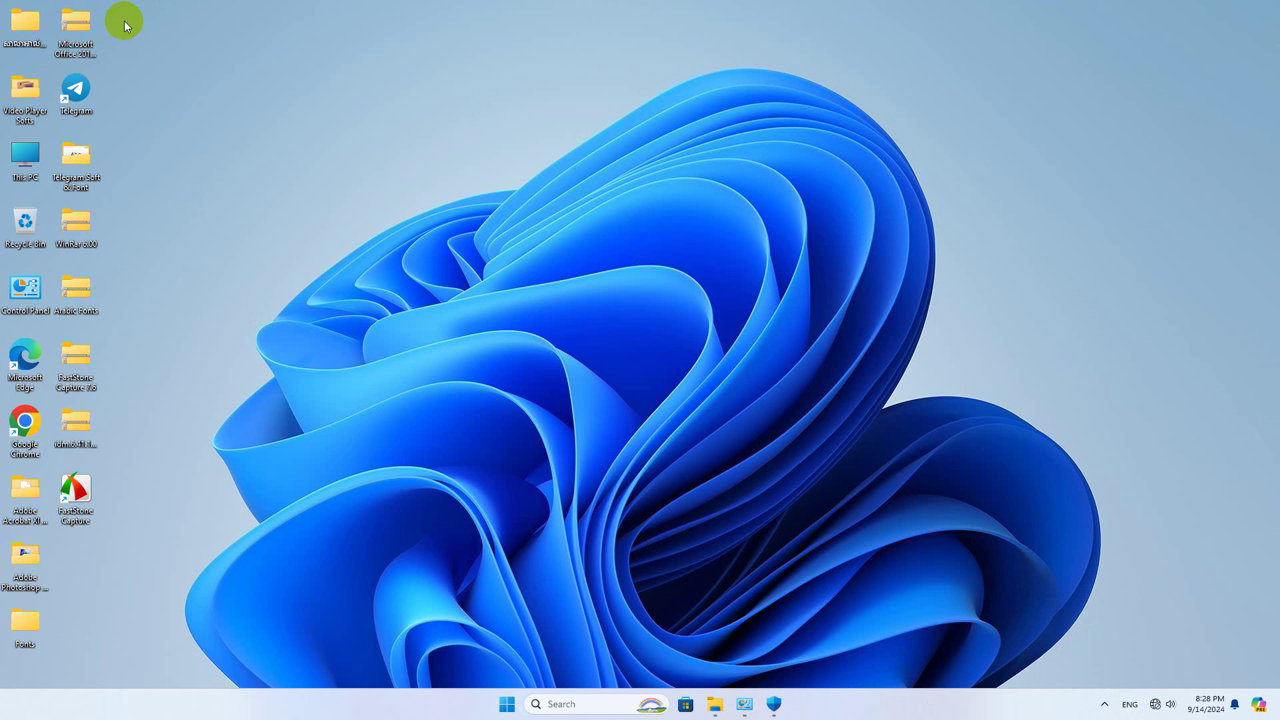
# Open the Microsoft Office 2019 Pro Plus archive on the desktop and its inner folder, and select the OInstall application
pyautogui.doubleClick(72, 44)
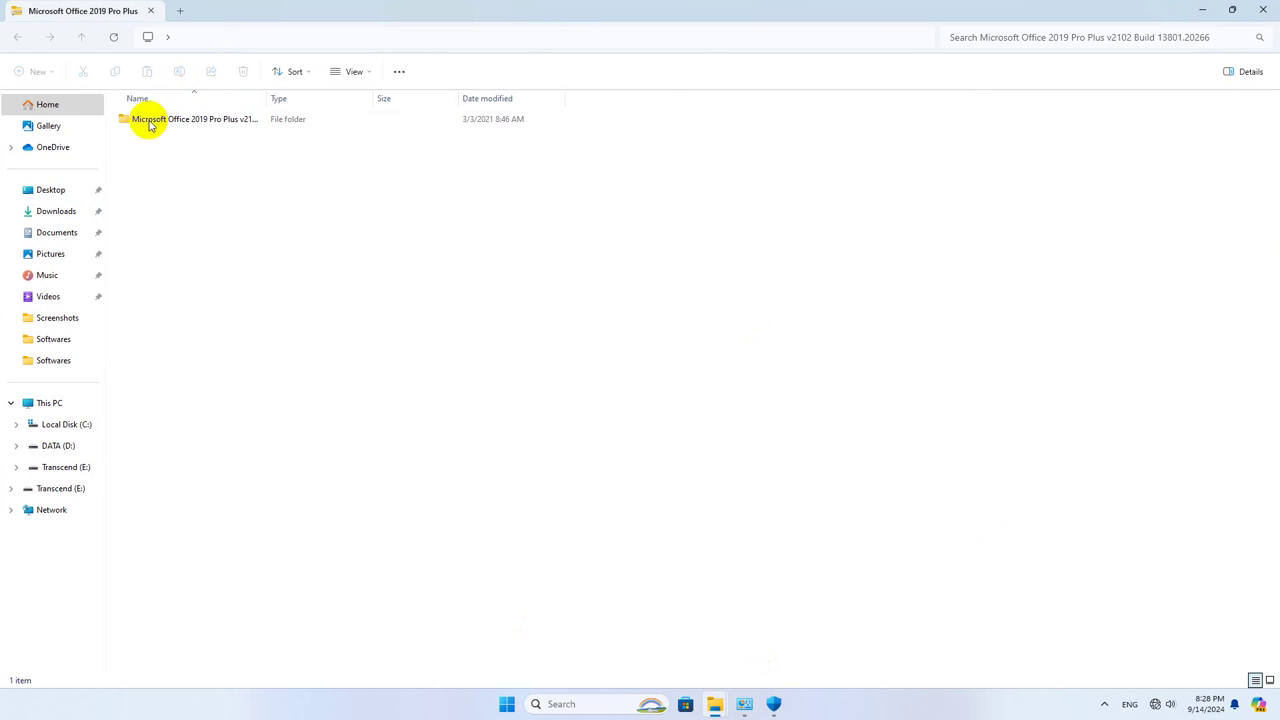
pyautogui.doubleClick(150, 122)
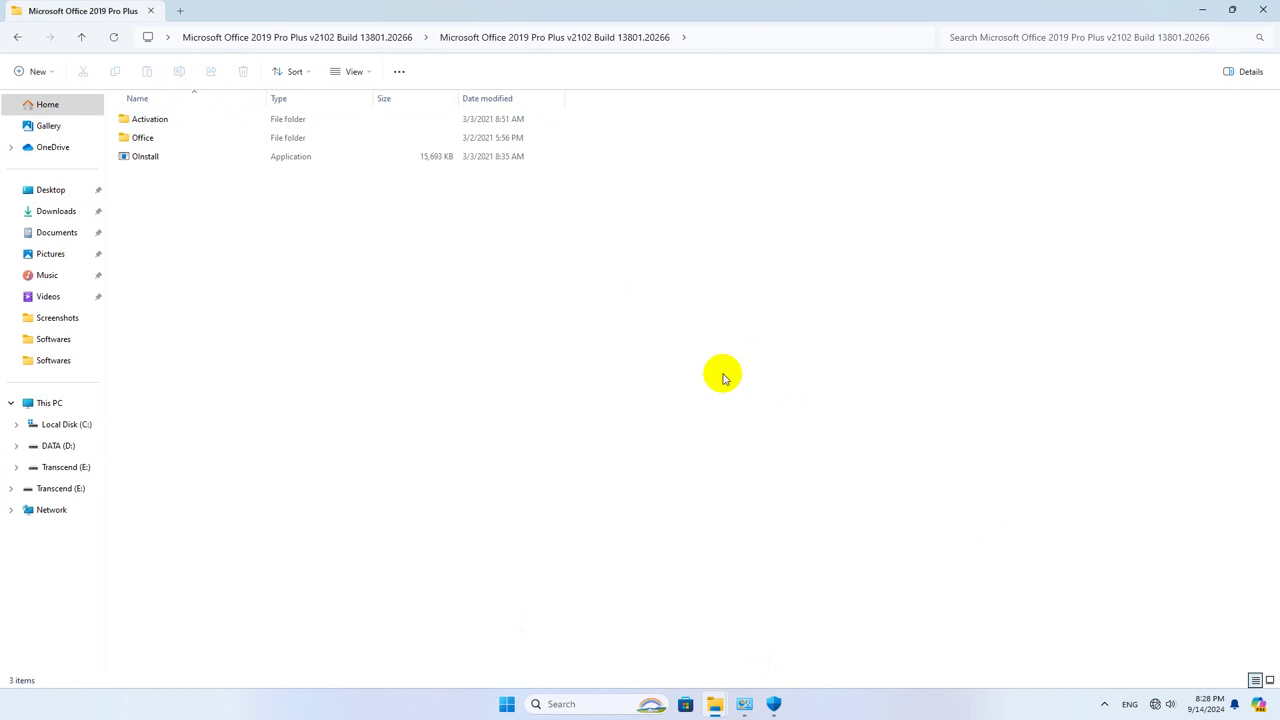
pyautogui.click(140, 160)
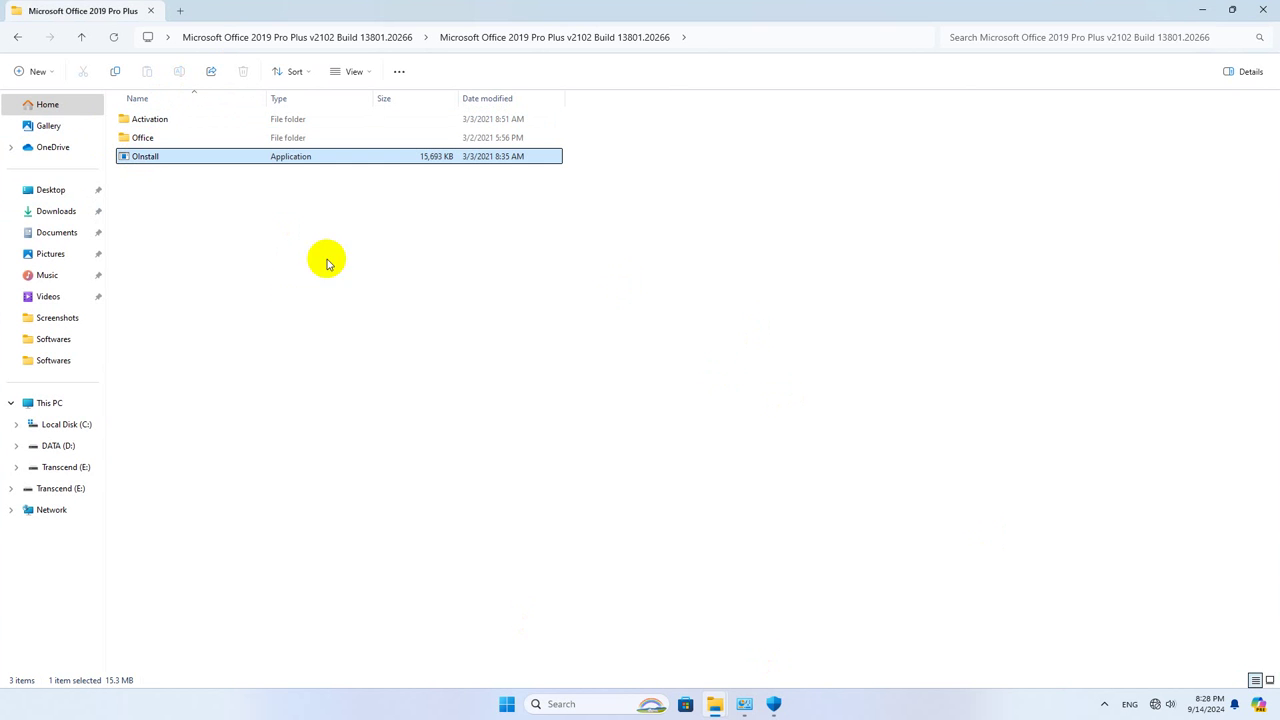
# Connect the computer to the first available Wi-Fi network
pyautogui.click(1162, 702)
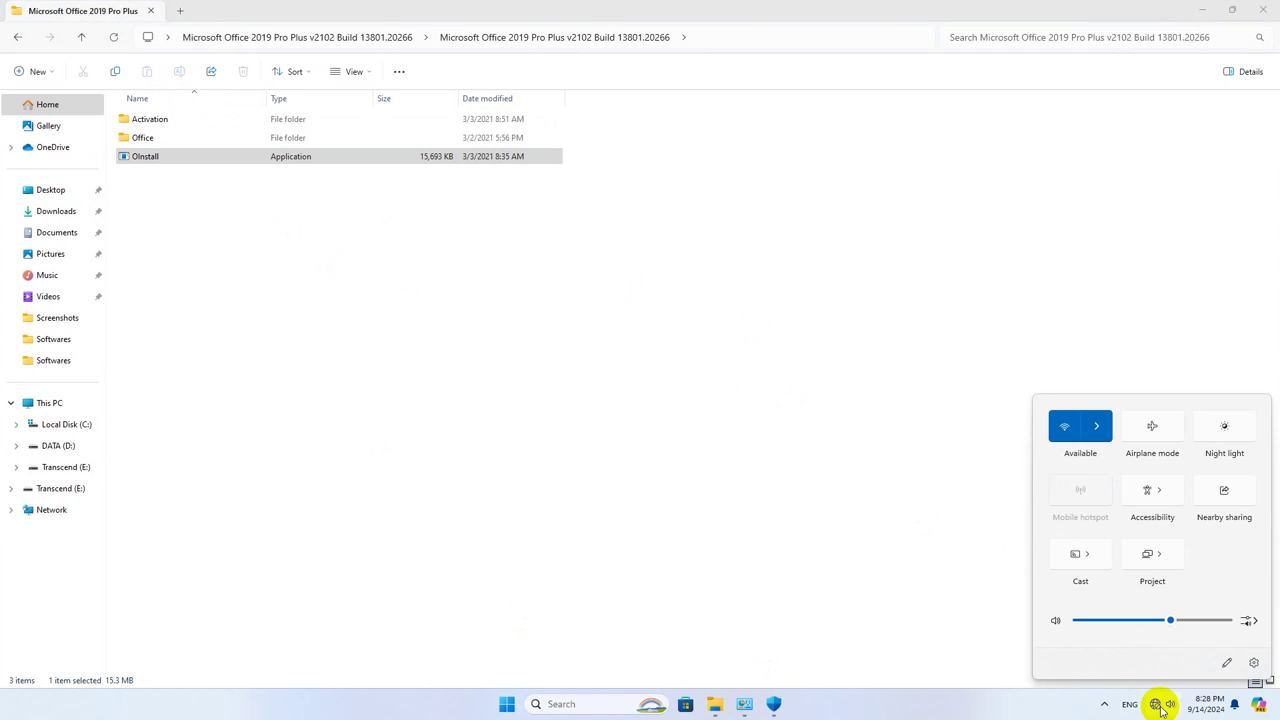
pyautogui.click(1108, 427)
pyautogui.click(1183, 455)
pyautogui.click(1218, 508)
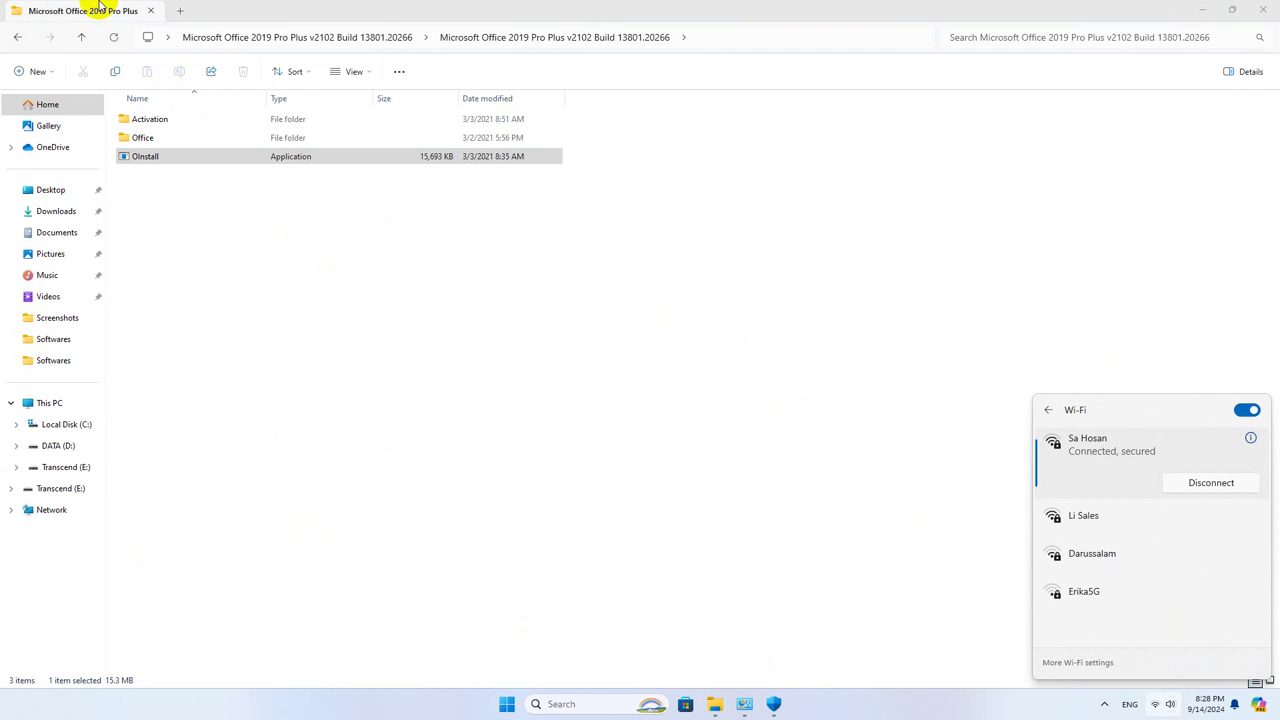
# Look through the contents of the Office folder and the Activation folder's Microsoft Activation Scripts 1.4, then return to the main installer folder
pyautogui.click(138, 160)
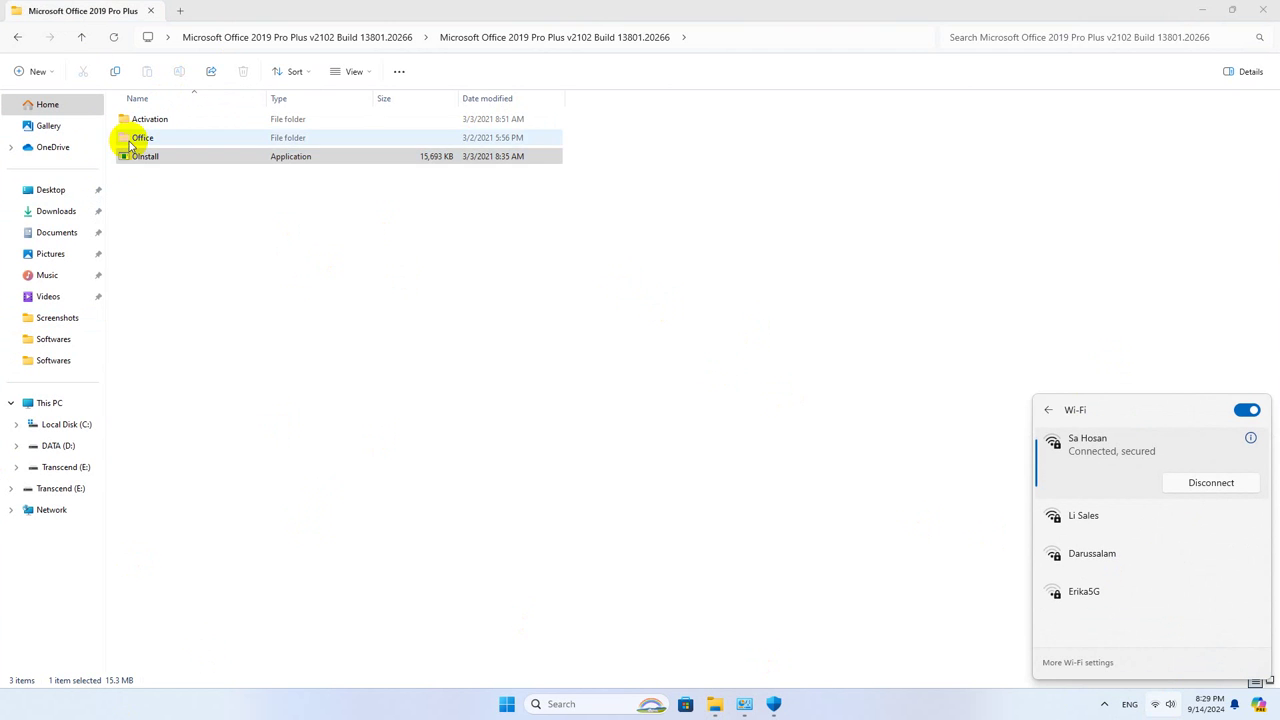
pyautogui.doubleClick(135, 139)
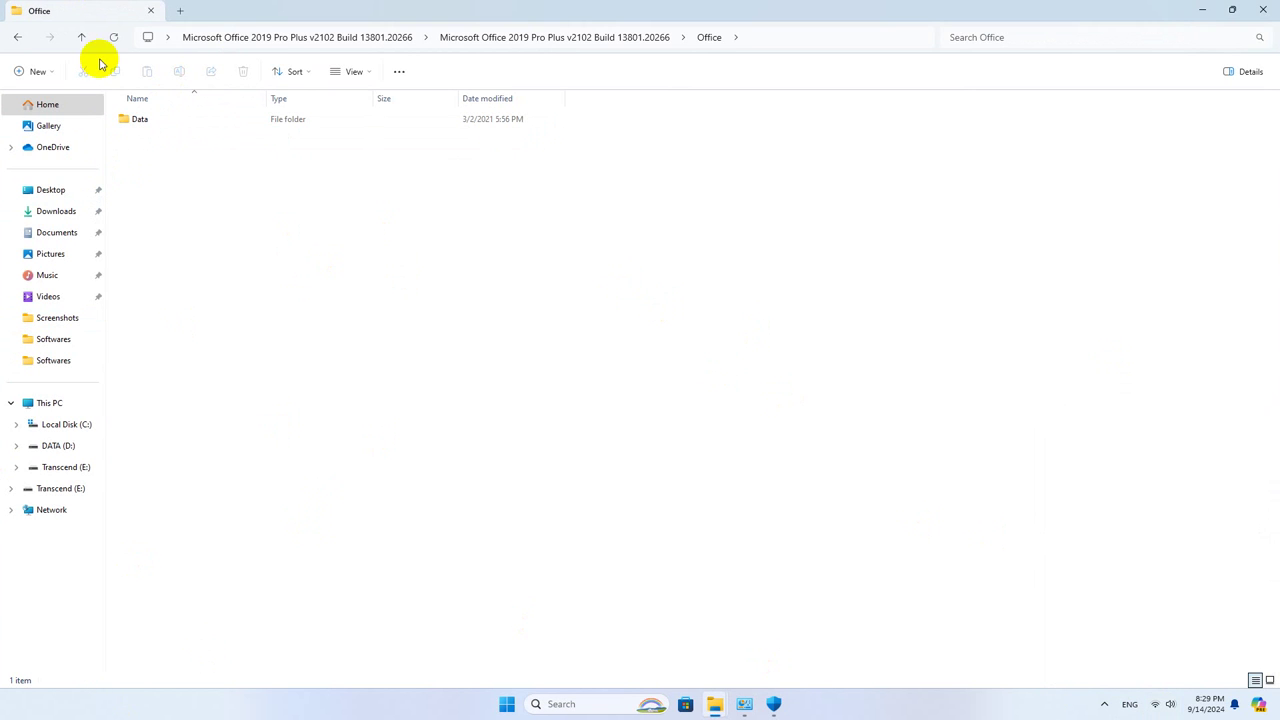
pyautogui.click(17, 36)
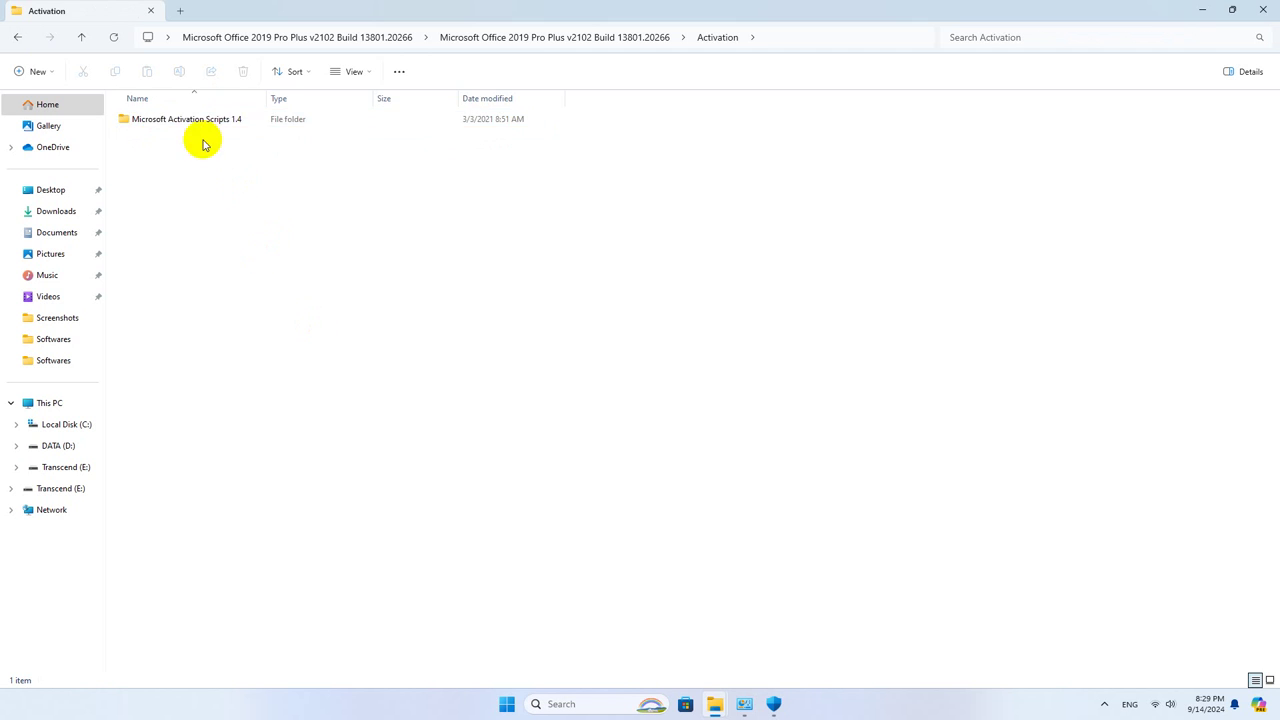
pyautogui.doubleClick(190, 119)
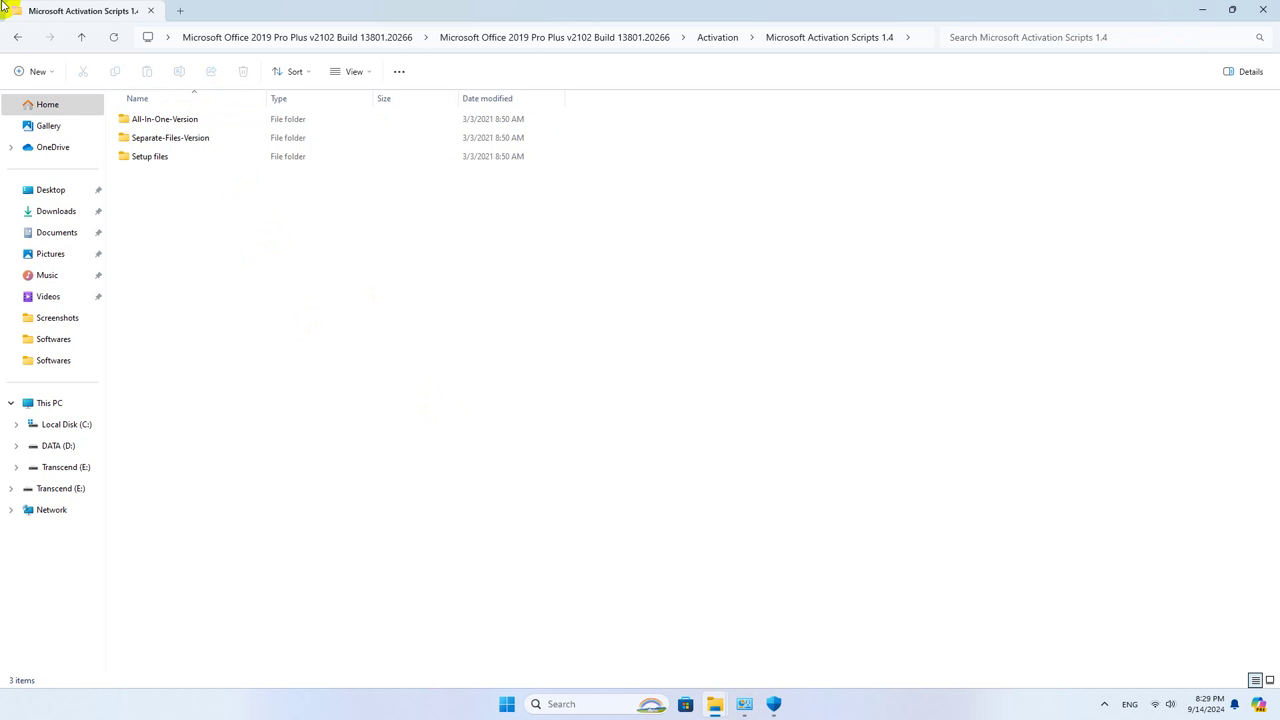
pyautogui.click(19, 40)
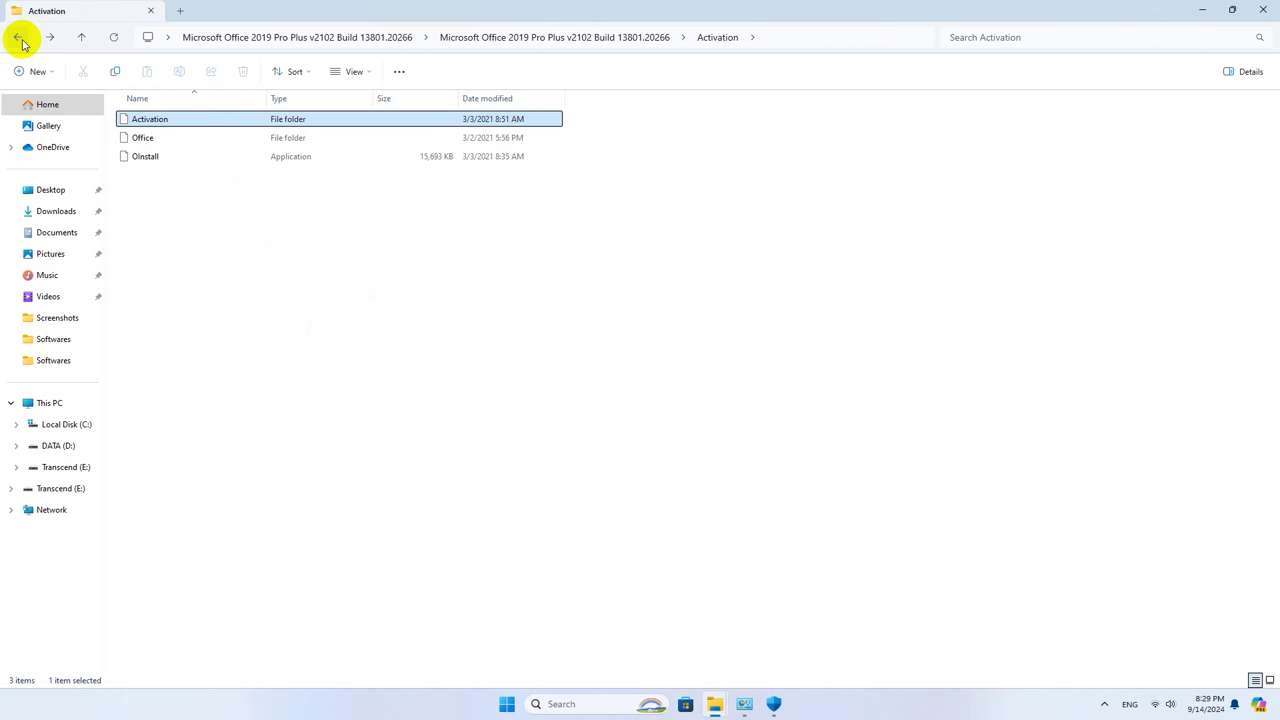
# Run OInstall directly from the archive without extracting it, overriding the Windows malware warning
pyautogui.click(171, 159)
pyautogui.rightClick(172, 161)
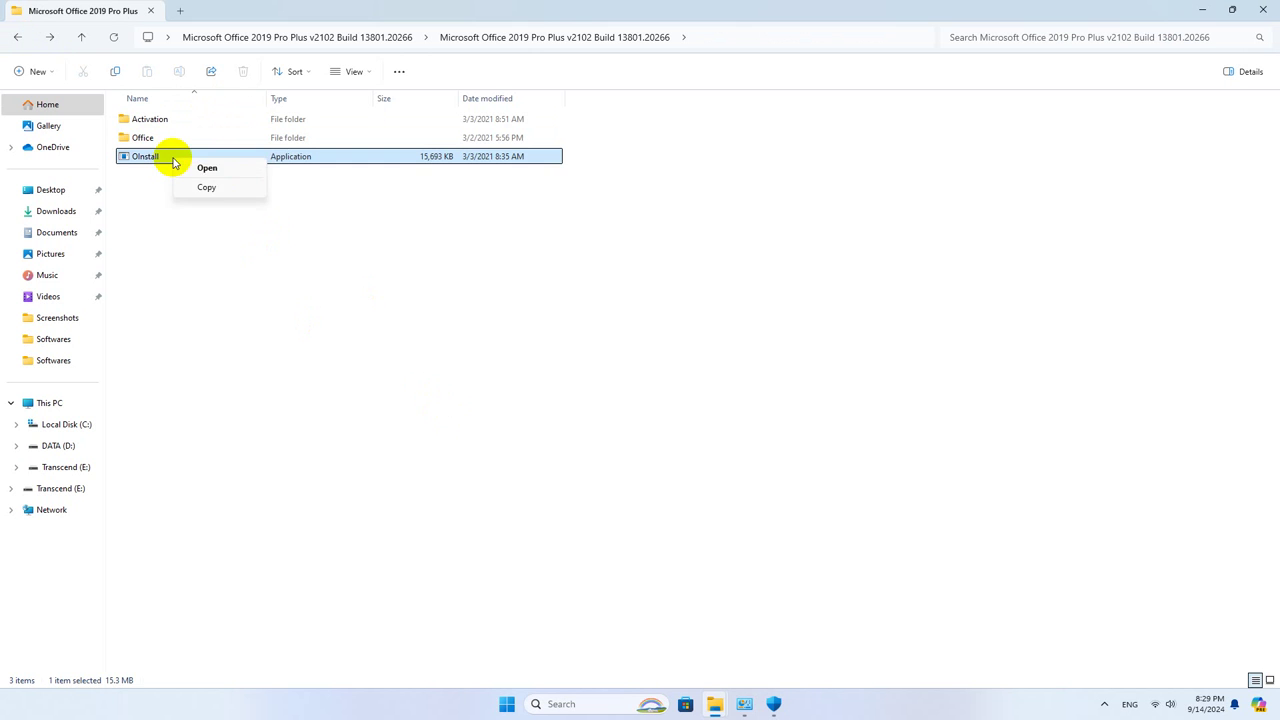
pyautogui.rightClick(130, 158)
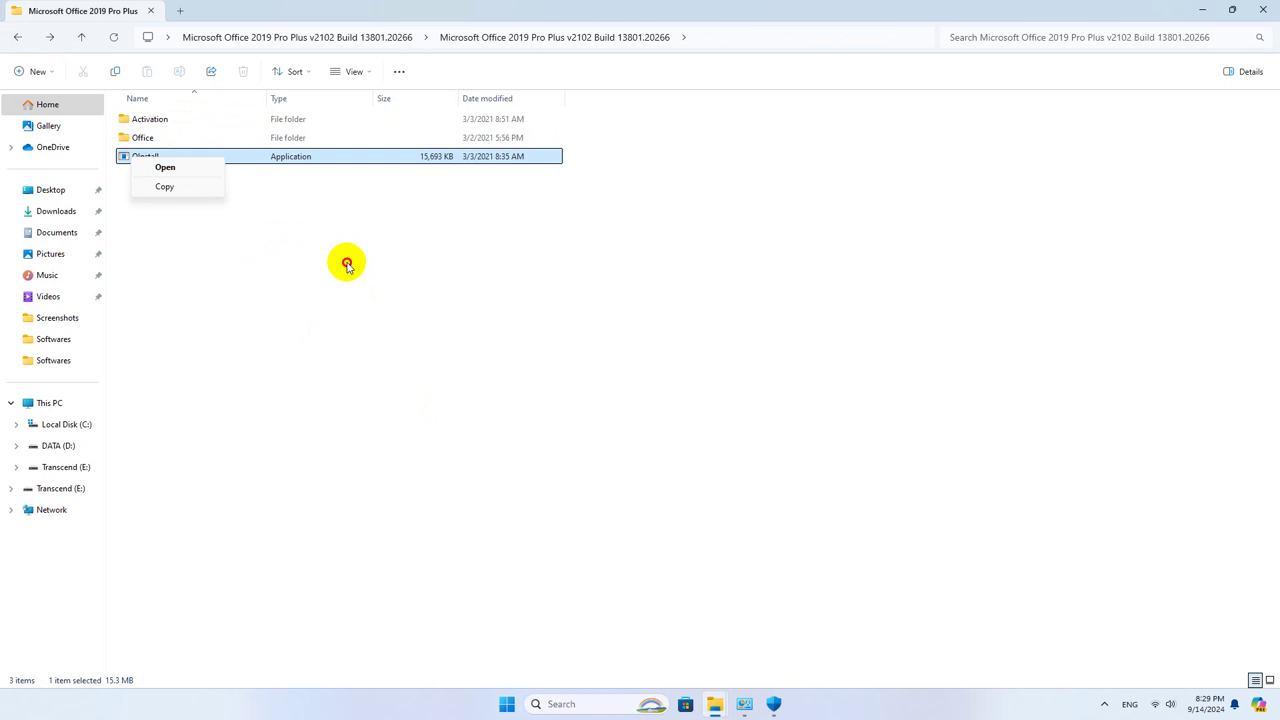
pyautogui.click(157, 158)
pyautogui.doubleClick(157, 160)
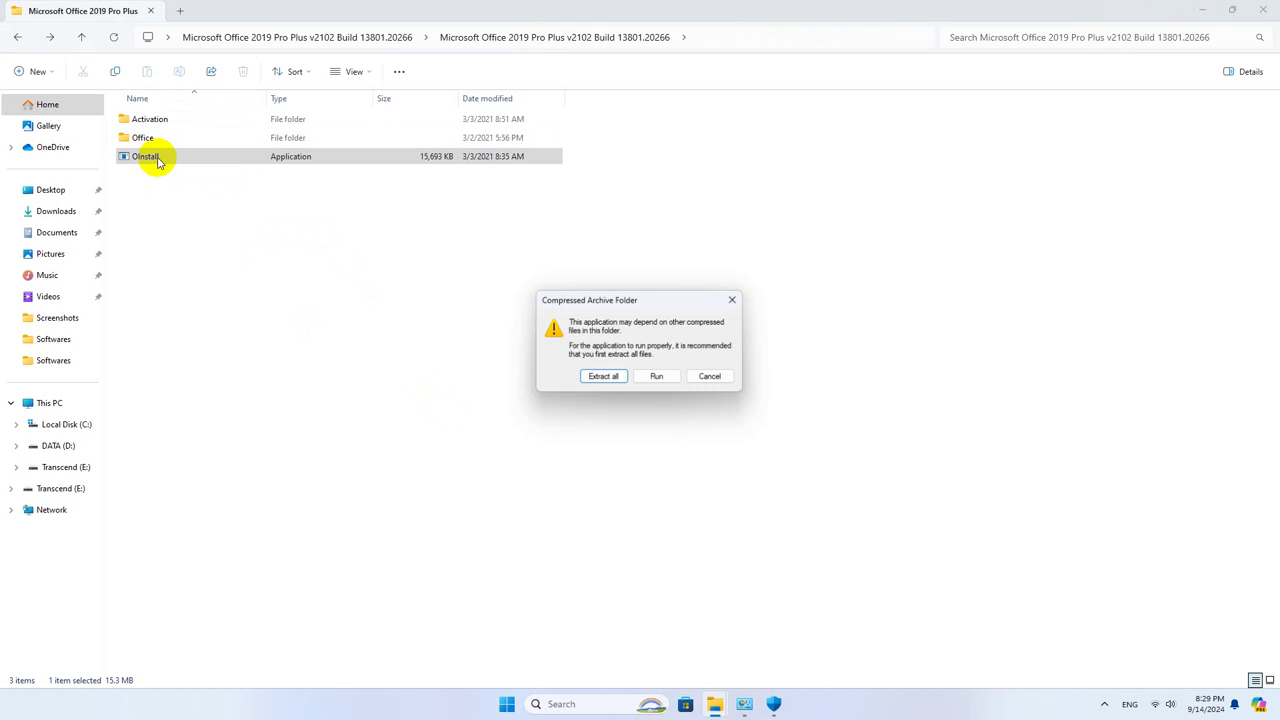
pyautogui.press('Return')
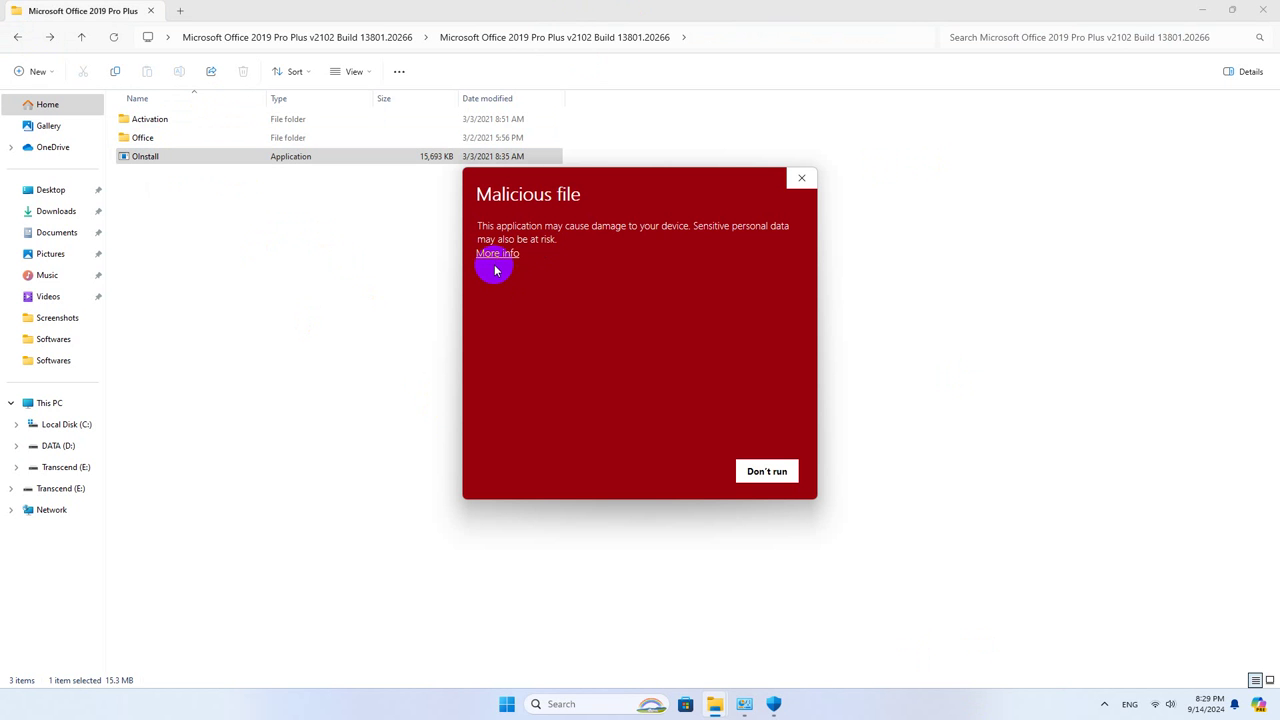
pyautogui.click(497, 254)
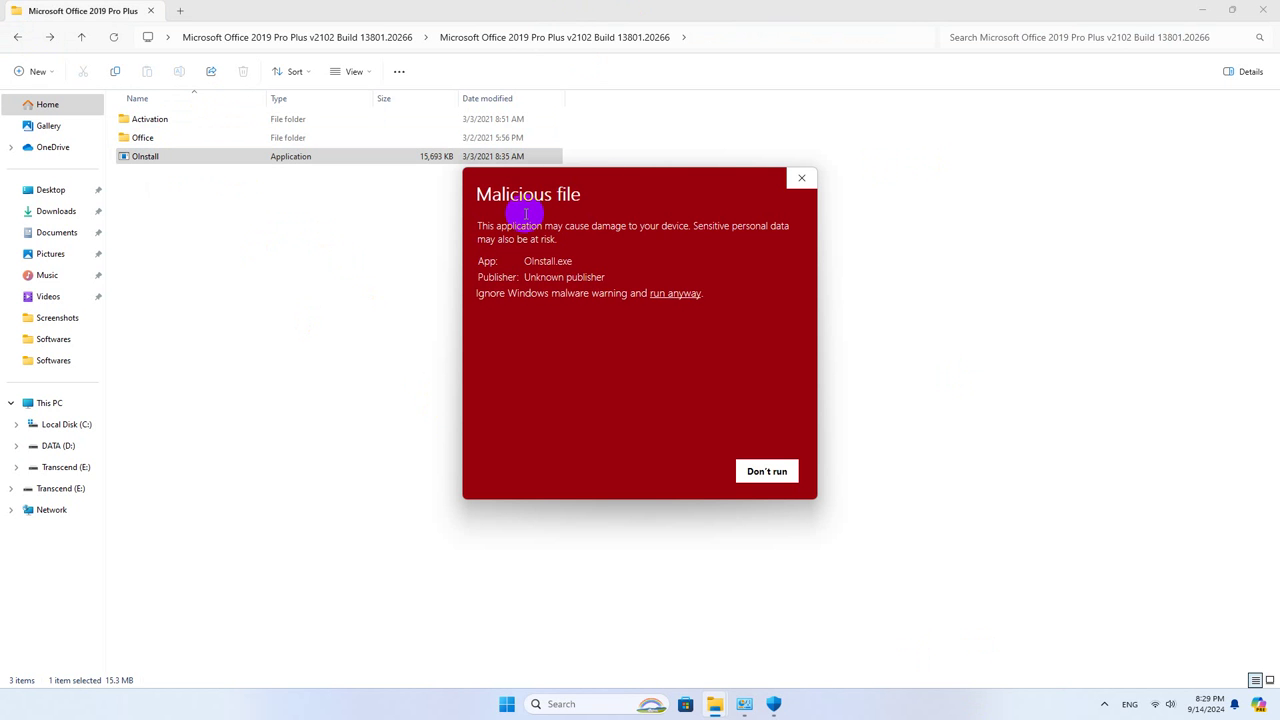
pyautogui.click(682, 294)
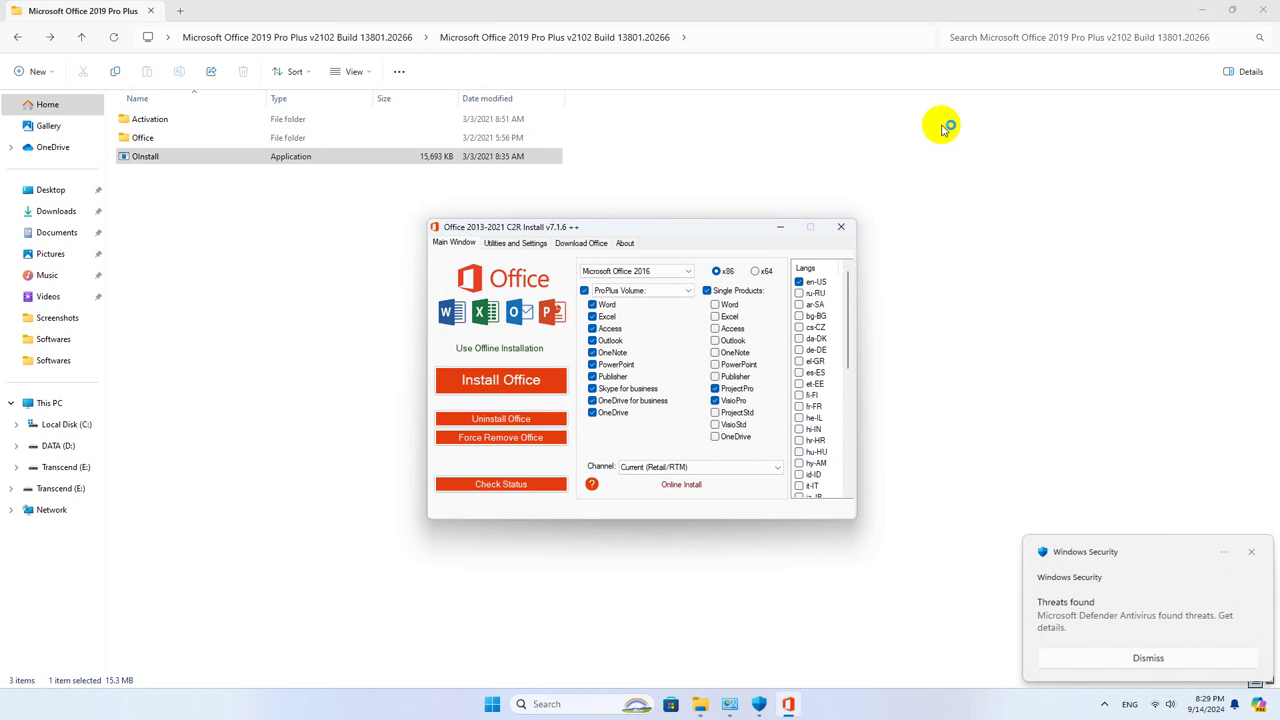
# Set the suite to Microsoft Office 2019-2021, keeping the ProPlus 2021 Volume edition
pyautogui.click(690, 272)
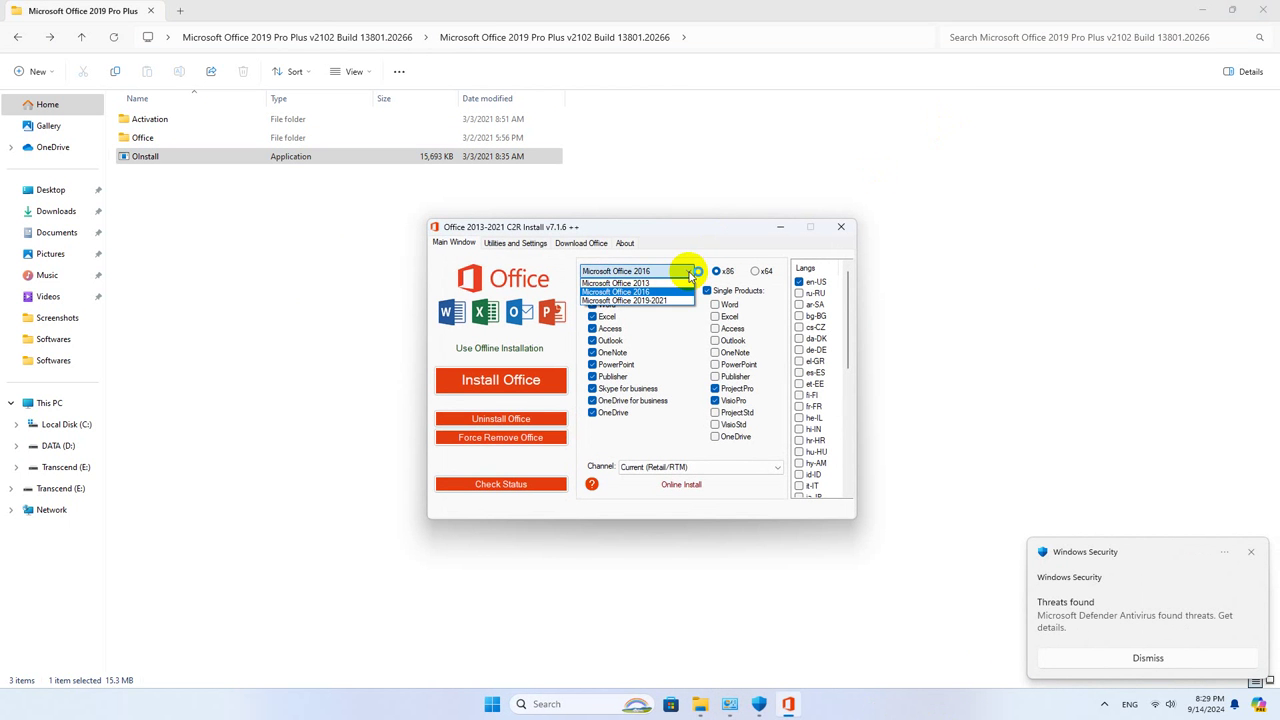
pyautogui.click(655, 300)
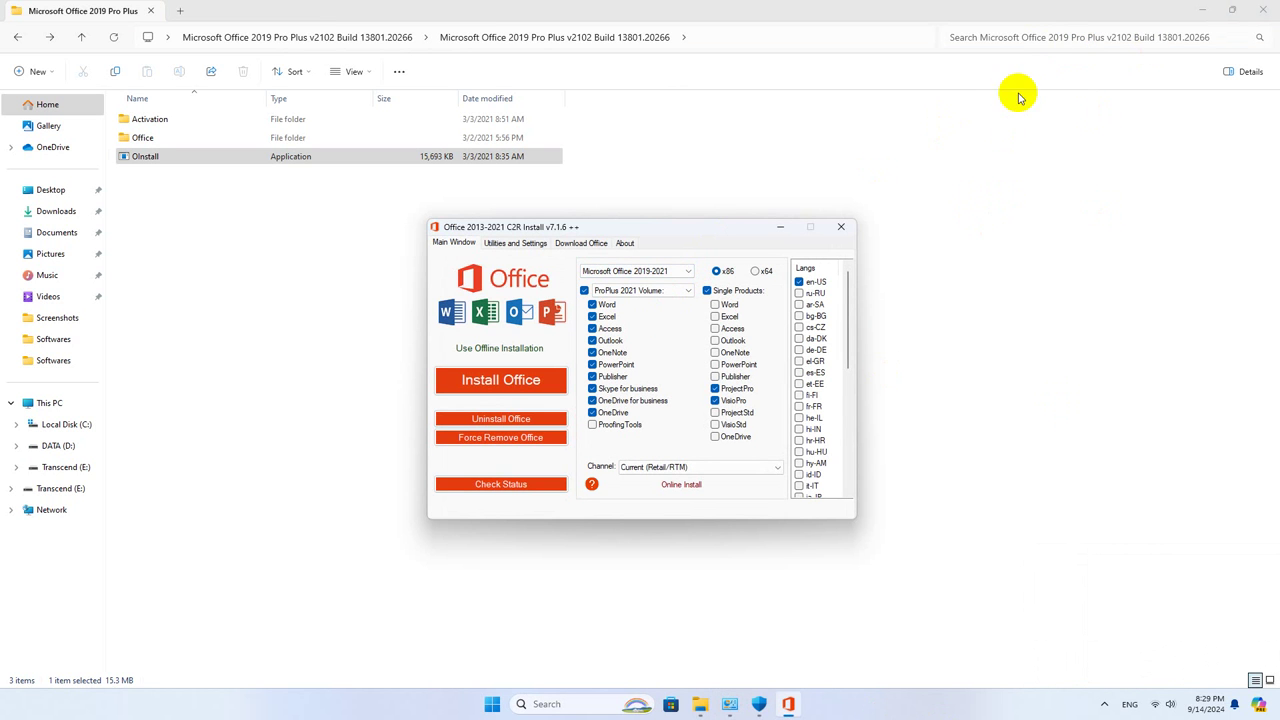
pyautogui.click(640, 292)
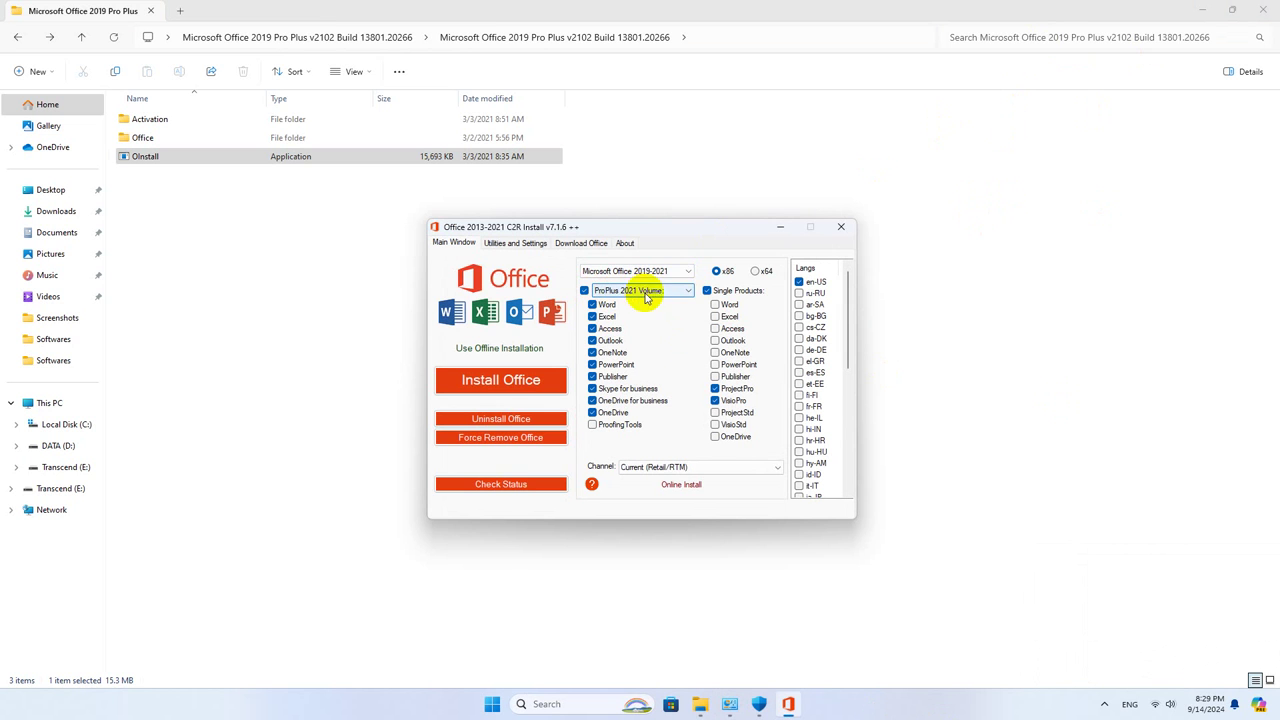
pyautogui.click(688, 291)
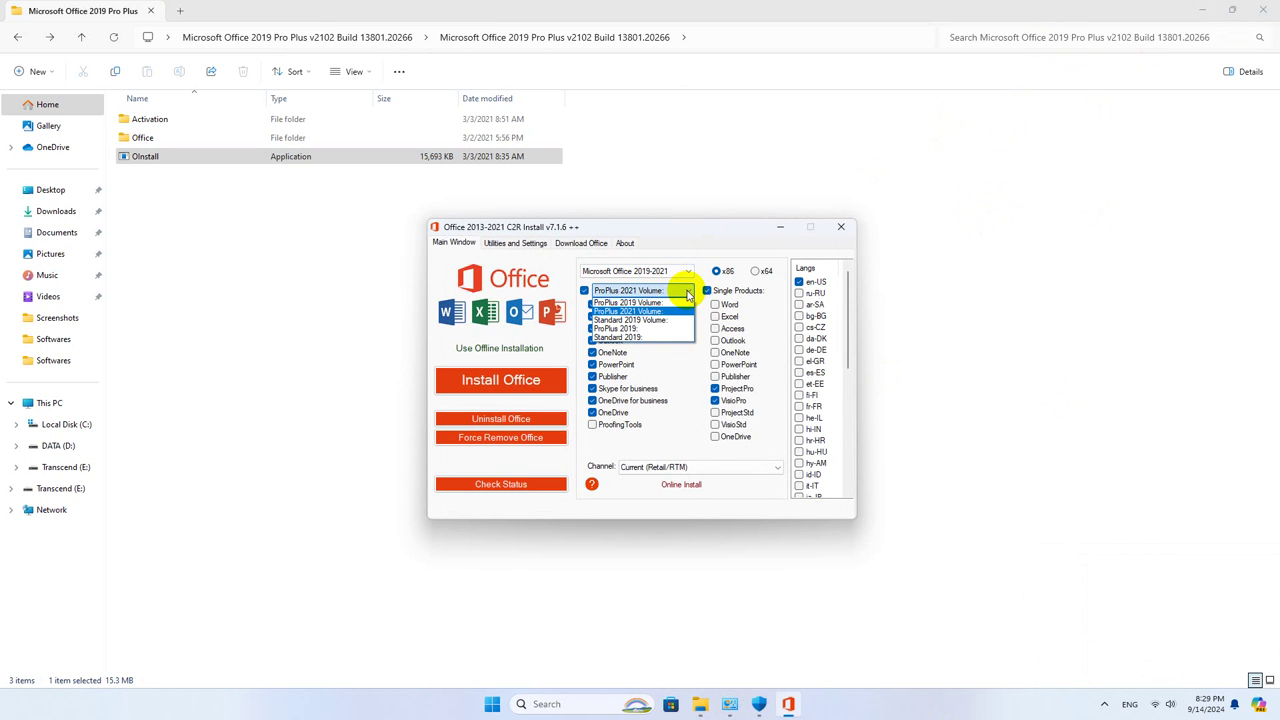
pyautogui.click(688, 292)
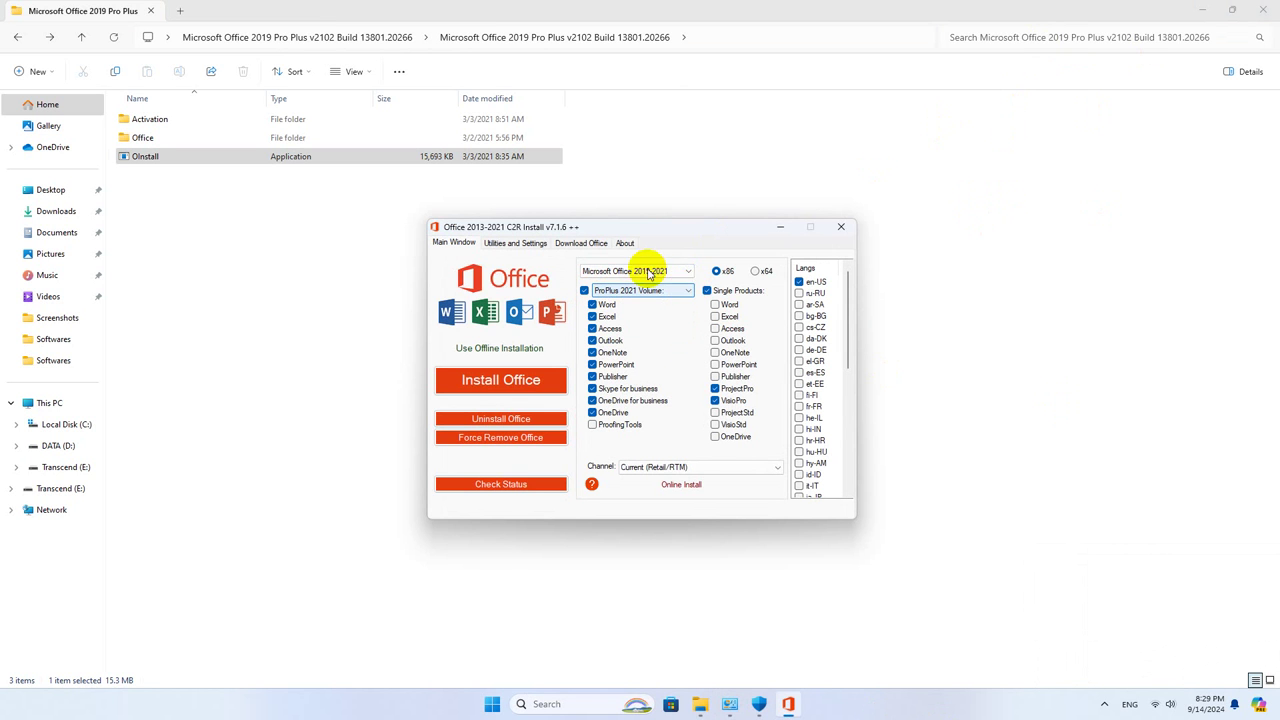
pyautogui.click(686, 272)
pyautogui.click(686, 272)
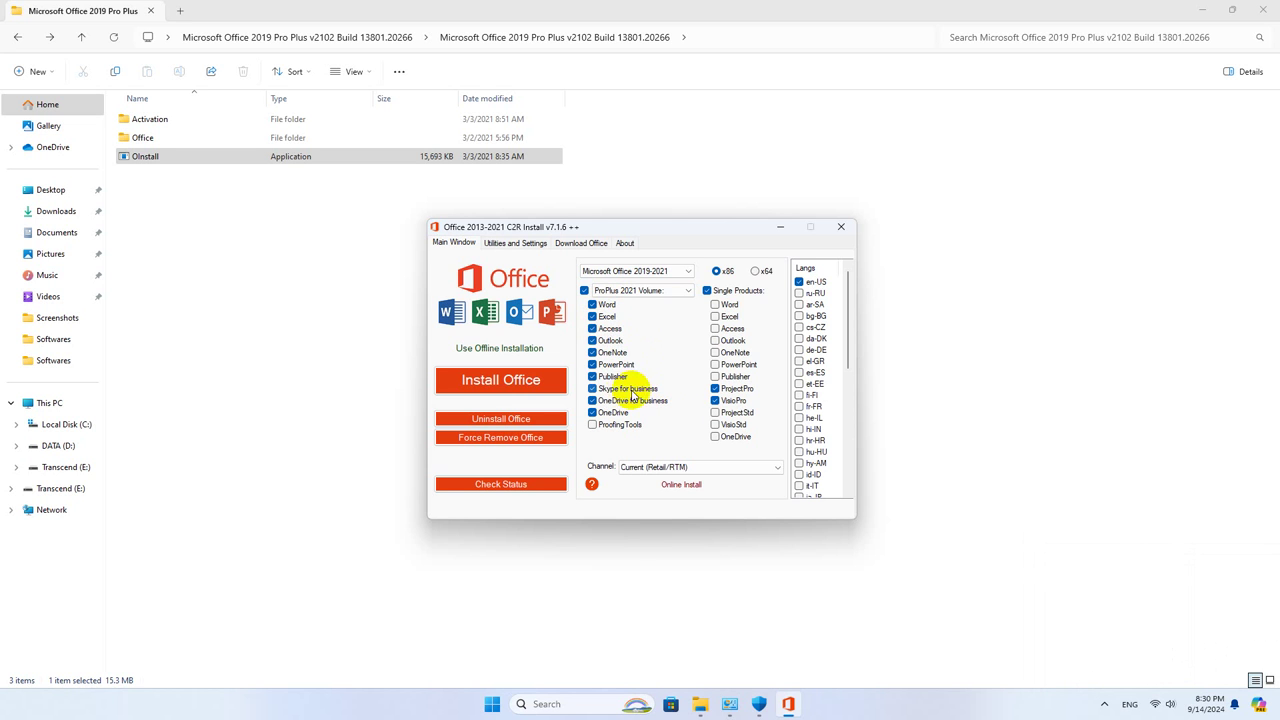
# Exclude Skype for business, OneDrive for business and OneDrive, include ProofingTools, and choose the x64 architecture
pyautogui.click(592, 389)
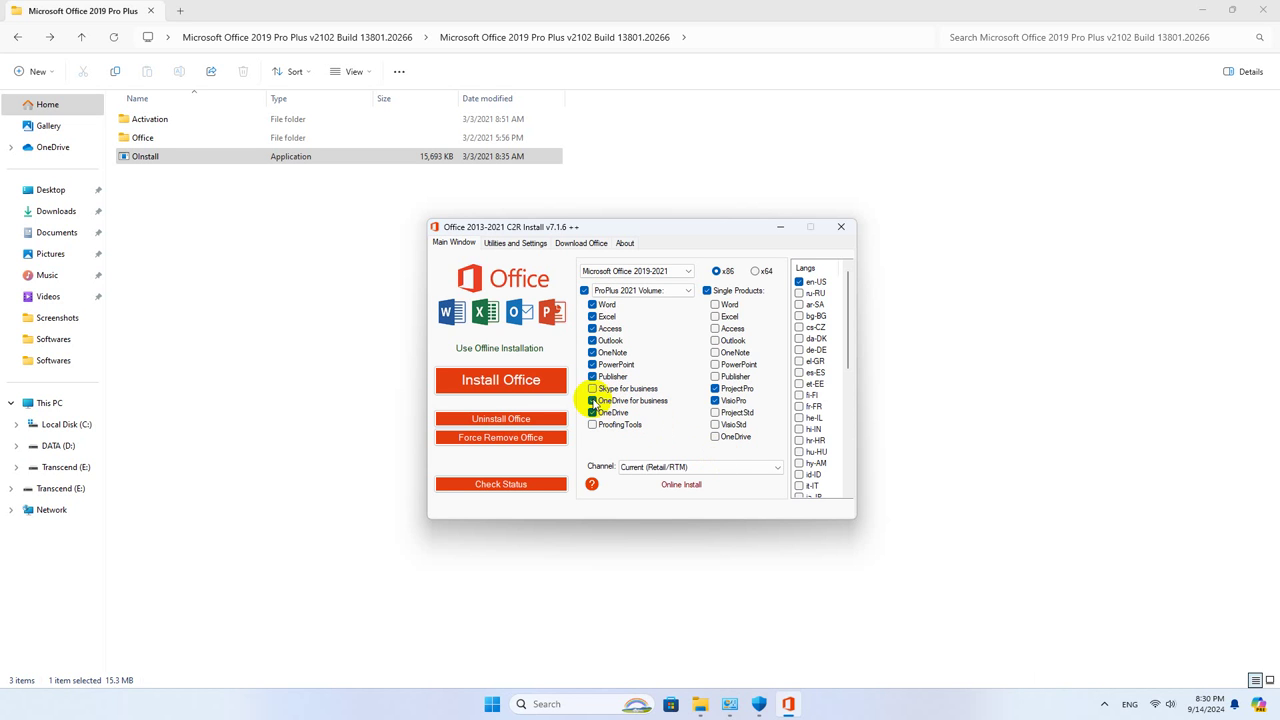
pyautogui.click(592, 401)
pyautogui.click(592, 413)
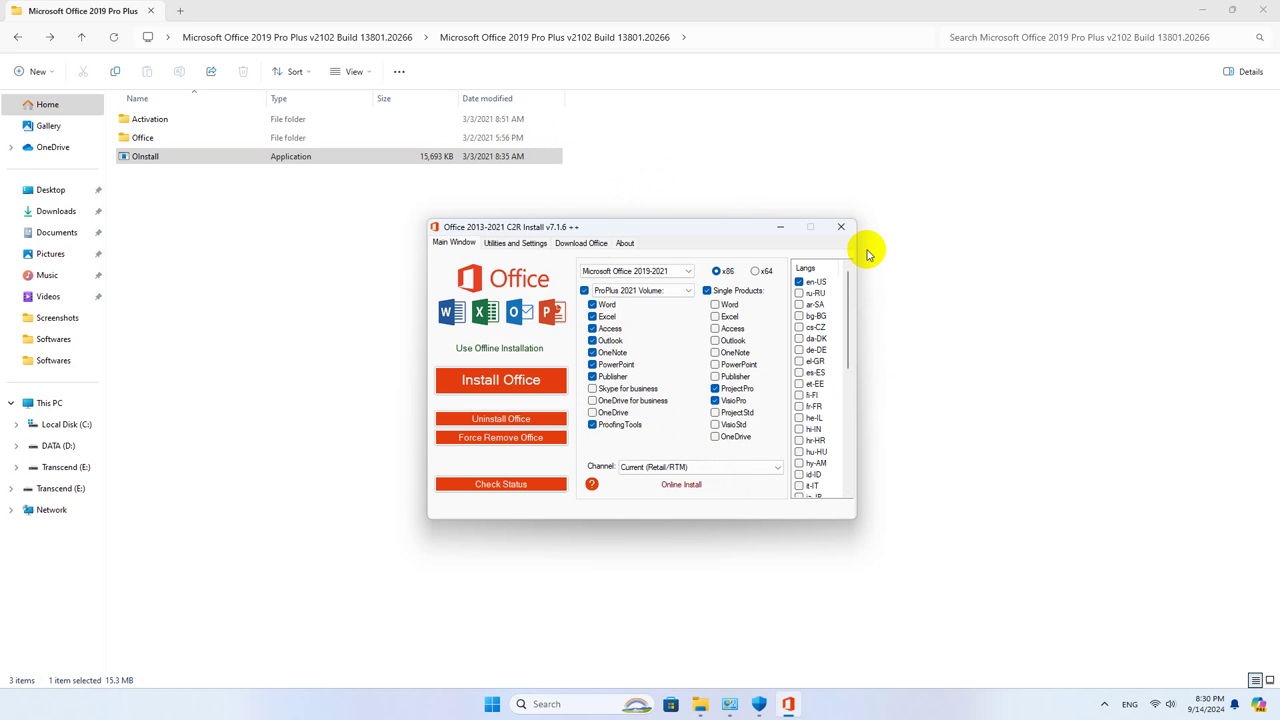
pyautogui.click(756, 271)
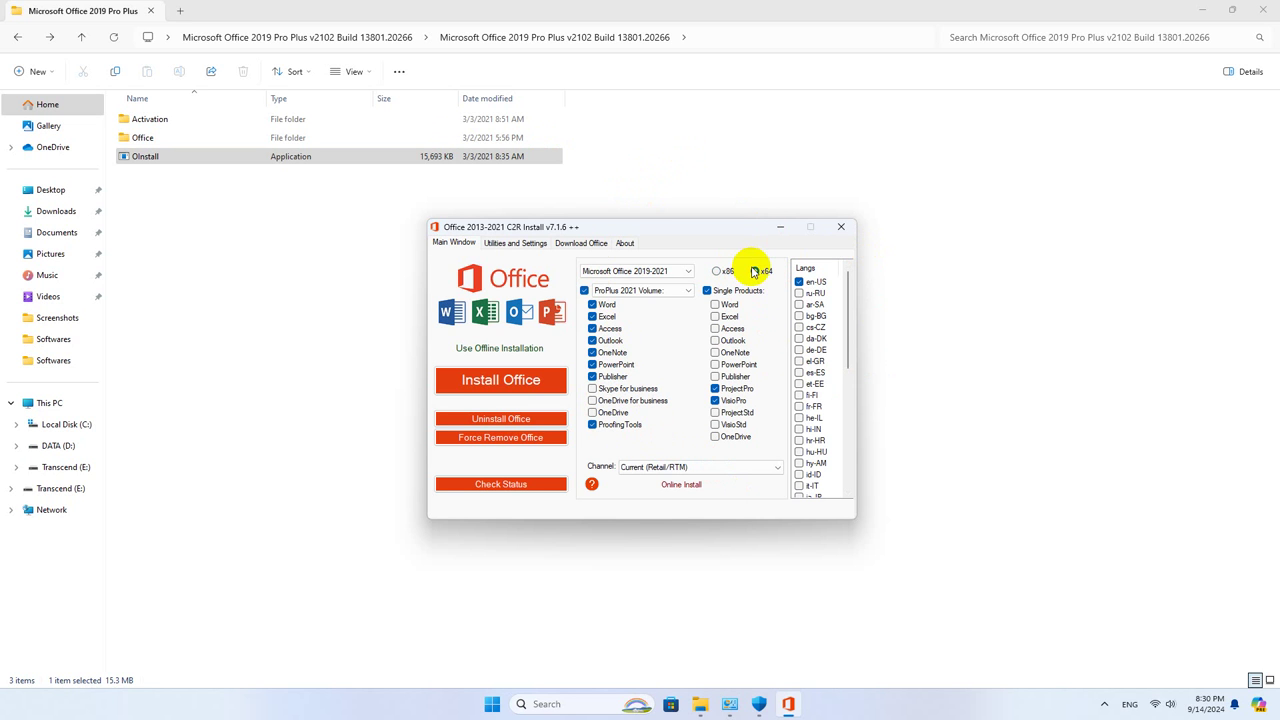
# Check the computer's system type in the System information from Control Panel, and return to the Office installer
pyautogui.click(1192, 10)
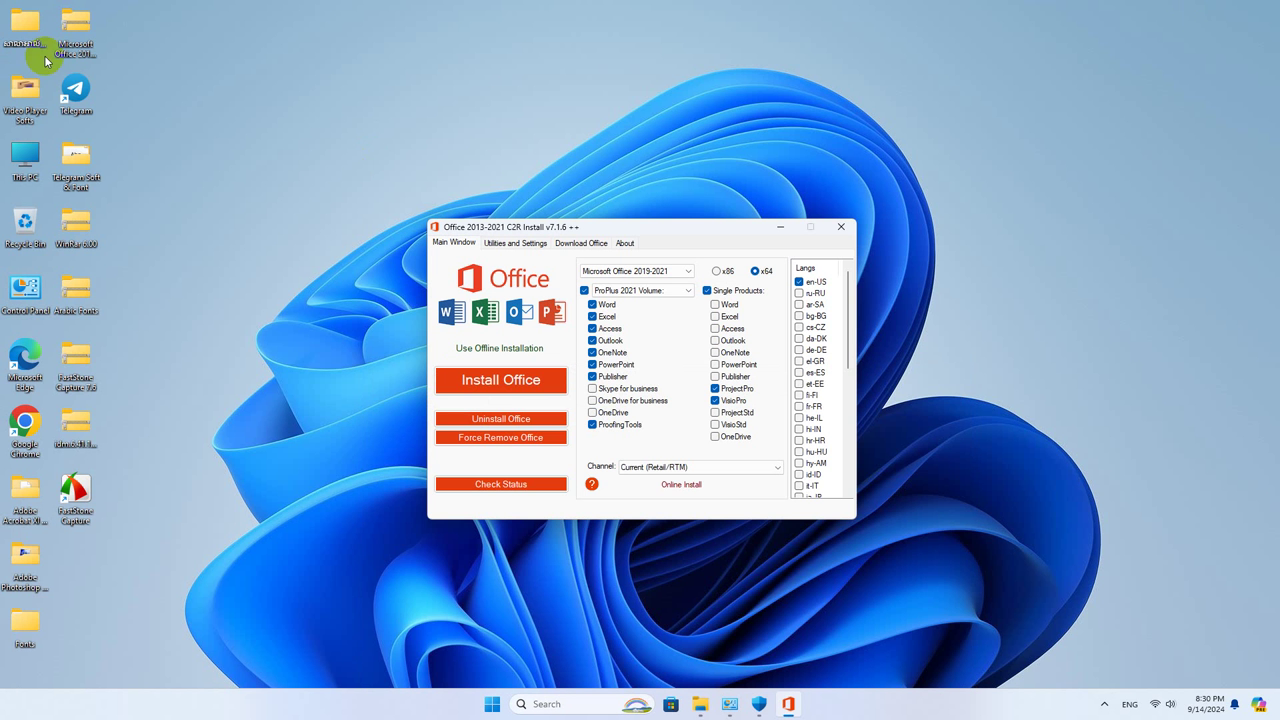
pyautogui.doubleClick(25, 290)
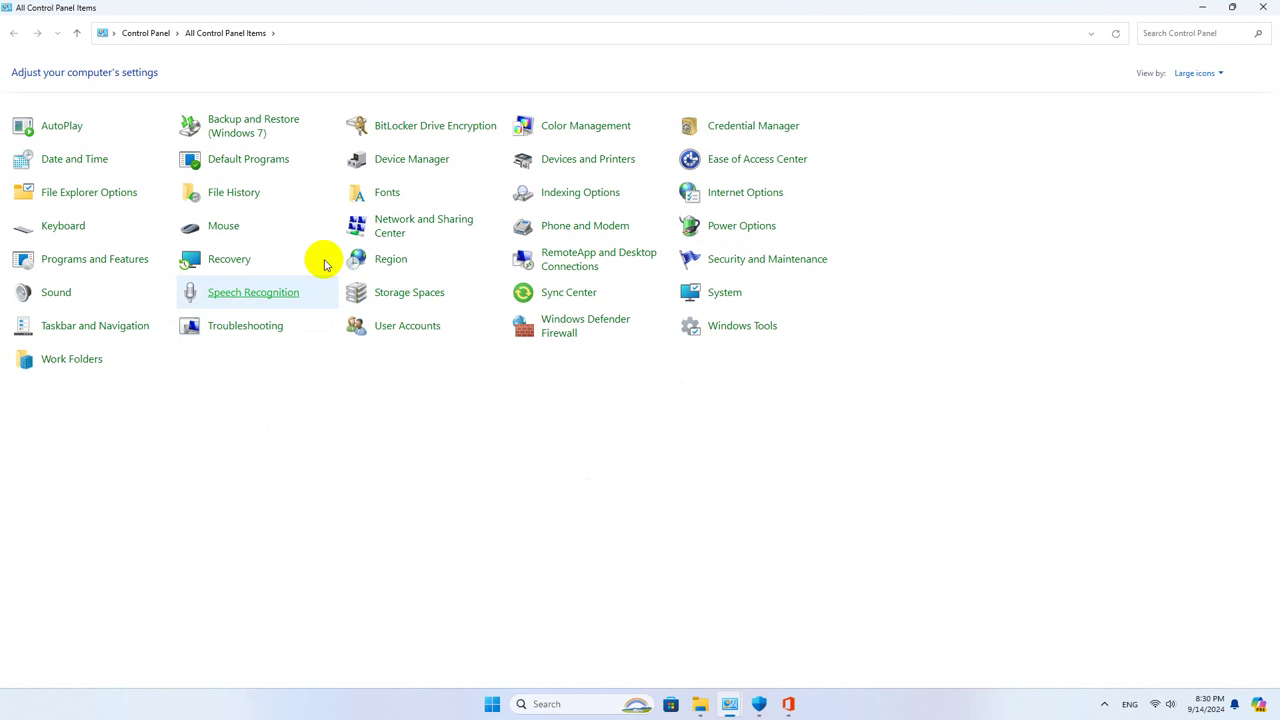
pyautogui.click(705, 294)
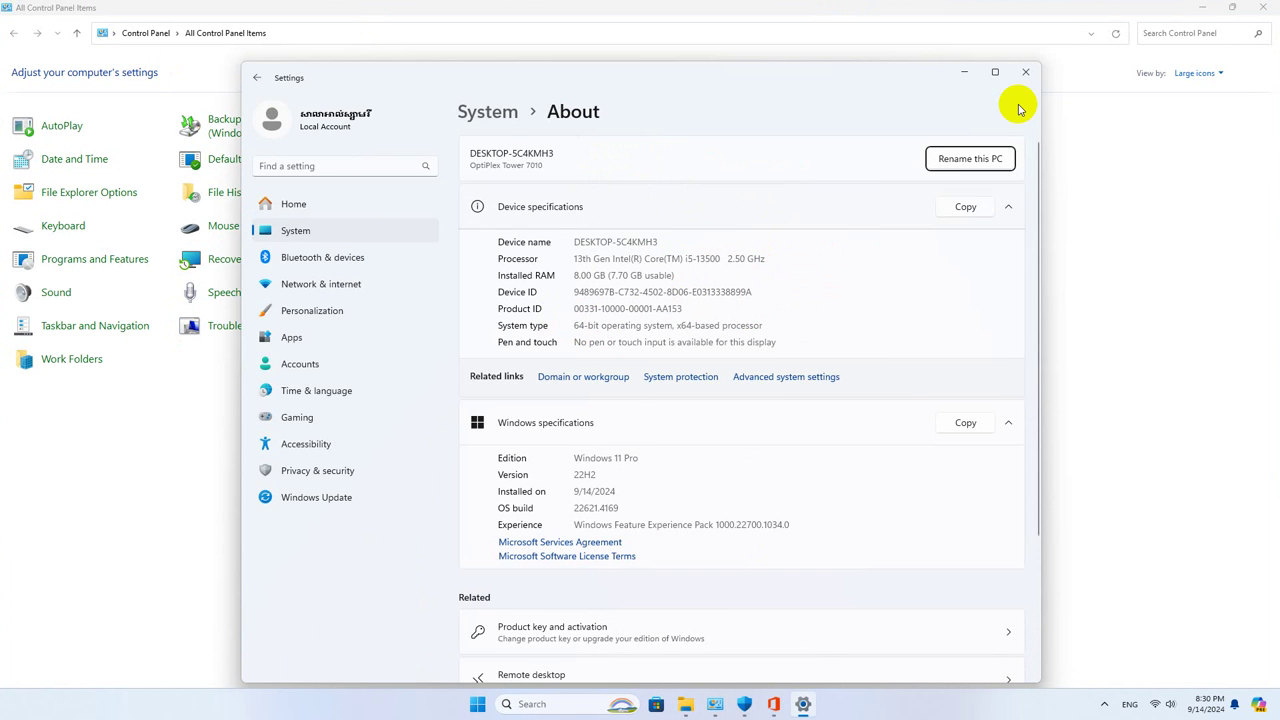
pyautogui.click(1025, 72)
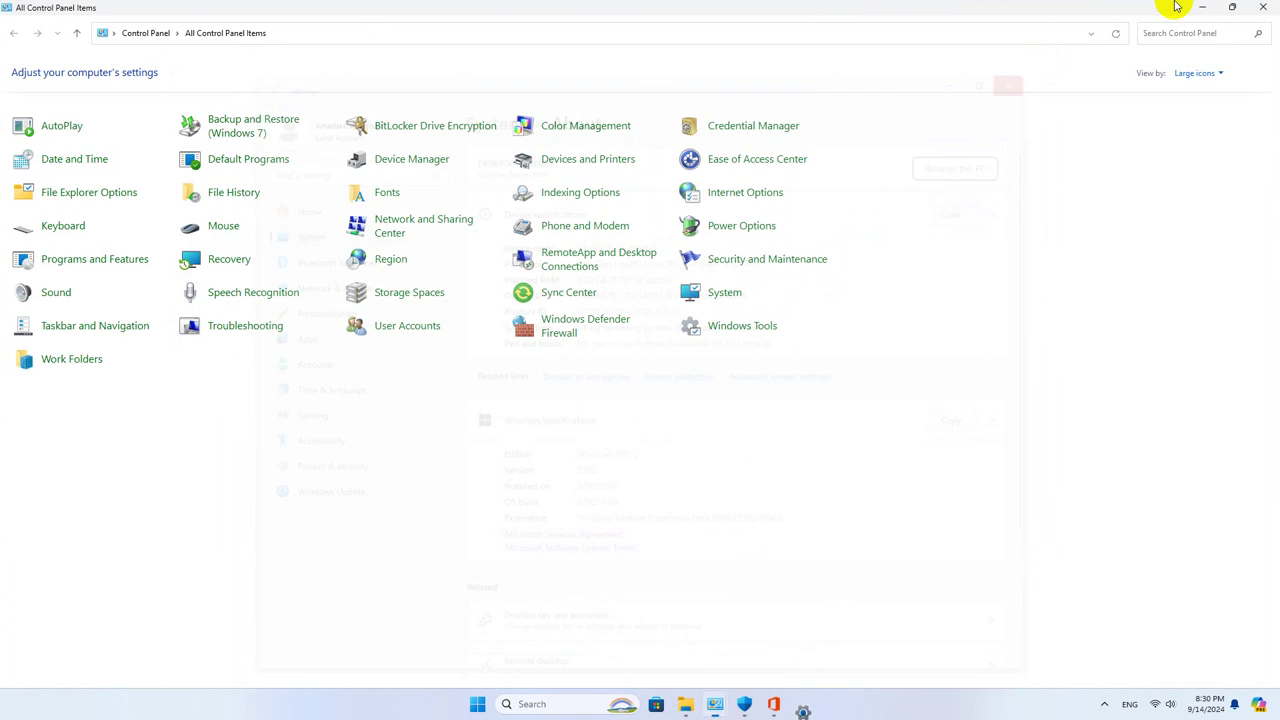
pyautogui.click(1266, 8)
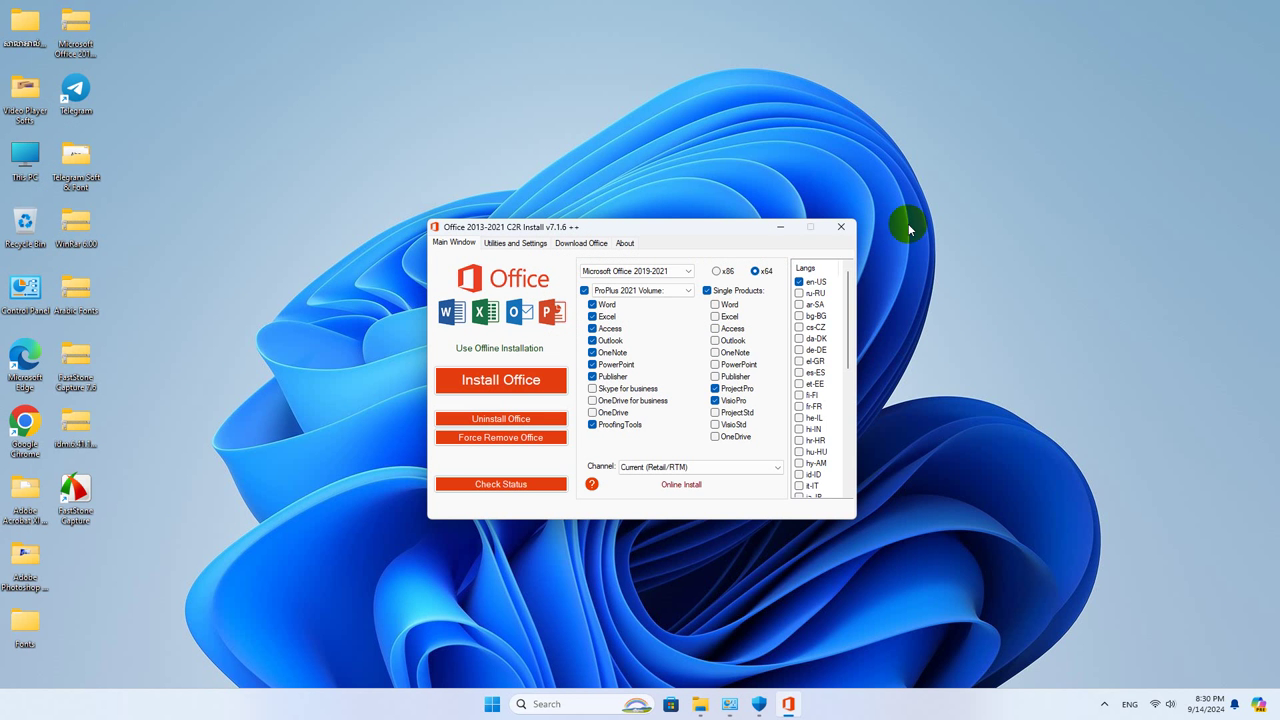
# Start the Office installation with the x64 architecture and the Current (Retail/RTM) channel
pyautogui.click(716, 272)
pyautogui.click(757, 272)
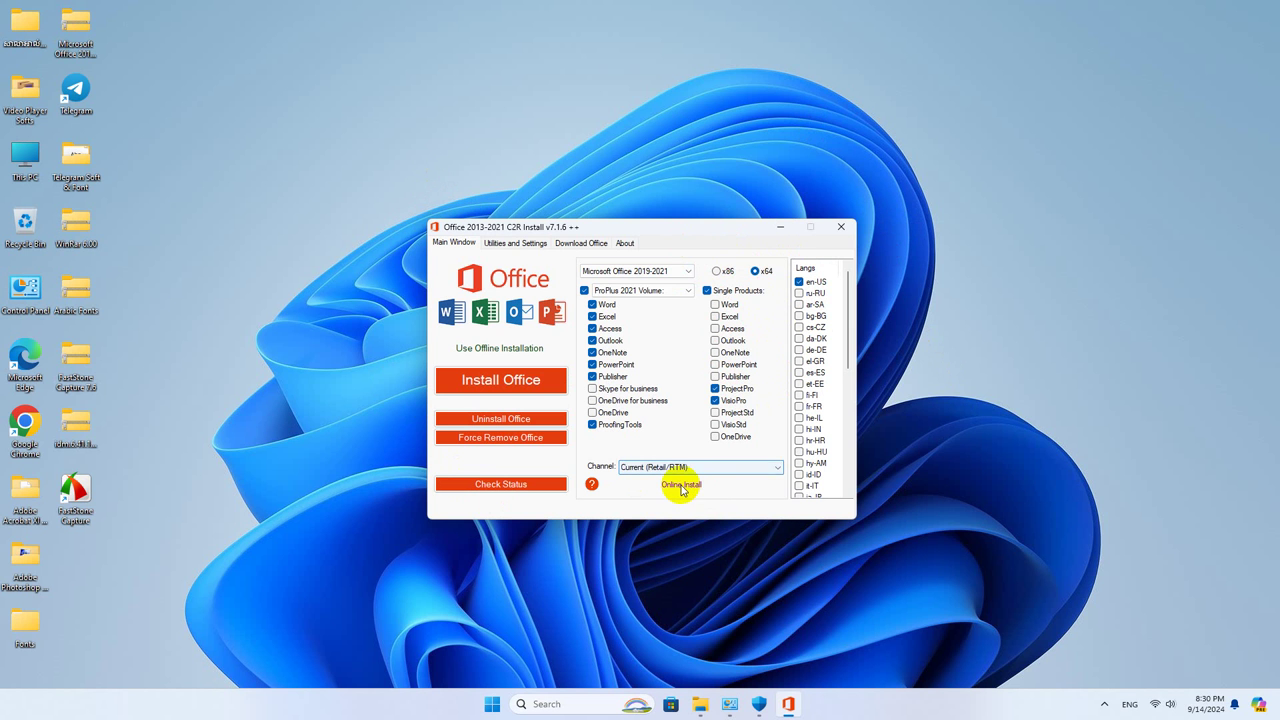
pyautogui.click(752, 469)
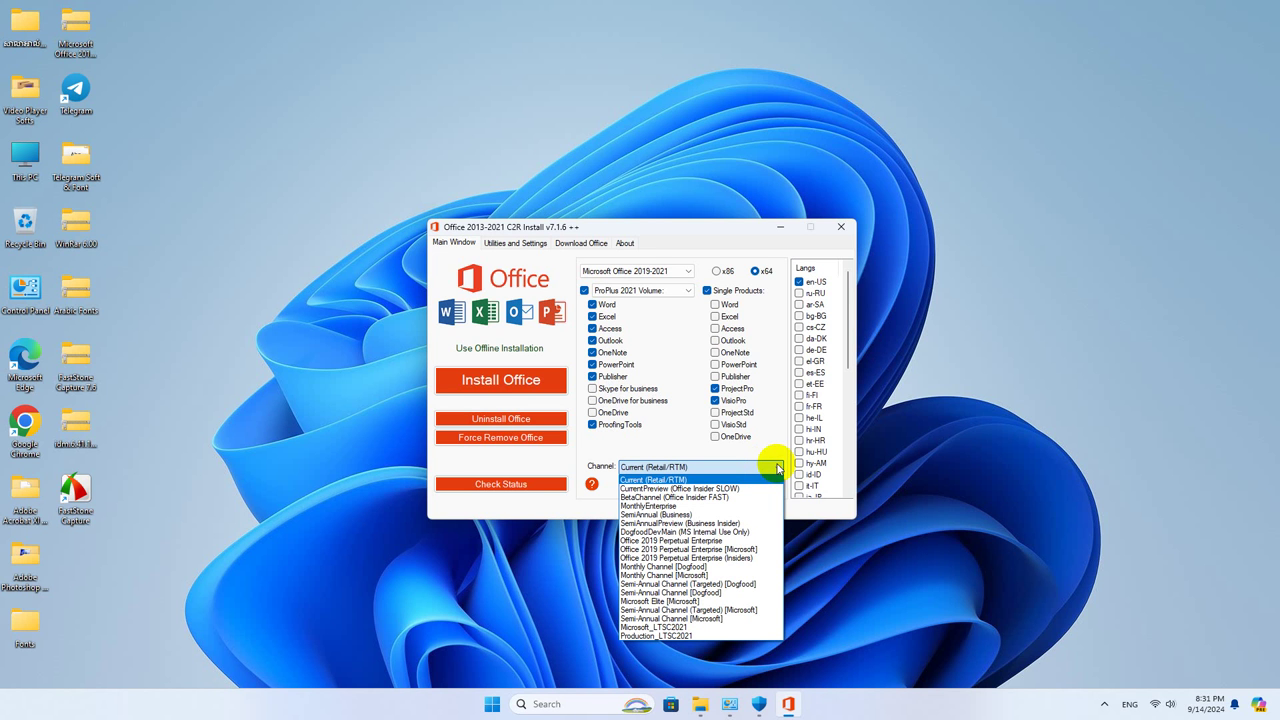
pyautogui.click(778, 469)
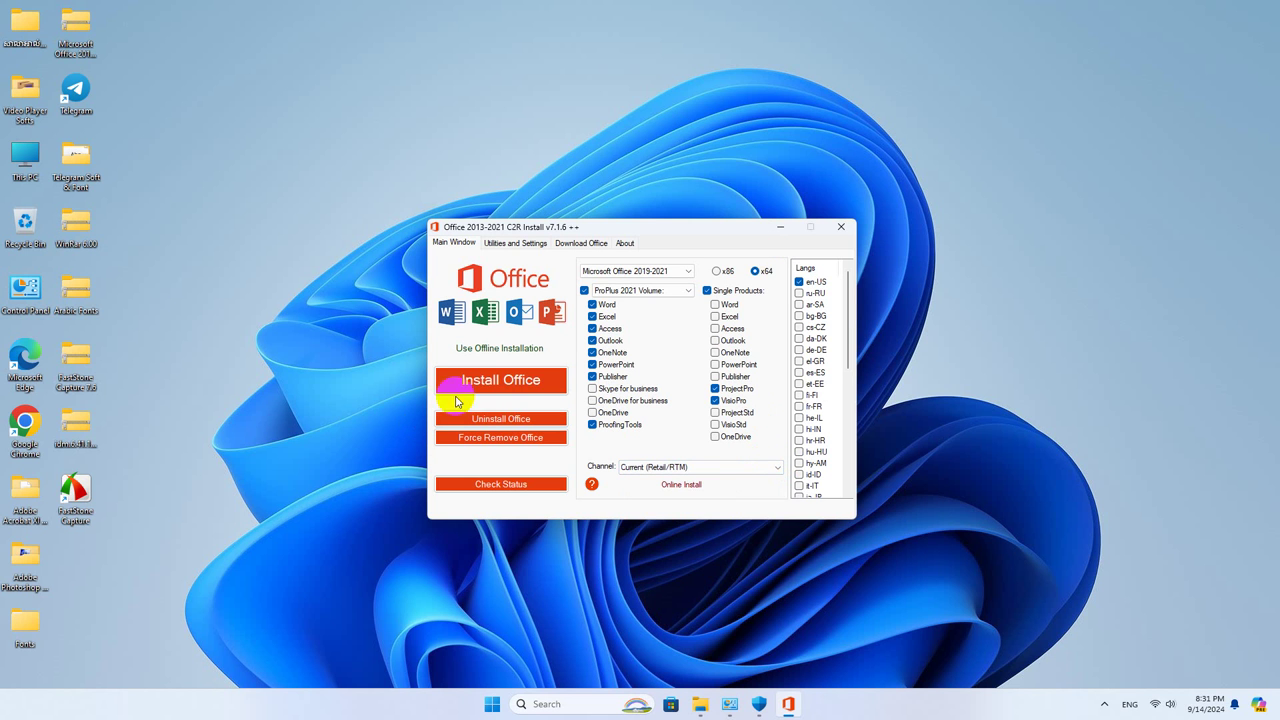
pyautogui.click(500, 386)
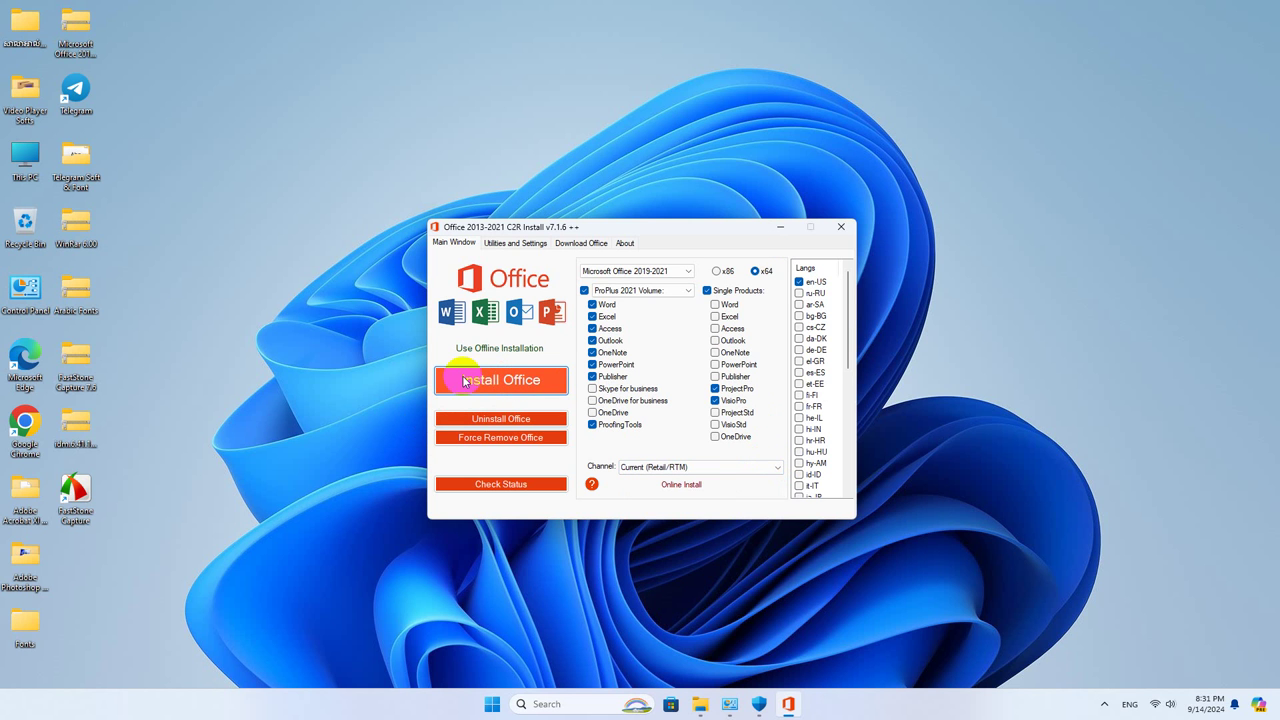
pyautogui.click(486, 380)
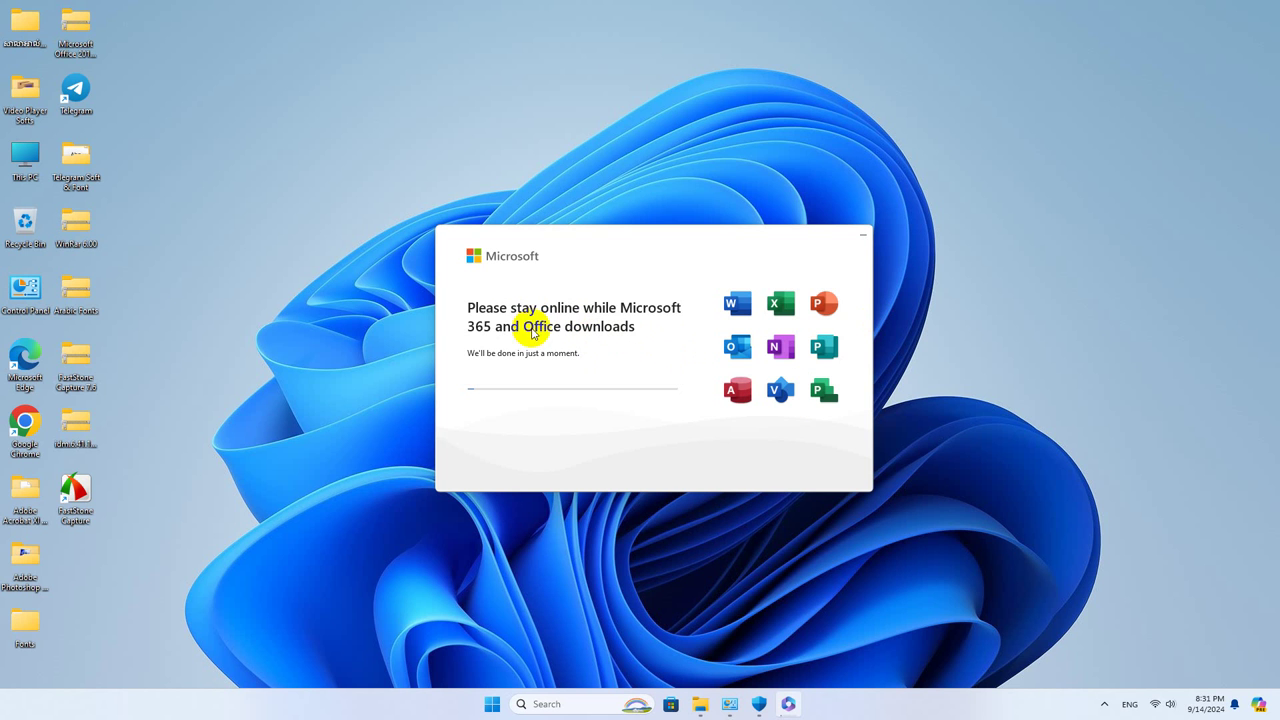
# Check the Wi-Fi connection during the Office download, and dismiss the setup window once the installation is finished
pyautogui.click(1153, 703)
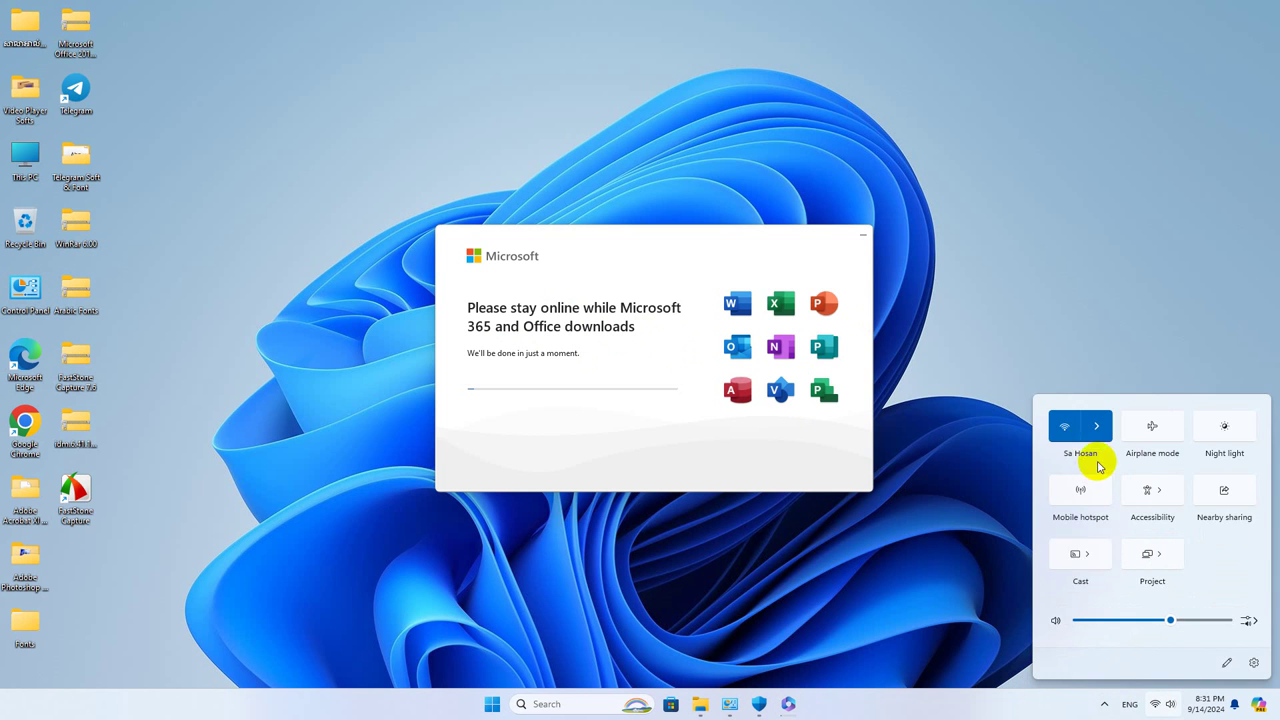
pyautogui.click(966, 243)
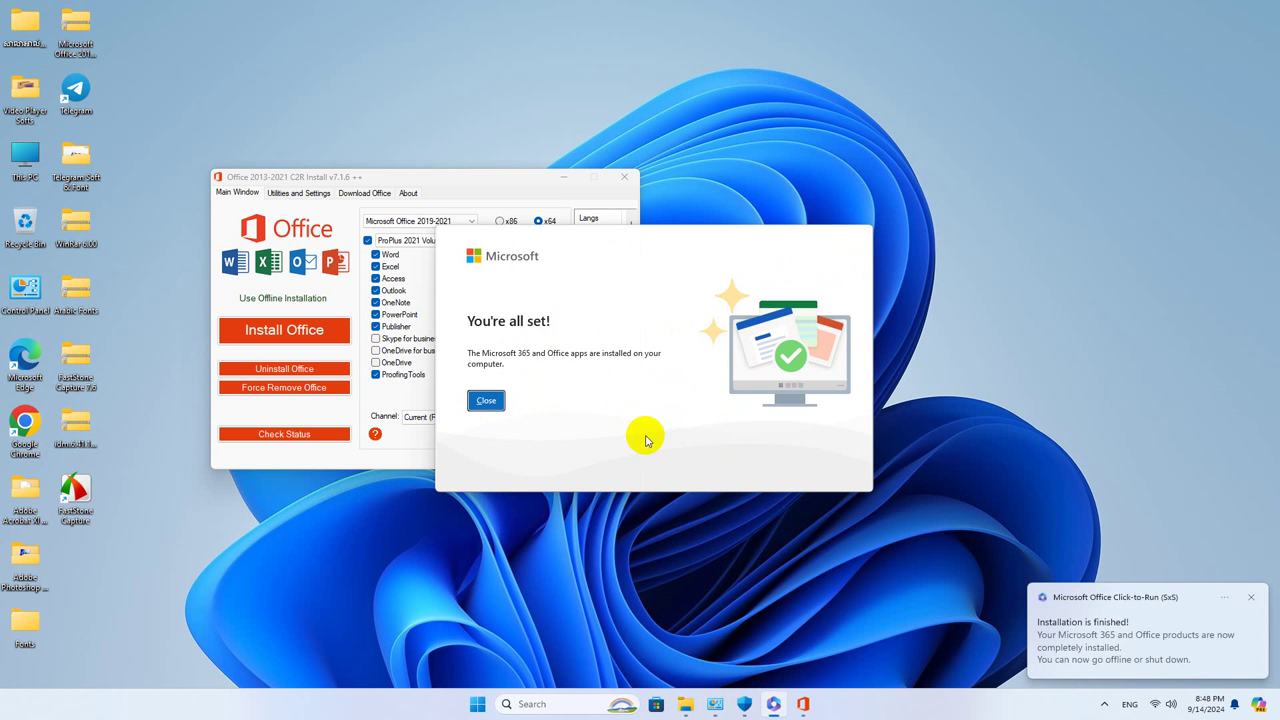
pyautogui.click(484, 404)
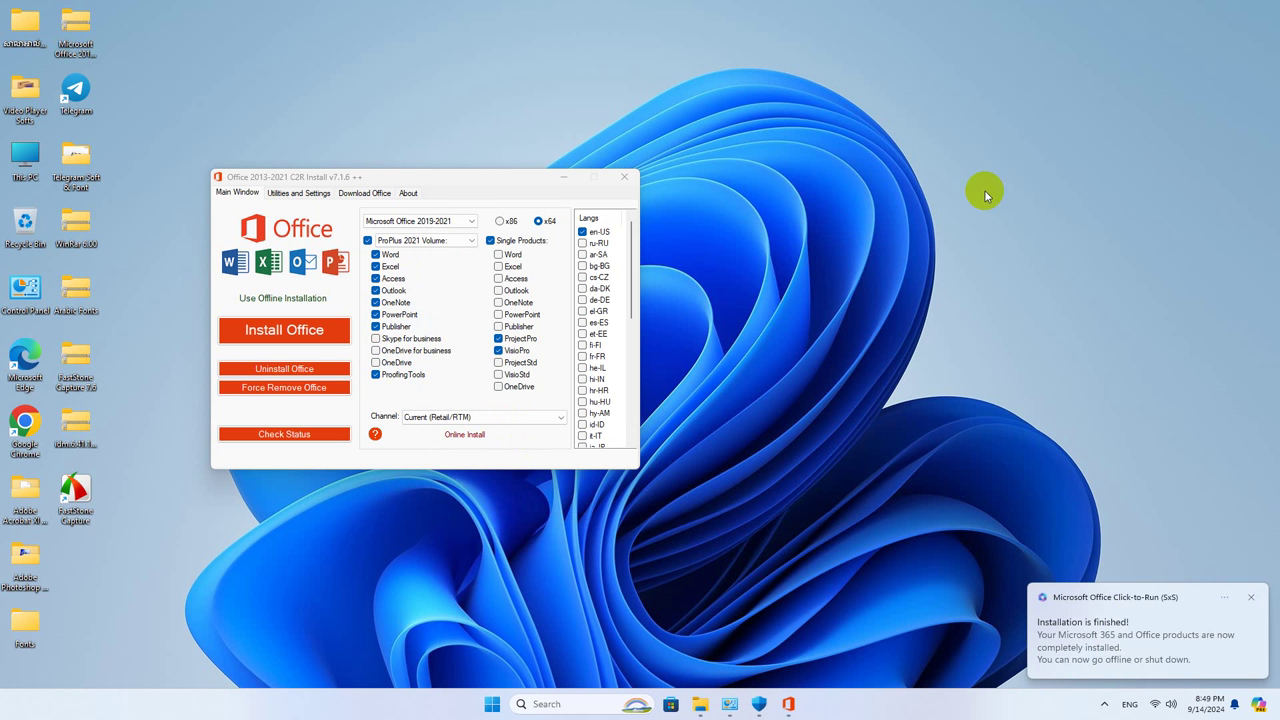
# Reposition the Office installer window and enable the Office reactivation task in its utilities and settings
pyautogui.moveTo(423, 177); pyautogui.dragTo(682, 168)
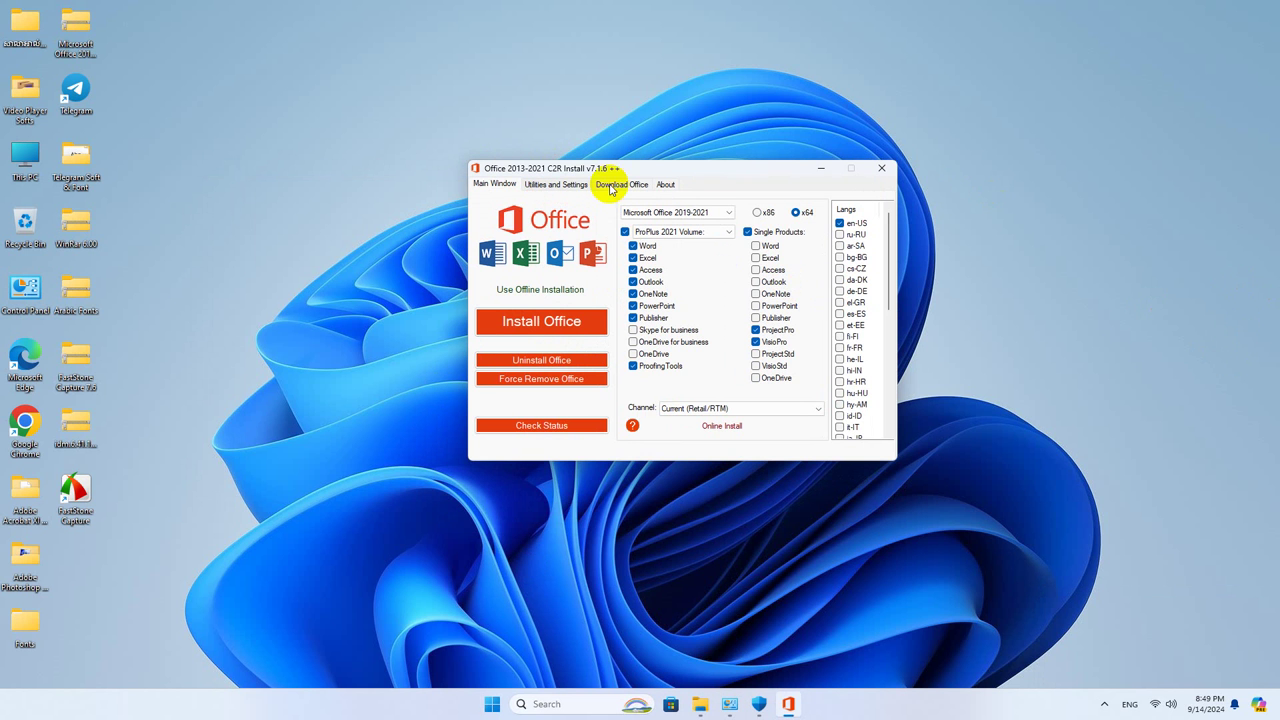
pyautogui.click(666, 187)
pyautogui.click(621, 185)
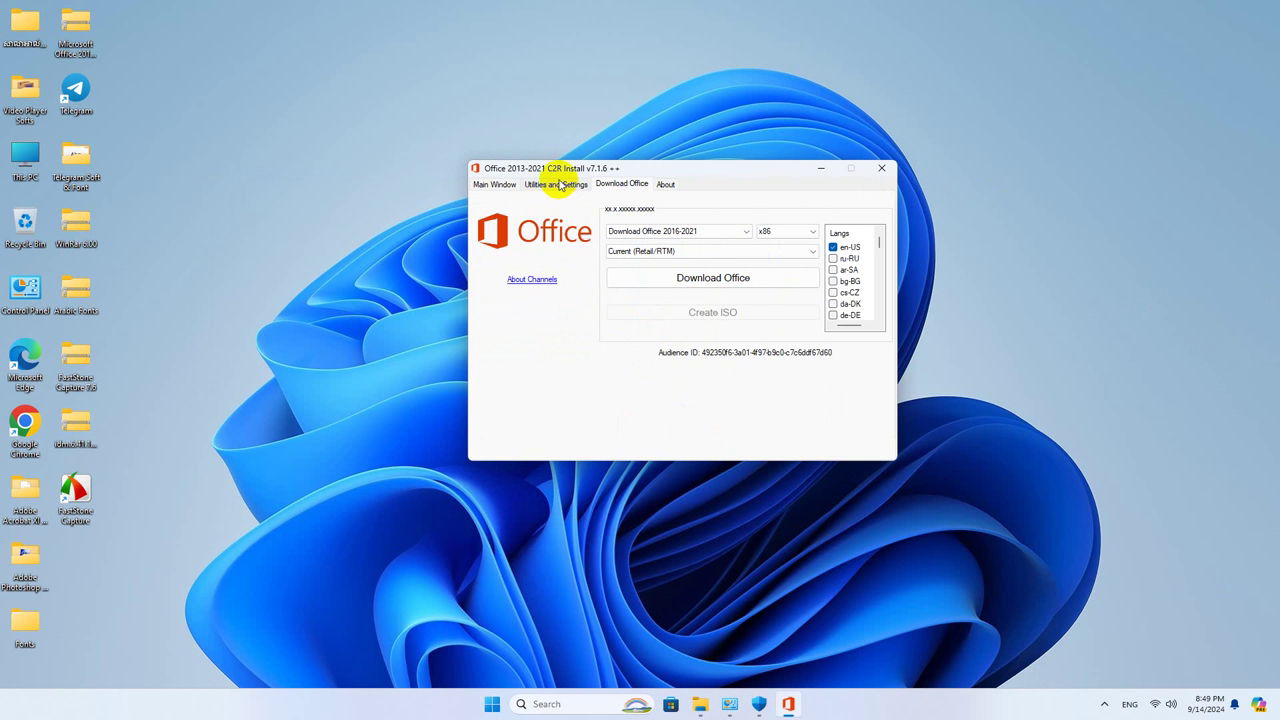
pyautogui.click(550, 185)
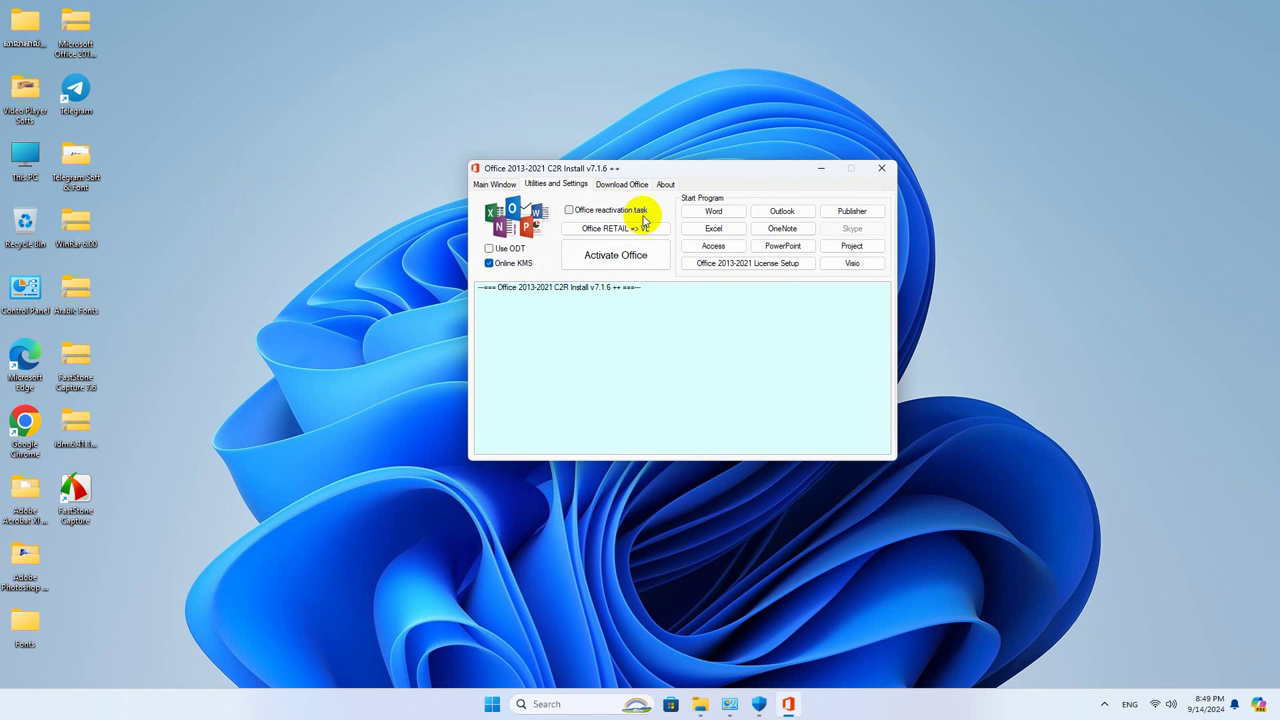
pyautogui.click(566, 209)
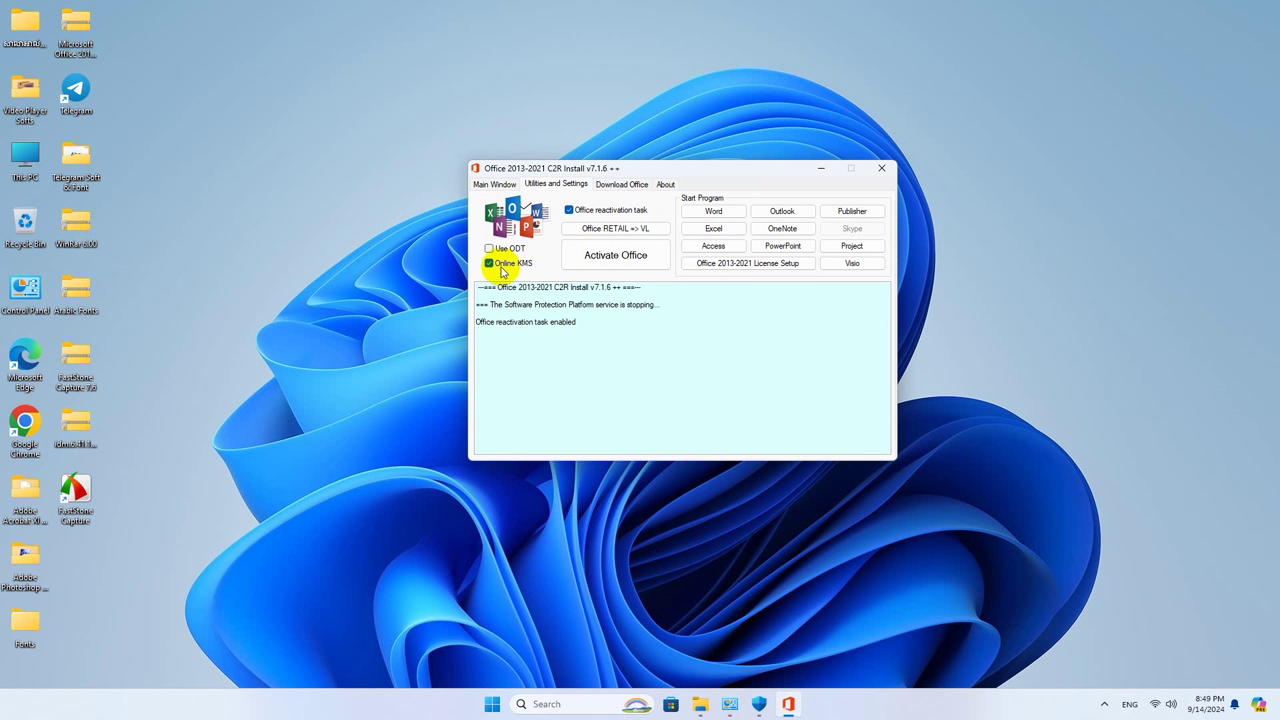
# Check the Wi-Fi connection, then convert Office from RETAIL to VL and run the activation with Online KMS kept on
pyautogui.click(1157, 707)
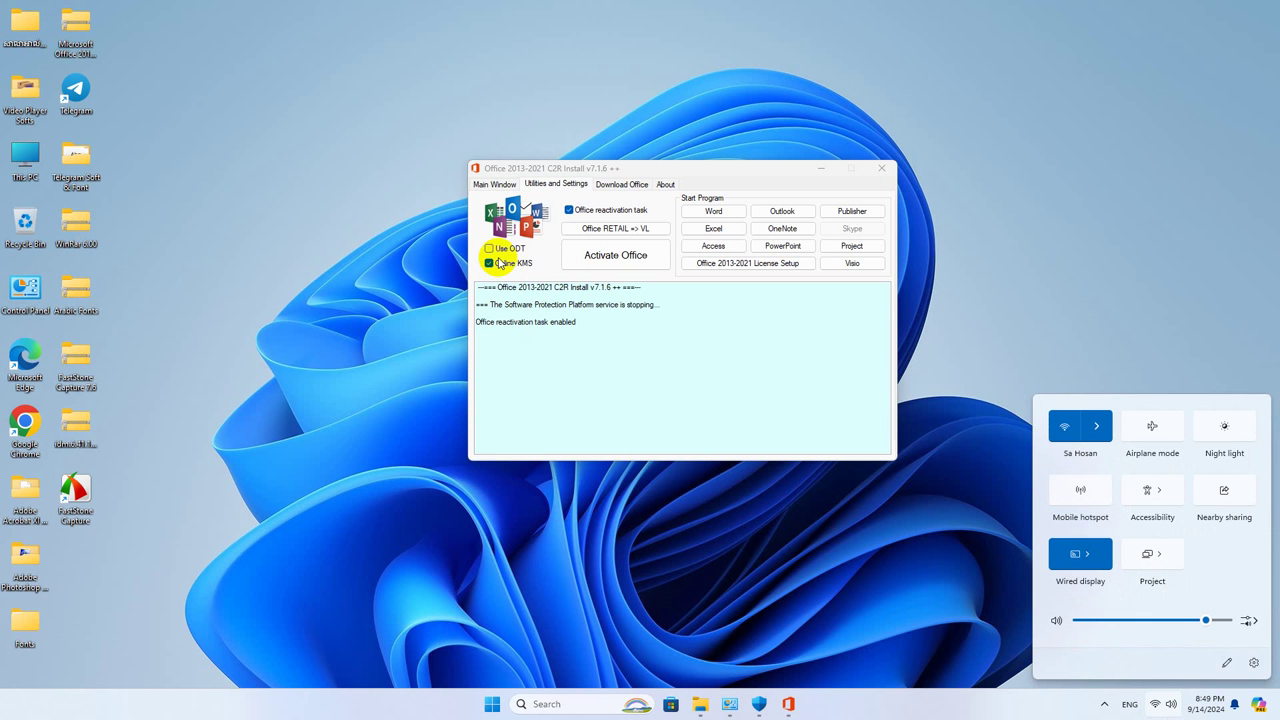
pyautogui.click(1051, 325)
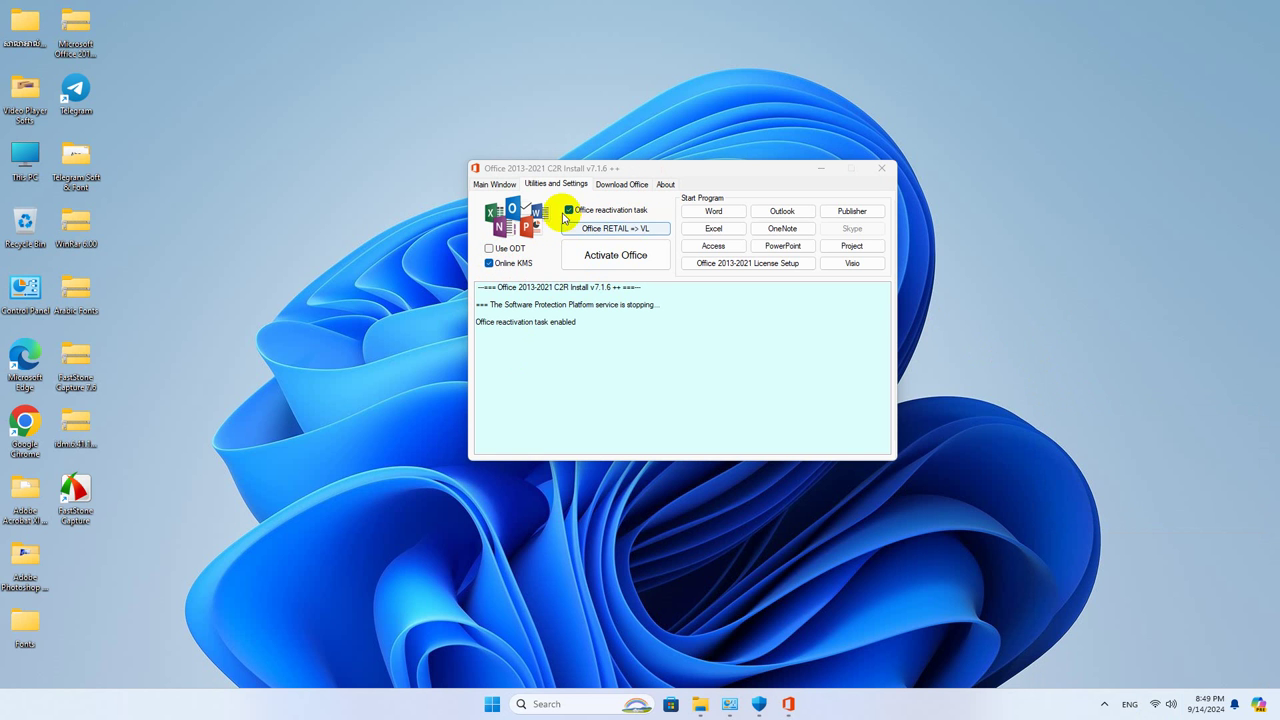
pyautogui.click(630, 238)
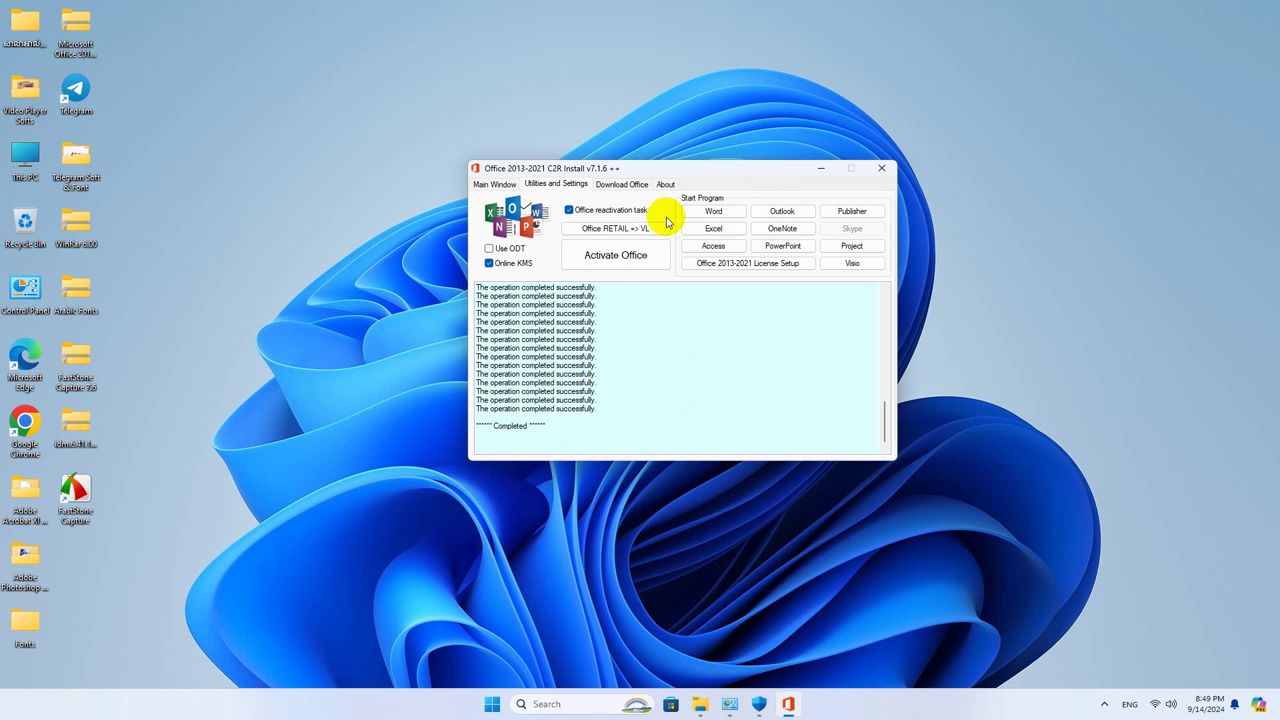
pyautogui.click(616, 261)
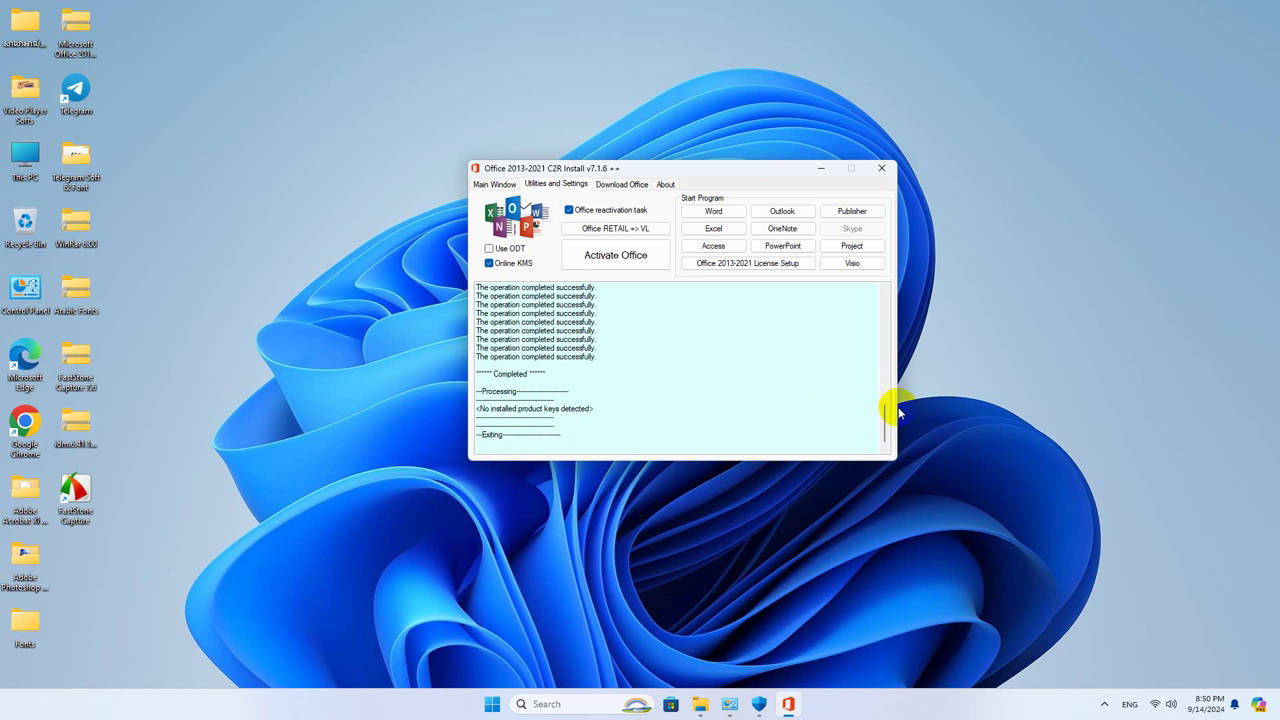
# Review the end of the activation log and close the Office installer
pyautogui.moveTo(886, 426); pyautogui.dragTo(884, 420)
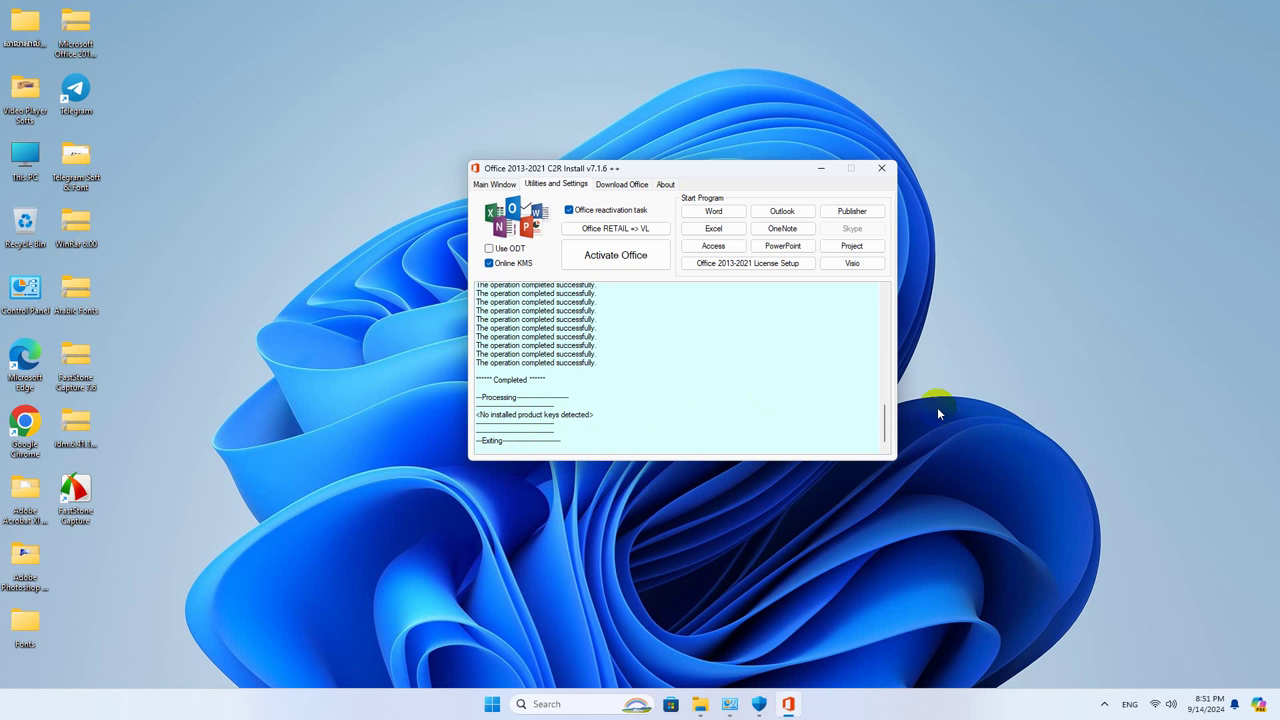
pyautogui.scroll(1, 884, 407)
pyautogui.scroll(-2, 884, 407)
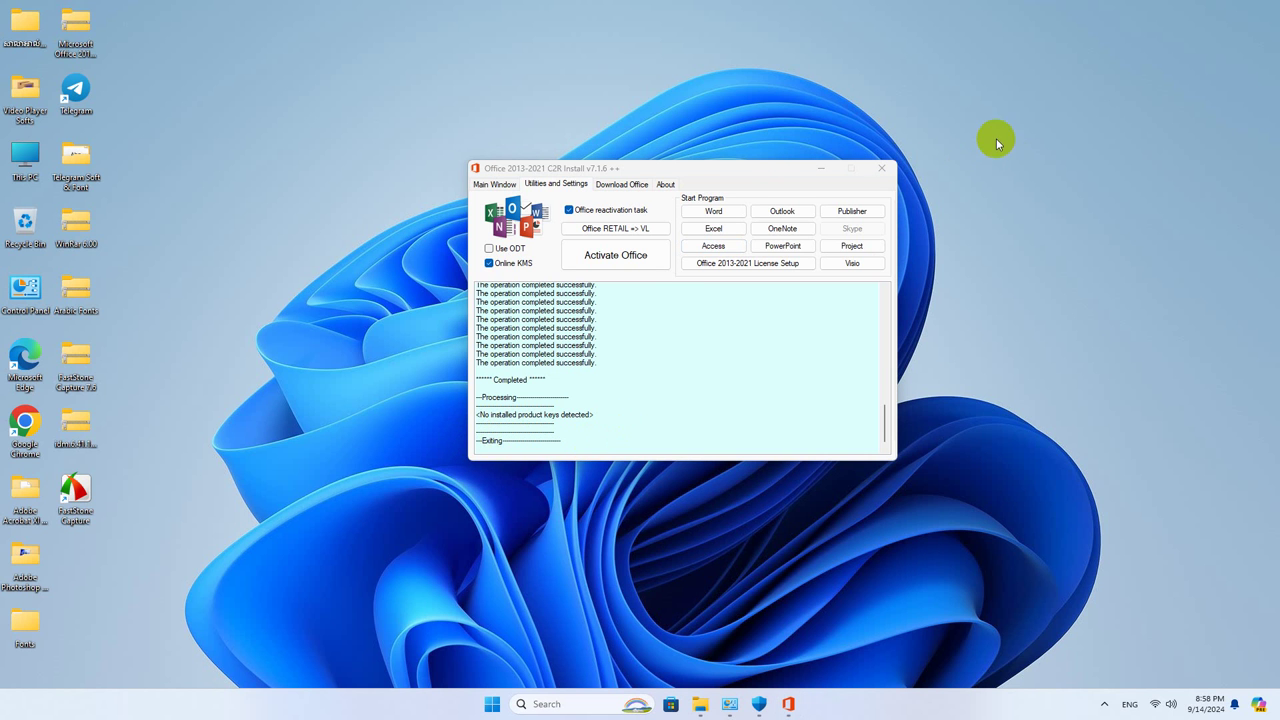
pyautogui.click(882, 169)
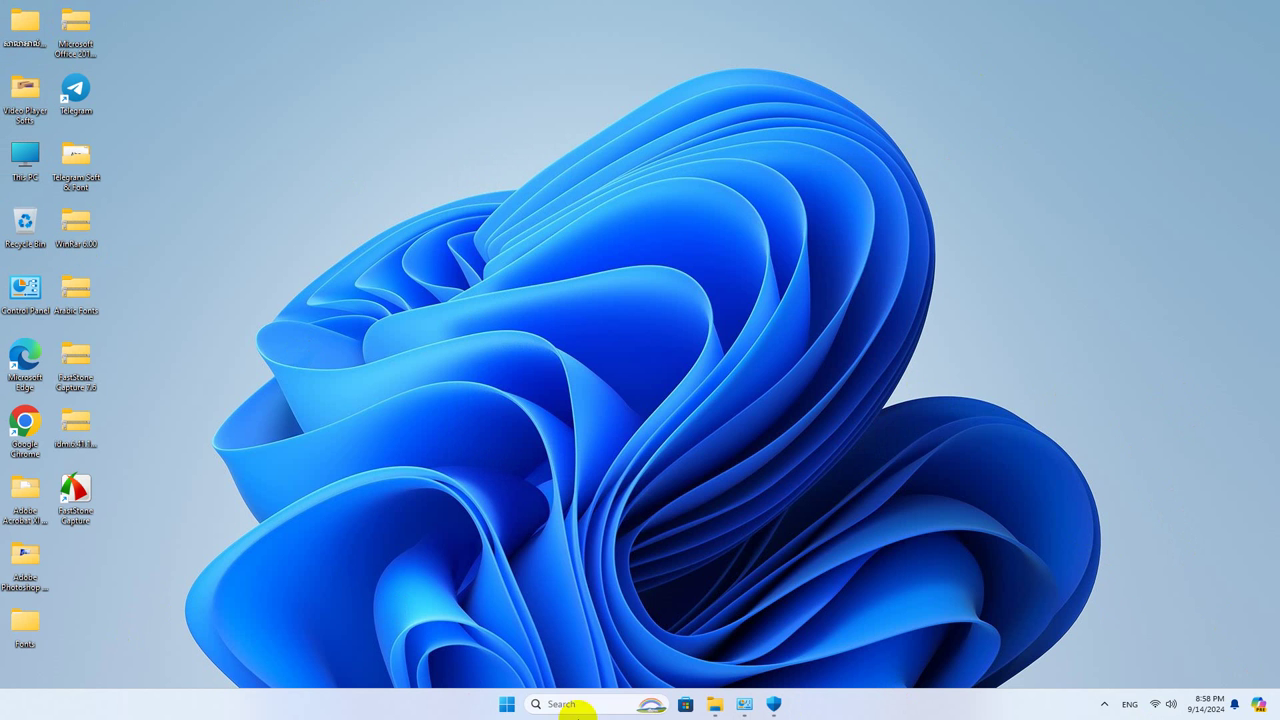
# Find the Word app through the Windows search and pin it to the taskbar
pyautogui.click(586, 703)
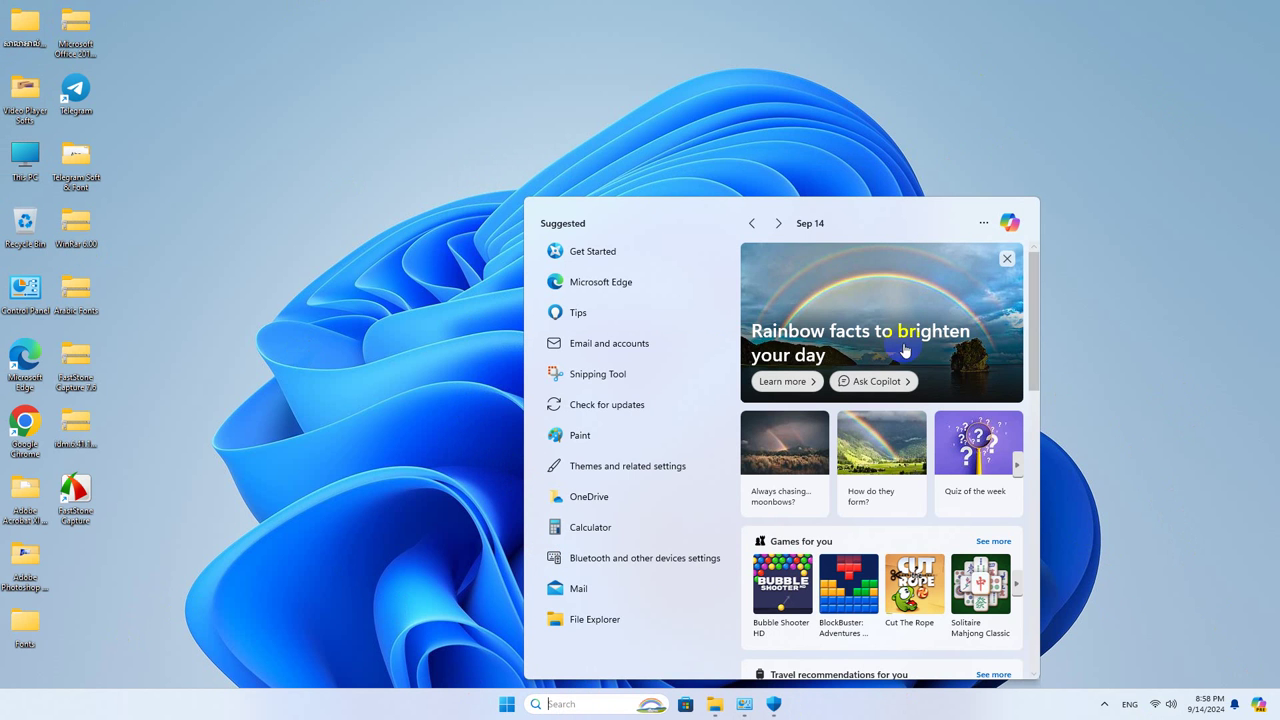
pyautogui.write('woe')
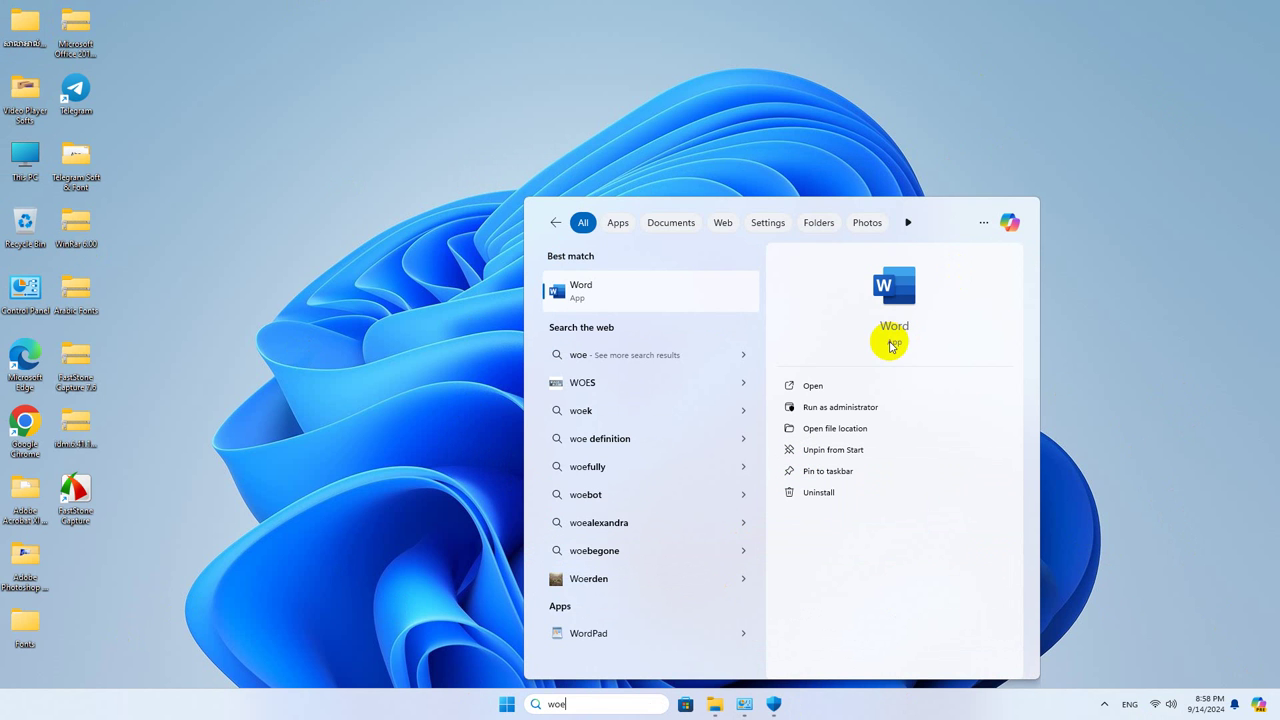
pyautogui.click(849, 471)
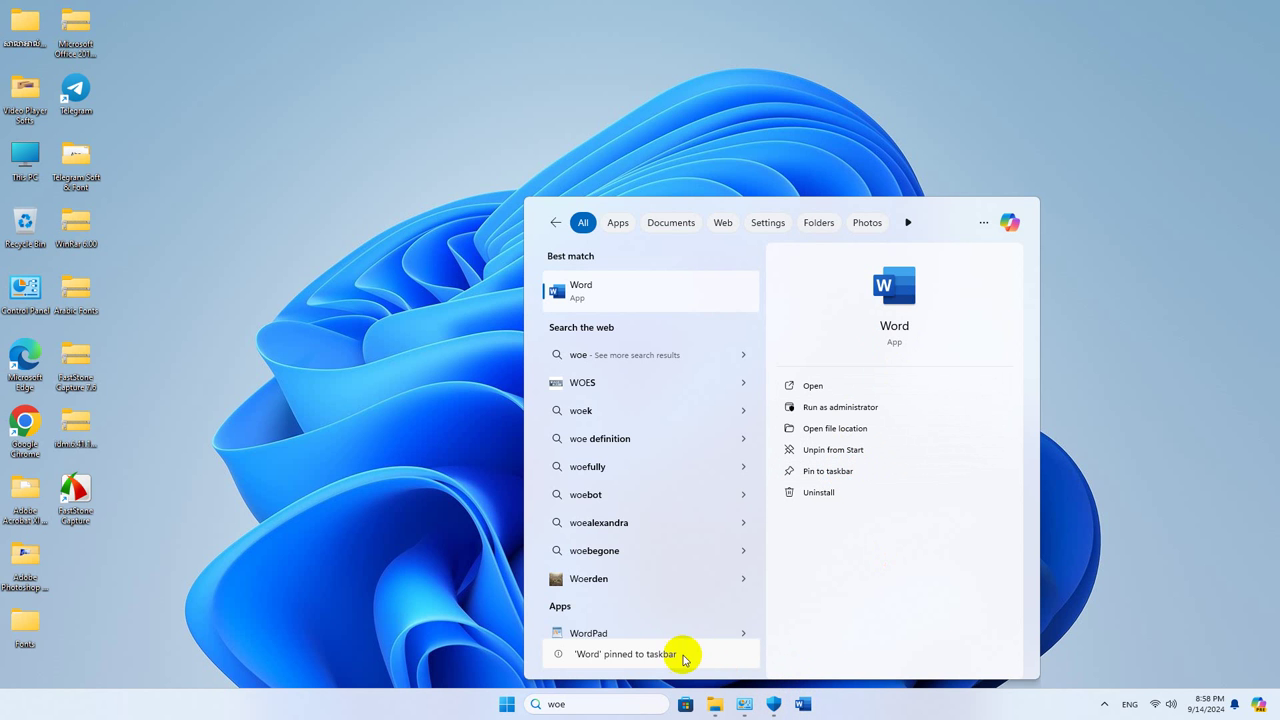
# Replace the Windows search text with "excel" and pin the Excel app to the taskbar
pyautogui.click(588, 706)
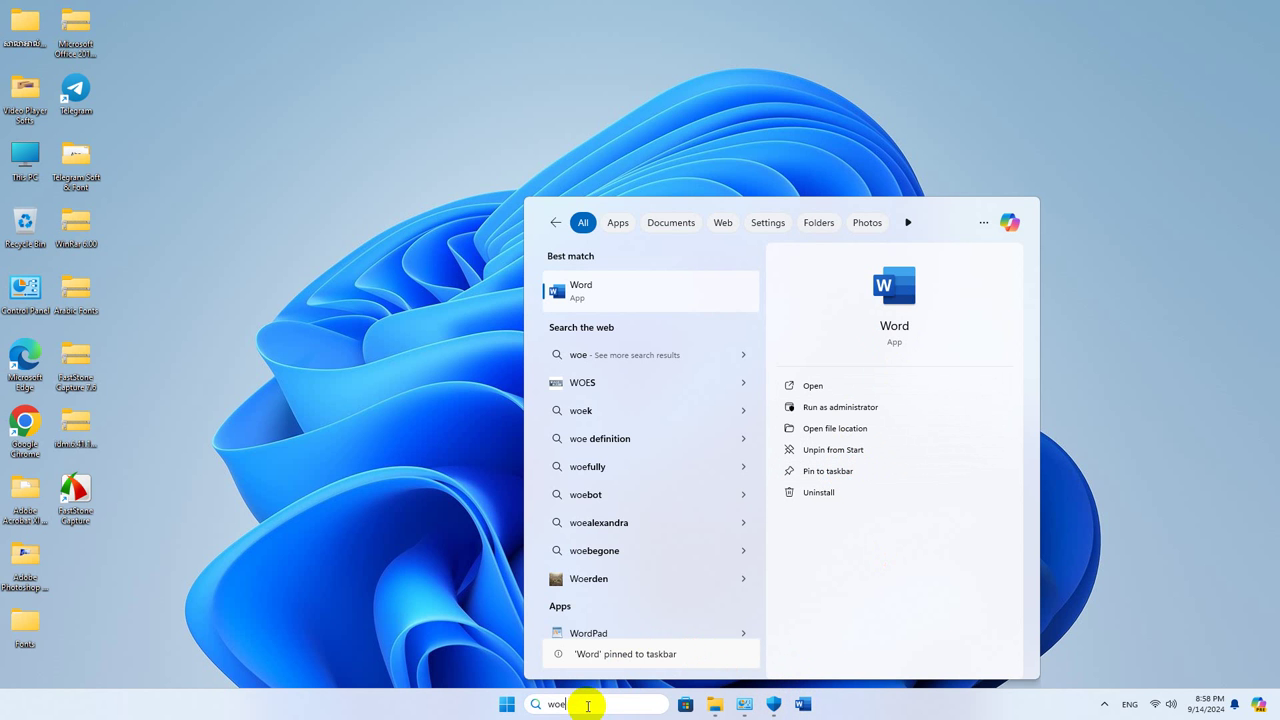
pyautogui.press('BackSpace')
pyautogui.press('BackSpace')
pyautogui.press('BackSpace')
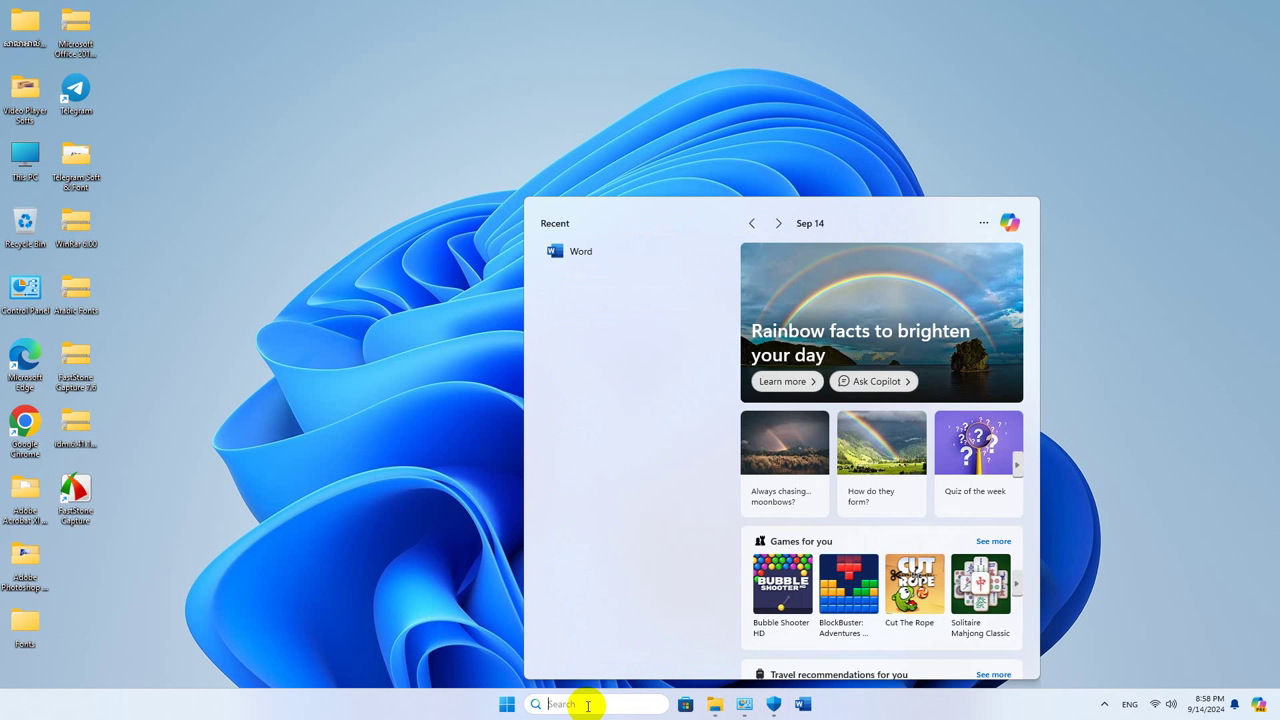
pyautogui.write('excel')
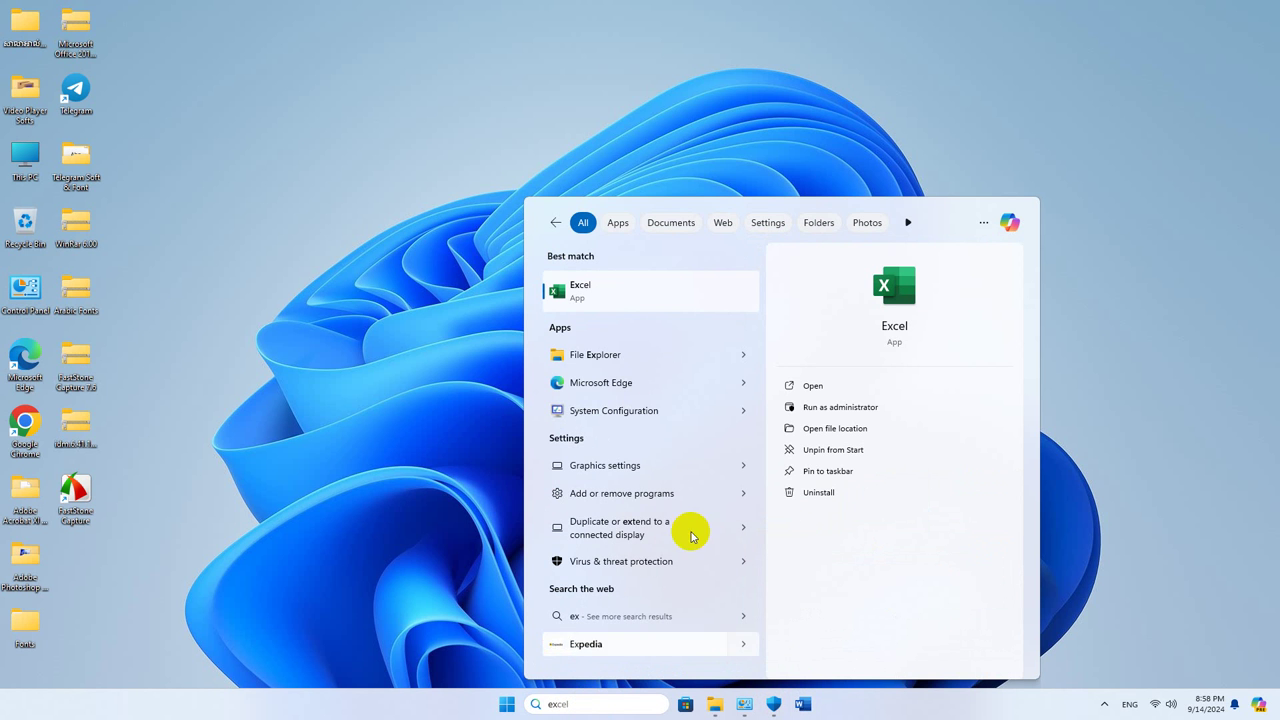
pyautogui.click(838, 479)
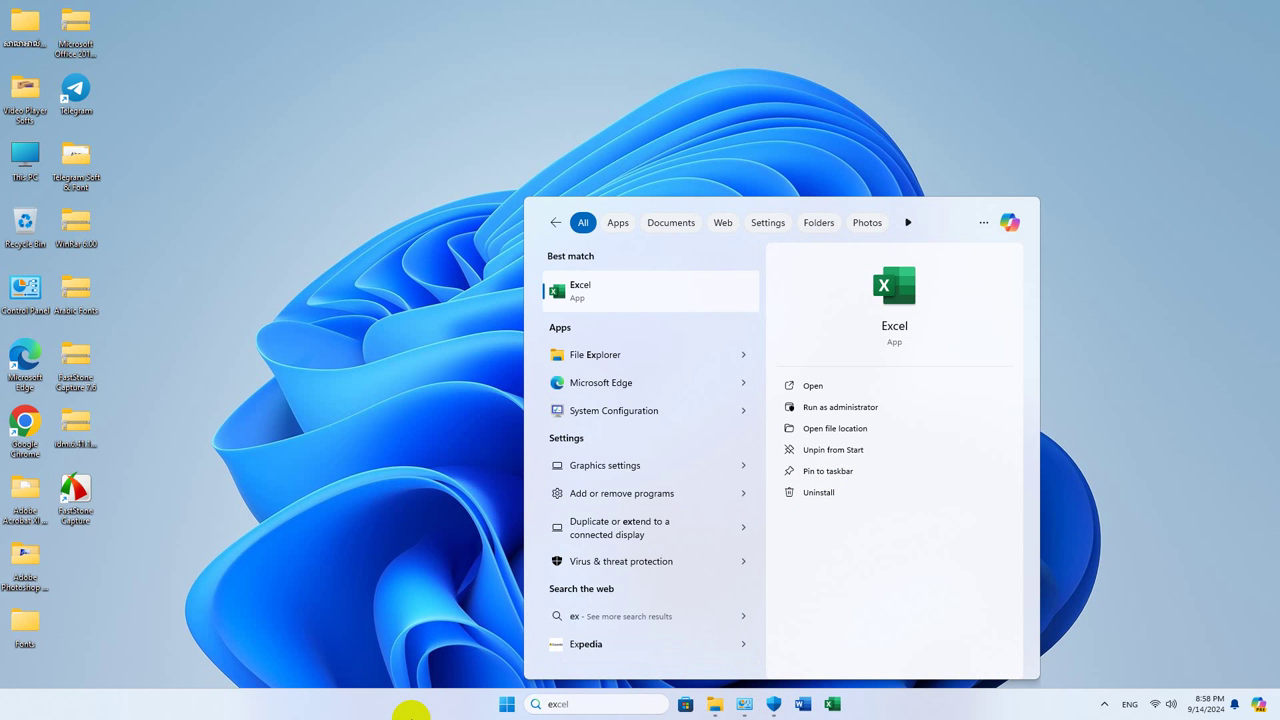
# Search Windows for PowerPoint in place of Excel and pin the PowerPoint app to the taskbar
pyautogui.click(588, 703)
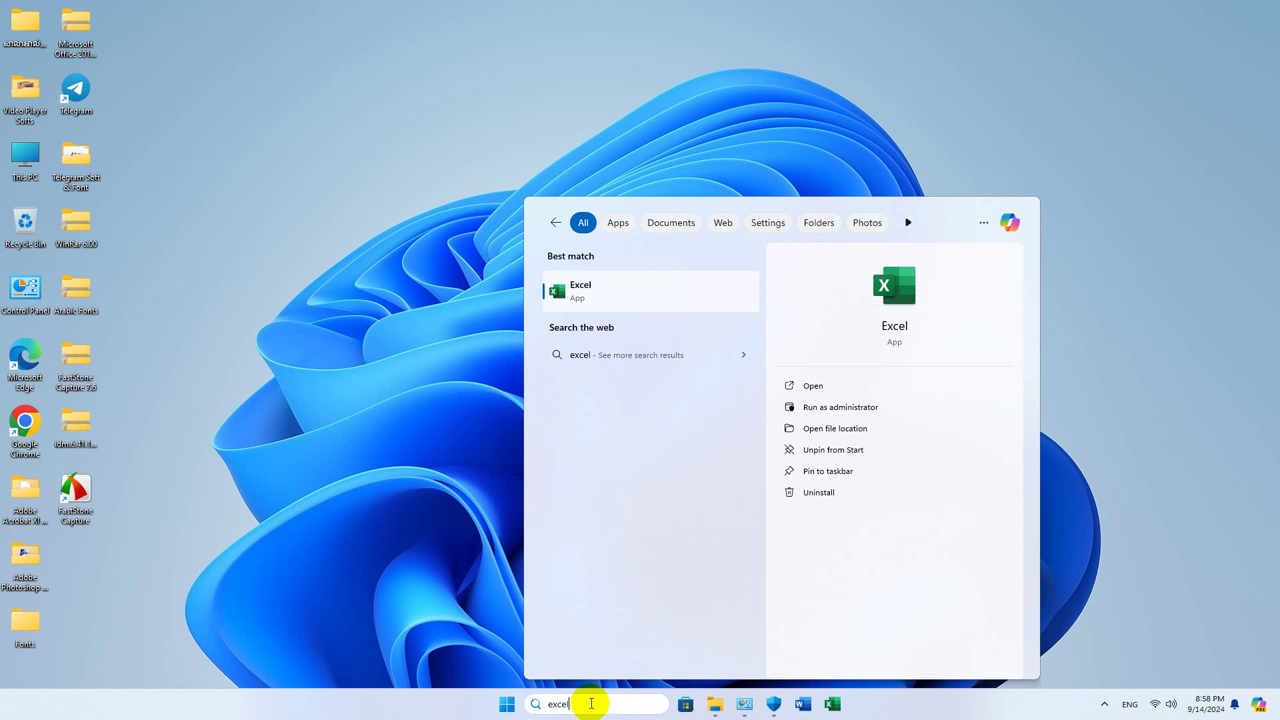
pyautogui.press('BackSpace')
pyautogui.press('BackSpace')
pyautogui.press('BackSpace')
pyautogui.press('BackSpace')
pyautogui.press('BackSpace')
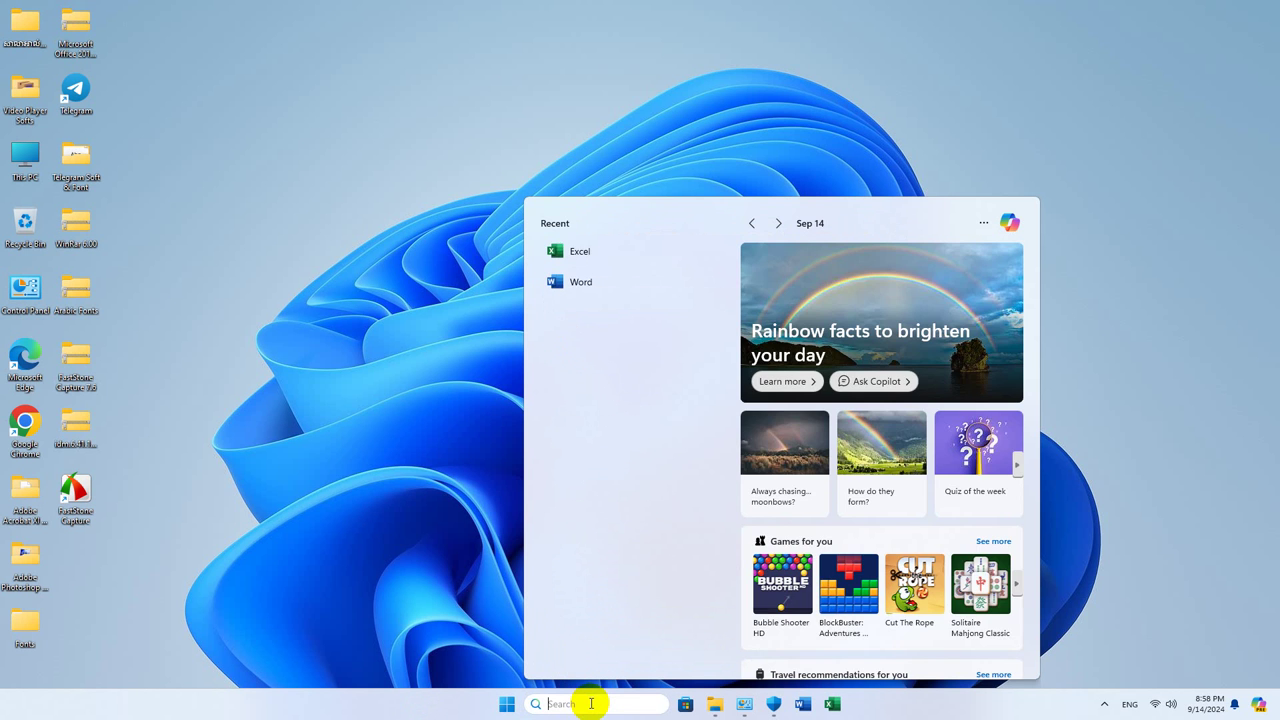
pyautogui.write('powe')
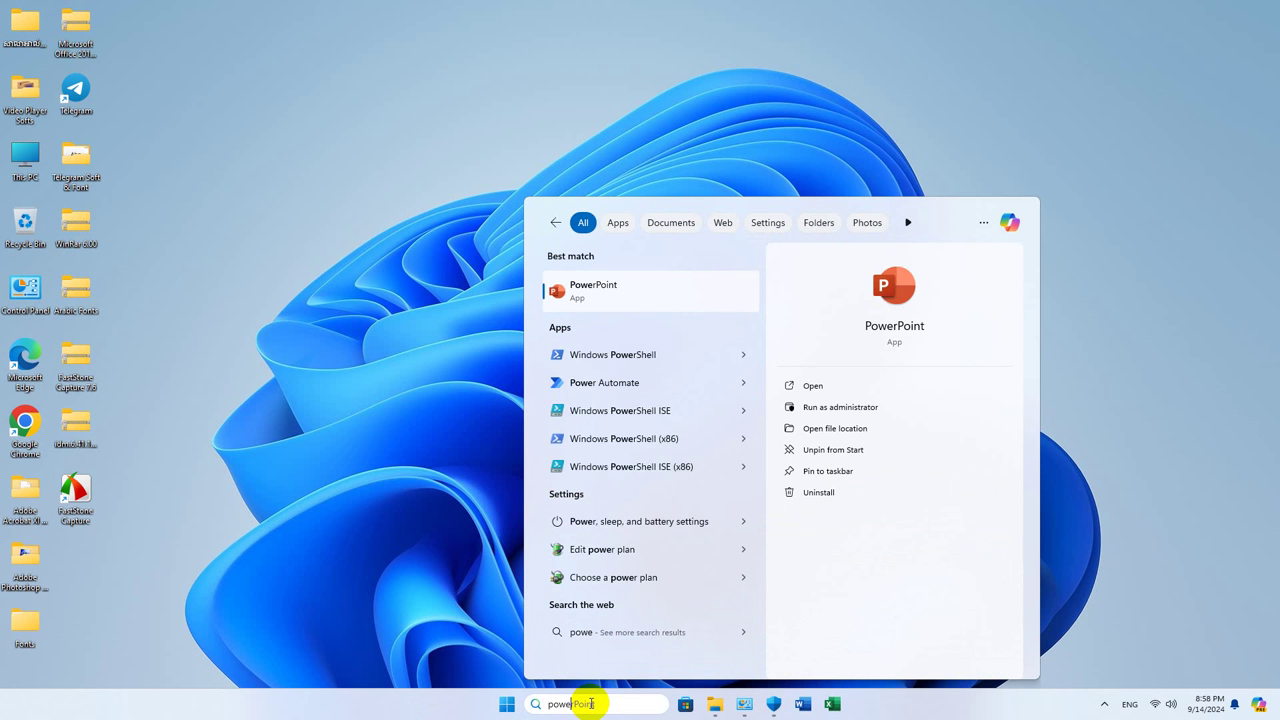
pyautogui.click(852, 471)
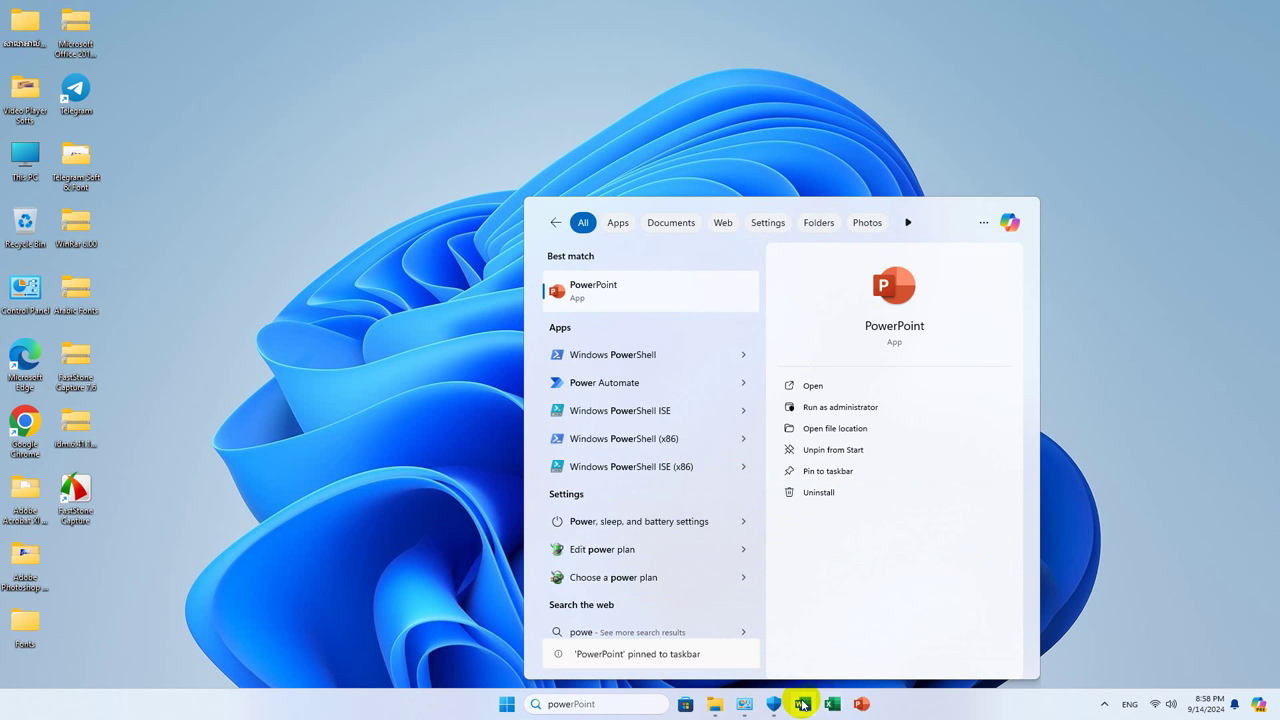
# Clear the PowerPoint search, look up Visio instead, and pin the Visio app to the taskbar
pyautogui.click(605, 704)
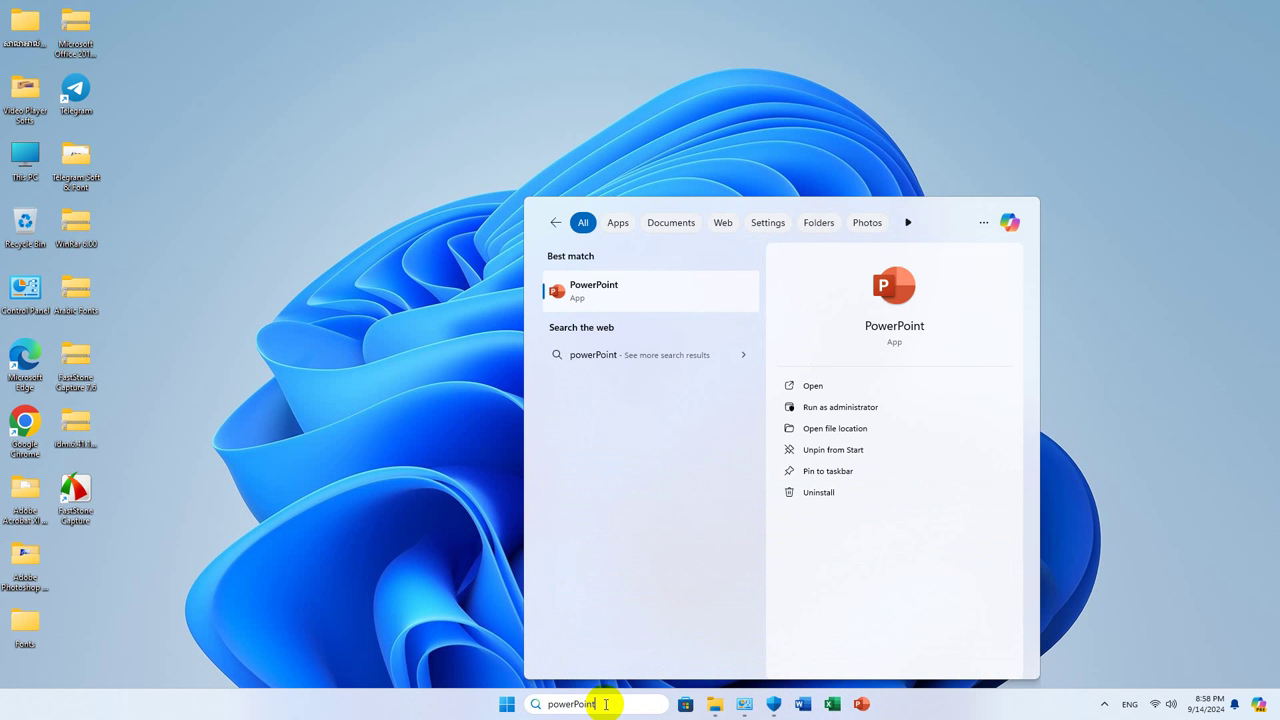
pyautogui.press('BackSpace')
pyautogui.press('BackSpace')
pyautogui.press('BackSpace')
pyautogui.press('BackSpace')
pyautogui.press('BackSpace')
pyautogui.press('BackSpace')
pyautogui.press('BackSpace')
pyautogui.press('BackSpace')
pyautogui.press('BackSpace')
pyautogui.press('BackSpace')
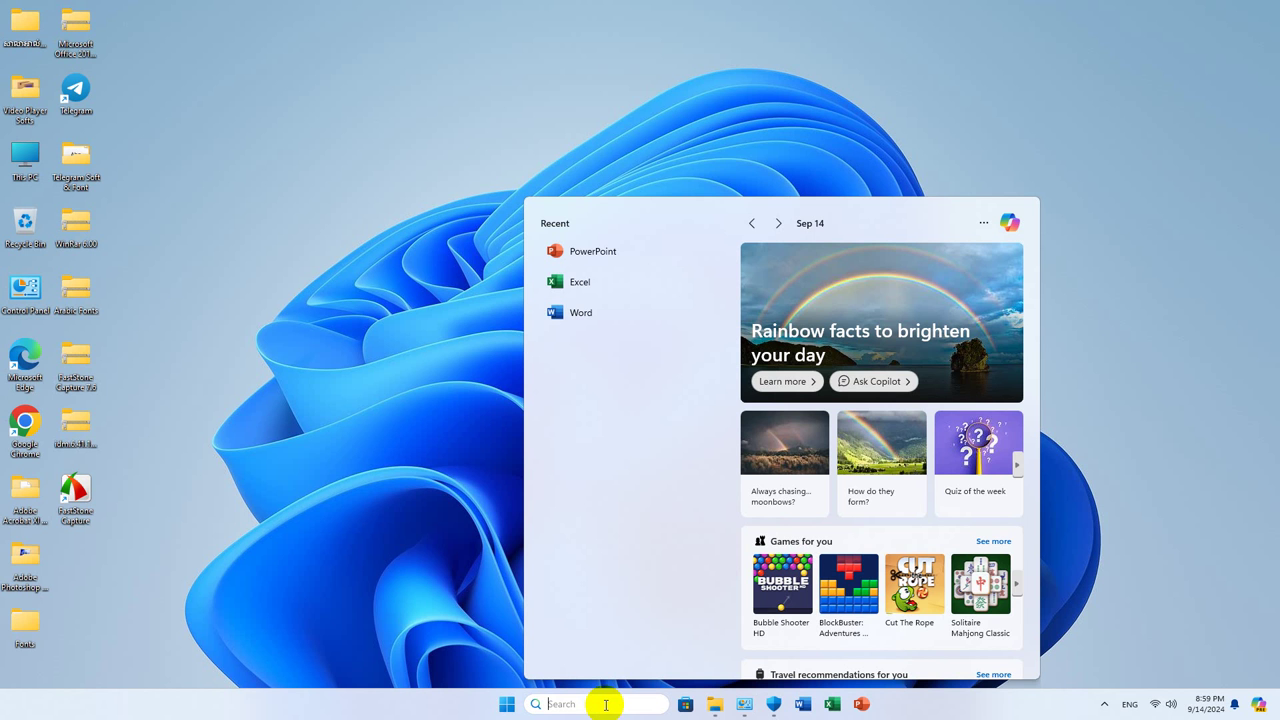
pyautogui.write('v')
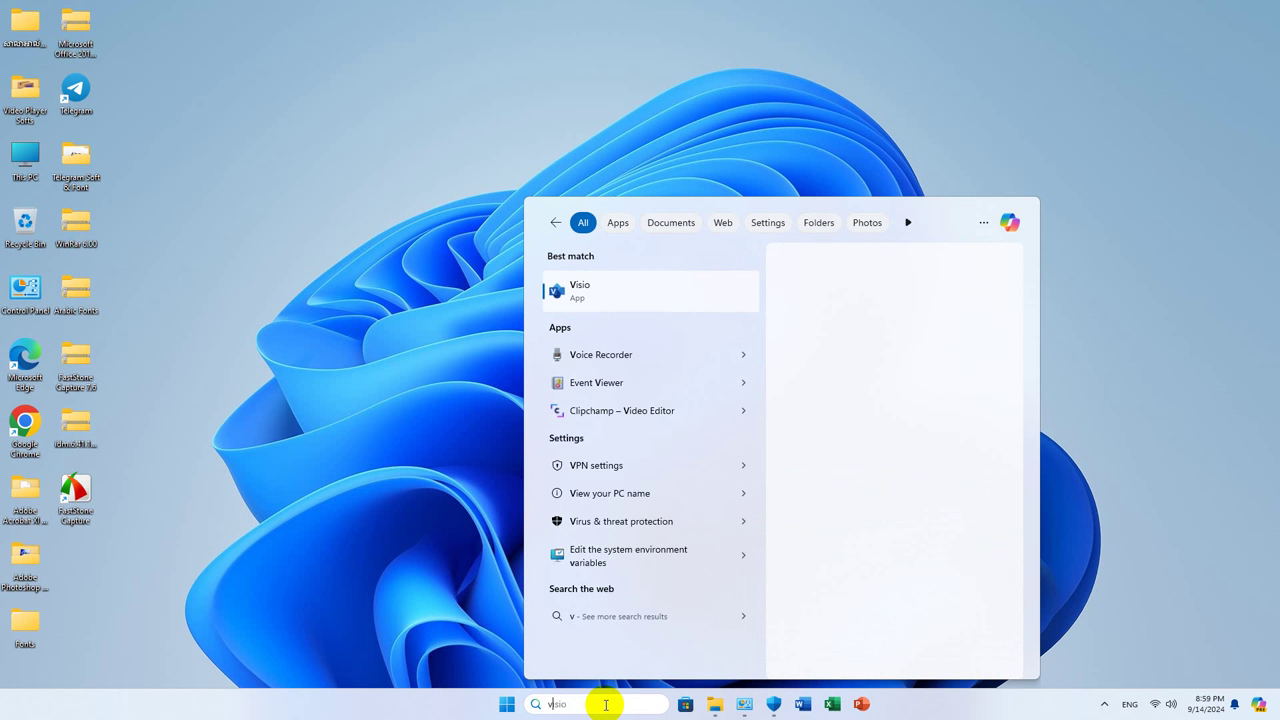
pyautogui.write('iso')
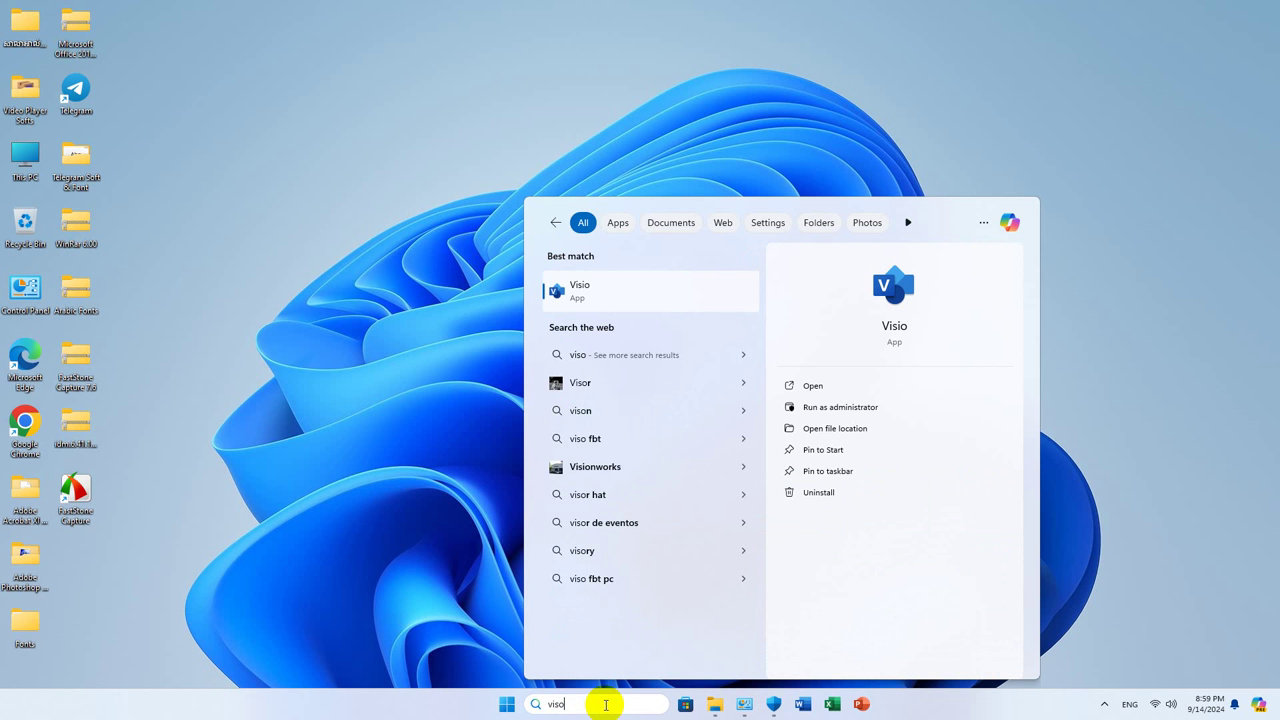
pyautogui.click(845, 472)
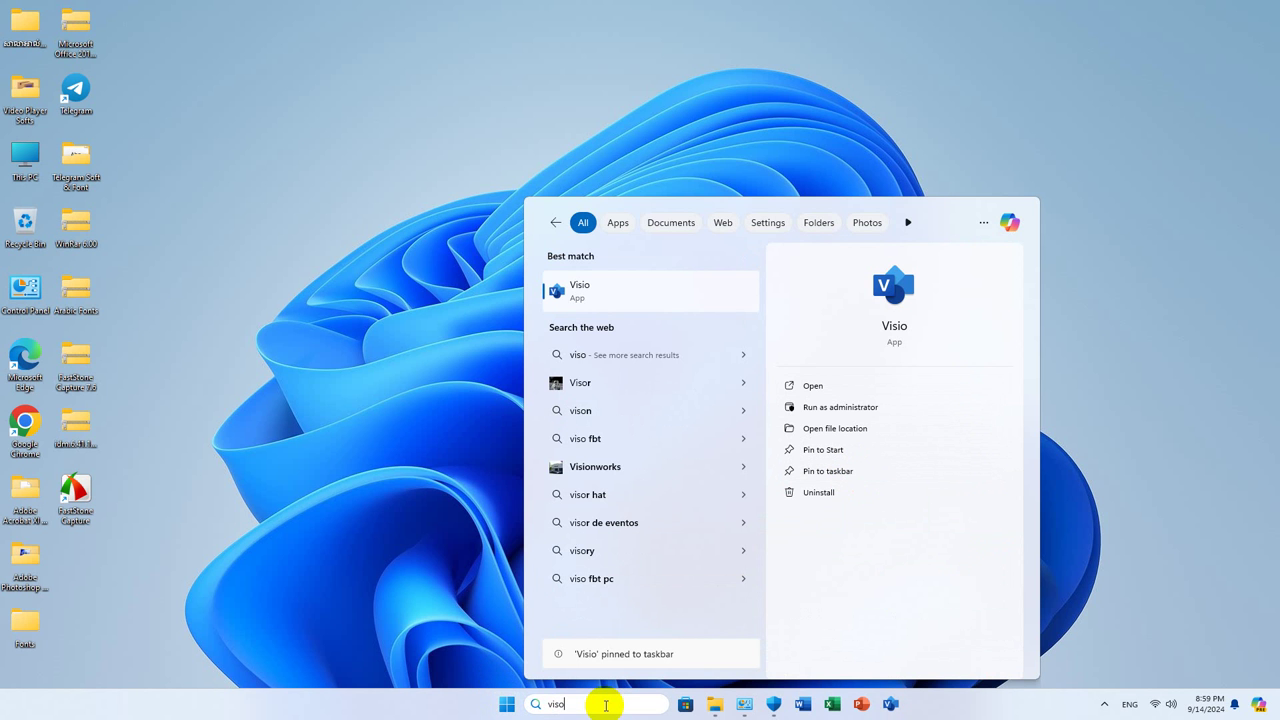
# Replace the Visio search text with "project" and pin the Project app to the taskbar
pyautogui.press('BackSpace')
pyautogui.press('BackSpace')
pyautogui.press('BackSpace')
pyautogui.press('BackSpace')
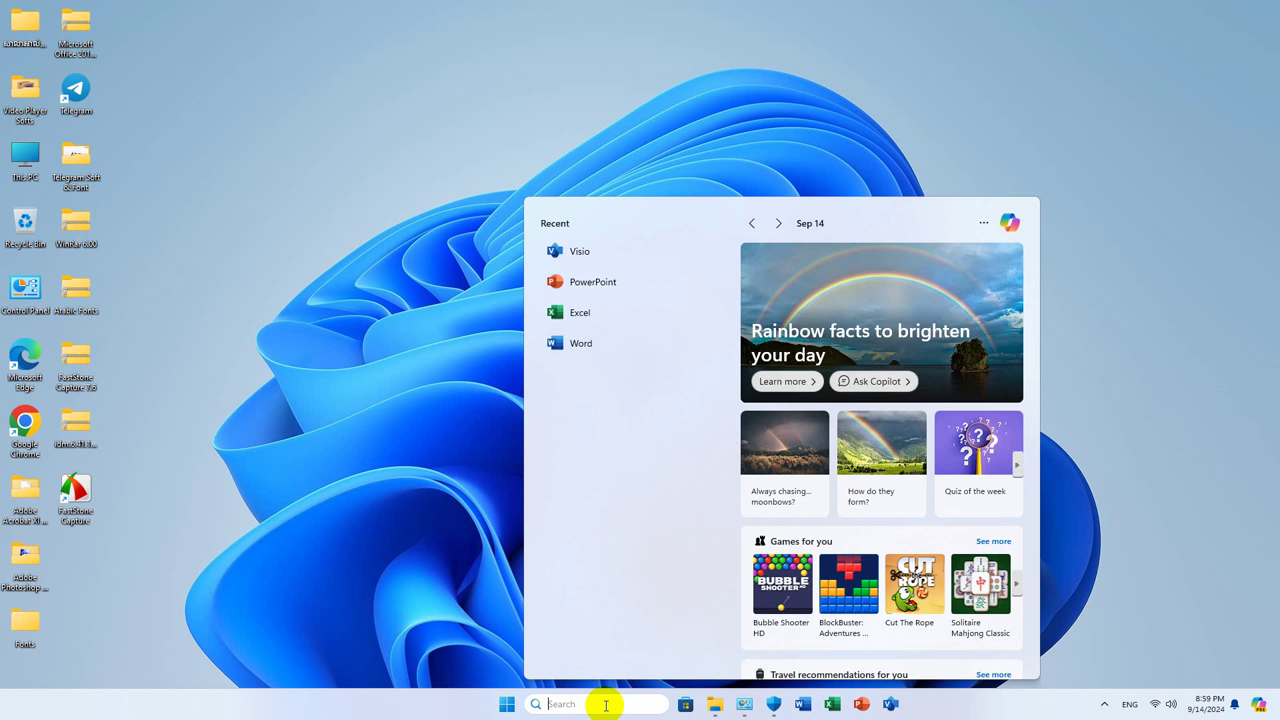
pyautogui.write('project')
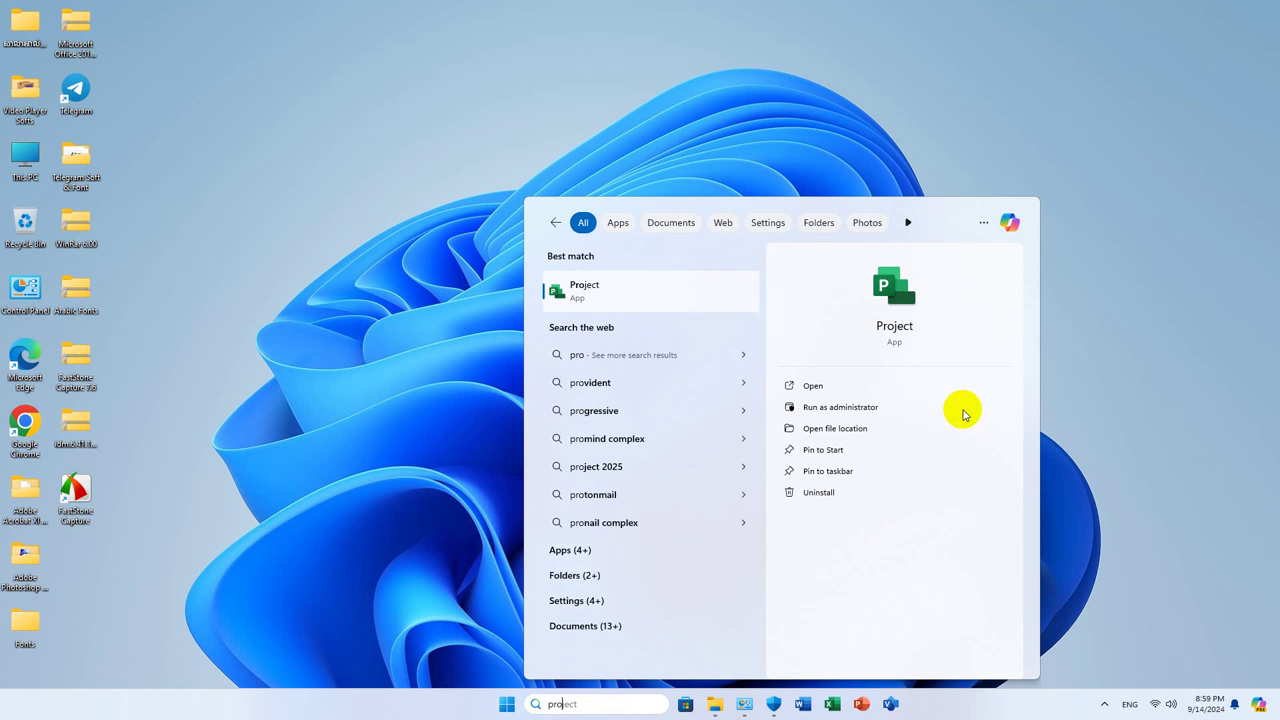
pyautogui.click(838, 470)
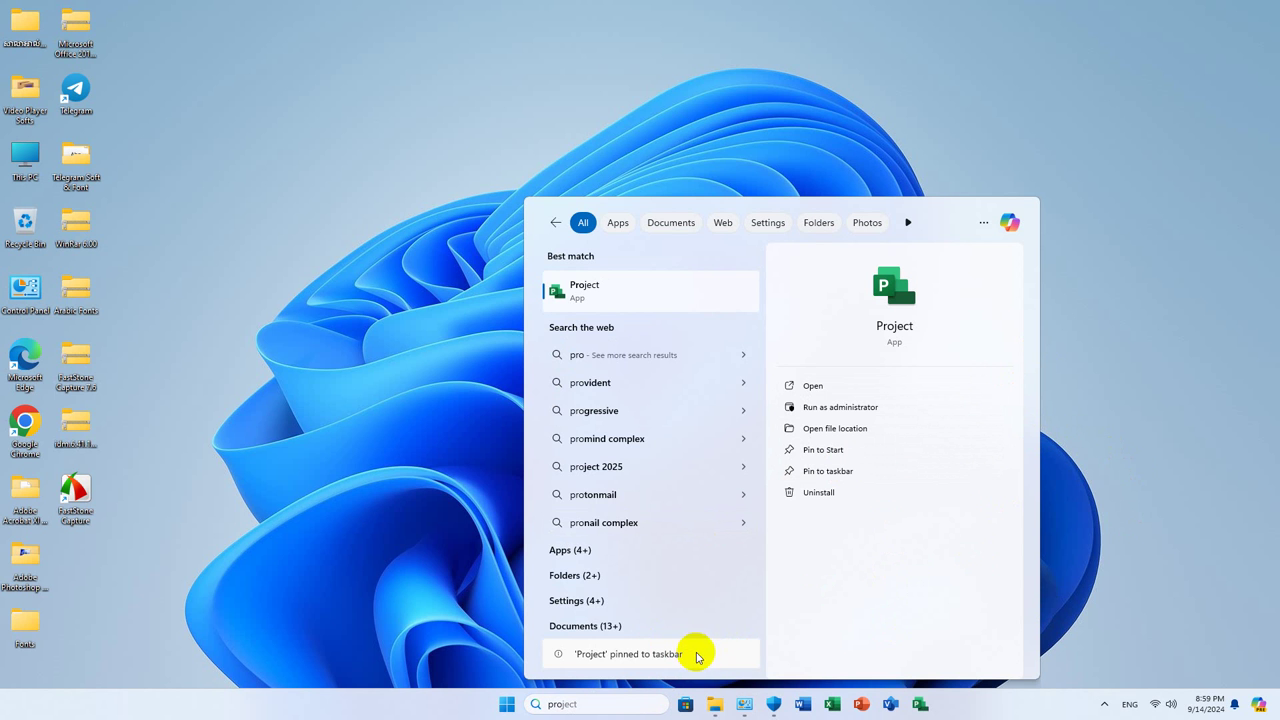
# Replace the Project search text with "publi", pin the Publisher app to the taskbar, and close the search
pyautogui.click(596, 705)
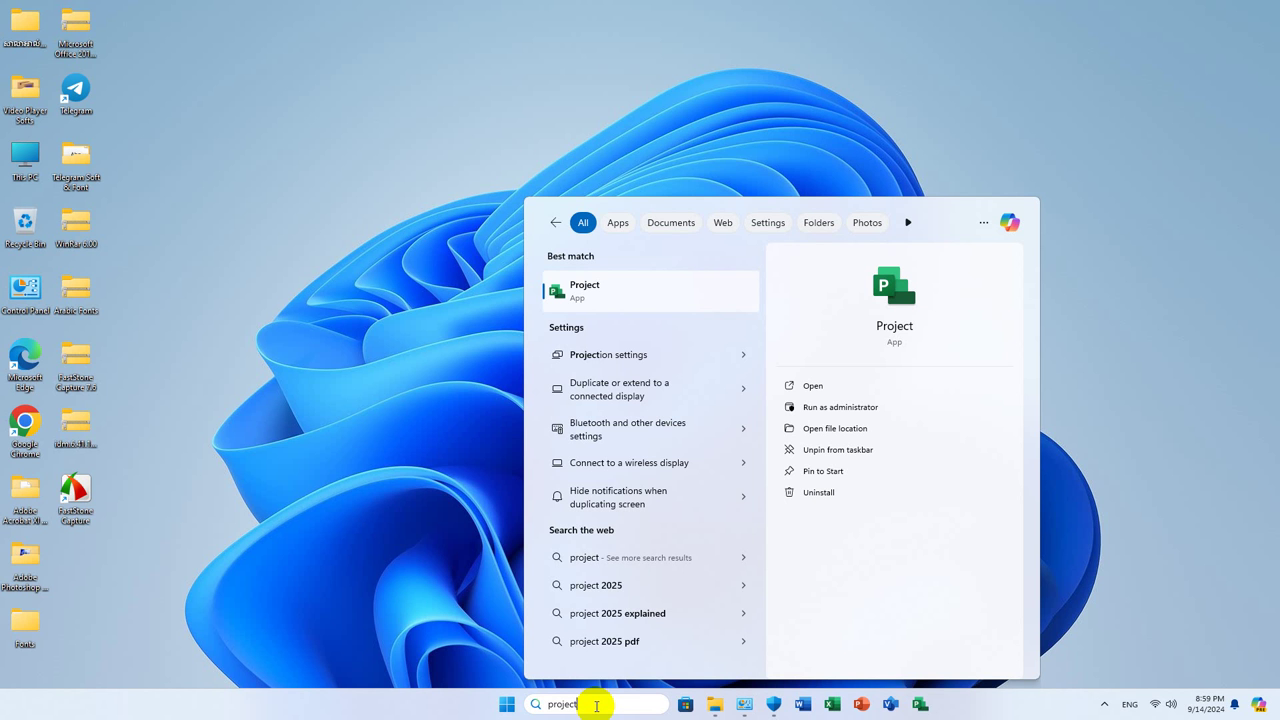
pyautogui.press('BackSpace')
pyautogui.press('BackSpace')
pyautogui.press('BackSpace')
pyautogui.press('BackSpace')
pyautogui.press('BackSpace')
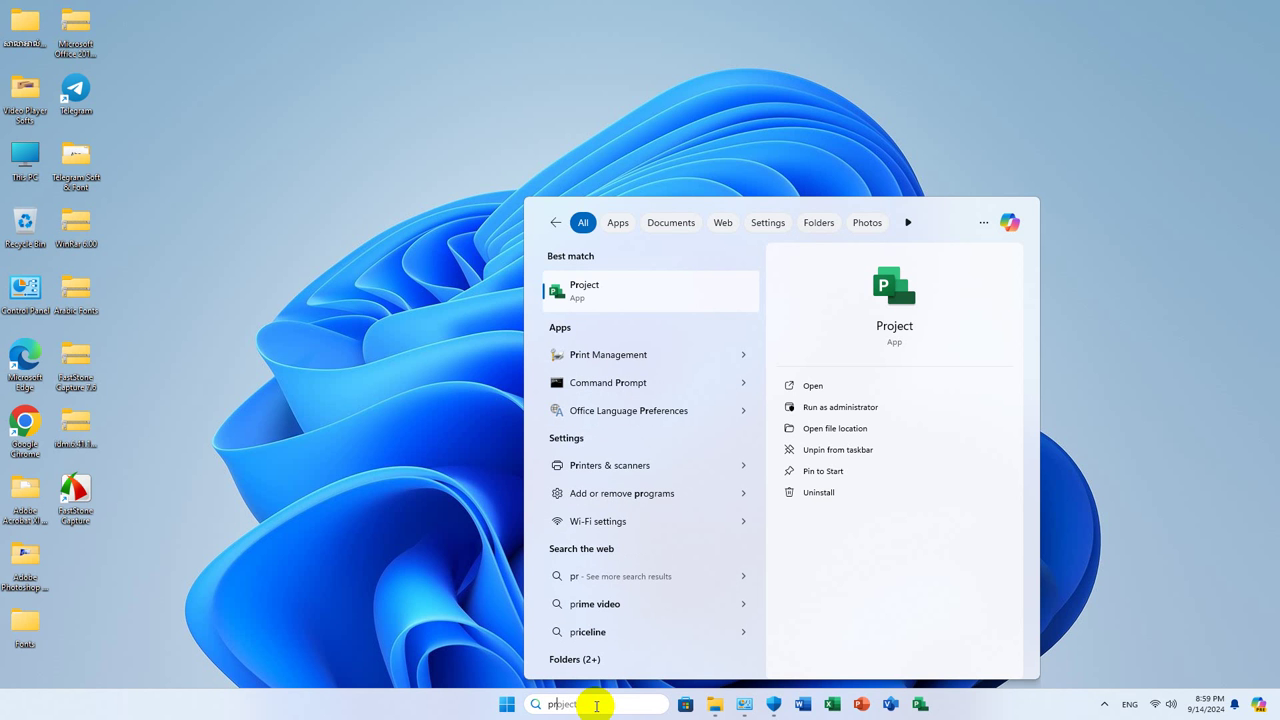
pyautogui.press('BackSpace')
pyautogui.press('BackSpace')
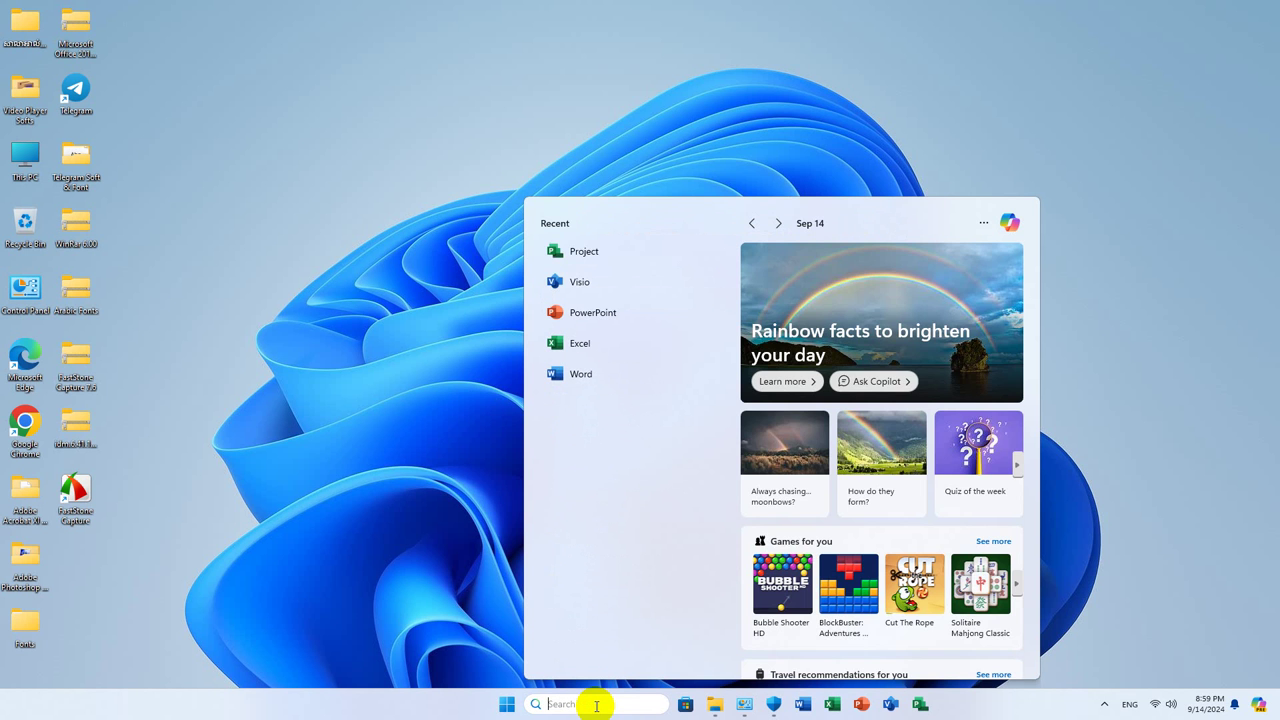
pyautogui.write('publi')
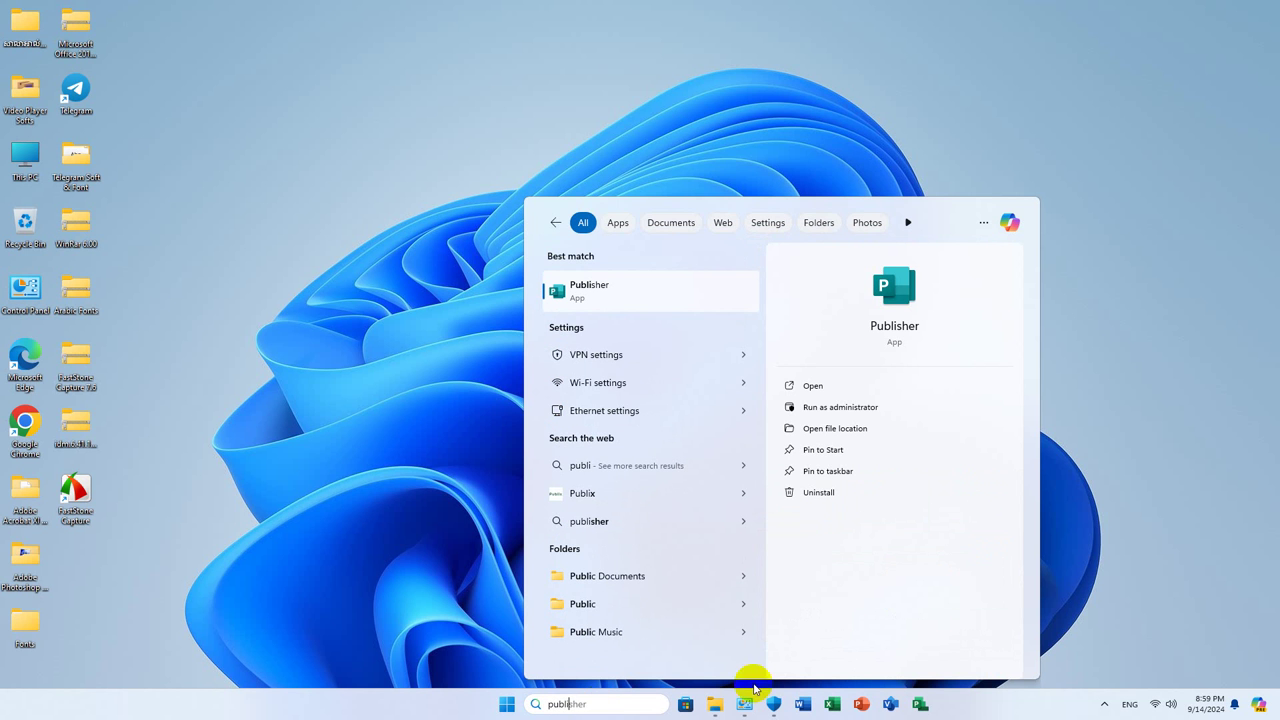
pyautogui.click(829, 476)
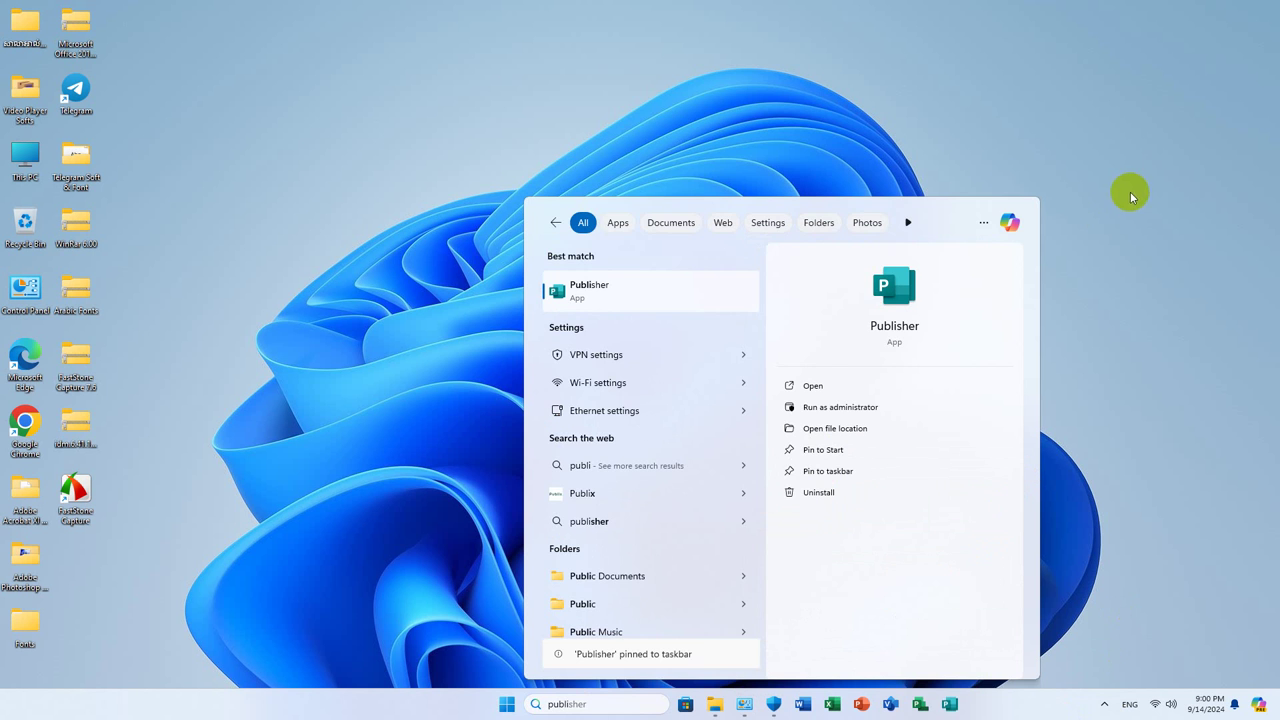
pyautogui.click(1096, 245)
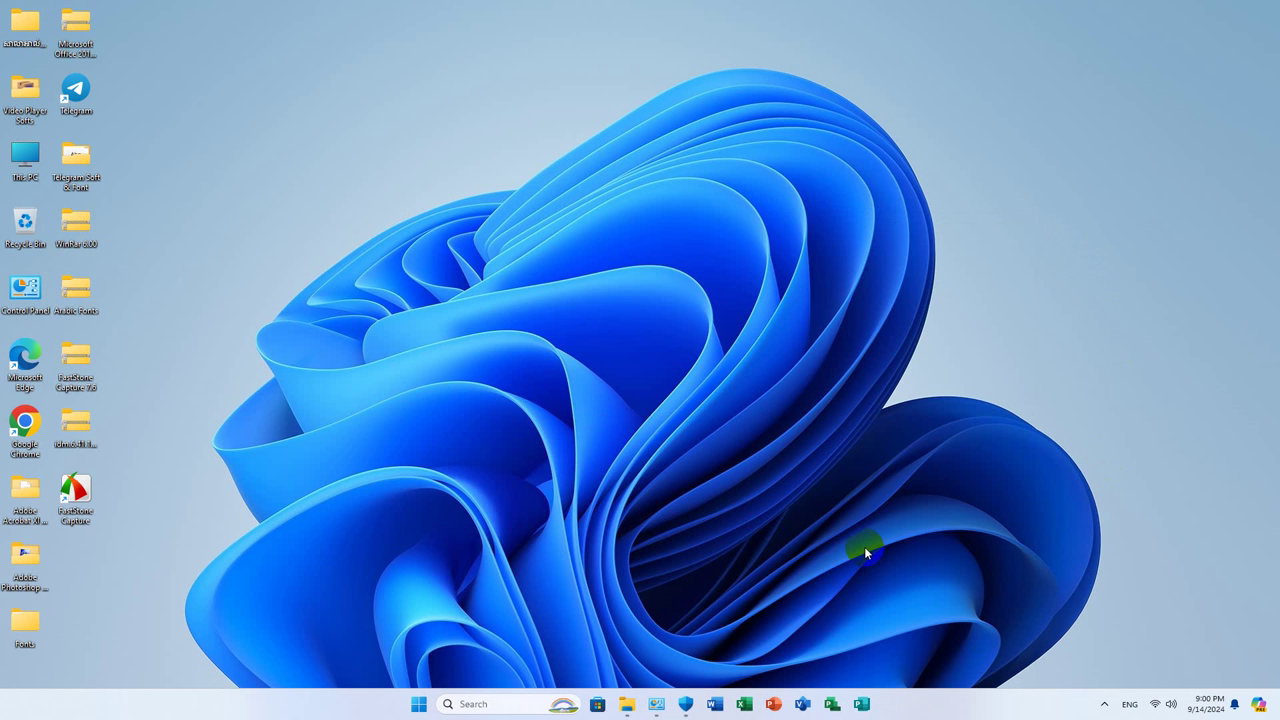
# Launch Word and create a blank document, accepting the license agreement and dismissing the privacy notice
pyautogui.click(714, 704)
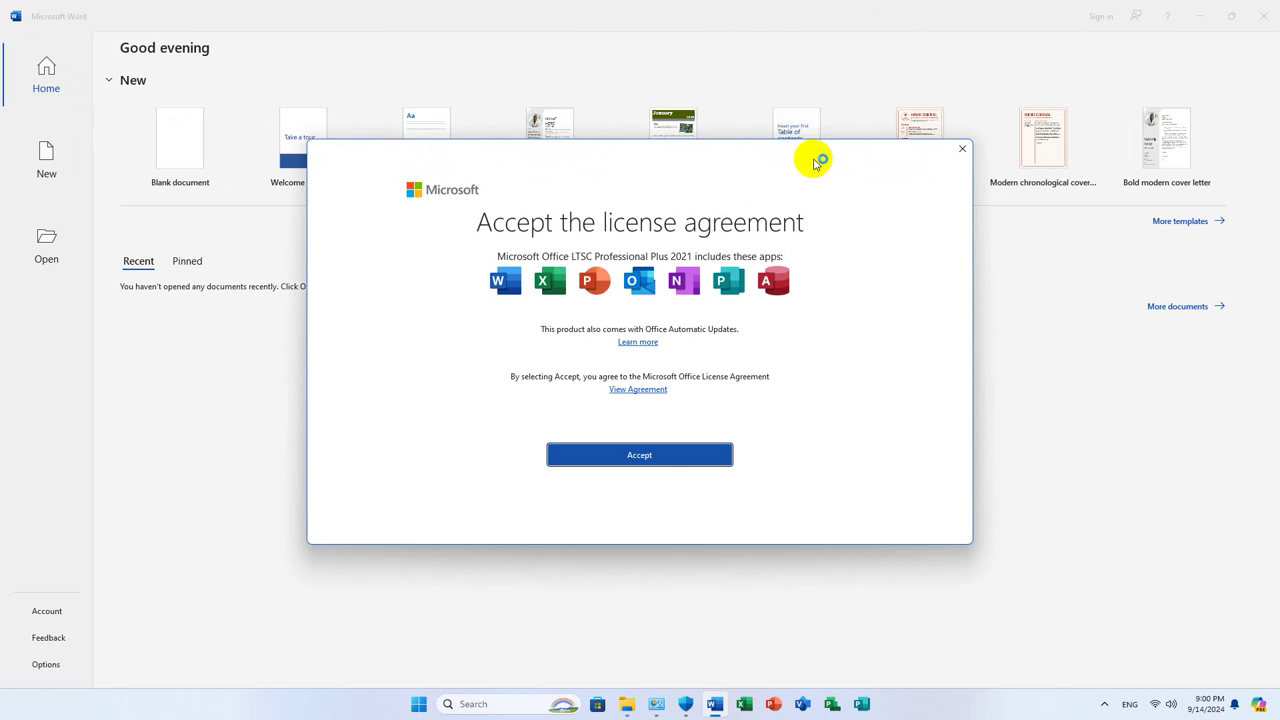
pyautogui.click(636, 452)
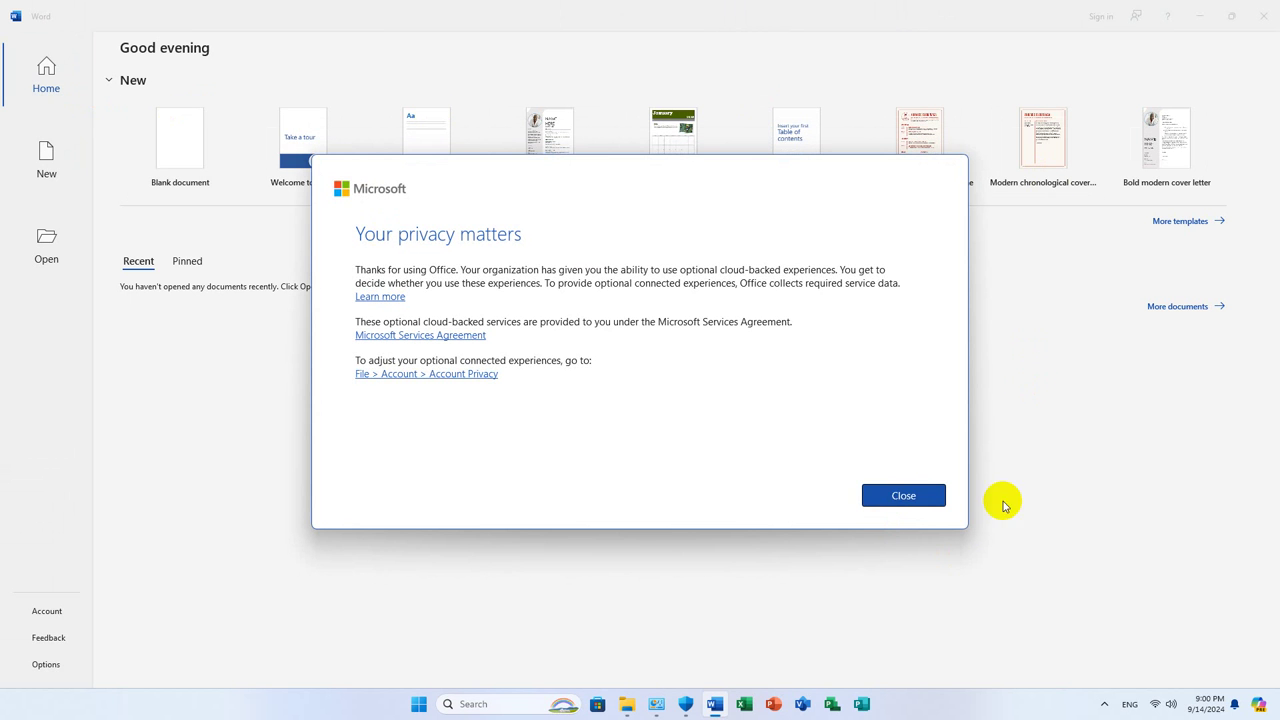
pyautogui.click(905, 494)
pyautogui.click(177, 152)
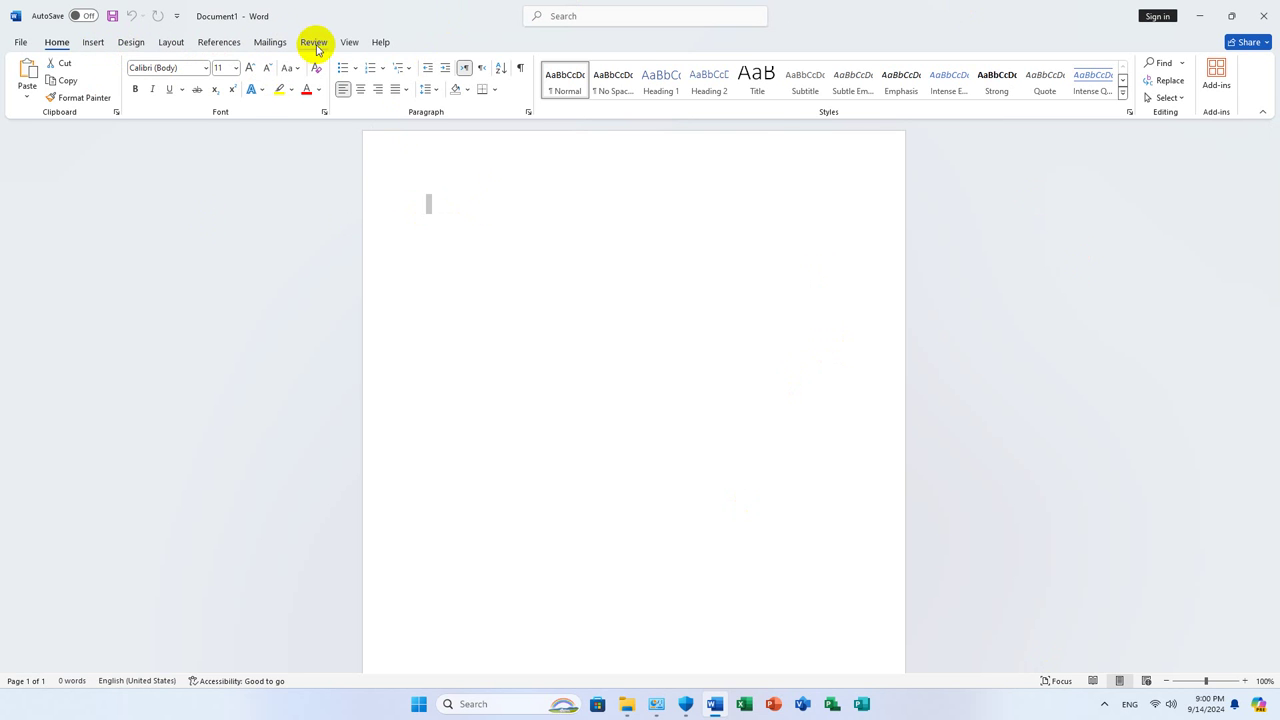
# Turn on the ruler for the blank Word document
pyautogui.click(347, 42)
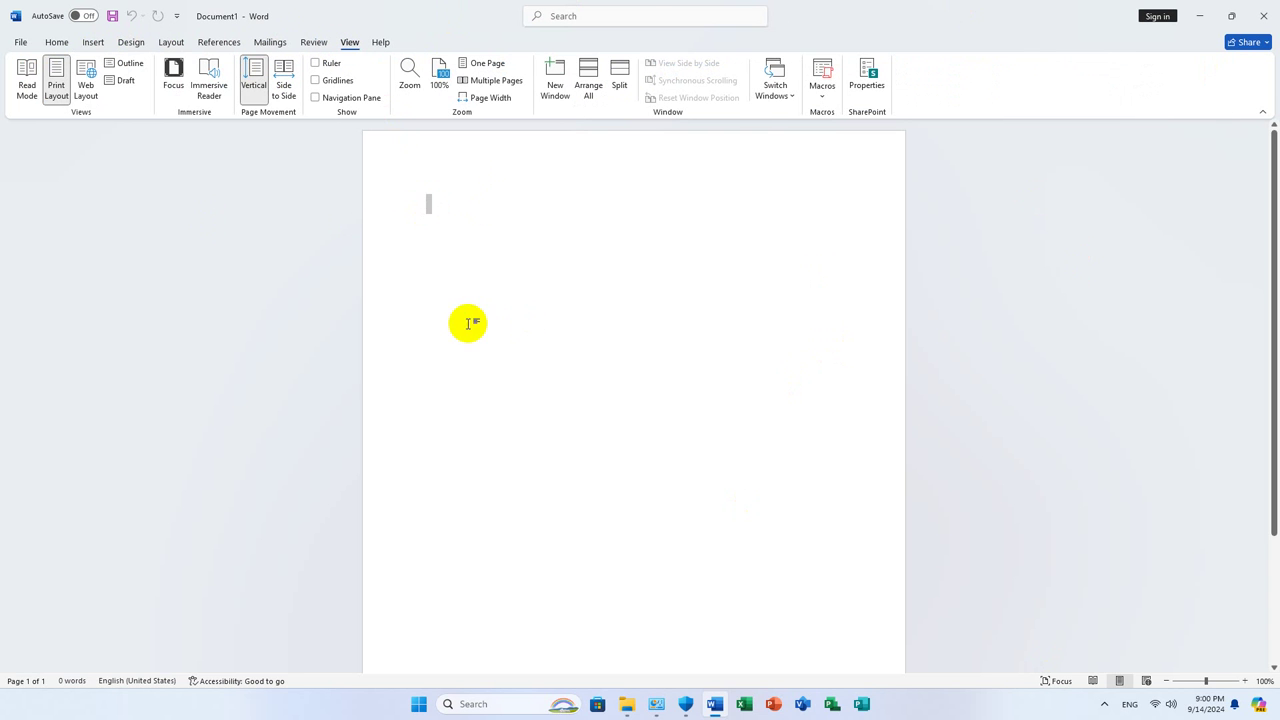
pyautogui.click(313, 44)
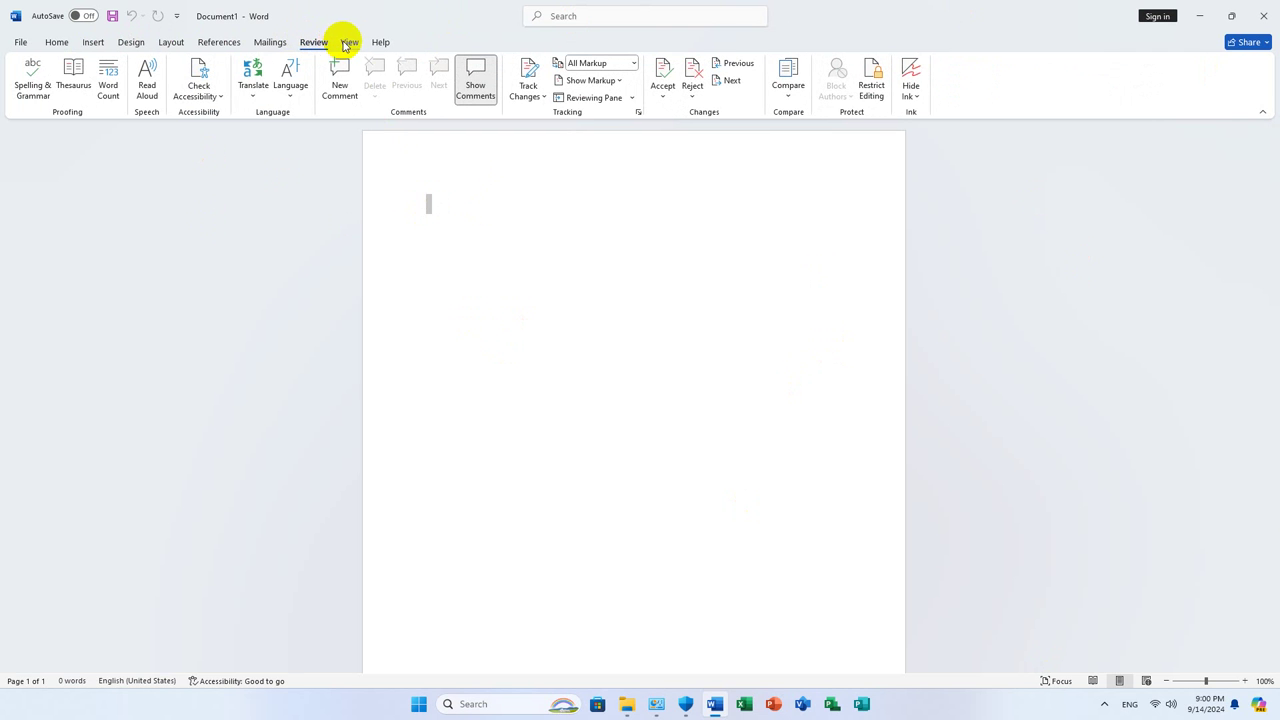
pyautogui.click(347, 42)
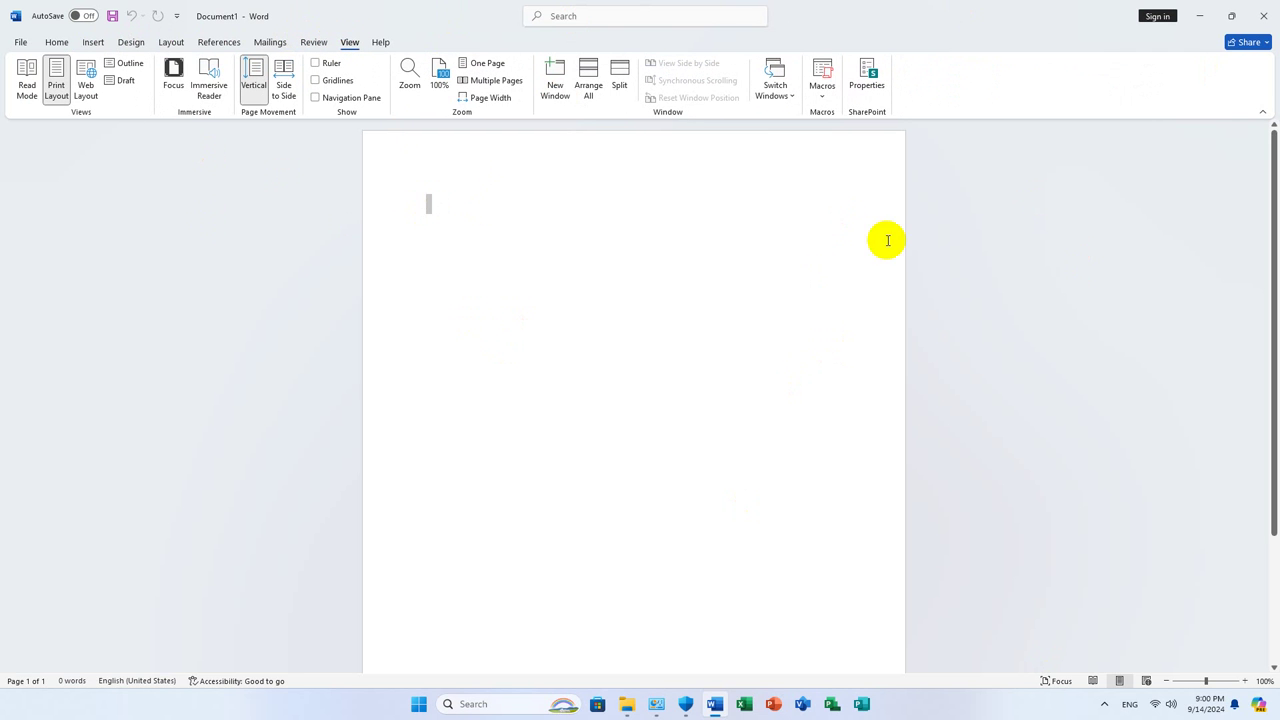
pyautogui.click(317, 63)
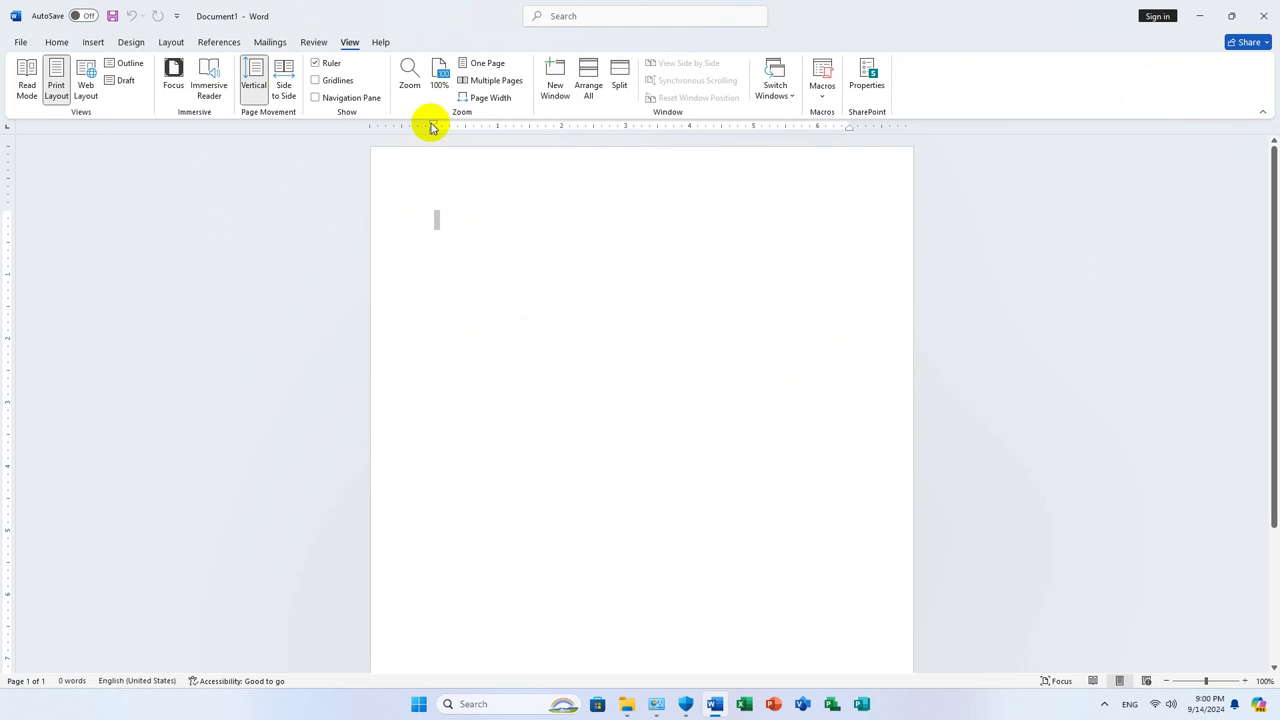
pyautogui.click(316, 64)
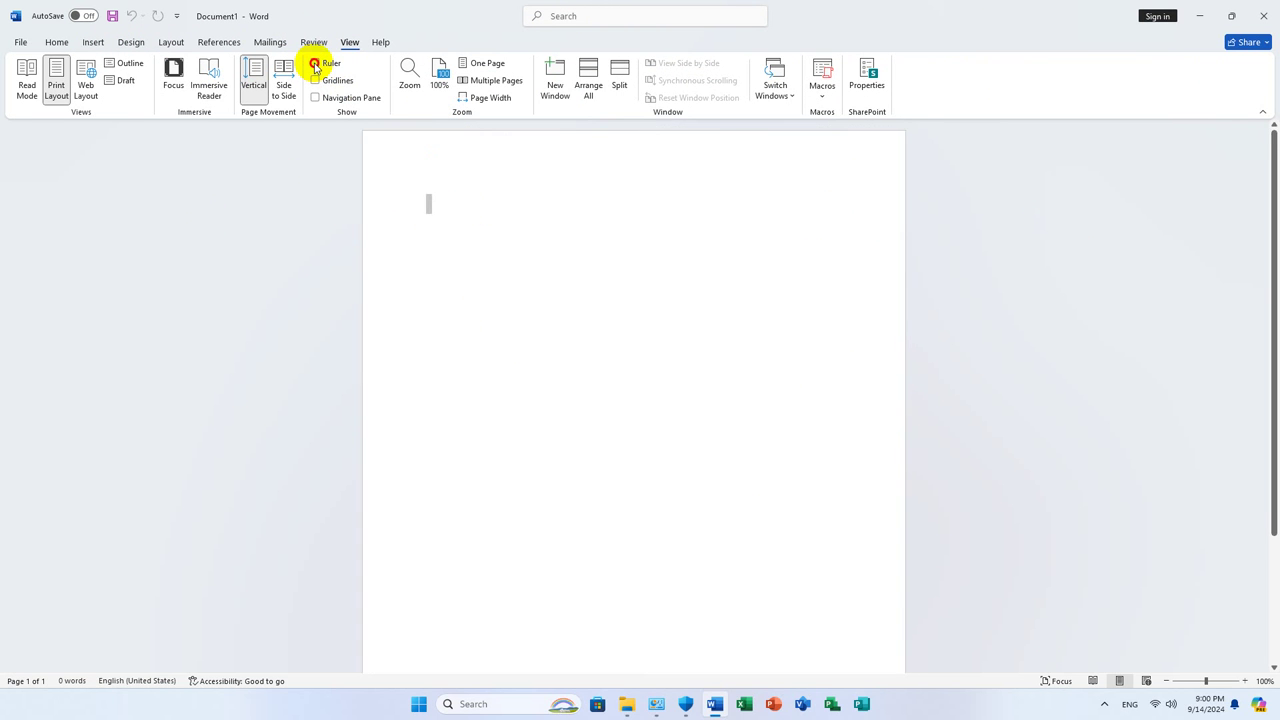
pyautogui.click(316, 64)
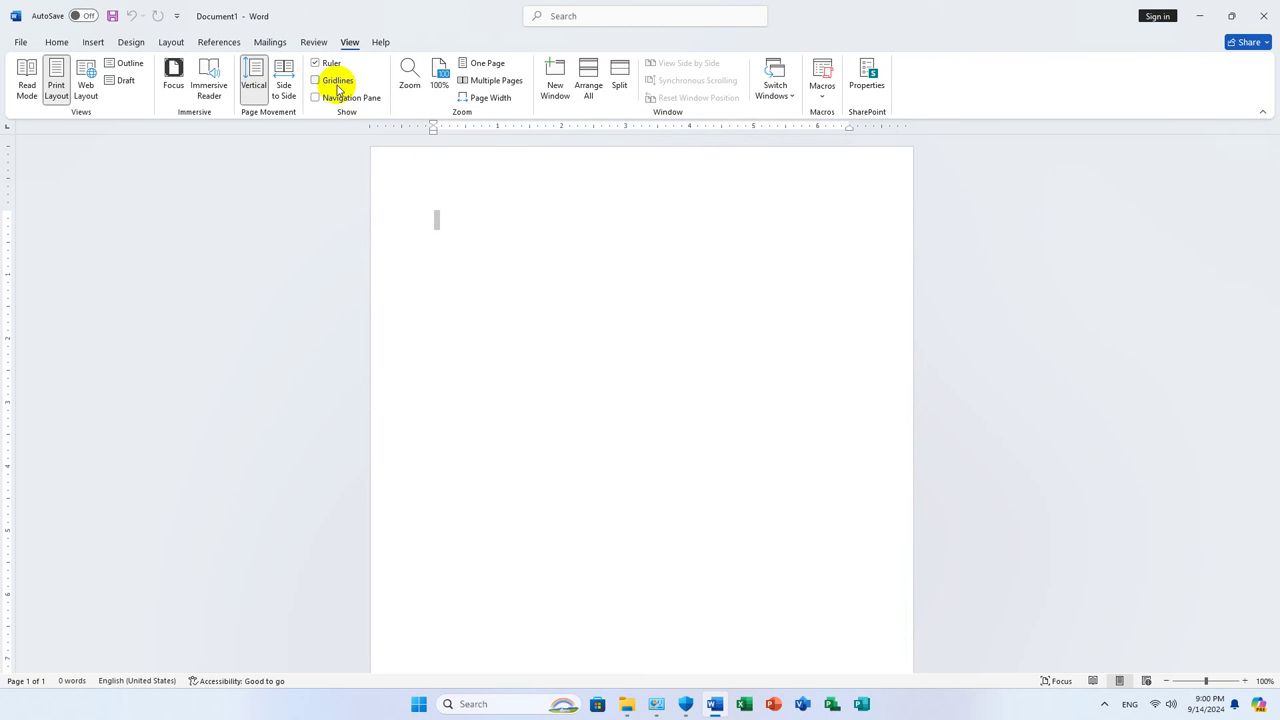
# Try out the gridlines and the Navigation Pane, hiding each one again
pyautogui.click(337, 83)
pyautogui.click(337, 85)
pyautogui.click(338, 98)
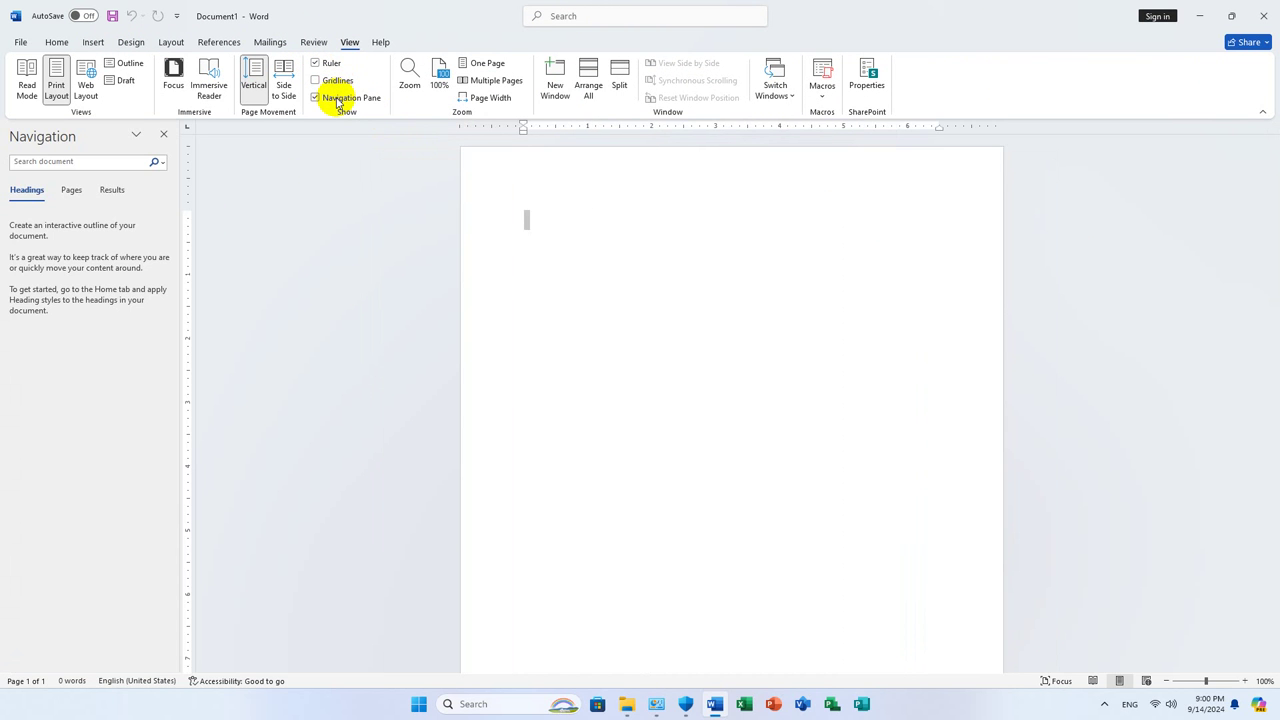
pyautogui.click(338, 100)
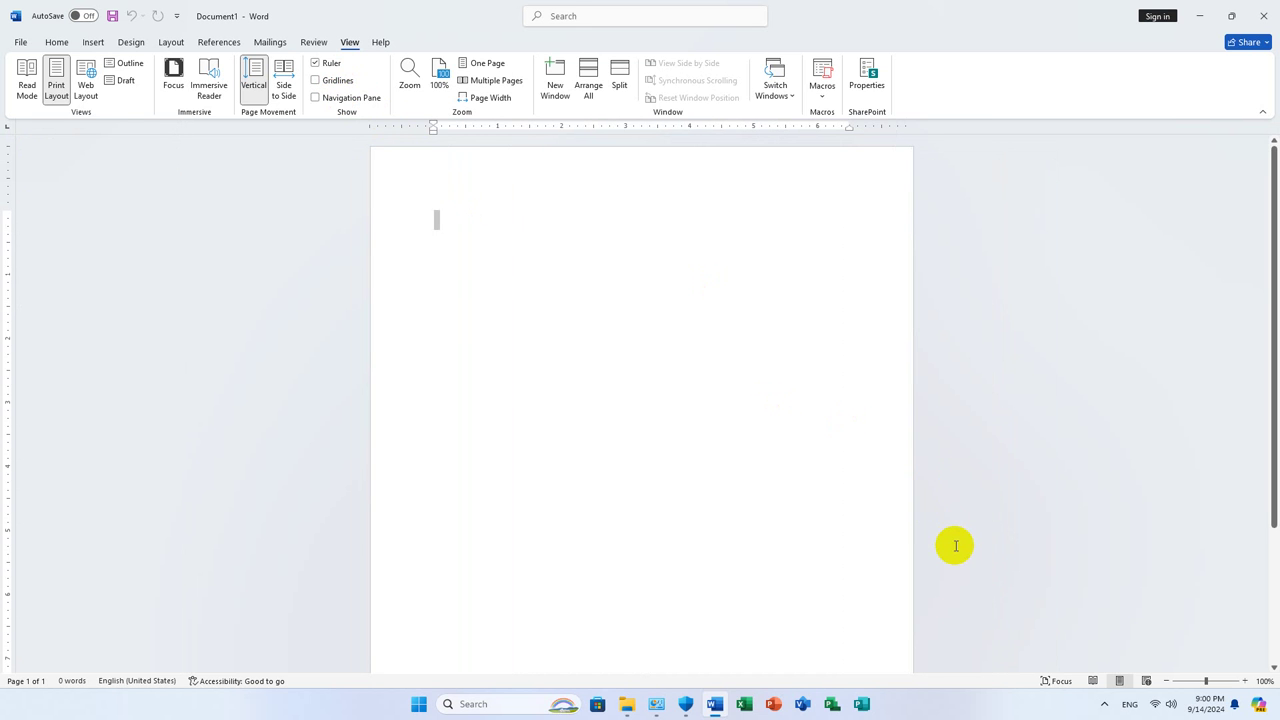
# Look through the General page of Word Options and cancel without changing anything
pyautogui.click(55, 43)
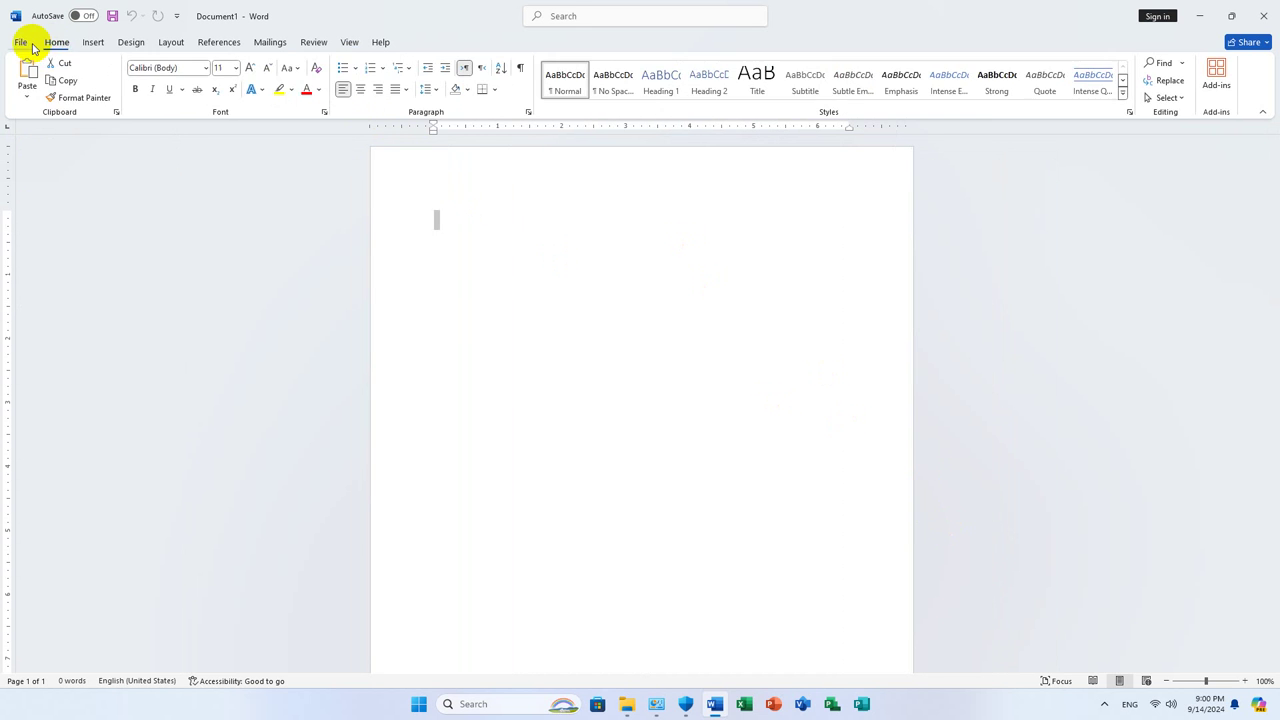
pyautogui.click(22, 43)
pyautogui.click(19, 46)
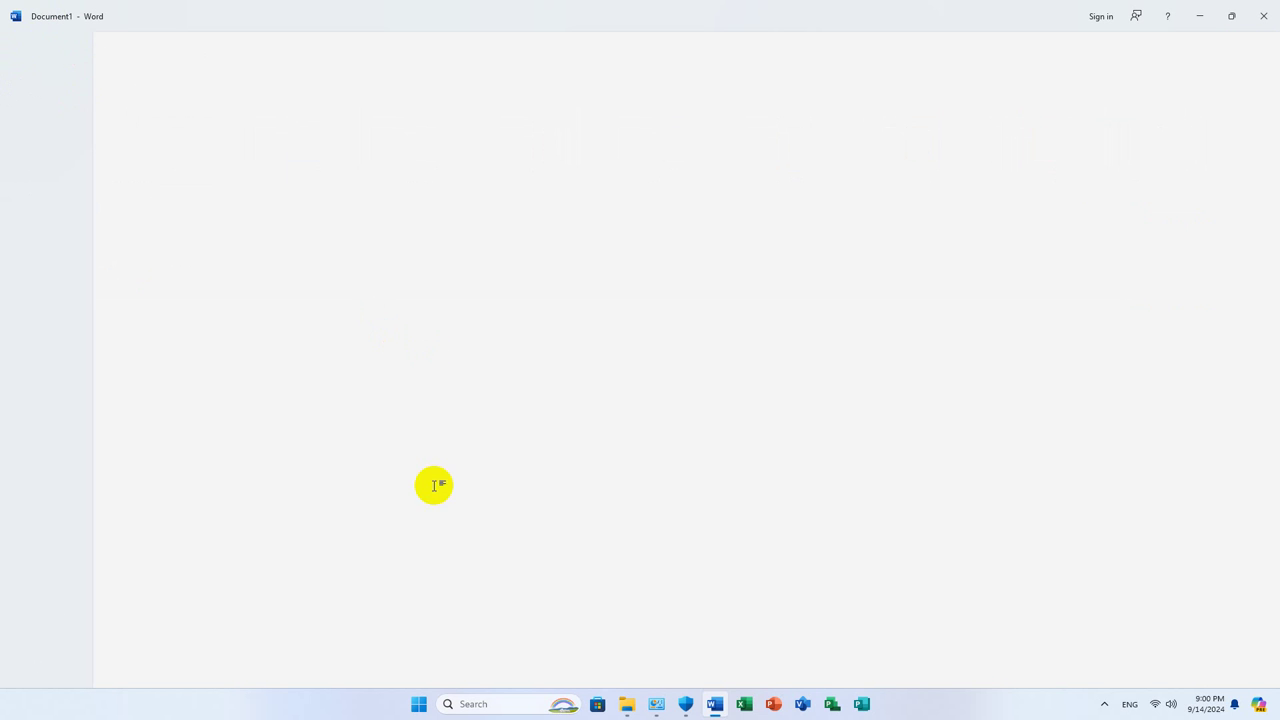
pyautogui.click(20, 42)
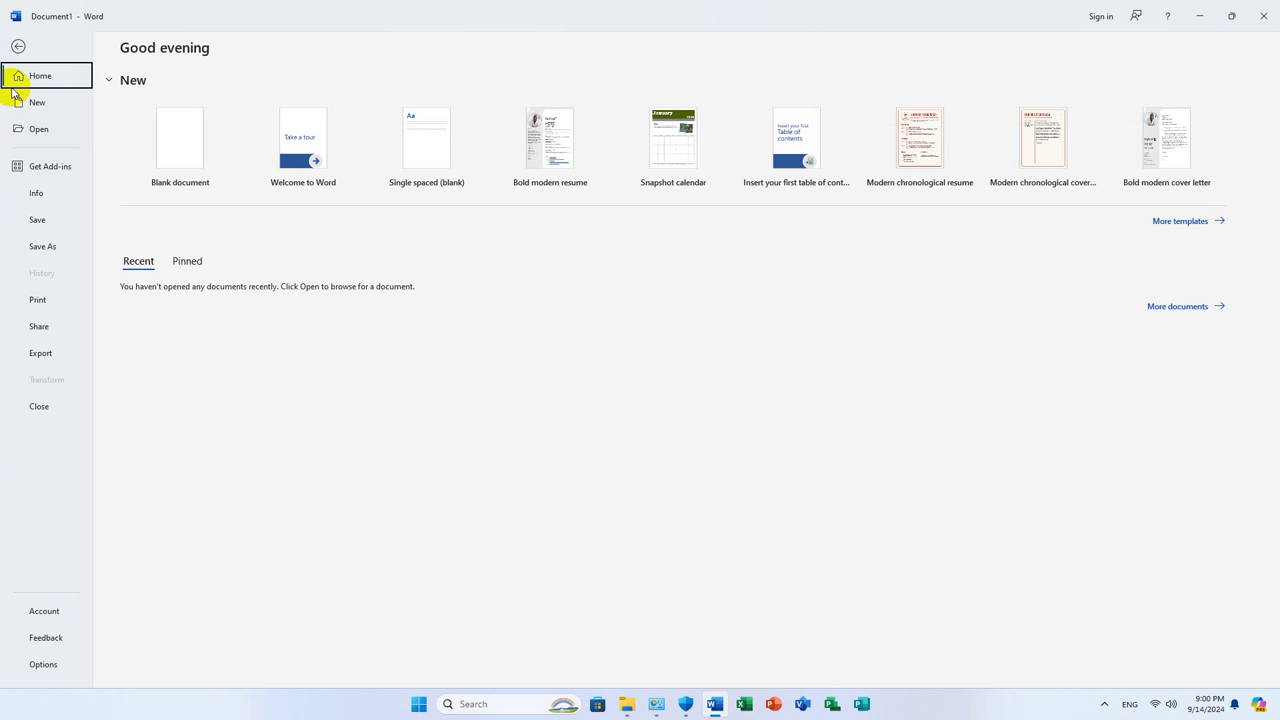
pyautogui.click(43, 666)
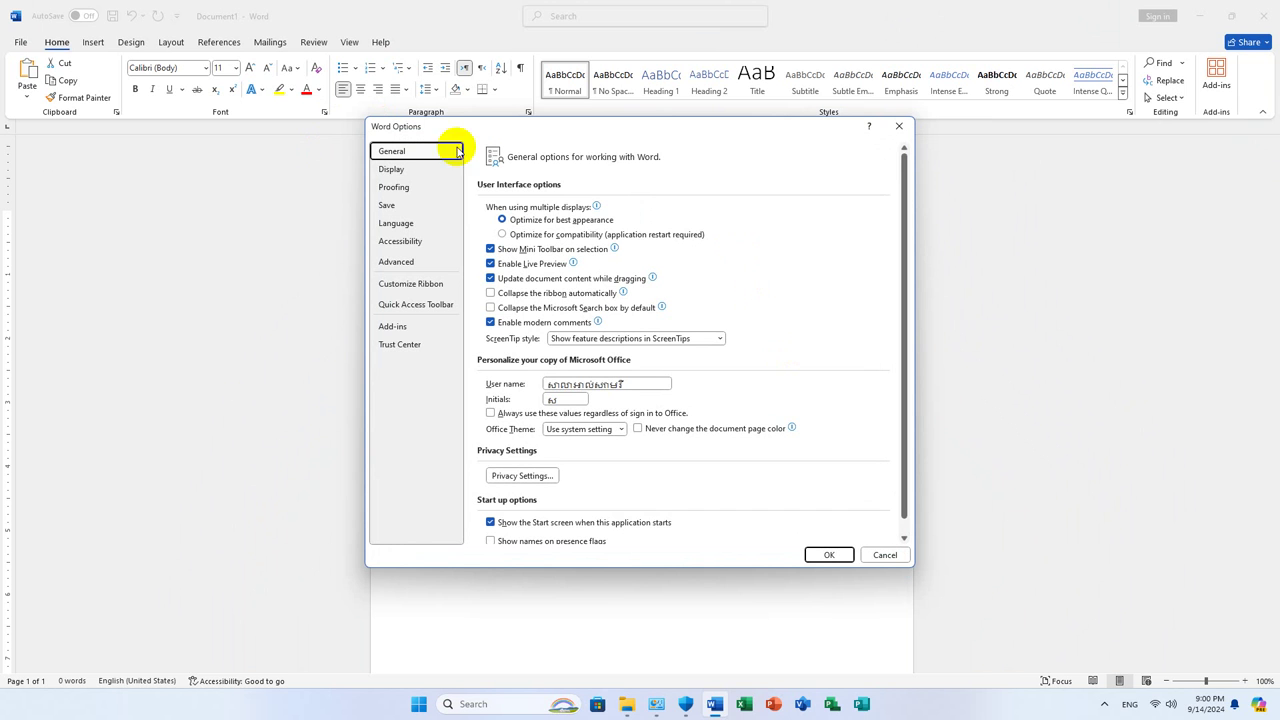
pyautogui.scroll(-1, 716, 240)
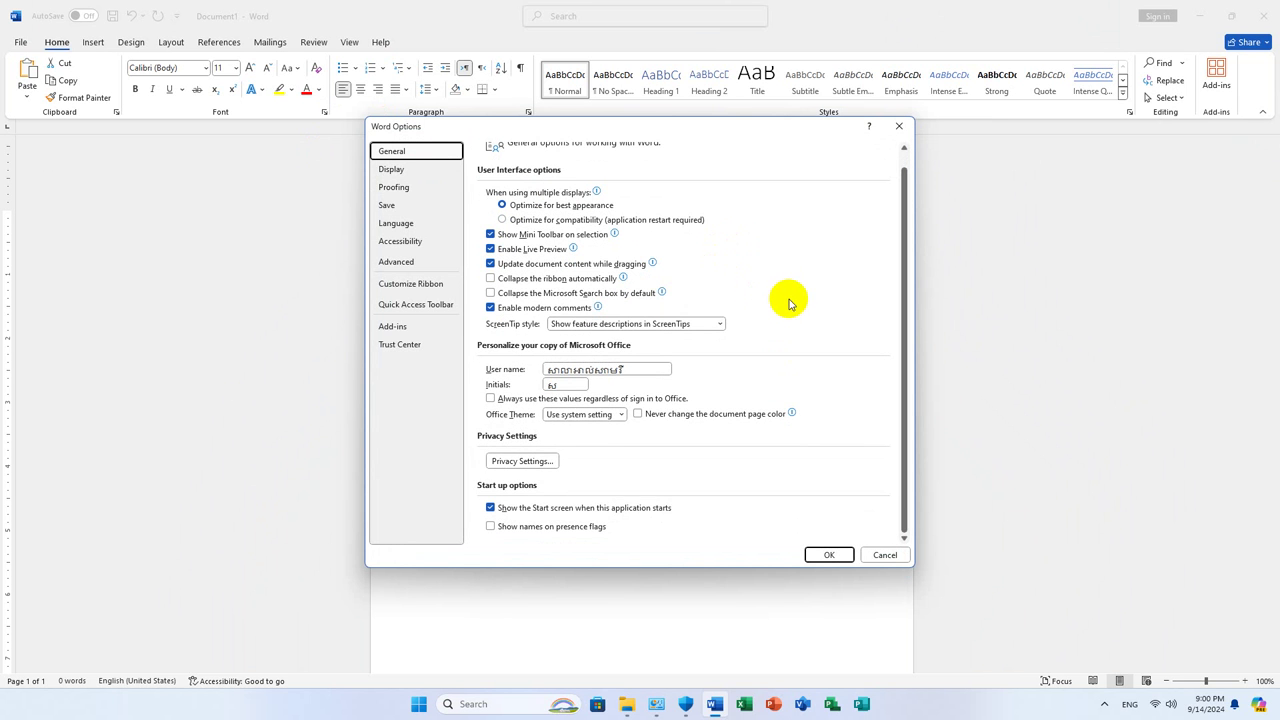
pyautogui.scroll(1, 740, 304)
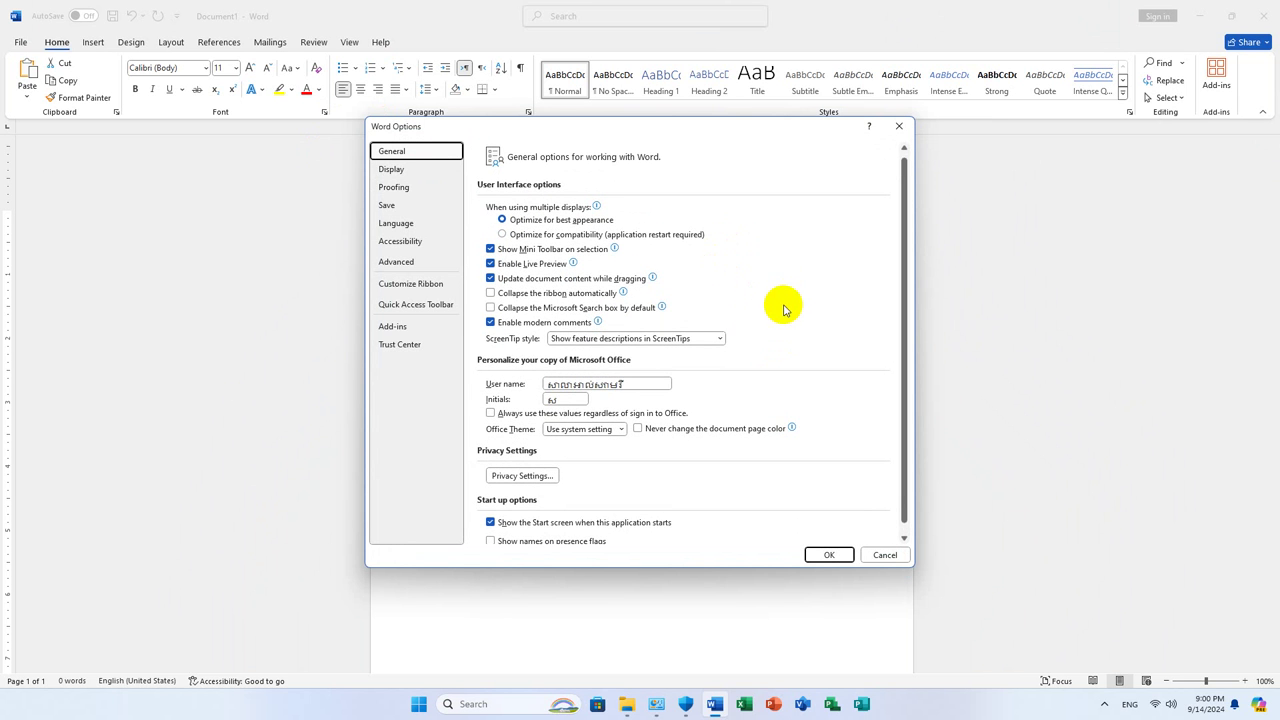
pyautogui.click(885, 557)
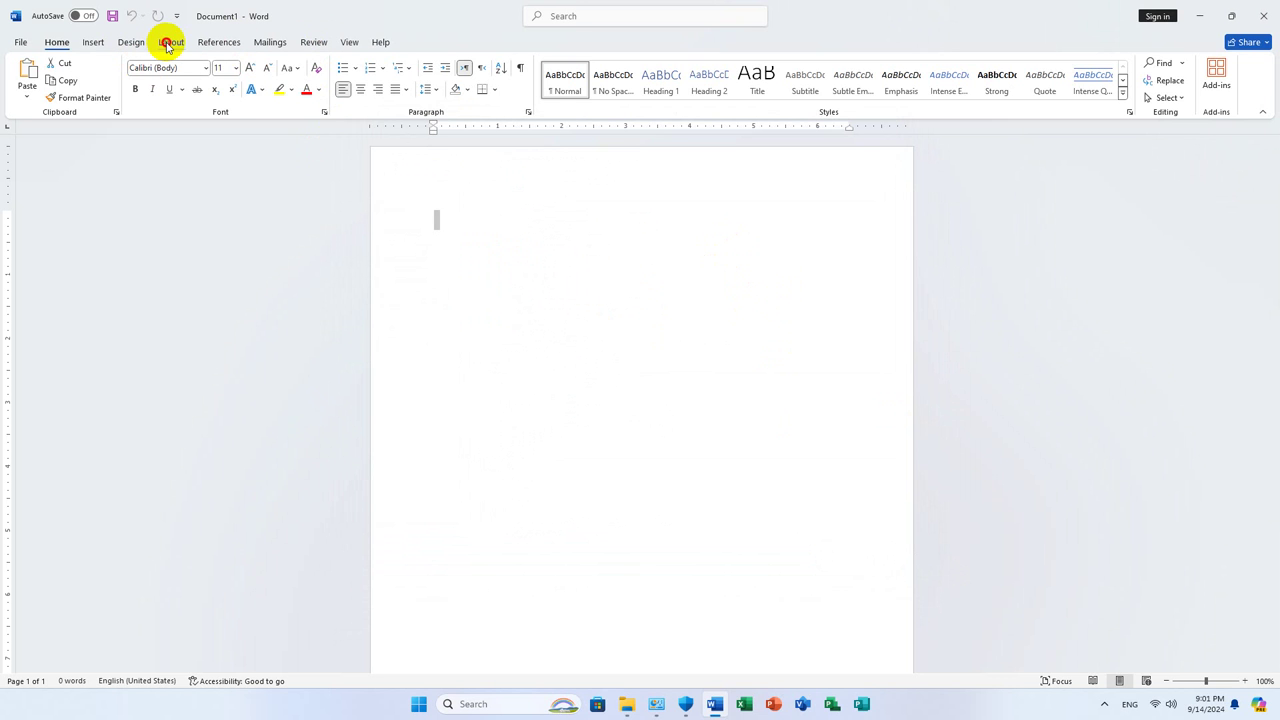
# Inspect the margin values and their units in Page Setup, and cancel the dialog
pyautogui.click(170, 42)
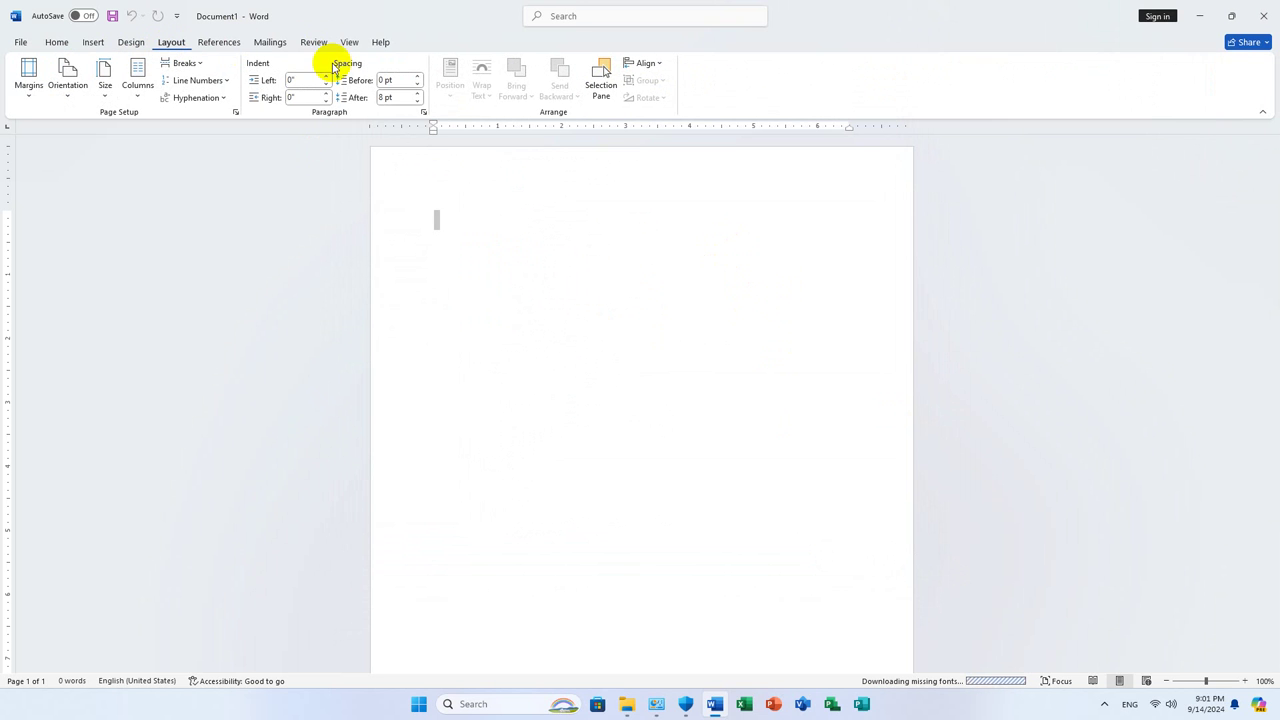
pyautogui.click(236, 112)
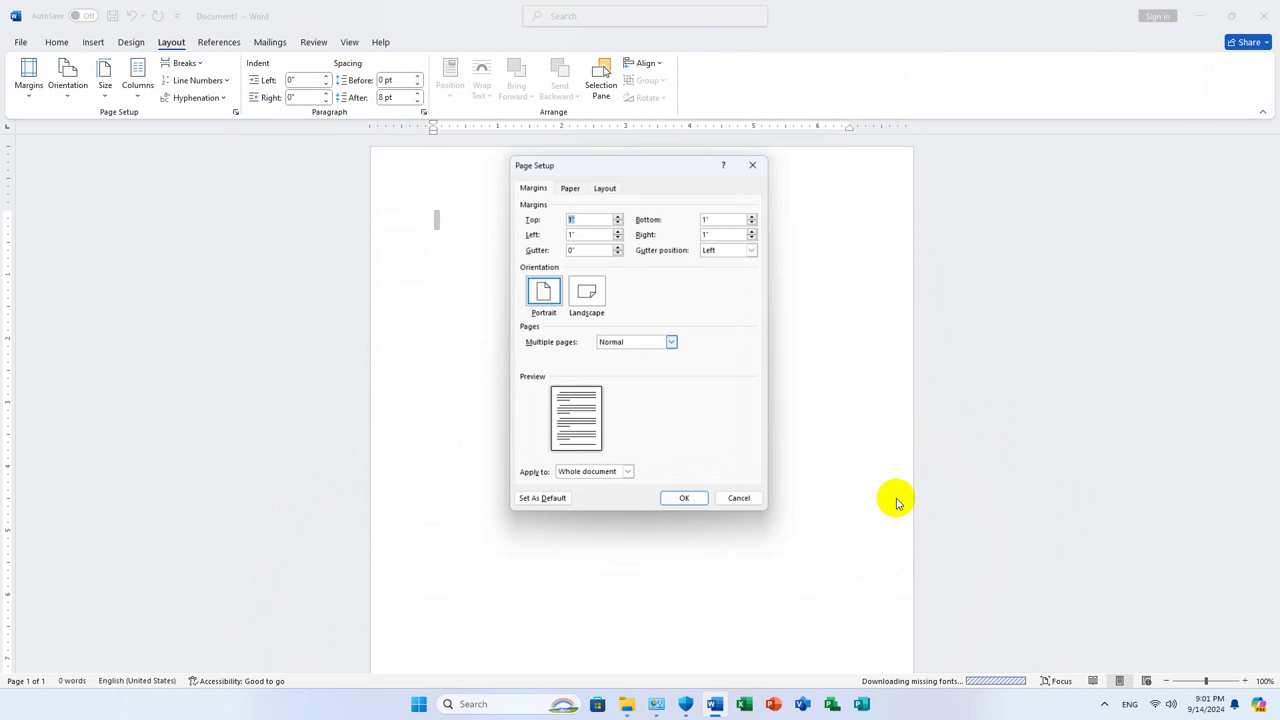
pyautogui.doubleClick(579, 217)
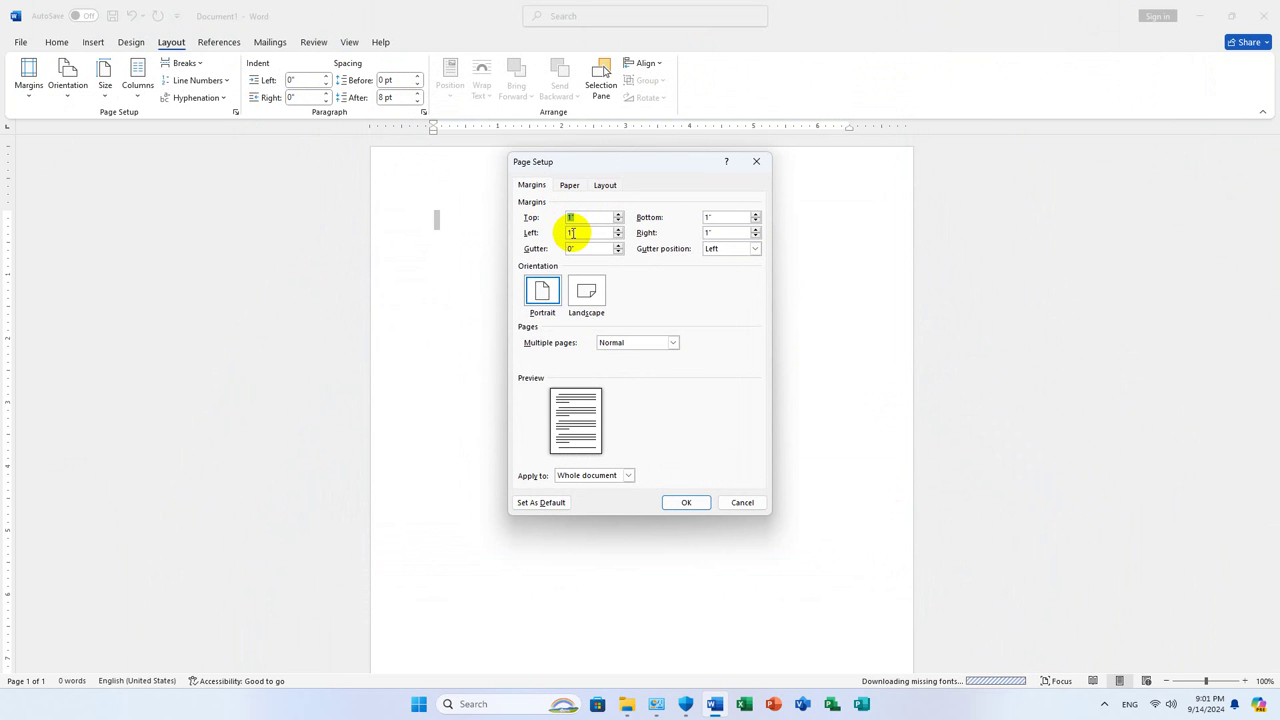
pyautogui.doubleClick(708, 216)
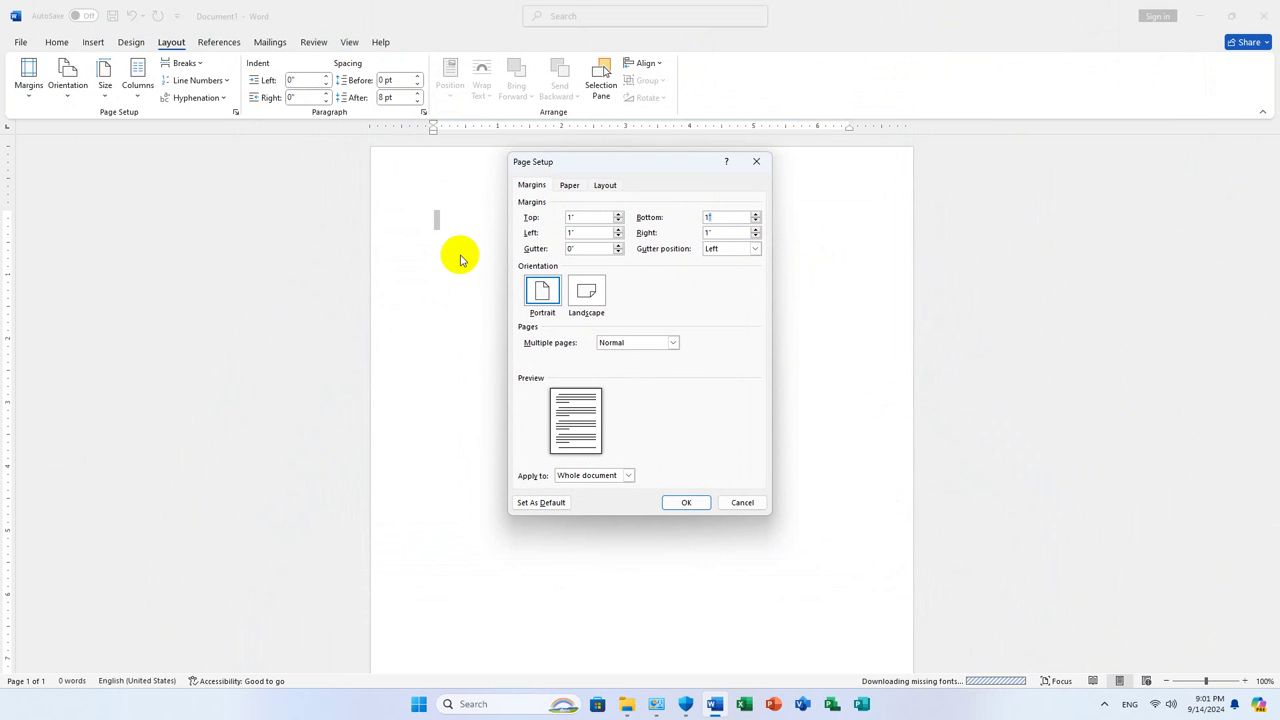
pyautogui.click(457, 291)
pyautogui.click(741, 502)
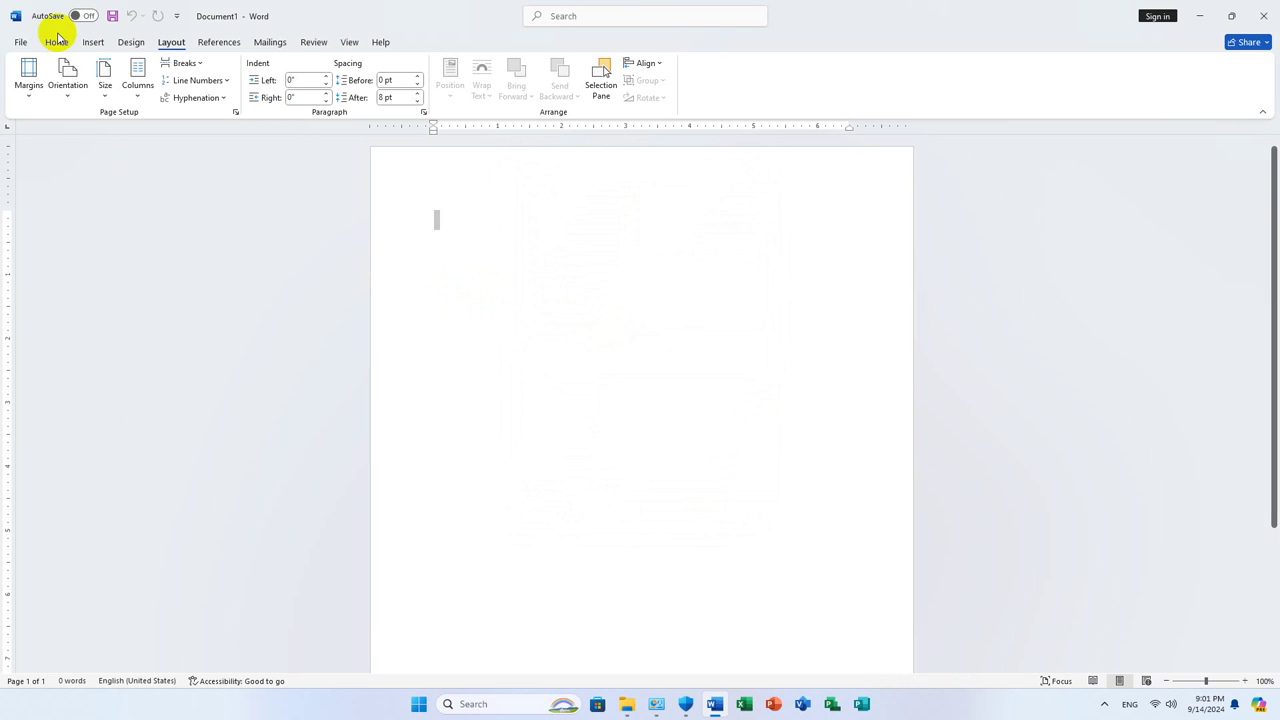
# Set Word's display measurement units to Centimeters in the advanced options and check the margin units in Page Setup
pyautogui.click(21, 46)
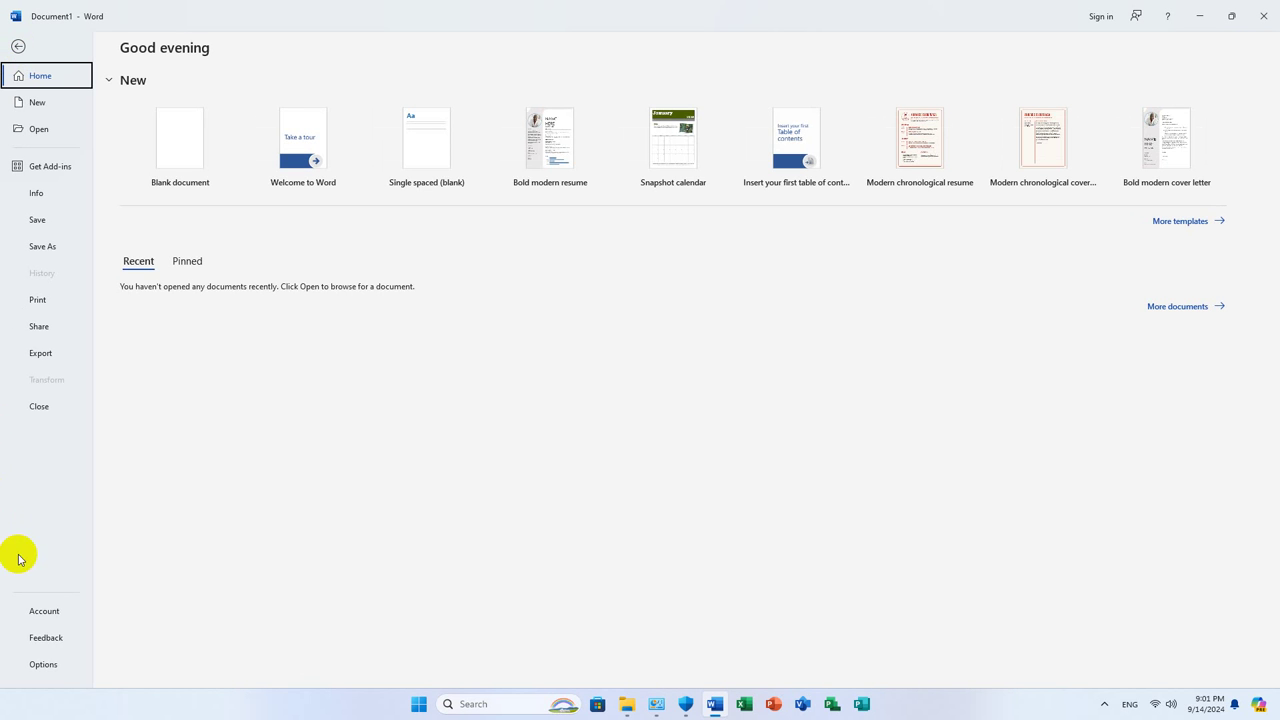
pyautogui.click(45, 664)
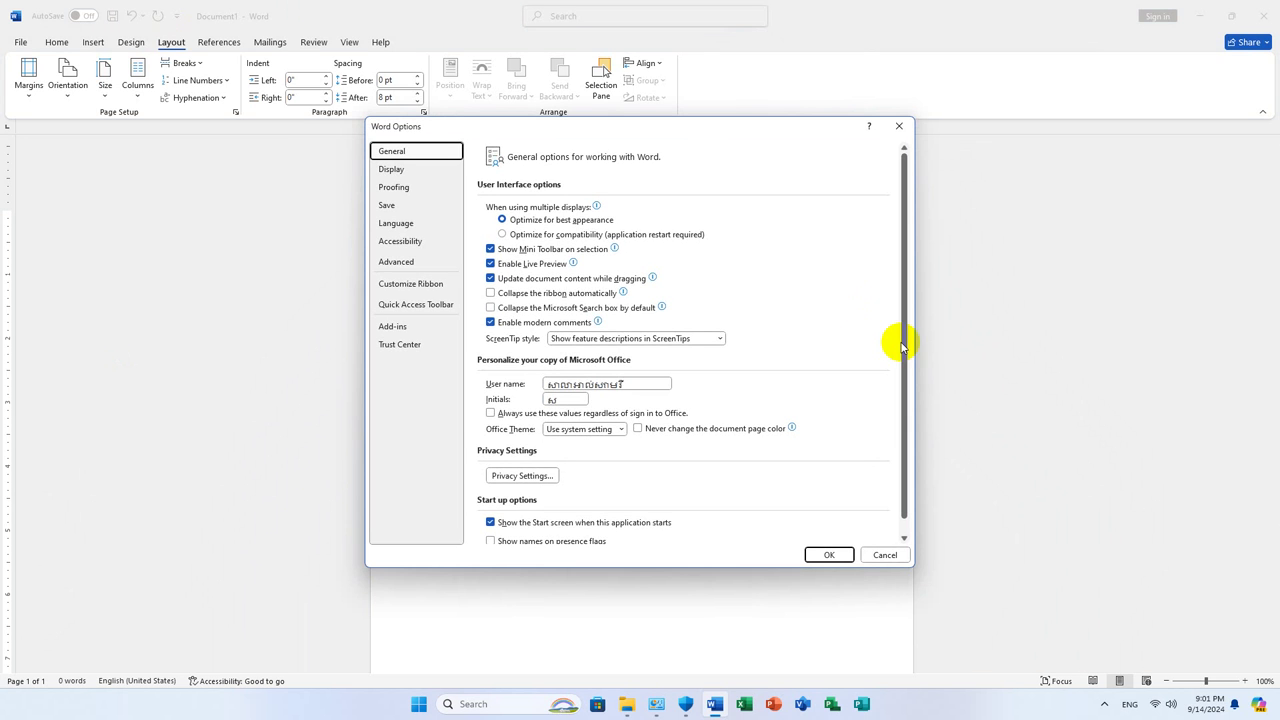
pyautogui.click(428, 173)
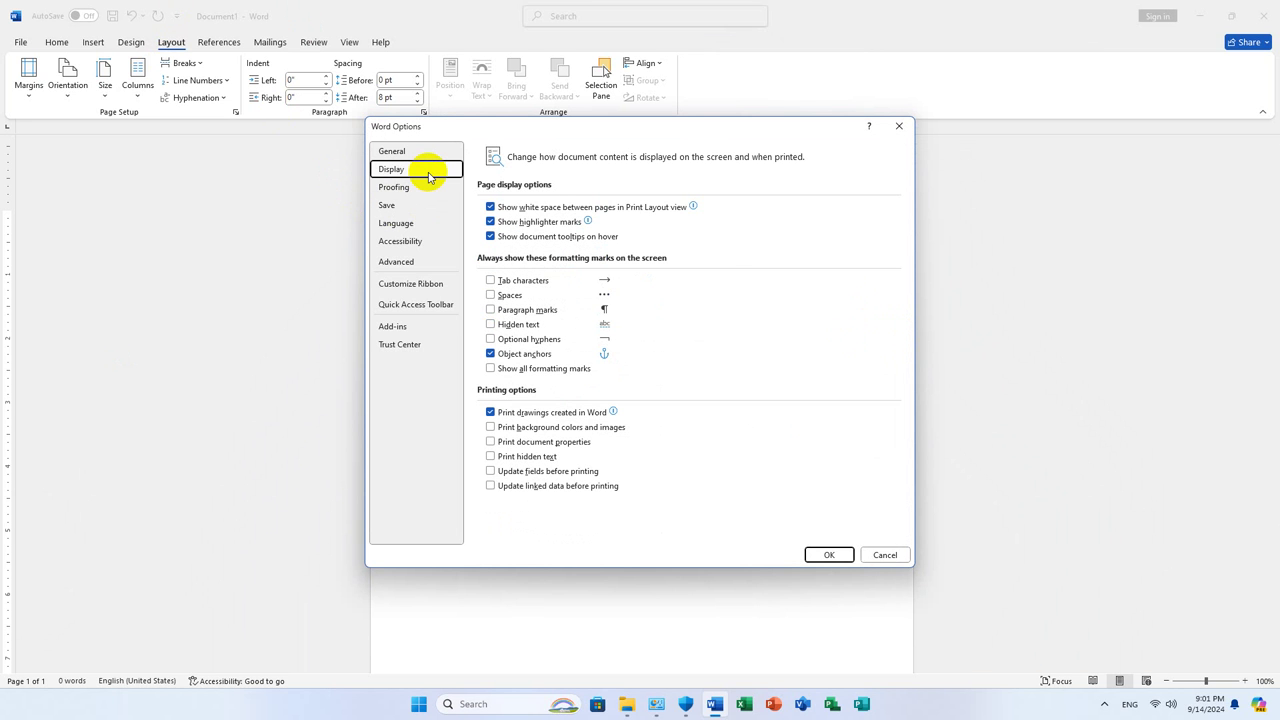
pyautogui.click(392, 189)
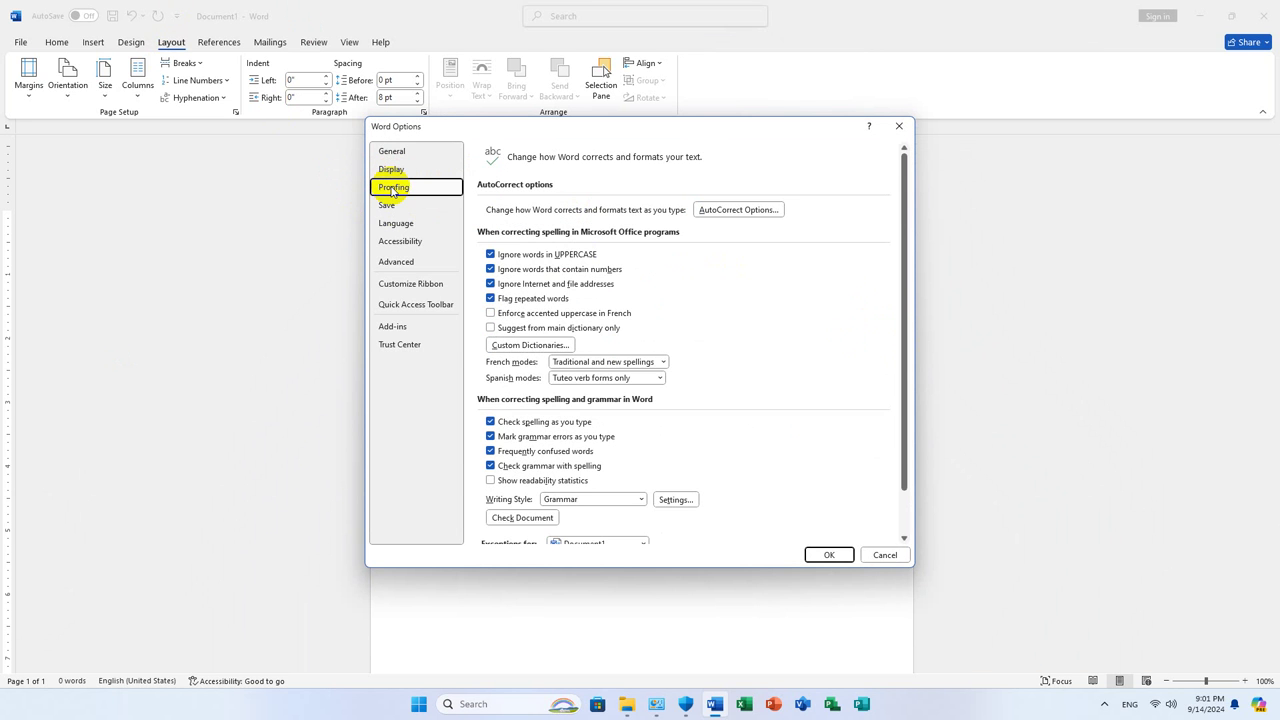
pyautogui.click(400, 262)
pyautogui.scroll(-10, 809, 366)
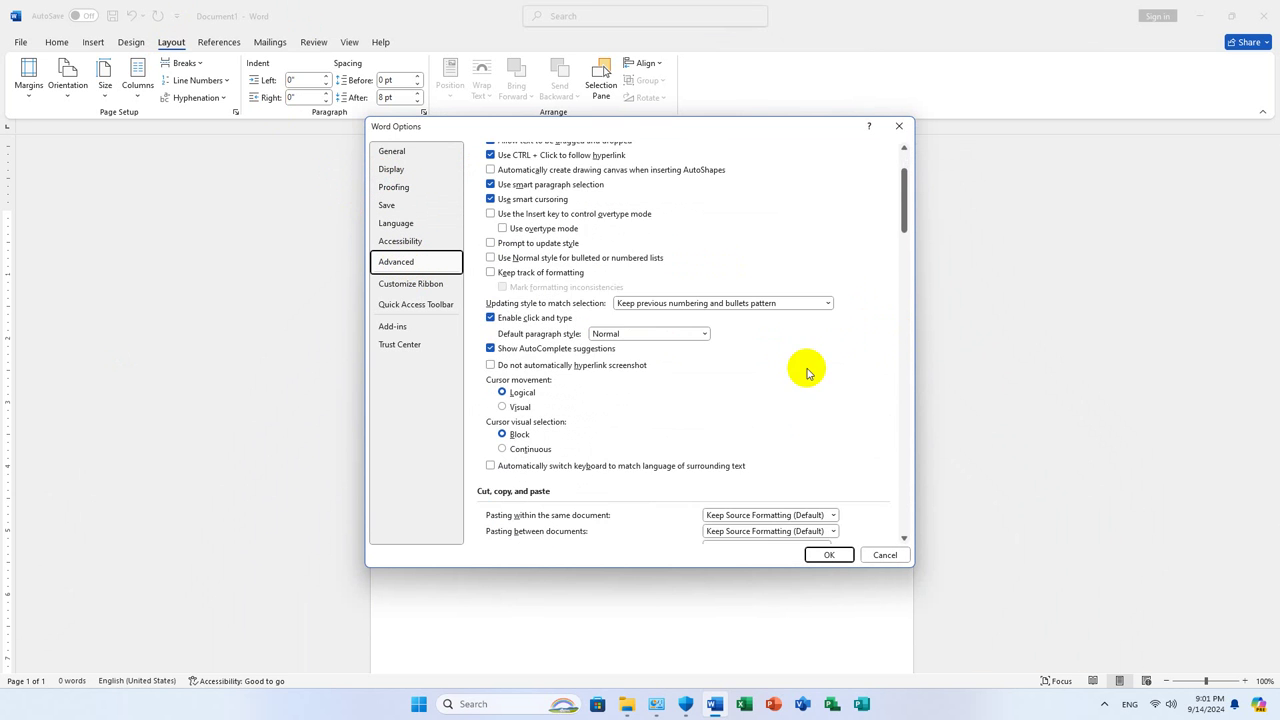
pyautogui.scroll(-12, 816, 390)
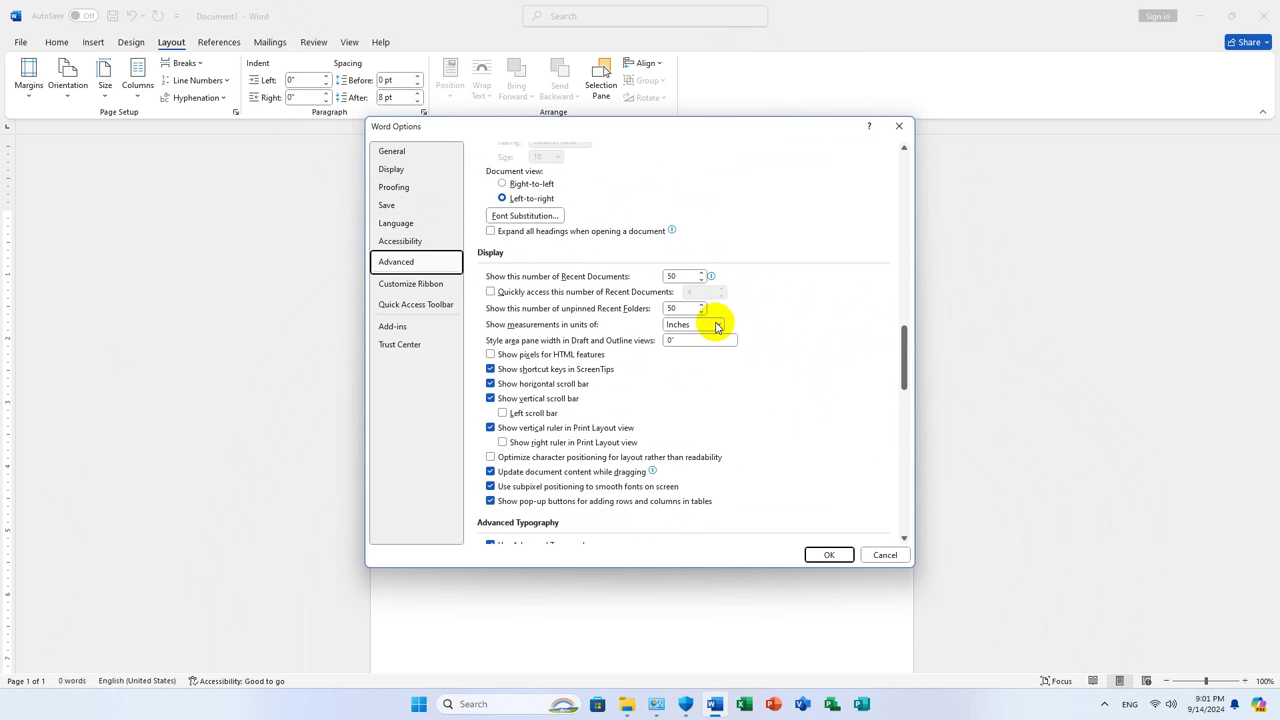
pyautogui.click(716, 326)
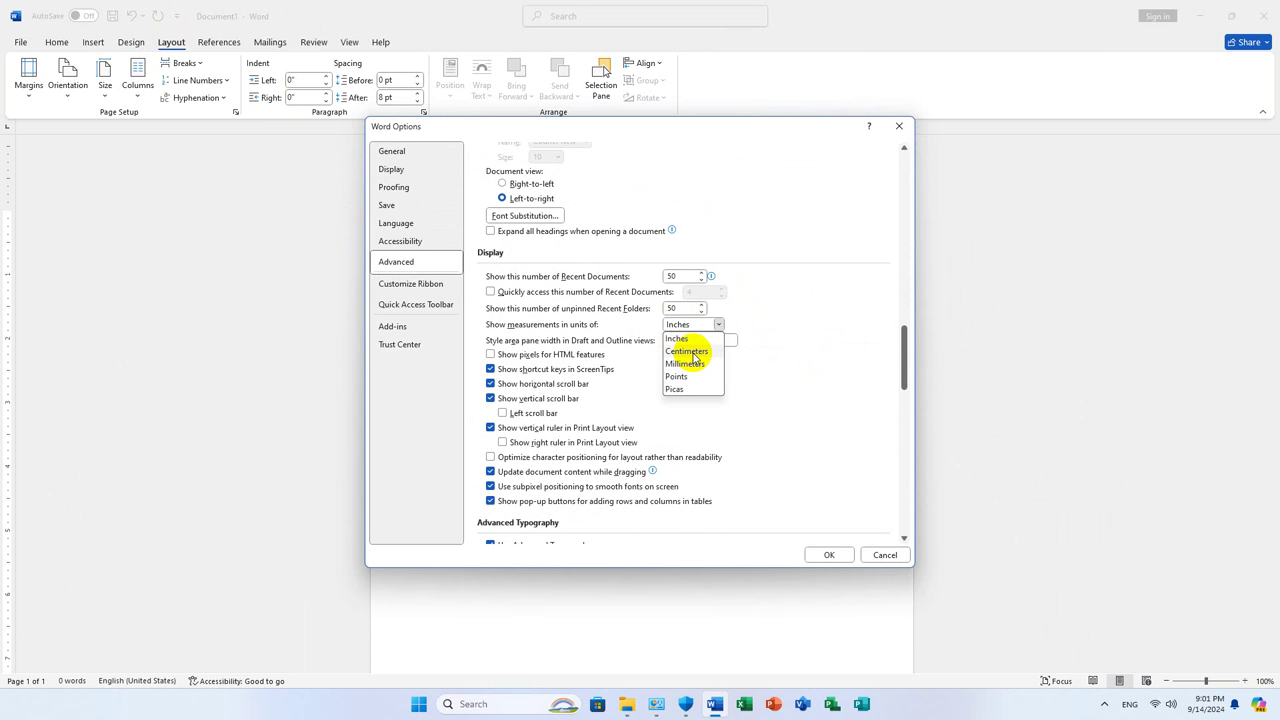
pyautogui.click(690, 351)
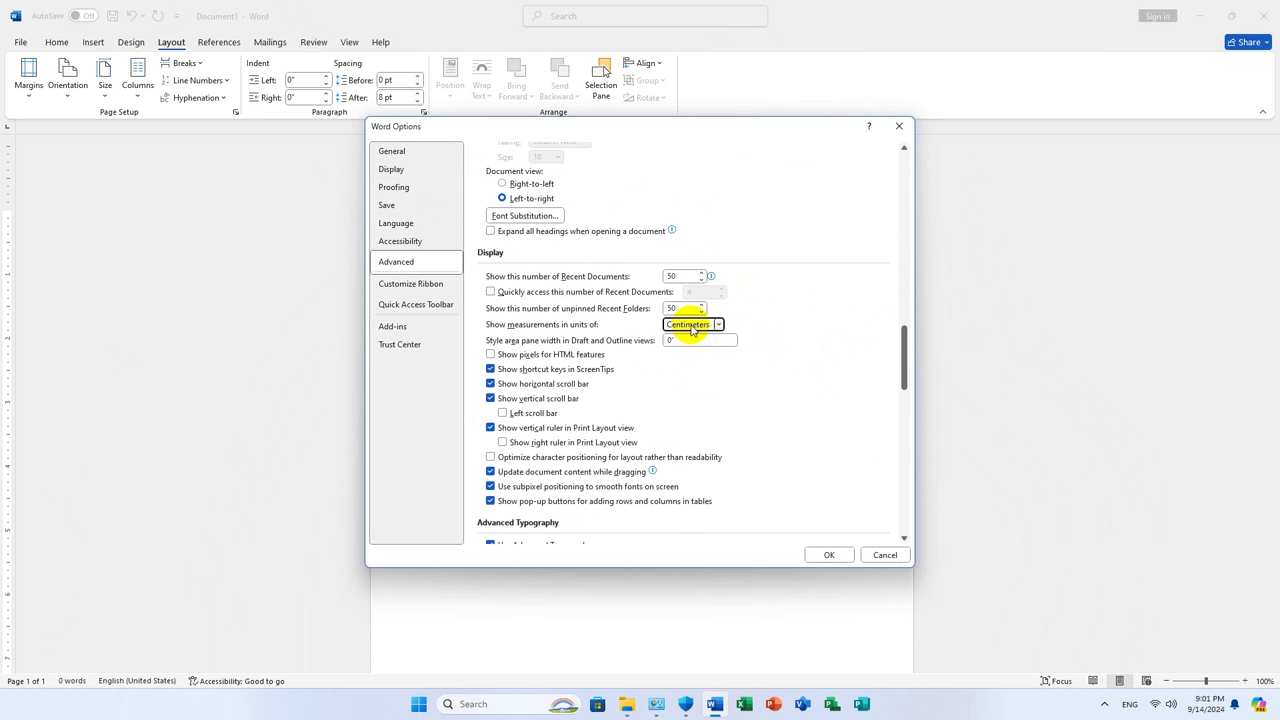
pyautogui.click(829, 556)
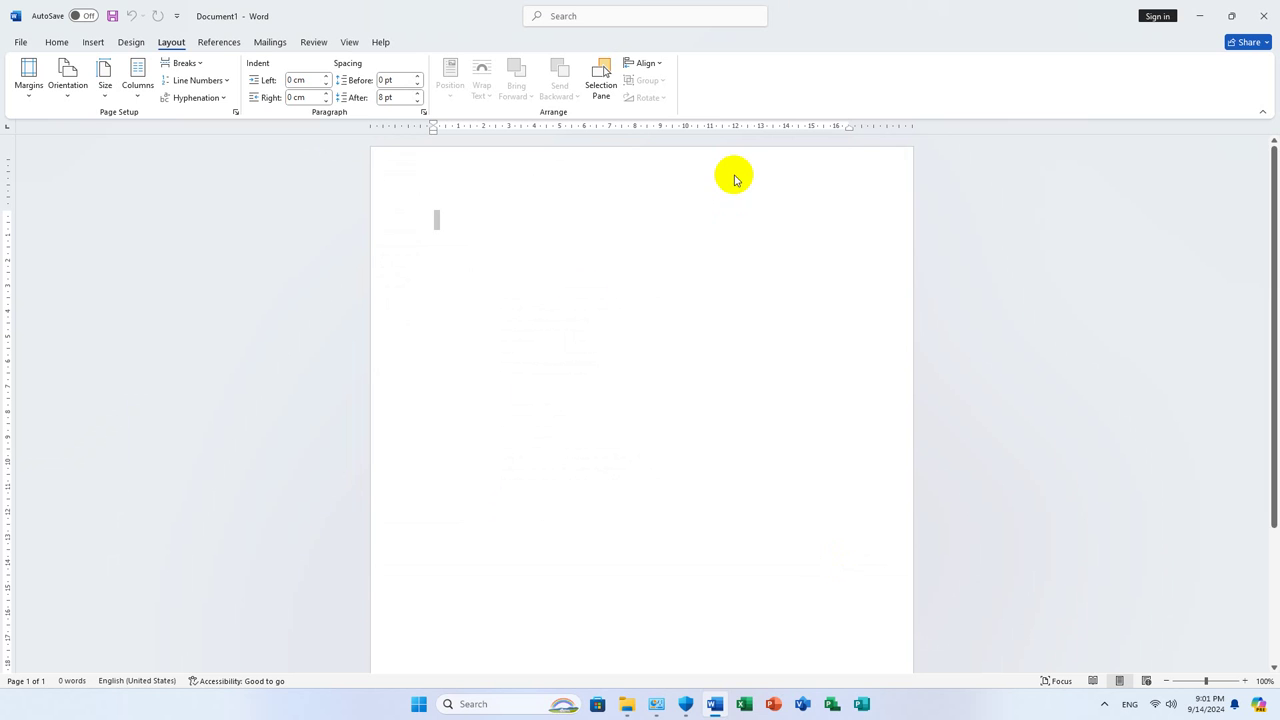
pyautogui.click(235, 112)
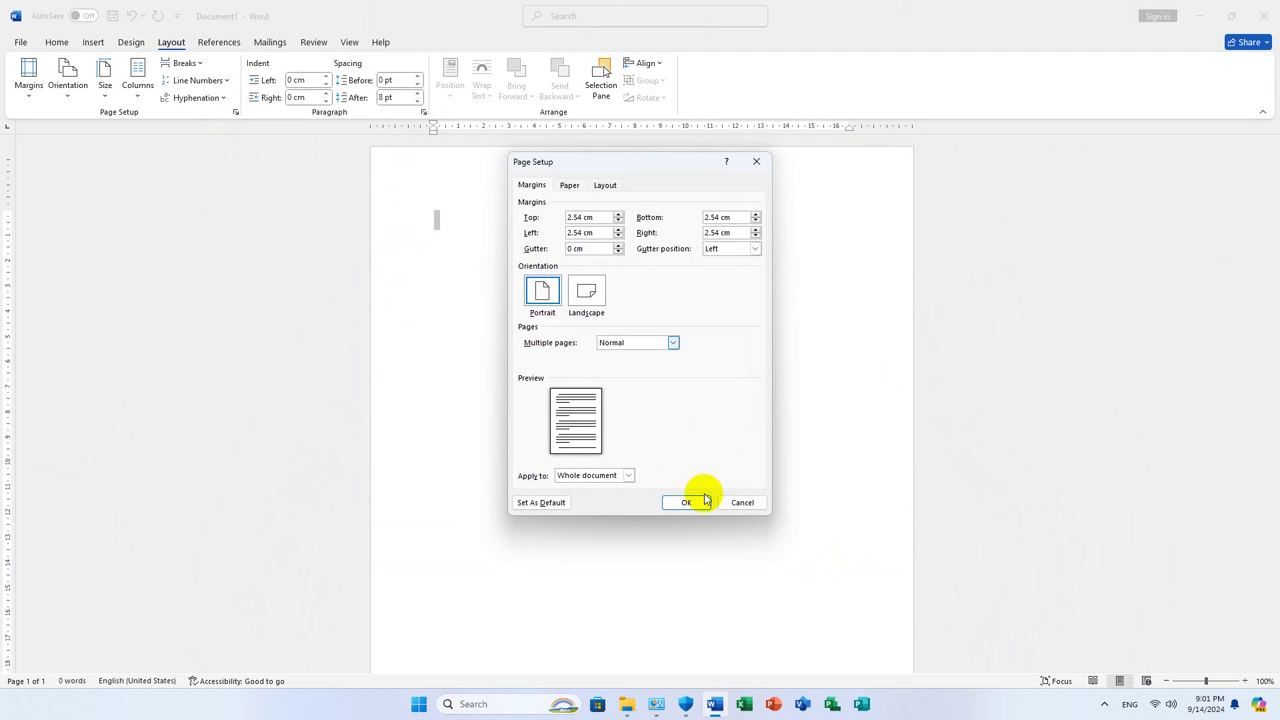
pyautogui.click(748, 503)
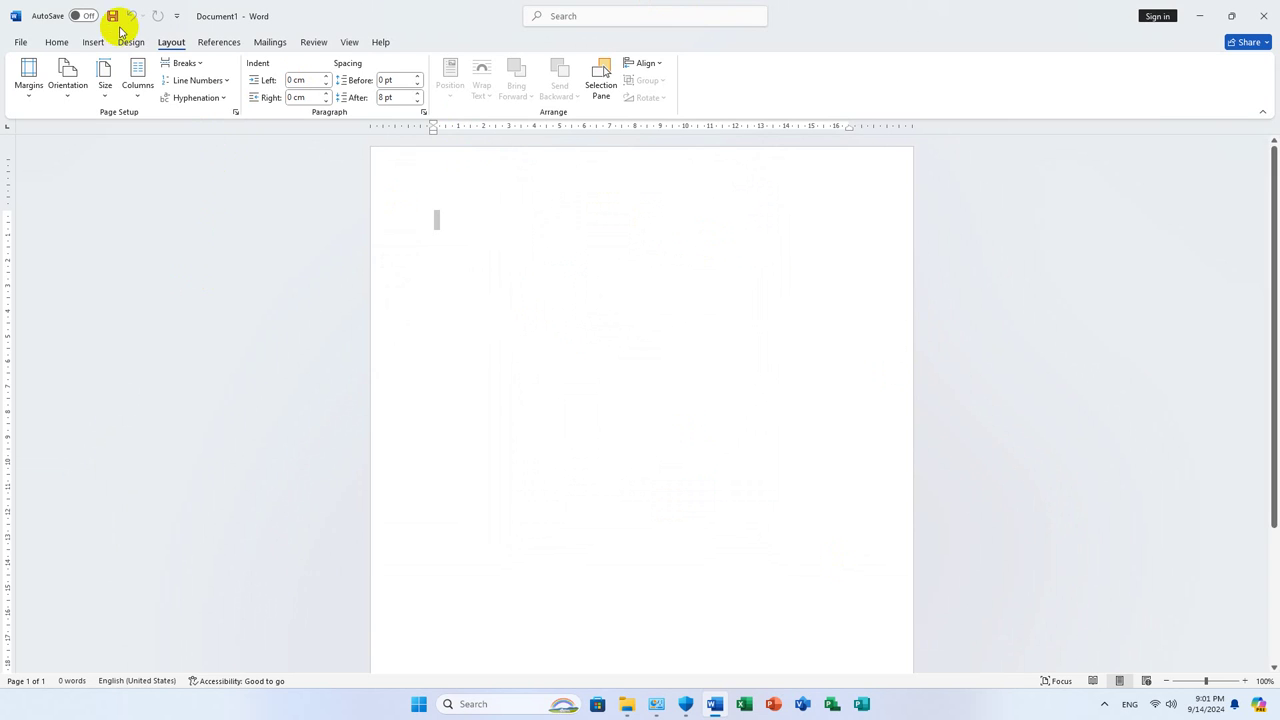
# Set Word to save AutoRecover information every 1 minute
pyautogui.click(18, 42)
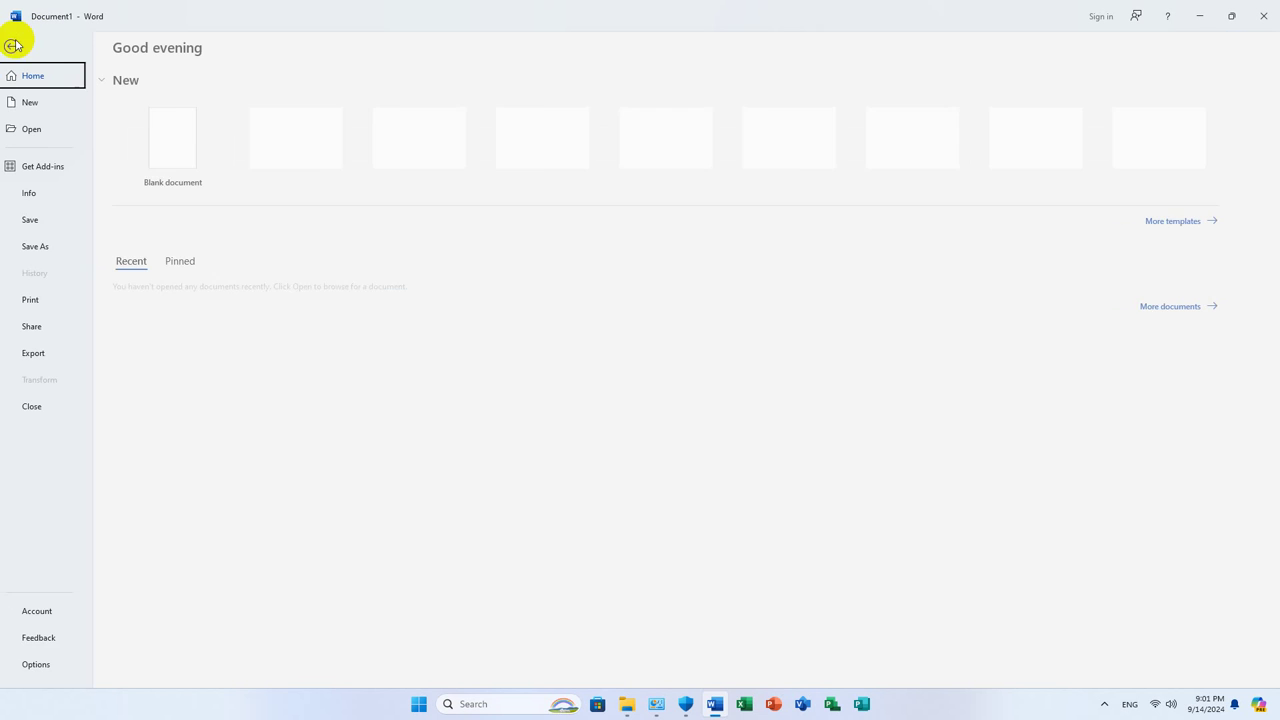
pyautogui.click(43, 666)
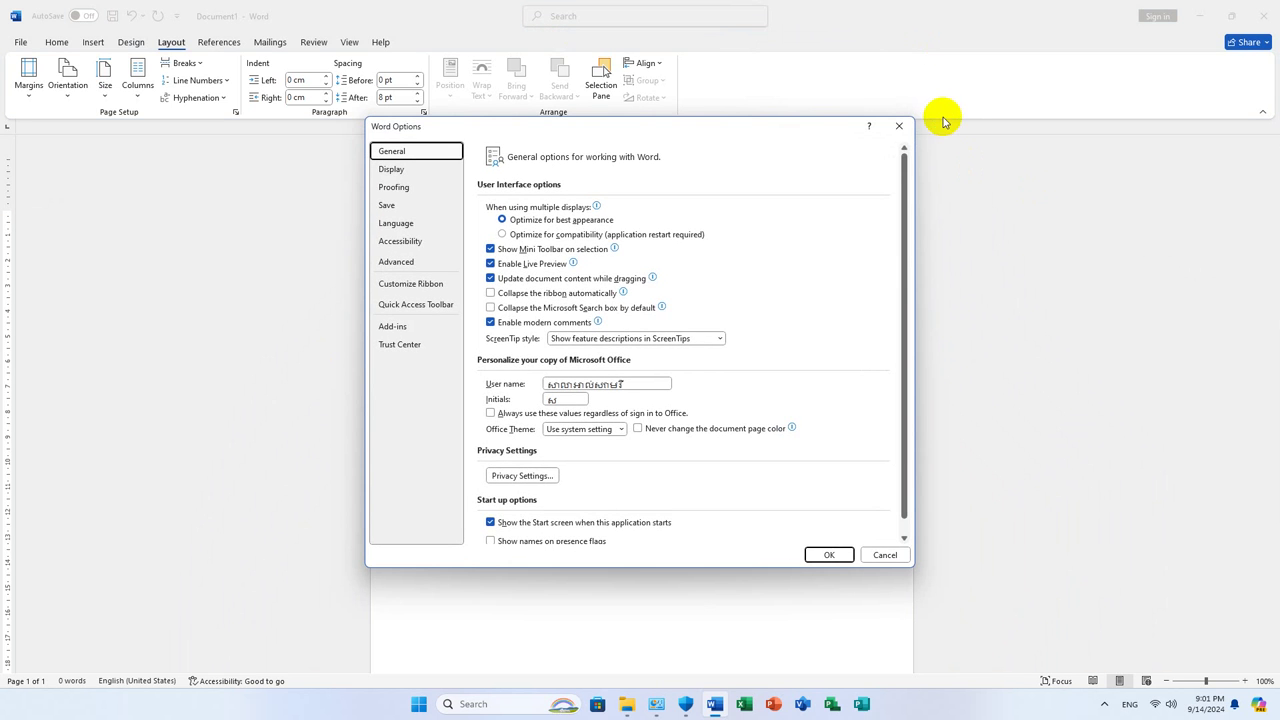
pyautogui.click(387, 205)
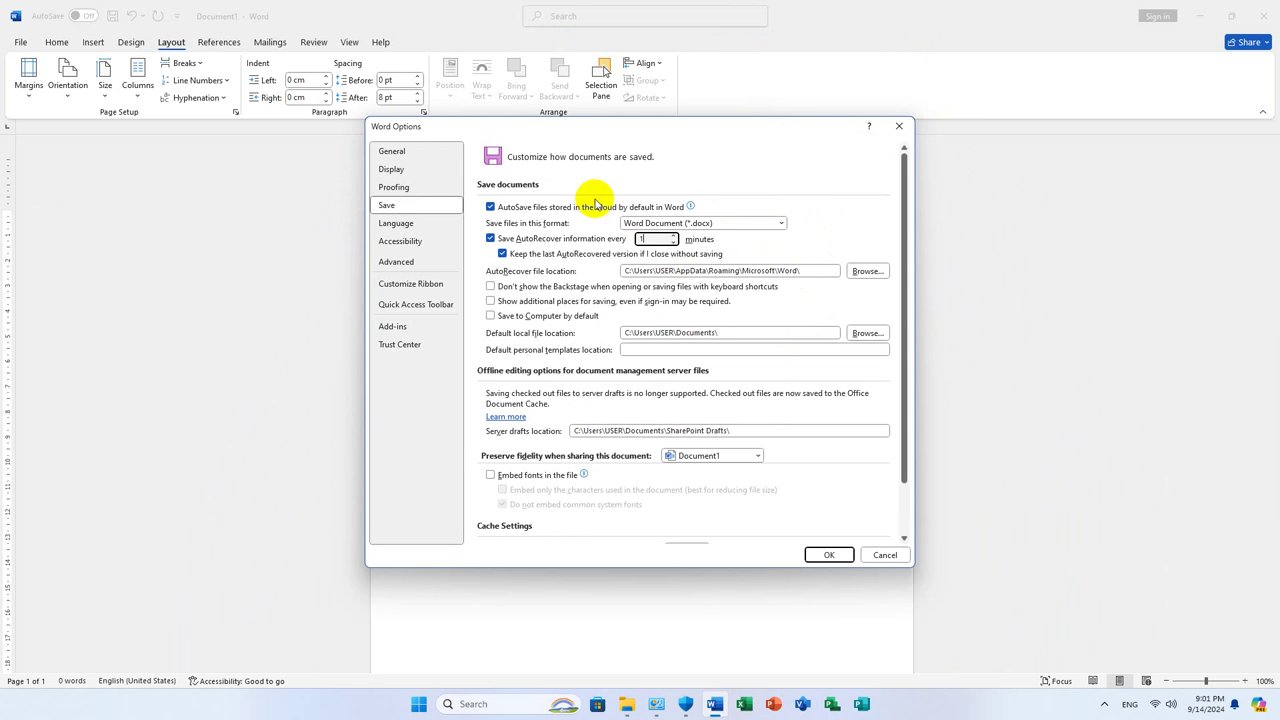
pyautogui.click(818, 556)
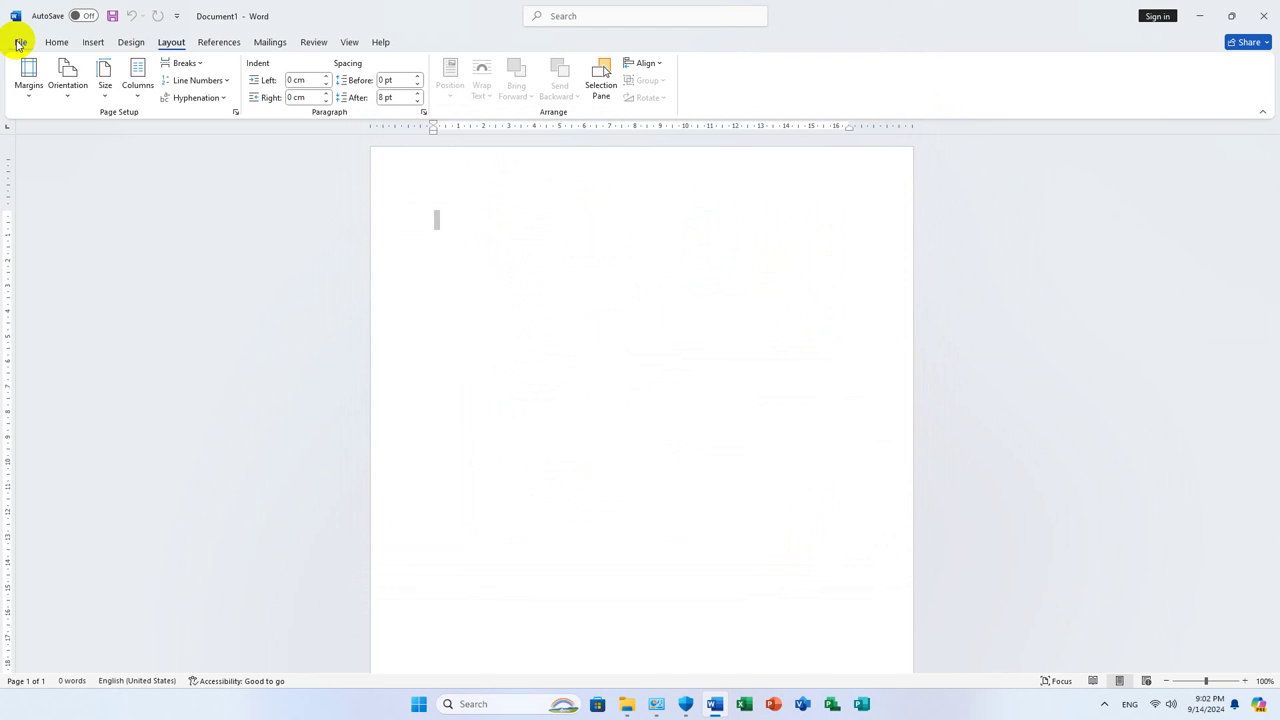
# Review the General, Display, Proofing, Save, Language and Accessibility pages of Word Options
pyautogui.click(18, 43)
pyautogui.click(41, 666)
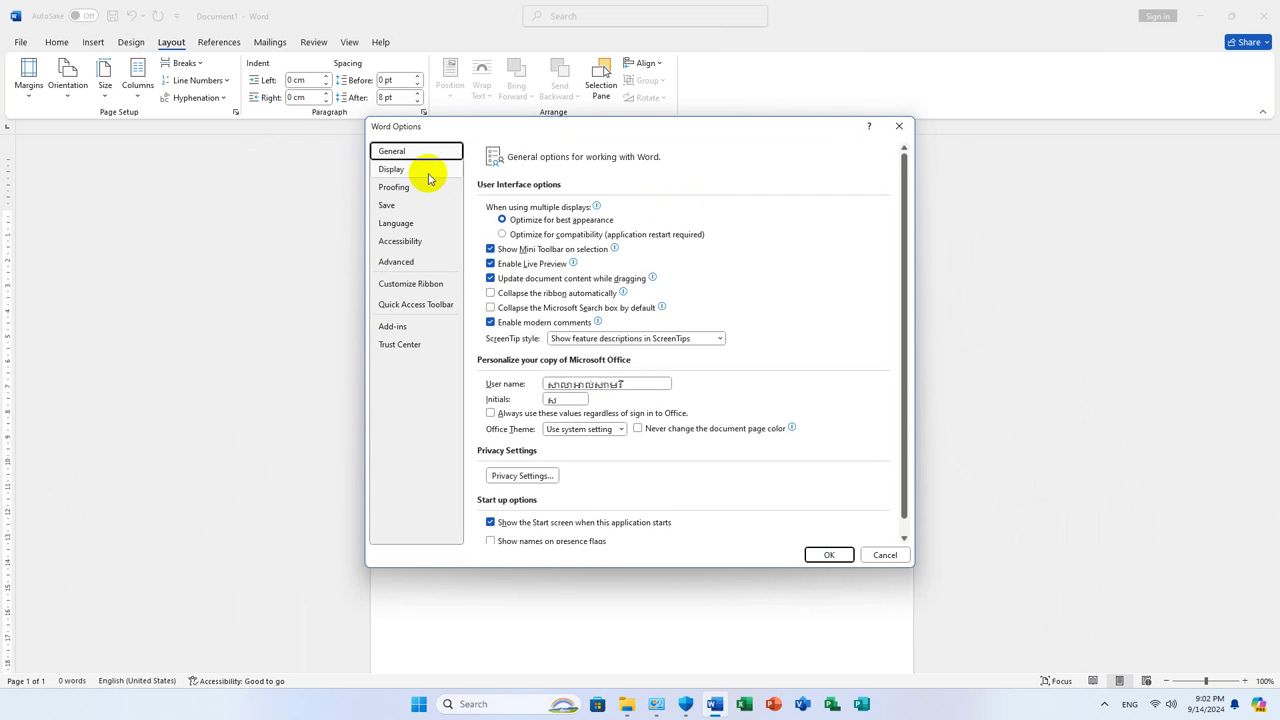
pyautogui.scroll(-1, 800, 355)
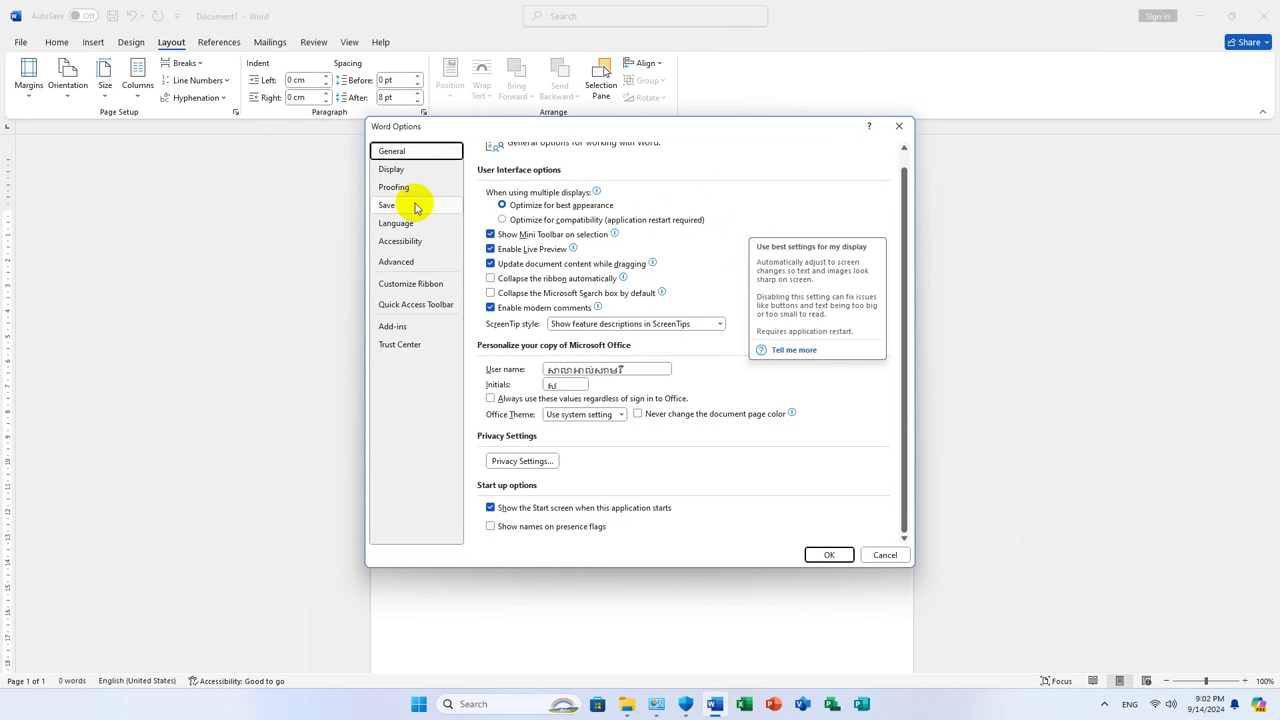
pyautogui.click(390, 169)
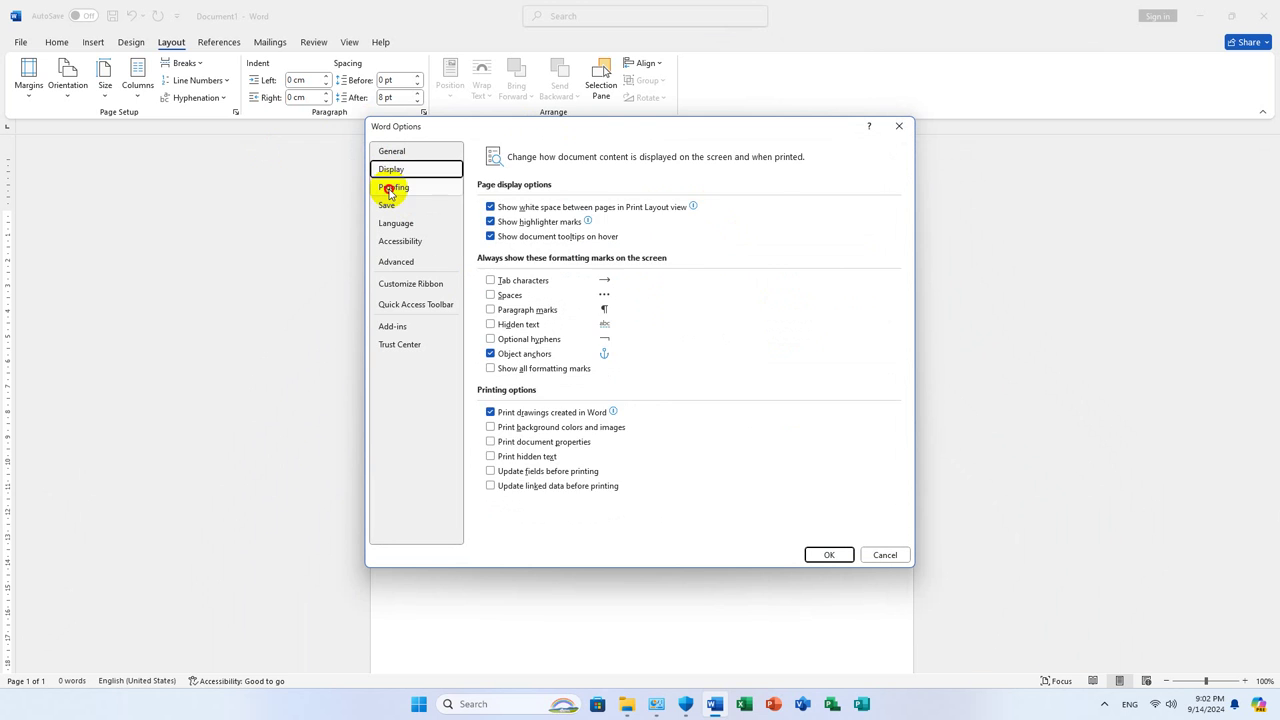
pyautogui.click(390, 189)
pyautogui.scroll(-2, 843, 400)
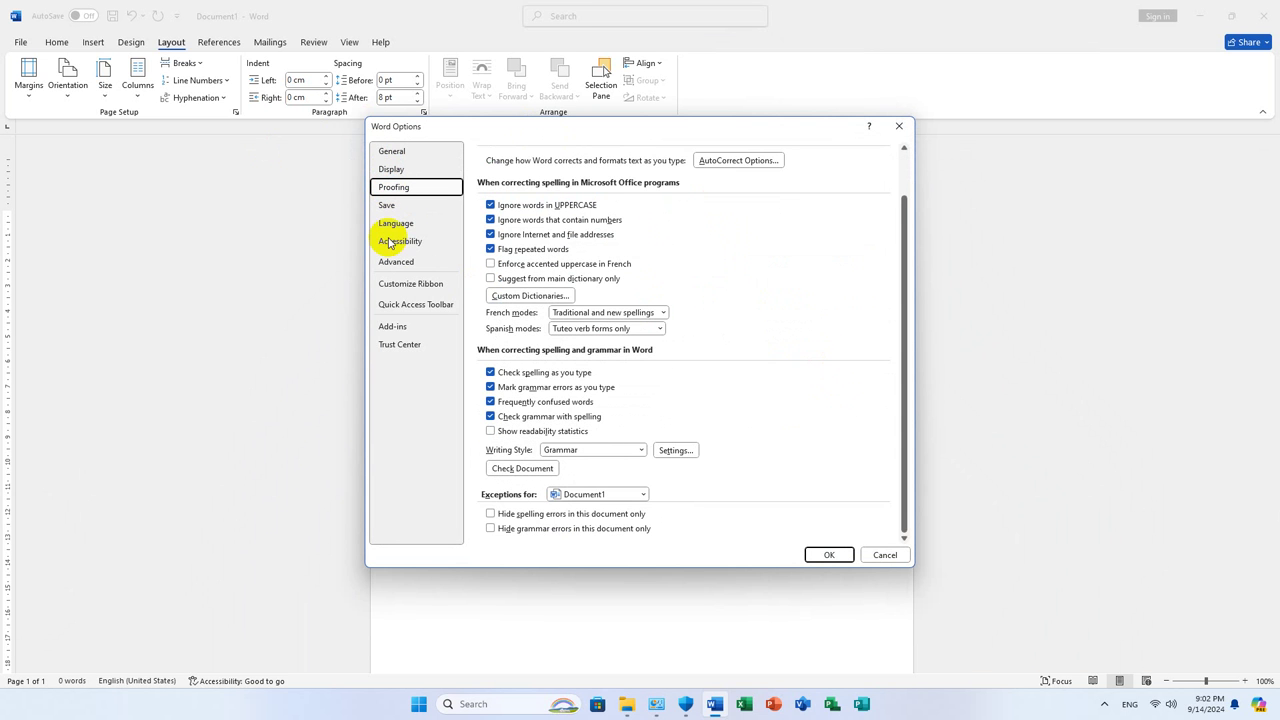
pyautogui.click(386, 205)
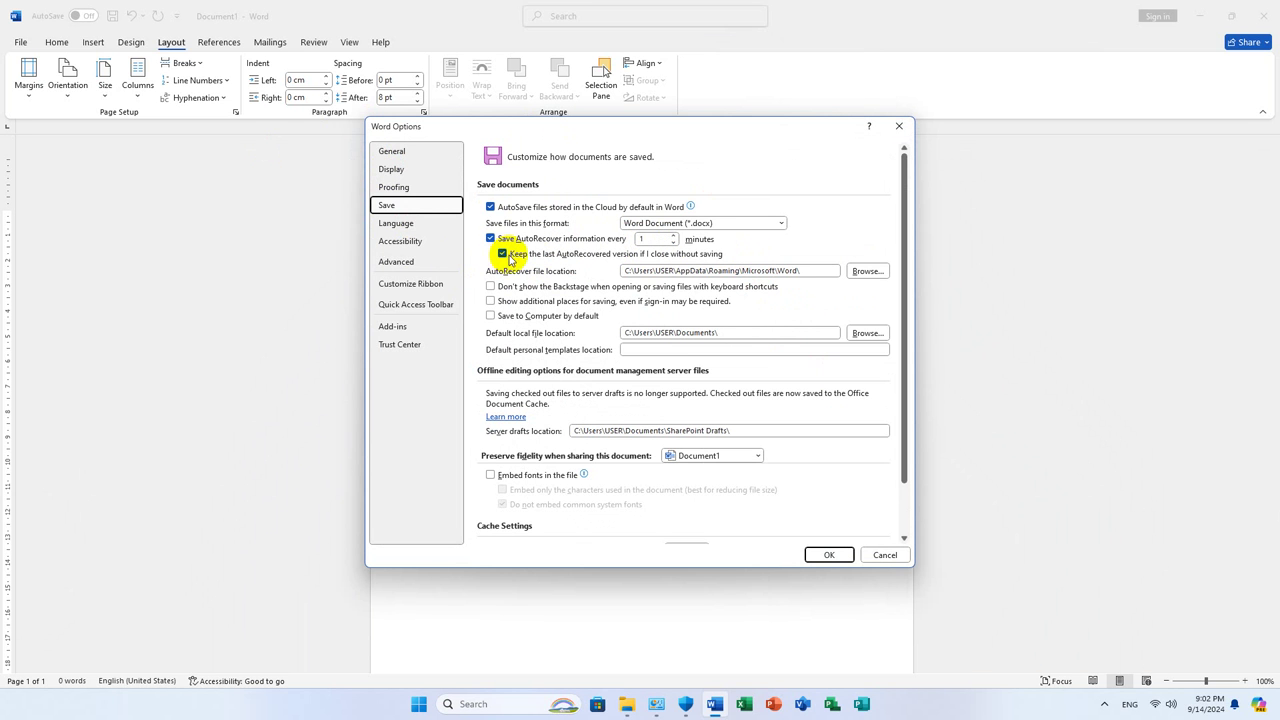
pyautogui.click(400, 226)
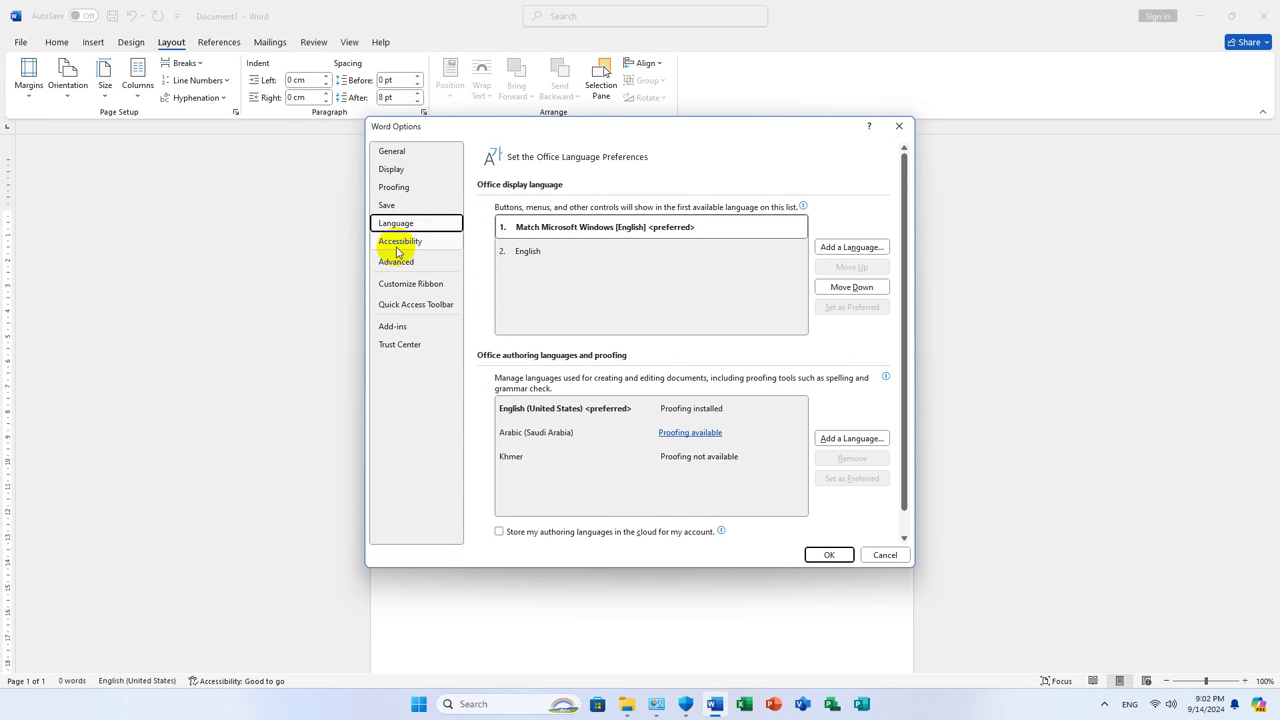
pyautogui.click(400, 243)
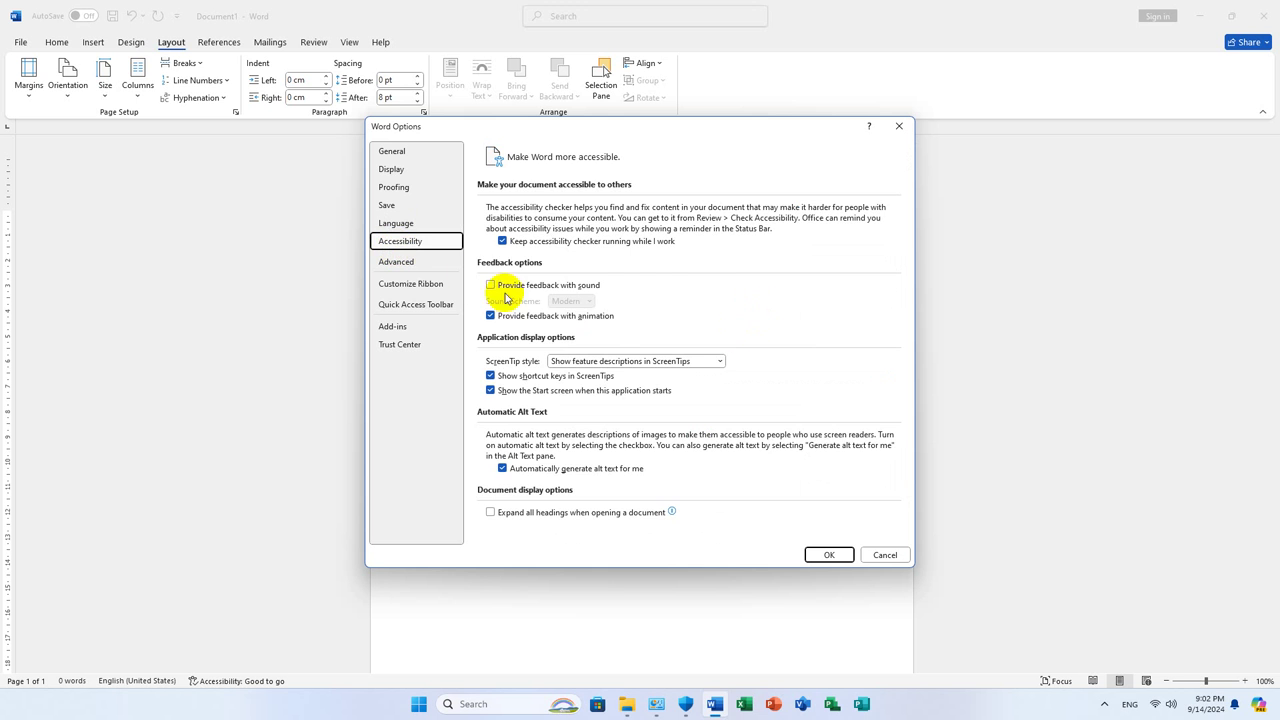
# Review the Advanced display settings and the Customize Ribbon, Quick Access Toolbar, Add-ins and Trust Center pages of Word Options
pyautogui.click(396, 261)
pyautogui.scroll(-12, 794, 320)
pyautogui.scroll(-4, 794, 328)
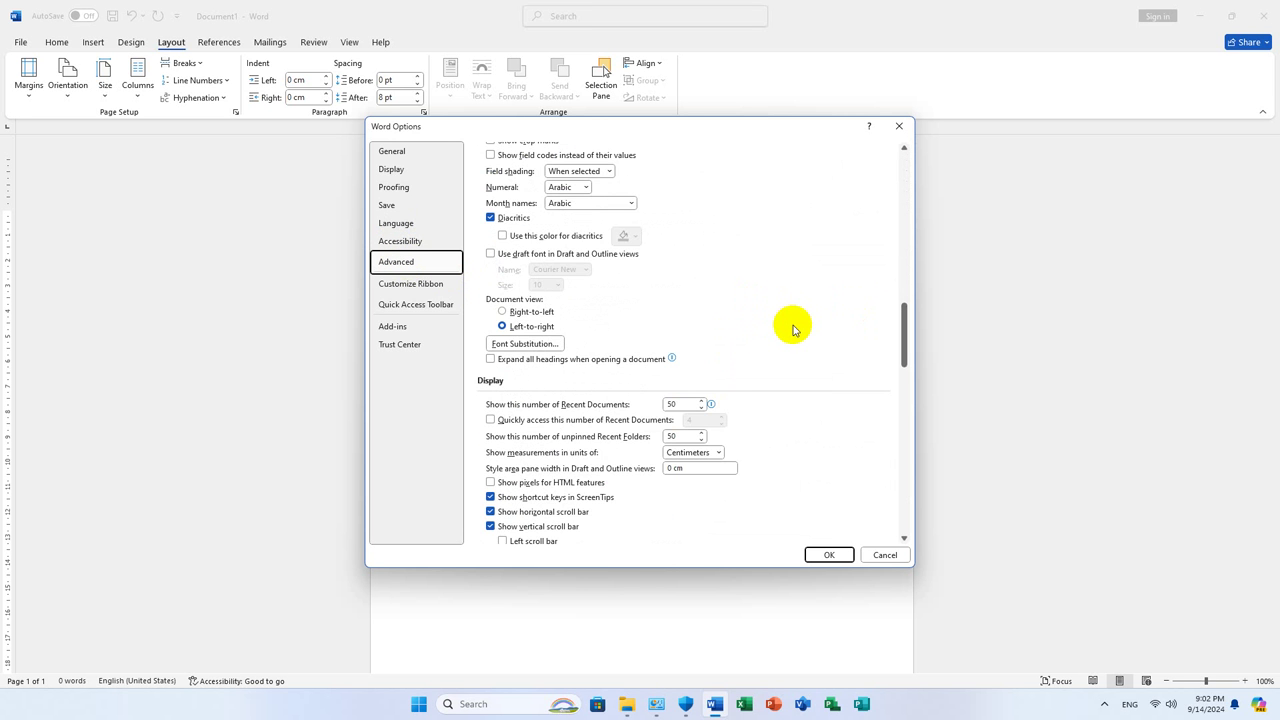
pyautogui.scroll(-3, 794, 330)
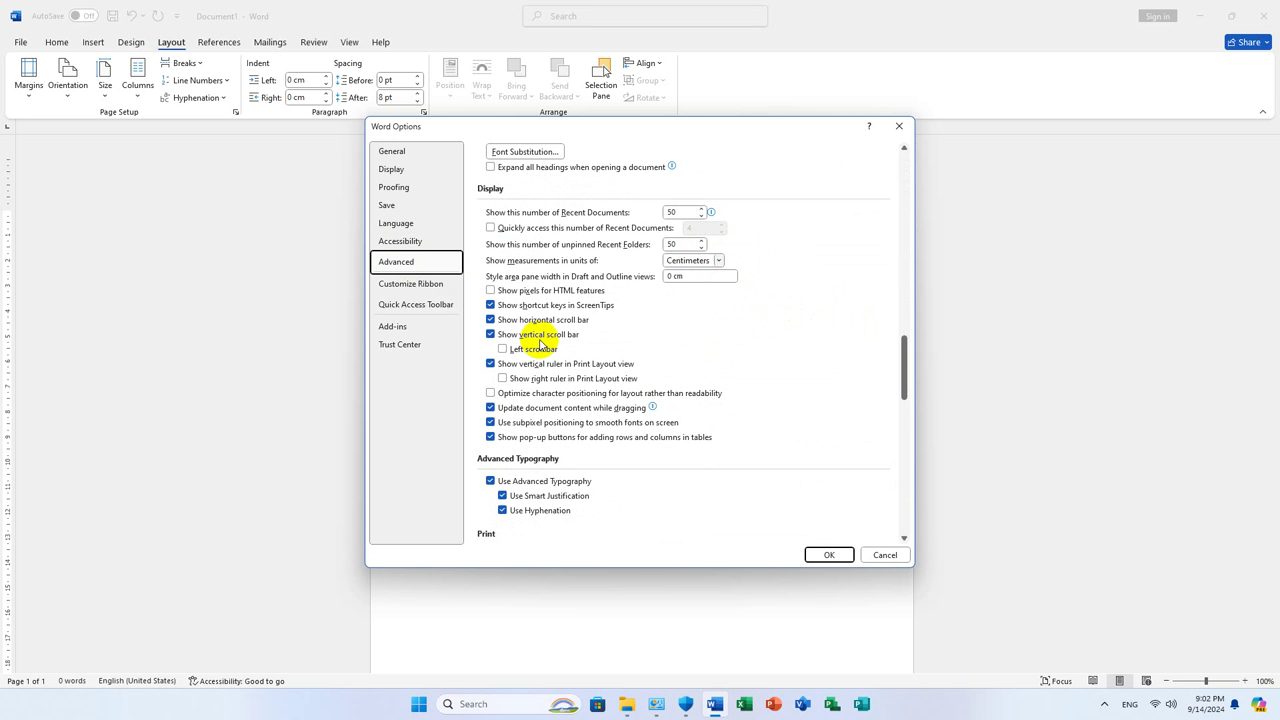
pyautogui.click(406, 291)
pyautogui.click(408, 307)
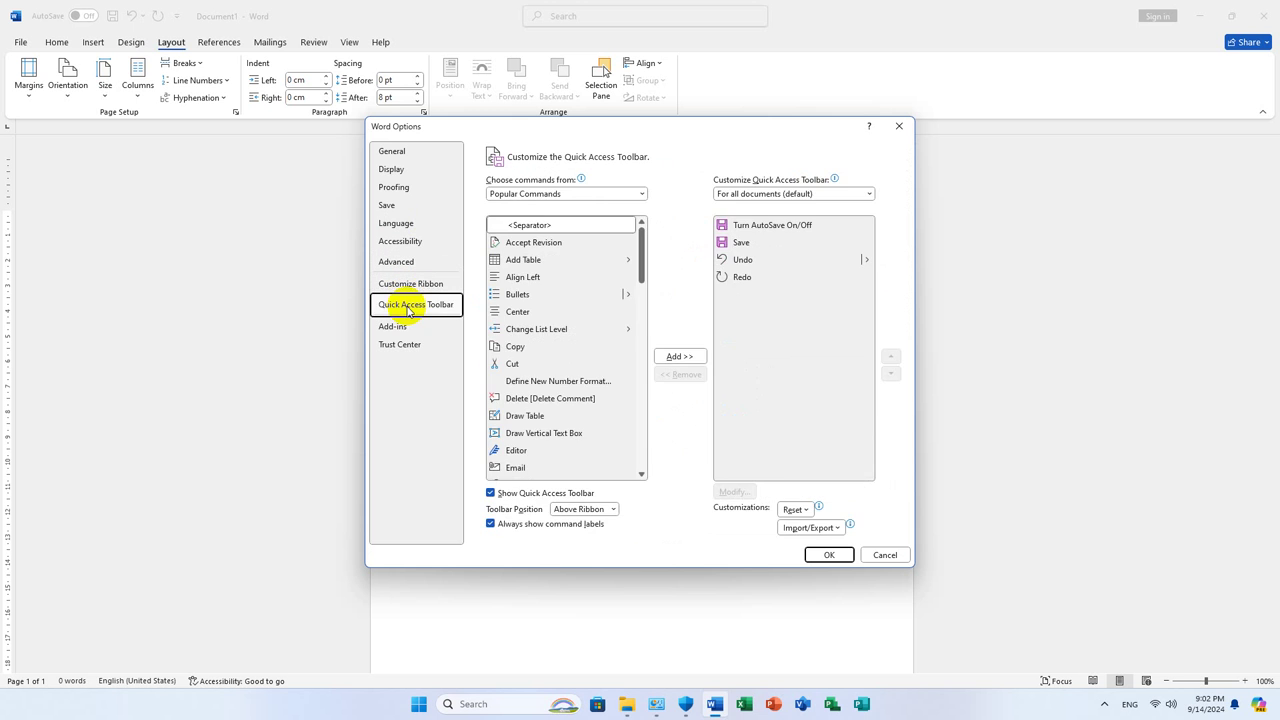
pyautogui.click(406, 328)
pyautogui.click(405, 346)
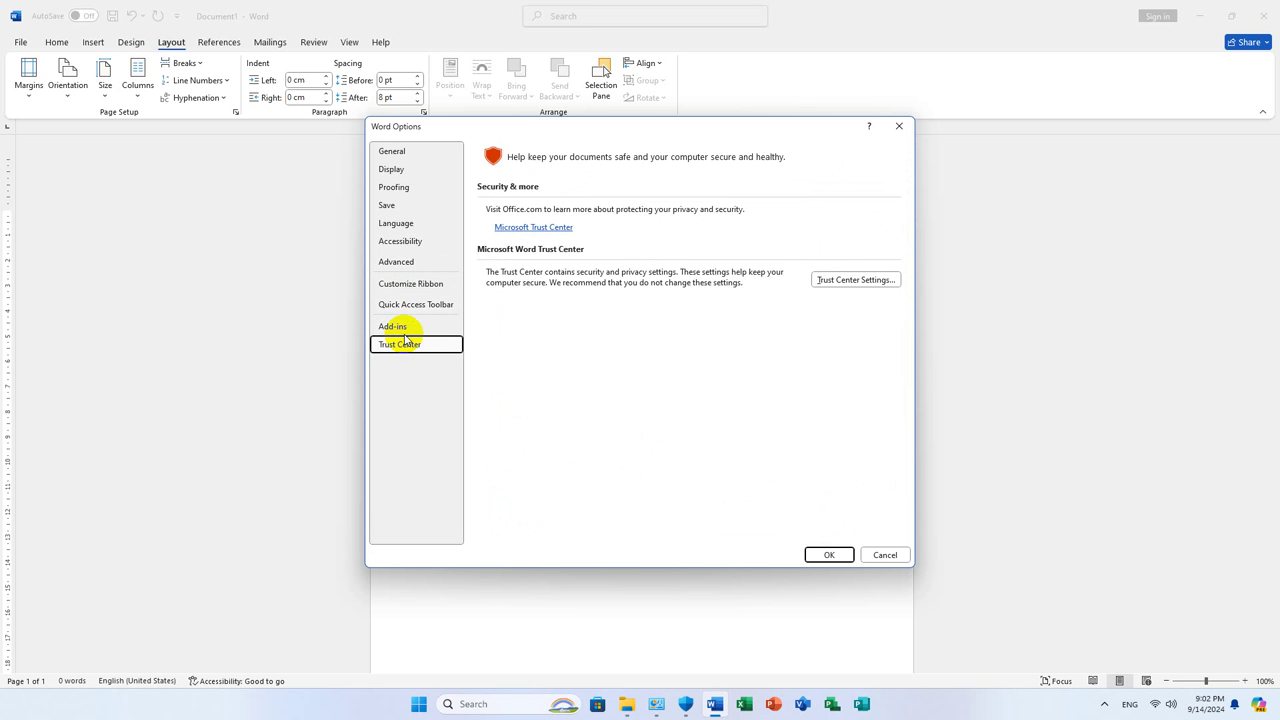
pyautogui.click(404, 328)
# Add the Print Preview and Print command to the Quick Access Toolbar for all documents and apply the options
pyautogui.click(409, 306)
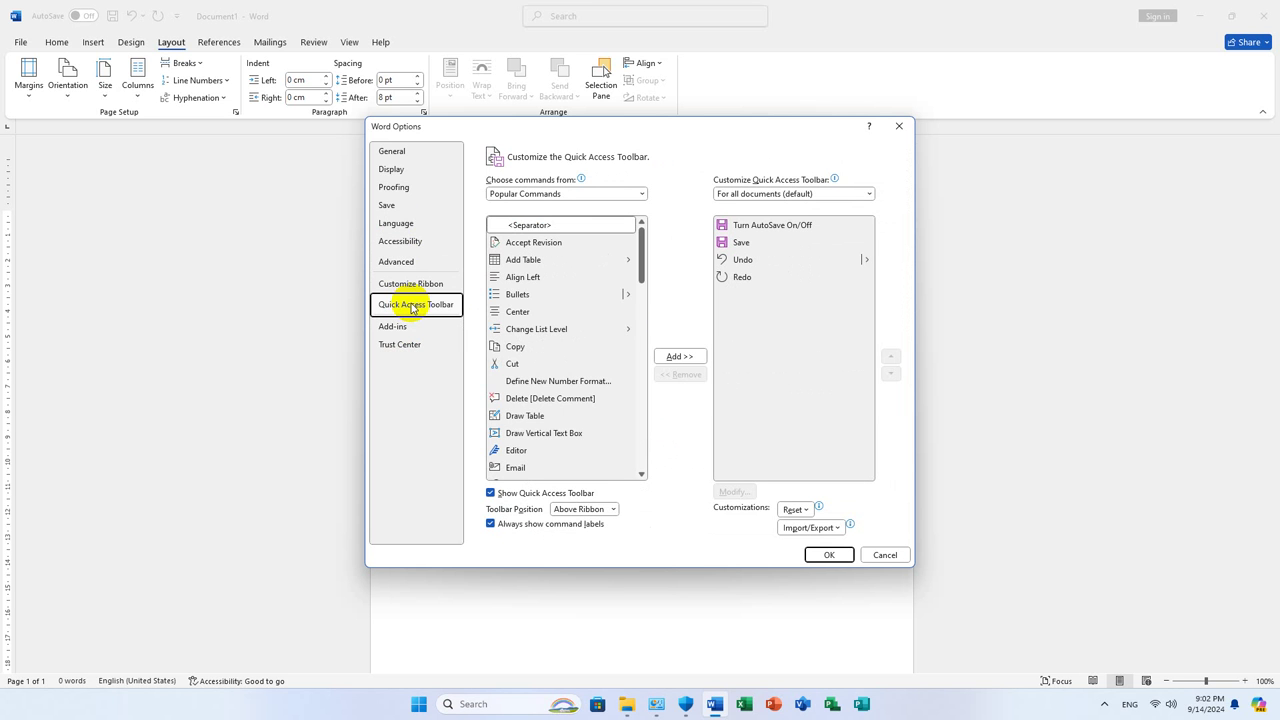
pyautogui.scroll(-10, 594, 350)
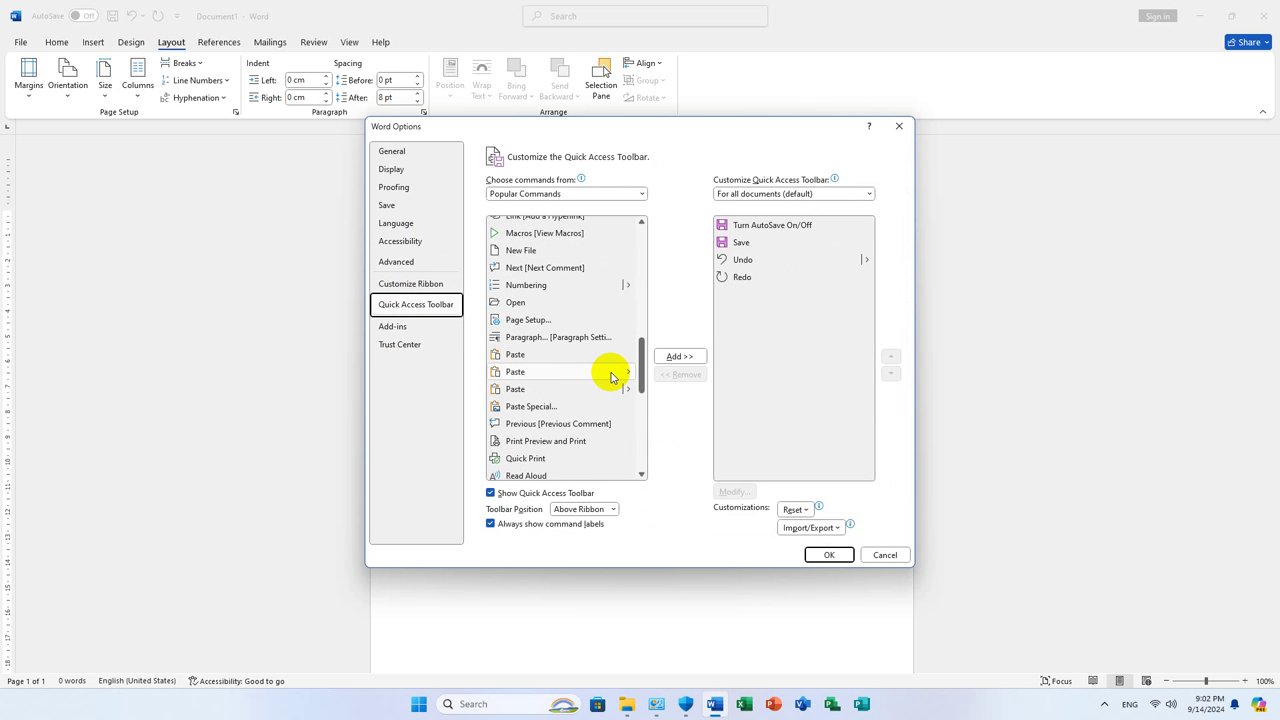
pyautogui.scroll(-4, 611, 377)
pyautogui.scroll(-3, 611, 377)
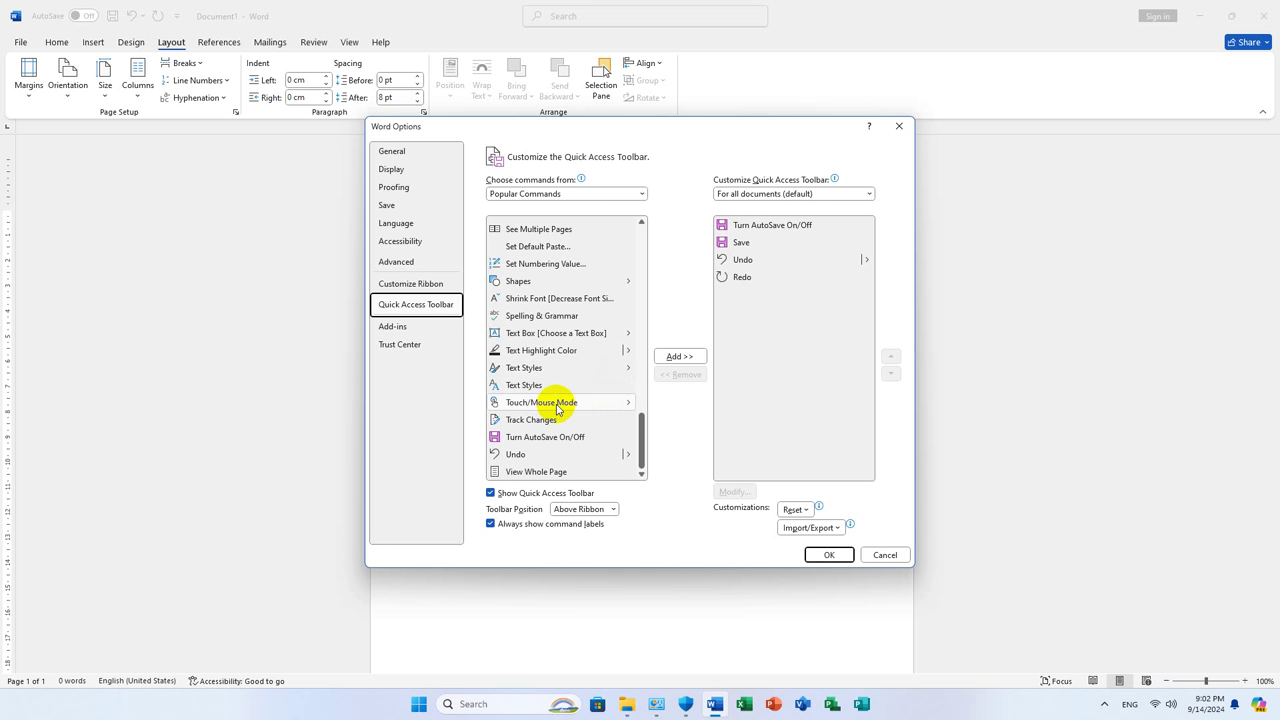
pyautogui.scroll(1, 545, 388)
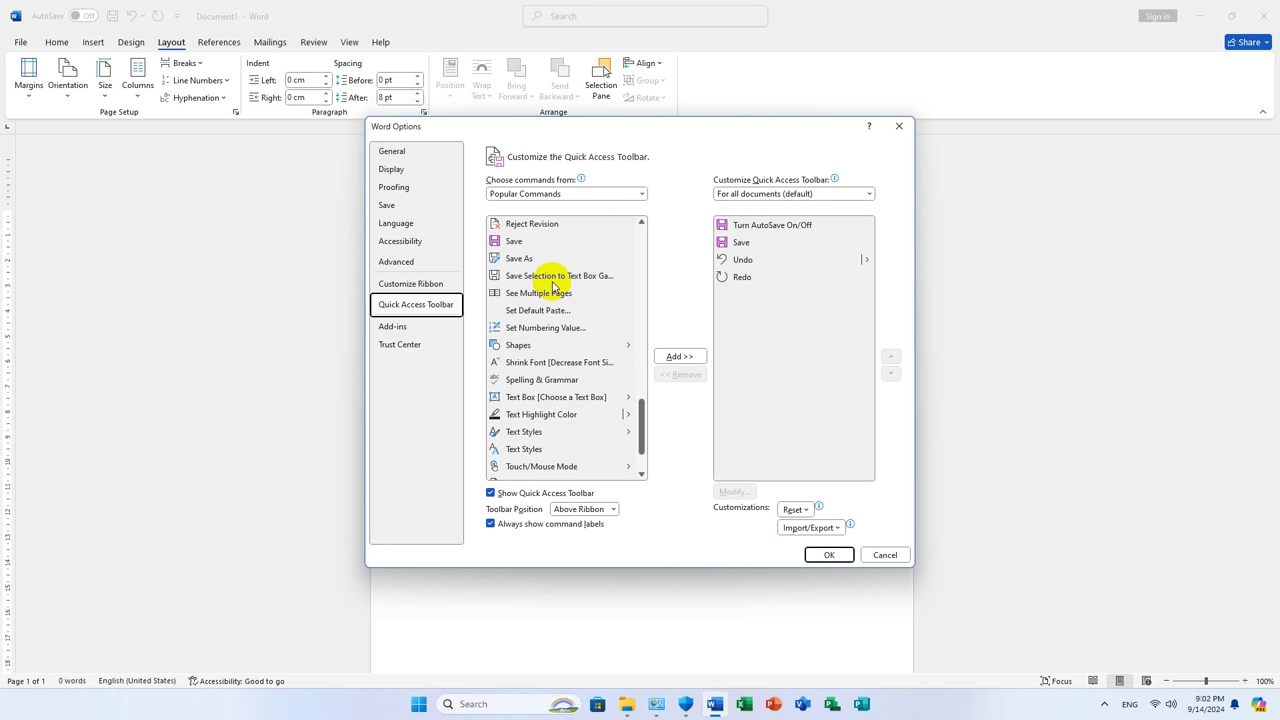
pyautogui.scroll(2, 560, 287)
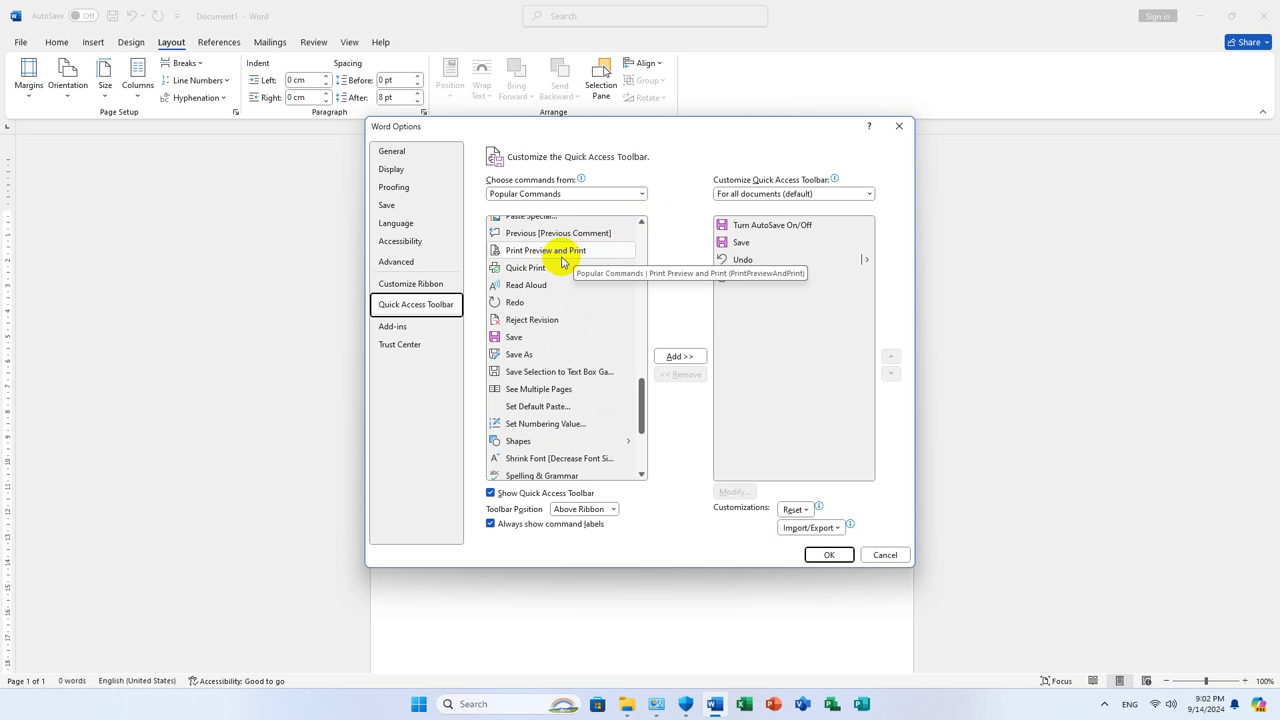
pyautogui.scroll(2, 563, 260)
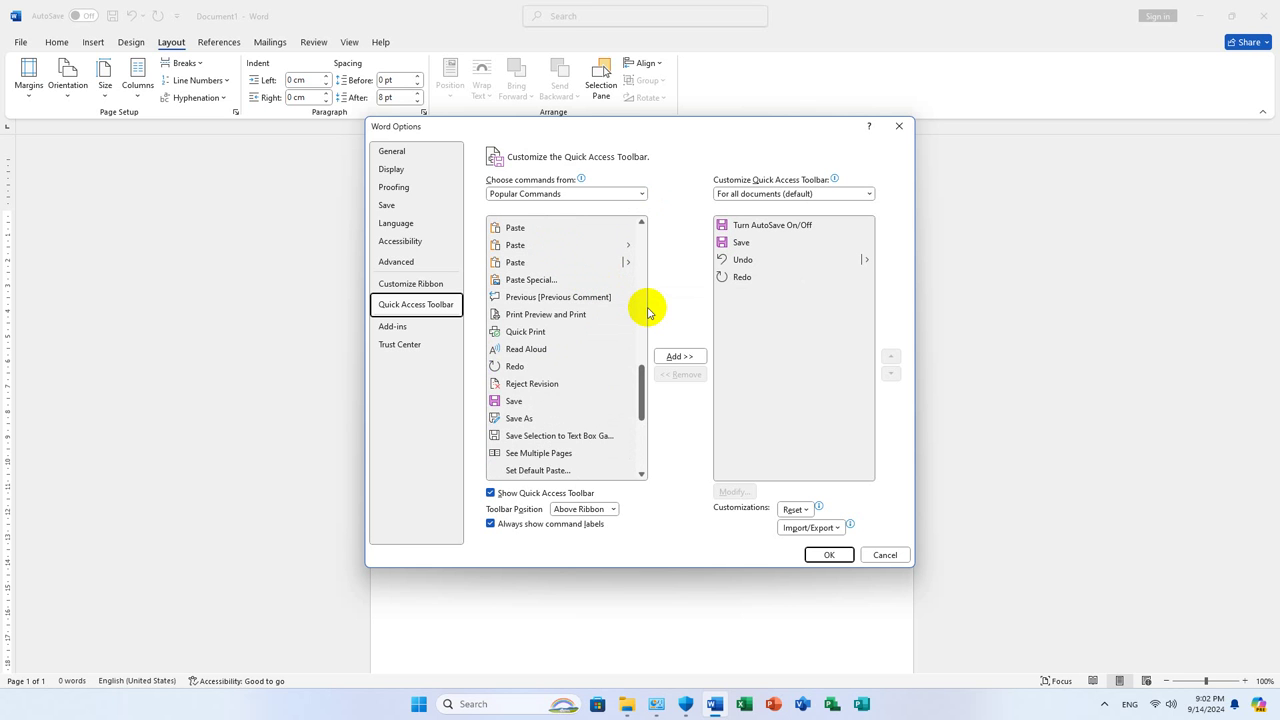
pyautogui.click(537, 318)
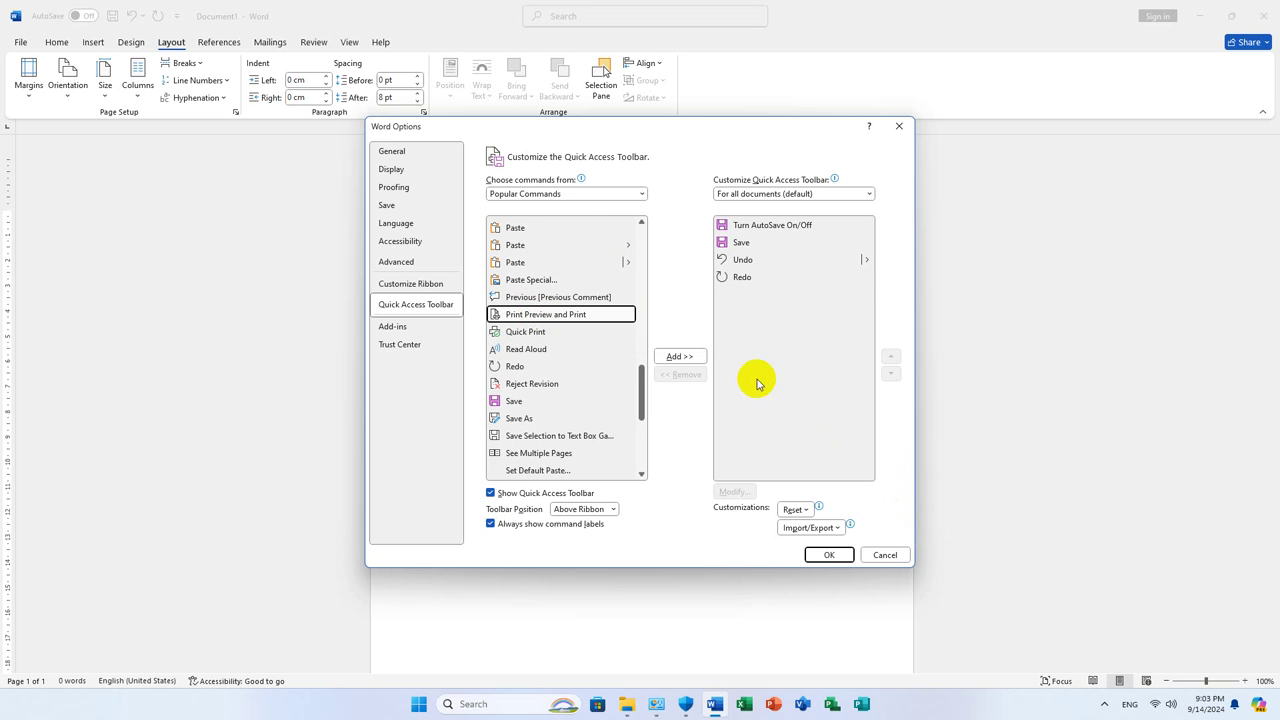
pyautogui.click(677, 357)
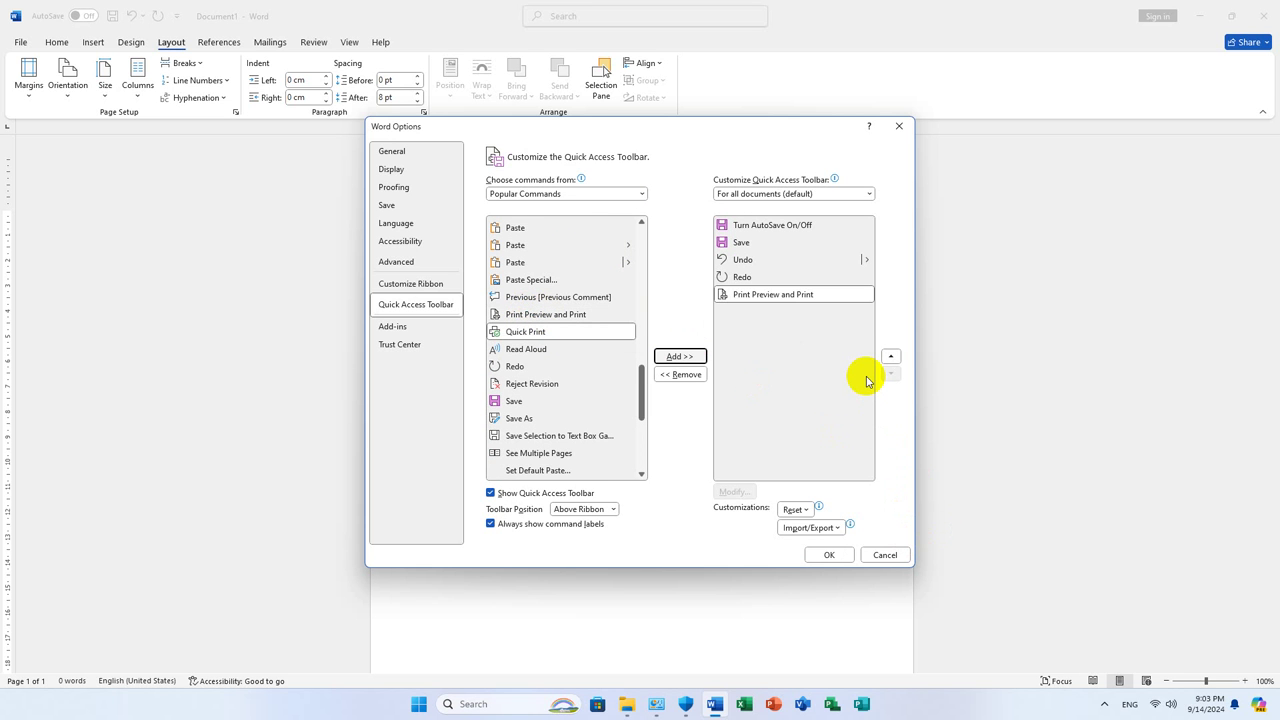
pyautogui.click(825, 556)
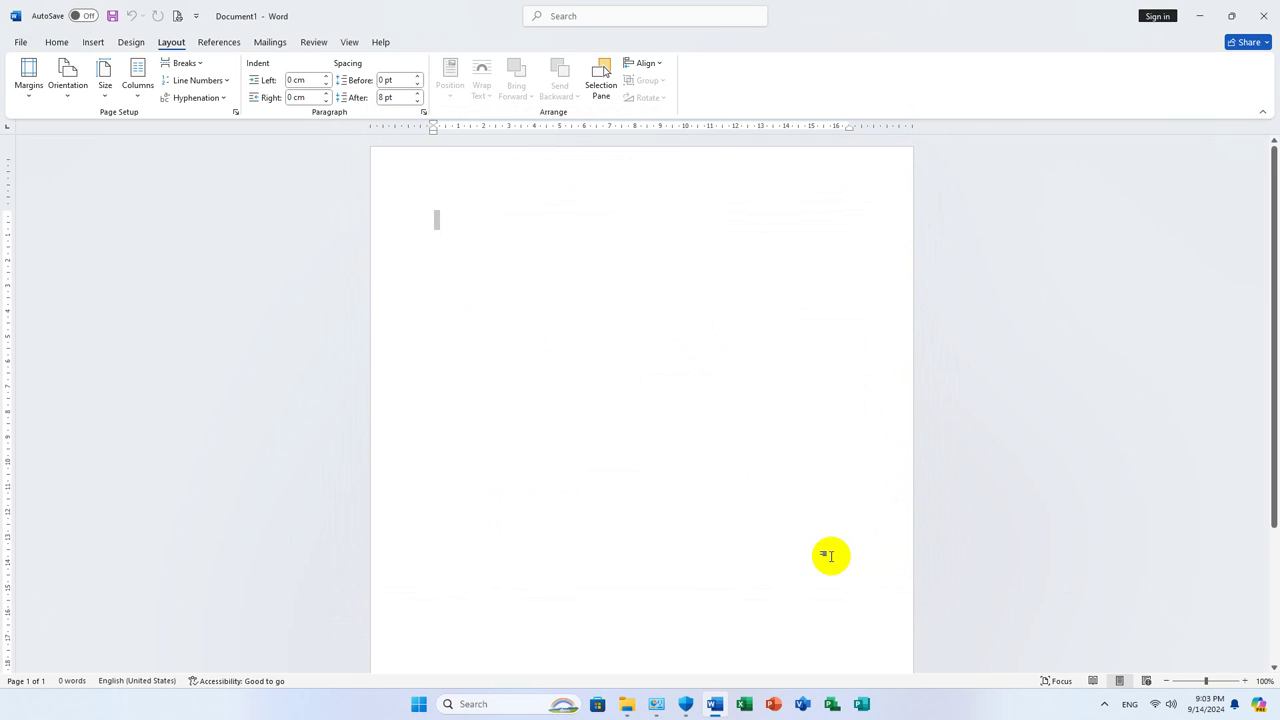
# Test the Print Preview and Print shortcut on the blank document and remove that command from the Quick Access Toolbar
pyautogui.click(177, 19)
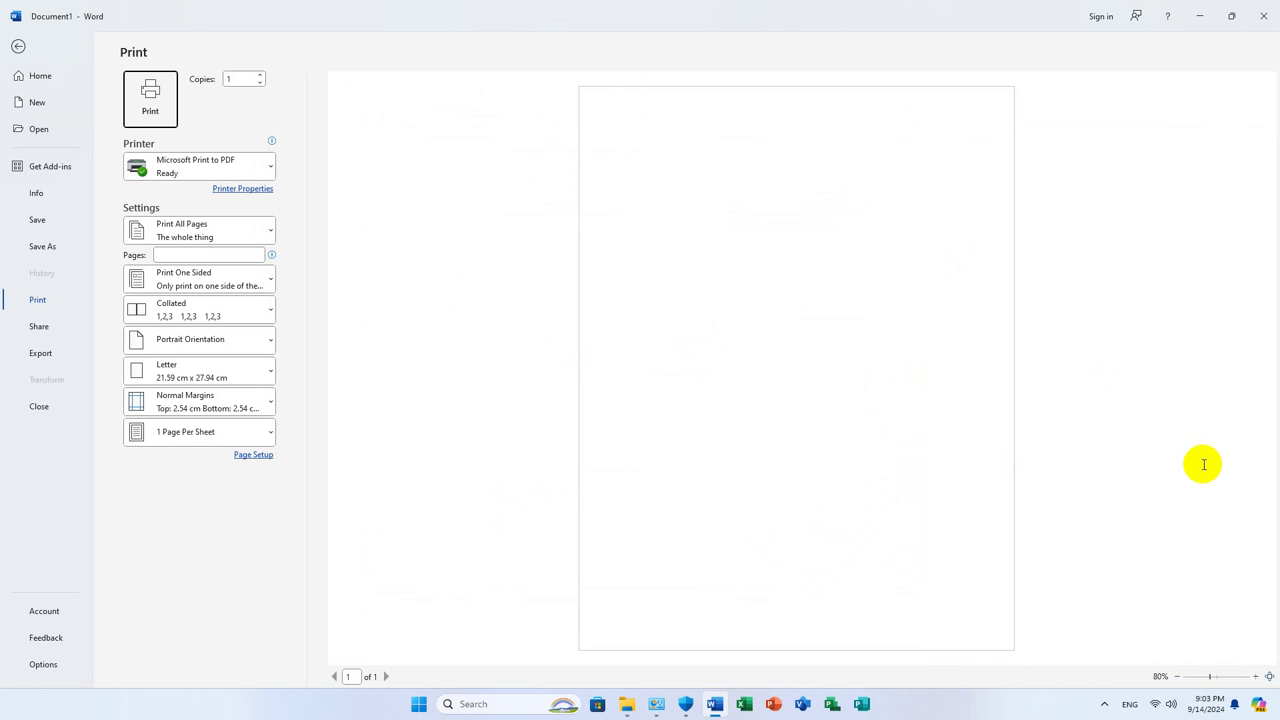
pyautogui.click(17, 47)
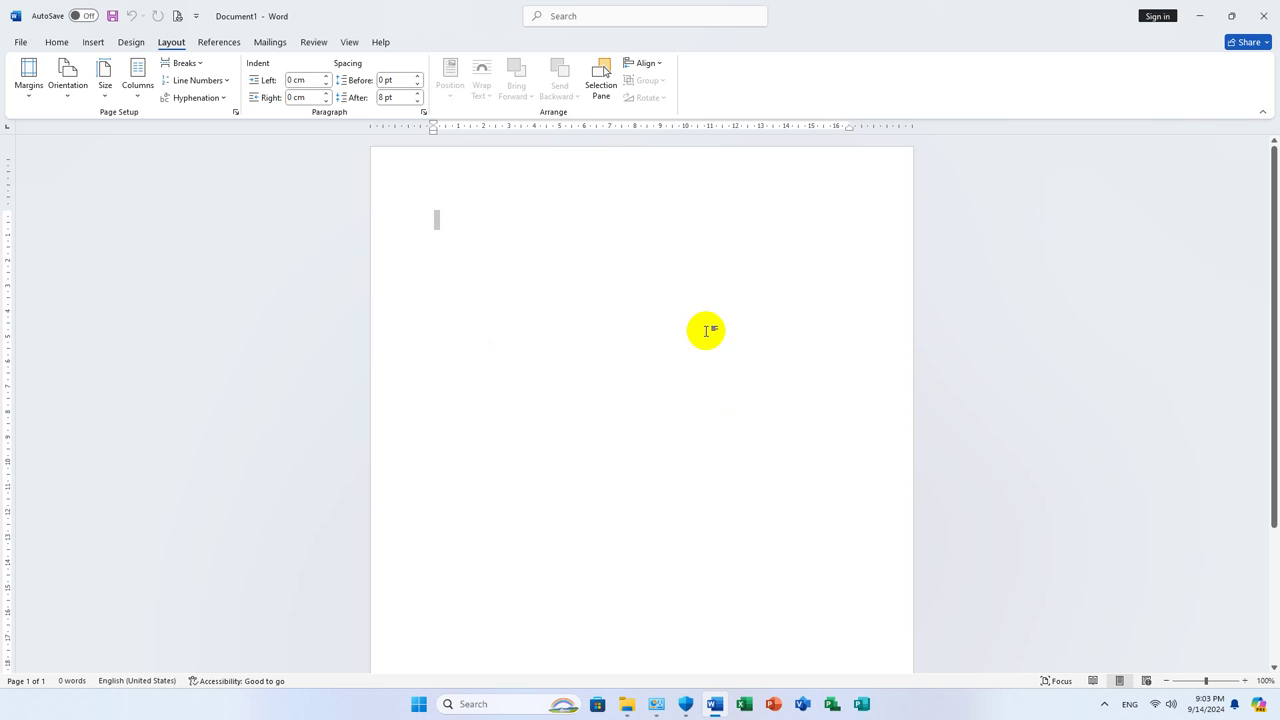
pyautogui.click(14, 45)
pyautogui.click(32, 663)
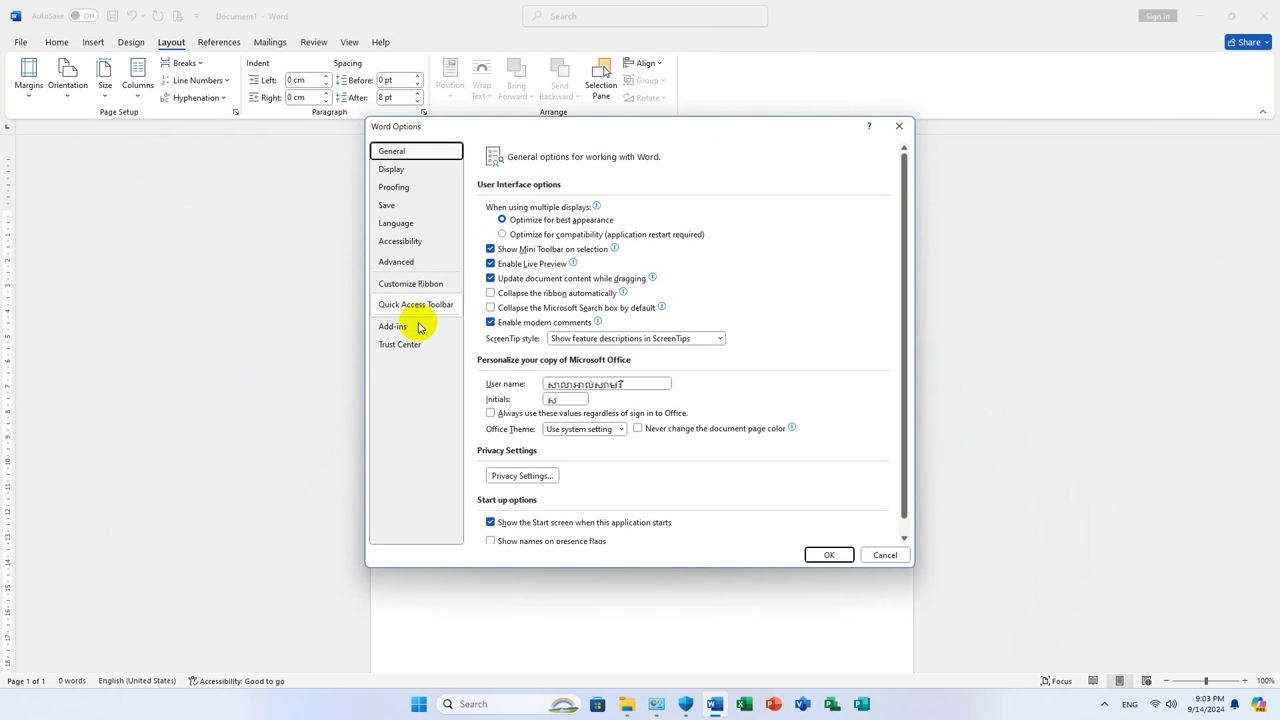
pyautogui.click(407, 285)
pyautogui.click(407, 305)
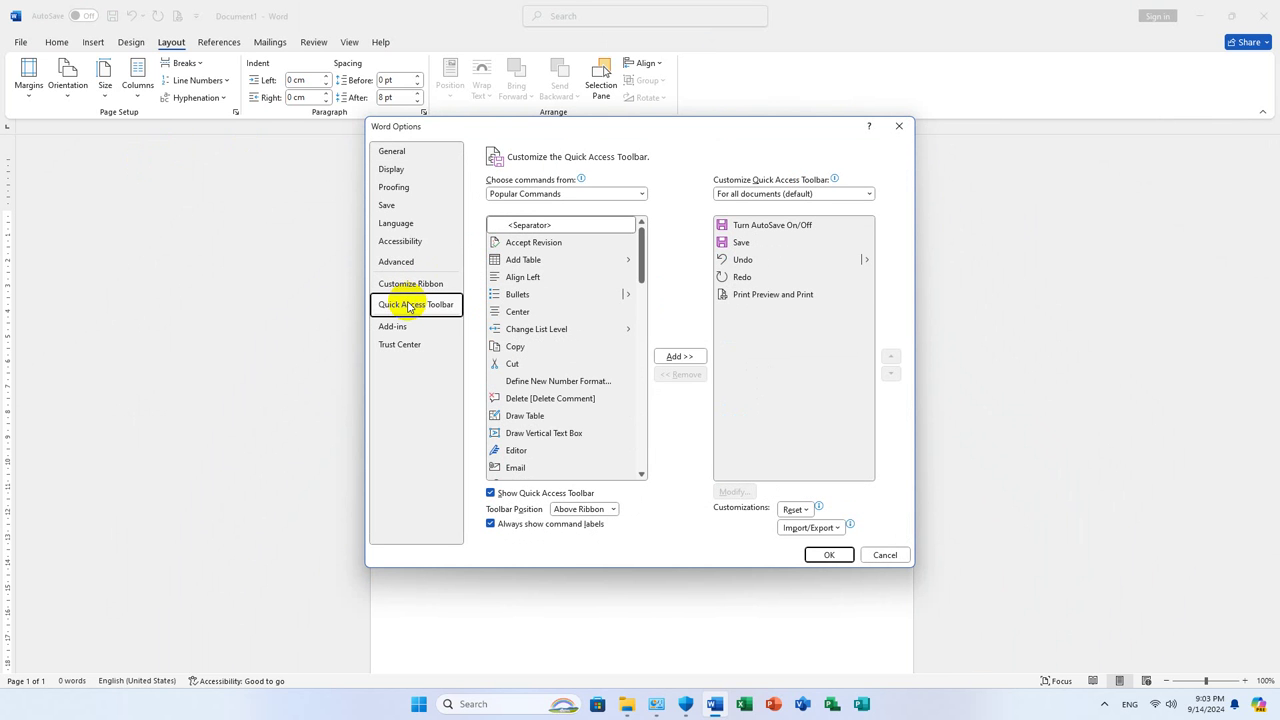
pyautogui.click(752, 294)
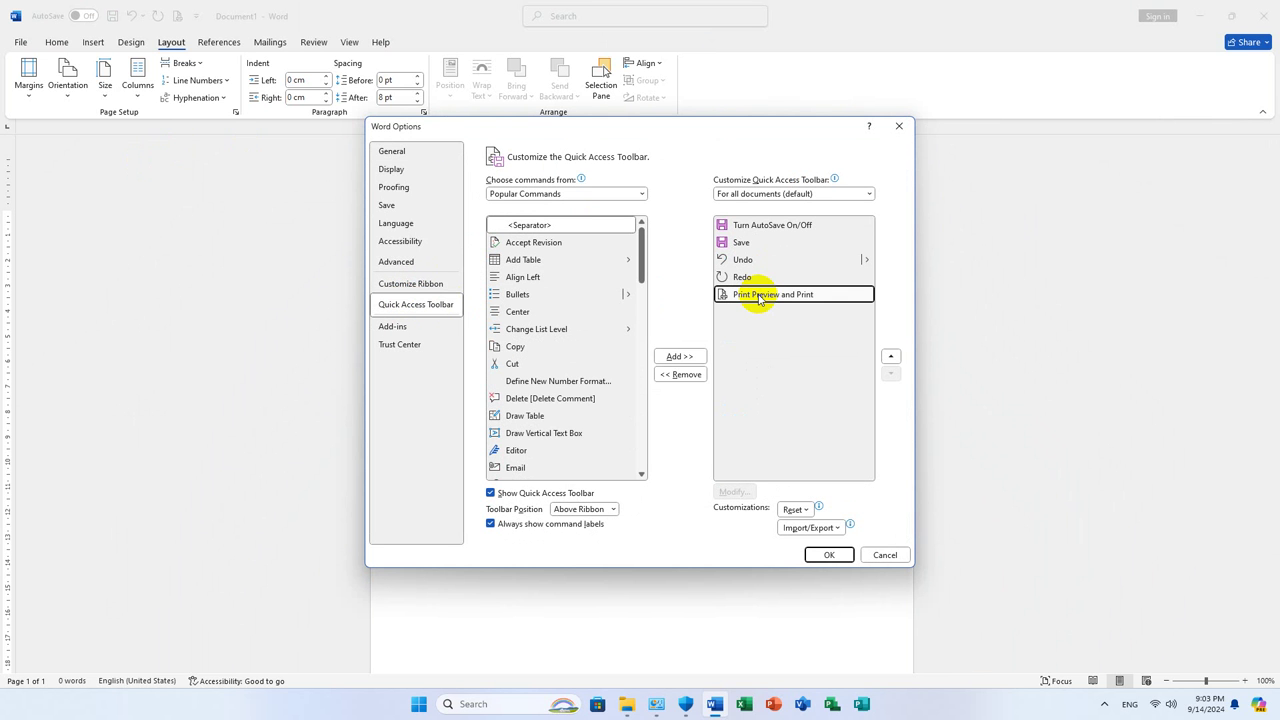
pyautogui.click(682, 374)
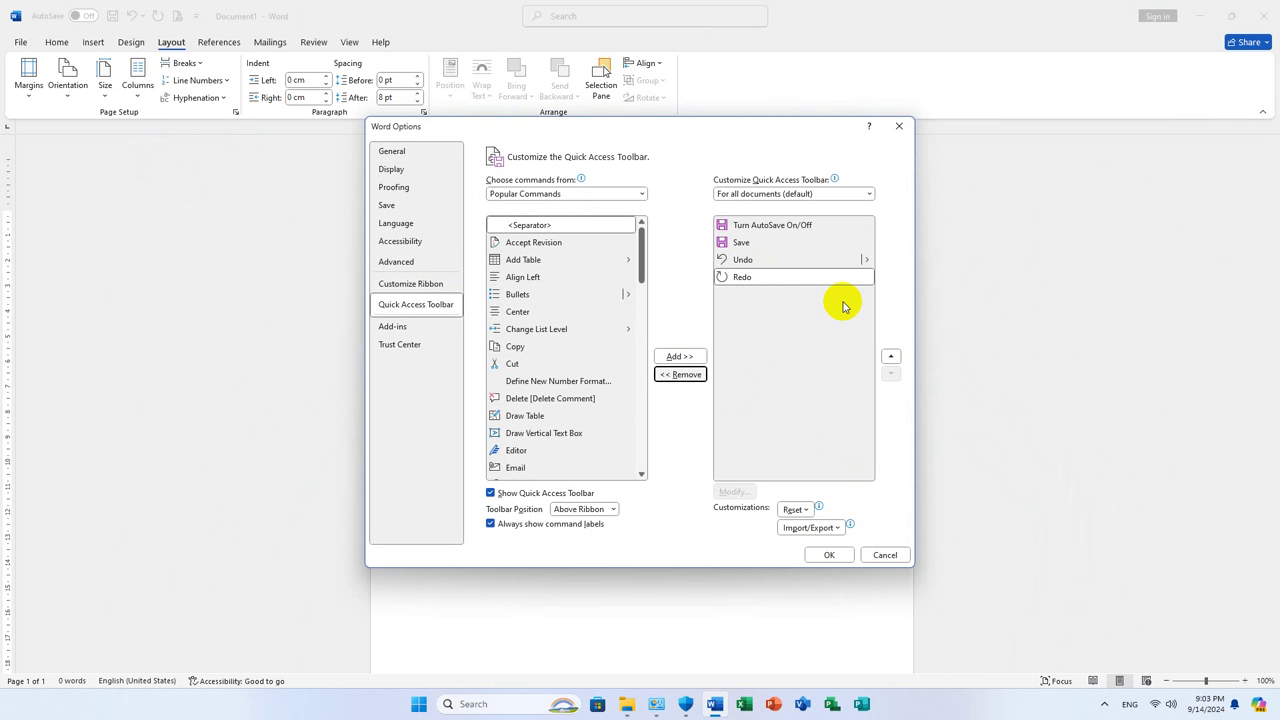
pyautogui.click(826, 556)
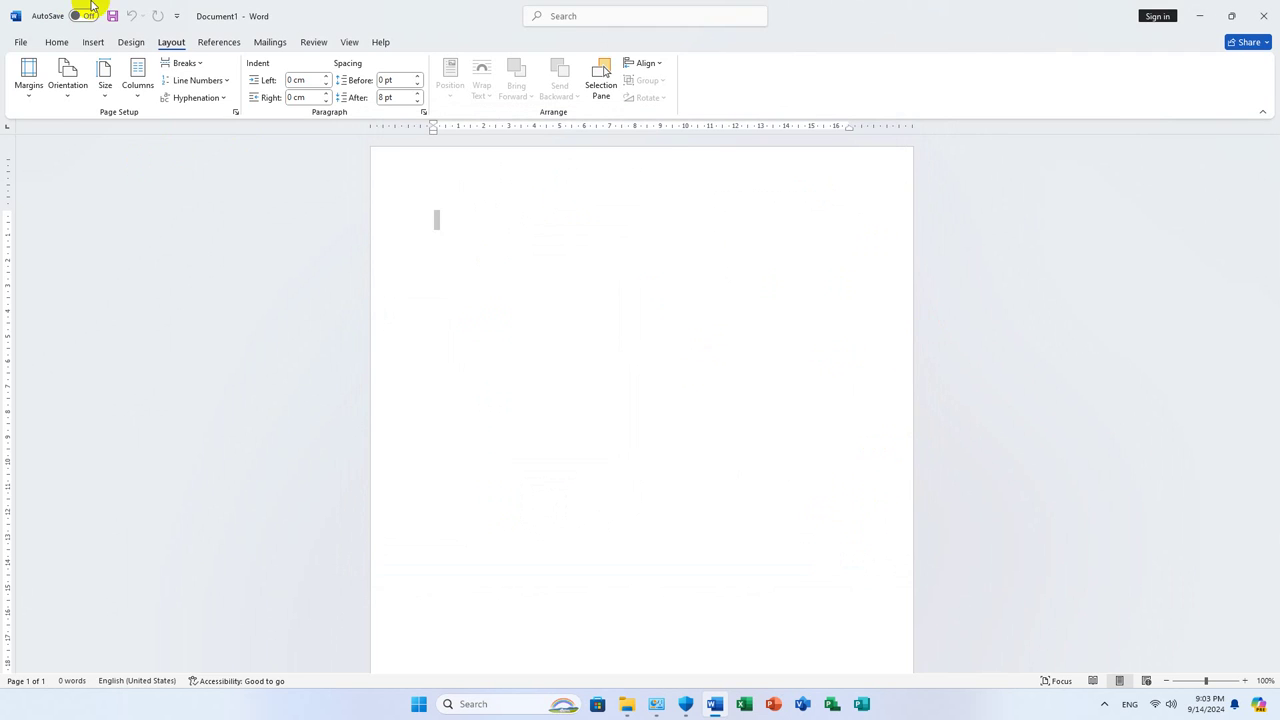
# Review the Trust Center page of Word Options and close the options without applying changes
pyautogui.click(19, 43)
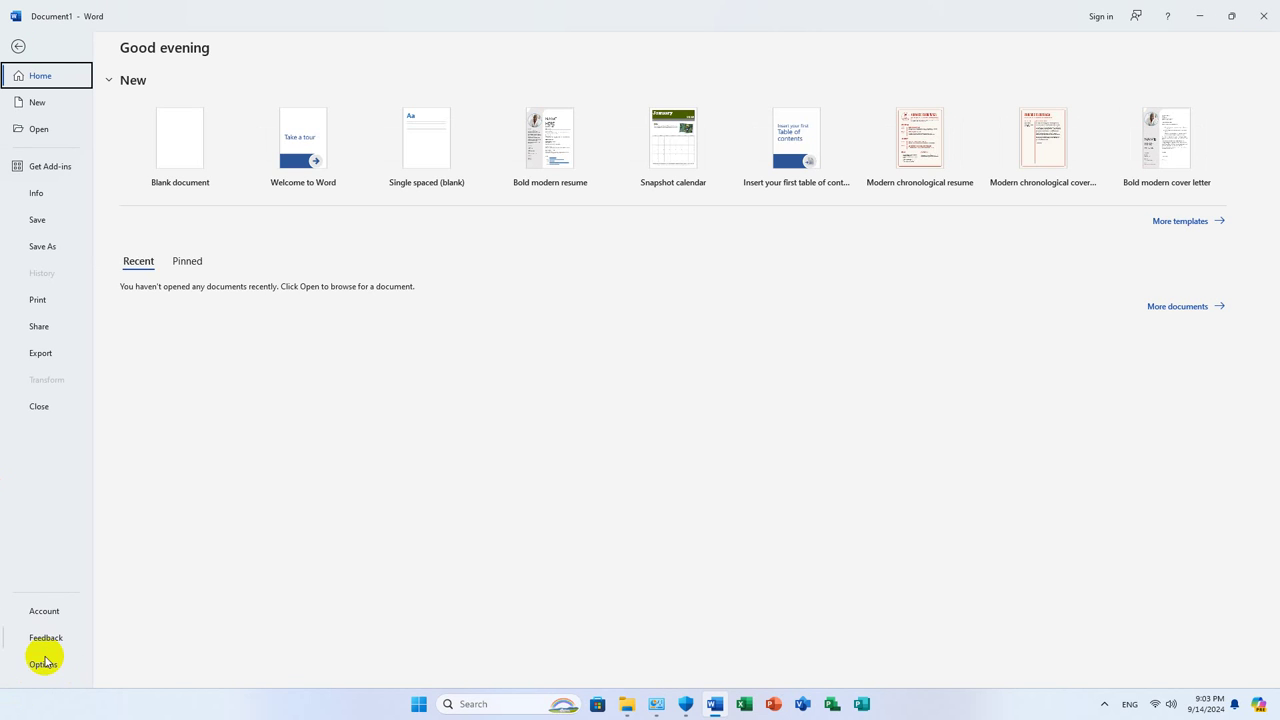
pyautogui.click(45, 670)
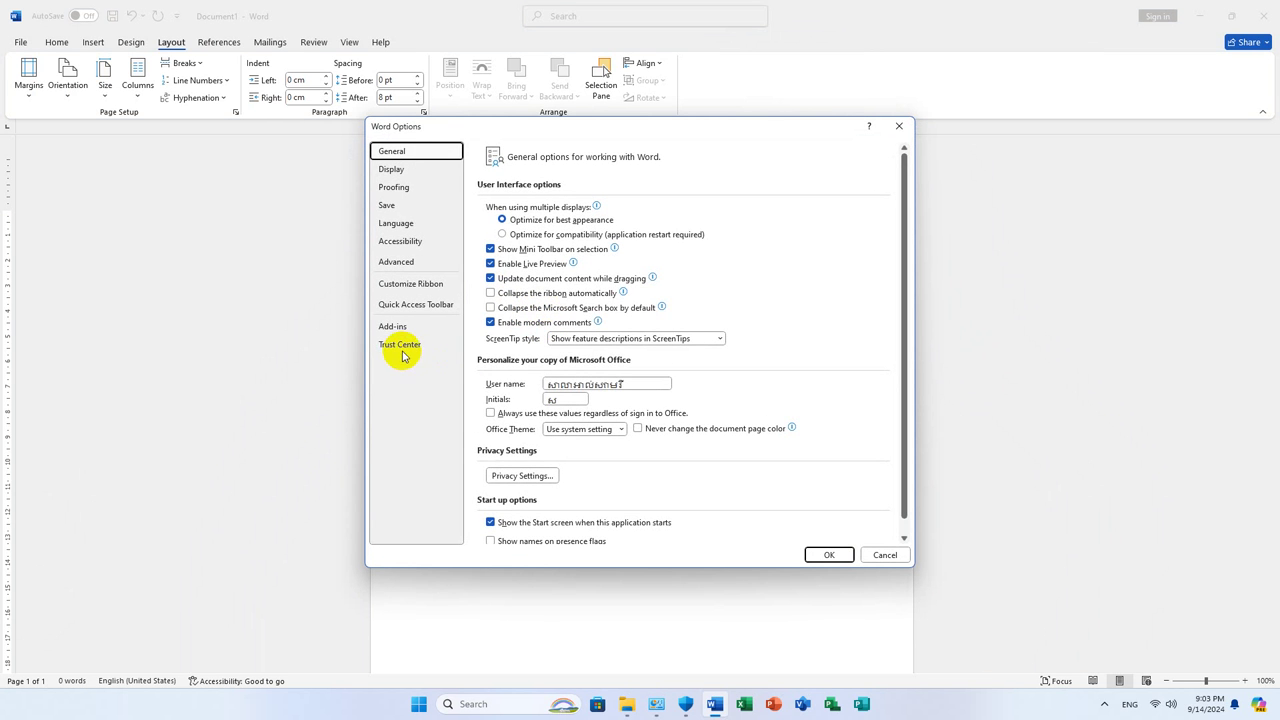
pyautogui.click(406, 346)
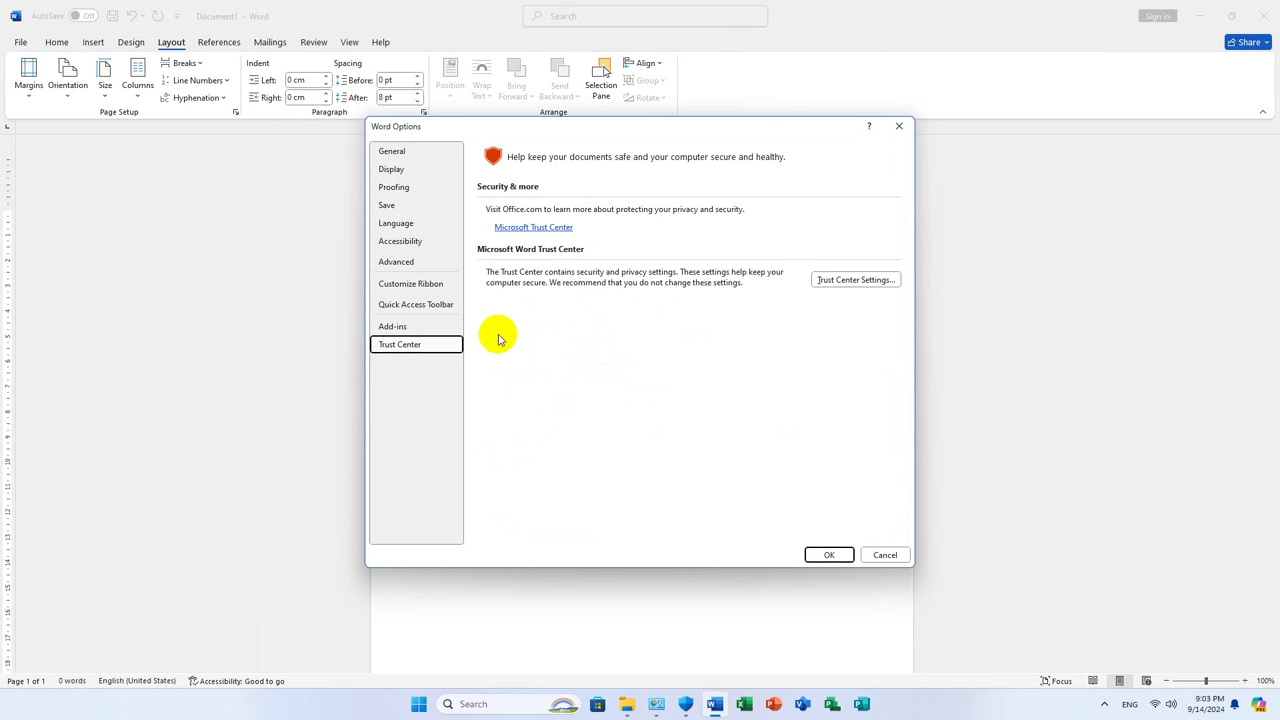
pyautogui.click(889, 555)
pyautogui.click(12, 45)
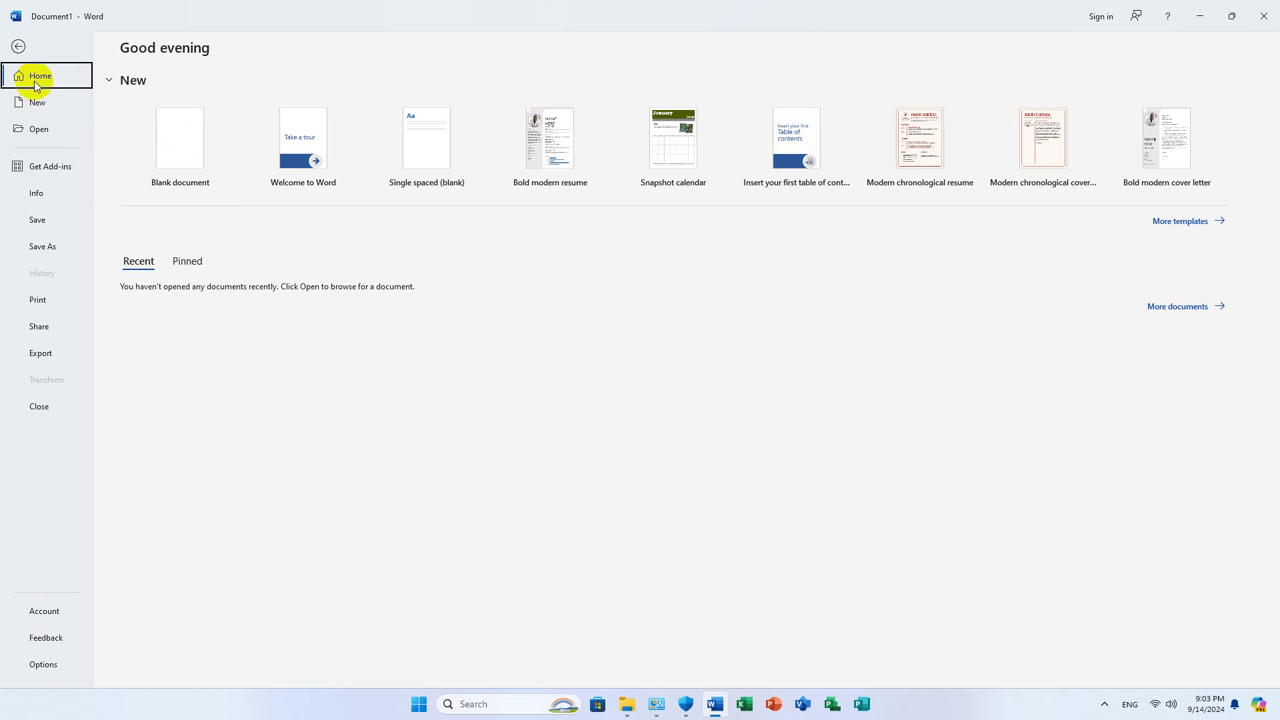
pyautogui.click(17, 45)
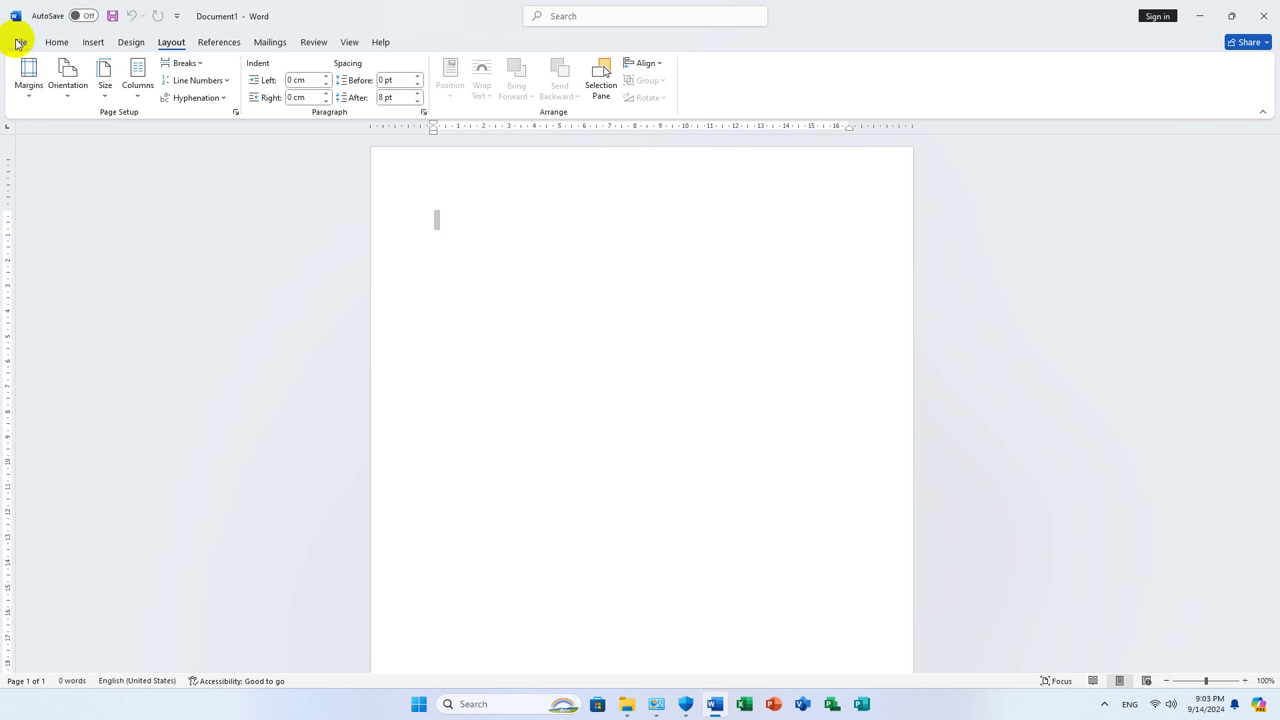
pyautogui.click(20, 45)
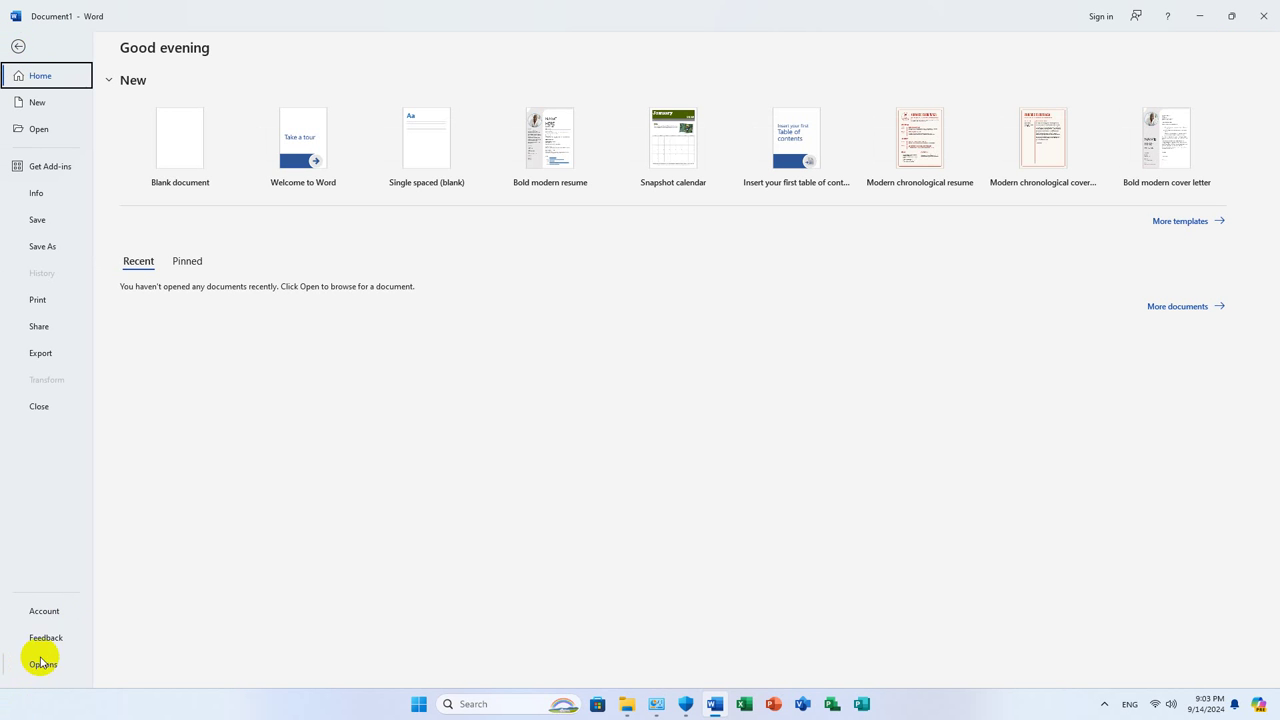
pyautogui.click(45, 612)
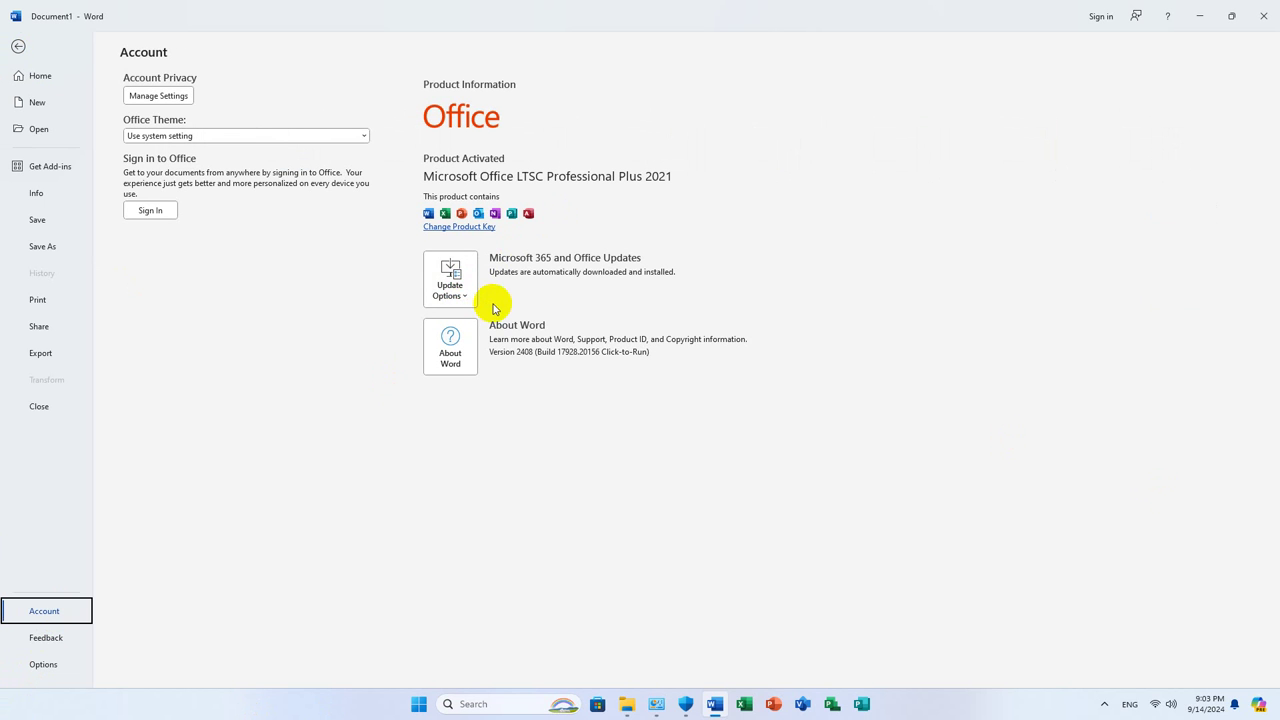
pyautogui.click(470, 298)
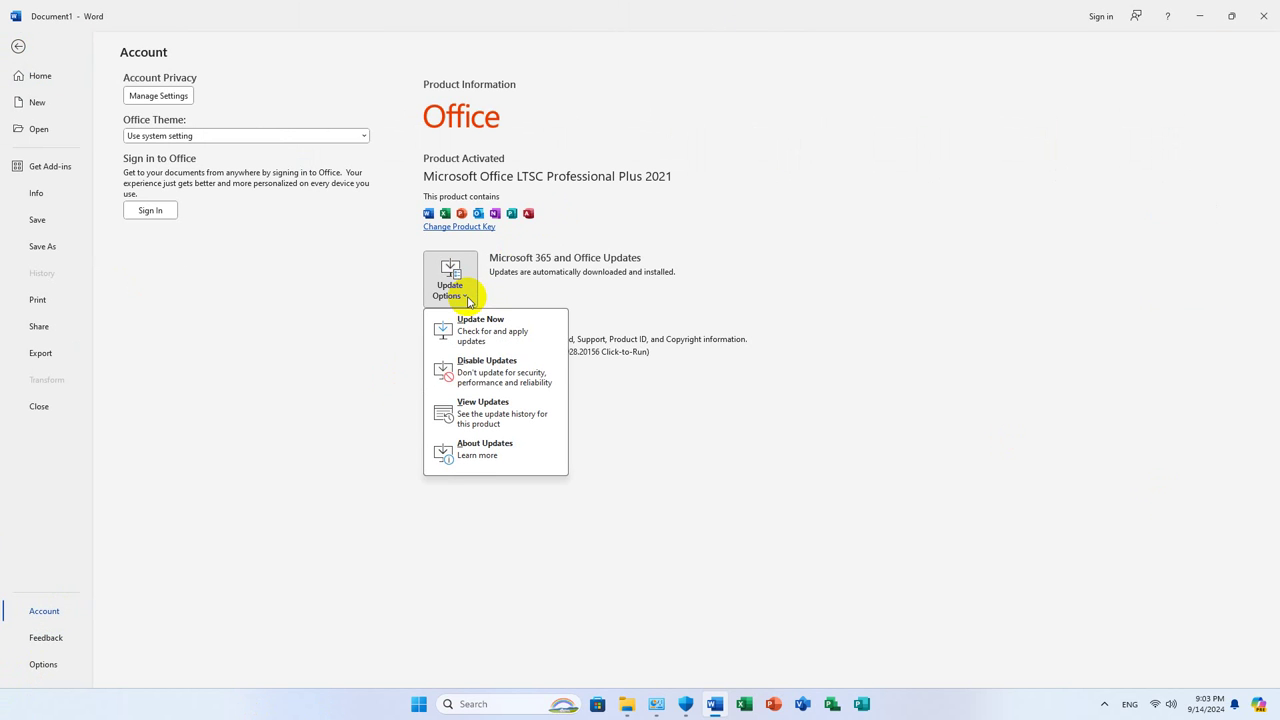
pyautogui.click(471, 379)
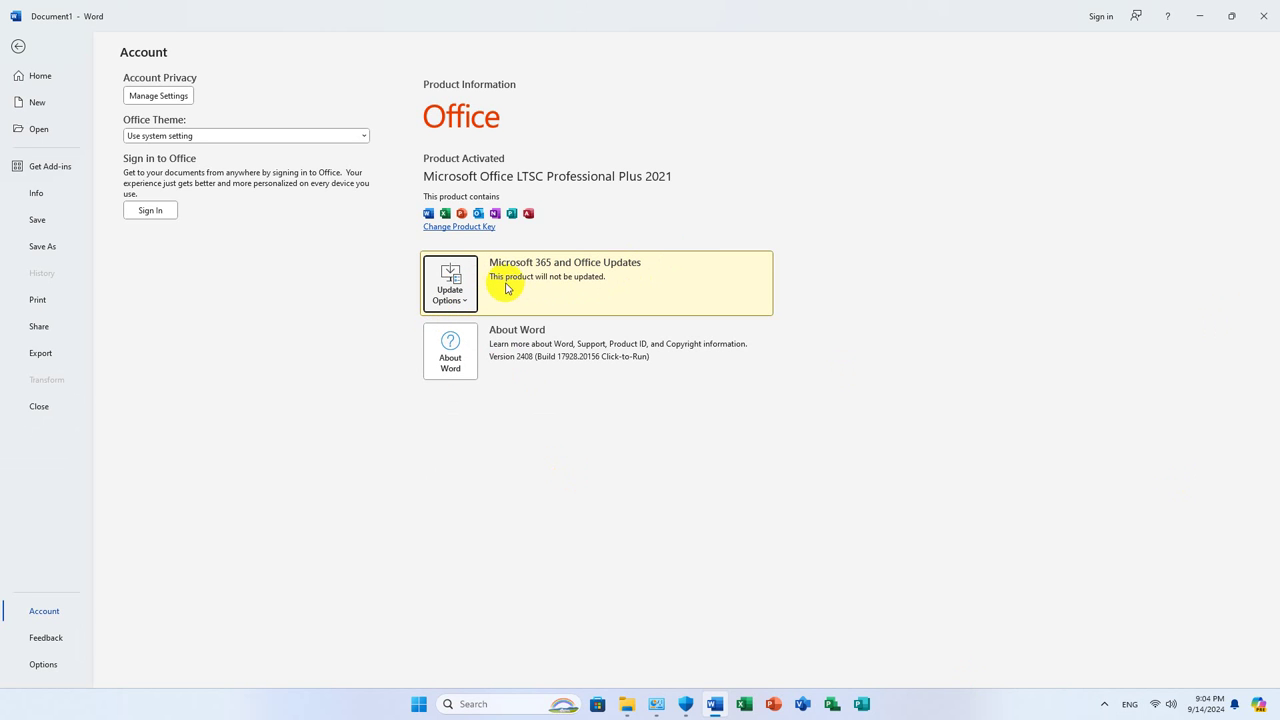
pyautogui.click(590, 287)
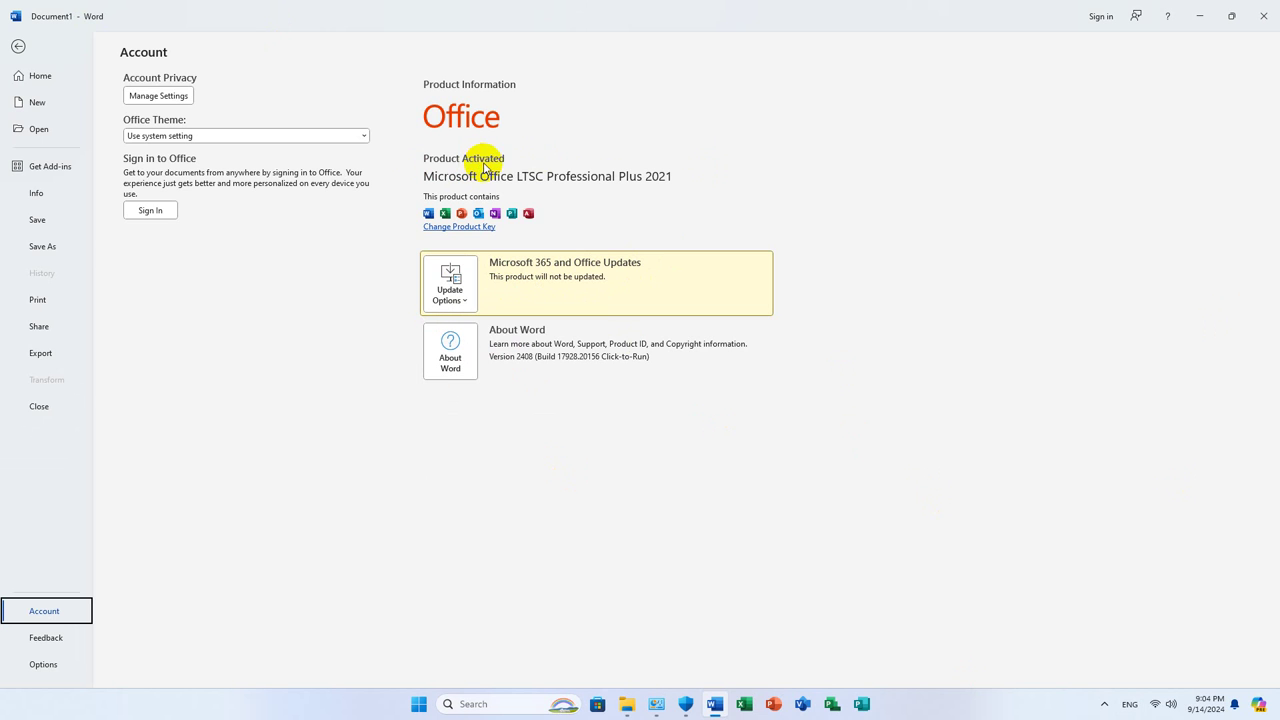
pyautogui.click(20, 47)
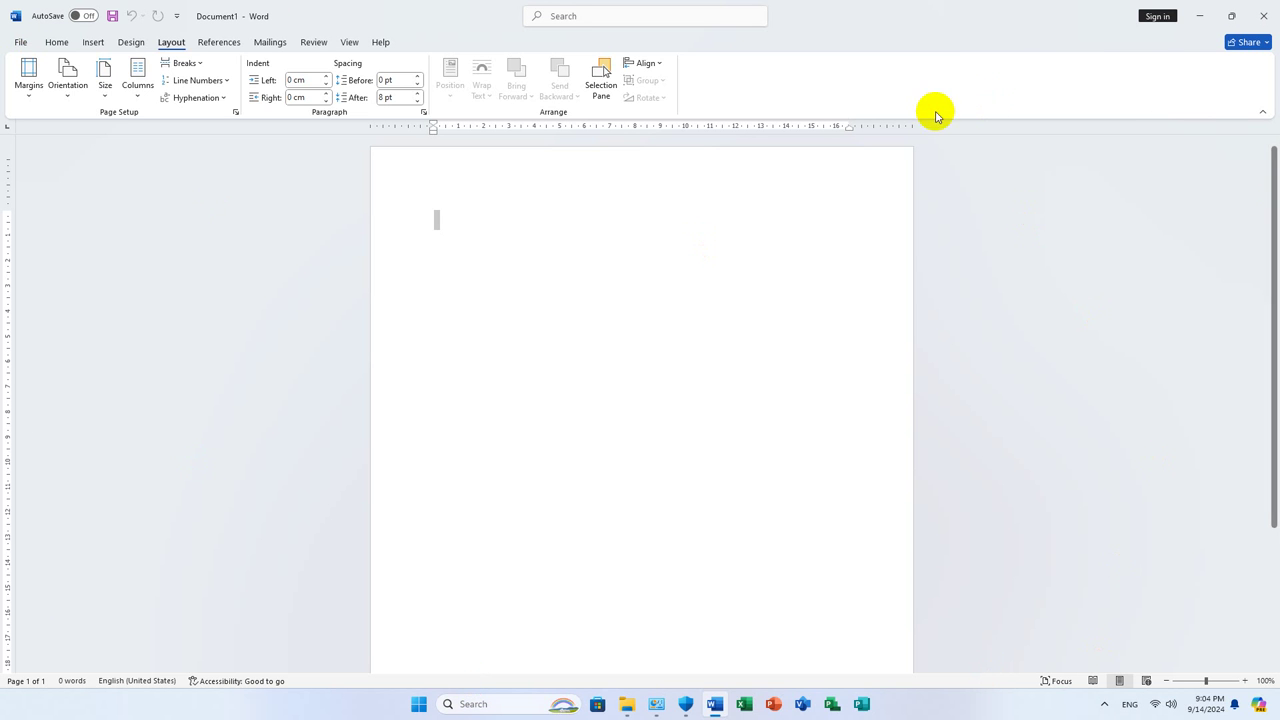
# Show the Home commands again and close Word
pyautogui.scroll(1, 931, 112)
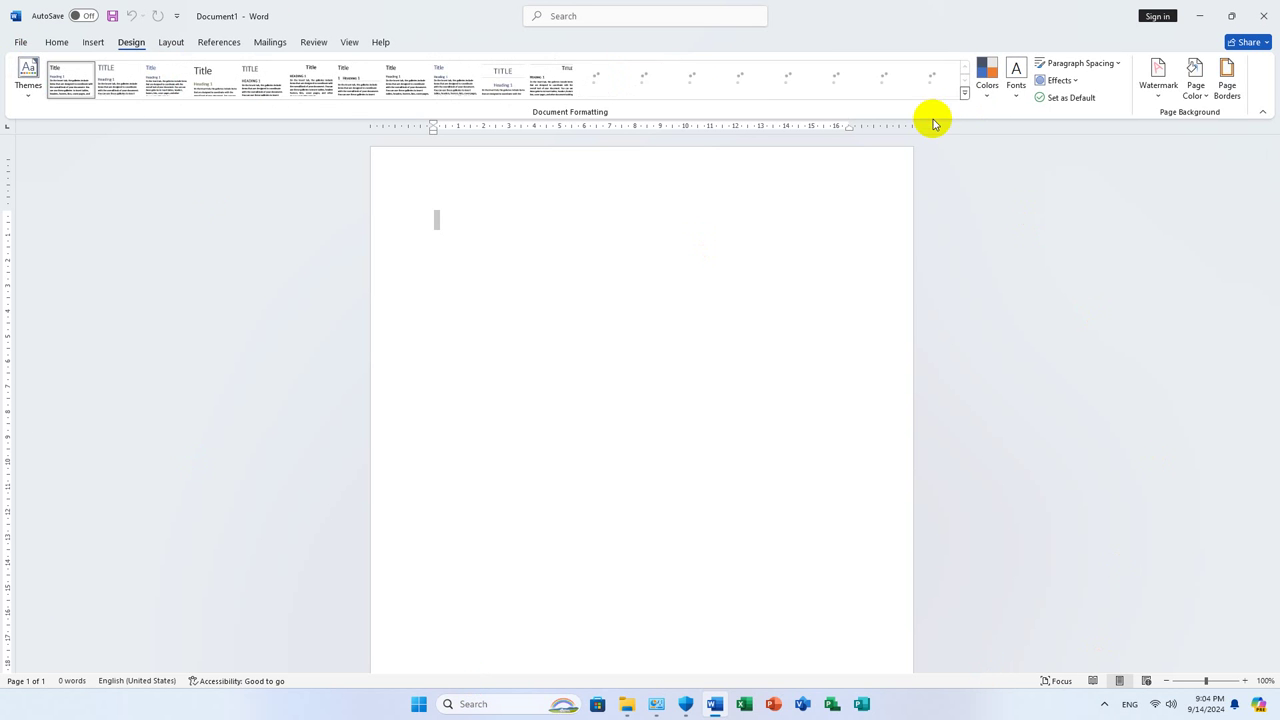
pyautogui.click(56, 42)
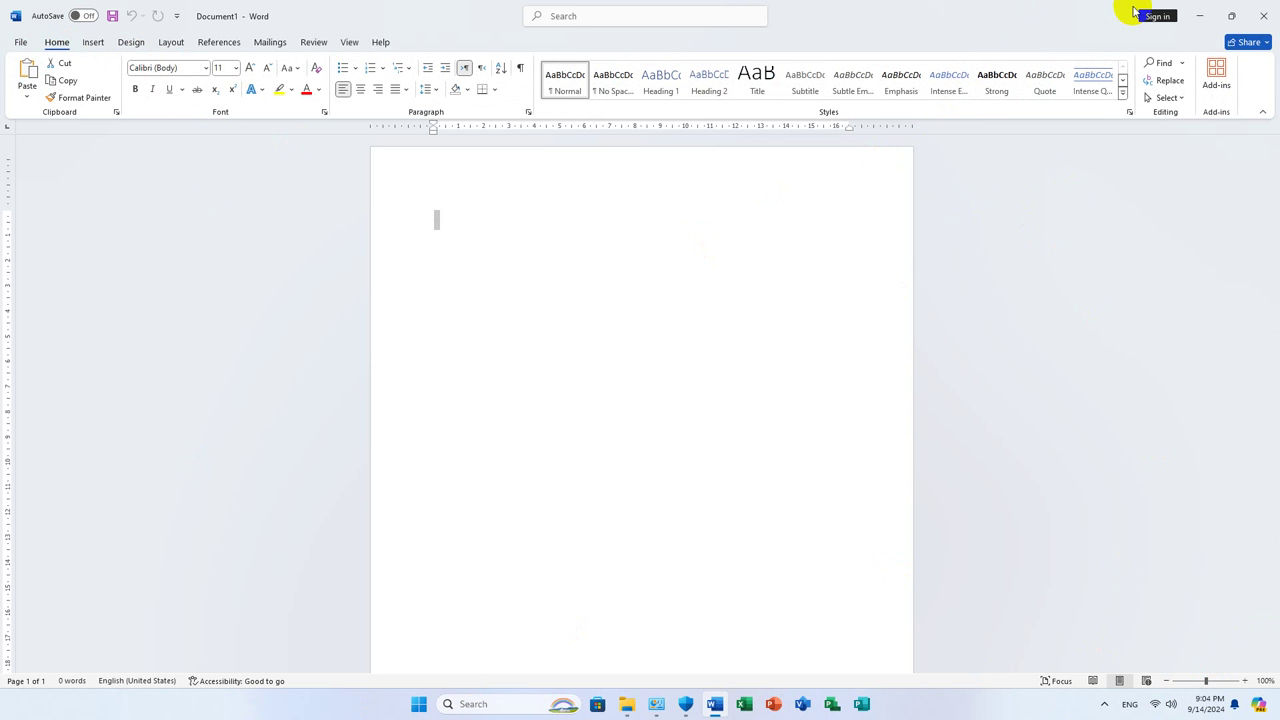
pyautogui.click(1265, 16)
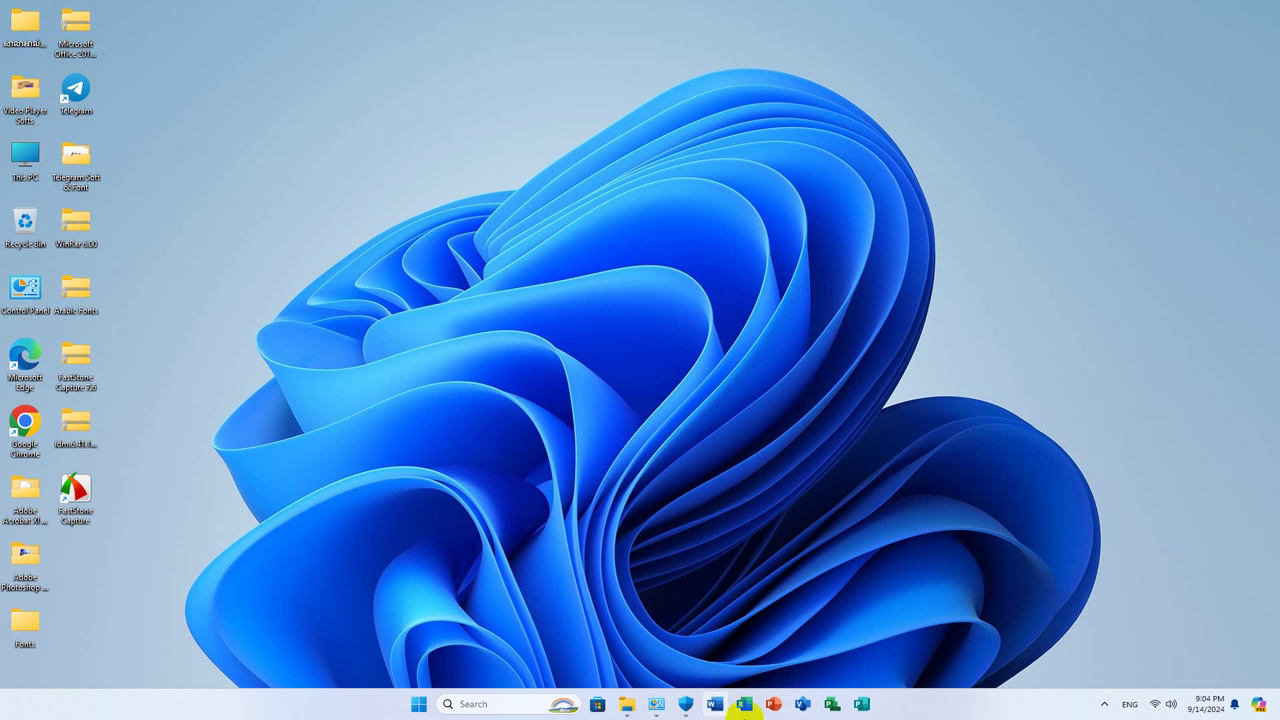
# Open Excel with a blank workbook and accept the Use system setting theme, closing the extra start window
pyautogui.click(745, 705)
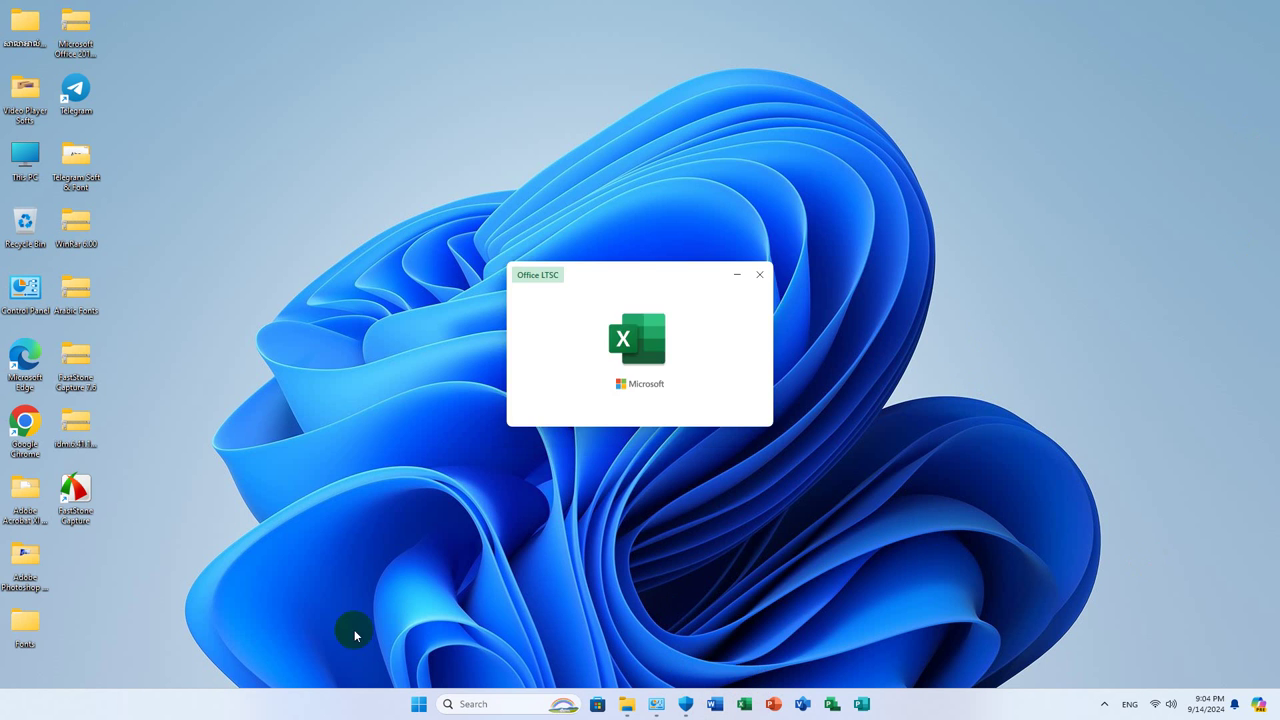
pyautogui.click(176, 160)
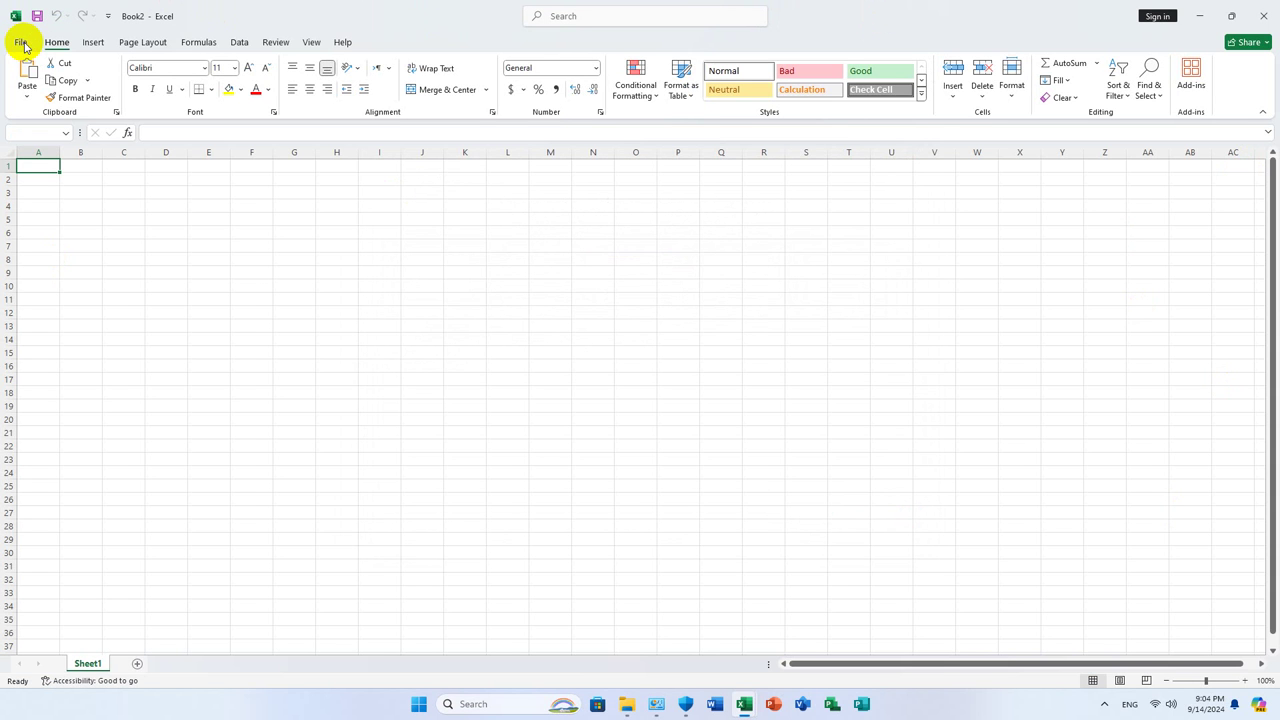
pyautogui.click(371, 258)
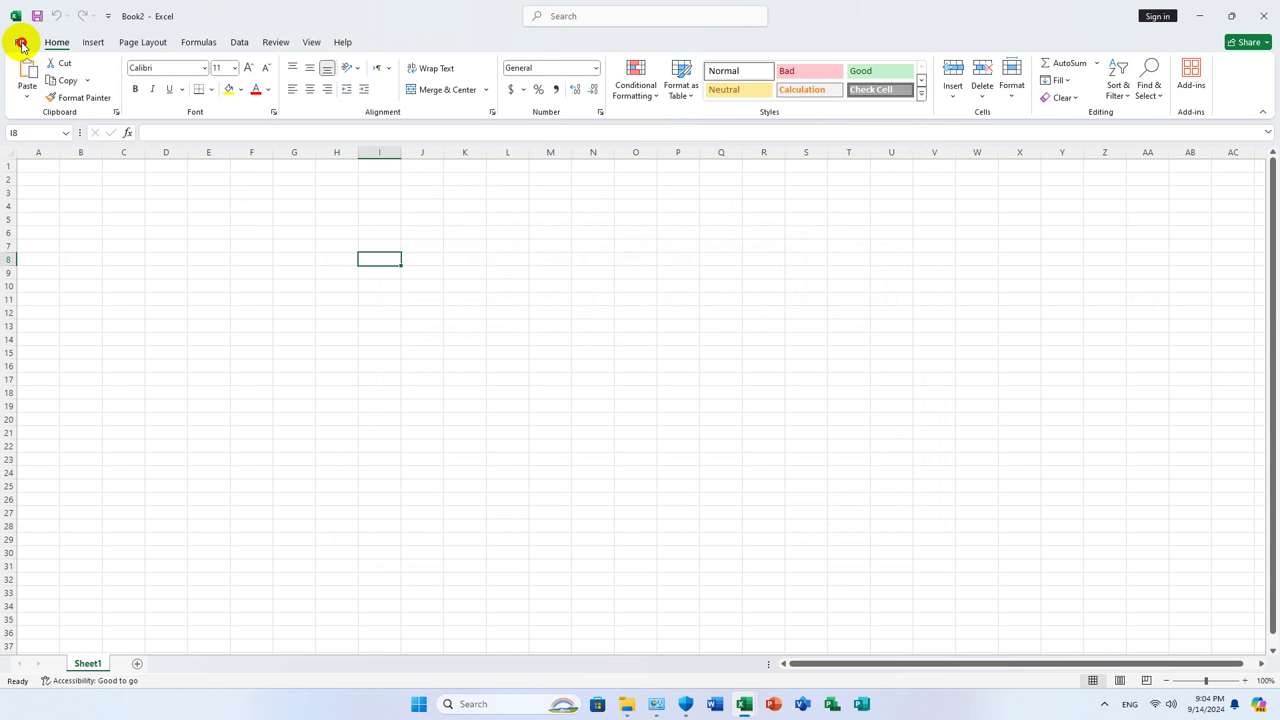
pyautogui.click(1198, 13)
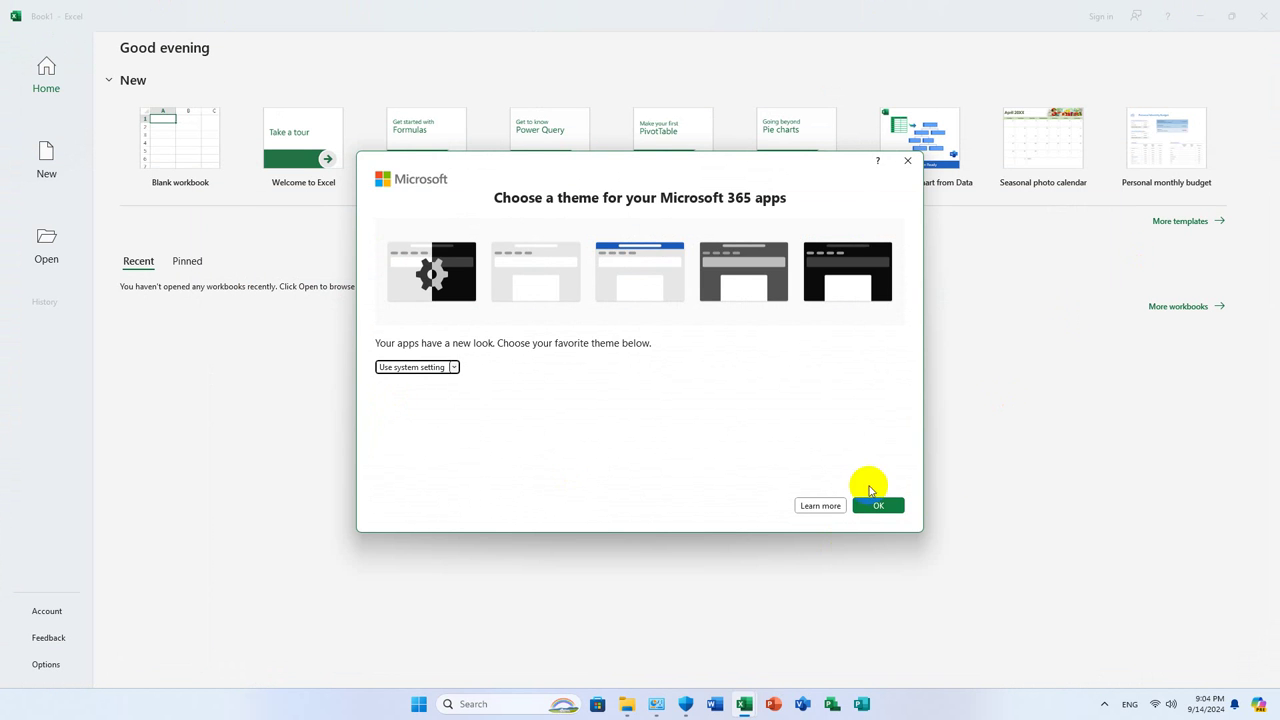
pyautogui.click(878, 505)
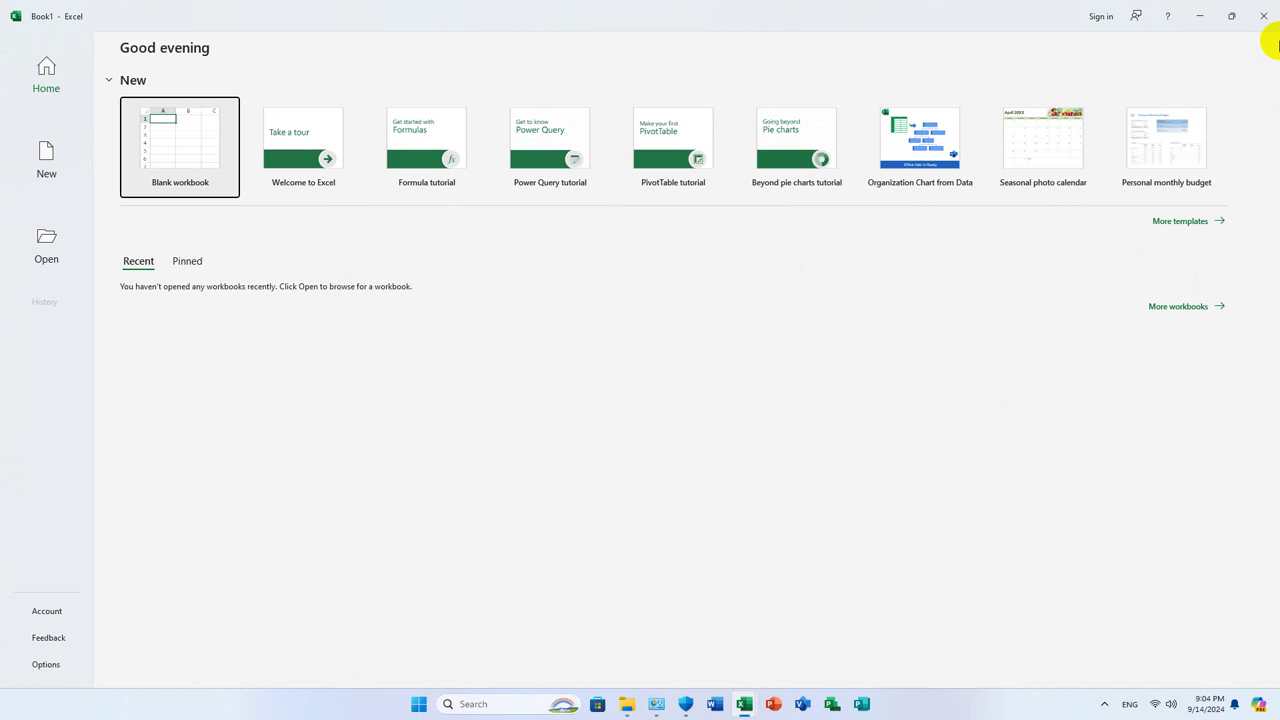
pyautogui.click(1275, 6)
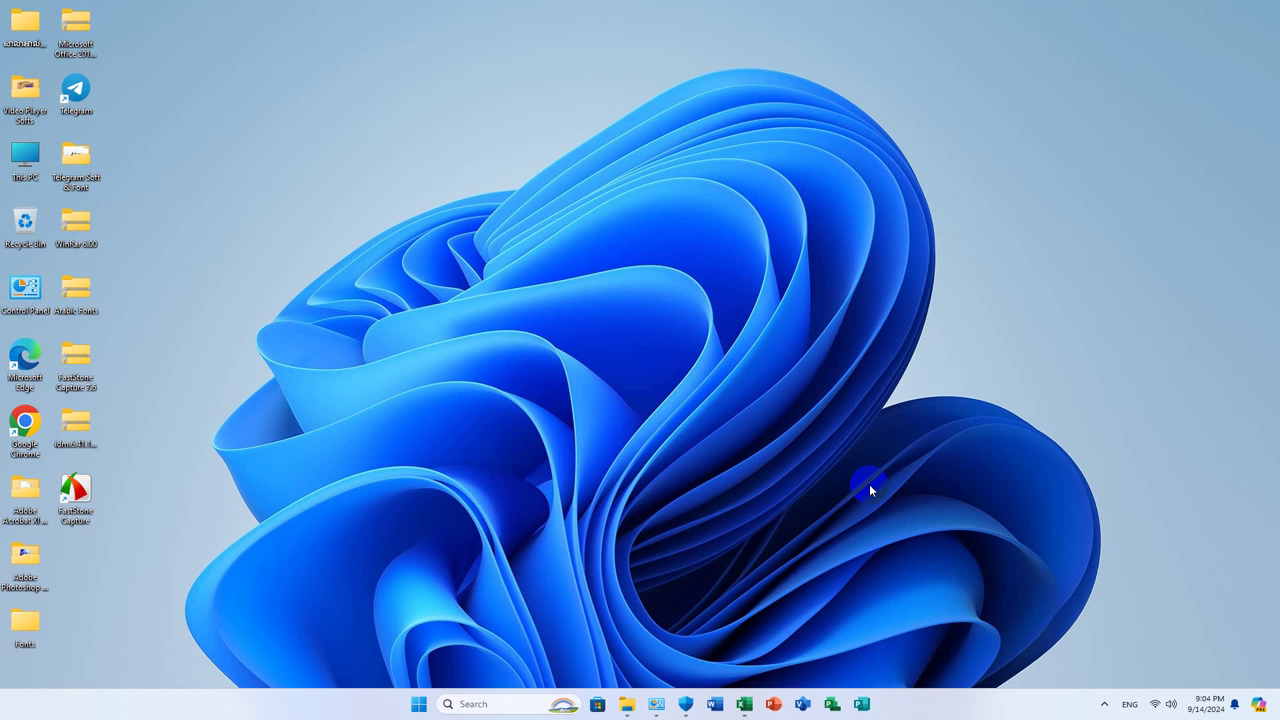
# Set Excel to save AutoRecover information every 1 minute, keep Excel Workbook as the save format, and apply the options
pyautogui.click(743, 703)
pyautogui.click(20, 41)
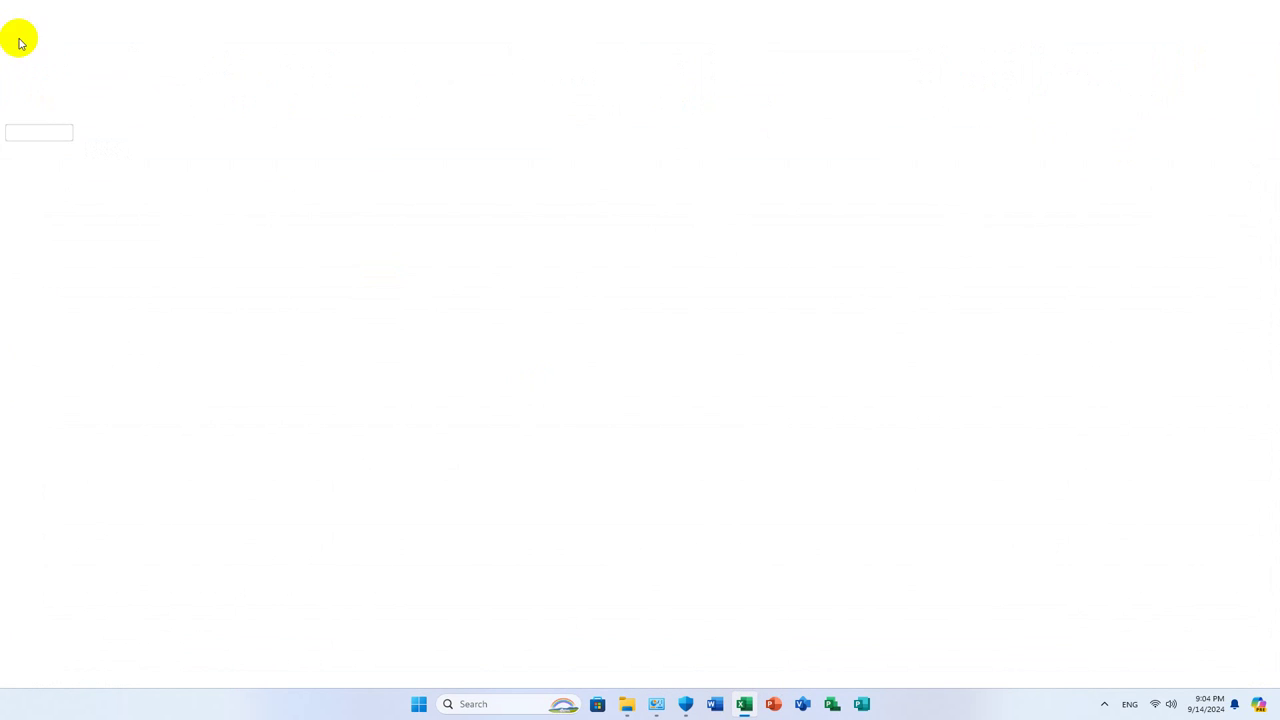
pyautogui.click(42, 664)
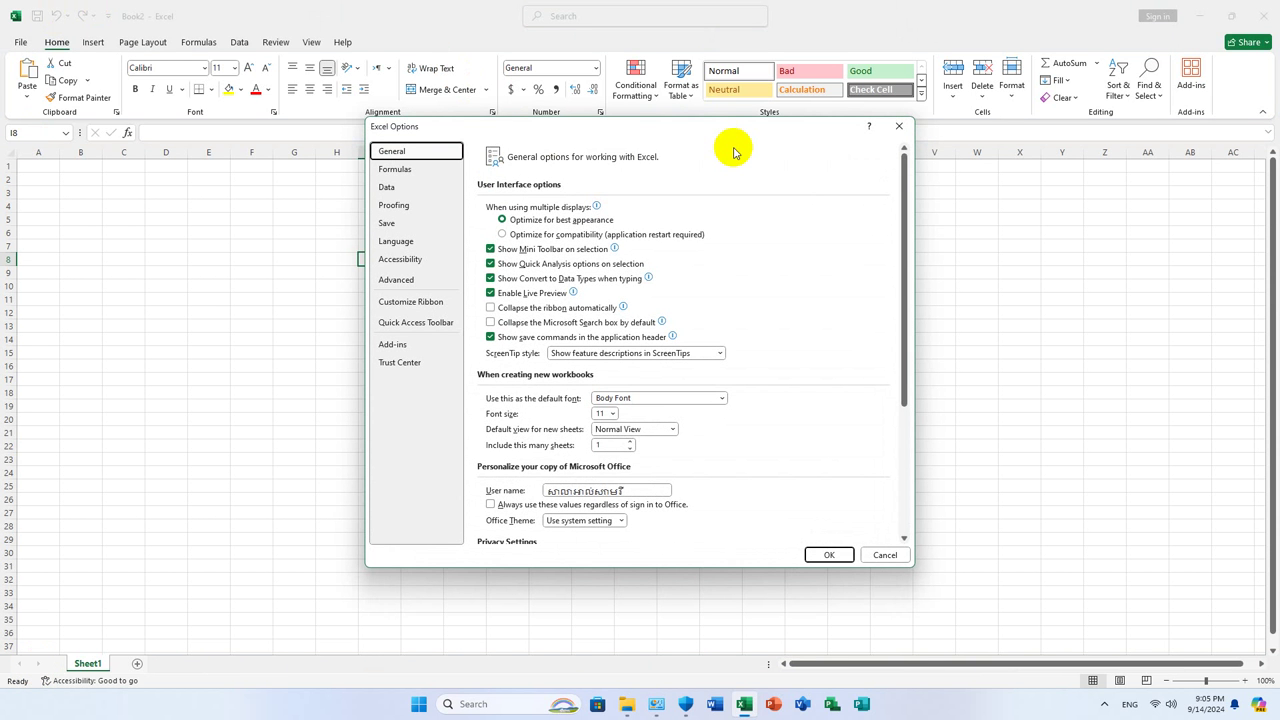
pyautogui.click(387, 223)
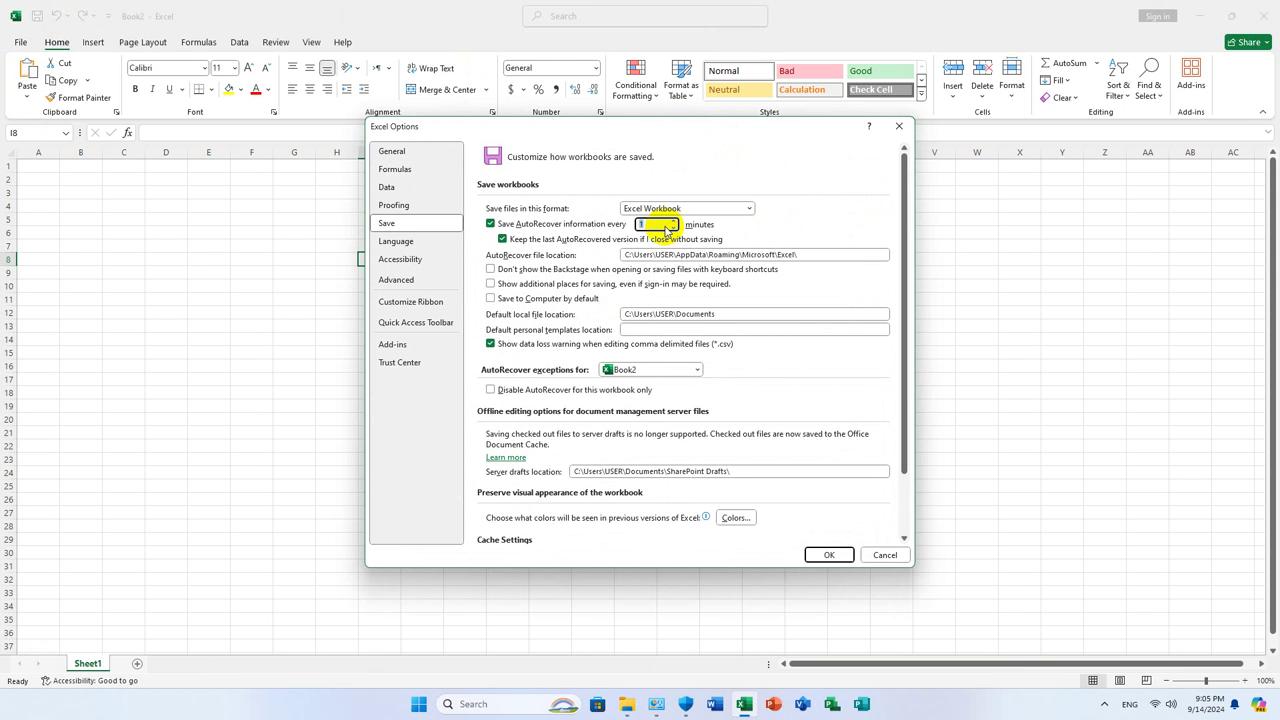
pyautogui.click(668, 209)
pyautogui.click(803, 210)
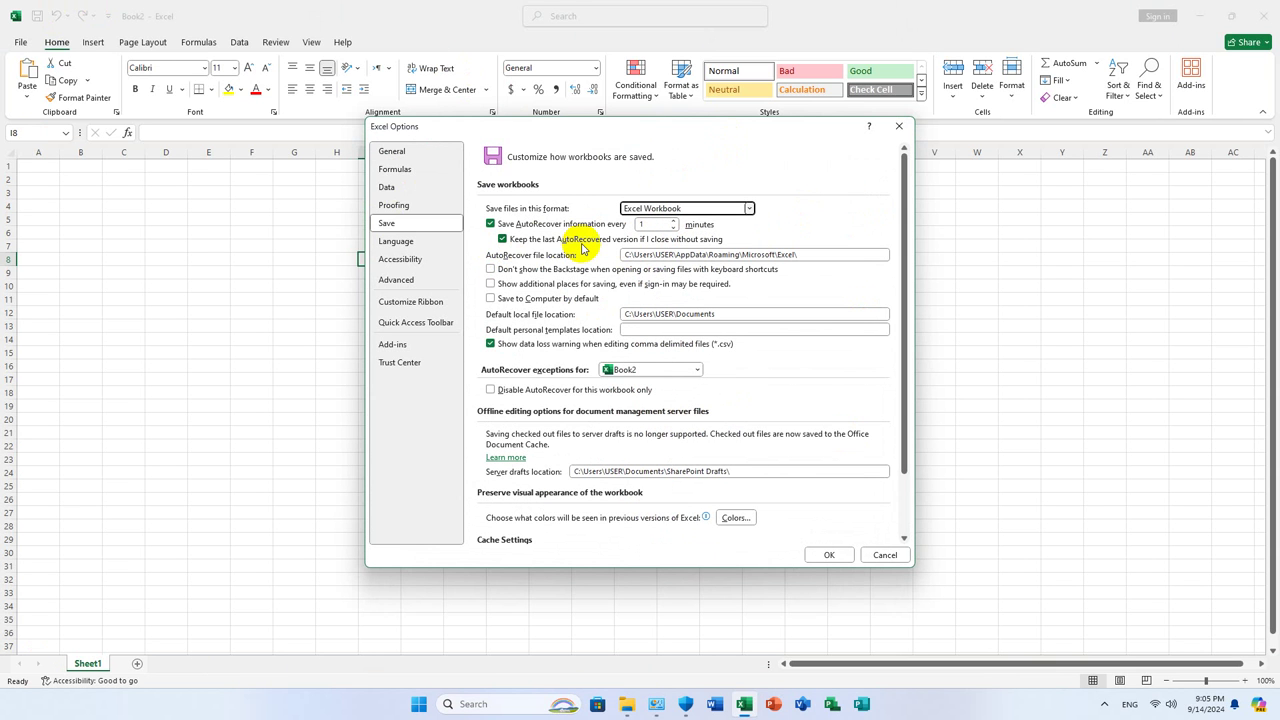
pyautogui.click(829, 554)
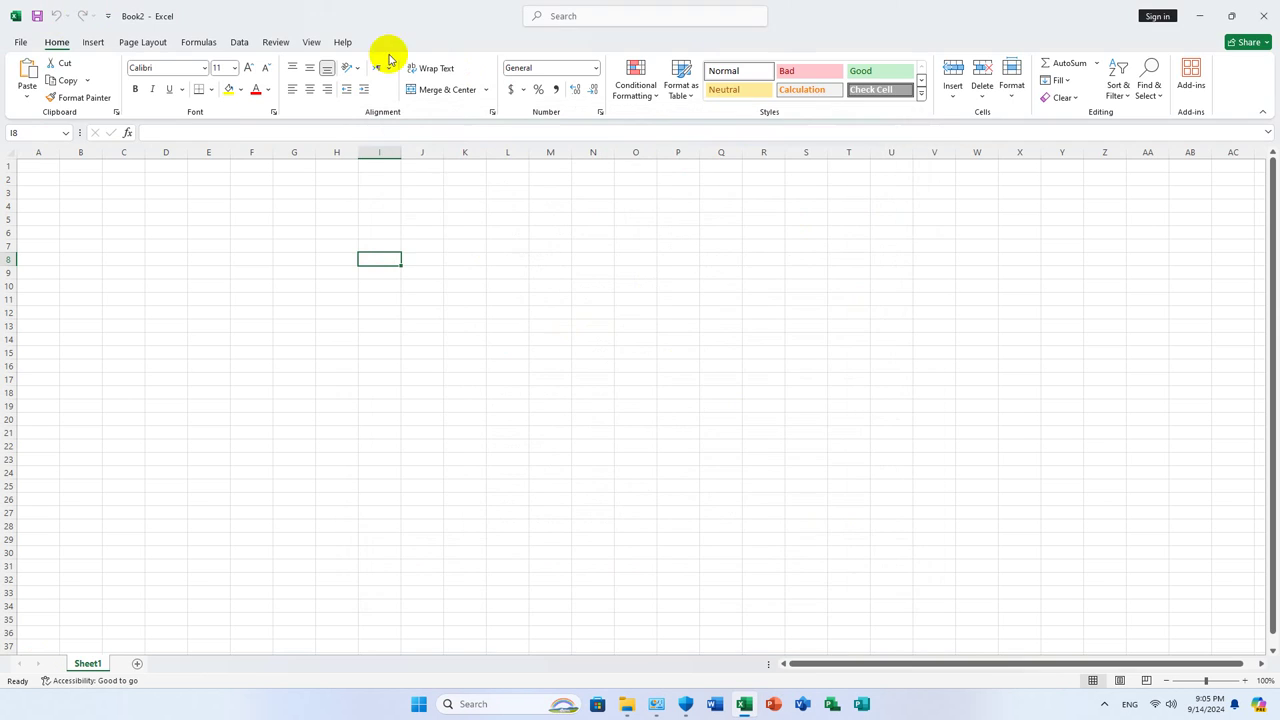
# Review Excel's Save, Advanced and General options, recheck the AutoRecover settings, and close the options
pyautogui.click(18, 40)
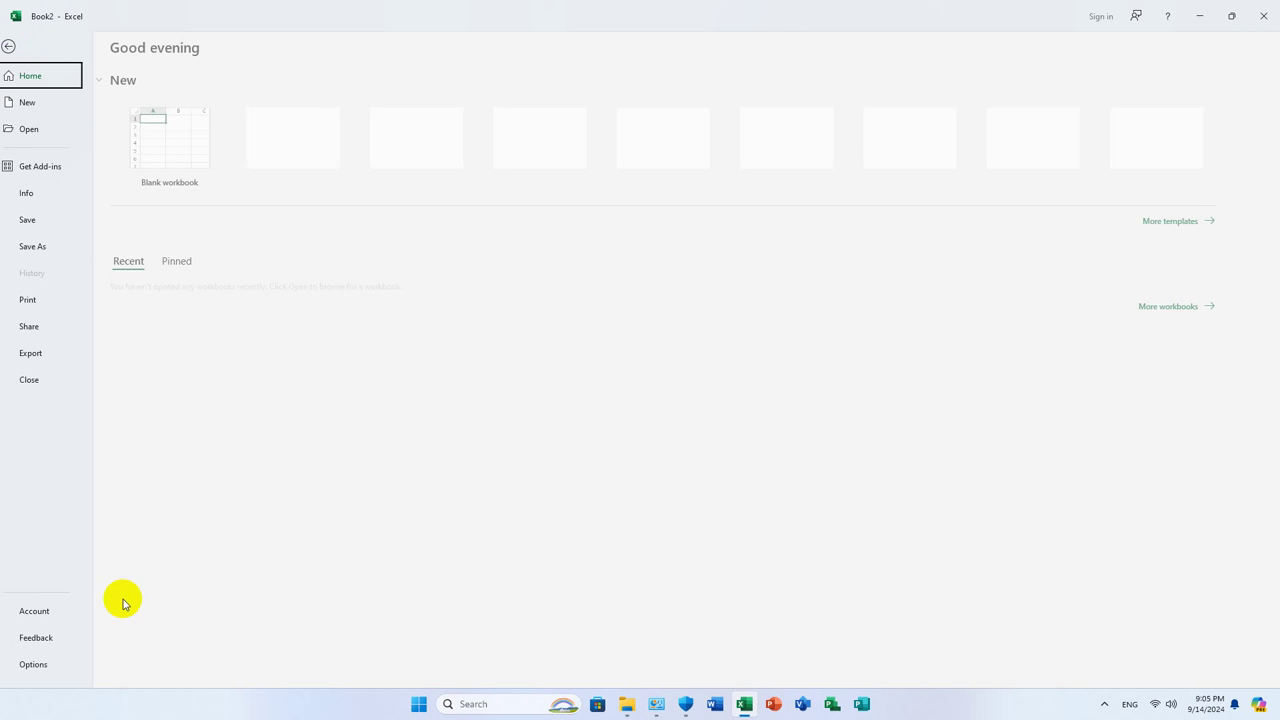
pyautogui.click(30, 665)
pyautogui.click(386, 223)
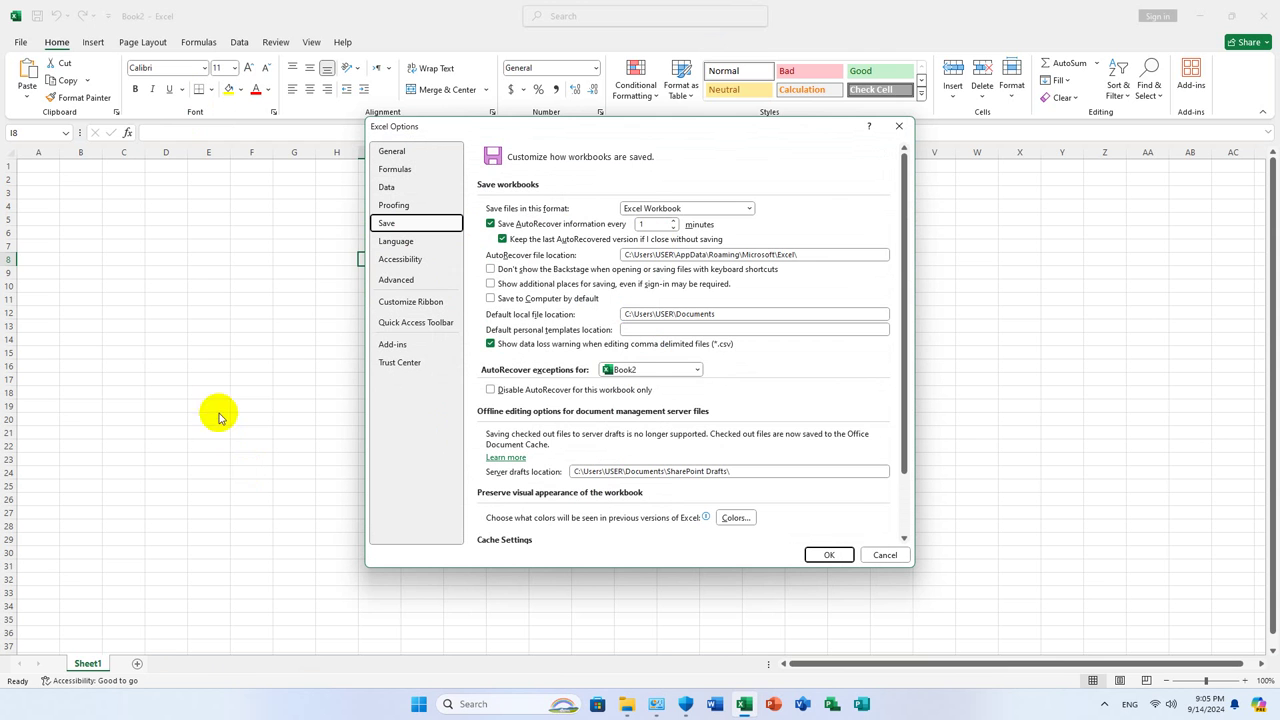
pyautogui.click(396, 280)
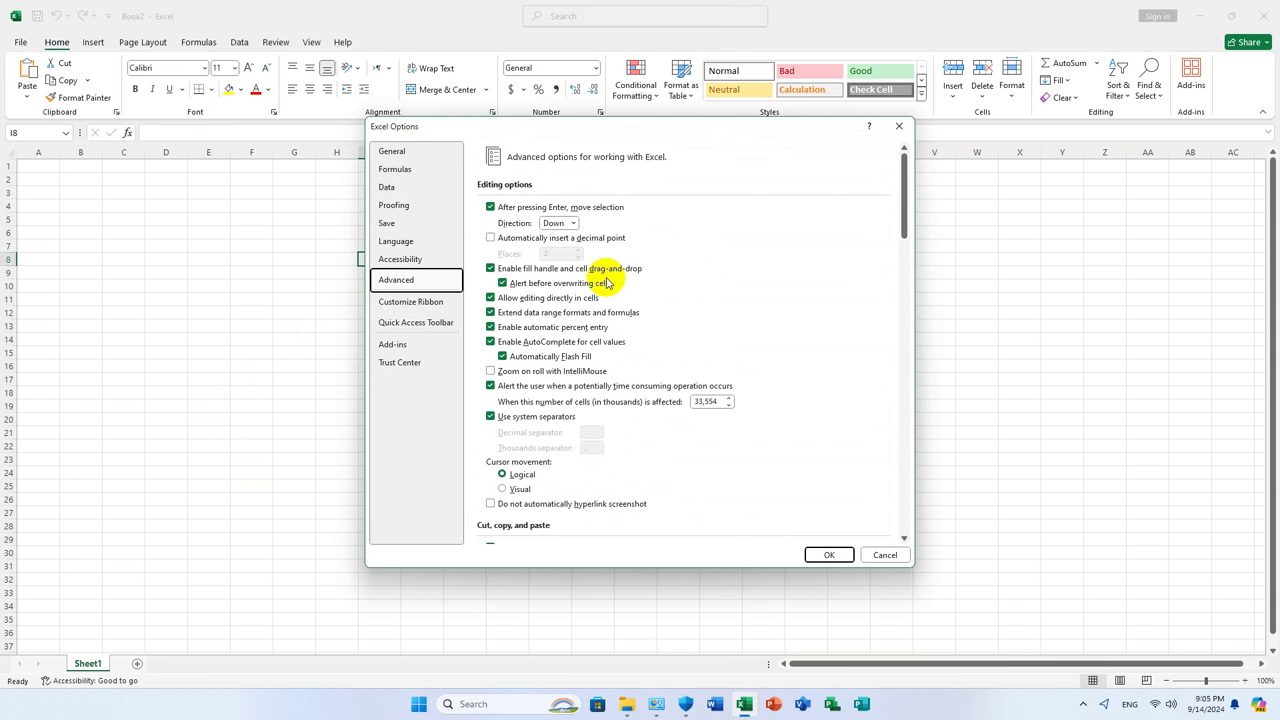
pyautogui.scroll(-5, 640, 290)
pyautogui.scroll(-15, 670, 303)
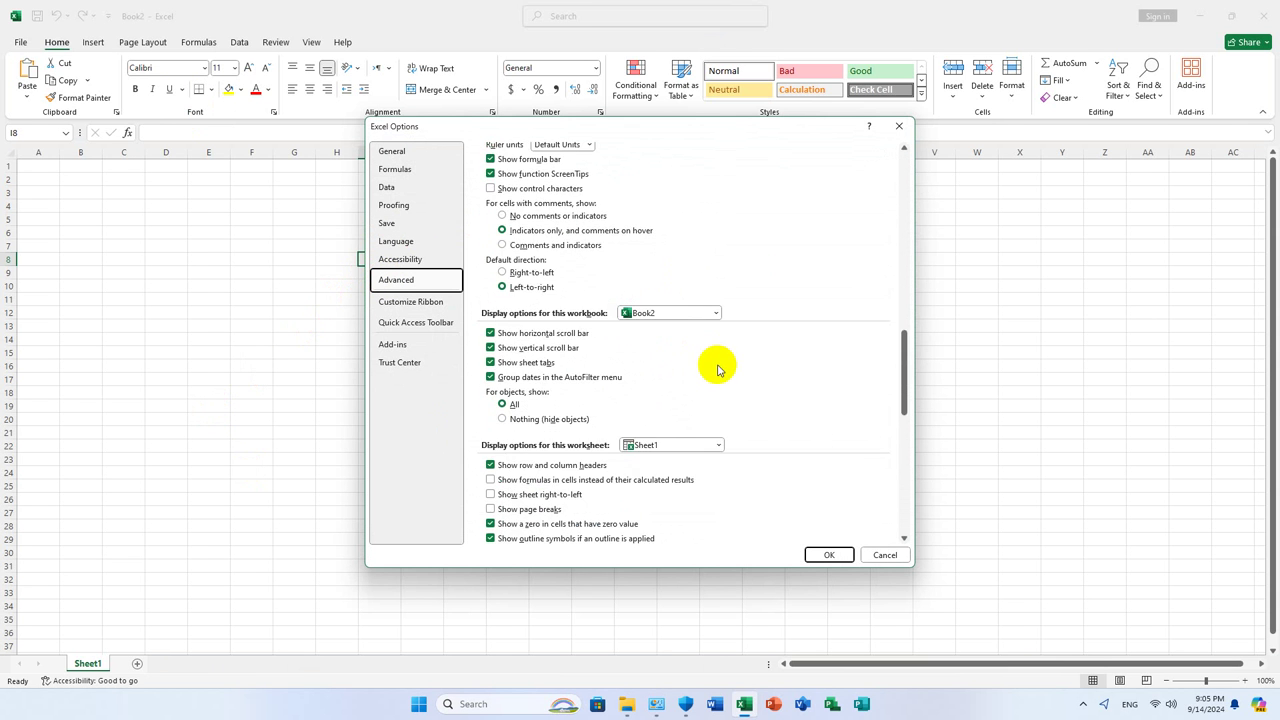
pyautogui.click(394, 151)
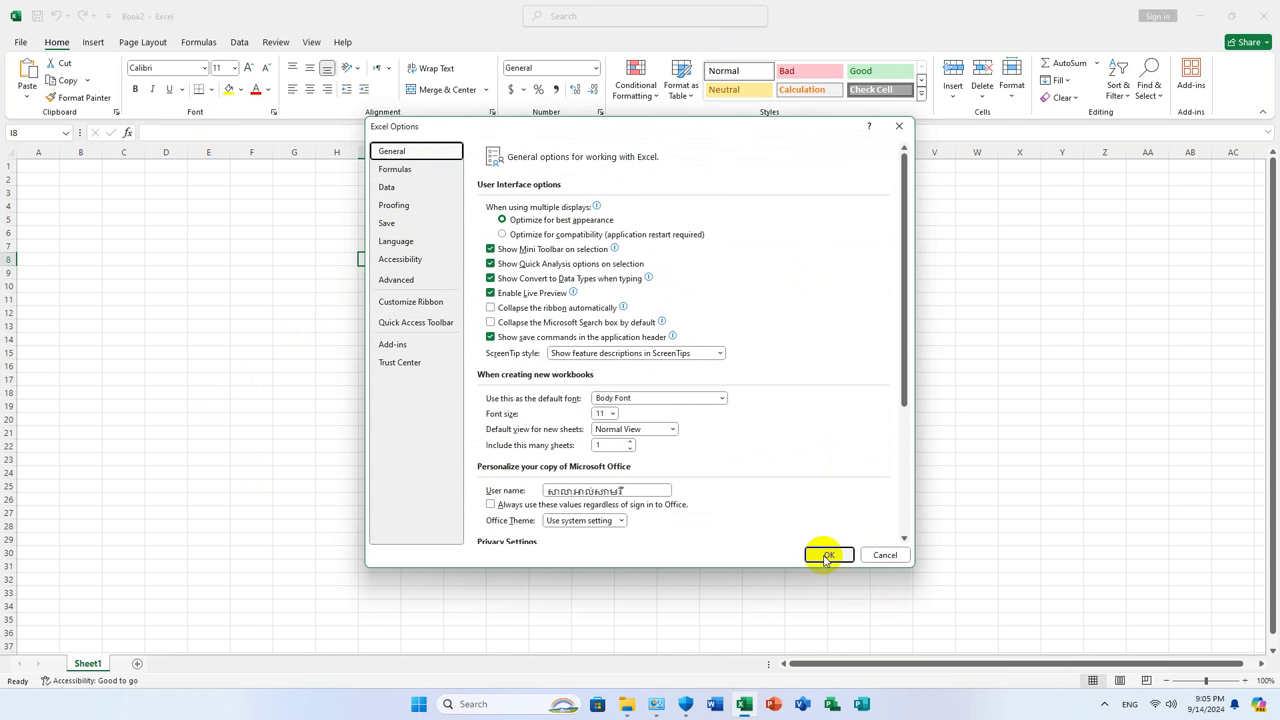
pyautogui.click(388, 223)
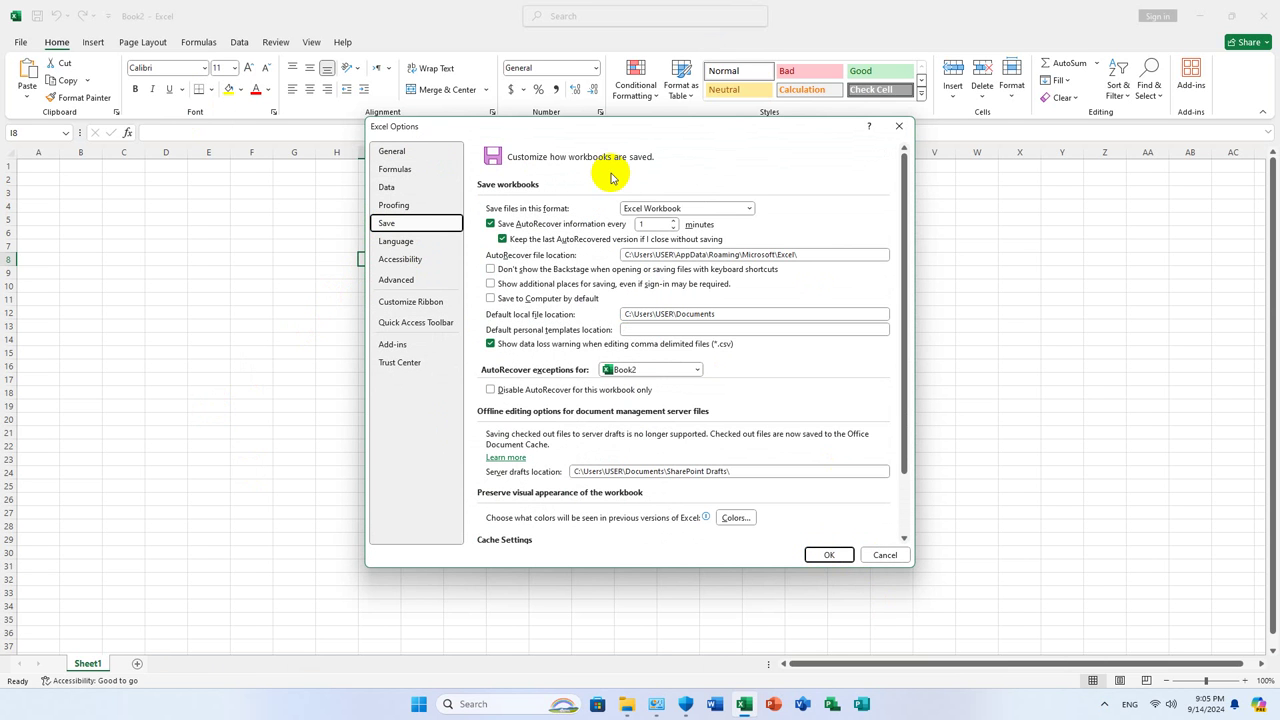
pyautogui.click(826, 553)
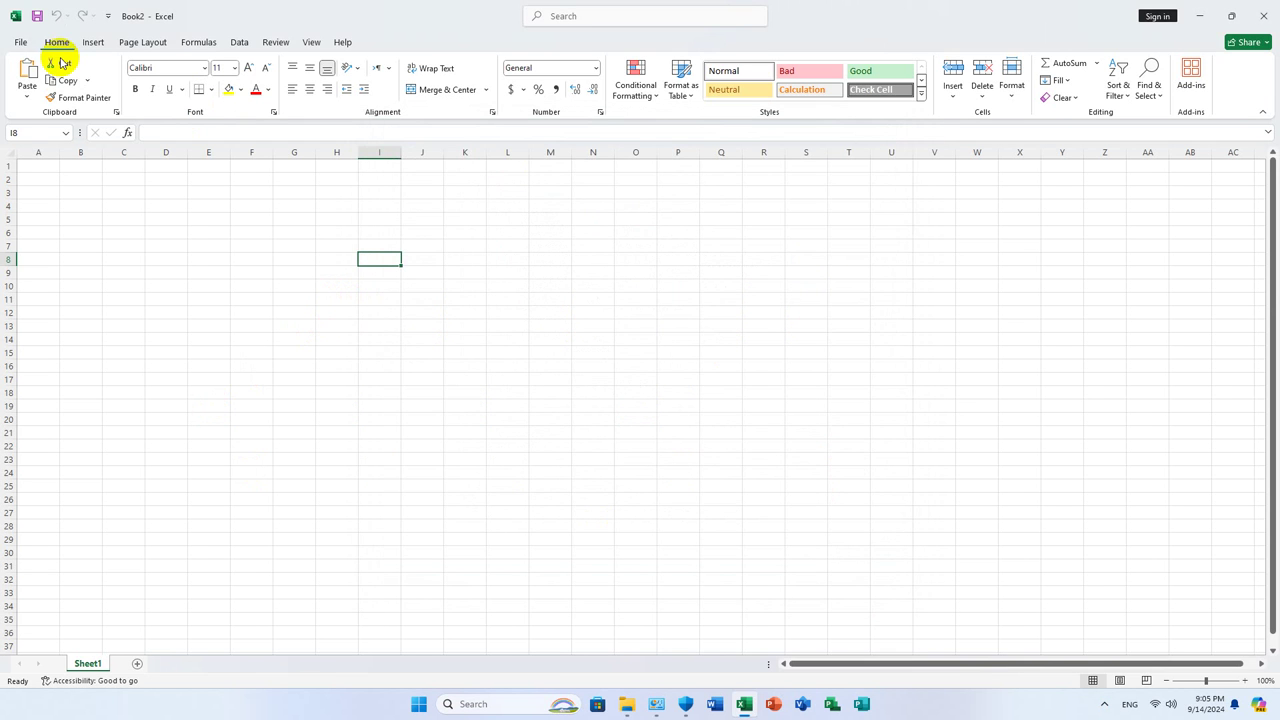
pyautogui.click(20, 45)
pyautogui.click(32, 613)
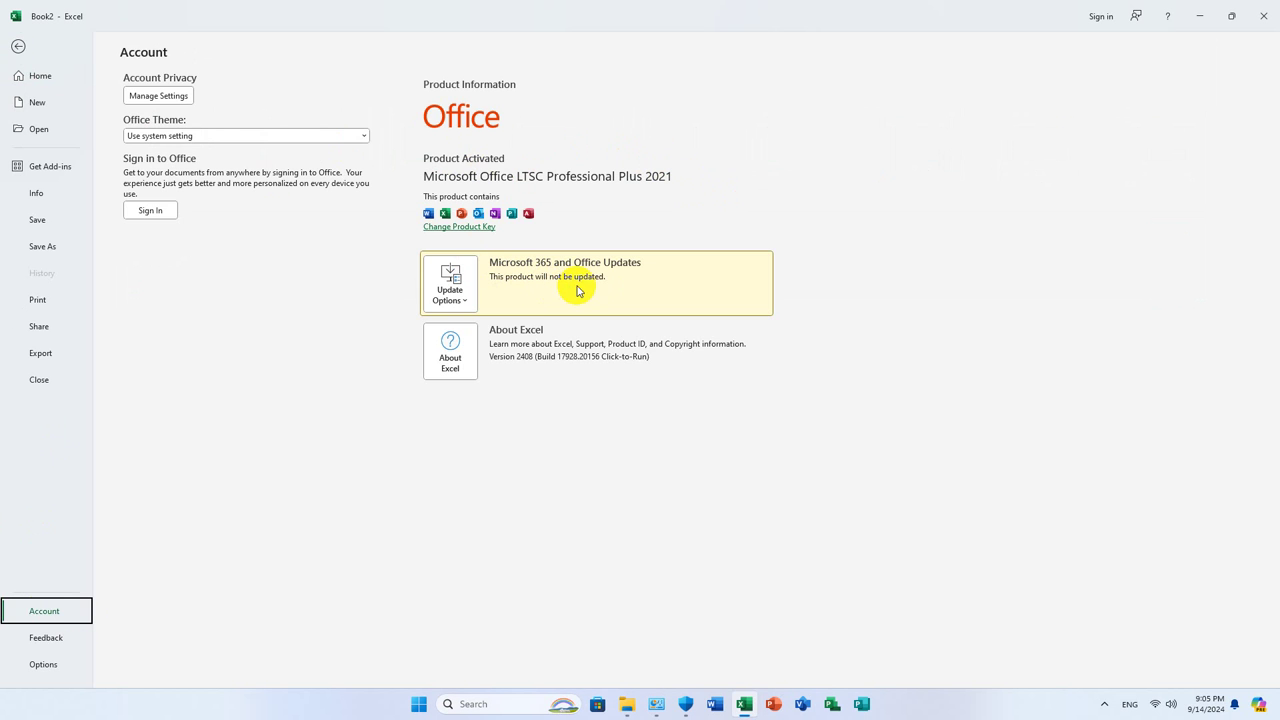
pyautogui.click(18, 47)
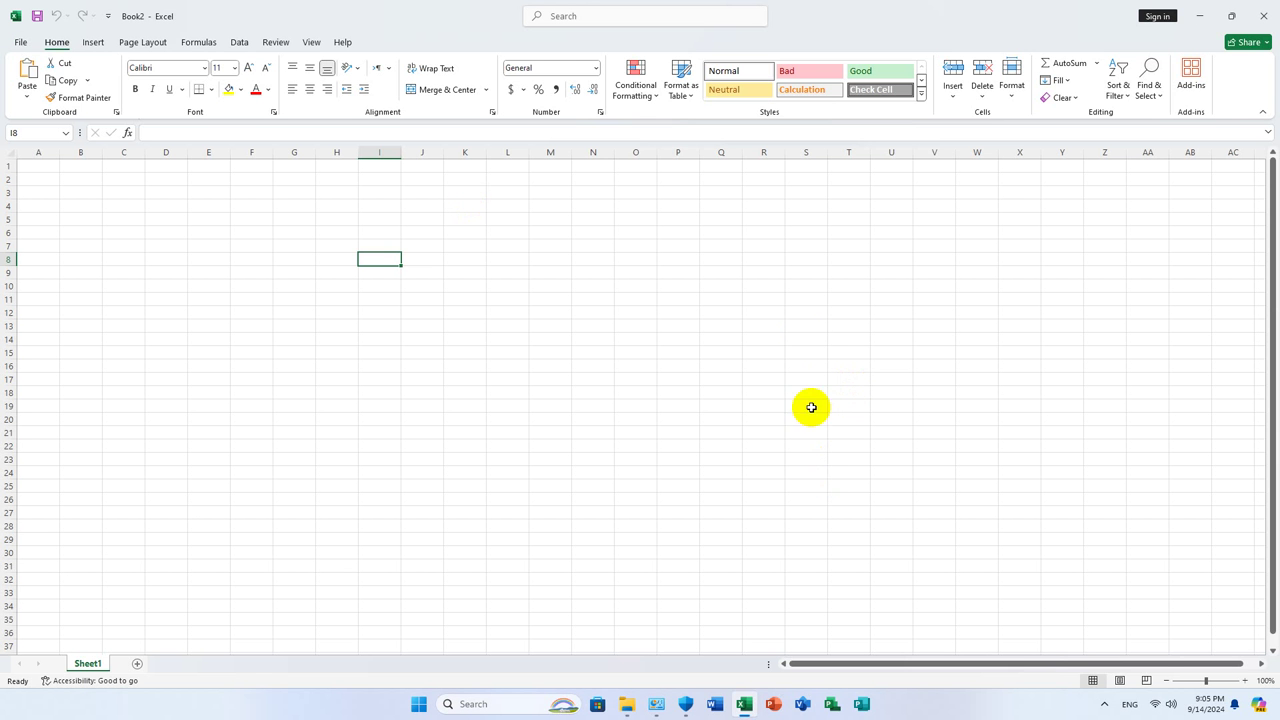
pyautogui.click(1262, 15)
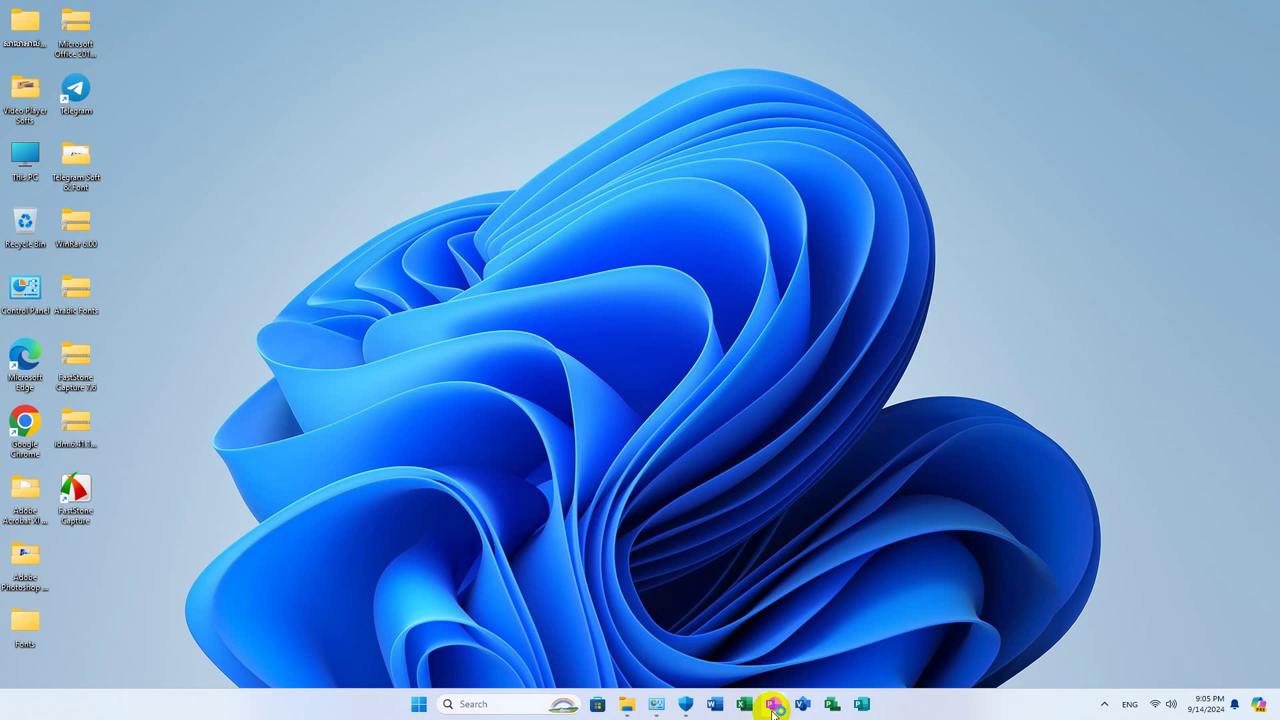
# Open PowerPoint with a blank presentation and set it to save AutoRecover information every 1 minute
pyautogui.click(773, 706)
pyautogui.click(157, 149)
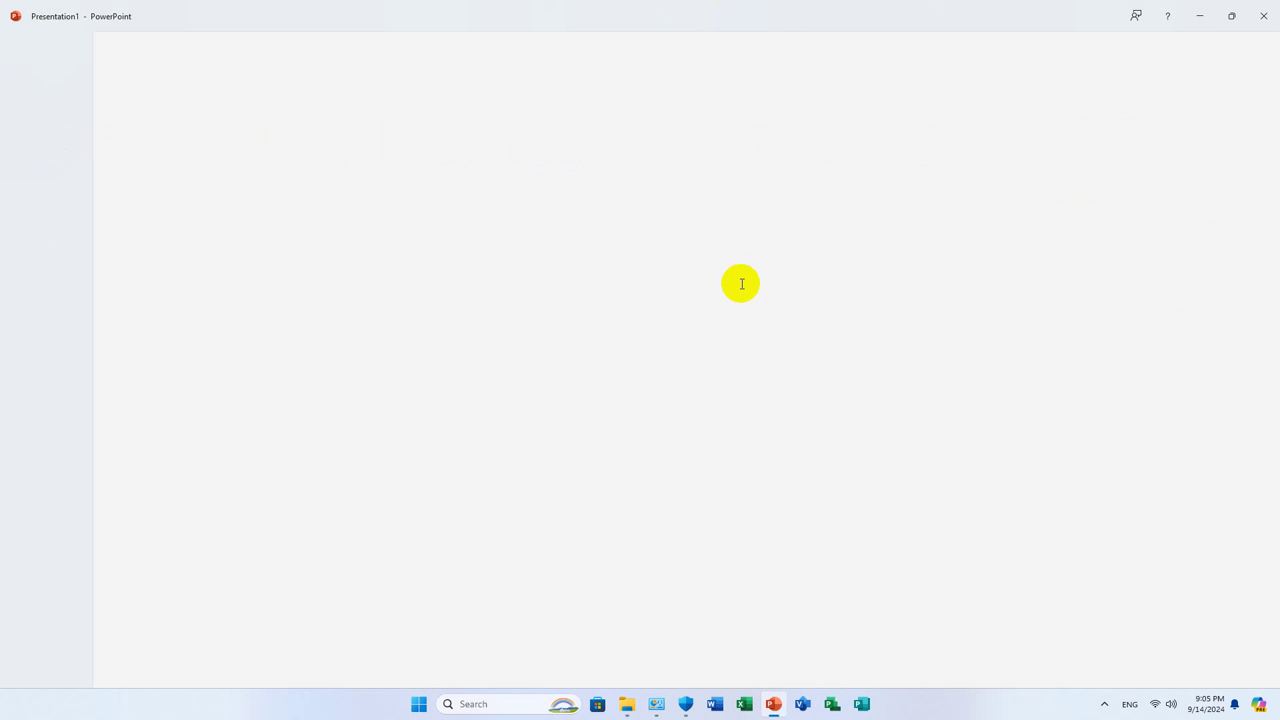
pyautogui.click(20, 41)
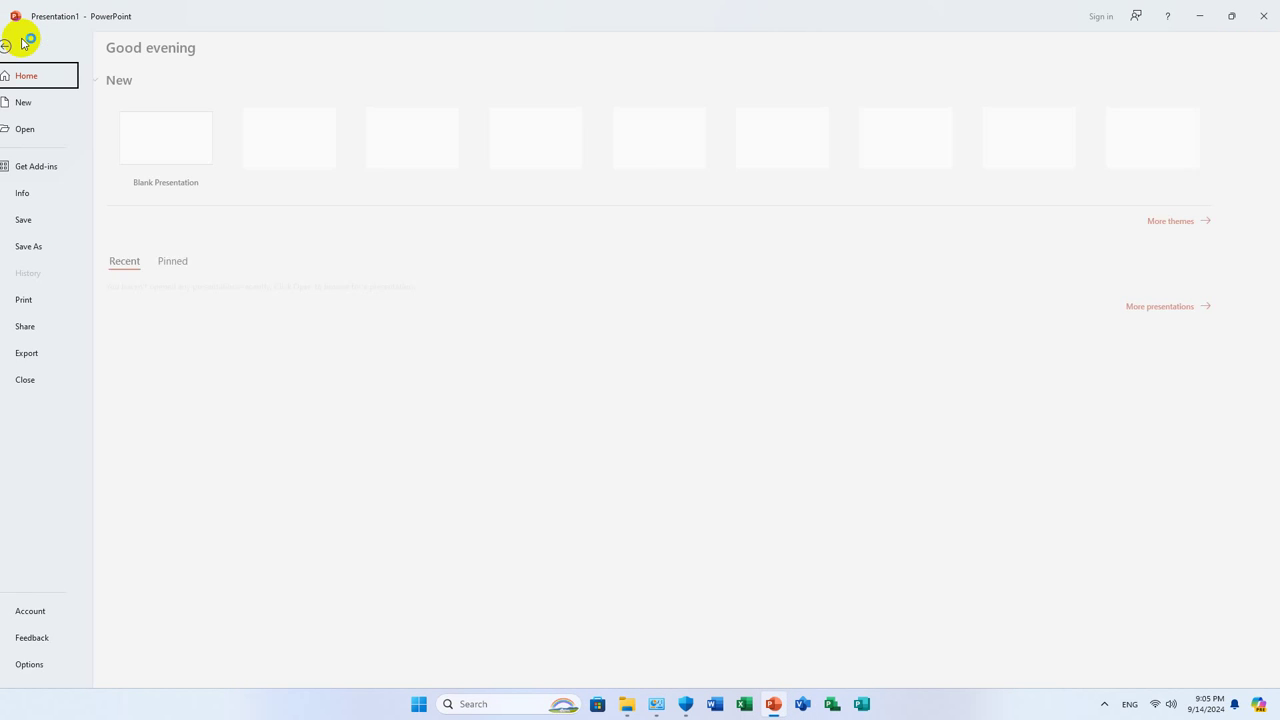
pyautogui.click(24, 664)
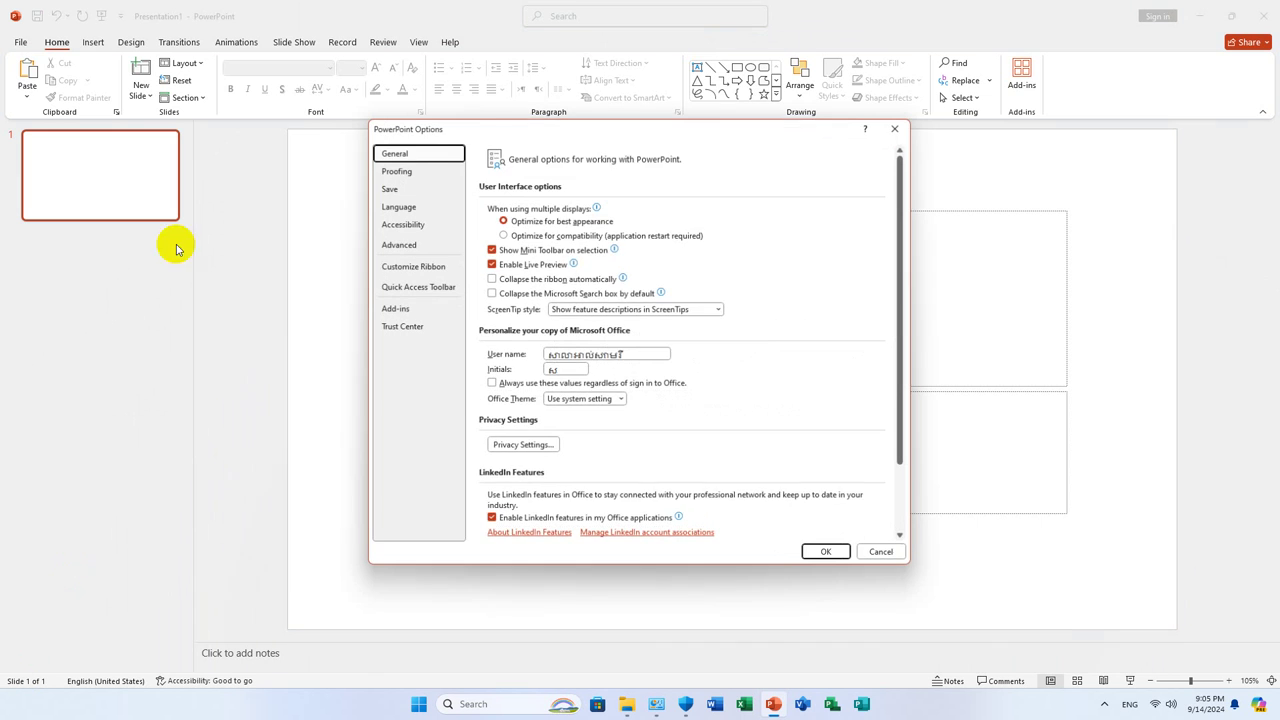
pyautogui.click(403, 189)
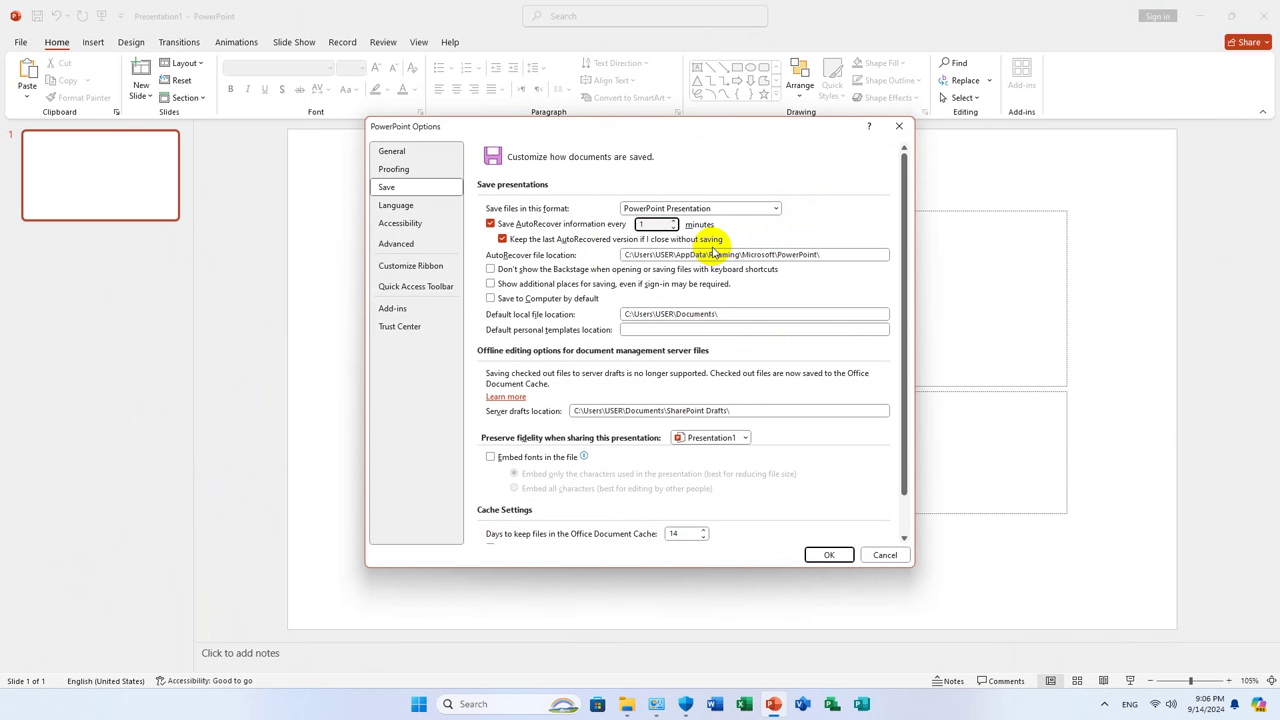
pyautogui.click(829, 554)
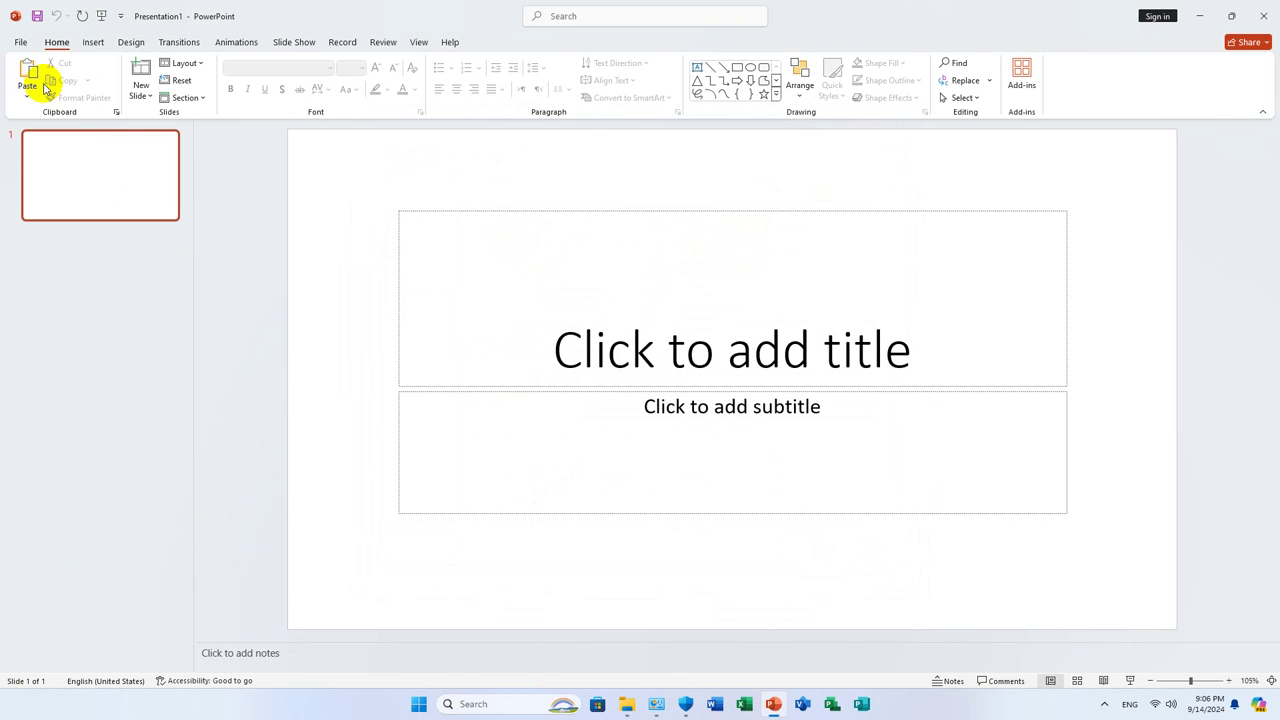
# Recheck PowerPoint's save format and AutoRecover settings in its options
pyautogui.click(18, 43)
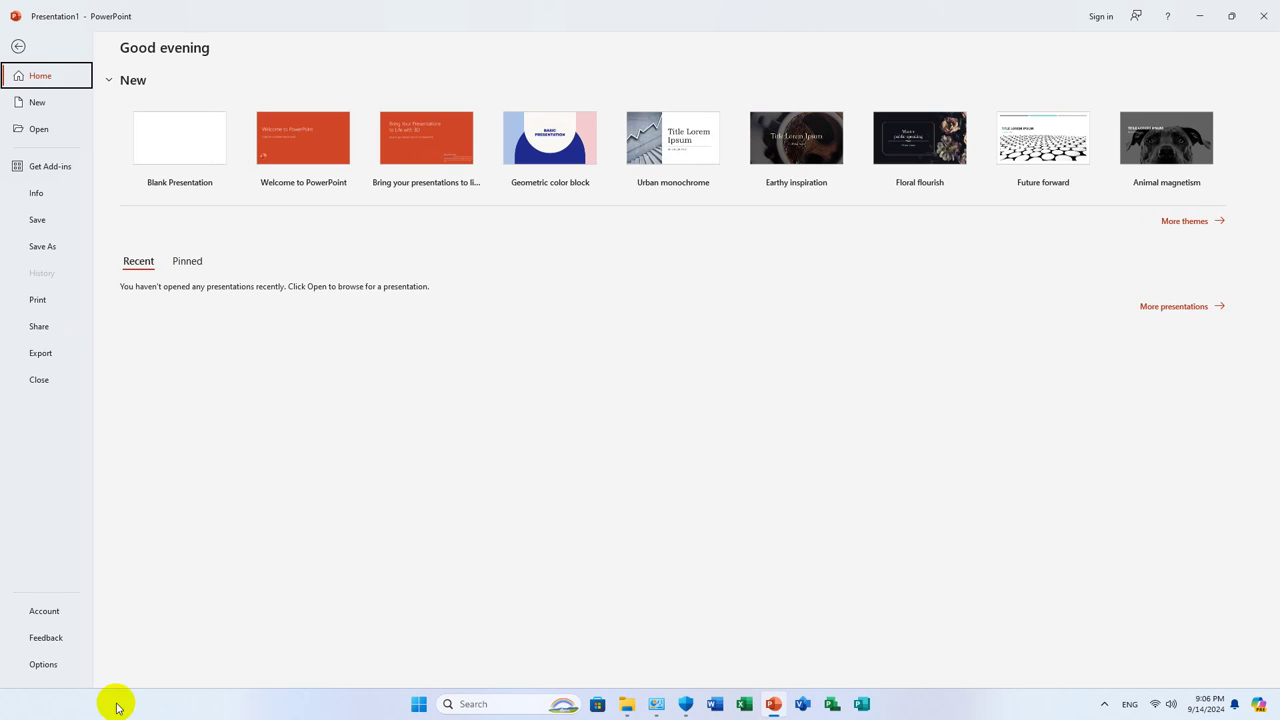
pyautogui.click(40, 665)
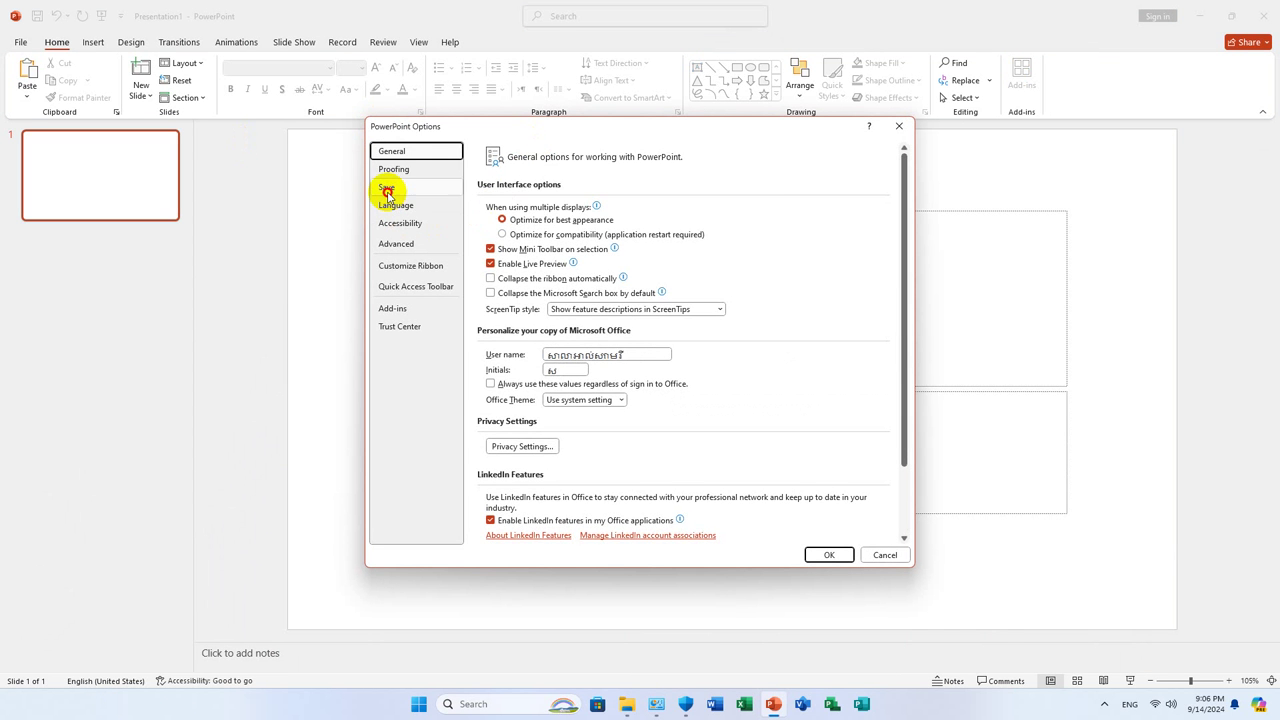
pyautogui.click(387, 189)
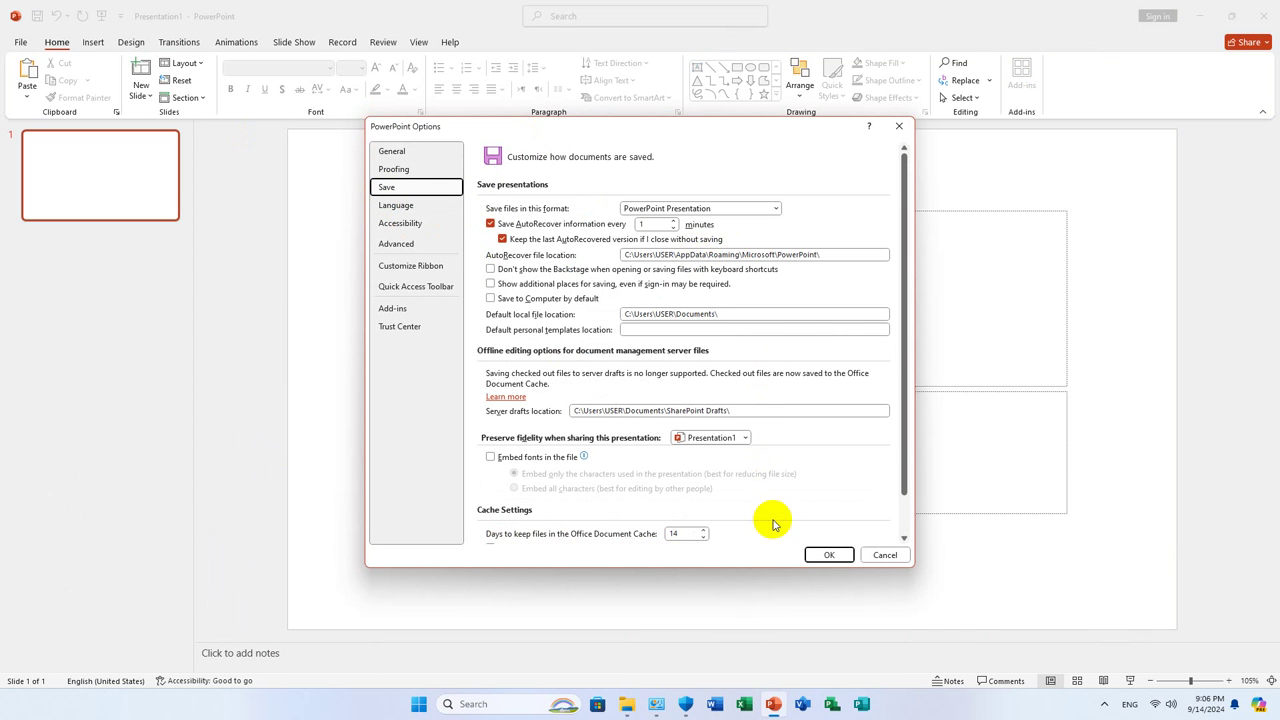
pyautogui.click(826, 554)
# Check the product activation and update information on PowerPoint's account page, and close PowerPoint
pyautogui.click(21, 41)
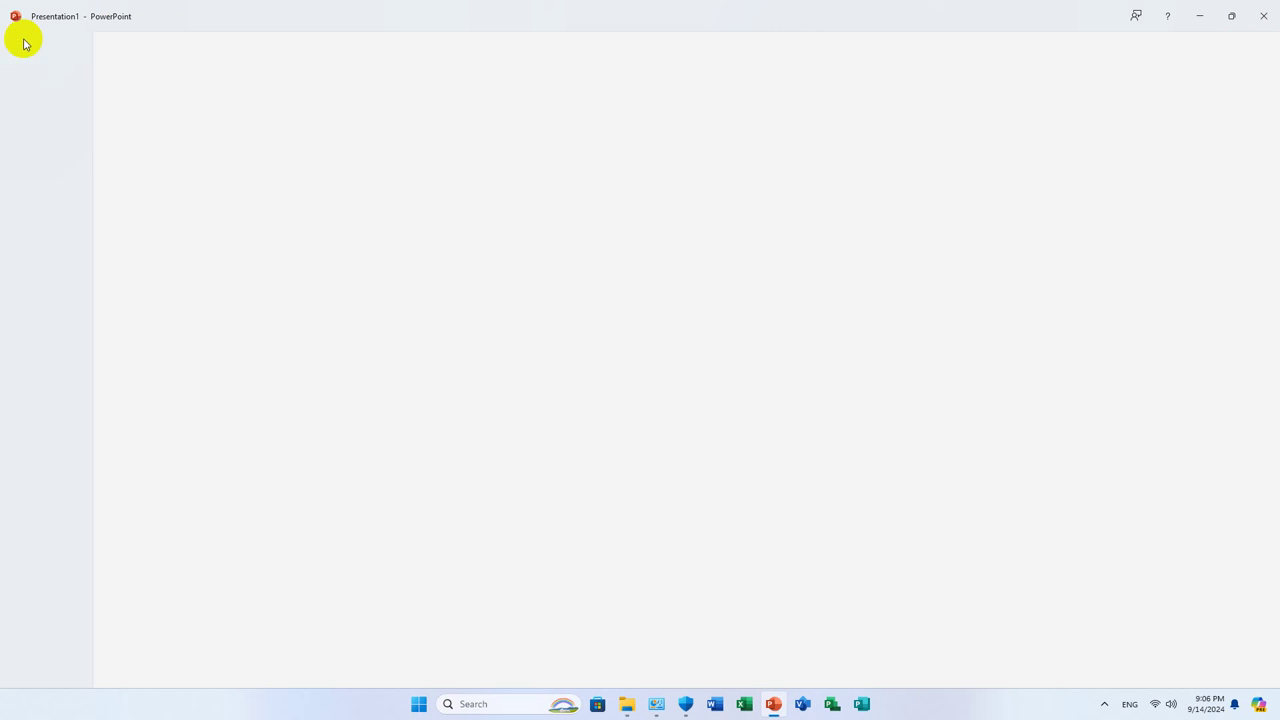
pyautogui.click(40, 610)
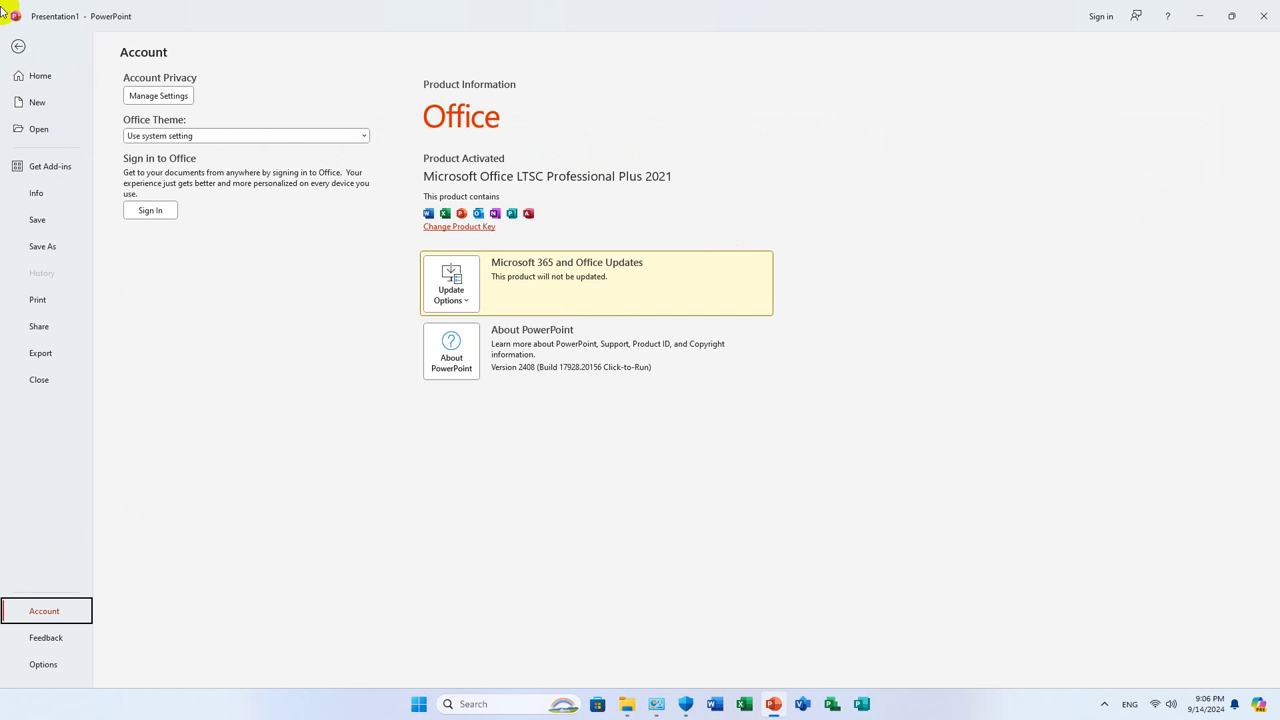
pyautogui.click(17, 46)
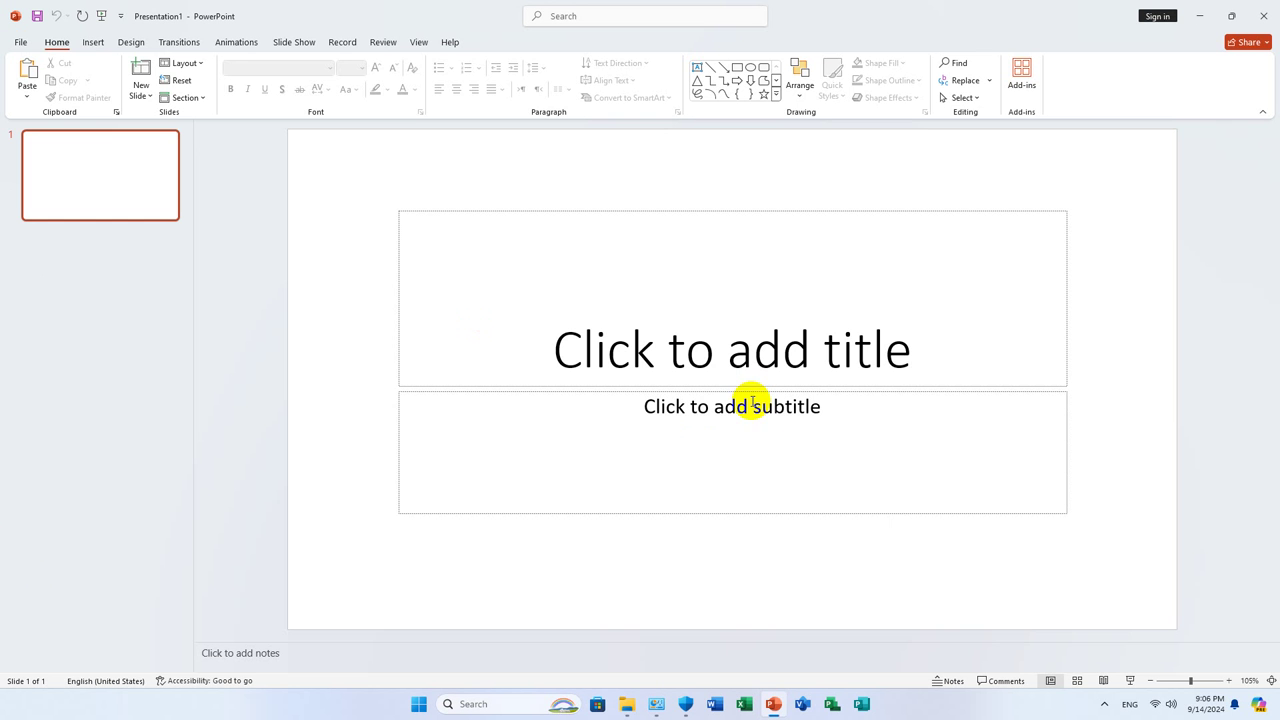
pyautogui.click(1264, 16)
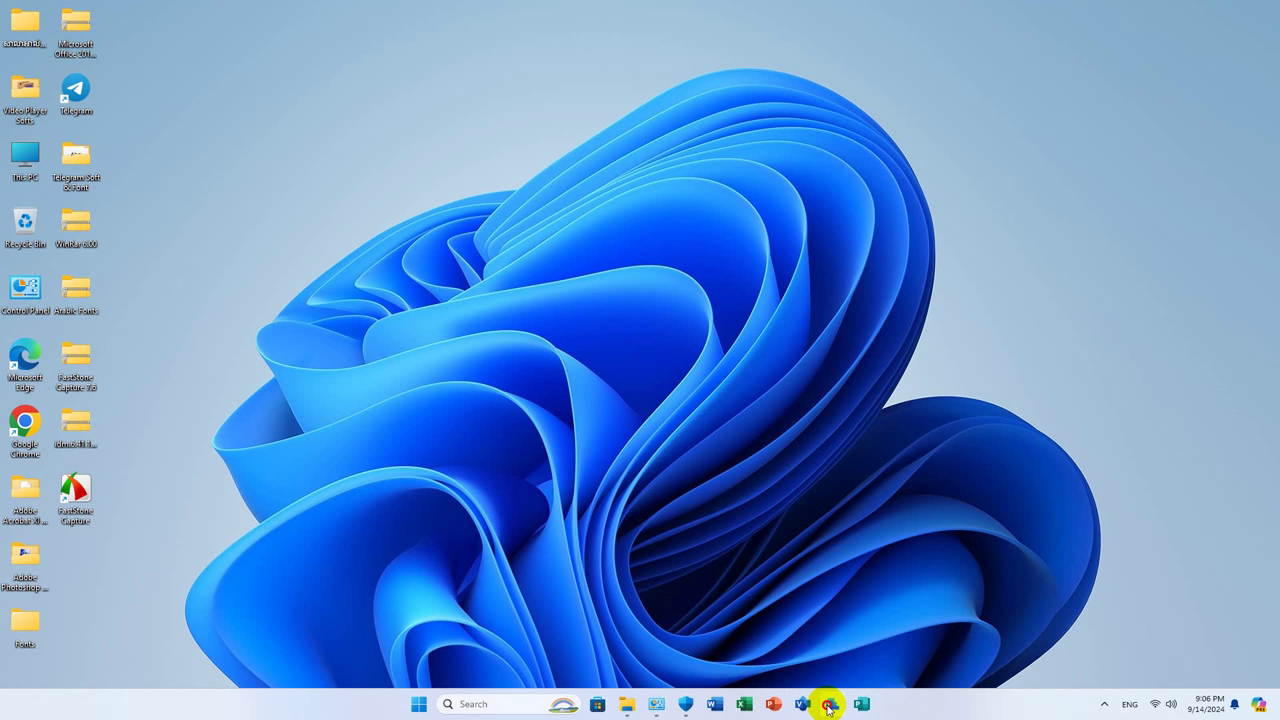
# Move the pinned Project app beside PowerPoint on the taskbar and open Project with a blank project
pyautogui.moveTo(828, 708); pyautogui.dragTo(772, 710)
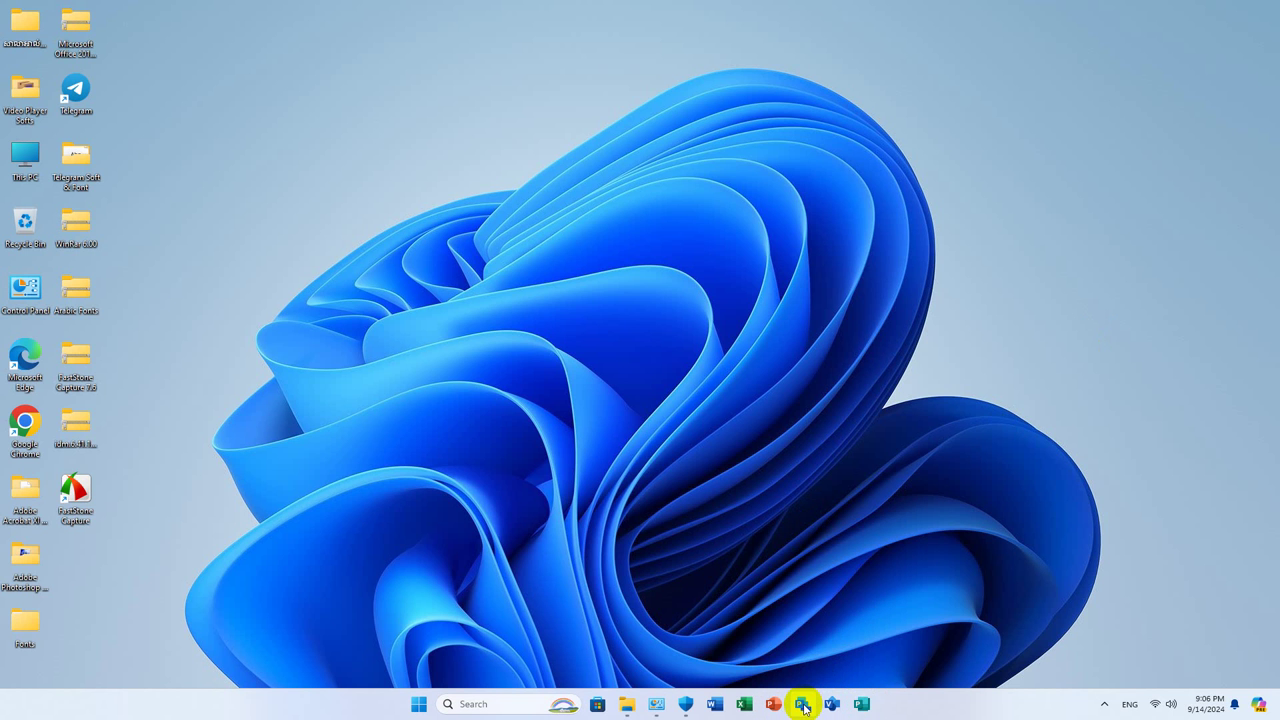
pyautogui.click(803, 705)
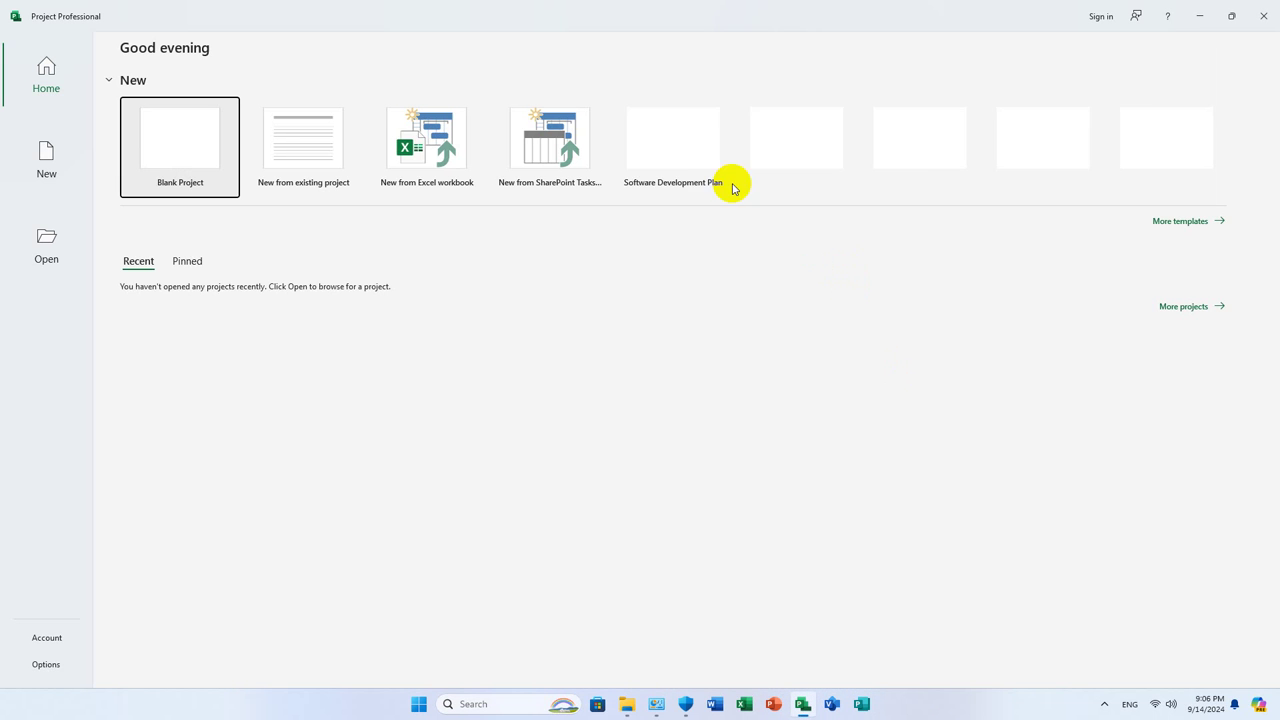
pyautogui.click(180, 150)
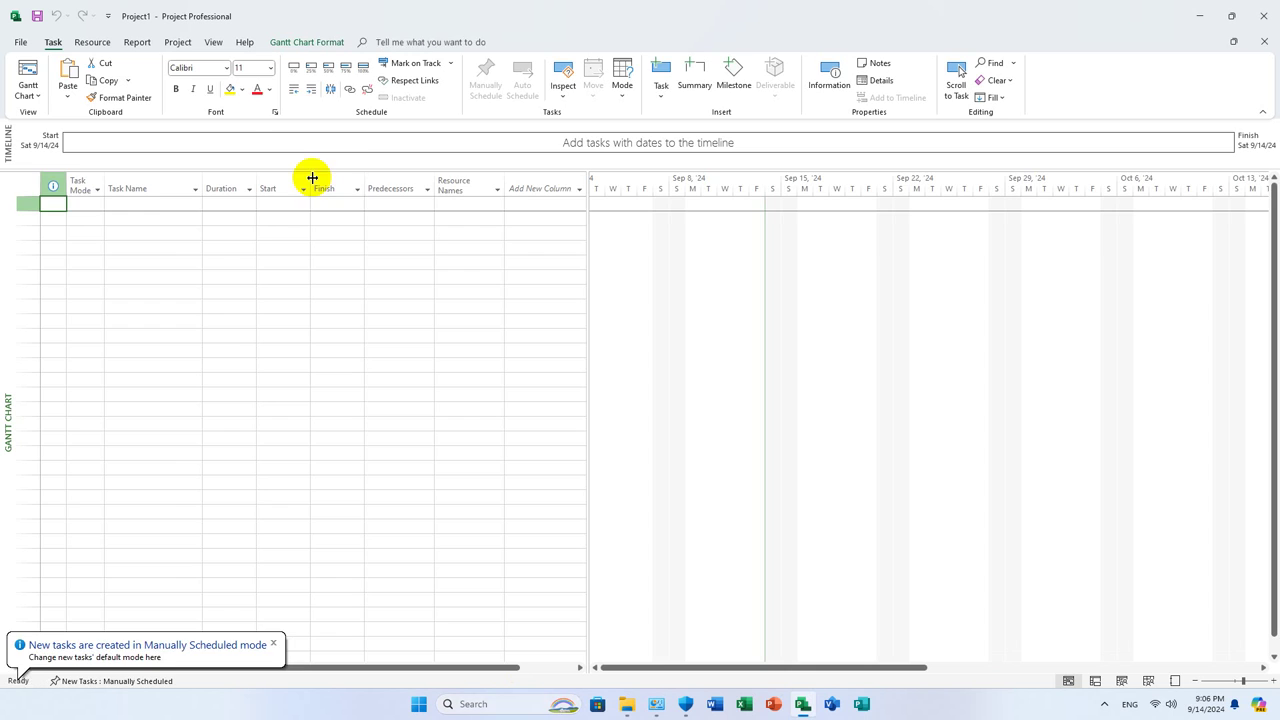
# Set Project to auto save the active project every 1 minute without prompting before saving, and apply the options
pyautogui.click(20, 40)
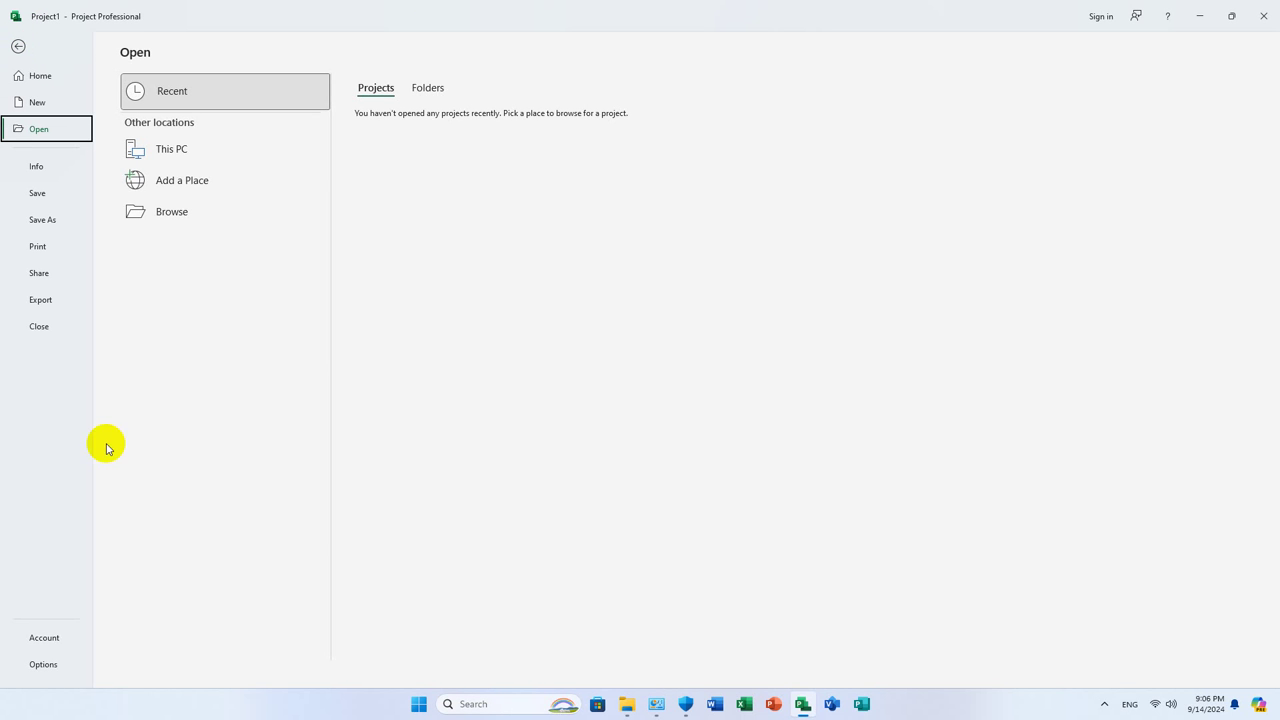
pyautogui.click(43, 663)
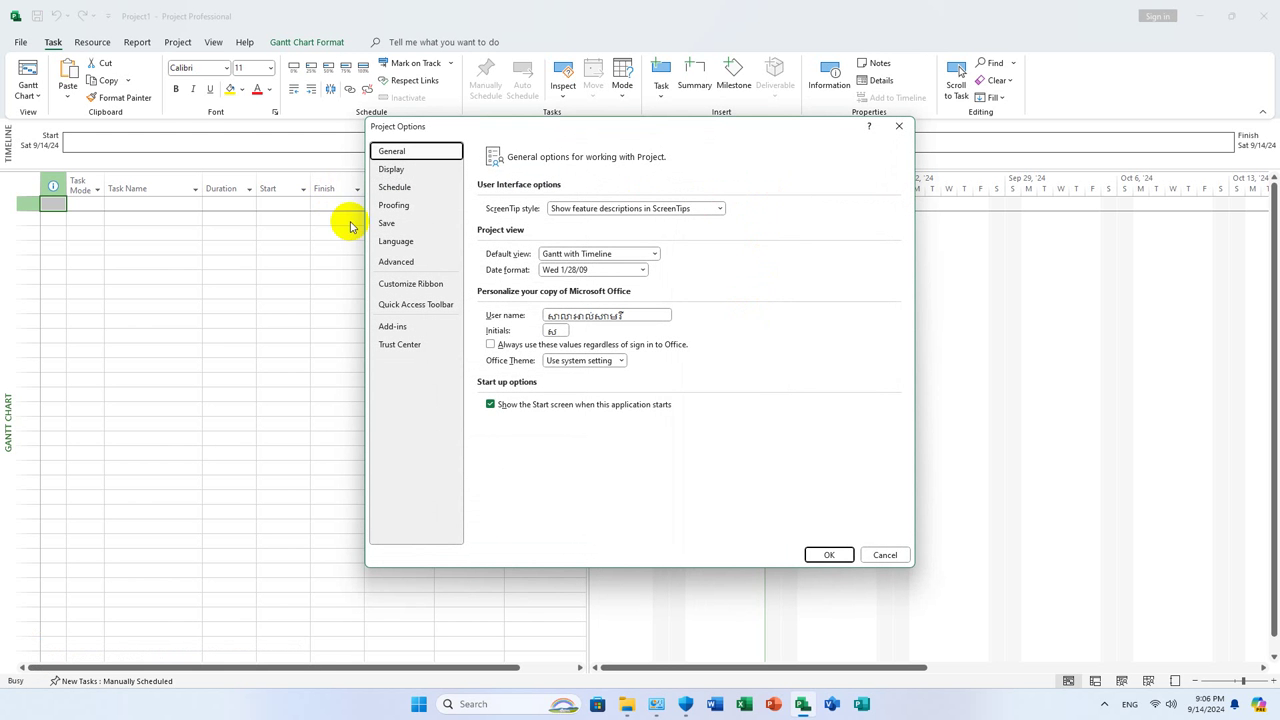
pyautogui.click(380, 223)
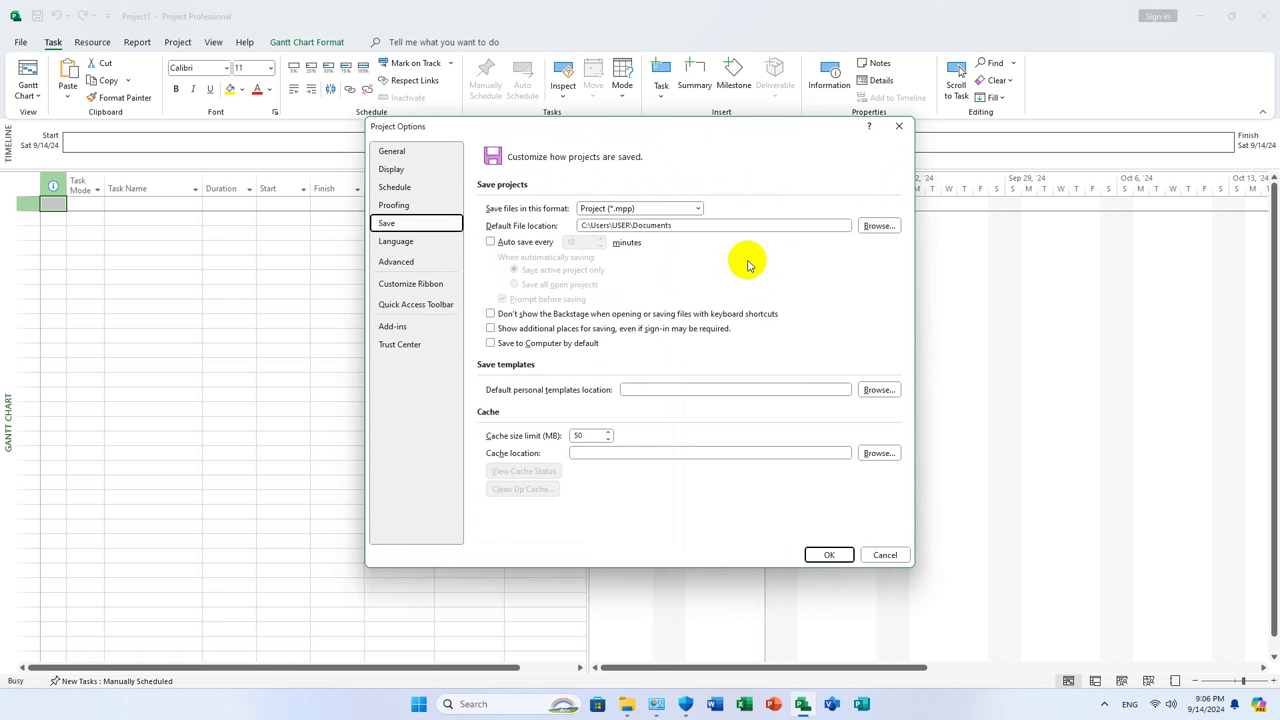
pyautogui.click(491, 242)
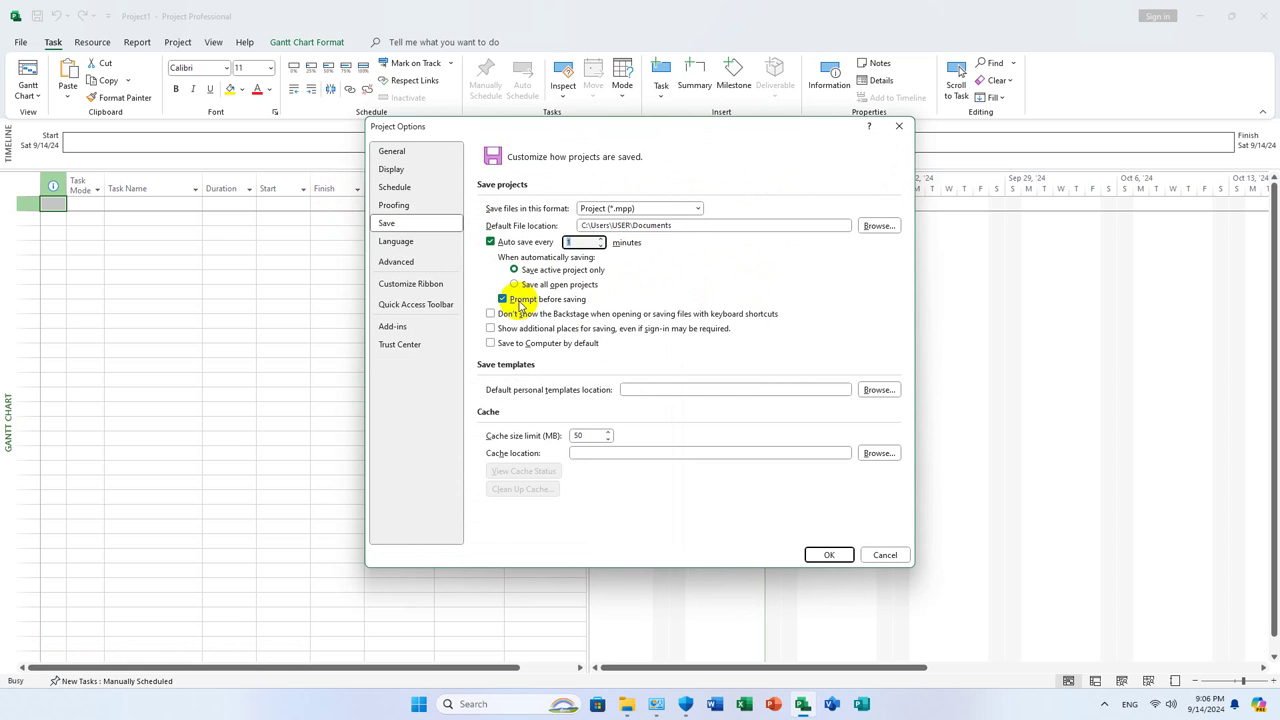
pyautogui.click(519, 302)
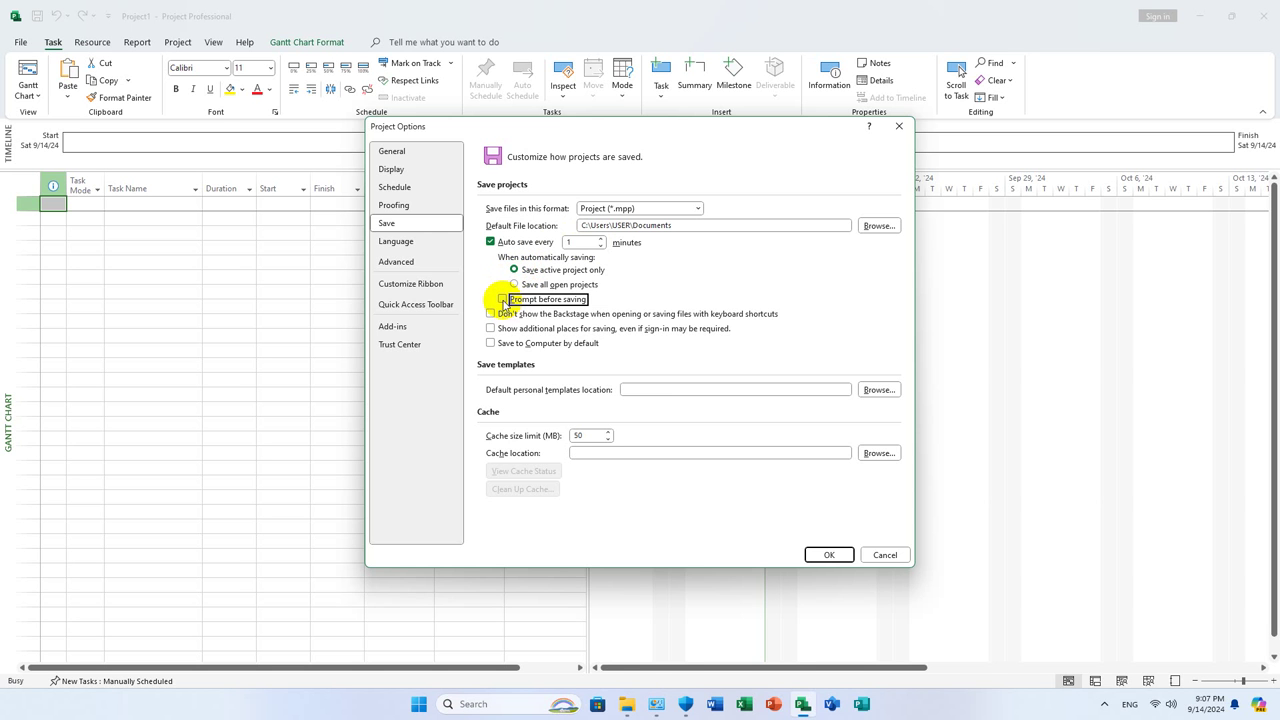
pyautogui.click(826, 555)
# Recheck Project's auto save options and view the product activation information on its account page
pyautogui.click(20, 44)
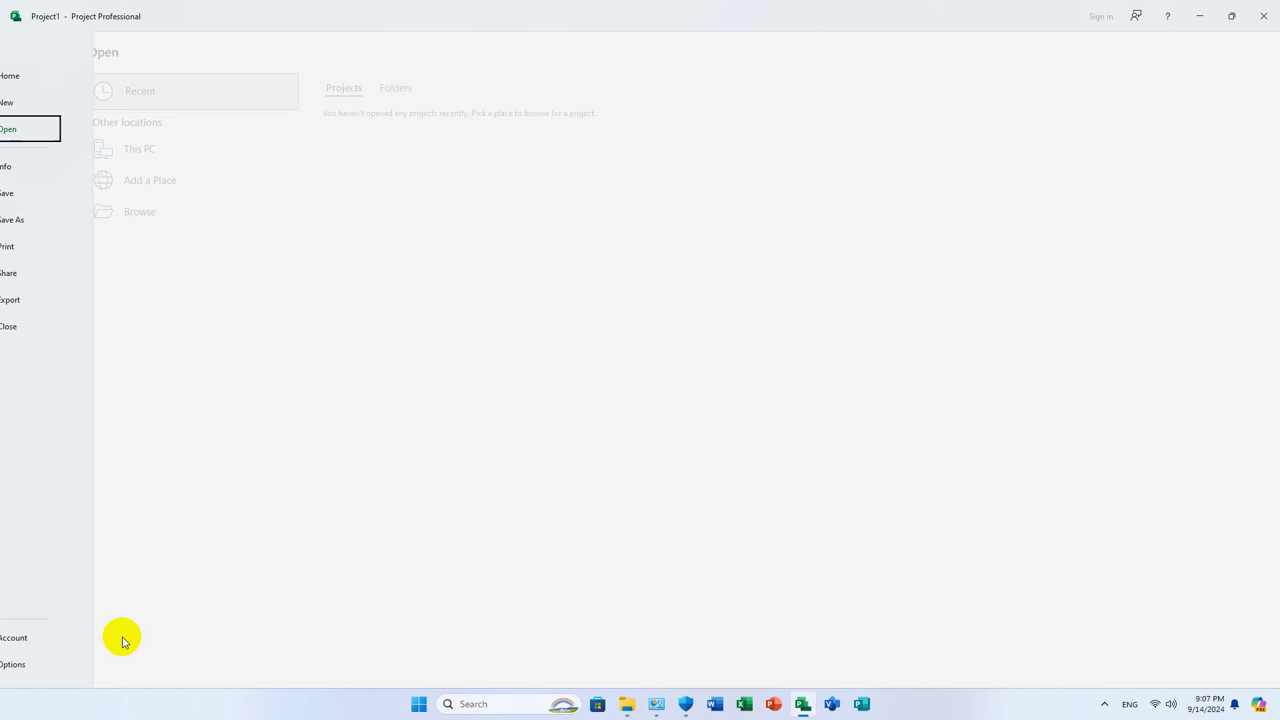
pyautogui.click(27, 658)
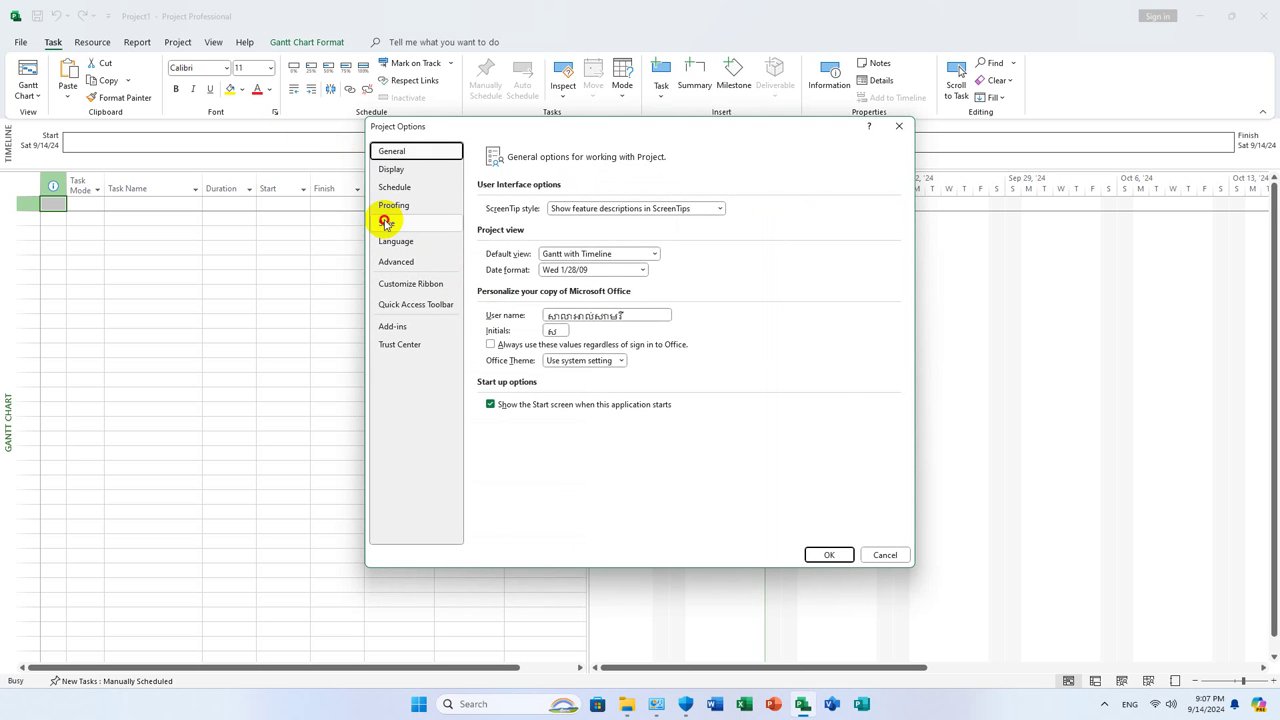
pyautogui.click(385, 222)
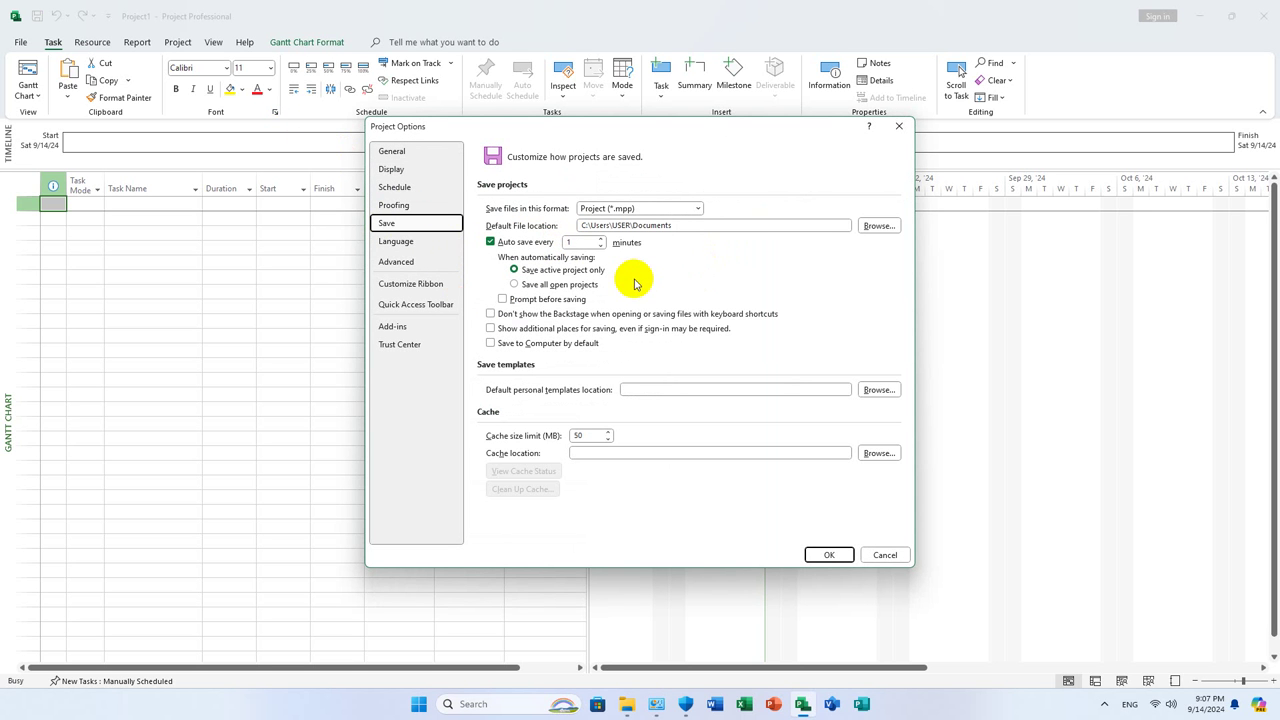
pyautogui.click(830, 555)
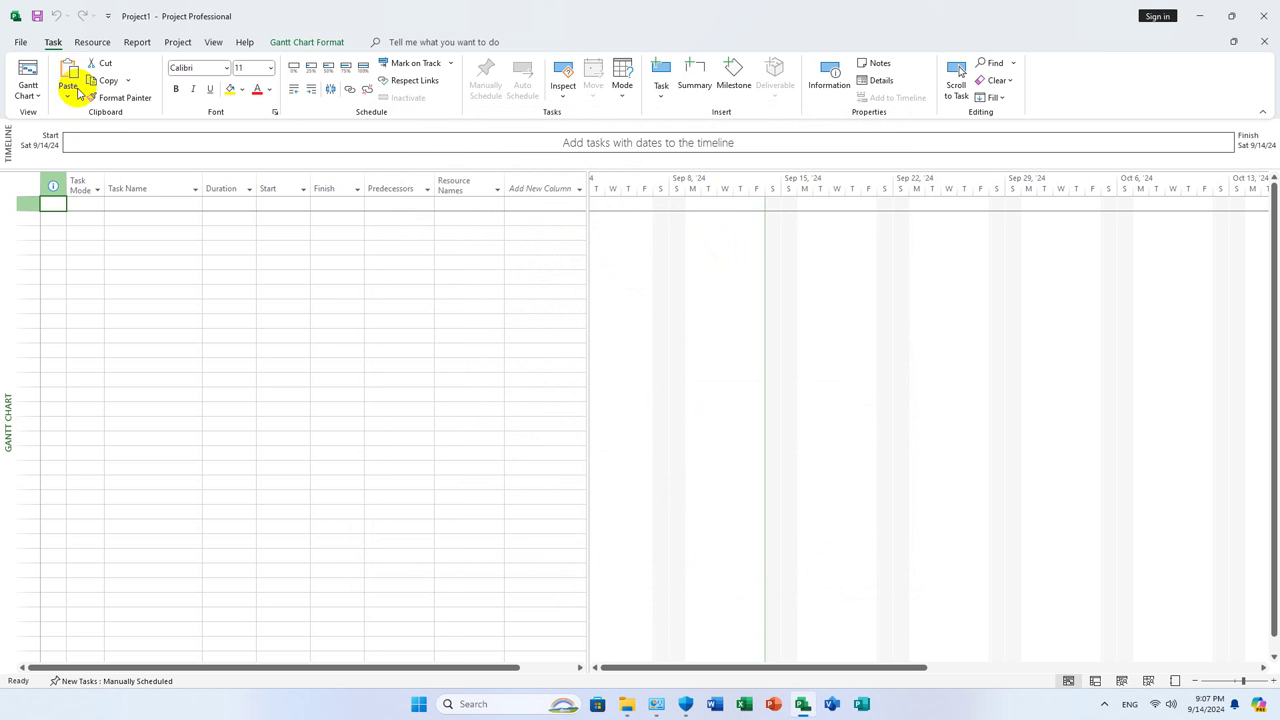
pyautogui.click(20, 43)
pyautogui.click(47, 637)
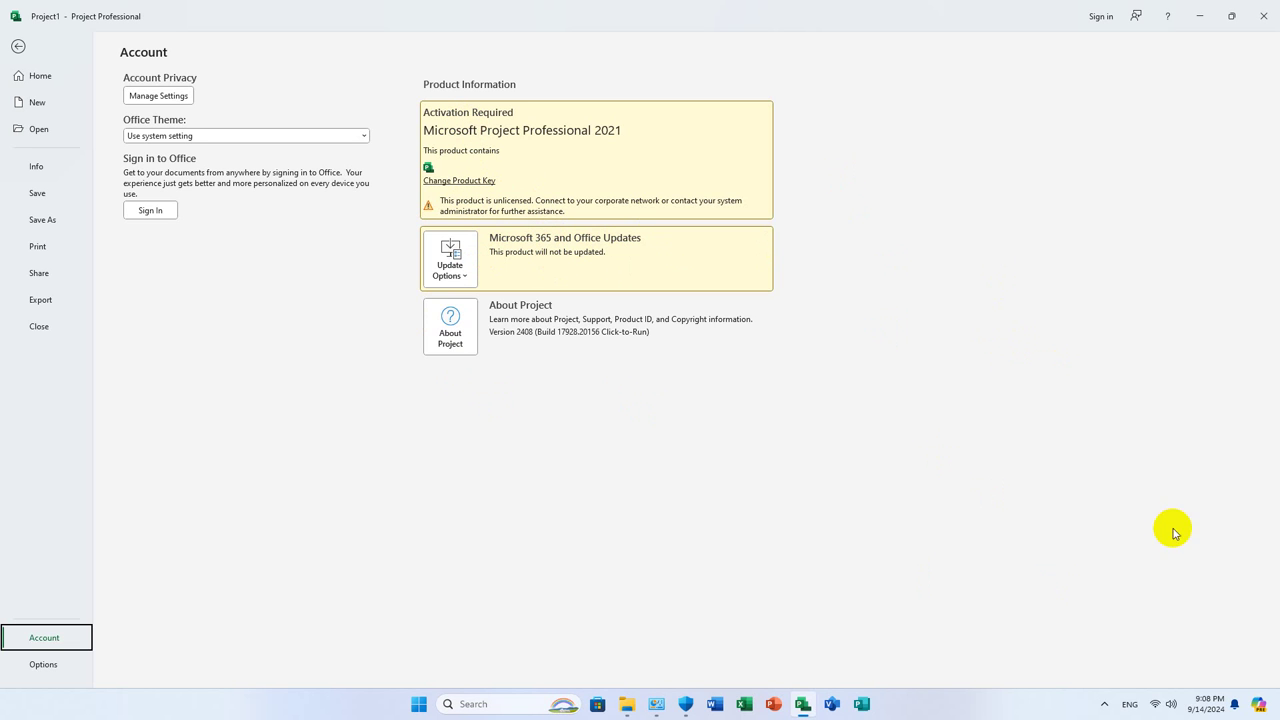
# Minimize Project and bring up the Softwares folder on the Transcend (E:) drive
pyautogui.click(1197, 15)
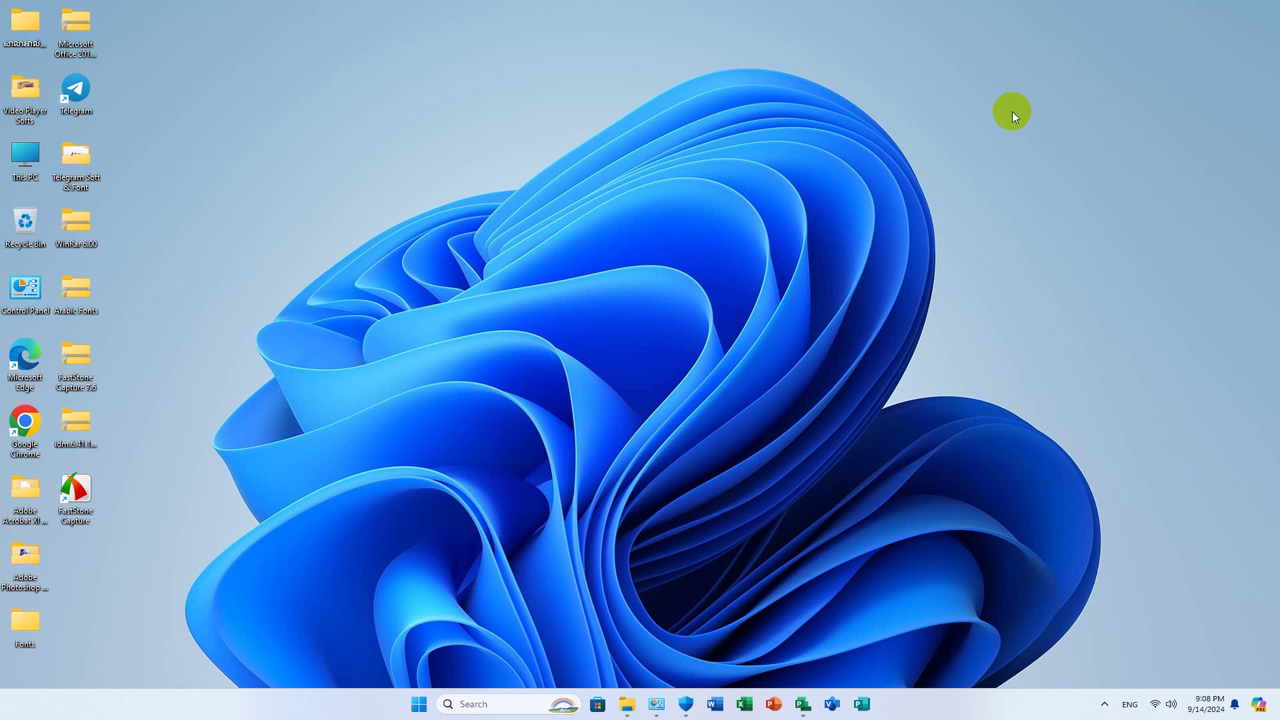
pyautogui.moveTo(626, 707)
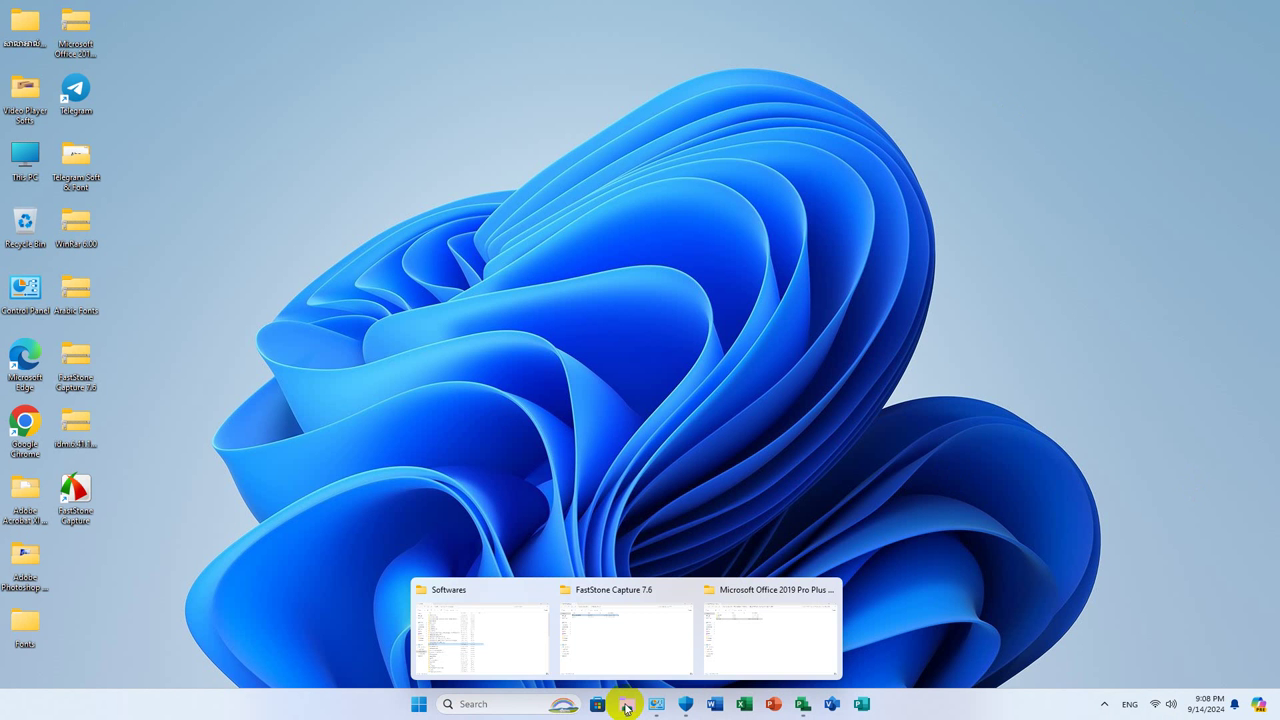
pyautogui.click(466, 629)
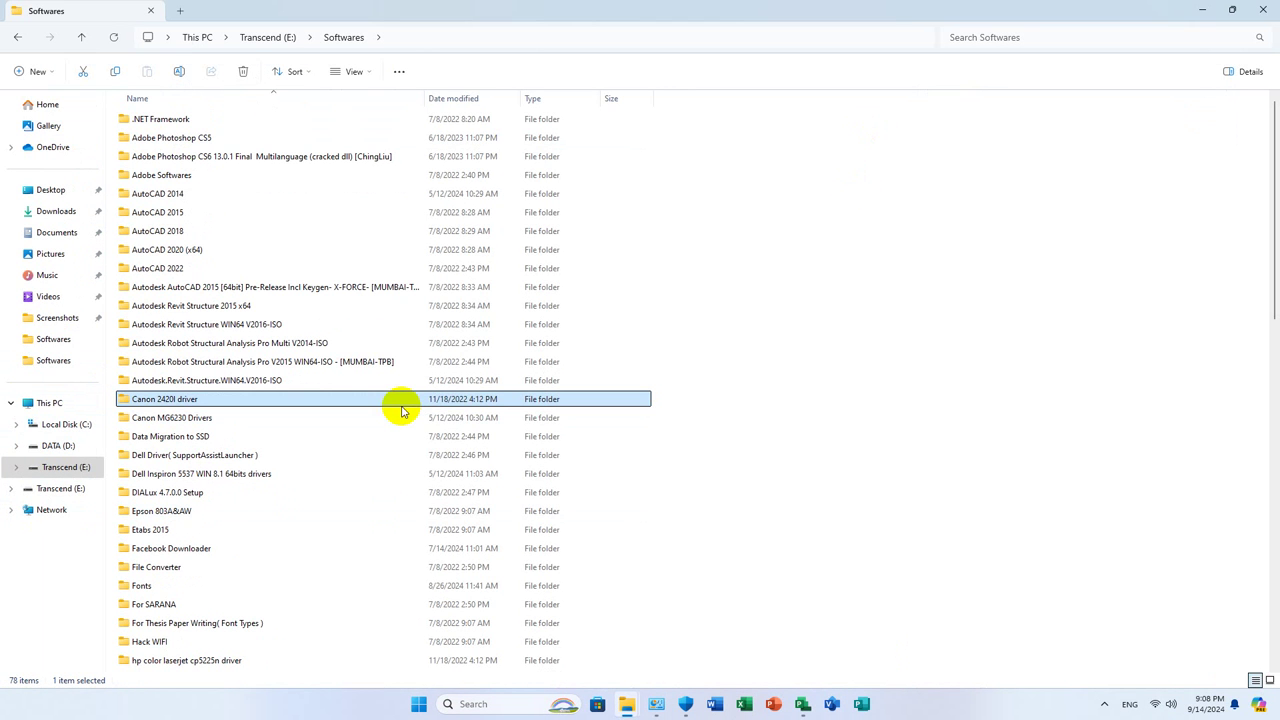
pyautogui.moveTo(403, 411)
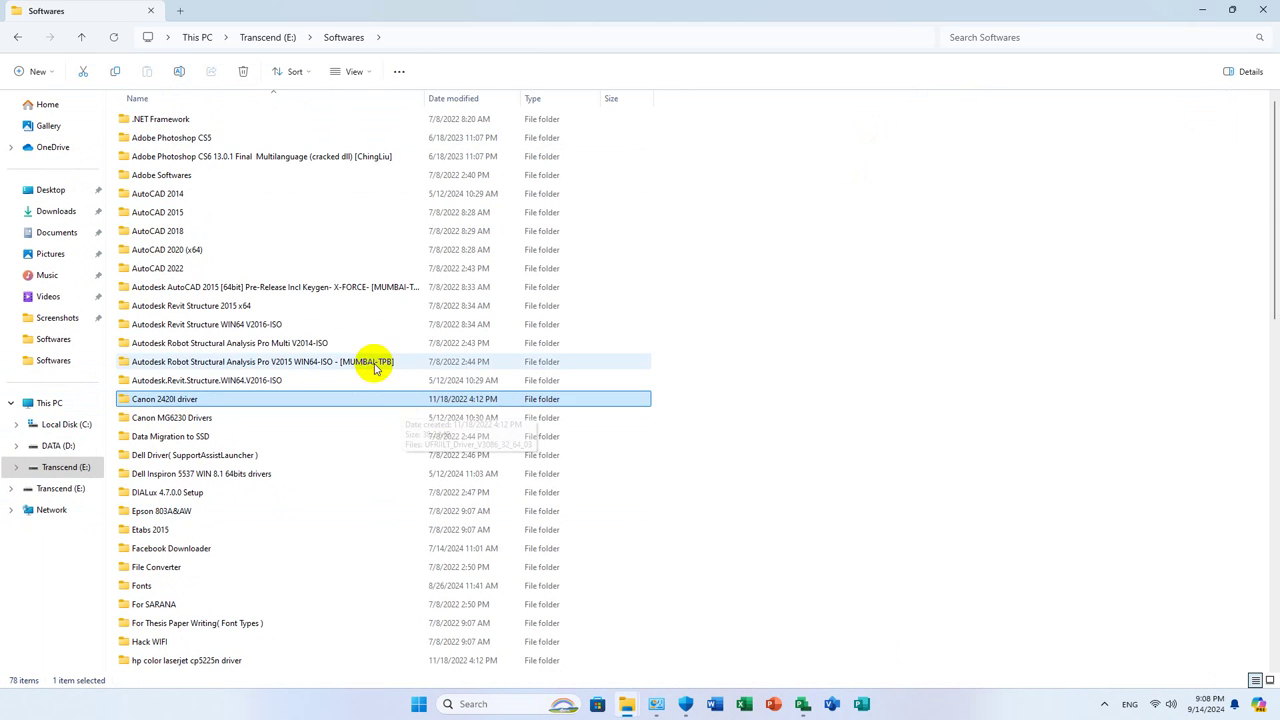
pyautogui.doubleClick(329, 305)
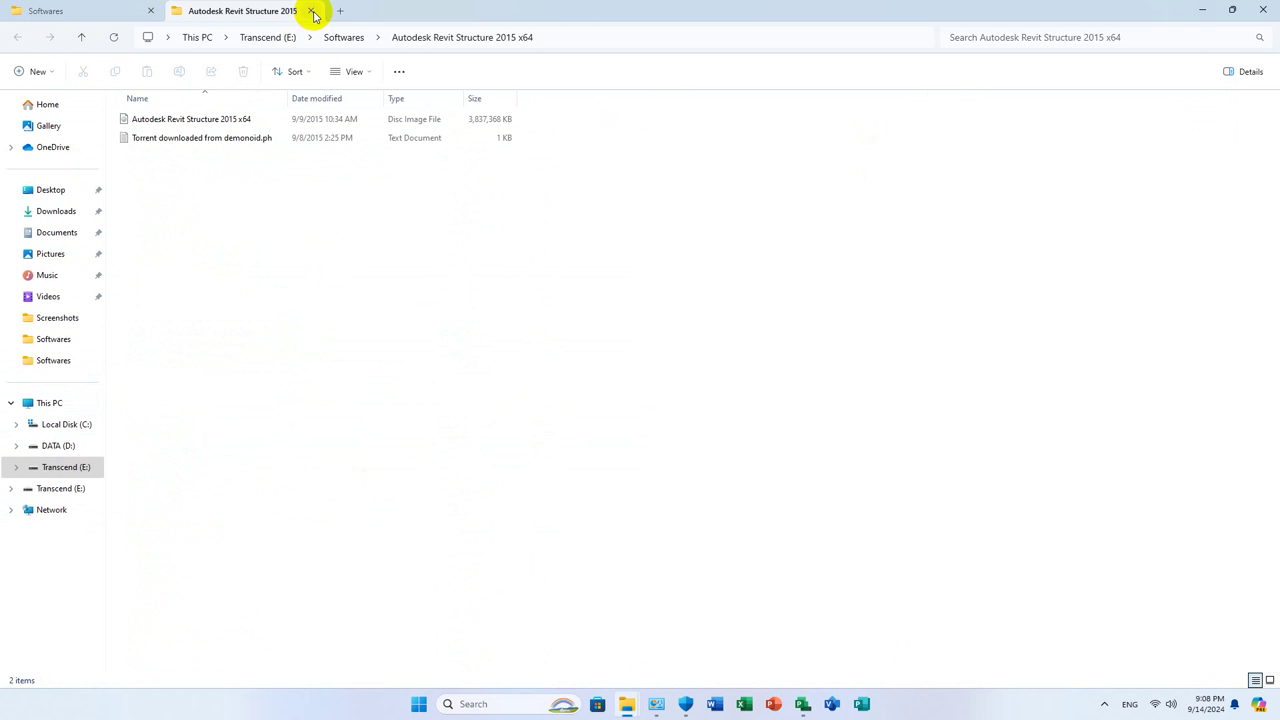
pyautogui.click(310, 11)
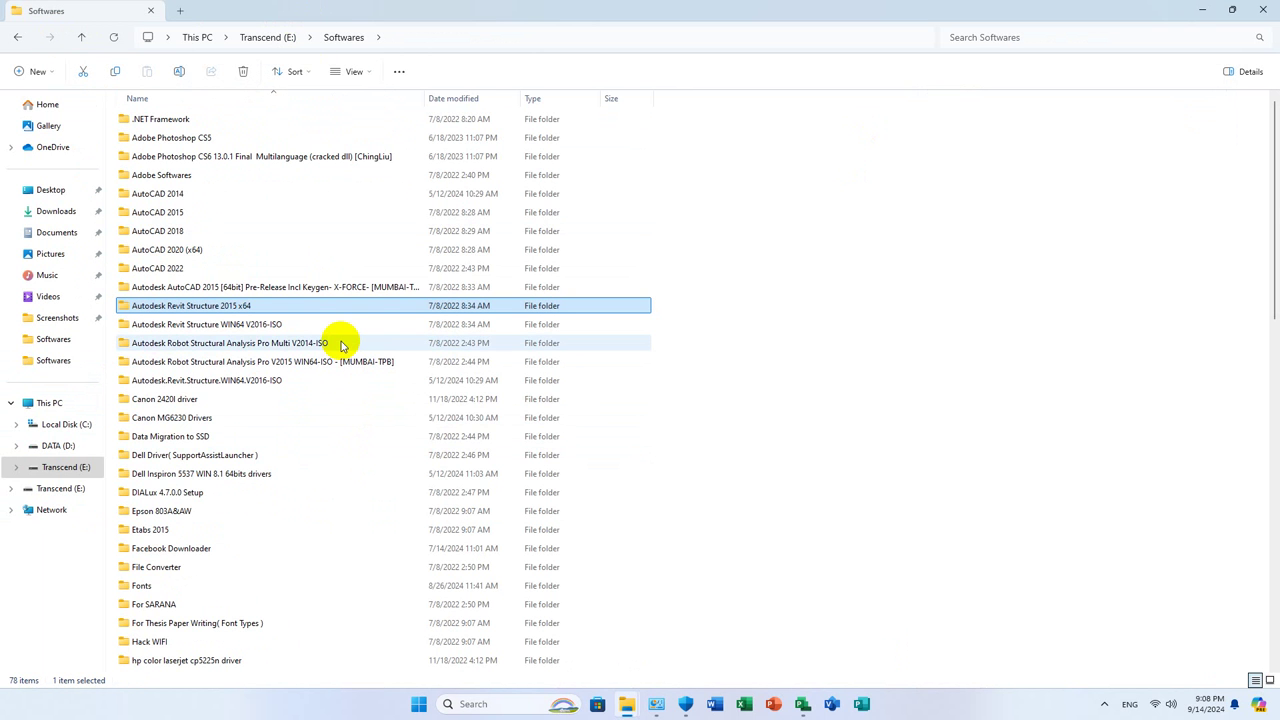
# Find and open the Microsoft Office Softs folder inside the Softwares folder
pyautogui.scroll(-5, 340, 345)
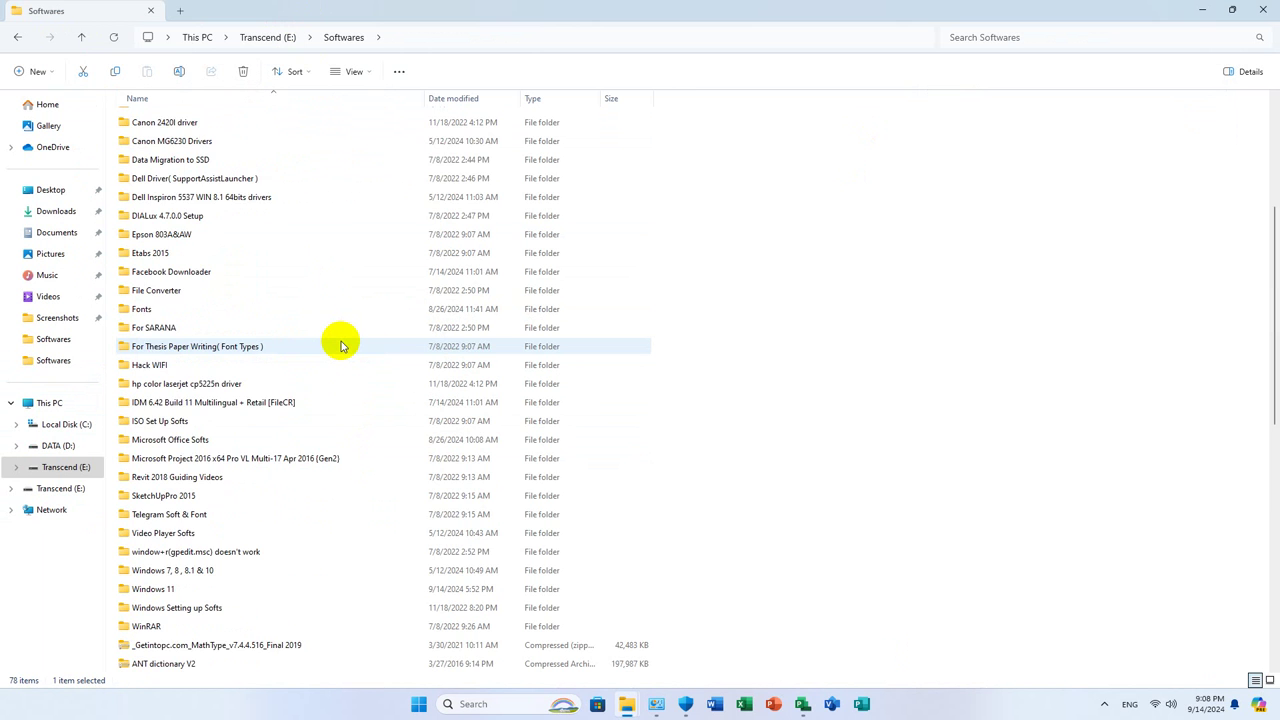
pyautogui.scroll(-4, 340, 345)
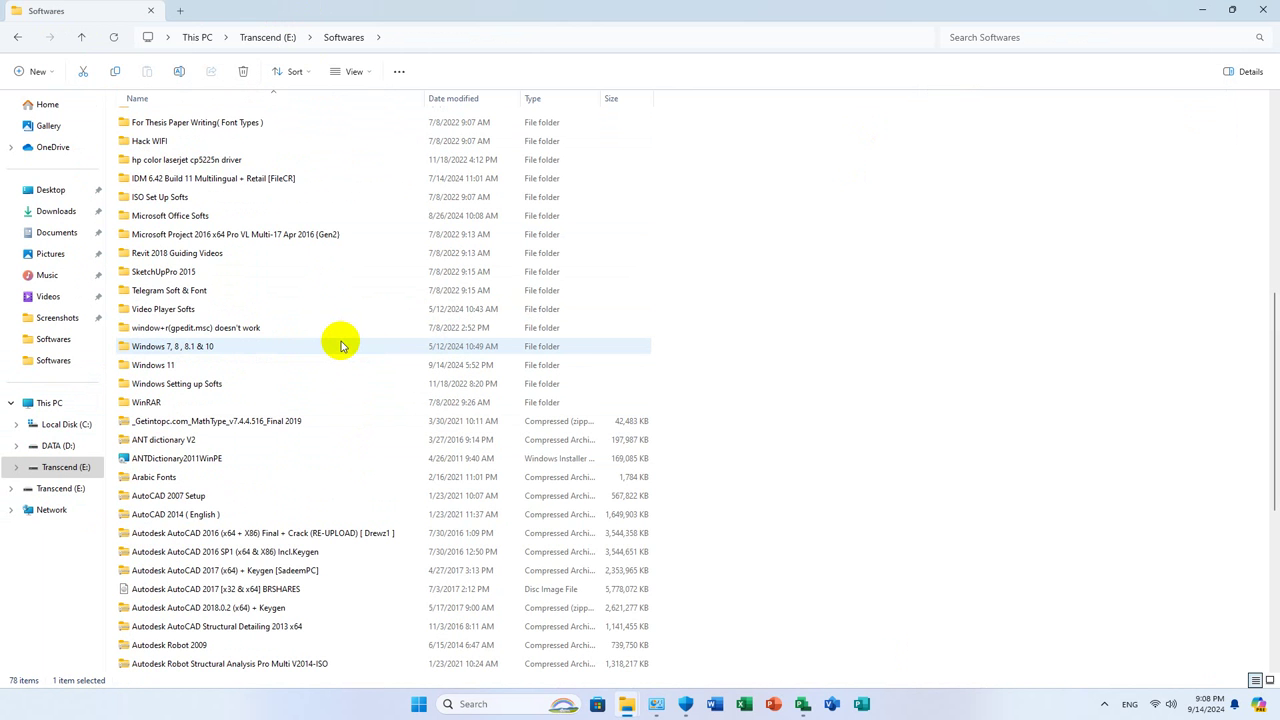
pyautogui.scroll(4, 340, 345)
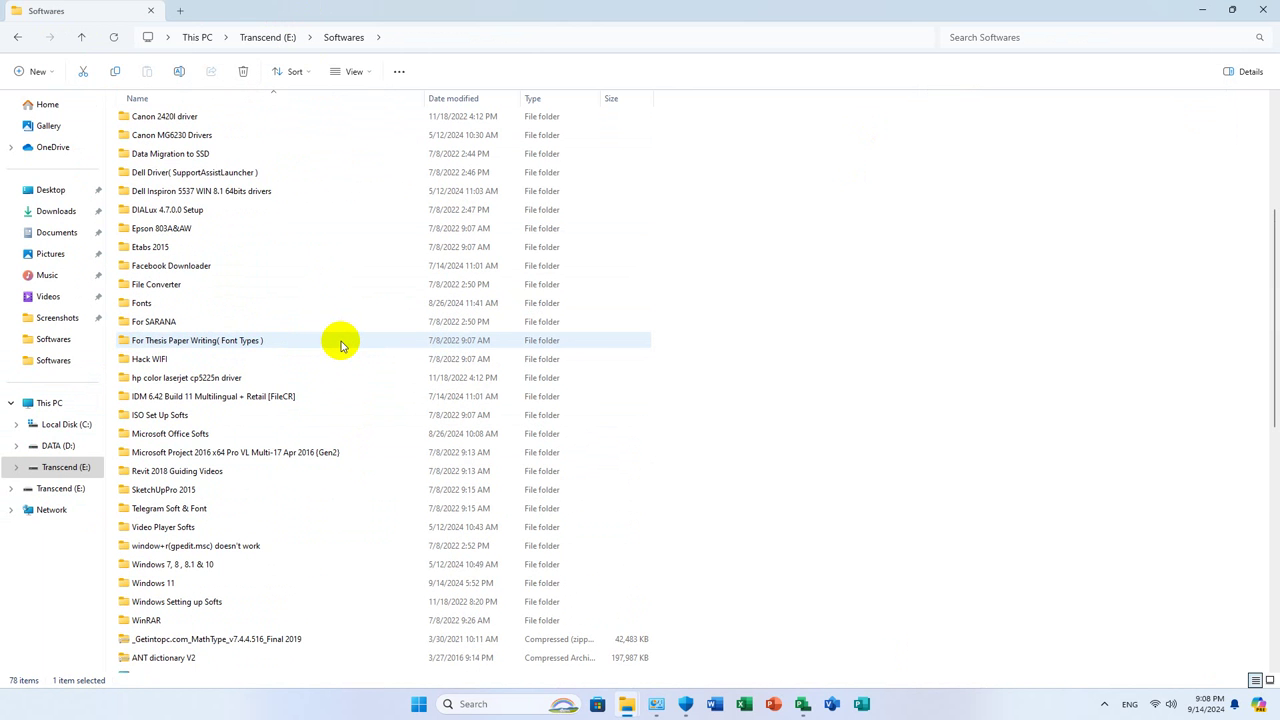
pyautogui.scroll(-2, 340, 345)
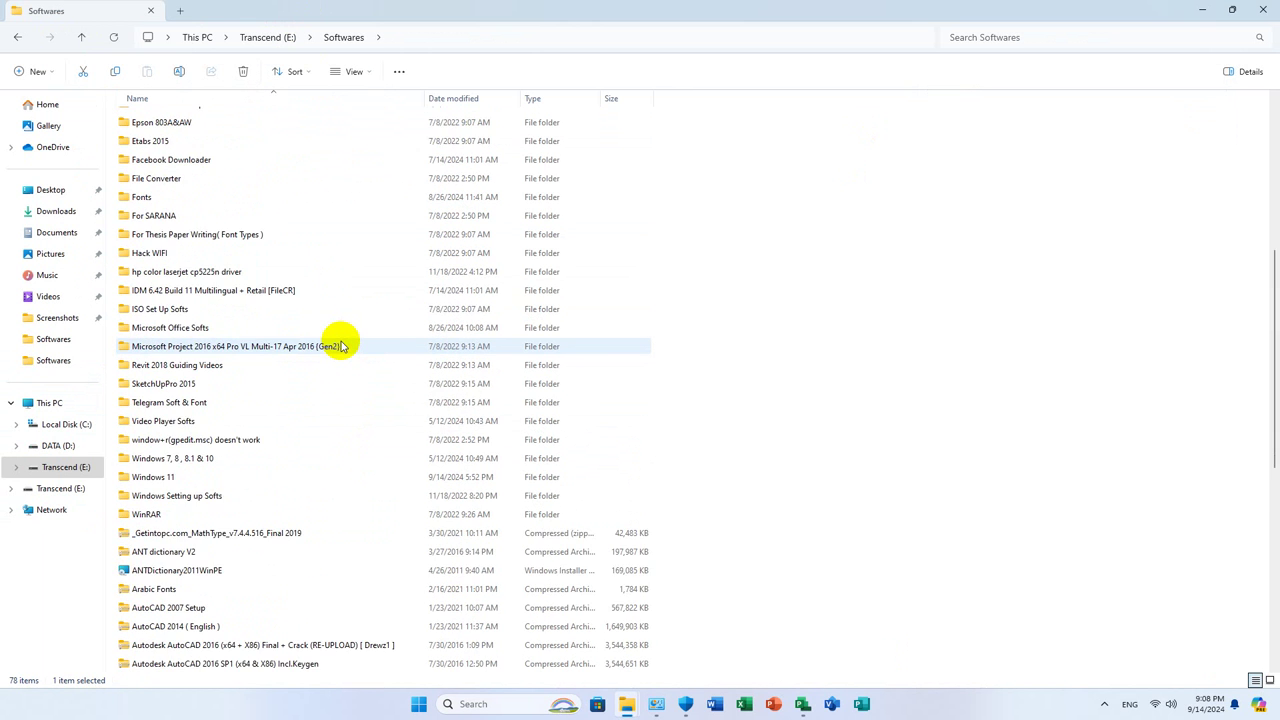
pyautogui.scroll(-3, 340, 345)
pyautogui.scroll(10, 330, 345)
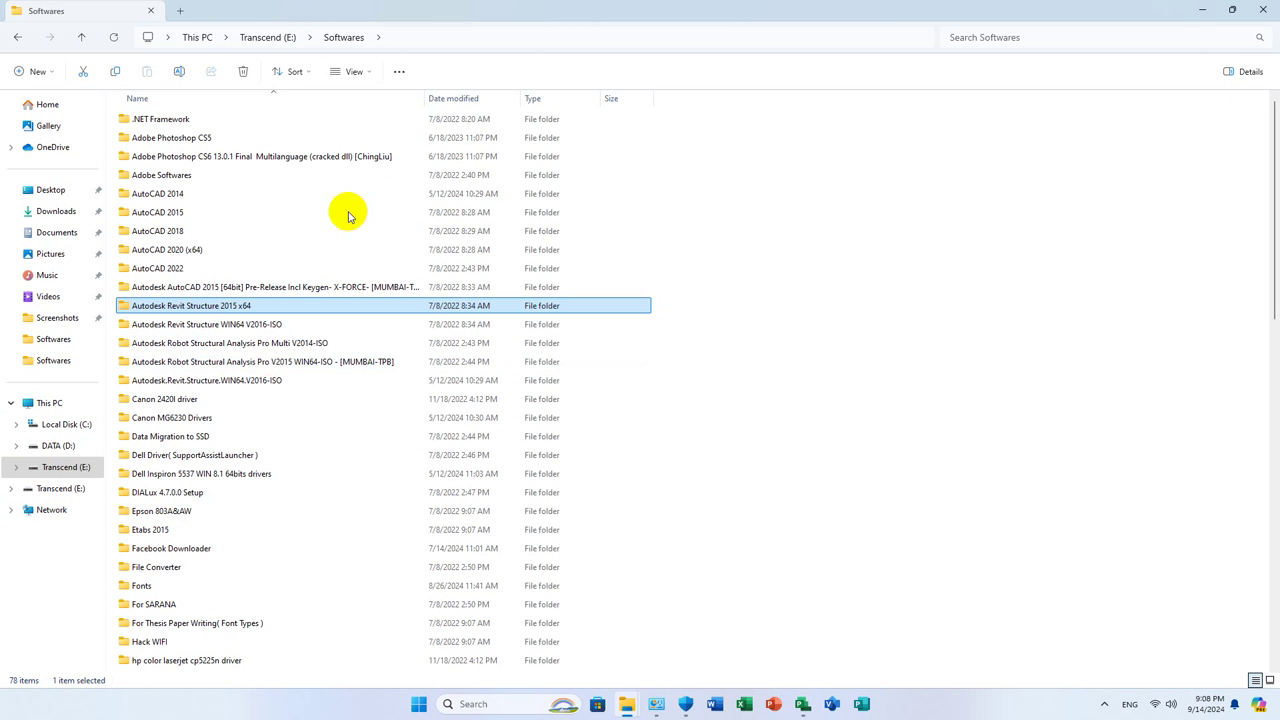
pyautogui.scroll(-4, 368, 200)
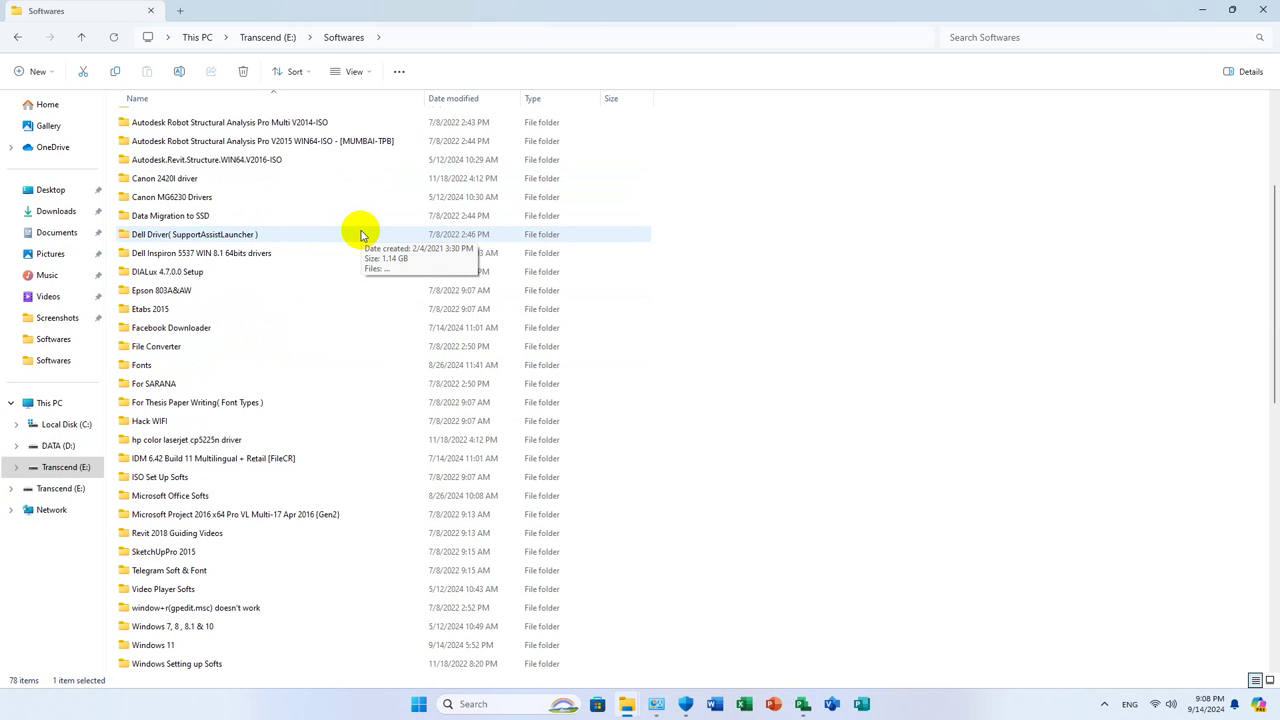
pyautogui.scroll(-4, 362, 234)
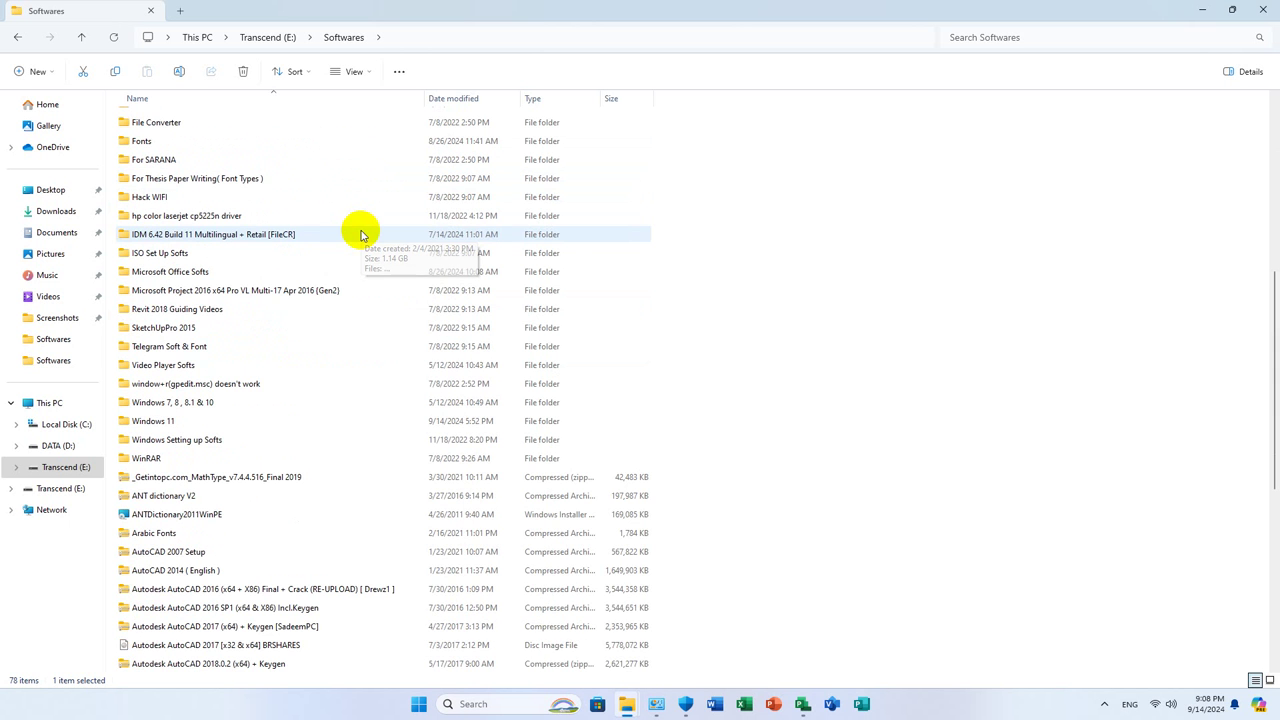
pyautogui.scroll(5, 362, 234)
pyautogui.scroll(3, 362, 234)
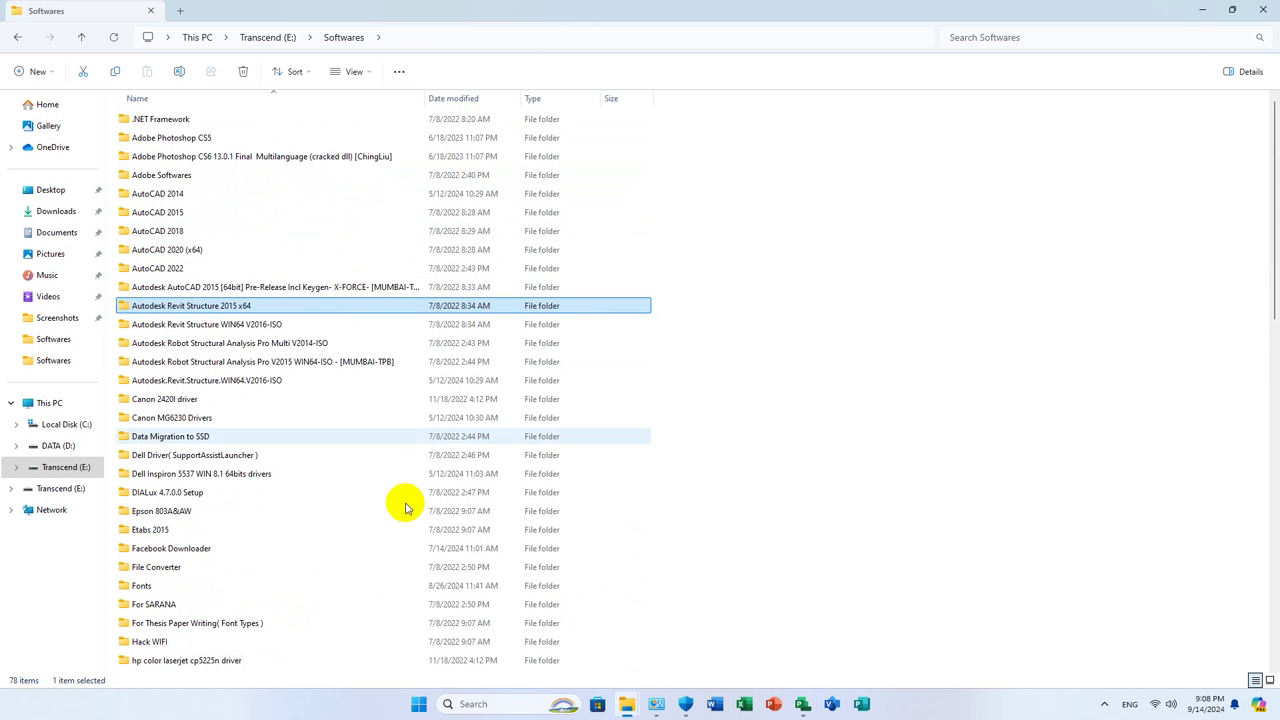
pyautogui.scroll(-3, 391, 495)
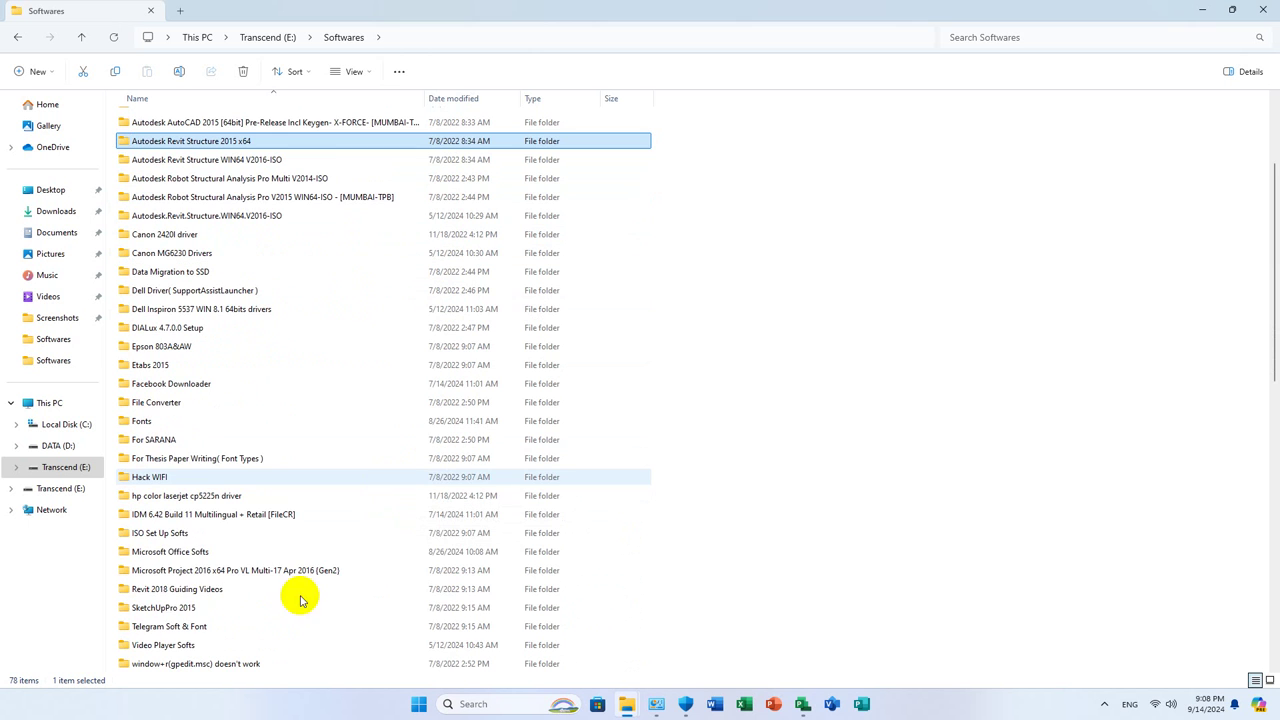
pyautogui.doubleClick(184, 559)
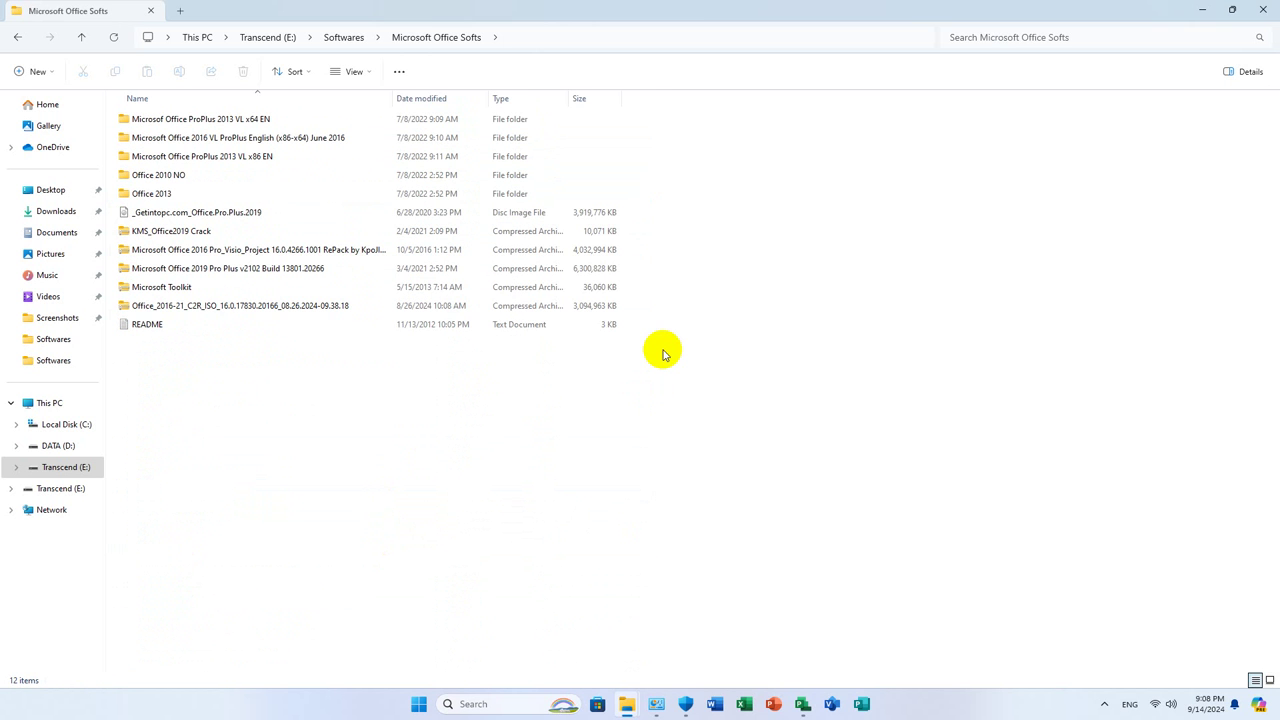
# Open the KMS_Office2019 Crack archive and go down to its innermost KMS_Office2019 folder
pyautogui.click(208, 232)
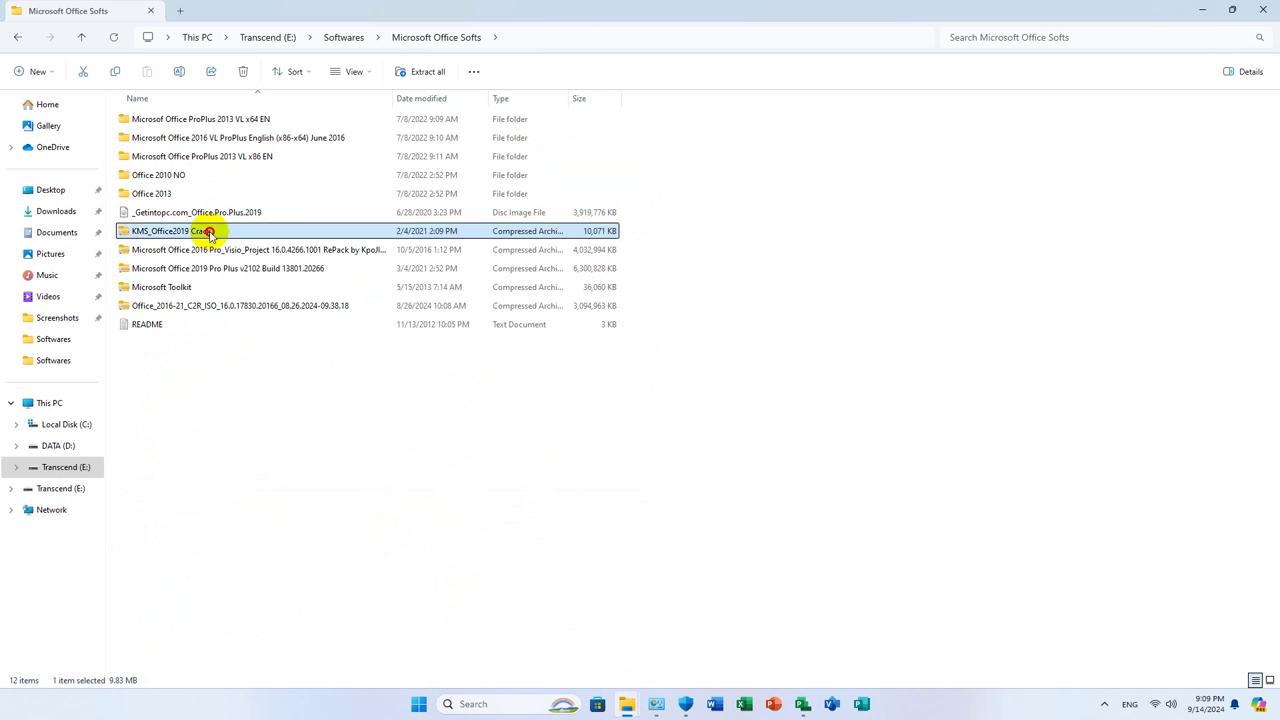
pyautogui.doubleClick(208, 232)
pyautogui.doubleClick(177, 118)
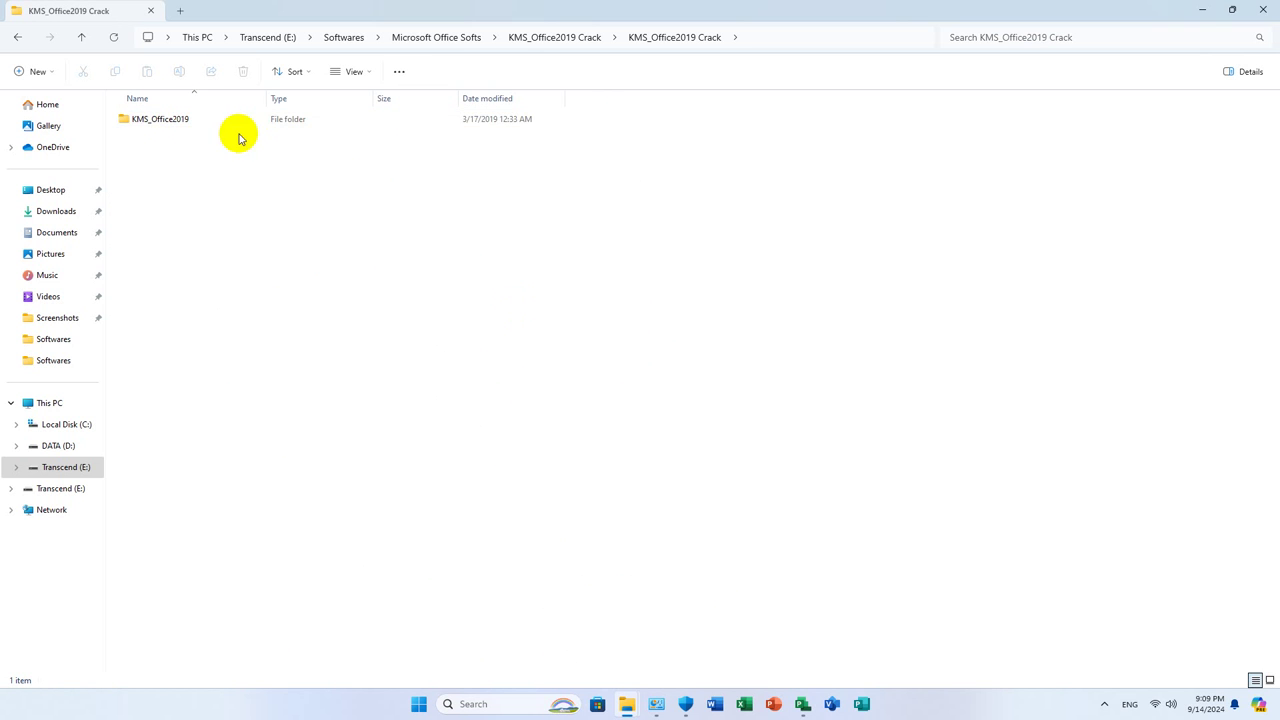
pyautogui.doubleClick(148, 118)
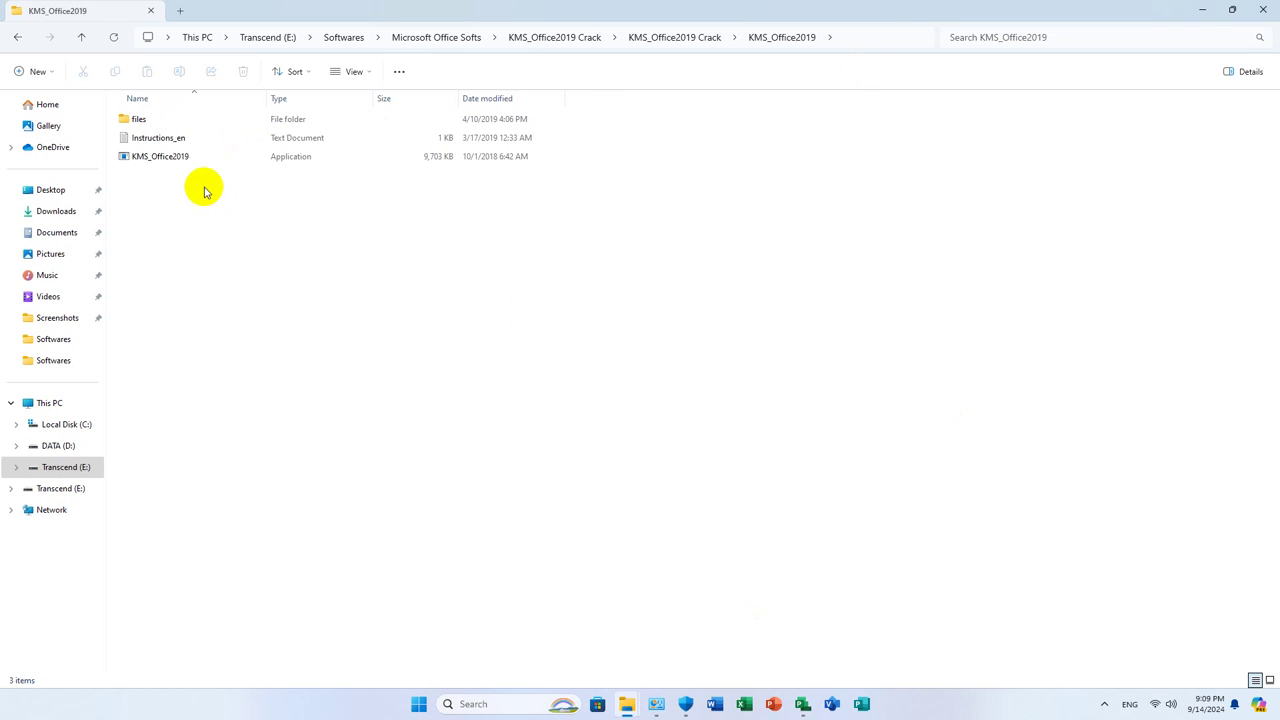
# Run the KMS_Office2019 application without extracting the archive, overriding the Windows malware warning
pyautogui.rightClick(157, 159)
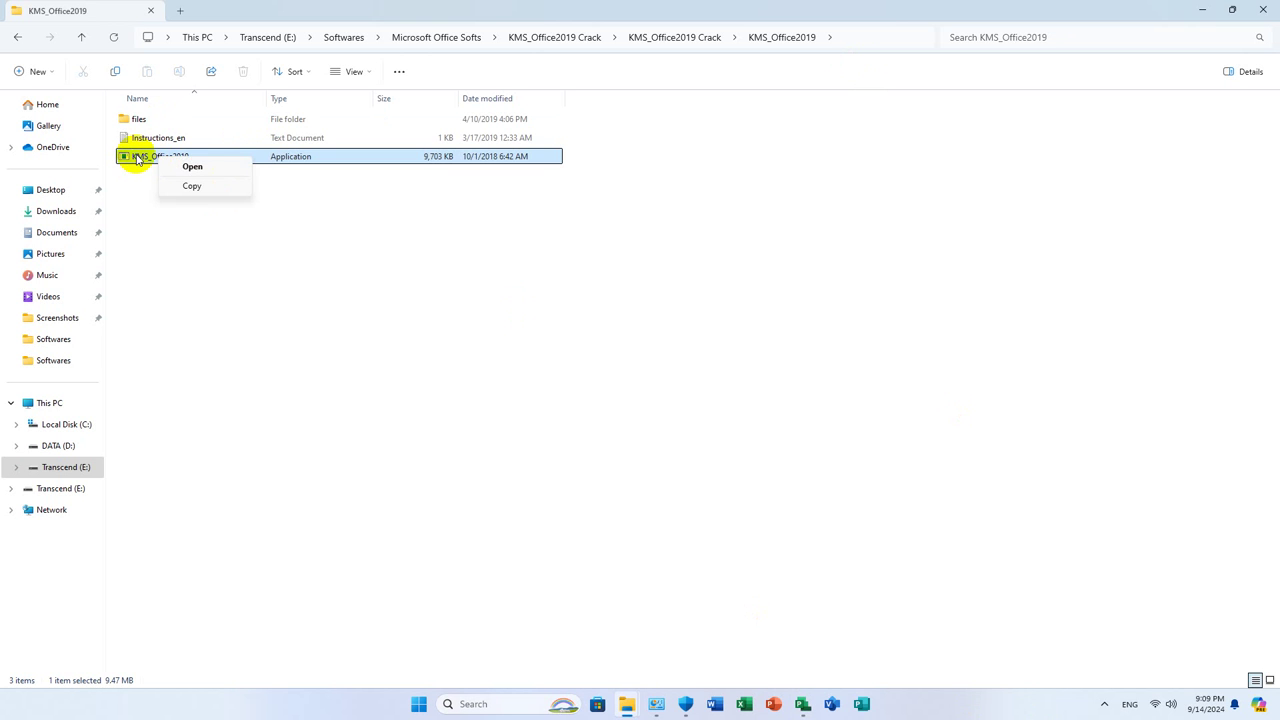
pyautogui.doubleClick(130, 160)
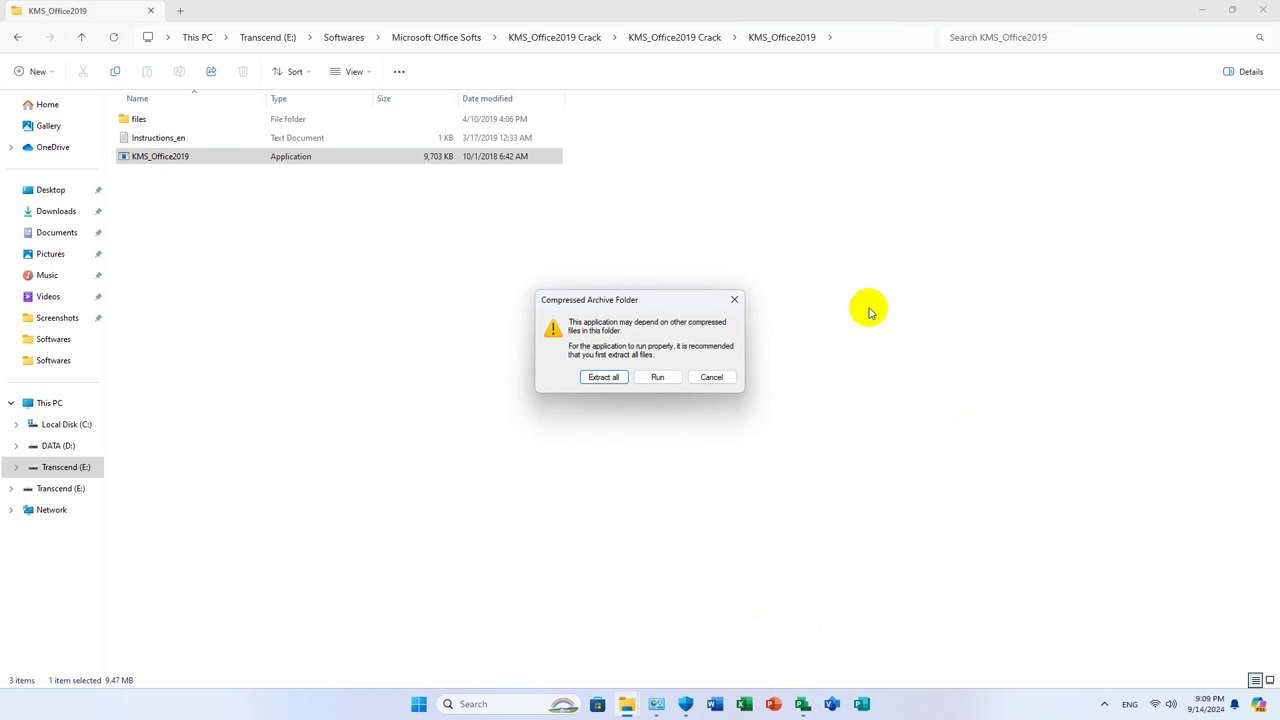
pyautogui.click(652, 377)
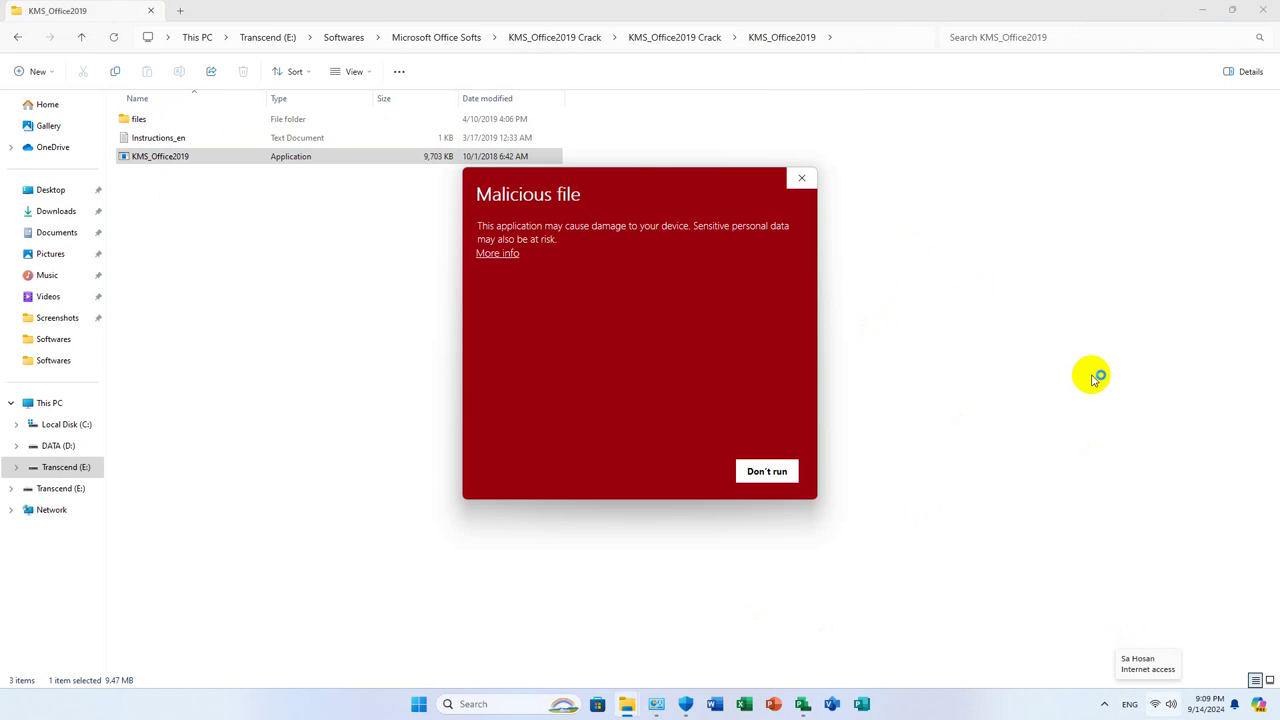
pyautogui.click(484, 253)
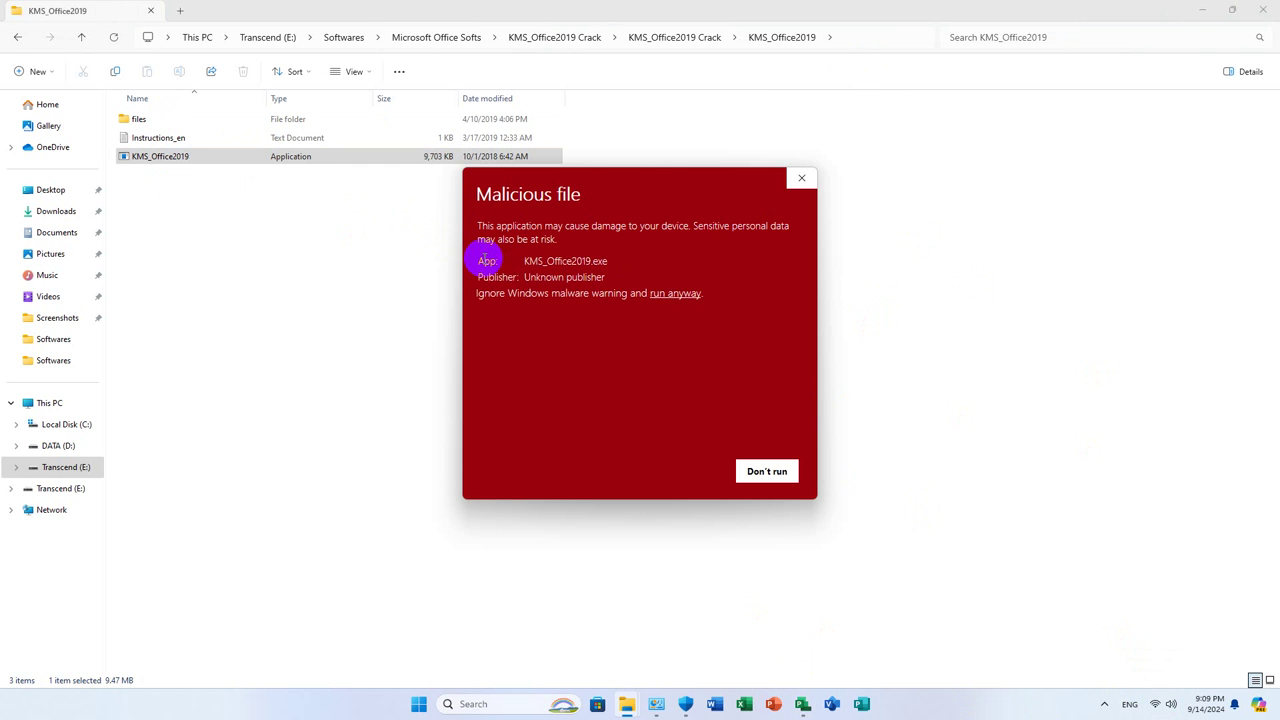
pyautogui.click(665, 293)
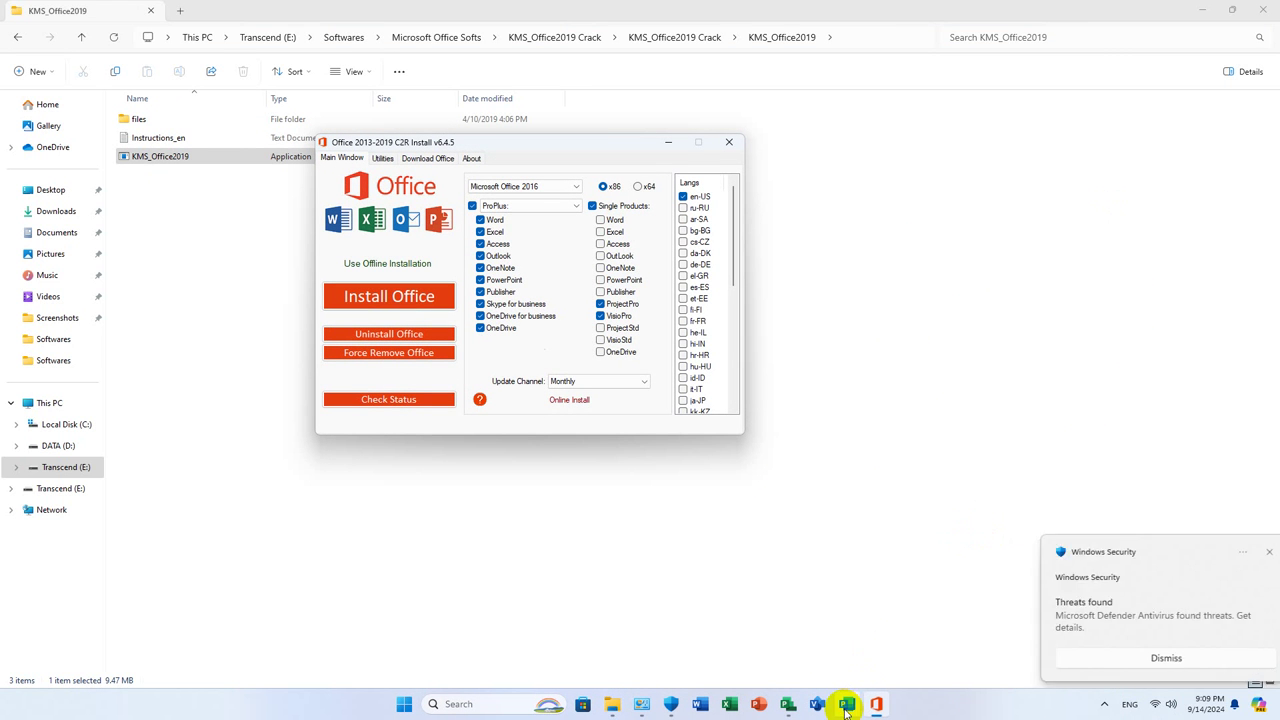
pyautogui.moveTo(875, 705)
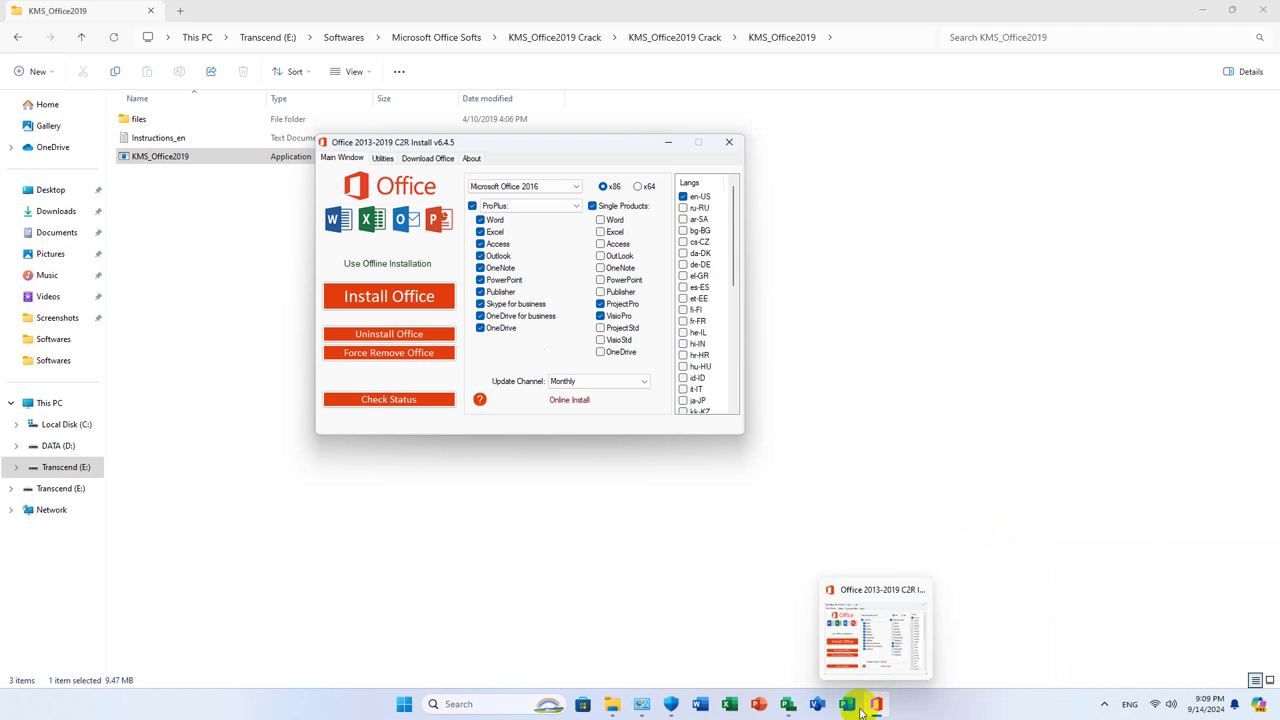
pyautogui.click(787, 710)
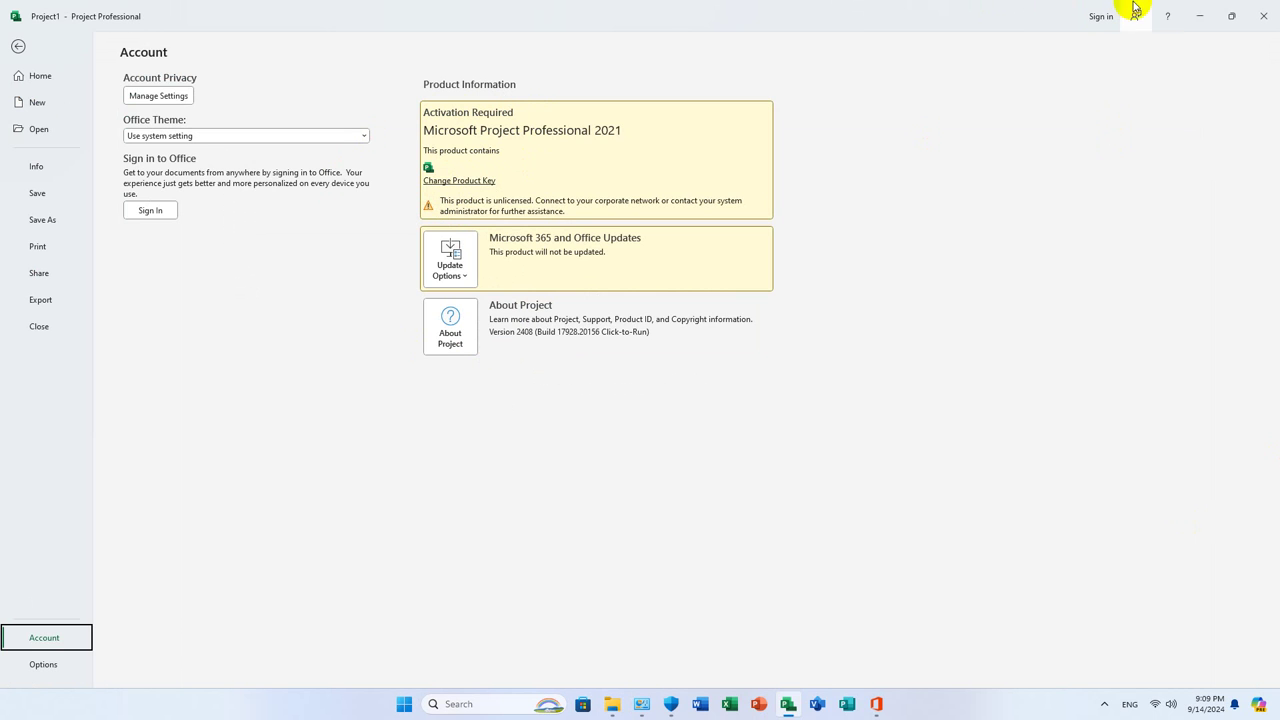
pyautogui.click(1201, 18)
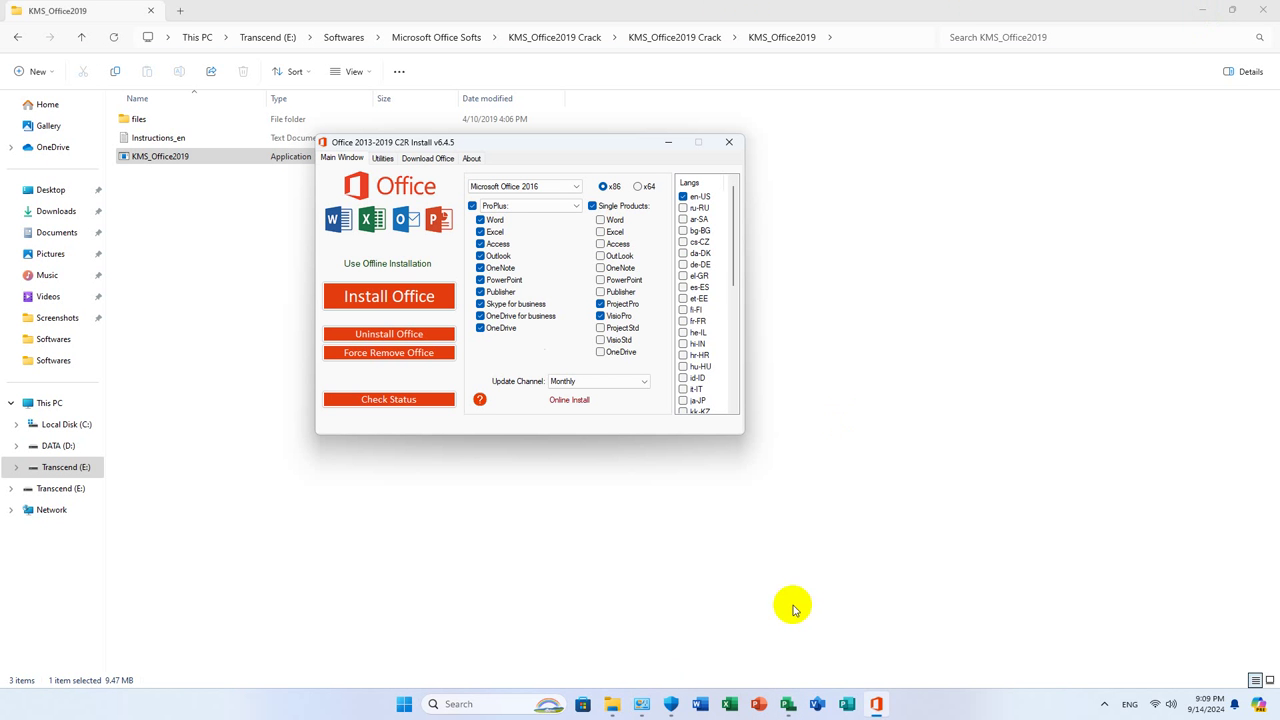
pyautogui.moveTo(788, 708)
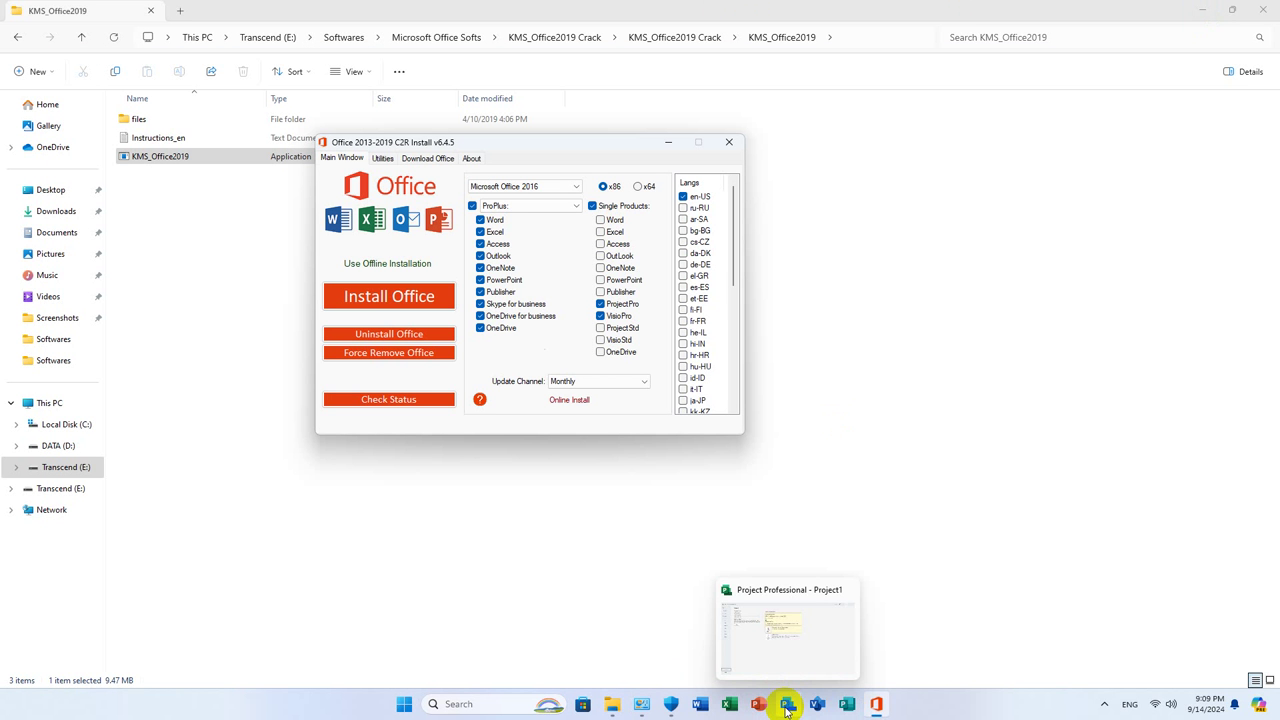
pyautogui.click(760, 594)
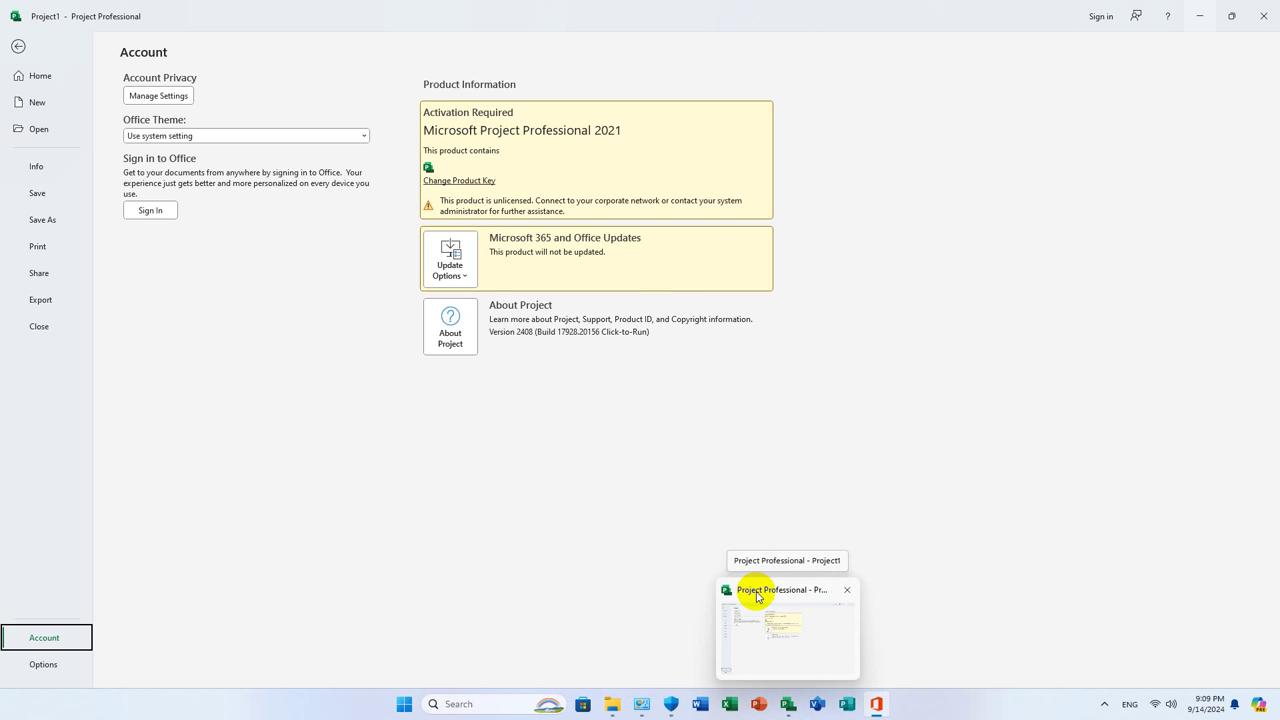
pyautogui.click(756, 594)
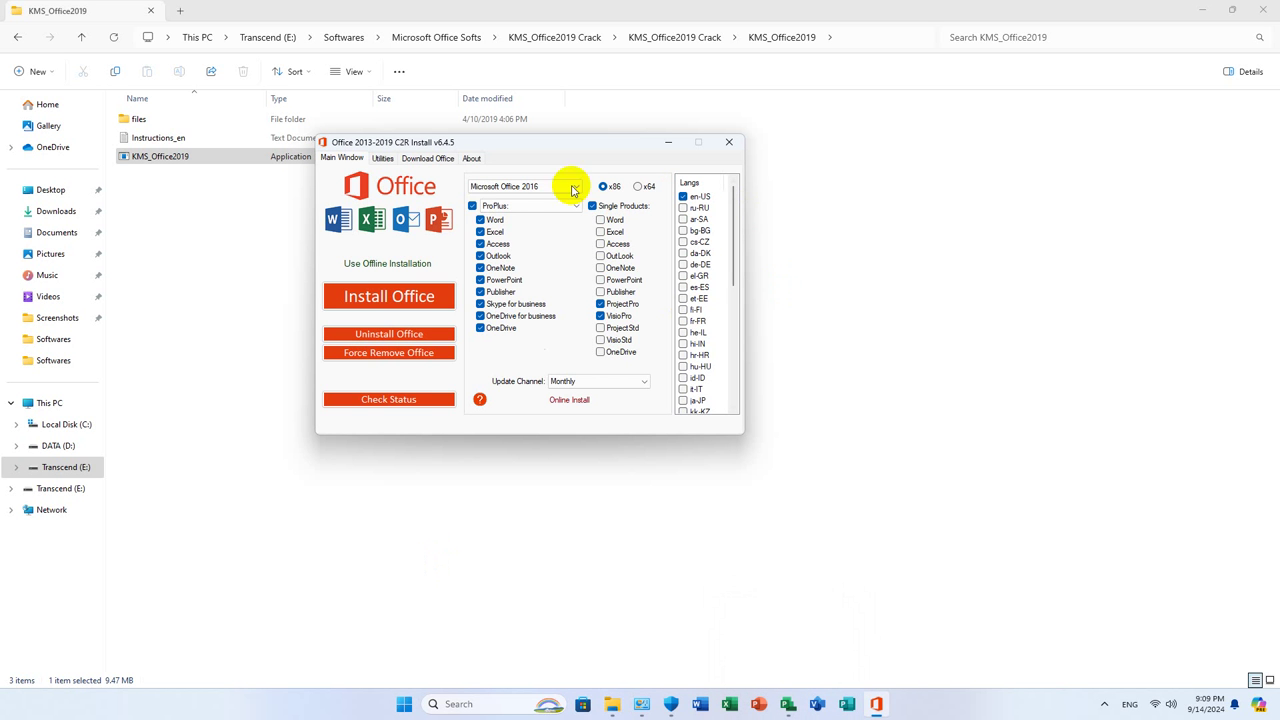
# Deselect ProPlus and VisioPro, choose the x64 architecture, and keep the update channel on Monthly
pyautogui.click(473, 206)
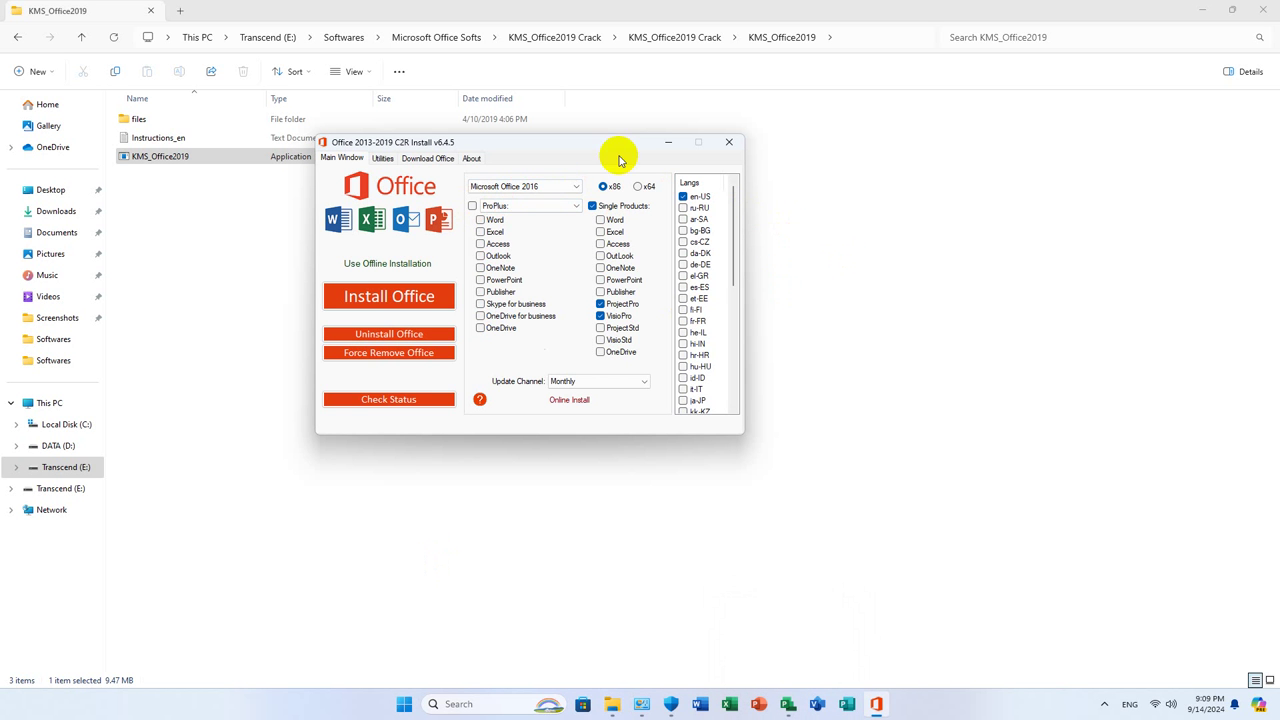
pyautogui.click(648, 186)
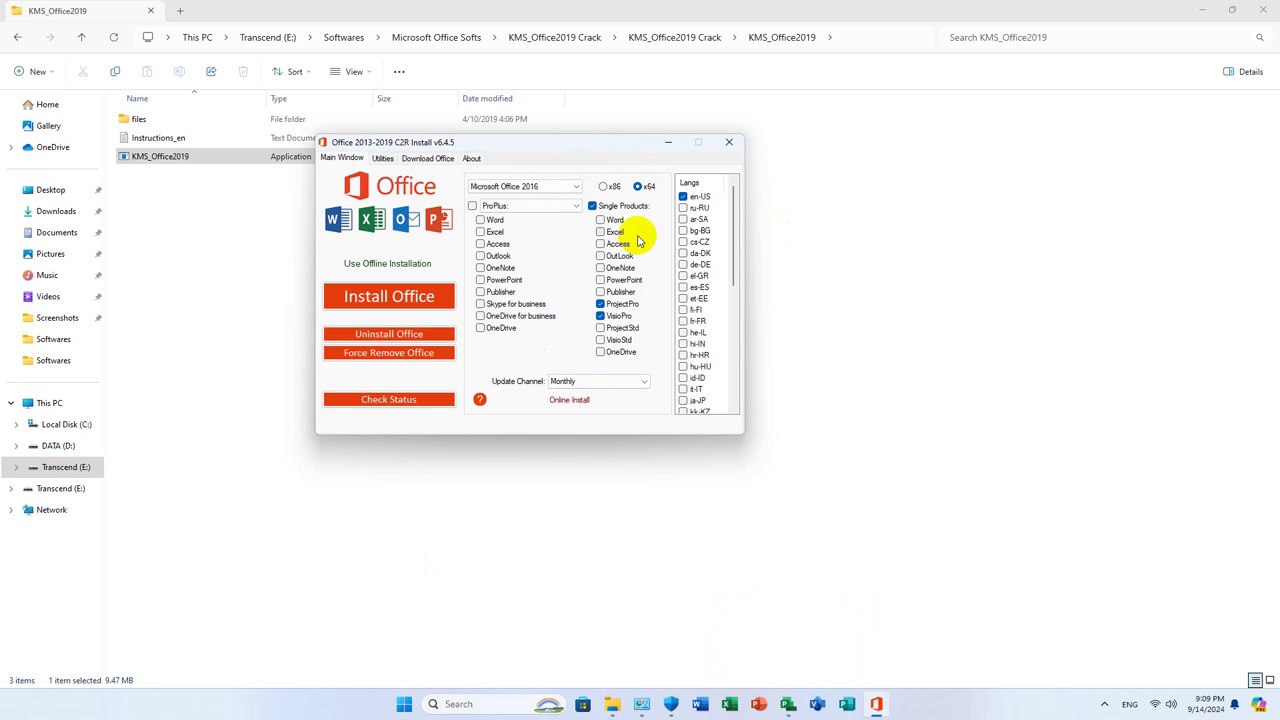
pyautogui.click(600, 316)
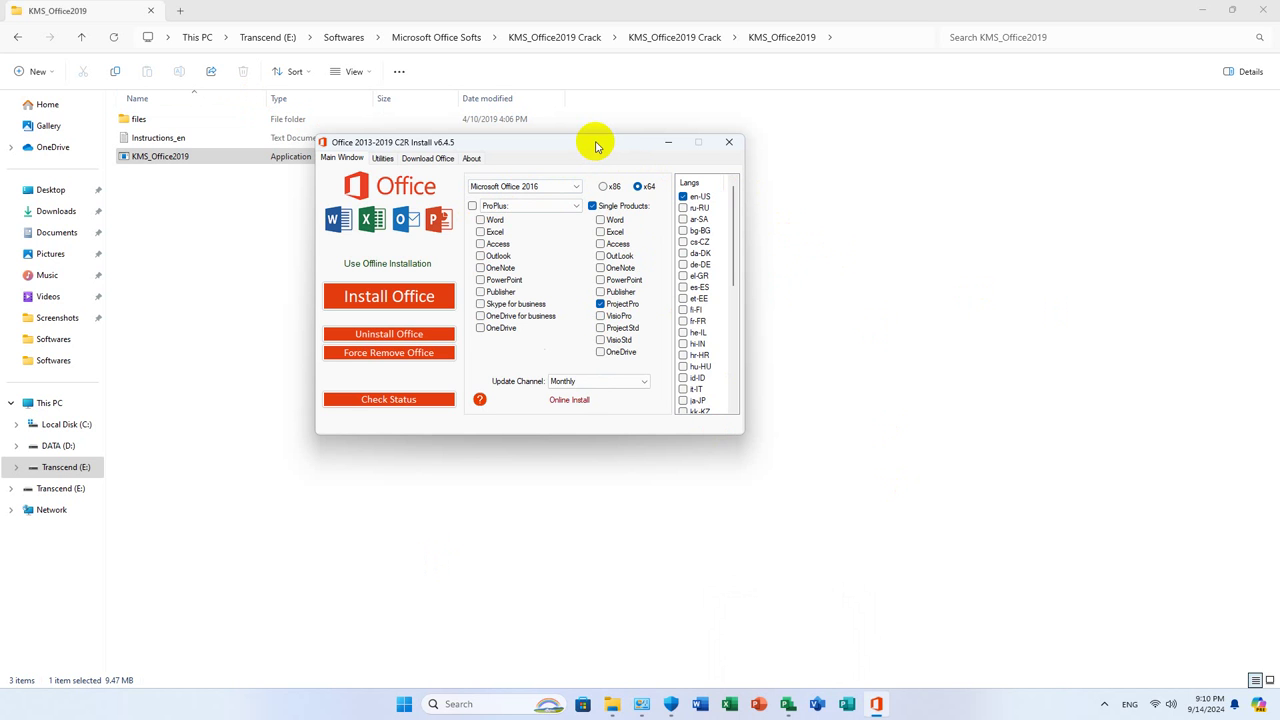
pyautogui.click(636, 381)
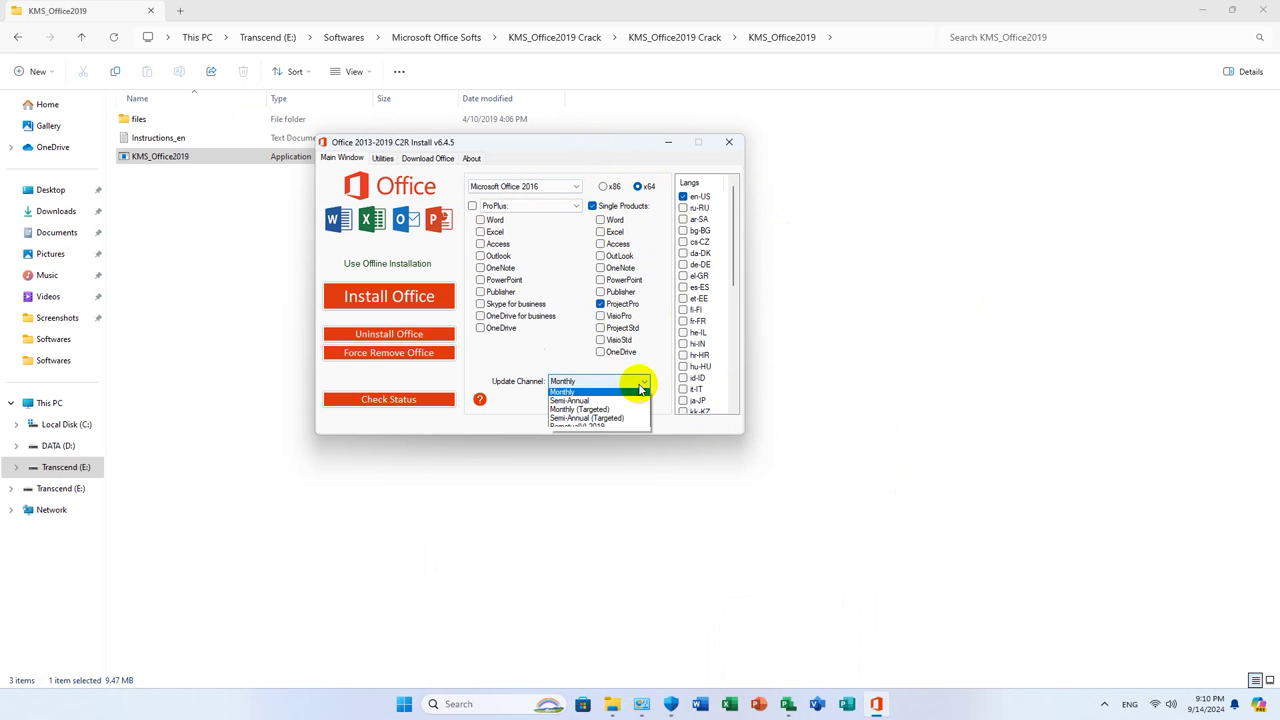
pyautogui.click(640, 392)
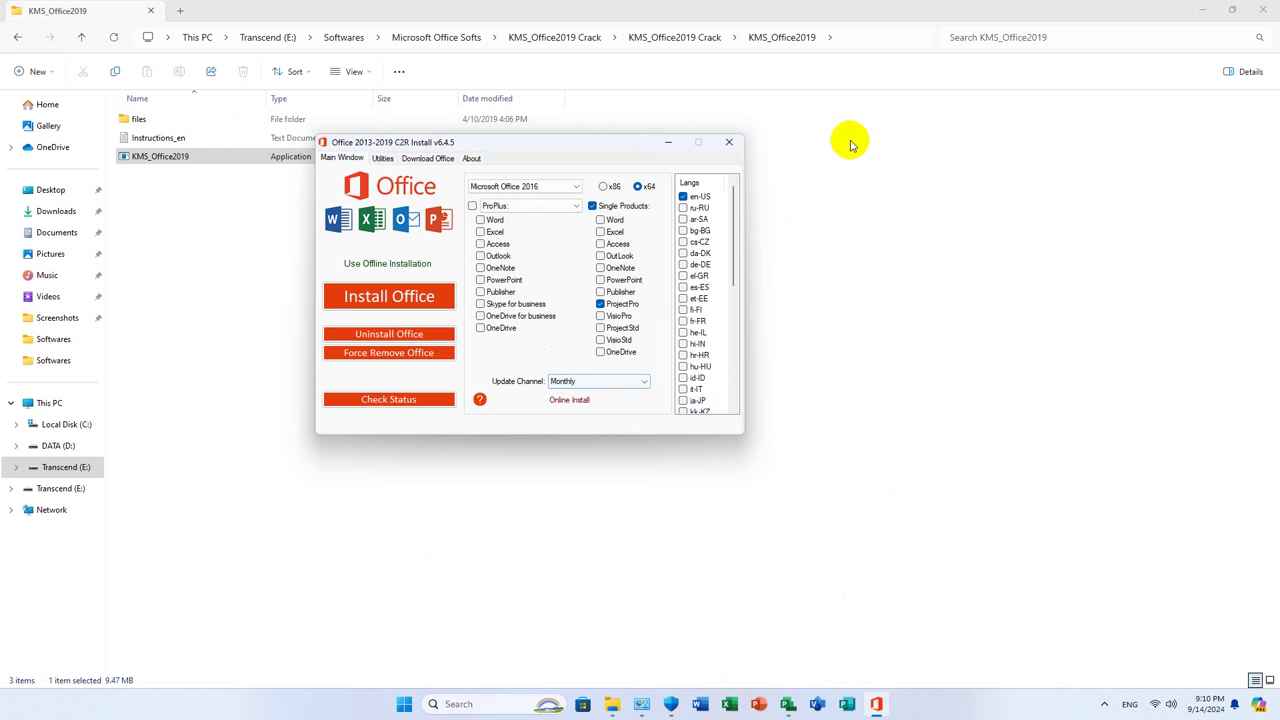
pyautogui.click(382, 158)
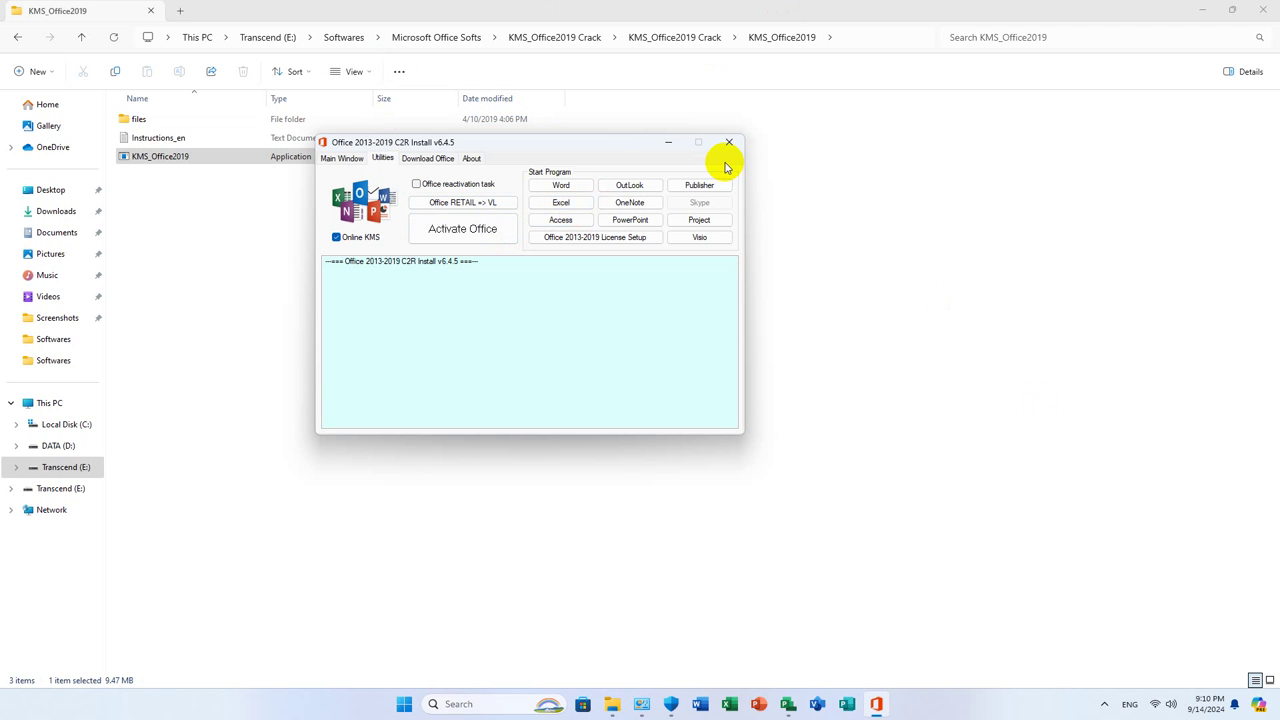
pyautogui.click(459, 186)
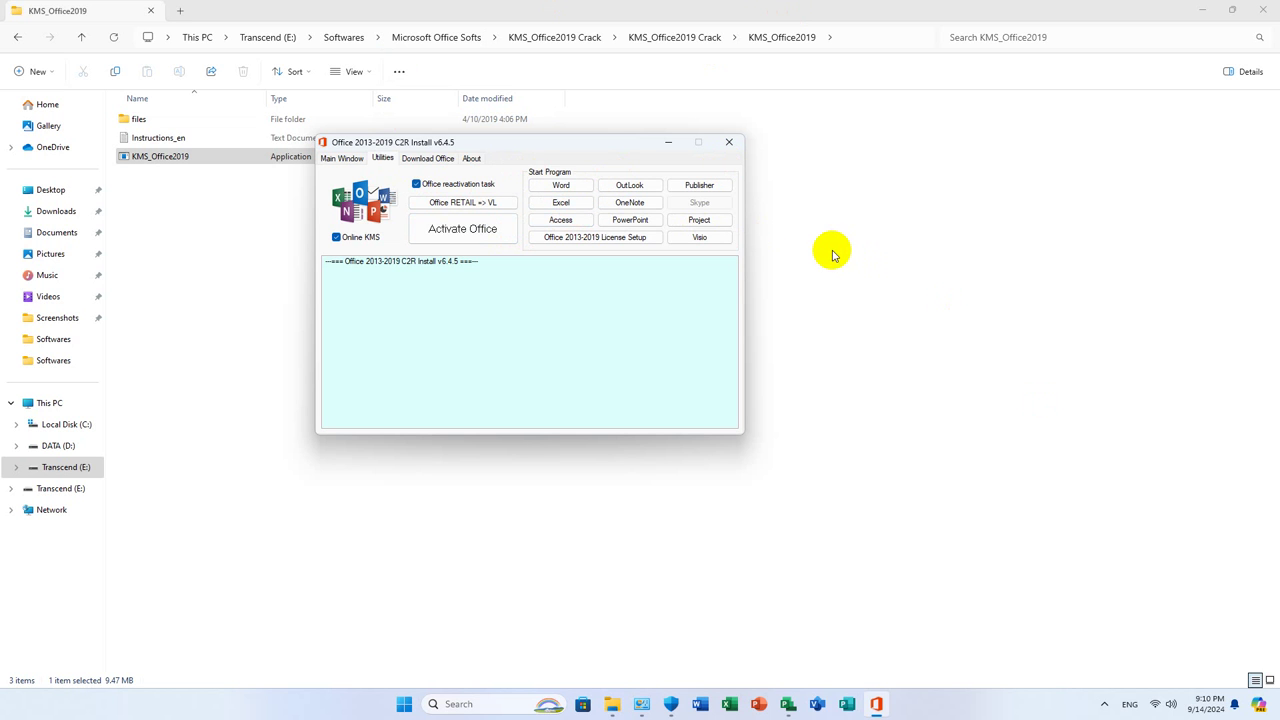
pyautogui.click(699, 219)
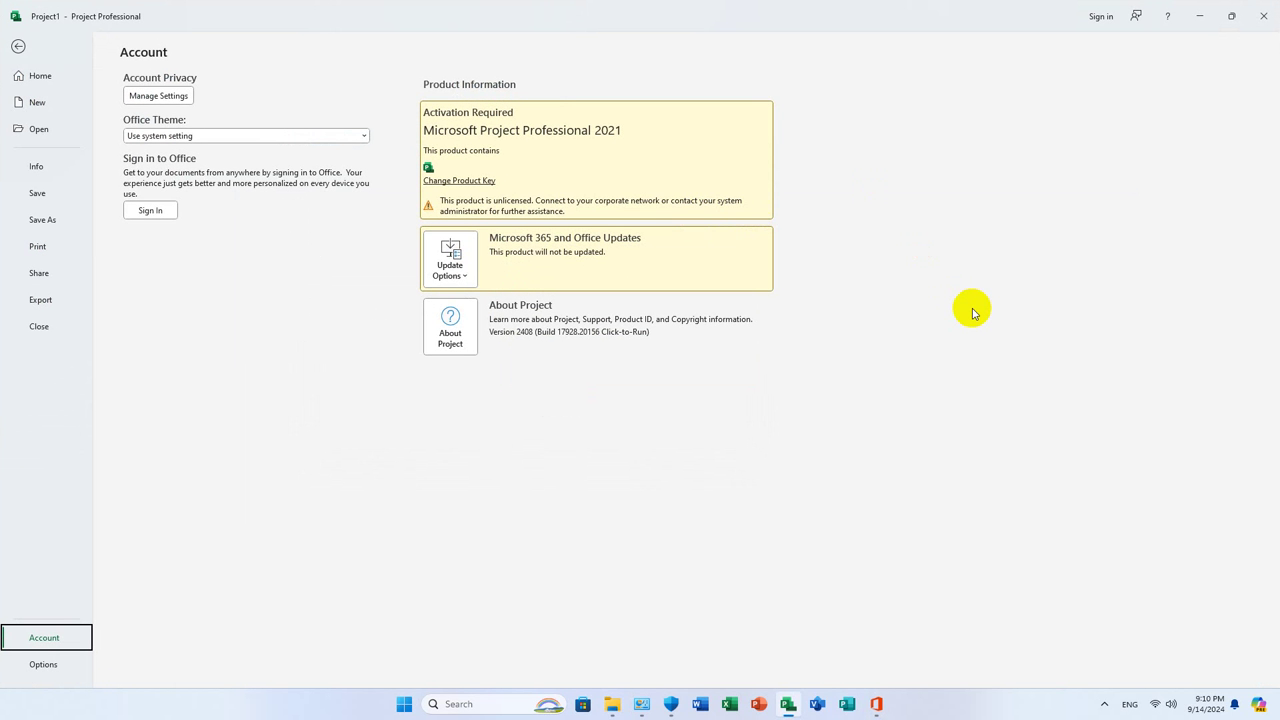
pyautogui.click(1192, 20)
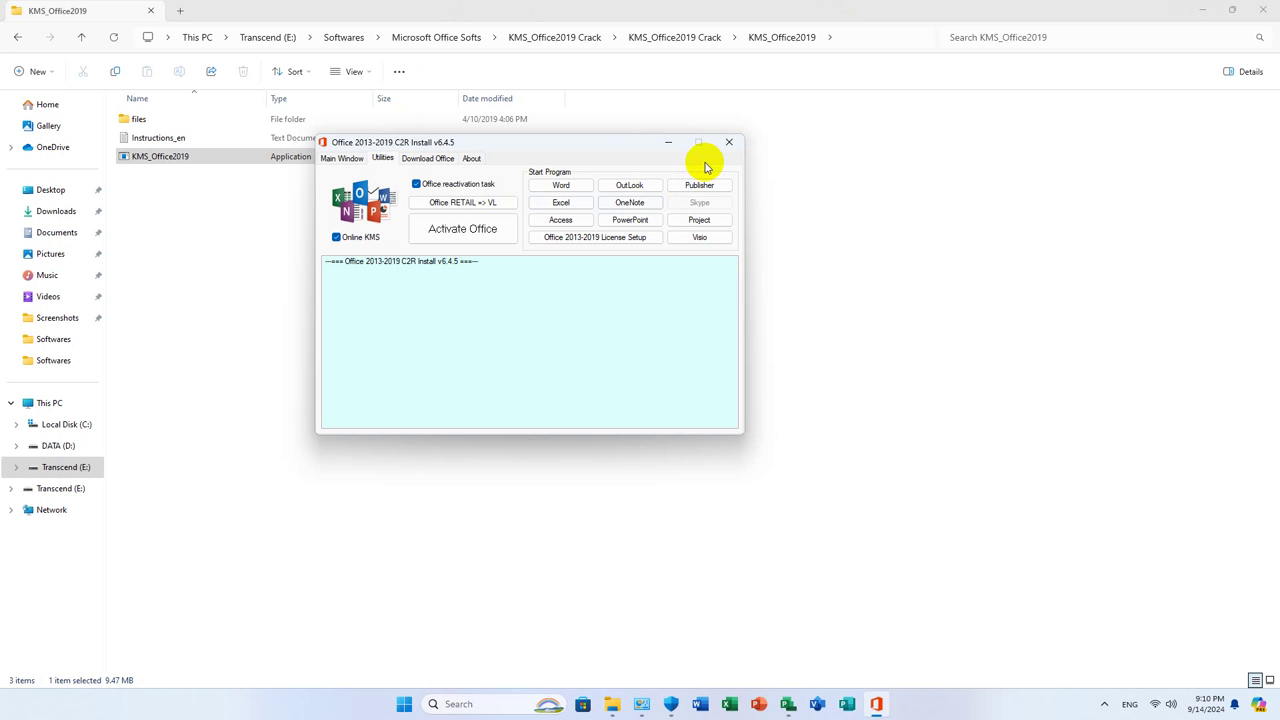
# Convert Office from RETAIL to VL, activate it with Online KMS, and review the activation log
pyautogui.click(452, 205)
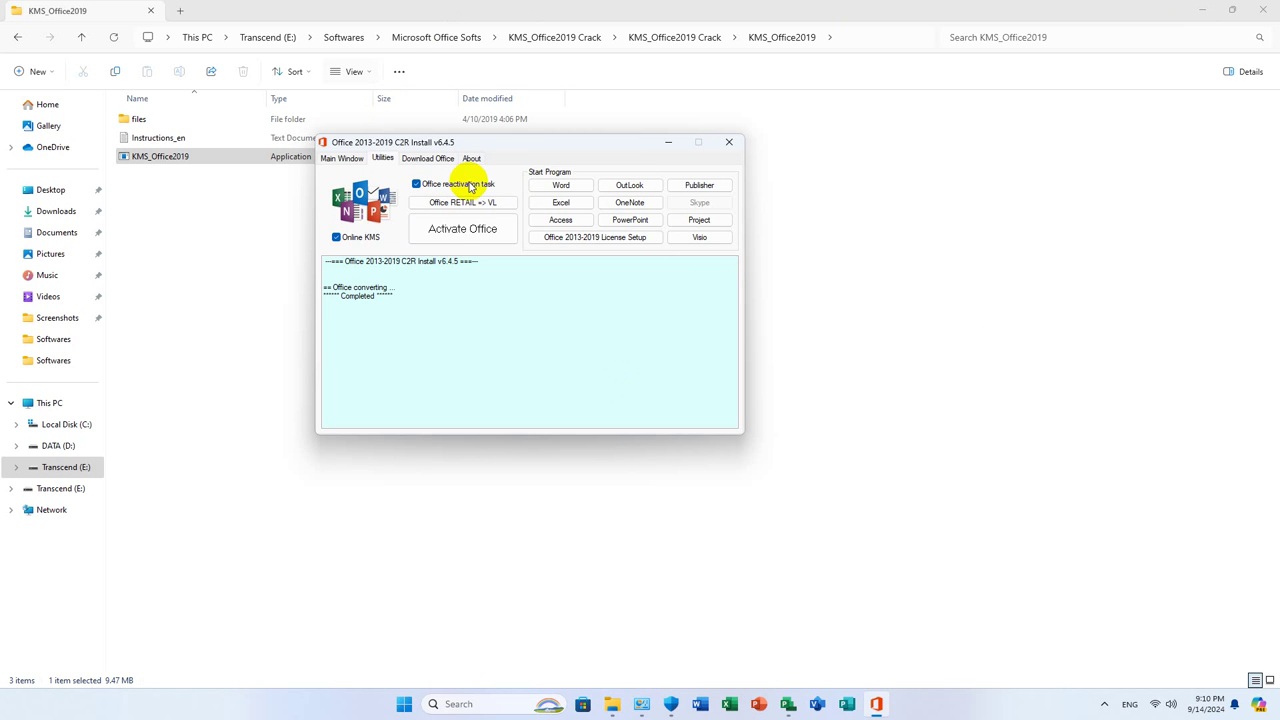
pyautogui.click(457, 230)
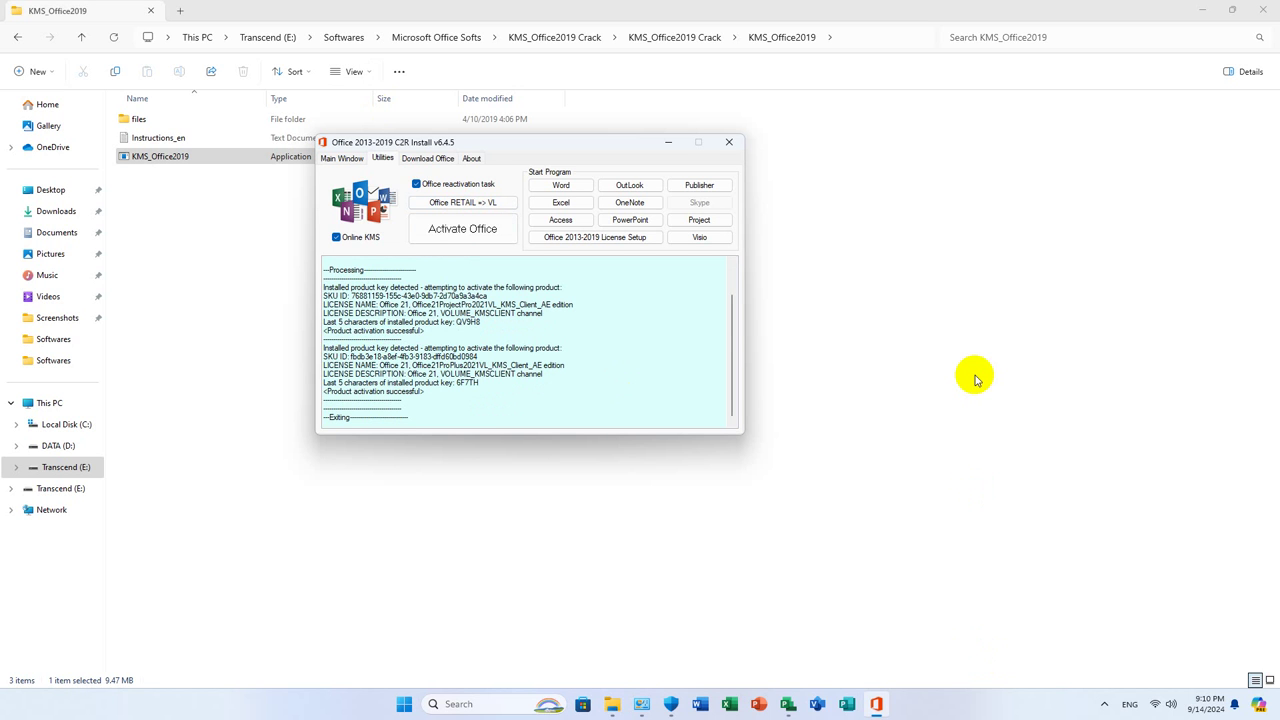
pyautogui.scroll(1, 530, 385)
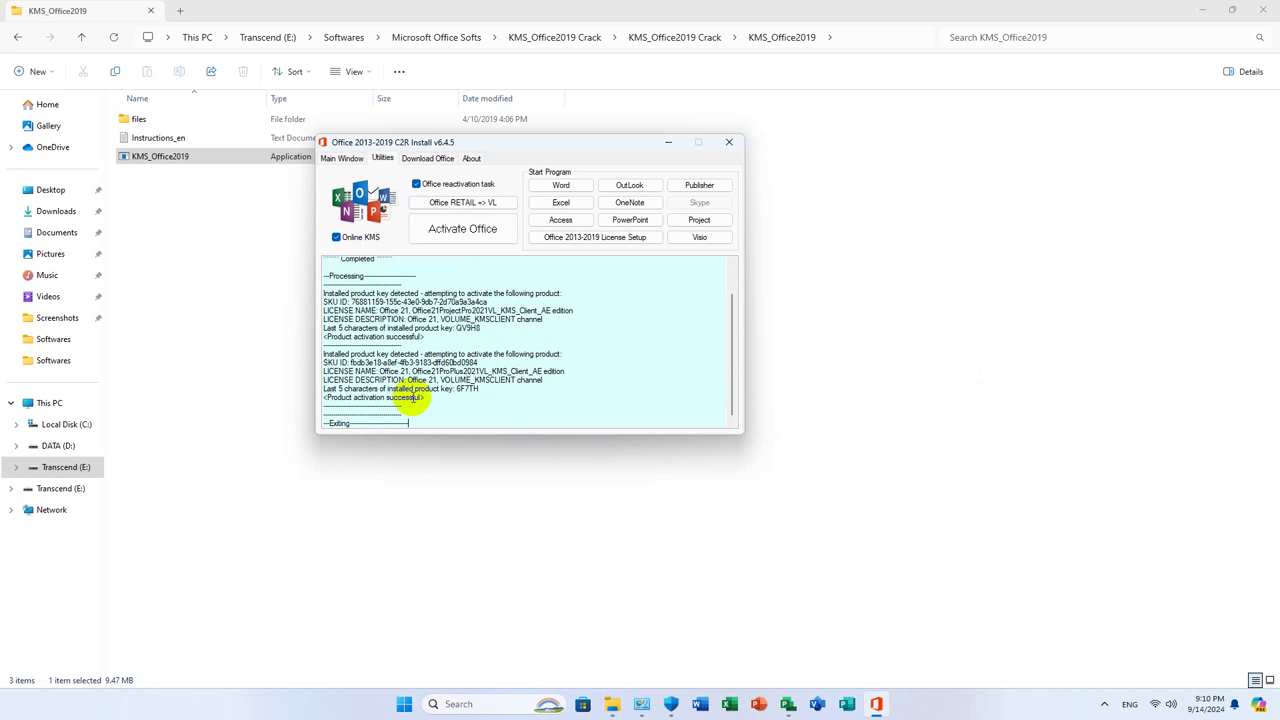
pyautogui.click(444, 419)
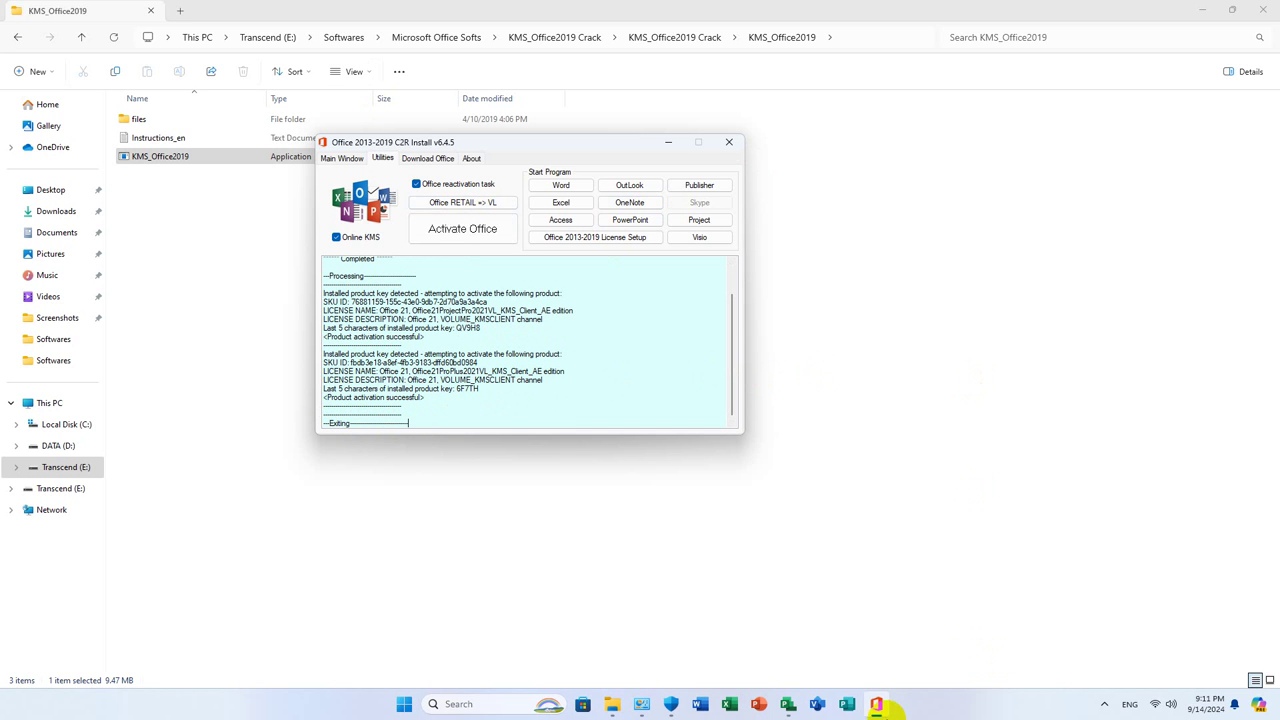
pyautogui.click(788, 704)
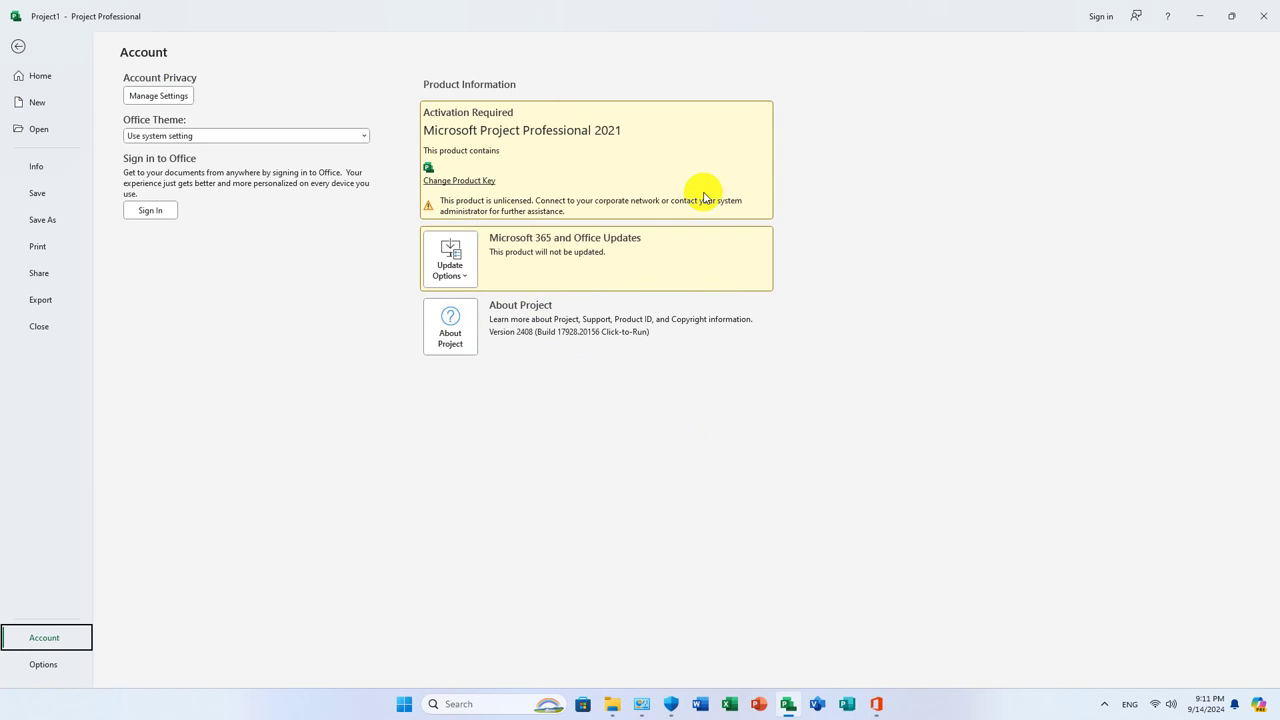
pyautogui.click(20, 47)
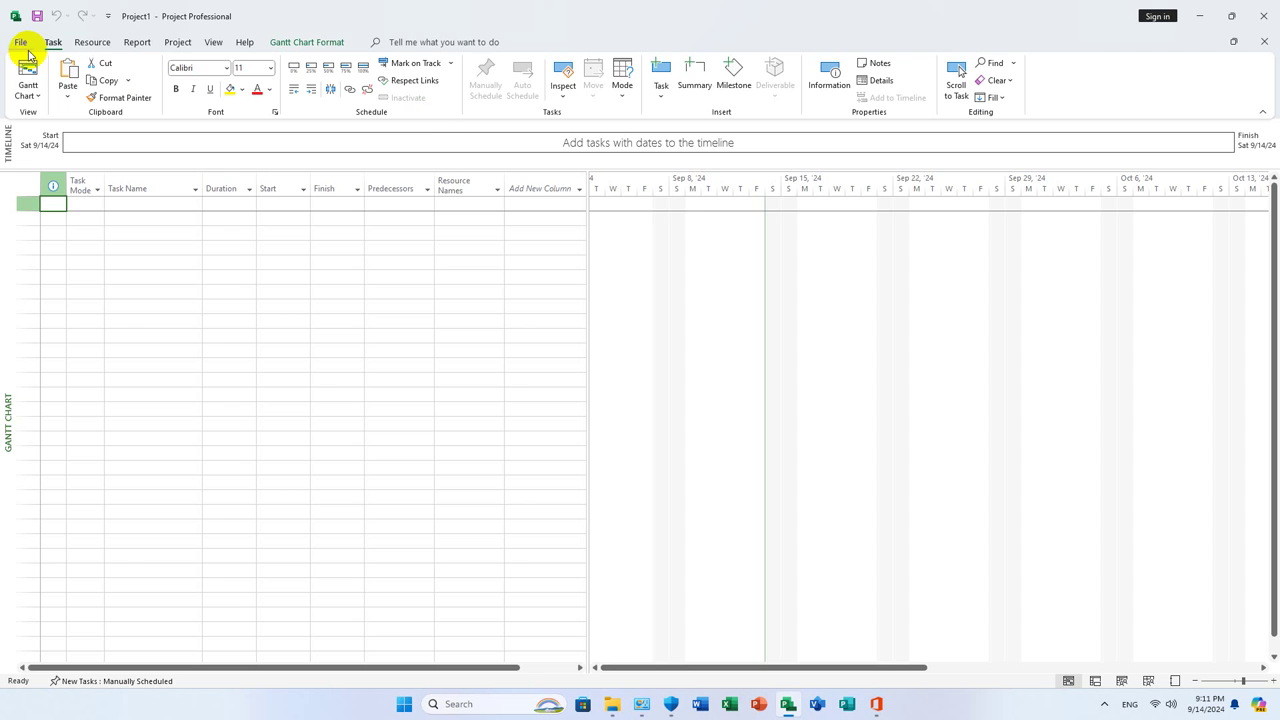
pyautogui.click(16, 43)
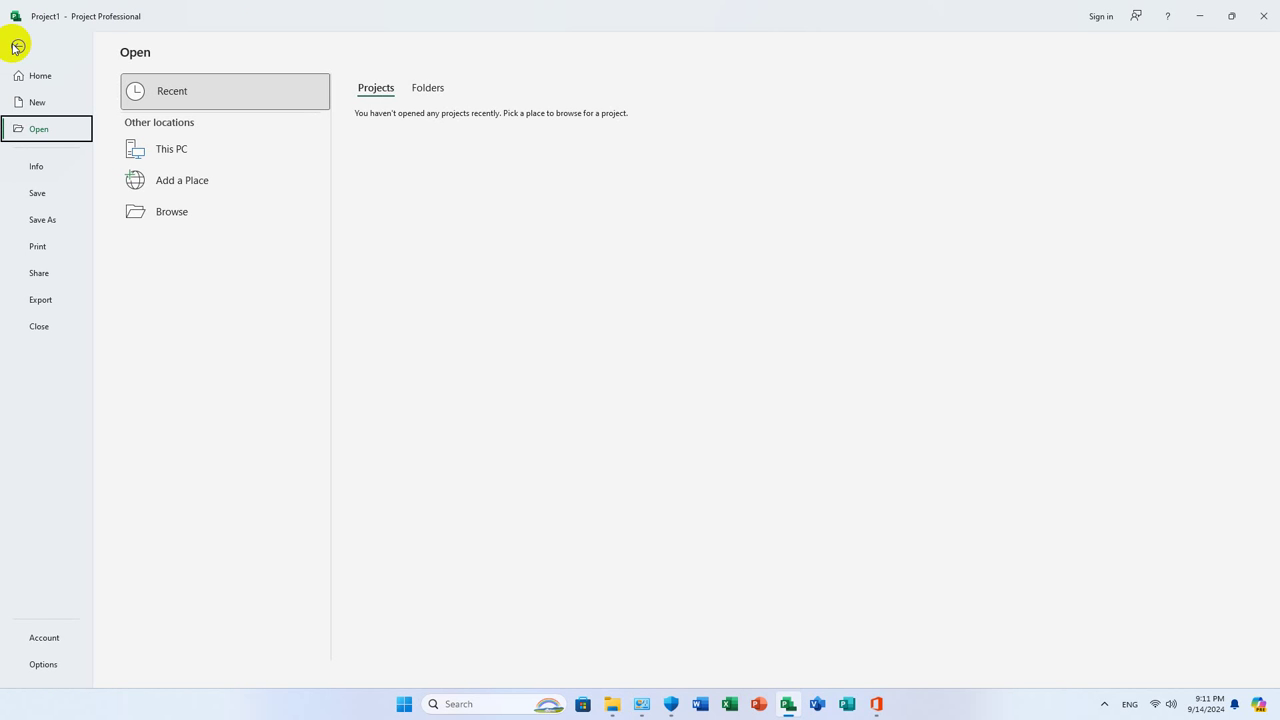
pyautogui.click(48, 640)
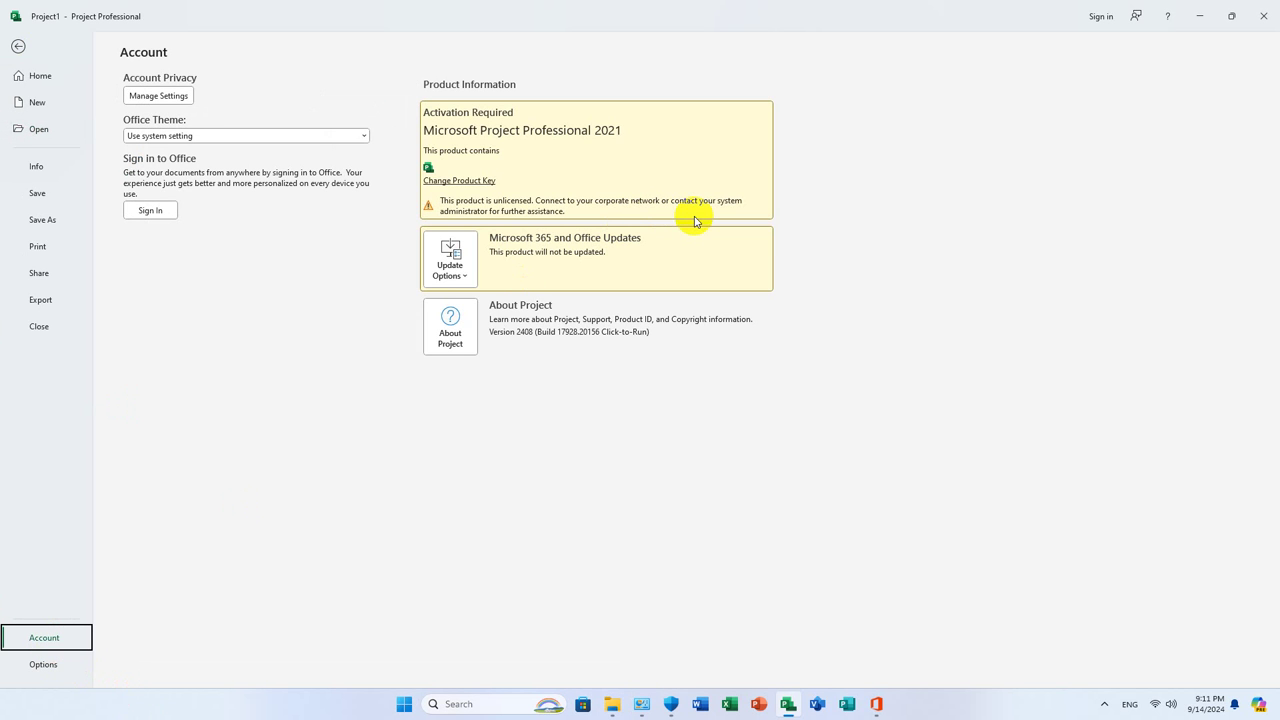
pyautogui.click(464, 275)
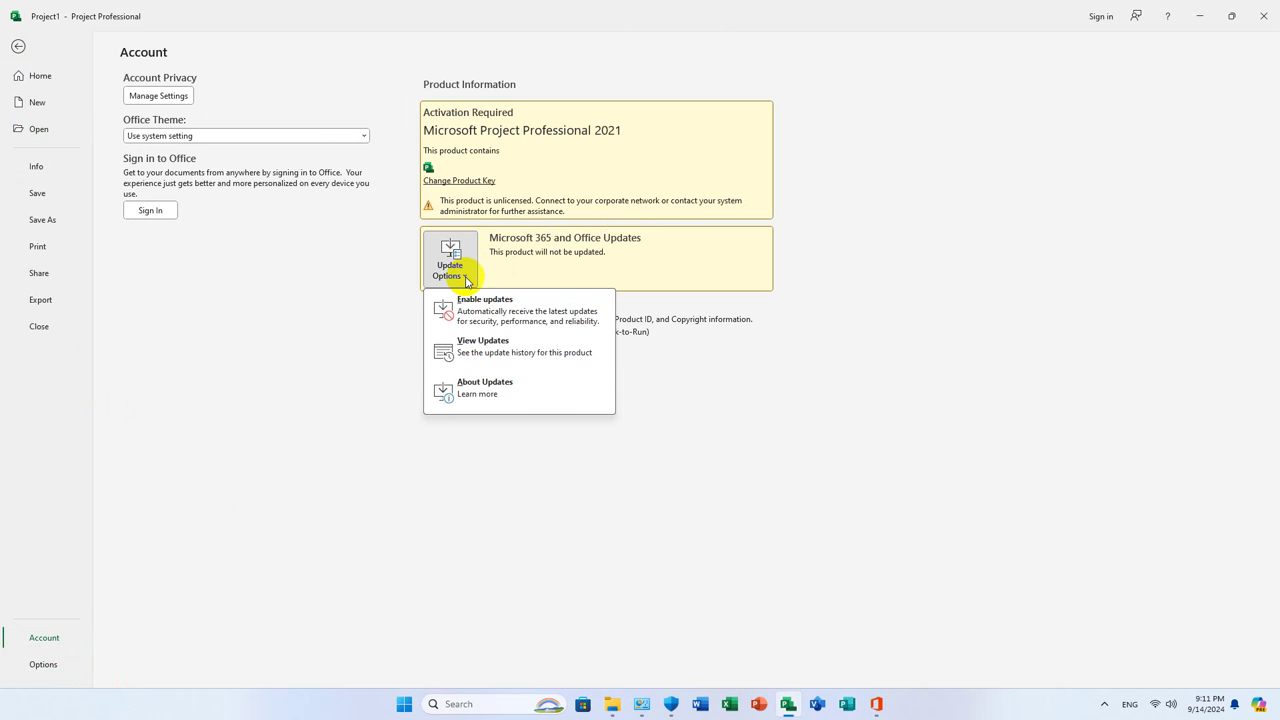
pyautogui.press('Escape')
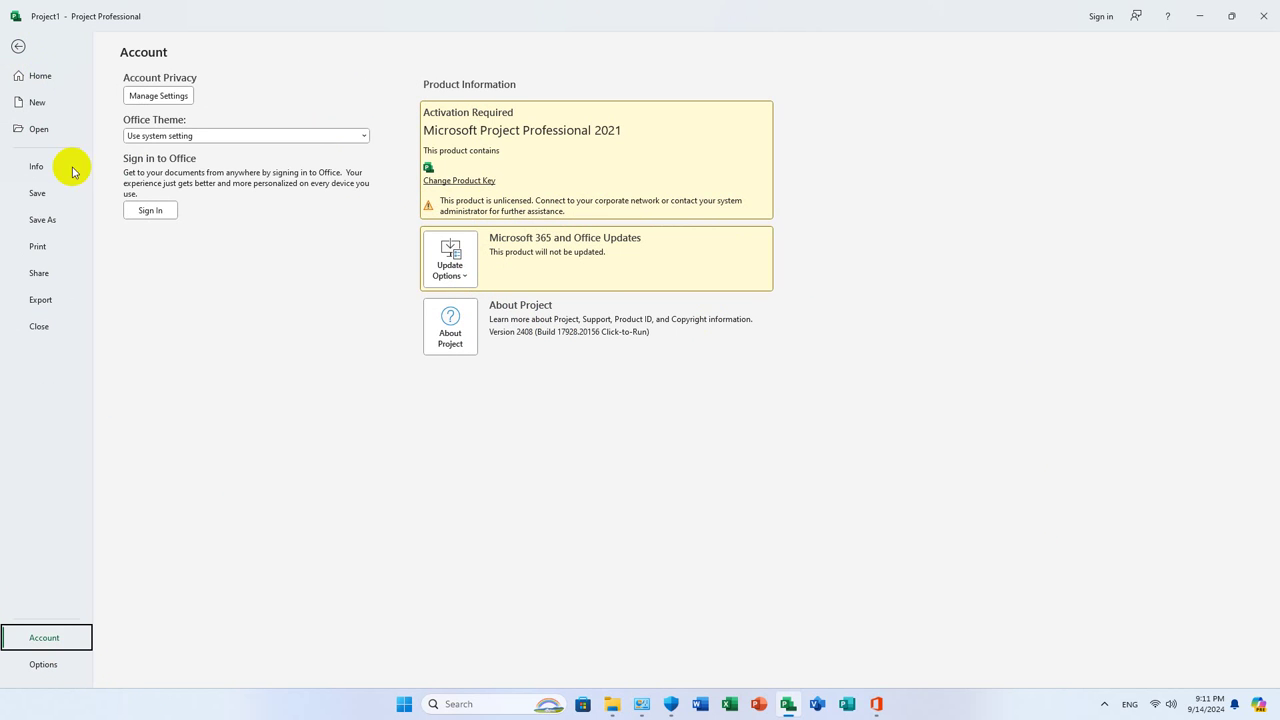
# Look over Project's Save As page and the Save settings in Project Options, leaving the settings as they are
pyautogui.click(43, 219)
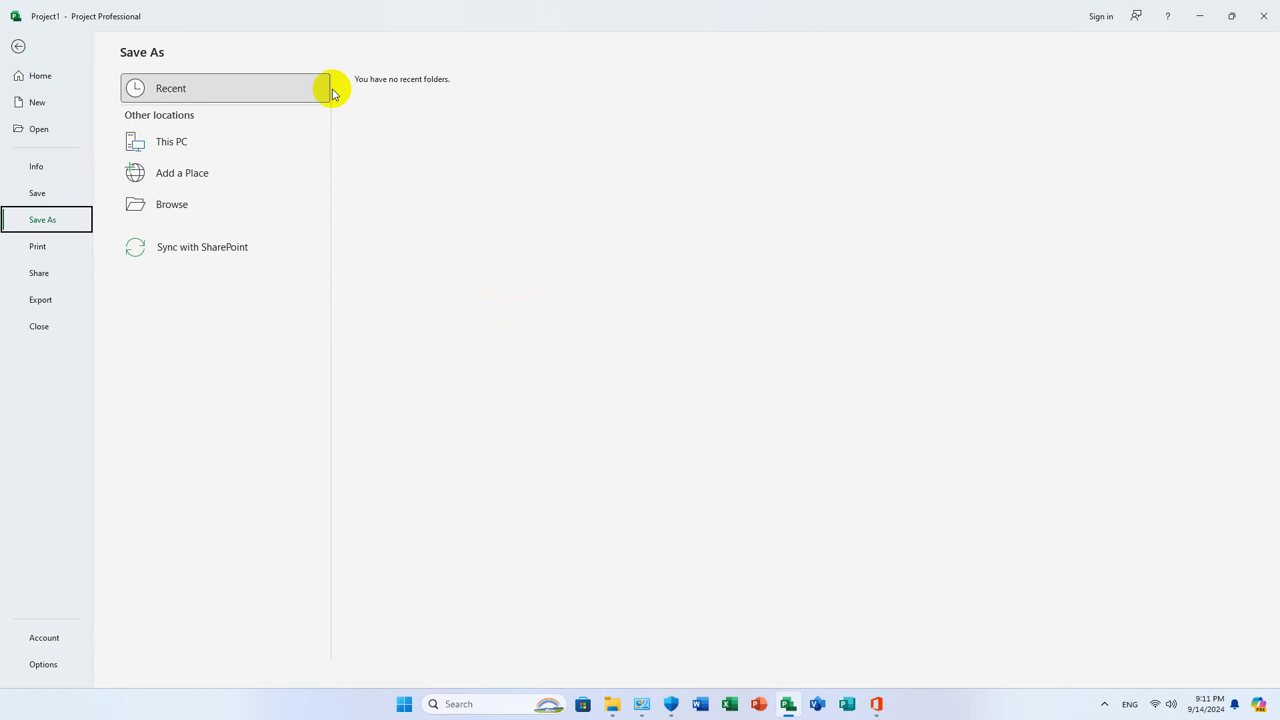
pyautogui.click(41, 665)
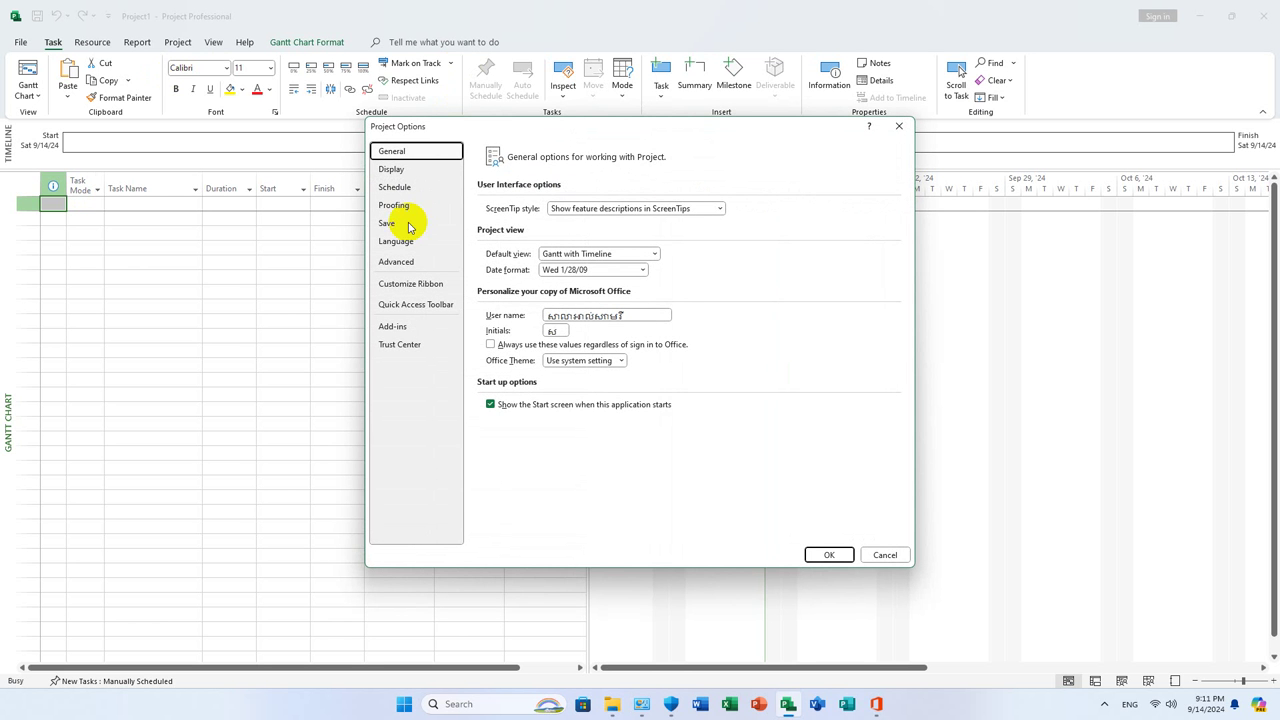
pyautogui.click(398, 224)
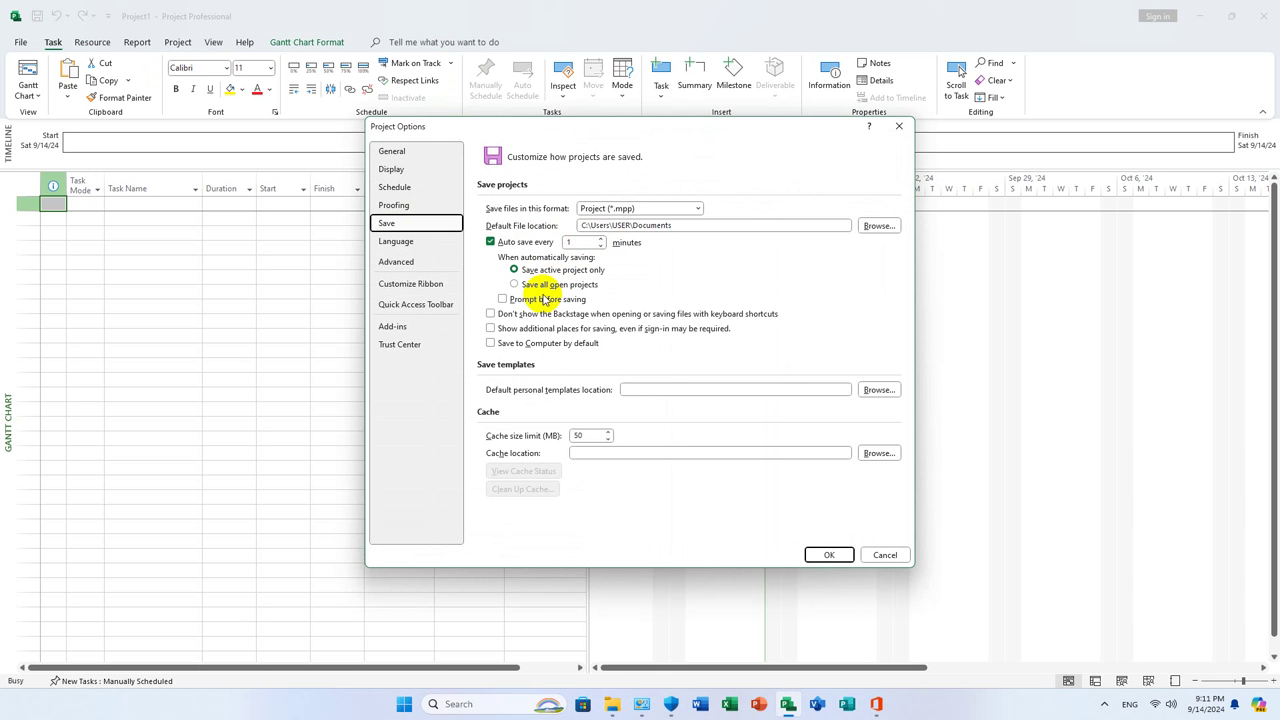
pyautogui.click(829, 557)
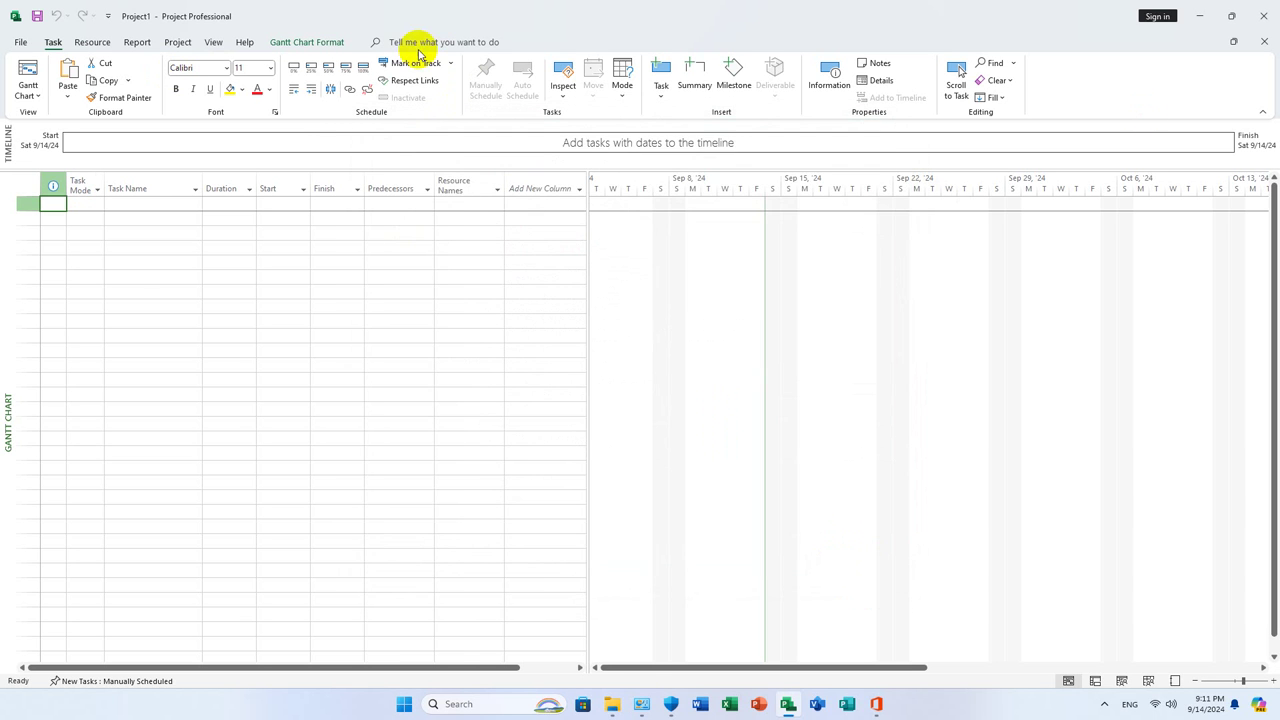
pyautogui.click(20, 43)
pyautogui.click(45, 638)
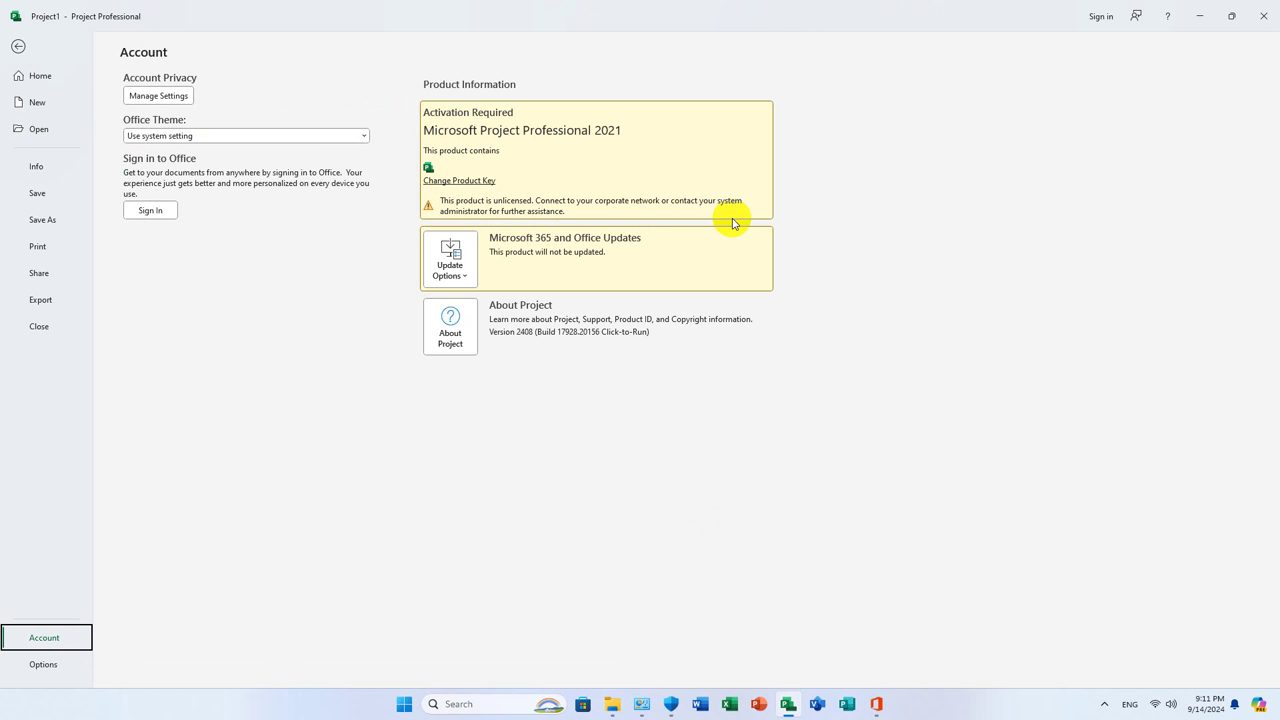
pyautogui.click(875, 706)
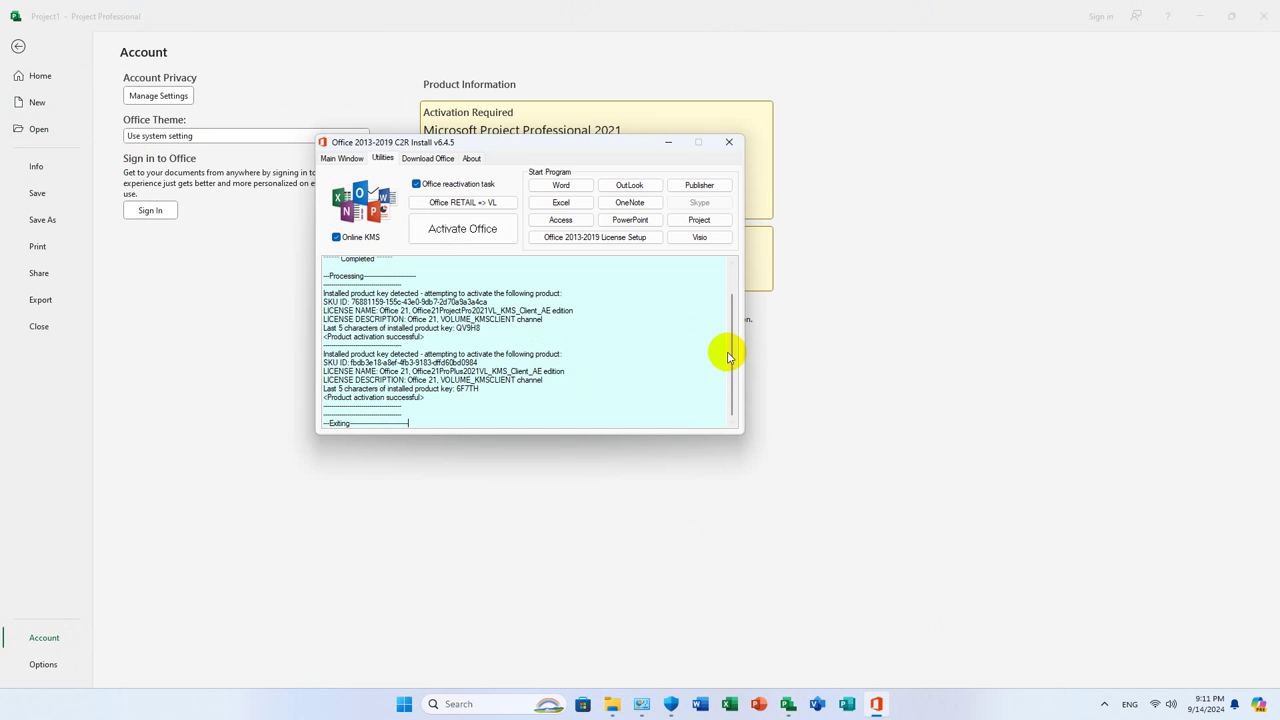
pyautogui.scroll(2, 720, 348)
pyautogui.scroll(-2, 715, 335)
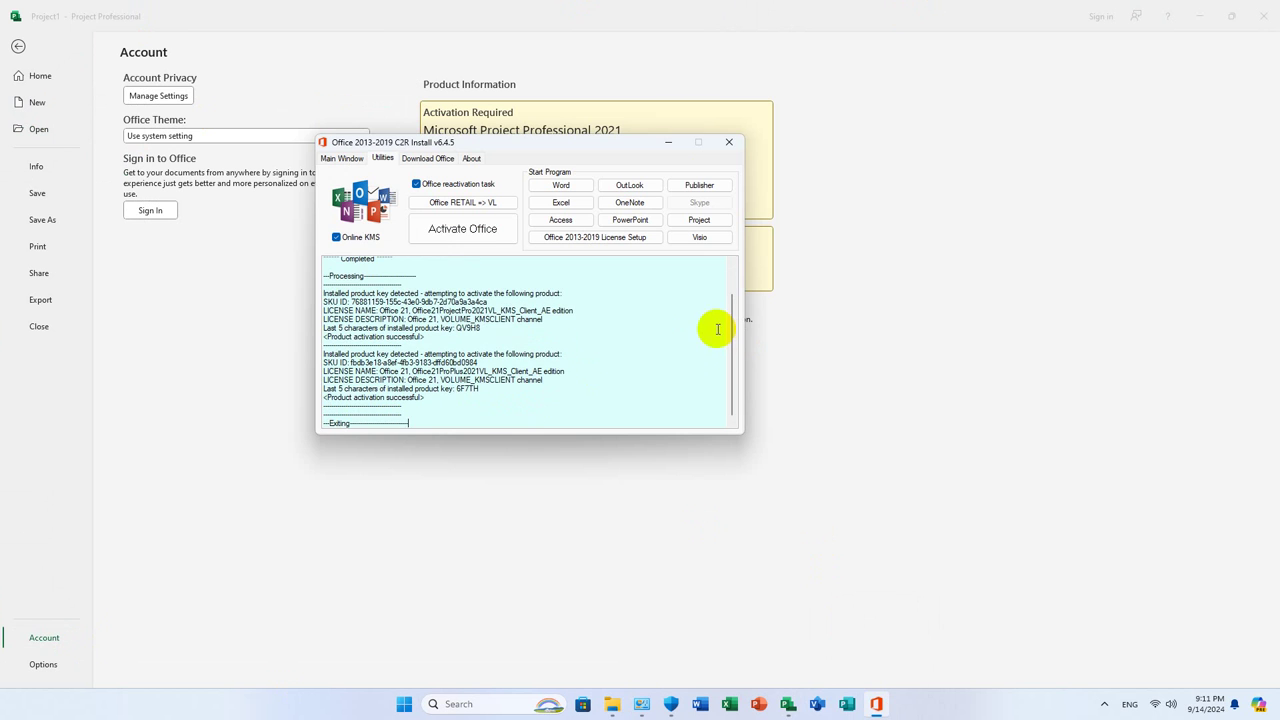
pyautogui.click(727, 144)
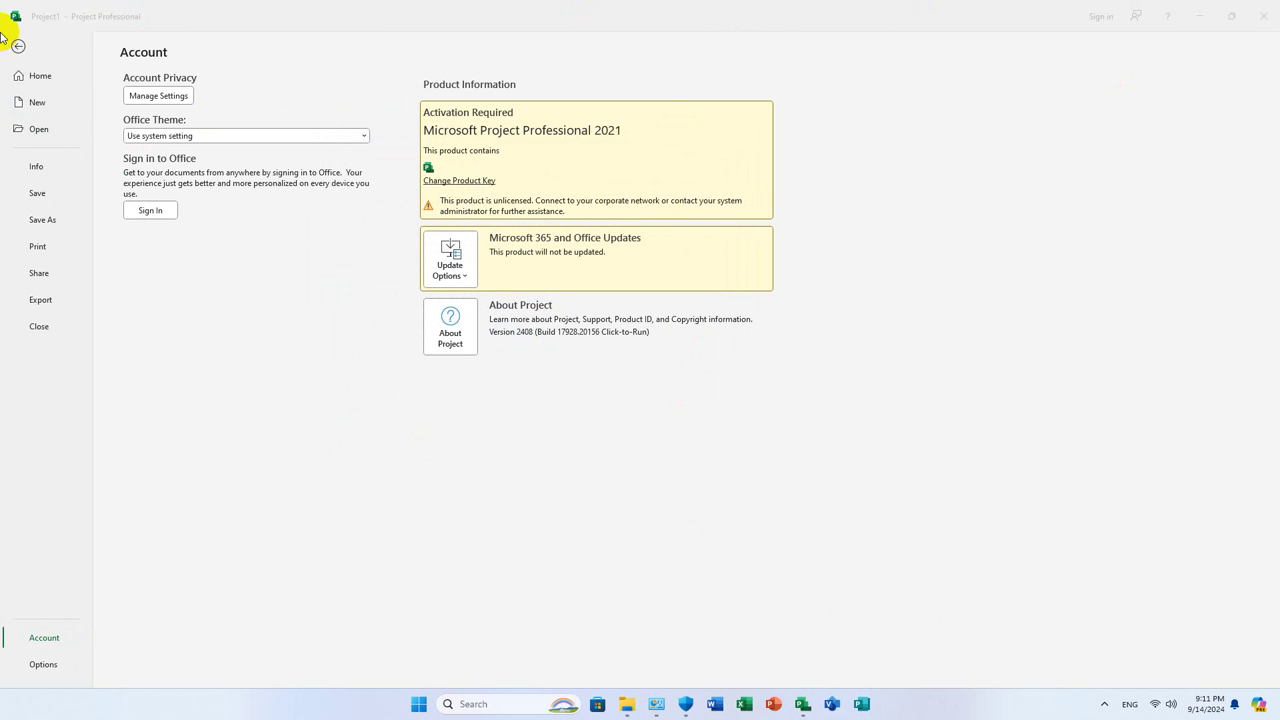
# Review the auto save settings in Project Options and close the dialog
pyautogui.click(57, 665)
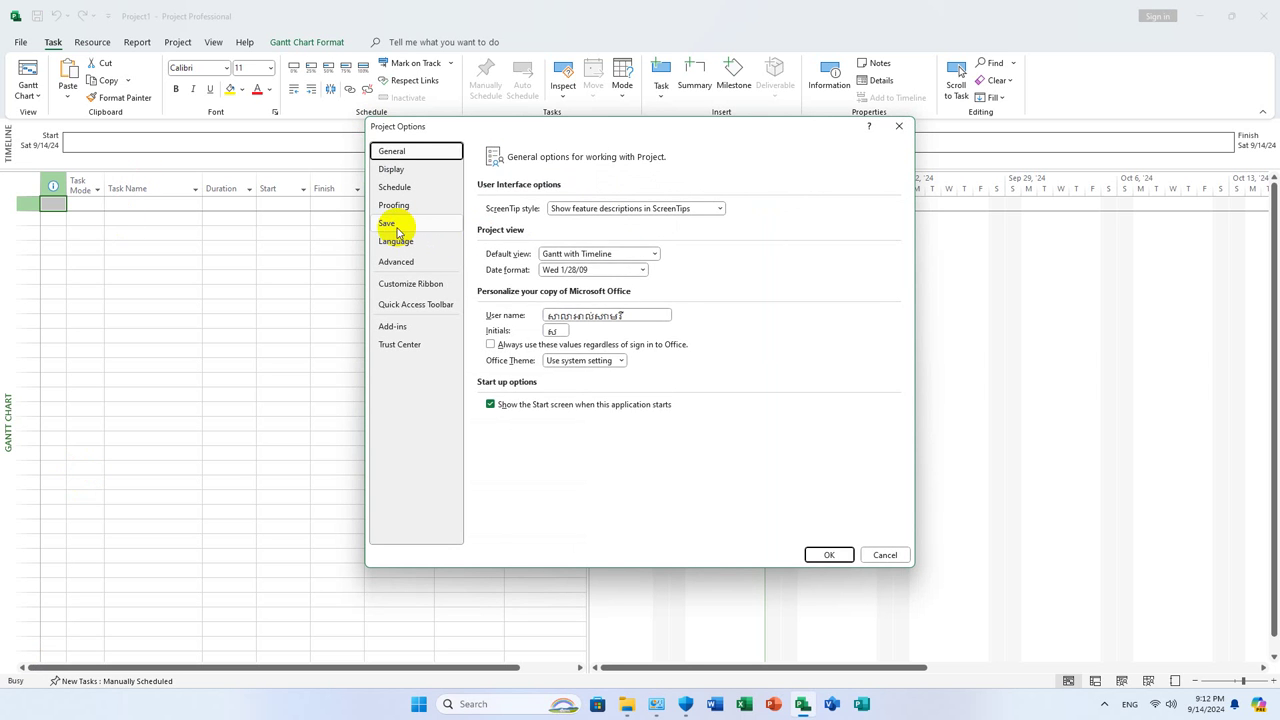
pyautogui.click(397, 230)
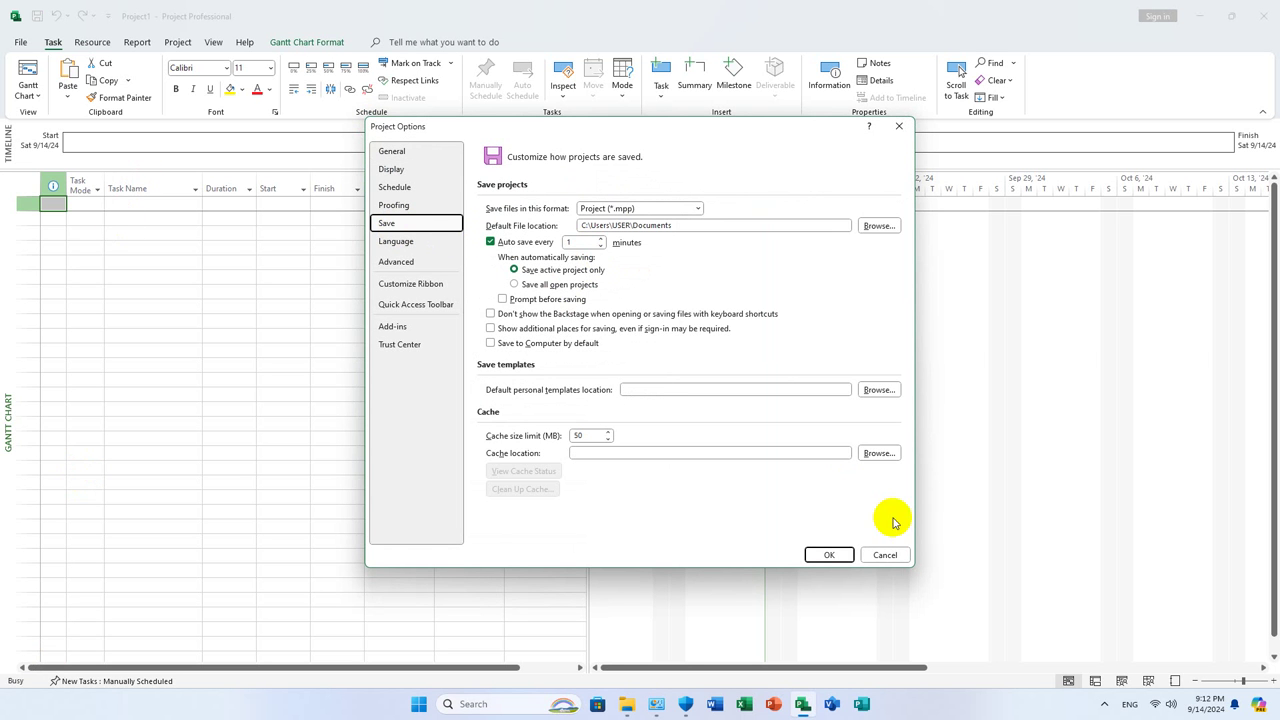
pyautogui.click(828, 555)
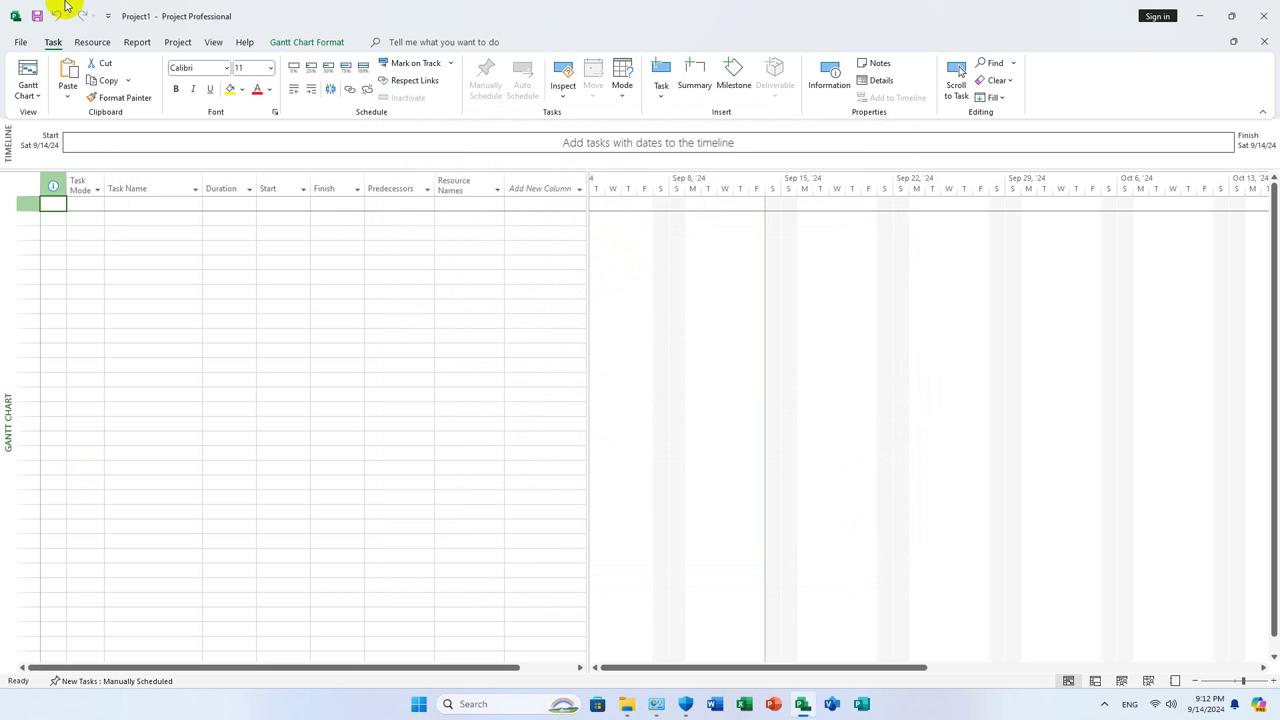
# Close Project and the KMS_Office2019 folder window, and restart Project with a blank project
pyautogui.click(1262, 16)
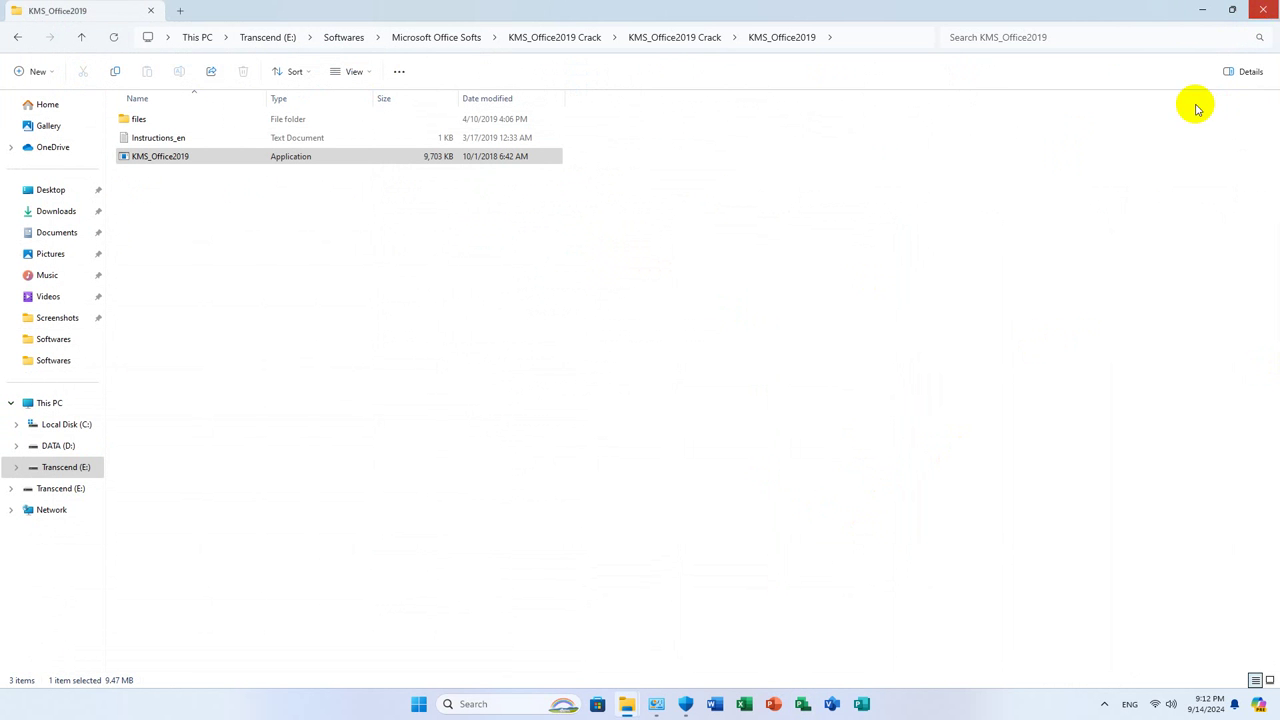
pyautogui.click(1262, 10)
pyautogui.click(802, 703)
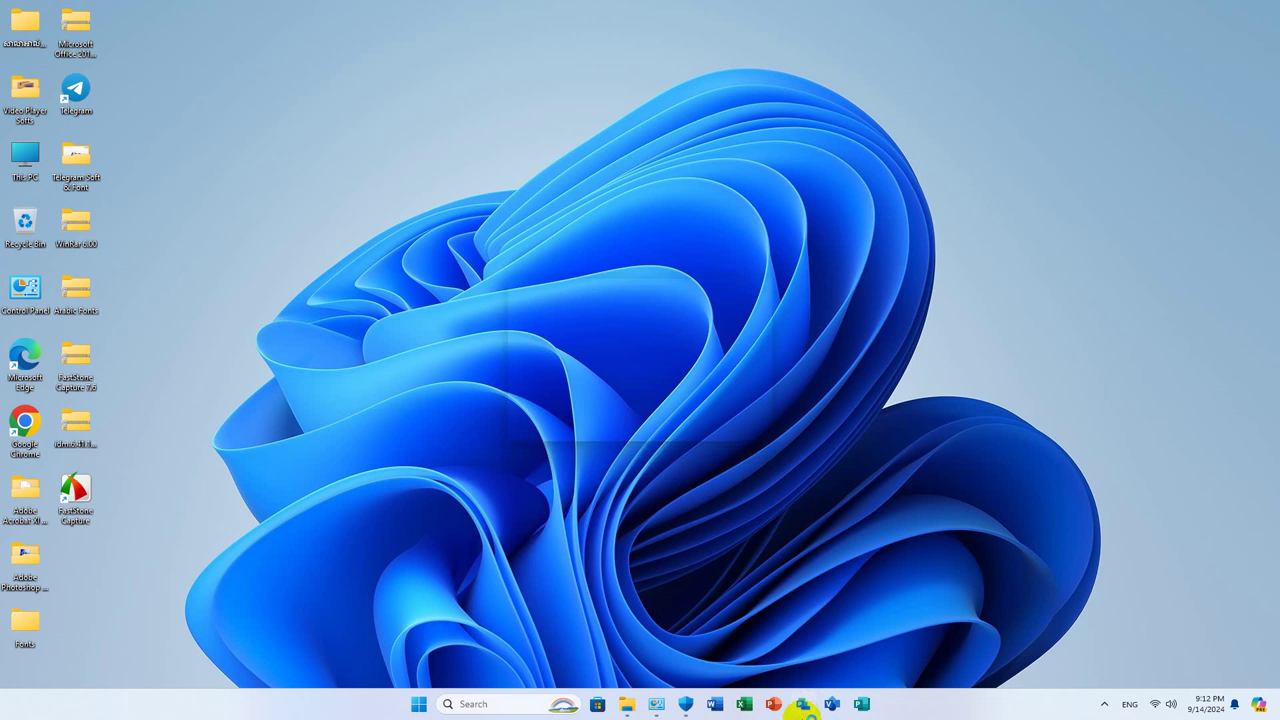
pyautogui.click(141, 127)
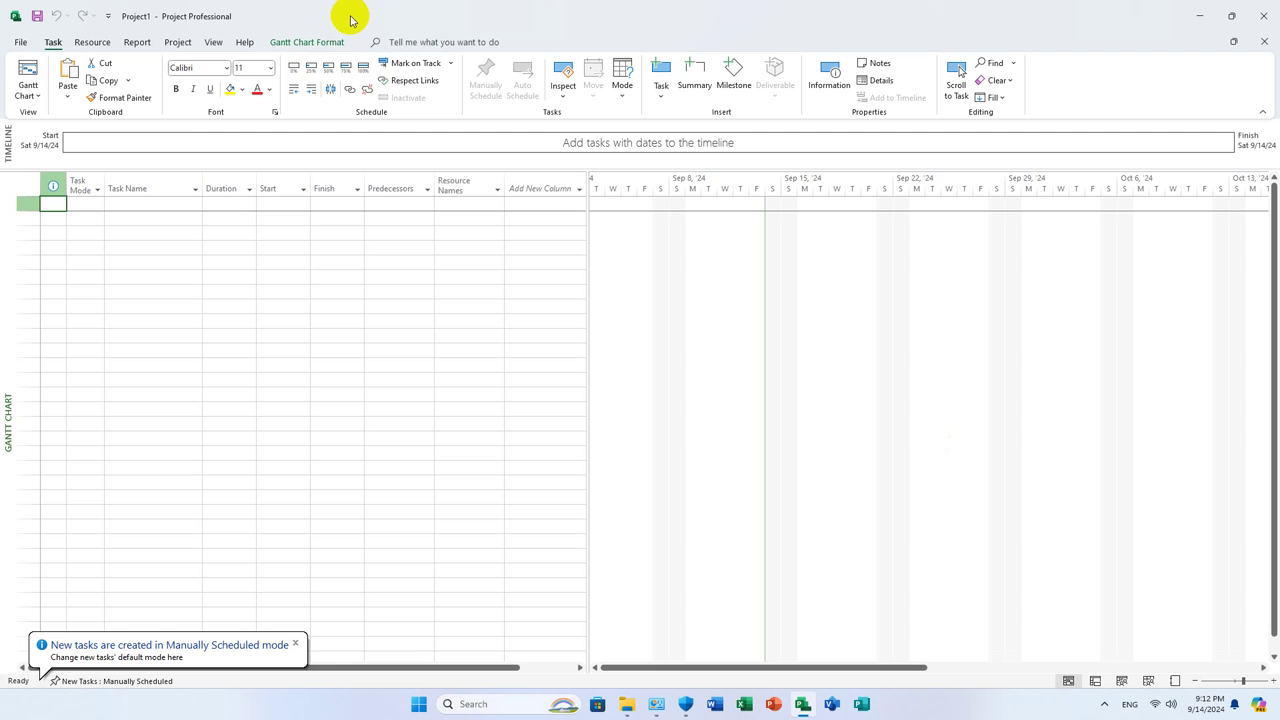
pyautogui.click(24, 42)
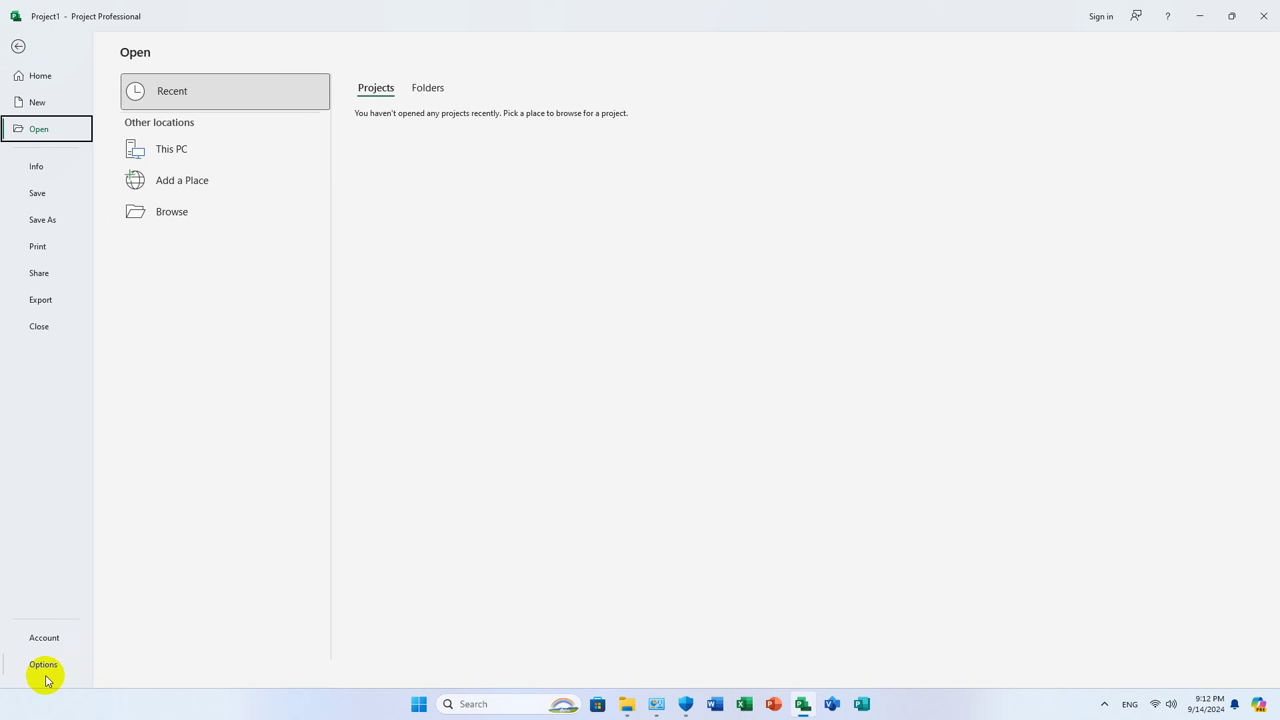
pyautogui.click(40, 665)
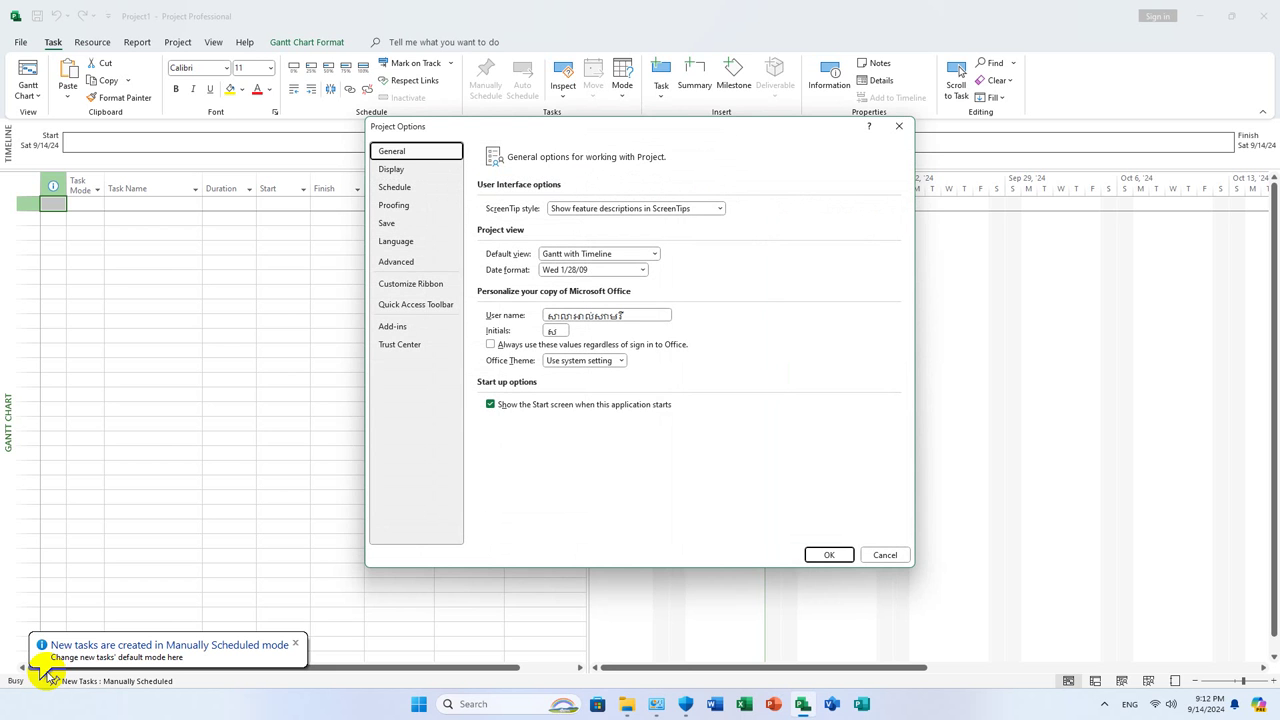
pyautogui.click(889, 556)
pyautogui.click(20, 40)
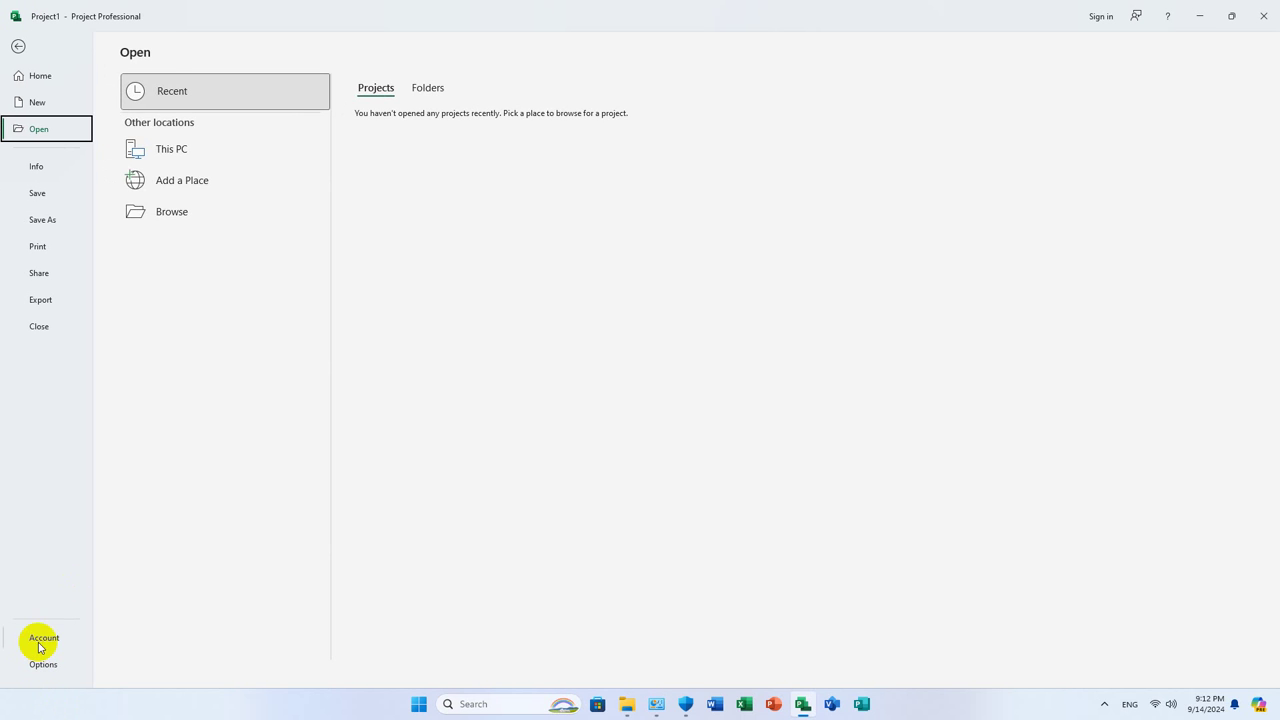
pyautogui.click(40, 638)
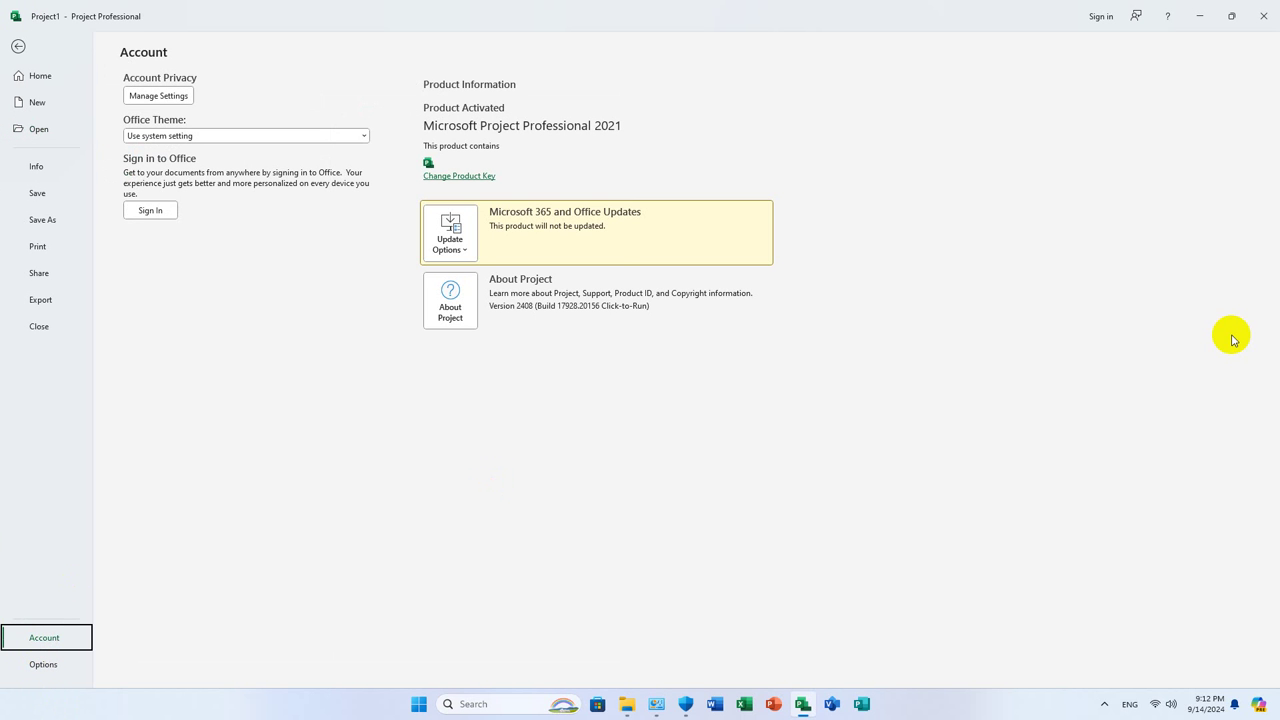
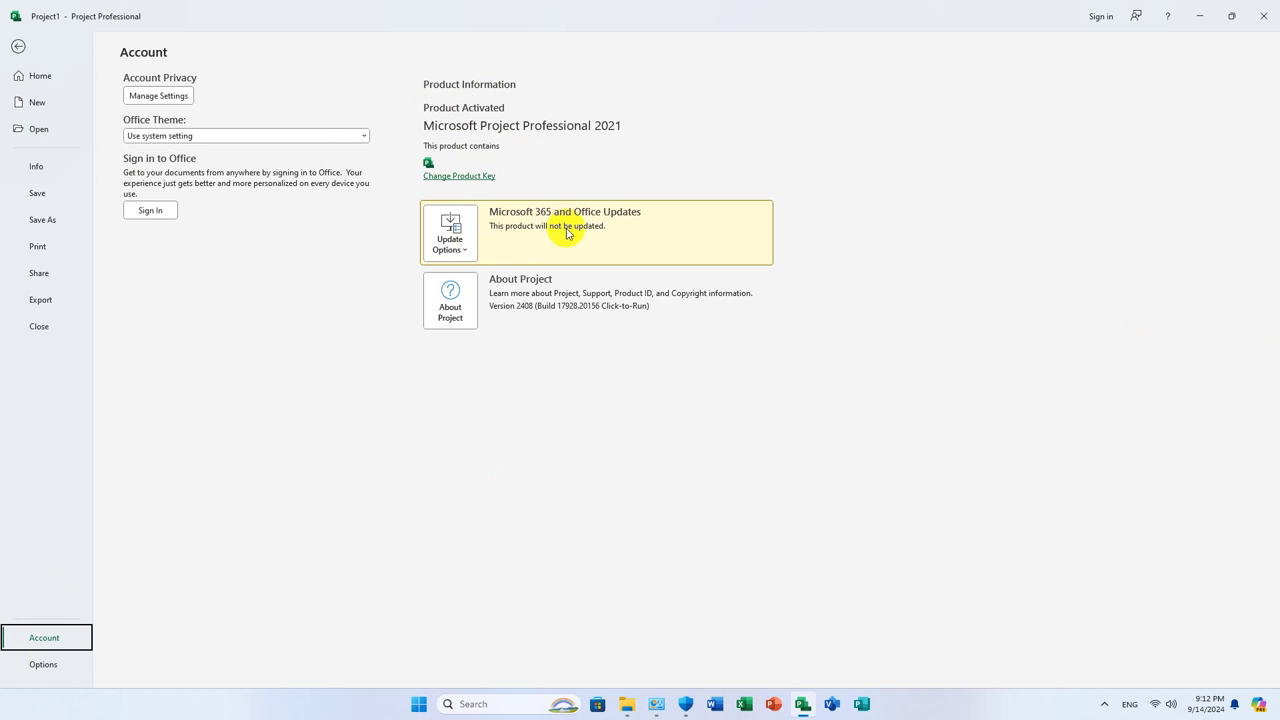
pyautogui.click(43, 664)
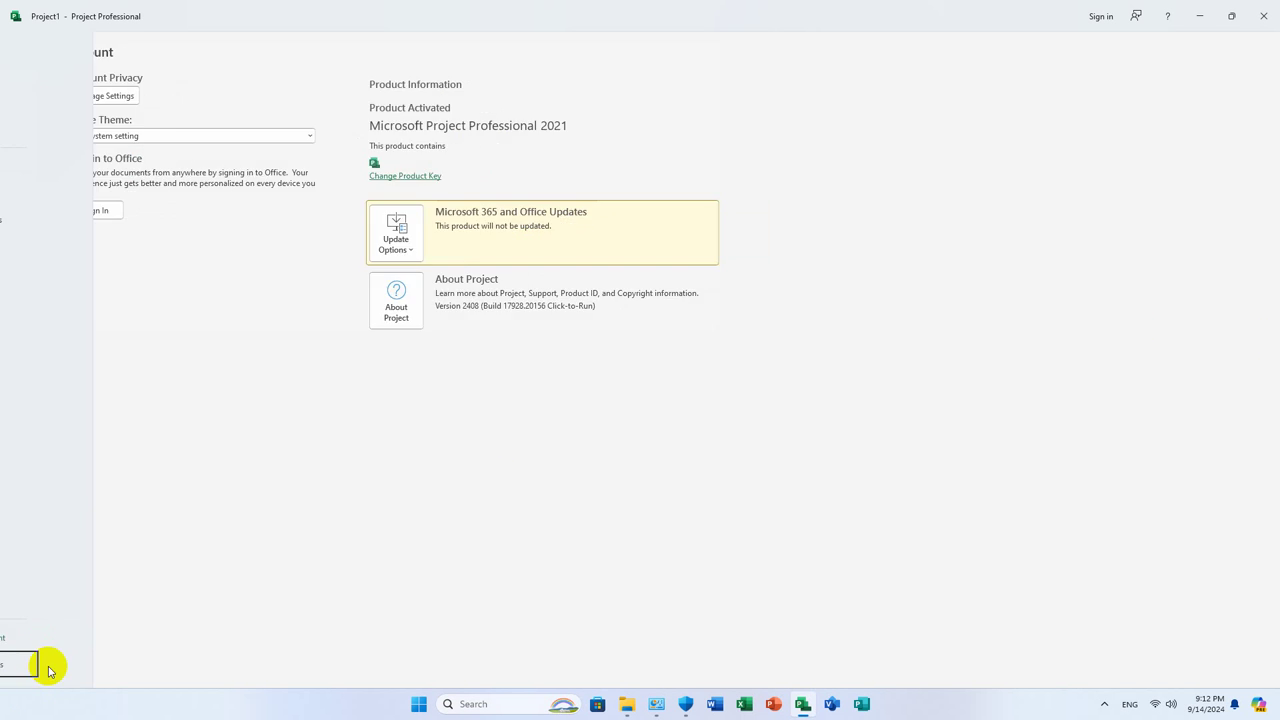
pyautogui.click(395, 222)
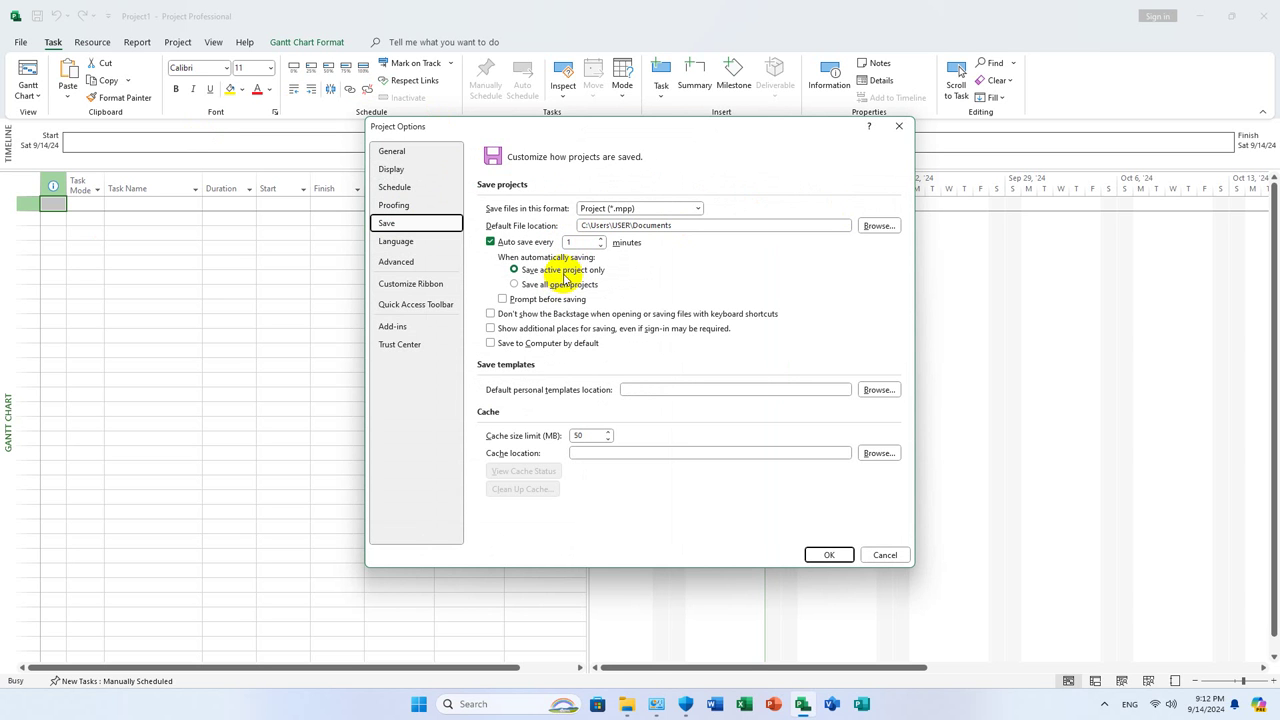
pyautogui.click(822, 555)
pyautogui.click(14, 43)
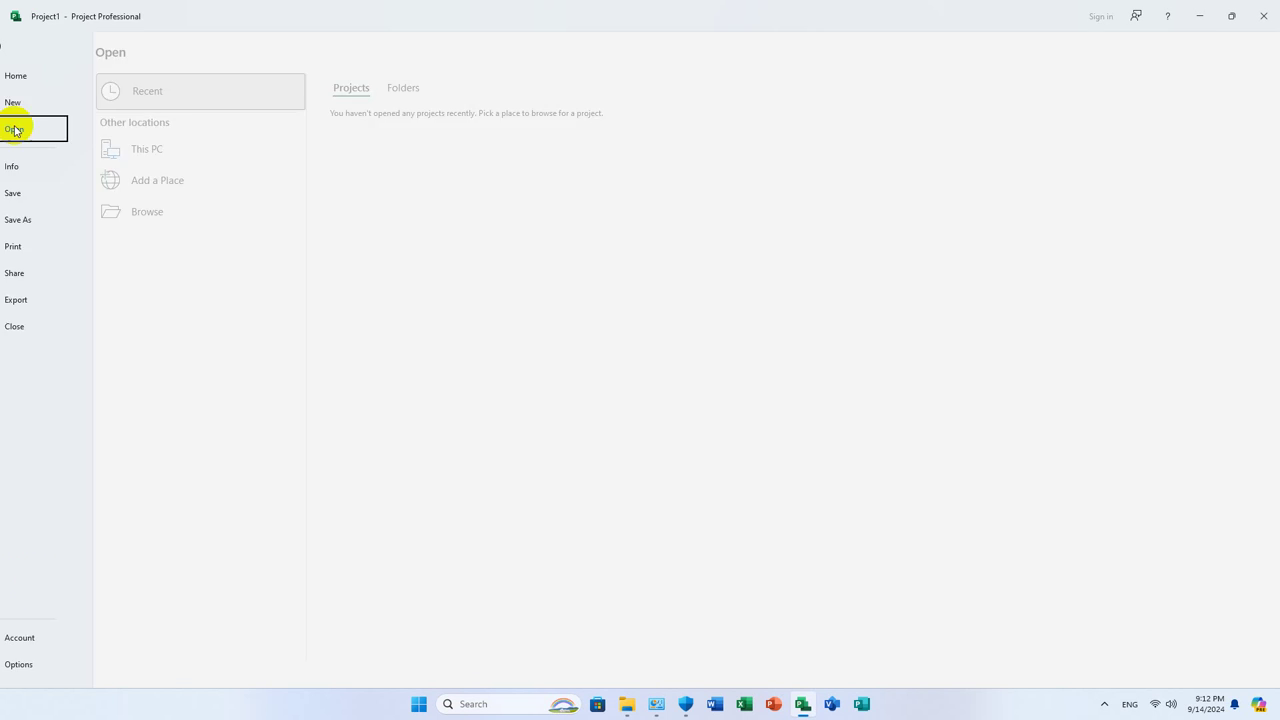
pyautogui.click(42, 646)
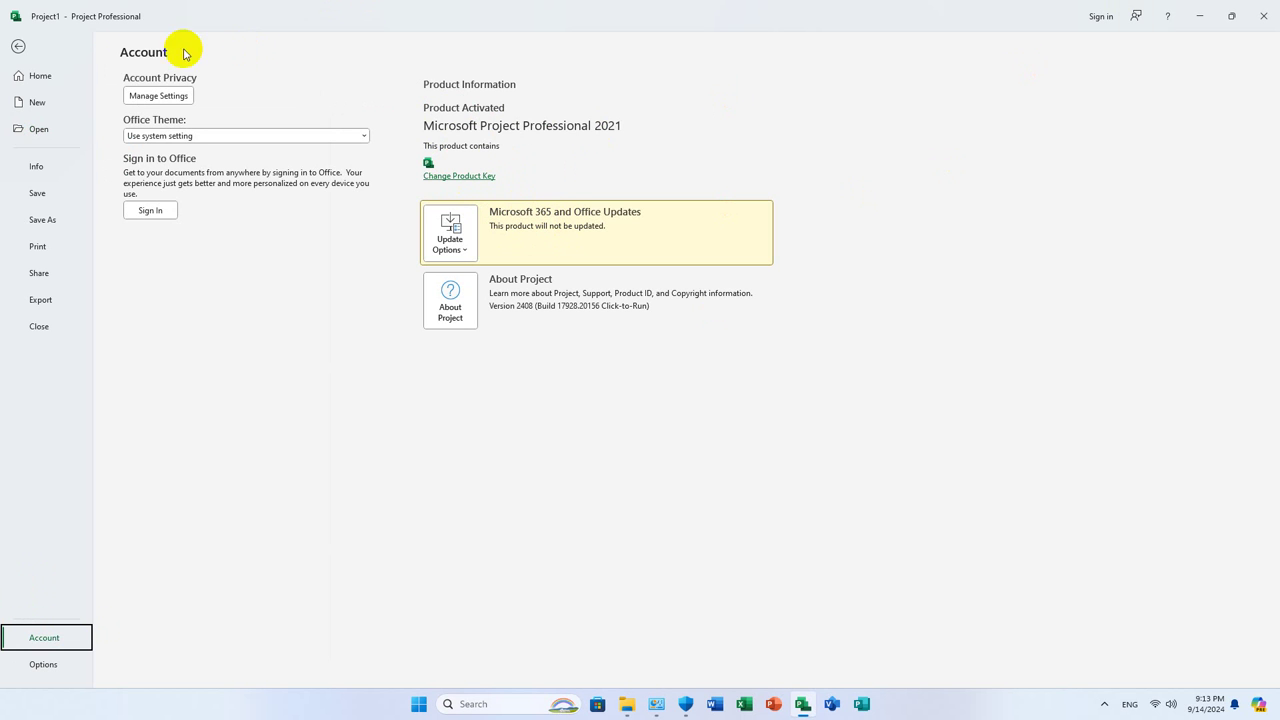
pyautogui.click(14, 46)
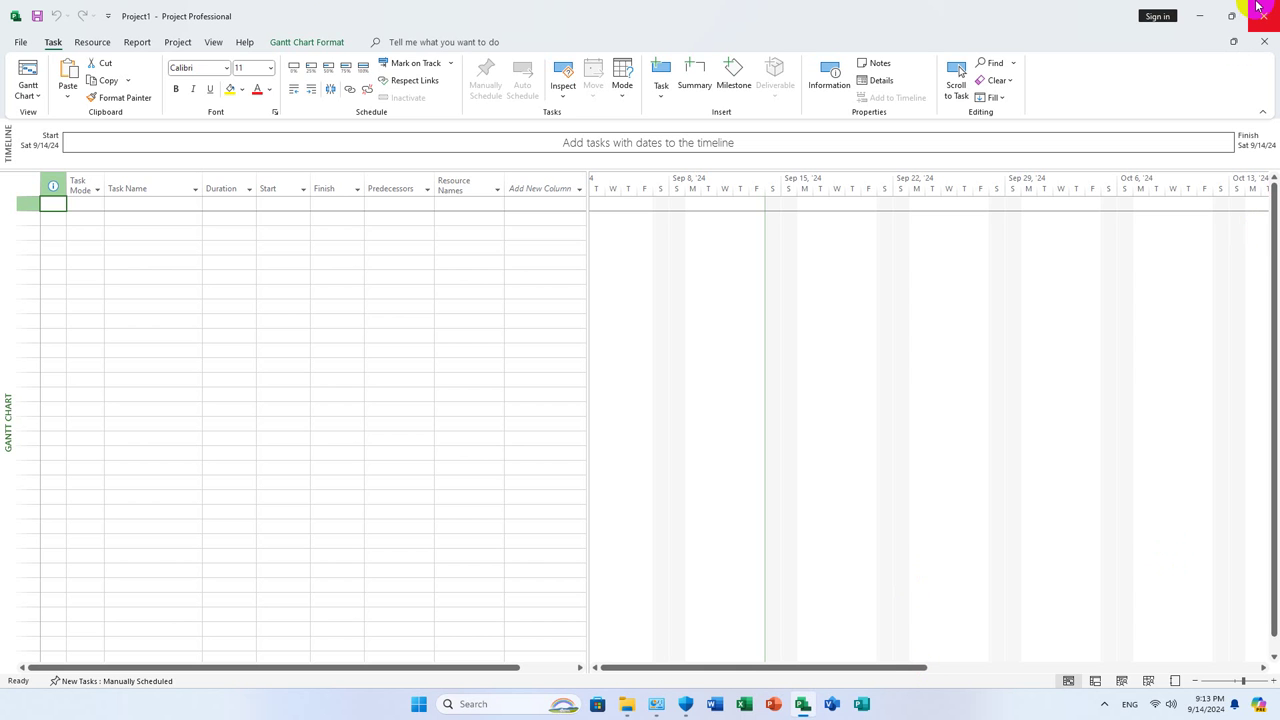
# Close Project, switch to Visio, and create a new Basic Diagram drawing using Metric Units
pyautogui.click(1264, 11)
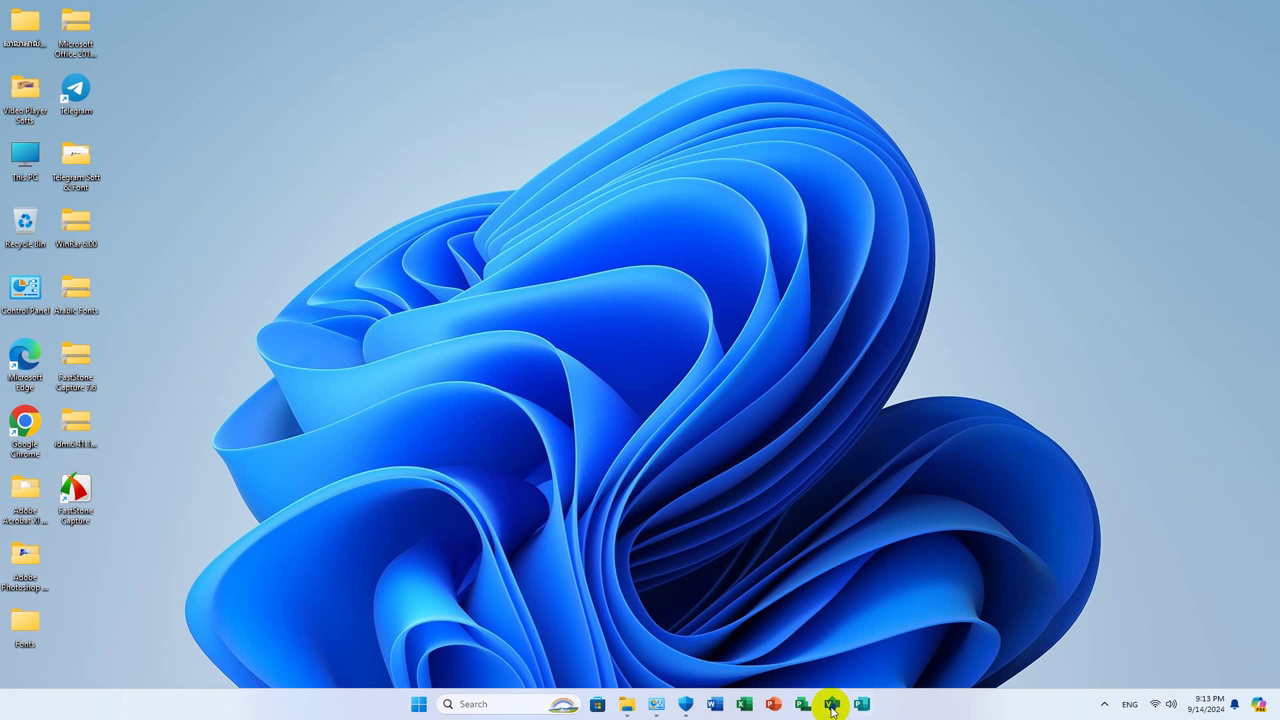
pyautogui.click(831, 706)
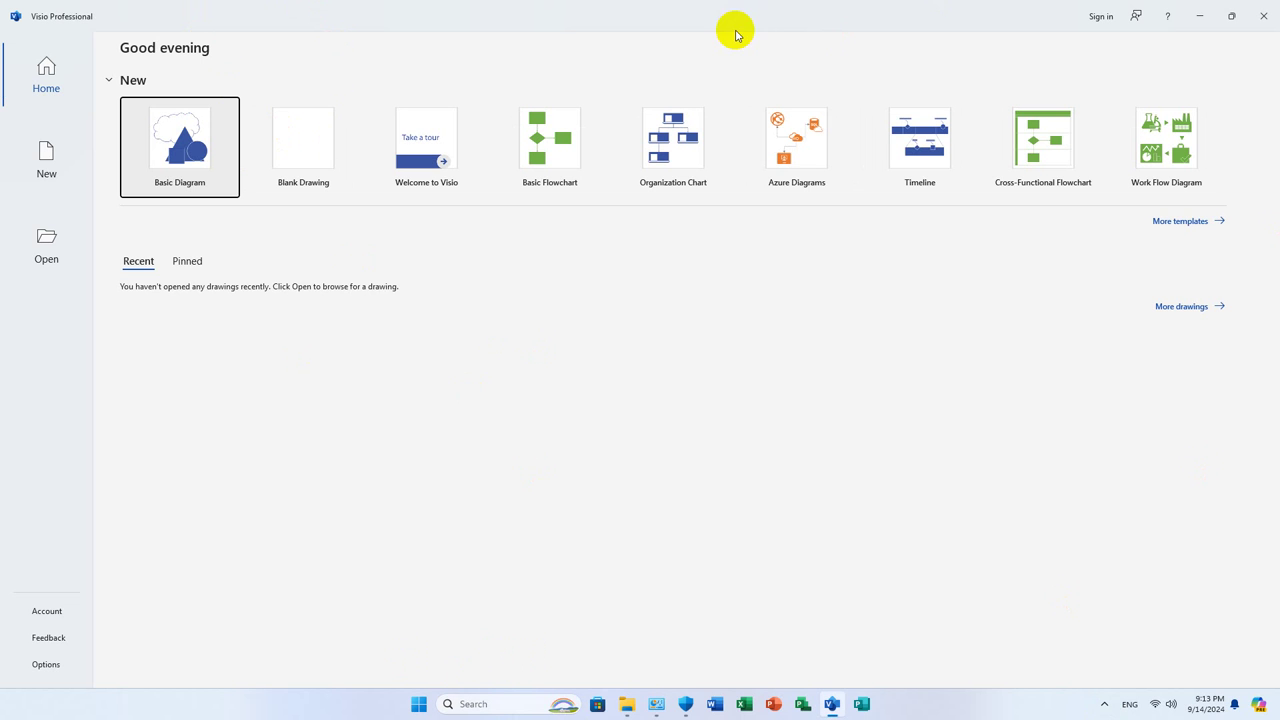
pyautogui.click(183, 149)
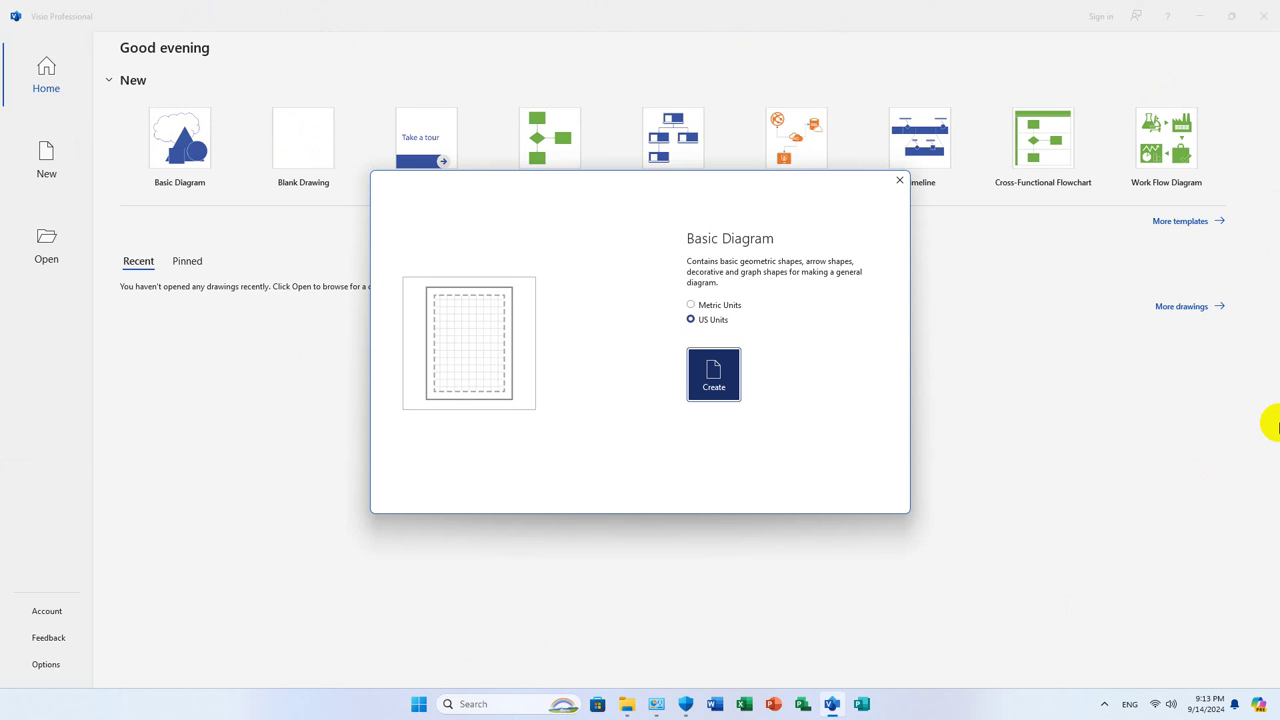
pyautogui.click(690, 306)
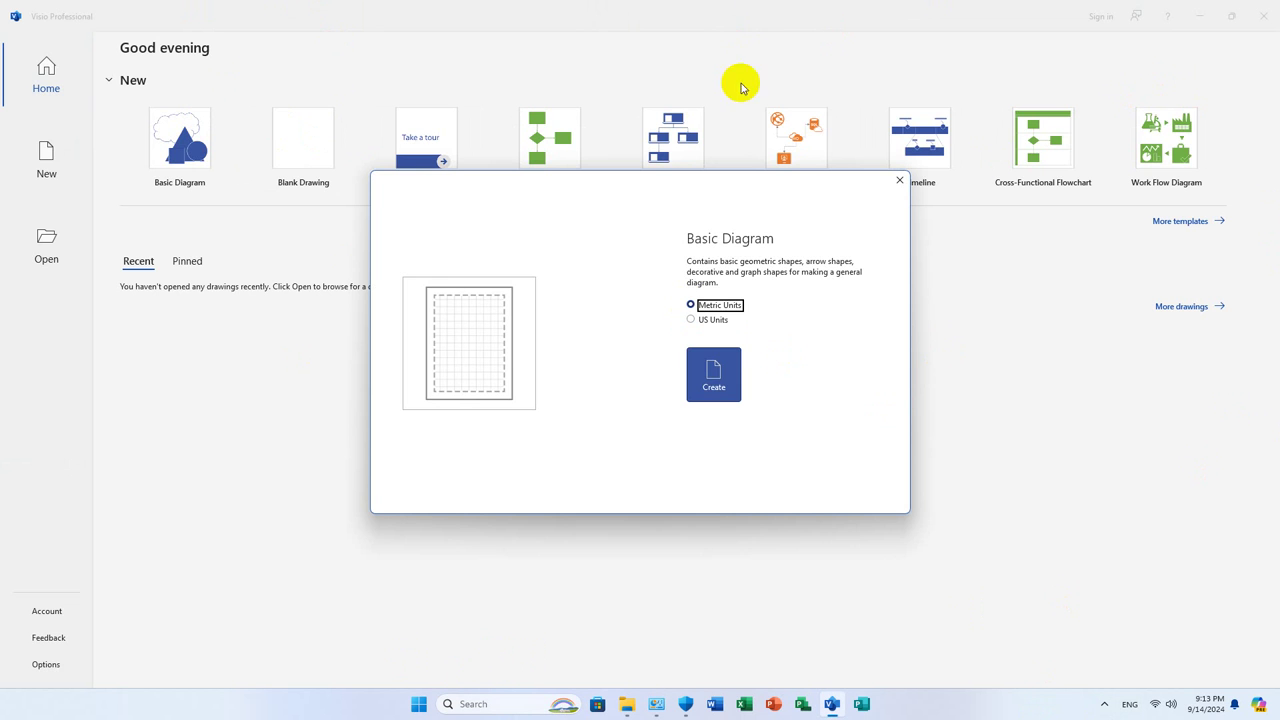
pyautogui.click(714, 386)
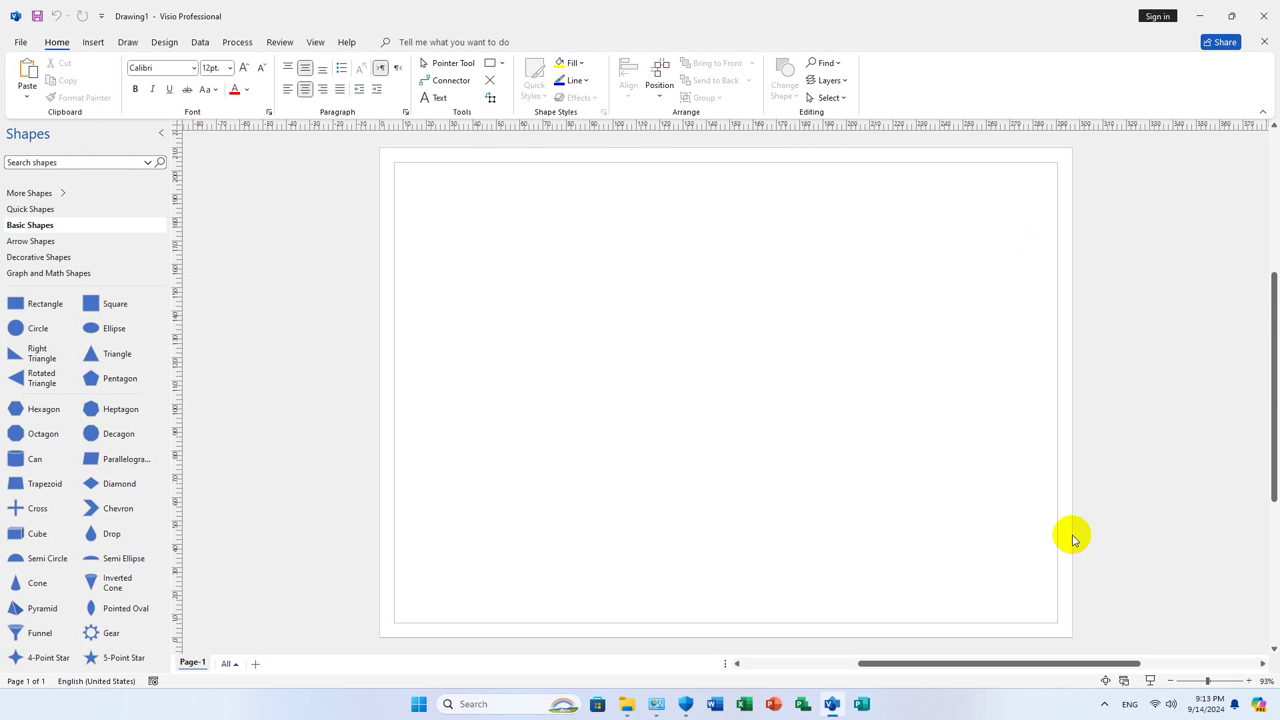
# Set Visio to save AutoRecover information every 1 minute and apply the options
pyautogui.click(17, 41)
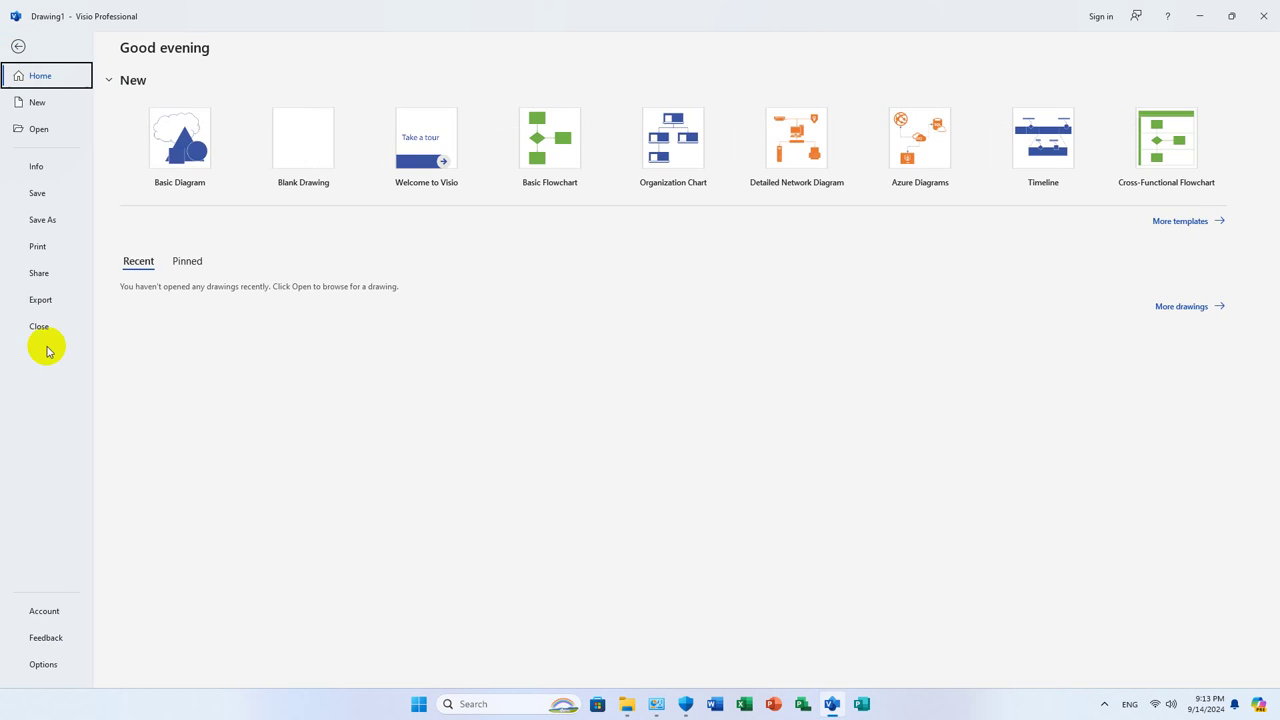
pyautogui.click(42, 665)
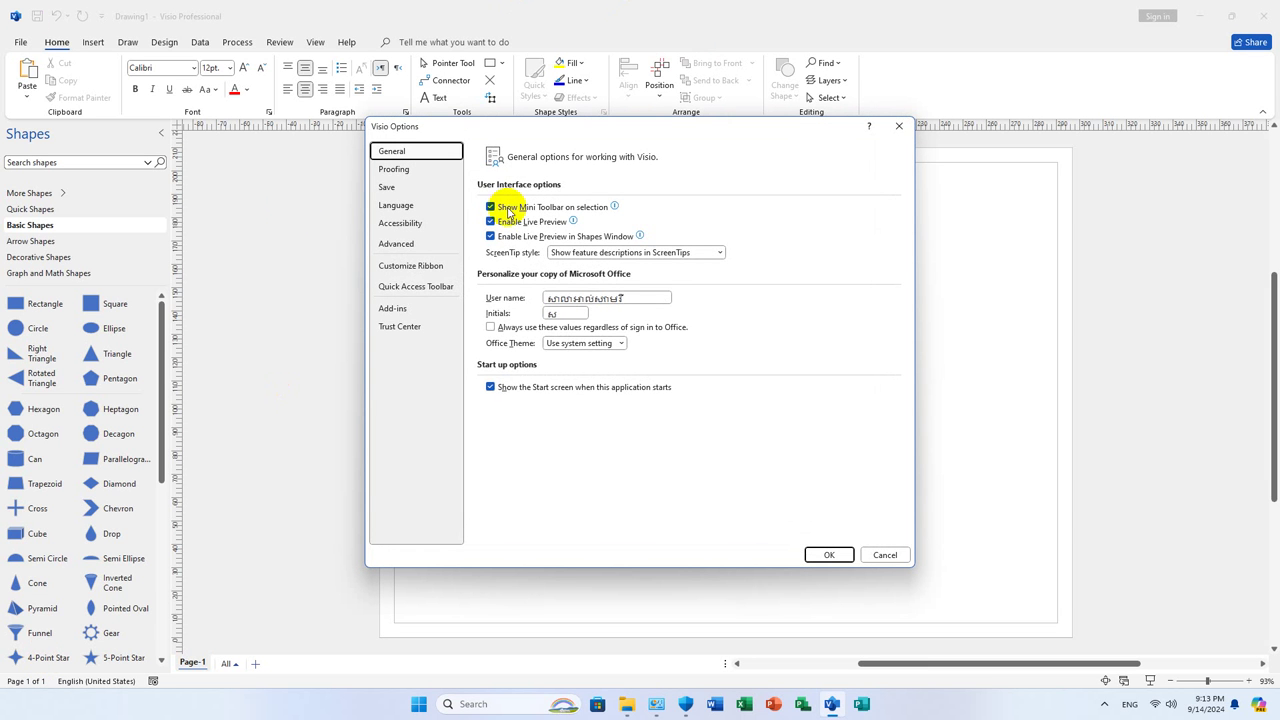
pyautogui.click(387, 187)
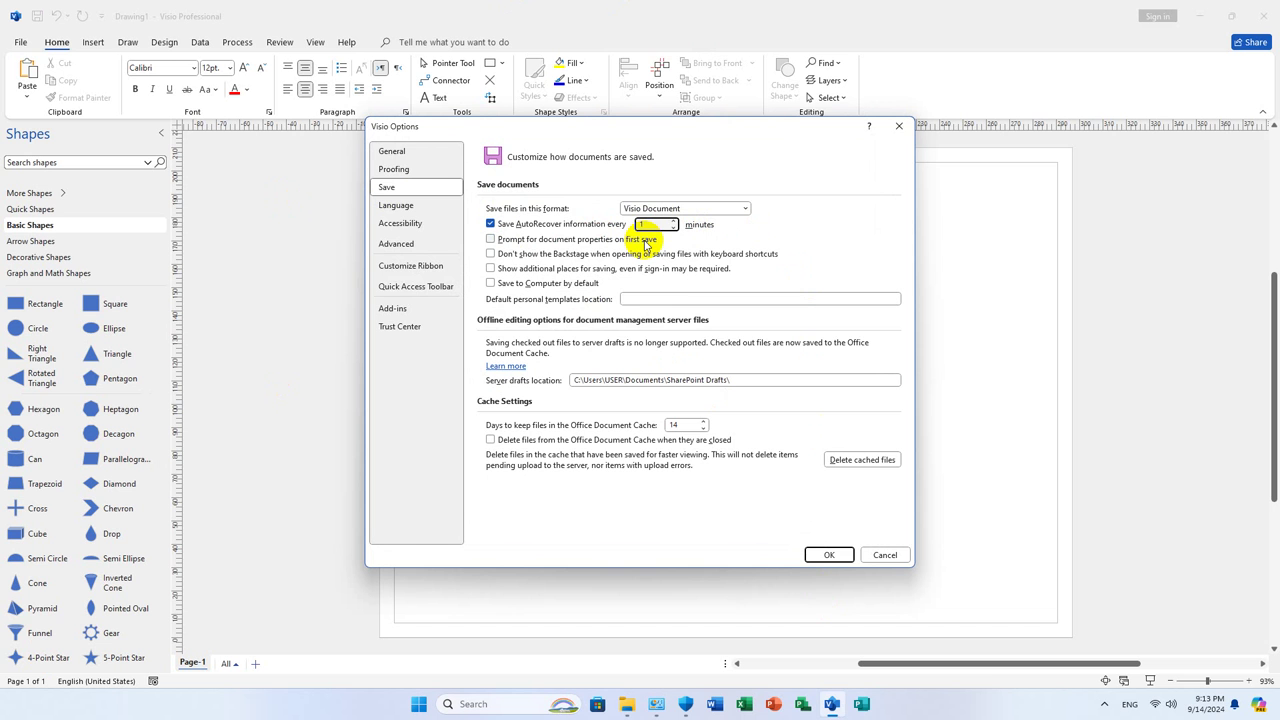
pyautogui.click(829, 554)
pyautogui.click(18, 44)
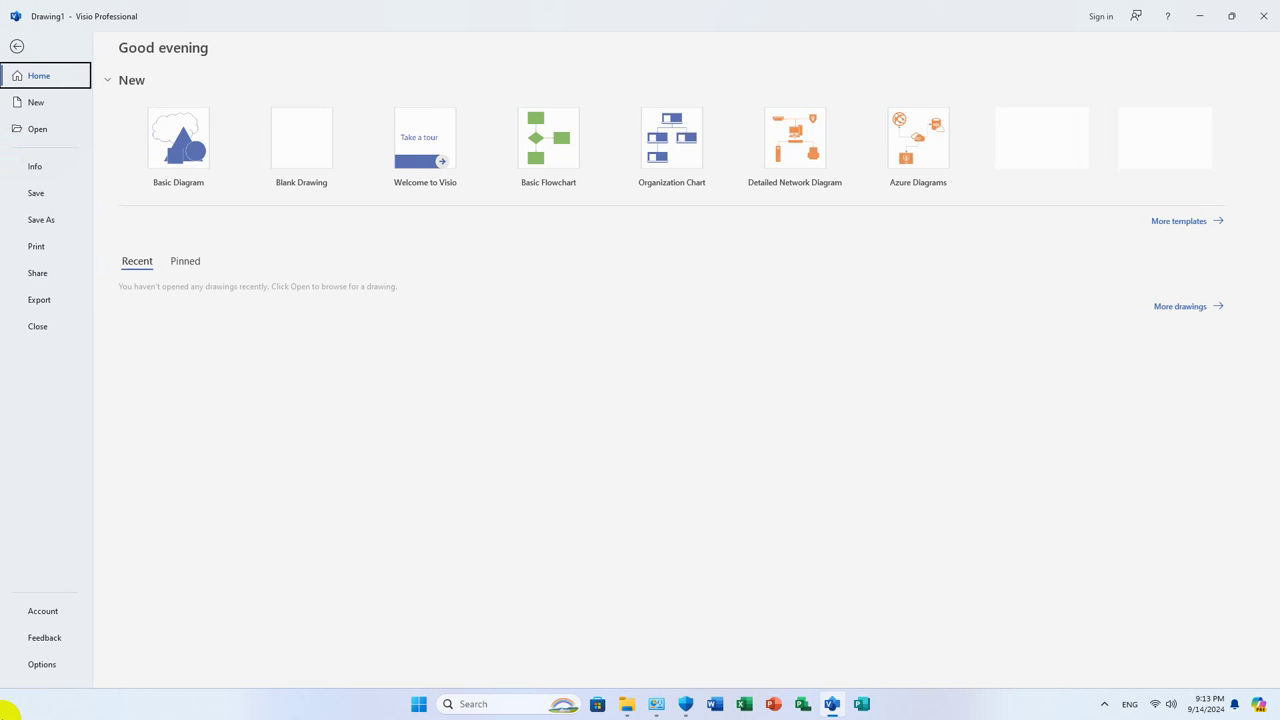
pyautogui.click(42, 664)
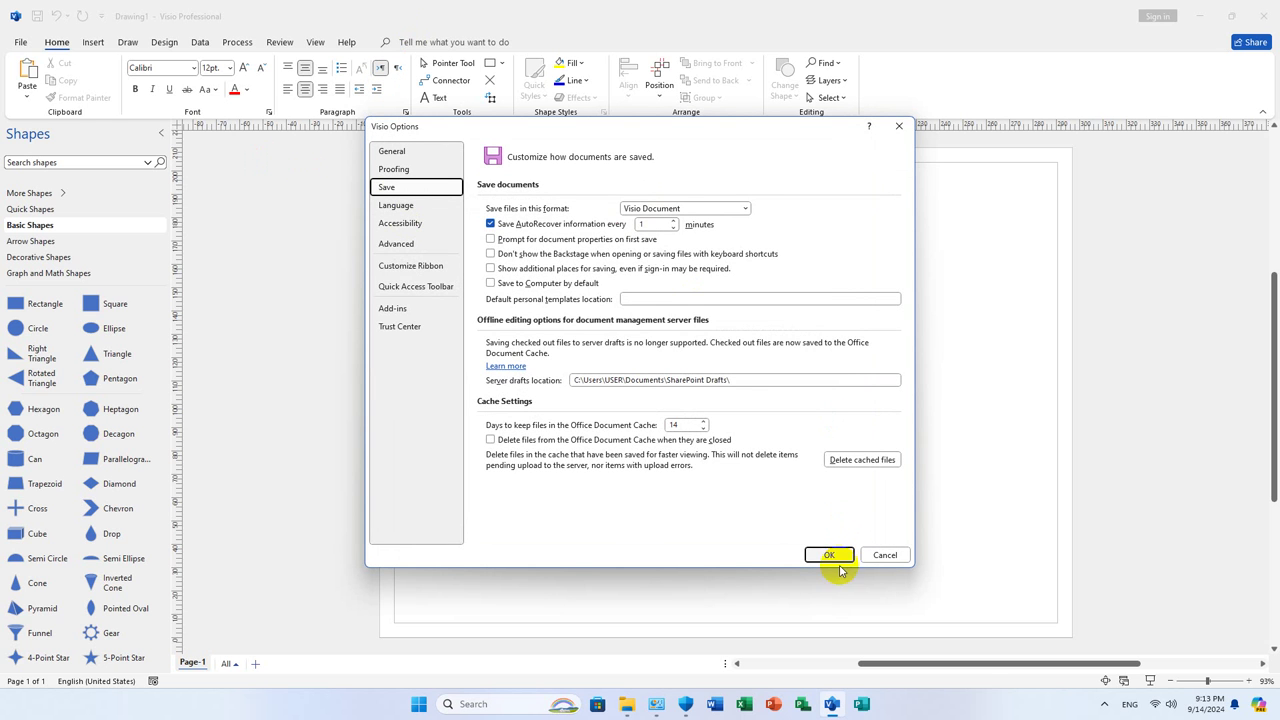
pyautogui.click(826, 557)
pyautogui.click(22, 43)
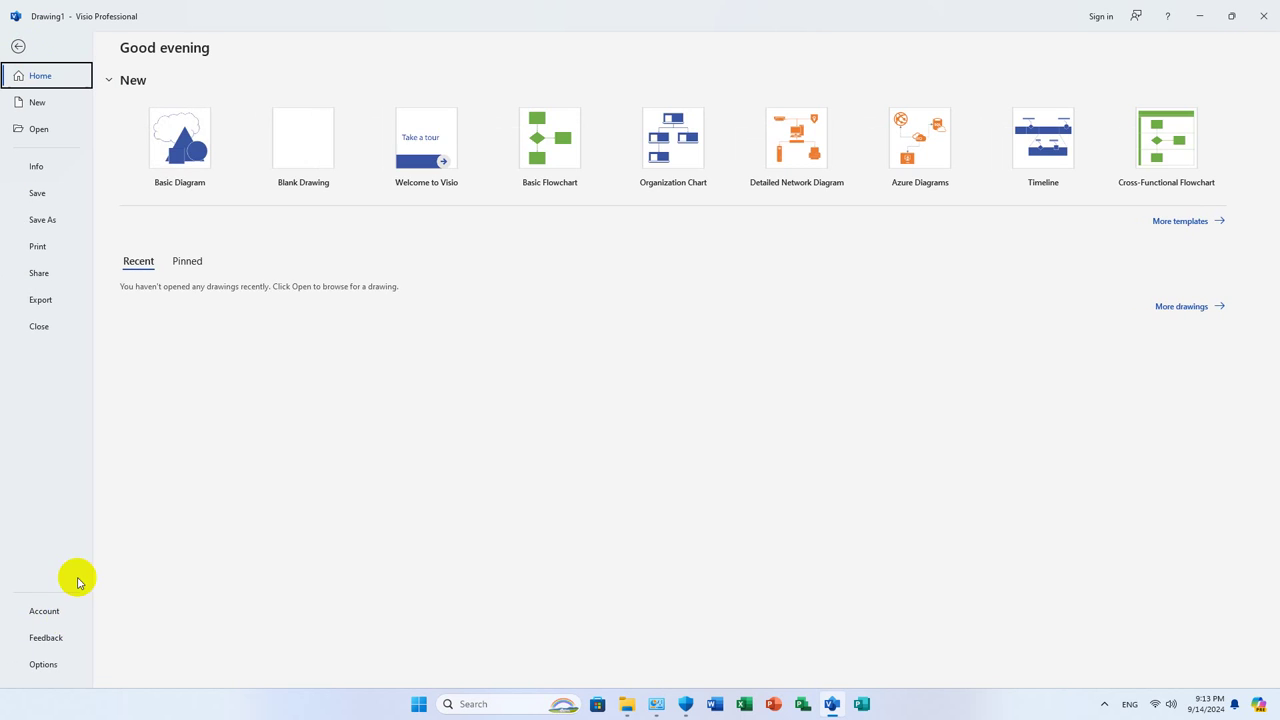
pyautogui.click(60, 612)
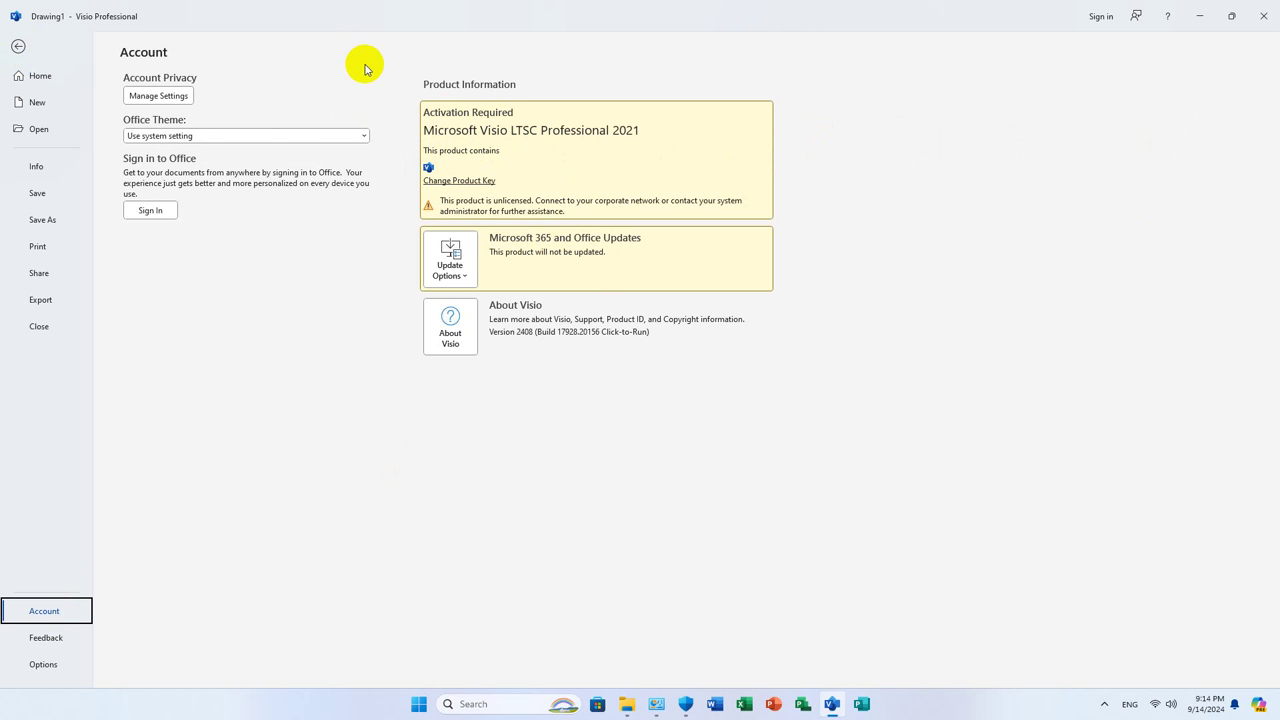
# Minimize Visio and close the open Microsoft Office 2019 Pro Plus and FastStone Capture 7.6 folder windows
pyautogui.click(1200, 15)
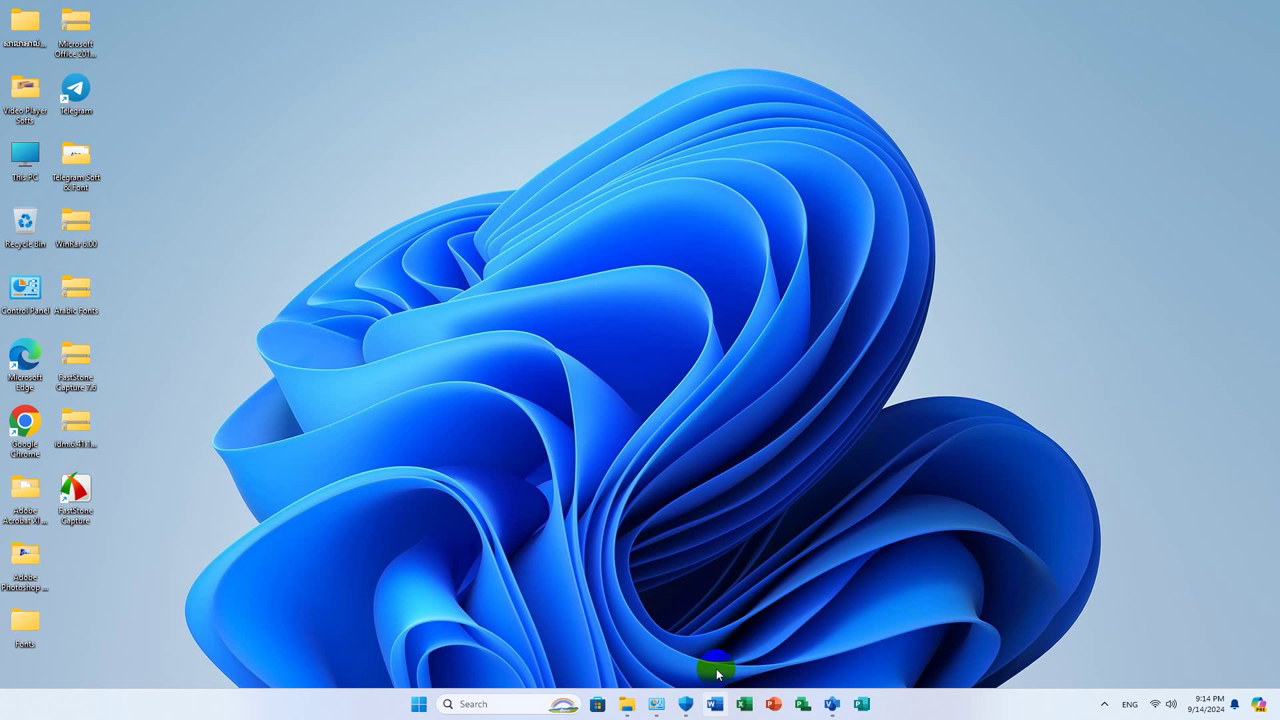
pyautogui.click(626, 704)
pyautogui.click(680, 640)
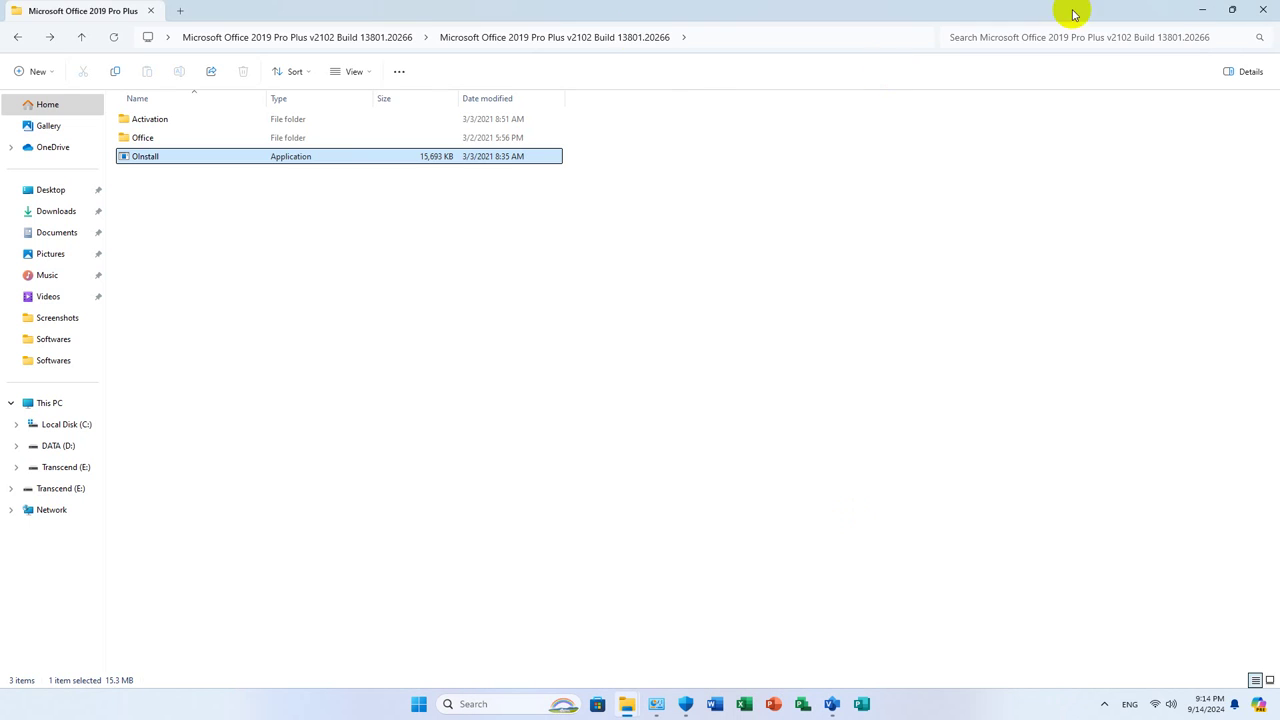
pyautogui.click(1262, 10)
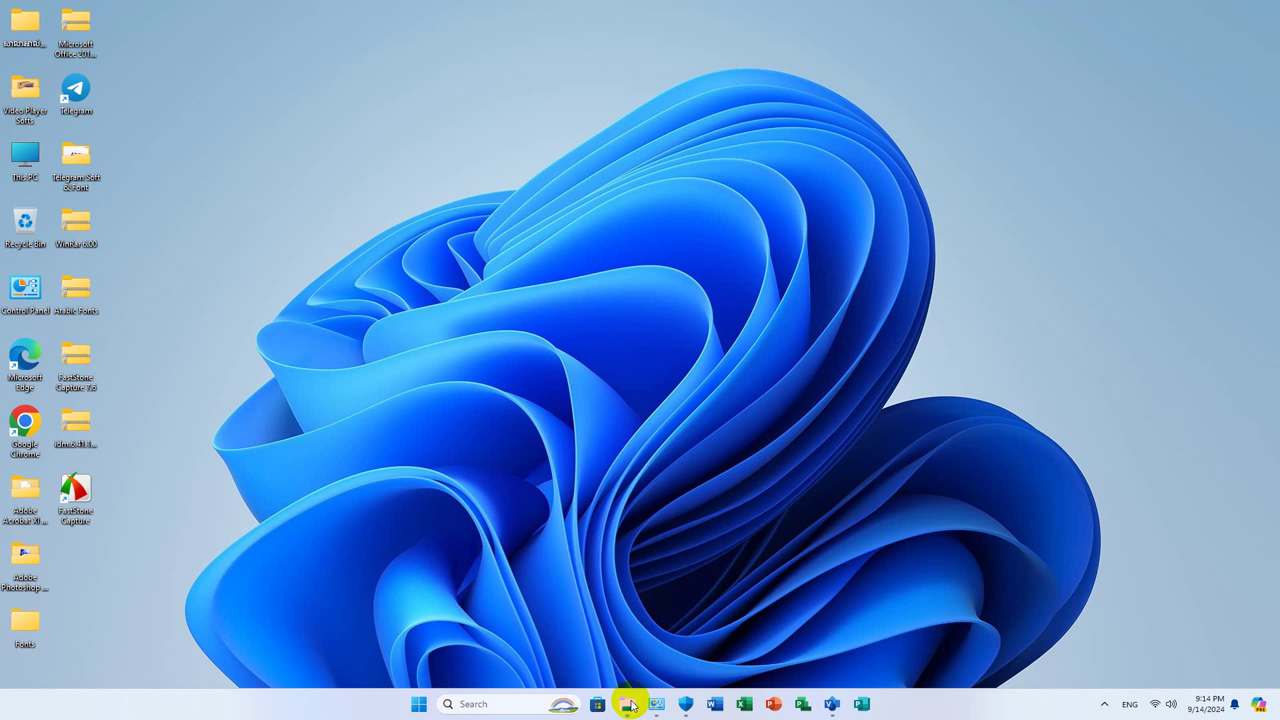
pyautogui.click(626, 704)
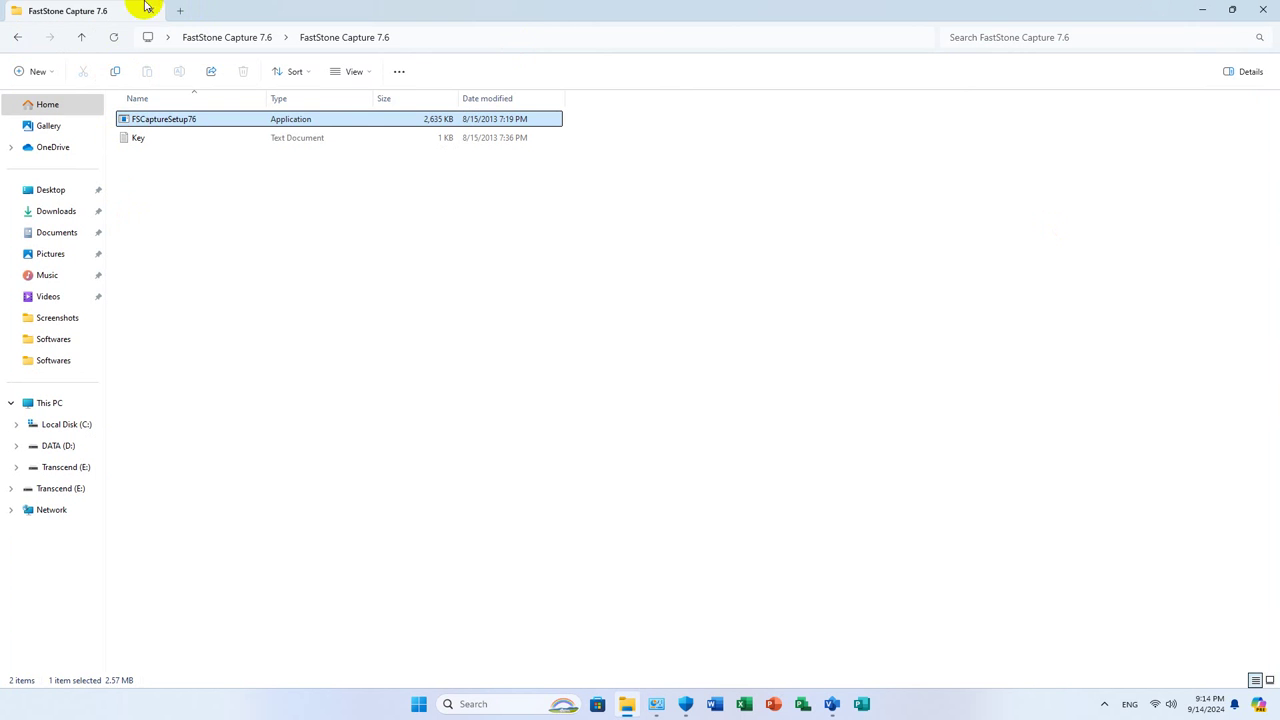
pyautogui.click(17, 37)
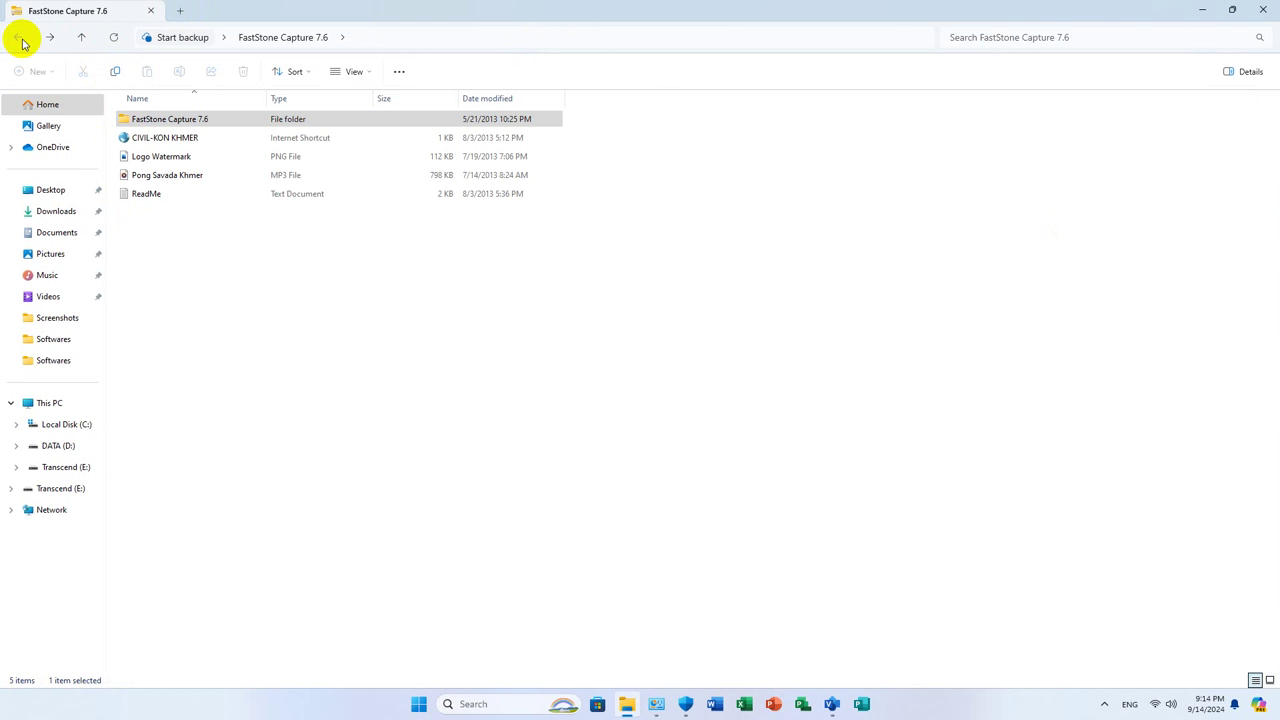
pyautogui.click(1262, 10)
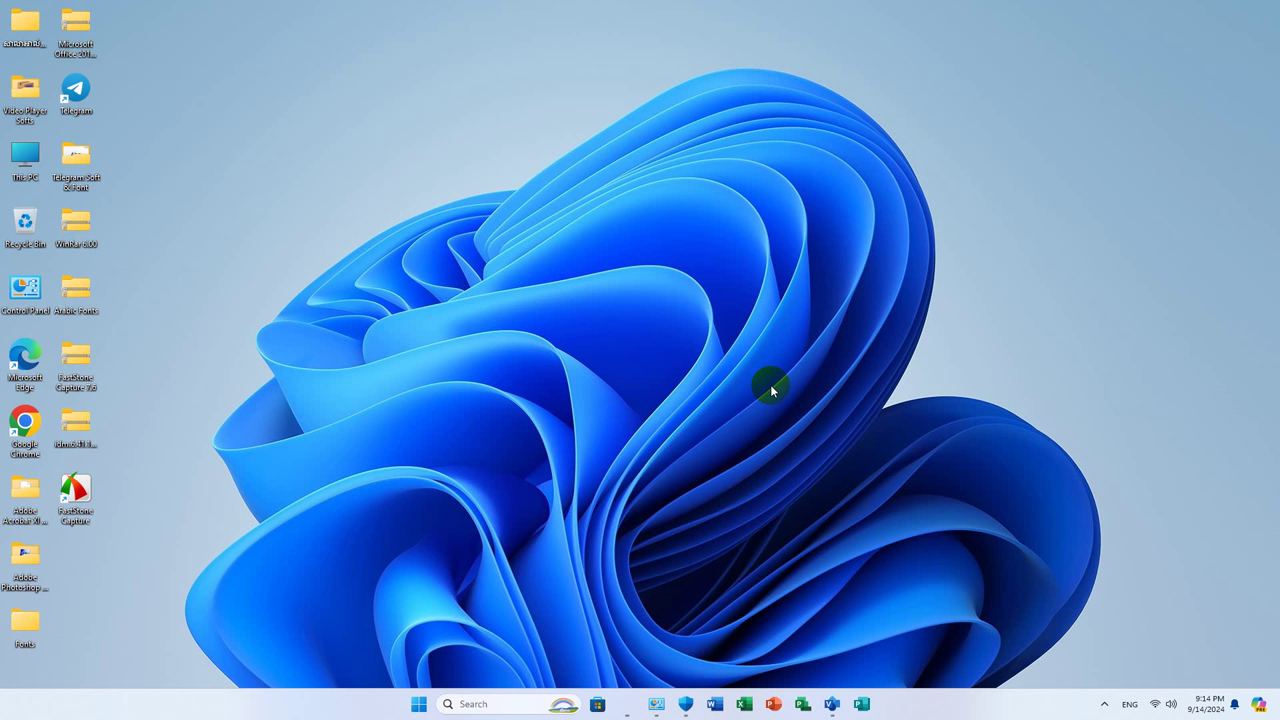
# Open This PC and browse to the Softwares folder on the Transcend (E:) drive
pyautogui.doubleClick(36, 165)
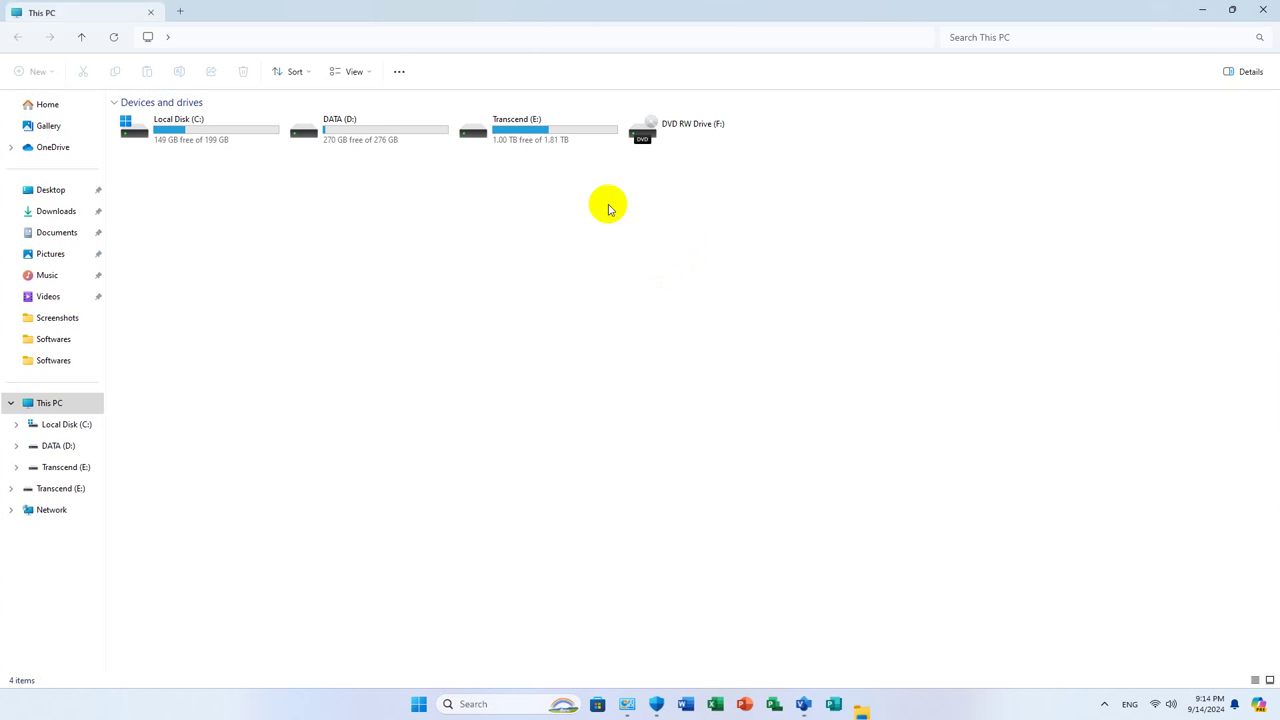
pyautogui.click(360, 128)
pyautogui.doubleClick(360, 128)
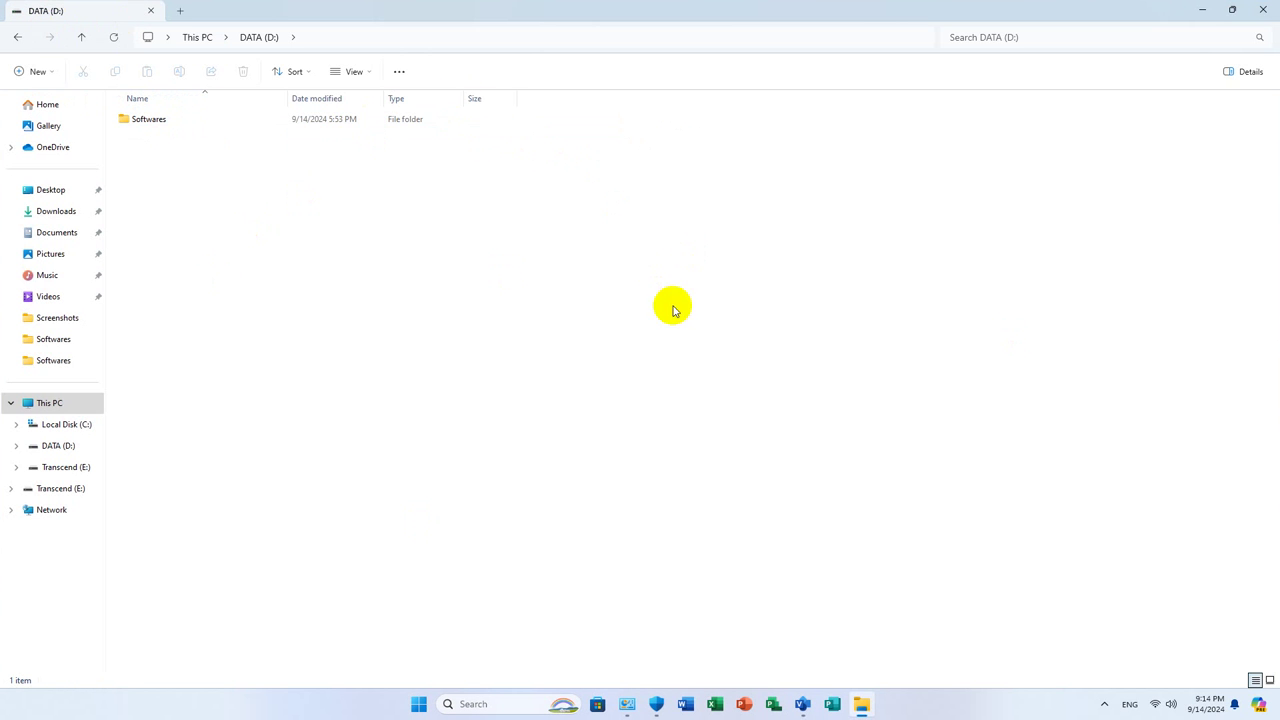
pyautogui.click(20, 42)
pyautogui.click(497, 145)
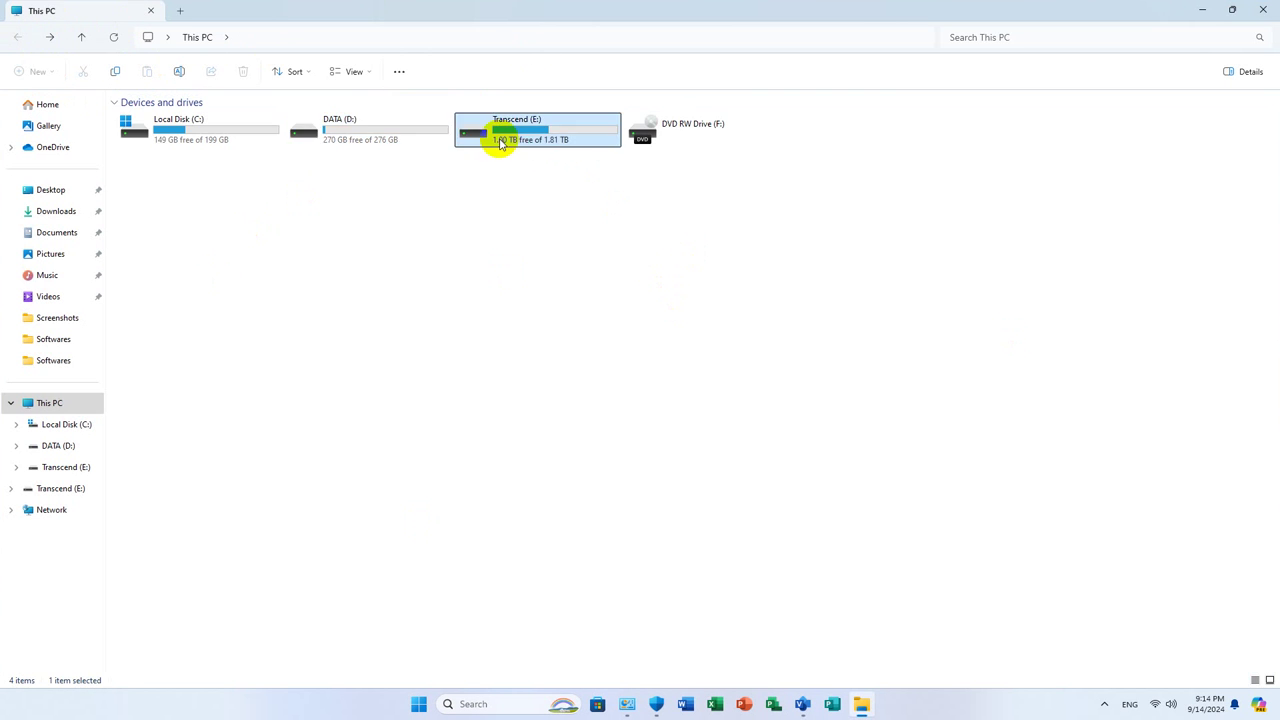
pyautogui.doubleClick(521, 162)
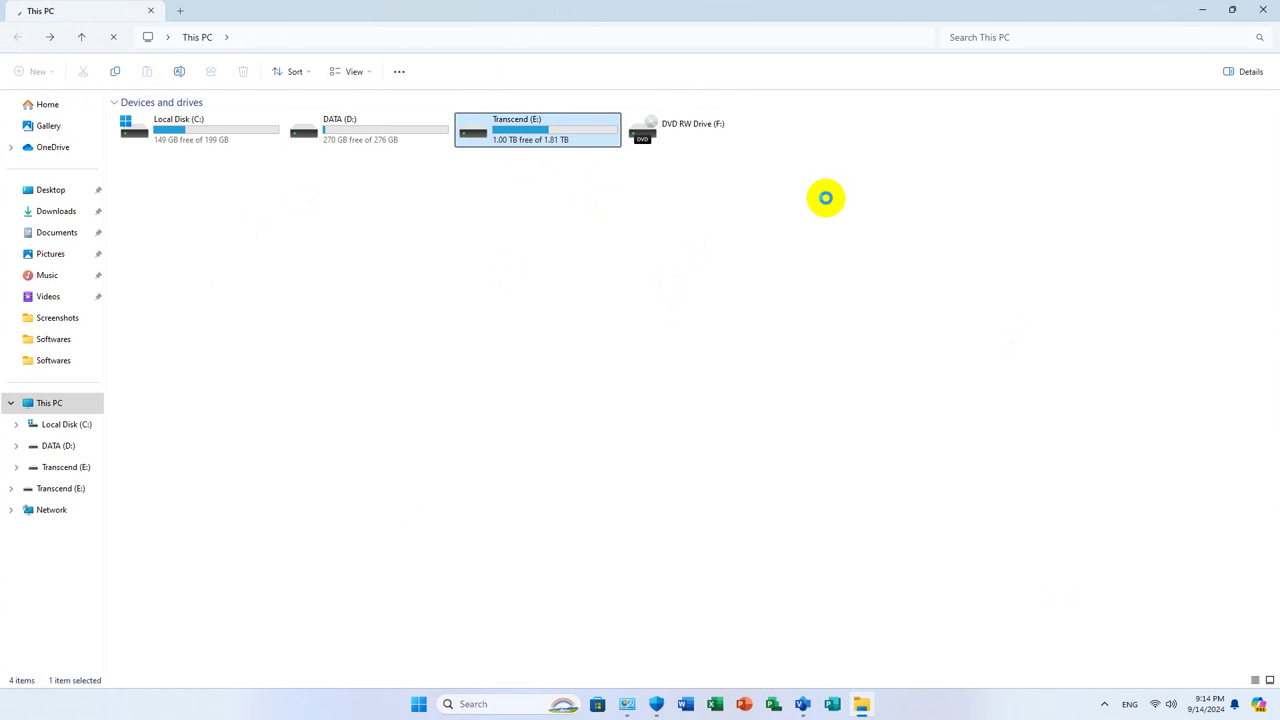
pyautogui.scroll(-15, 281, 160)
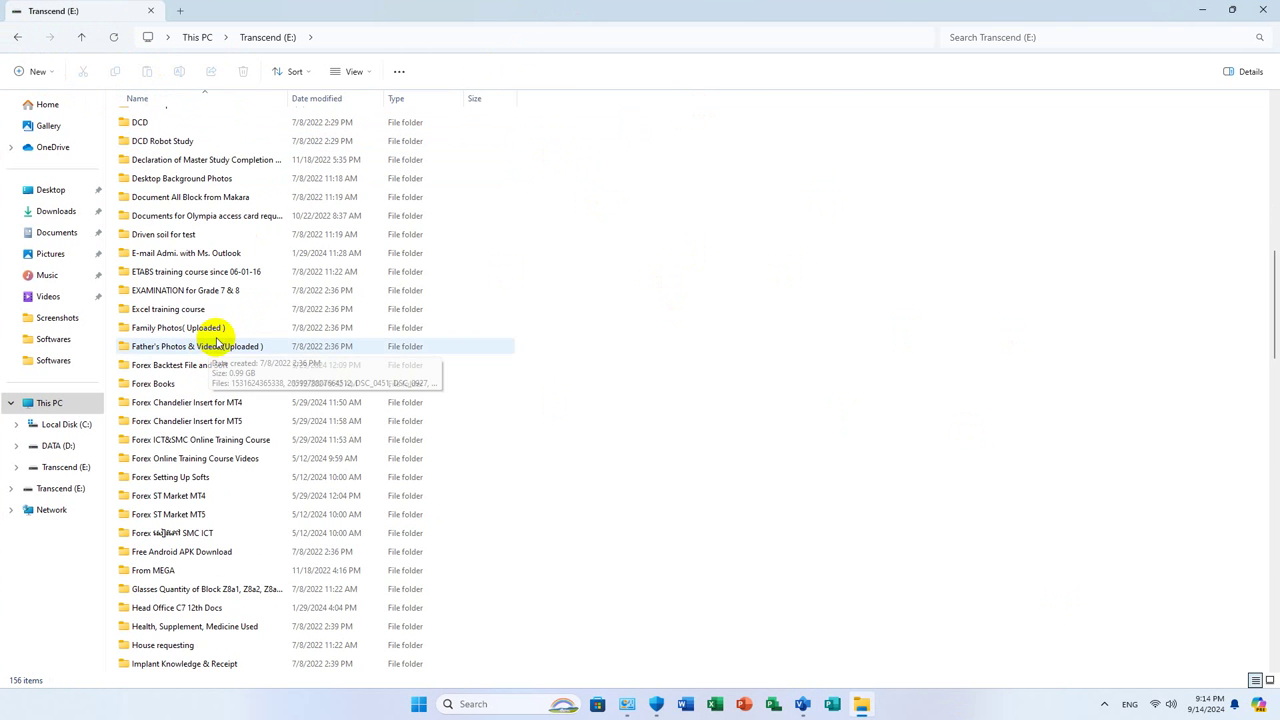
pyautogui.scroll(-8, 209, 334)
pyautogui.scroll(-10, 204, 343)
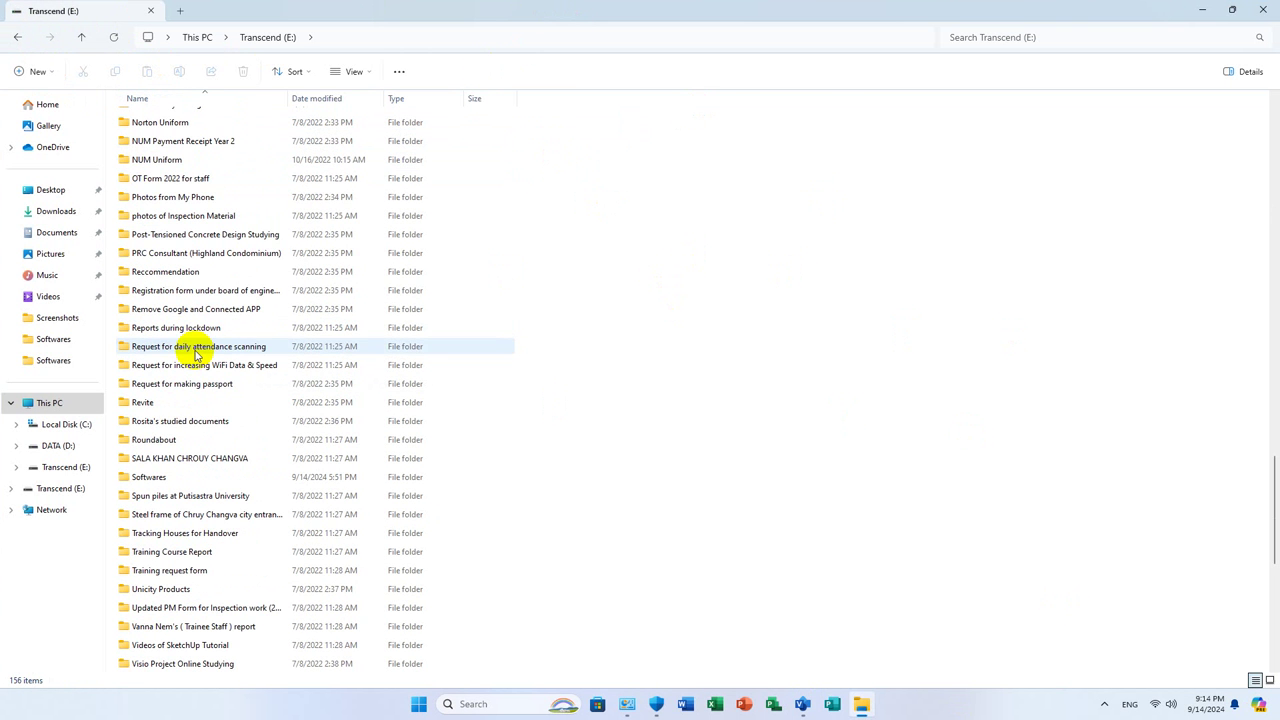
pyautogui.doubleClick(116, 476)
# Open the Microsoft Office Softs folder inside the Softwares folder on the Transcend (E:) drive
pyautogui.scroll(-7, 286, 160)
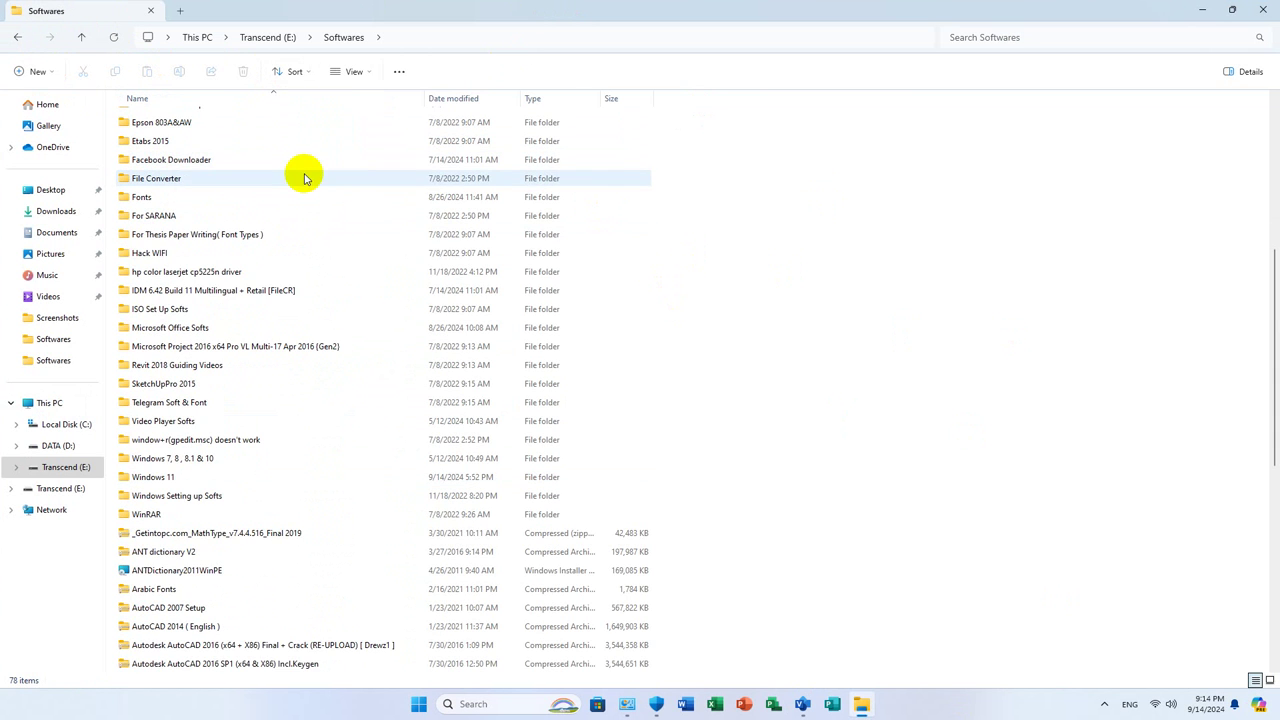
pyautogui.scroll(-4, 334, 258)
pyautogui.scroll(-5, 336, 260)
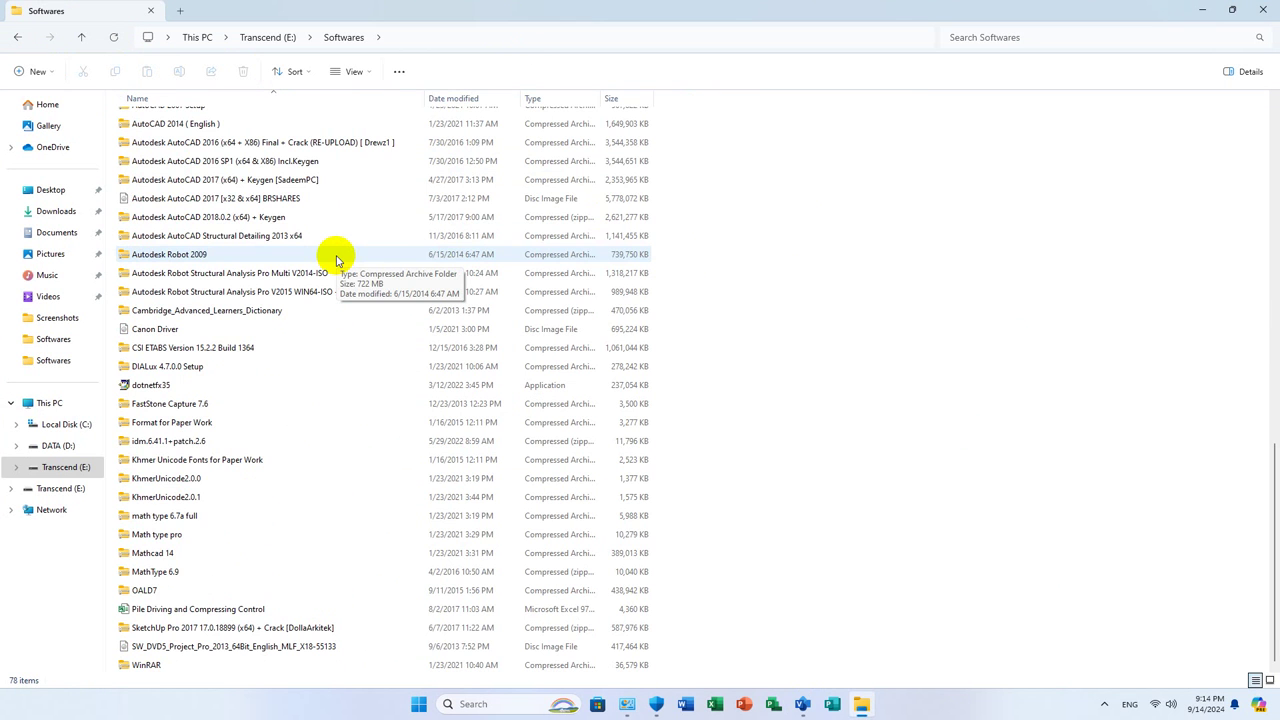
pyautogui.scroll(1, 336, 260)
pyautogui.scroll(1, 336, 260)
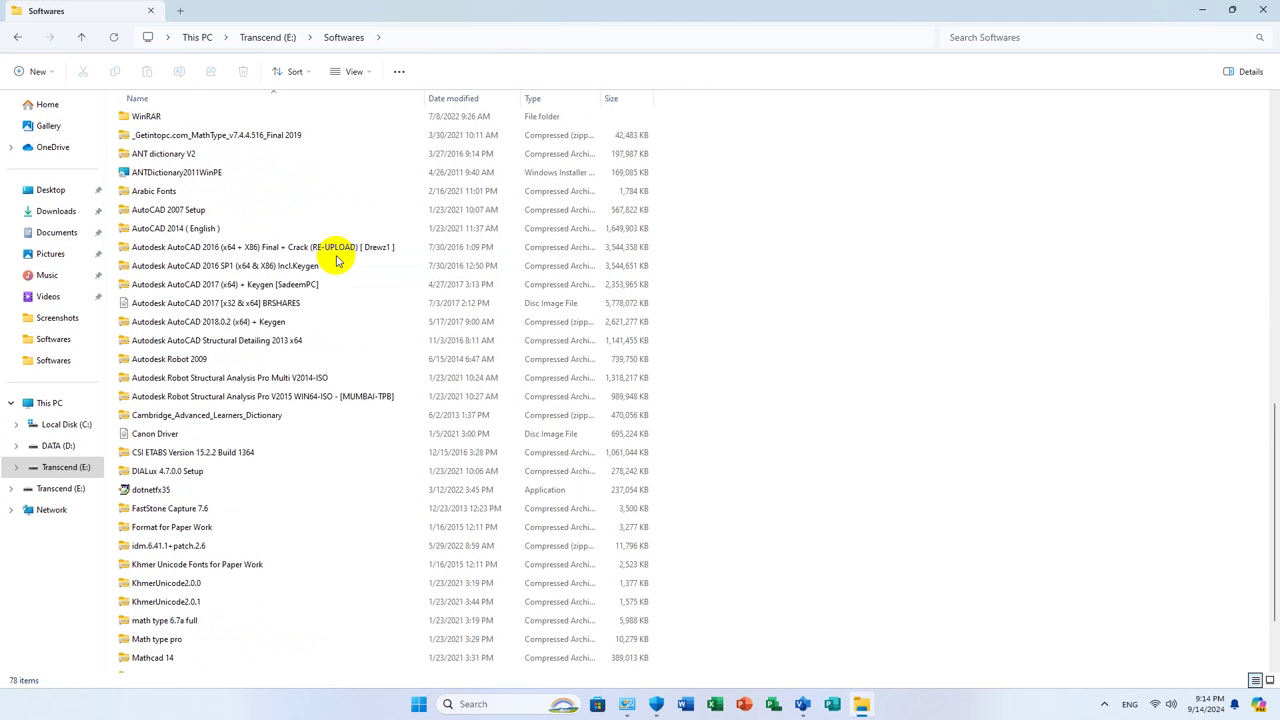
pyautogui.scroll(2, 336, 260)
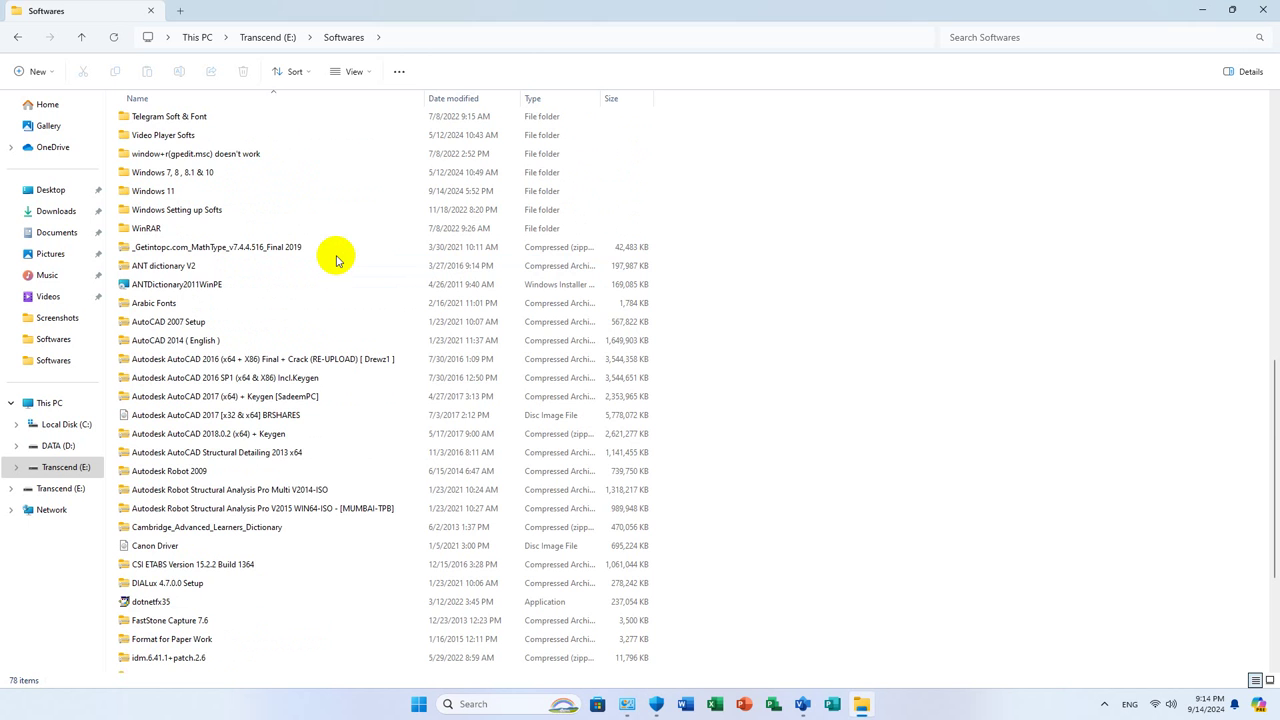
pyautogui.scroll(1, 336, 260)
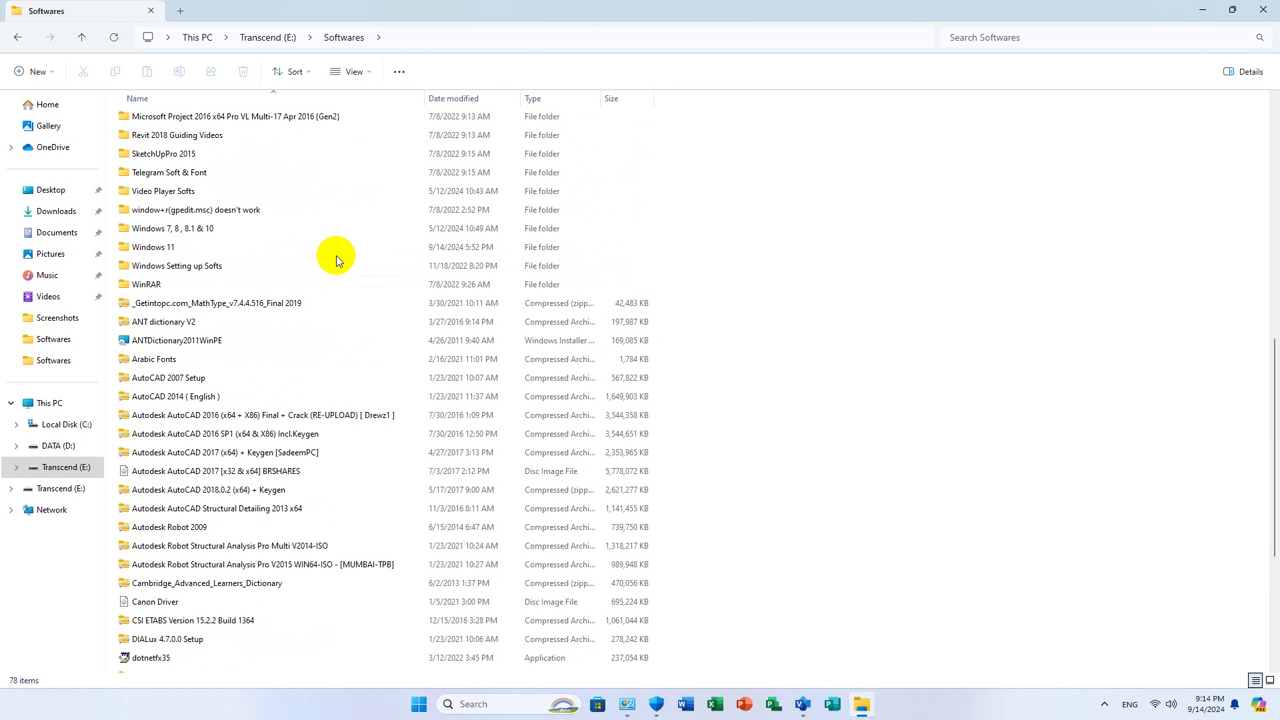
pyautogui.scroll(1, 336, 260)
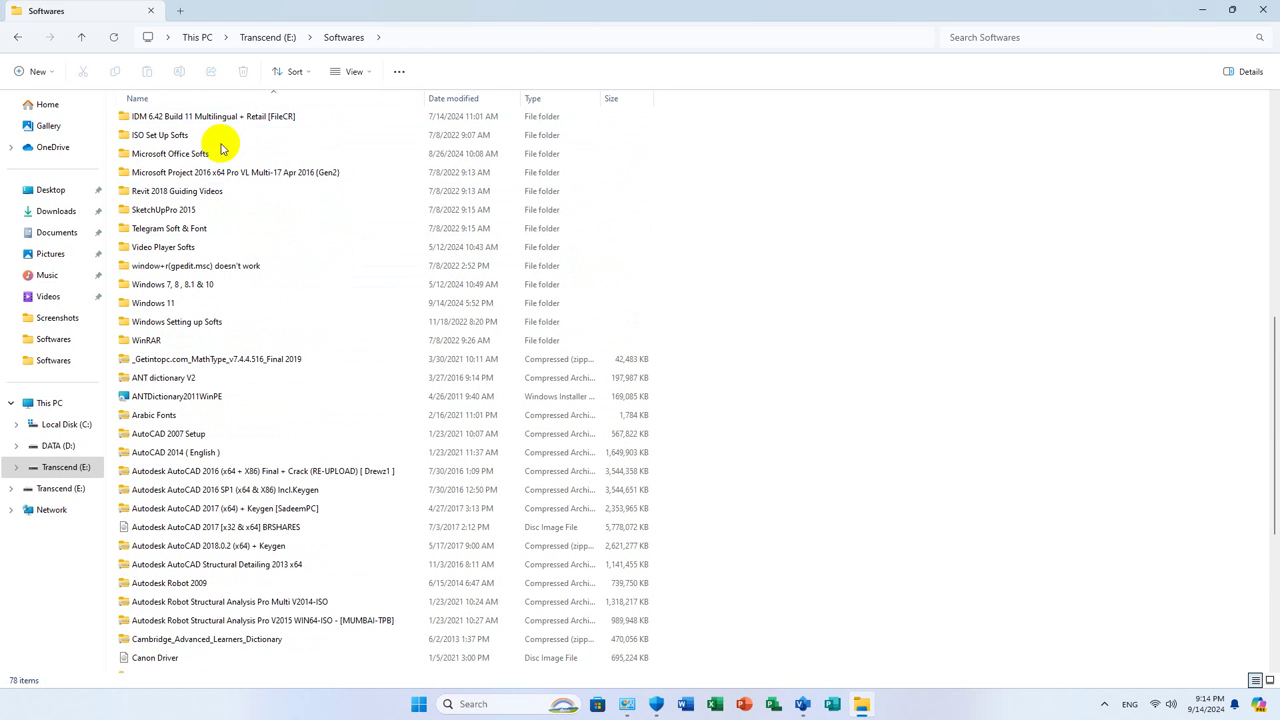
pyautogui.doubleClick(175, 153)
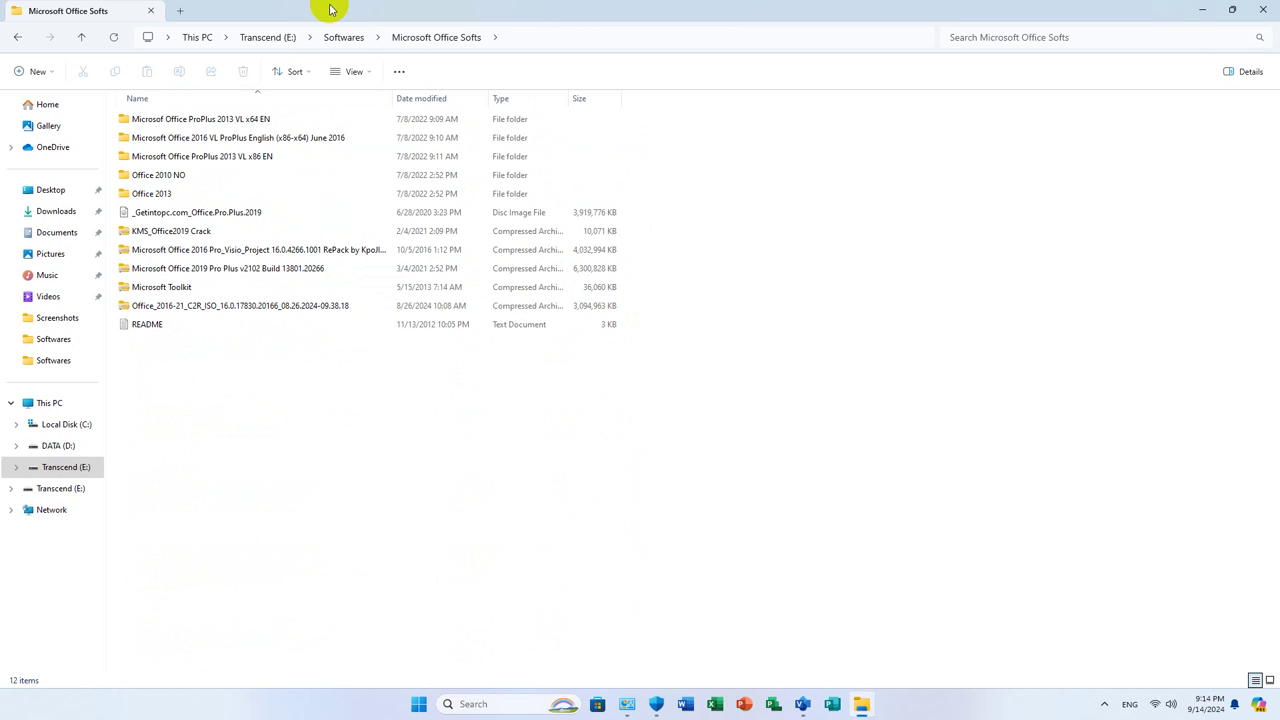
# Open the KMS_Office2019 Crack archive and go down to its innermost KMS_Office2019 folder
pyautogui.doubleClick(222, 232)
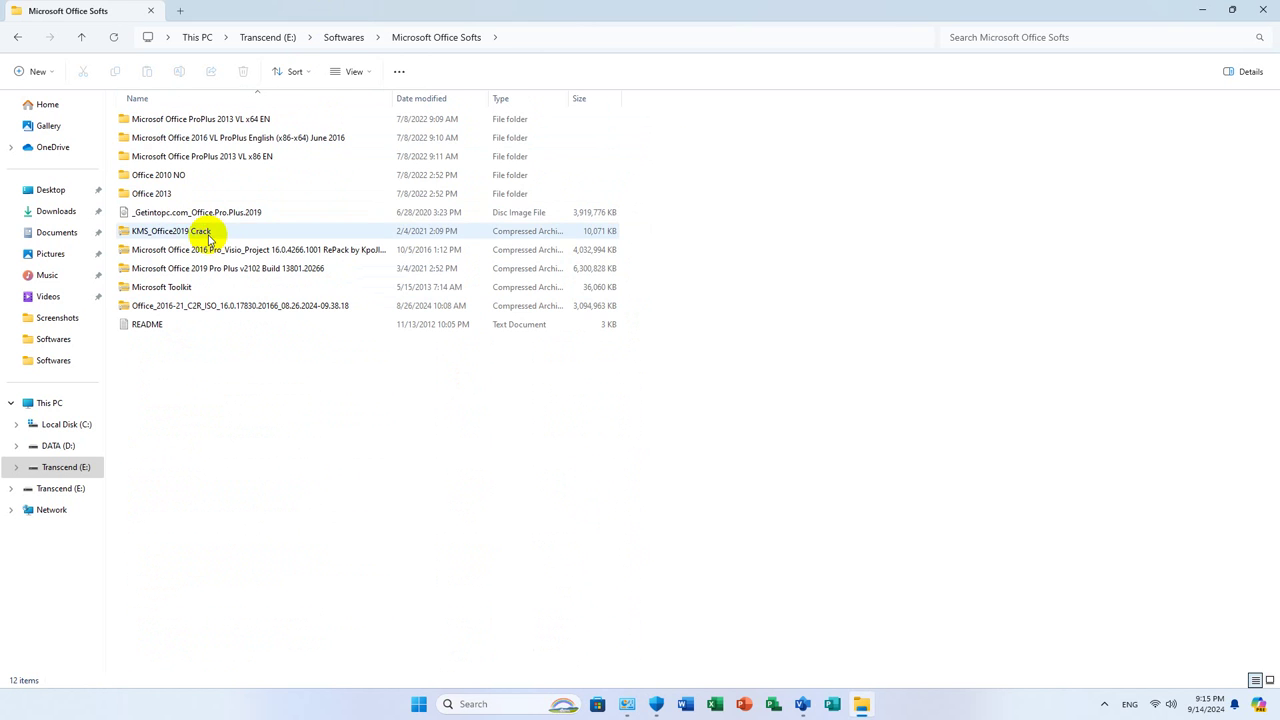
pyautogui.doubleClick(168, 118)
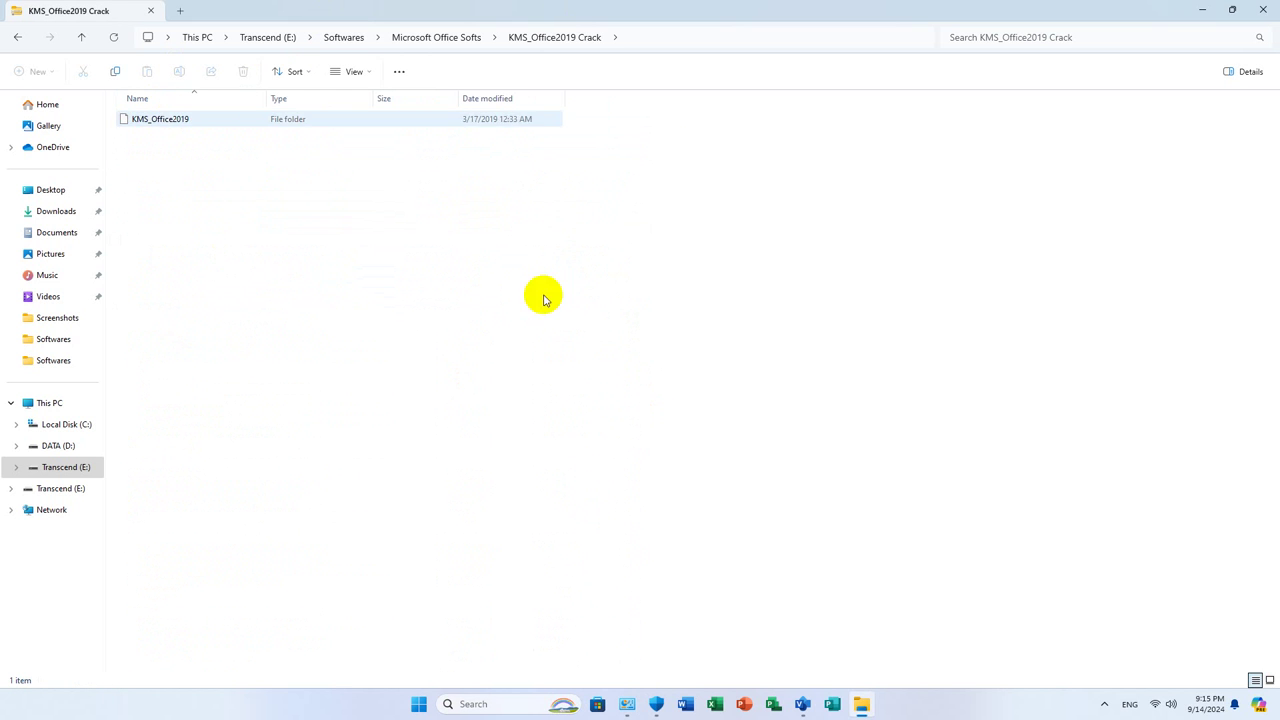
pyautogui.doubleClick(160, 119)
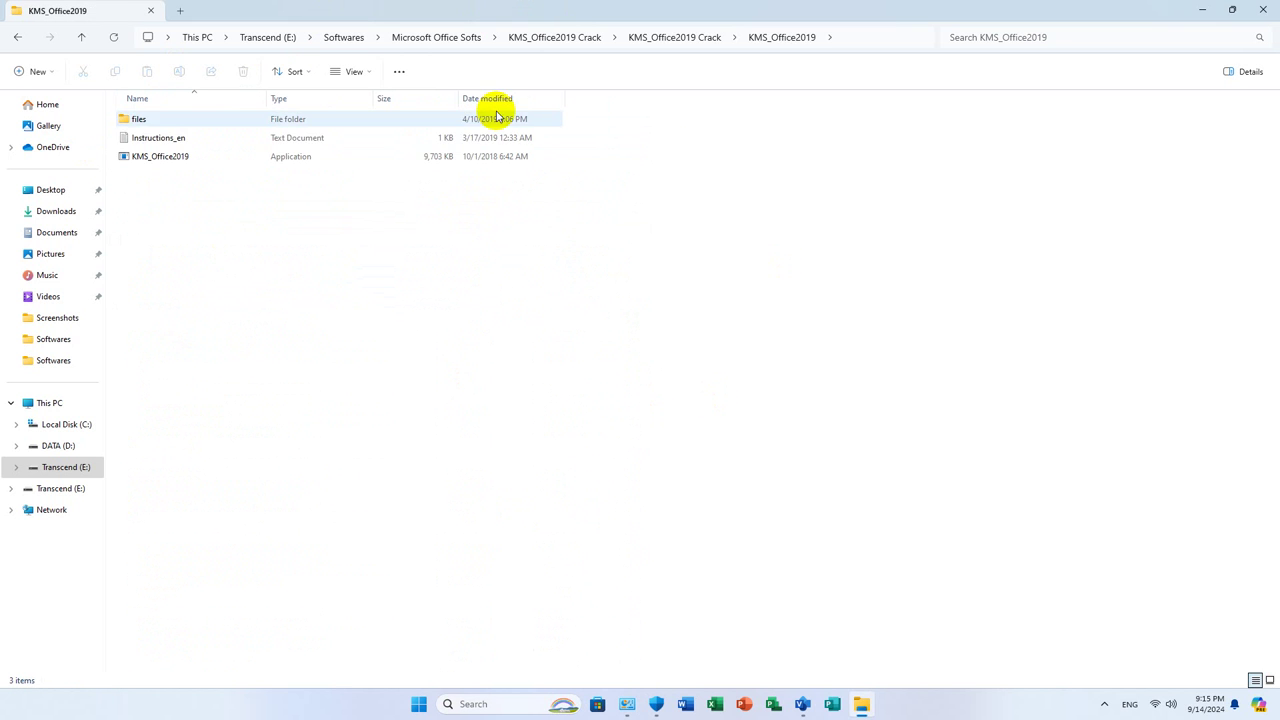
# Run the KMS_Office2019 application without extracting the archive, choosing to run it anyway despite the Windows malware warning
pyautogui.doubleClick(171, 157)
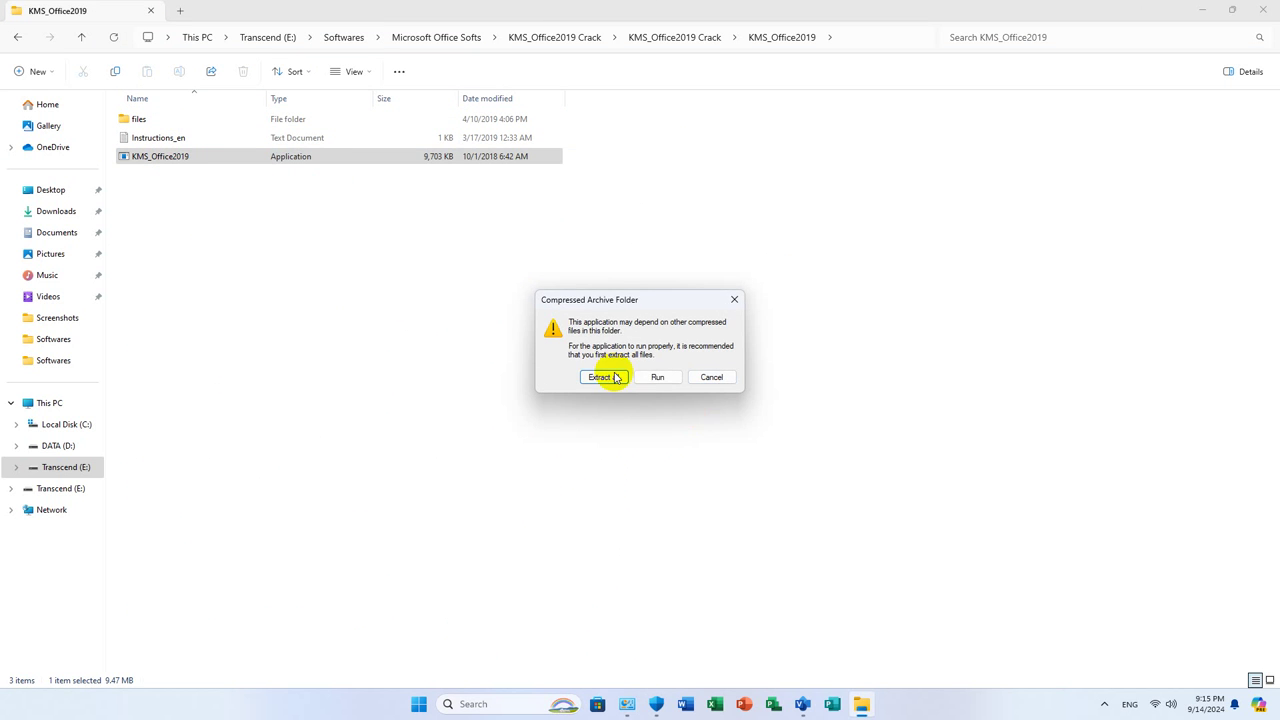
pyautogui.click(652, 378)
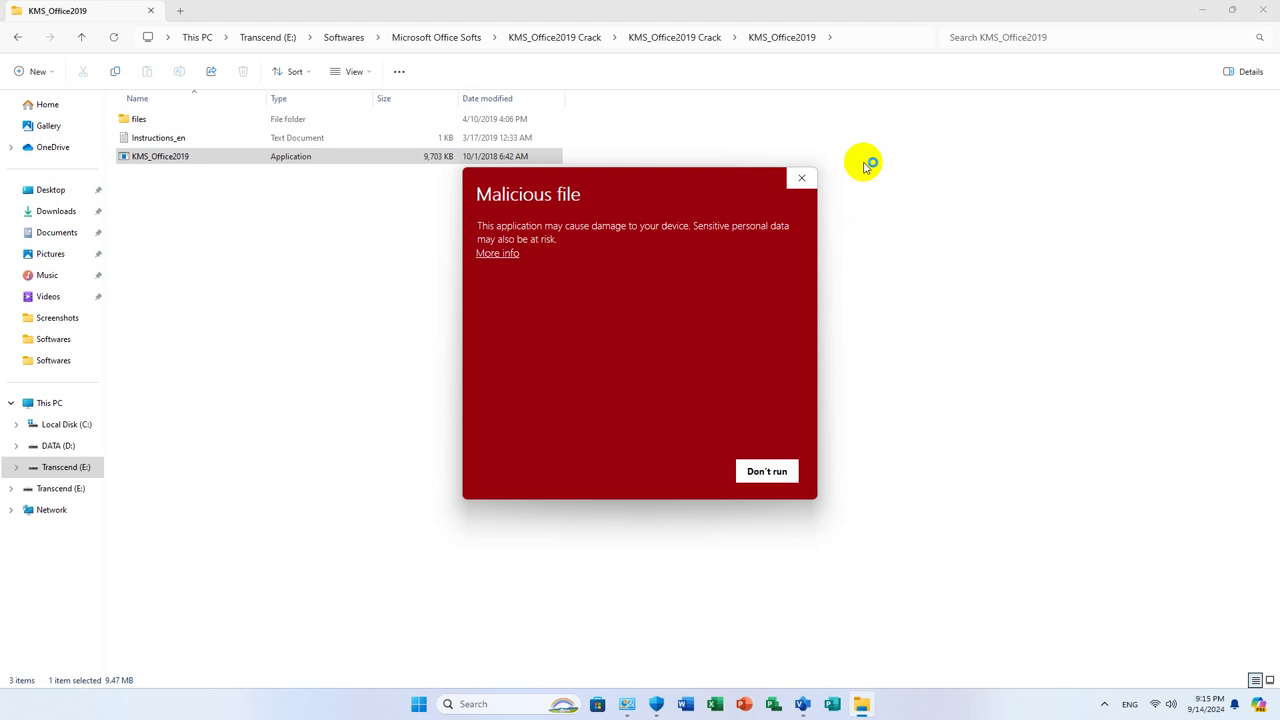
pyautogui.click(496, 254)
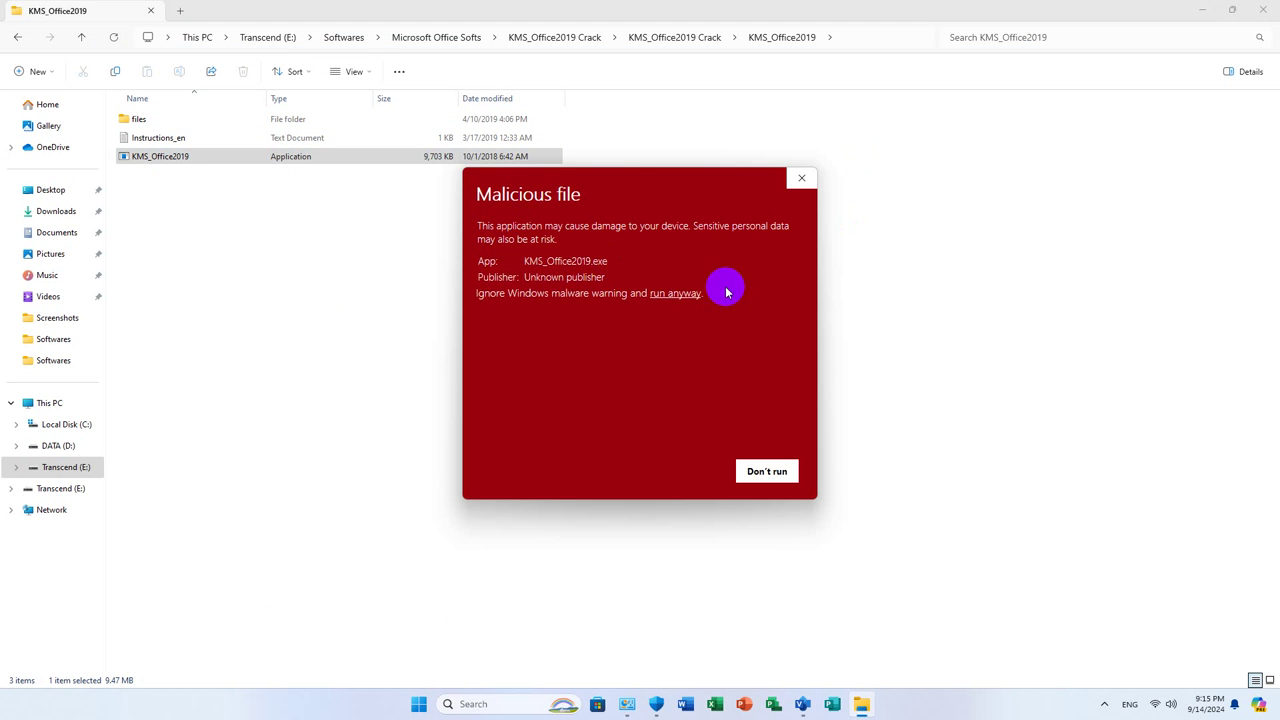
pyautogui.click(672, 295)
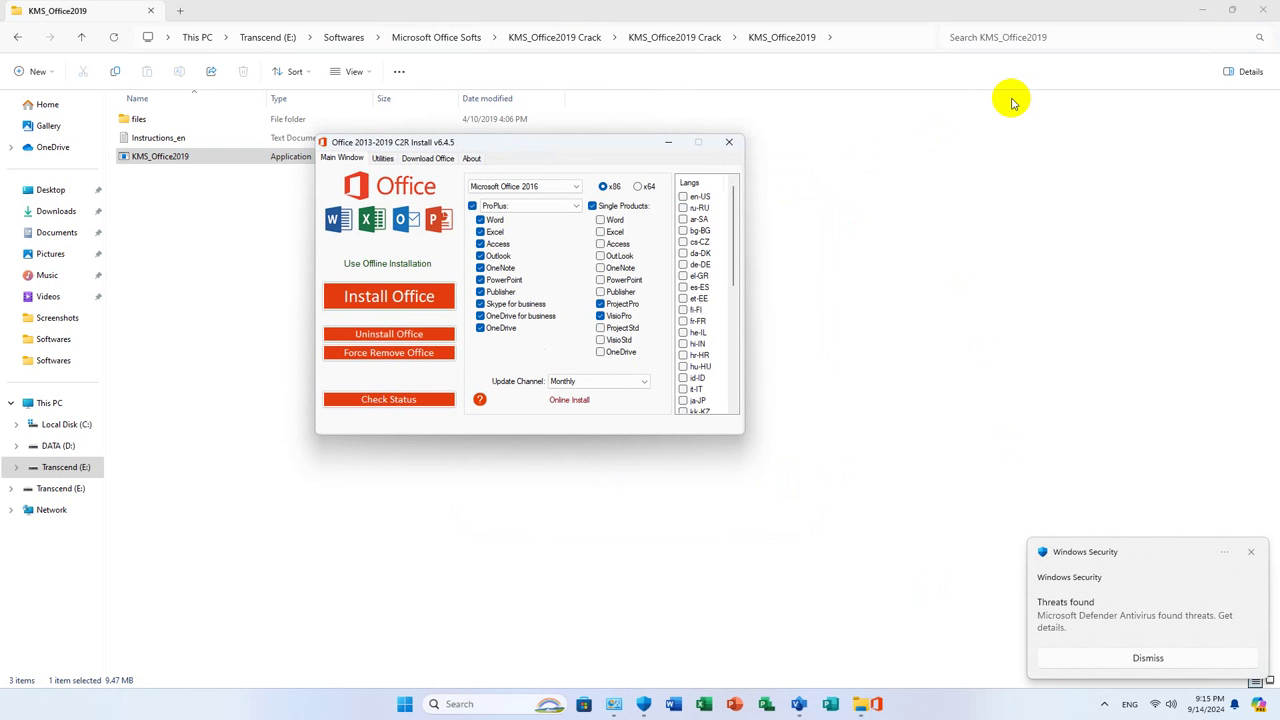
# Limit the installer selection to VisioPro, x64 and en-US by clearing ProPlus and ProjectPro, and show the activation utilities
pyautogui.click(472, 206)
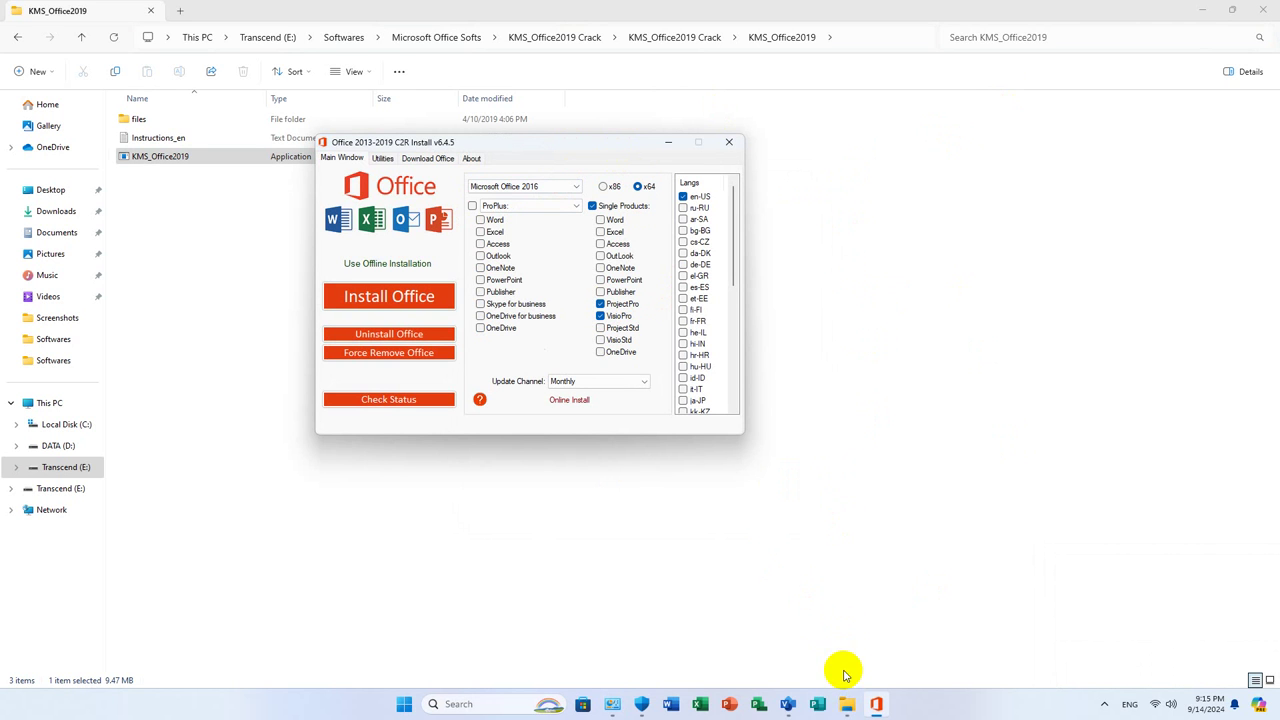
pyautogui.moveTo(785, 710)
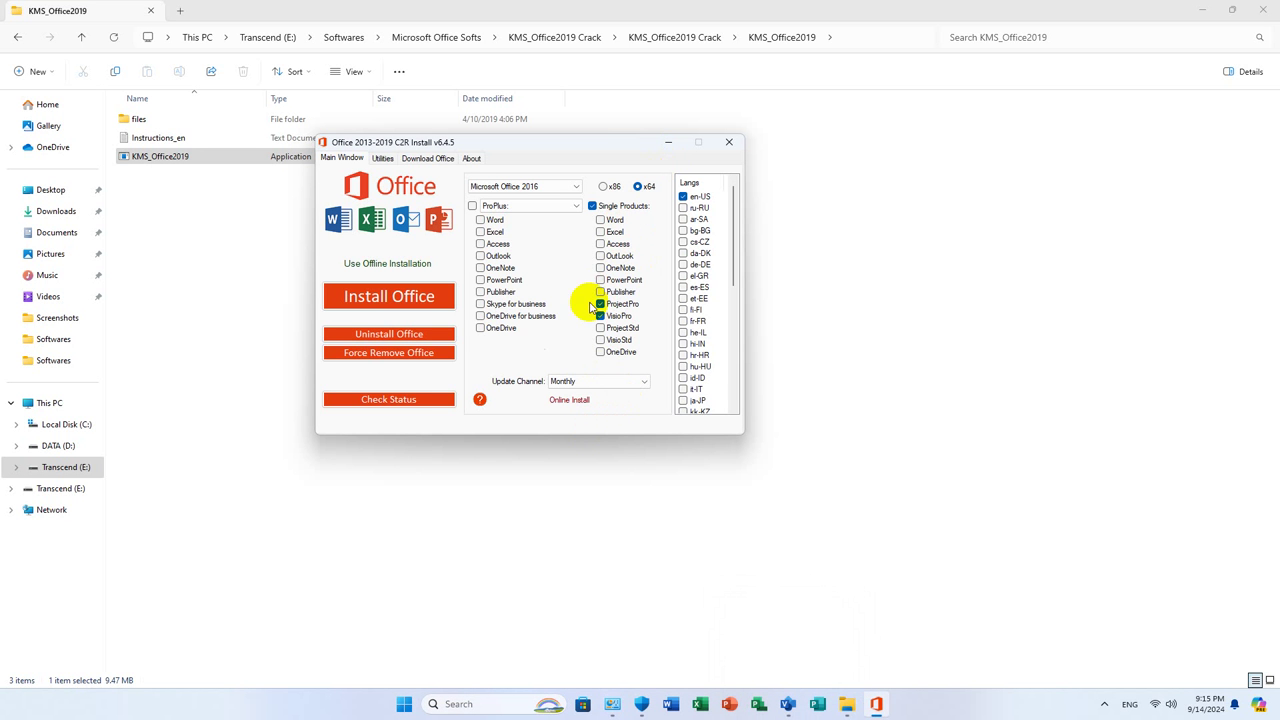
pyautogui.click(601, 304)
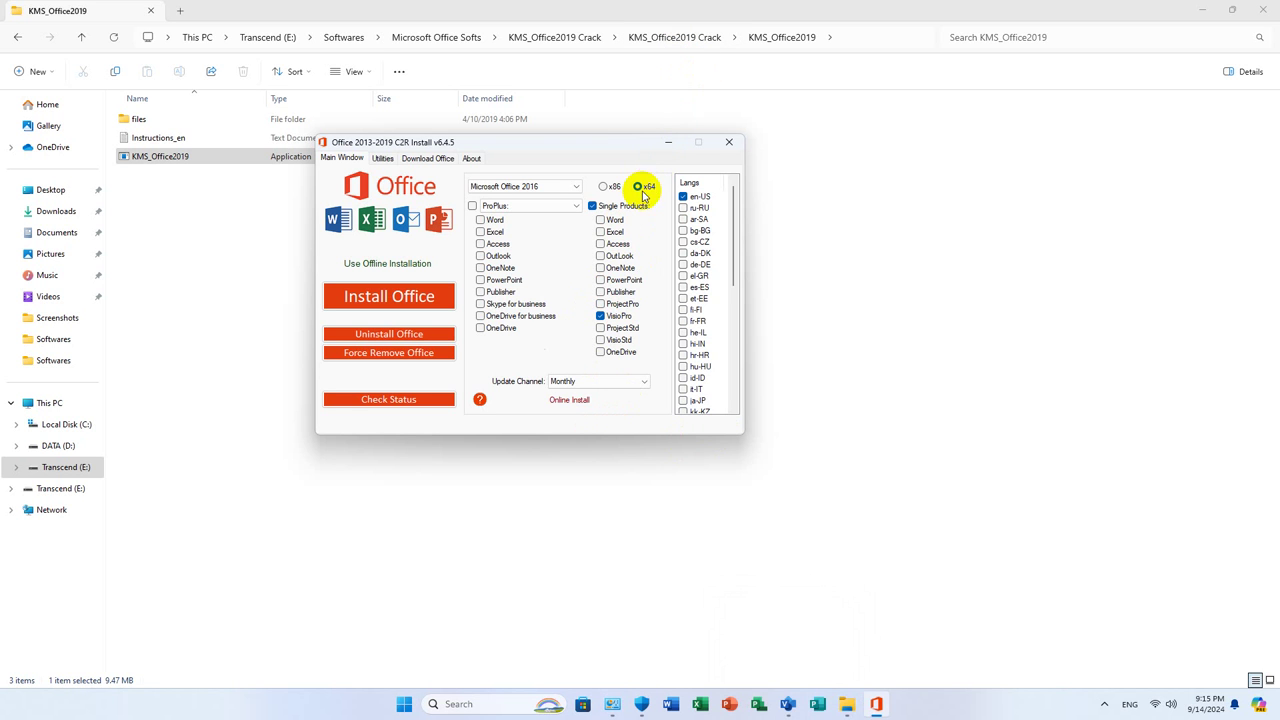
pyautogui.click(382, 159)
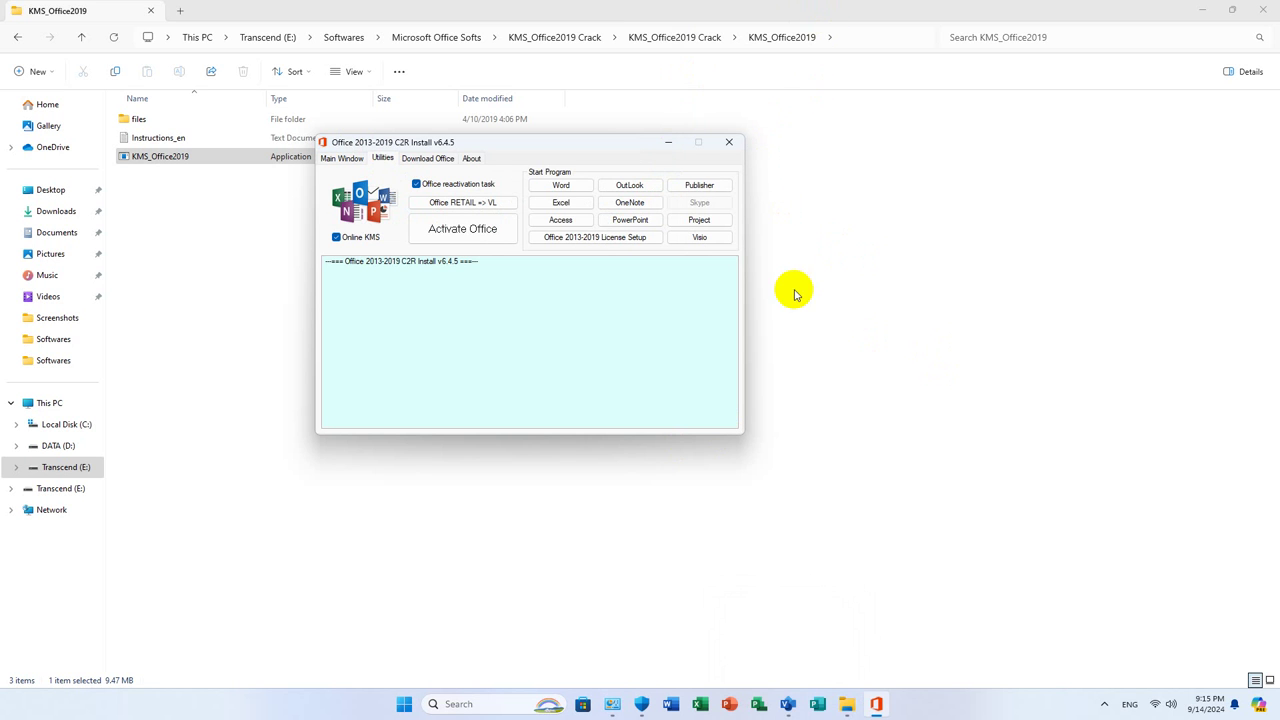
pyautogui.click(710, 236)
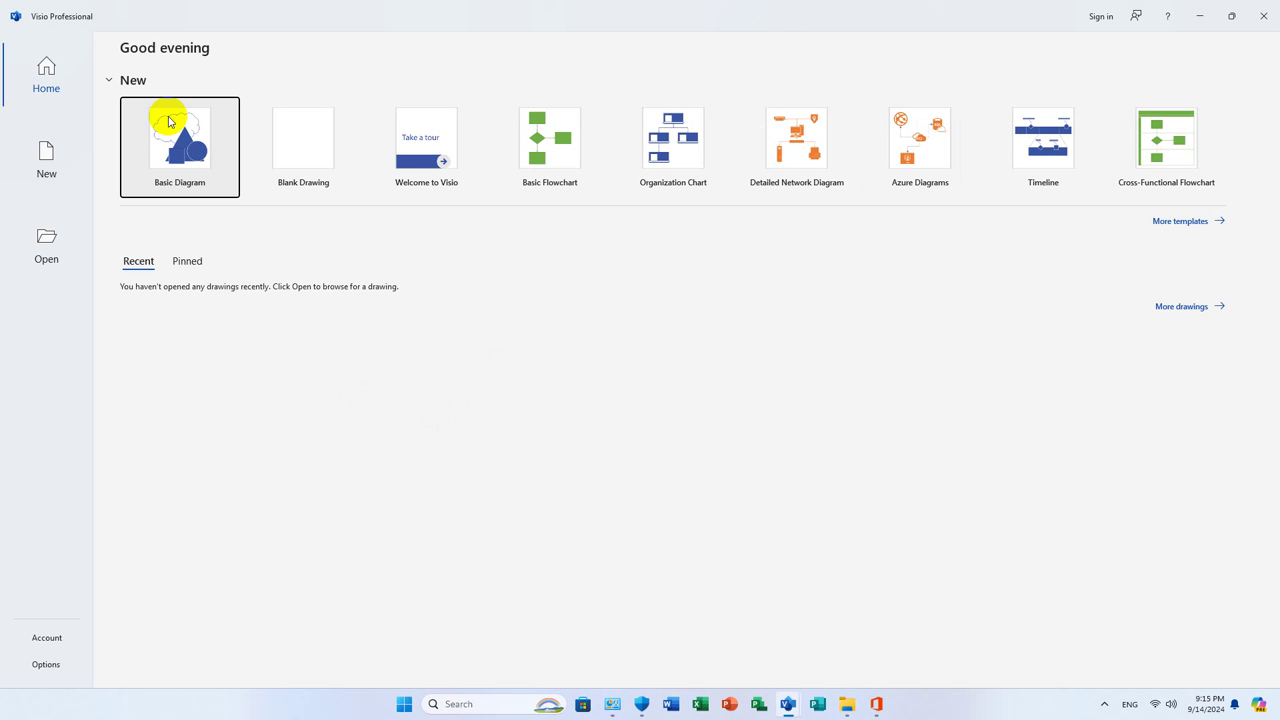
pyautogui.press('Return')
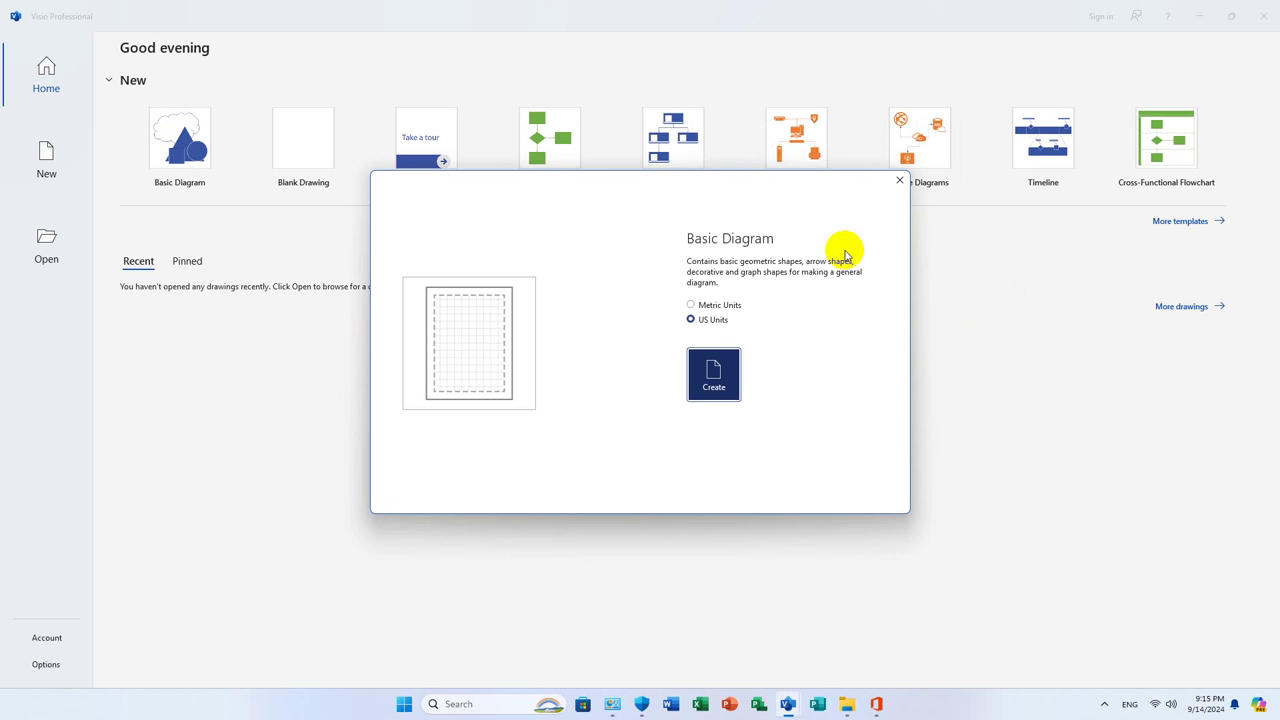
pyautogui.press('Tab')
pyautogui.press('space')
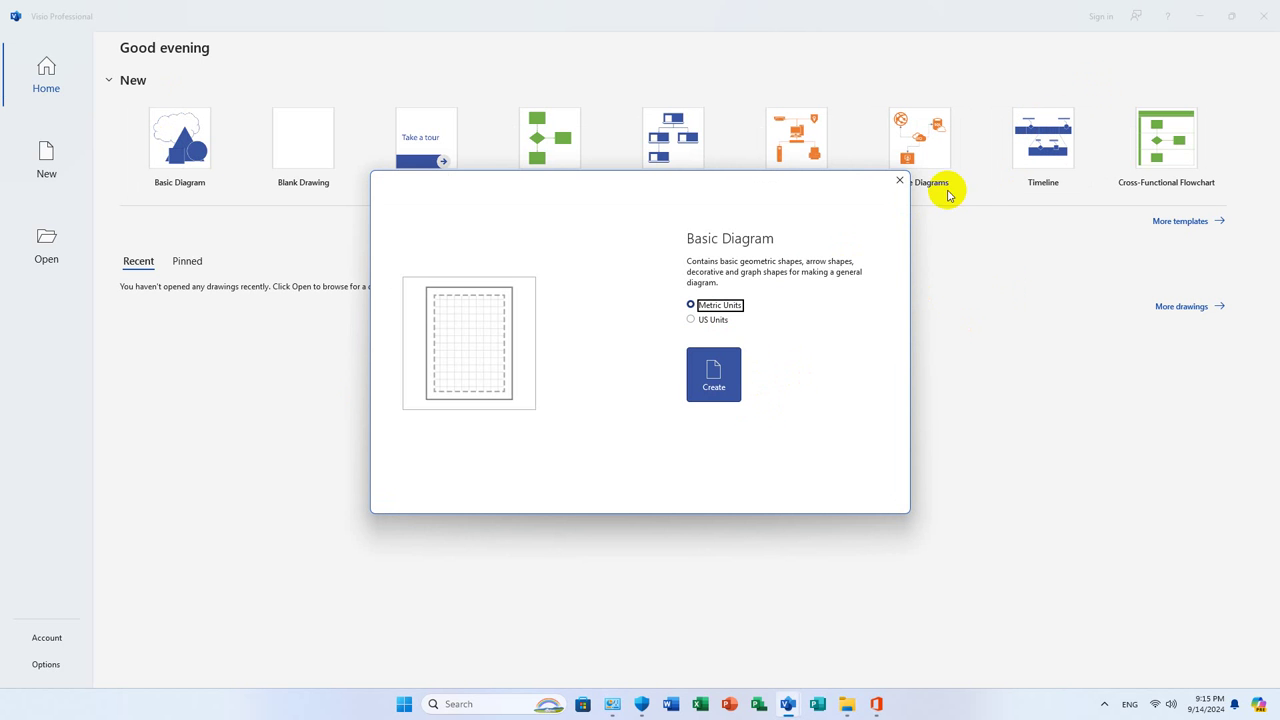
pyautogui.click(899, 180)
pyautogui.click(1266, 12)
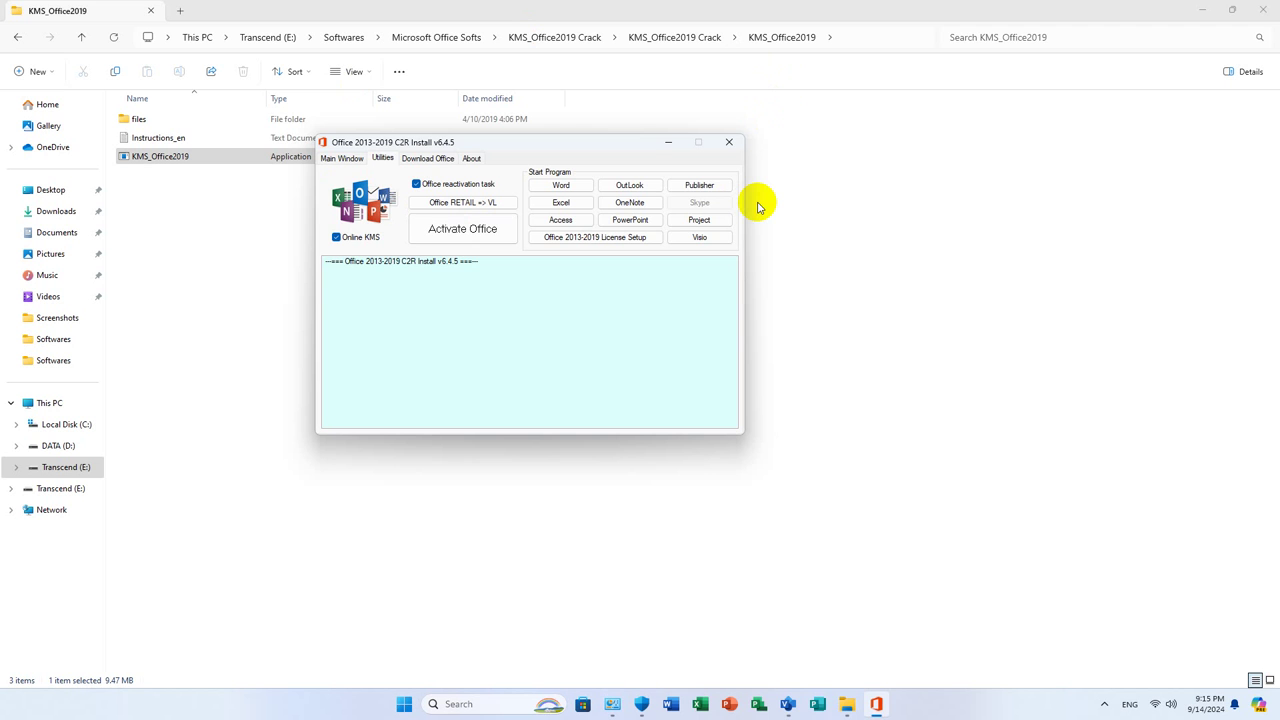
# Convert Office from RETAIL to VL, run the Office activation with Online KMS enabled, and close the tool
pyautogui.click(342, 160)
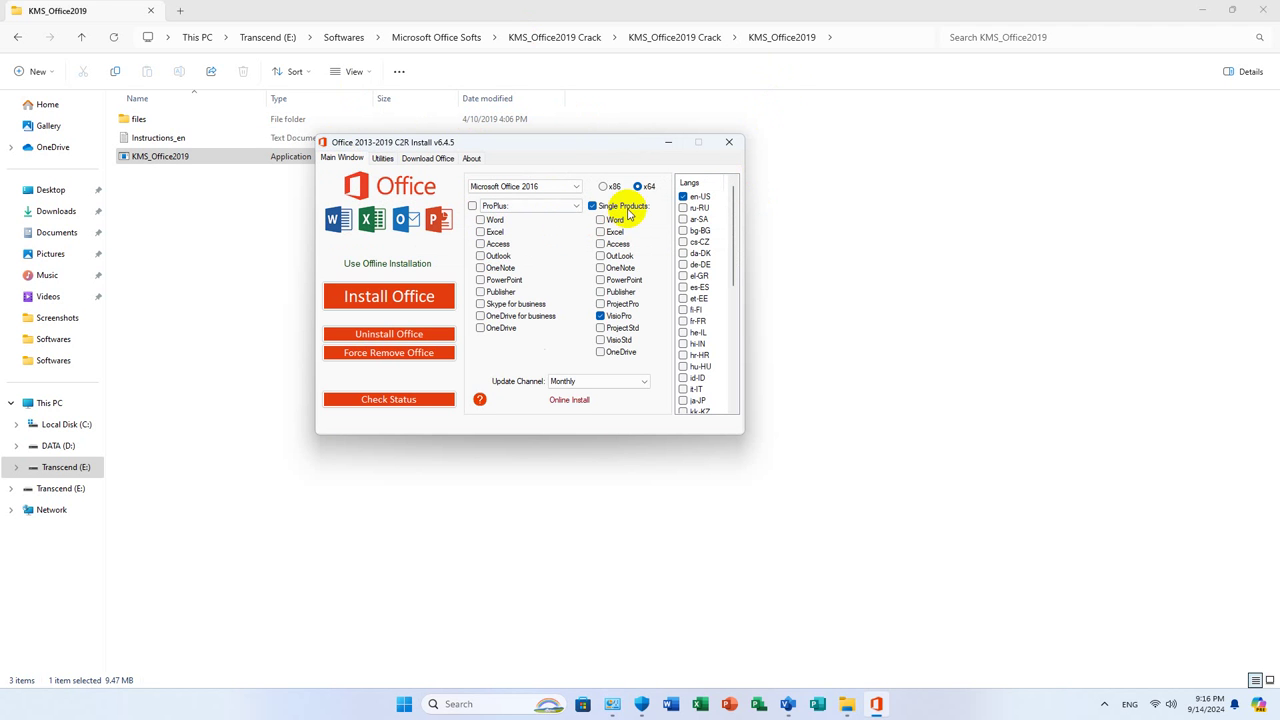
pyautogui.click(383, 159)
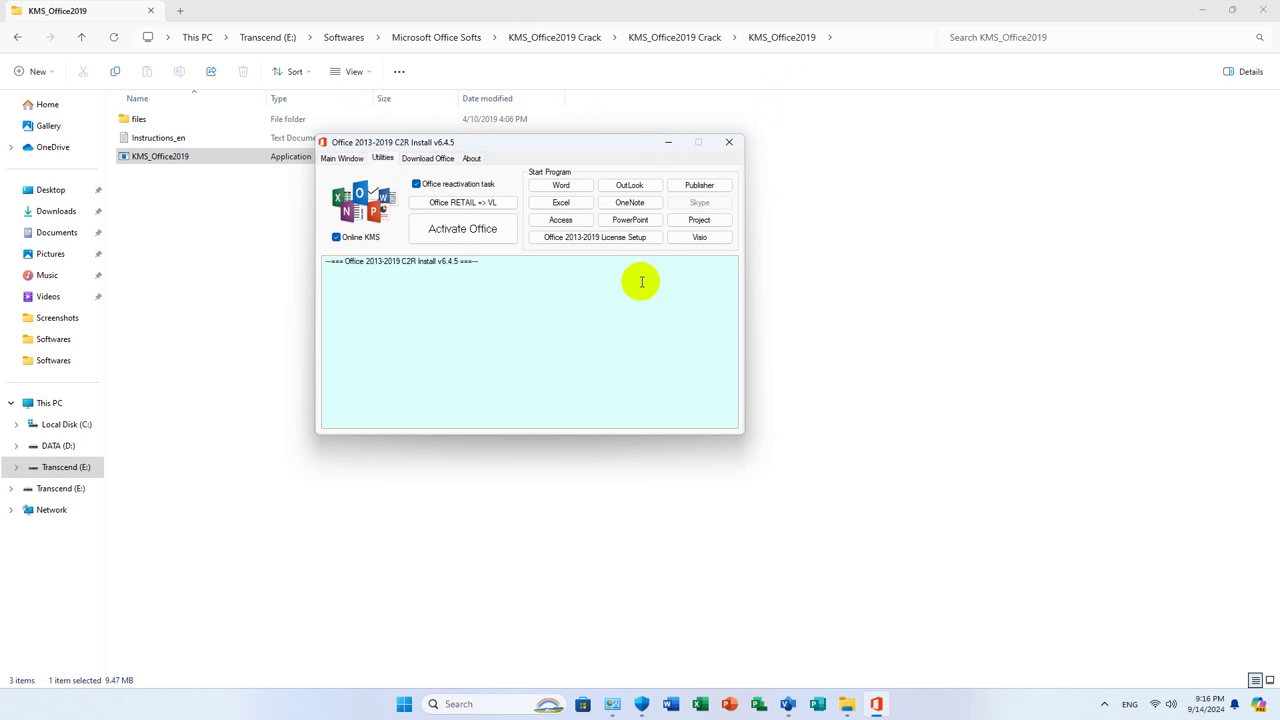
pyautogui.click(463, 202)
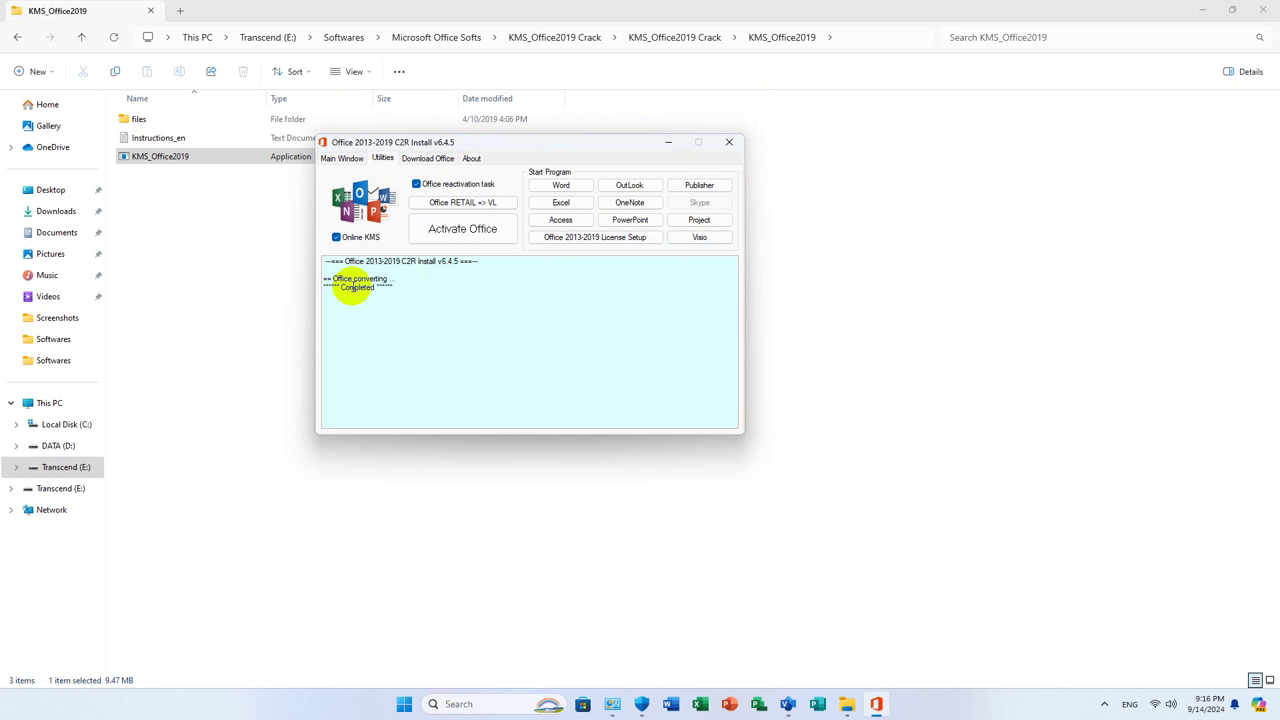
pyautogui.click(447, 231)
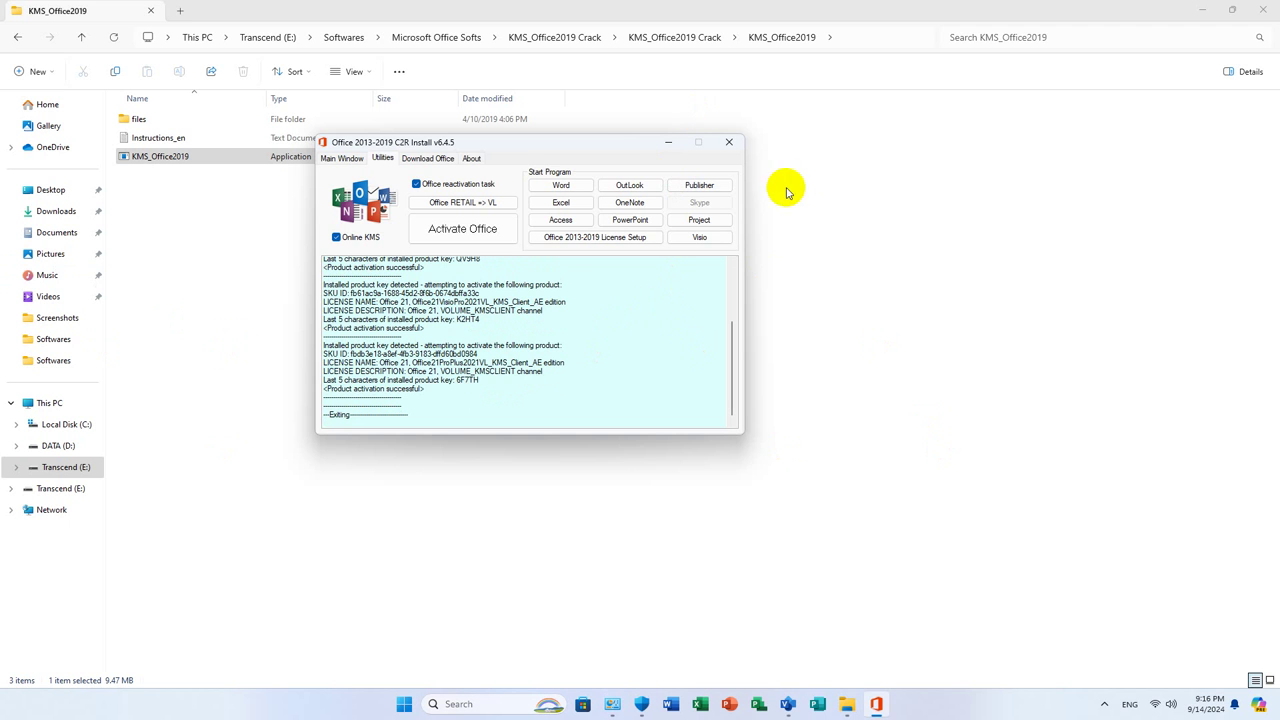
pyautogui.click(727, 146)
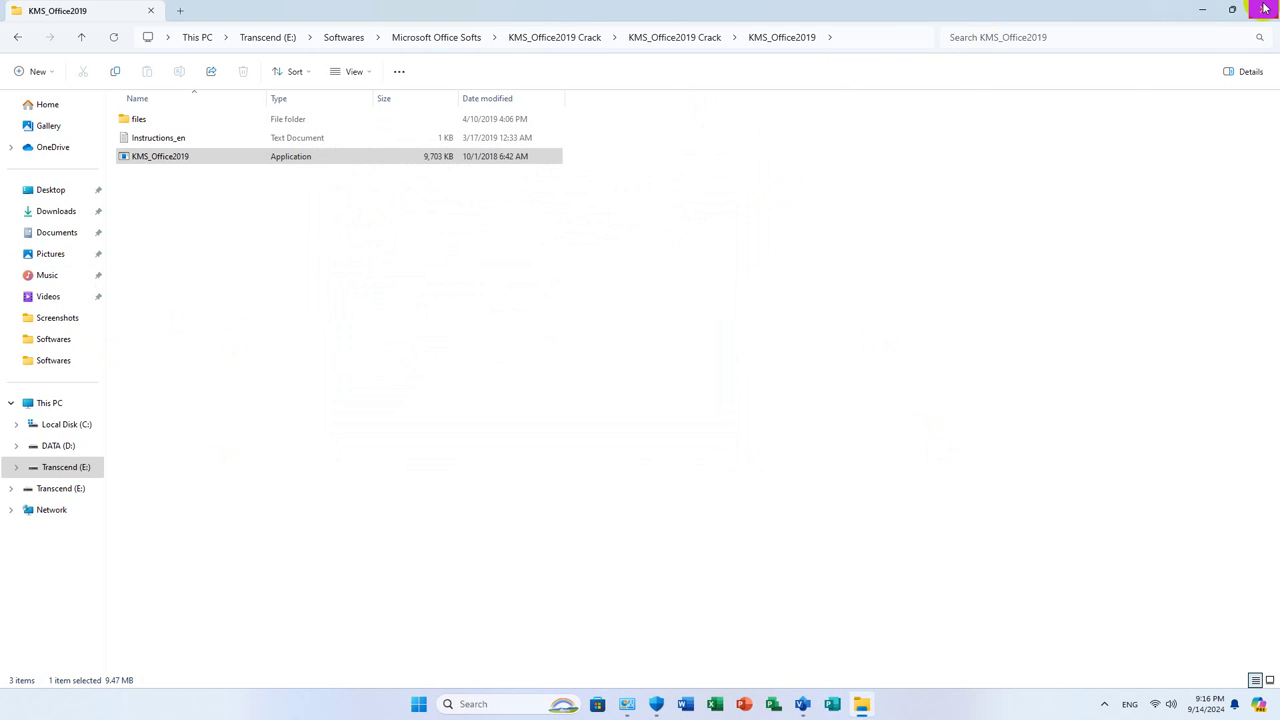
pyautogui.click(1202, 9)
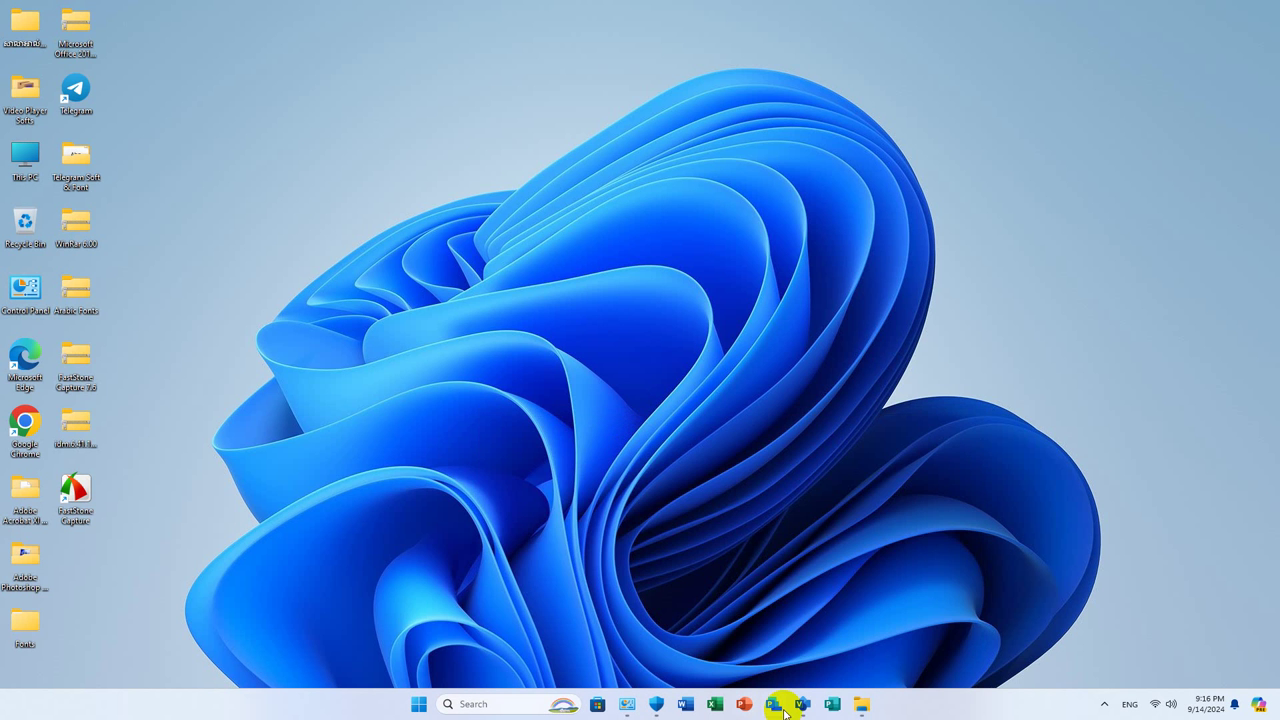
pyautogui.click(803, 705)
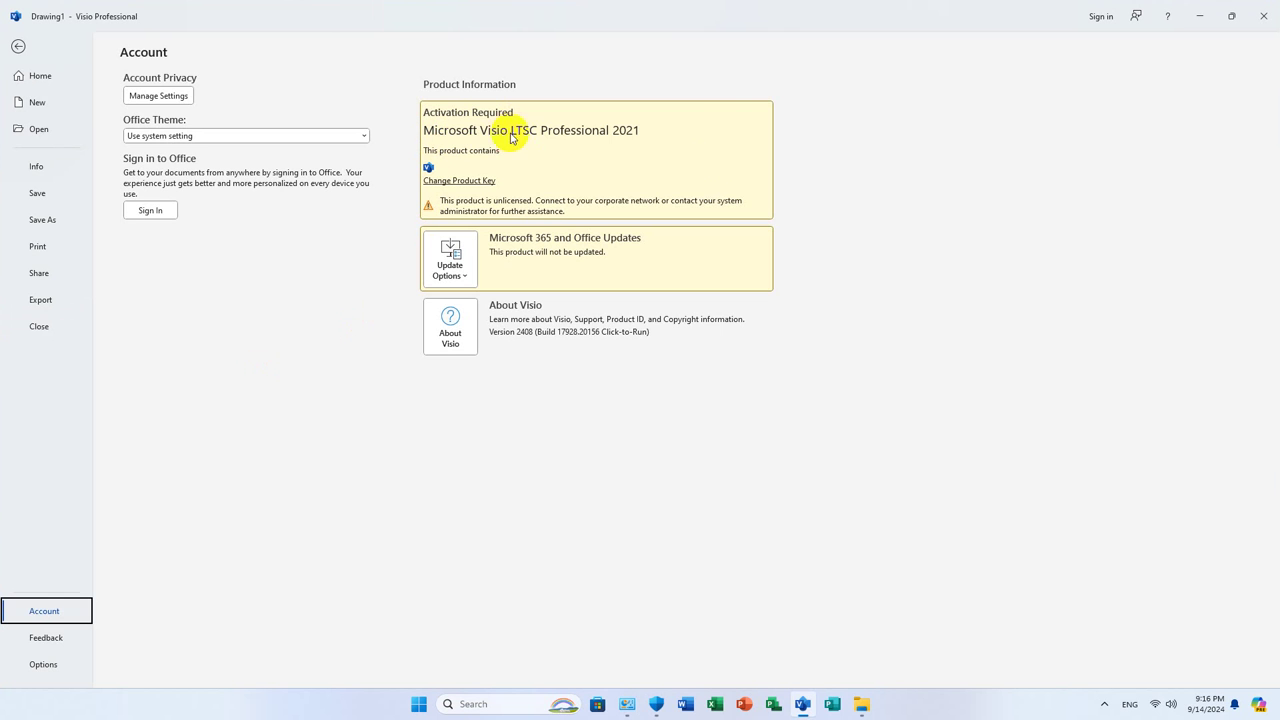
pyautogui.click(1263, 16)
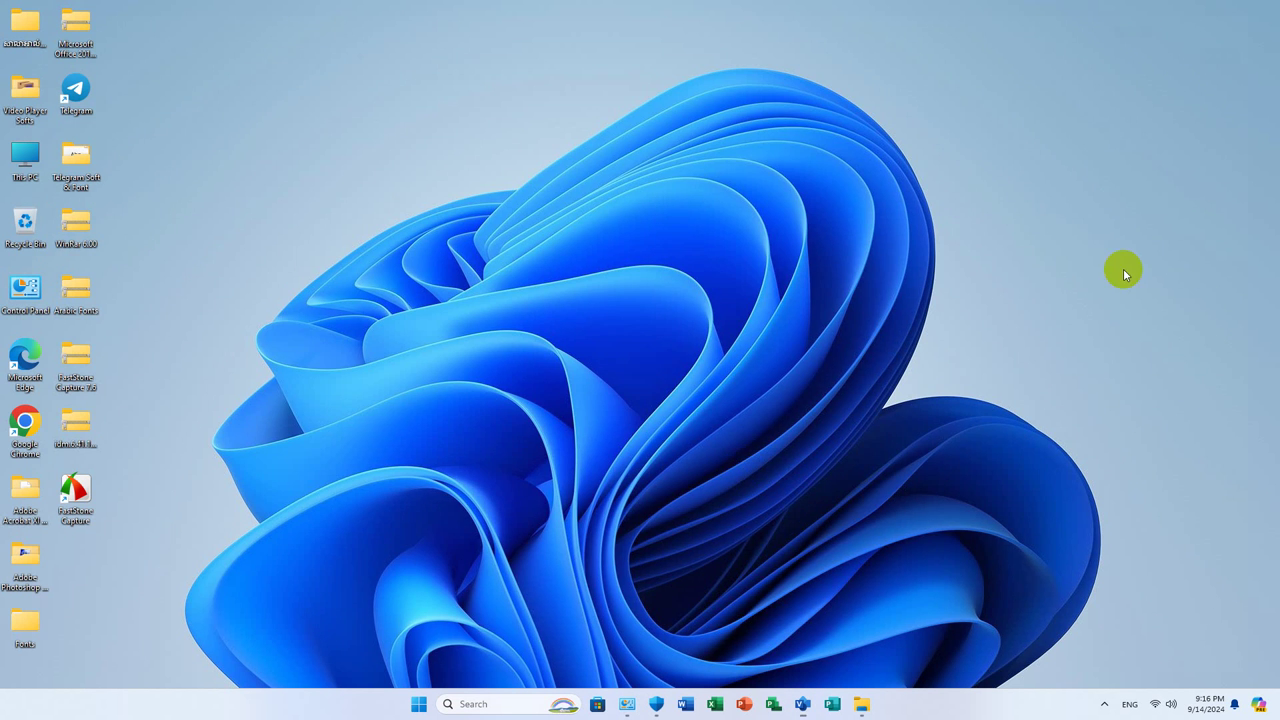
# Open Visio, create a Basic Diagram drawing in metric units, and check the activation status on the account page
pyautogui.click(801, 706)
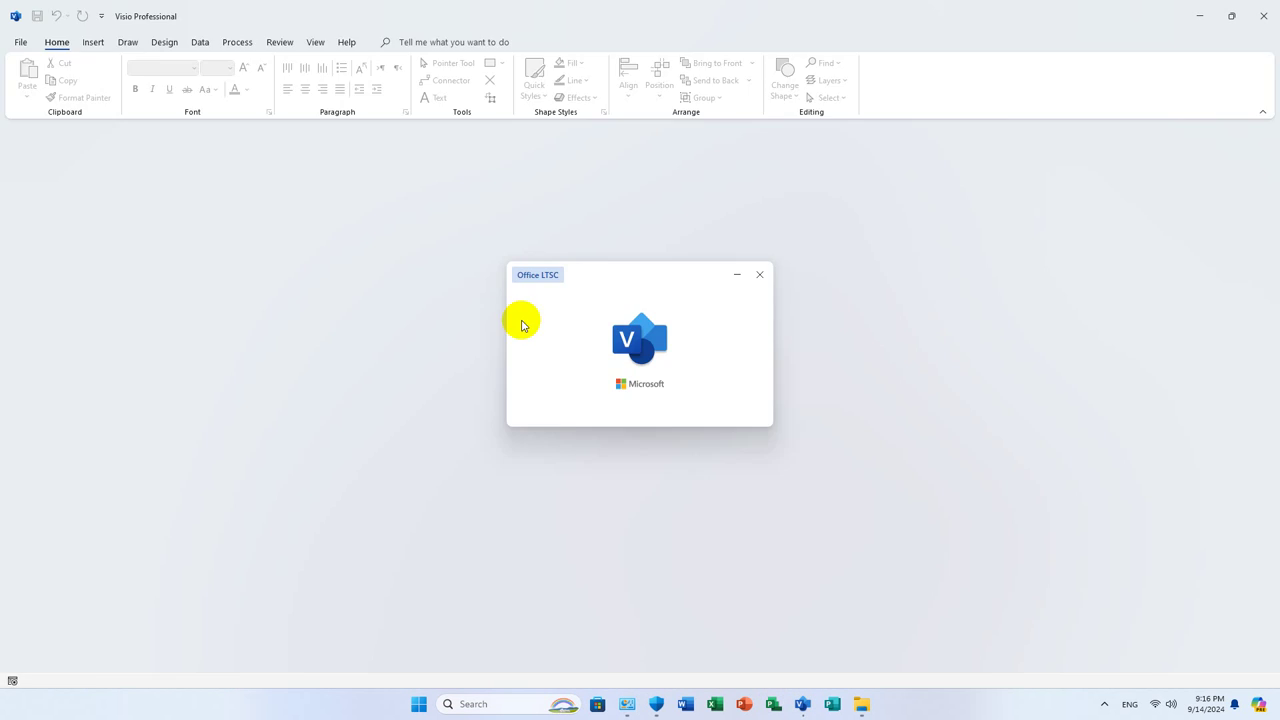
pyautogui.press('Return')
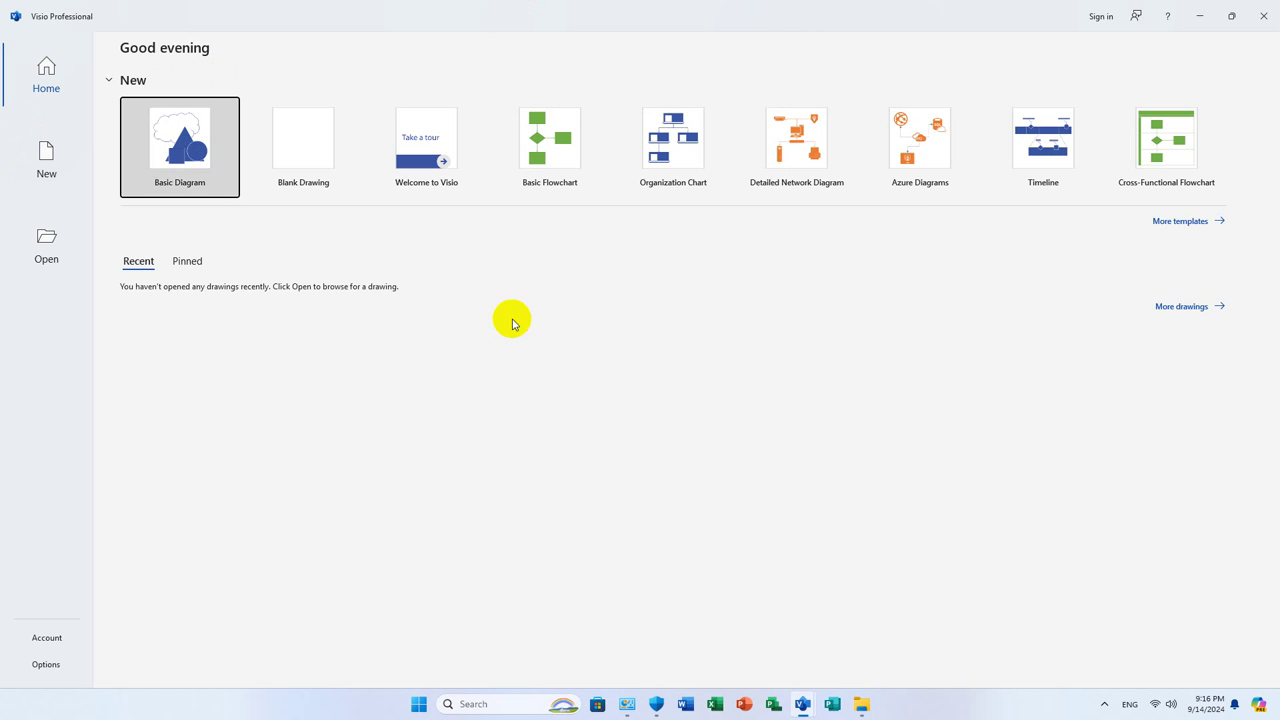
pyautogui.click(729, 308)
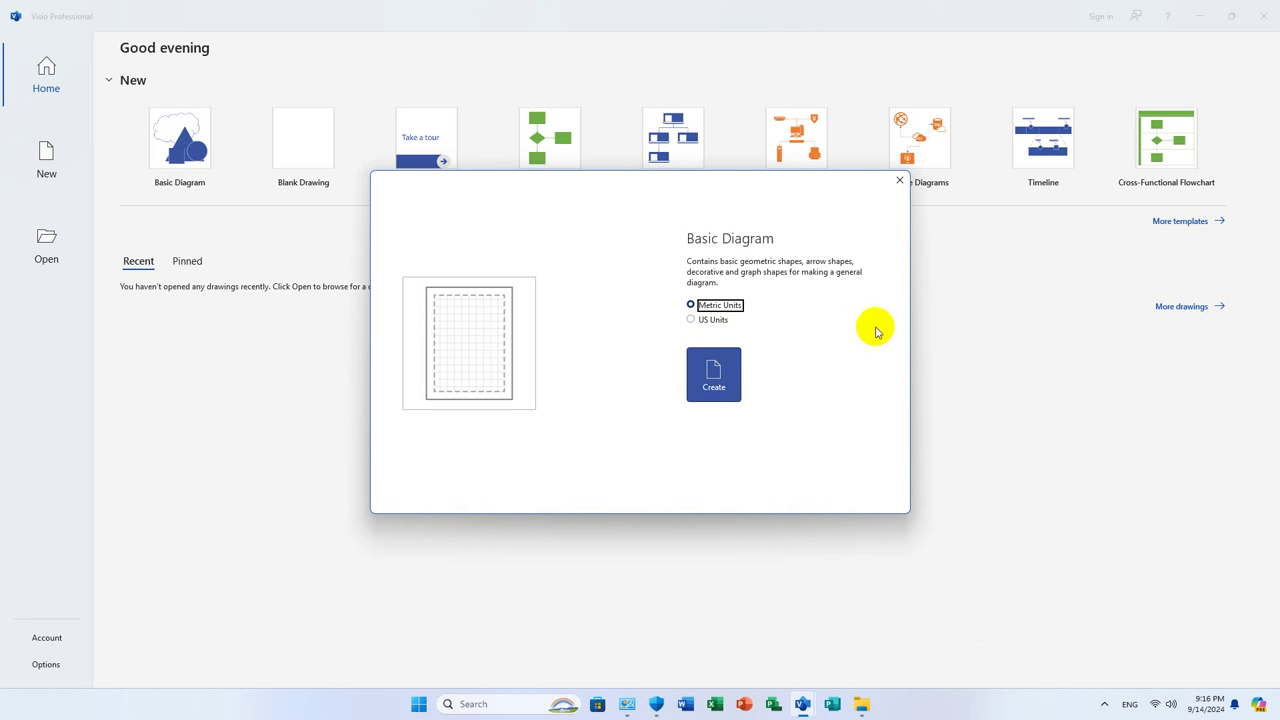
pyautogui.click(706, 376)
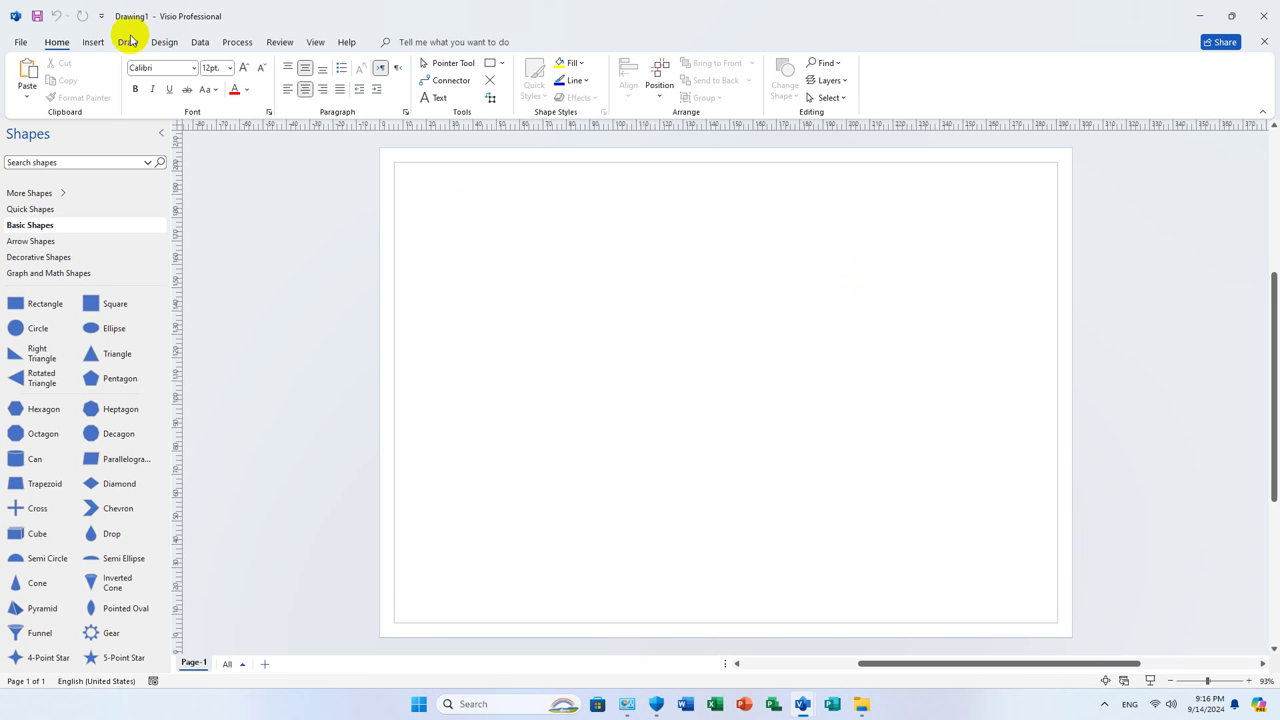
pyautogui.click(16, 40)
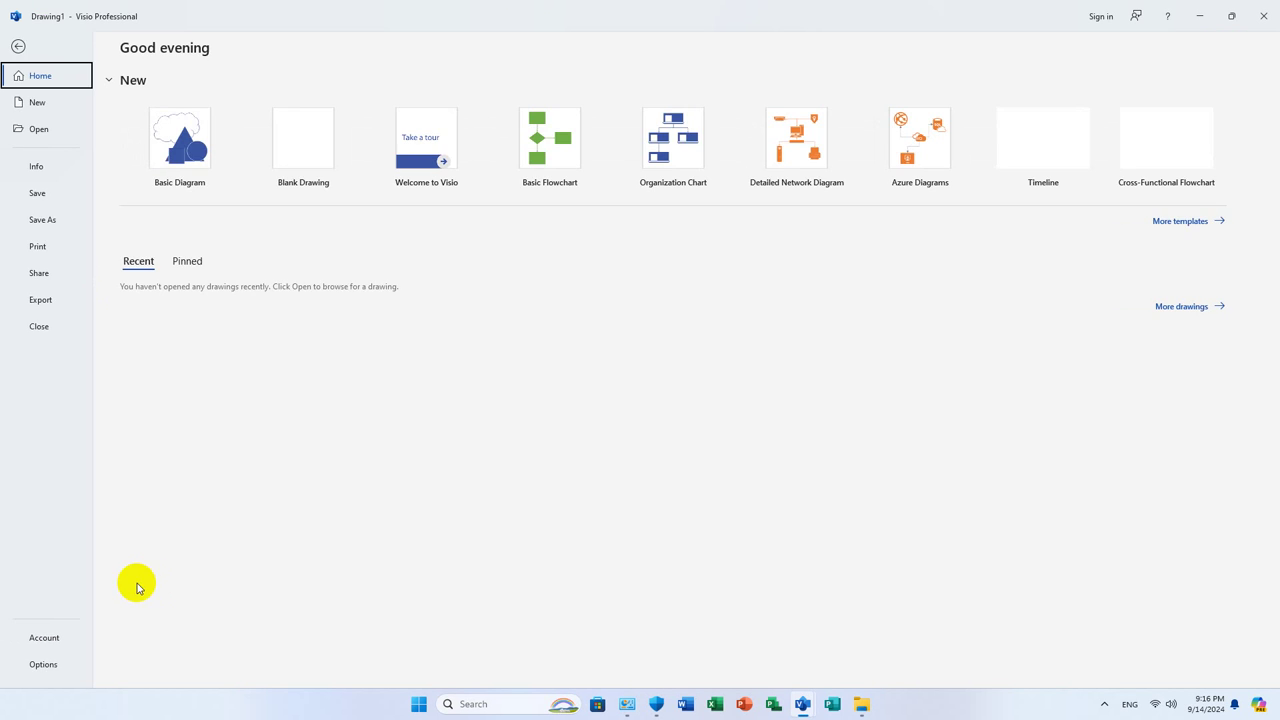
pyautogui.click(38, 640)
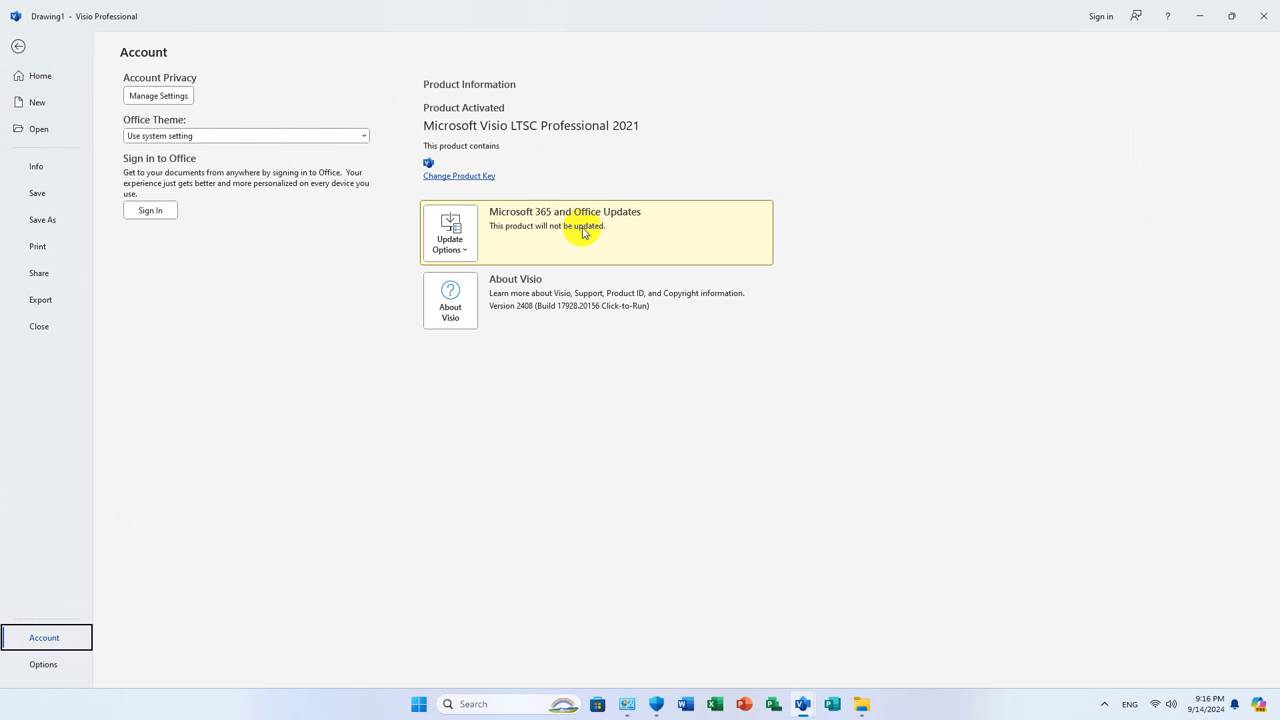
# Review the AutoRecover interval in Visio's save options, accept the options, and close Visio
pyautogui.click(43, 664)
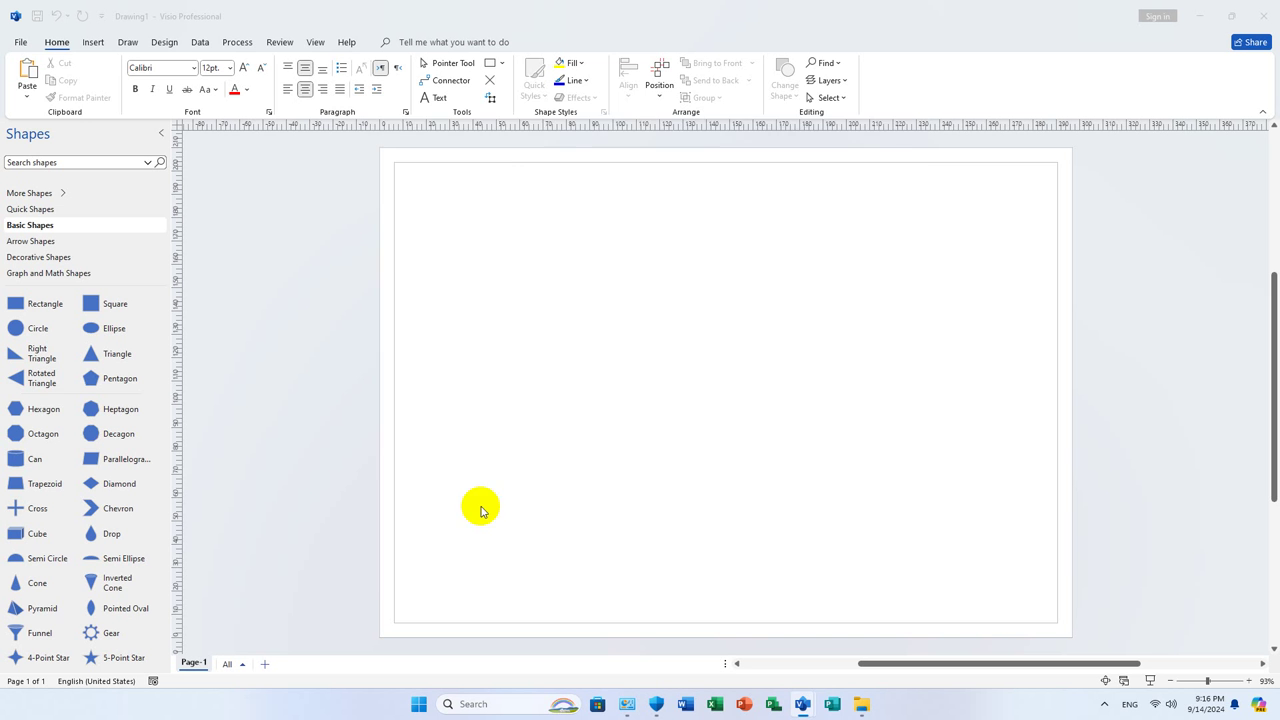
pyautogui.click(387, 188)
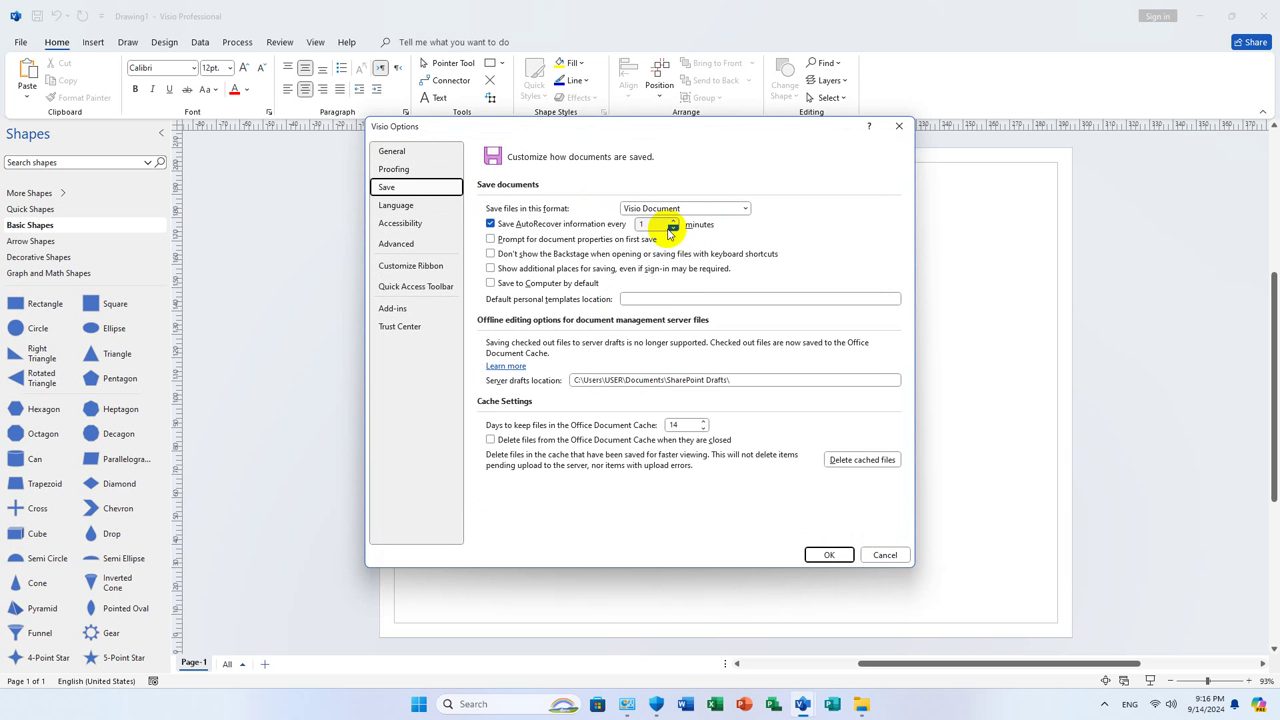
pyautogui.click(841, 555)
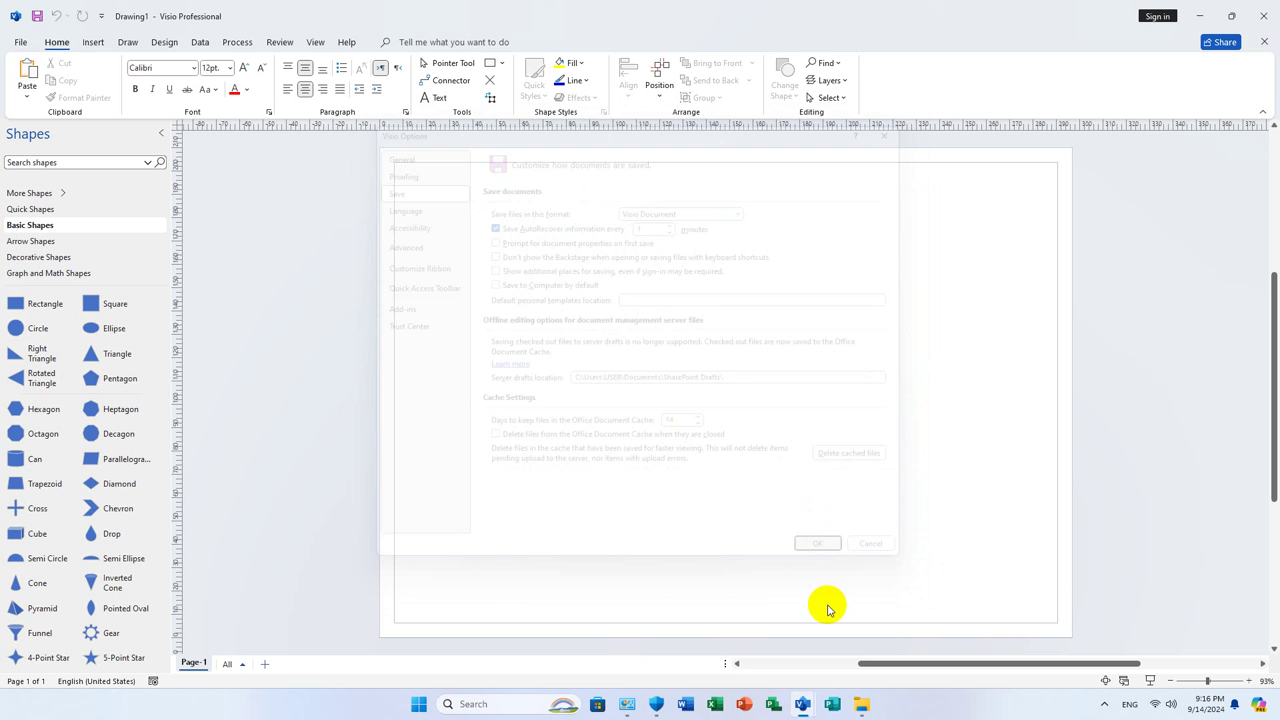
pyautogui.click(1262, 8)
pyautogui.click(1265, 10)
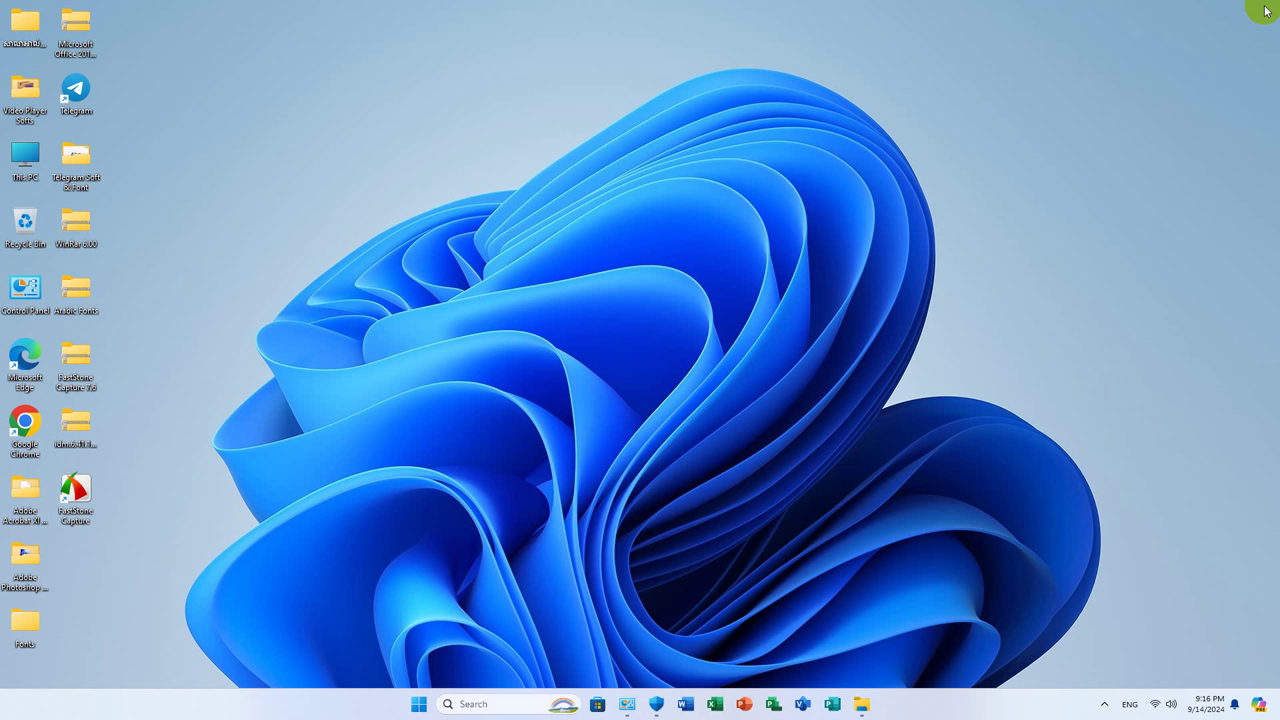
# Open Project with a blank project and check its activation status on the account page
pyautogui.click(775, 706)
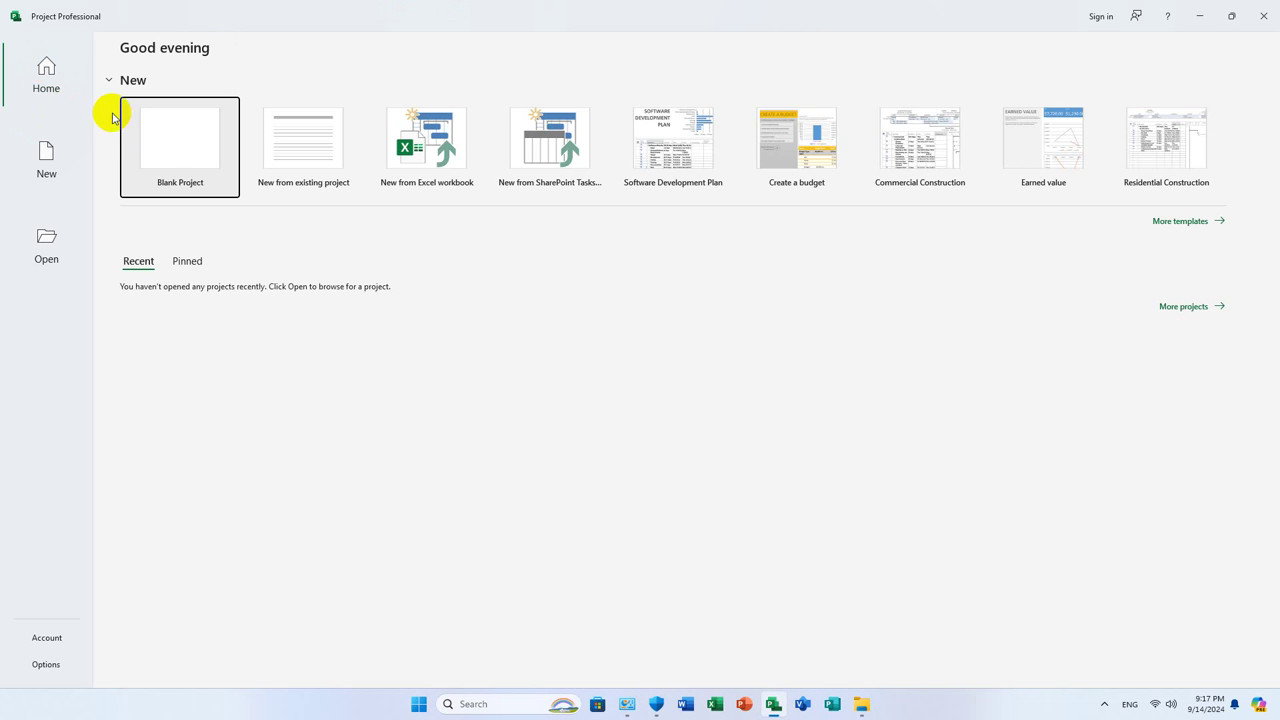
pyautogui.click(164, 157)
pyautogui.click(25, 43)
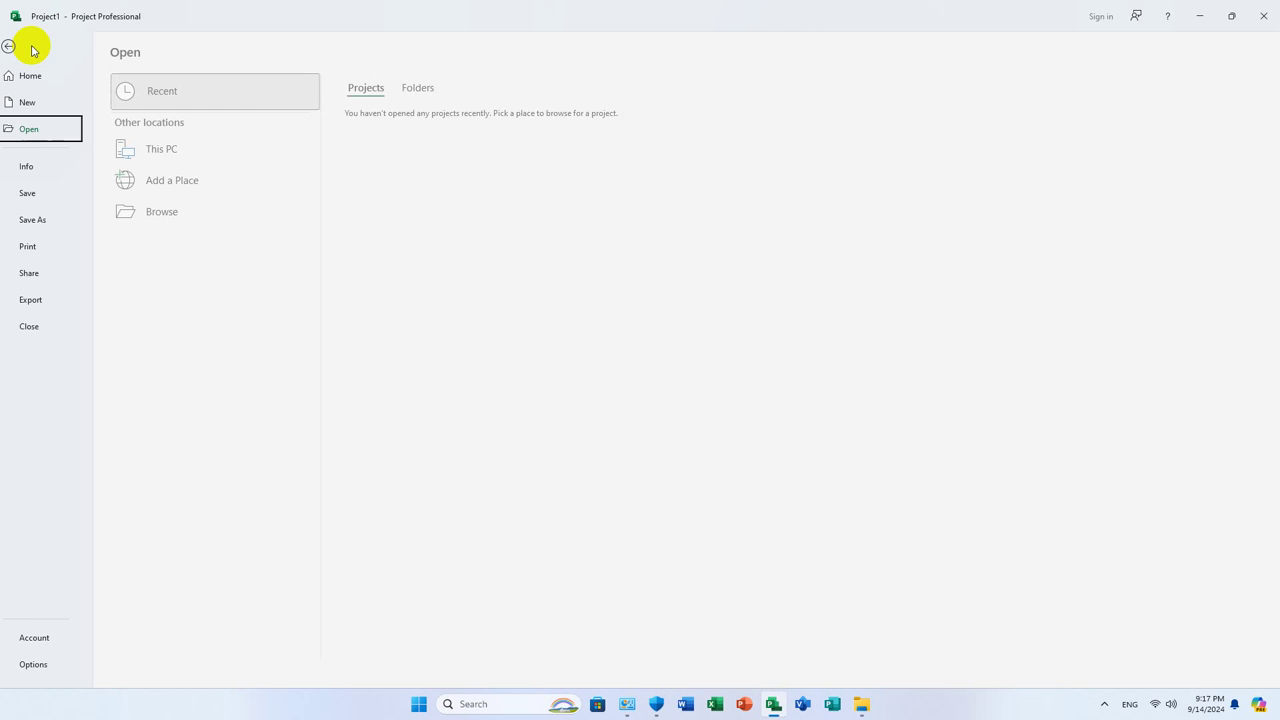
pyautogui.click(62, 640)
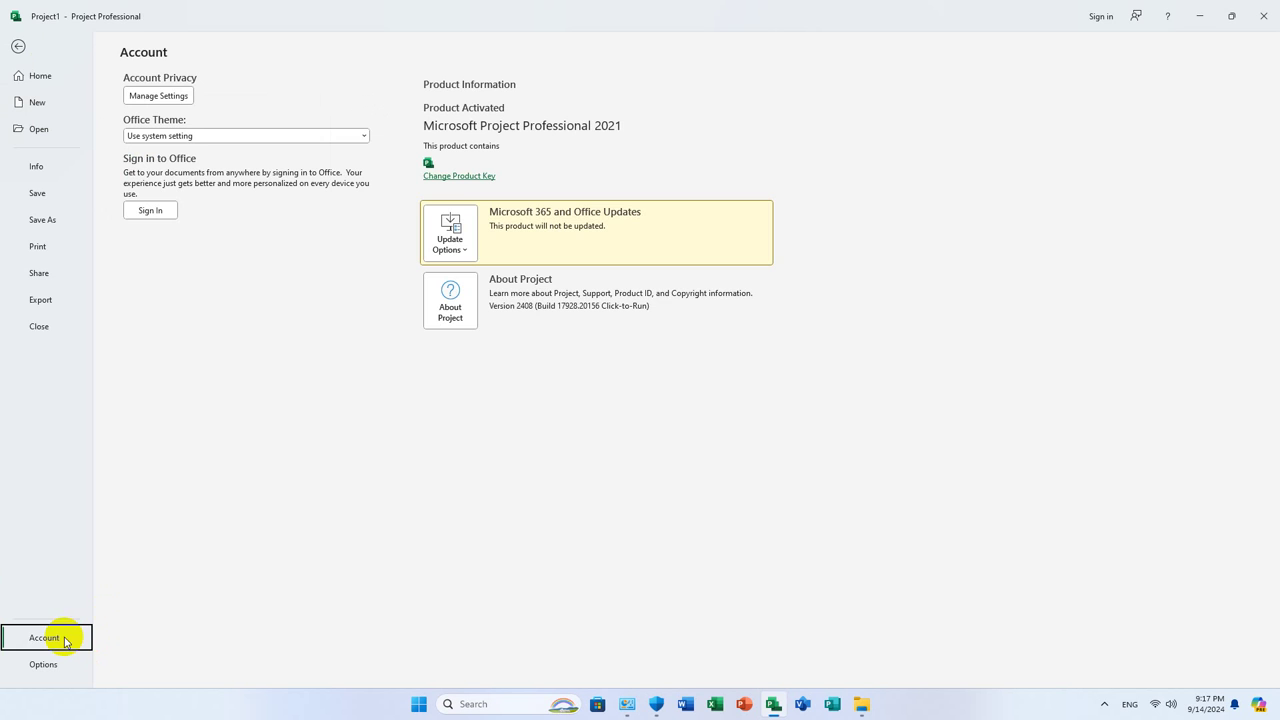
# Review the auto save interval in Project's save options, cancel the options, and close Project
pyautogui.click(25, 665)
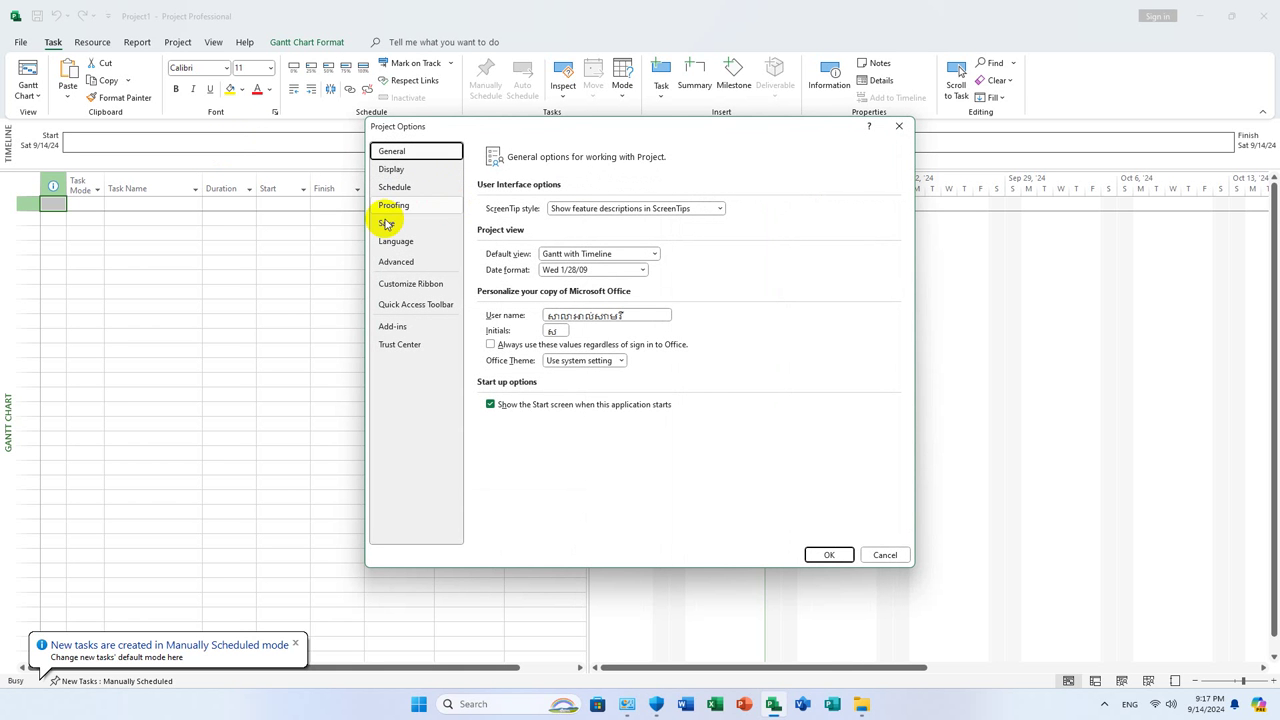
pyautogui.click(386, 223)
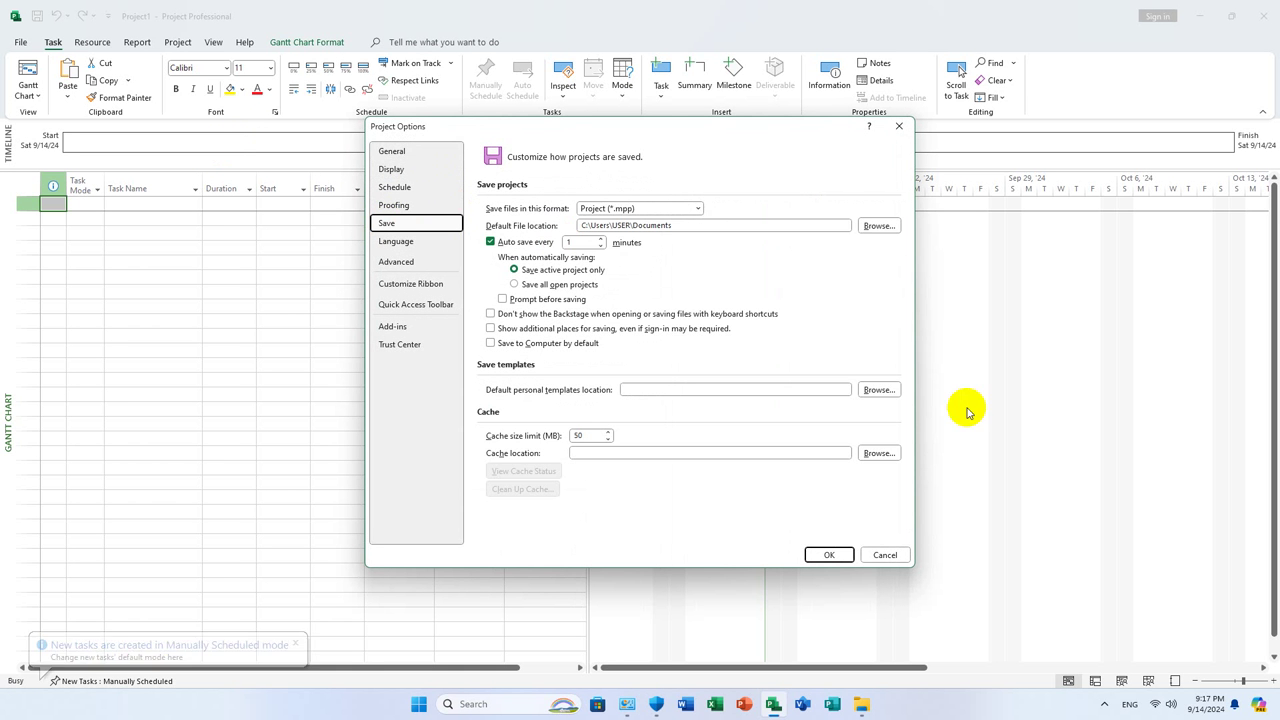
pyautogui.click(884, 555)
pyautogui.click(1262, 15)
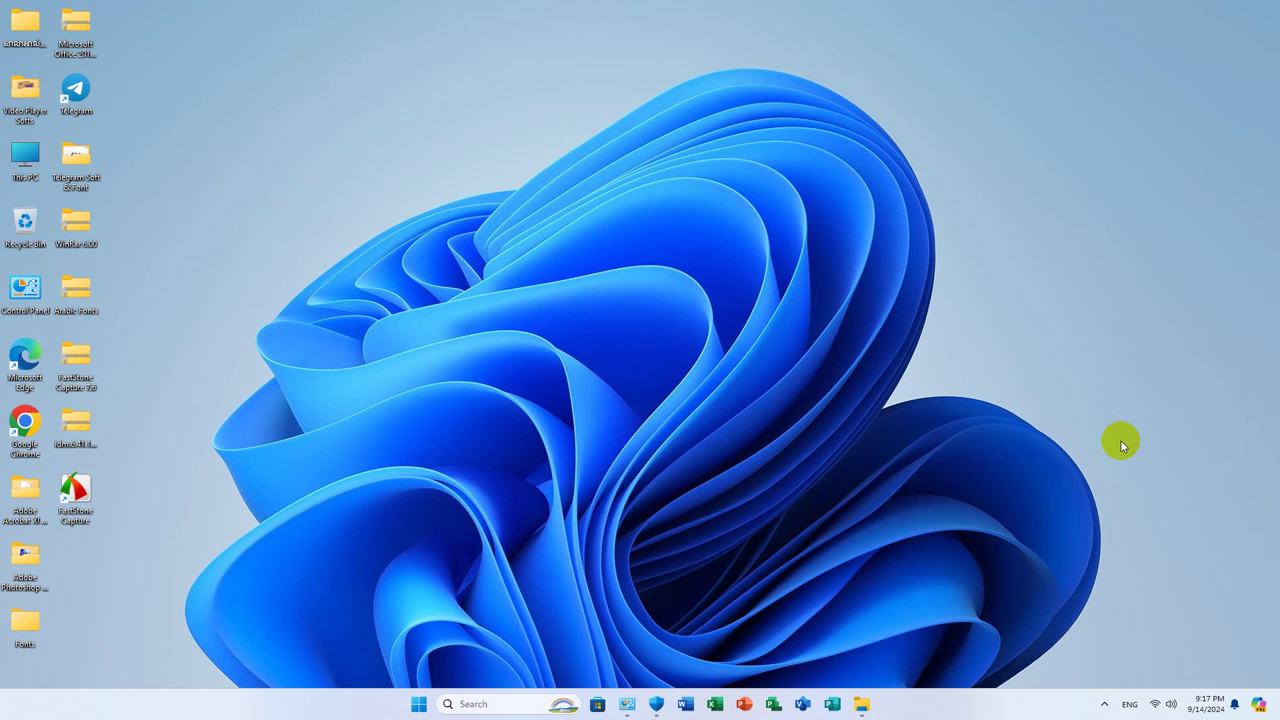
# Open Publisher with a blank publication and set its AutoRecover save interval to 1 minute
pyautogui.click(833, 706)
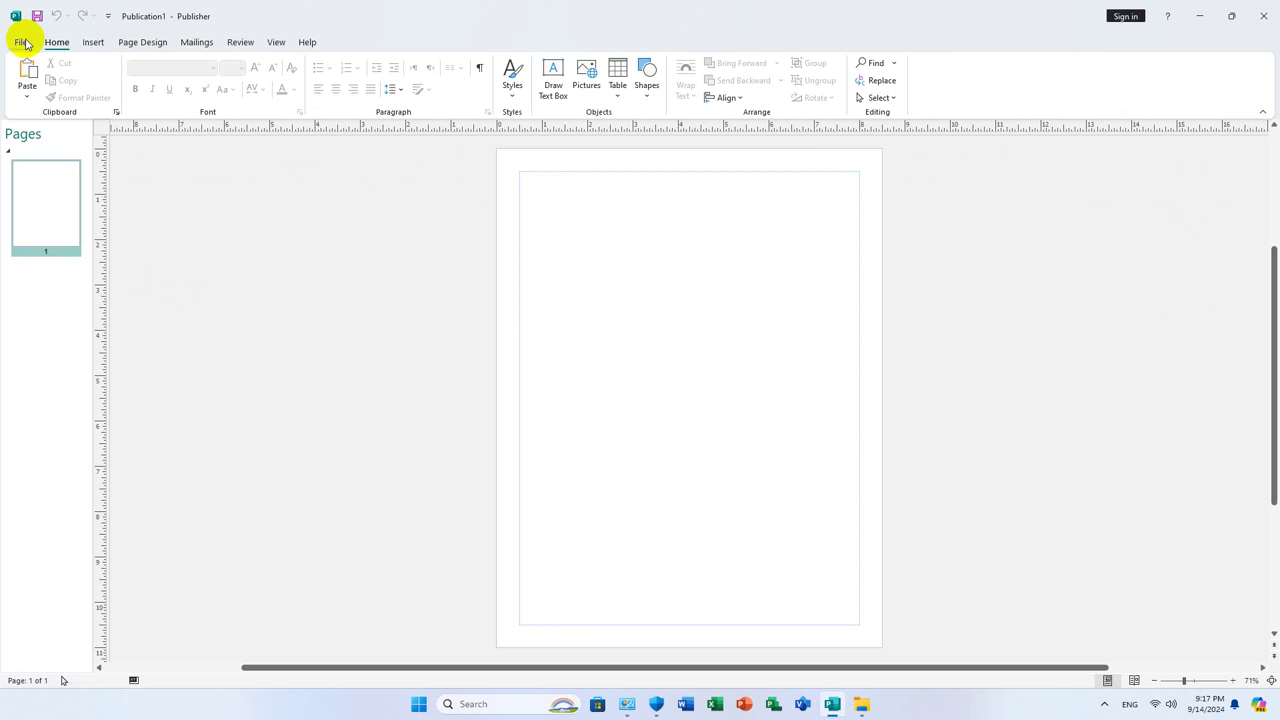
pyautogui.click(22, 42)
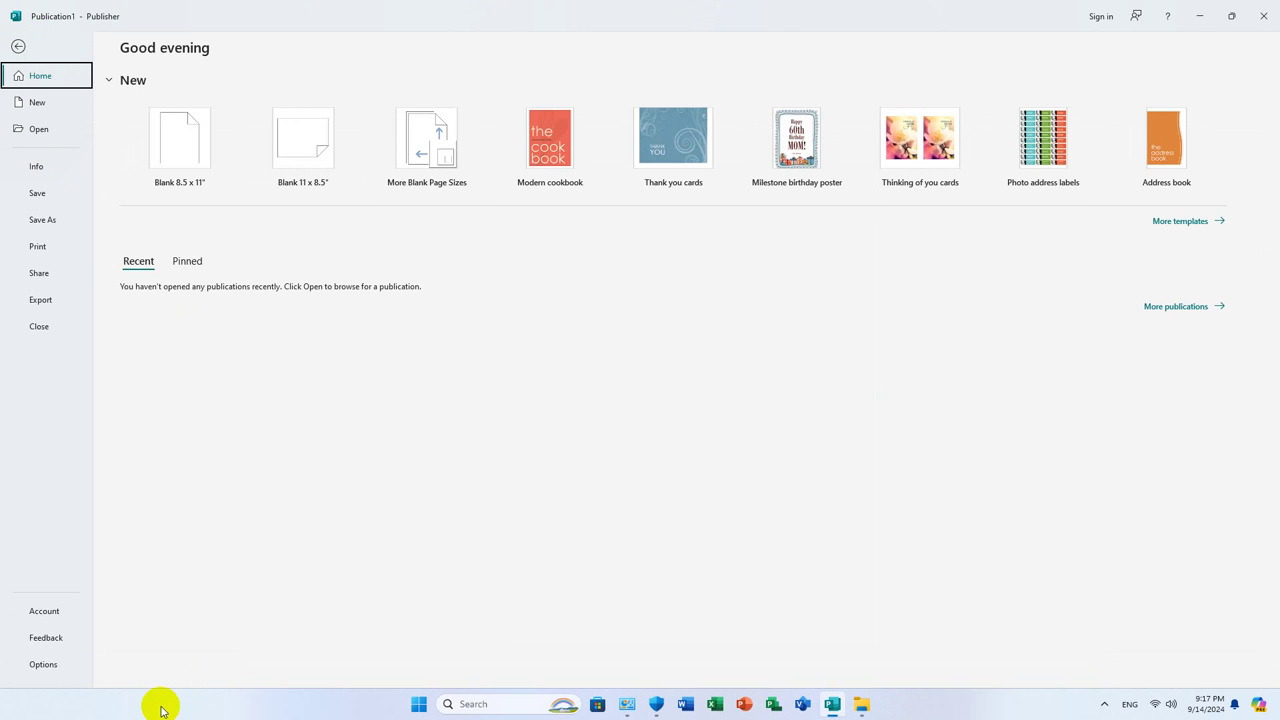
pyautogui.click(36, 664)
pyautogui.click(416, 189)
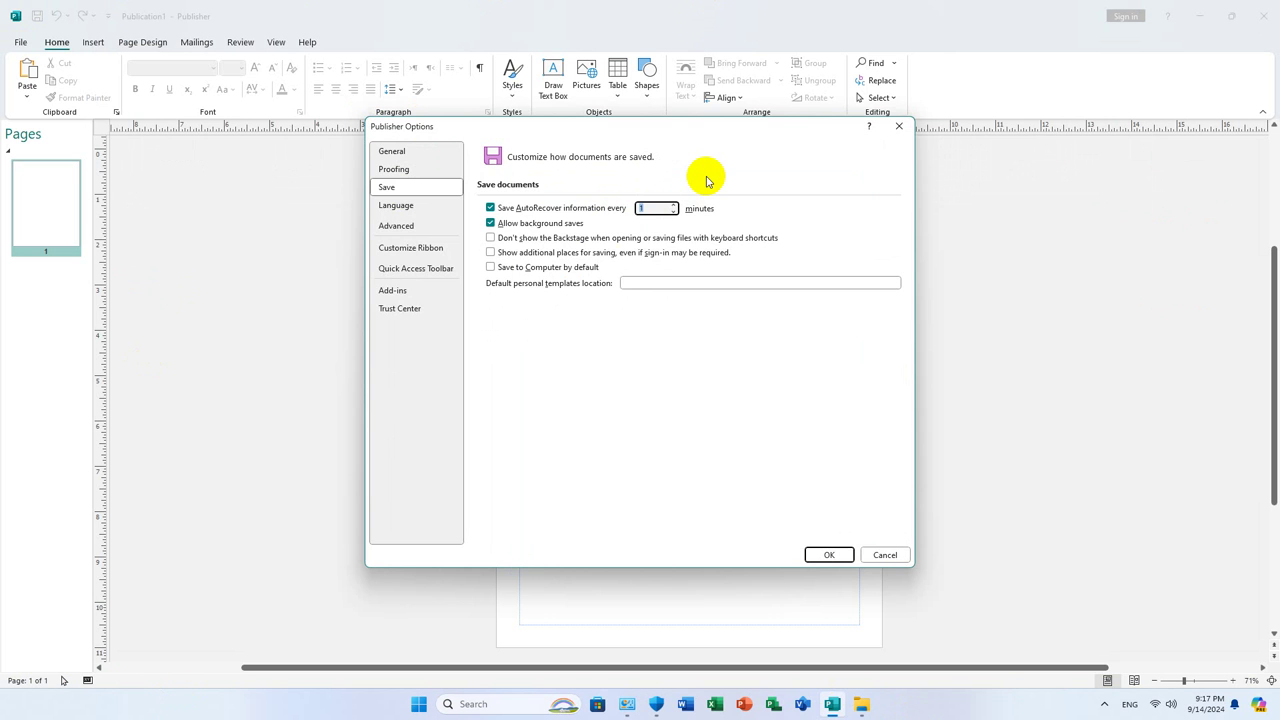
pyautogui.click(828, 553)
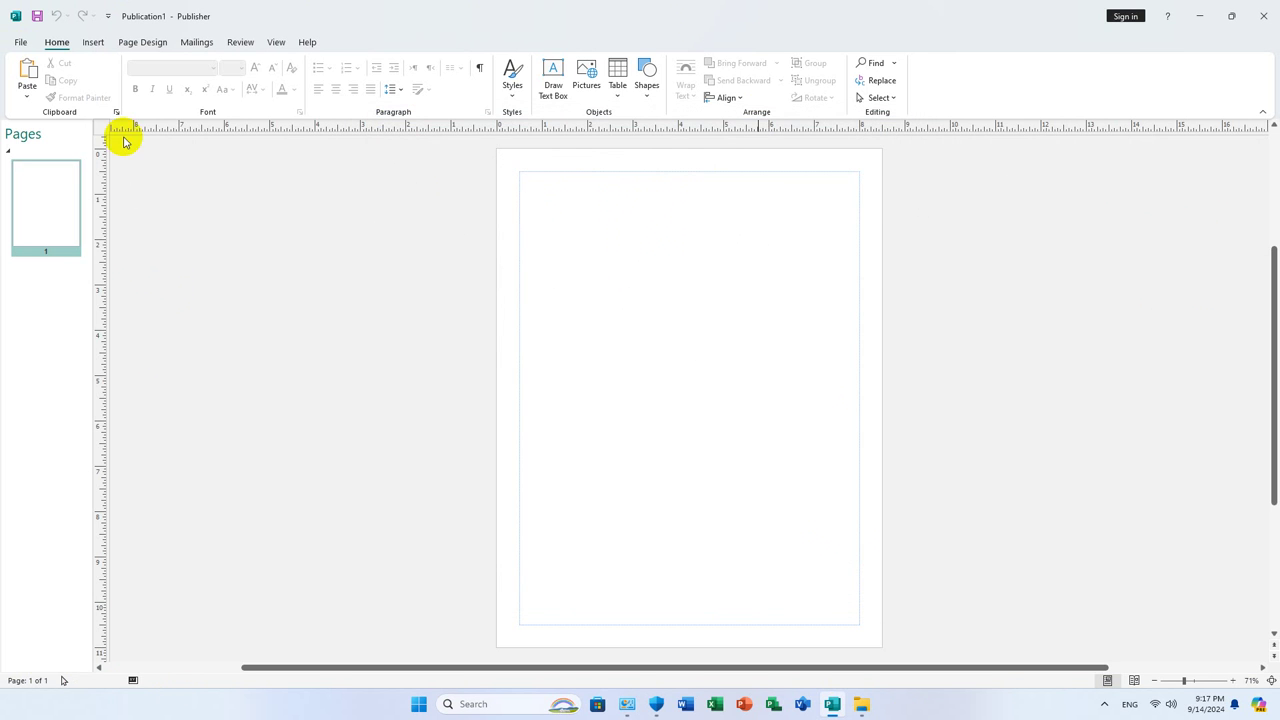
# Reopen Publisher's save options to check the AutoRecover interval
pyautogui.click(18, 40)
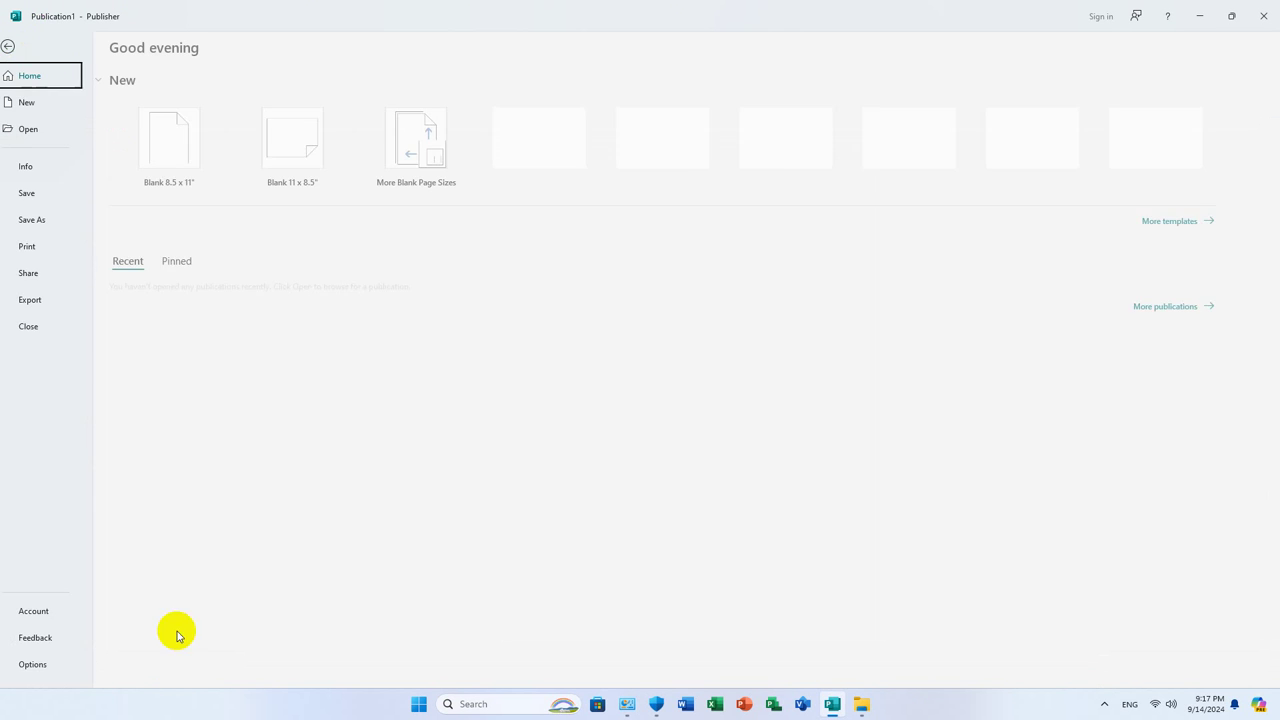
pyautogui.click(57, 666)
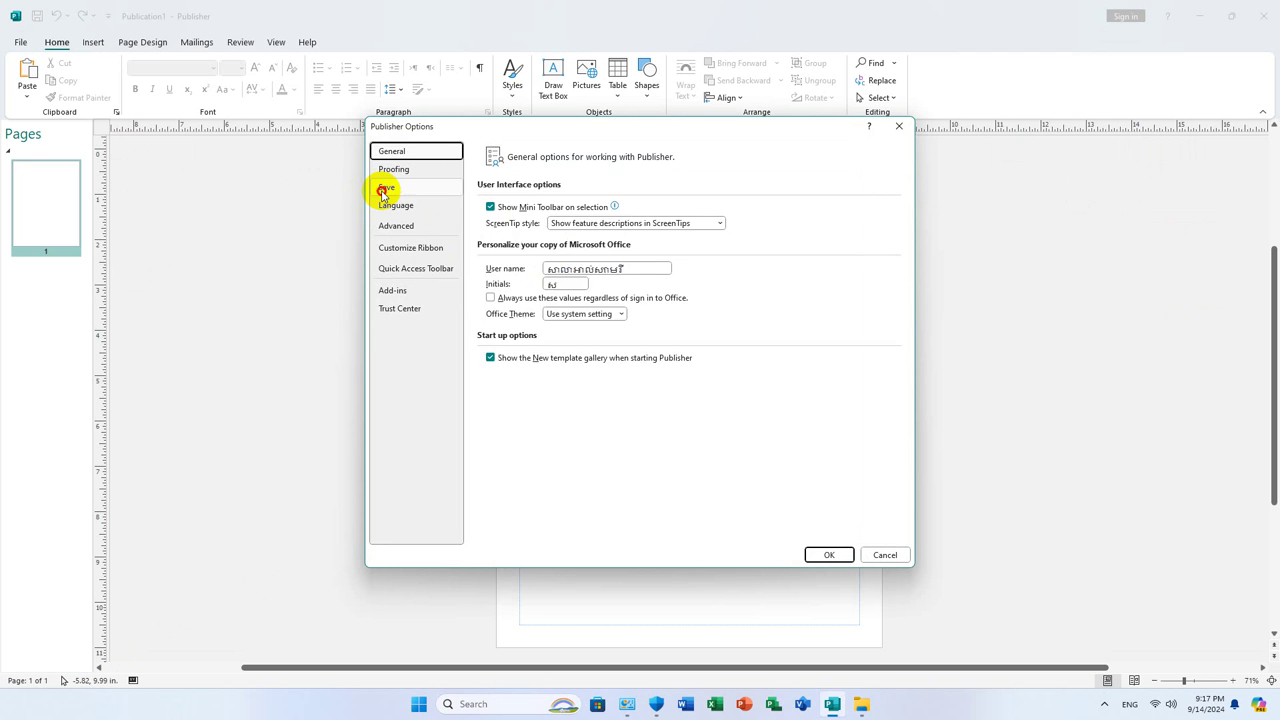
pyautogui.click(385, 189)
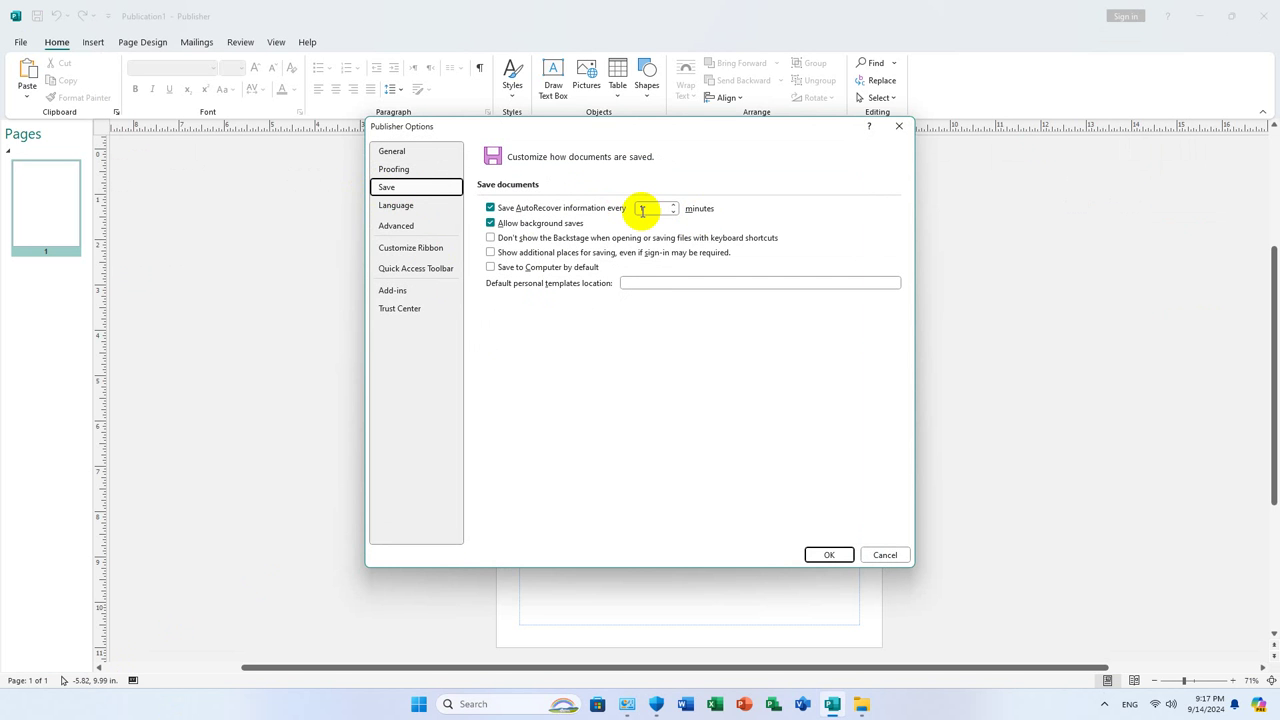
# Confirm the save options, check the product information on the Account page, and close Publisher
pyautogui.click(826, 553)
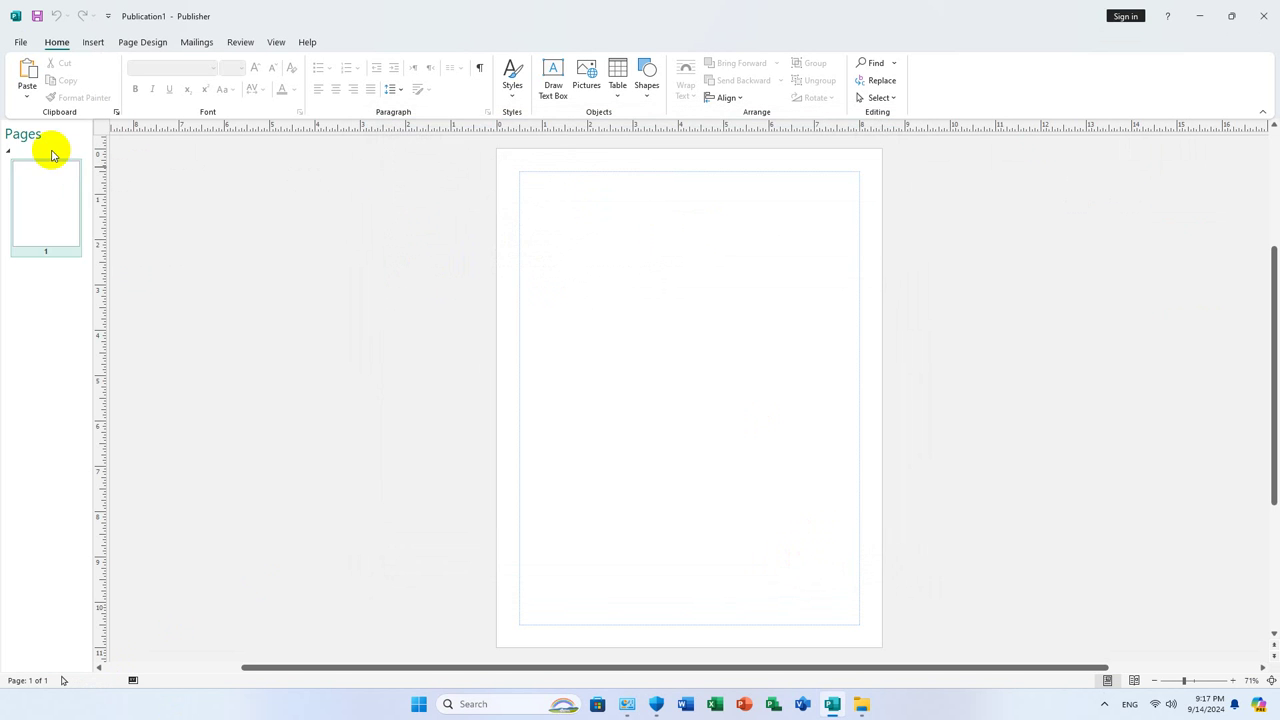
pyautogui.click(19, 44)
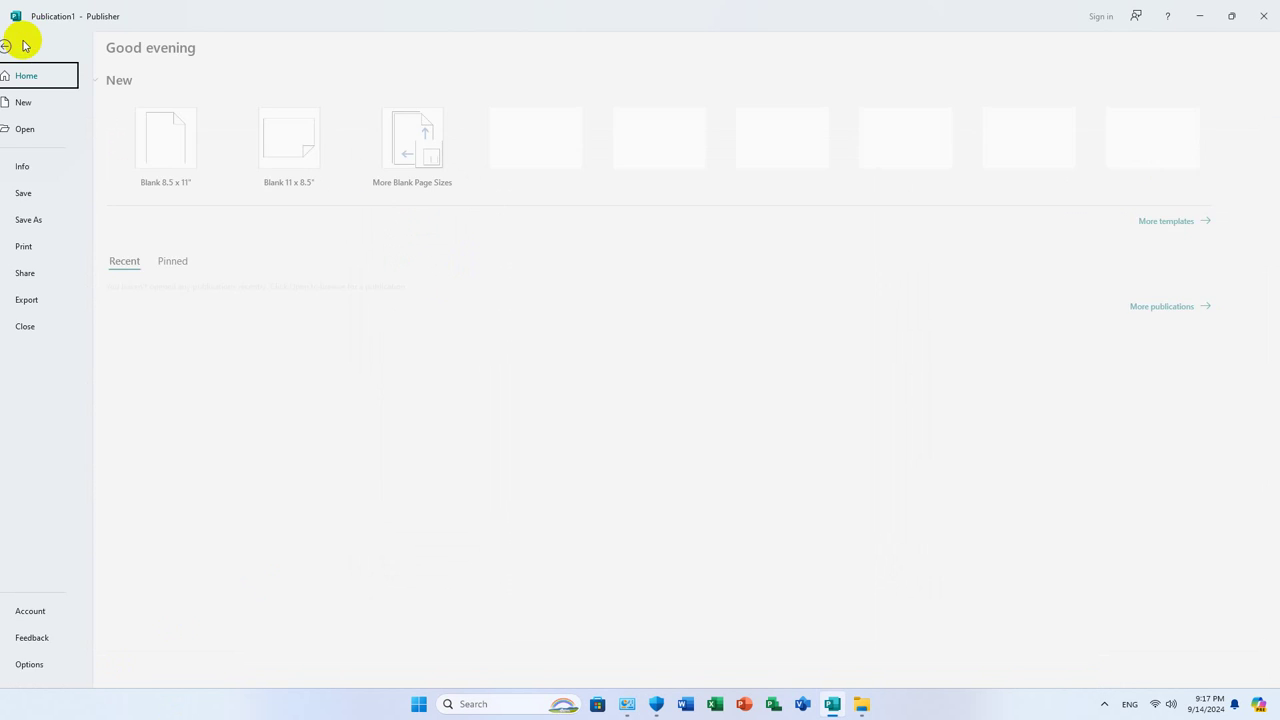
pyautogui.click(46, 609)
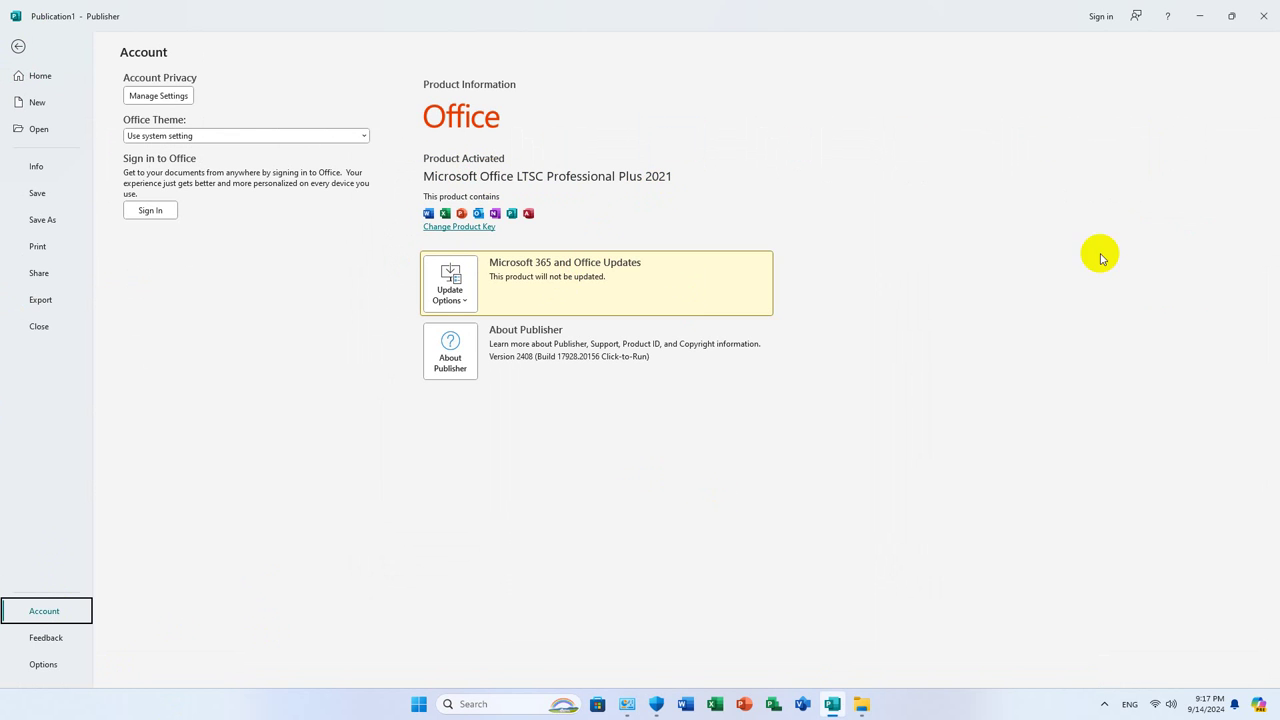
pyautogui.click(1264, 15)
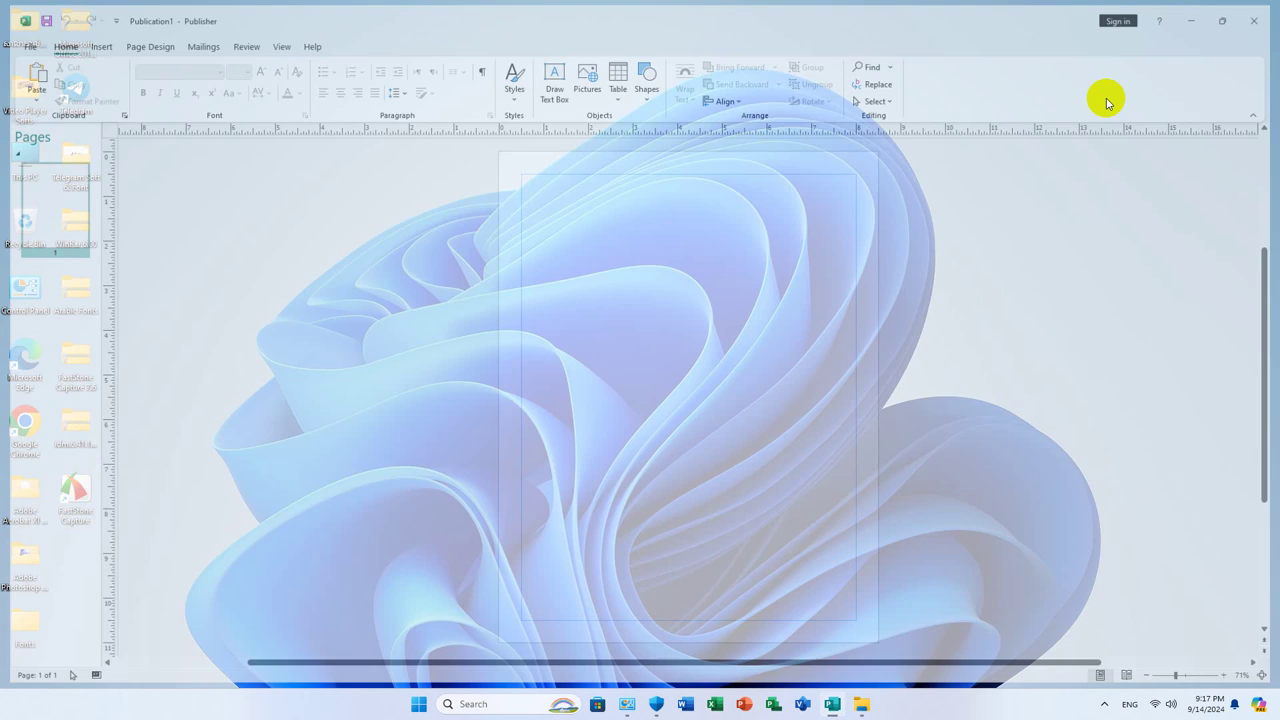
# Bring up the File Explorer window showing the KMS_Office2019 folder and close it
pyautogui.rightClick(832, 706)
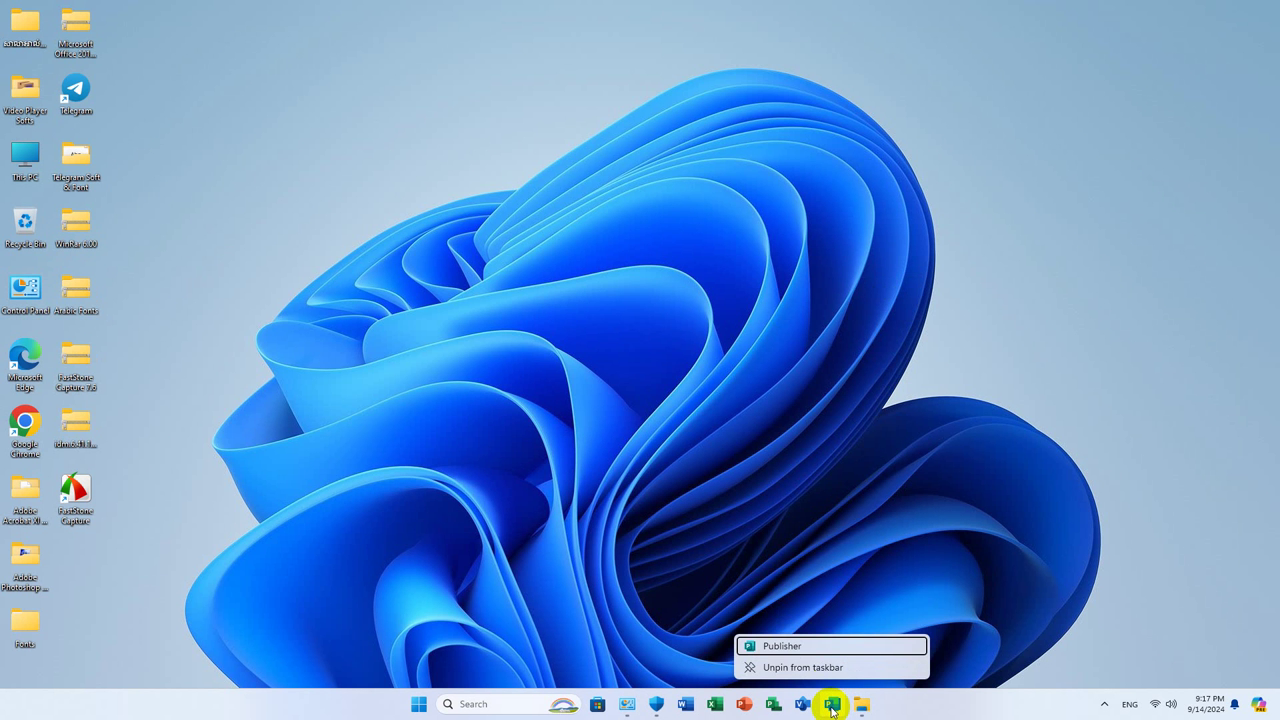
pyautogui.click(798, 490)
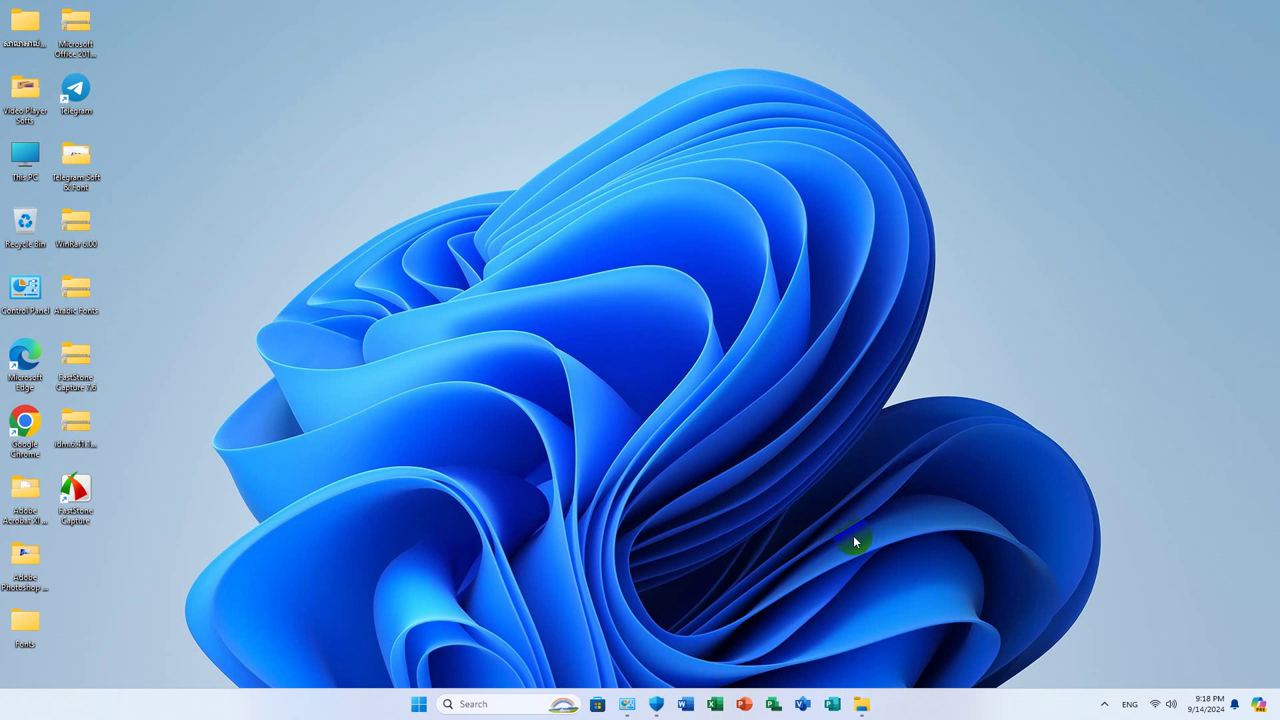
pyautogui.click(862, 704)
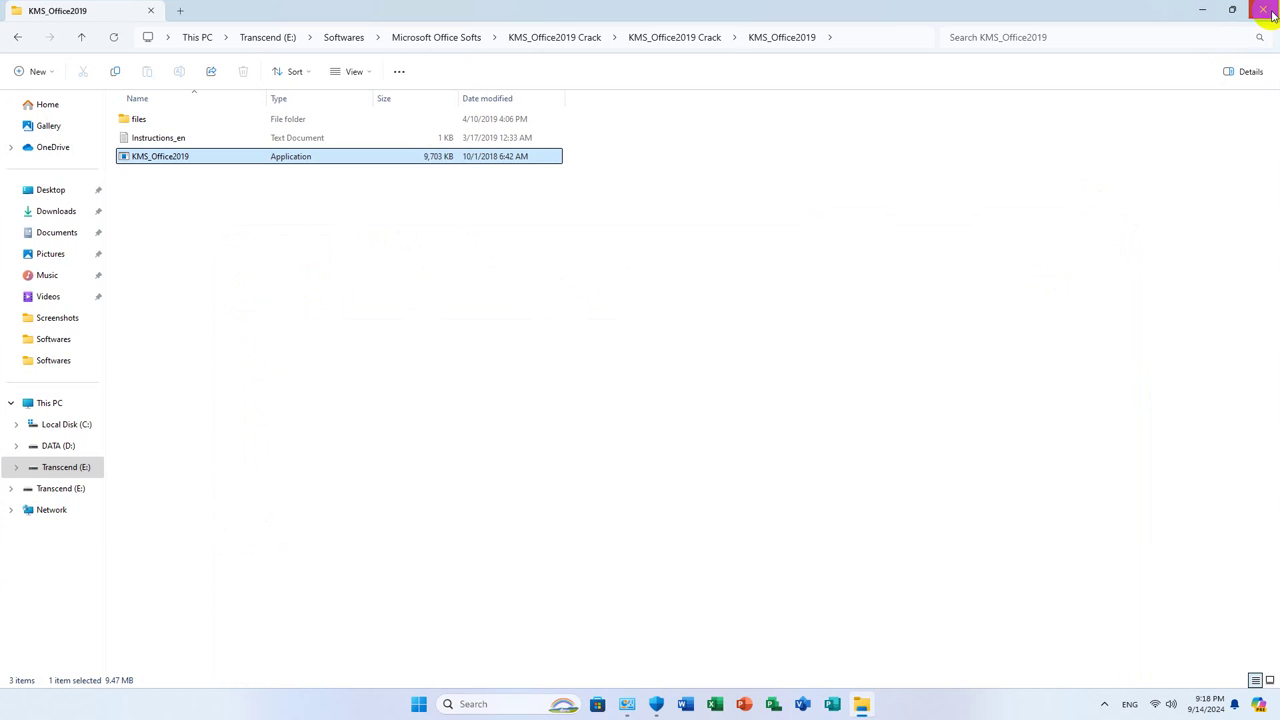
pyautogui.click(1272, 8)
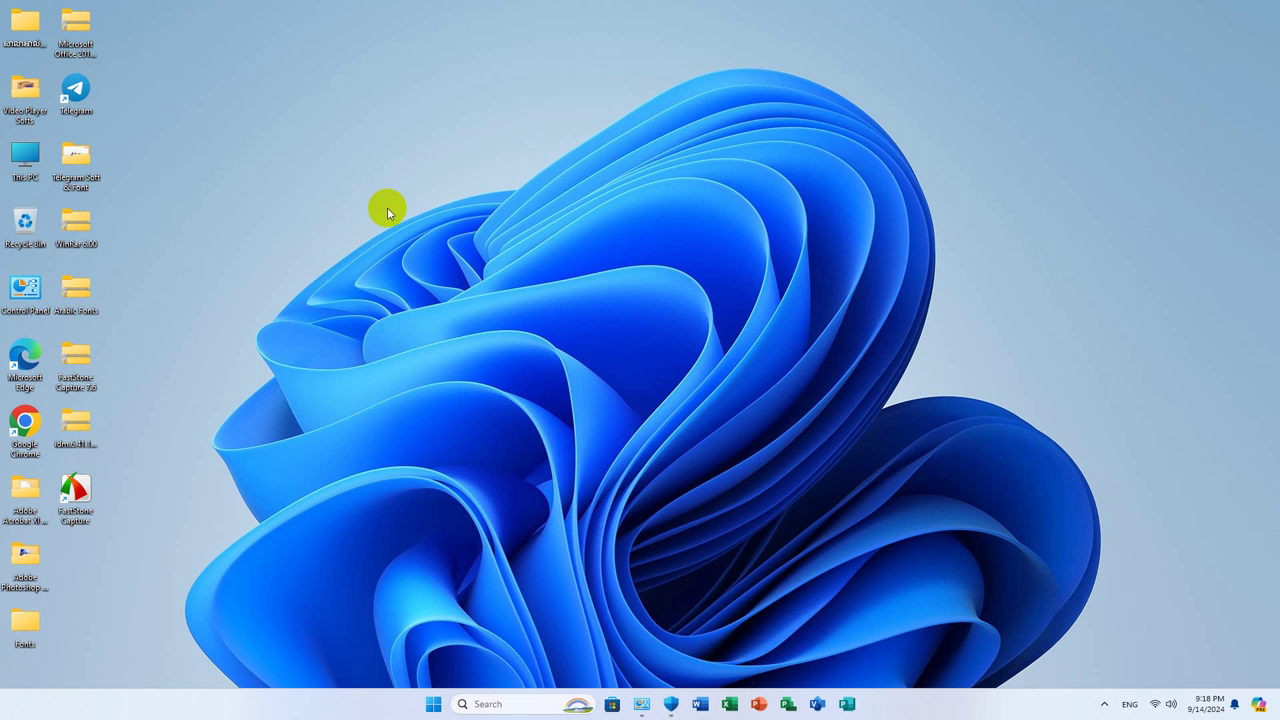
# Move the Microsoft Office 2019 Pro Plus archive on the desktop away from the other icons
pyautogui.click(608, 294)
pyautogui.click(762, 188)
pyautogui.moveTo(75, 28); pyautogui.dragTo(333, 35)
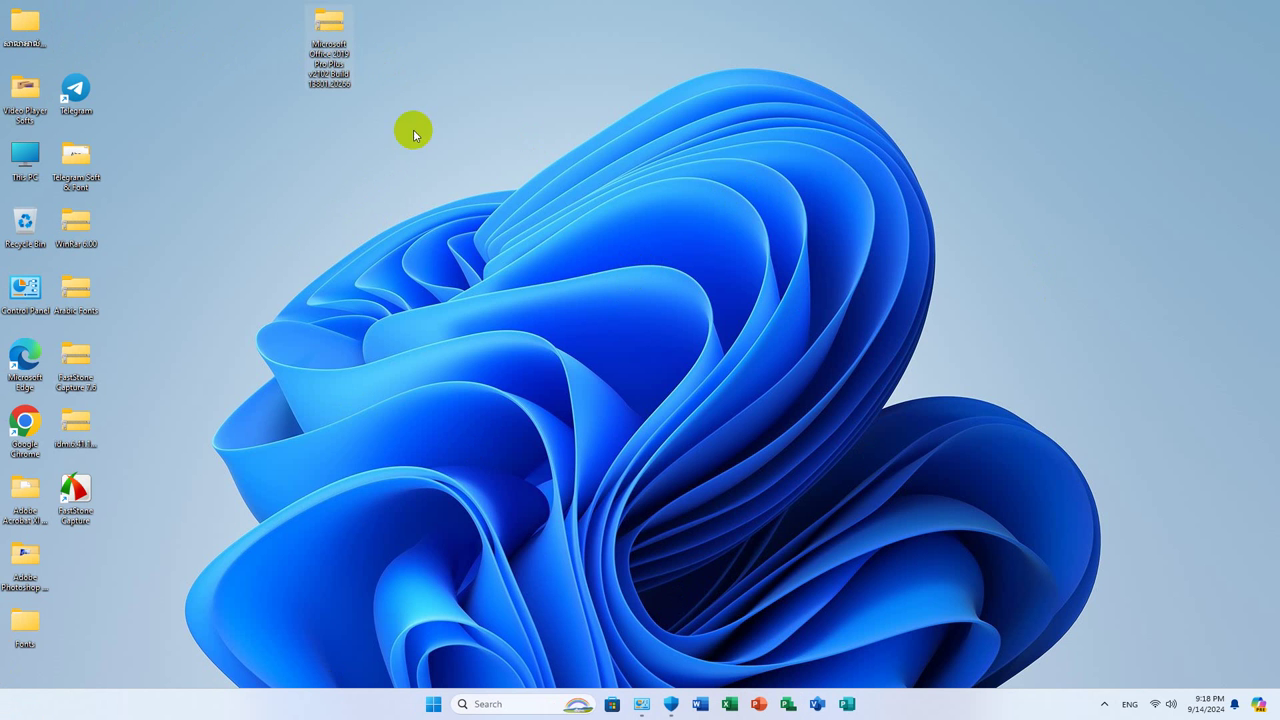
pyautogui.click(465, 166)
# Turn off the computer's Wi-Fi connection and dismiss the quick settings
pyautogui.click(1162, 706)
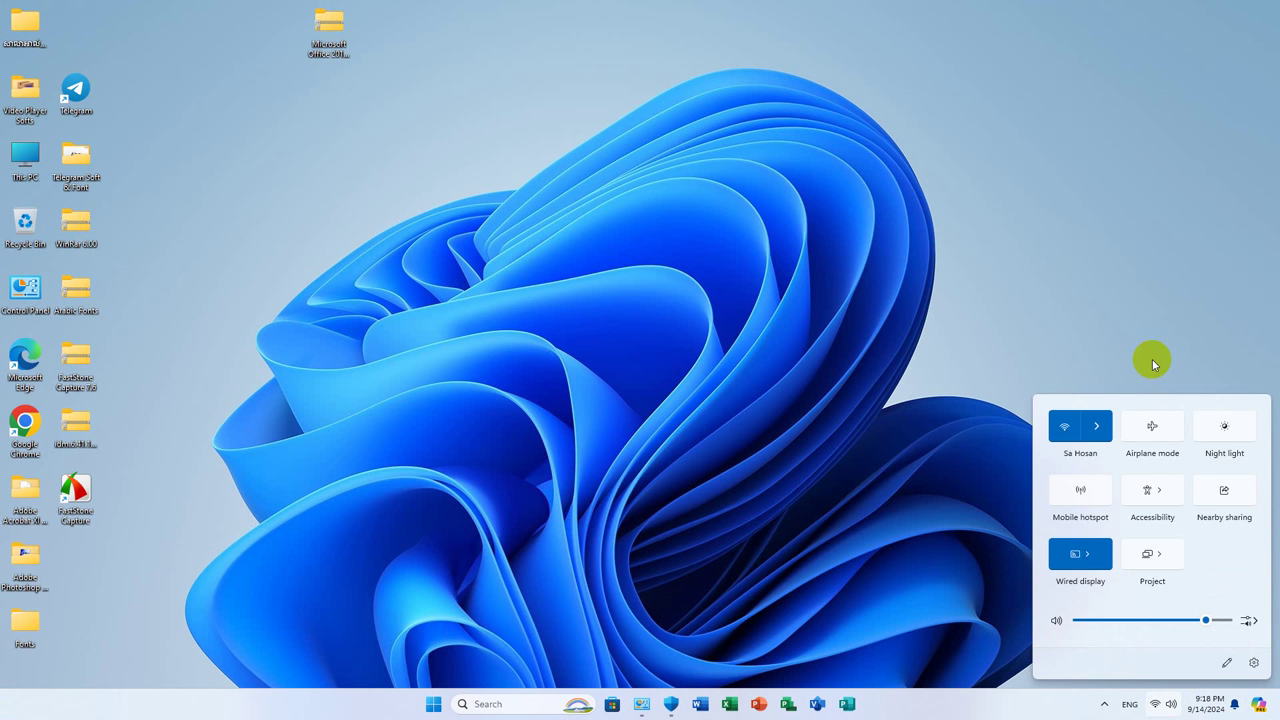
pyautogui.click(1066, 425)
pyautogui.click(740, 220)
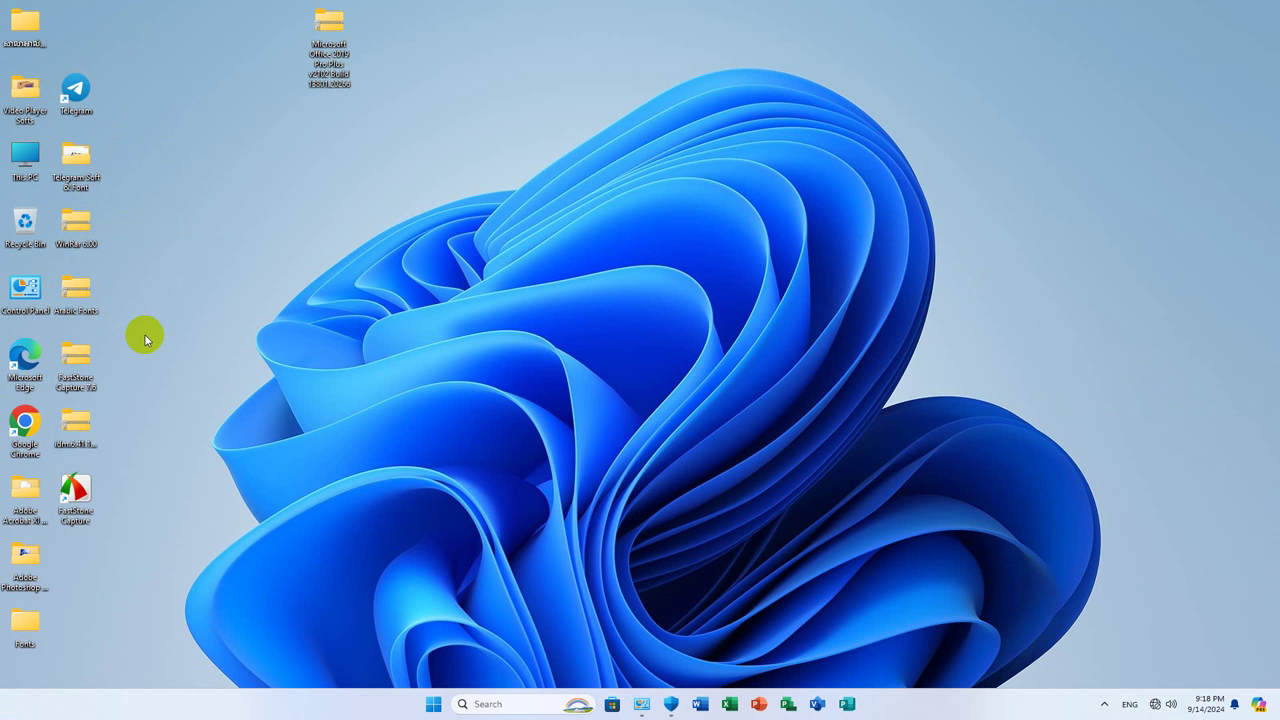
# Open the WinRar 6.00 archive from the desktop and go into its inner WinRar 6.00 folder's ENG subfolder
pyautogui.doubleClick(76, 222)
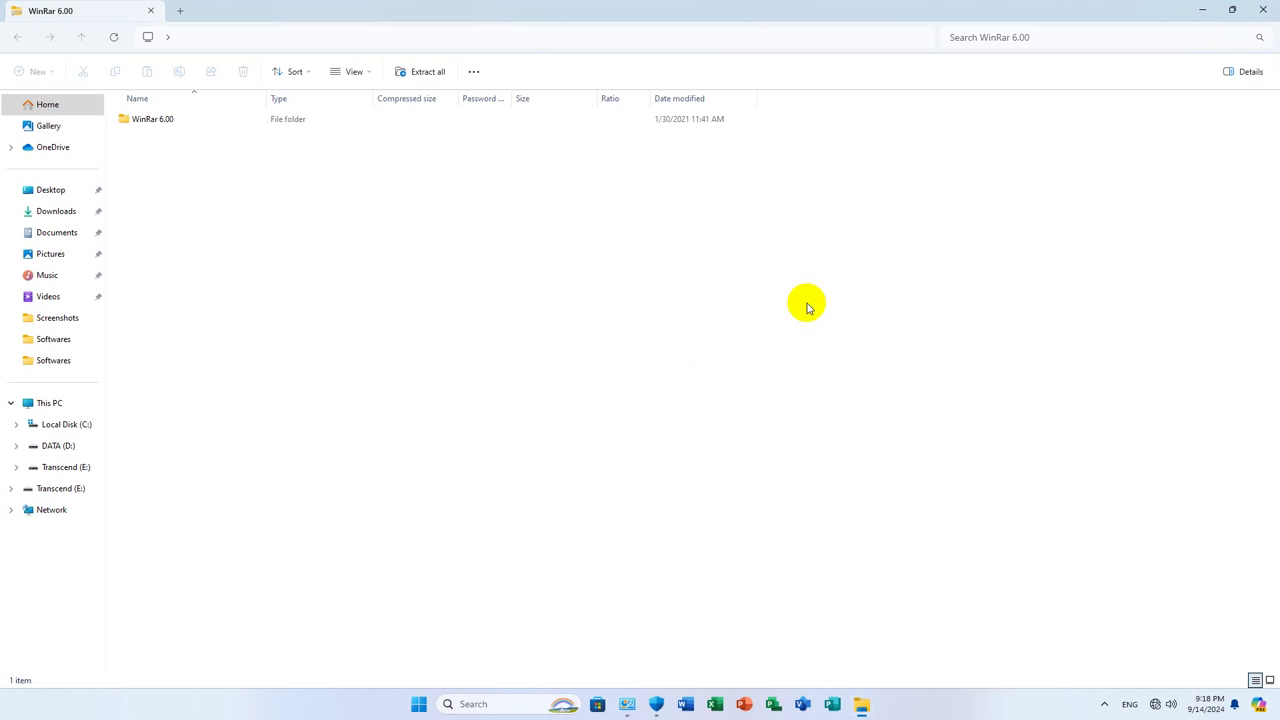
pyautogui.click(1104, 703)
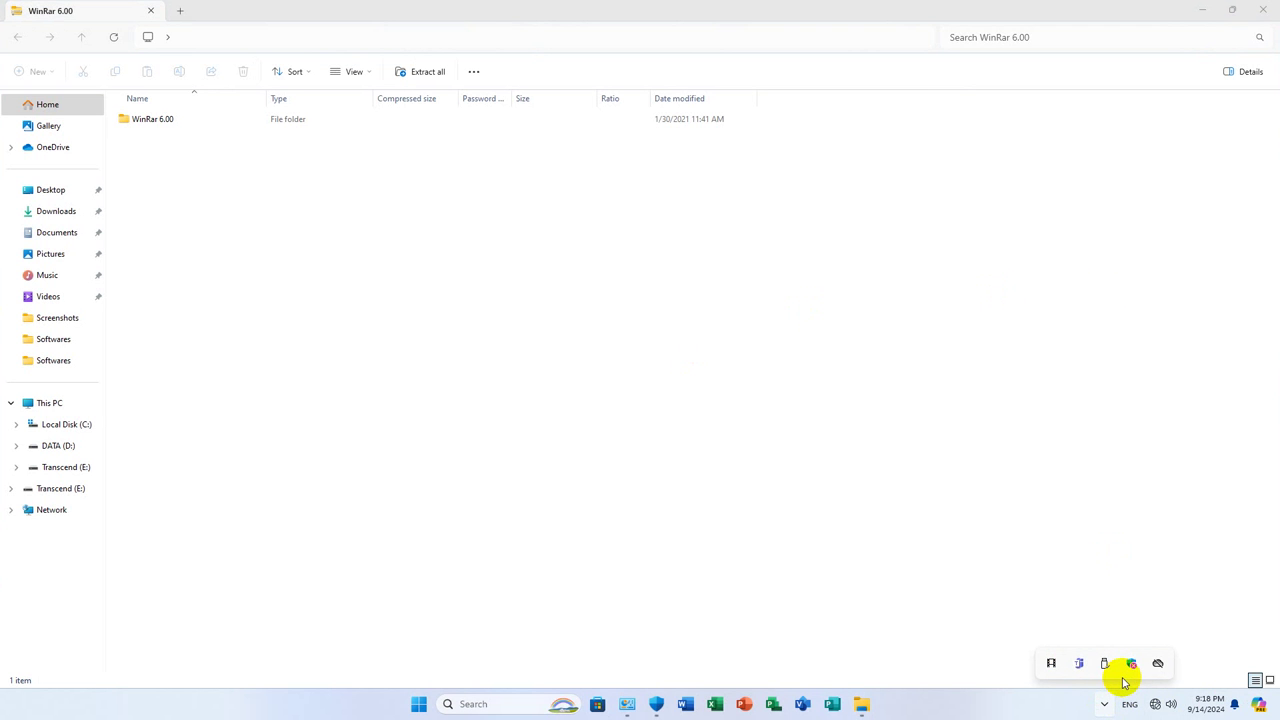
pyautogui.click(1084, 418)
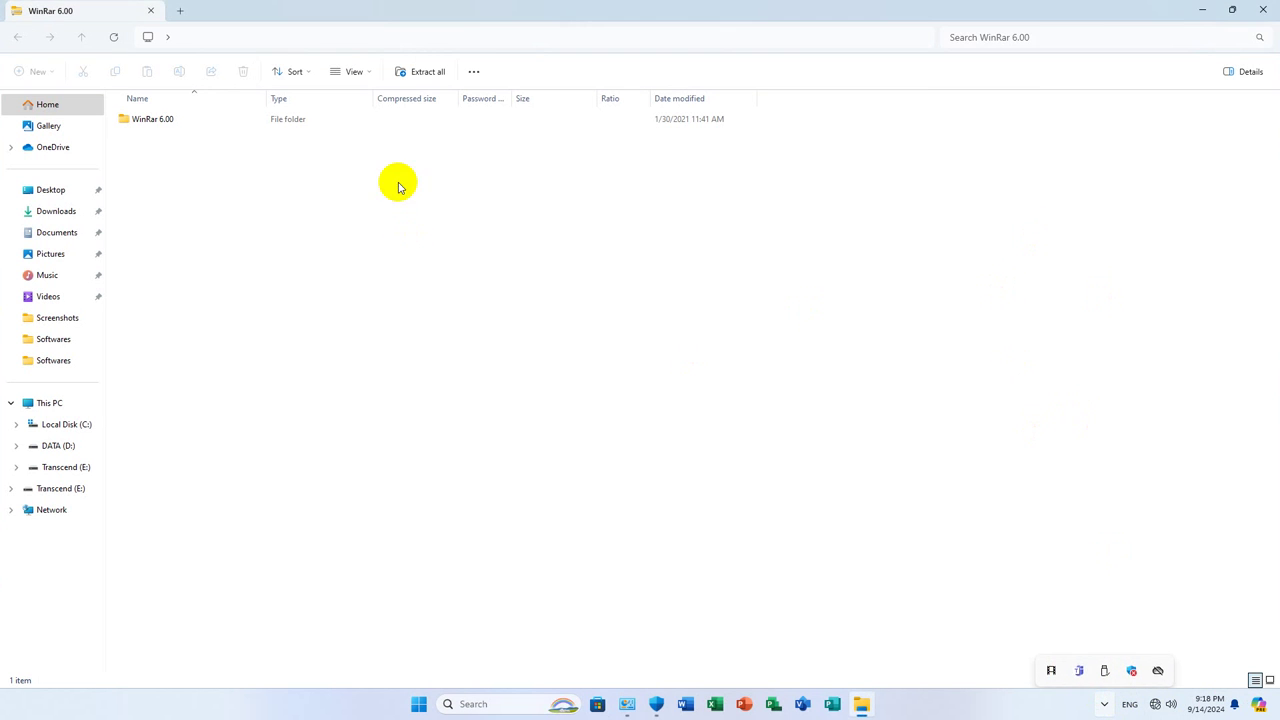
pyautogui.doubleClick(191, 118)
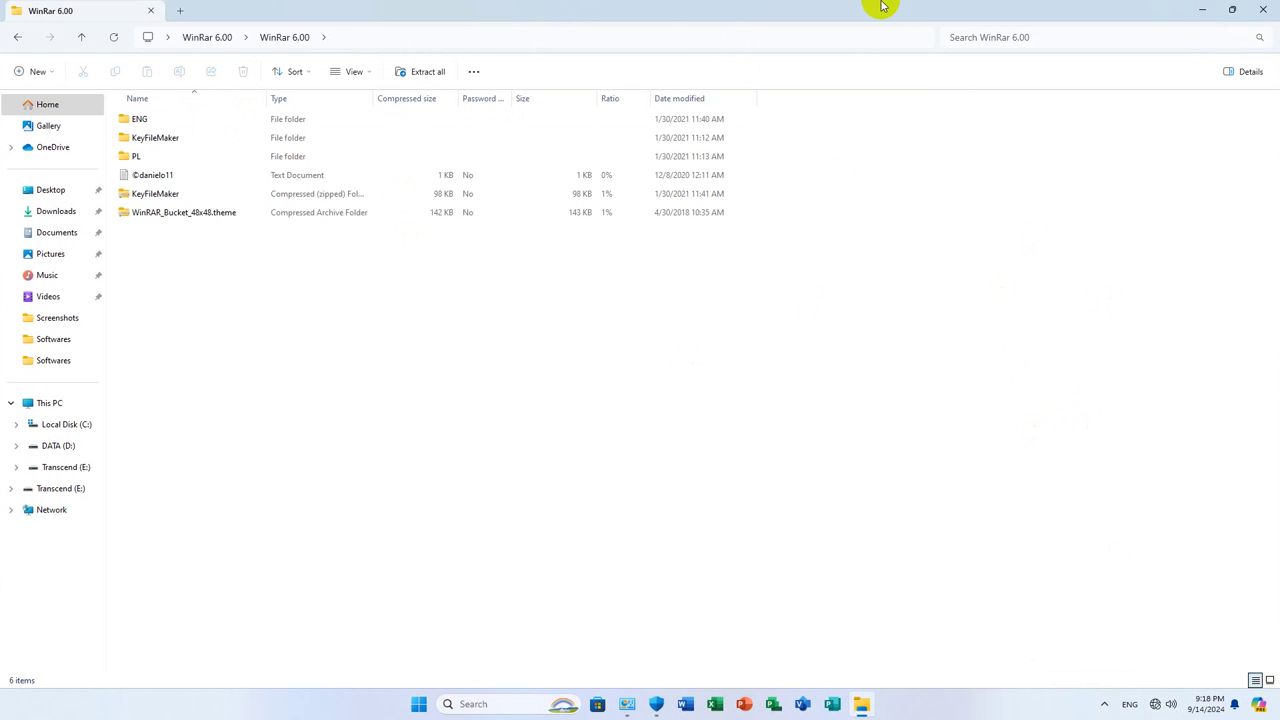
pyautogui.doubleClick(127, 120)
# Run the winrar-x64-600 installer directly from the archive and install WinRAR in C:\Program Files\WinRAR
pyautogui.rightClick(220, 122)
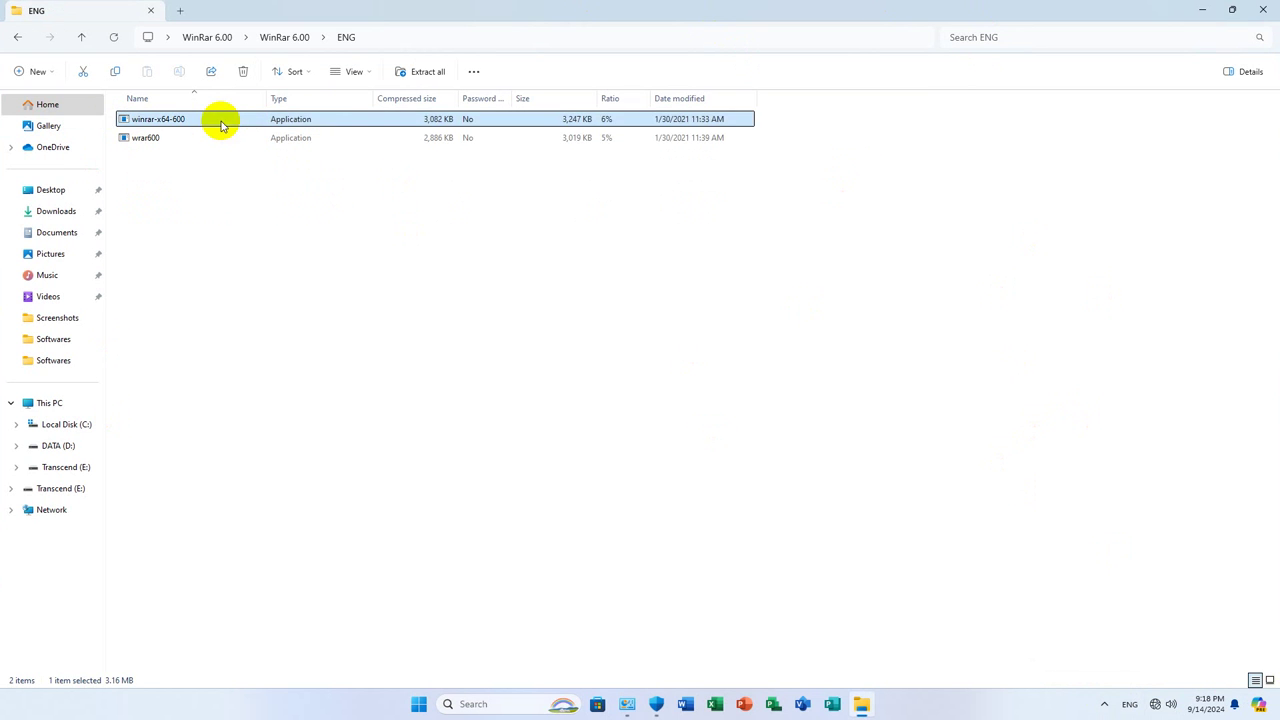
pyautogui.click(255, 131)
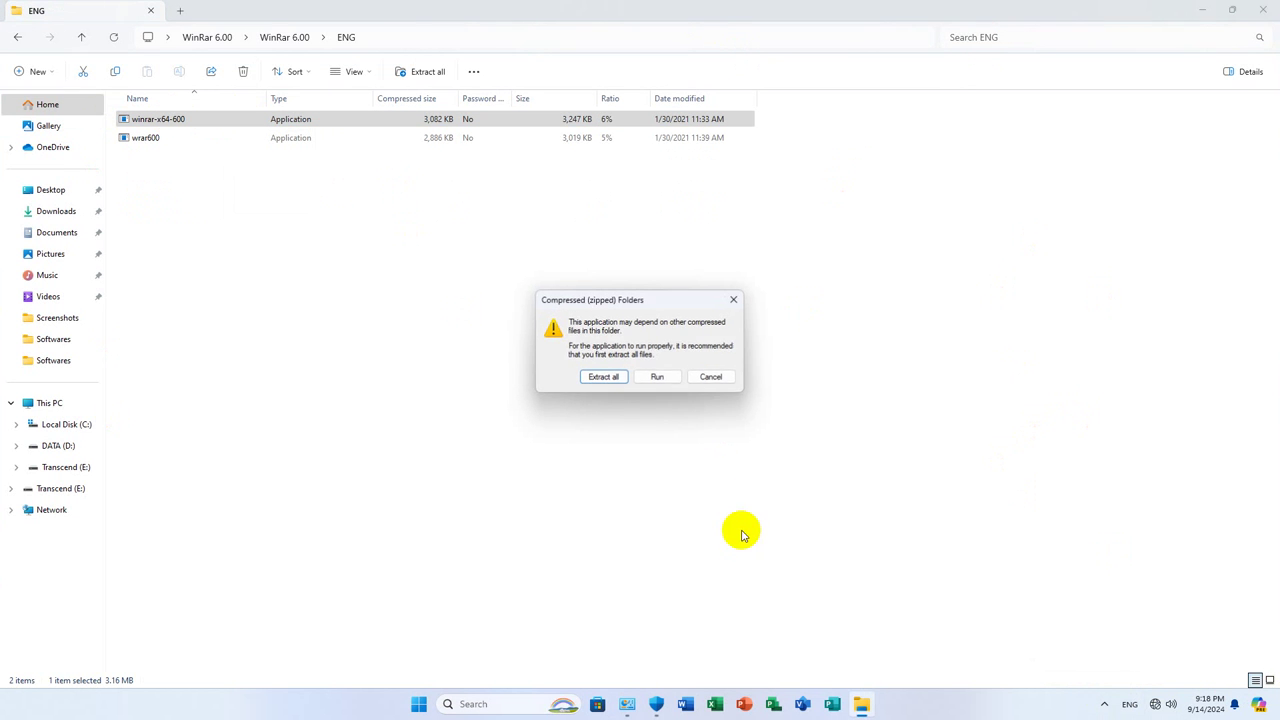
pyautogui.click(654, 377)
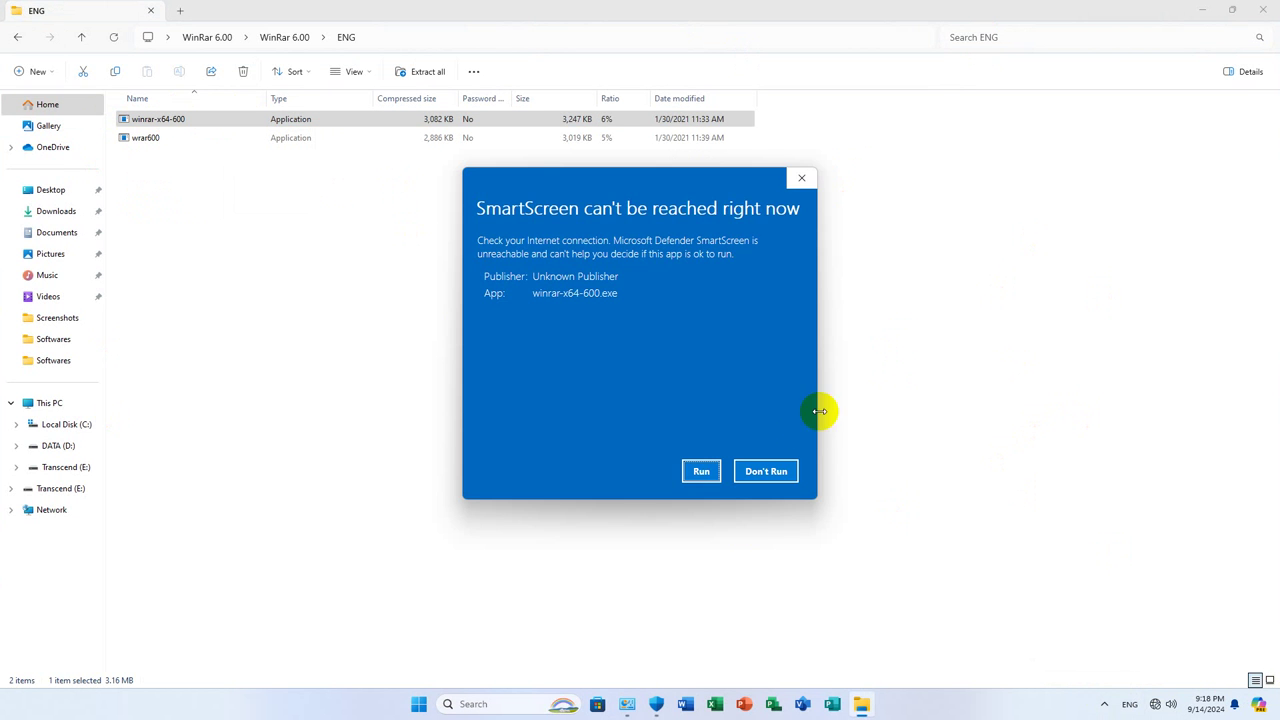
pyautogui.click(701, 471)
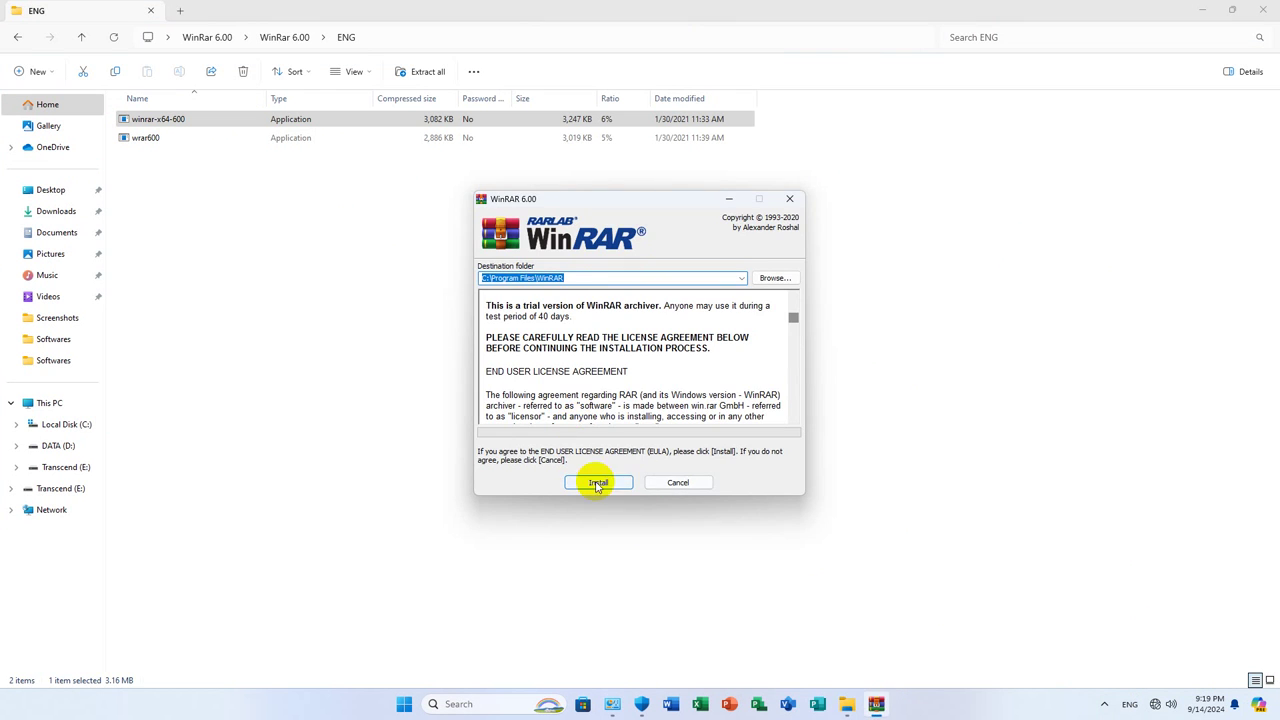
pyautogui.click(596, 482)
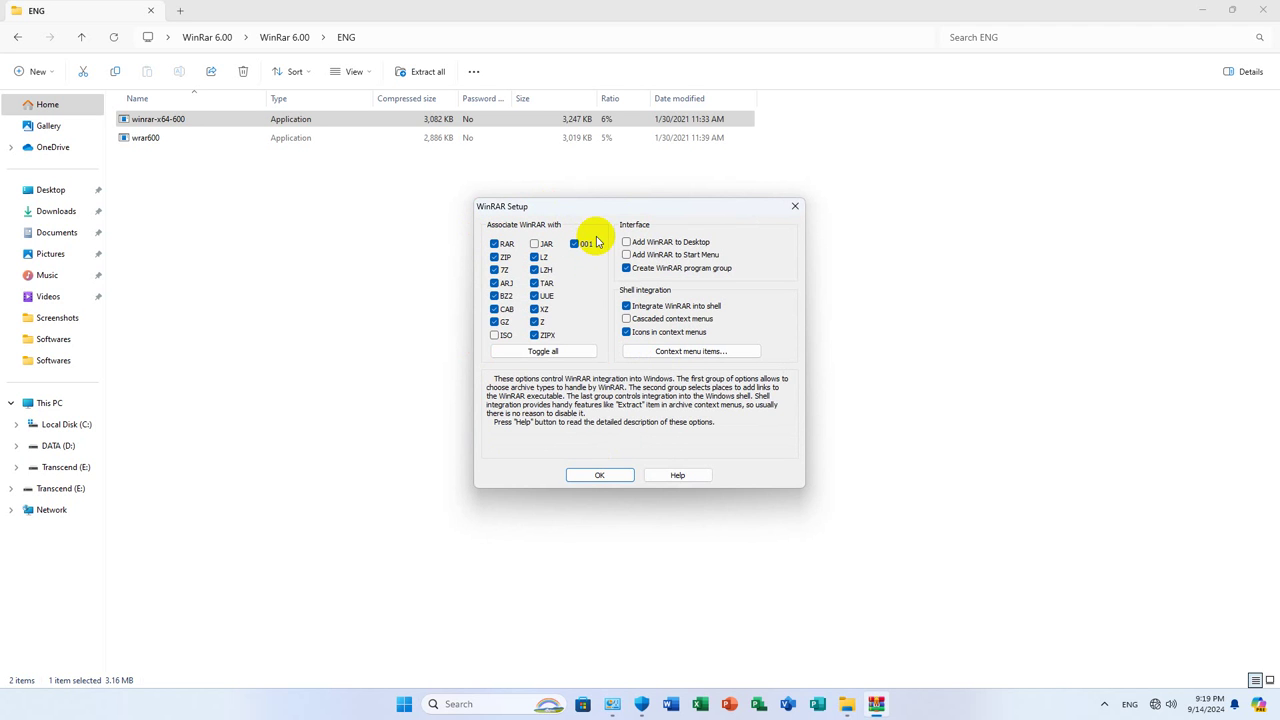
# Associate WinRAR with all listed archive types, finish the setup, and close the WinRAR program group folder
pyautogui.click(571, 351)
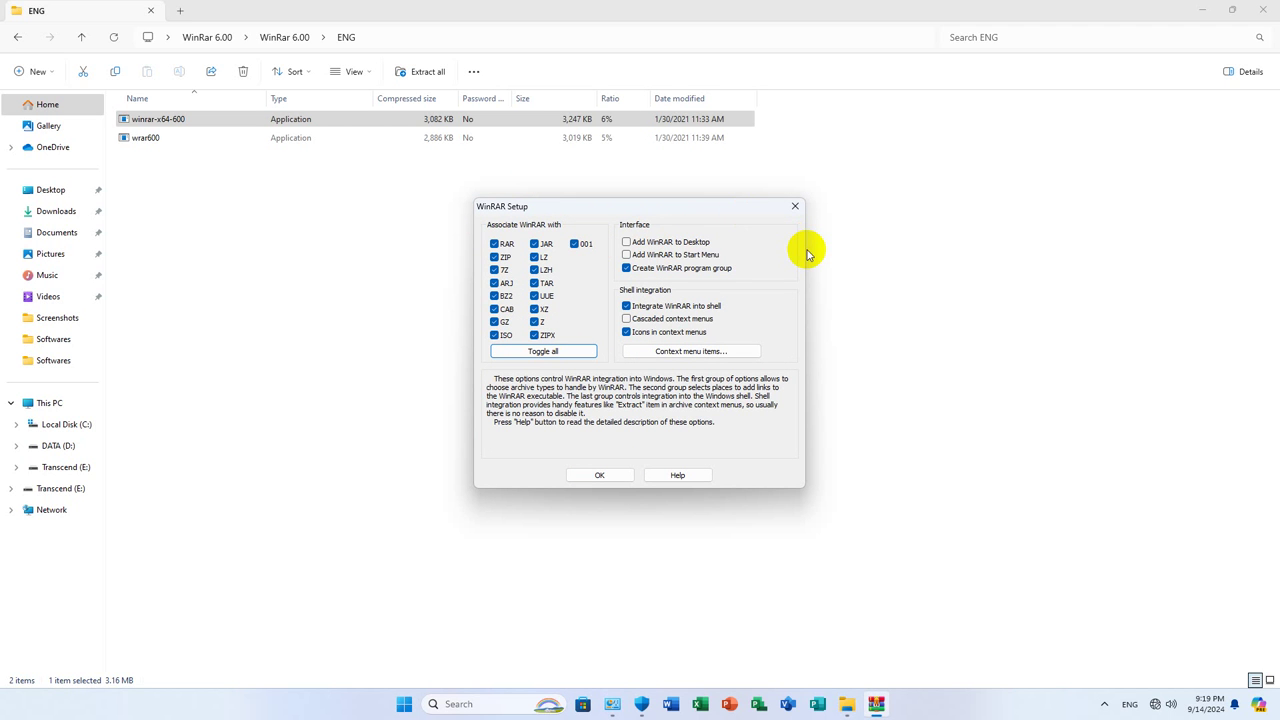
pyautogui.click(592, 474)
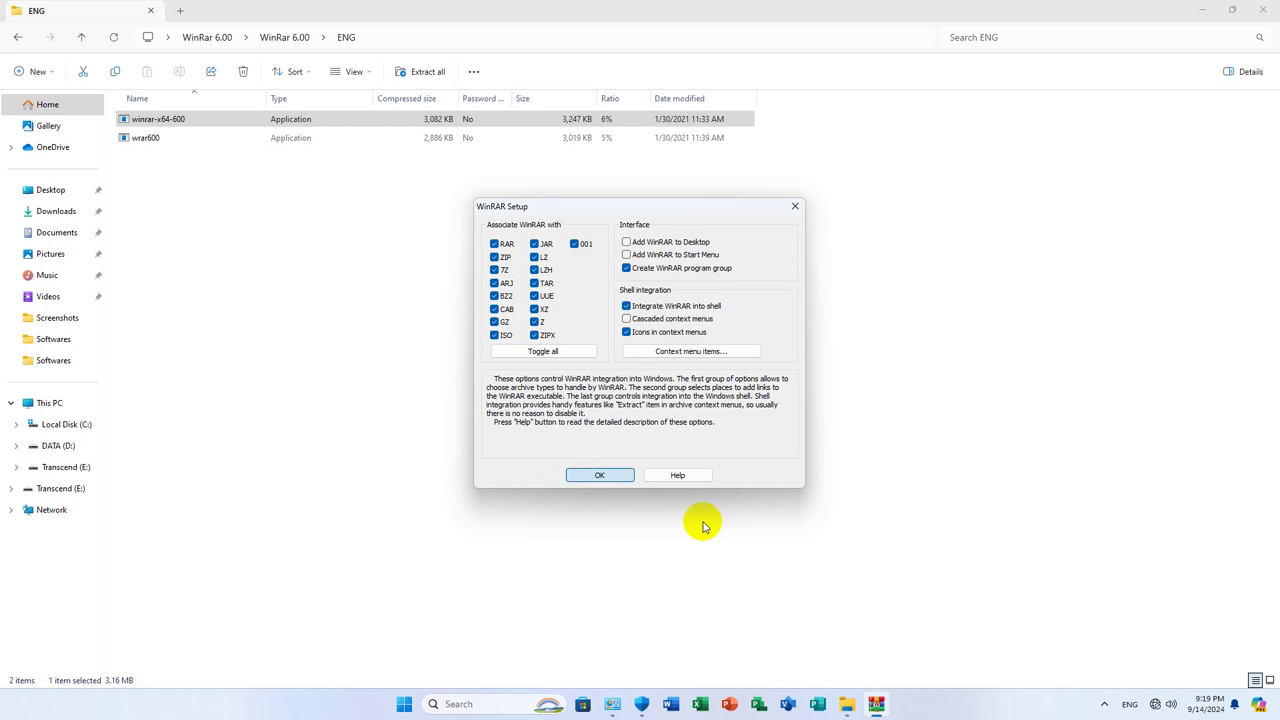
pyautogui.click(640, 474)
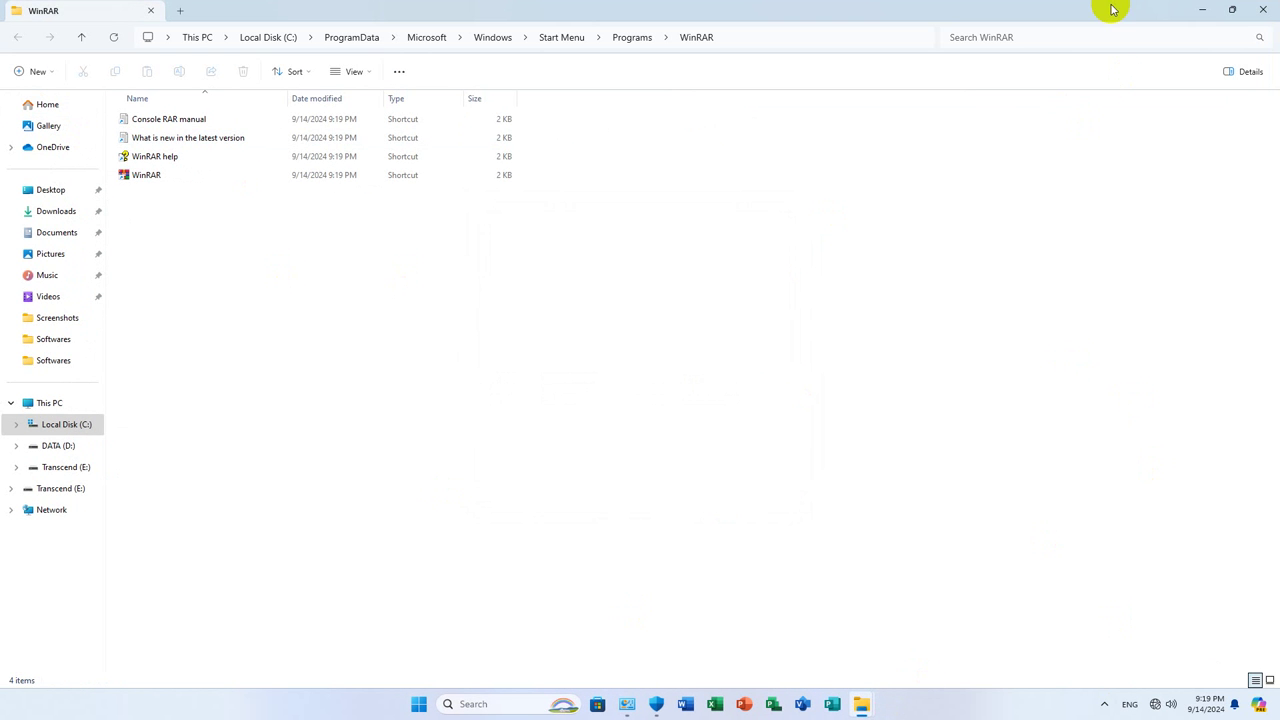
pyautogui.click(1262, 9)
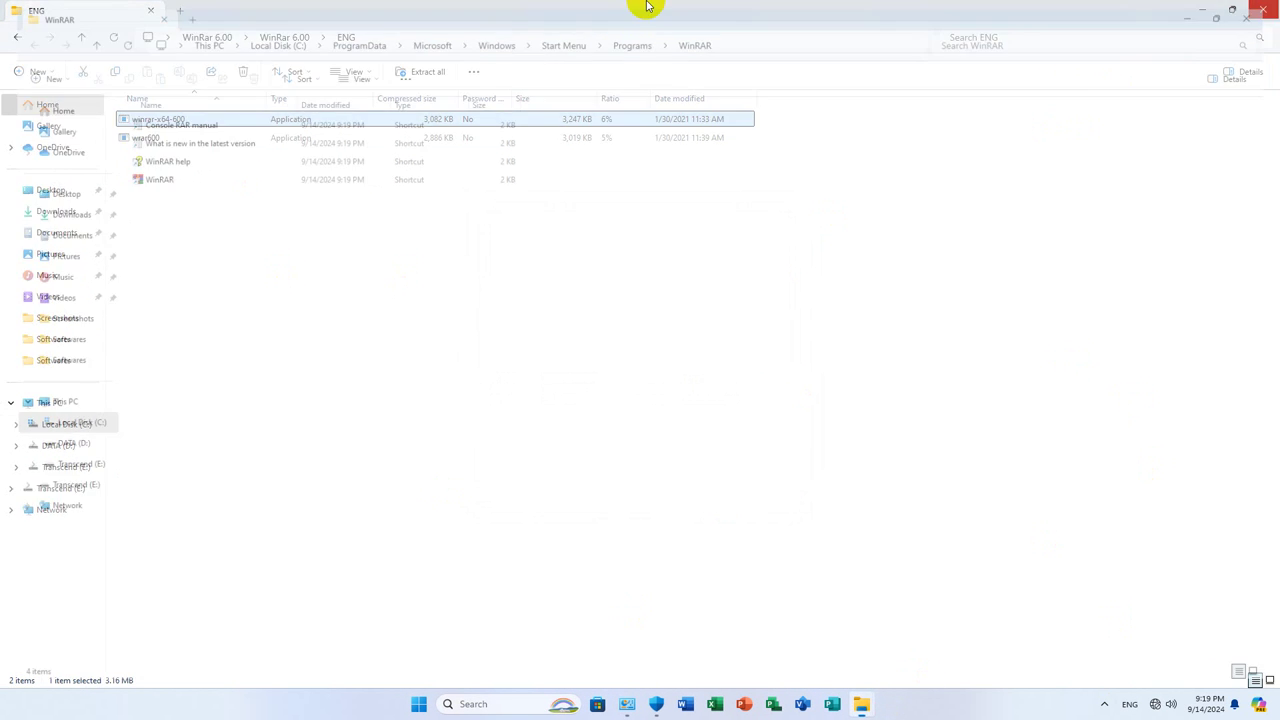
# Run the KeyFileMaker application directly from the archive's KeyFileMaker folder
pyautogui.click(83, 37)
pyautogui.doubleClick(162, 139)
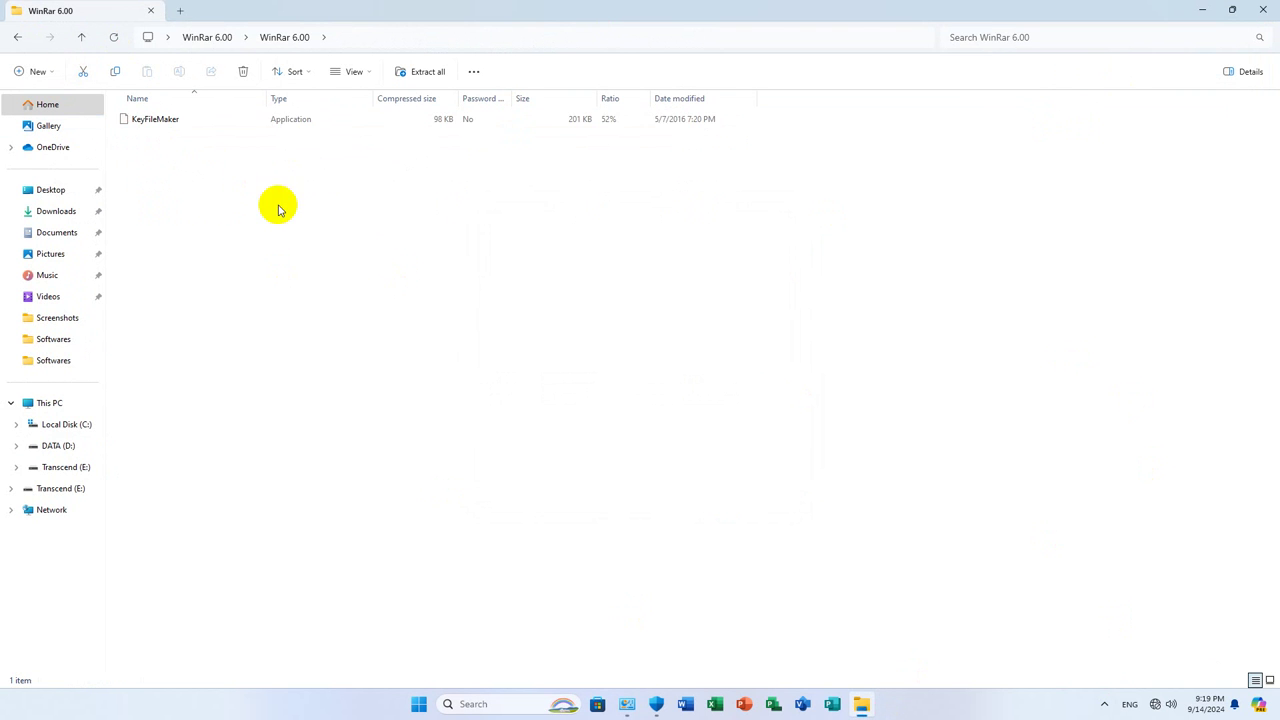
pyautogui.rightClick(178, 121)
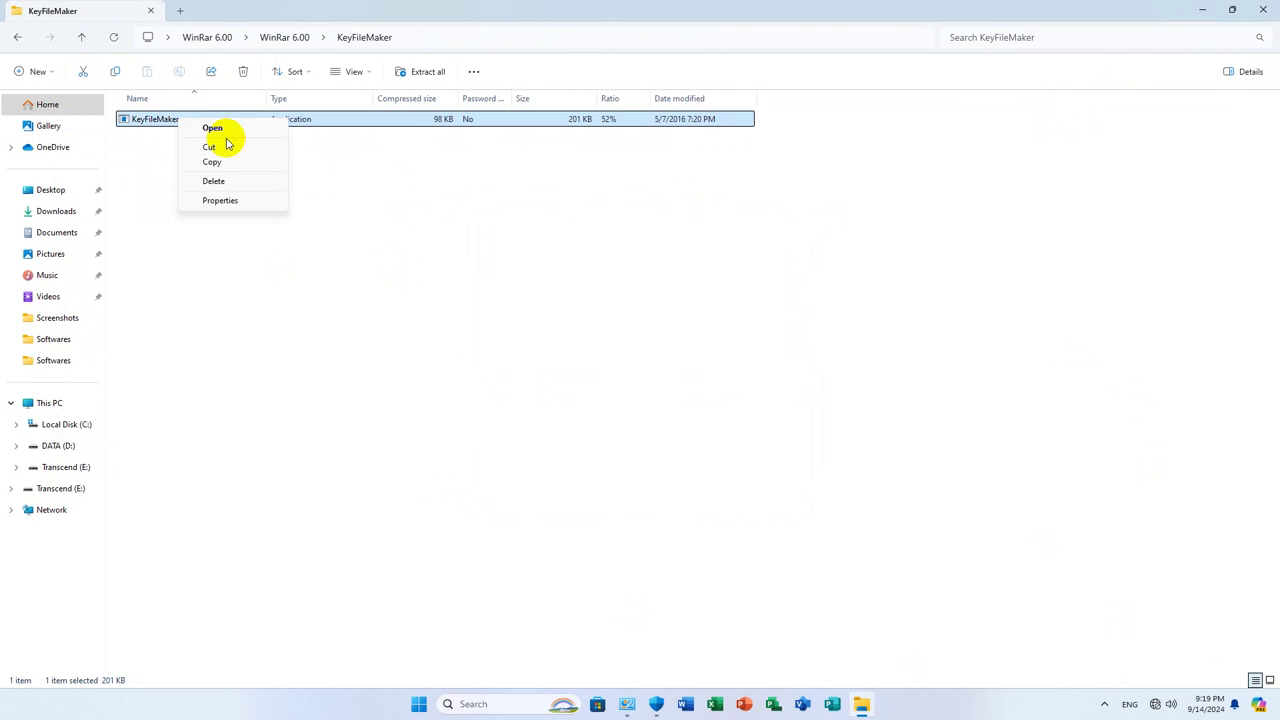
pyautogui.click(208, 128)
pyautogui.click(660, 373)
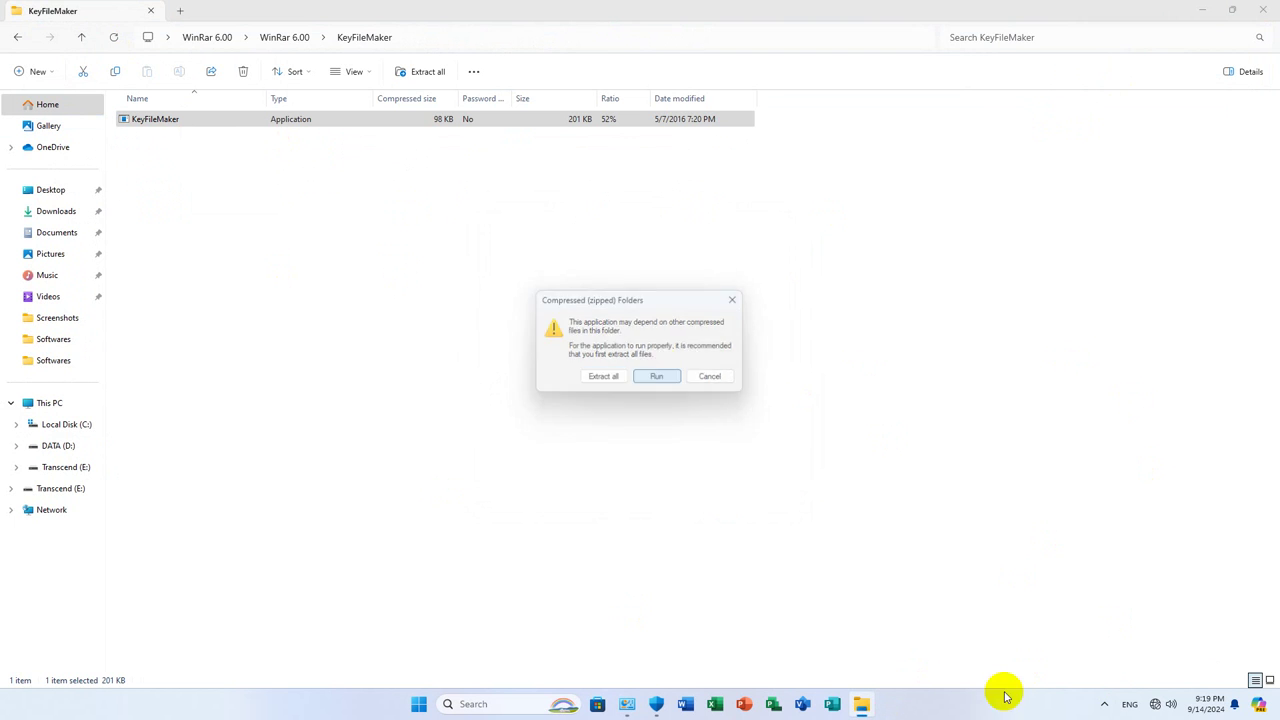
pyautogui.click(701, 469)
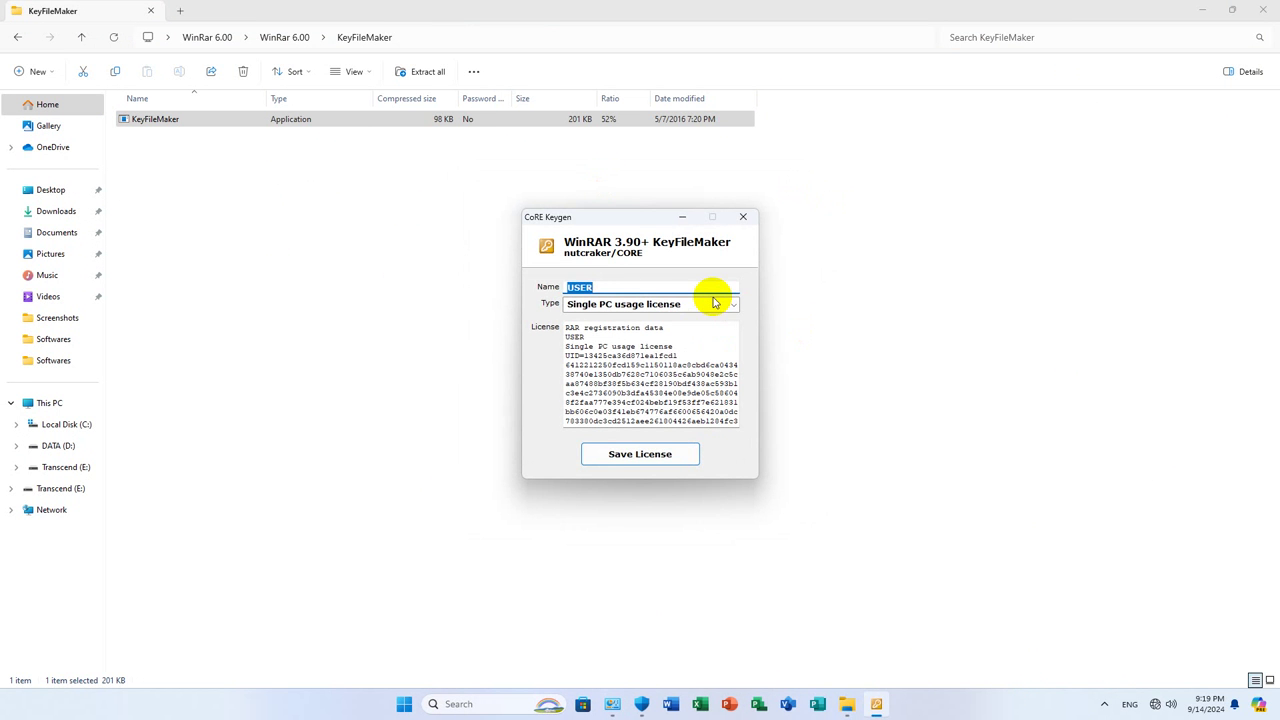
# Start saving the generated license file and return the archive window to its inner WinRar 6.00 folder
pyautogui.click(640, 454)
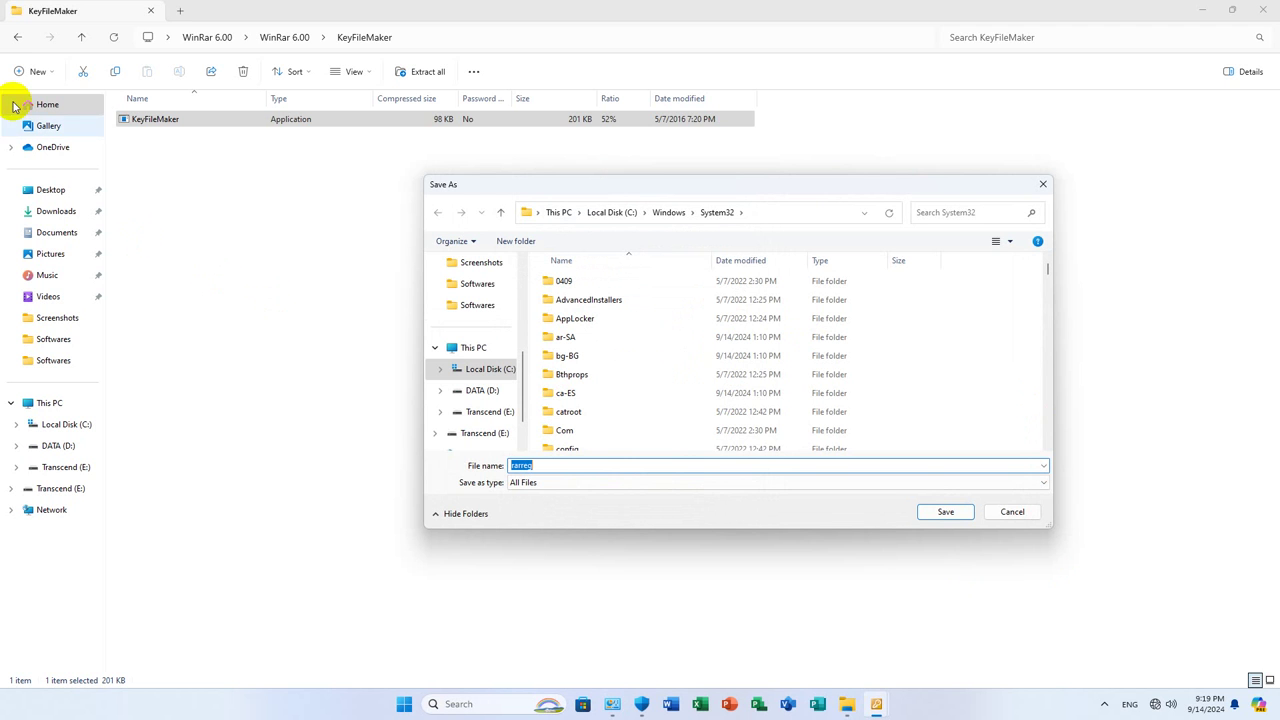
pyautogui.click(17, 37)
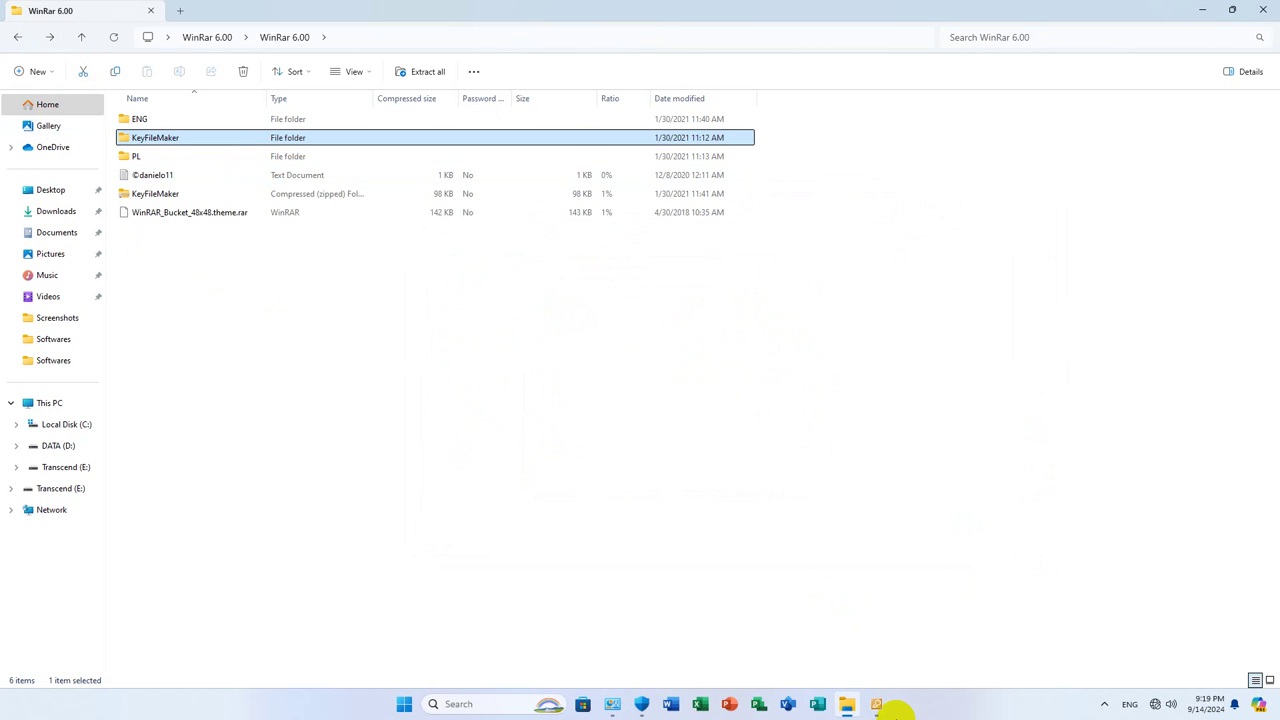
pyautogui.moveTo(880, 706)
pyautogui.click(925, 622)
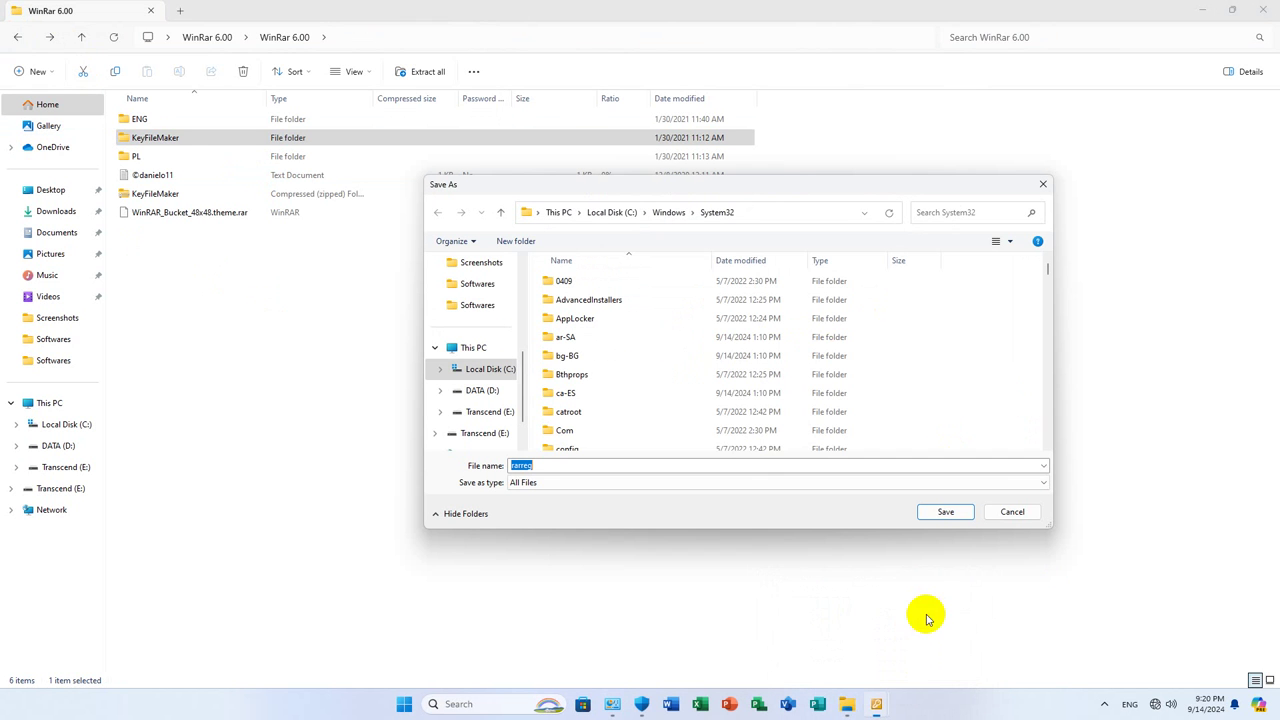
pyautogui.scroll(-3, 700, 305)
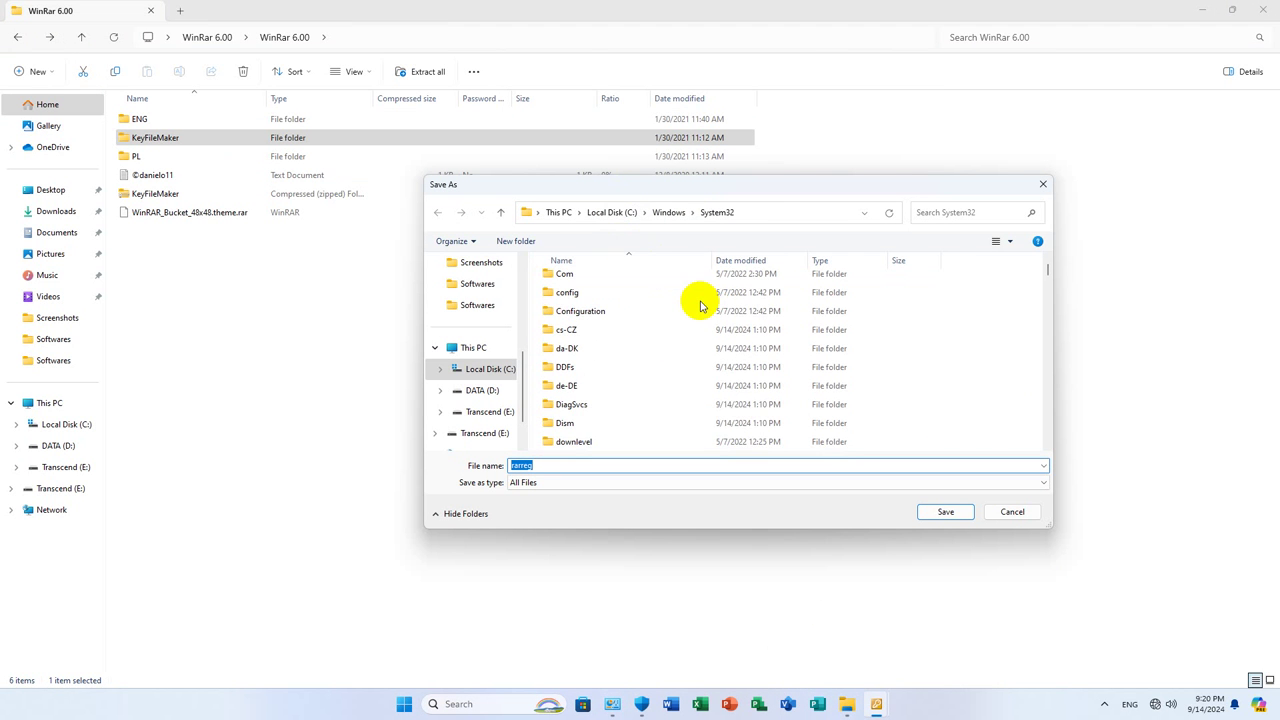
pyautogui.scroll(3, 700, 305)
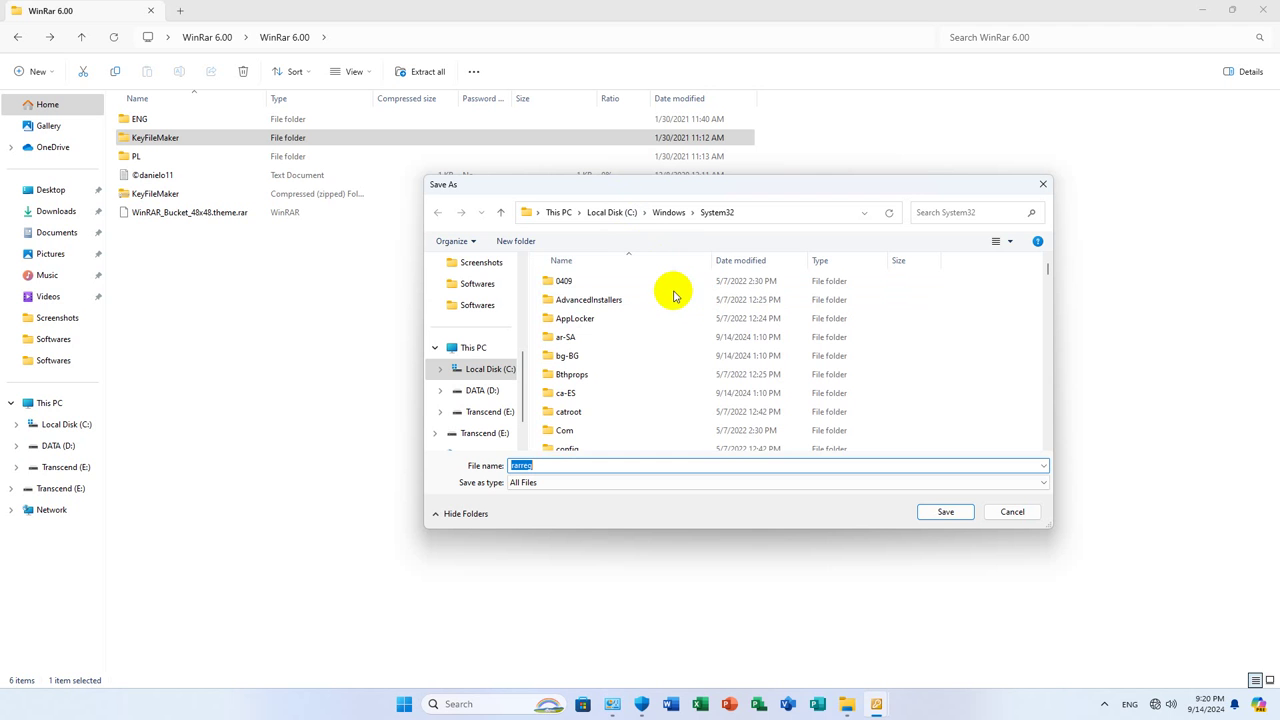
# Save the license file as rarreg in C:\Program Files\WinRAR and close the KeyFileMaker application
pyautogui.click(482, 369)
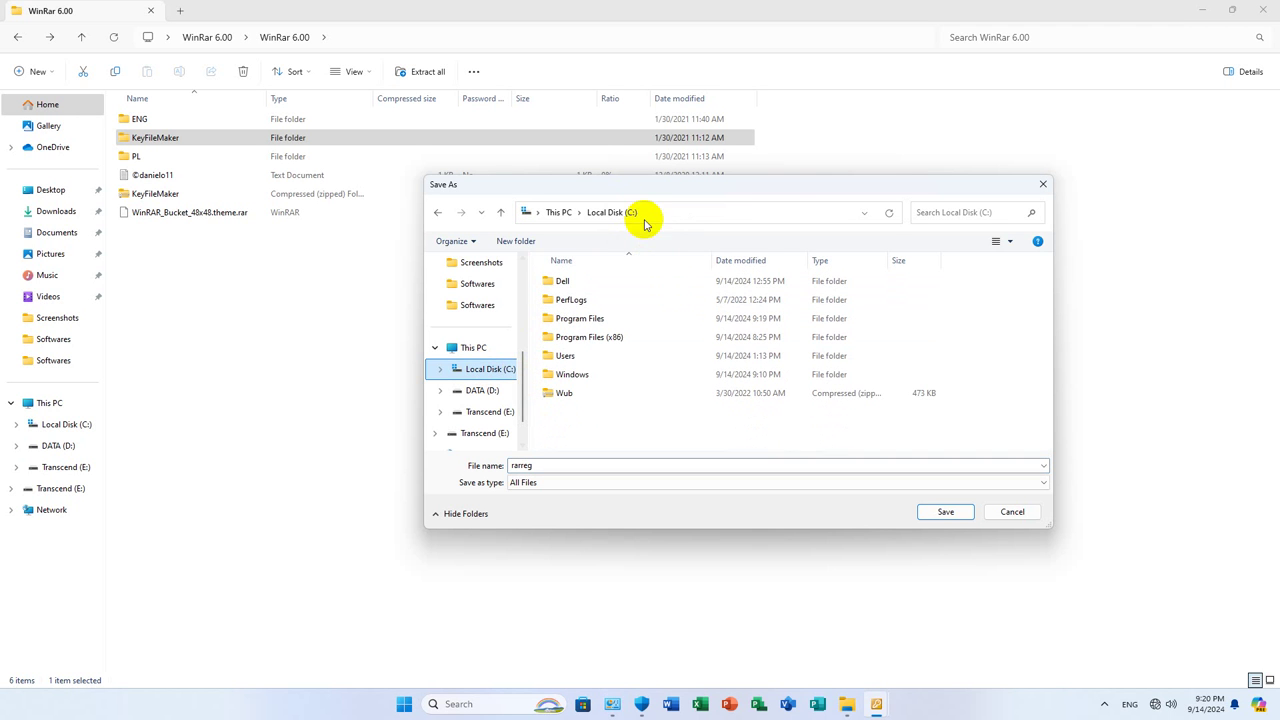
pyautogui.doubleClick(589, 319)
pyautogui.scroll(-10, 740, 300)
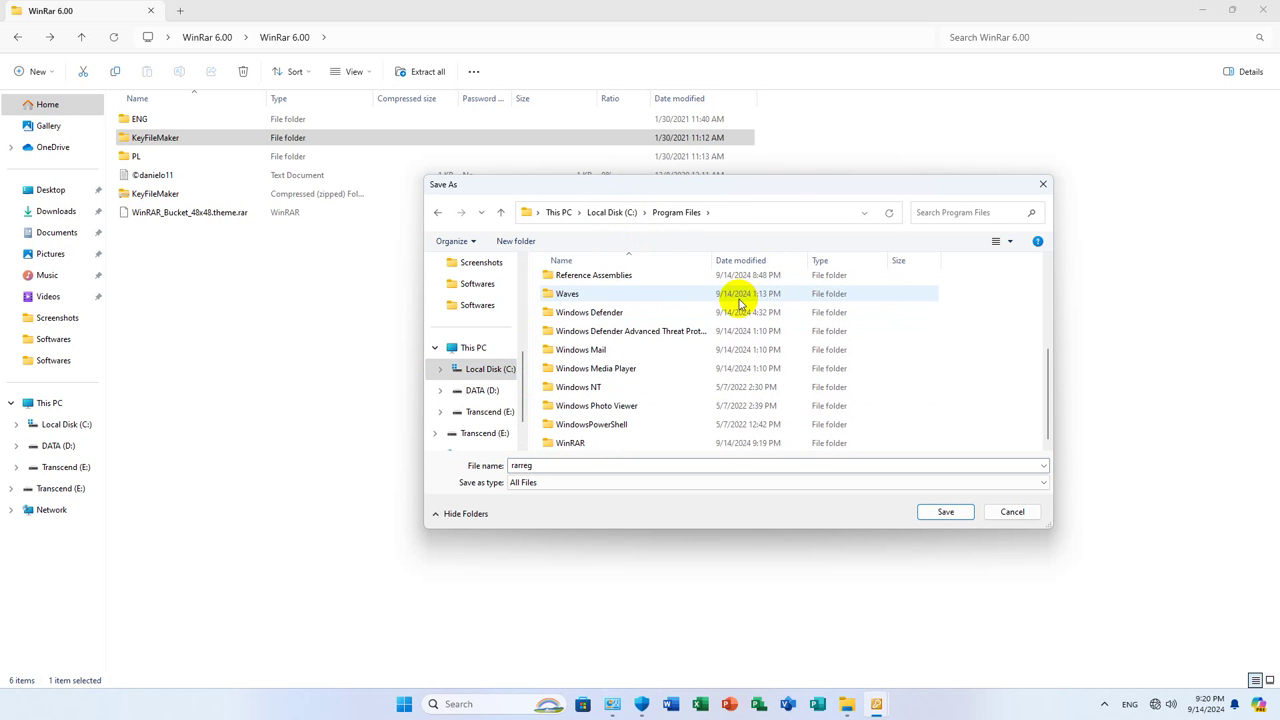
pyautogui.doubleClick(571, 443)
pyautogui.scroll(-5, 797, 291)
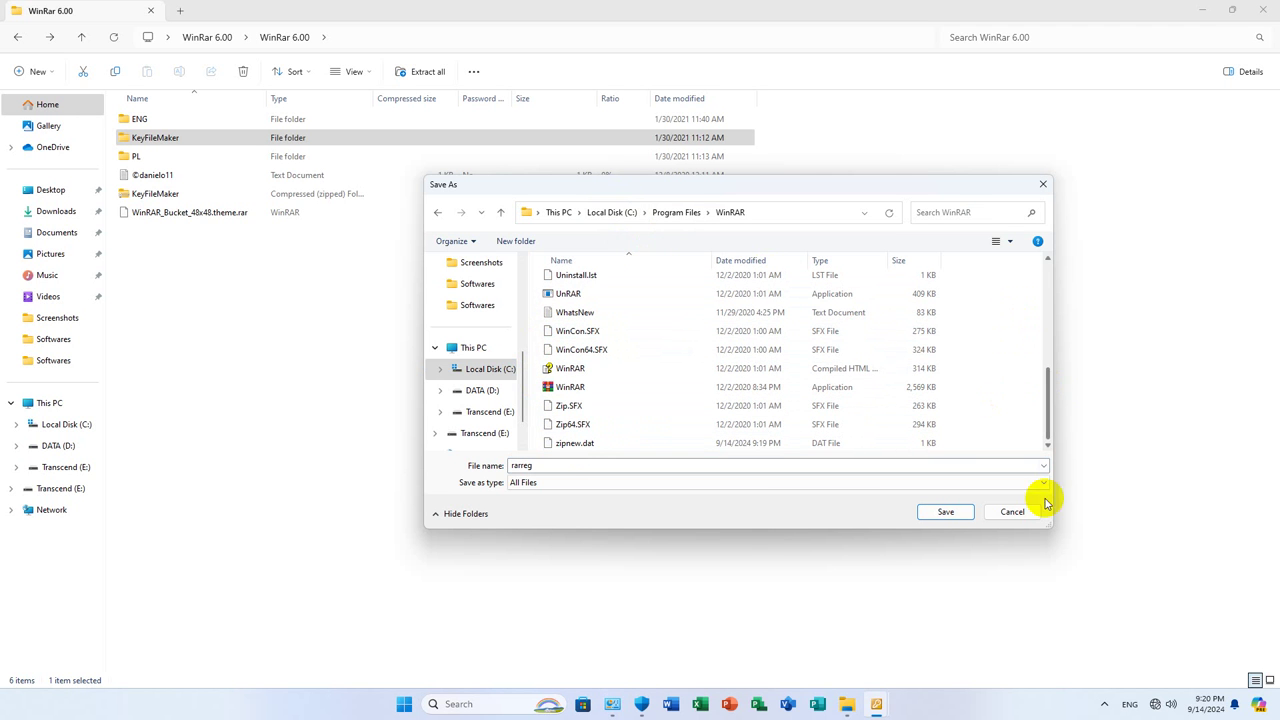
pyautogui.click(940, 514)
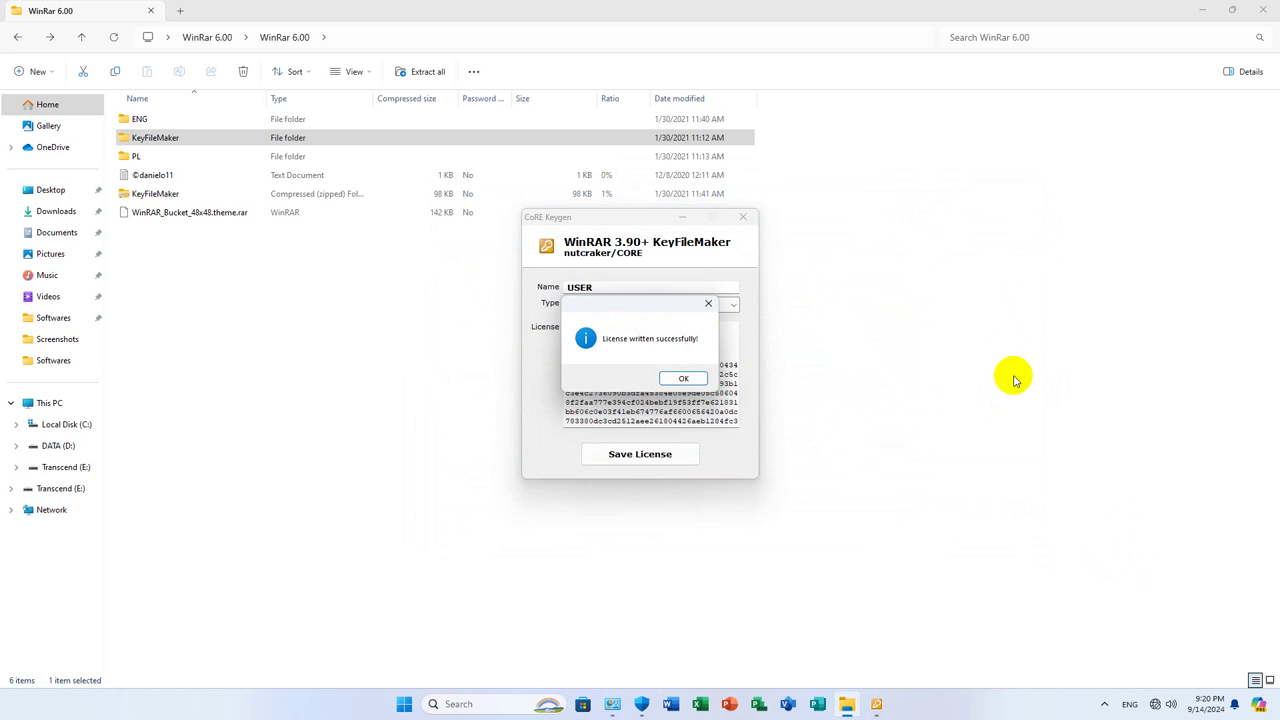
pyautogui.click(683, 378)
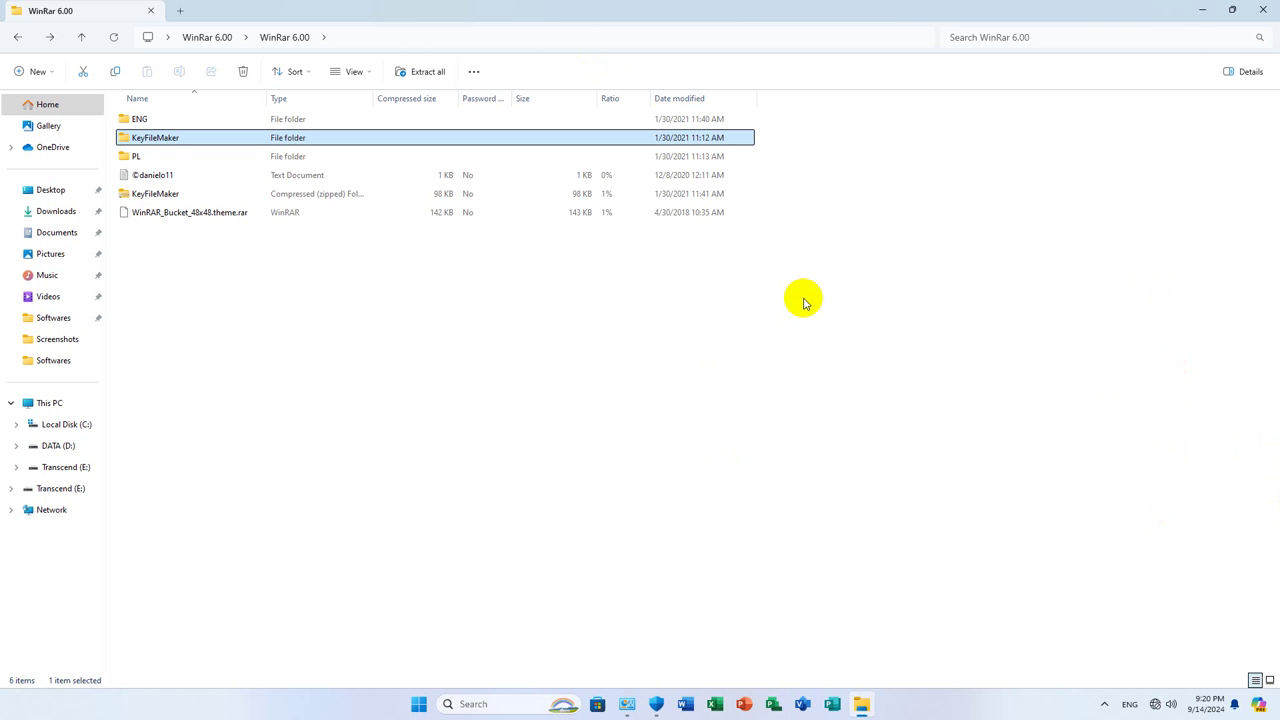
# Look through the Program Files and Program Files (x86) folders on Local Disk (C:) in a separate Explorer window, closing it when done
pyautogui.press('super+e')
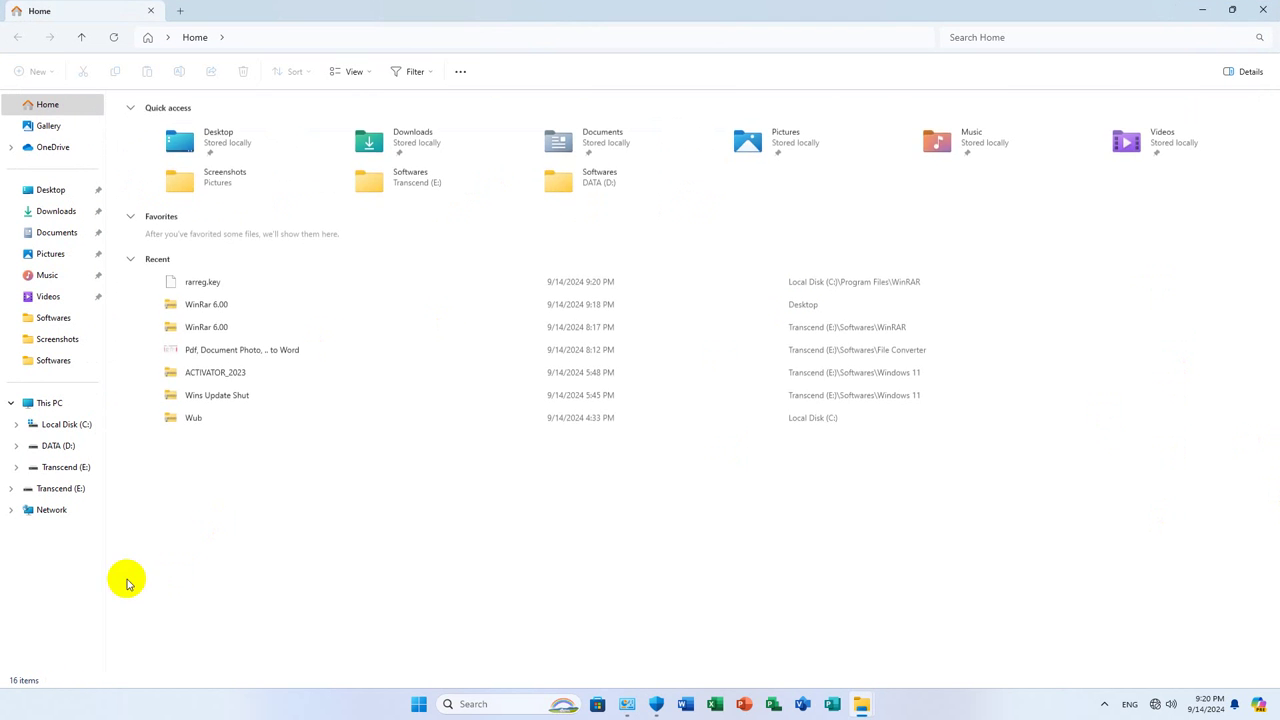
pyautogui.click(50, 406)
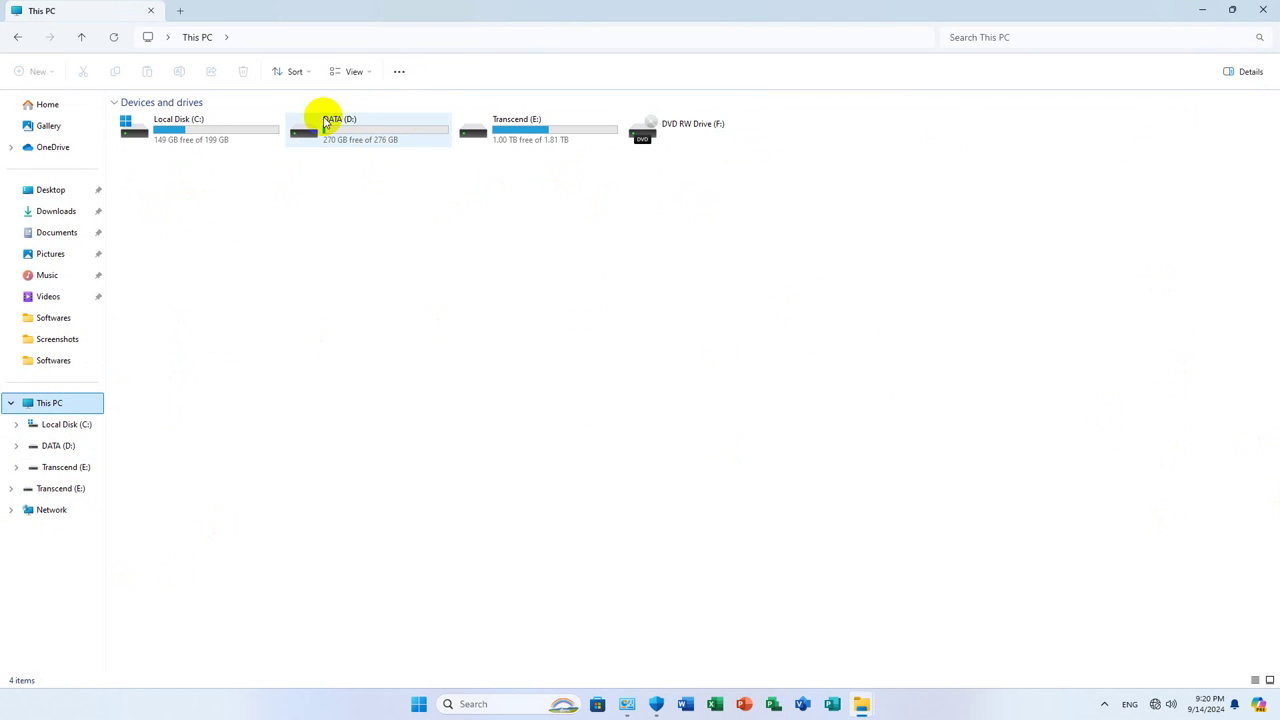
pyautogui.doubleClick(203, 121)
pyautogui.doubleClick(171, 157)
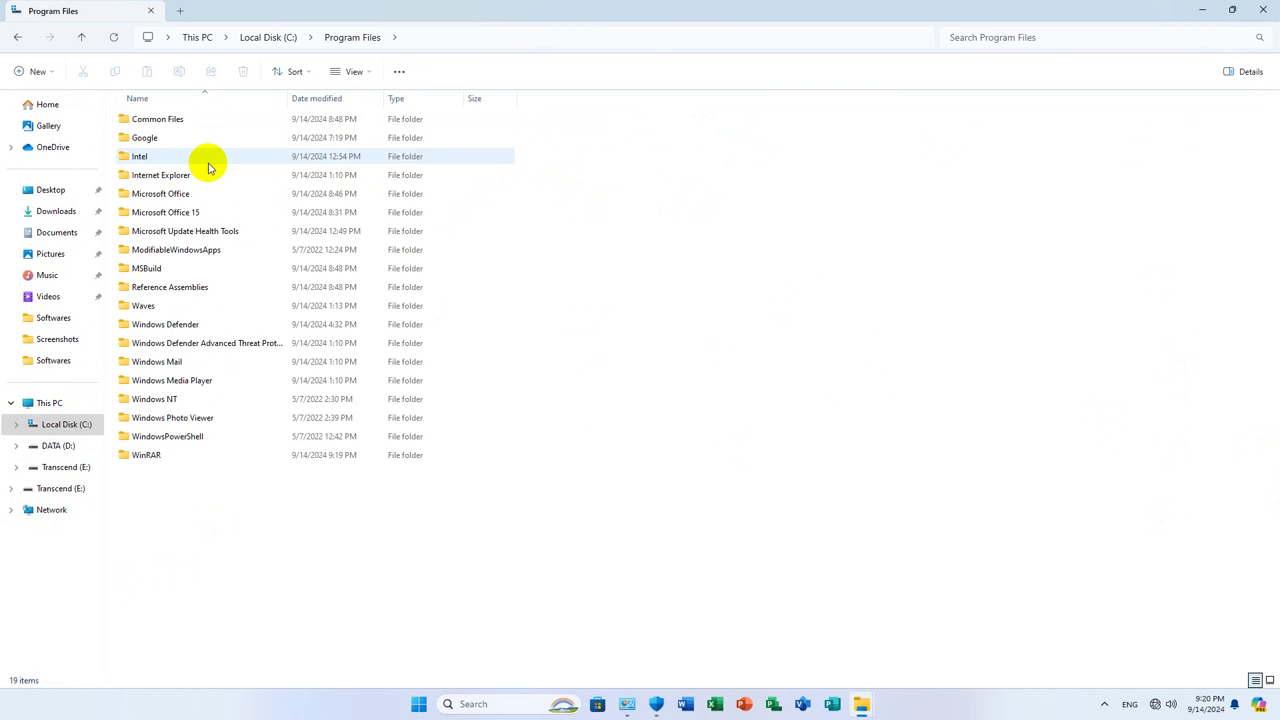
pyautogui.click(81, 37)
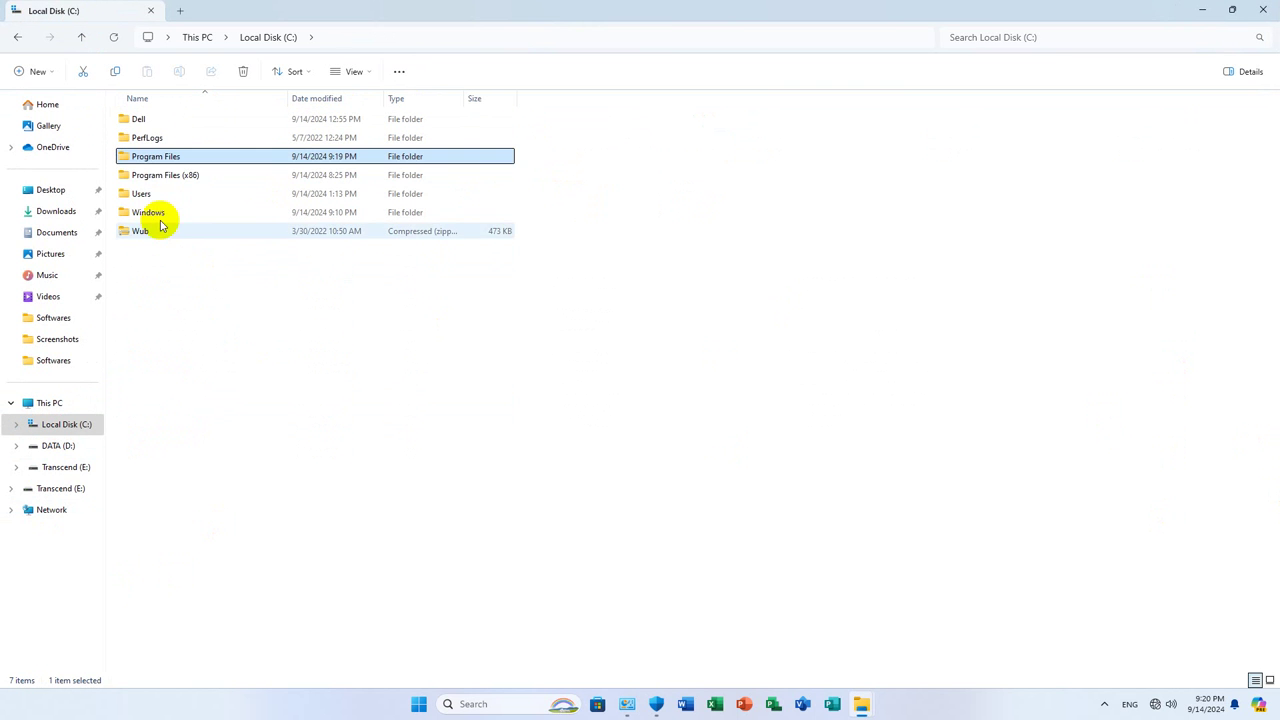
pyautogui.doubleClick(163, 174)
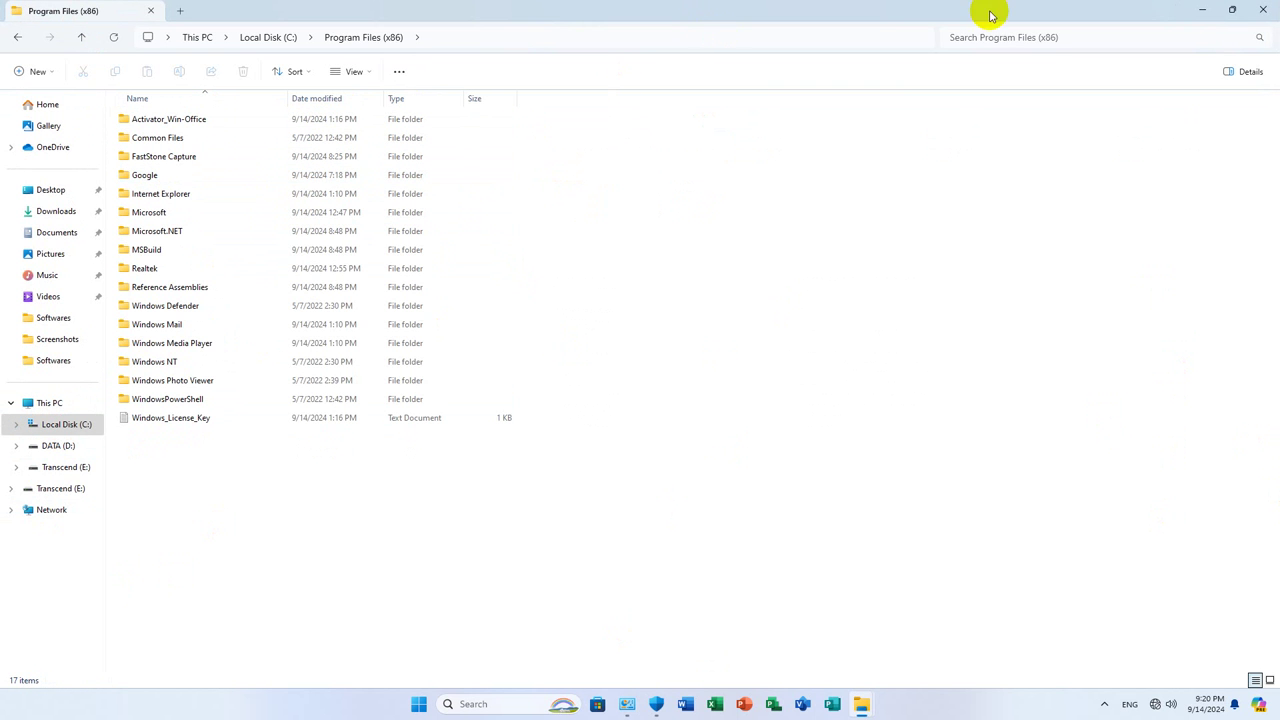
pyautogui.click(1253, 18)
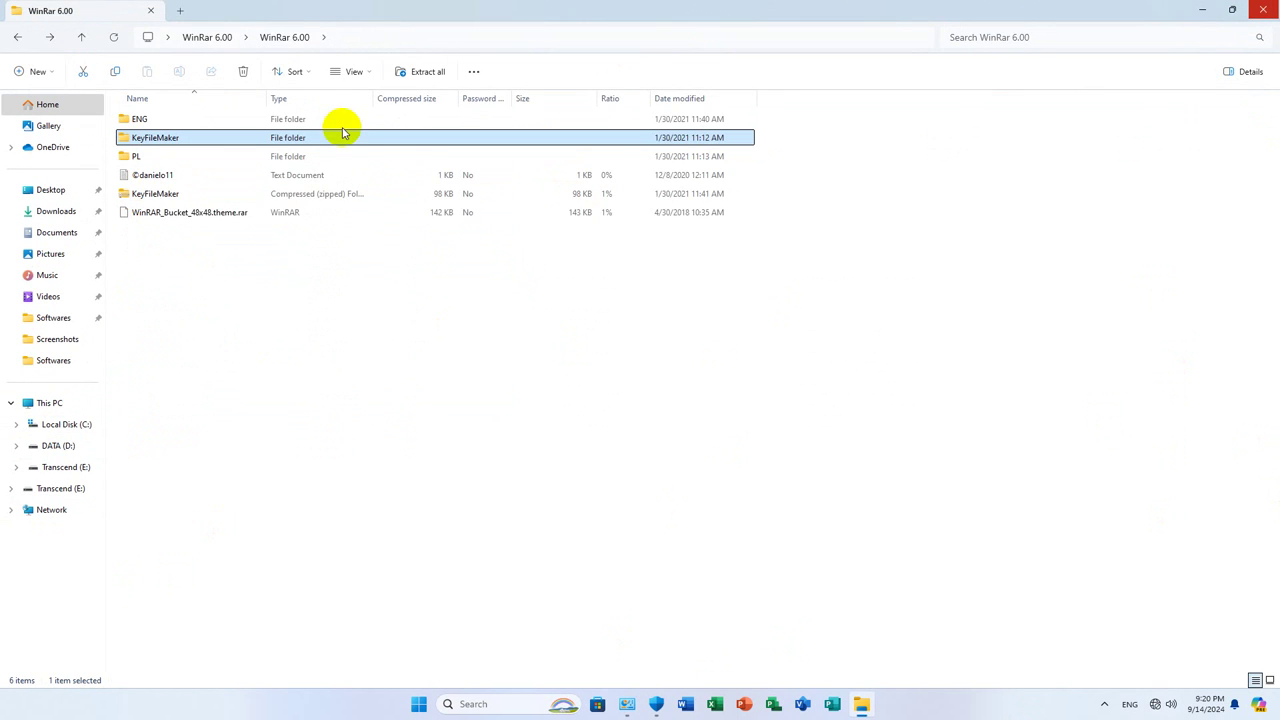
# Go back up from the WinRar 6.00 archive to the Desktop folder and close the Explorer window
pyautogui.click(82, 38)
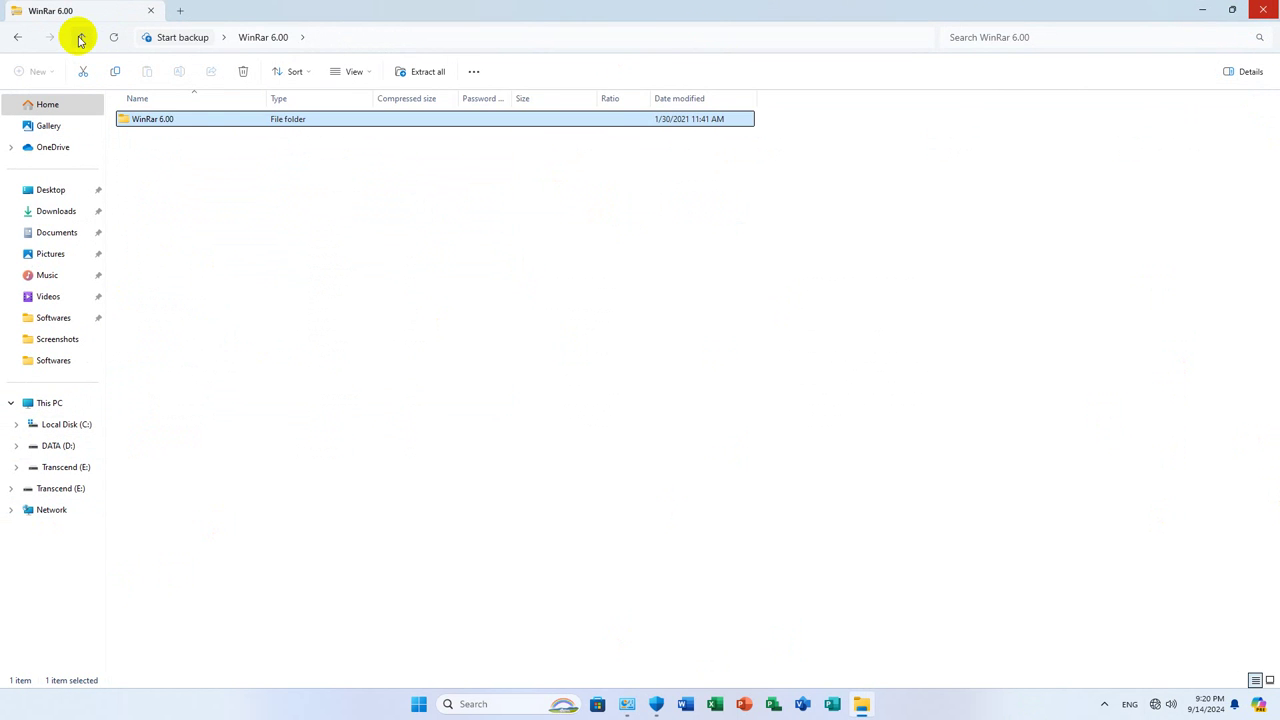
pyautogui.click(82, 38)
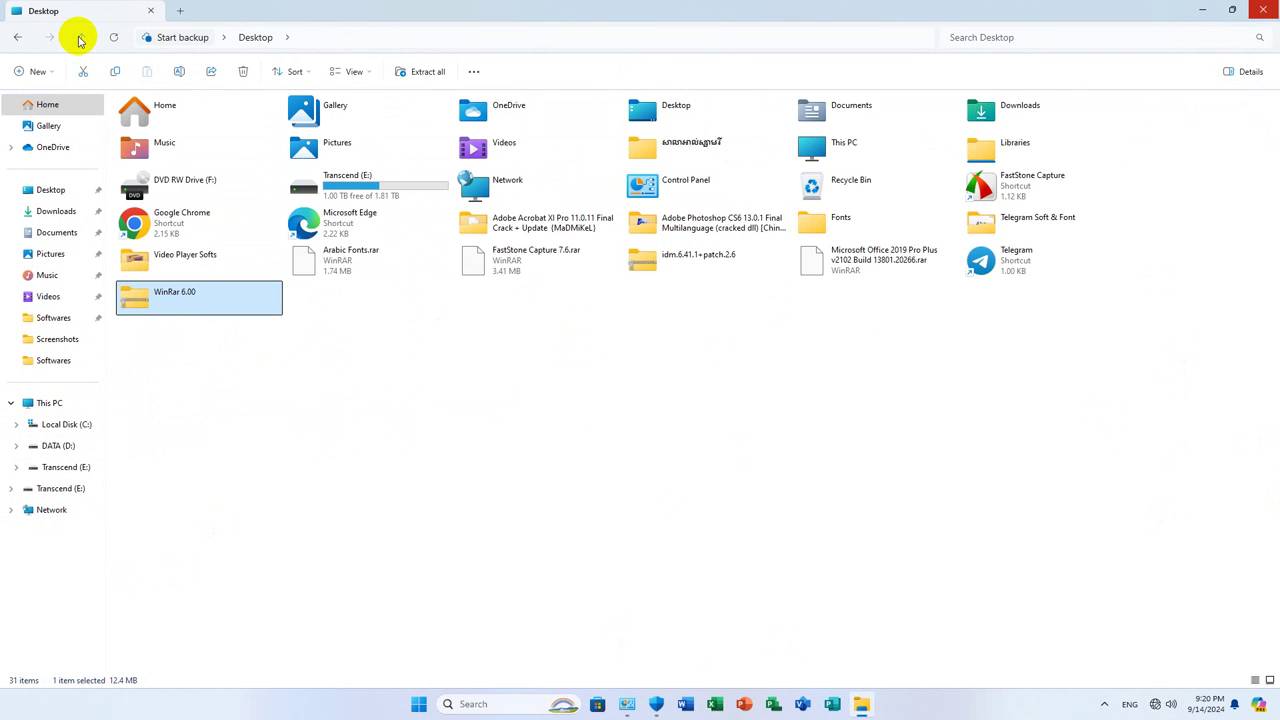
pyautogui.click(1263, 8)
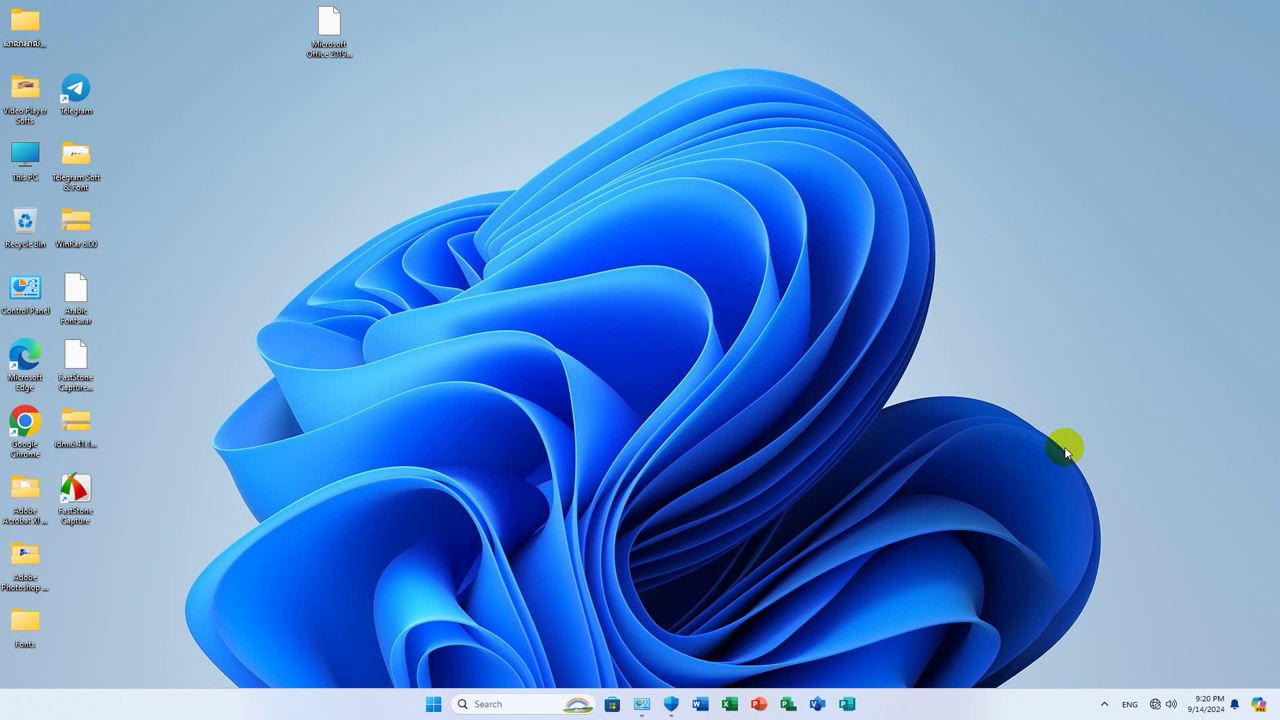
# Refresh the desktop twice to update the icons of the .rar files
pyautogui.rightClick(362, 184)
pyautogui.click(410, 243)
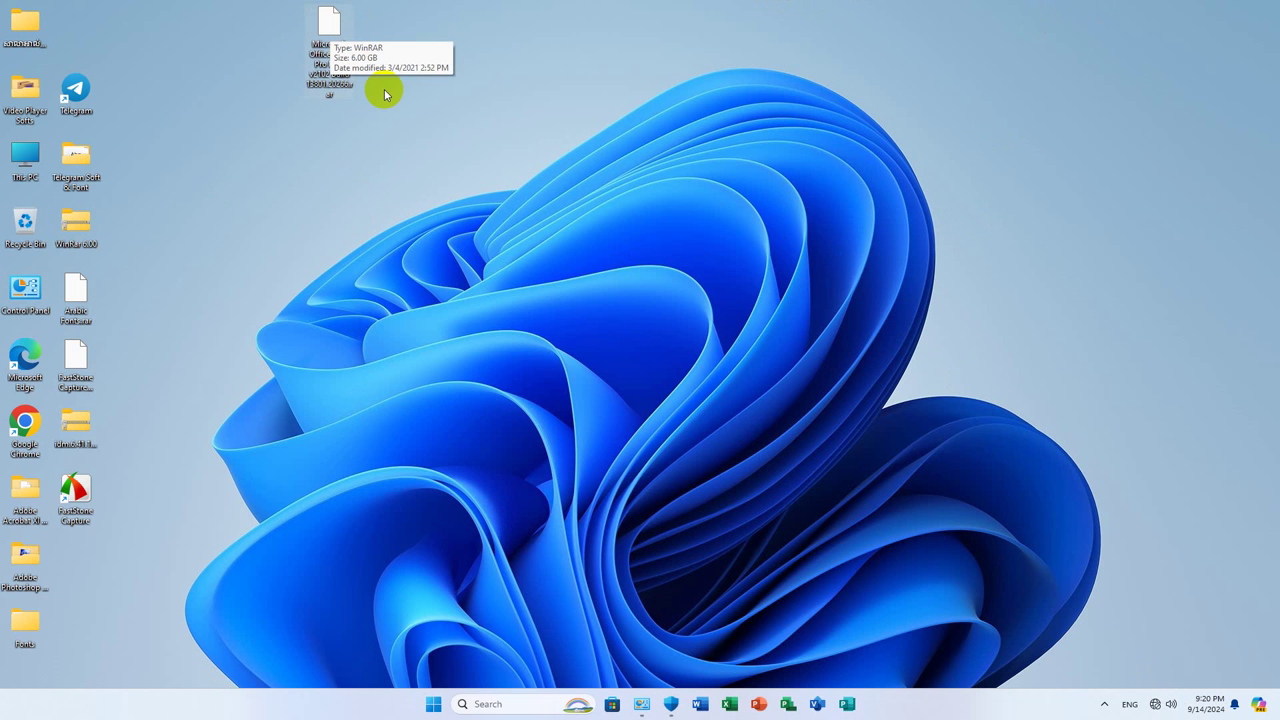
pyautogui.rightClick(432, 212)
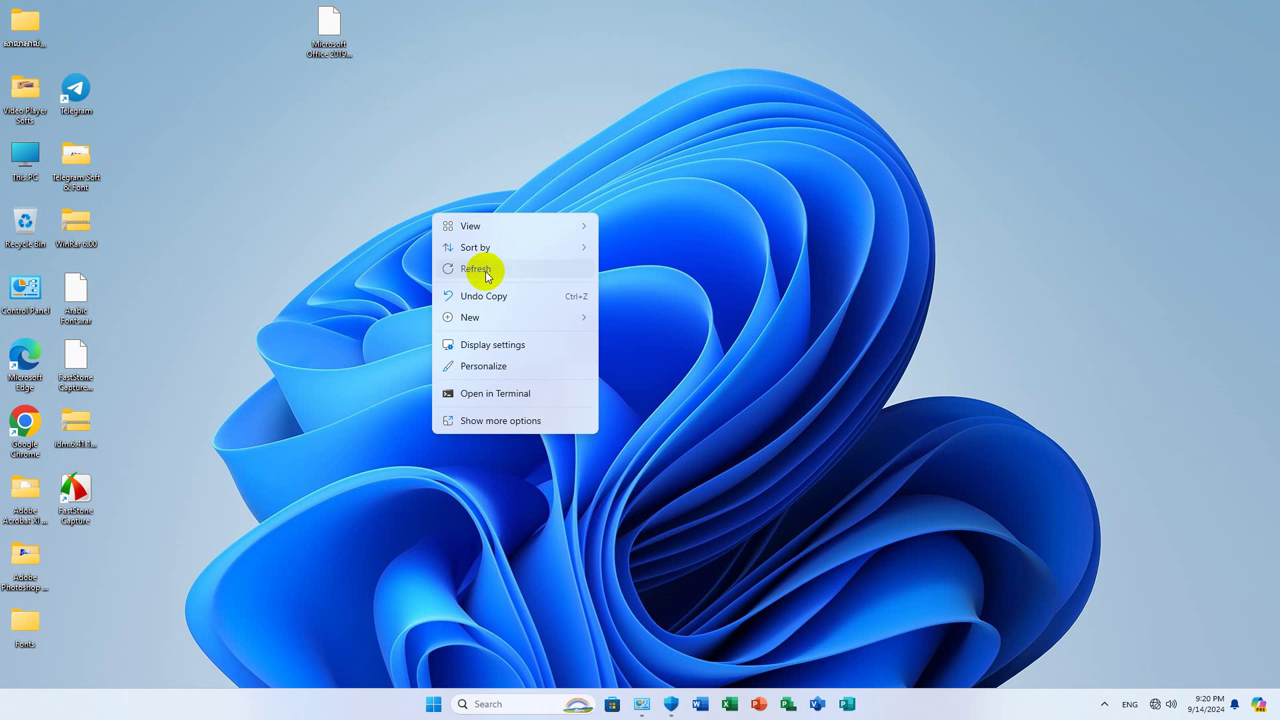
pyautogui.click(486, 275)
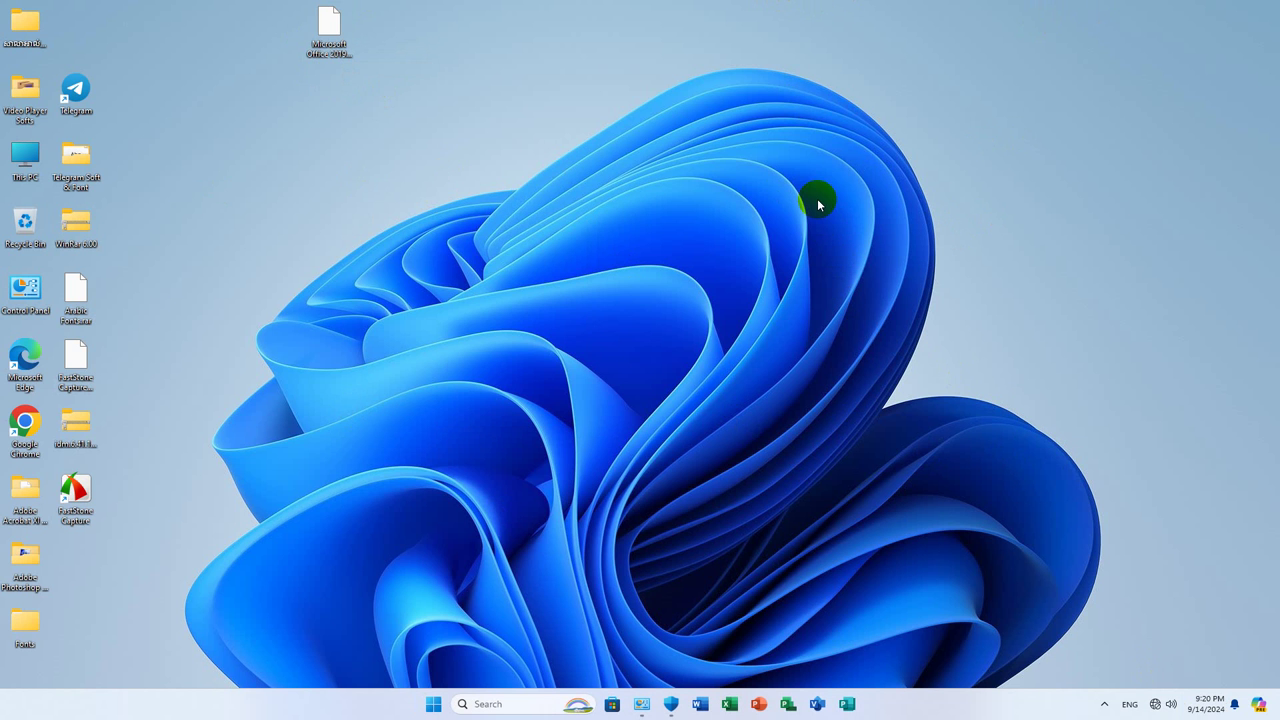
# Set WinRAR archiver as the default app for .rar files through the properties of Arabic Fonts.rar
pyautogui.rightClick(74, 310)
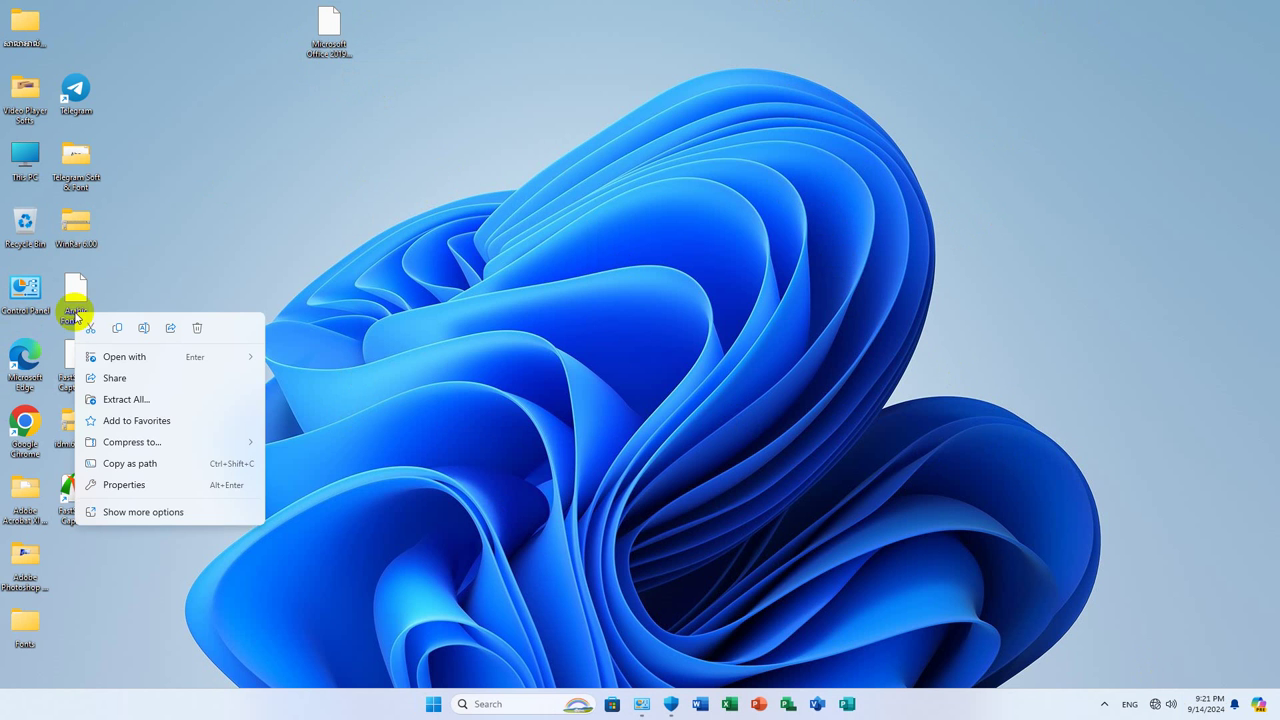
pyautogui.click(186, 512)
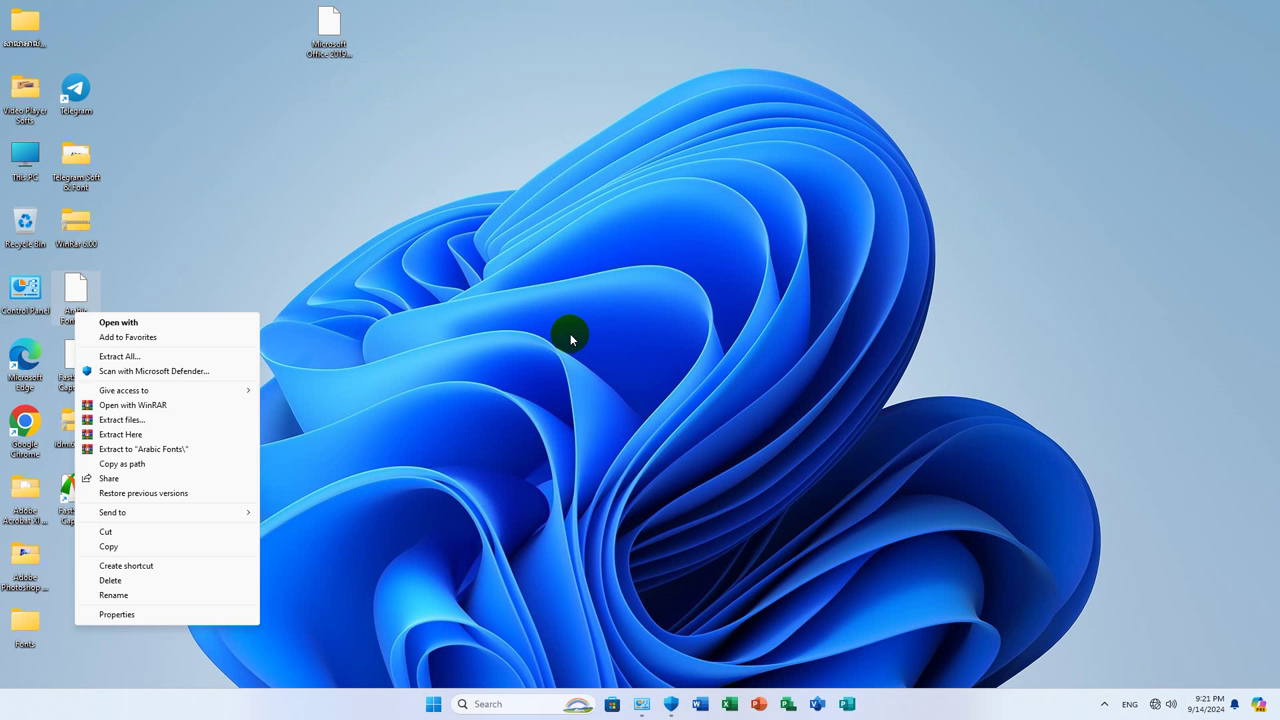
pyautogui.click(112, 614)
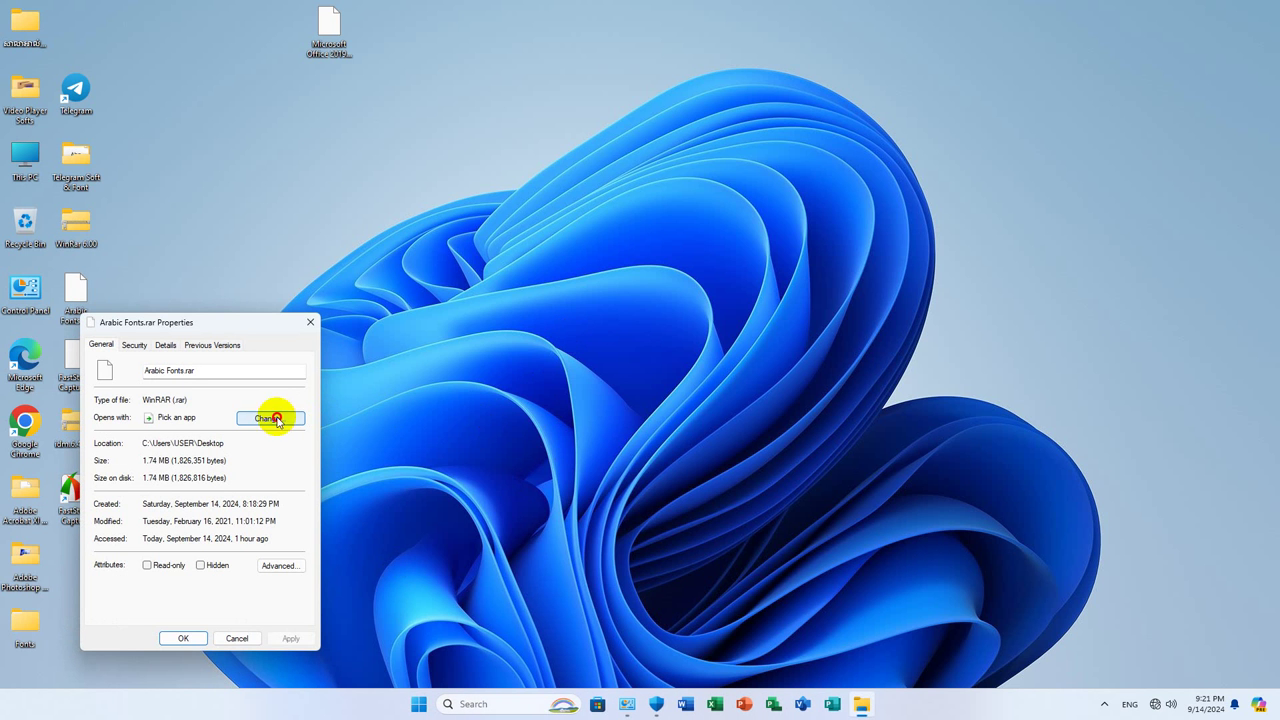
pyautogui.click(271, 418)
pyautogui.click(560, 240)
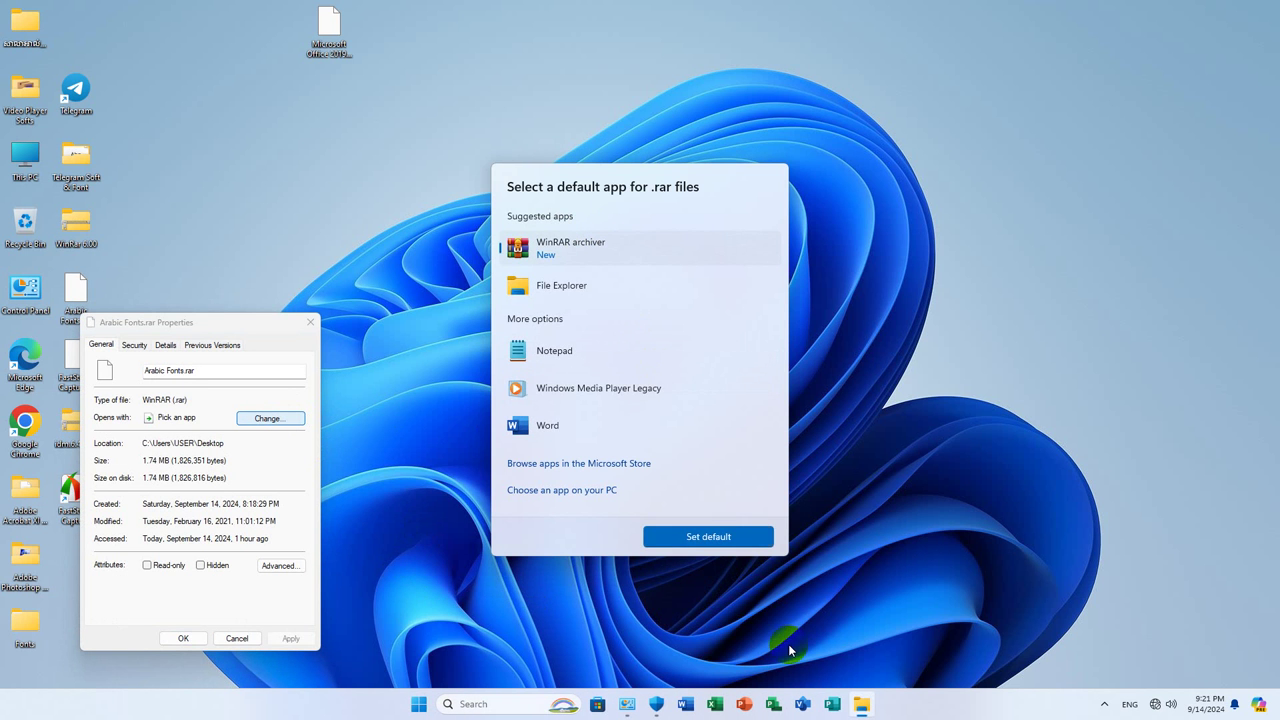
pyautogui.click(729, 536)
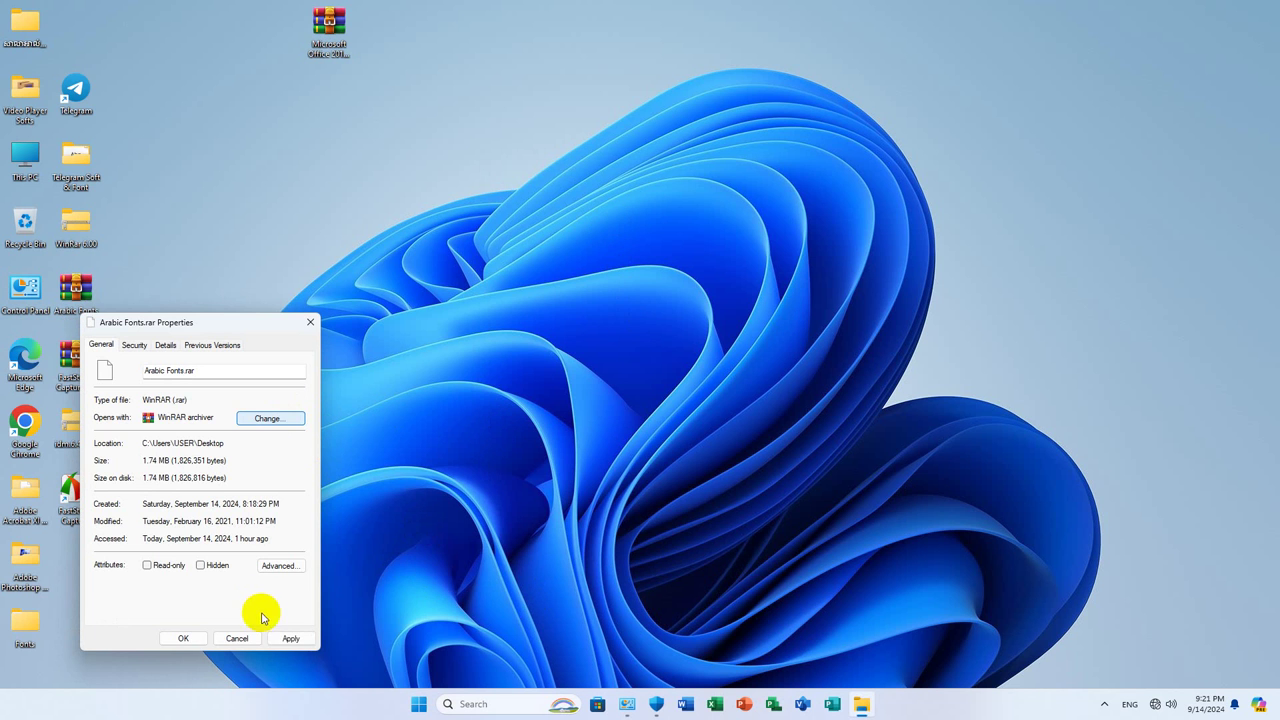
pyautogui.click(288, 637)
pyautogui.click(182, 637)
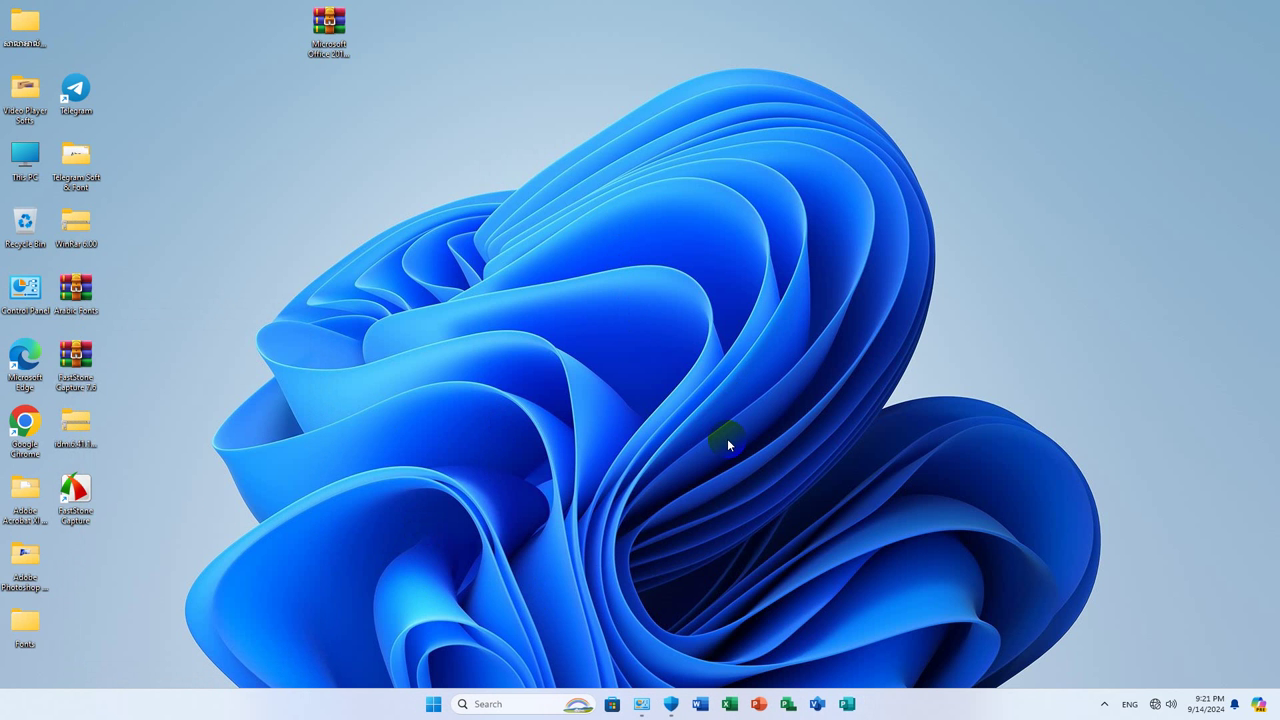
# Move the Microsoft Office 2019 Pro Plus and WinRar 6.00 archives away from the other desktop icons, side by side
pyautogui.click(348, 50)
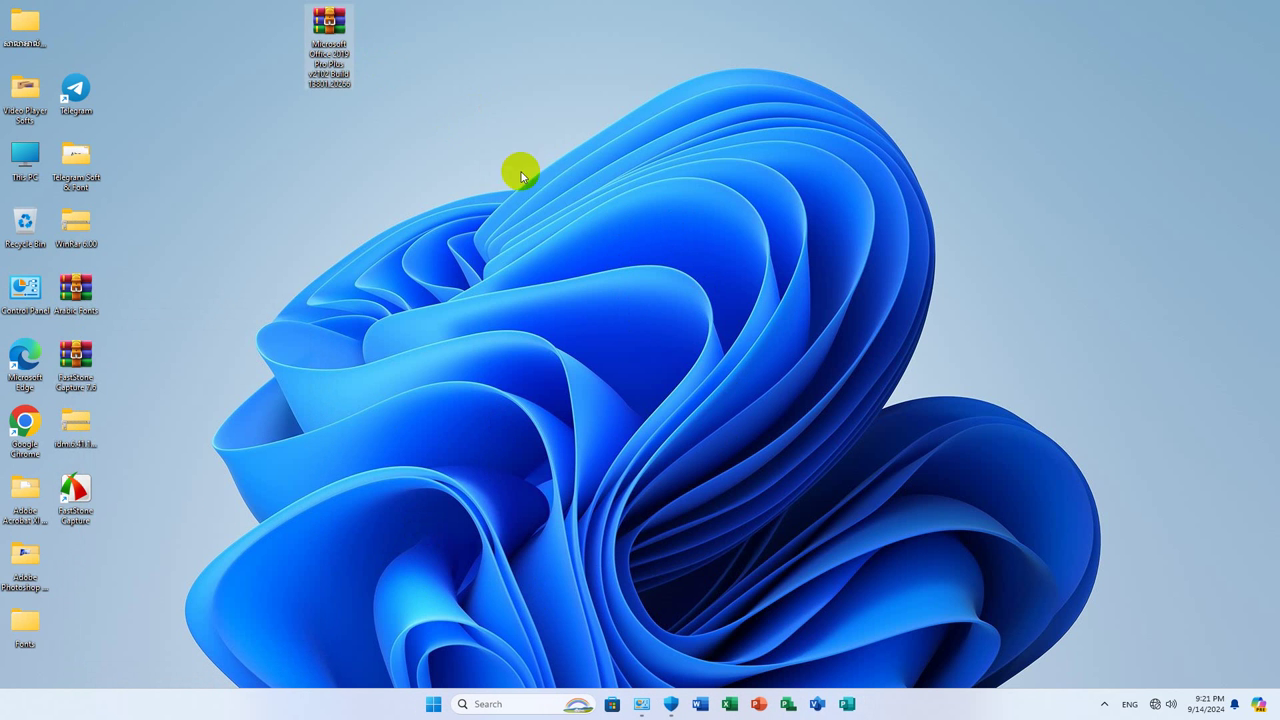
pyautogui.moveTo(333, 37); pyautogui.dragTo(740, 38)
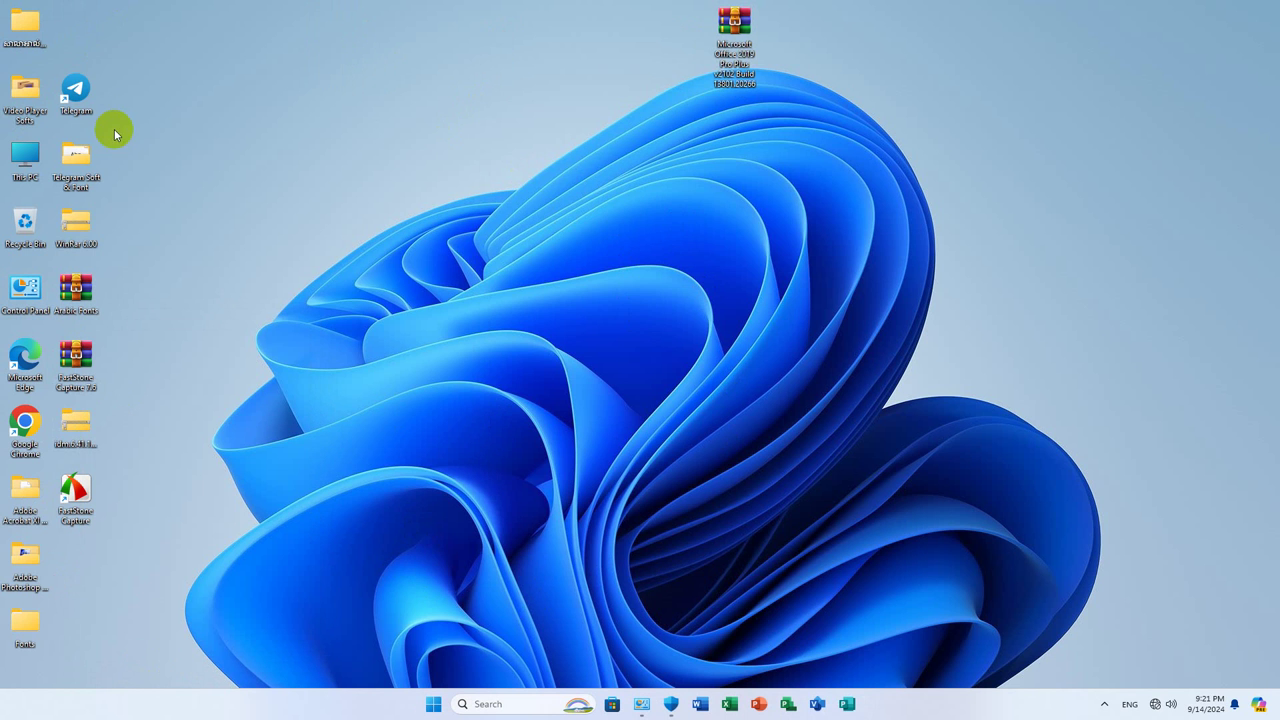
pyautogui.moveTo(76, 226); pyautogui.dragTo(561, 83)
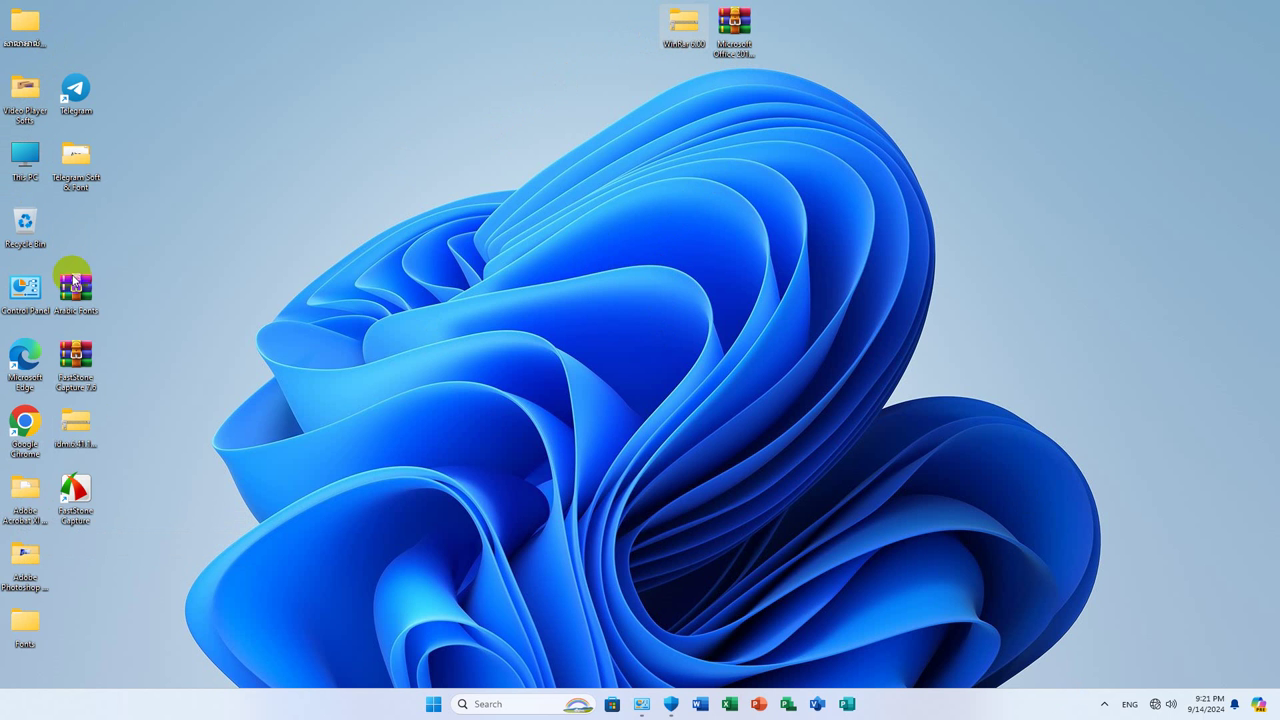
# Move the Adobe Acrobat XI Pro 11.0.11 folder clear of the desktop icons and open it, checking the Wi-Fi quick settings
pyautogui.moveTo(25, 500); pyautogui.dragTo(278, 165)
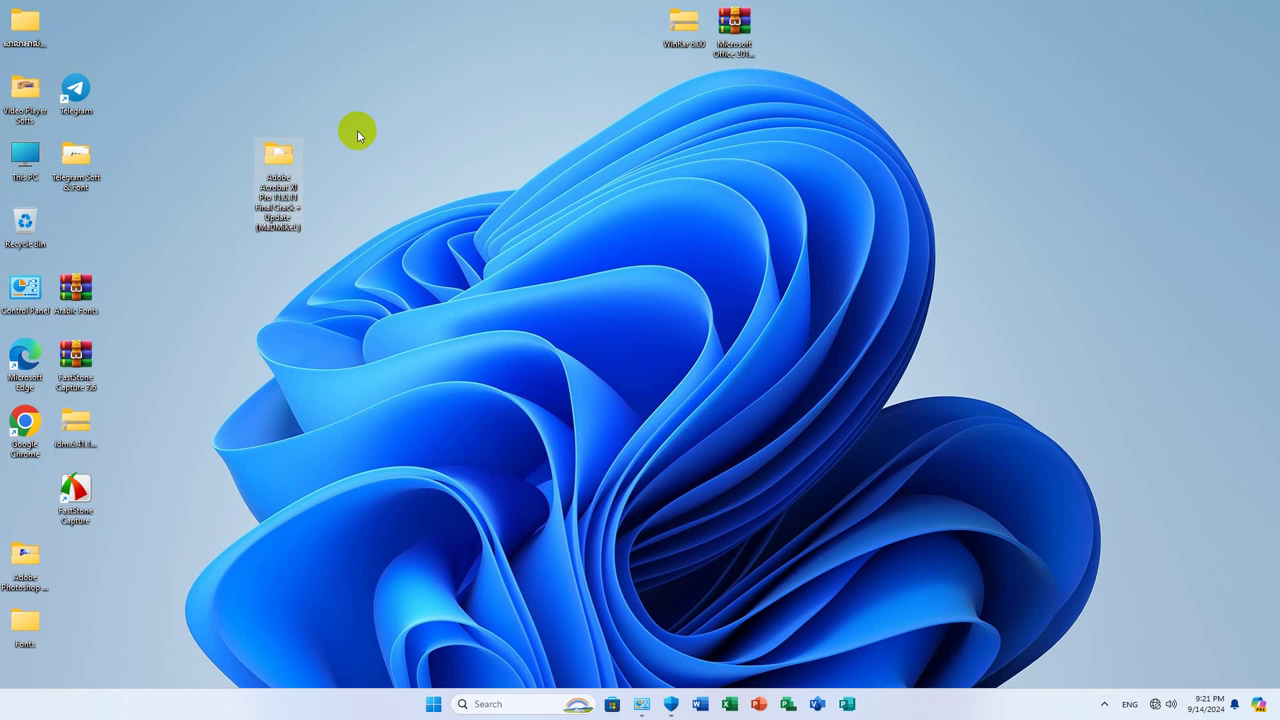
pyautogui.doubleClick(278, 158)
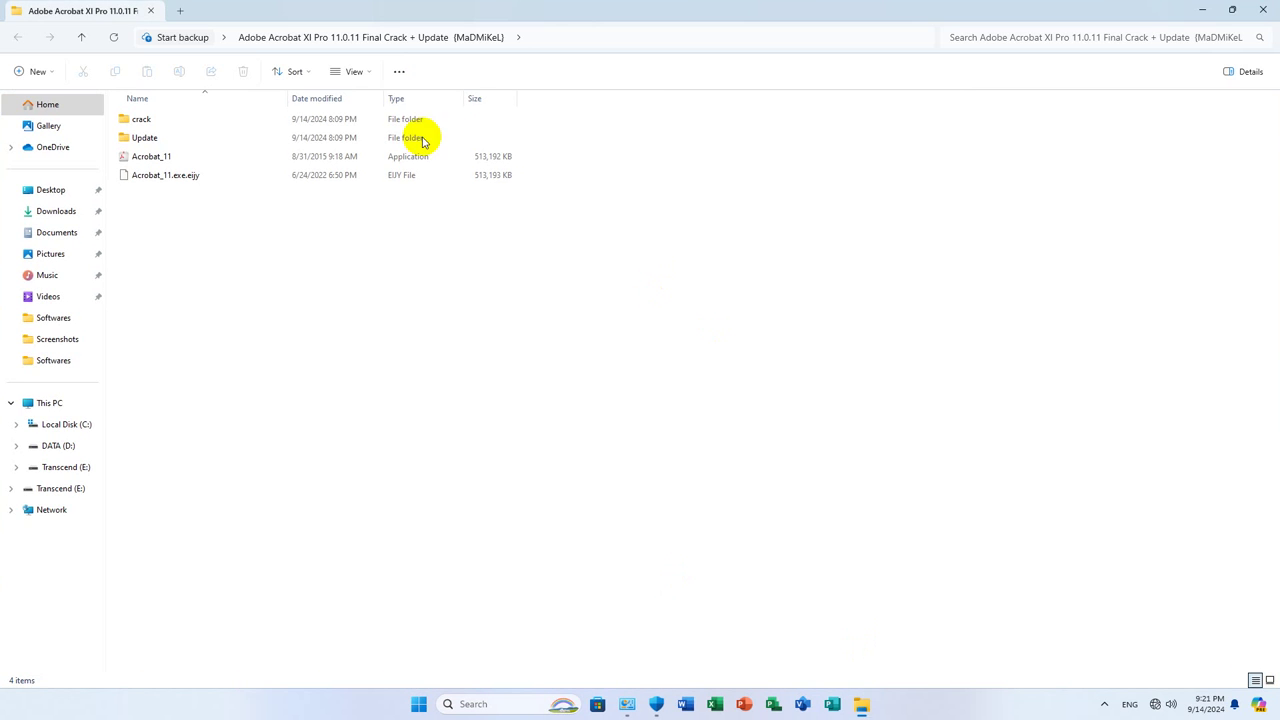
pyautogui.click(1162, 706)
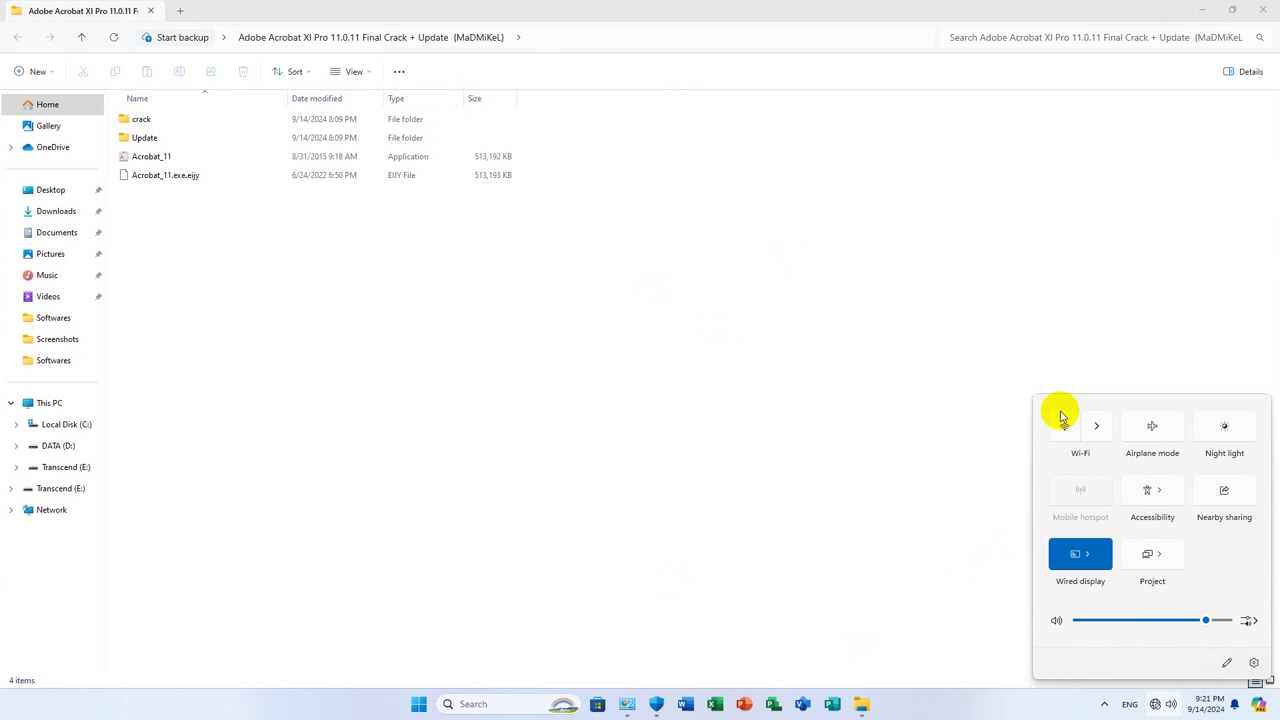
pyautogui.click(605, 432)
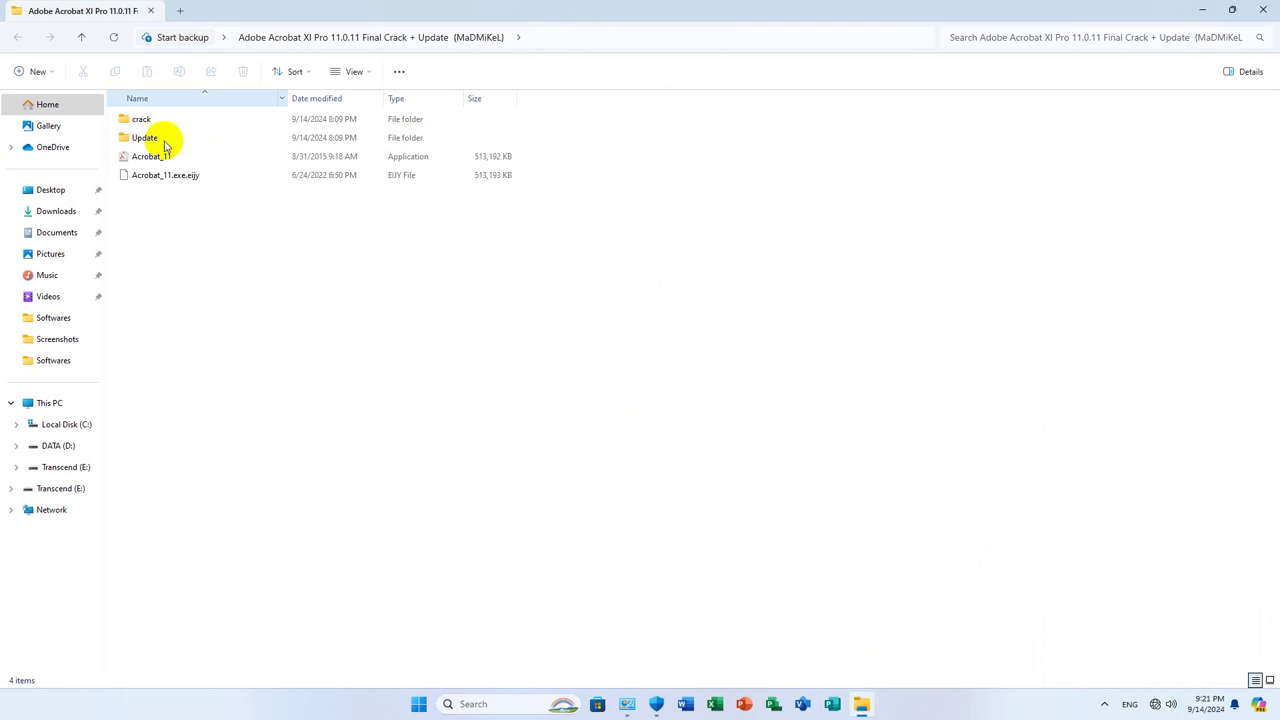
# Close and reopen the Adobe Acrobat XI Pro 11.0.11 folder, and run the Acrobat_11 installer from it
pyautogui.click(1263, 10)
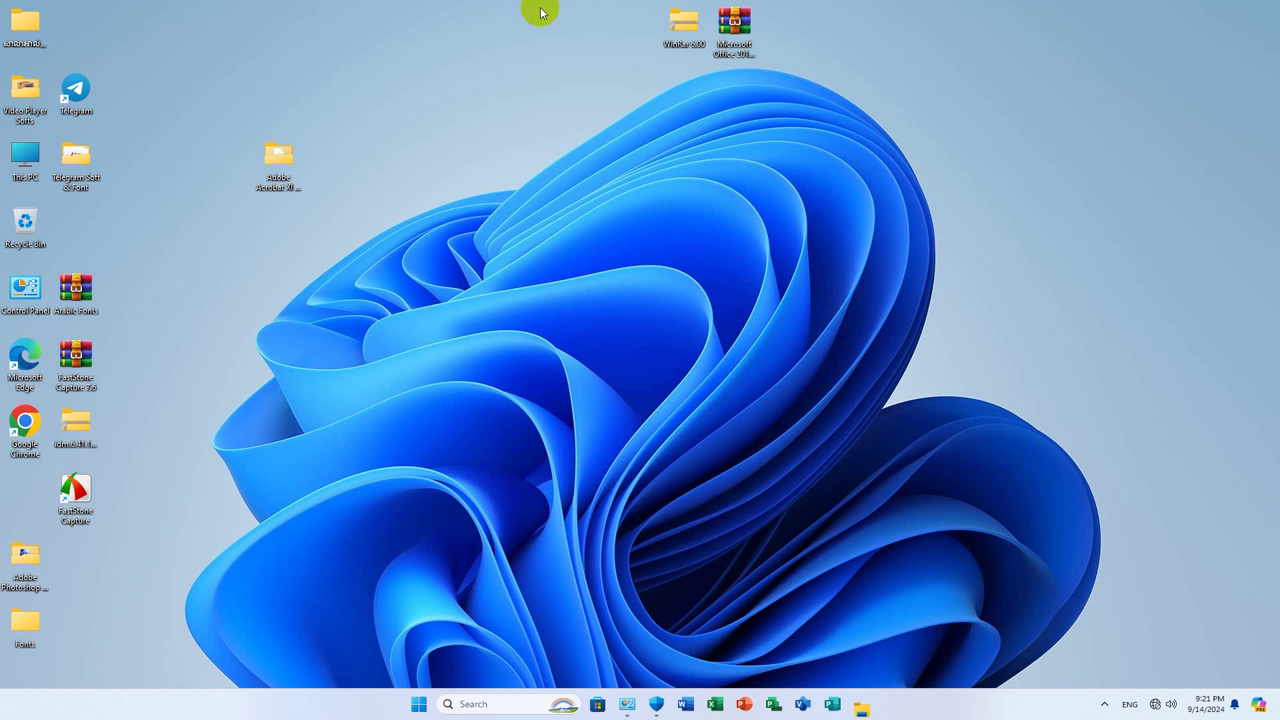
pyautogui.click(281, 190)
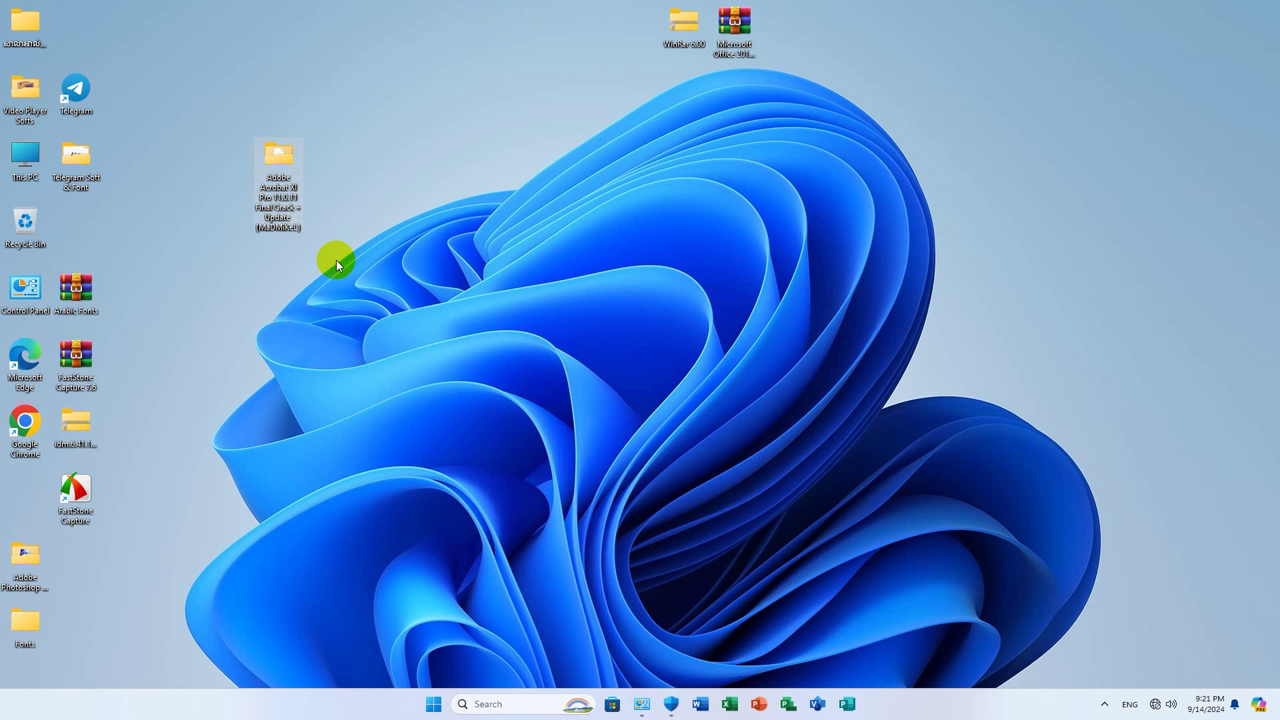
pyautogui.doubleClick(279, 162)
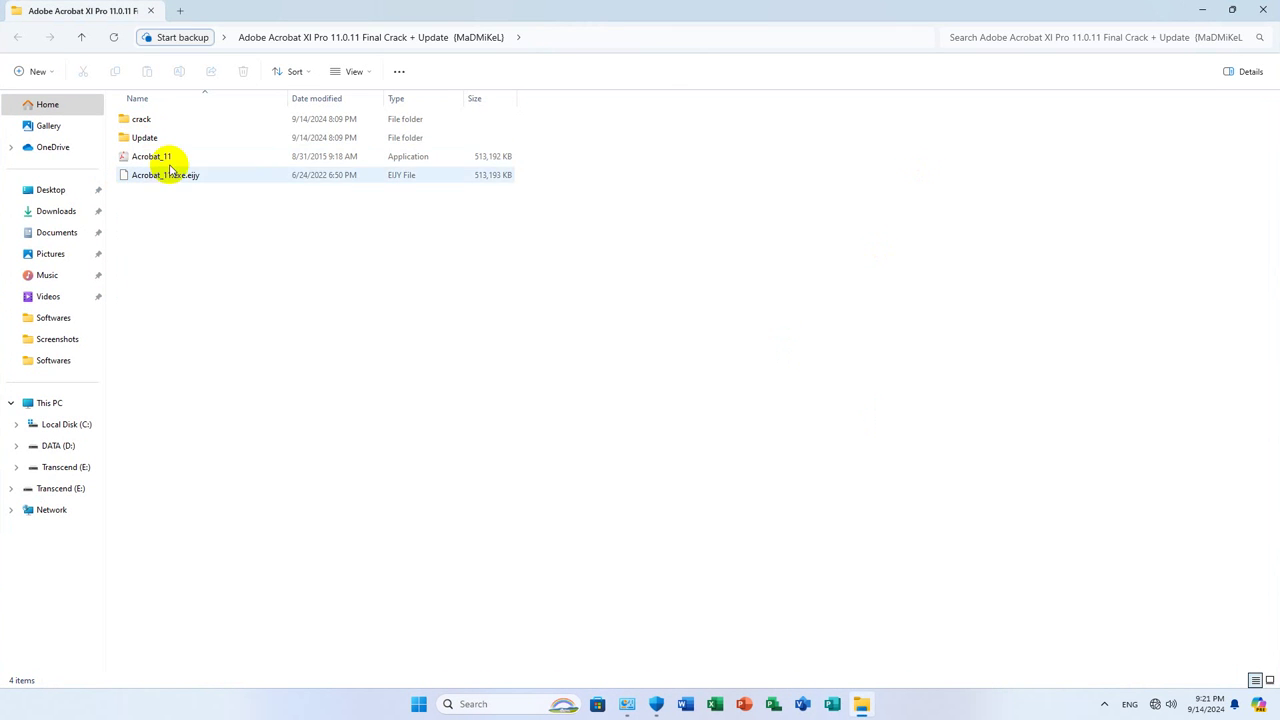
pyautogui.click(162, 158)
pyautogui.rightClick(162, 158)
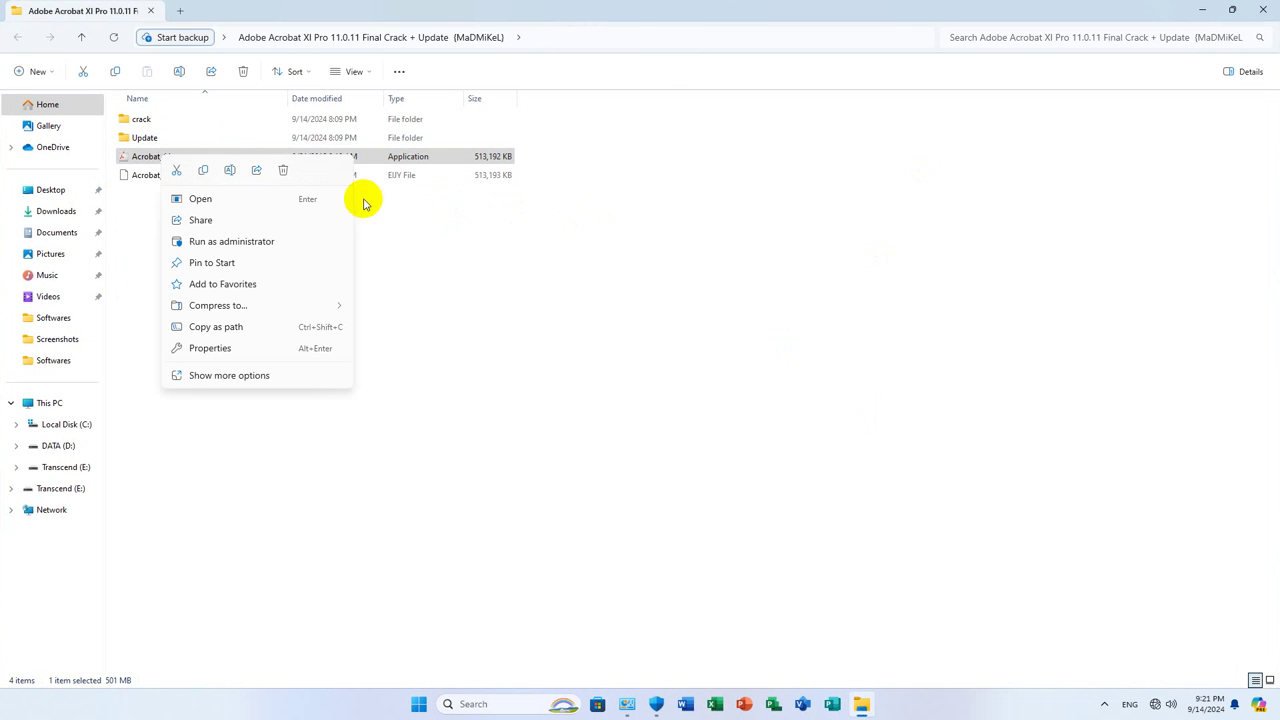
pyautogui.doubleClick(134, 157)
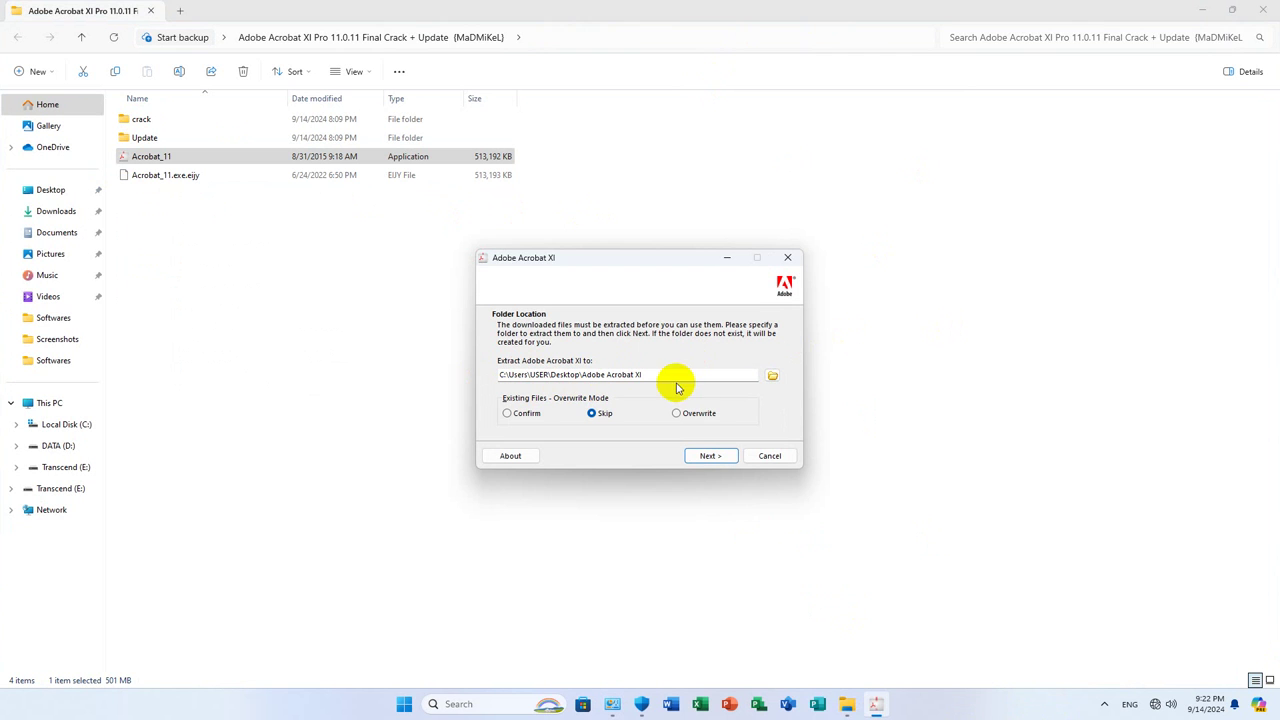
# Extract the installer to the desktop folder Adobe Acrobat XI, skipping existing files, and launch its setup in English (United States)
pyautogui.click(712, 457)
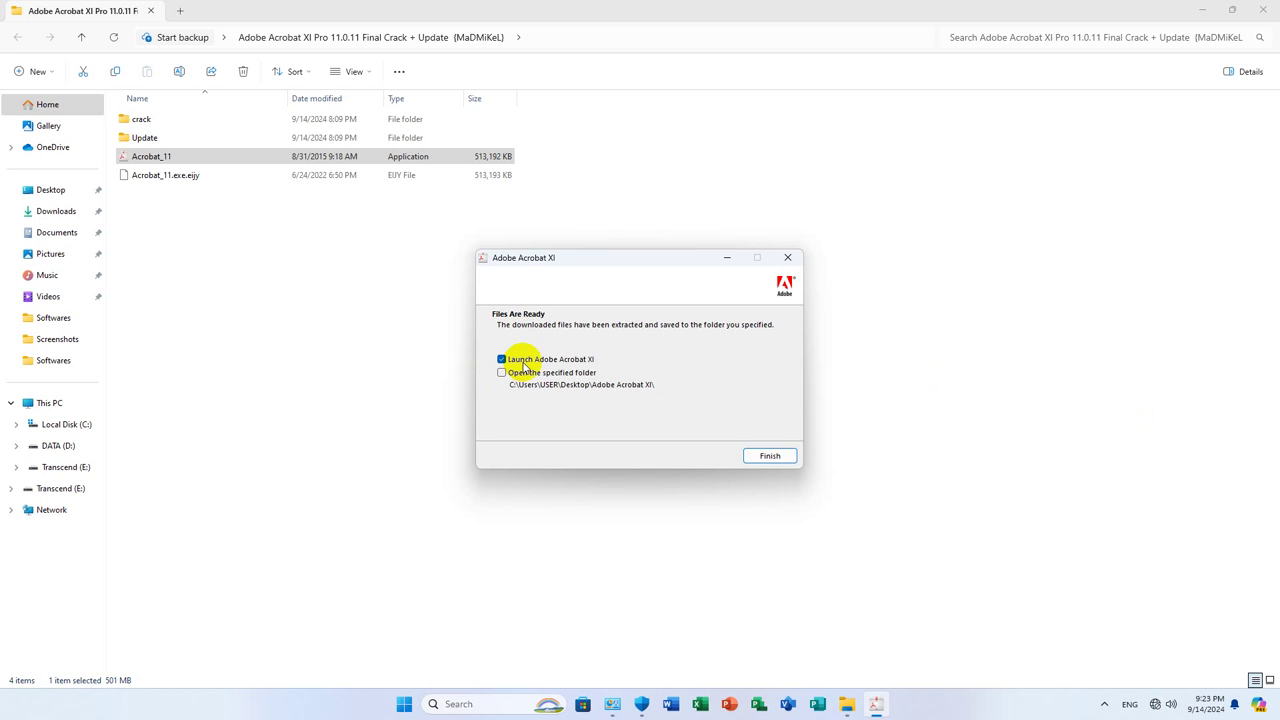
pyautogui.click(776, 457)
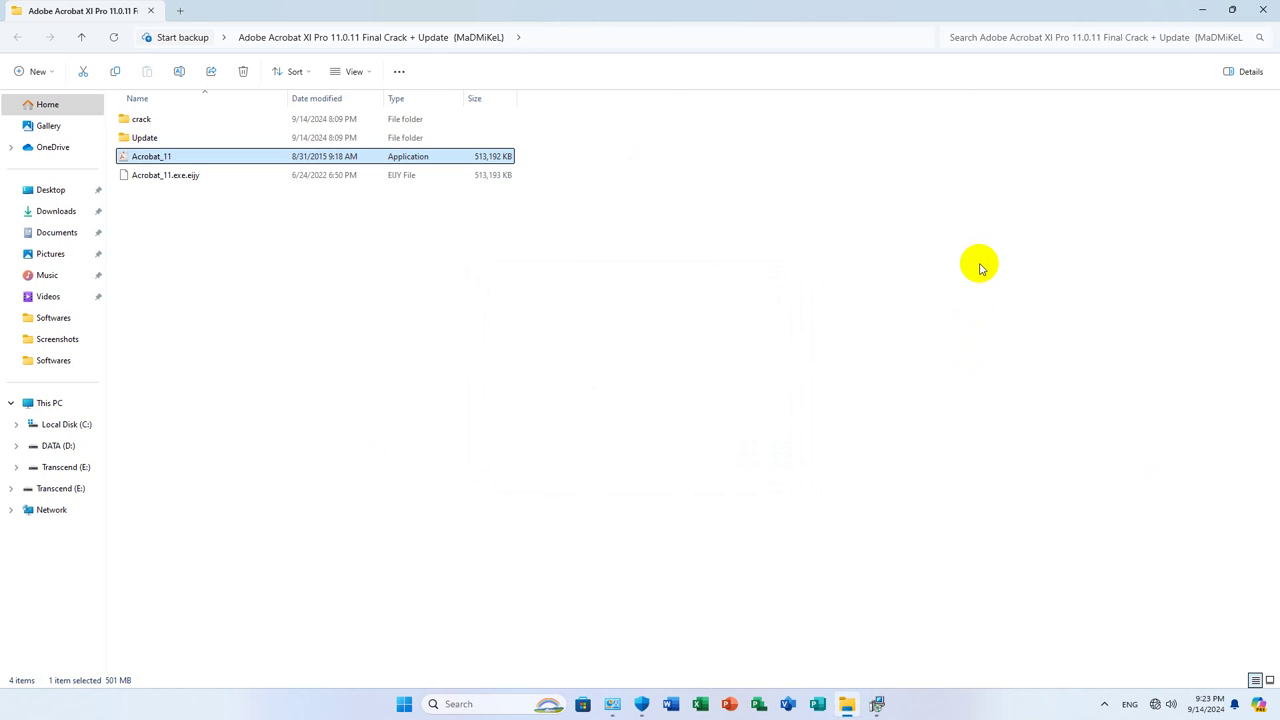
pyautogui.click(880, 706)
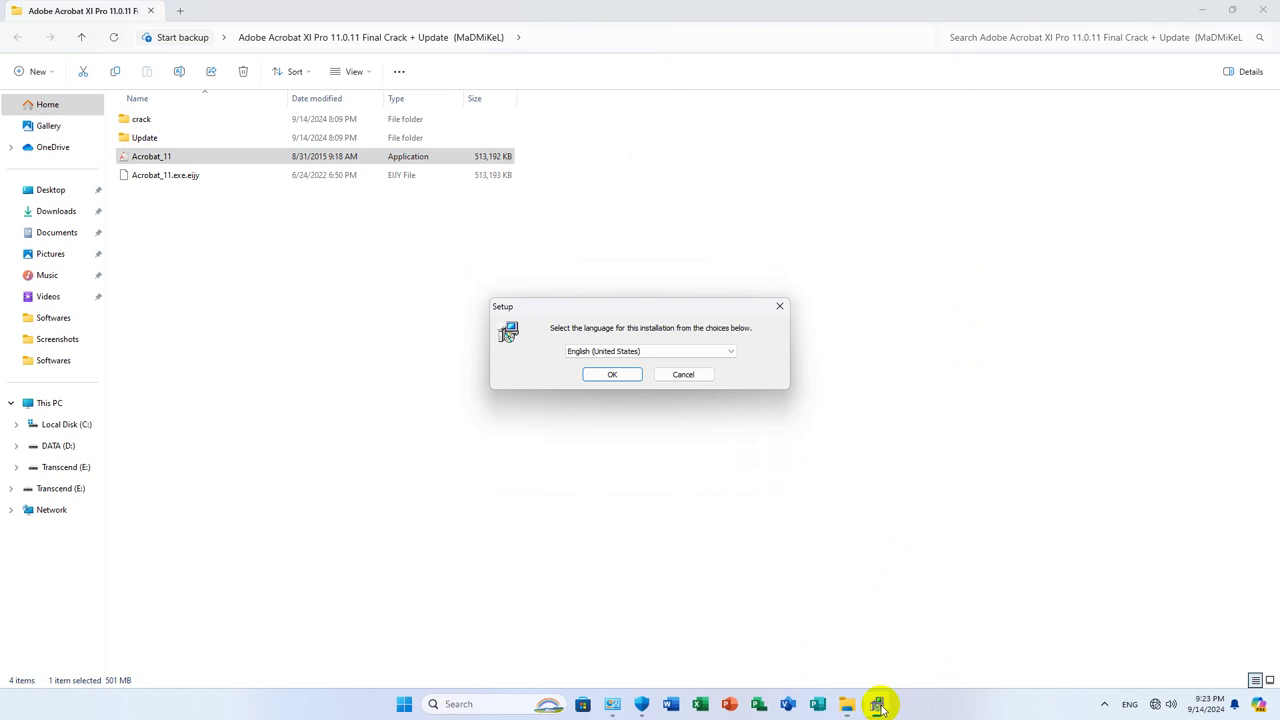
pyautogui.click(613, 374)
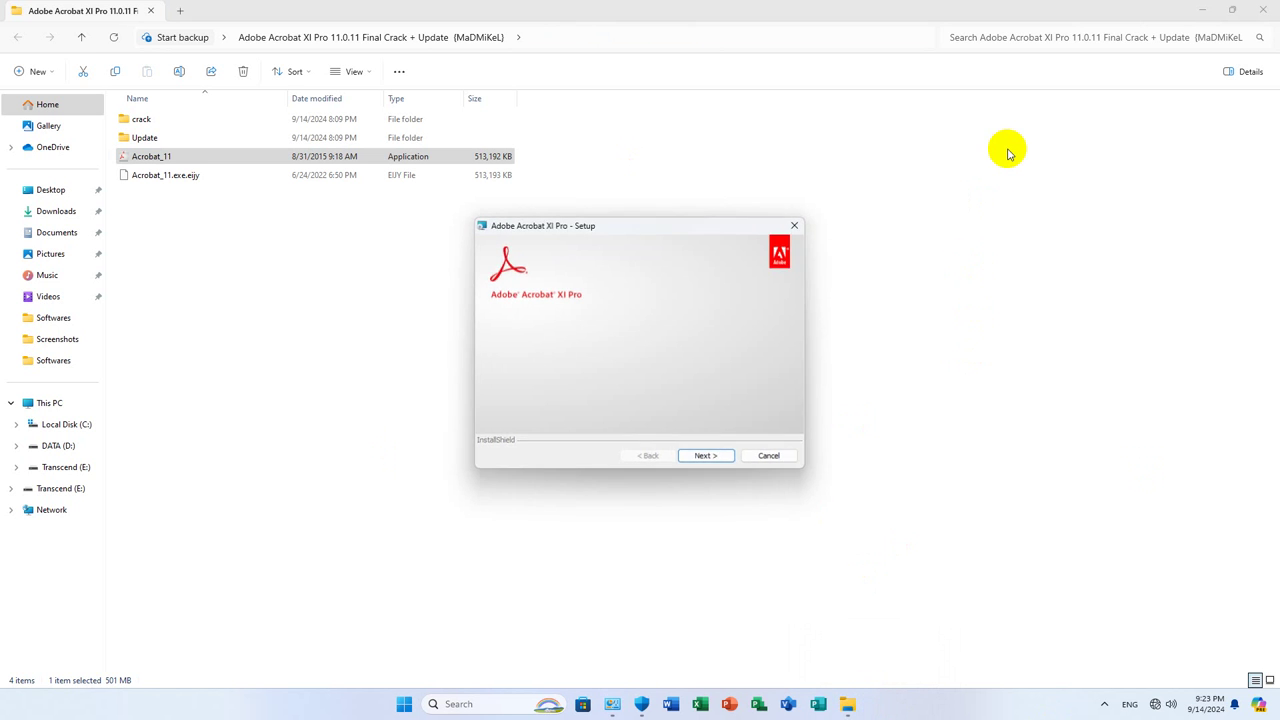
# Proceed through setup with Adobe Acrobat as the default PDF viewer and choose trial or subscription use
pyautogui.click(703, 455)
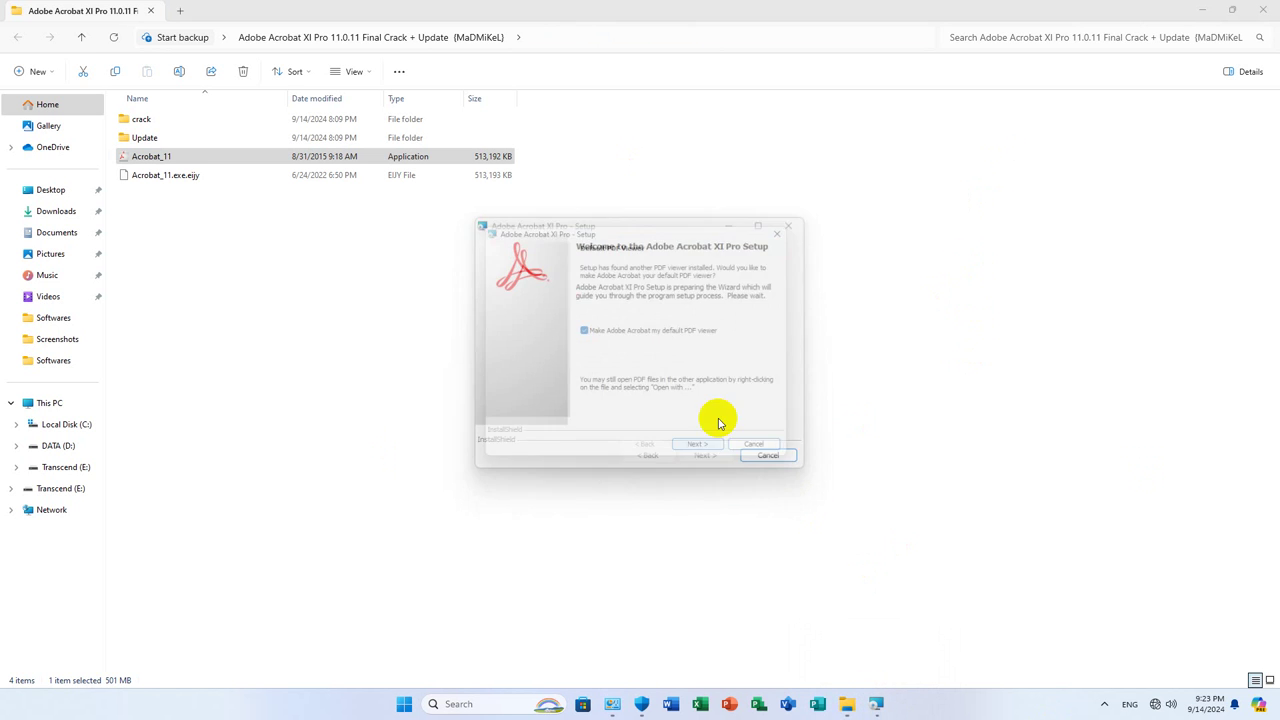
pyautogui.click(704, 456)
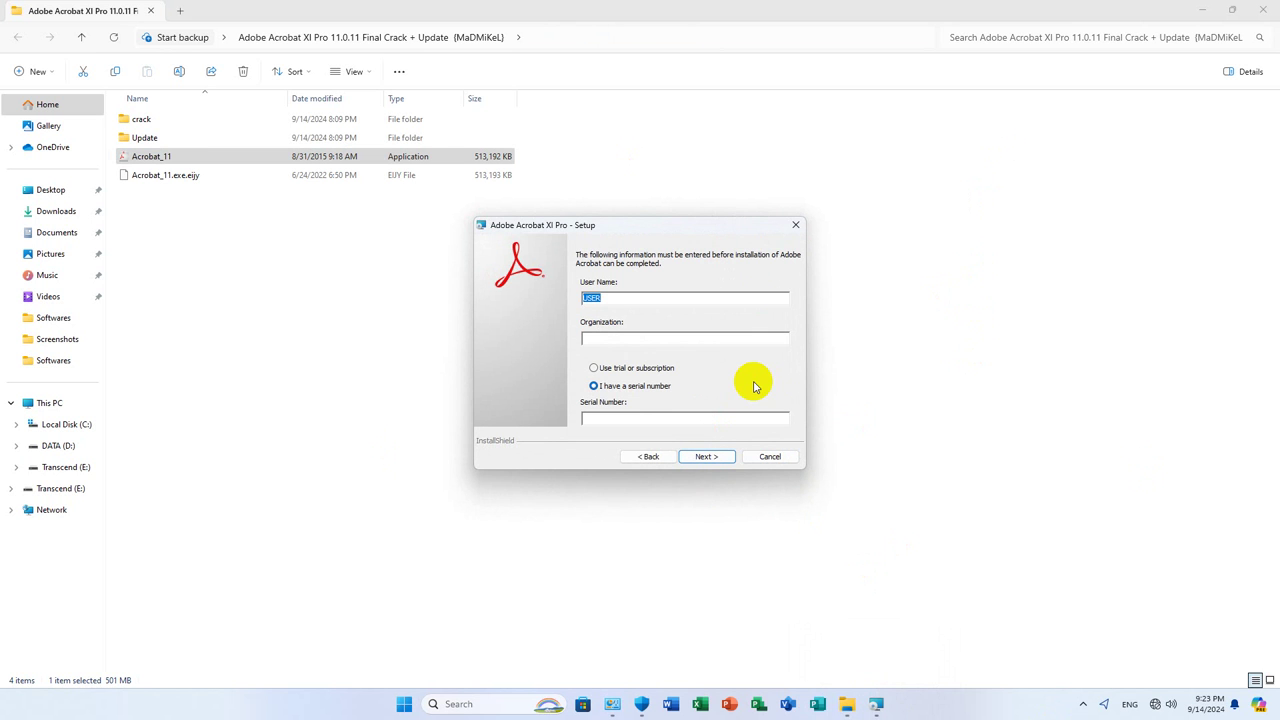
pyautogui.click(594, 368)
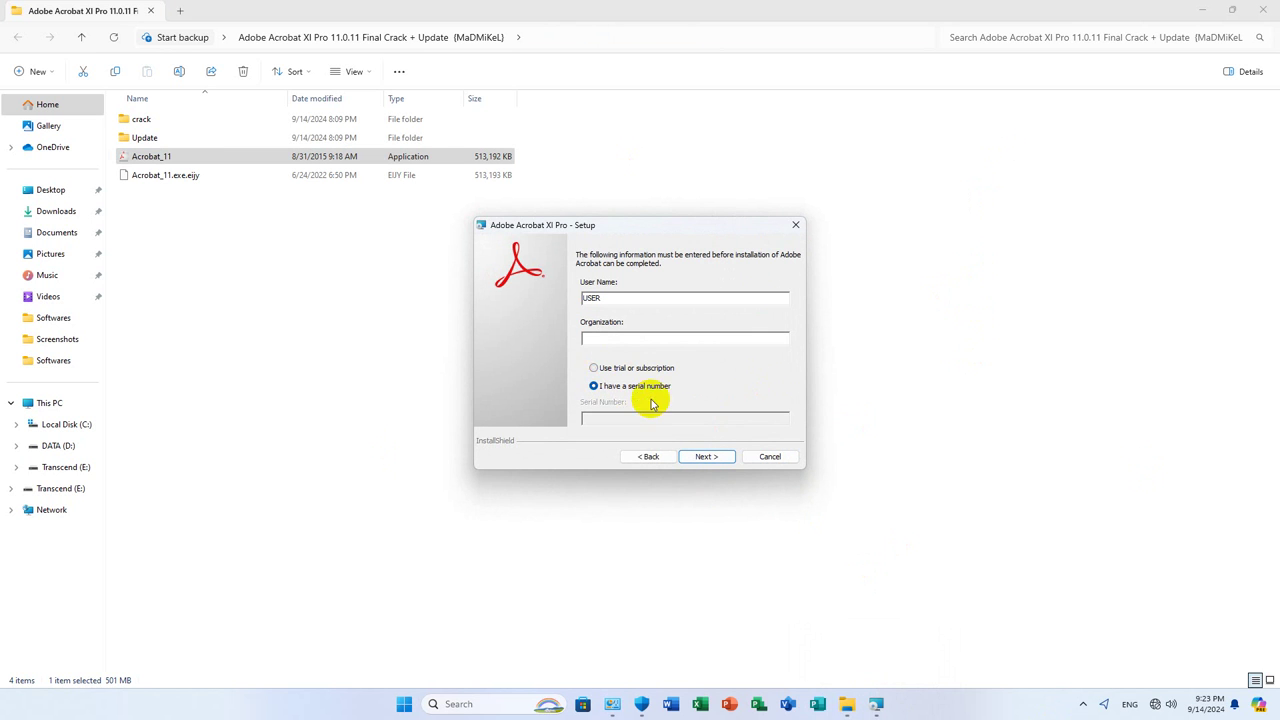
pyautogui.click(597, 368)
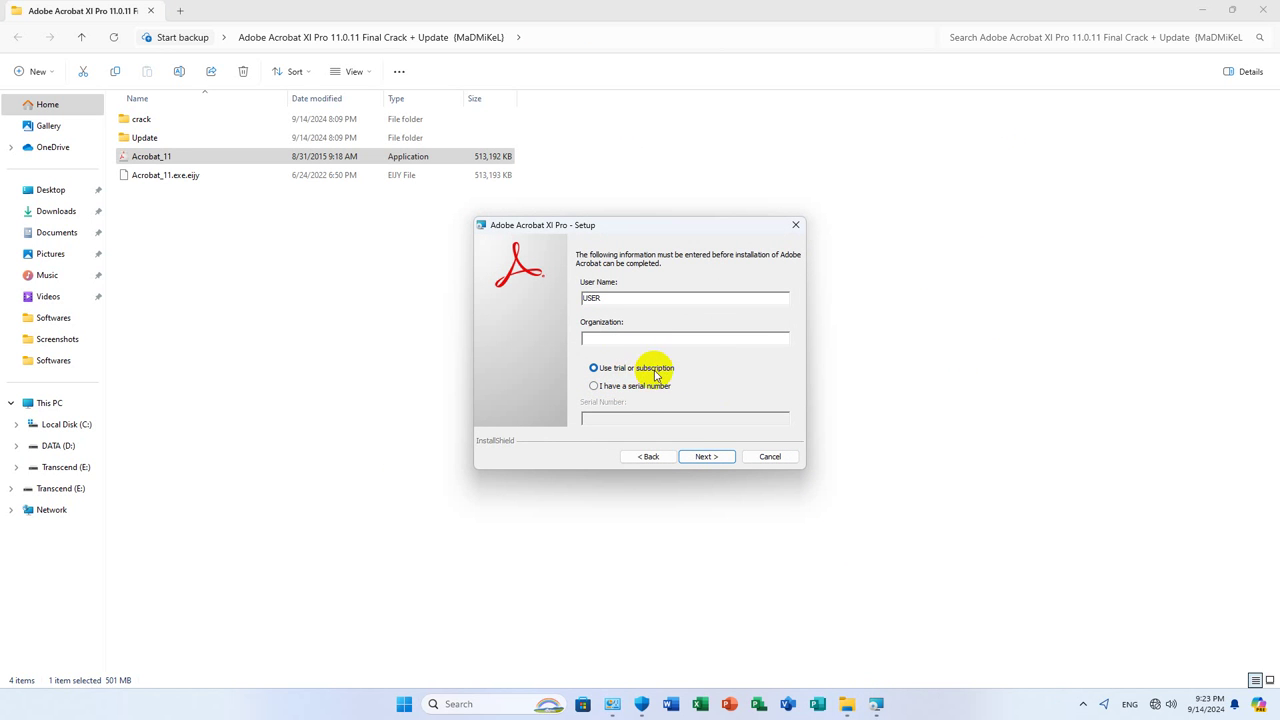
pyautogui.click(706, 457)
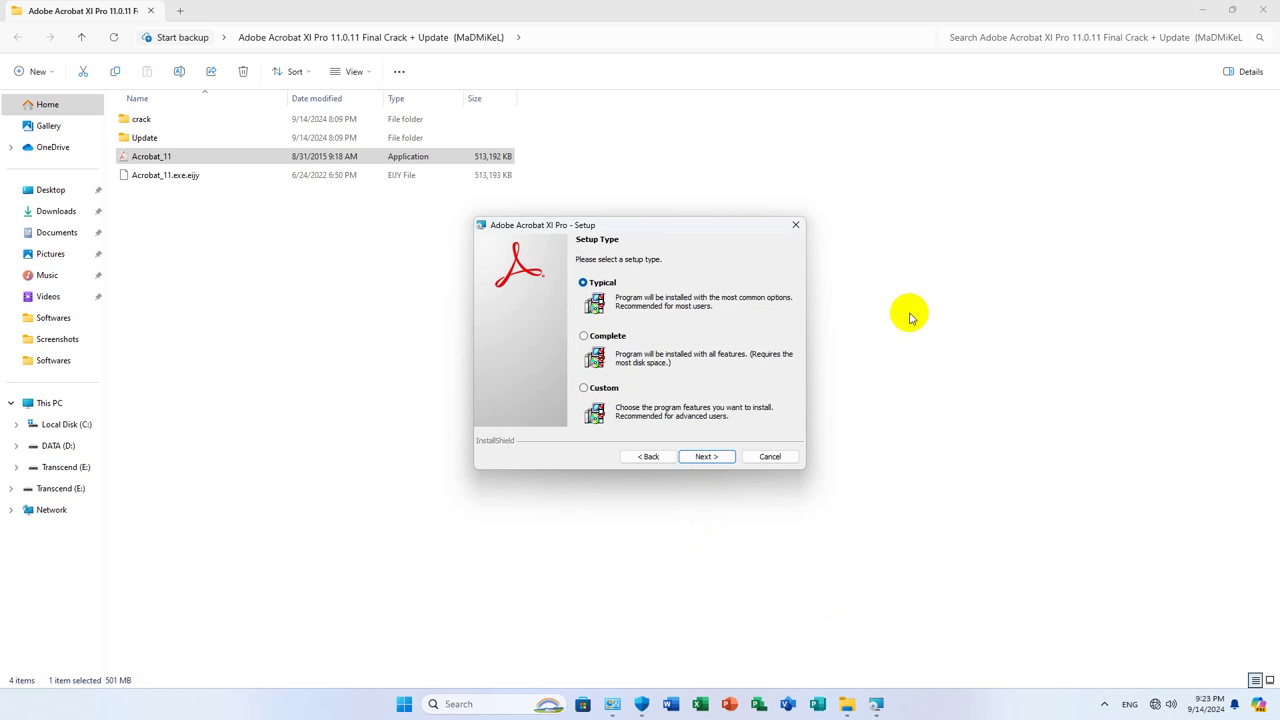
# Install Adobe Acrobat XI Pro with the Complete setup type and finish the wizard
pyautogui.click(614, 343)
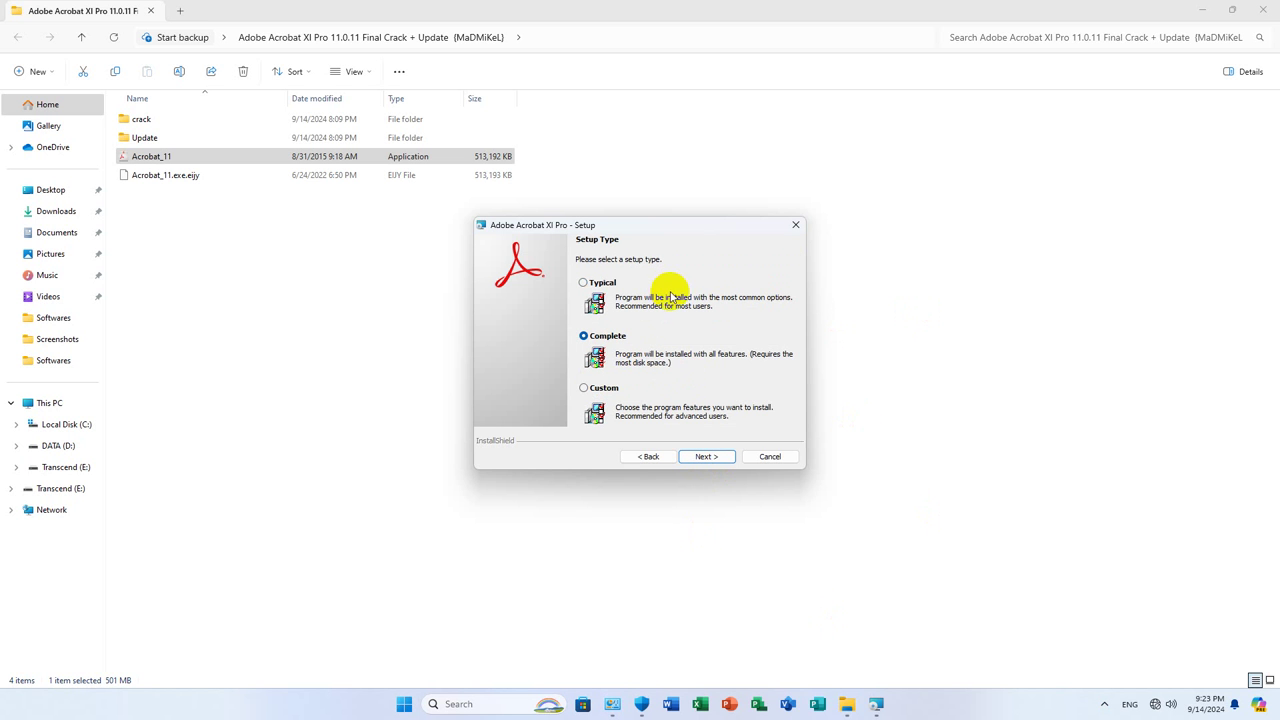
pyautogui.click(706, 457)
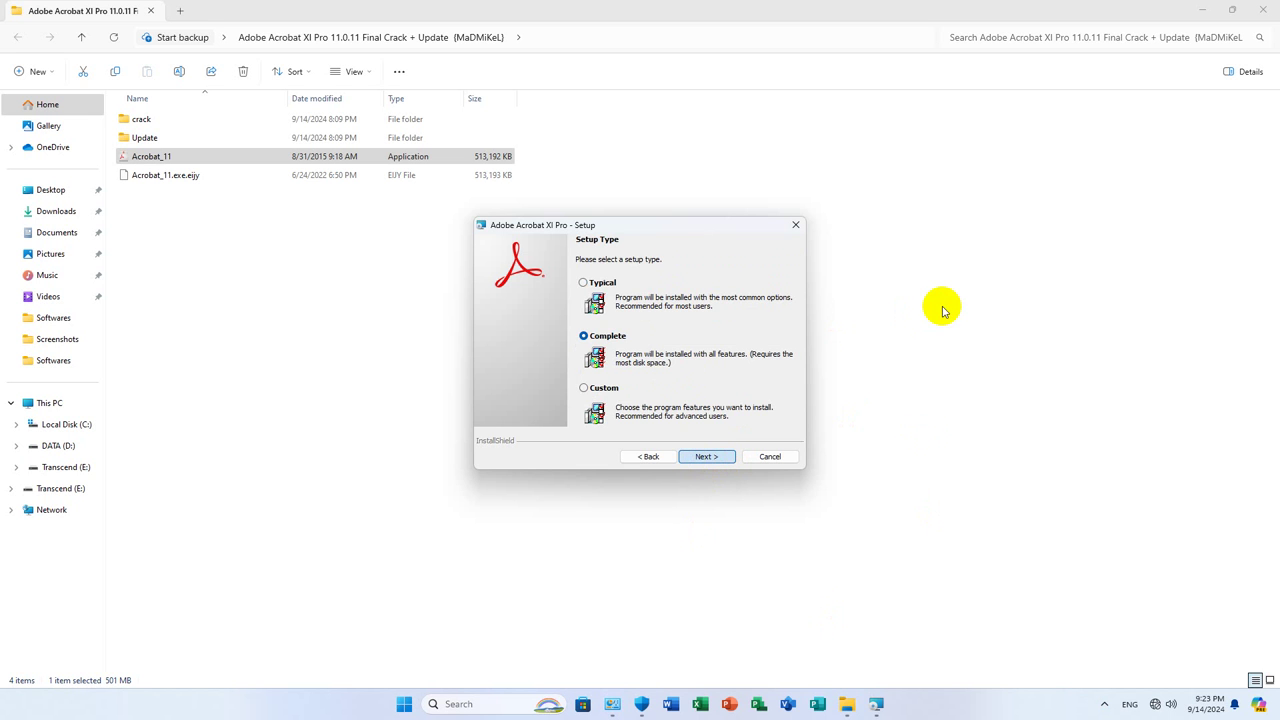
pyautogui.click(702, 456)
pyautogui.click(702, 456)
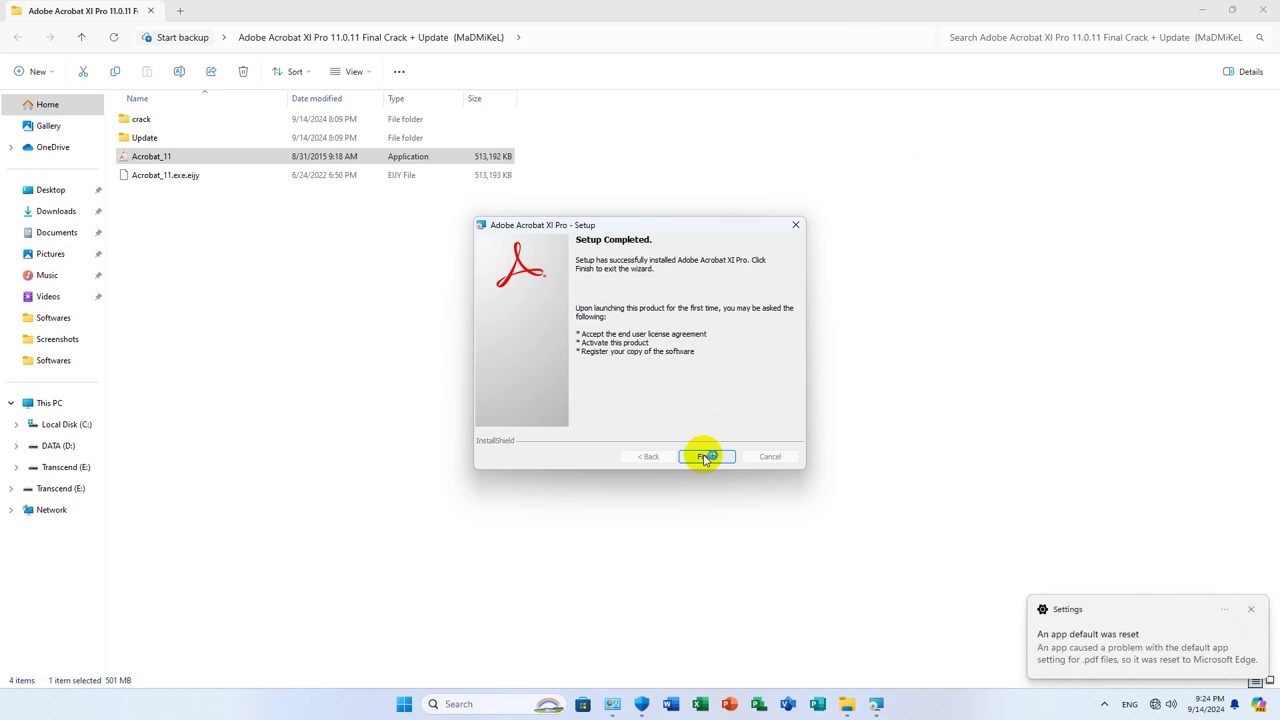
pyautogui.click(705, 457)
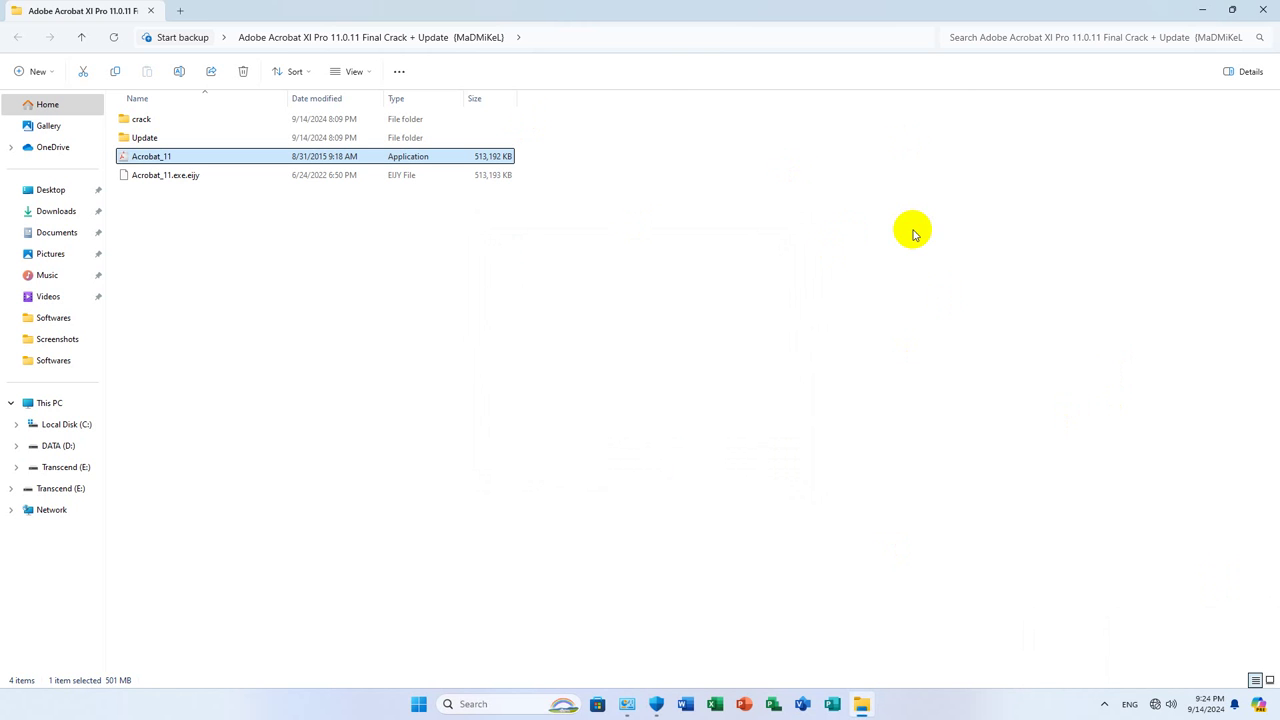
# Install the 11.0.11 patch with AcrobatUpd11011 from the Update folder, finish the wizard and decline the system restart
pyautogui.doubleClick(148, 135)
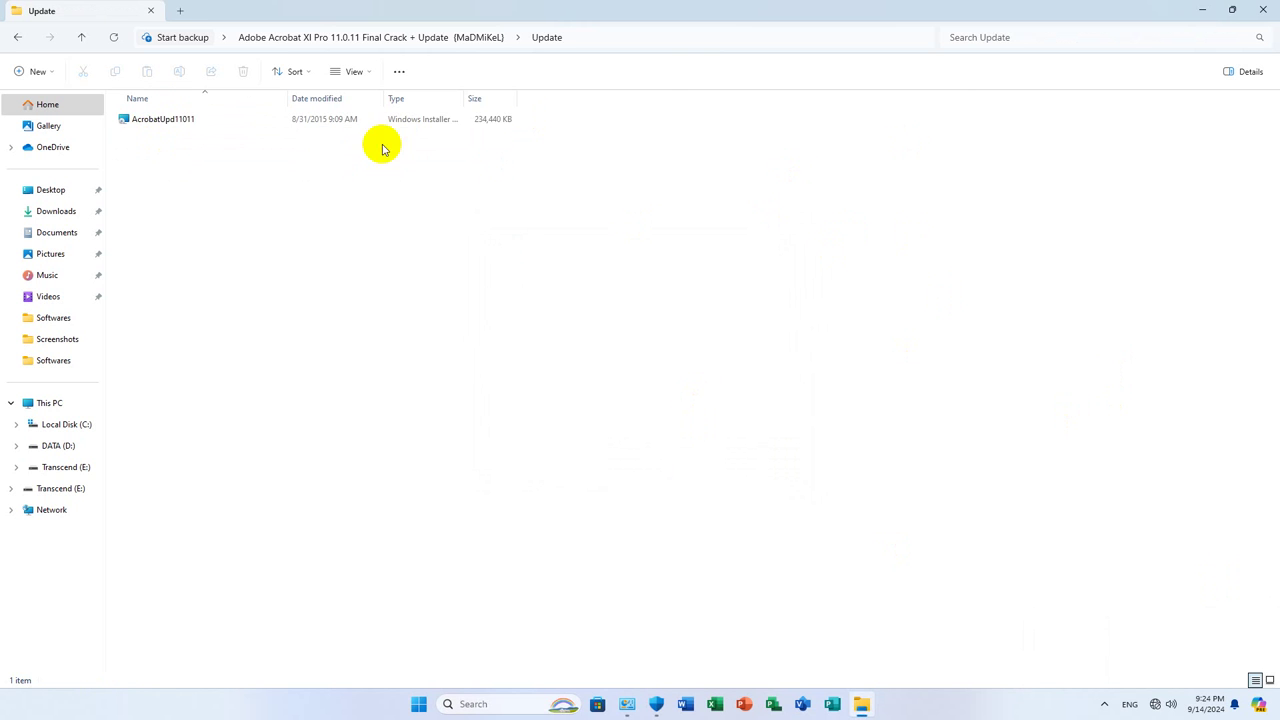
pyautogui.click(182, 118)
pyautogui.rightClick(183, 118)
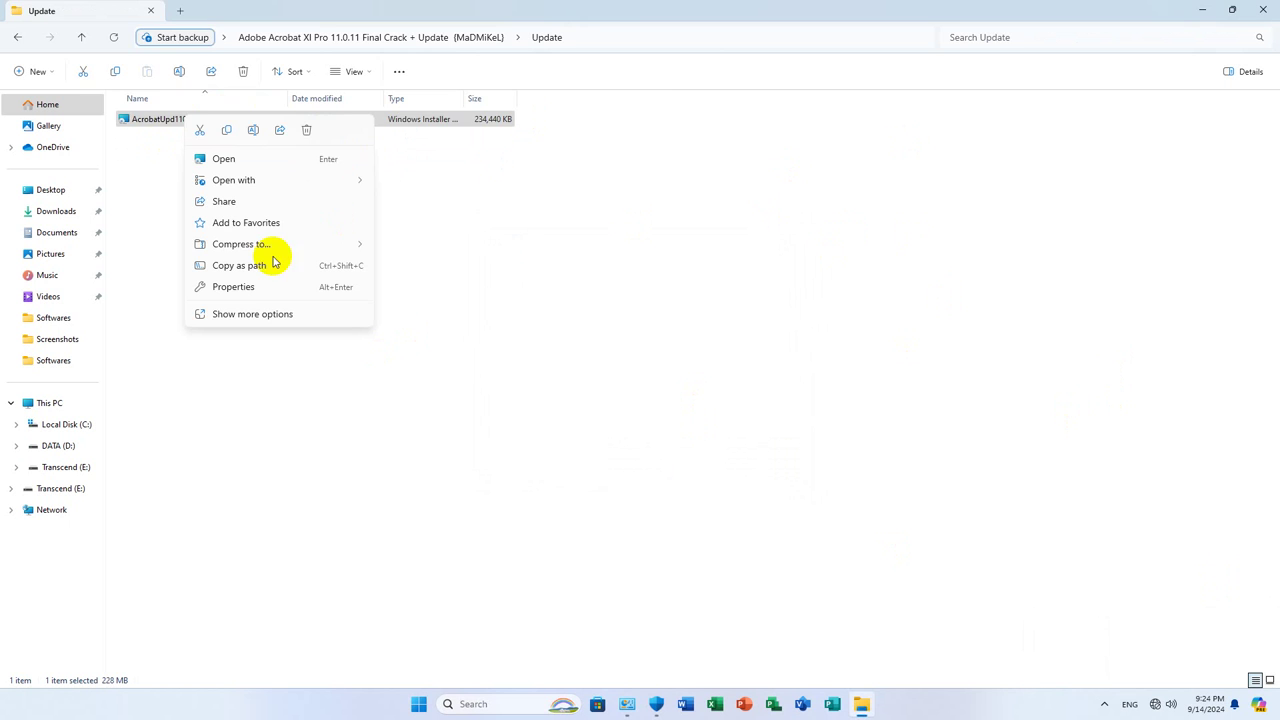
pyautogui.doubleClick(163, 118)
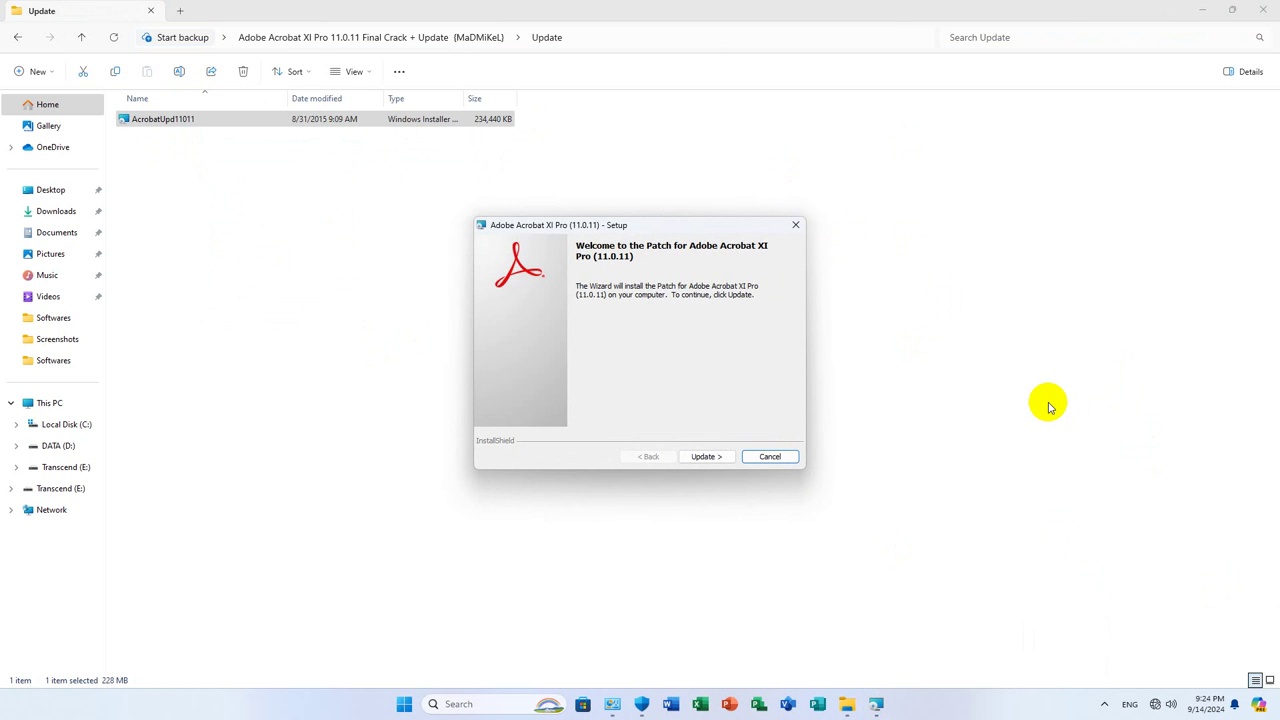
pyautogui.click(706, 456)
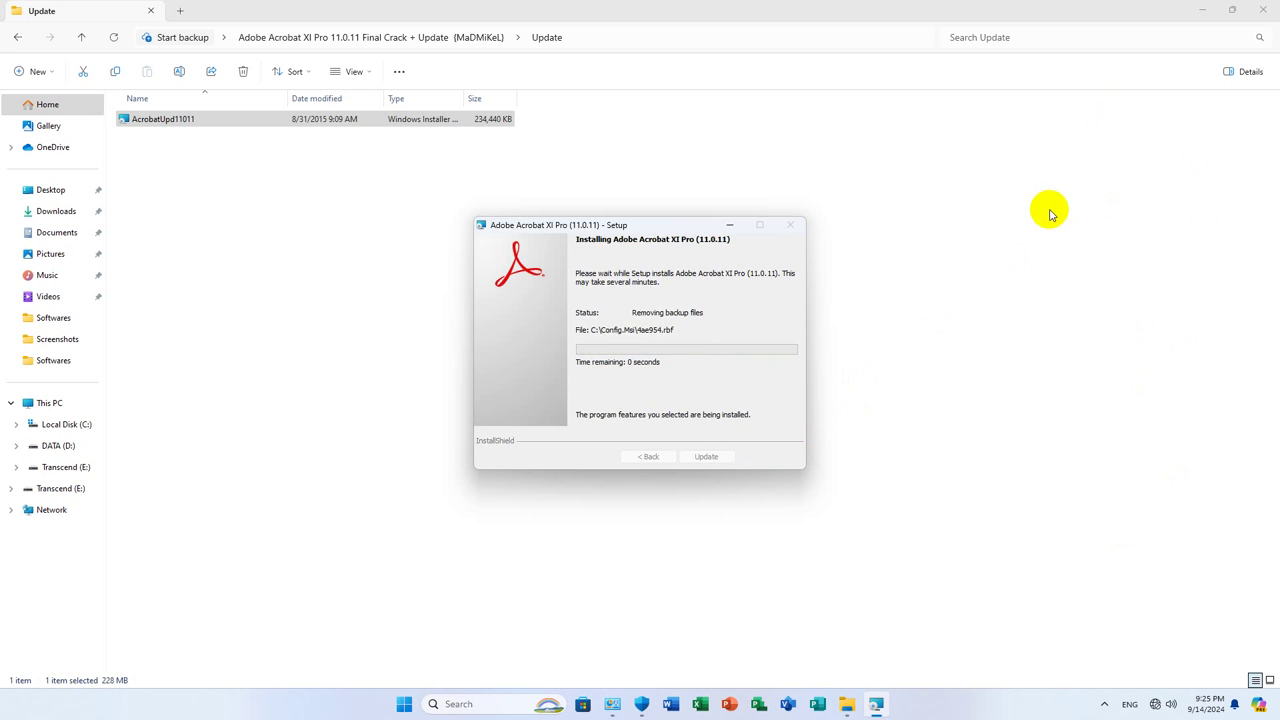
pyautogui.click(706, 456)
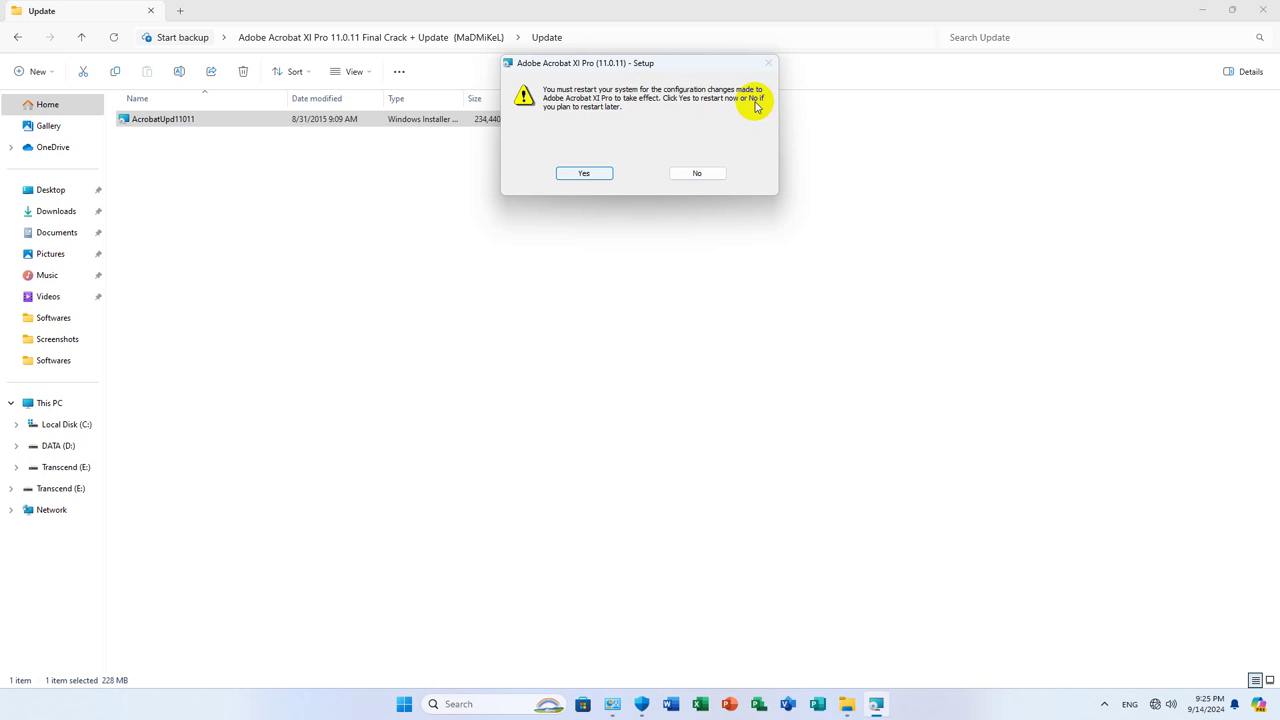
pyautogui.click(697, 173)
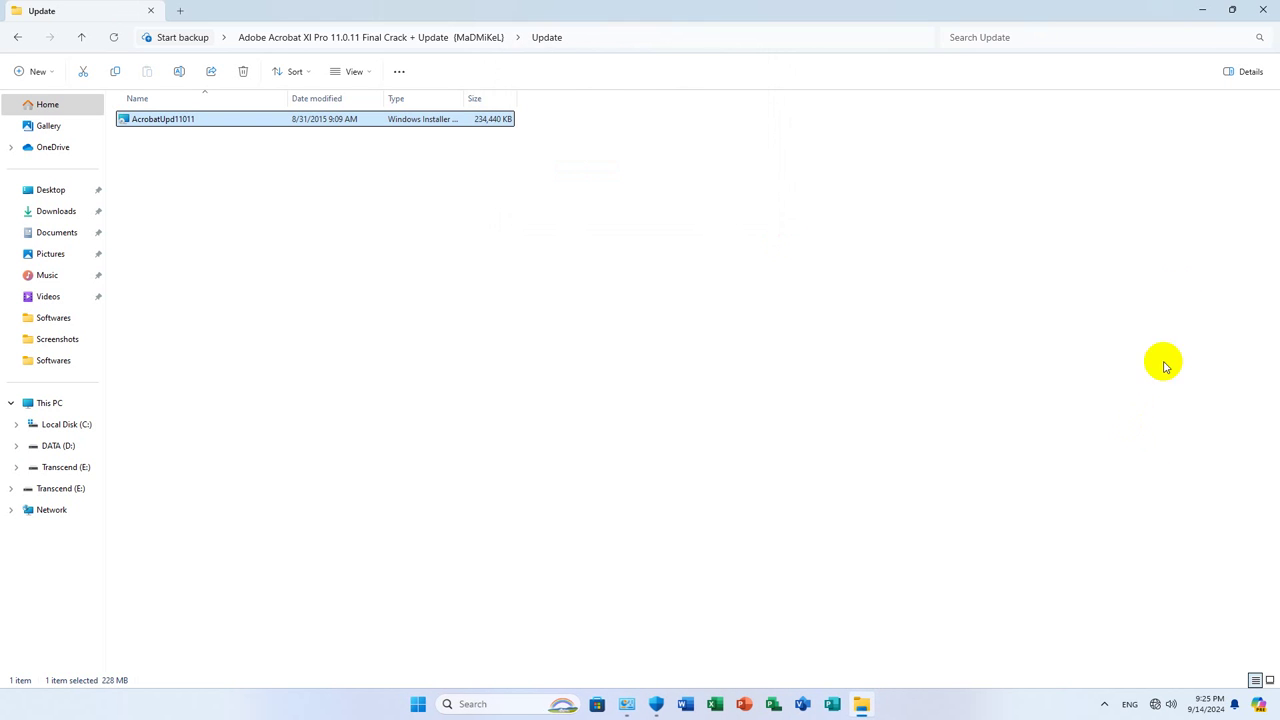
# Go back to the parent folder, open its crack subfolder and minimize the window
pyautogui.click(15, 37)
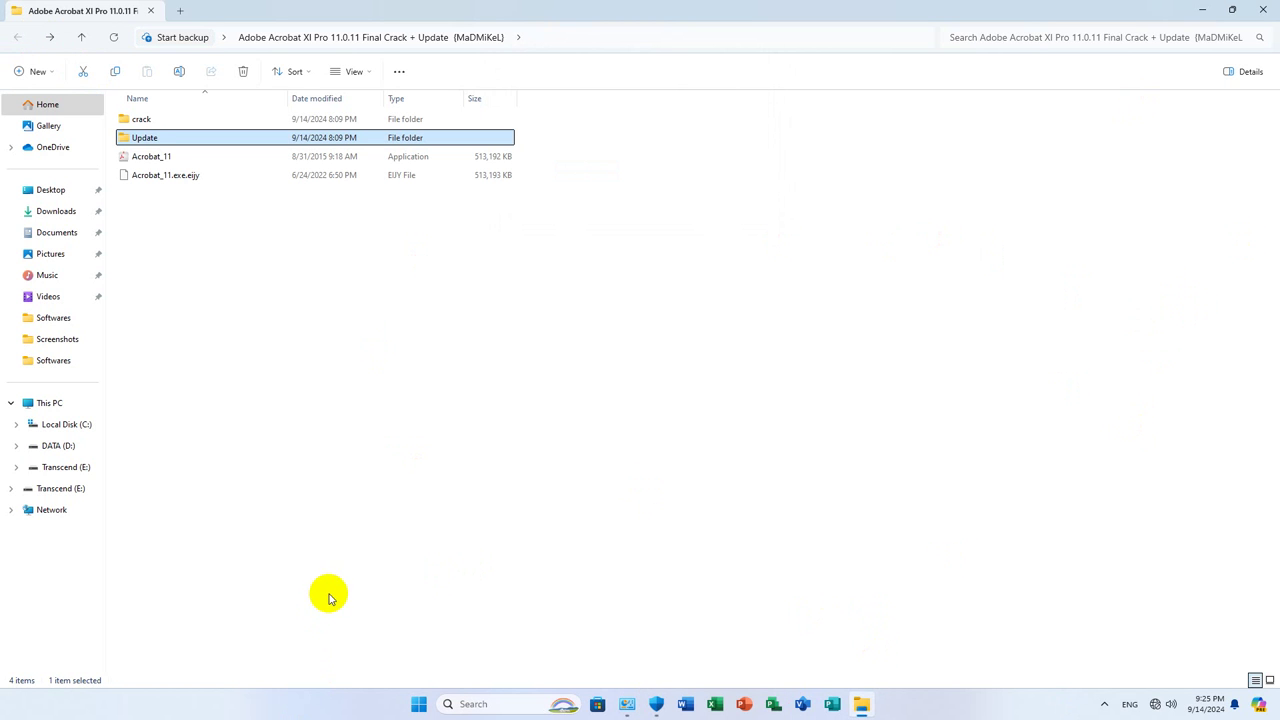
pyautogui.doubleClick(138, 119)
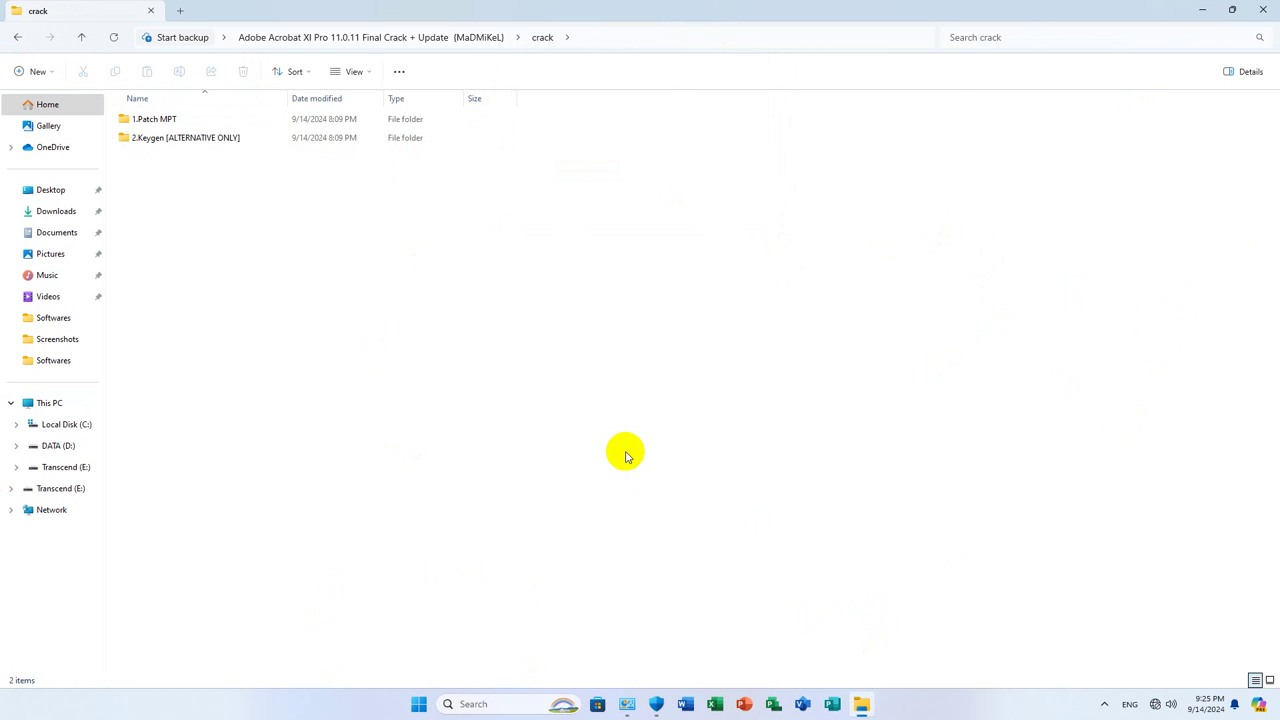
pyautogui.click(1202, 10)
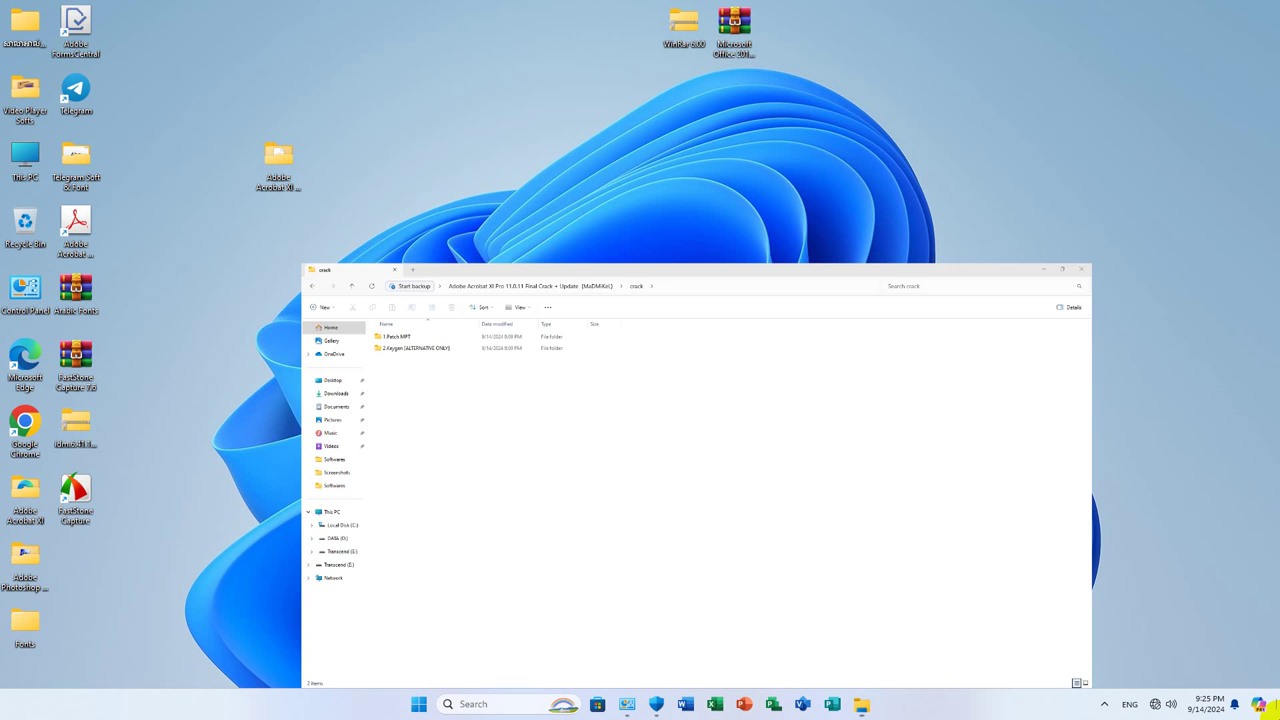
# Launch Acrobat XI Pro from the desktop, accept the software license agreement and start the trial
pyautogui.doubleClick(80, 245)
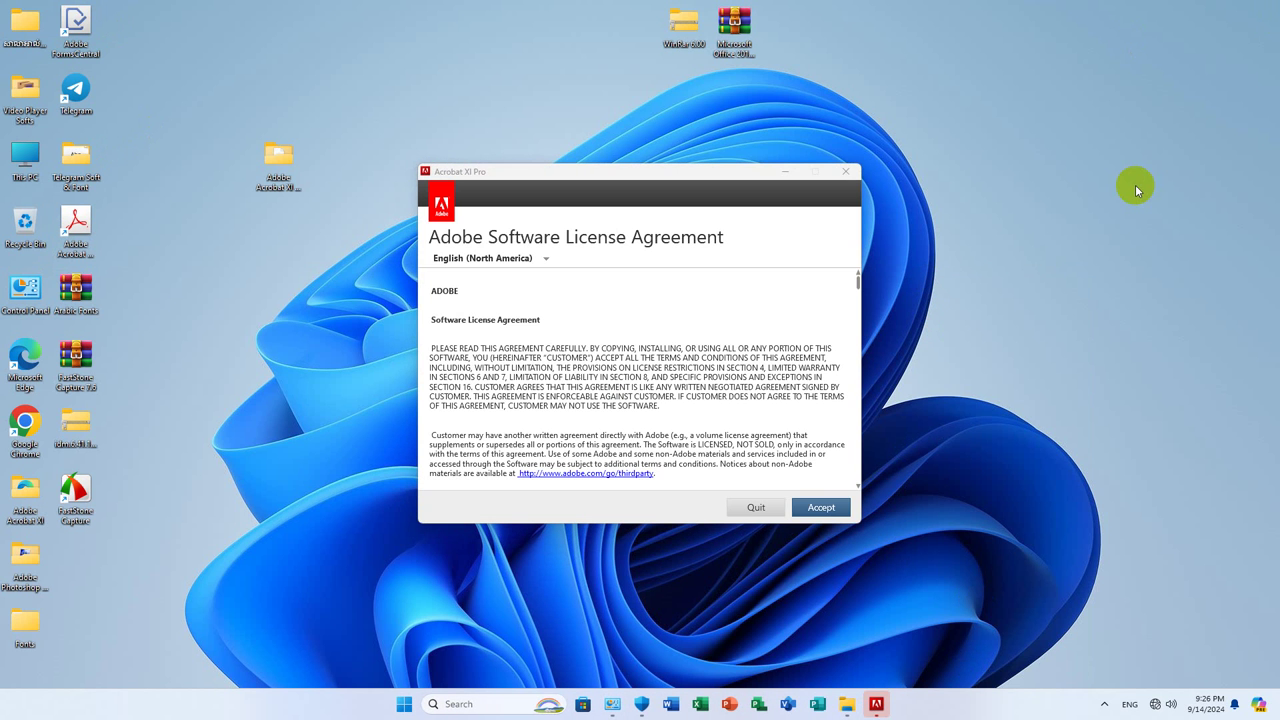
pyautogui.click(817, 508)
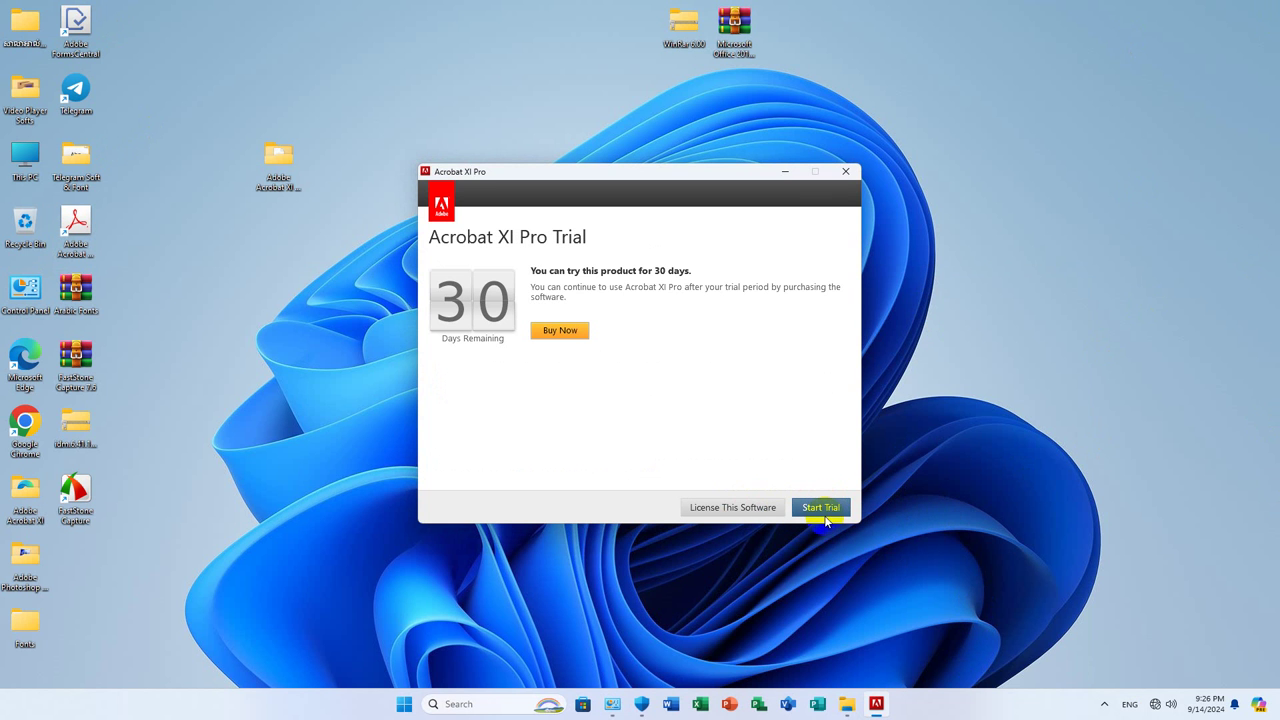
pyautogui.click(822, 510)
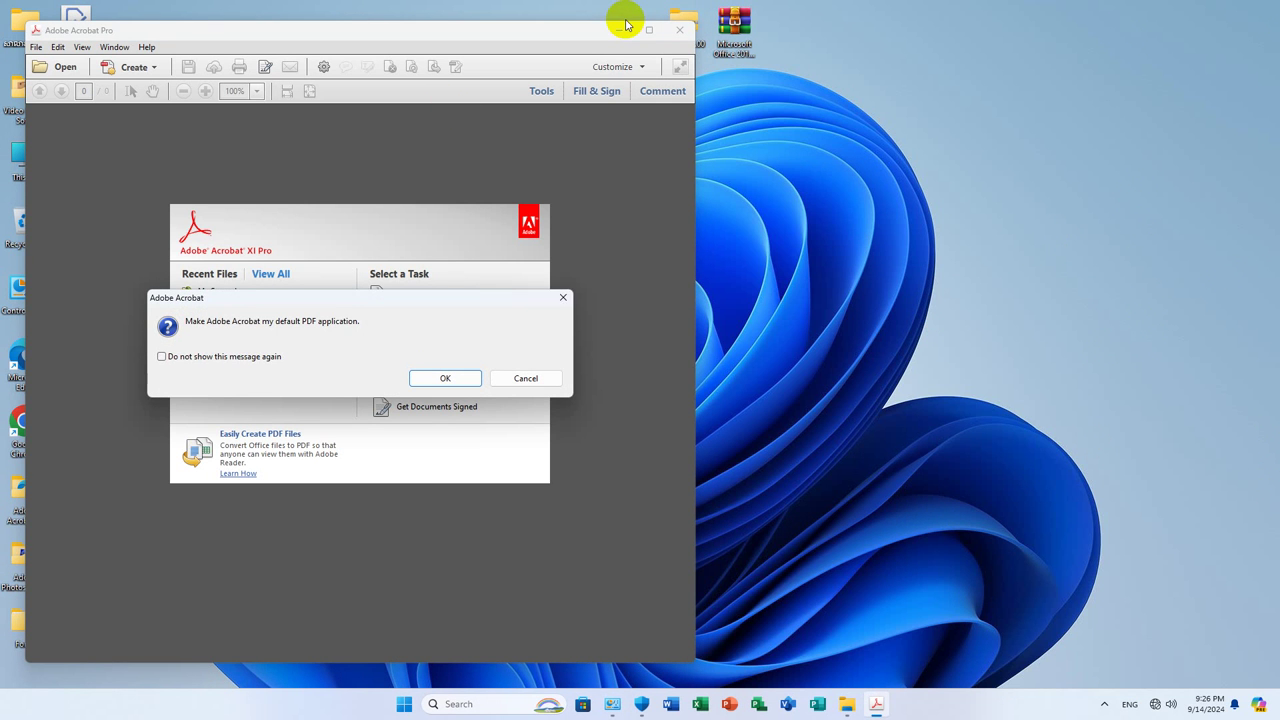
# Request Acrobat as the default PDF application without being asked again, and dismiss the default apps notice
pyautogui.click(214, 356)
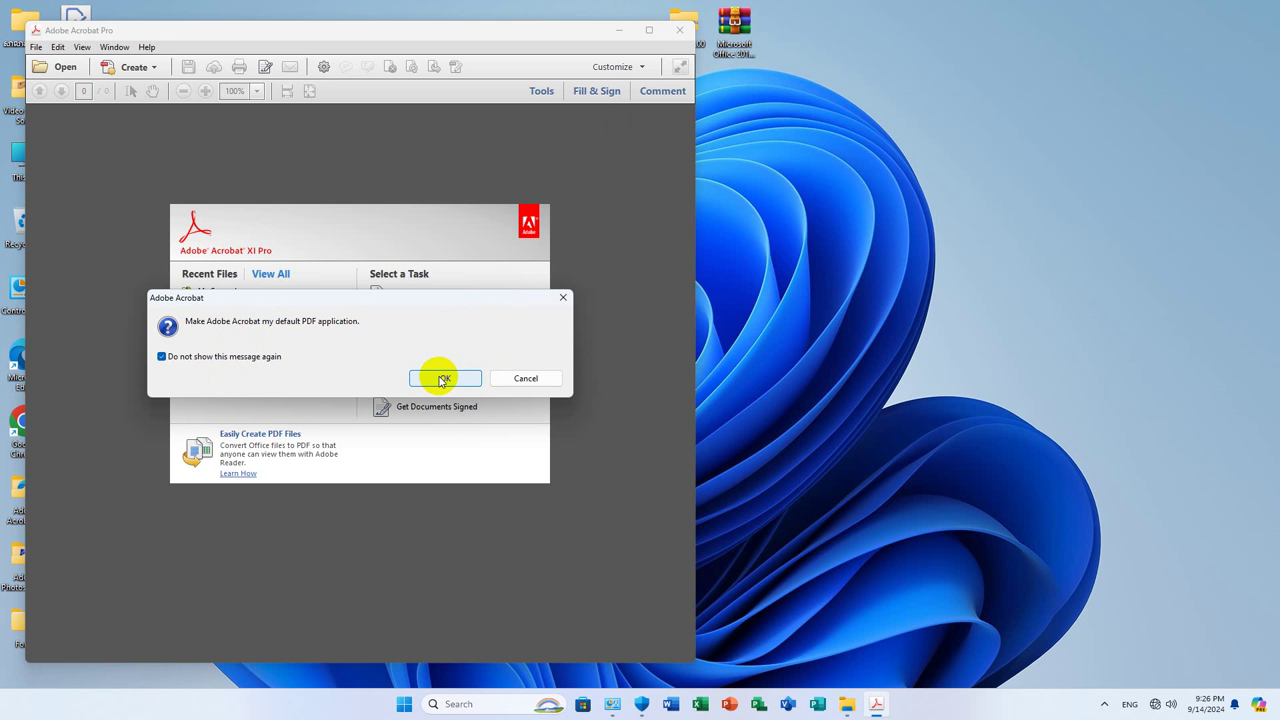
pyautogui.click(441, 378)
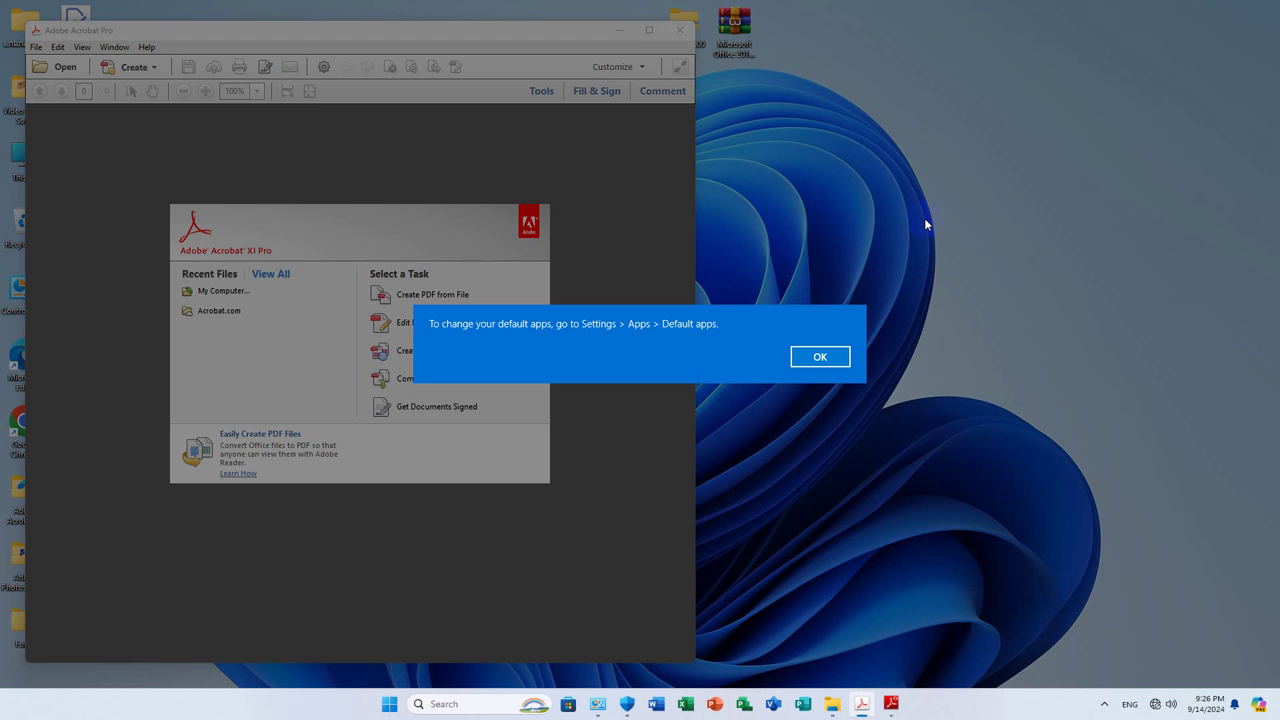
pyautogui.click(820, 357)
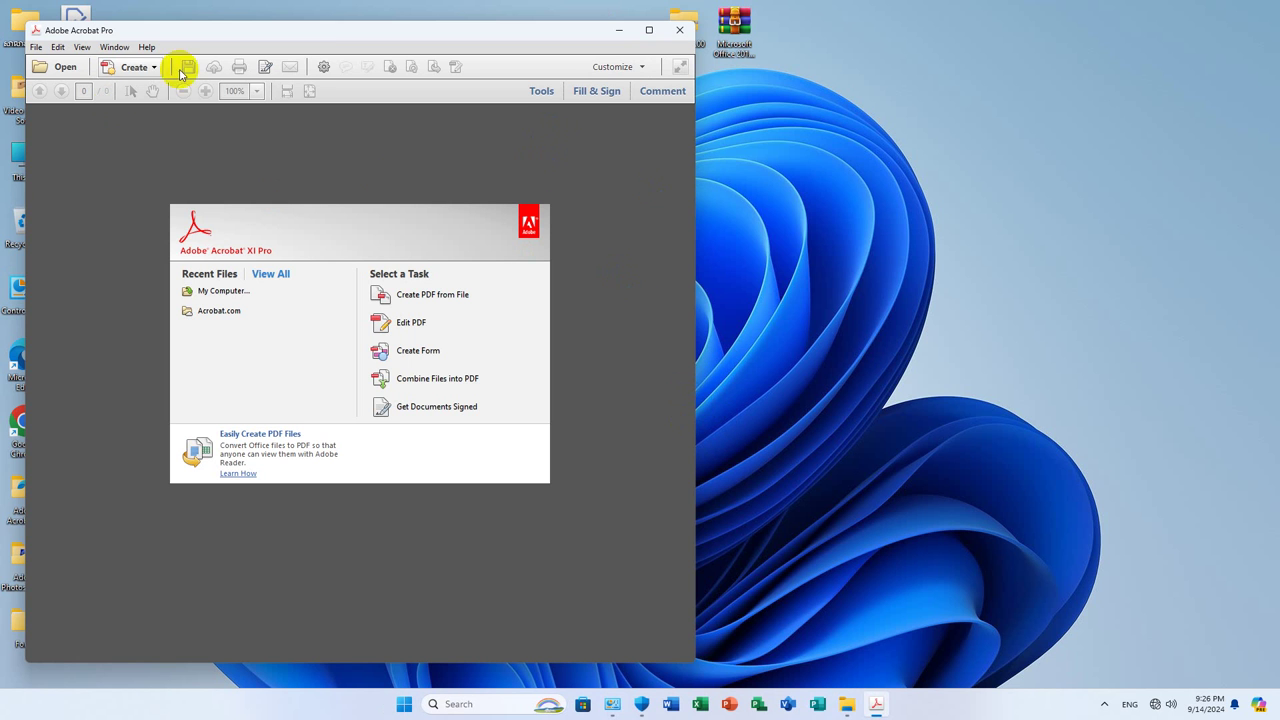
pyautogui.click(36, 48)
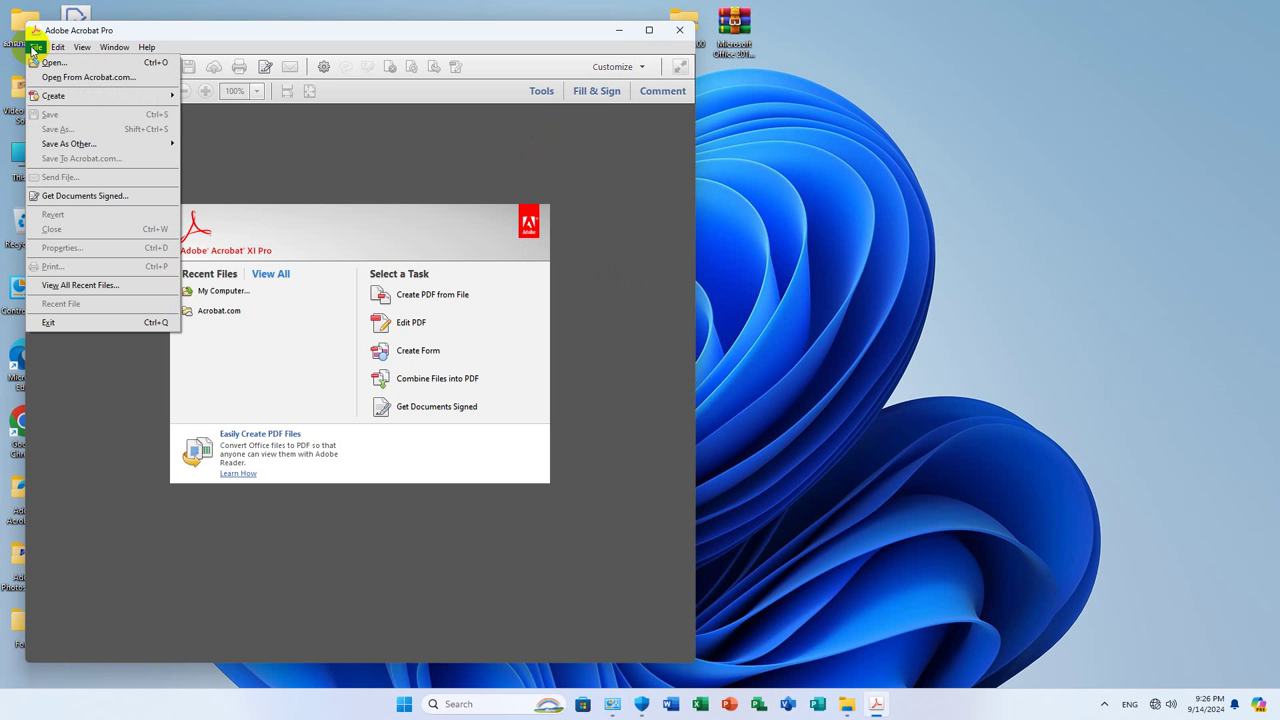
pyautogui.moveTo(66, 50)
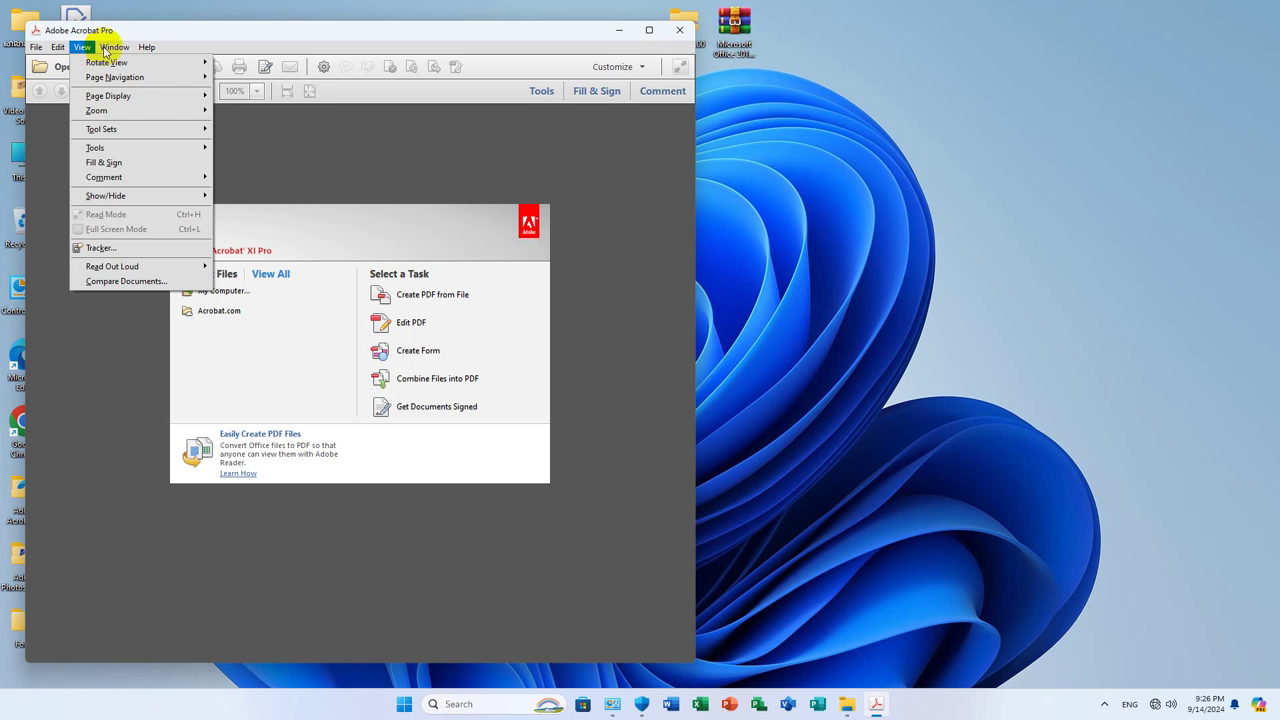
pyautogui.moveTo(143, 50)
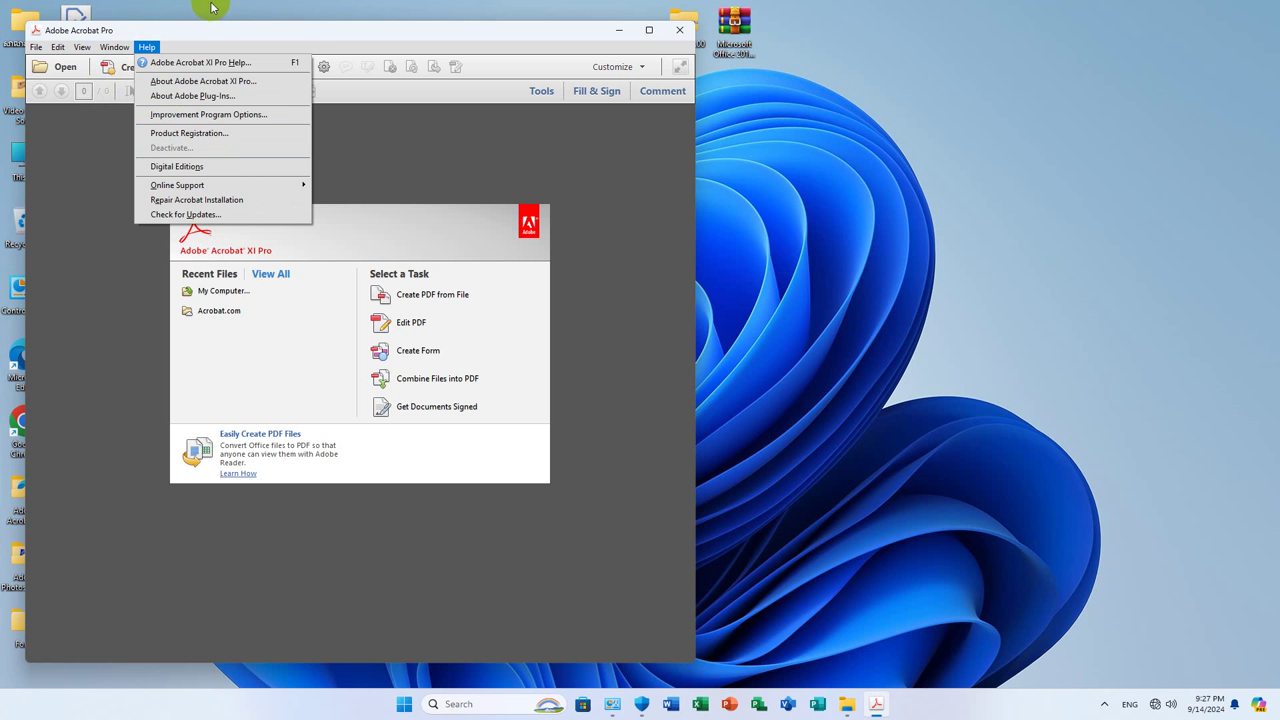
pyautogui.click(171, 40)
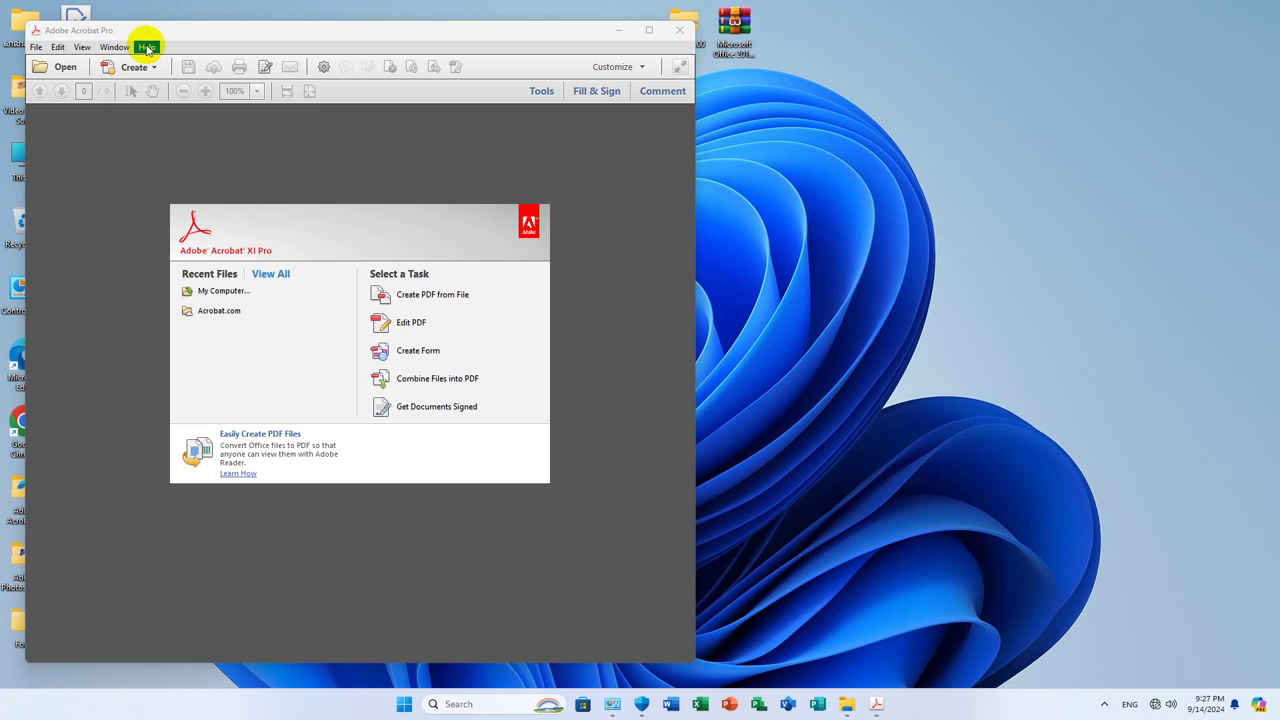
# Open Acrobat's product registration to check the trial status, and continue the trial
pyautogui.click(147, 47)
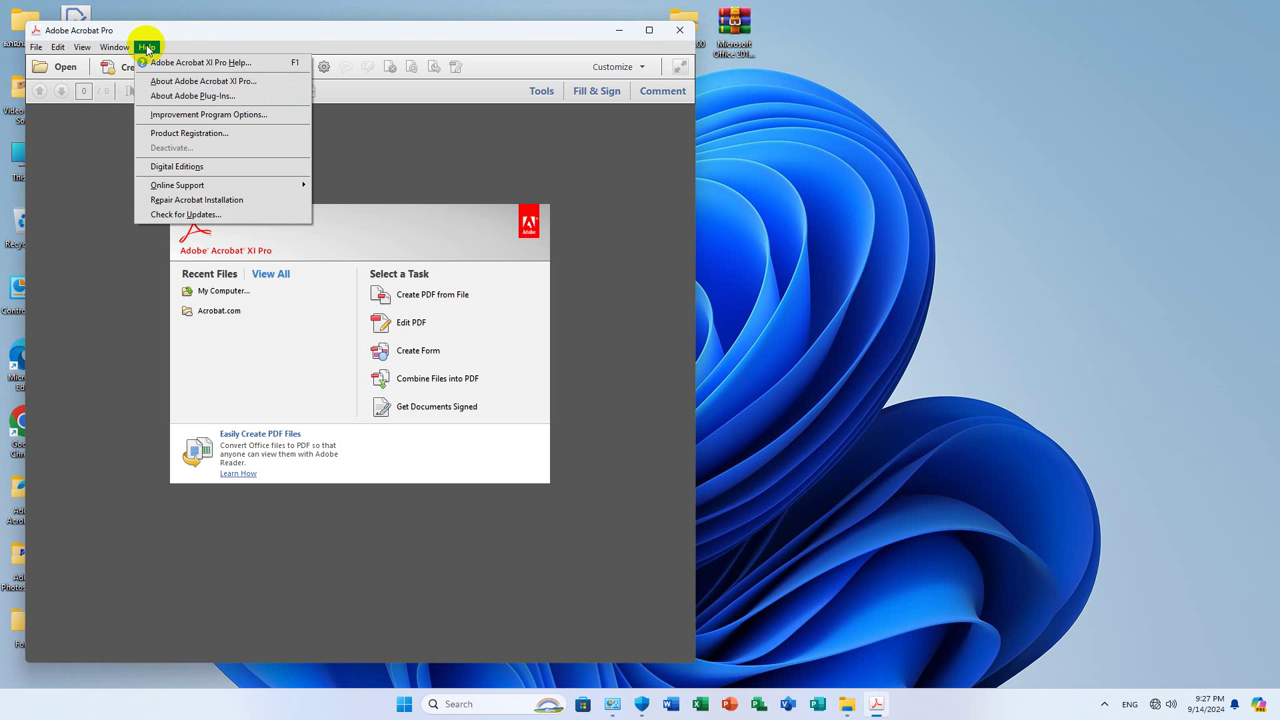
pyautogui.click(218, 135)
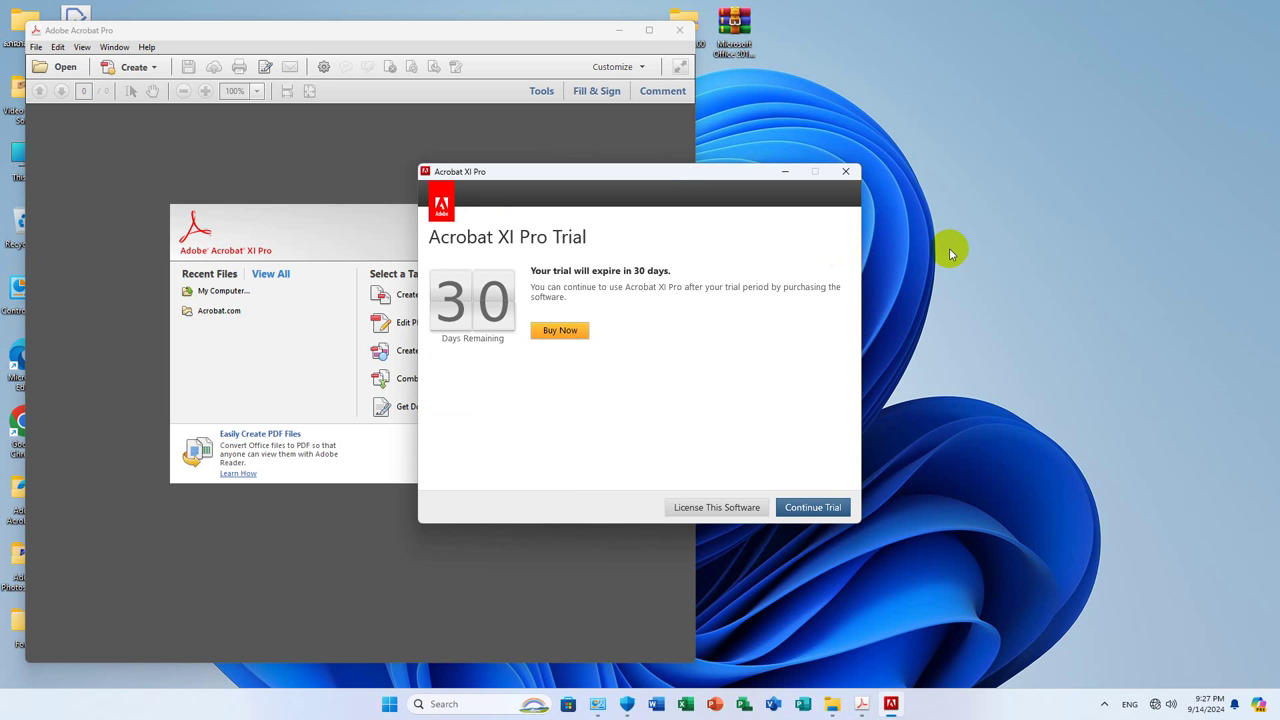
pyautogui.click(813, 508)
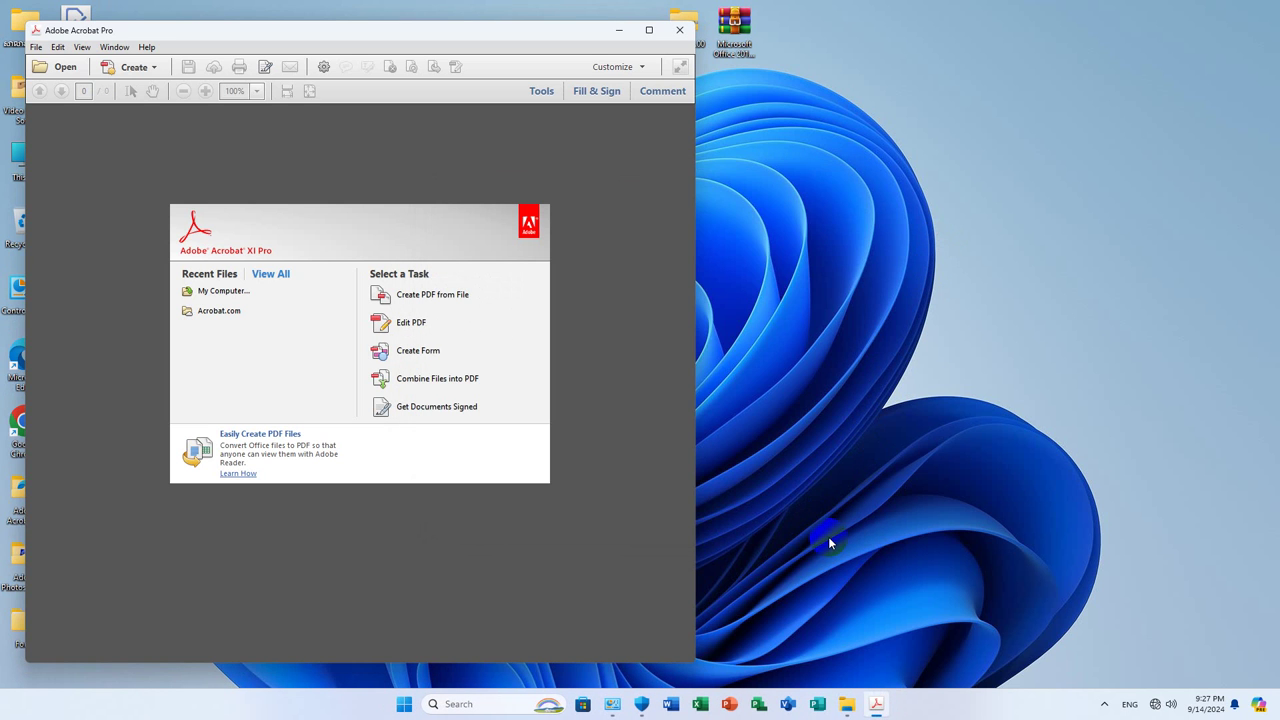
# Return to the crack folder in File Explorer and open its 1.Patch MPT subfolder
pyautogui.click(846, 704)
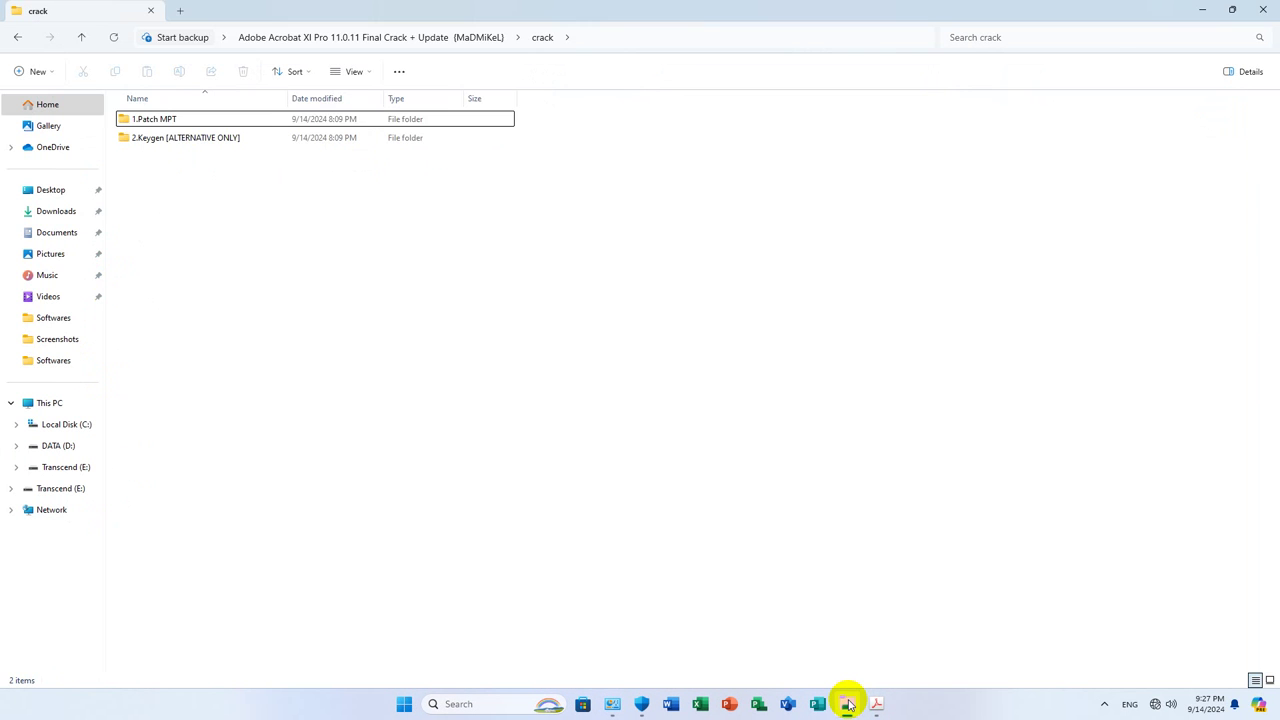
pyautogui.click(158, 137)
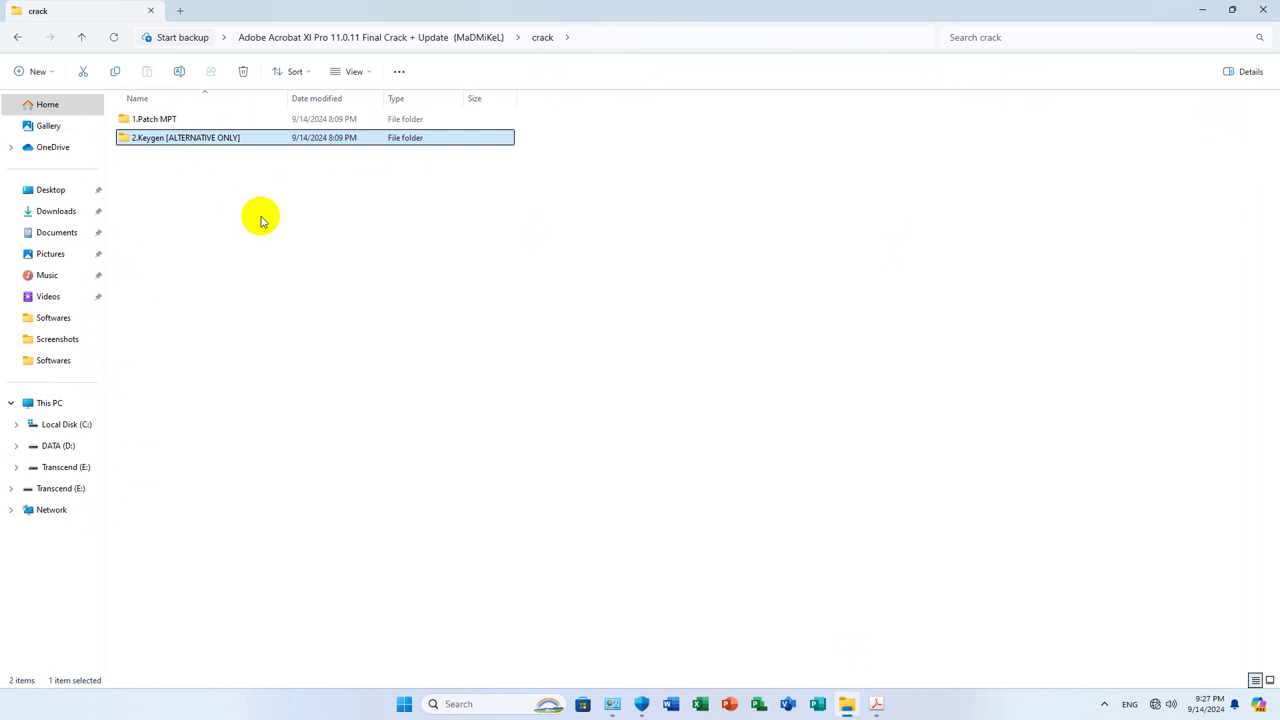
pyautogui.click(166, 120)
pyautogui.click(178, 140)
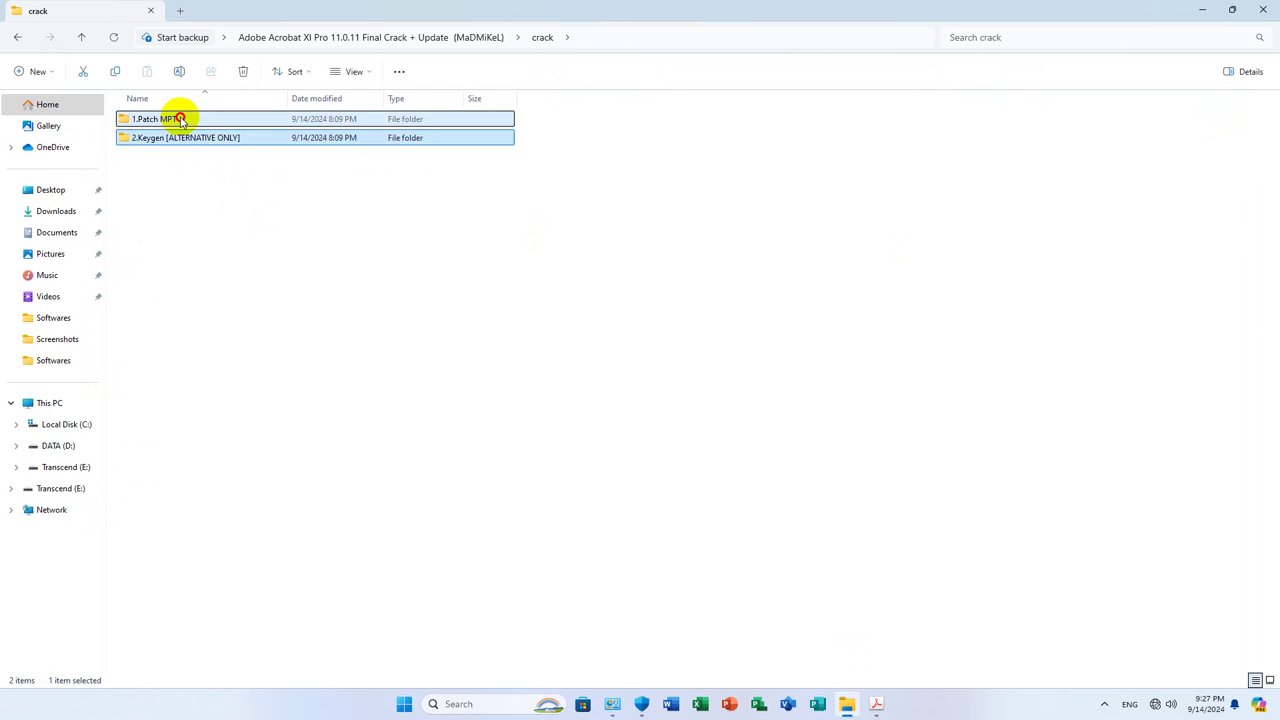
pyautogui.click(174, 119)
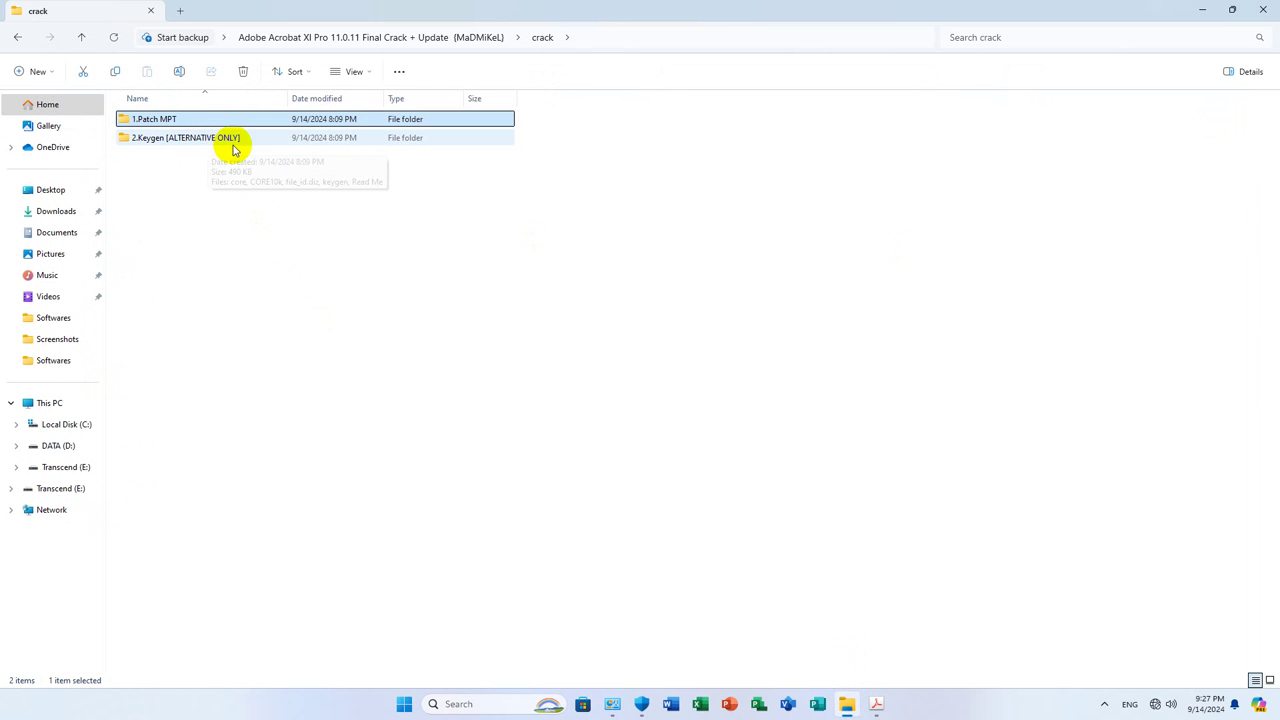
pyautogui.doubleClick(163, 121)
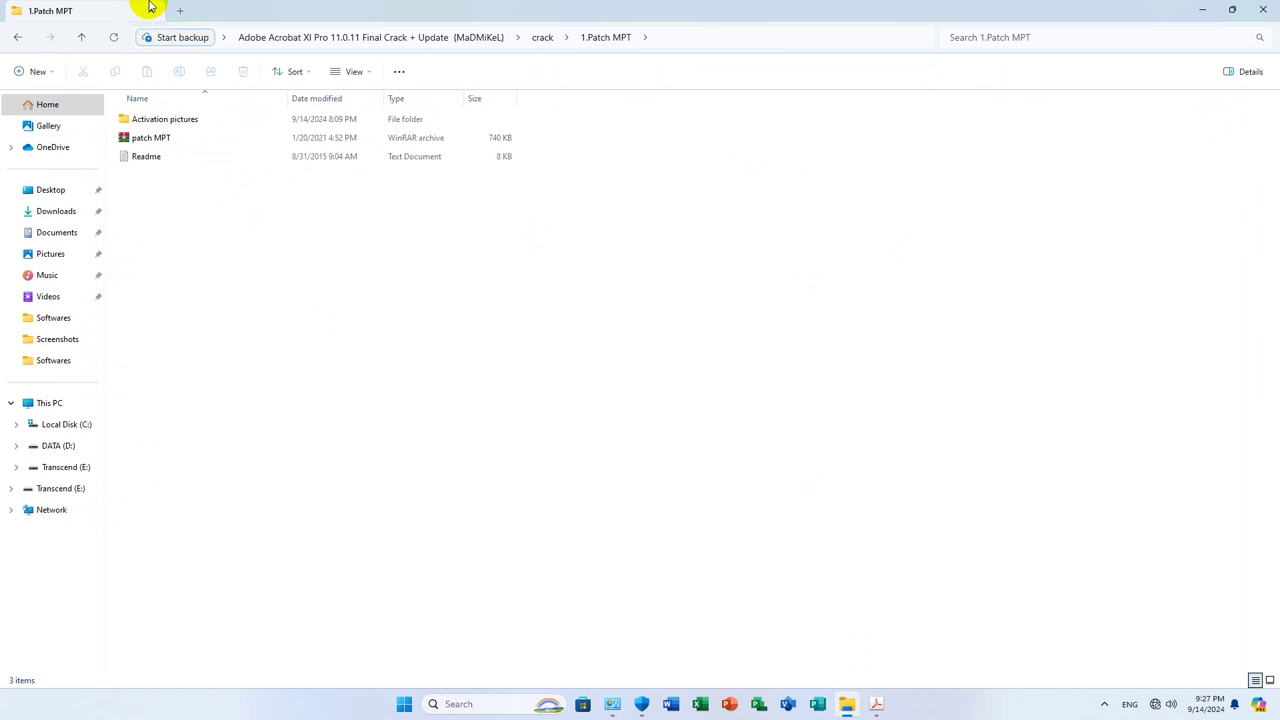
# Open the Activation pictures folder, look through the screenshots from Snap2 to Snap9, and close the photo viewer
pyautogui.doubleClick(150, 119)
pyautogui.doubleClick(168, 140)
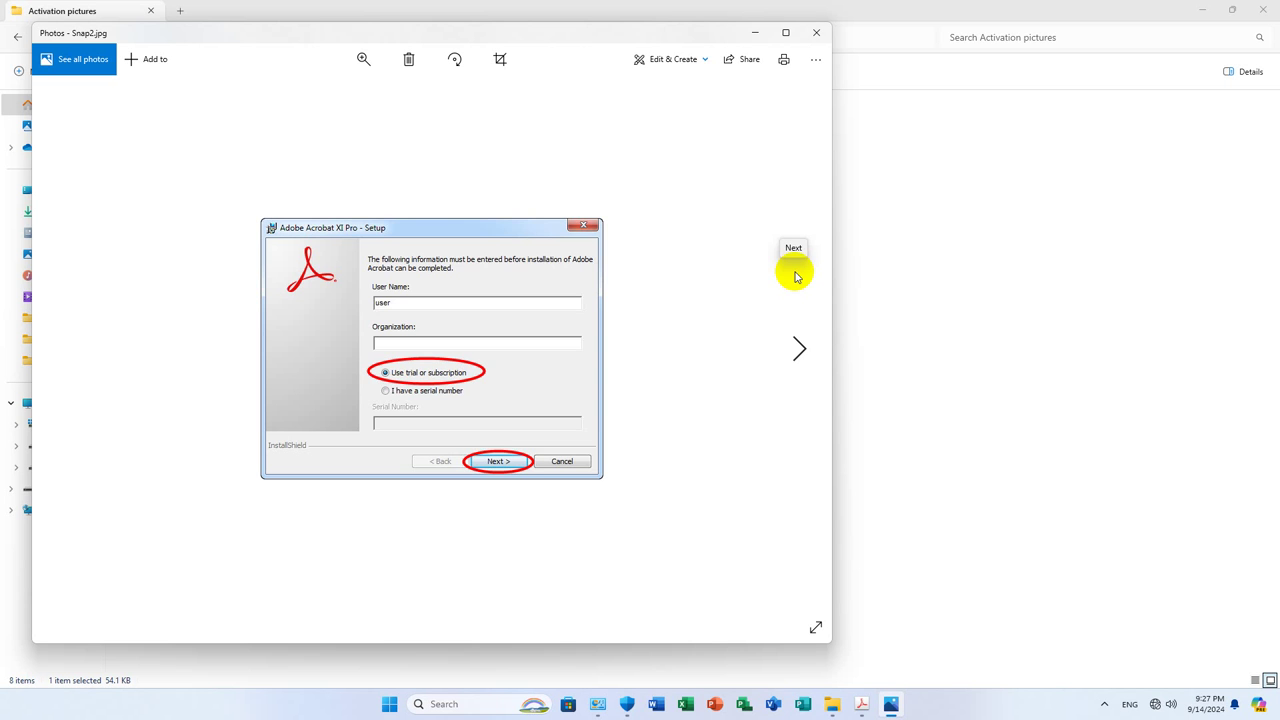
pyautogui.click(795, 277)
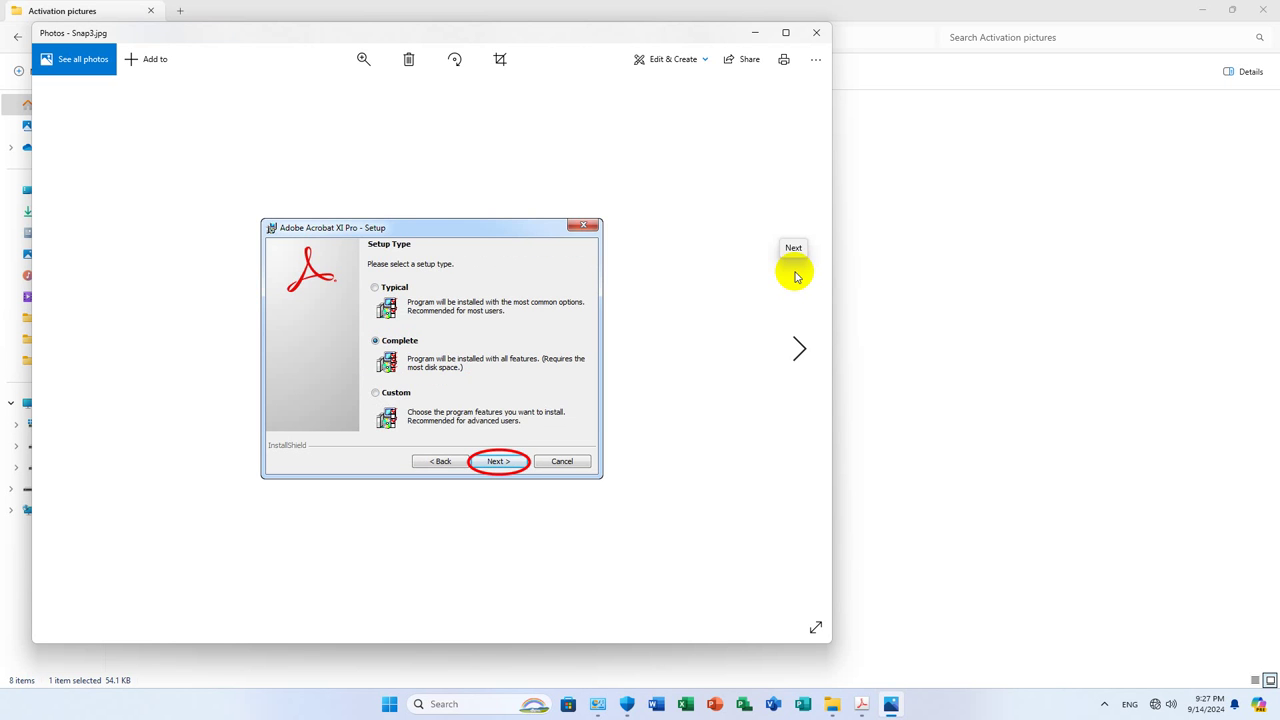
pyautogui.click(795, 277)
pyautogui.click(795, 277)
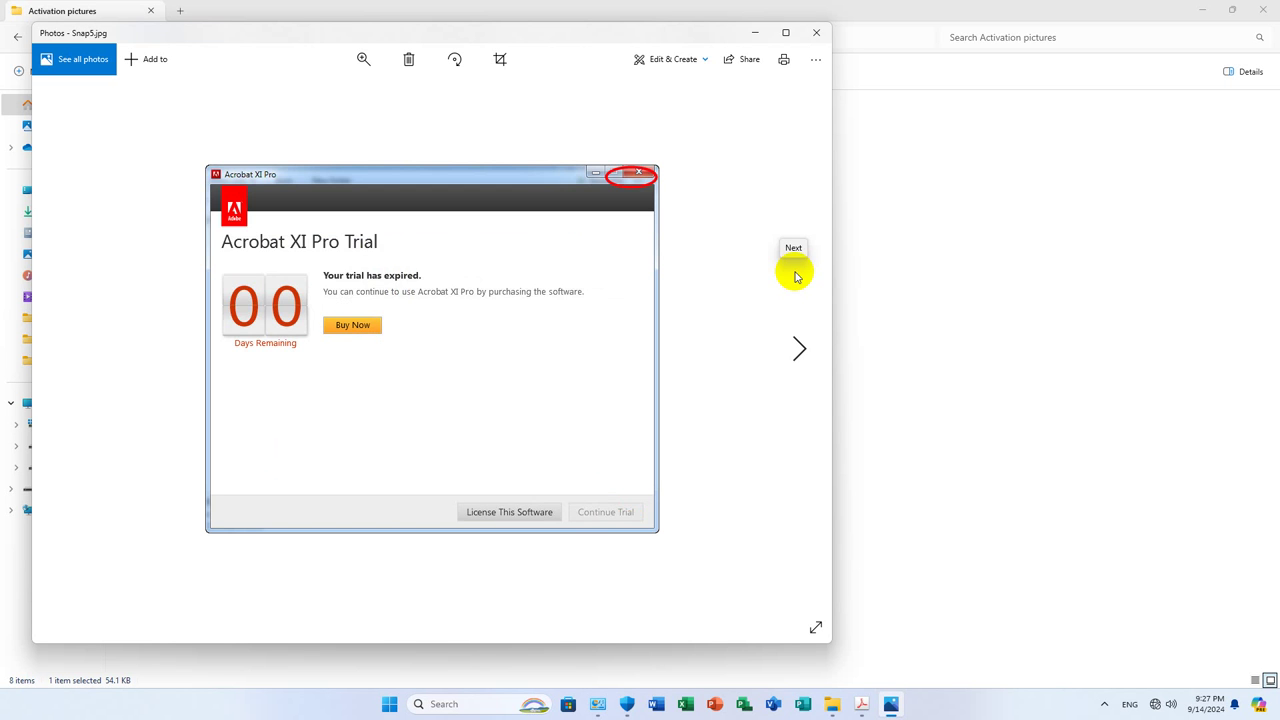
pyautogui.click(795, 277)
pyautogui.click(795, 277)
pyautogui.click(795, 277)
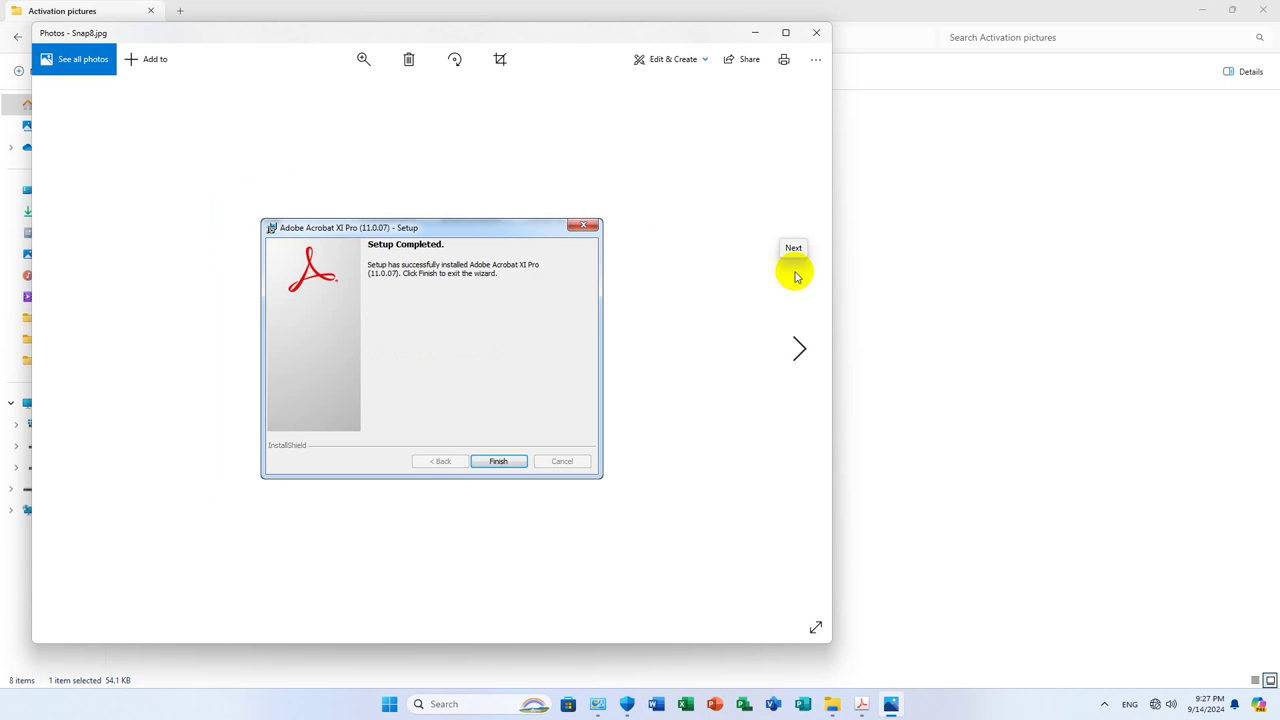
pyautogui.click(795, 277)
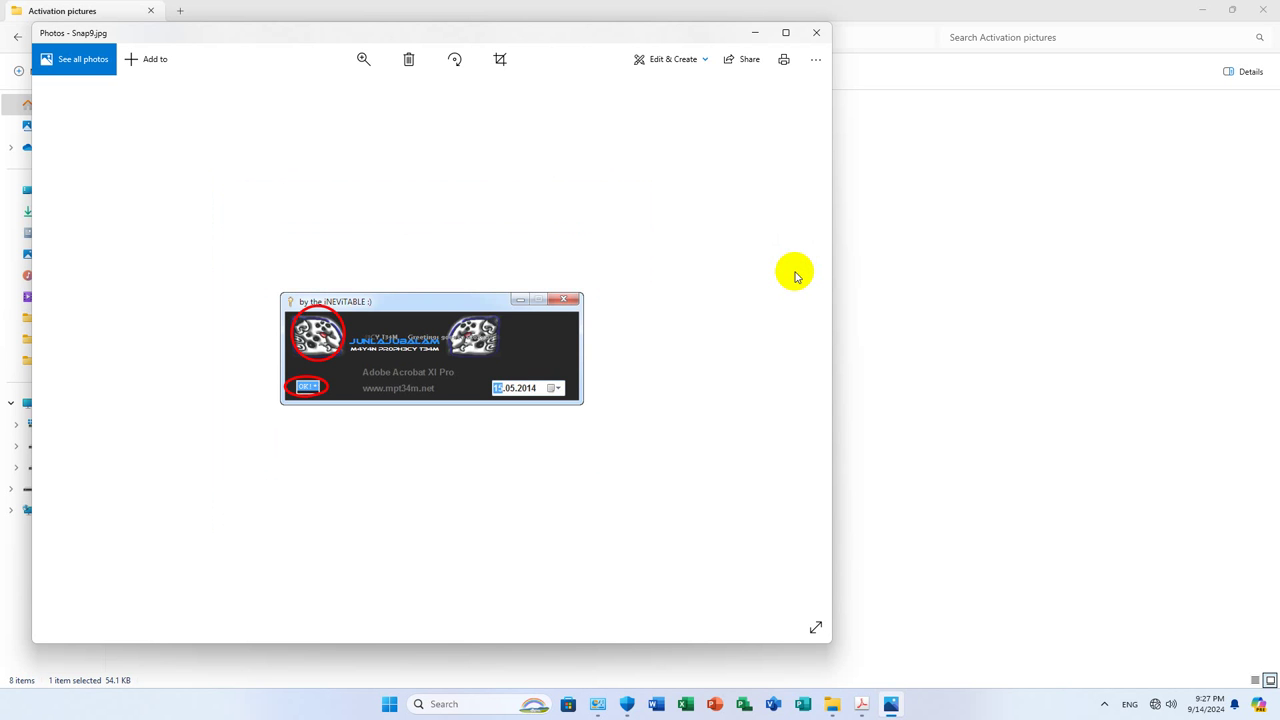
pyautogui.click(795, 277)
pyautogui.click(795, 277)
pyautogui.click(815, 32)
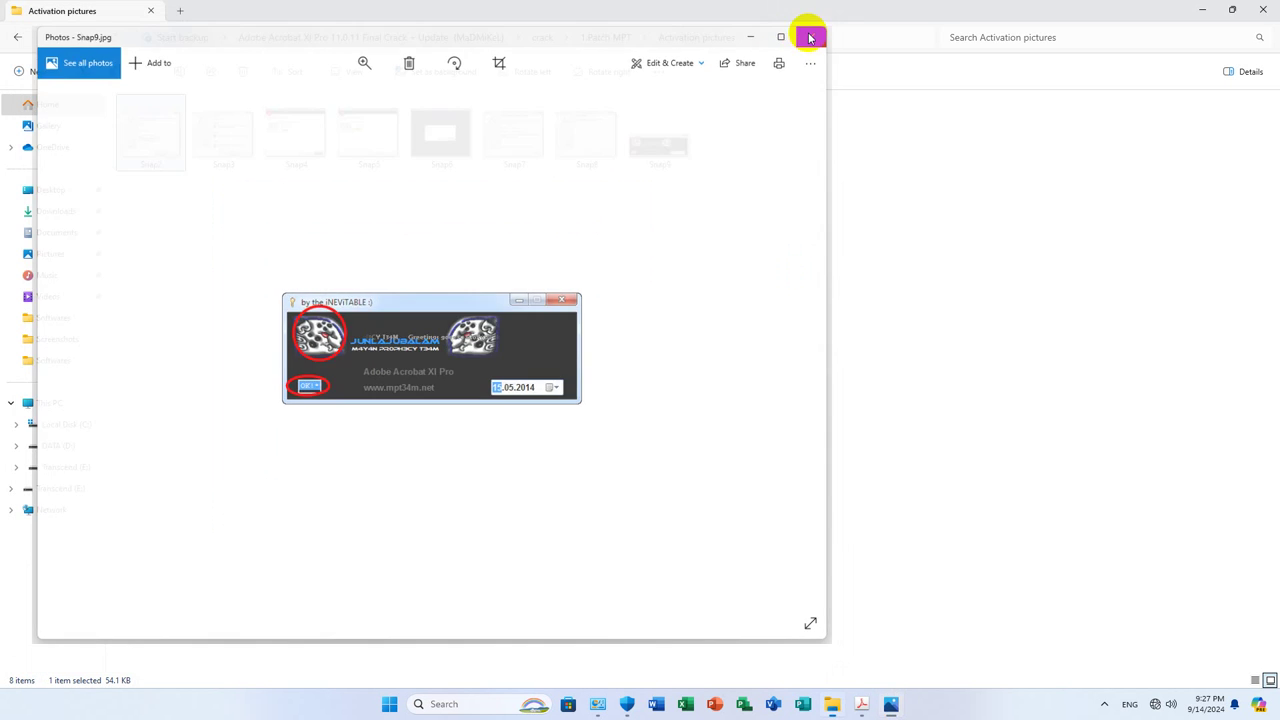
# Go back to the 1.Patch MPT folder, skim the Readme text file and close it
pyautogui.click(22, 42)
pyautogui.doubleClick(147, 157)
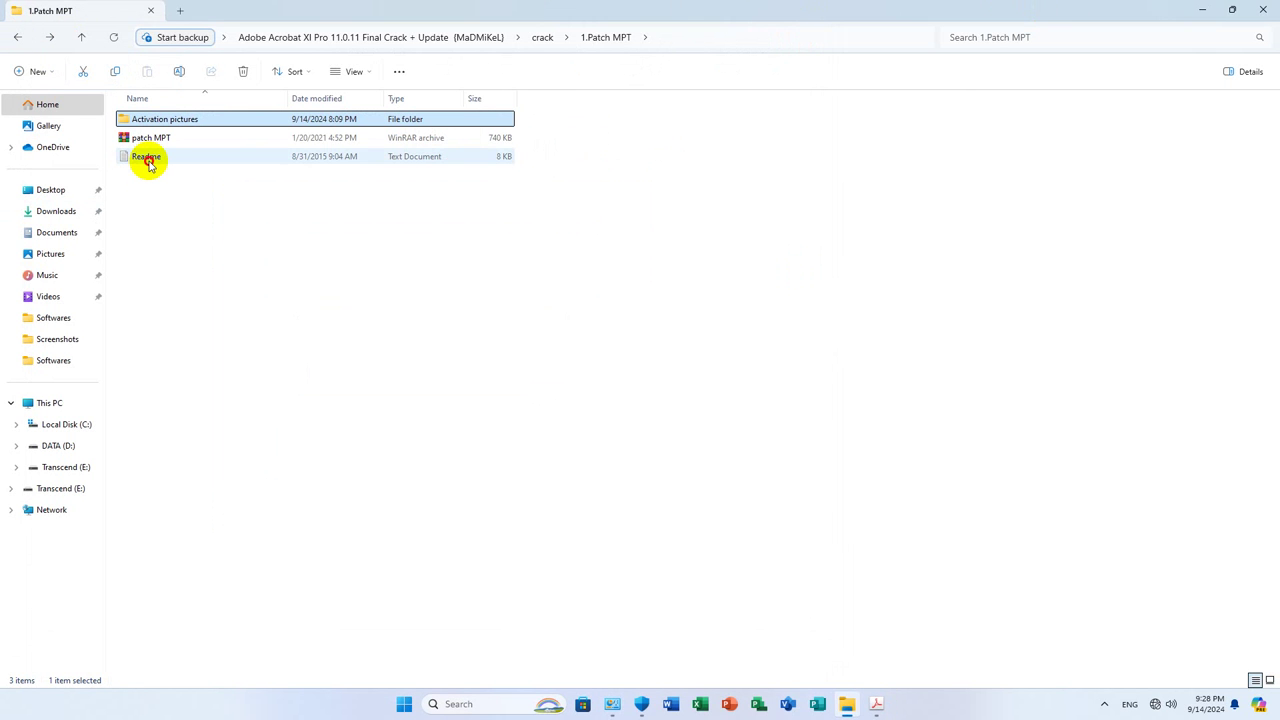
pyautogui.scroll(-10, 286, 329)
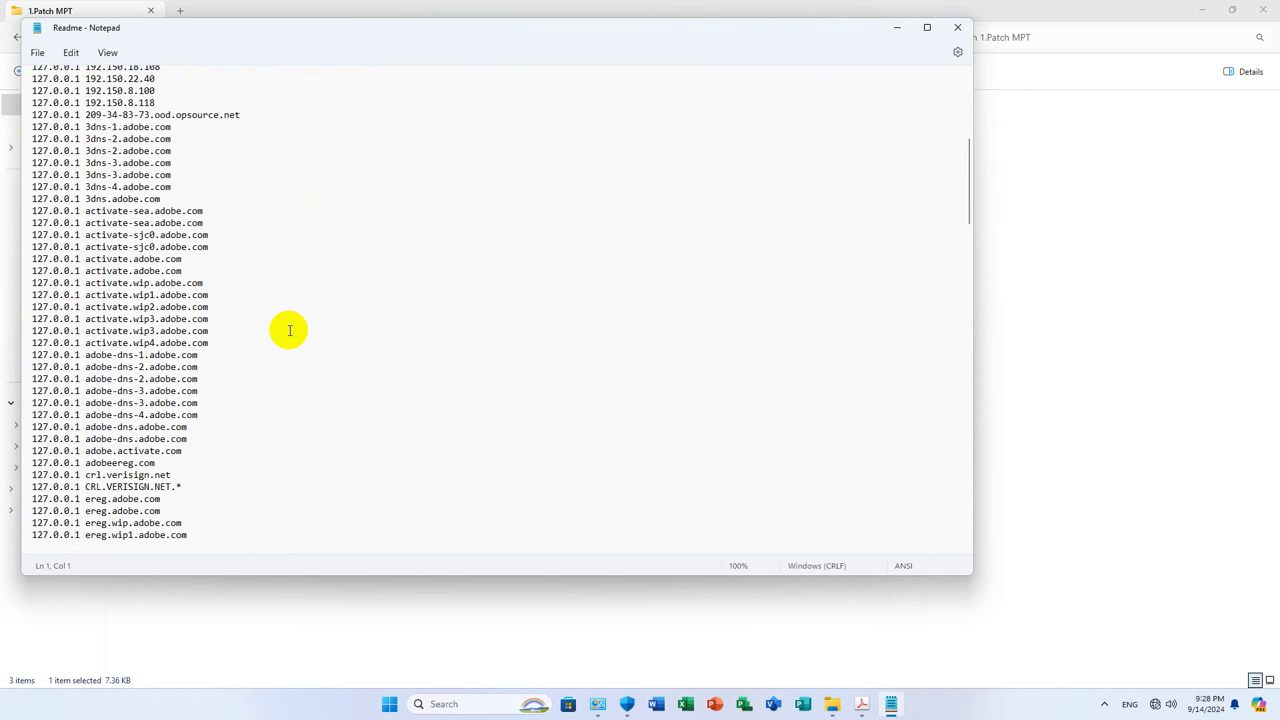
pyautogui.scroll(8, 437, 223)
pyautogui.scroll(-4, 437, 223)
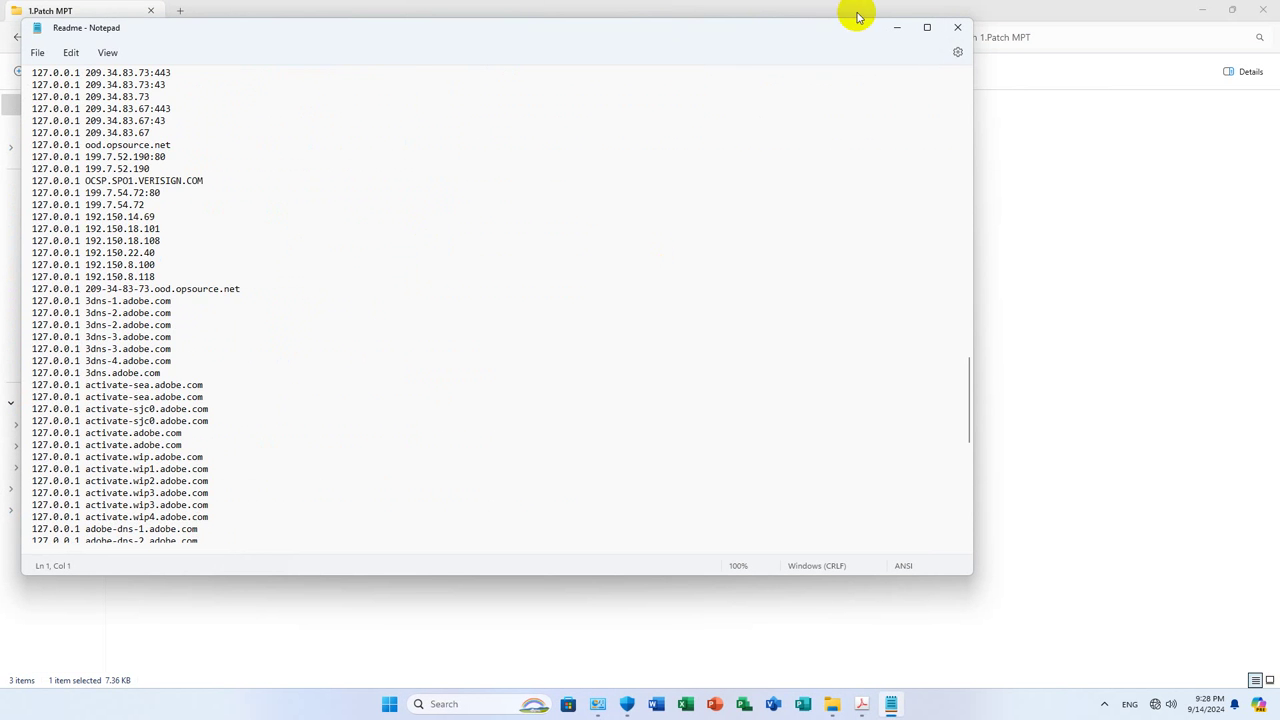
pyautogui.click(955, 27)
# Extract the patch MPT archive into its own patch MPT folder and open the nested patch MPT folder inside
pyautogui.click(123, 136)
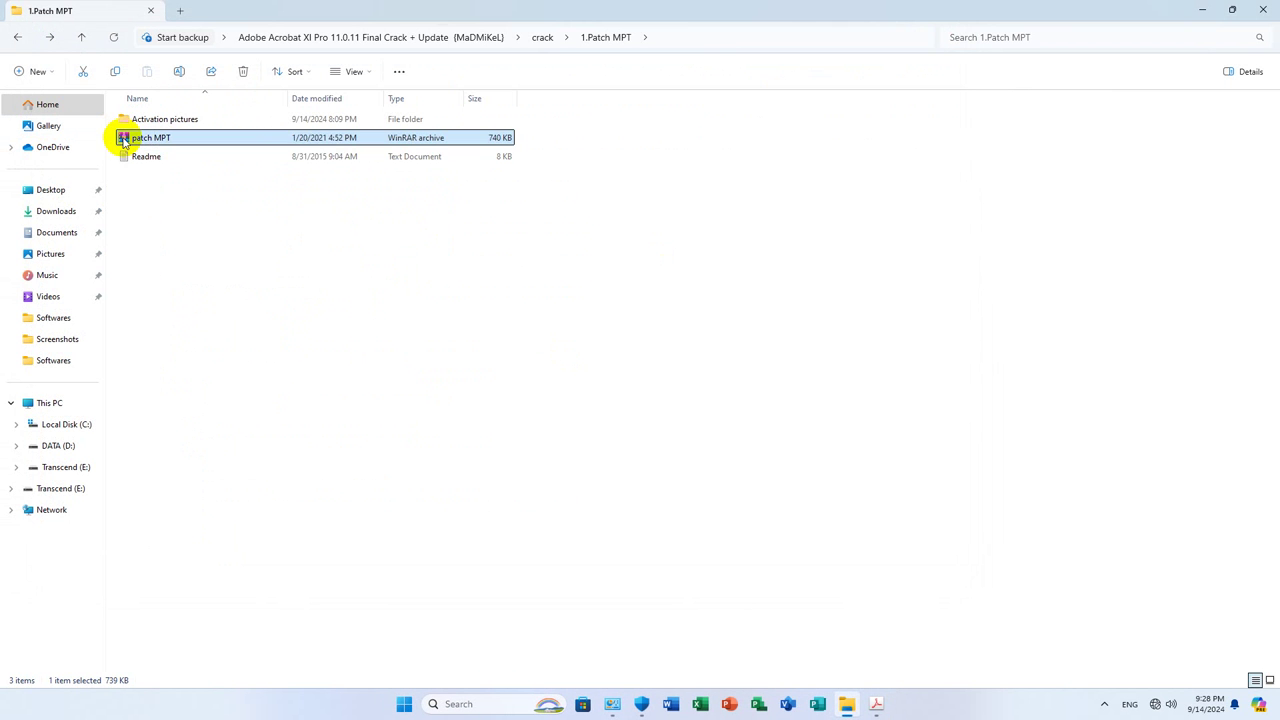
pyautogui.rightClick(123, 138)
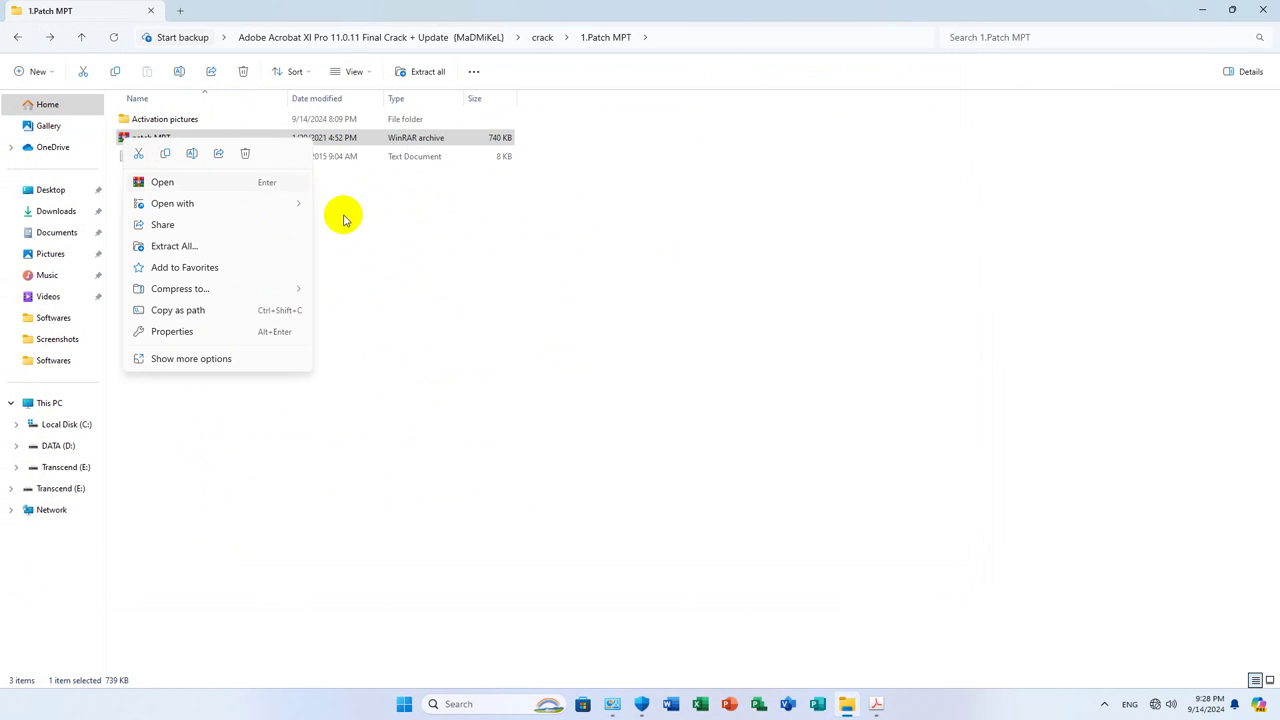
pyautogui.click(207, 359)
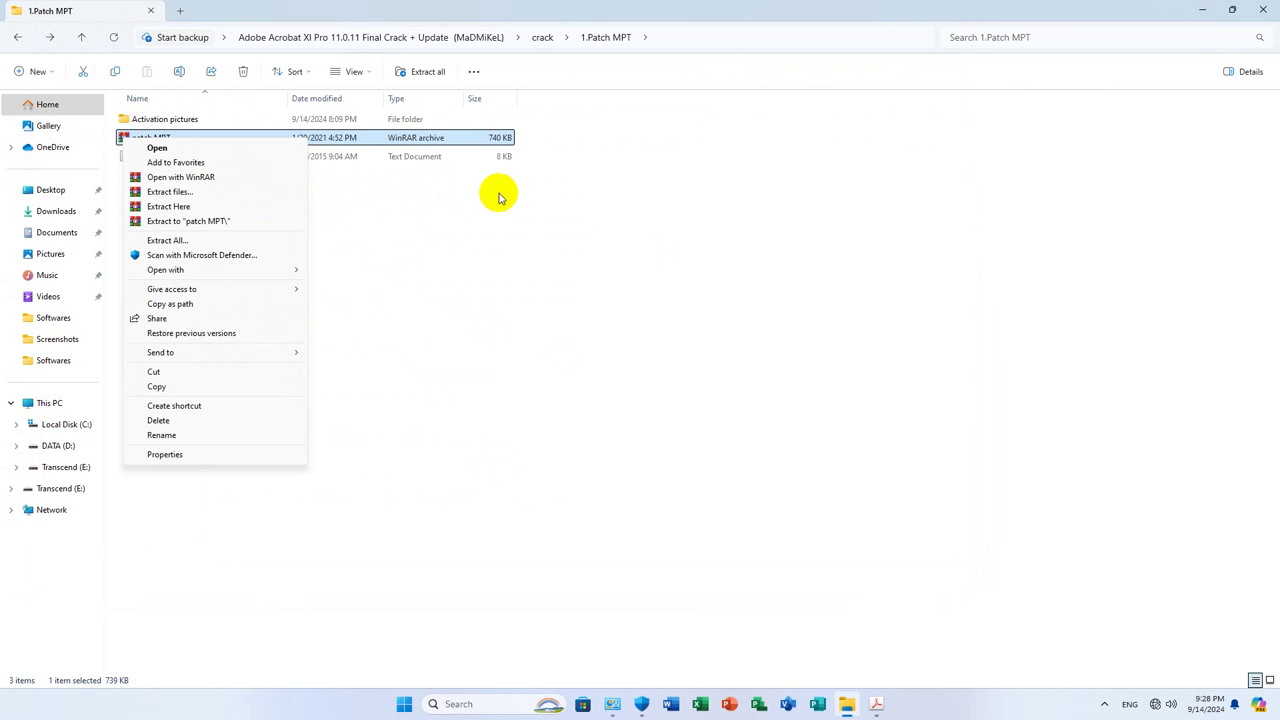
pyautogui.click(185, 221)
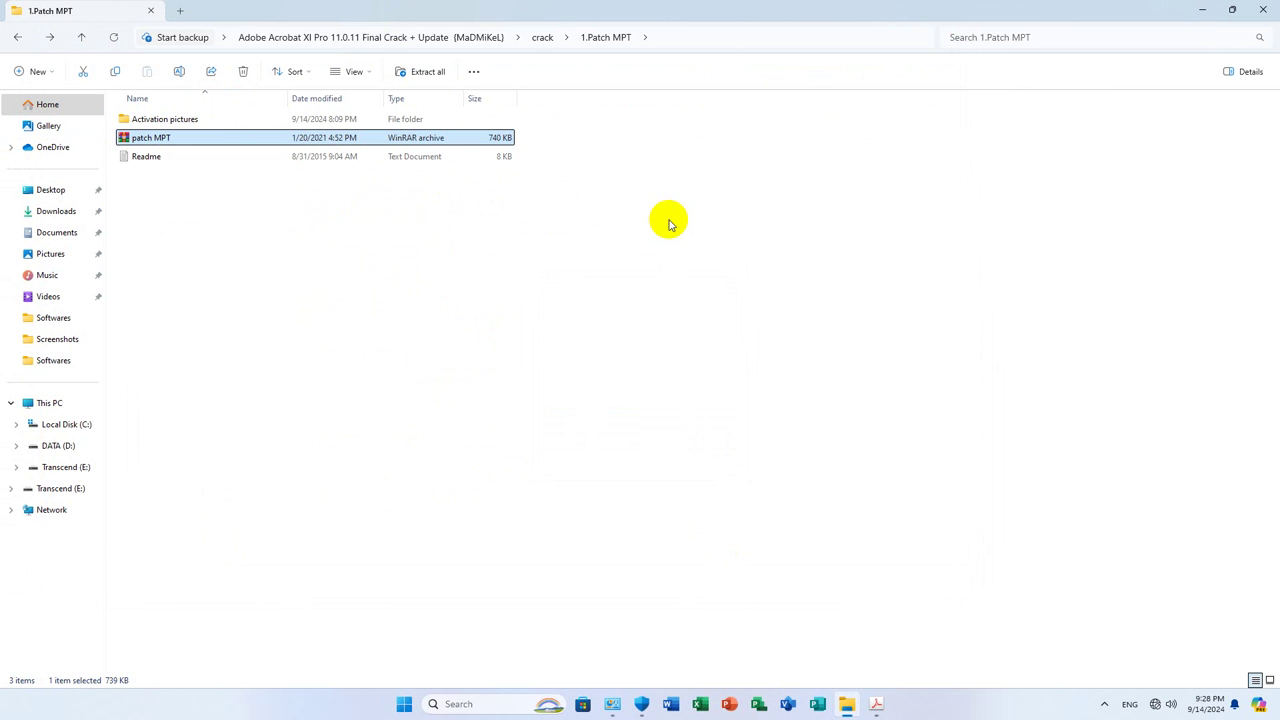
pyautogui.doubleClick(150, 137)
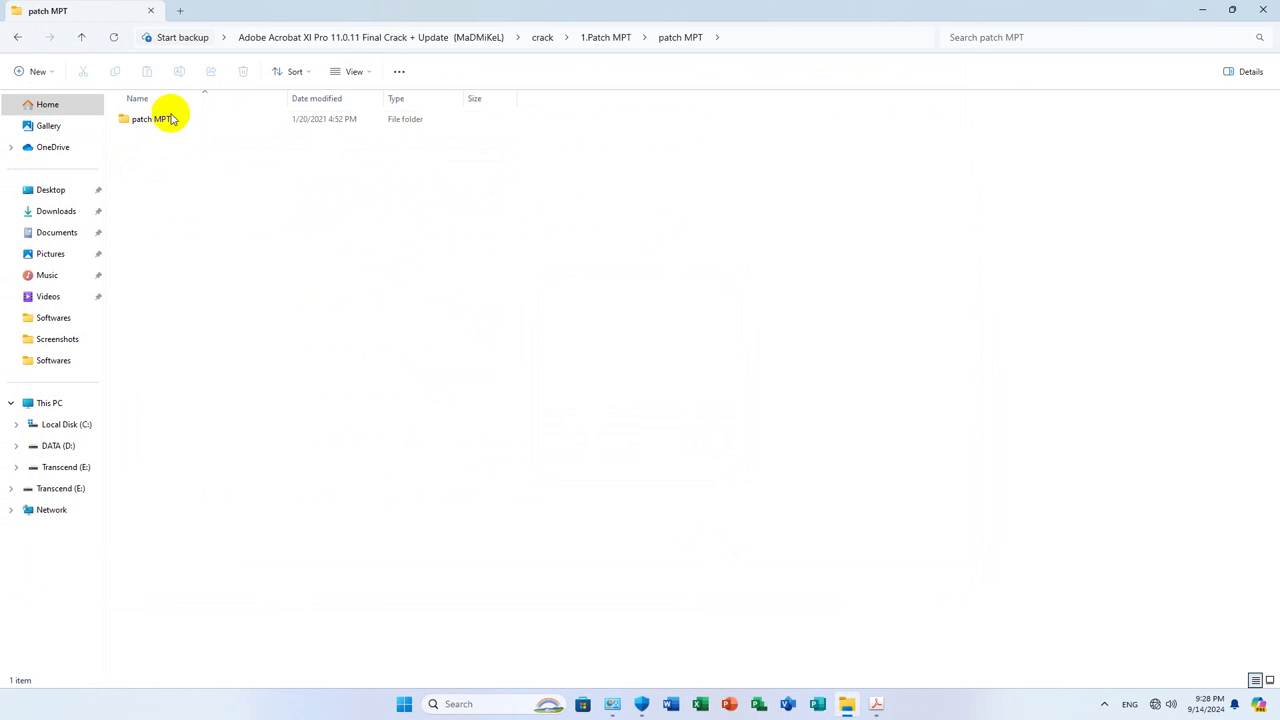
pyautogui.doubleClick(170, 119)
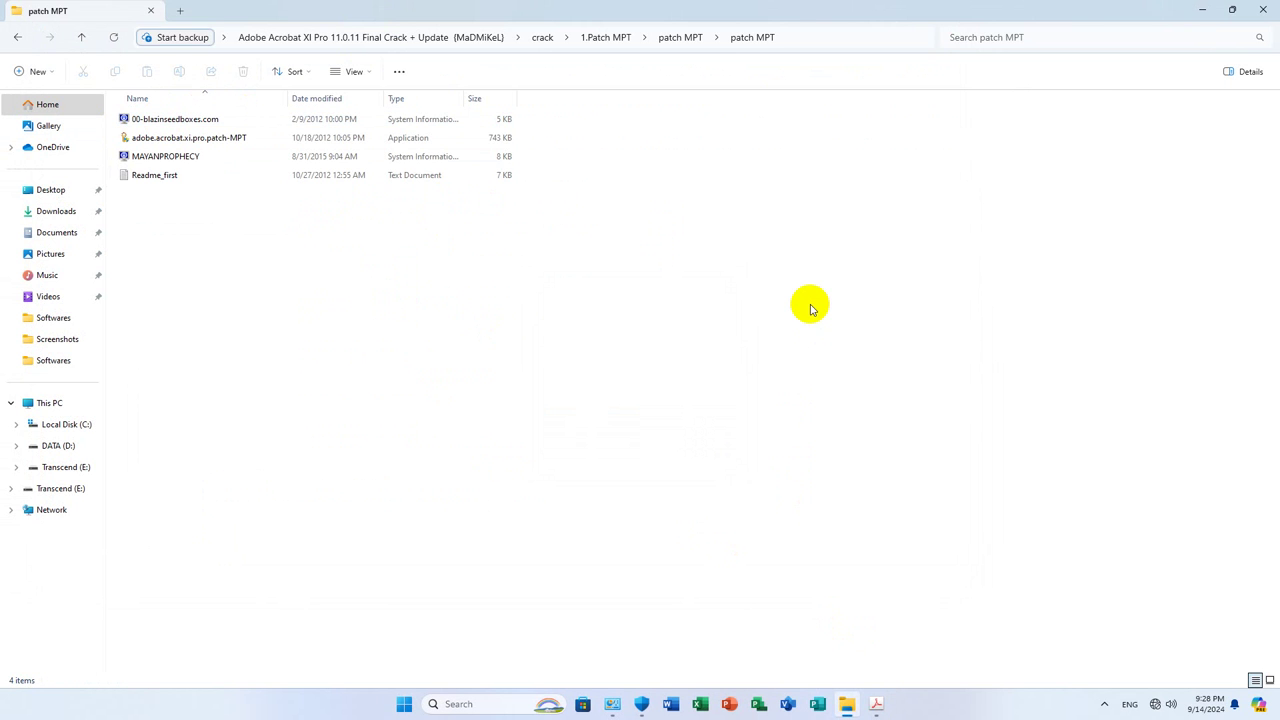
pyautogui.rightClick(189, 142)
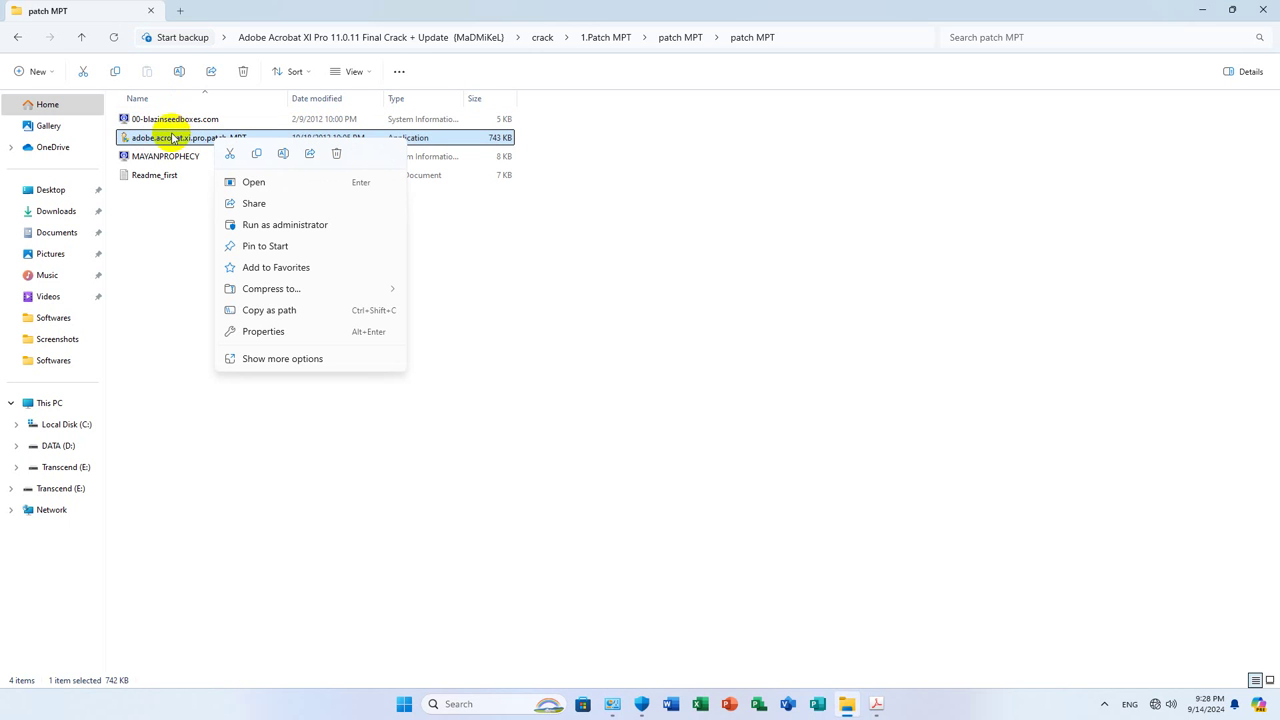
pyautogui.click(310, 362)
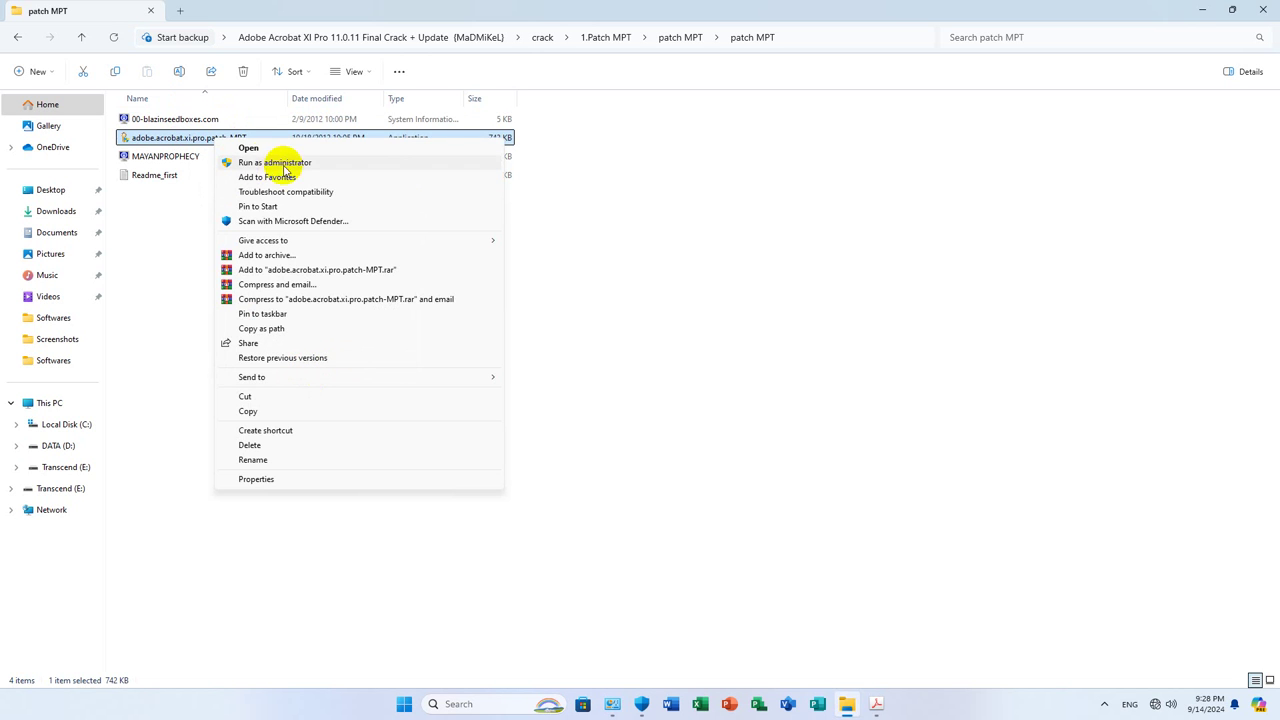
pyautogui.click(175, 250)
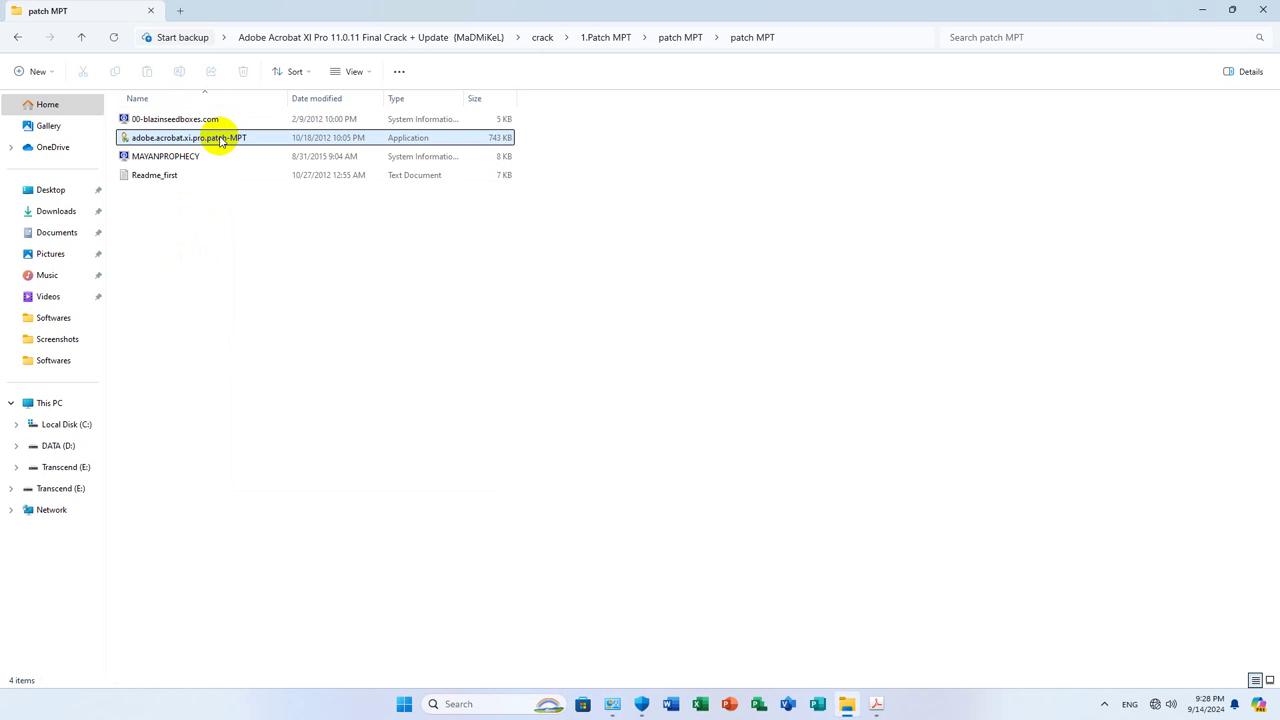
# Run adobe.acrobat.xi.pro.patch-MPT as administrator, and close its window and the folder window
pyautogui.click(220, 137)
pyautogui.rightClick(220, 137)
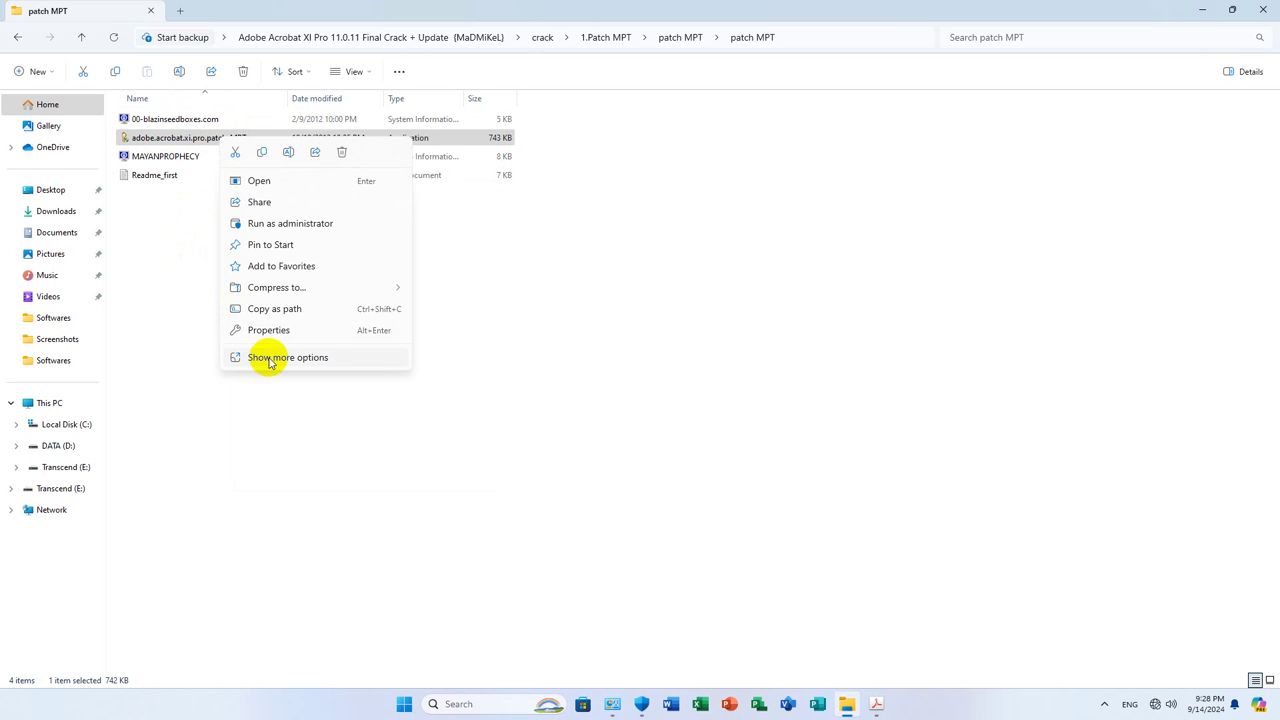
pyautogui.click(302, 357)
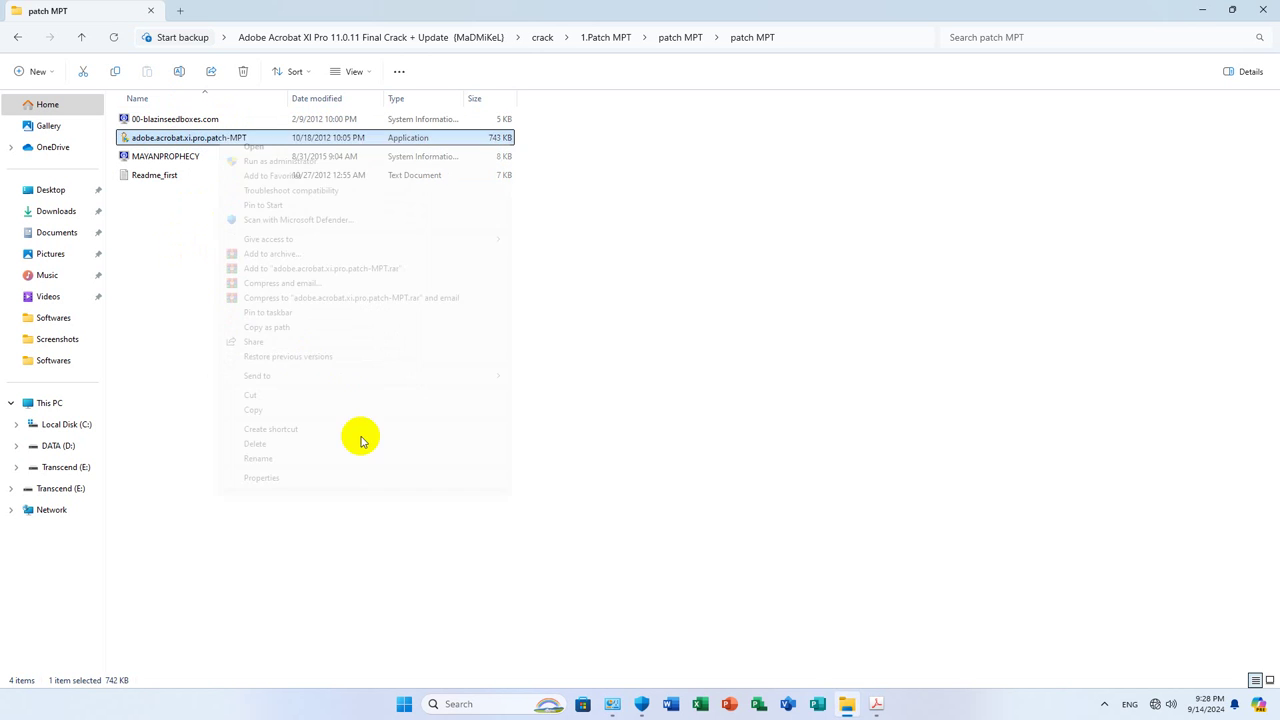
pyautogui.click(281, 163)
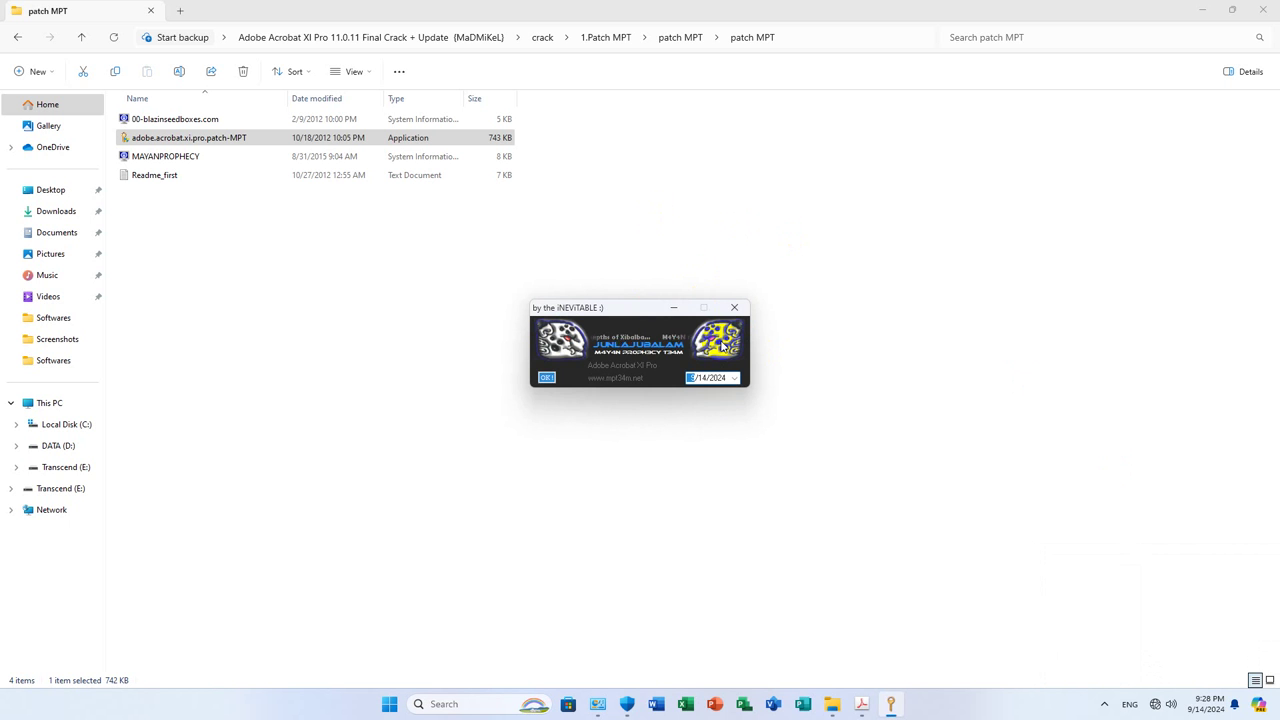
pyautogui.click(734, 307)
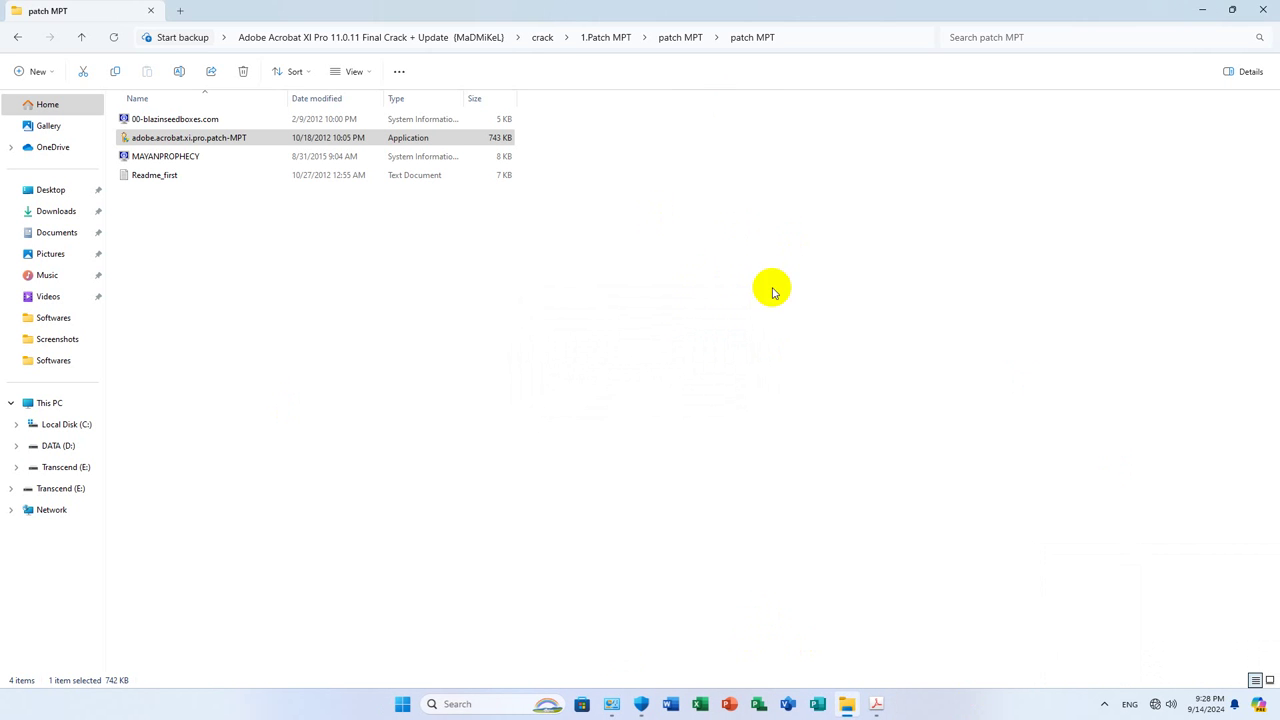
pyautogui.click(1273, 7)
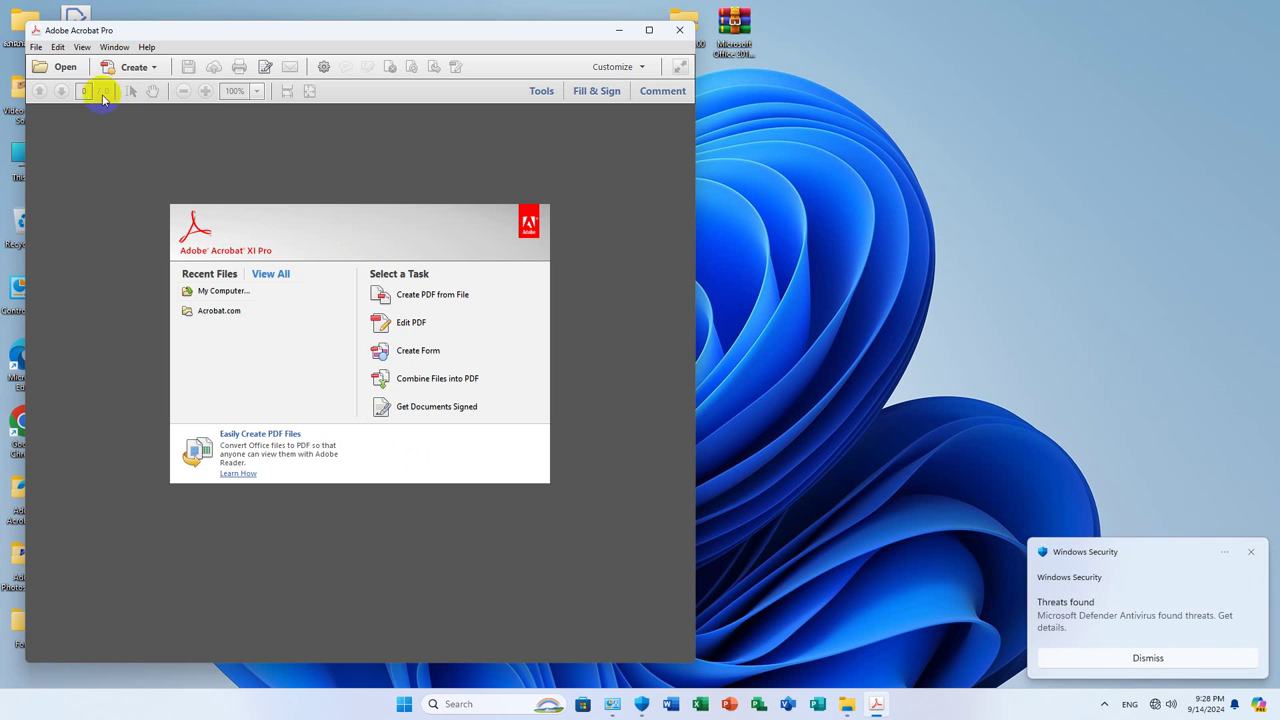
# Open Acrobat XI Pro's product registration window and choose to continue the trial
pyautogui.click(146, 48)
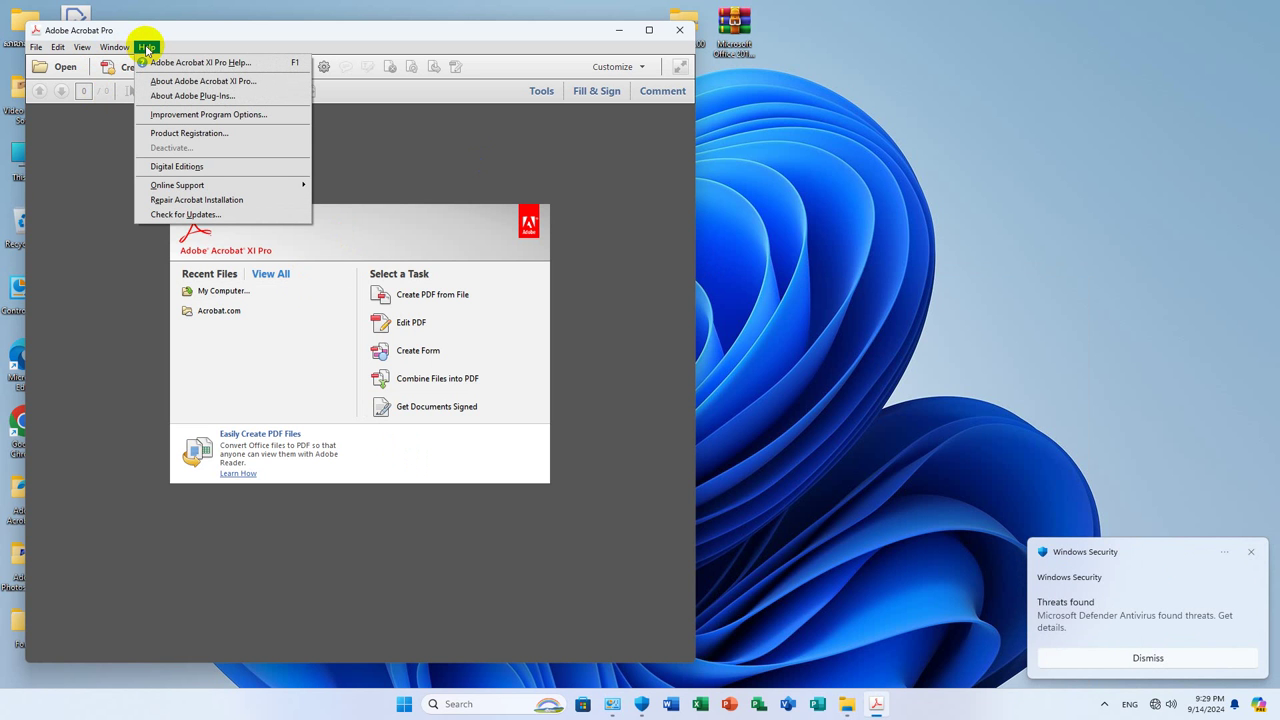
pyautogui.click(188, 132)
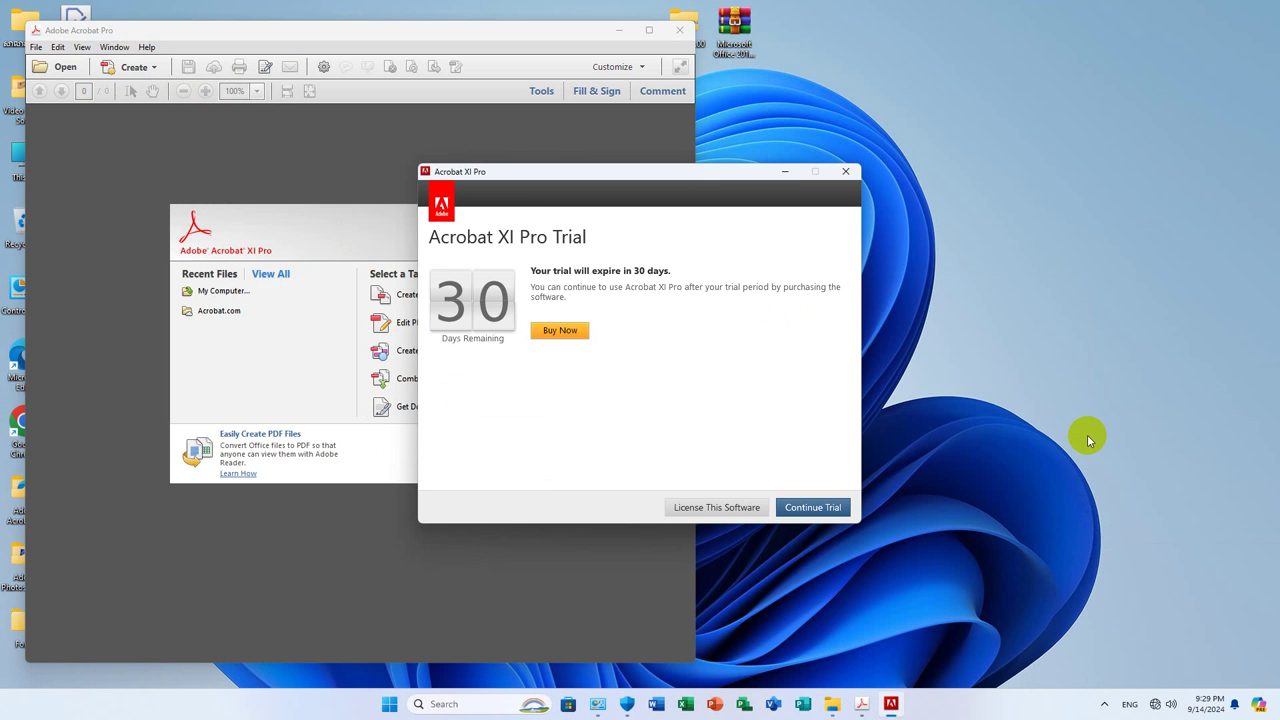
pyautogui.click(823, 508)
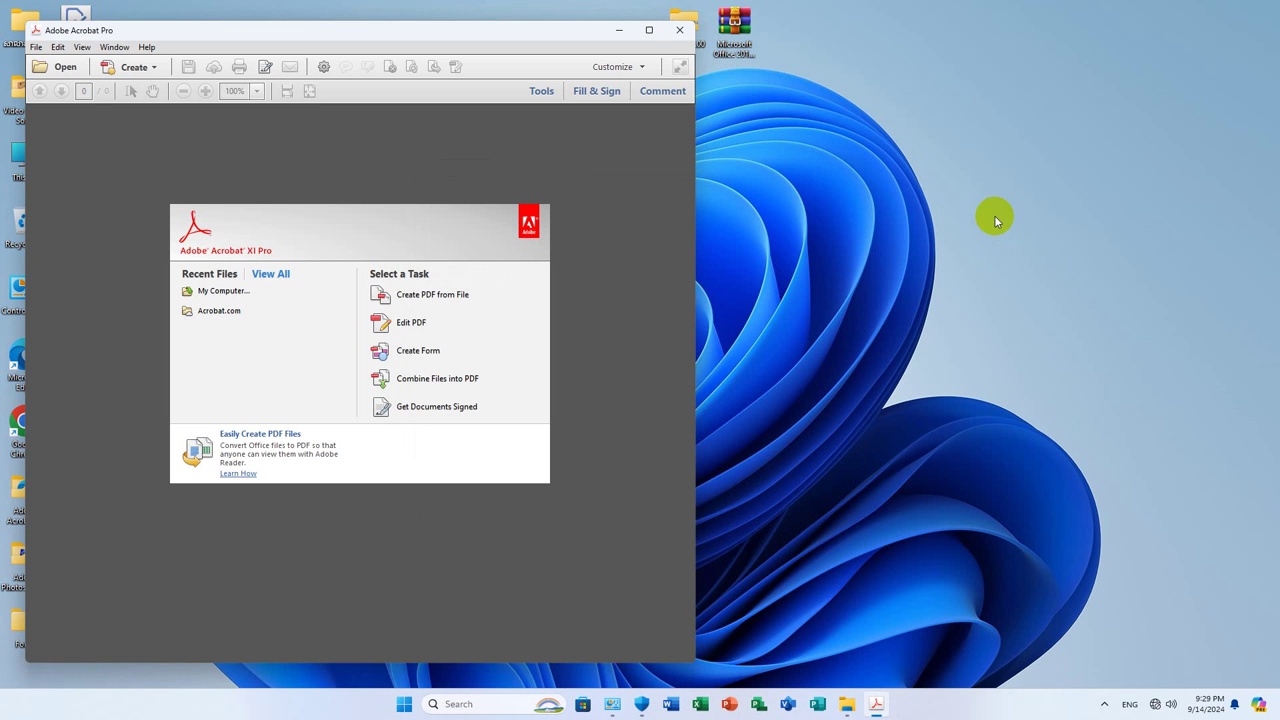
# Restart Acrobat from its desktop shortcut and check whether the help commands still offer product registration
pyautogui.click(148, 48)
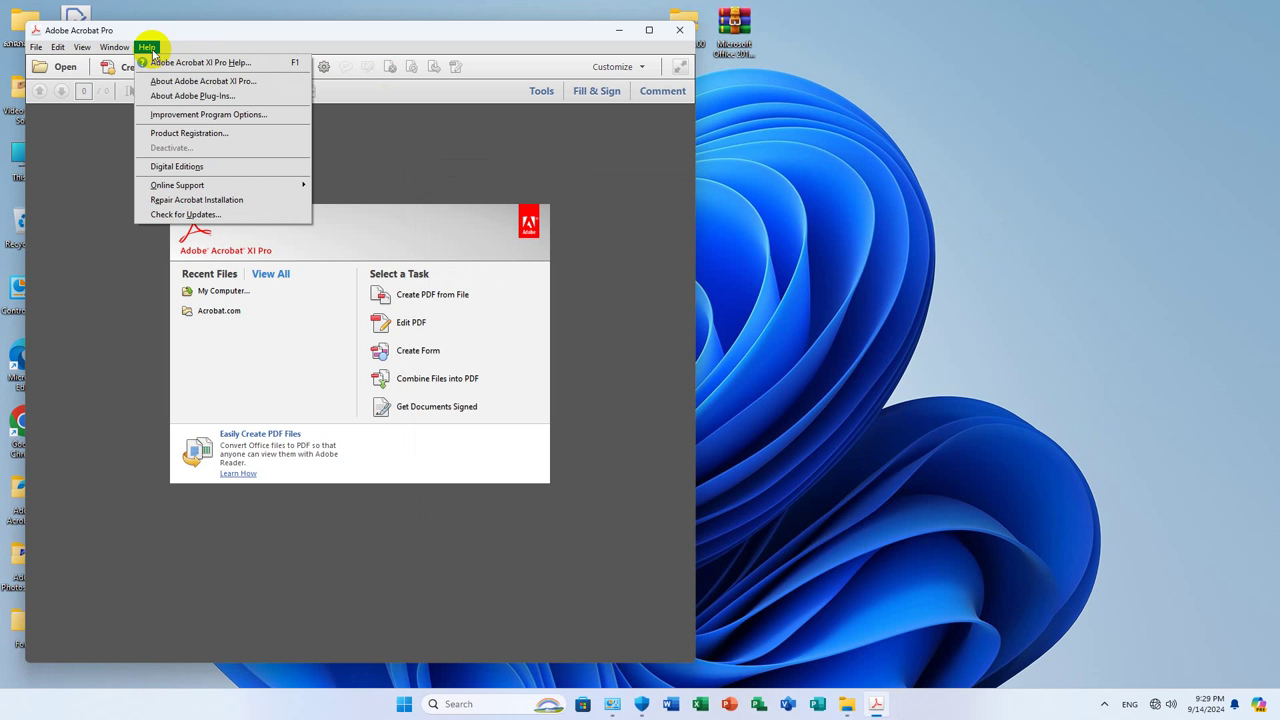
pyautogui.click(679, 29)
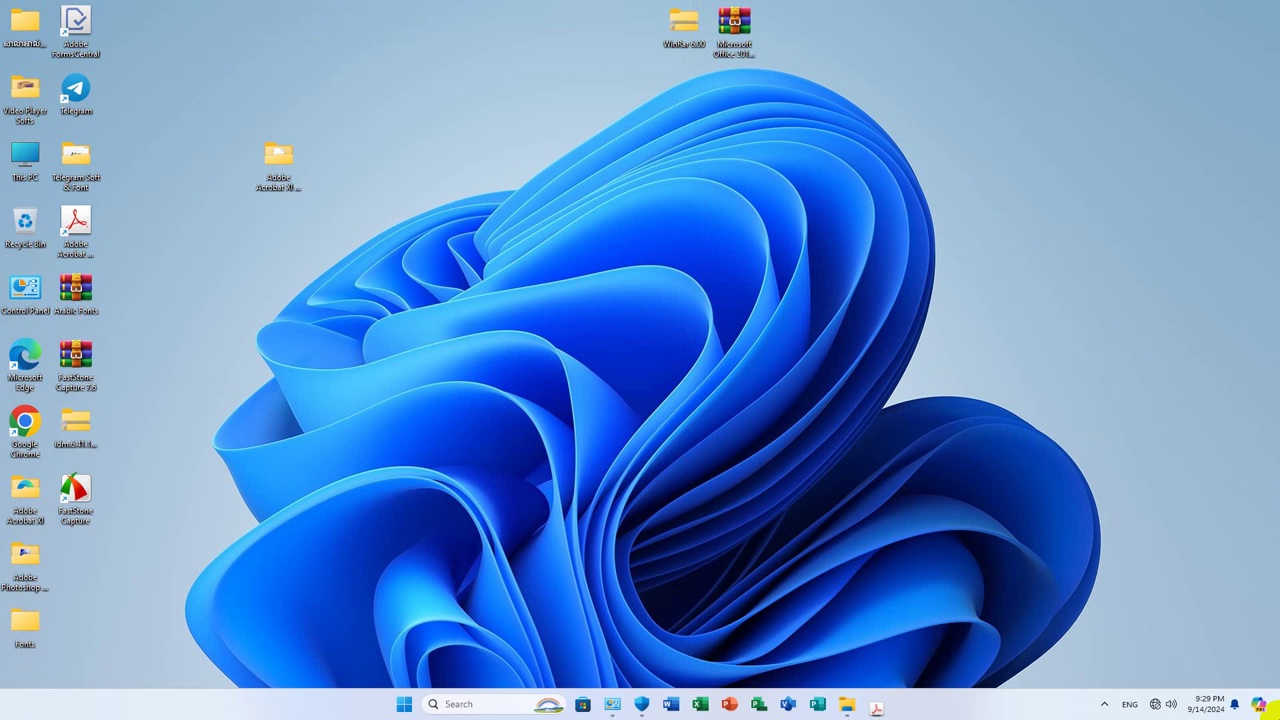
pyautogui.doubleClick(75, 228)
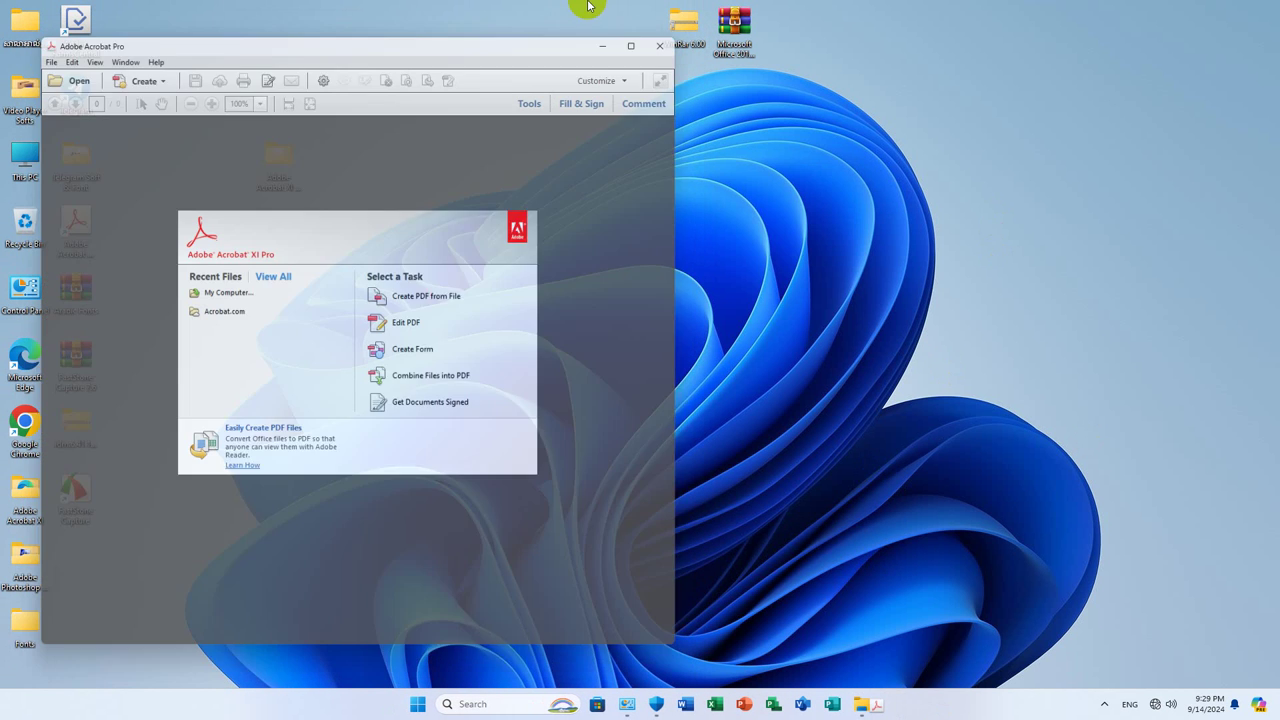
pyautogui.click(148, 47)
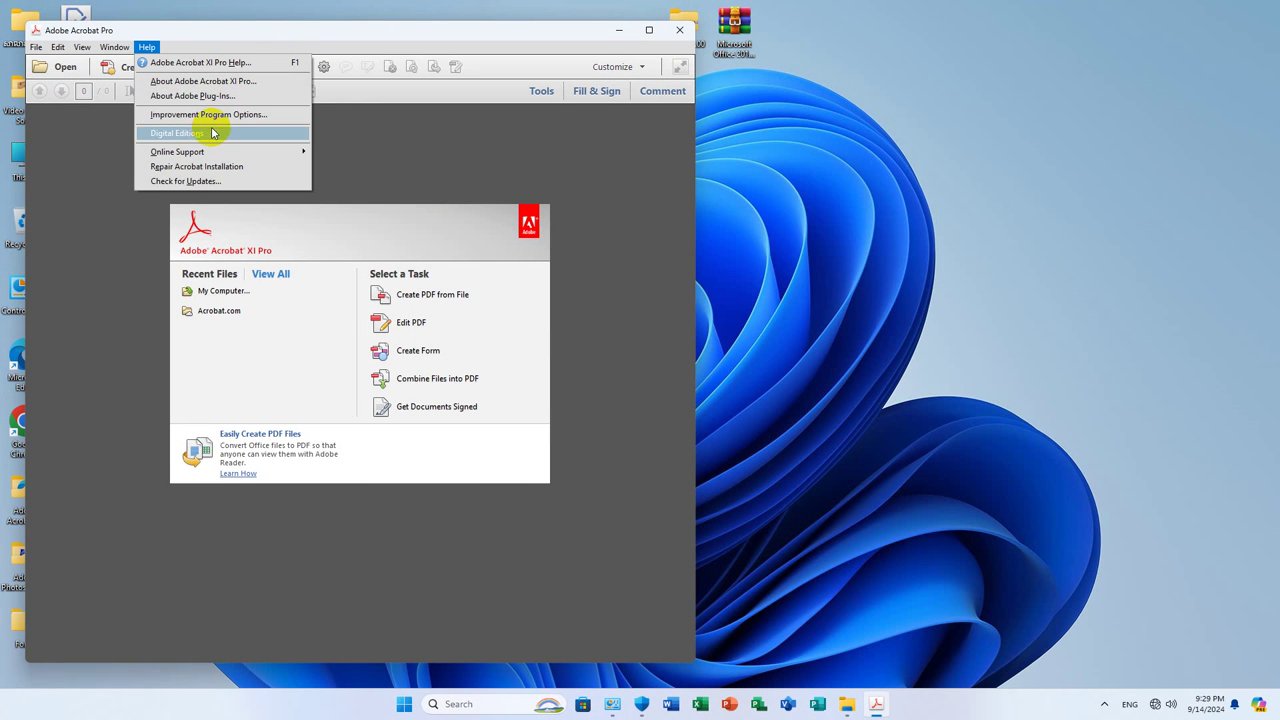
pyautogui.click(390, 172)
pyautogui.click(147, 48)
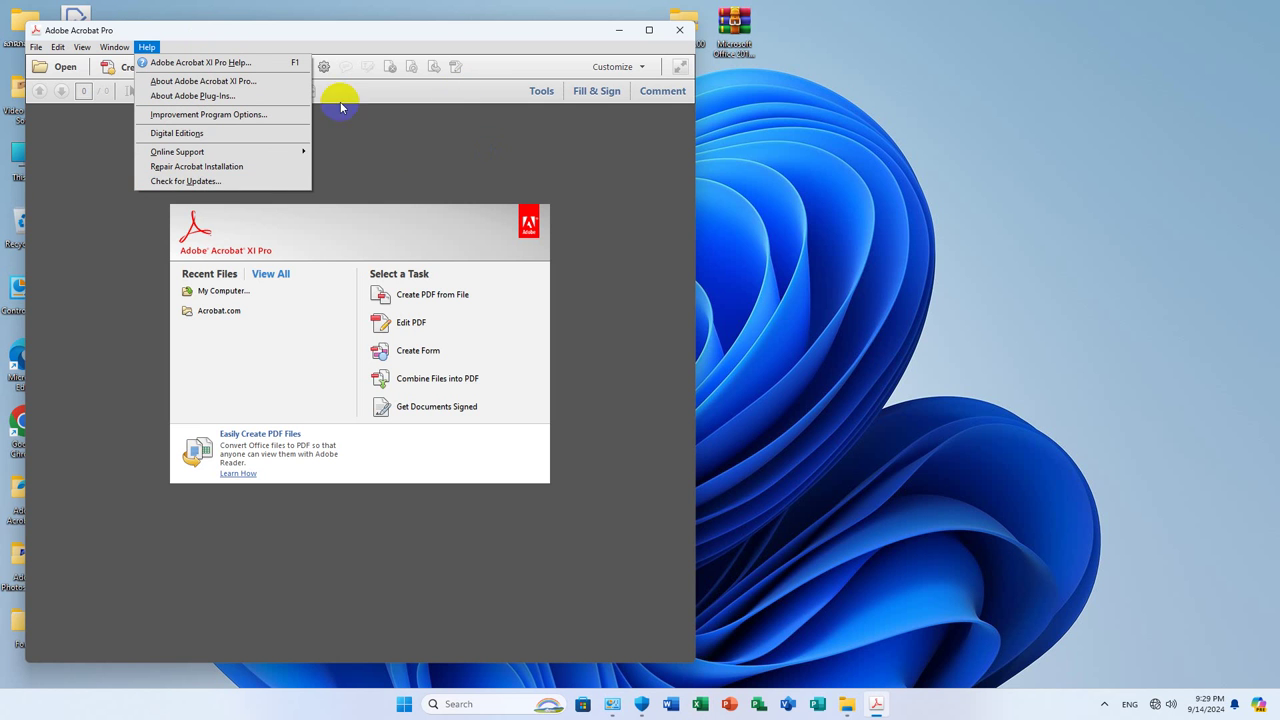
# Set Acrobat's Updater preference to "Do not download or install updates automatically" and save it
pyautogui.moveTo(36, 50)
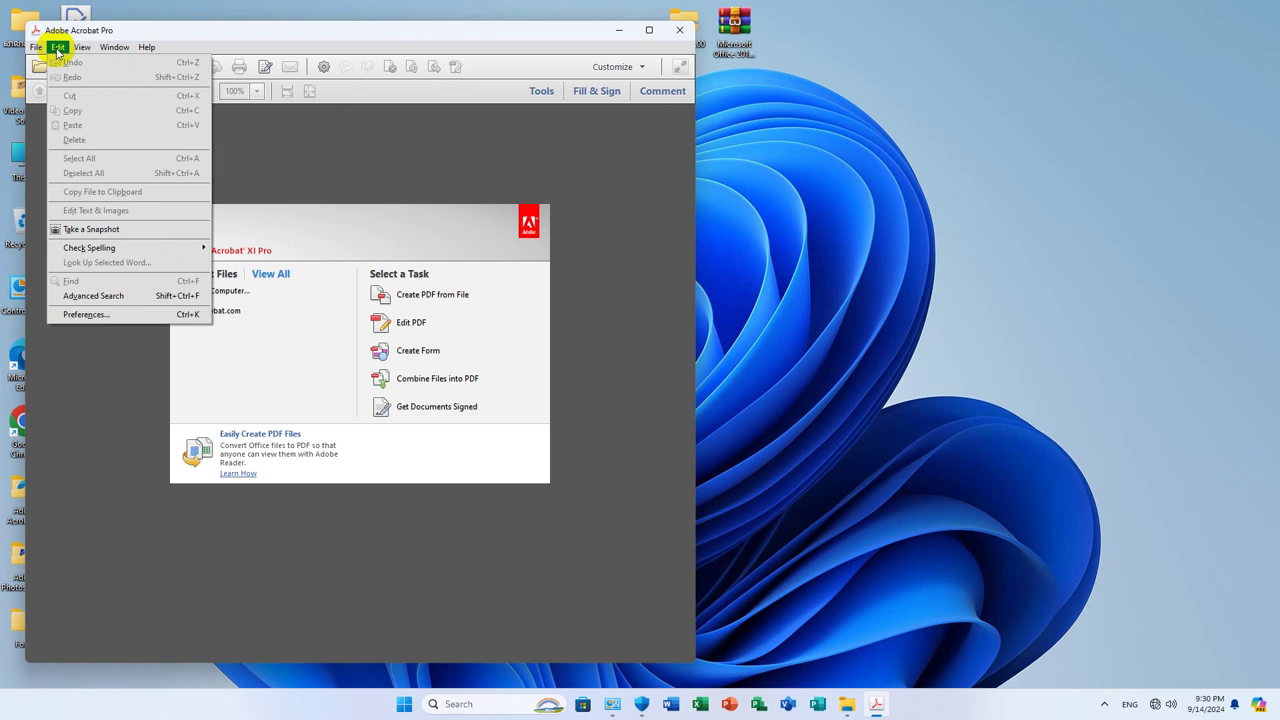
pyautogui.click(84, 316)
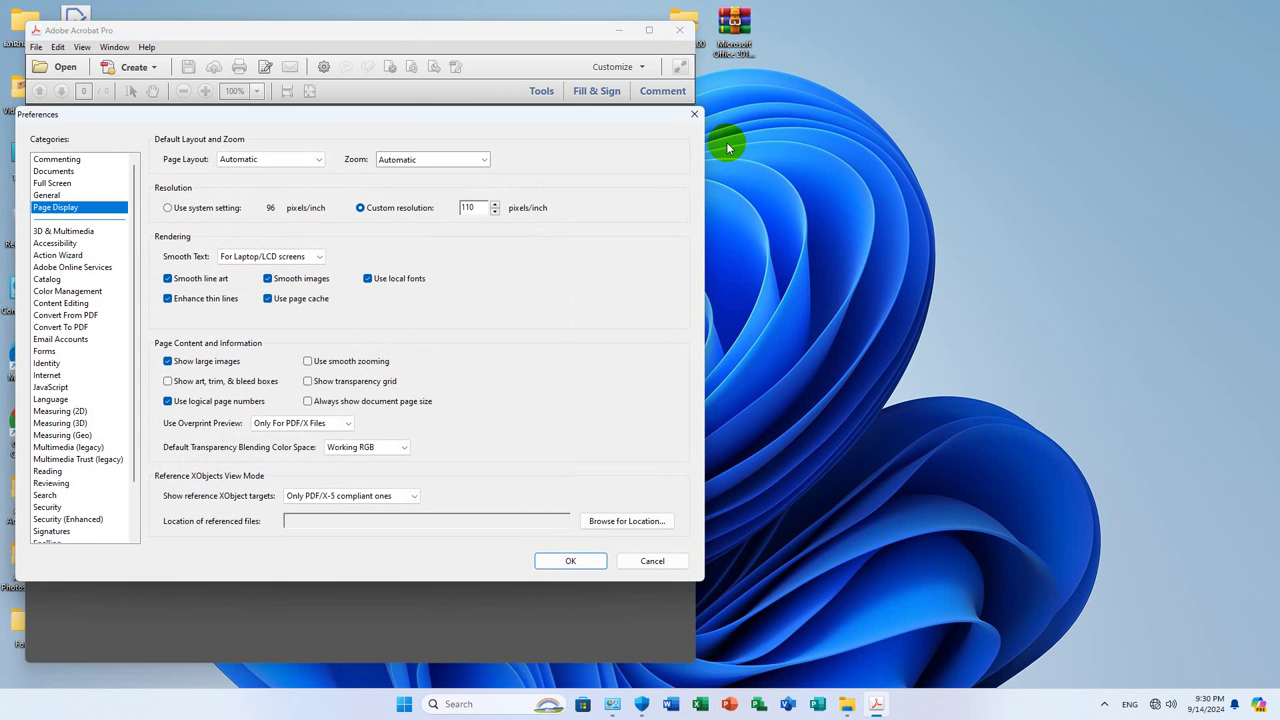
pyautogui.scroll(-2, 55, 385)
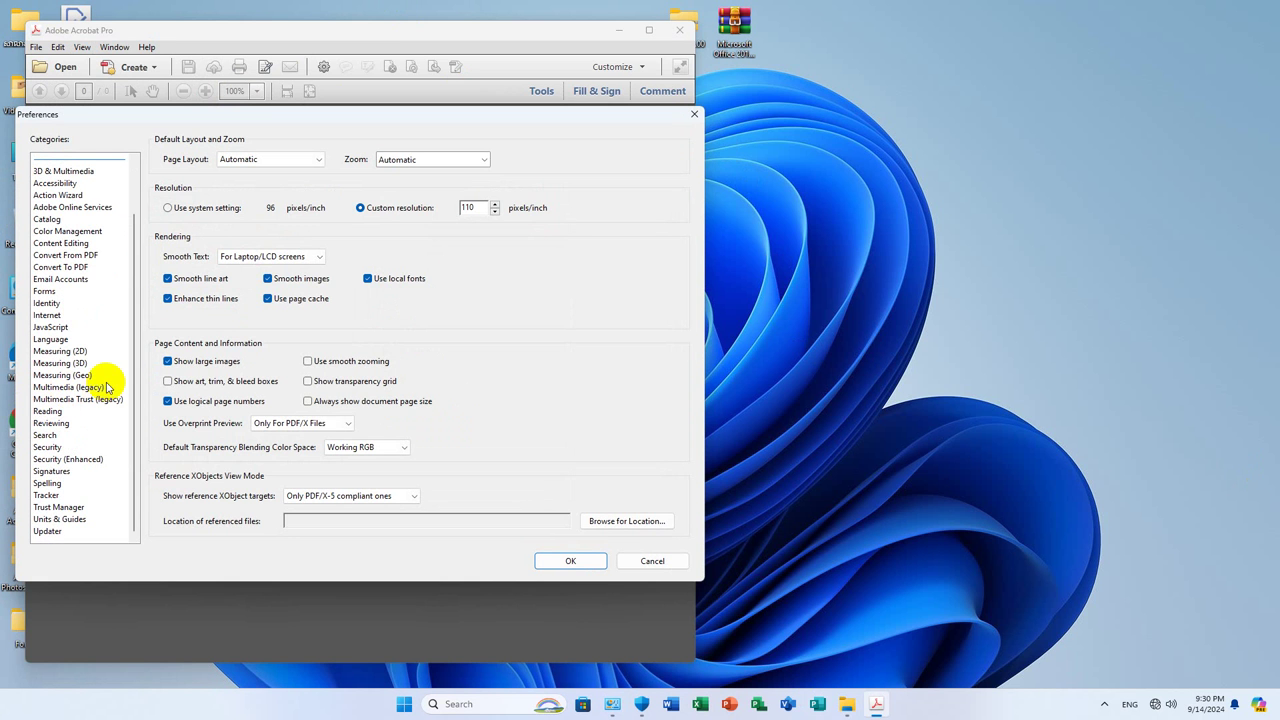
pyautogui.click(50, 531)
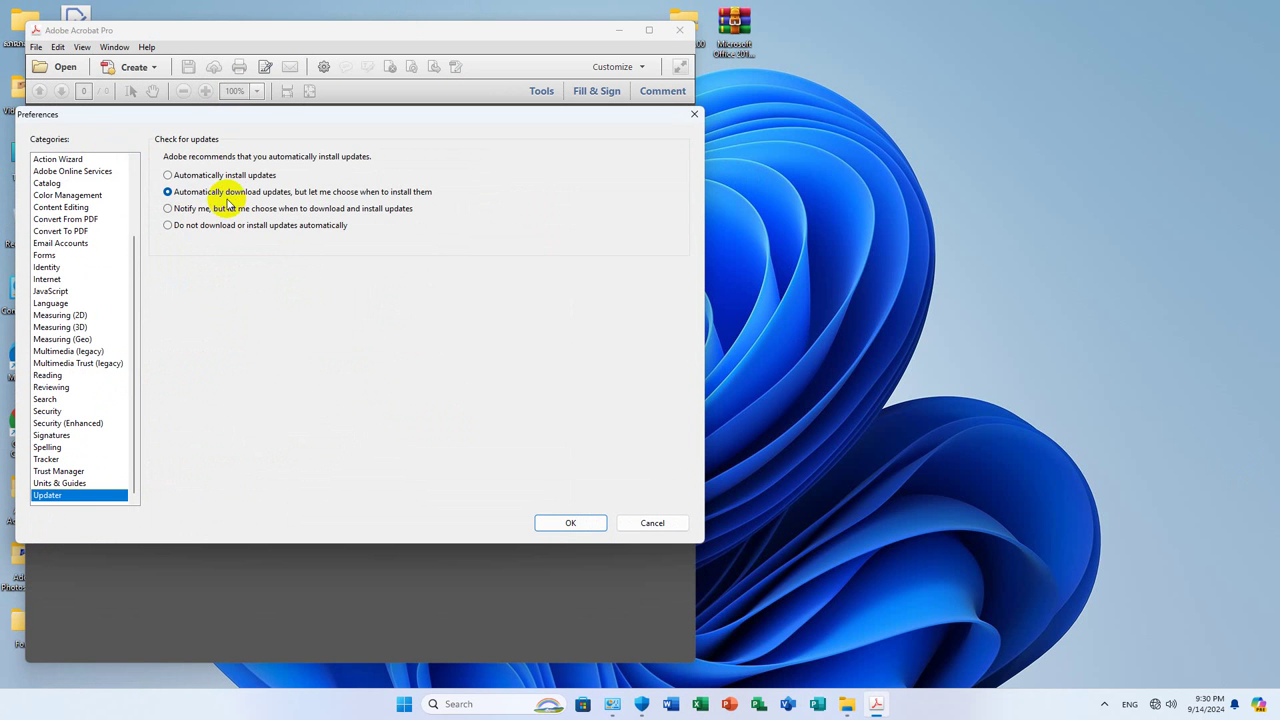
pyautogui.click(169, 227)
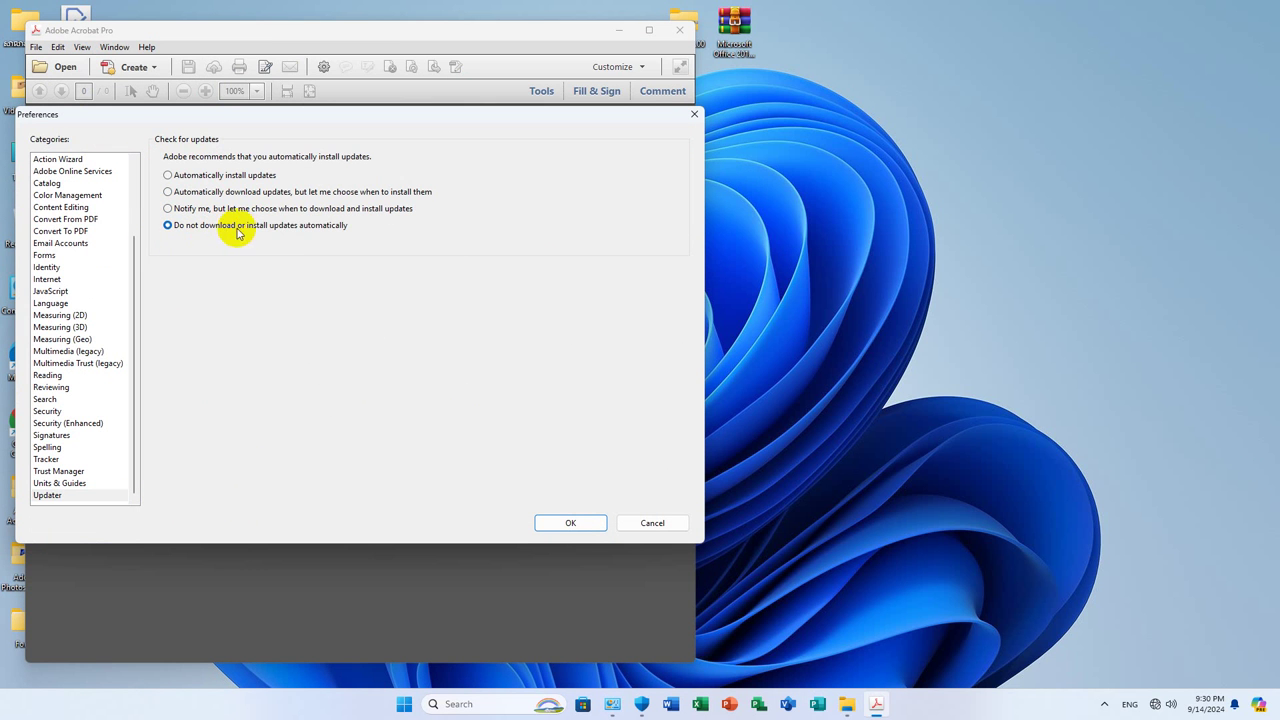
pyautogui.click(570, 523)
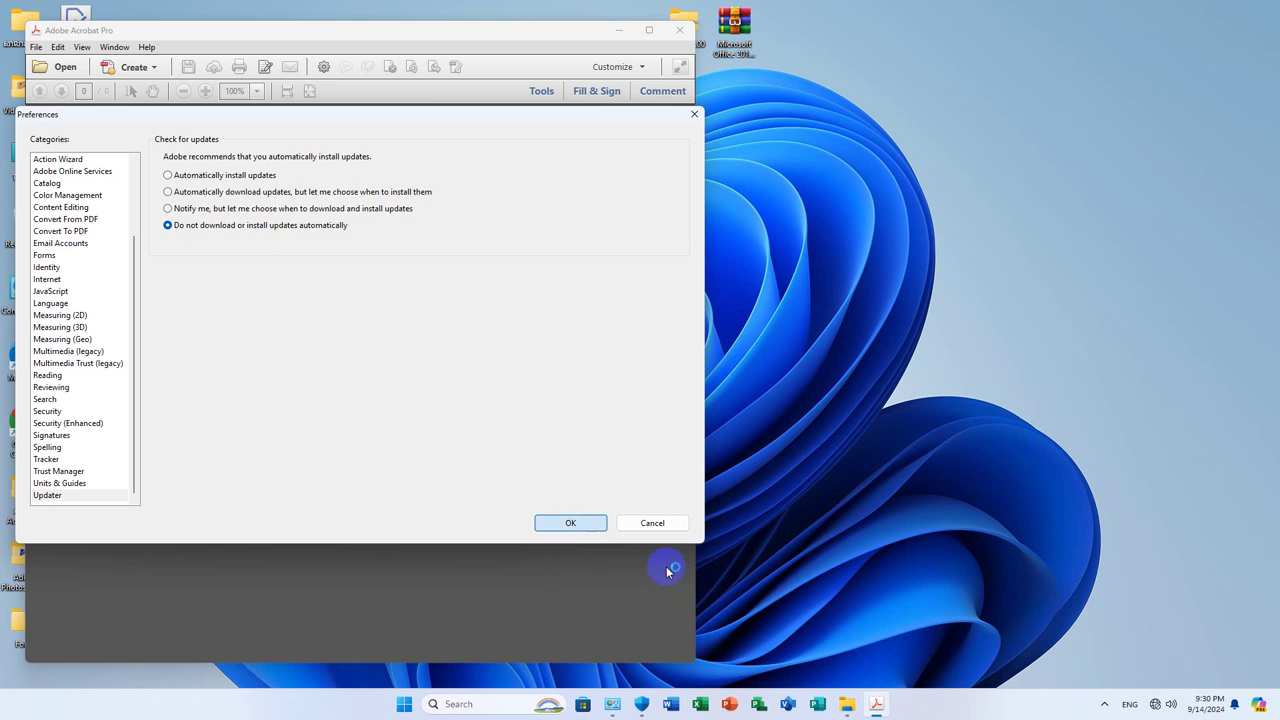
# Reopen Acrobat's preferences to review the Updater setting, and accept the dialog
pyautogui.click(37, 48)
pyautogui.click(42, 48)
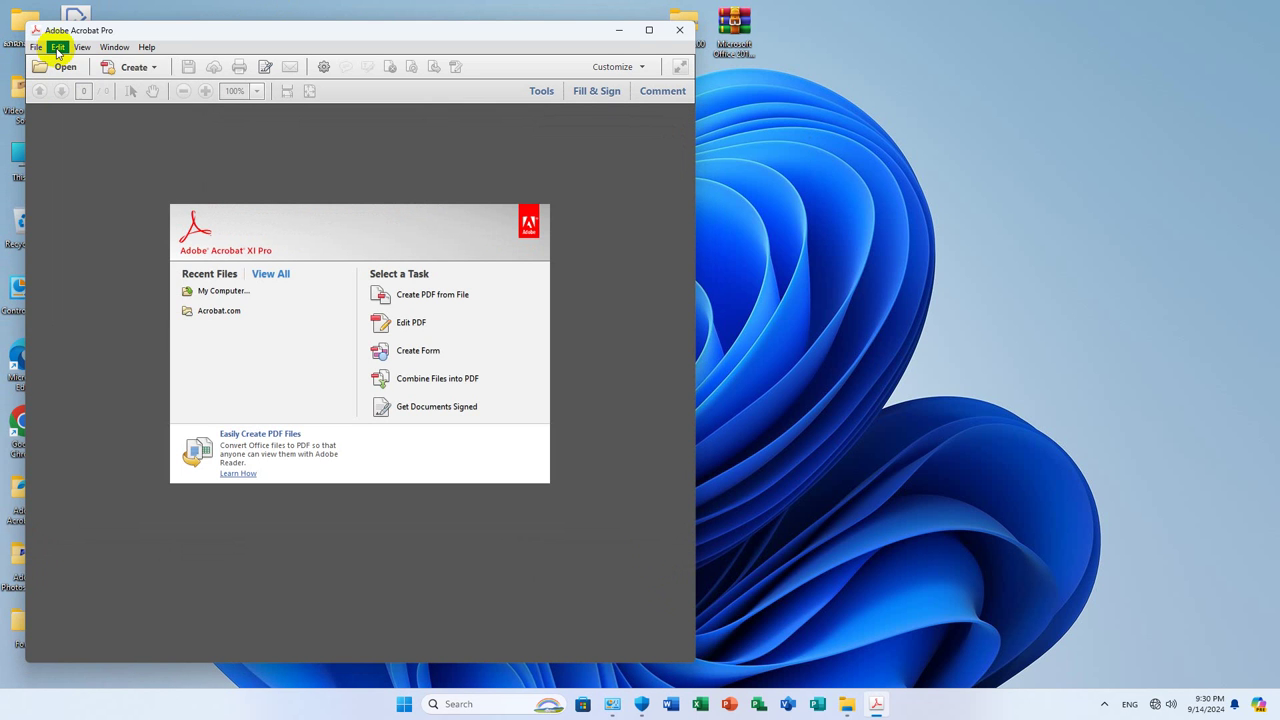
pyautogui.click(57, 48)
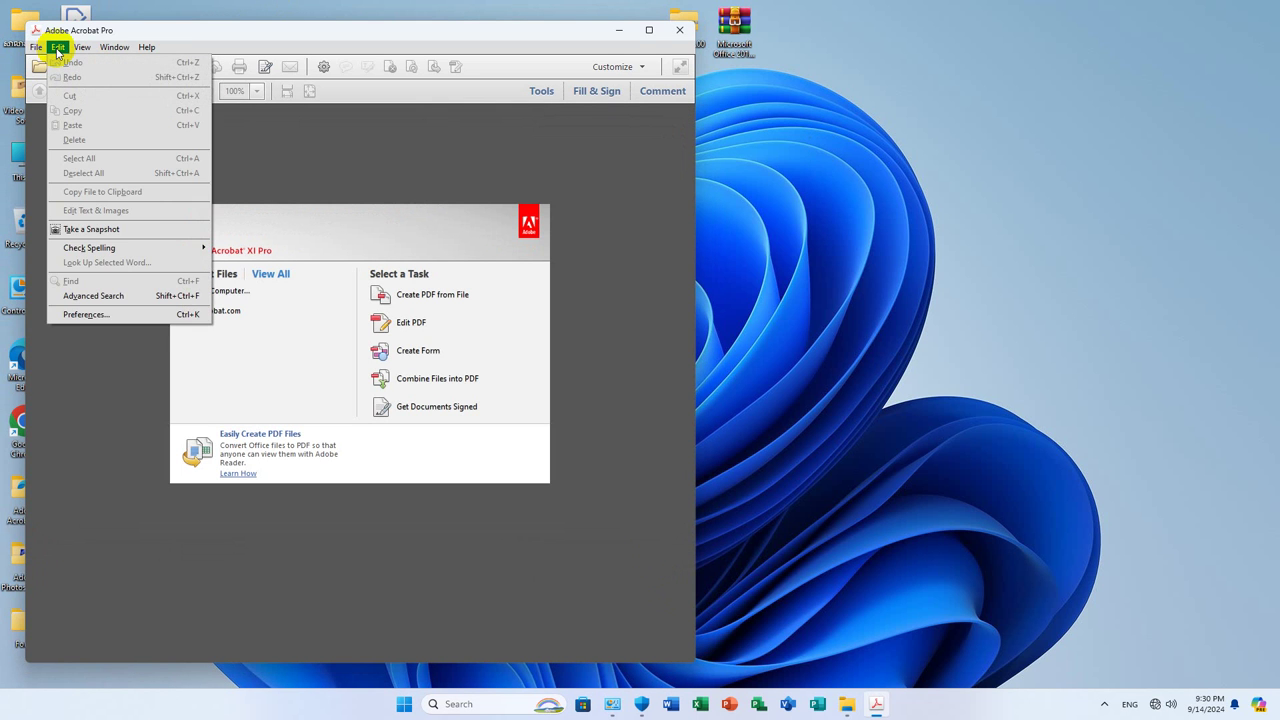
pyautogui.click(75, 316)
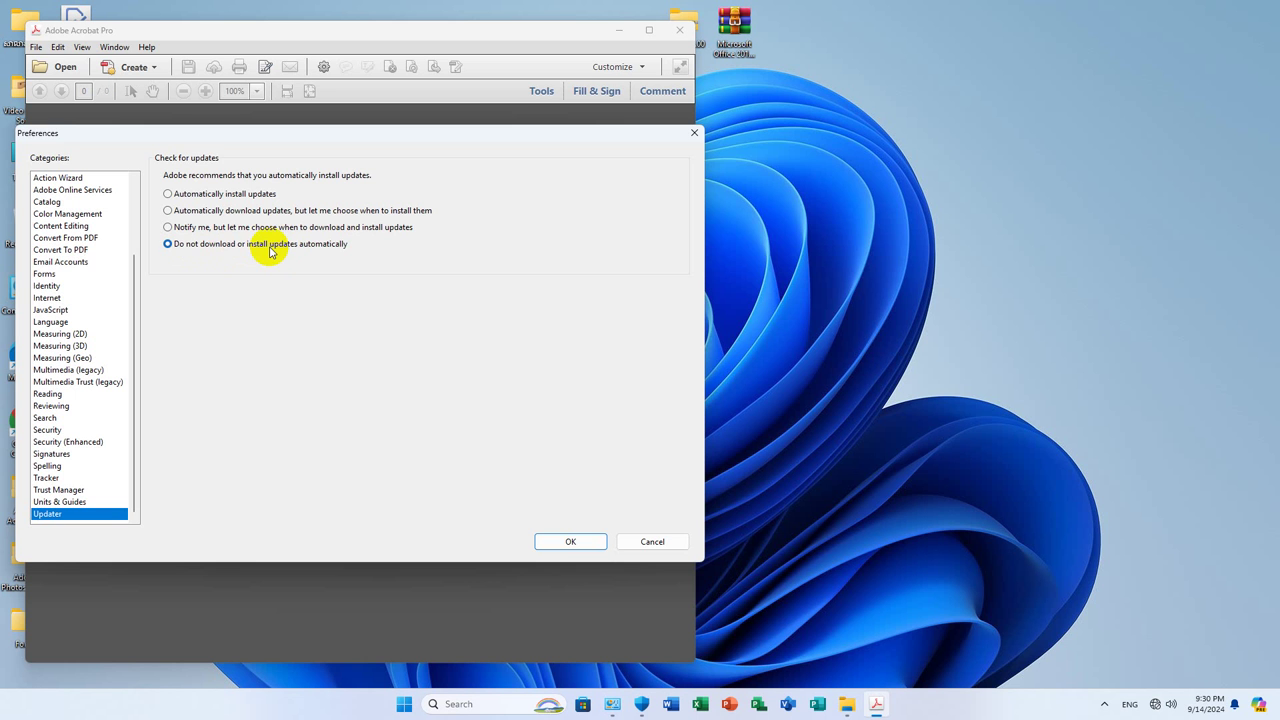
pyautogui.click(570, 541)
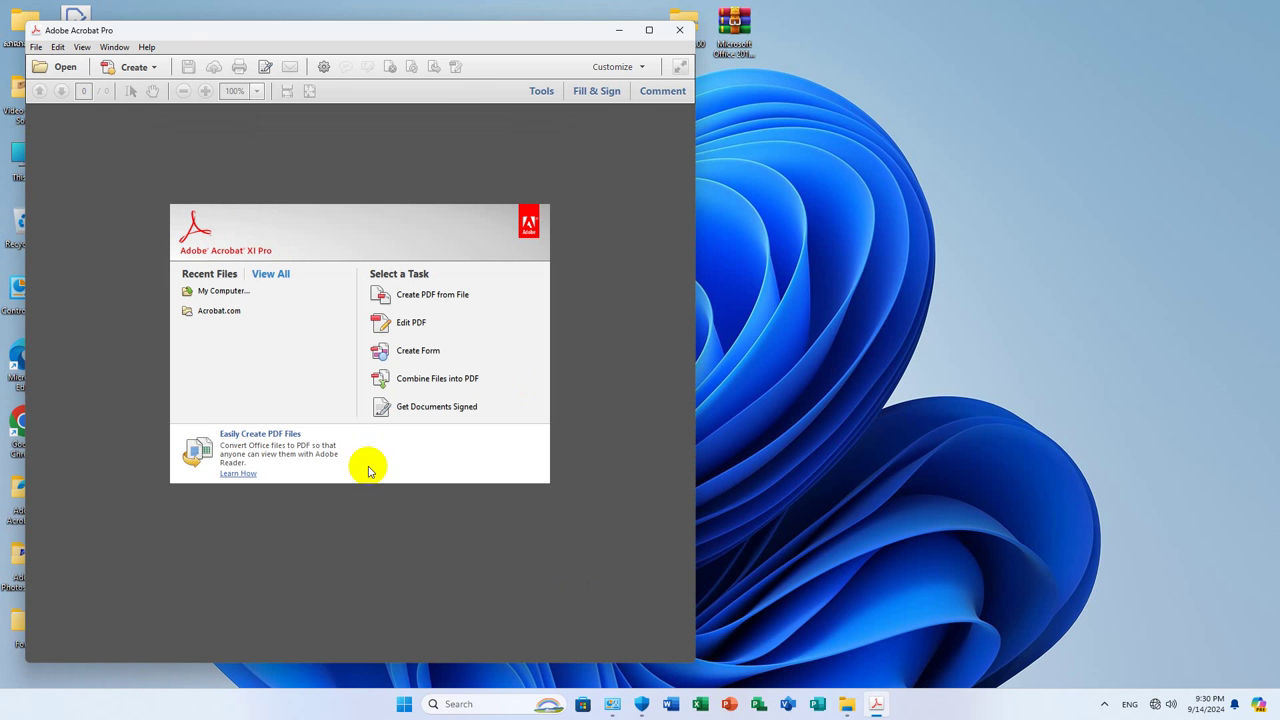
# View the trial status through Product Registration, close that window and confirm quitting it
pyautogui.click(146, 47)
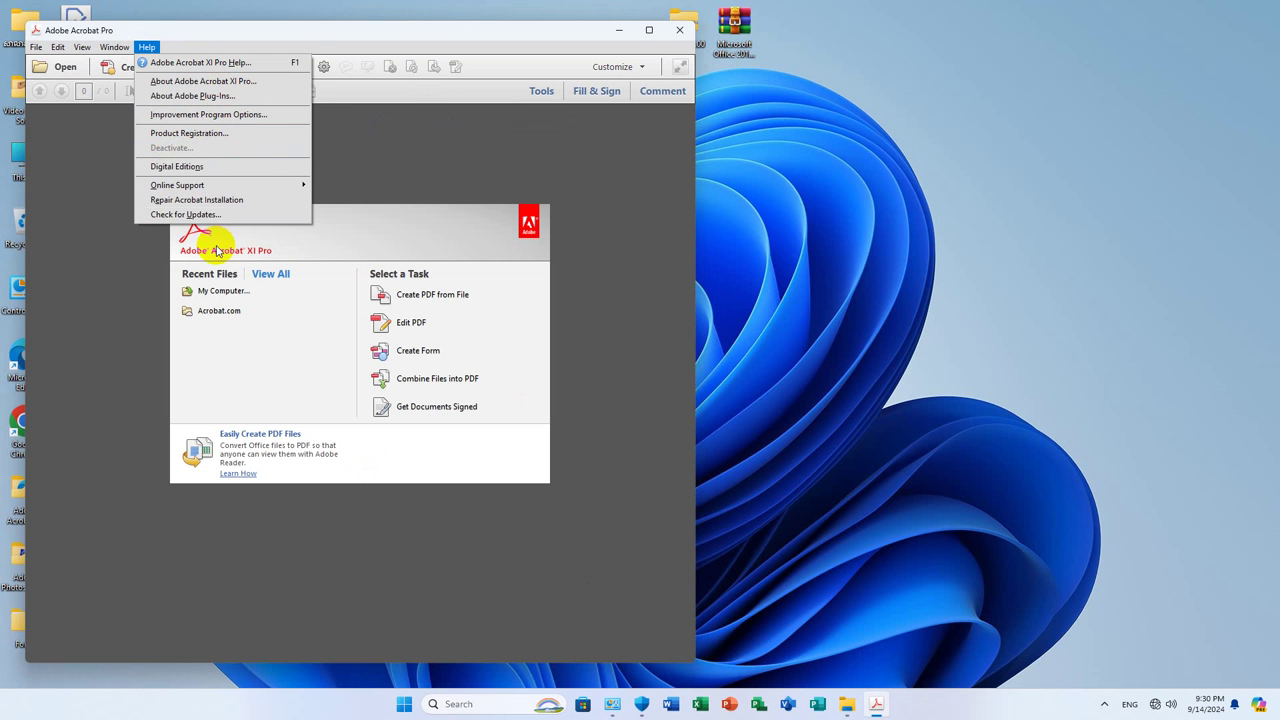
pyautogui.click(206, 133)
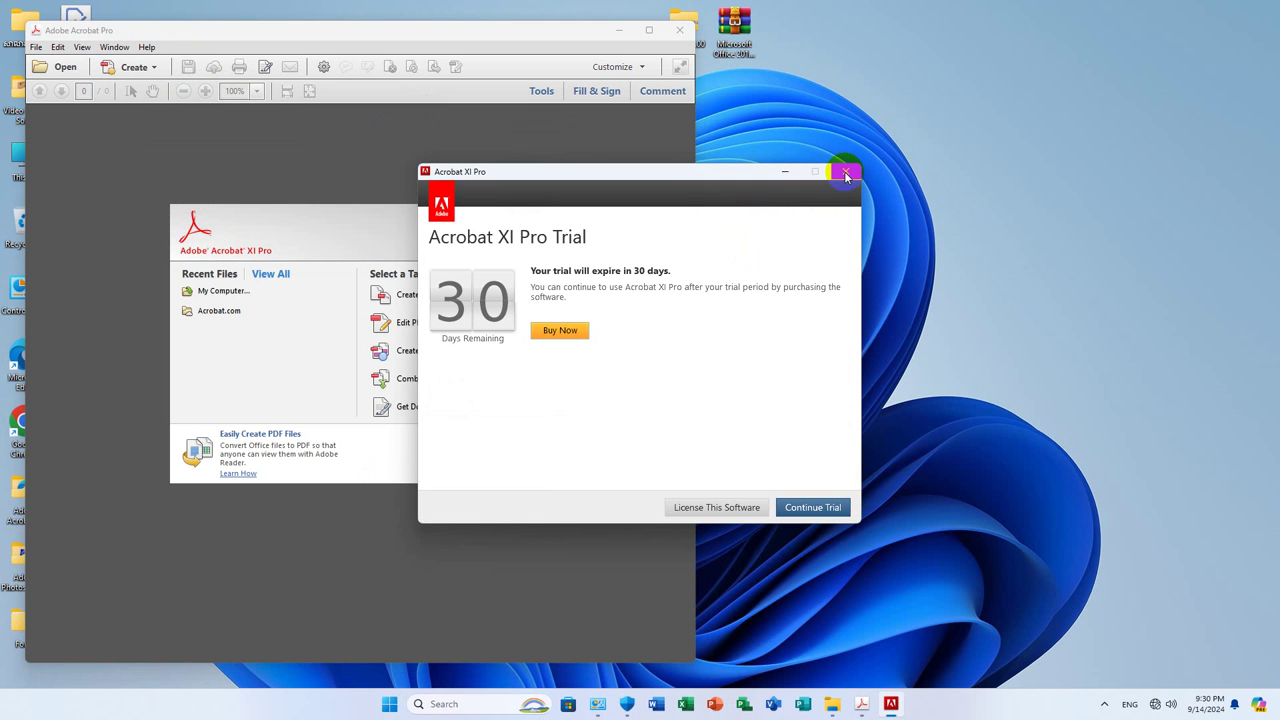
pyautogui.click(847, 172)
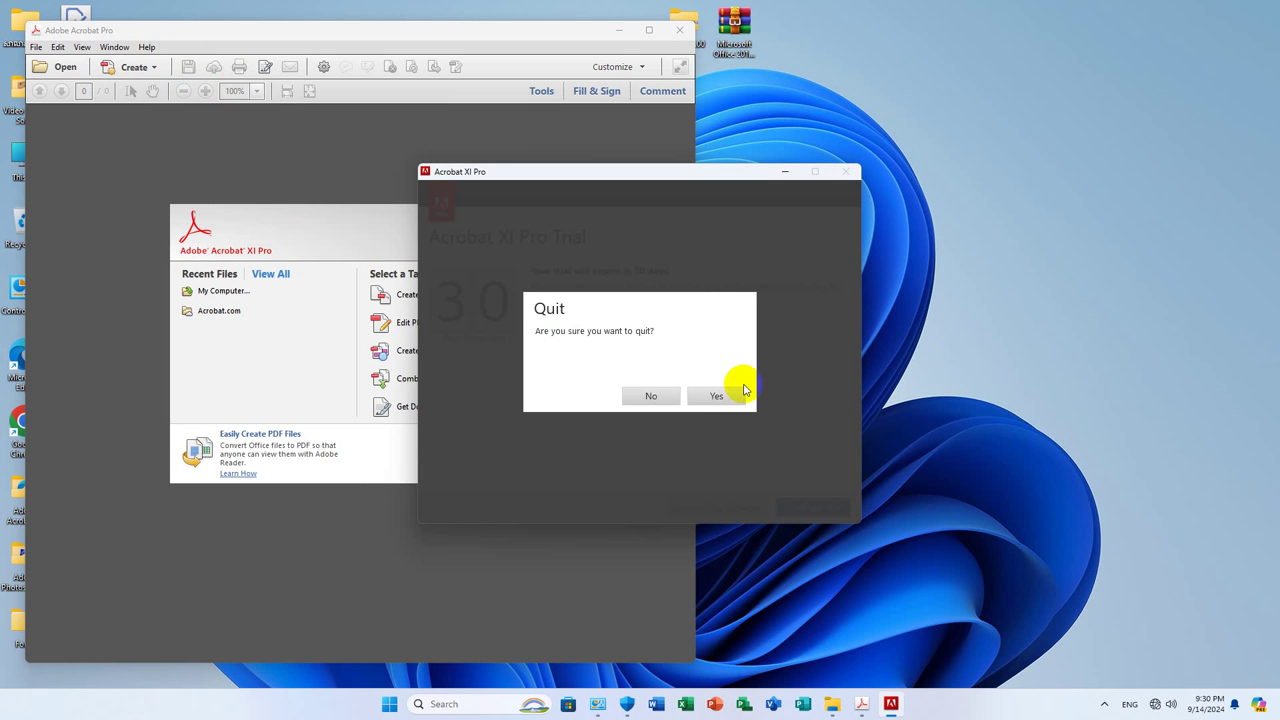
pyautogui.click(718, 396)
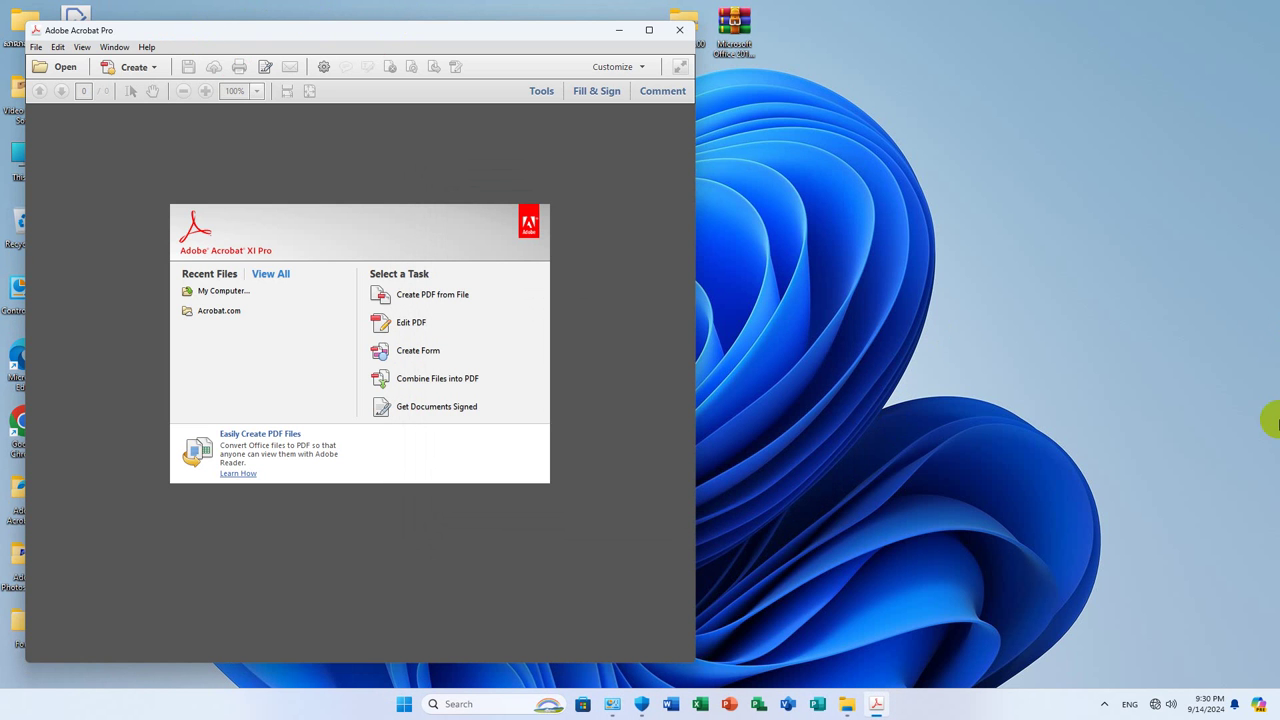
# Close and relaunch Acrobat, and compare the help commands for product registration and deactivation entries
pyautogui.click(145, 47)
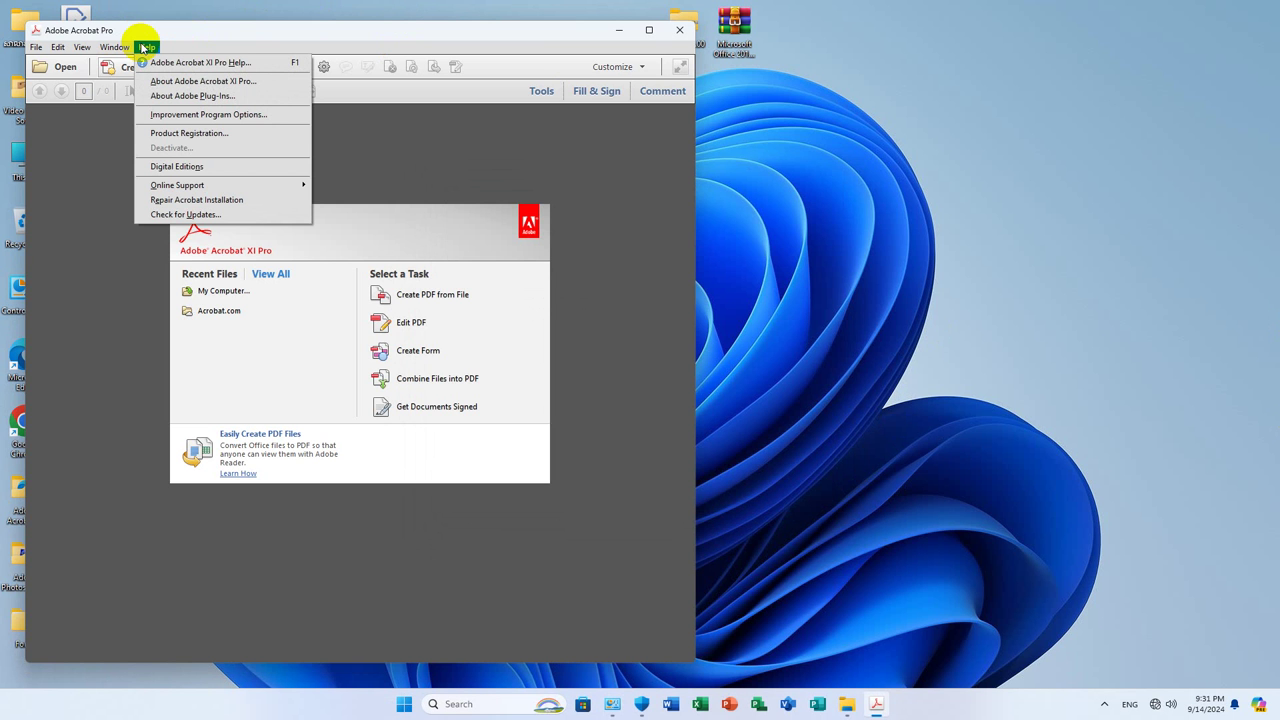
pyautogui.click(712, 12)
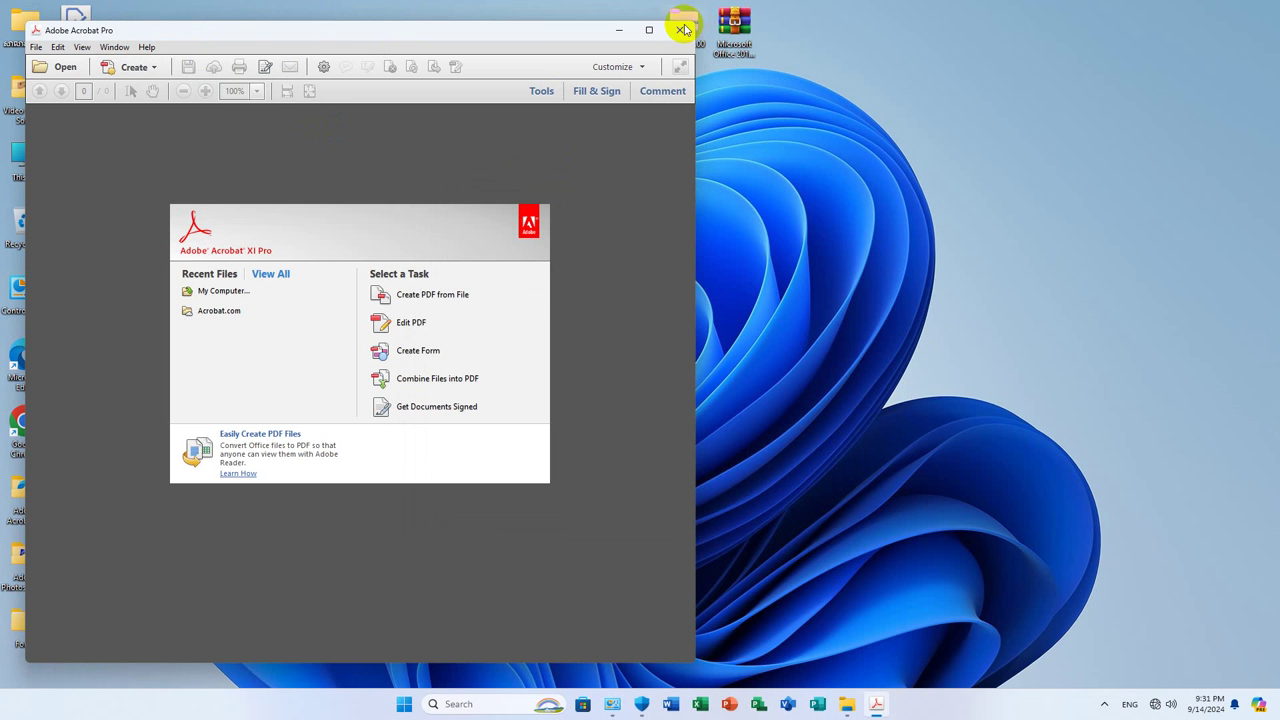
pyautogui.click(679, 30)
pyautogui.doubleClick(75, 228)
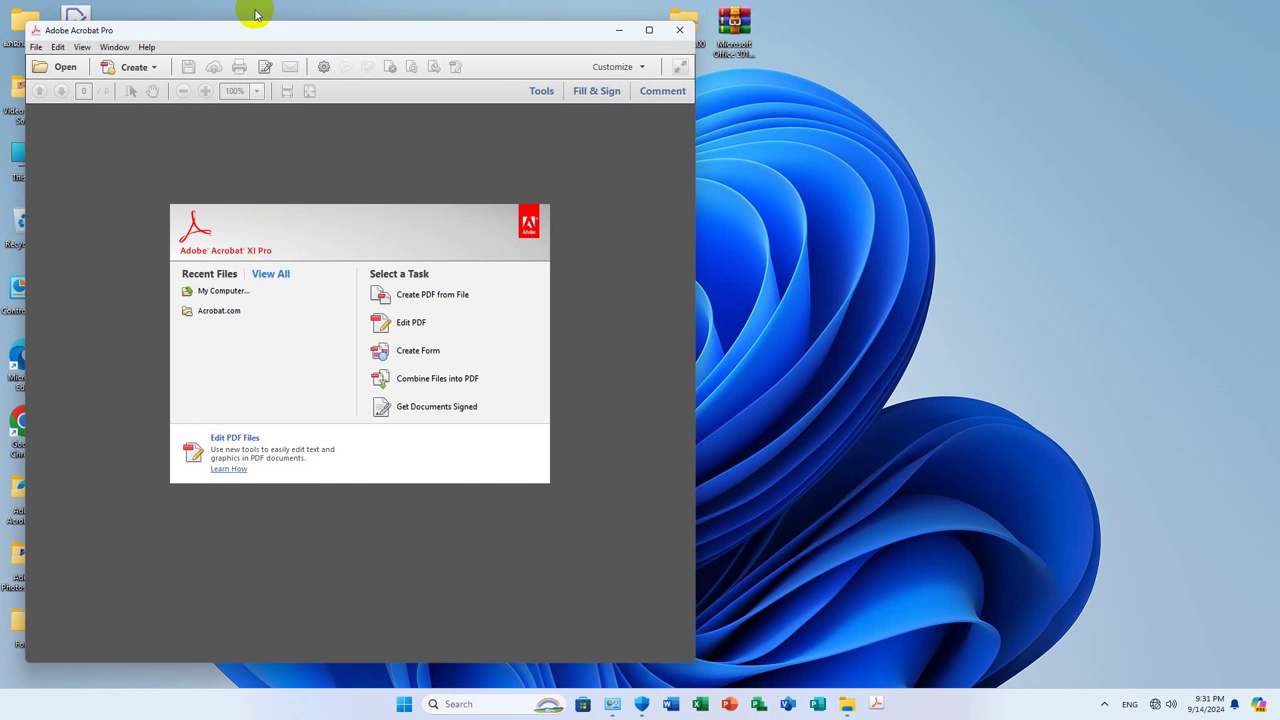
pyautogui.click(146, 47)
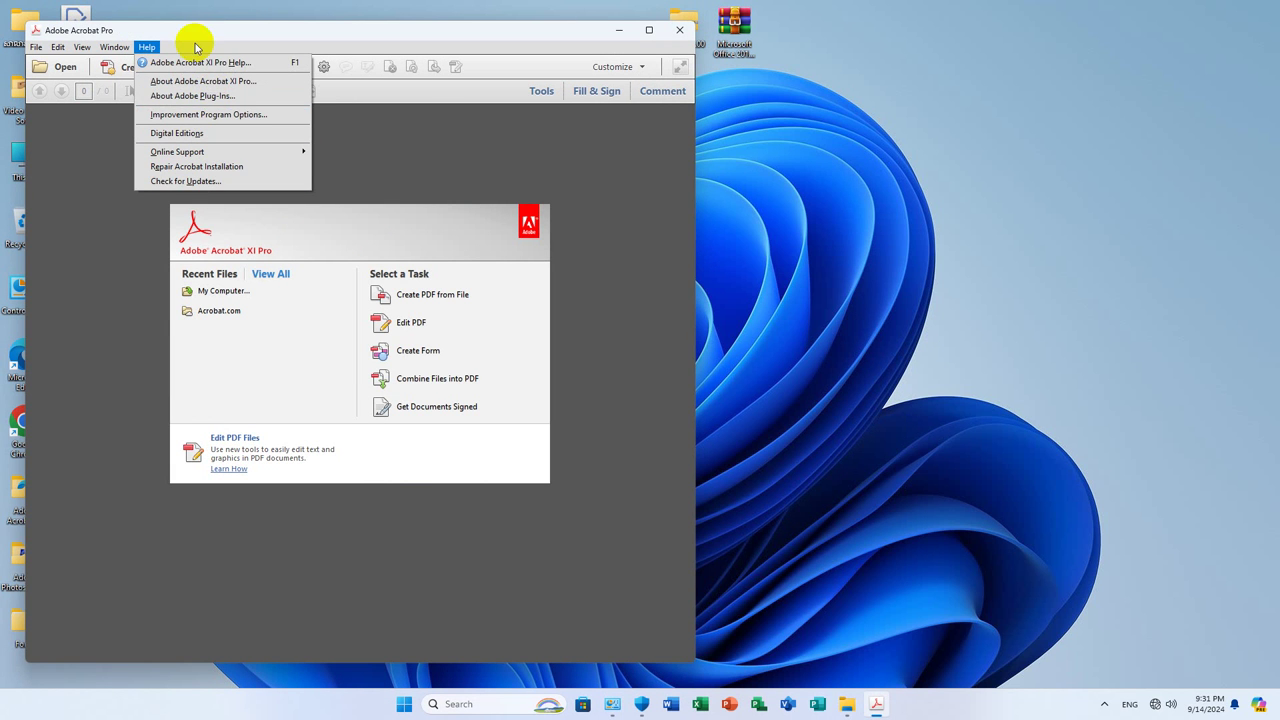
pyautogui.click(61, 50)
pyautogui.click(61, 50)
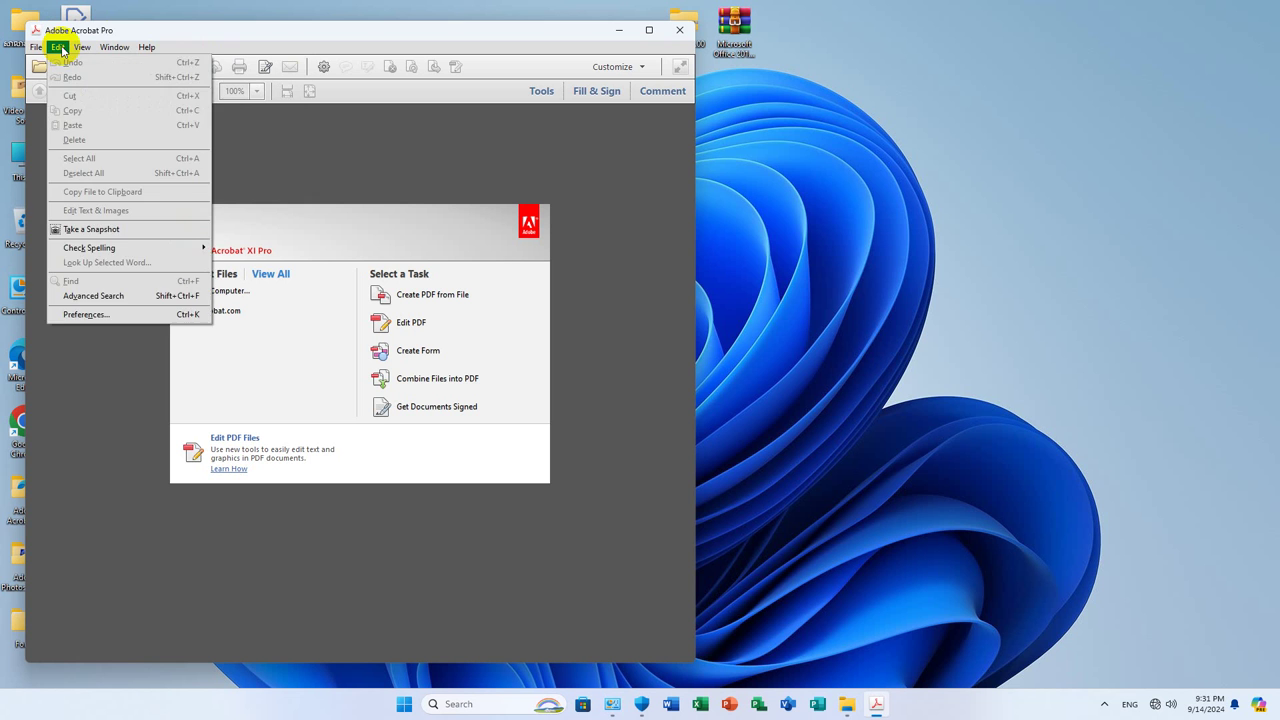
pyautogui.moveTo(145, 50)
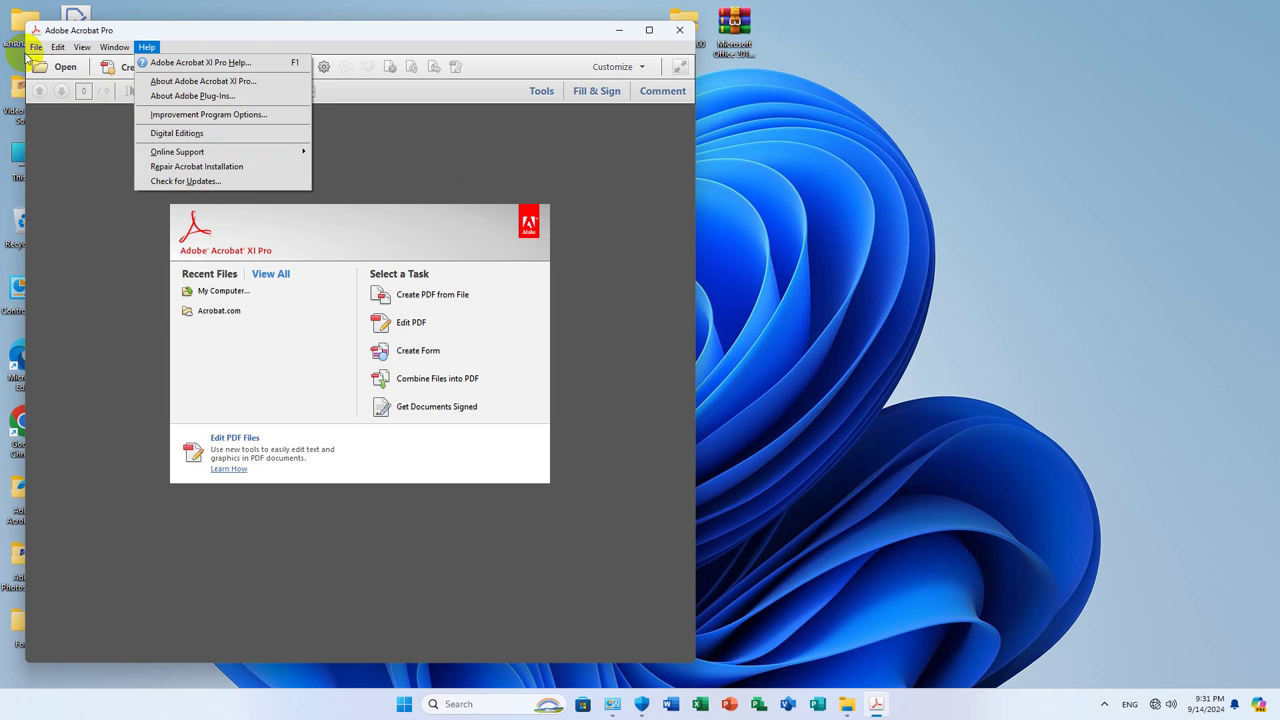
# Recheck the Updater preference after the relaunch and accept the Preferences dialog
pyautogui.click(60, 47)
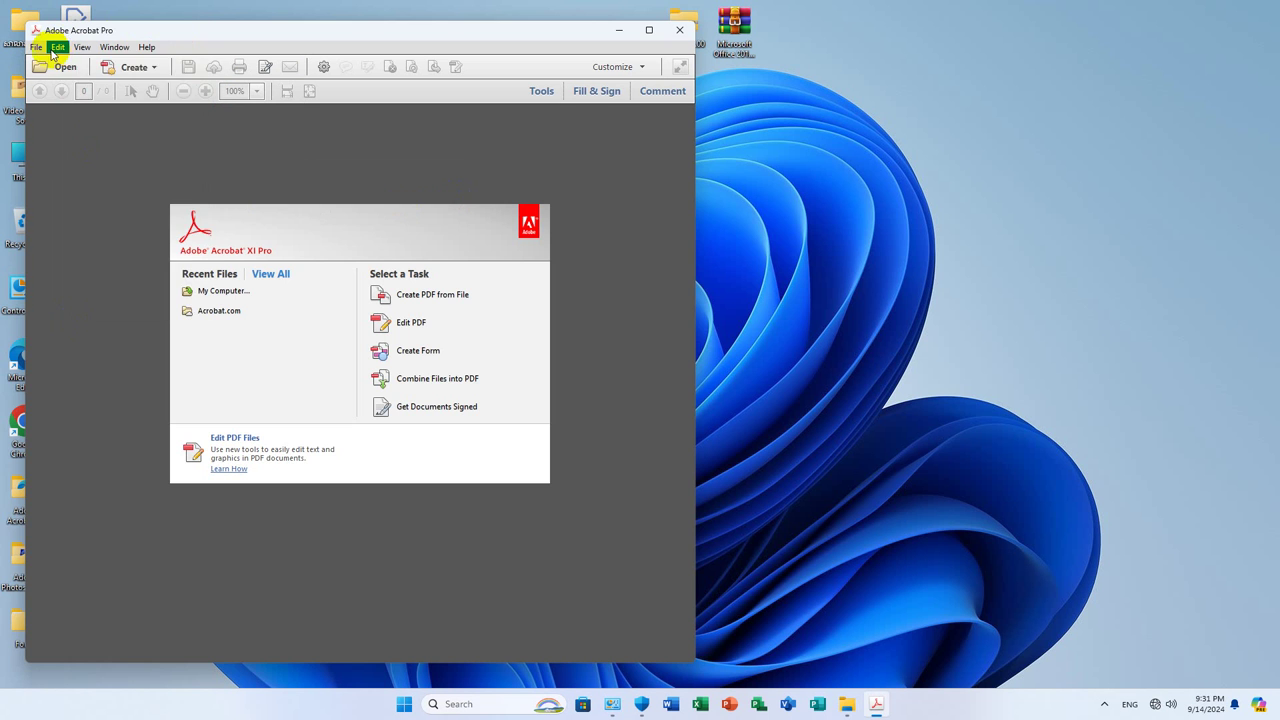
pyautogui.click(57, 47)
pyautogui.click(88, 314)
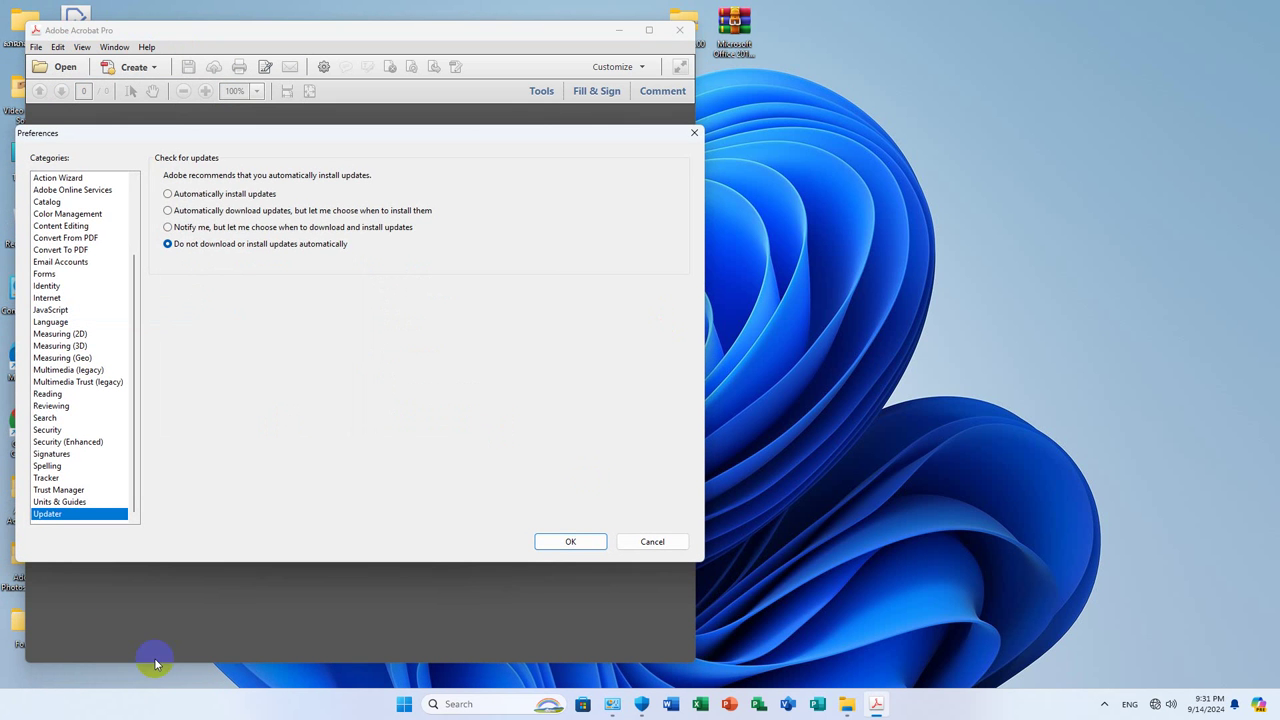
pyautogui.click(569, 542)
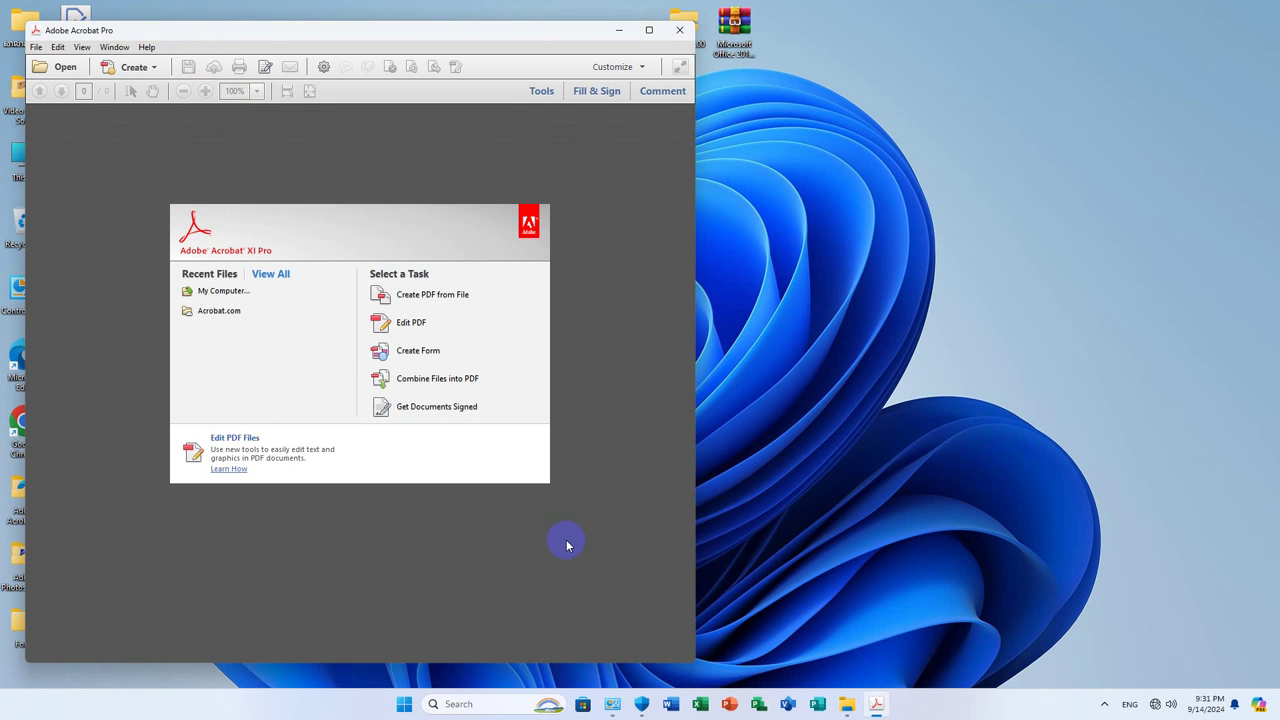
# Review the help commands, restart Acrobat from the desktop once more and review them again
pyautogui.click(152, 47)
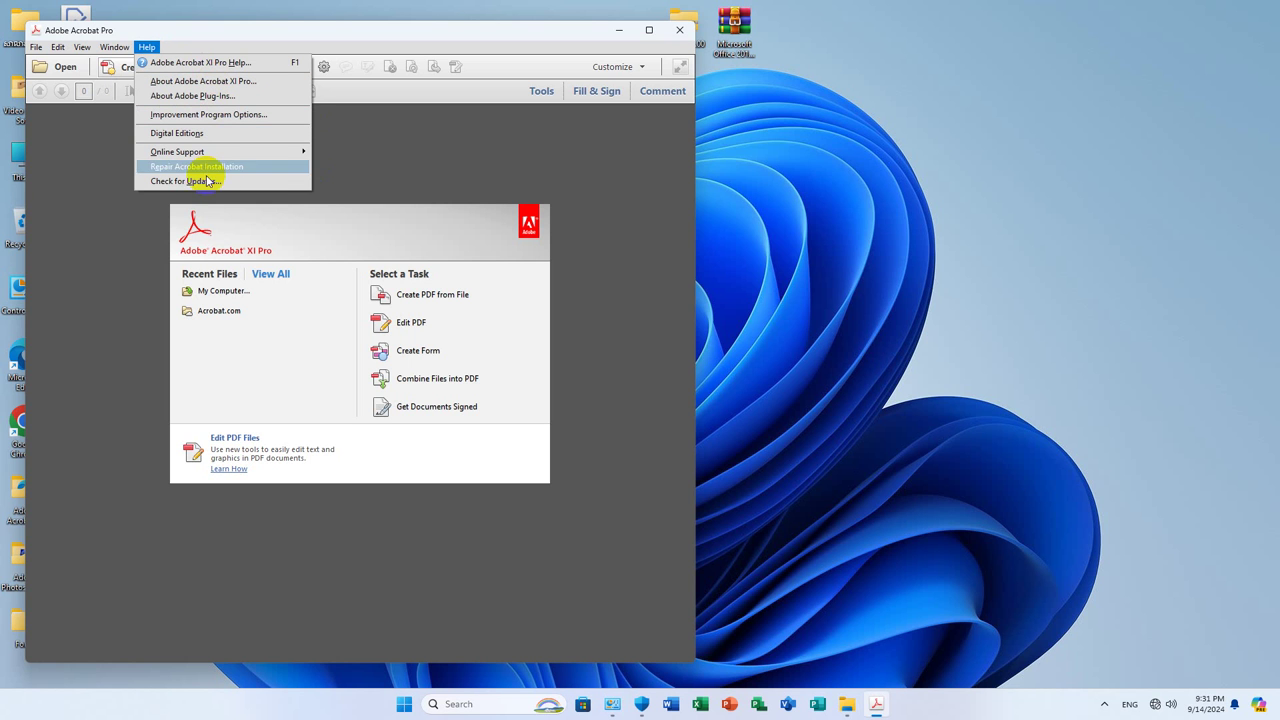
pyautogui.click(451, 155)
pyautogui.click(680, 30)
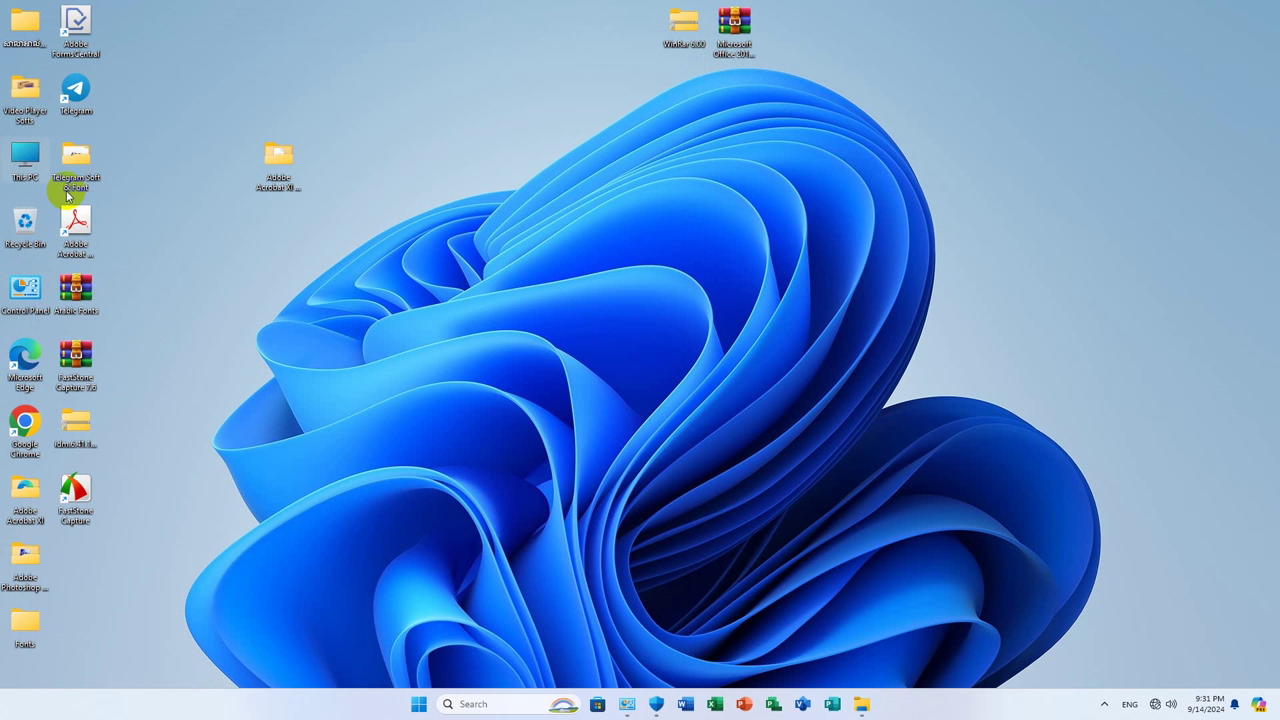
pyautogui.doubleClick(75, 224)
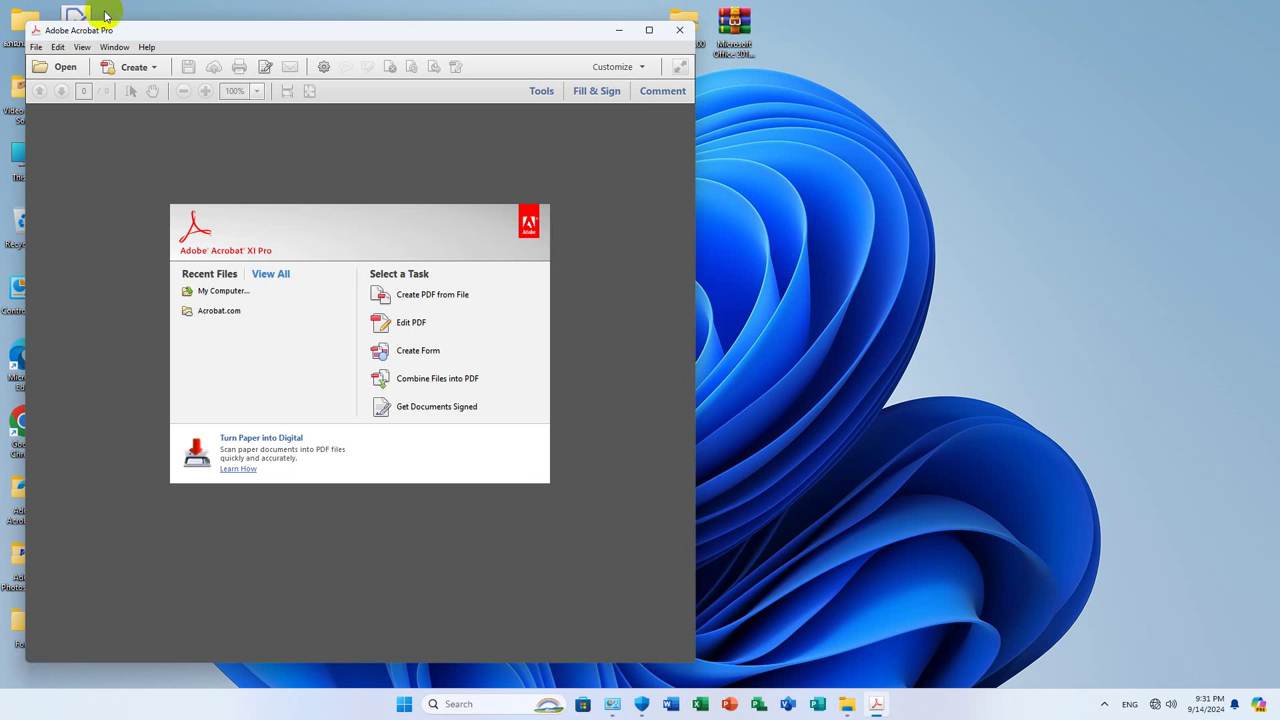
pyautogui.click(146, 47)
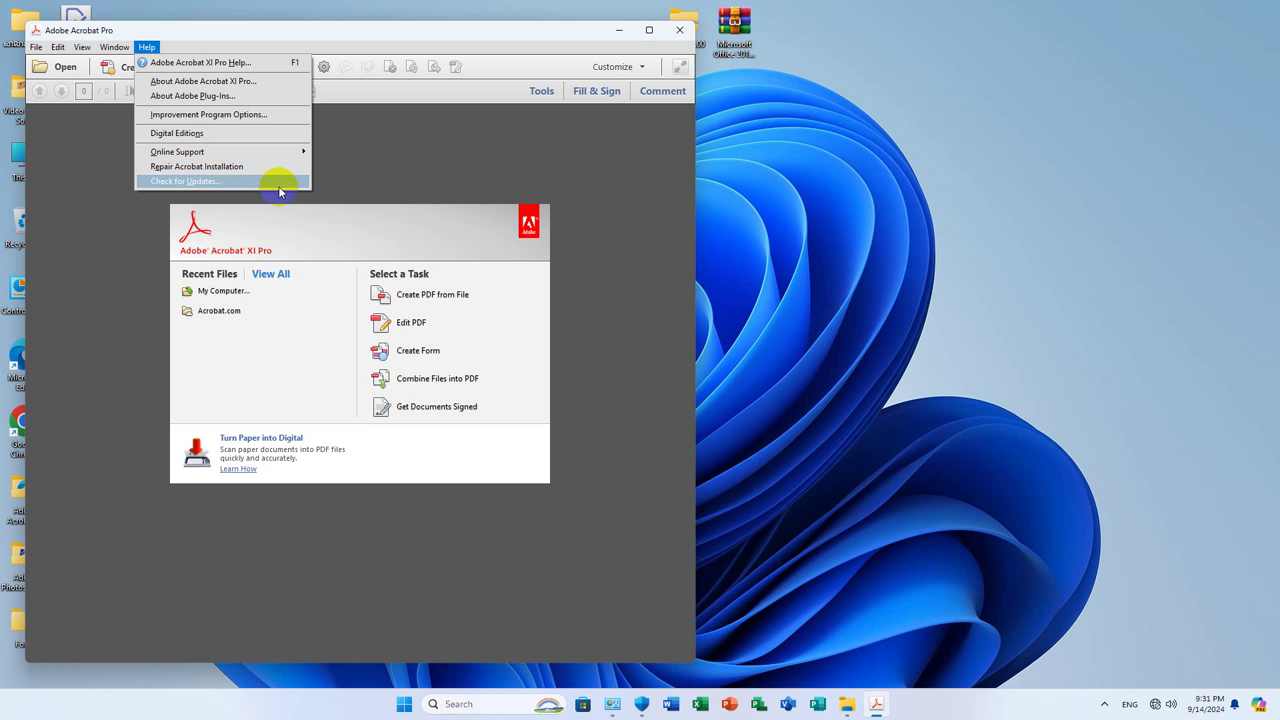
# Recheck Acrobat's Updater preference, cancel the Preferences dialog and close Acrobat
pyautogui.click(58, 47)
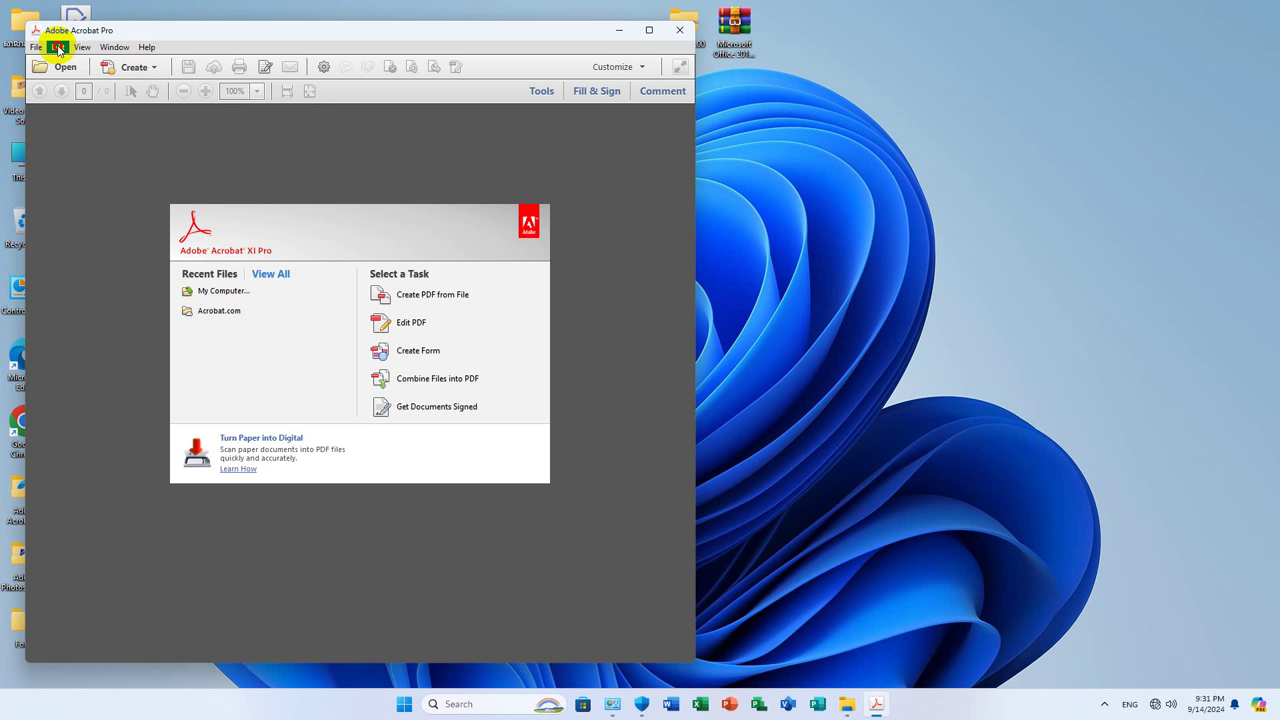
pyautogui.click(58, 47)
pyautogui.click(105, 313)
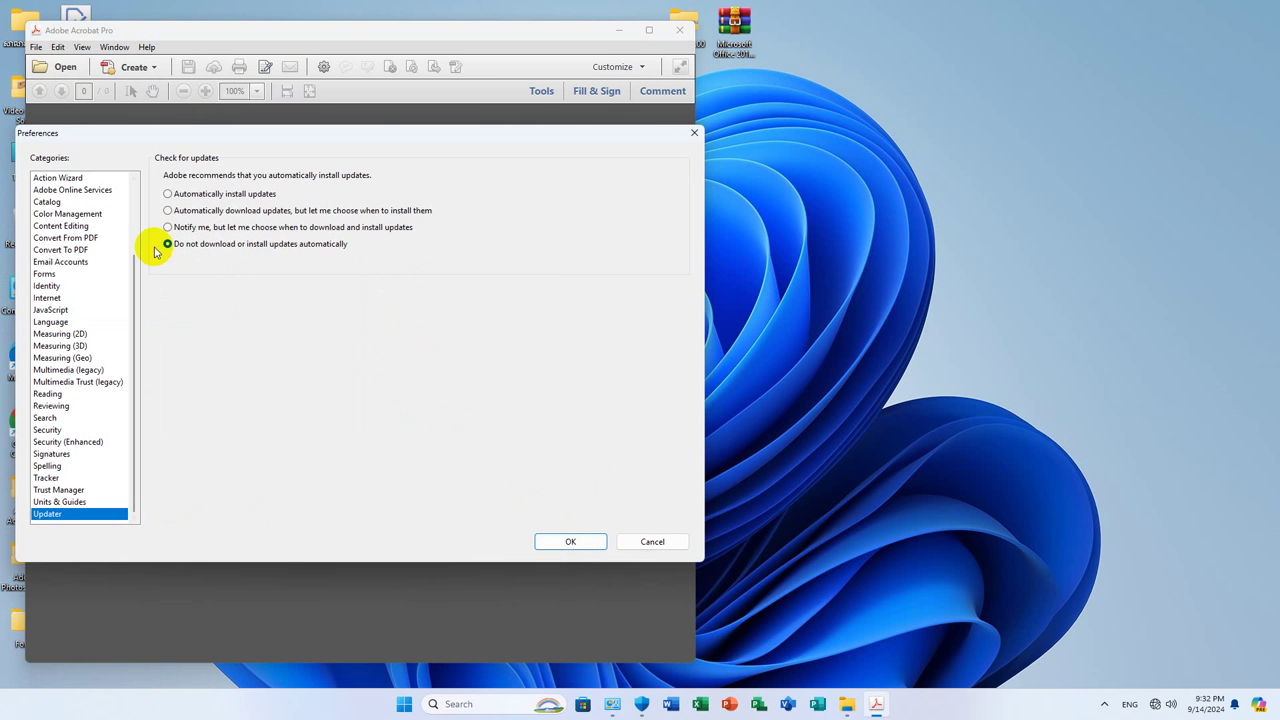
pyautogui.click(654, 540)
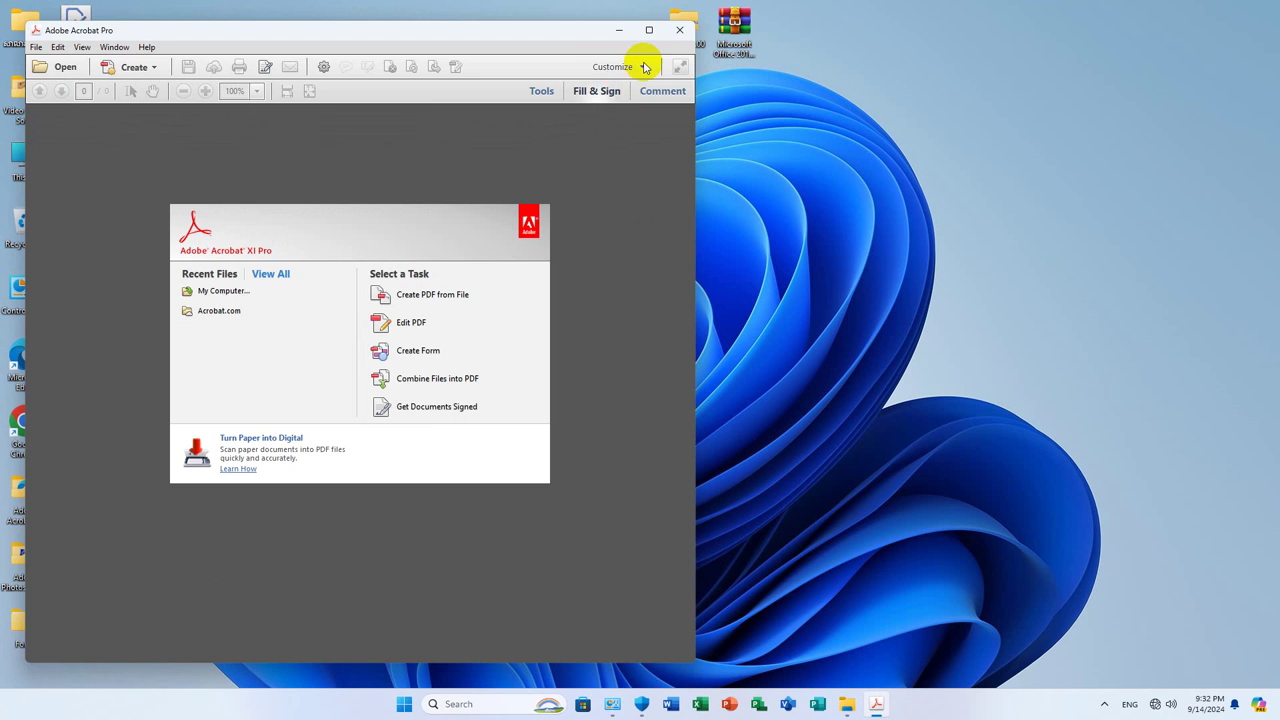
pyautogui.click(681, 30)
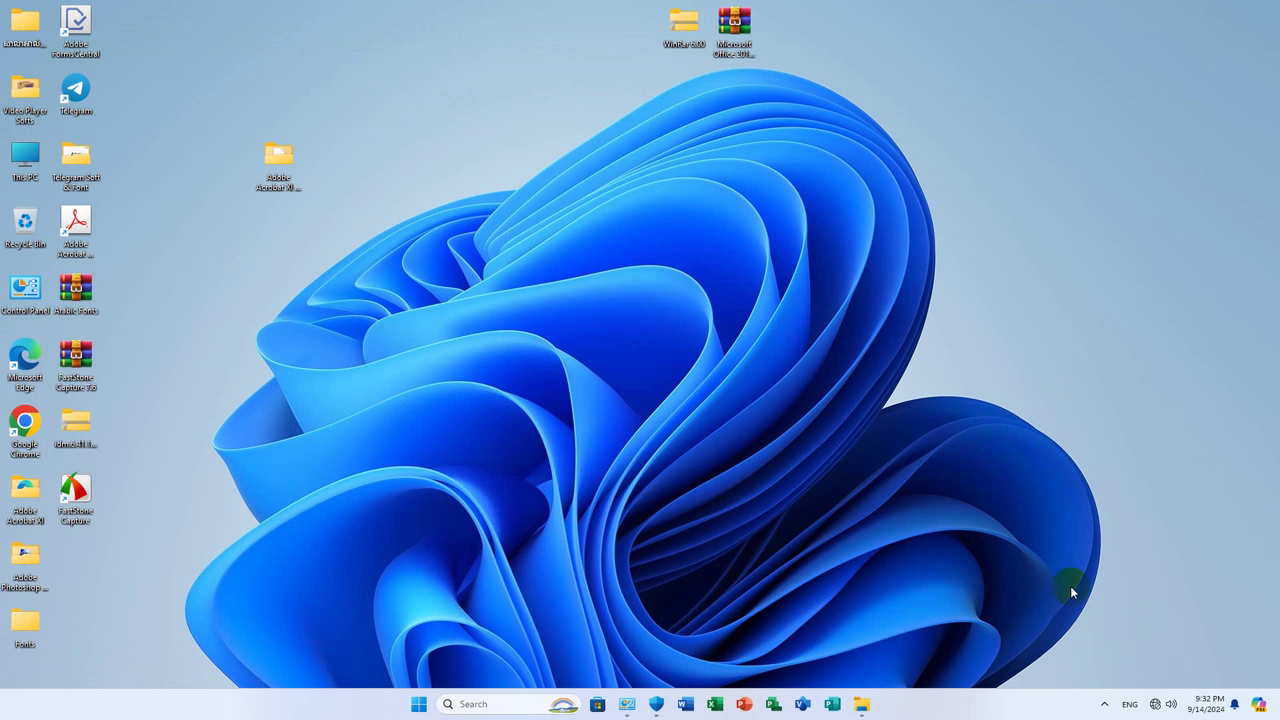
# Delete both Adobe Acrobat XI folders, the WinRar 6.00 folder and the Microsoft Office 2019 Pro Plus archive from the desktop
pyautogui.click(288, 170)
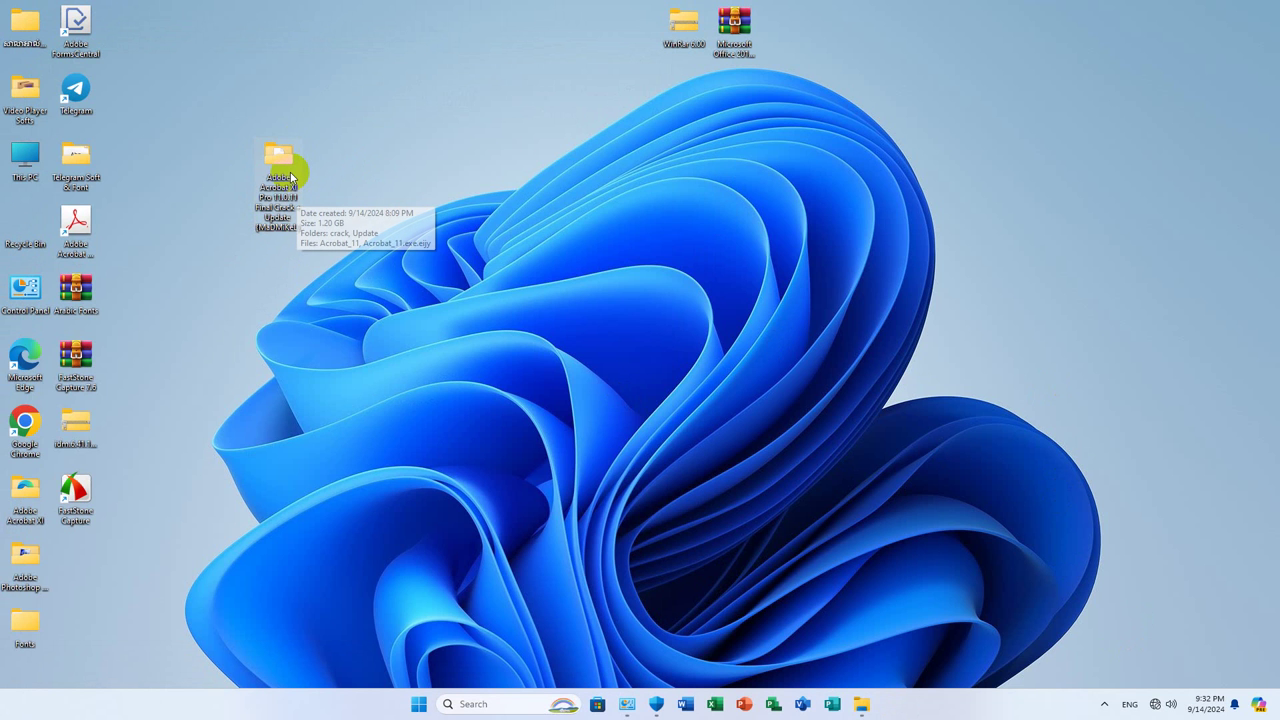
pyautogui.press('Delete')
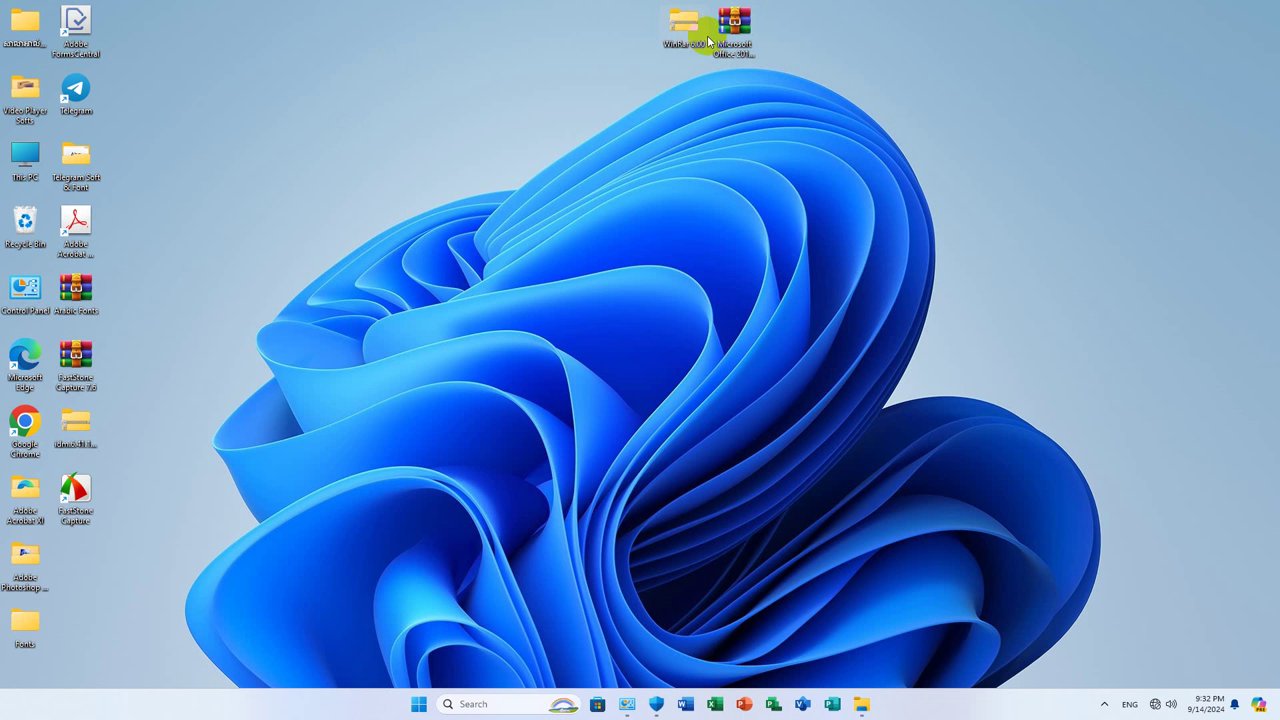
pyautogui.click(737, 28)
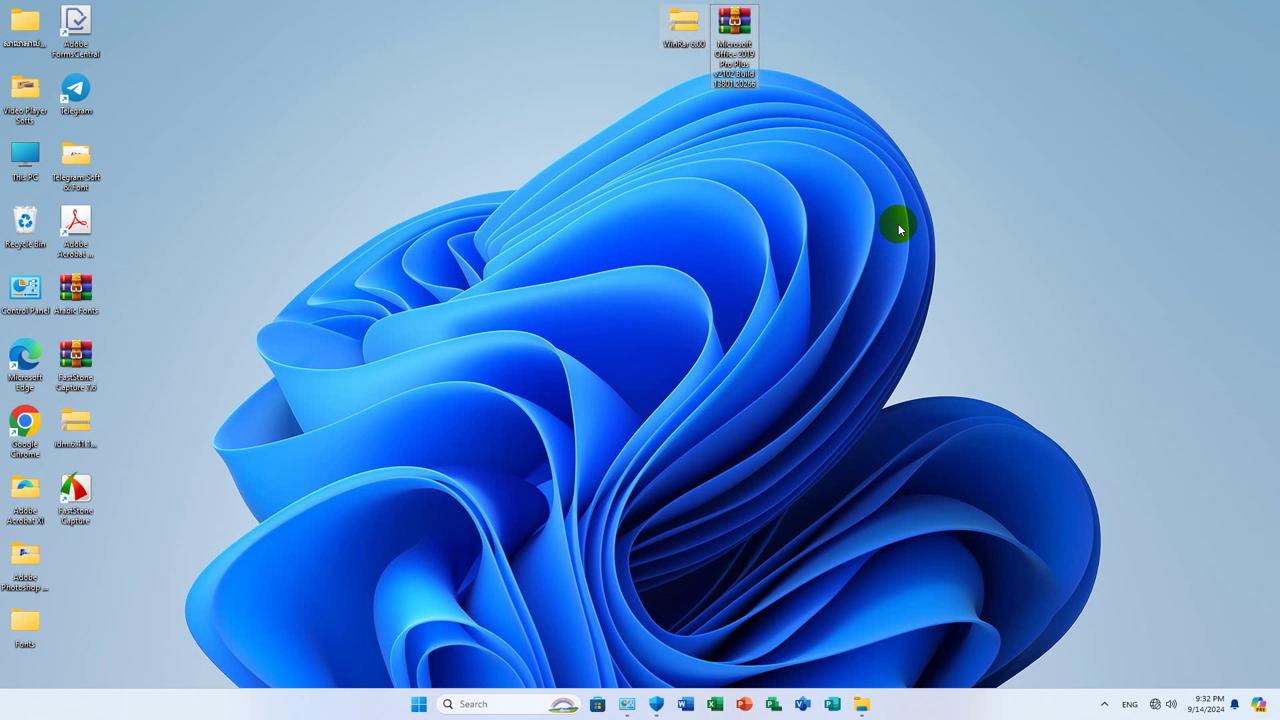
pyautogui.press('Delete')
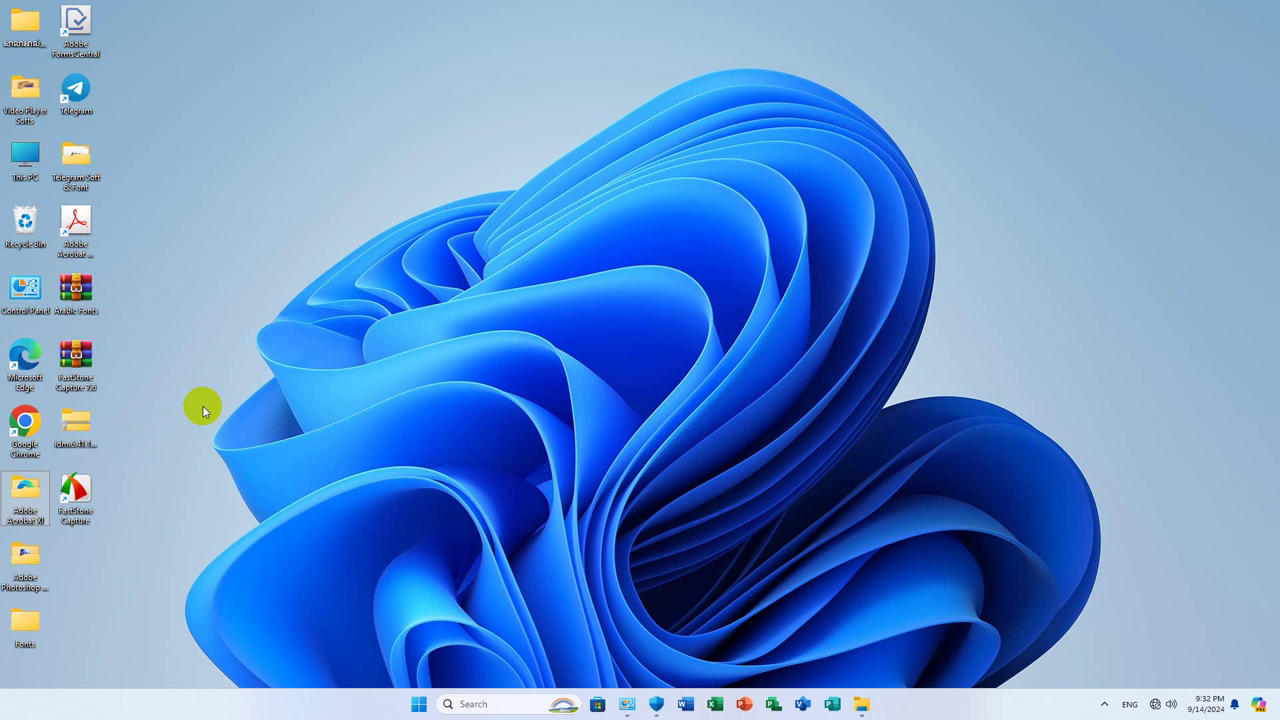
pyautogui.press('Delete')
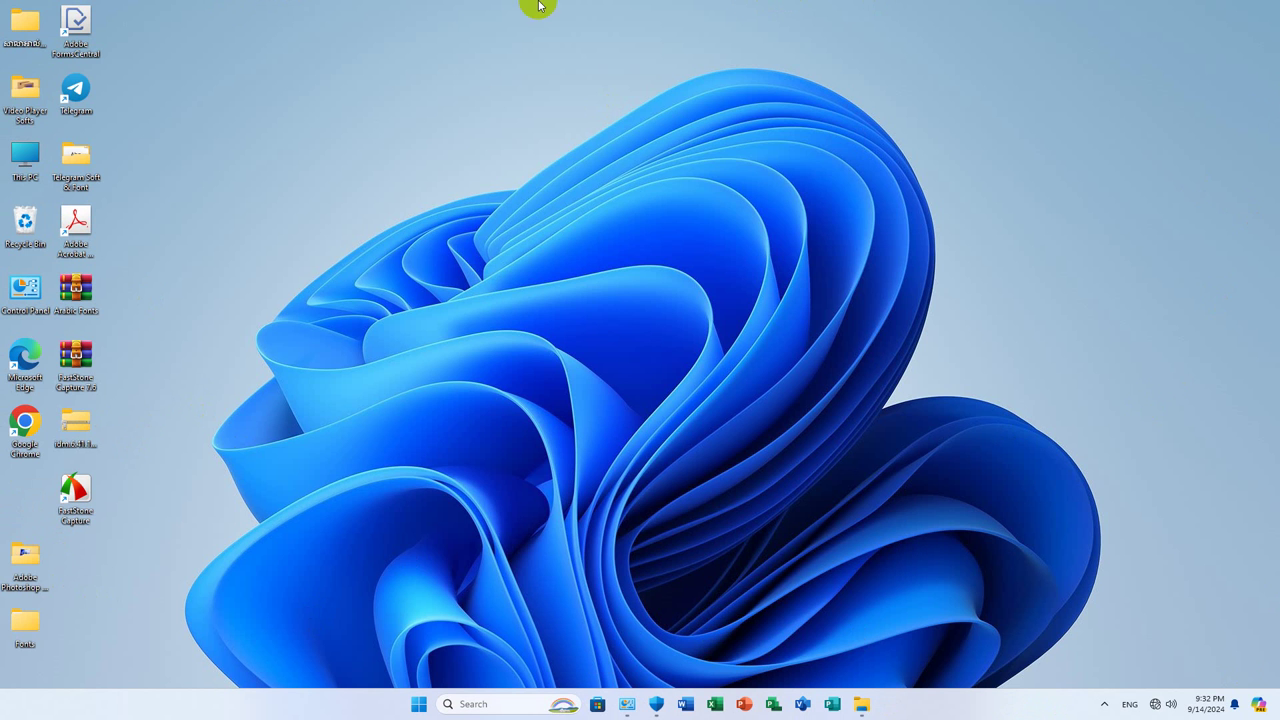
# Install the !KhmerOSSiemreap font from the Telegram Soft & Font folder, close the folder and delete it from the desktop
pyautogui.doubleClick(70, 163)
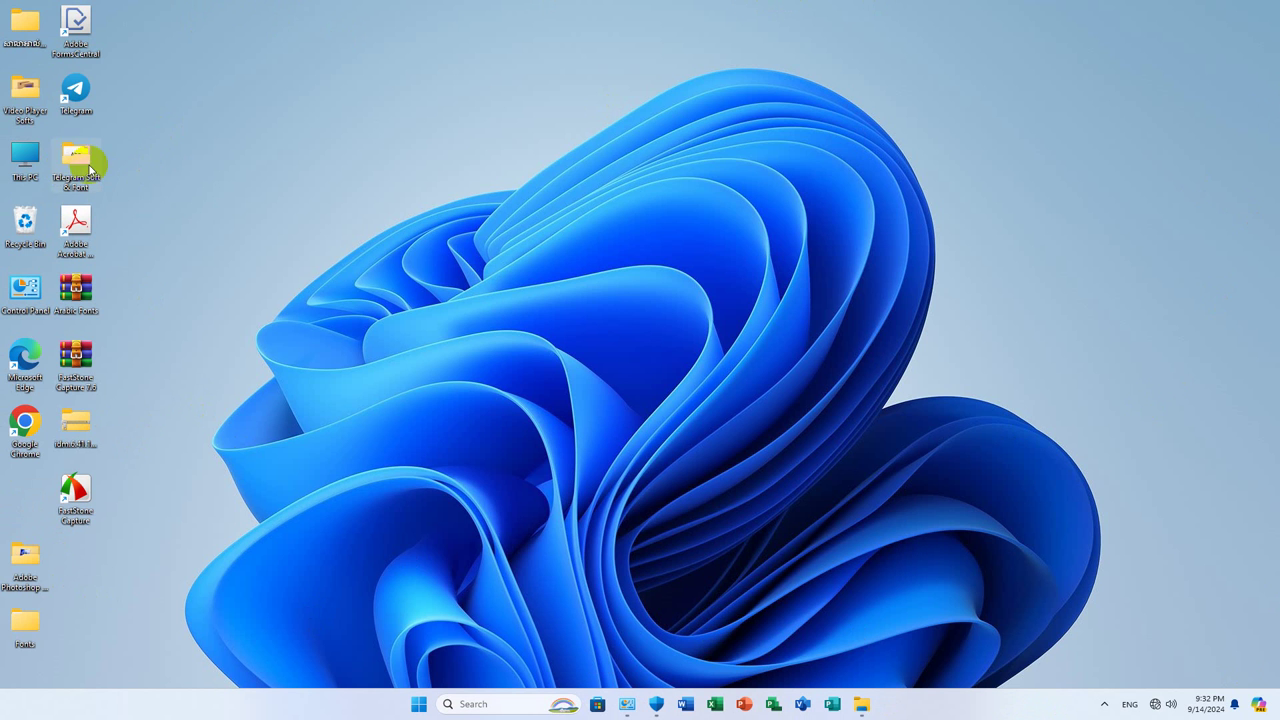
pyautogui.click(171, 137)
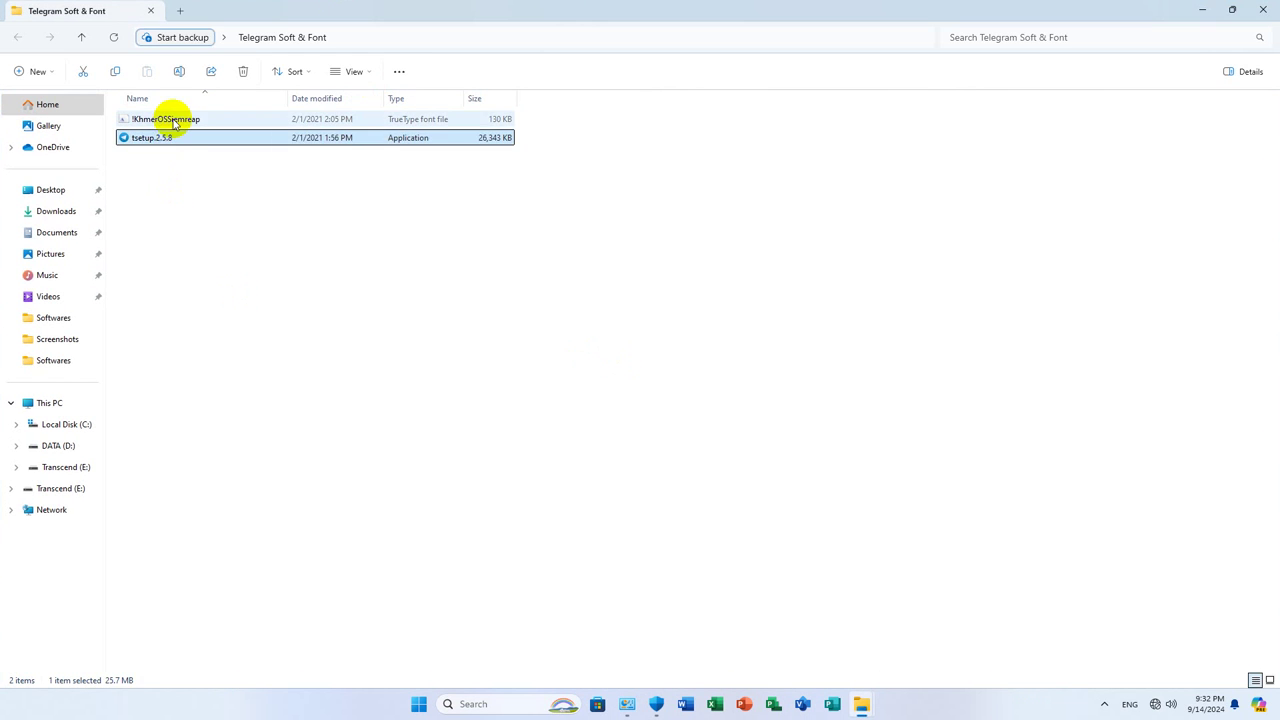
pyautogui.click(171, 120)
pyautogui.rightClick(172, 121)
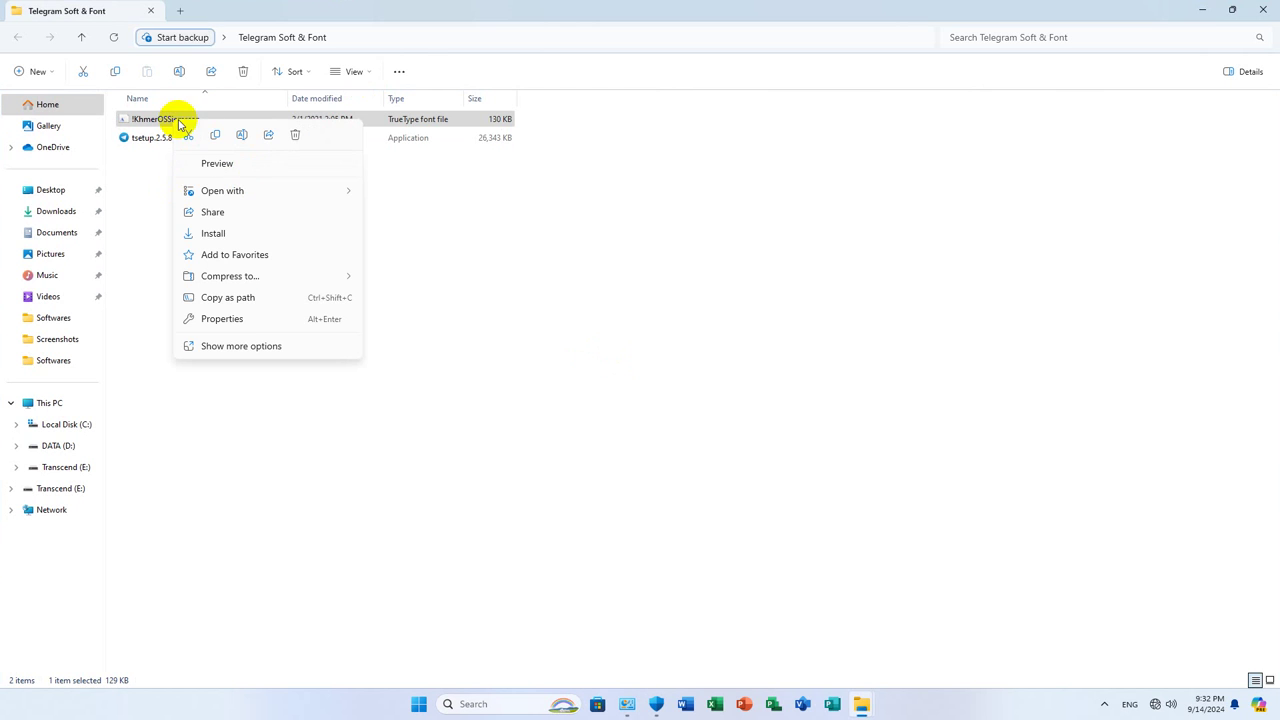
pyautogui.click(212, 234)
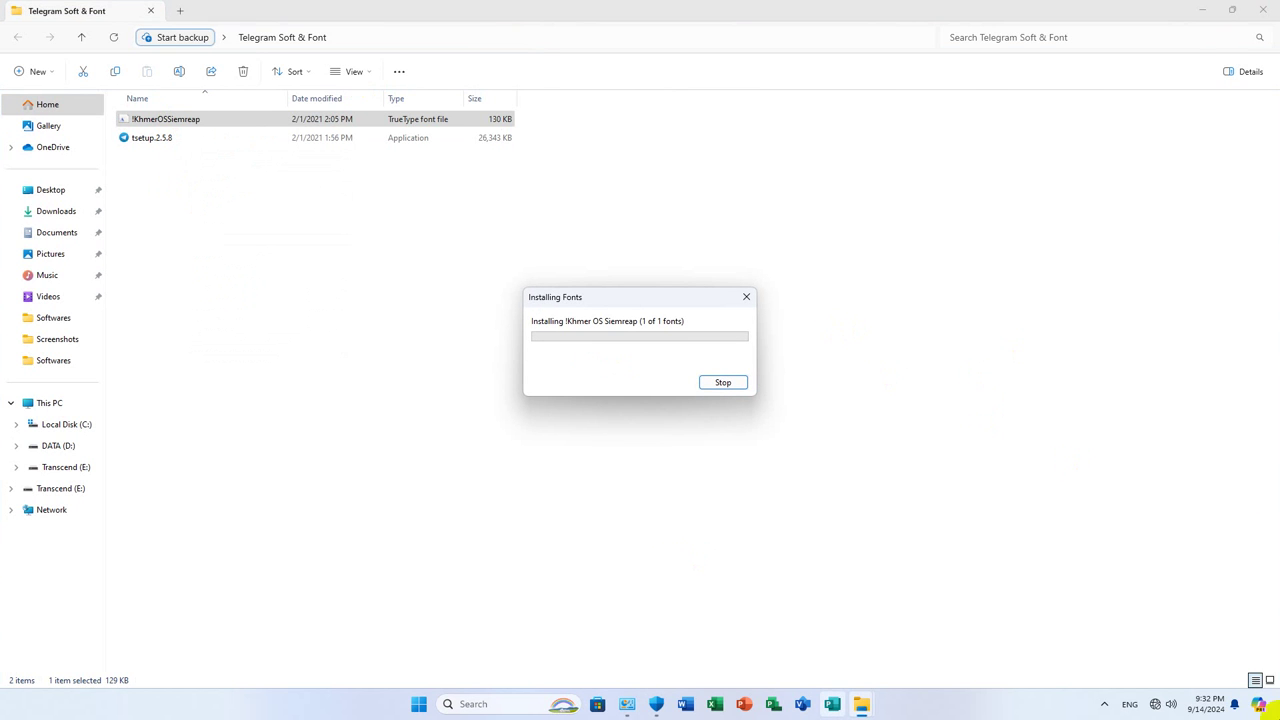
pyautogui.click(1268, 6)
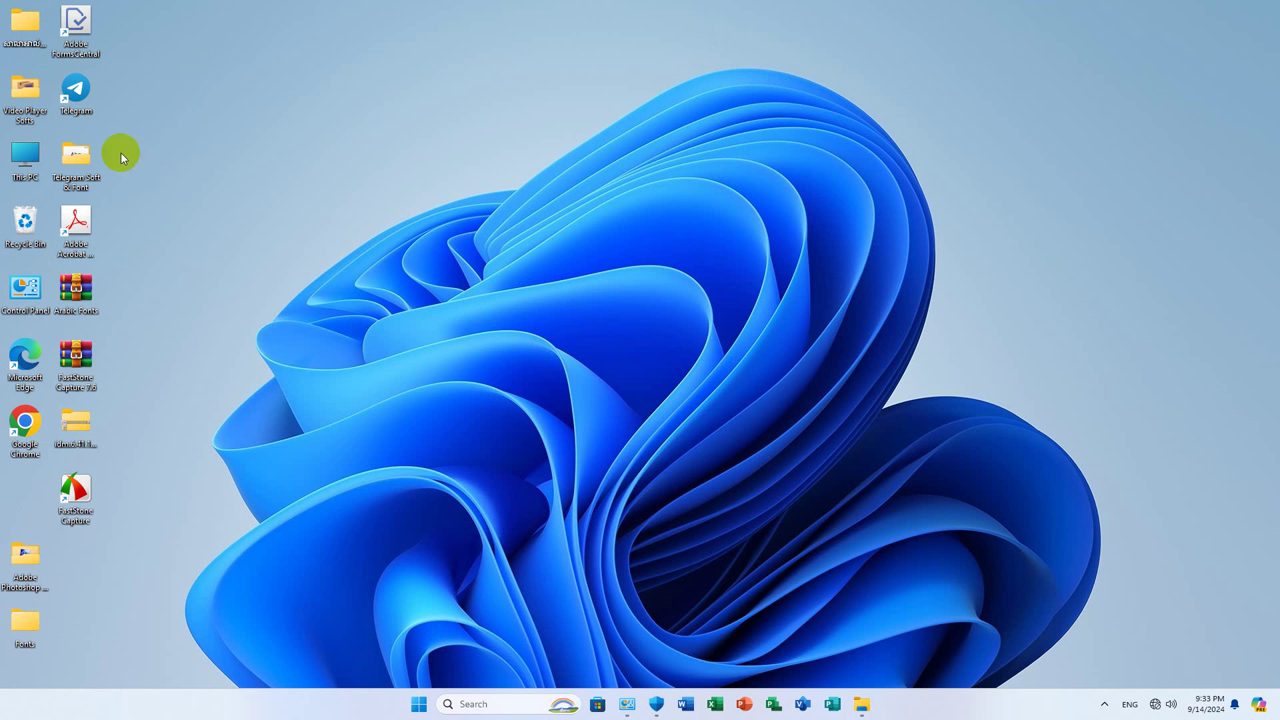
pyautogui.press('Delete')
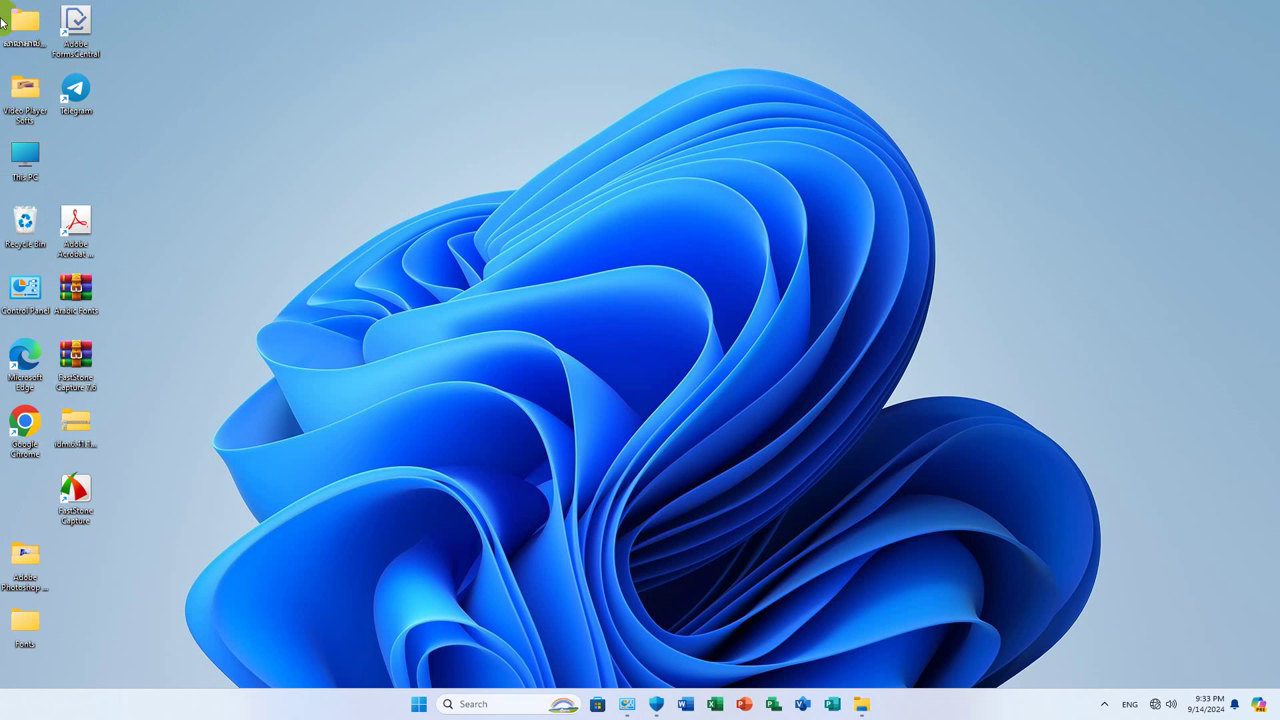
# Move the Video Player Softs folder away from the desktop icons and install K-Lite Codec Pack 15.9.5 Full from it in Normal mode with default settings
pyautogui.moveTo(25, 95); pyautogui.dragTo(430, 160)
pyautogui.doubleClick(418, 162)
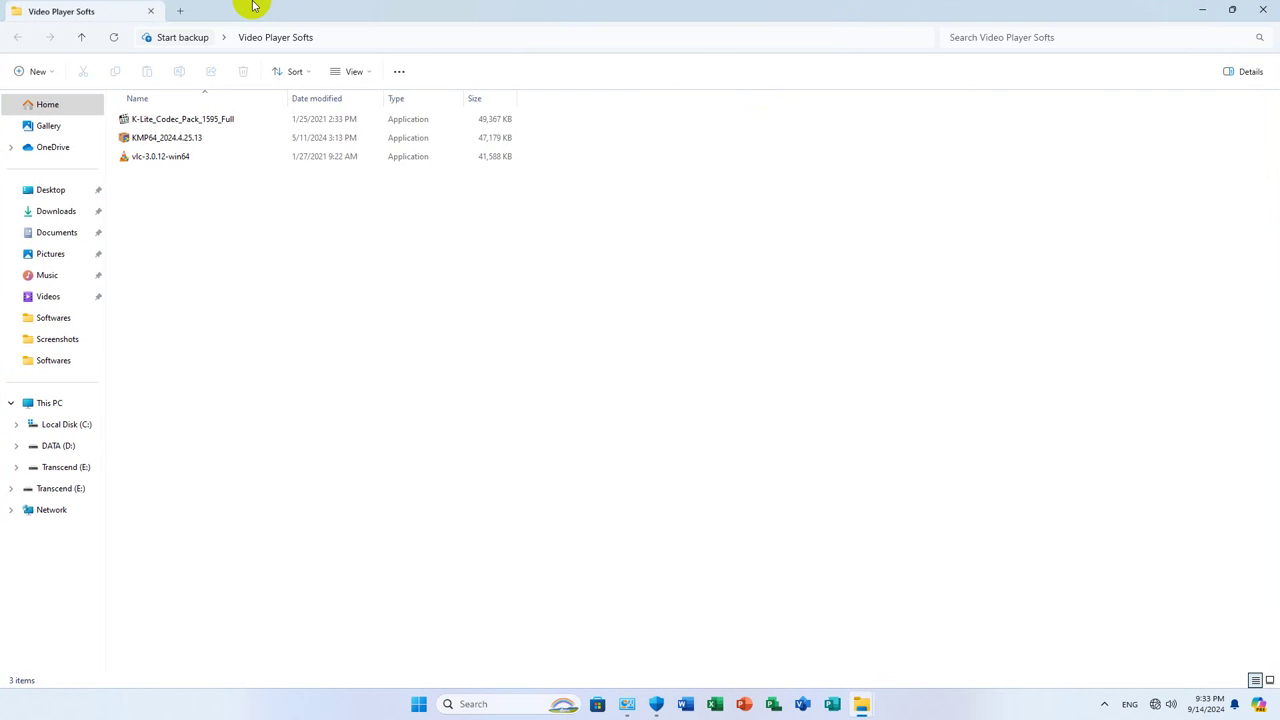
pyautogui.rightClick(198, 125)
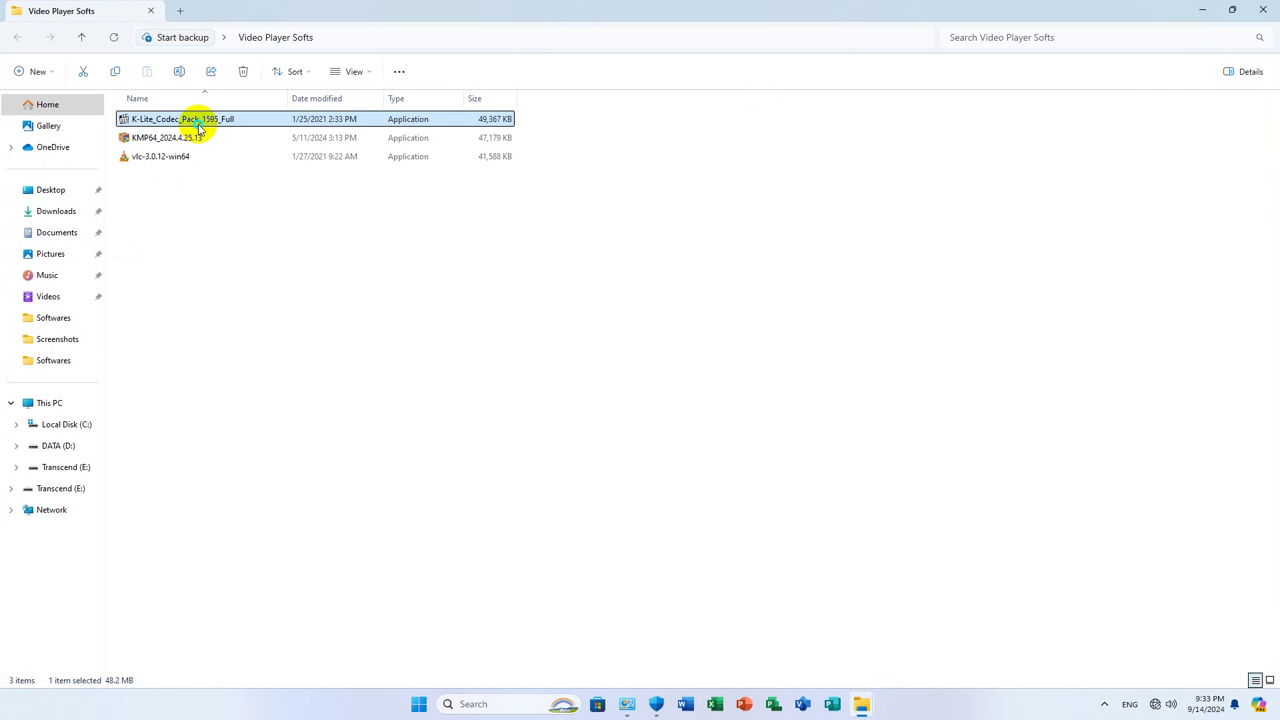
pyautogui.click(237, 168)
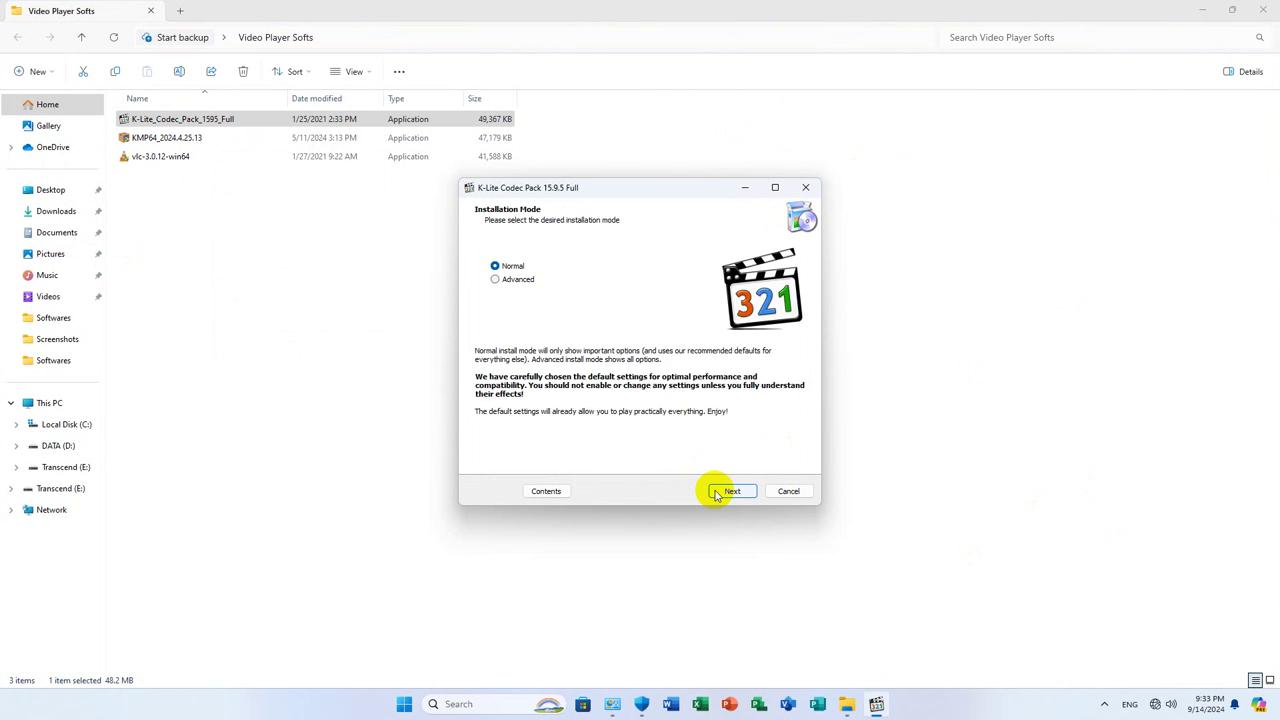
pyautogui.click(727, 491)
pyautogui.click(732, 491)
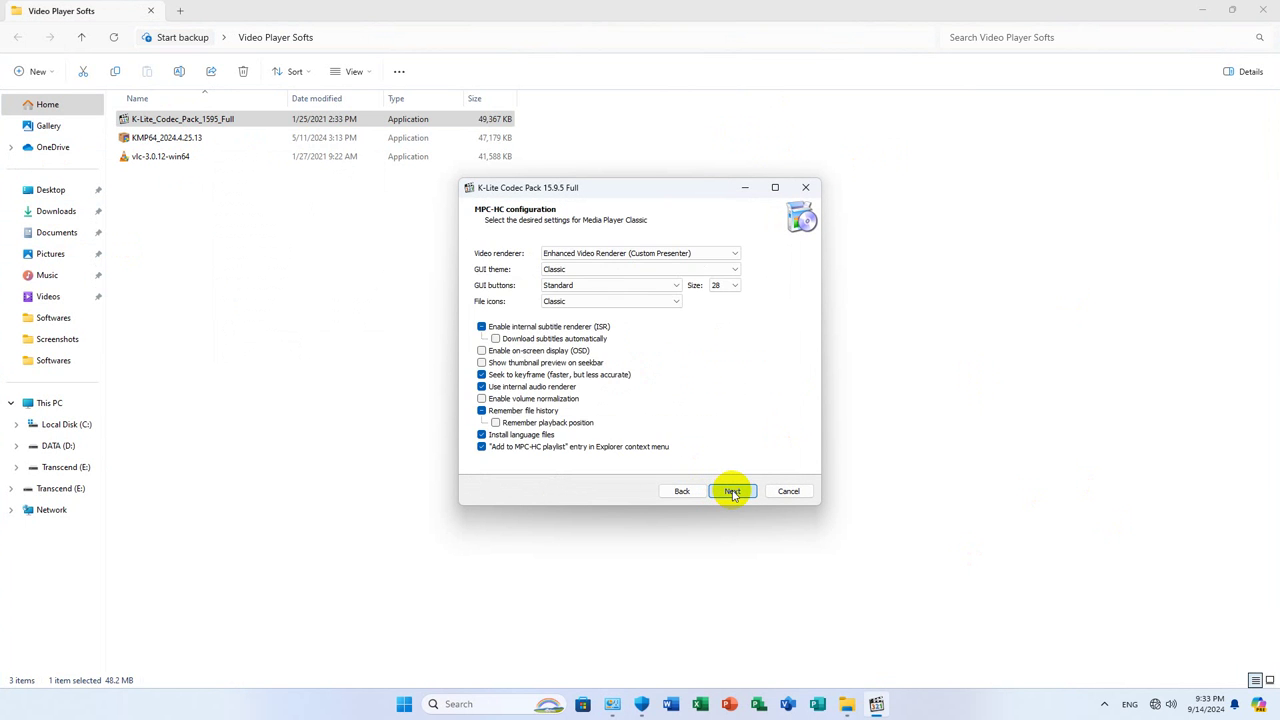
pyautogui.click(732, 491)
pyautogui.click(732, 491)
pyautogui.click(732, 491)
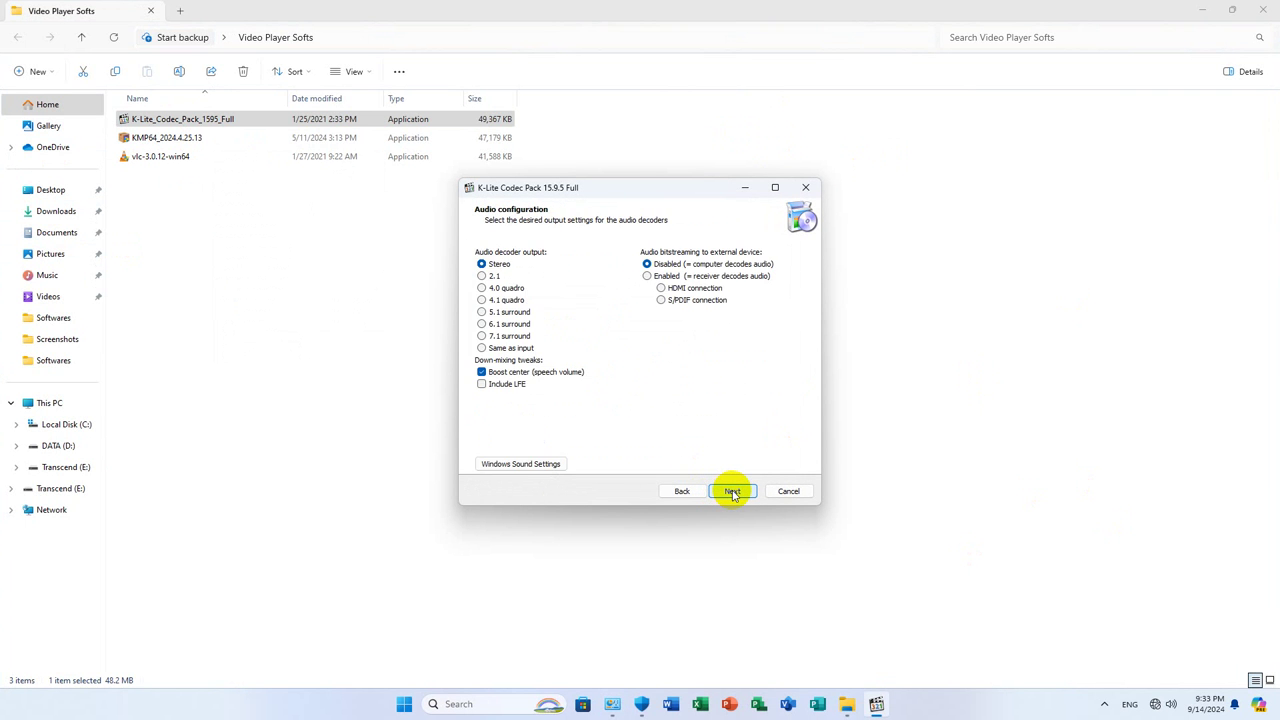
pyautogui.click(732, 491)
pyautogui.click(732, 491)
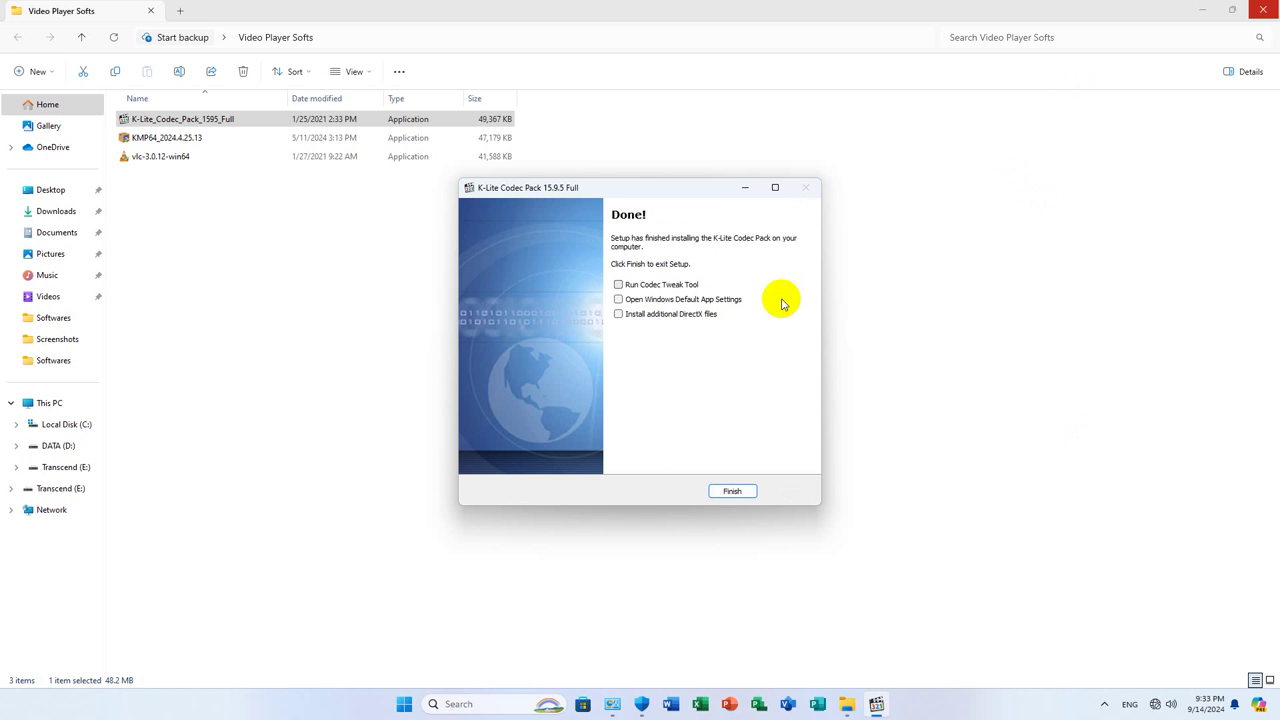
pyautogui.click(735, 491)
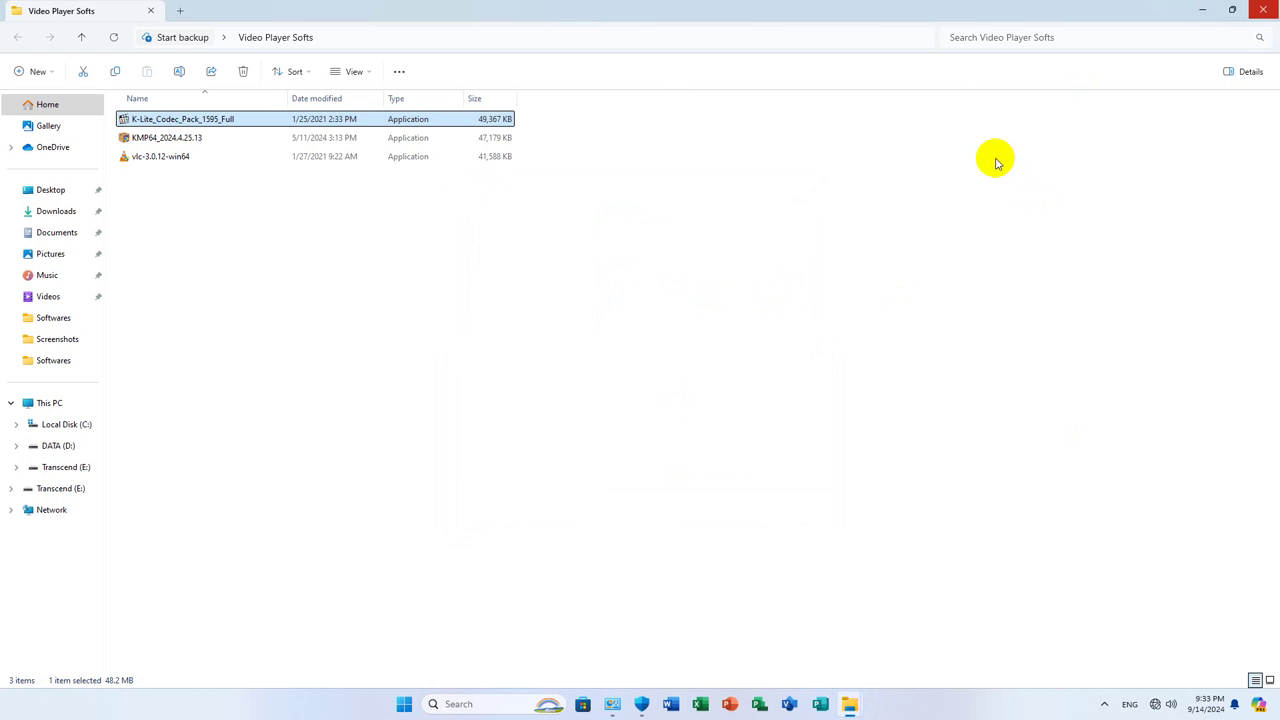
# Run the KMP64_2024.4.25.13 installer in English, accept the license agreement and start installing KMPlayer 64X with default options
pyautogui.click(206, 137)
pyautogui.press('Return')
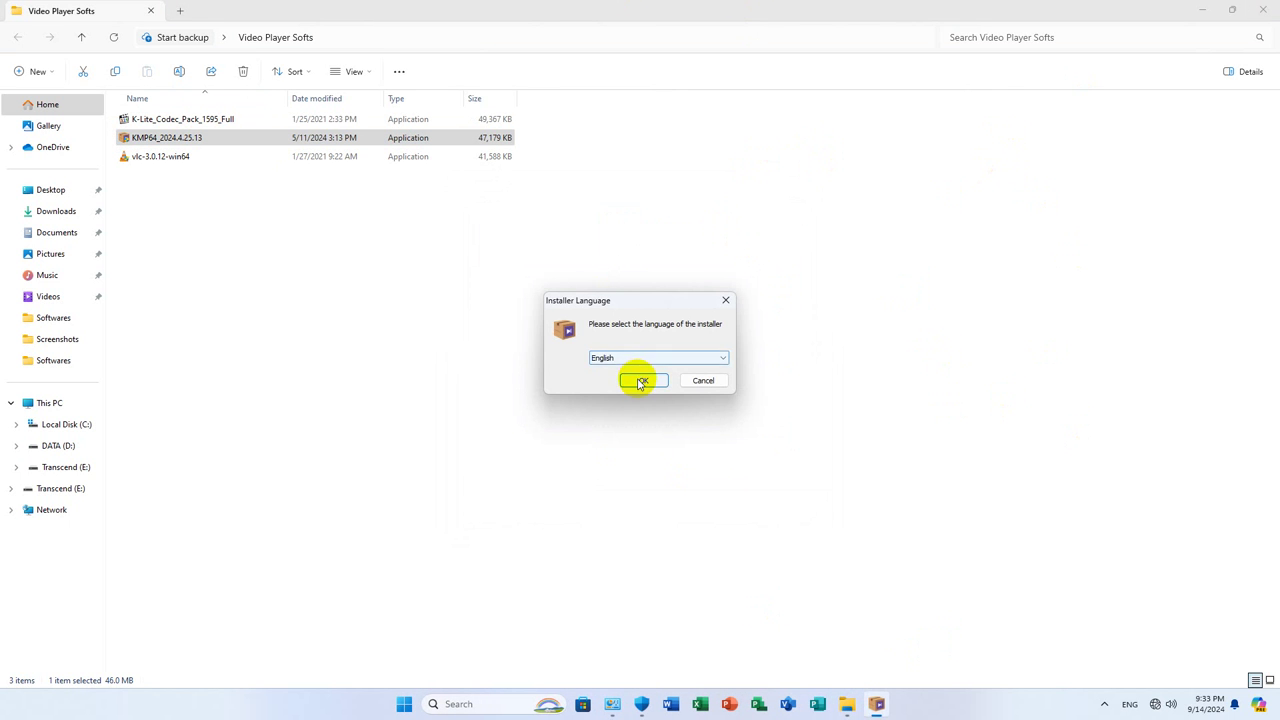
pyautogui.click(640, 382)
pyautogui.click(712, 457)
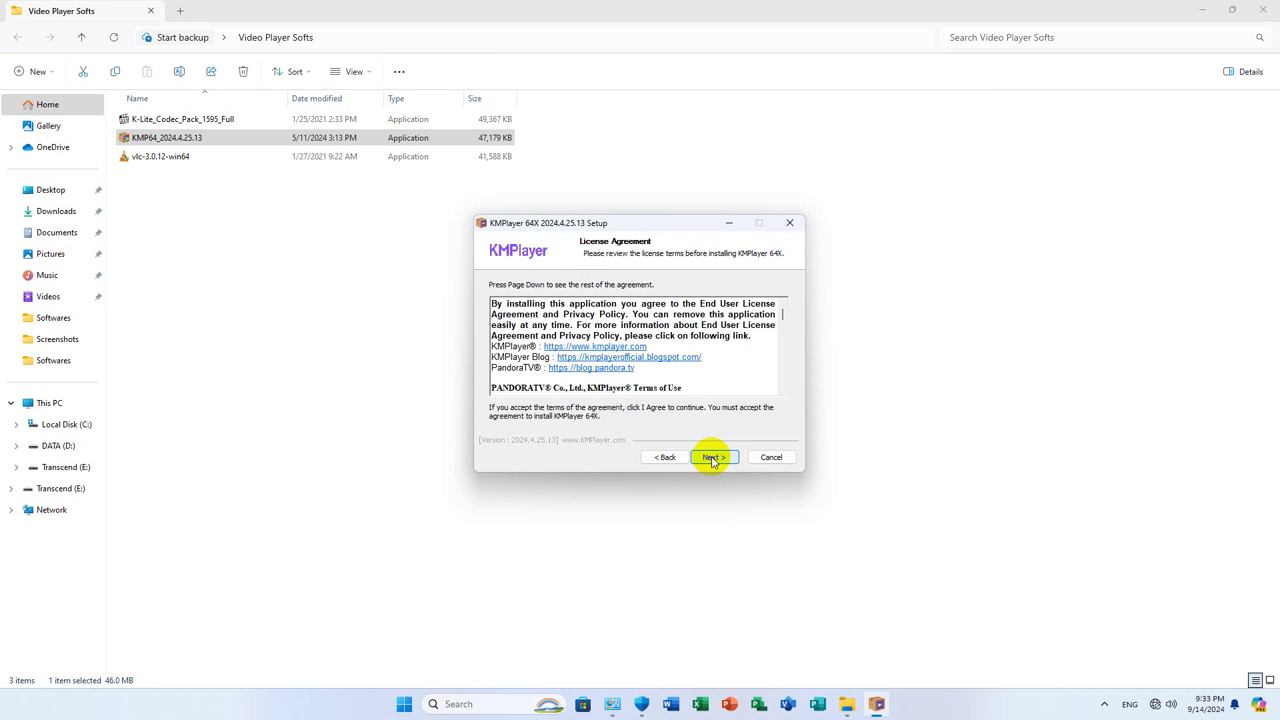
pyautogui.click(712, 457)
pyautogui.click(712, 457)
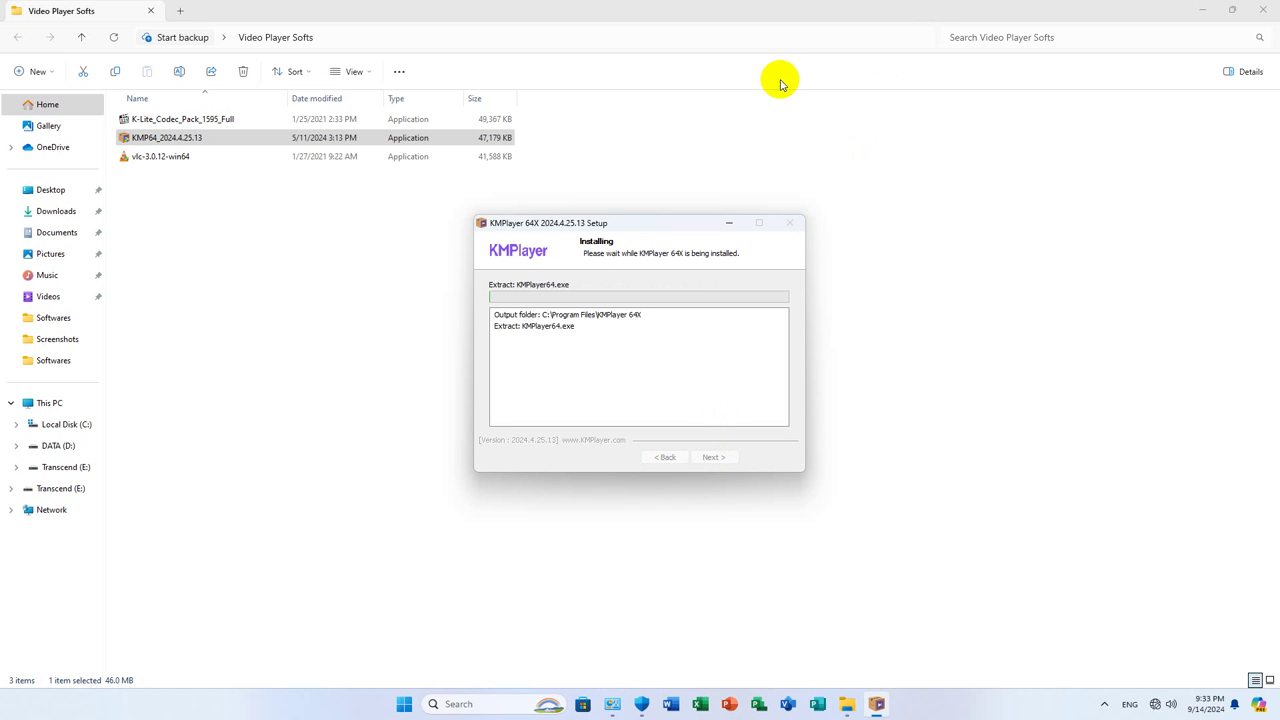
# Launch the vlc-3.0.12-win64 installer, accept the Microsoft Visual C++ 2010 x86 Redistributable license terms and install that package
pyautogui.click(157, 157)
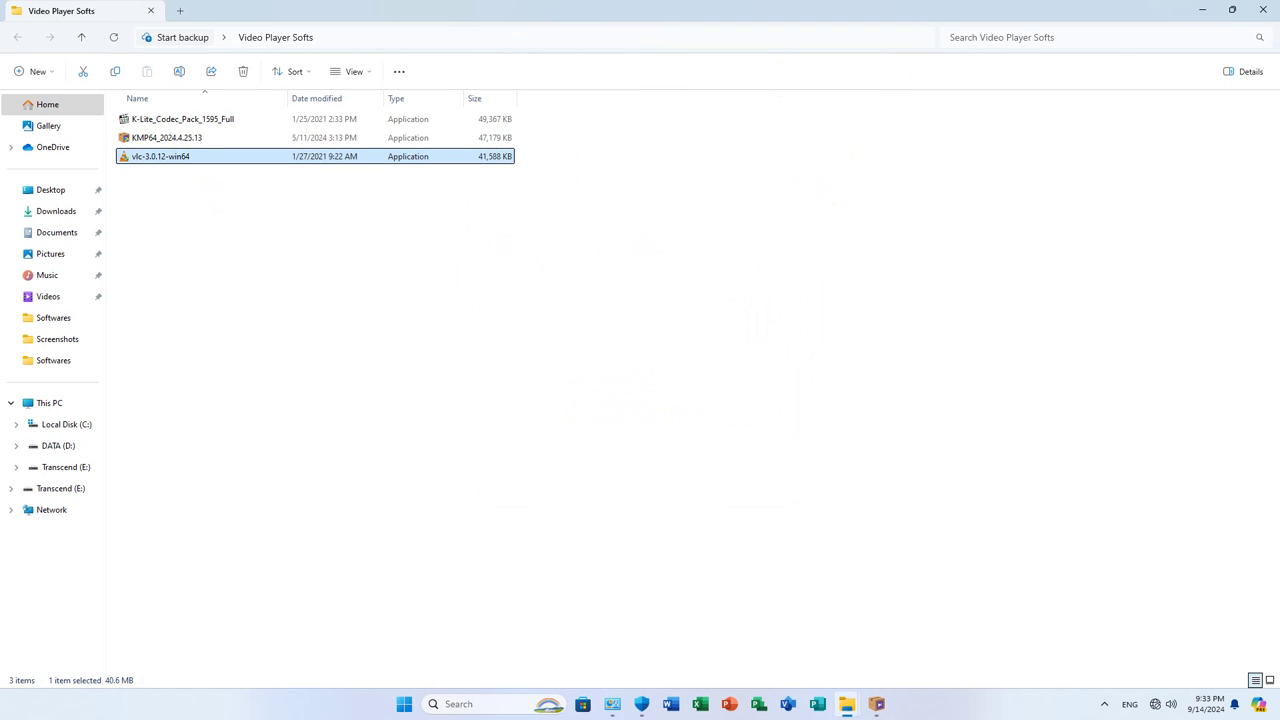
pyautogui.press('Return')
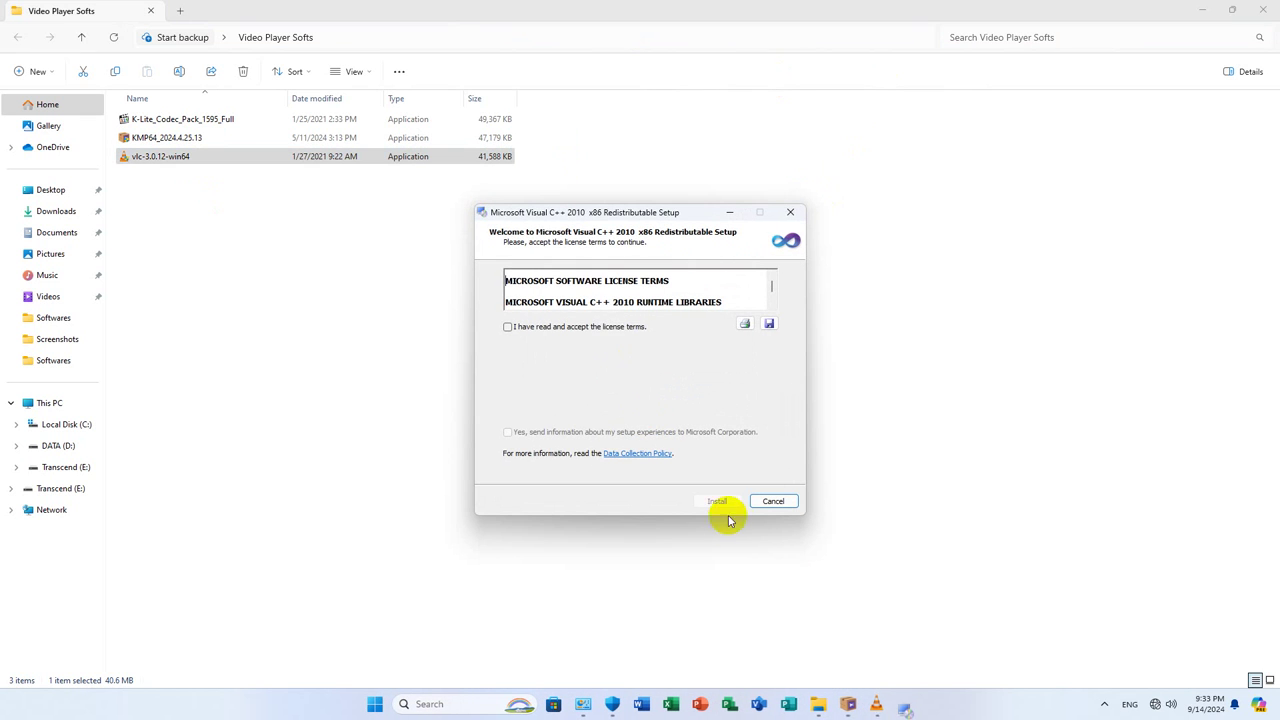
pyautogui.click(560, 326)
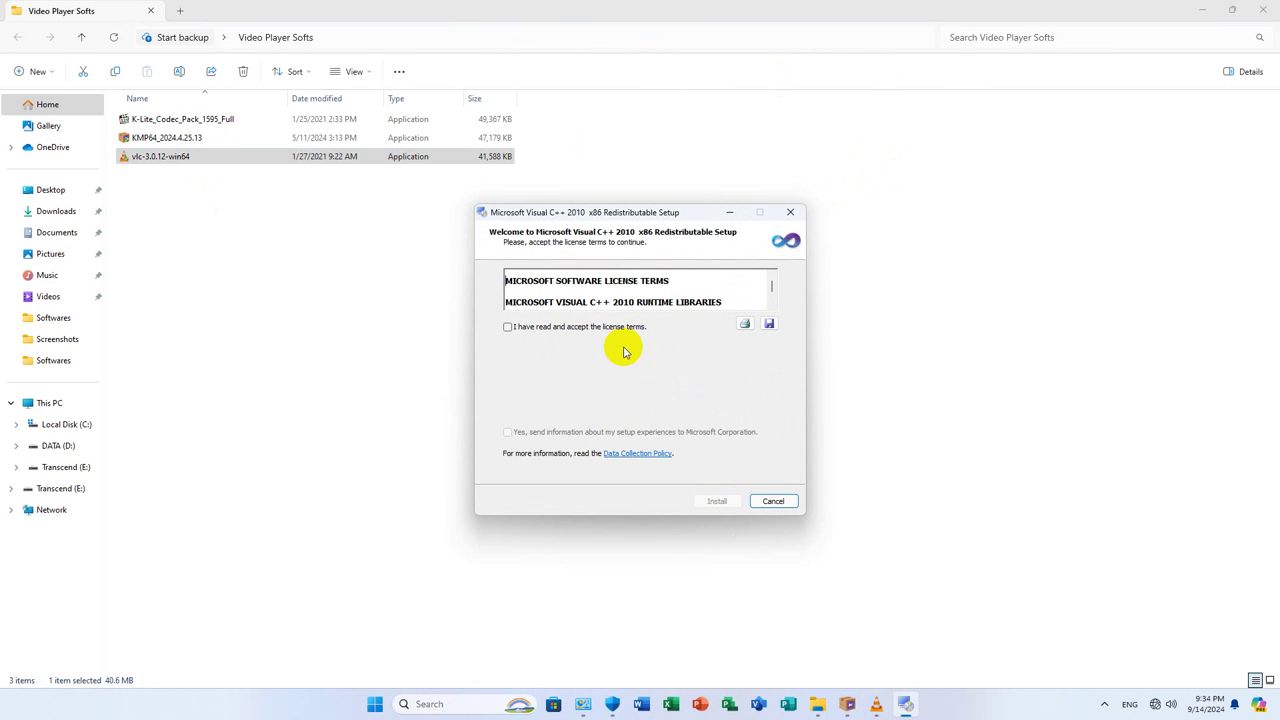
pyautogui.click(718, 500)
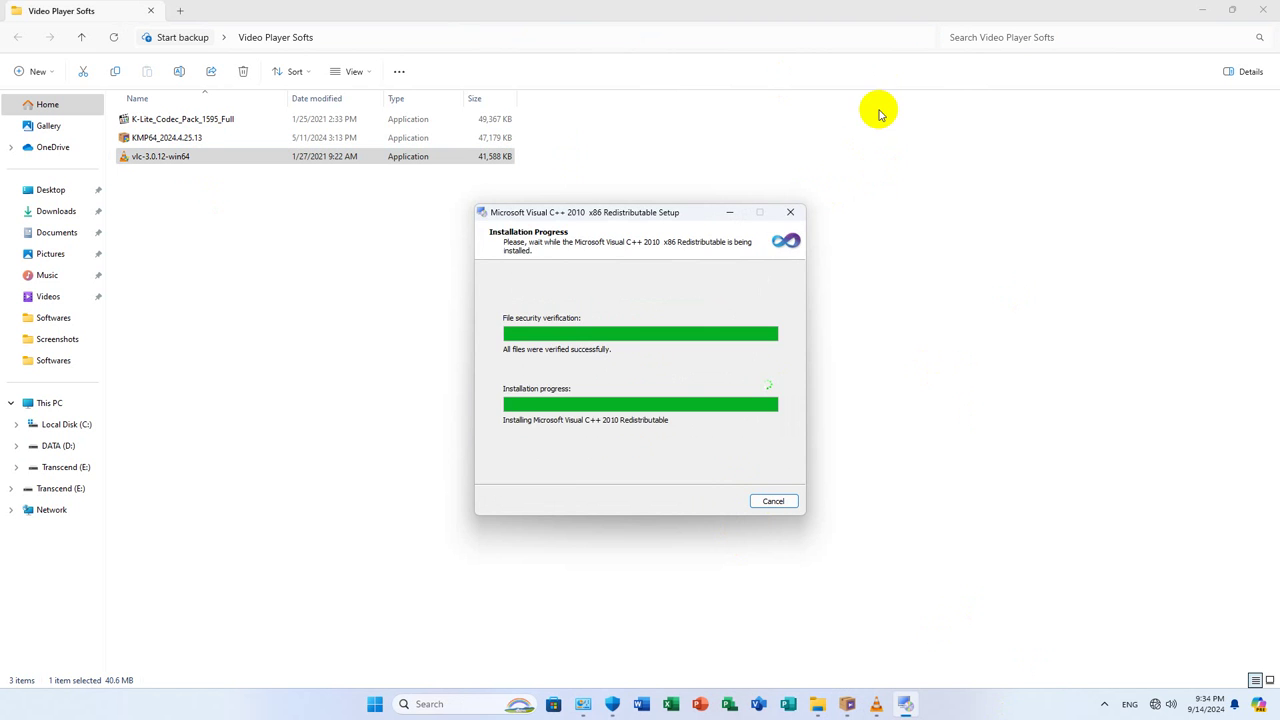
pyautogui.click(769, 505)
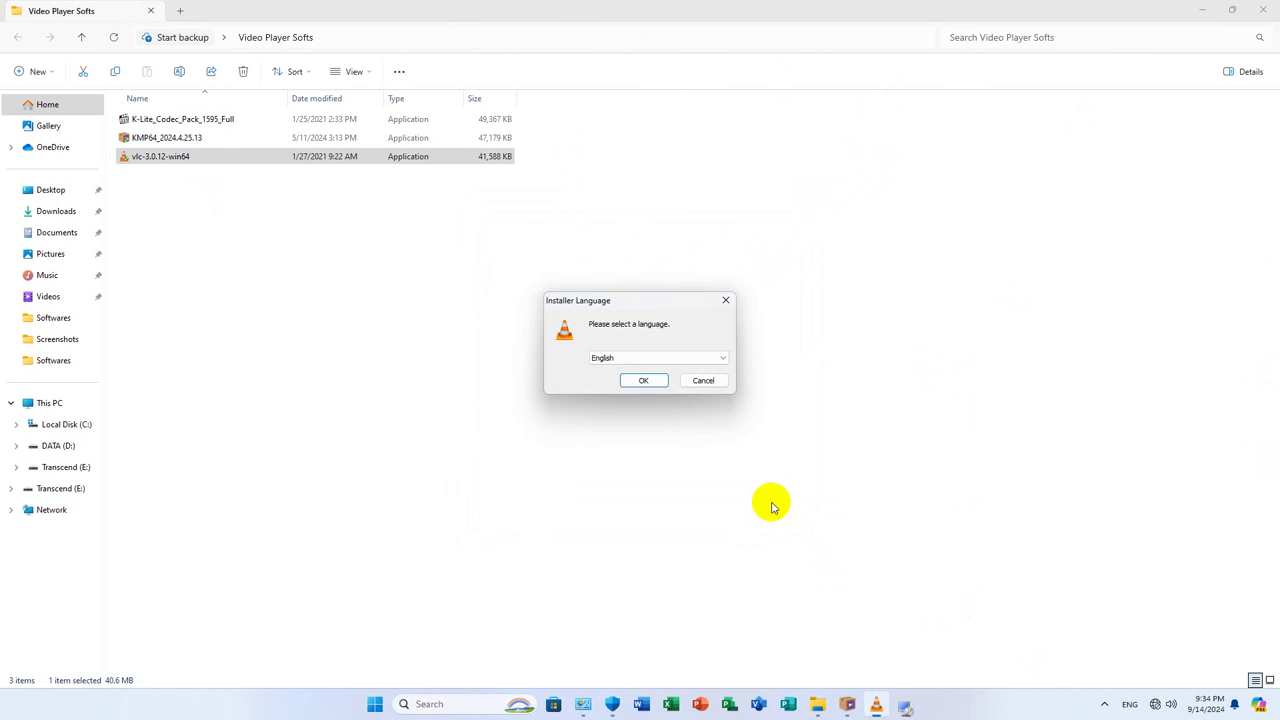
# Install VLC media player in English to C:\Program Files\VideoLAN\VLC, close the folder window and finish the setup by launching VLC
pyautogui.click(638, 381)
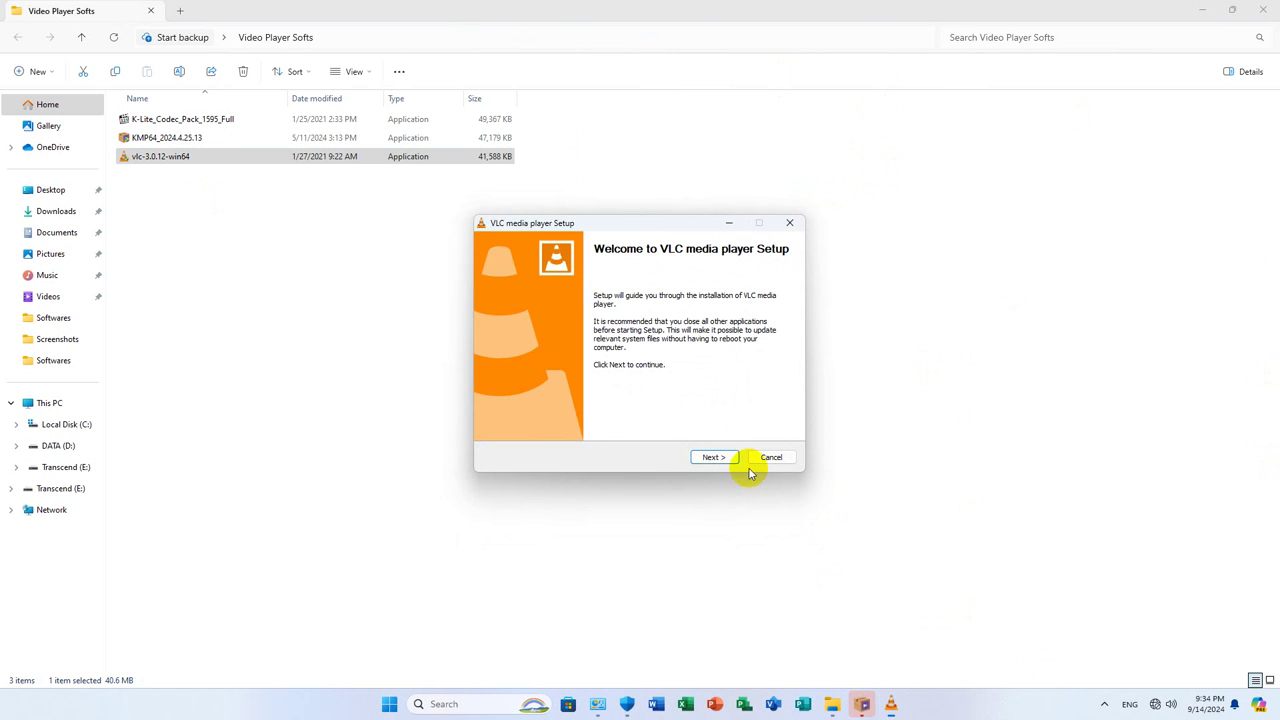
pyautogui.click(716, 457)
pyautogui.click(716, 457)
pyautogui.click(718, 458)
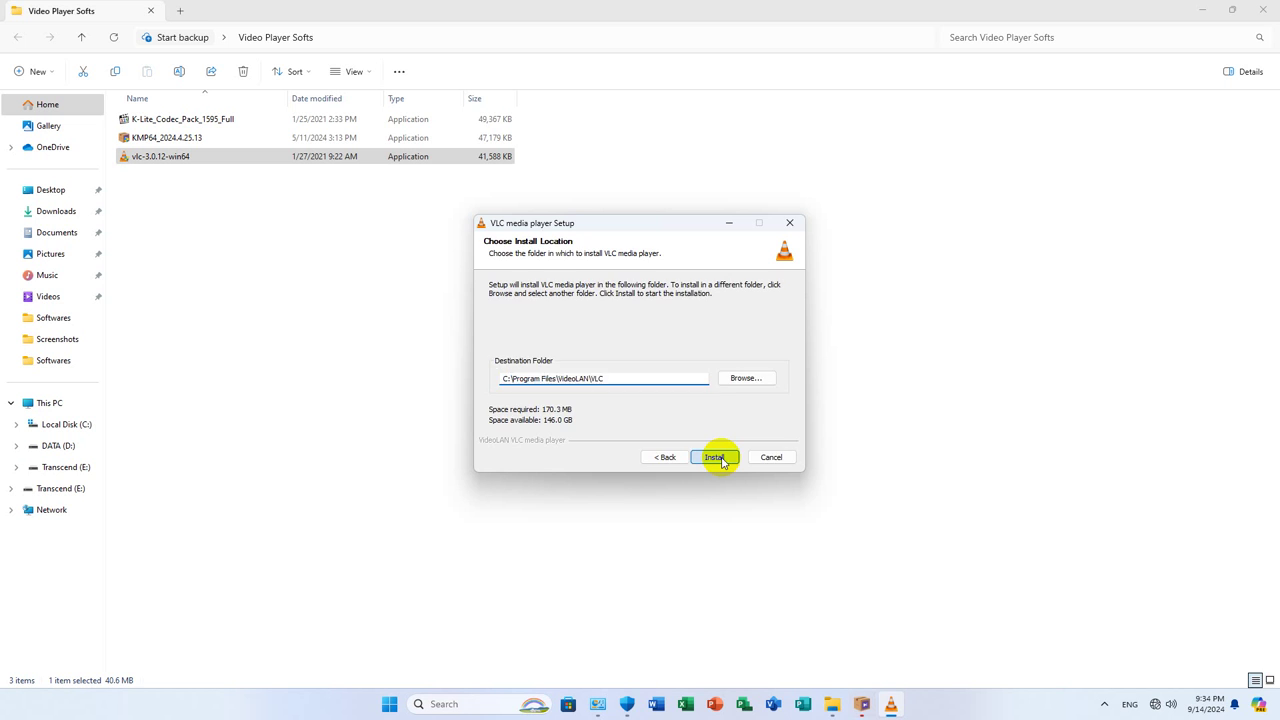
pyautogui.click(718, 458)
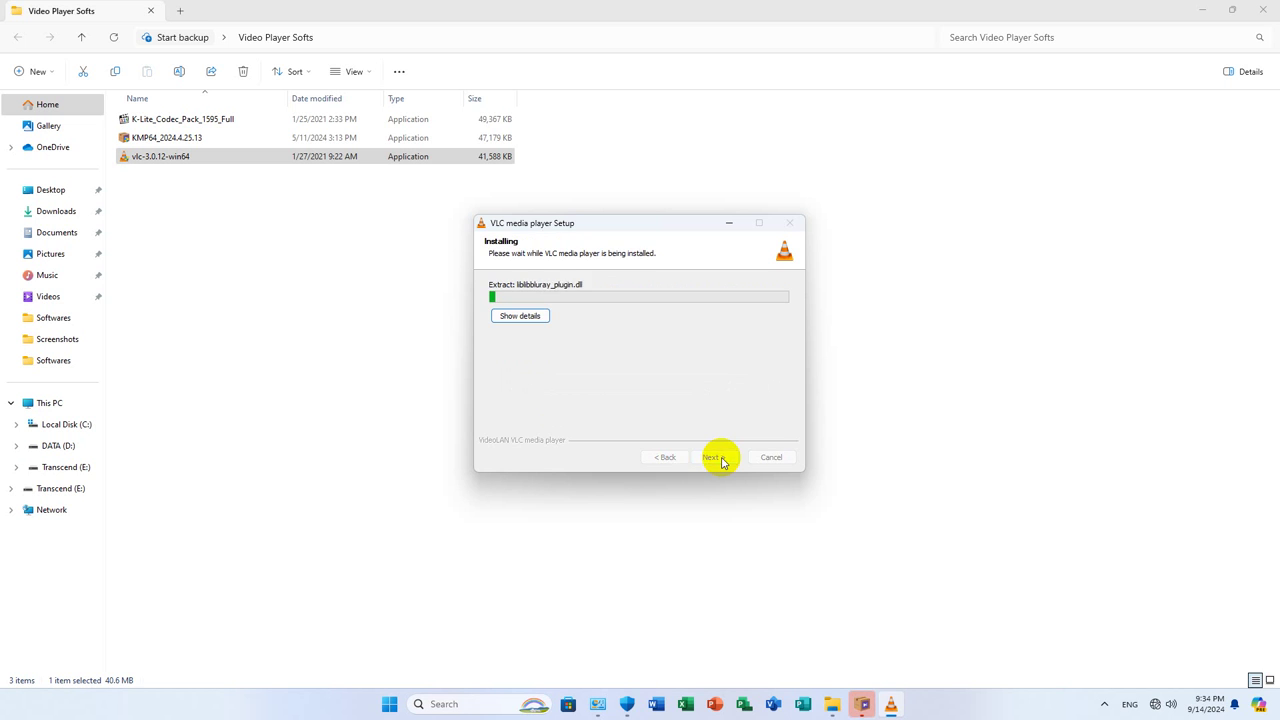
pyautogui.click(1263, 12)
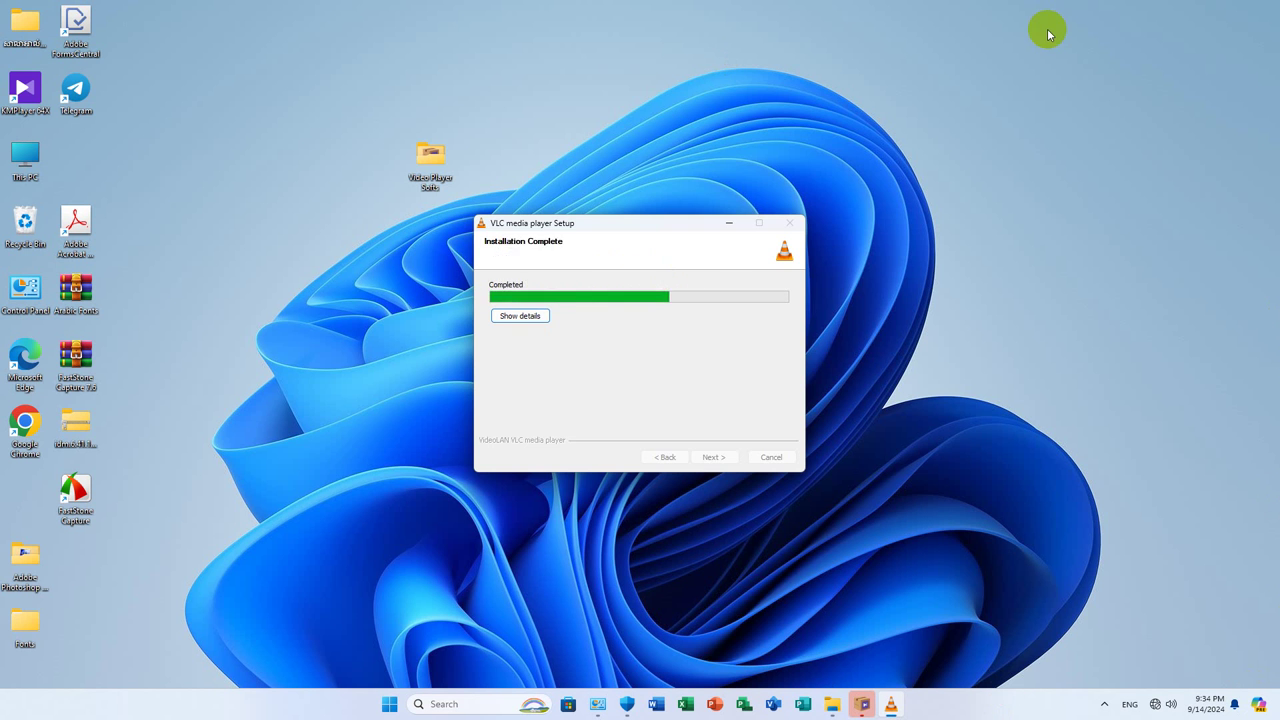
pyautogui.click(714, 455)
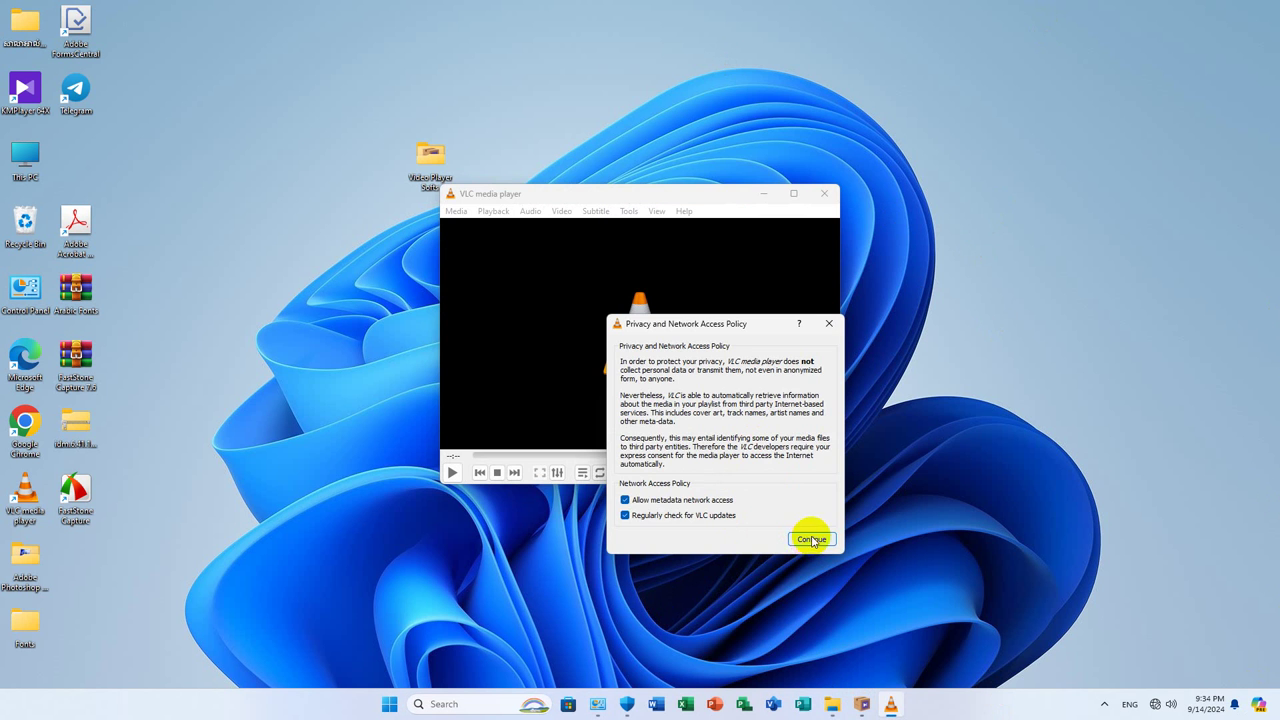
# Accept VLC's default network access policy and finish the KMPlayer 64X setup, closing both players and the KMPlayer web page
pyautogui.click(811, 540)
pyautogui.click(822, 194)
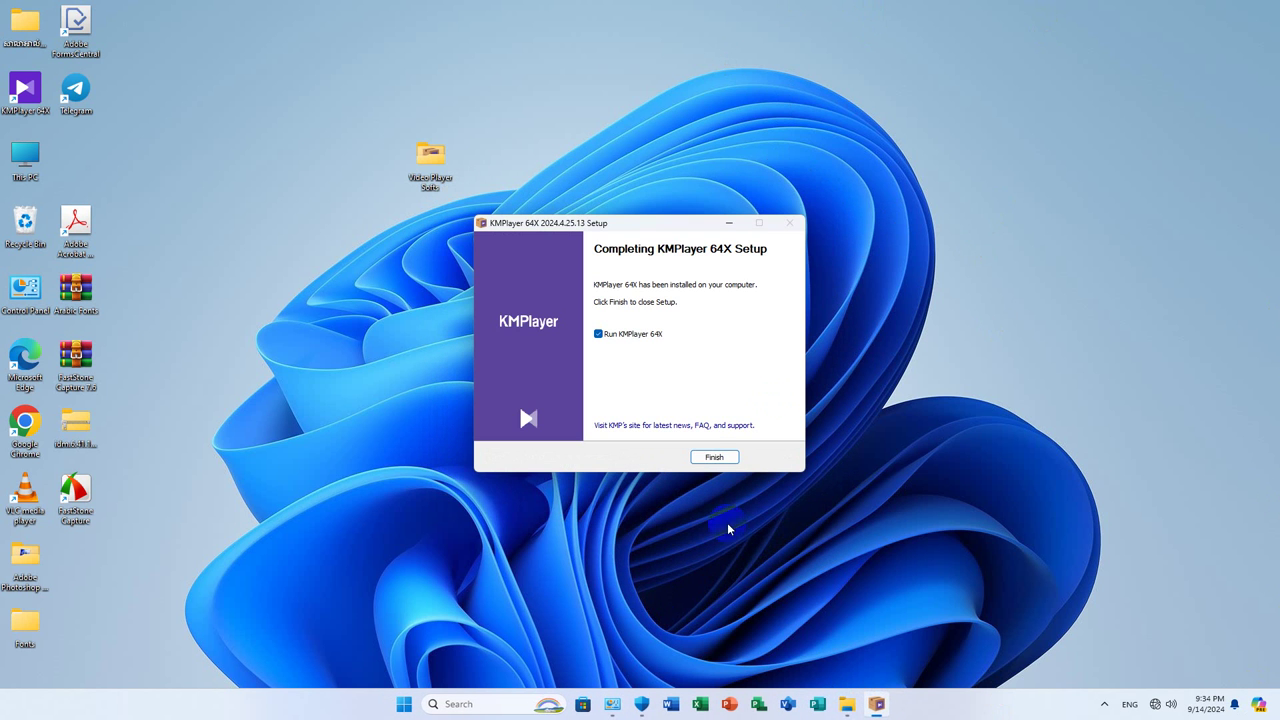
pyautogui.click(712, 457)
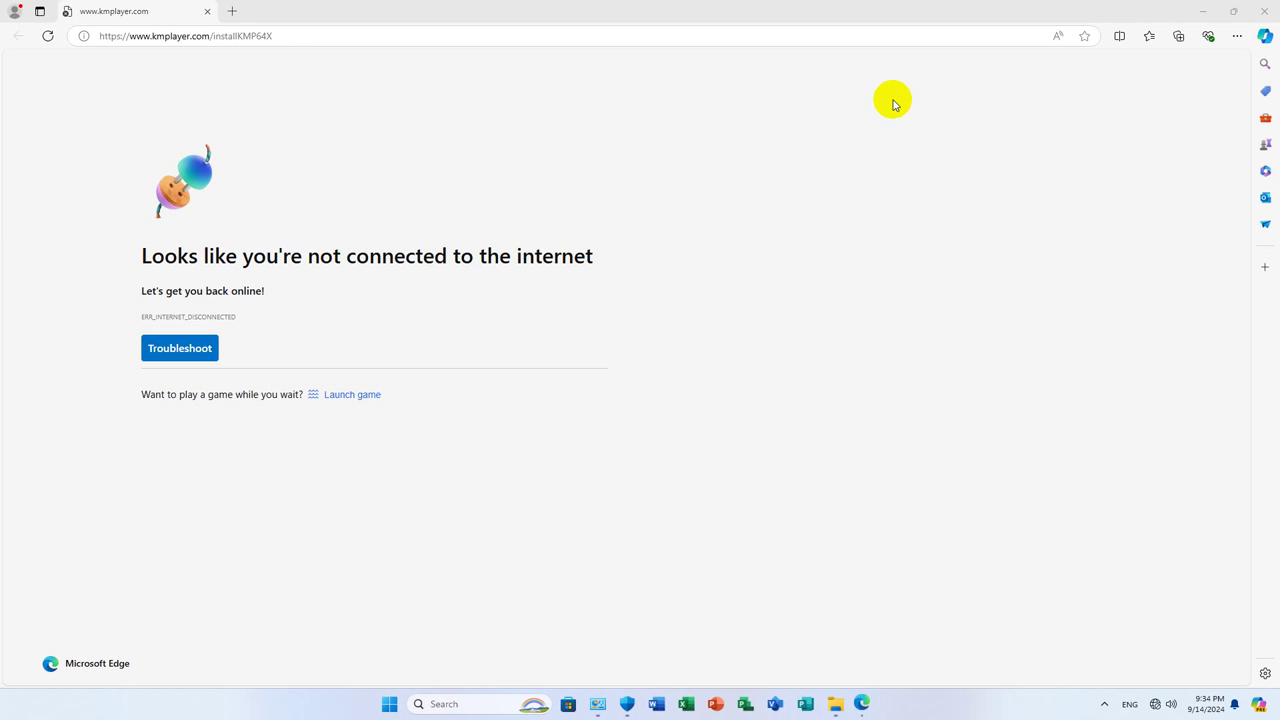
pyautogui.click(1265, 10)
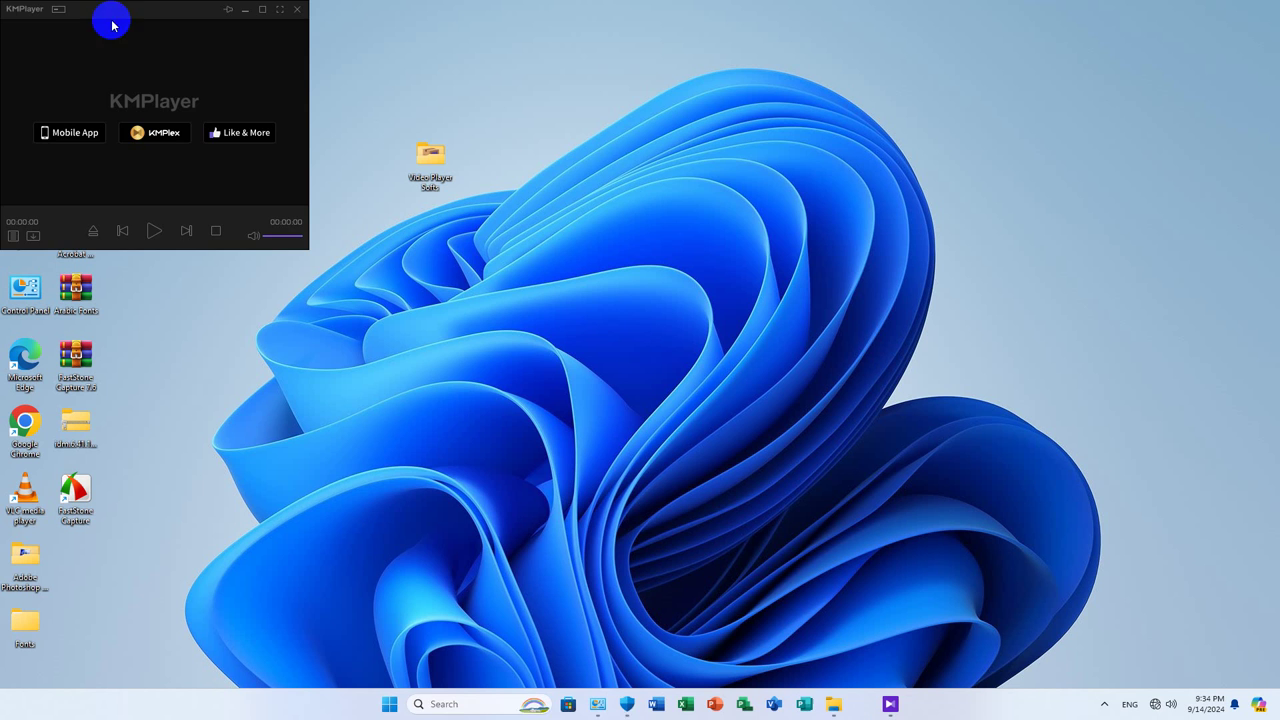
pyautogui.click(296, 14)
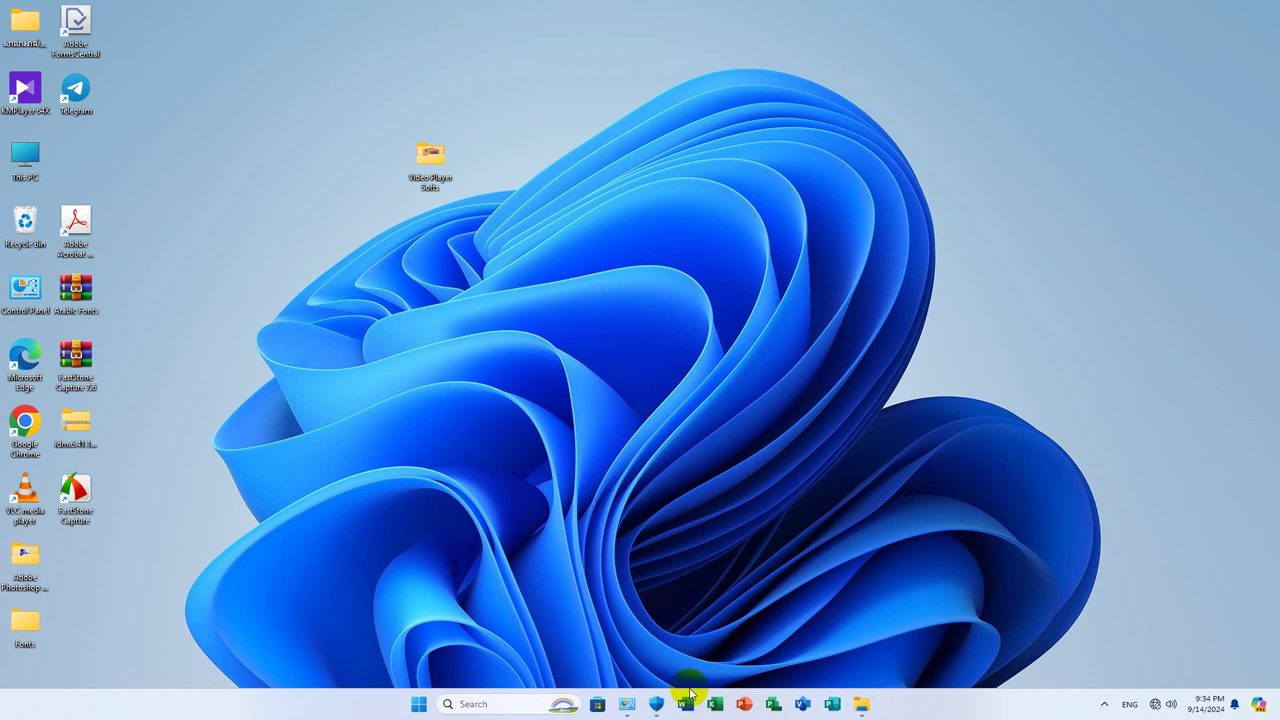
# Switch to Windows Security and open the list of Microsoft Defender Antivirus exclusions
pyautogui.click(1104, 703)
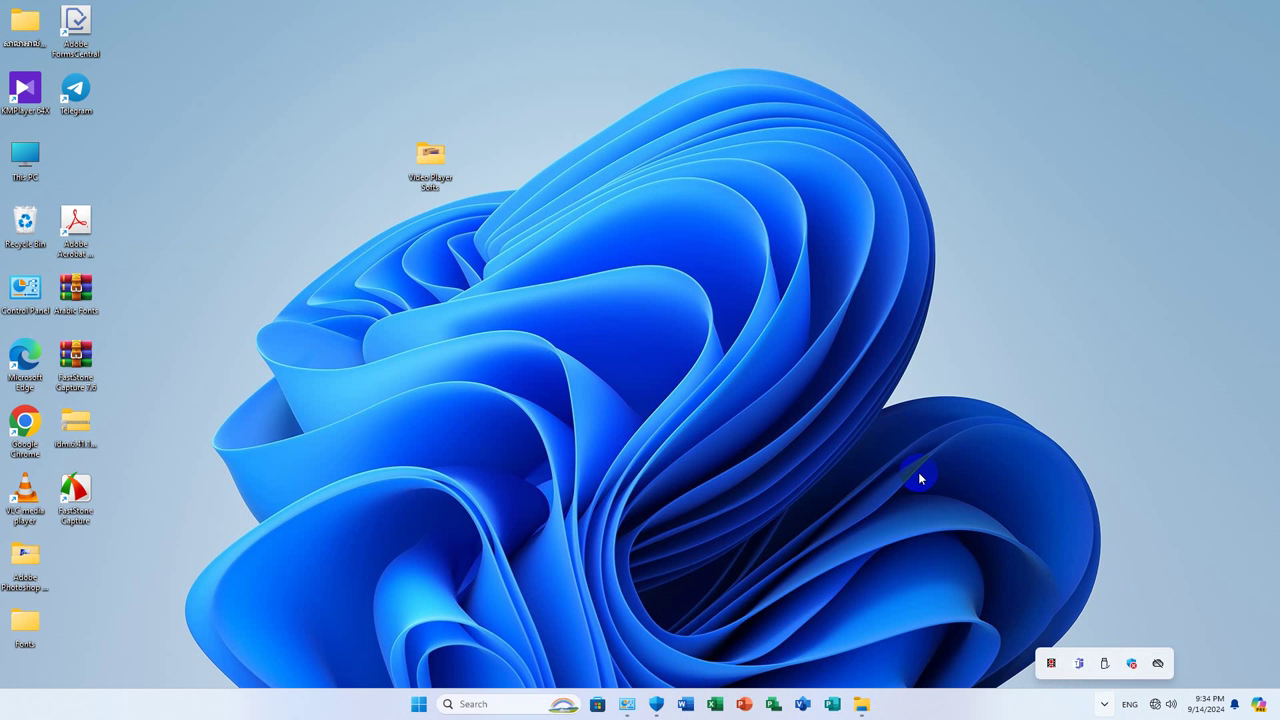
pyautogui.click(714, 706)
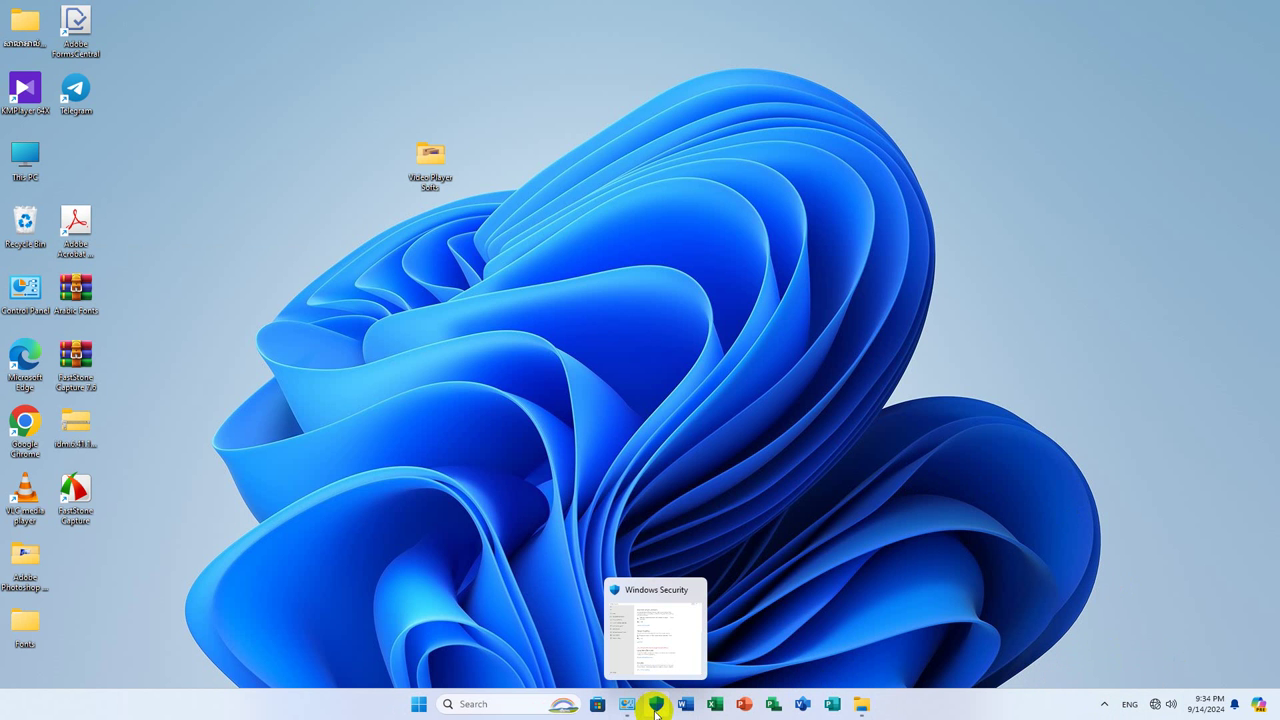
pyautogui.click(656, 708)
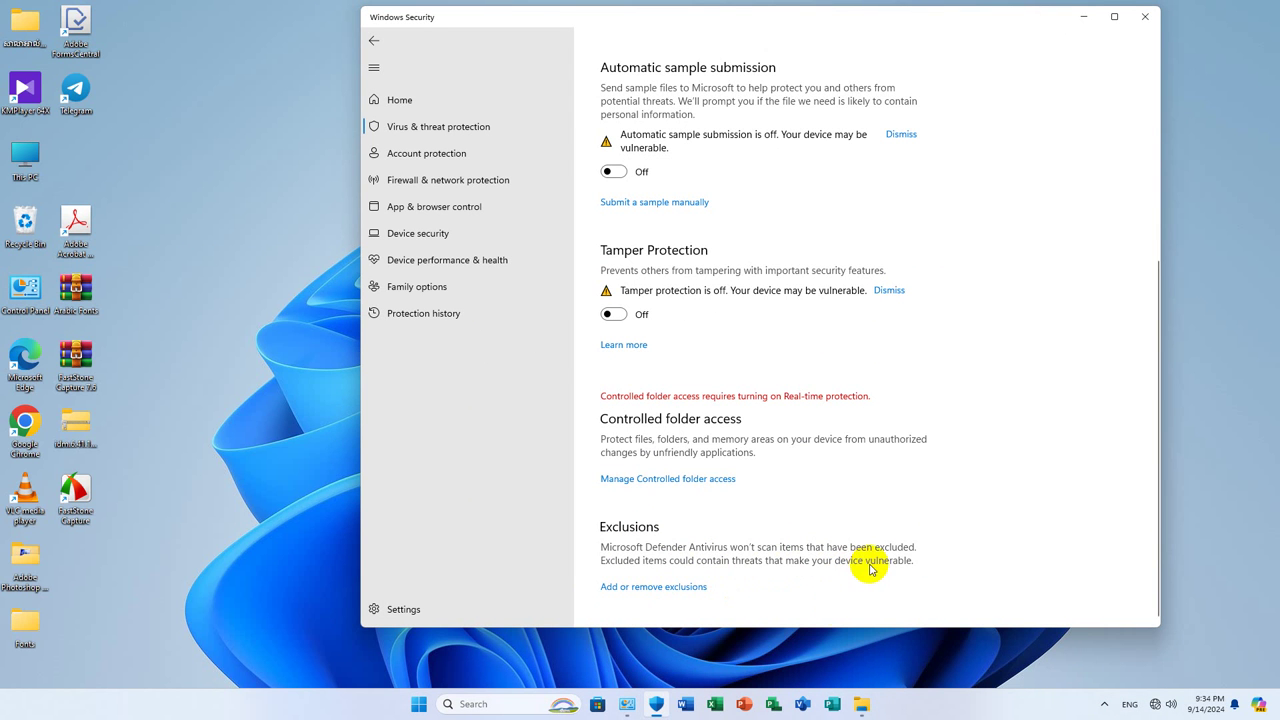
pyautogui.click(647, 588)
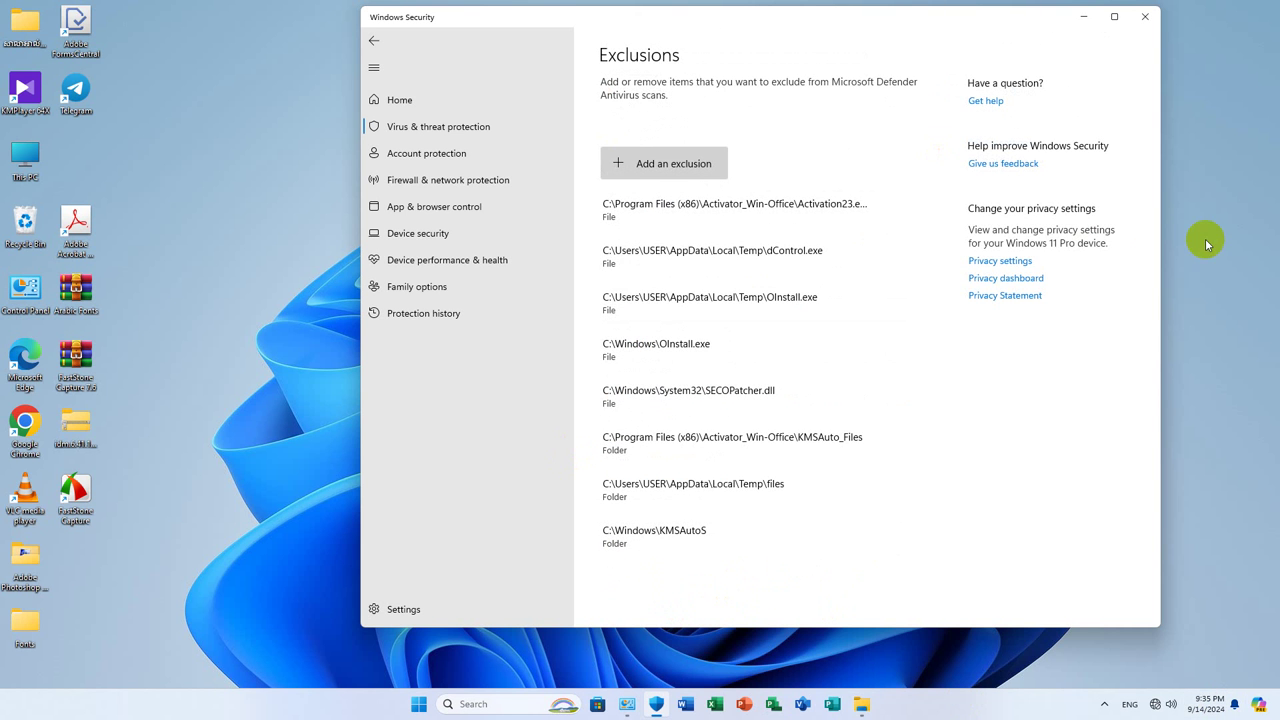
pyautogui.click(661, 168)
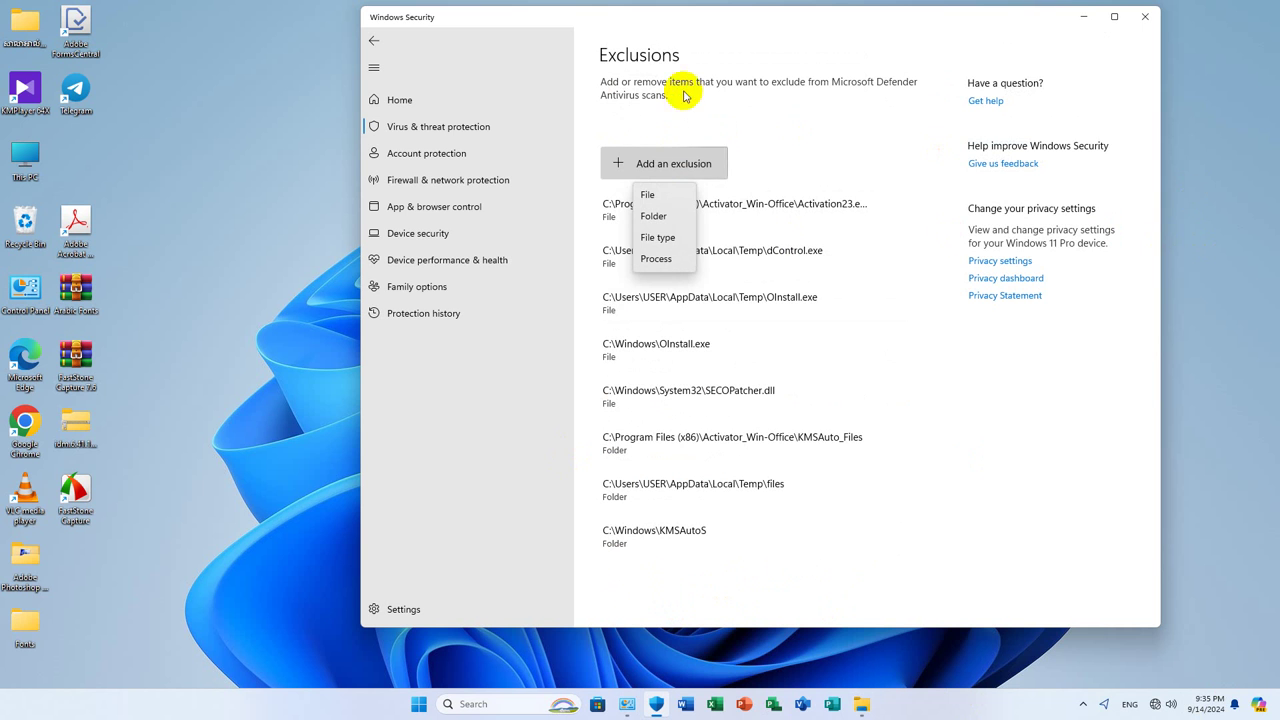
pyautogui.click(879, 142)
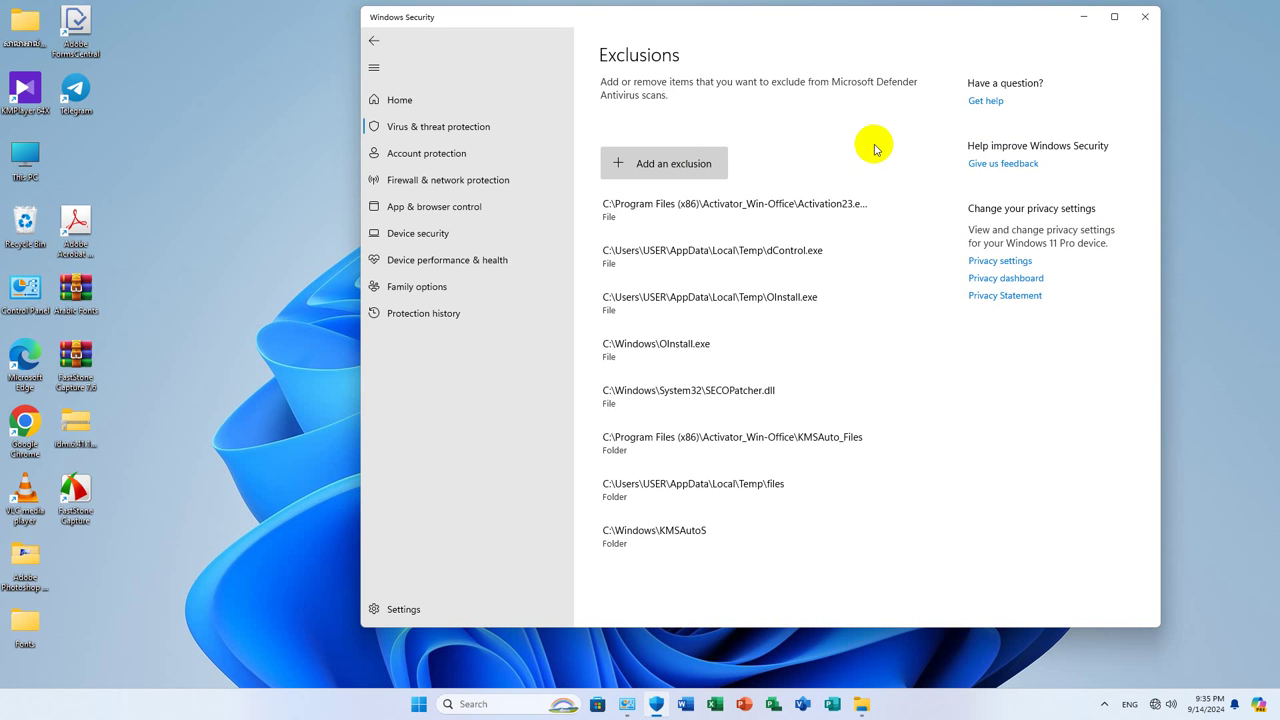
# Add the folder C:\Program Files\Microsoft Office to the antivirus exclusions
pyautogui.click(689, 165)
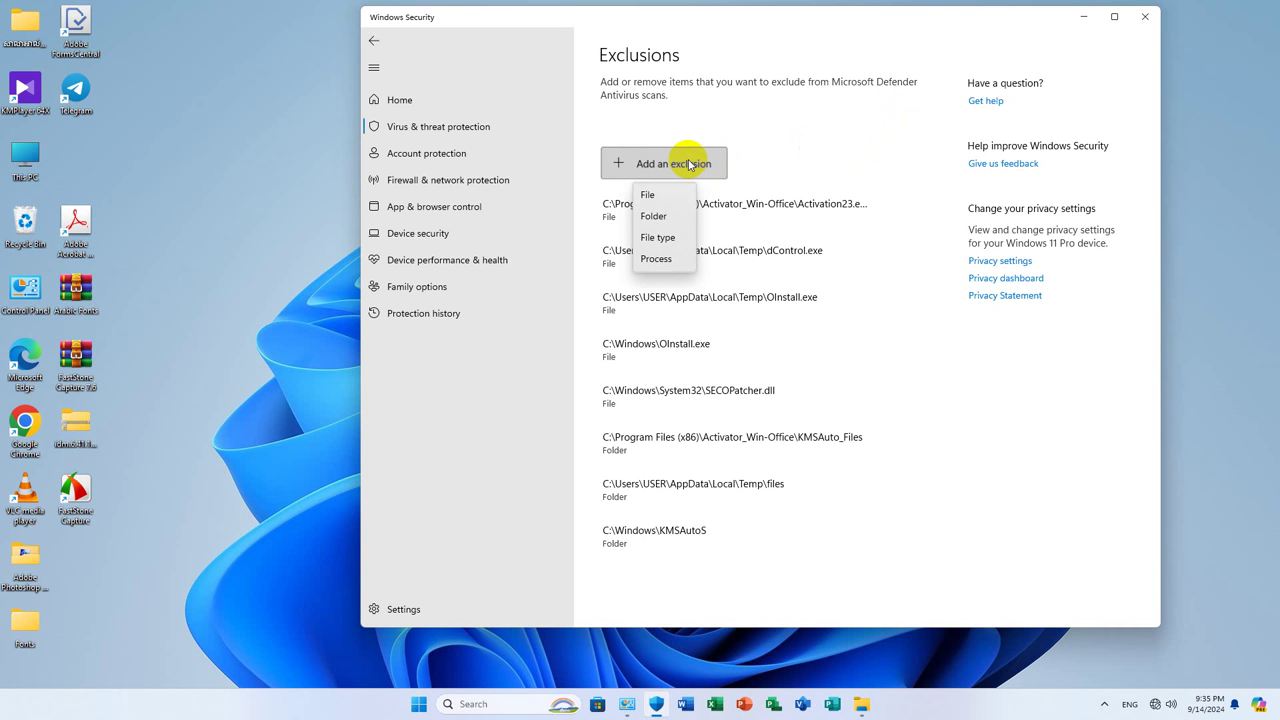
pyautogui.click(652, 217)
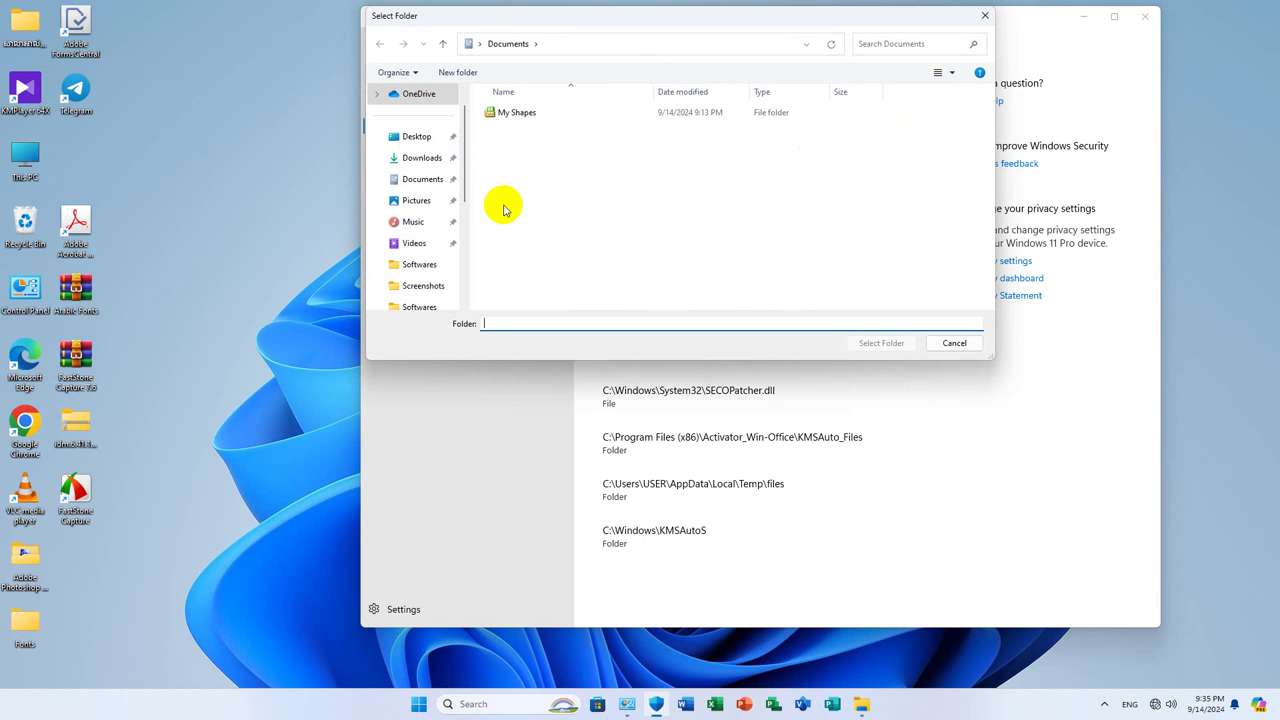
pyautogui.scroll(-3, 405, 170)
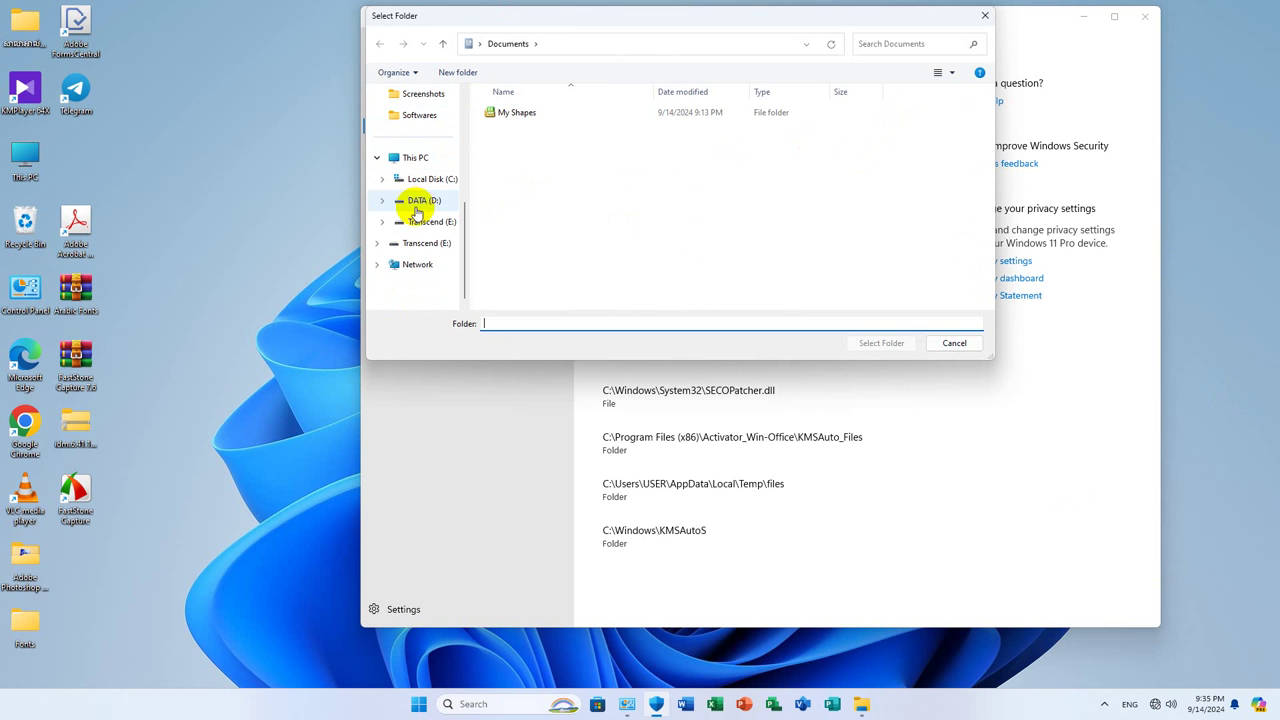
pyautogui.click(447, 158)
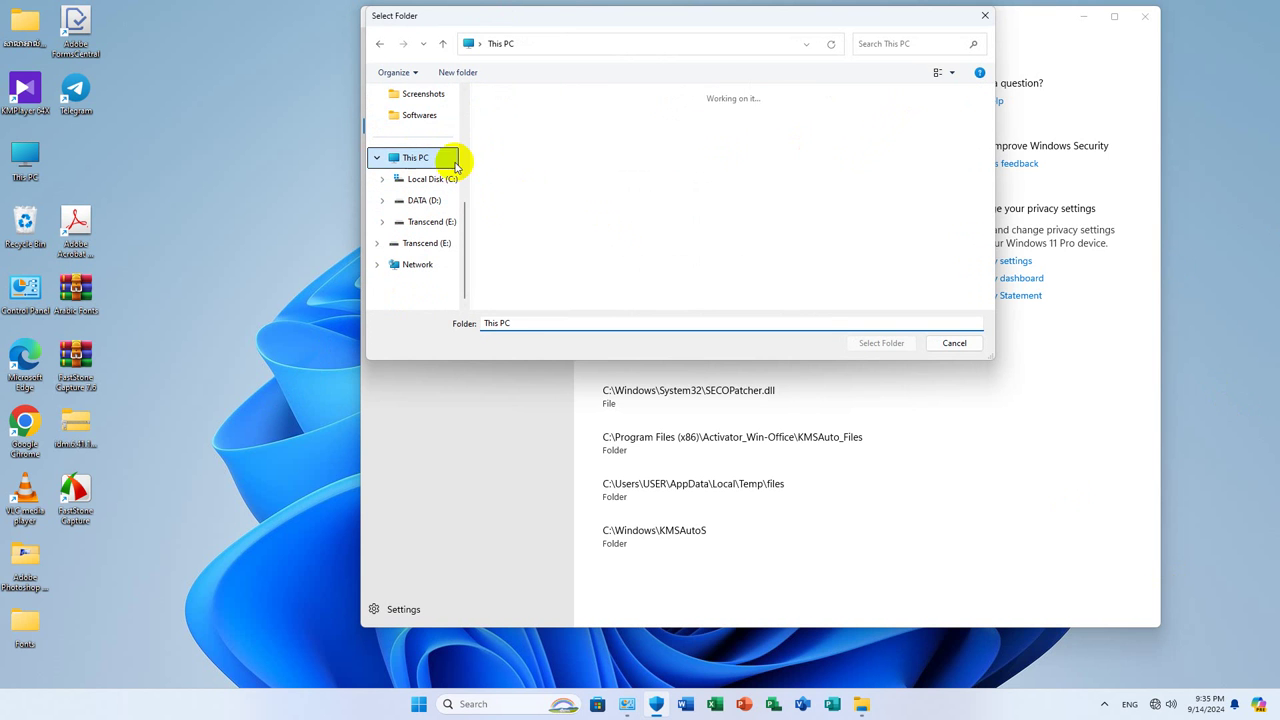
pyautogui.click(552, 130)
pyautogui.doubleClick(552, 130)
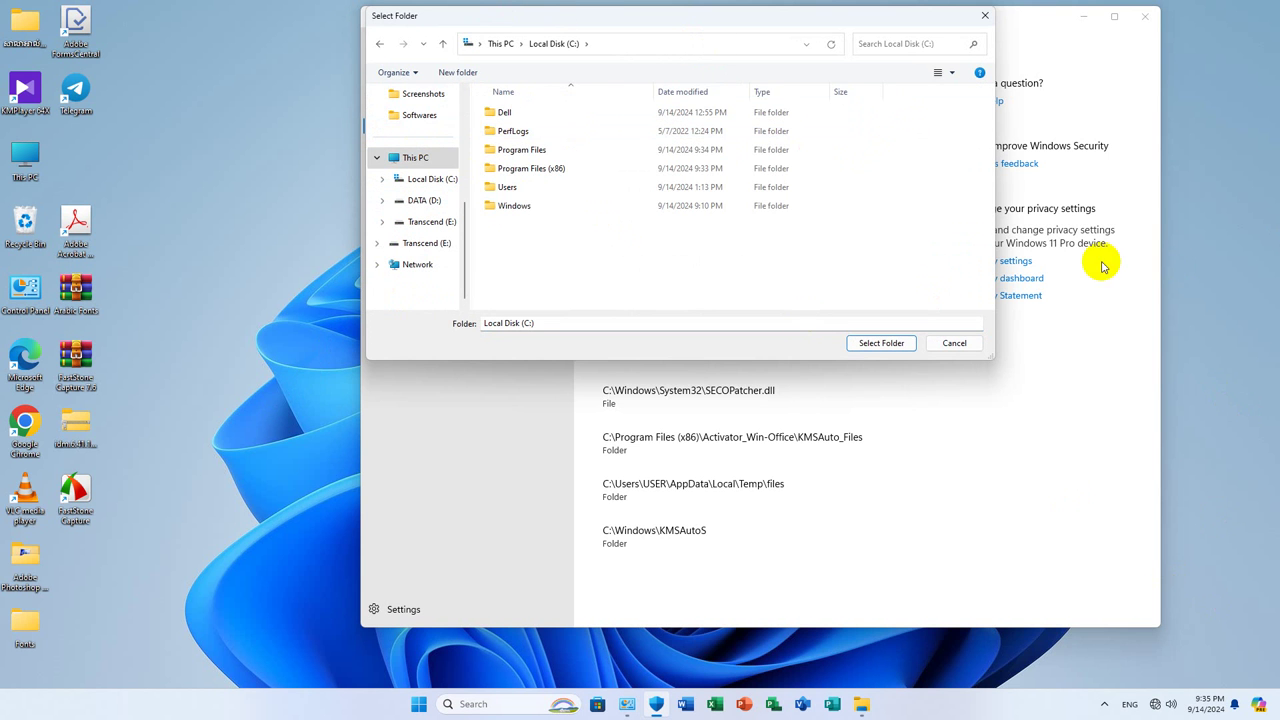
pyautogui.doubleClick(492, 150)
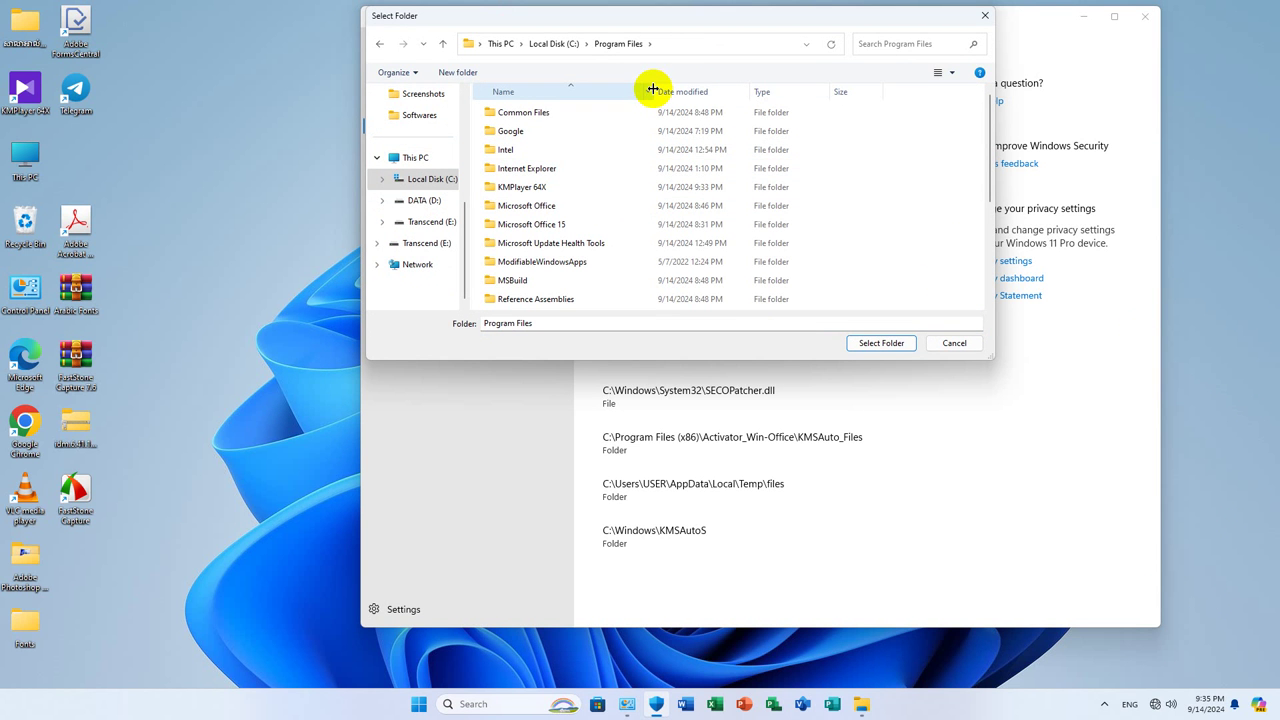
pyautogui.click(553, 206)
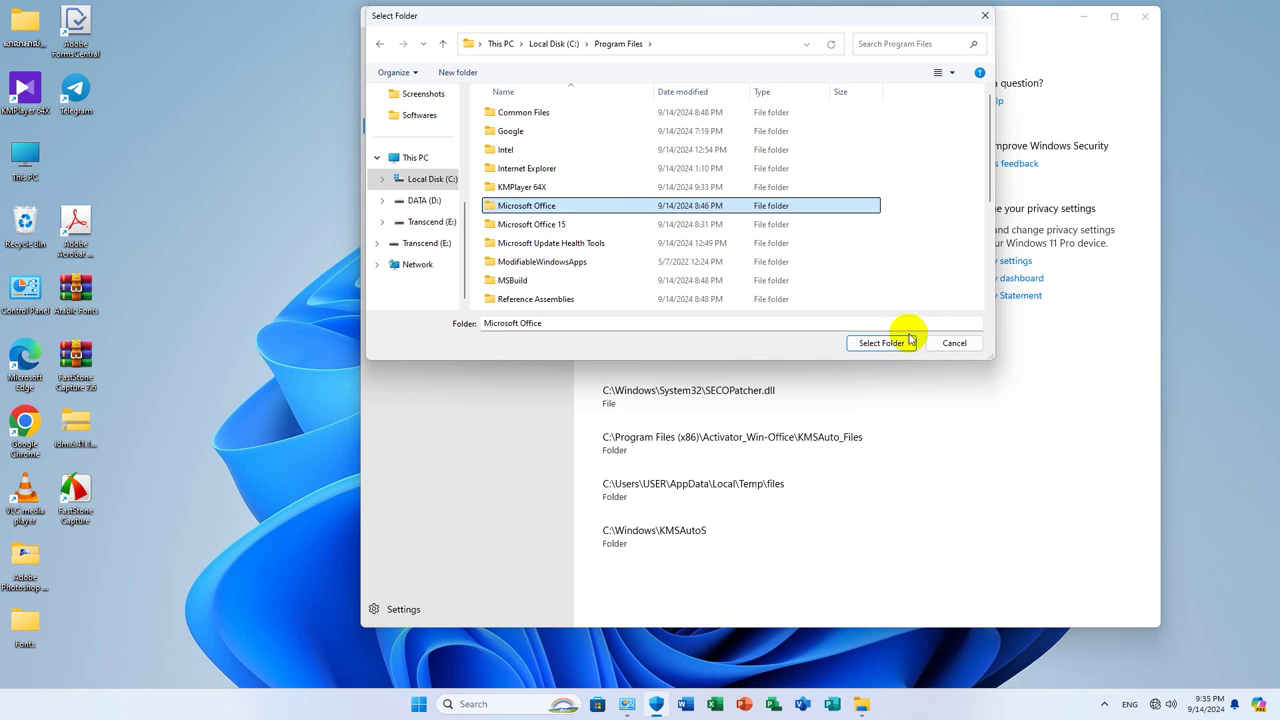
pyautogui.click(879, 343)
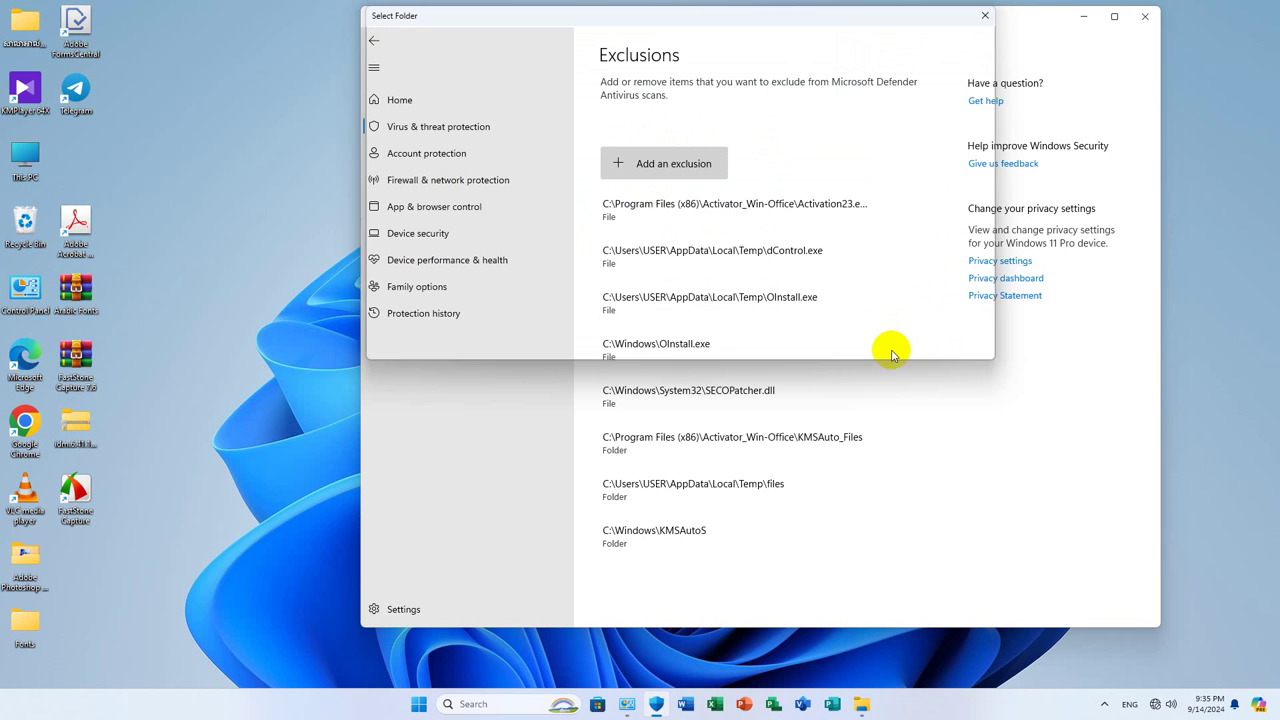
# Add the folder C:\Program Files\Microsoft Office 15 to the antivirus exclusions
pyautogui.click(645, 163)
pyautogui.click(655, 214)
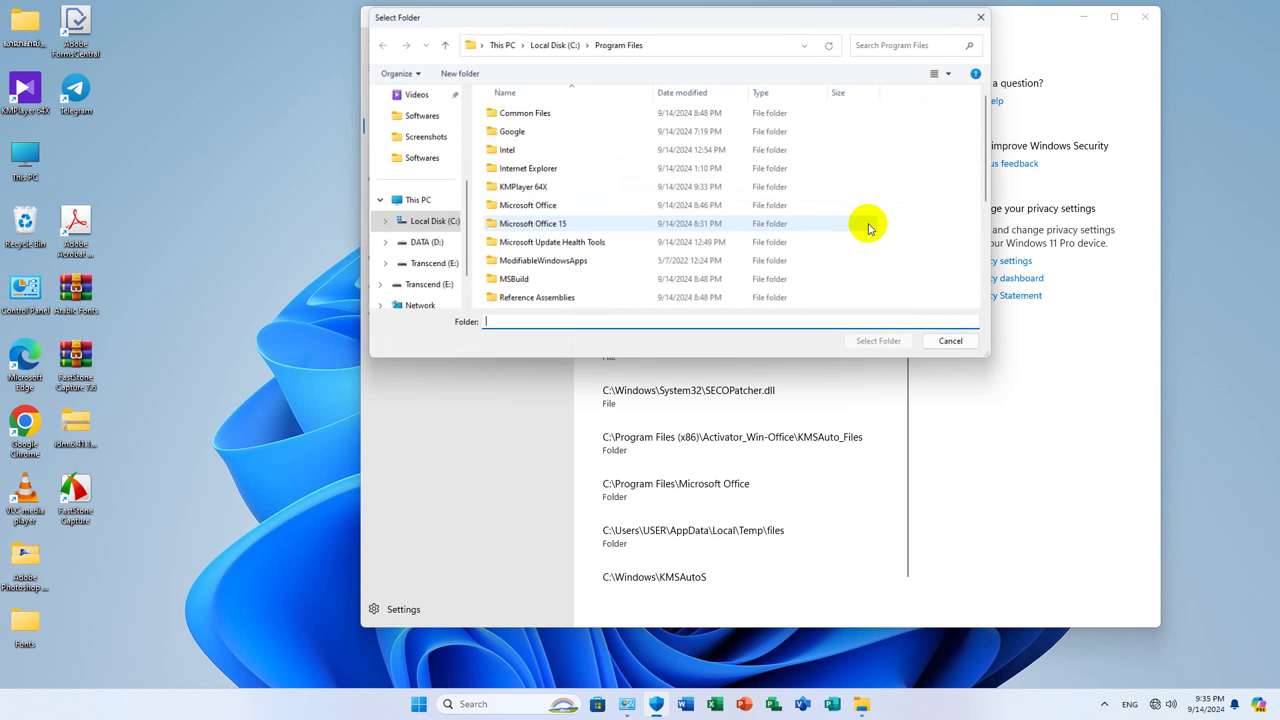
pyautogui.click(548, 224)
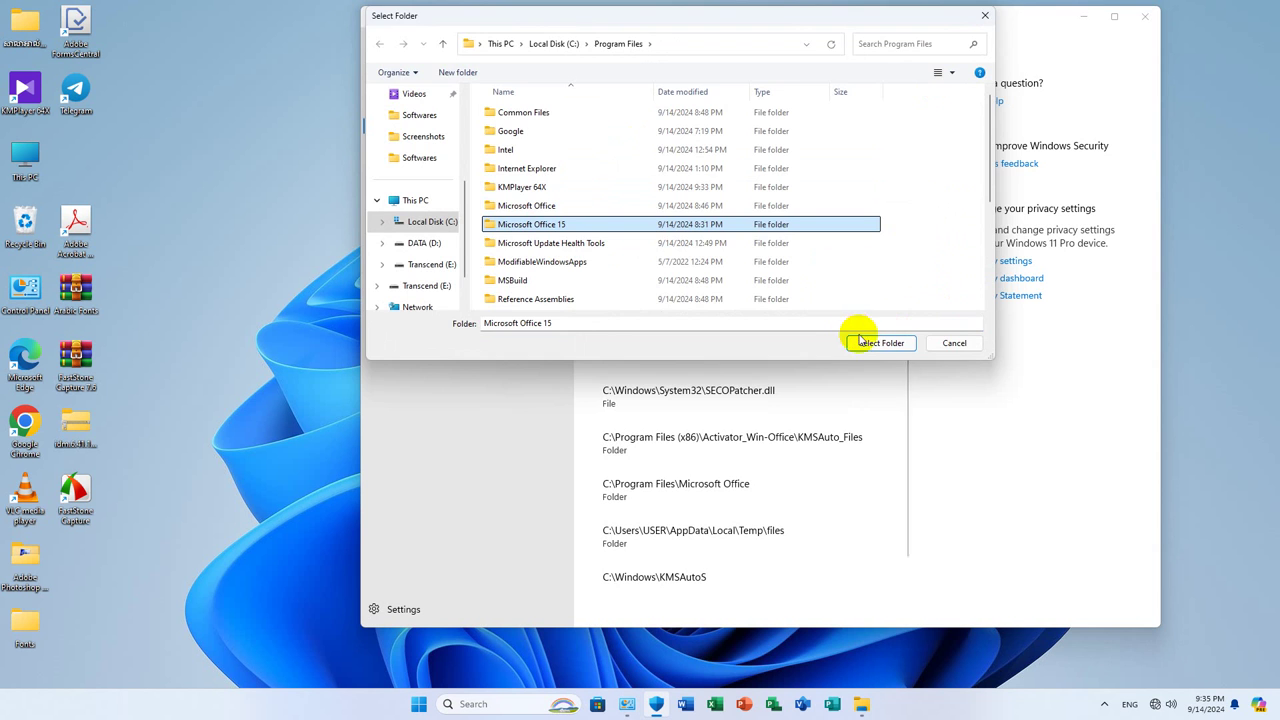
pyautogui.click(866, 341)
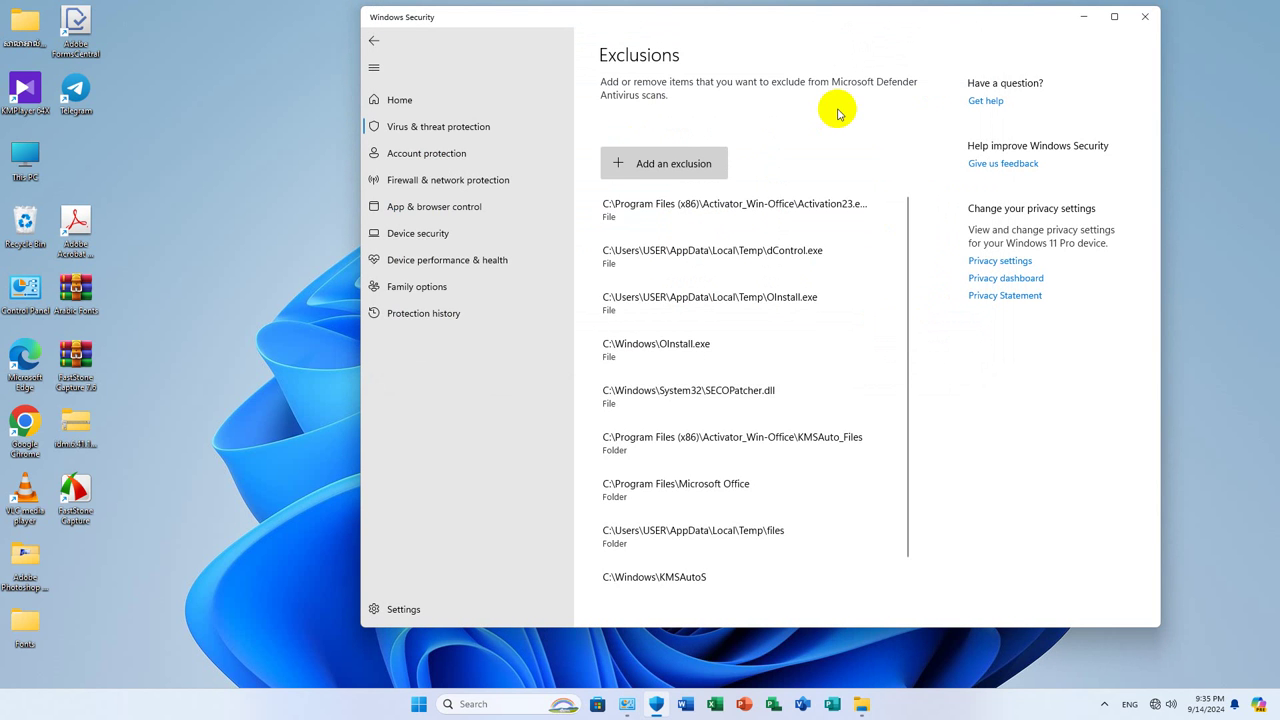
# Add the folder C:\Program Files\WinRAR to the antivirus exclusions
pyautogui.click(686, 163)
pyautogui.click(652, 215)
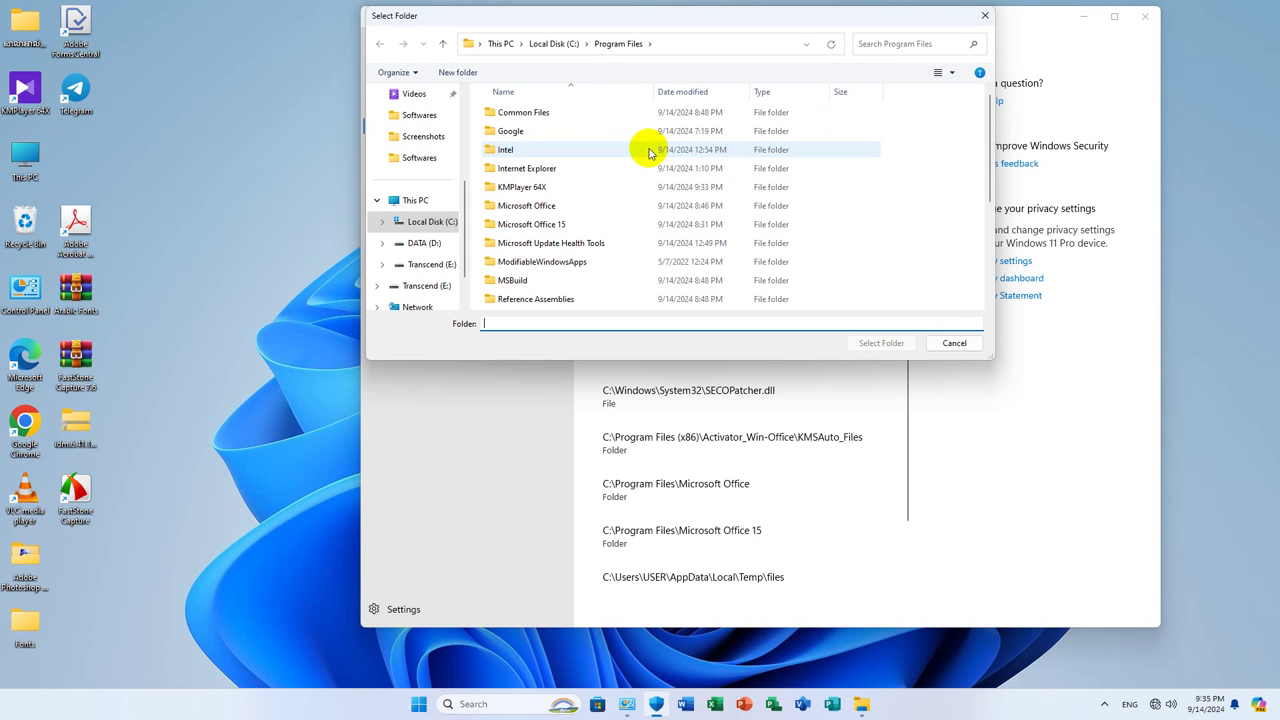
pyautogui.scroll(-4, 648, 152)
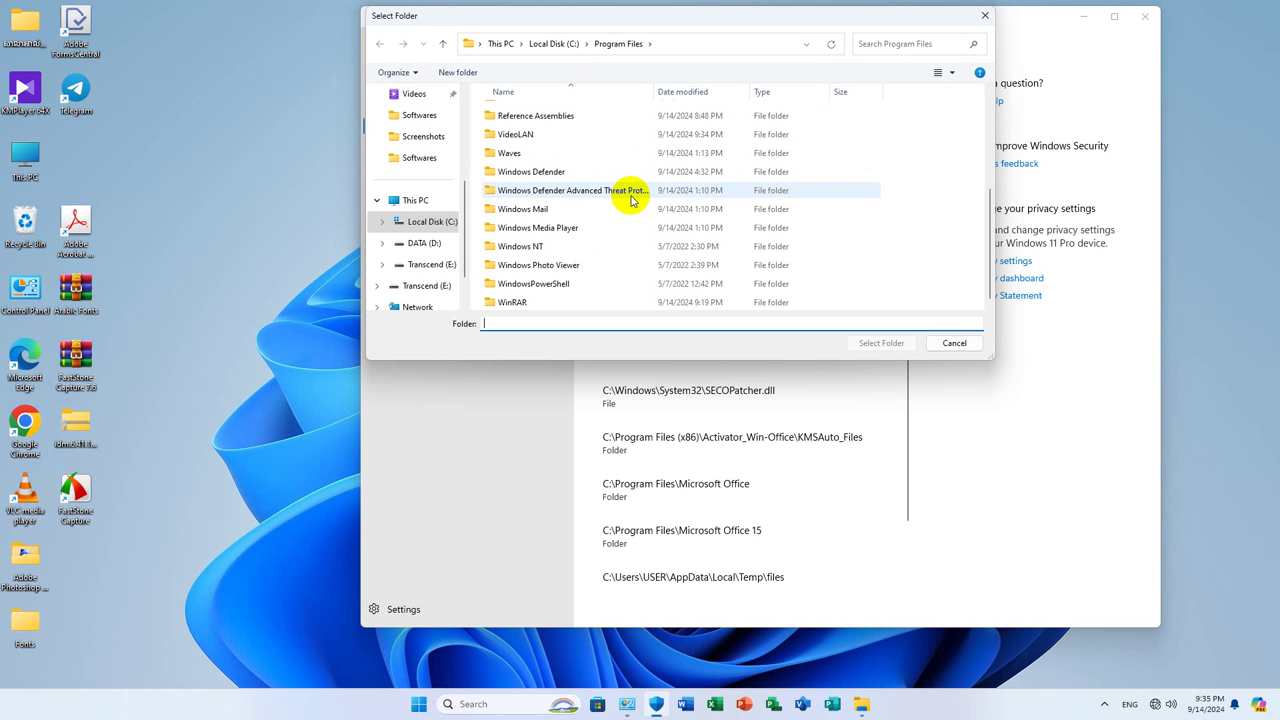
pyautogui.click(514, 302)
pyautogui.click(880, 343)
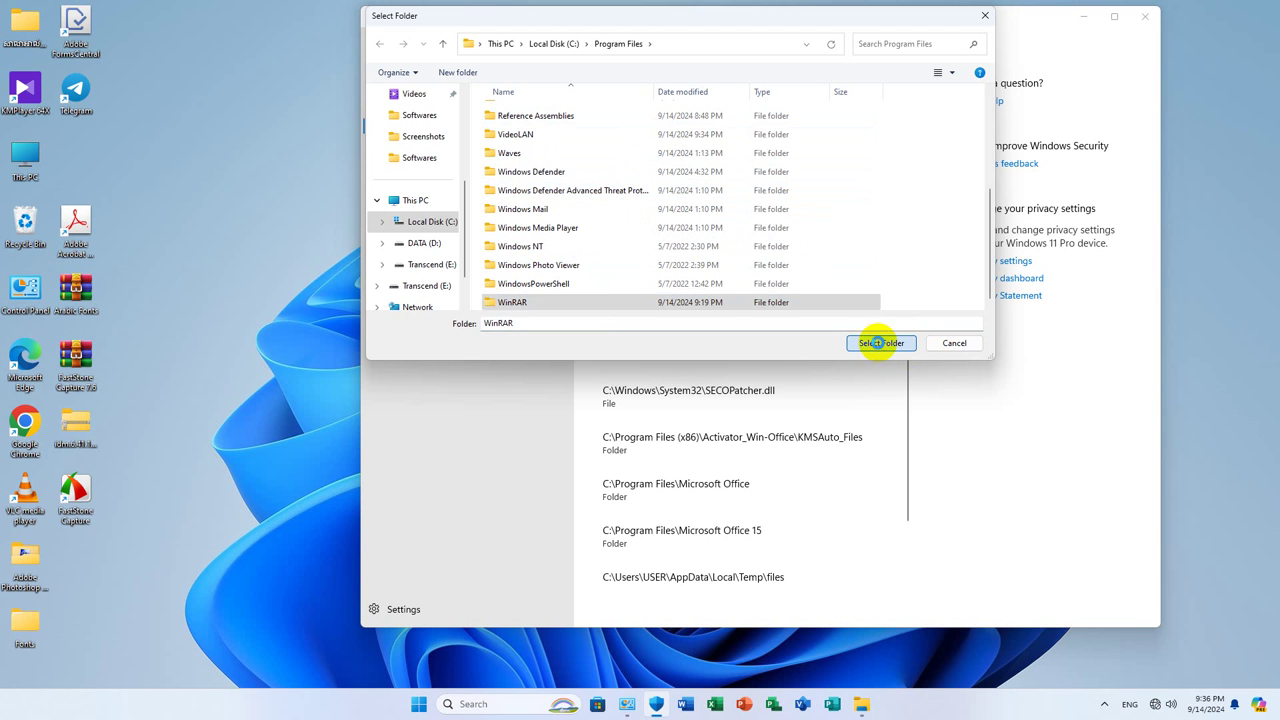
# Add the folder C:\Program Files (x86)\Activator_Win-Office to the antivirus exclusions
pyautogui.click(671, 160)
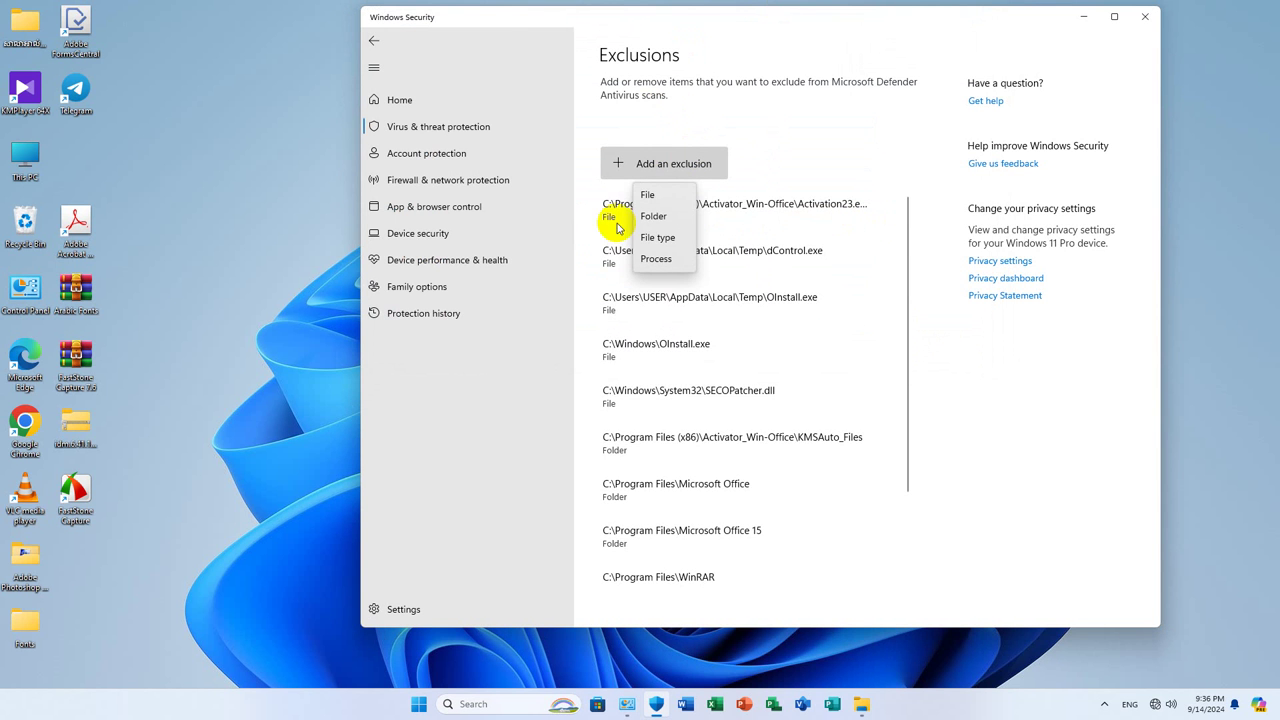
pyautogui.click(654, 217)
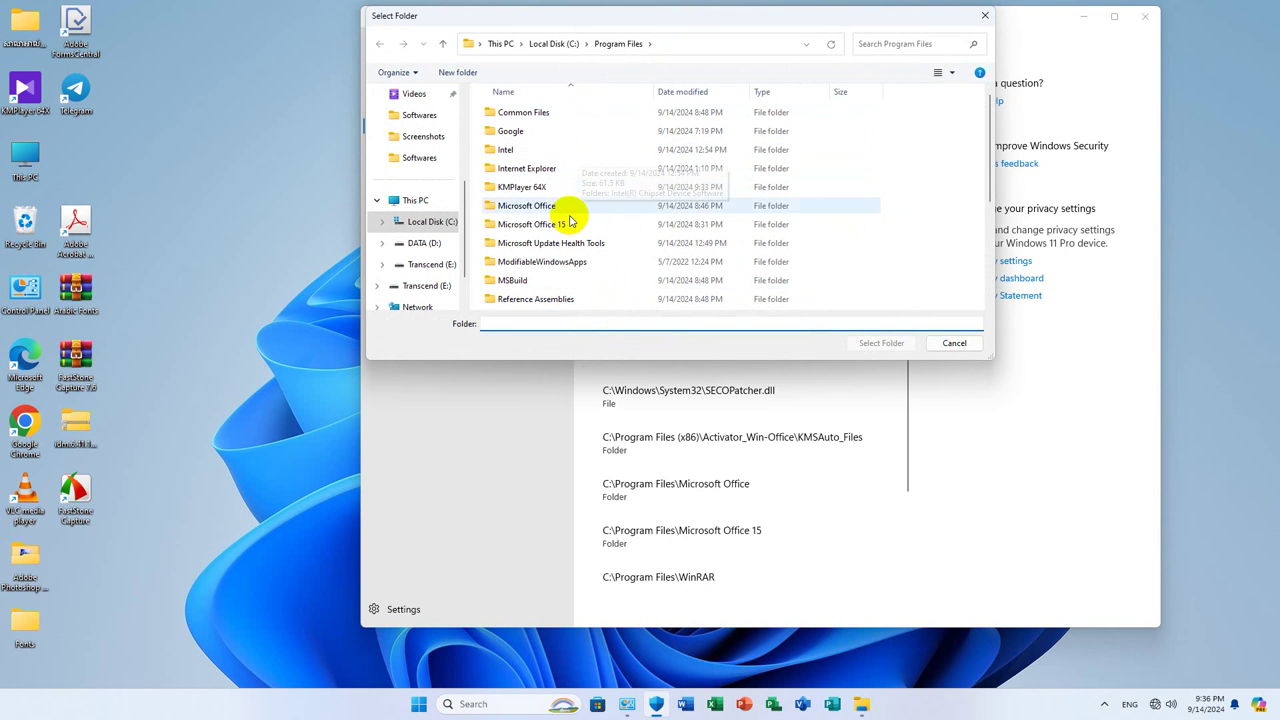
pyautogui.scroll(-3, 578, 237)
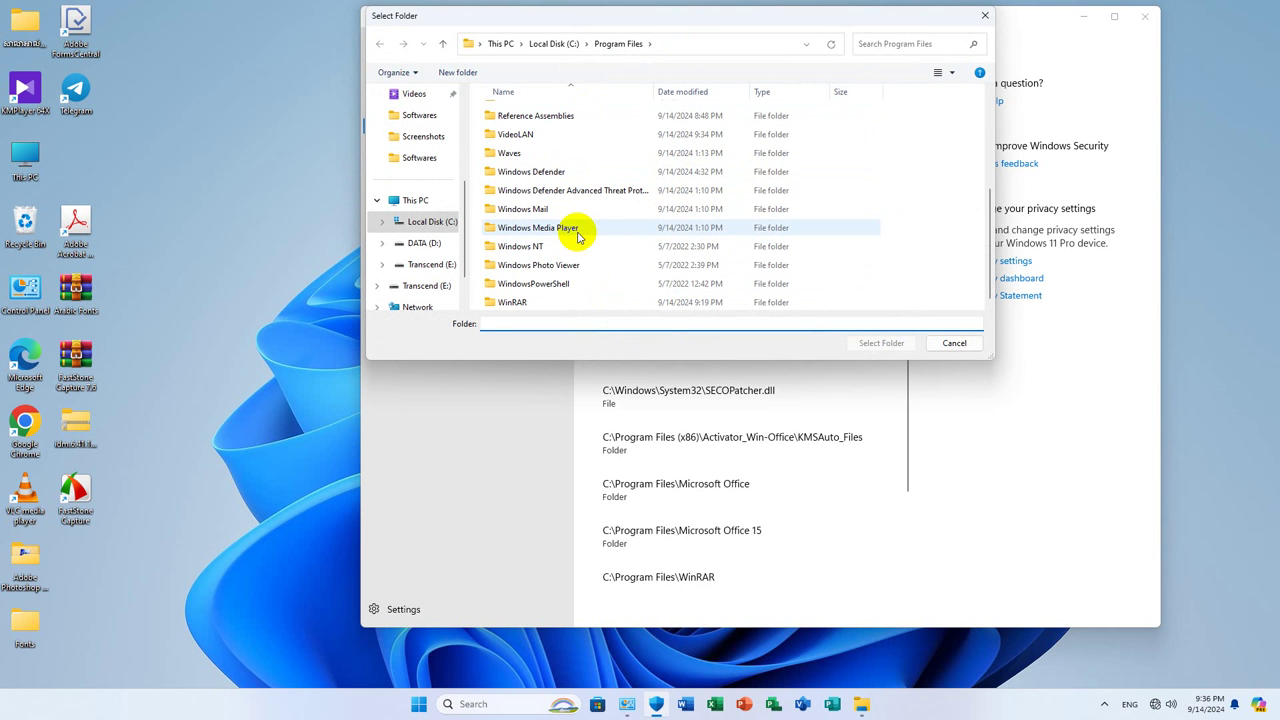
pyautogui.click(441, 43)
pyautogui.doubleClick(555, 170)
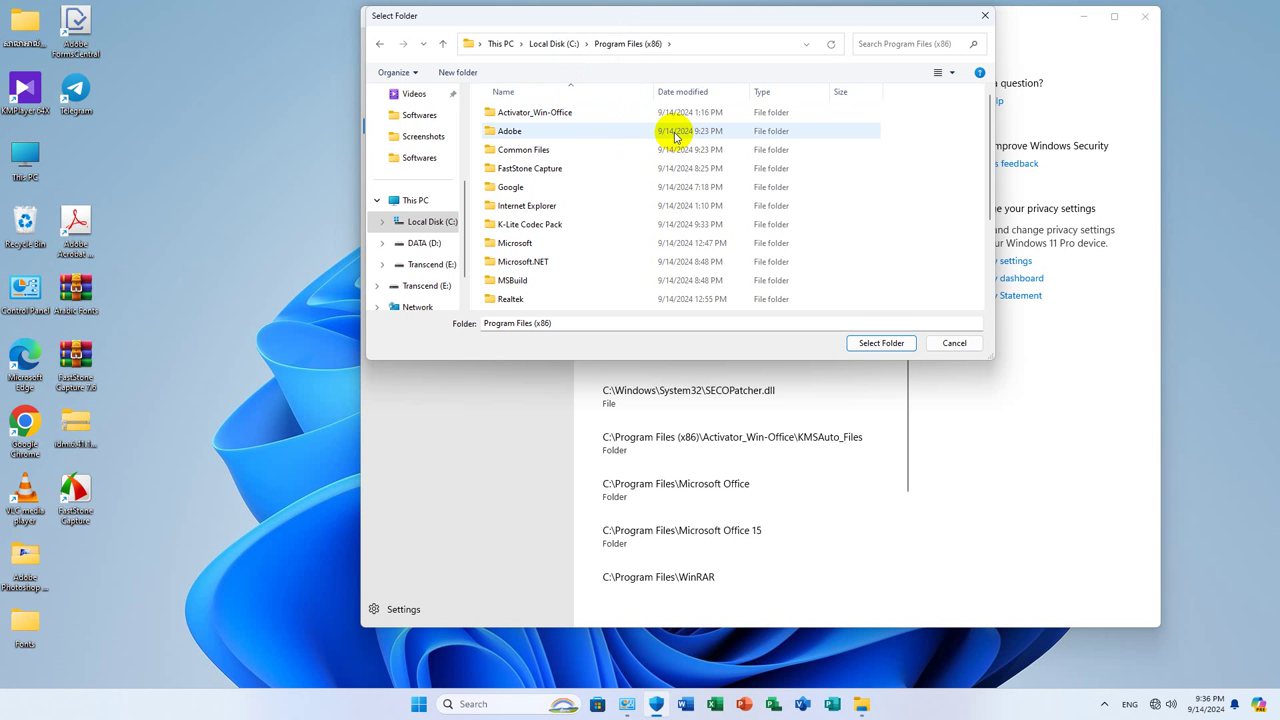
pyautogui.click(609, 117)
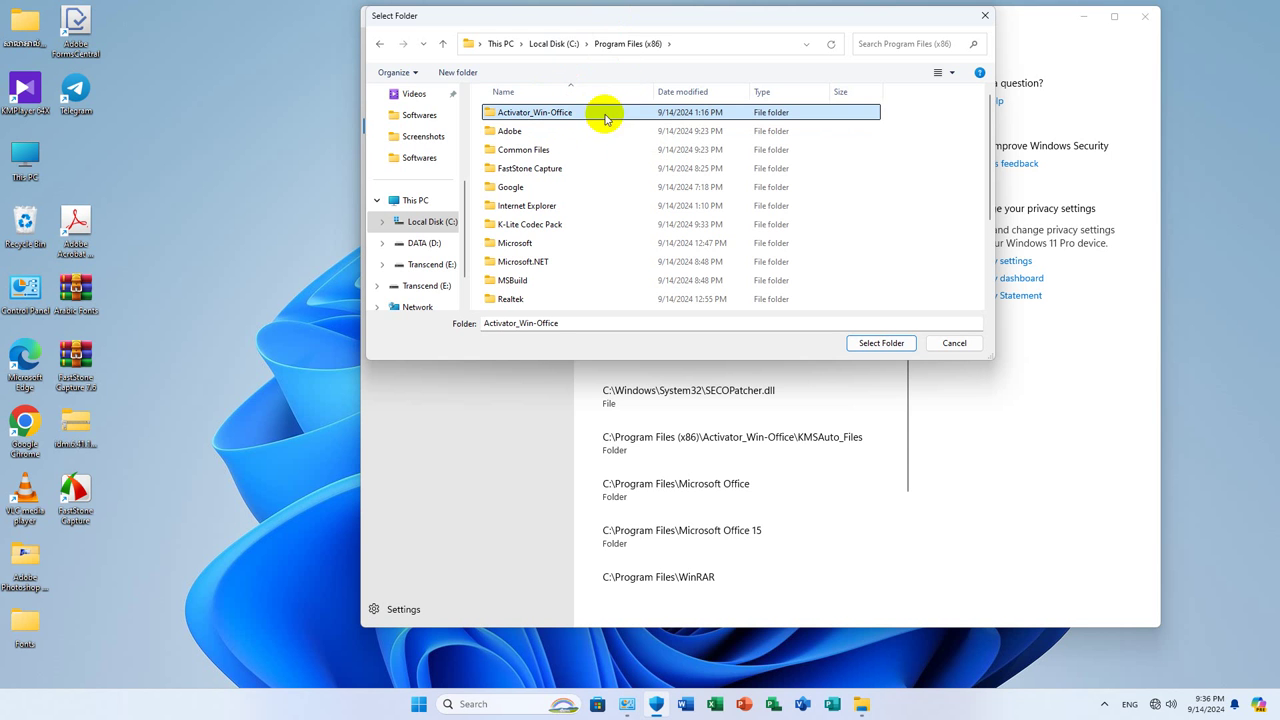
pyautogui.click(867, 343)
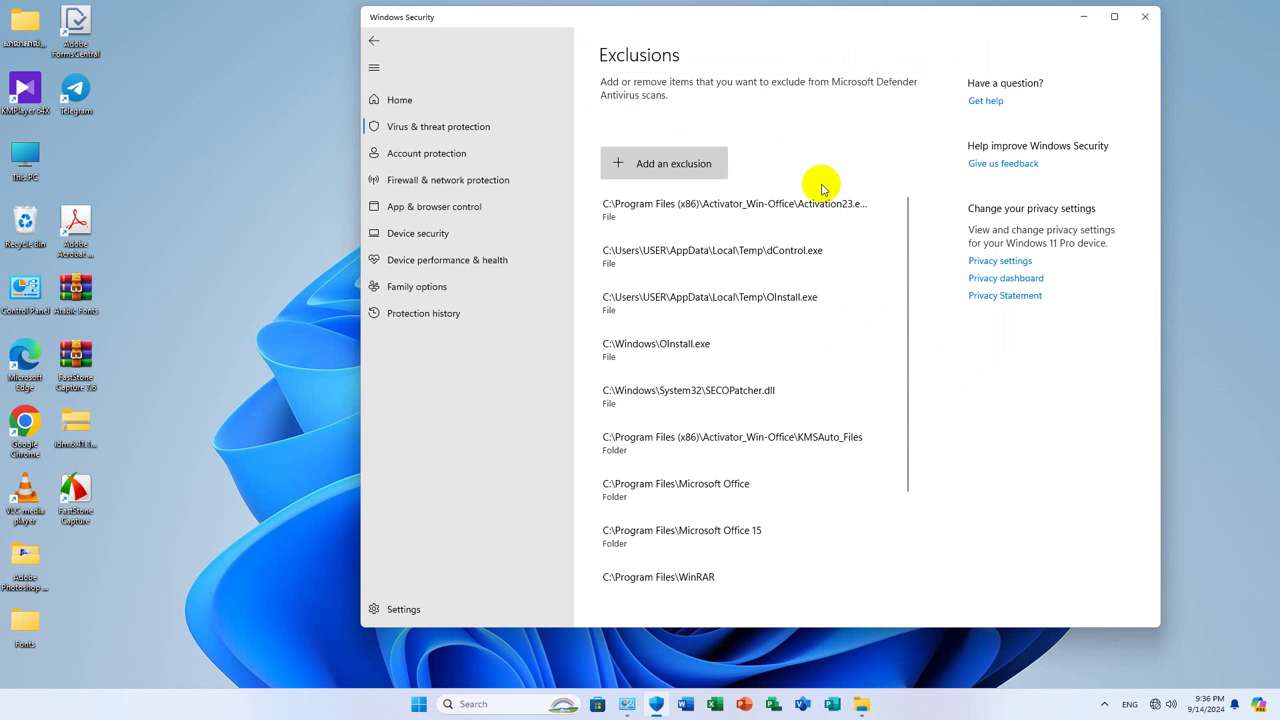
# Add the folder C:\Program Files (x86)\Adobe to the antivirus exclusions
pyautogui.click(667, 164)
pyautogui.click(655, 215)
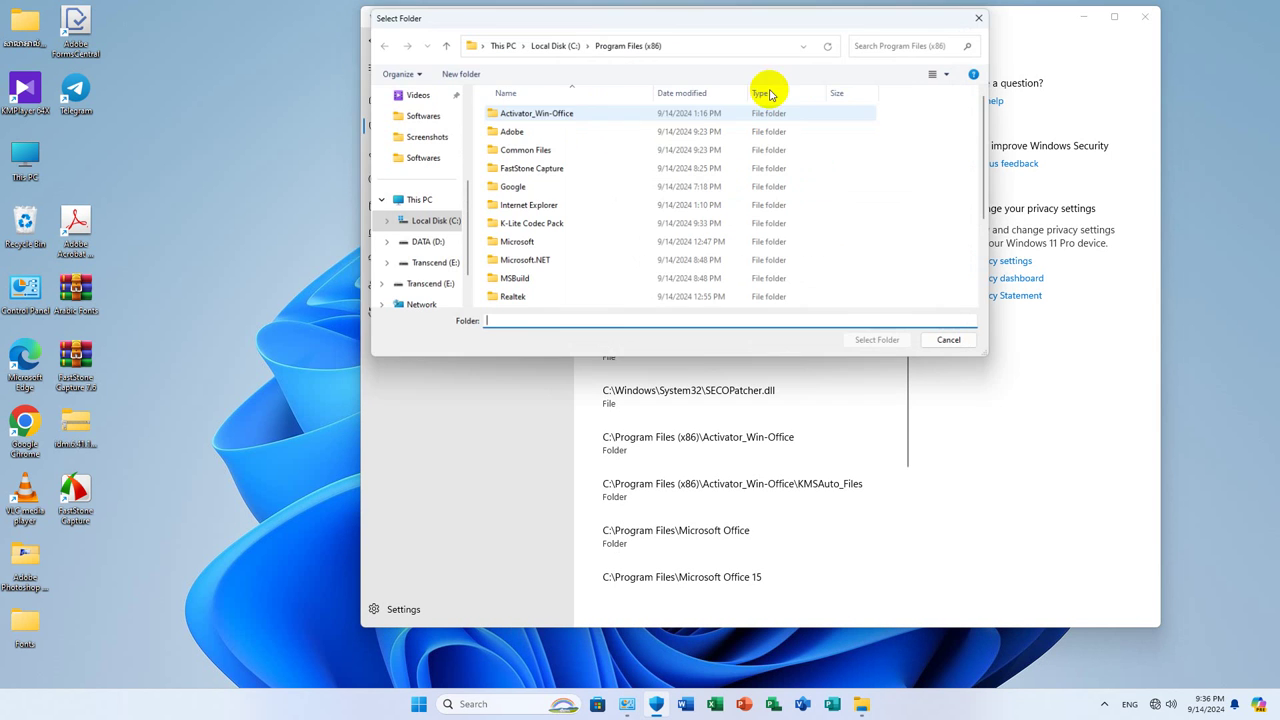
pyautogui.click(515, 132)
pyautogui.click(881, 343)
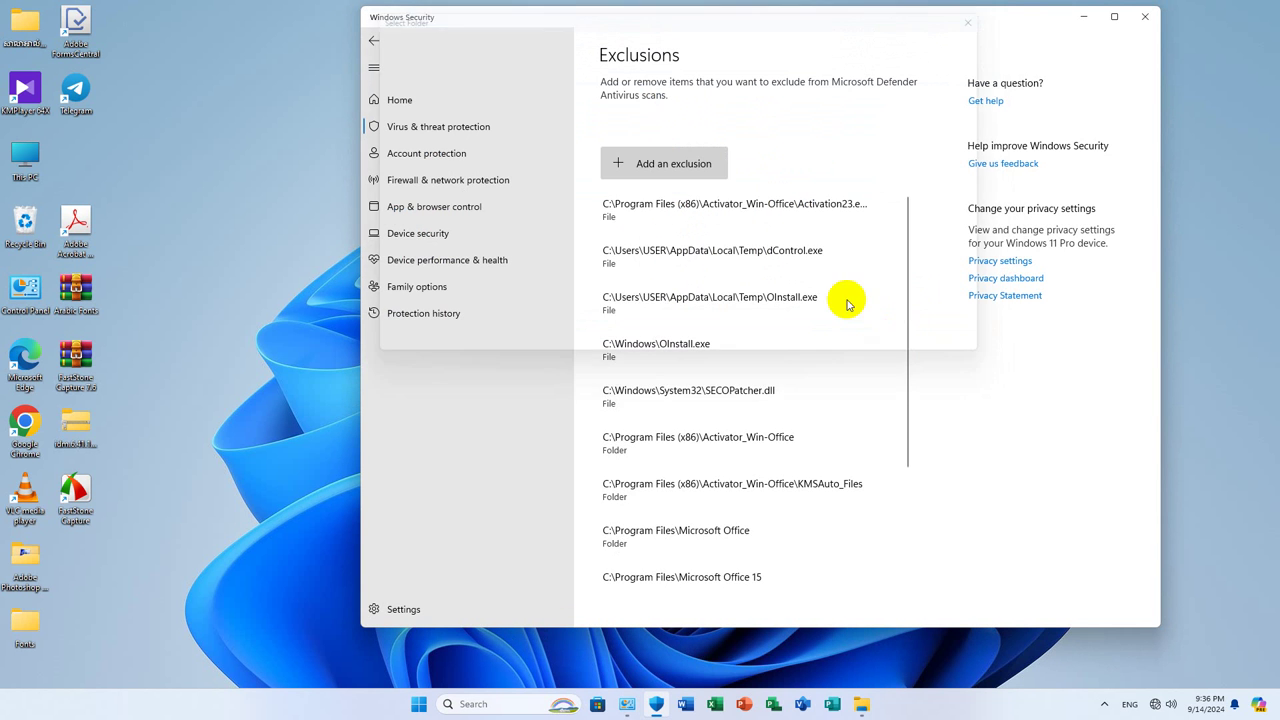
pyautogui.click(660, 163)
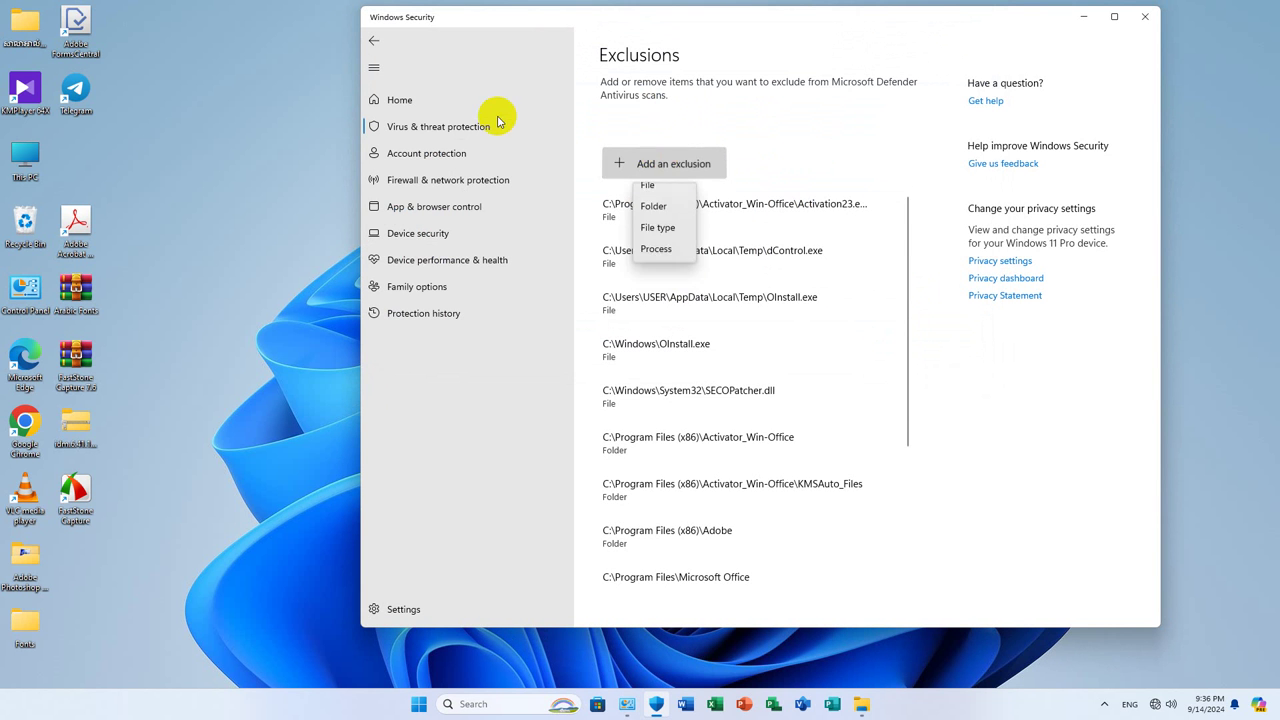
pyautogui.click(652, 212)
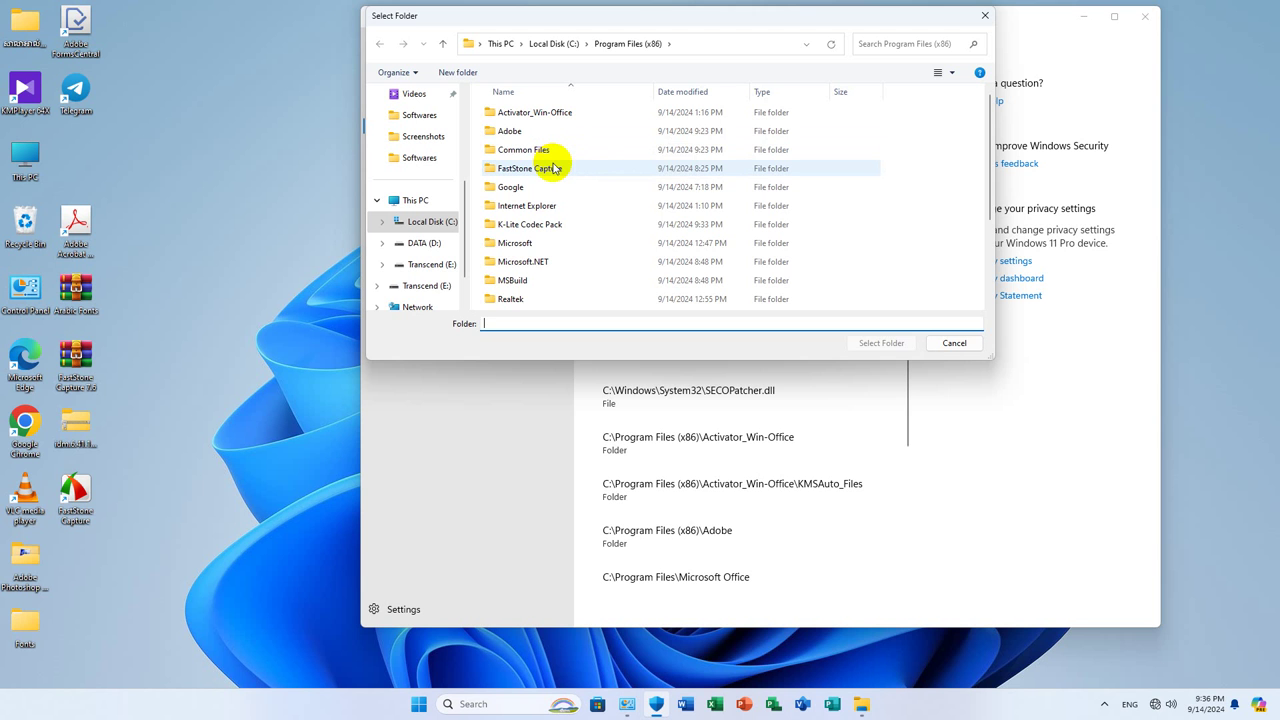
pyautogui.scroll(-2, 553, 168)
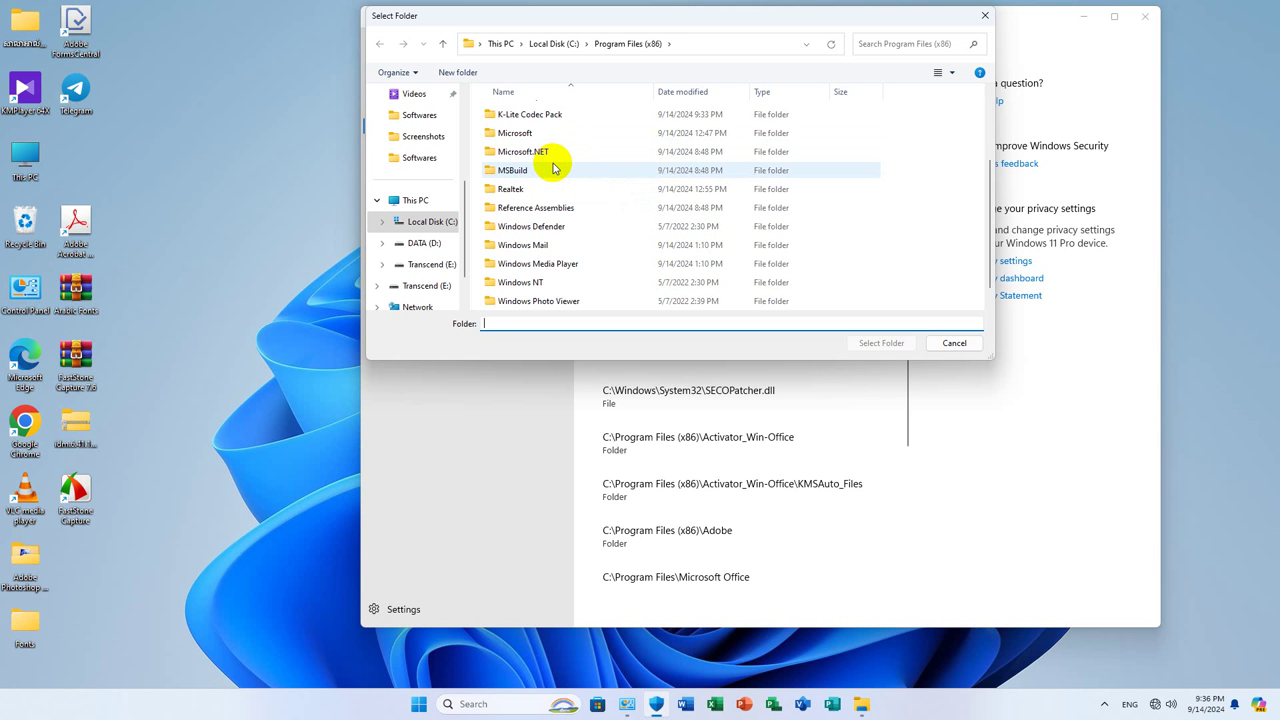
pyautogui.scroll(-1, 553, 168)
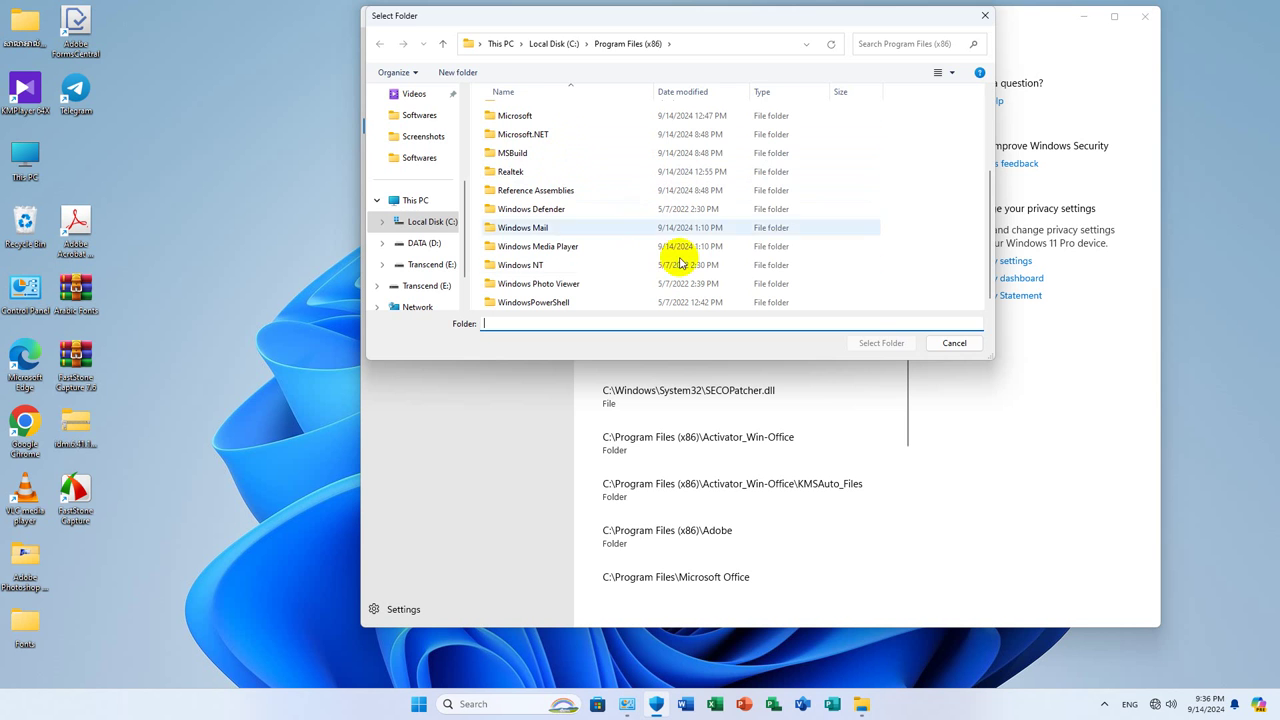
pyautogui.click(950, 343)
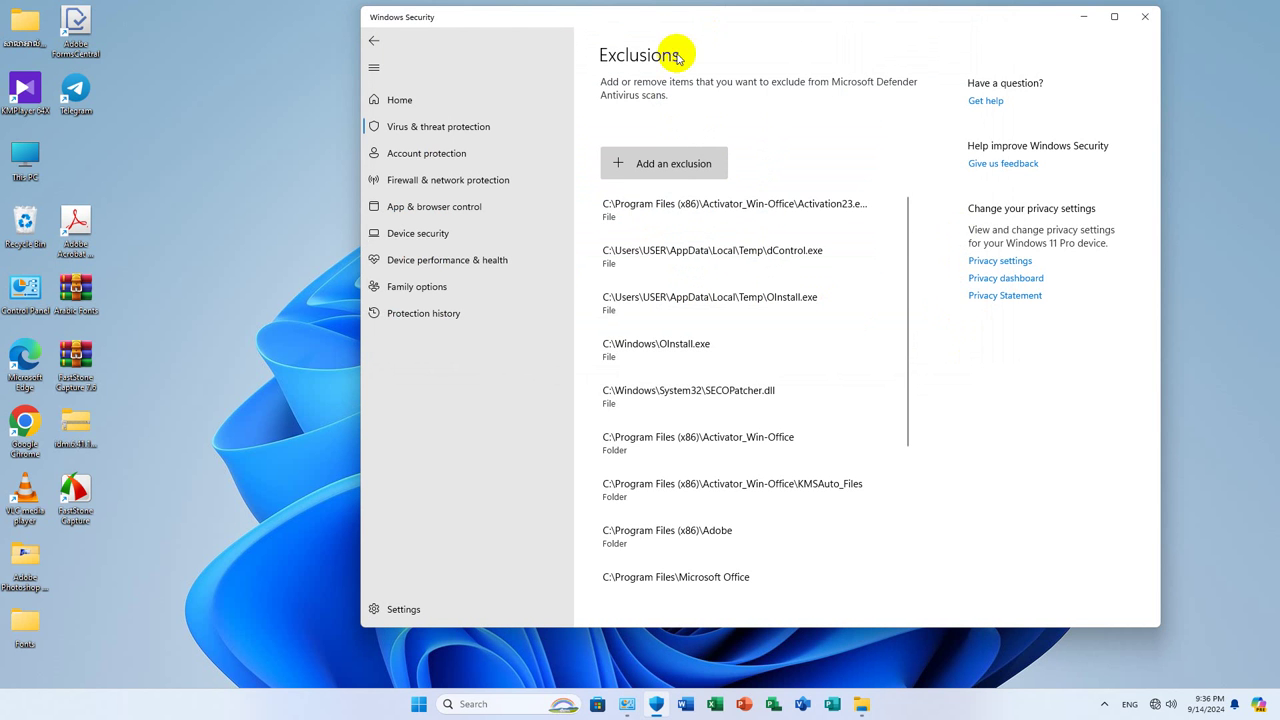
# Return to the Virus & threat protection settings, review them through to the Exclusions section, and minimize the window
pyautogui.click(374, 41)
pyautogui.scroll(5, 840, 300)
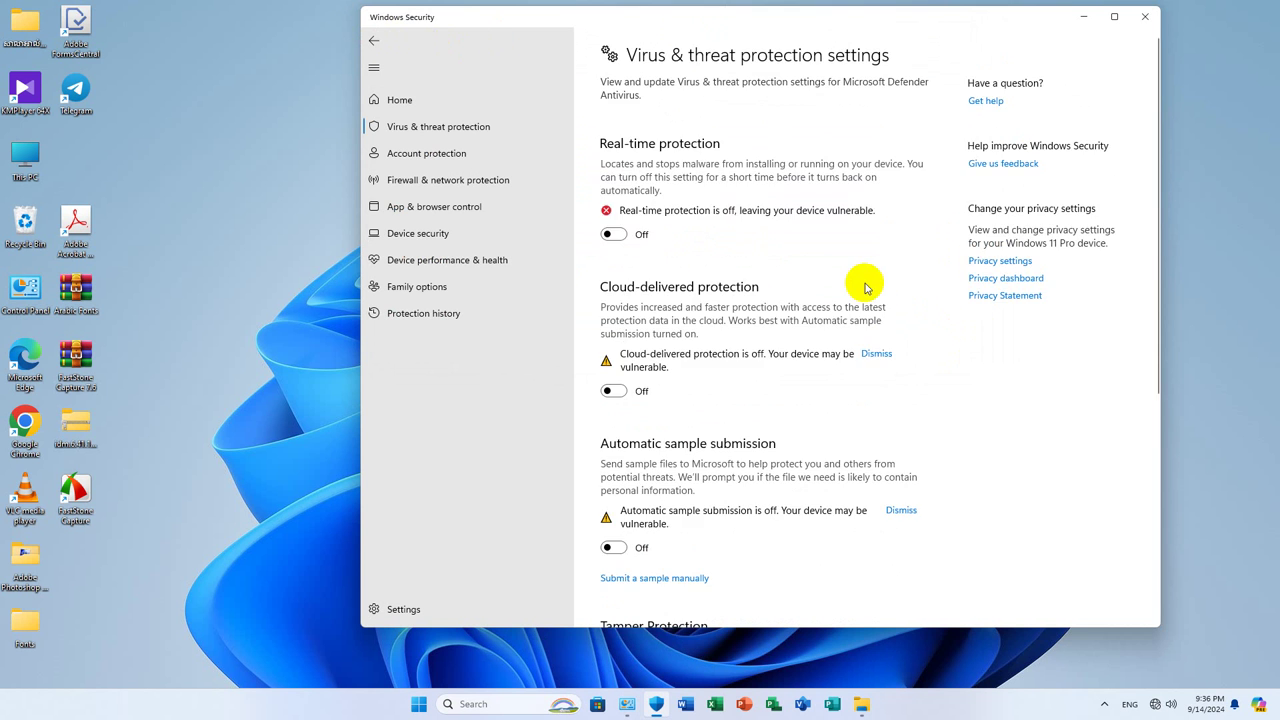
pyautogui.scroll(-5, 865, 288)
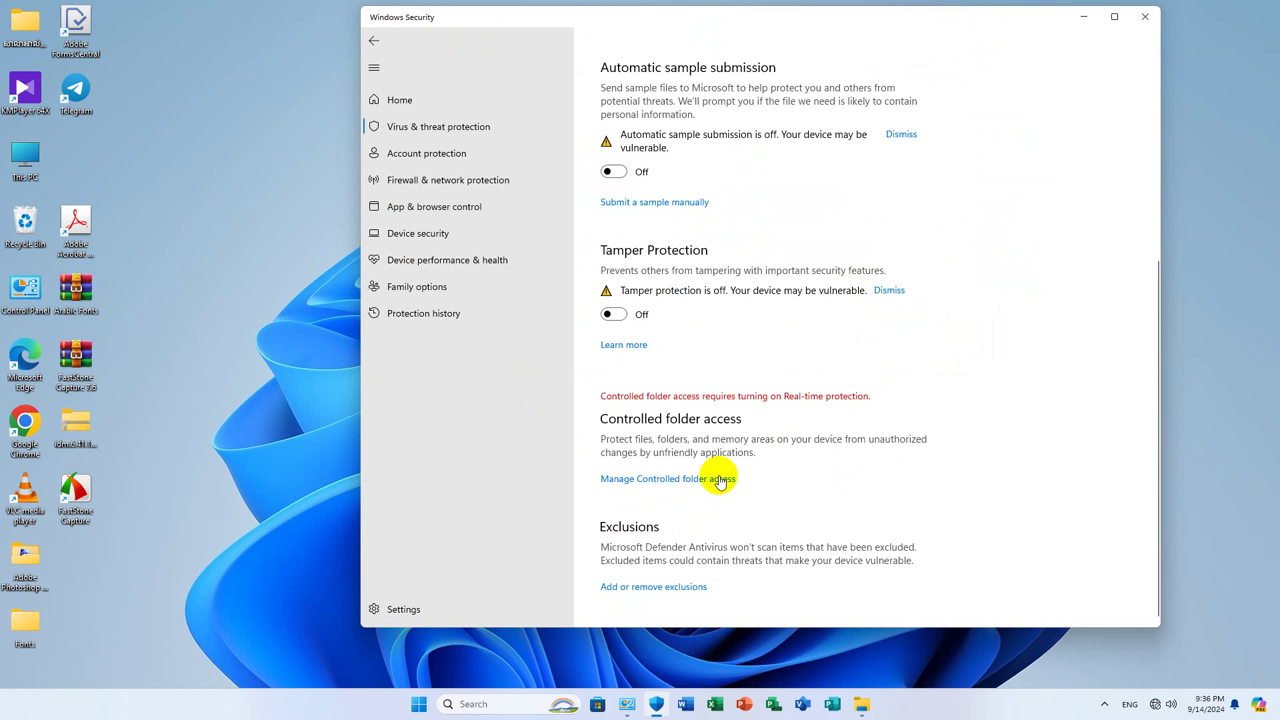
pyautogui.moveTo(1070, 17); pyautogui.dragTo(1040, 72)
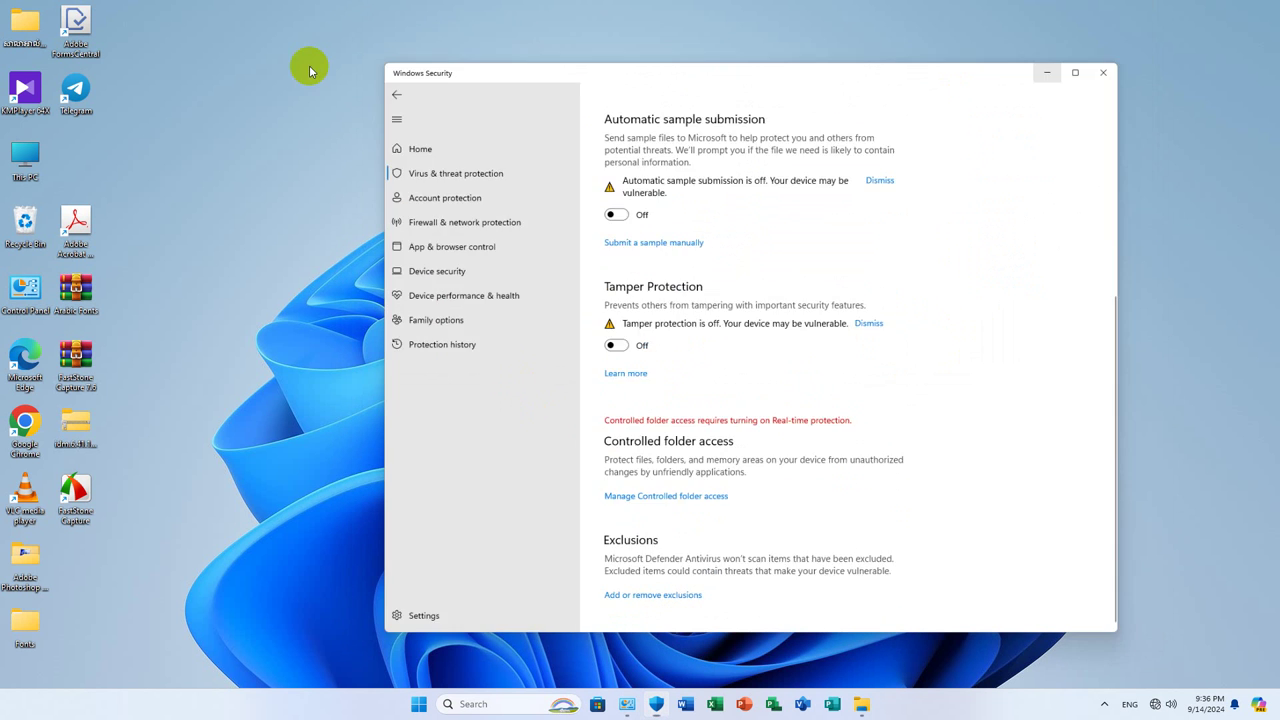
# Show the desktop and delete the Video Player Softs folder from it
pyautogui.press('super+d')
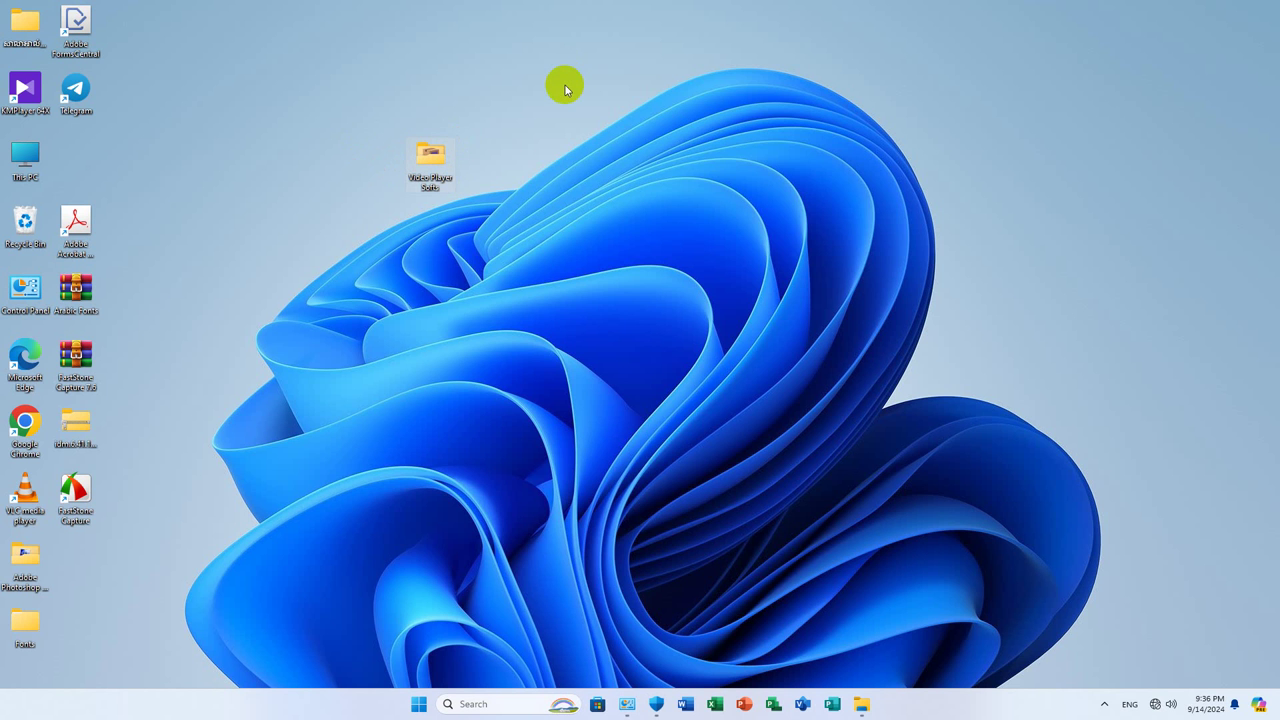
pyautogui.press('Delete')
# Extract the idm.6.41.1+patch.2.6 archive on the desktop with WinRAR into a folder of the same name
pyautogui.doubleClick(82, 424)
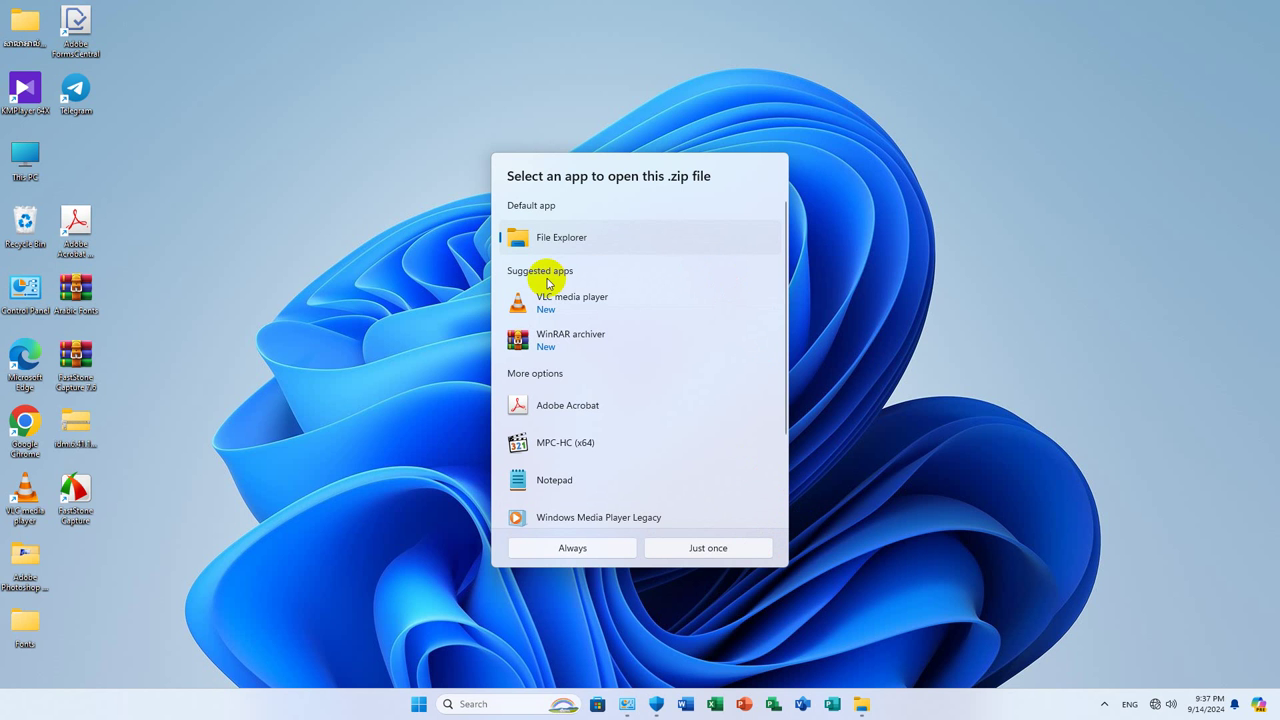
pyautogui.click(1023, 429)
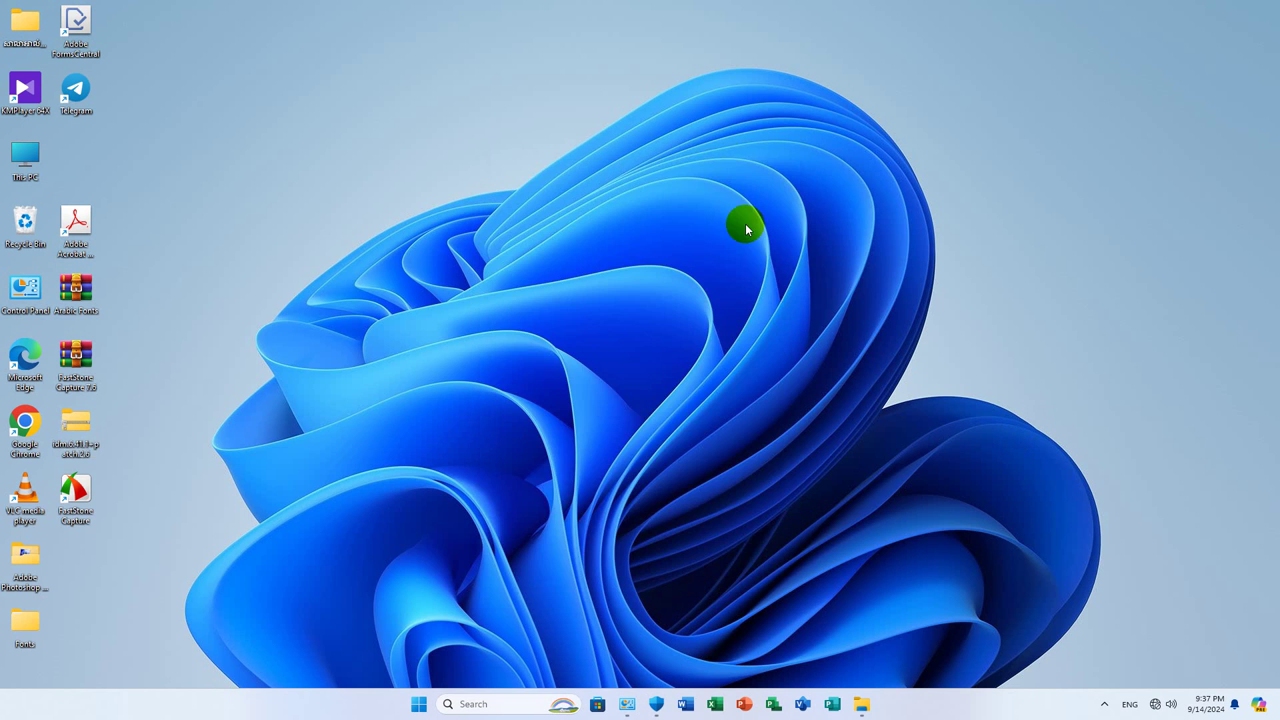
pyautogui.rightClick(81, 433)
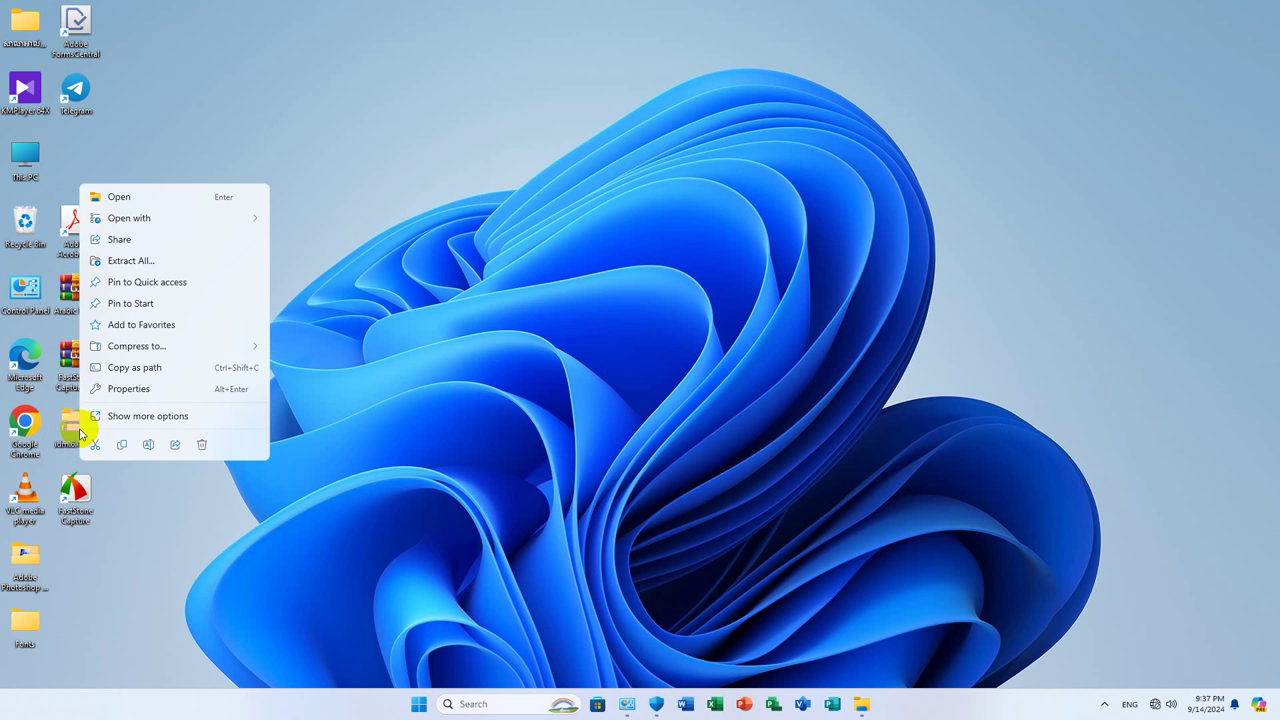
pyautogui.click(147, 415)
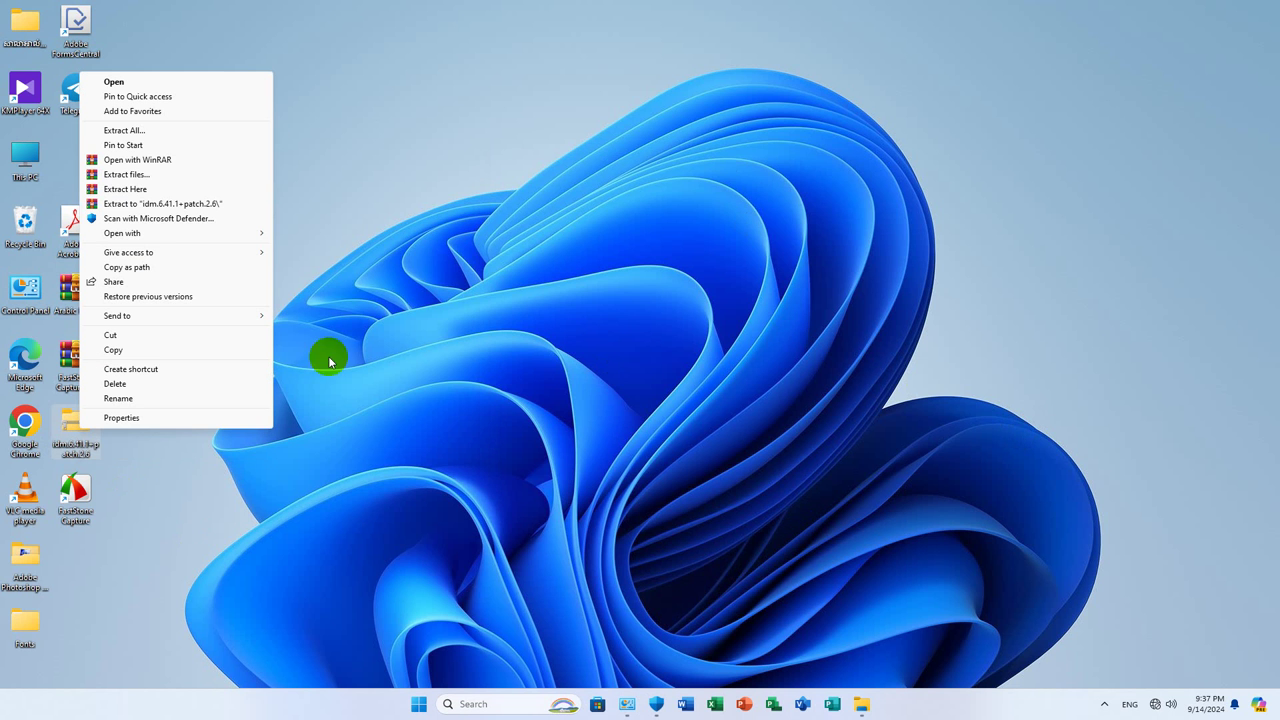
pyautogui.click(166, 203)
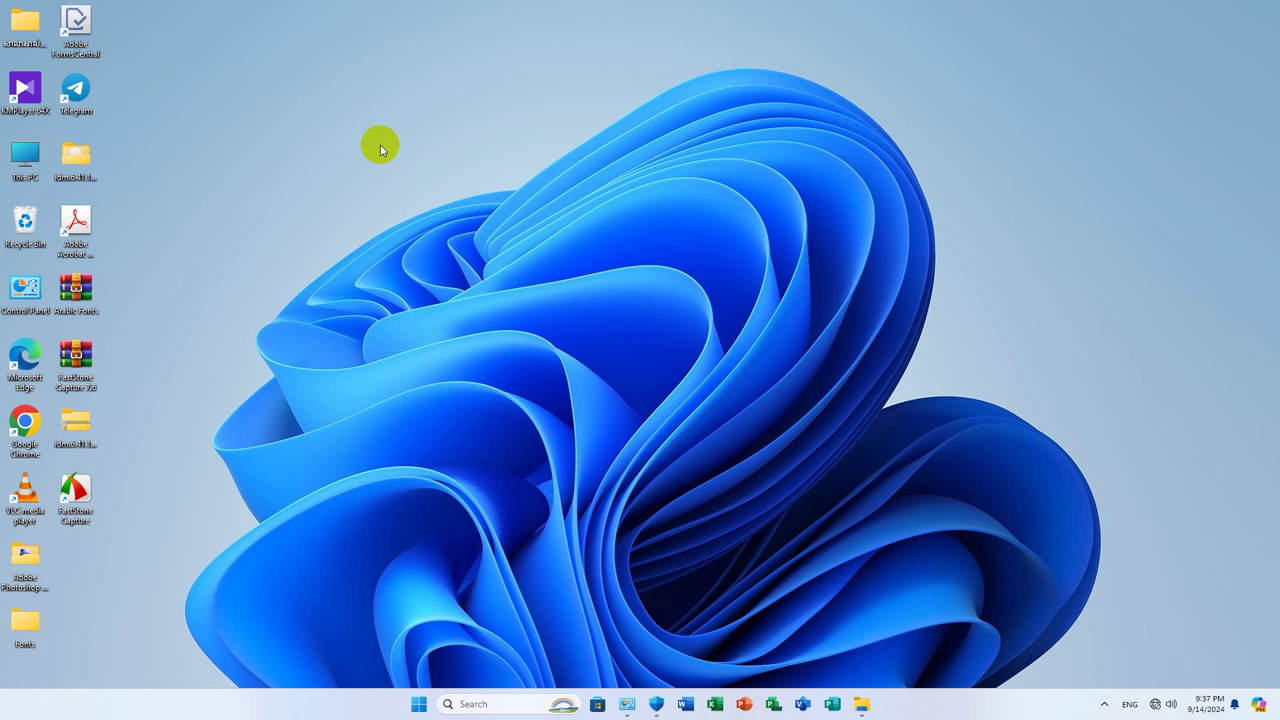
# Examine the contents of the extracted idm.6.41.1+patch.2.6 folder and of the original zip archive, closing each window
pyautogui.moveTo(82, 442); pyautogui.dragTo(73, 172)
pyautogui.doubleClick(73, 172)
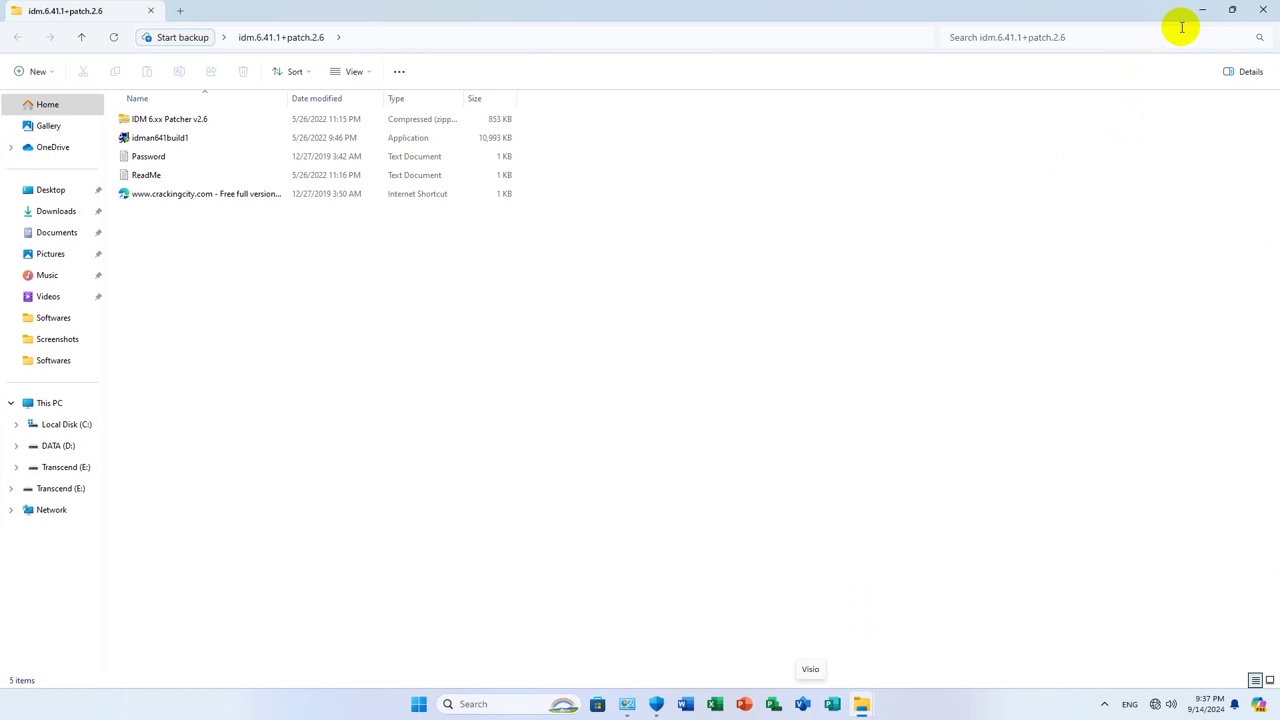
pyautogui.click(1265, 8)
pyautogui.doubleClick(76, 428)
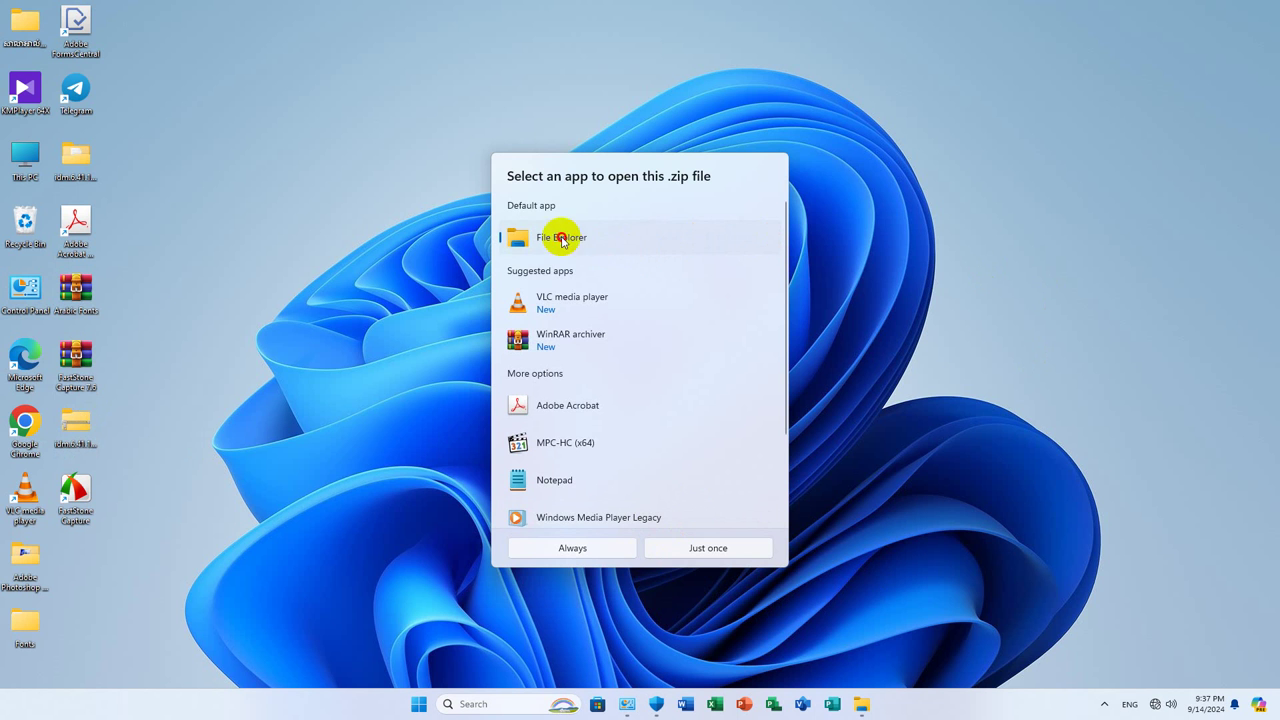
pyautogui.click(703, 550)
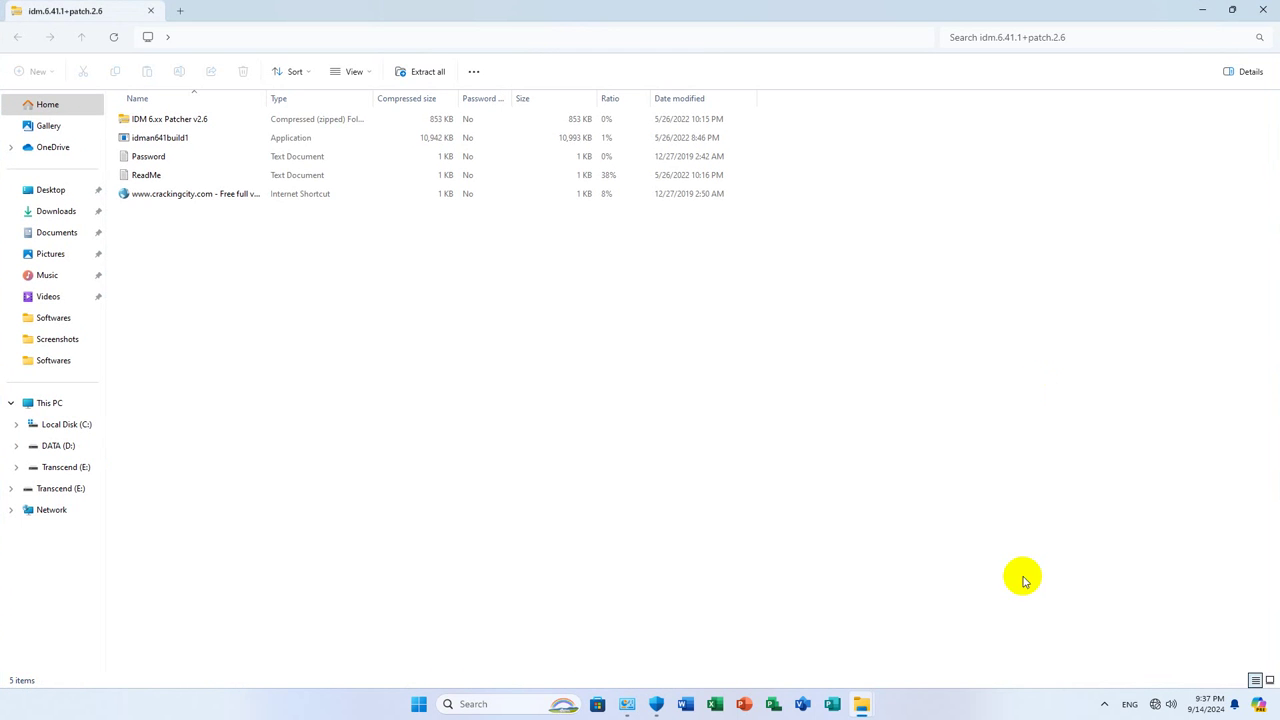
pyautogui.click(1262, 10)
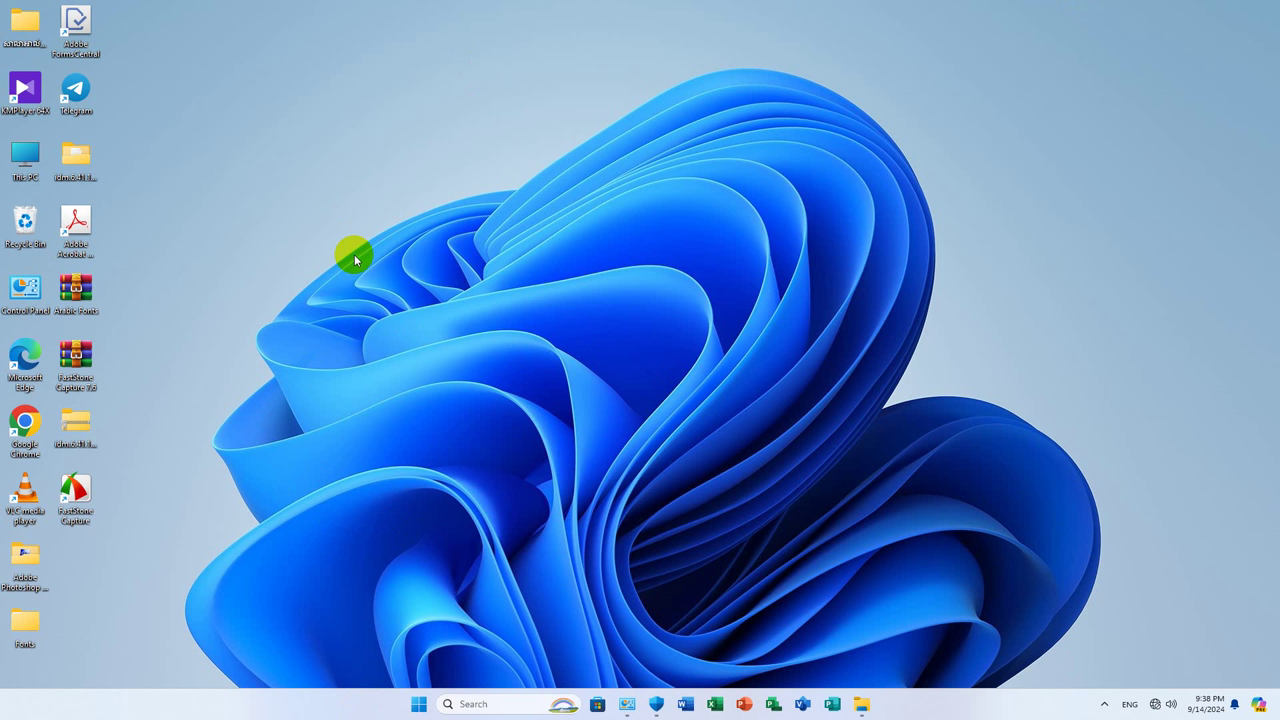
# Open the extracted idm.6.41.1+patch.2.6 folder and read its Password and ReadMe text files for the installation instructions
pyautogui.click(72, 165)
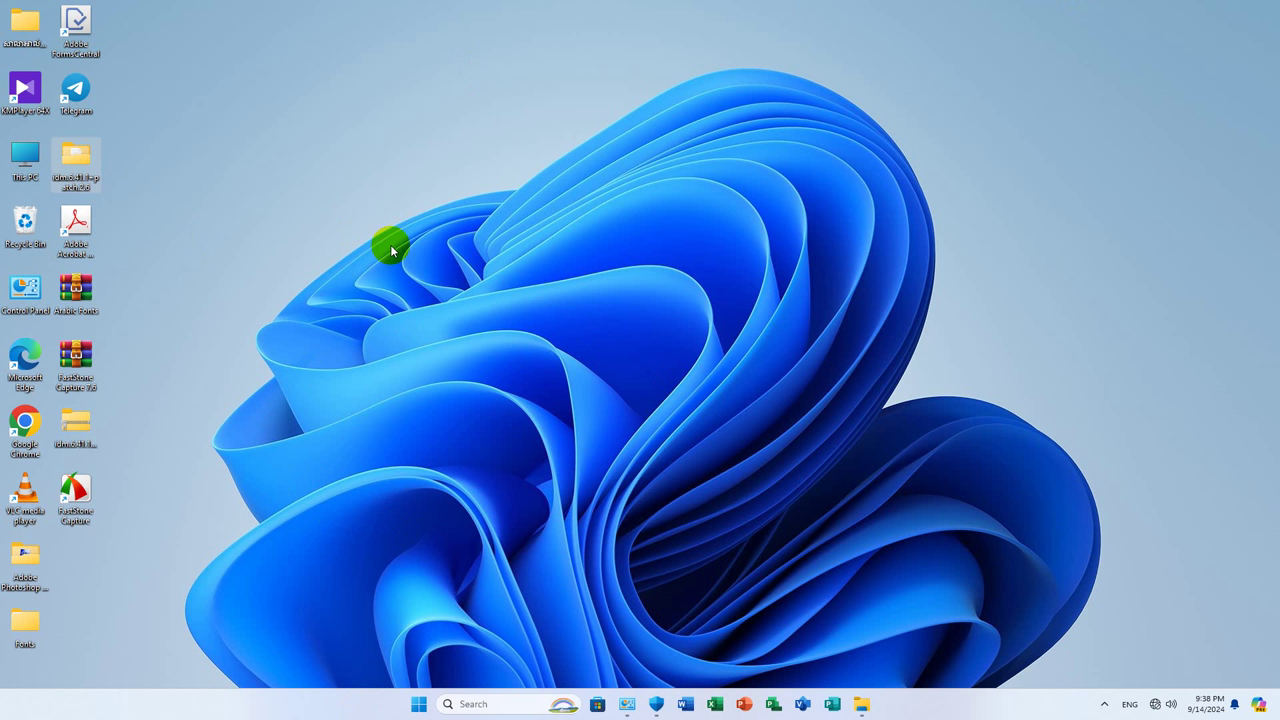
pyautogui.doubleClick(62, 170)
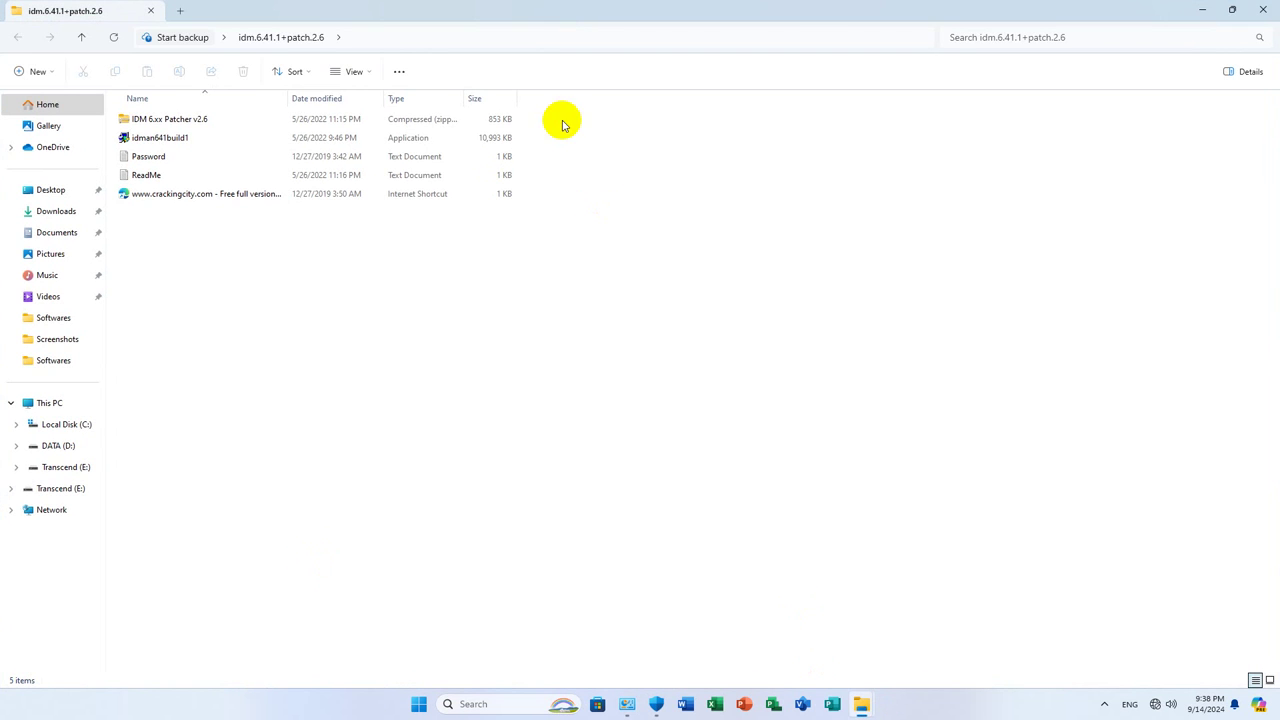
pyautogui.click(152, 156)
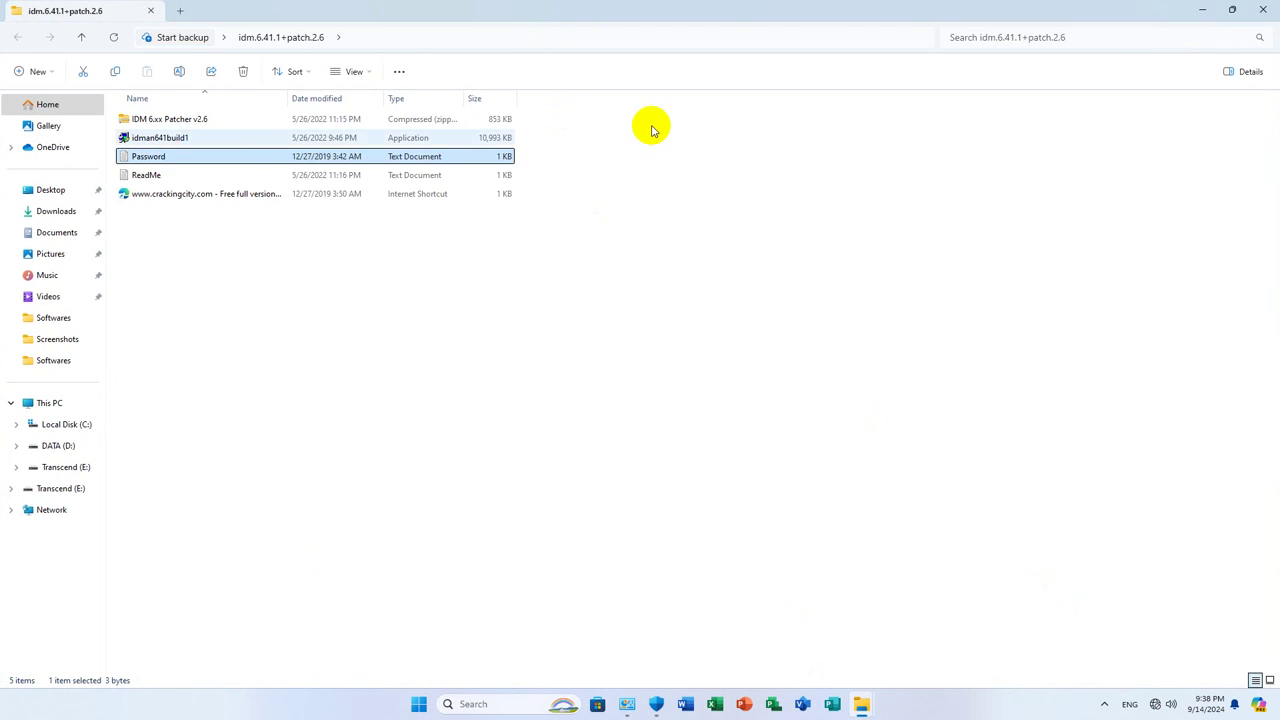
pyautogui.press('Return')
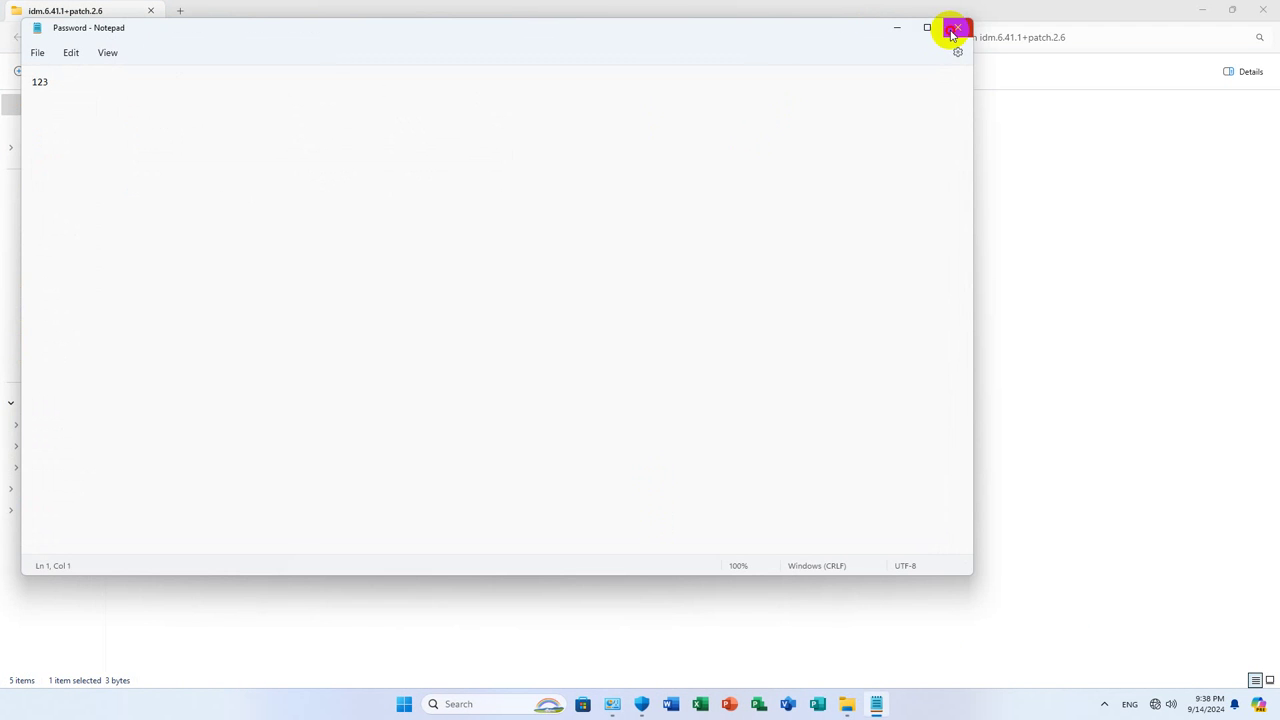
pyautogui.click(955, 28)
pyautogui.doubleClick(166, 174)
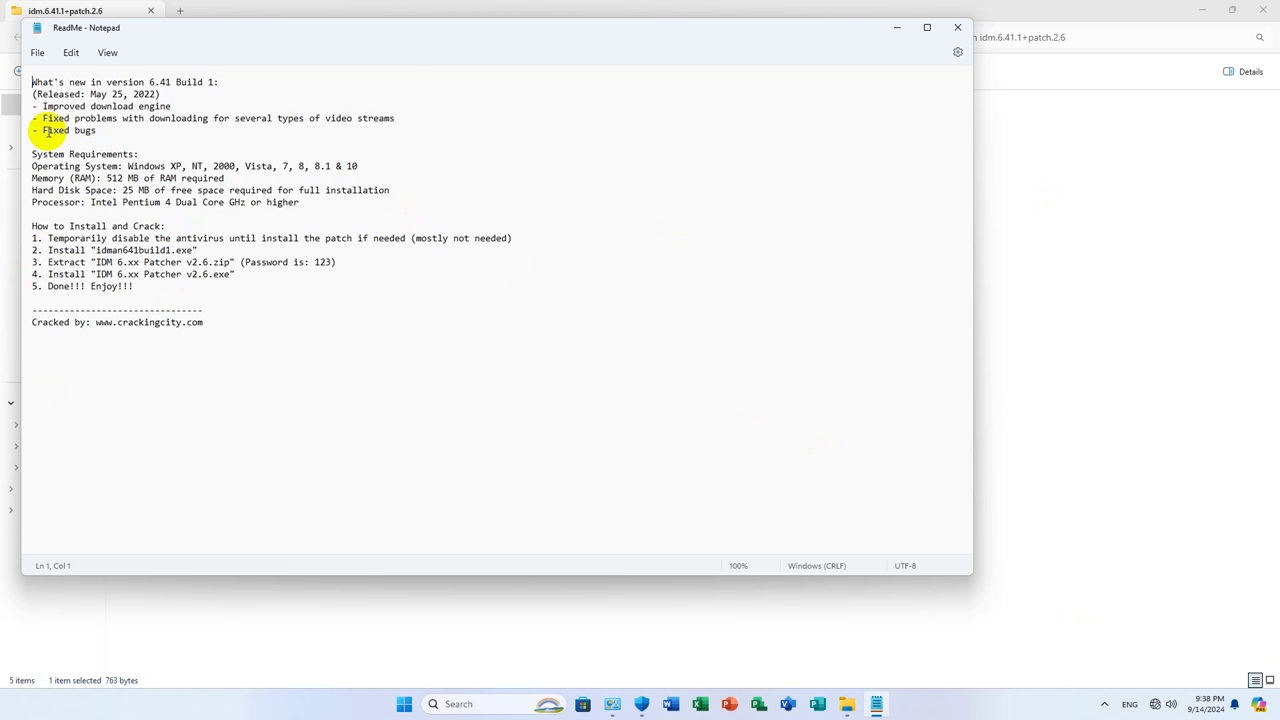
pyautogui.click(957, 27)
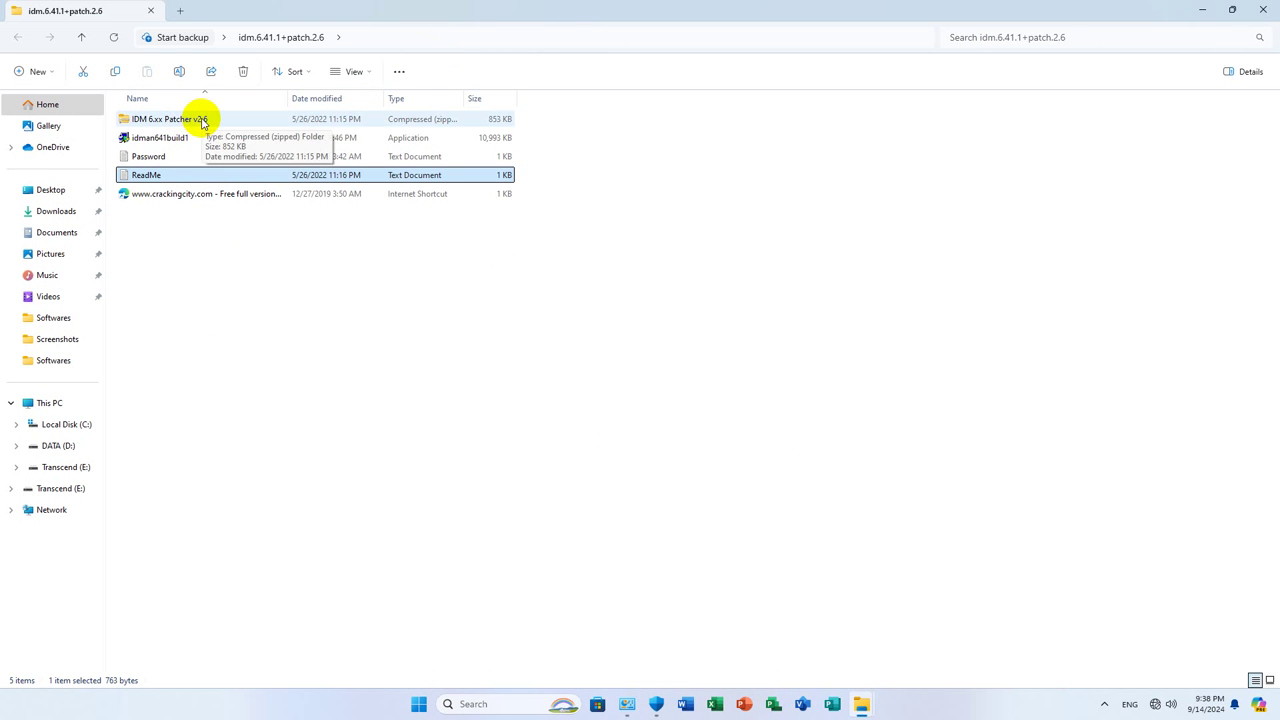
pyautogui.click(182, 141)
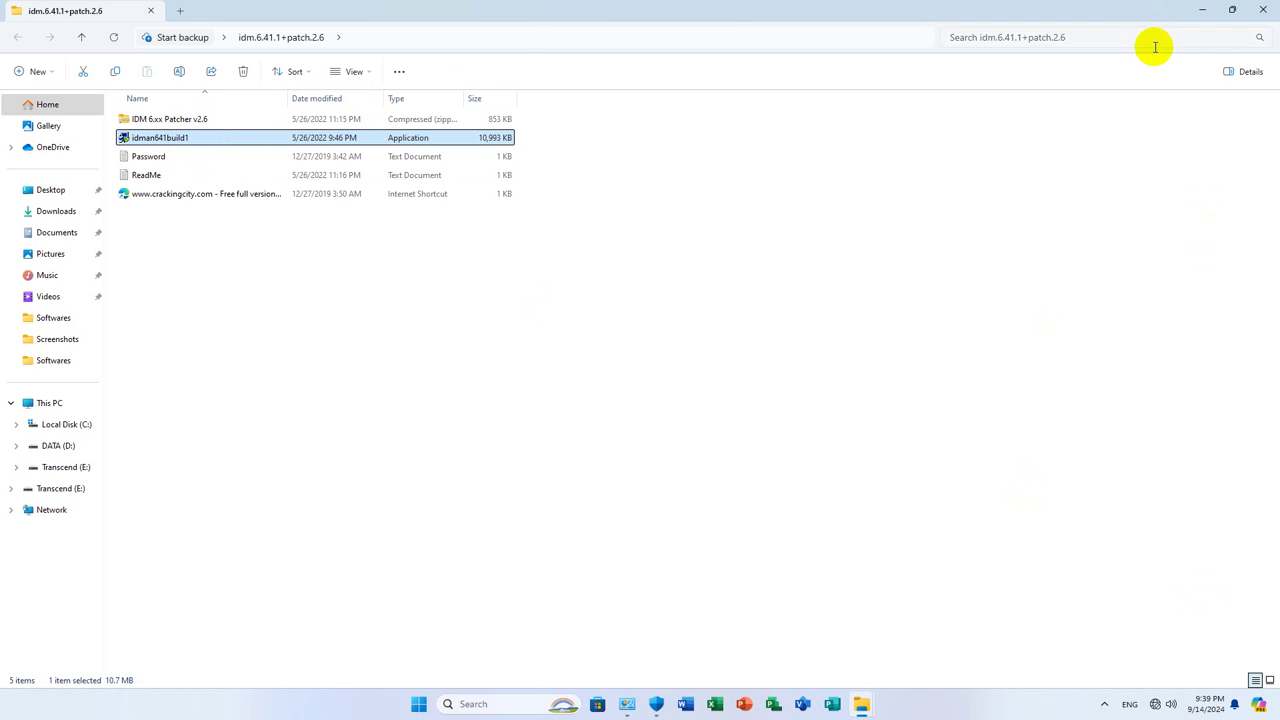
pyautogui.click(1260, 10)
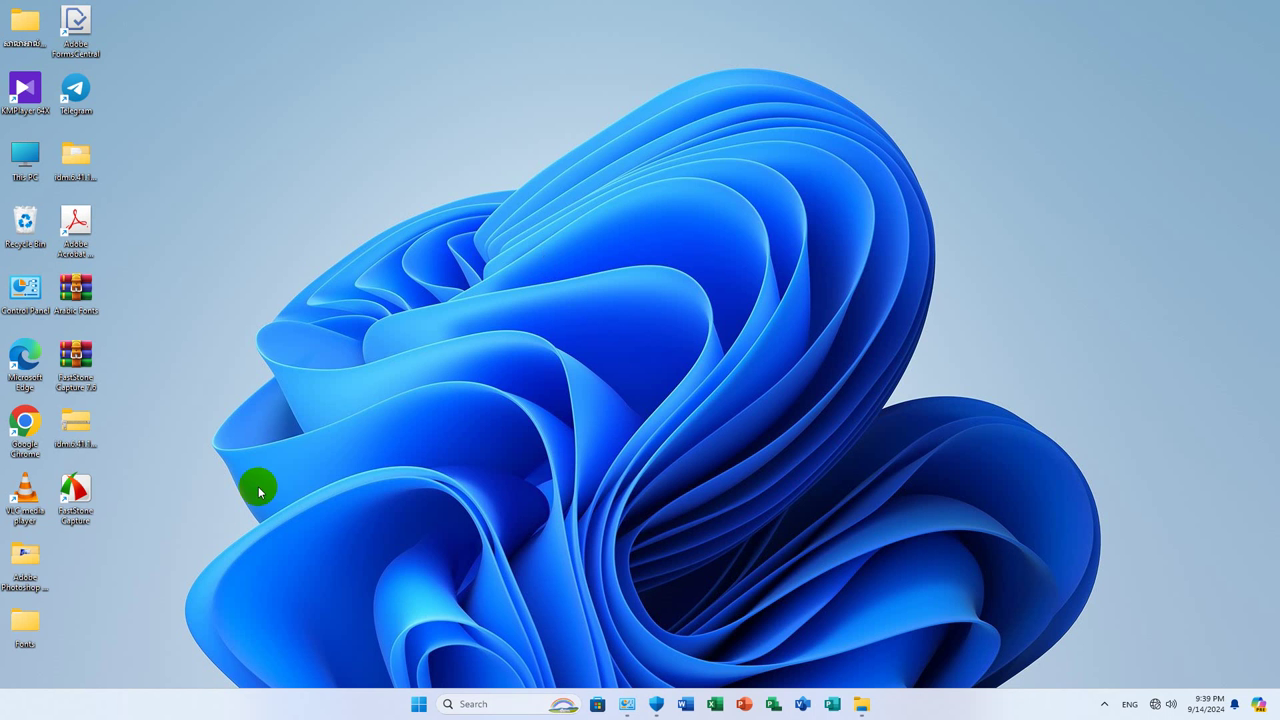
pyautogui.doubleClick(75, 155)
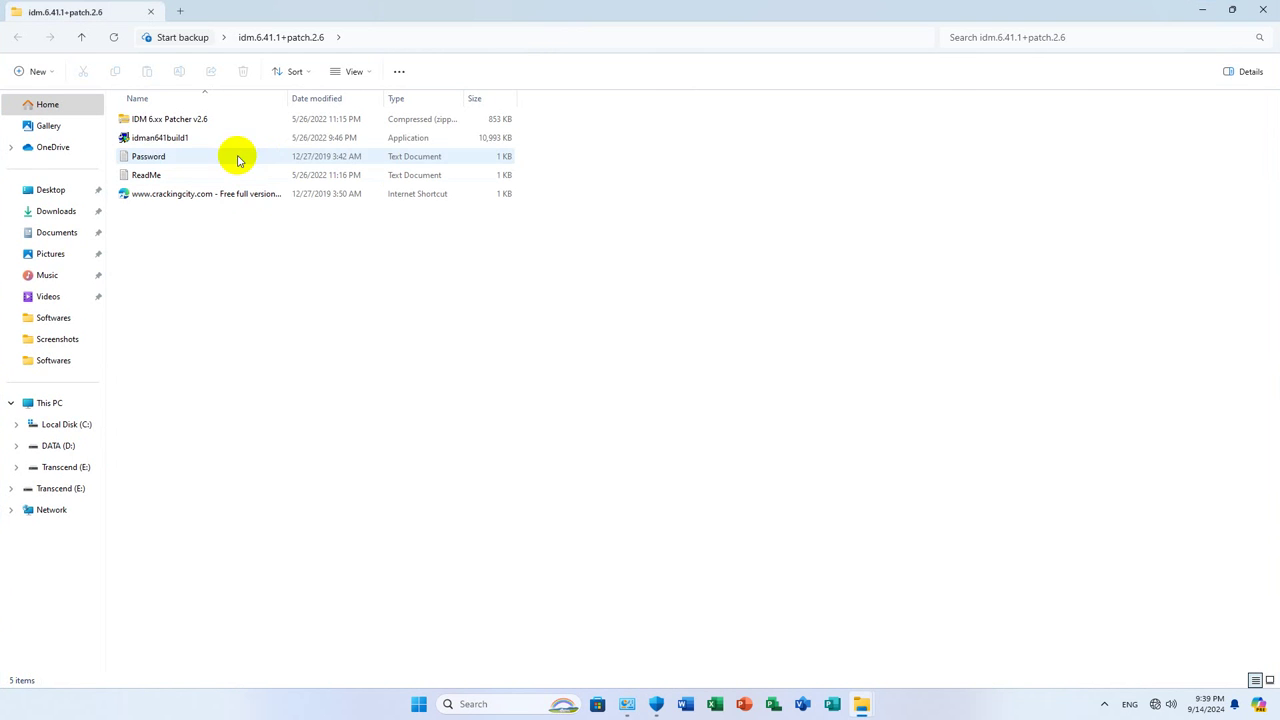
pyautogui.click(157, 143)
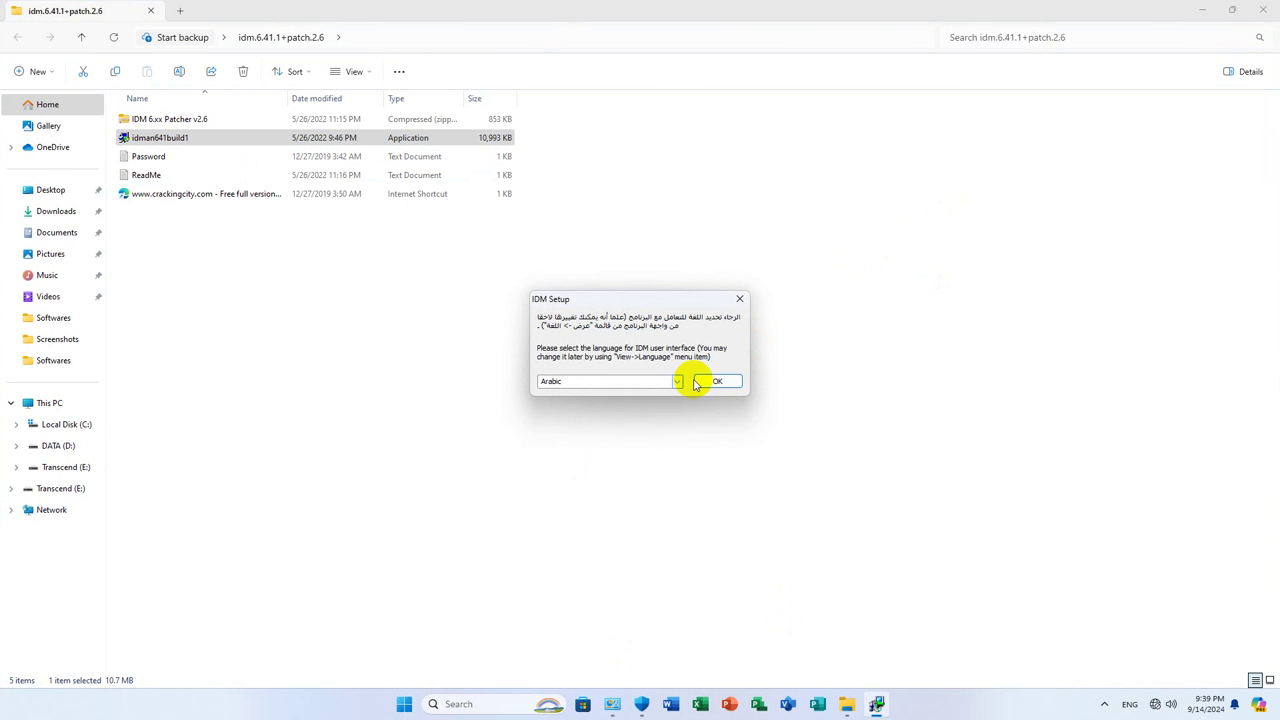
pyautogui.click(739, 298)
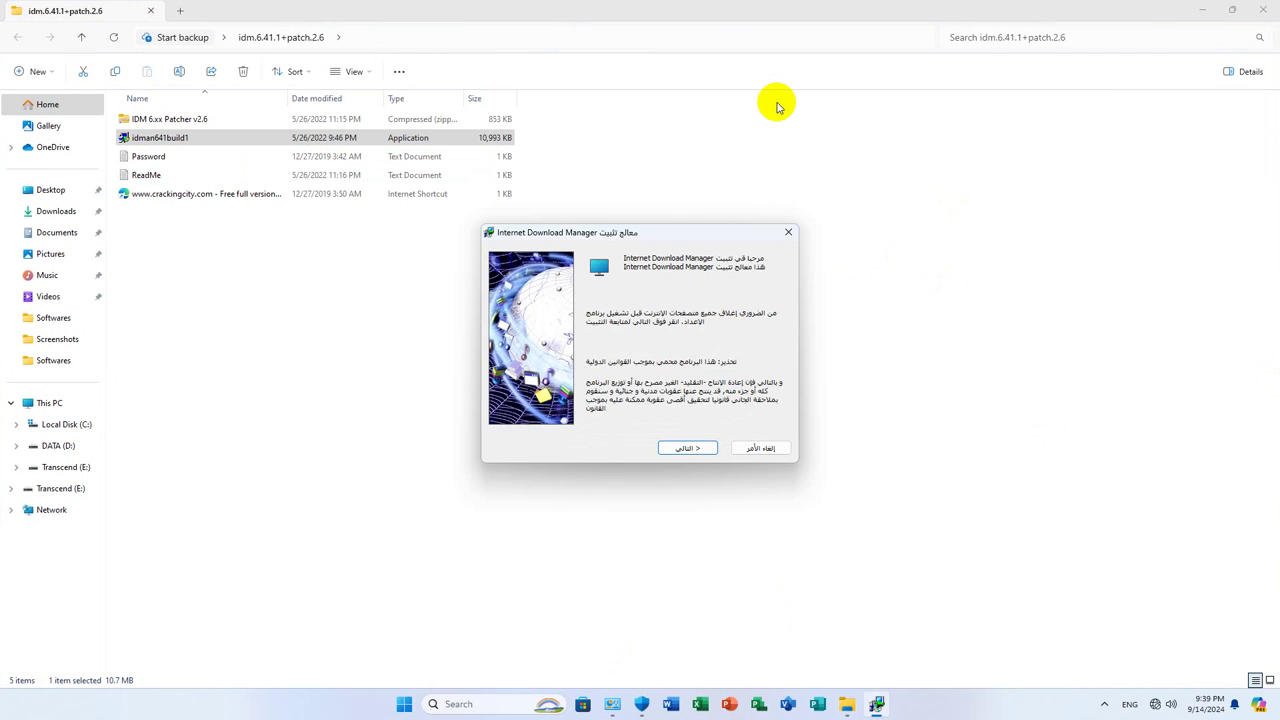
pyautogui.click(788, 232)
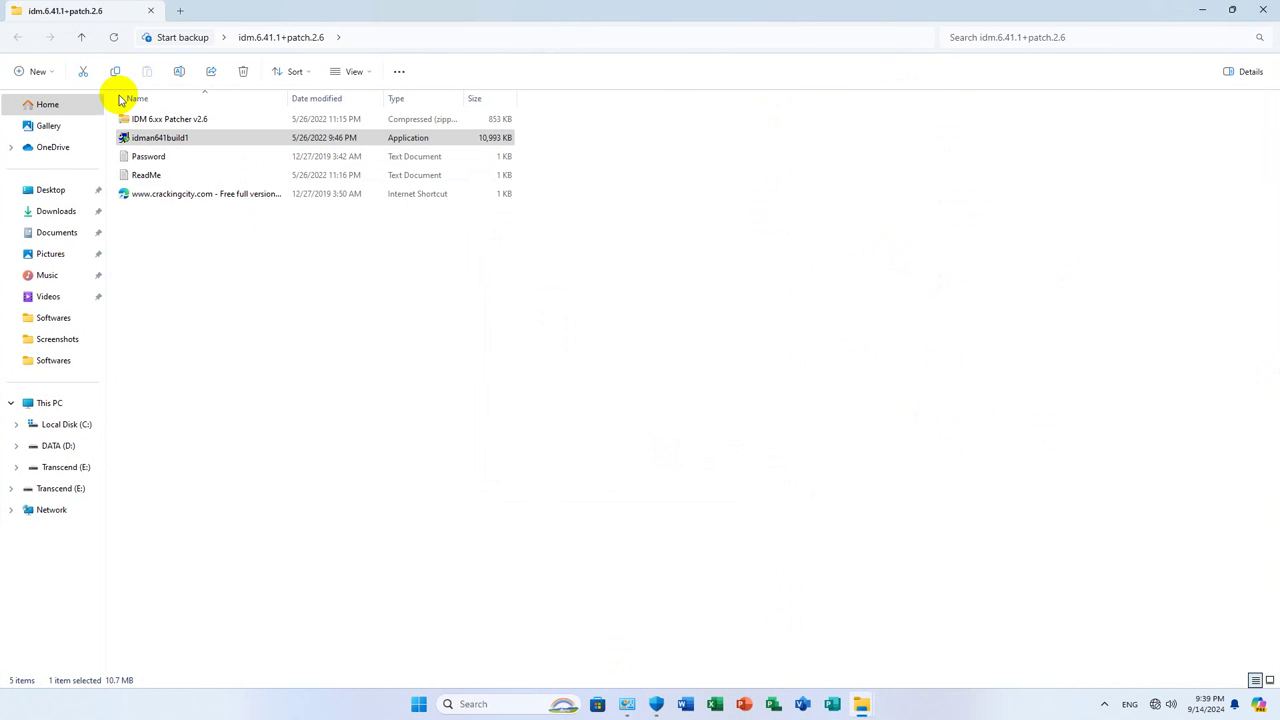
# Run the idman641build1 installer from the extracted folder and choose English as the IDM interface language
pyautogui.click(140, 139)
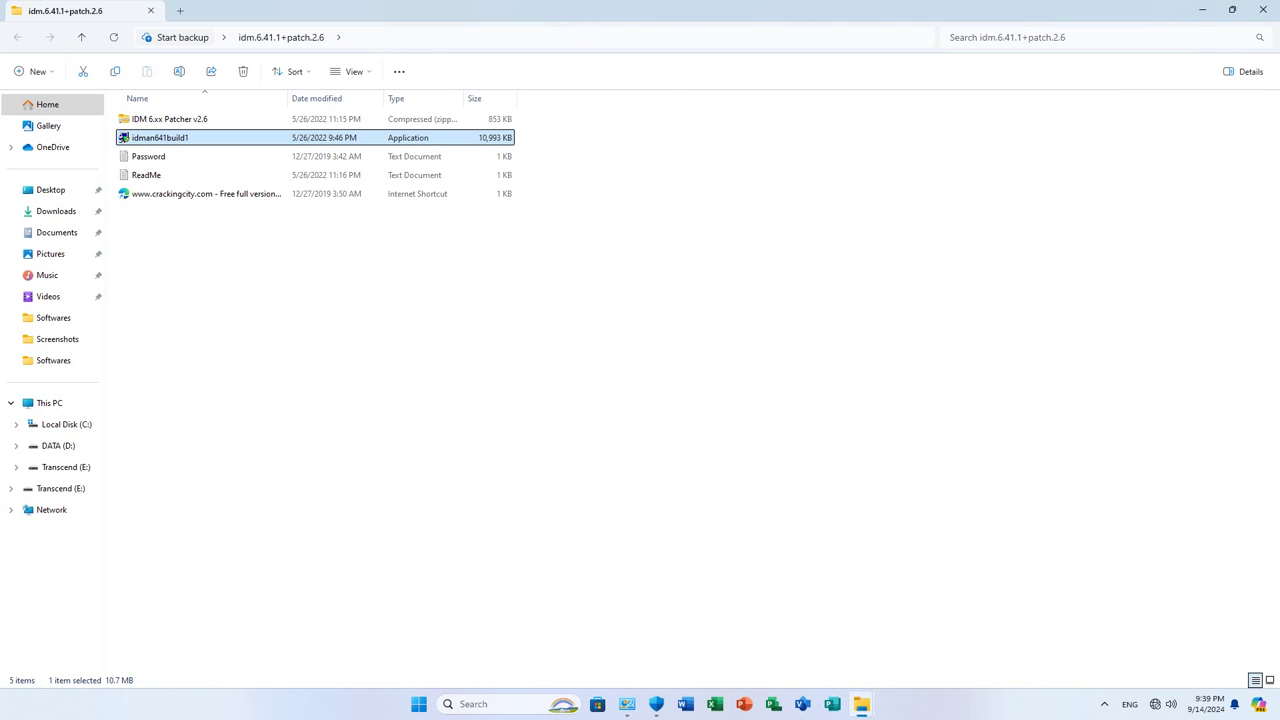
pyautogui.doubleClick(123, 137)
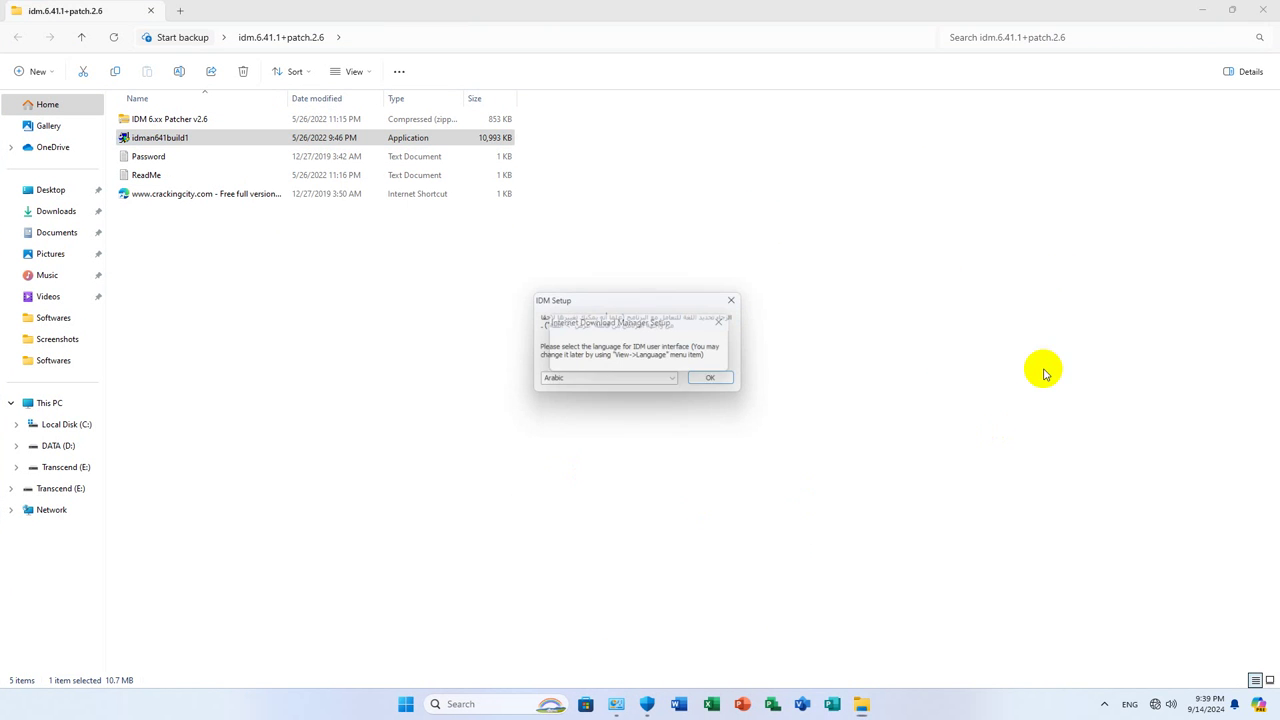
pyautogui.click(677, 382)
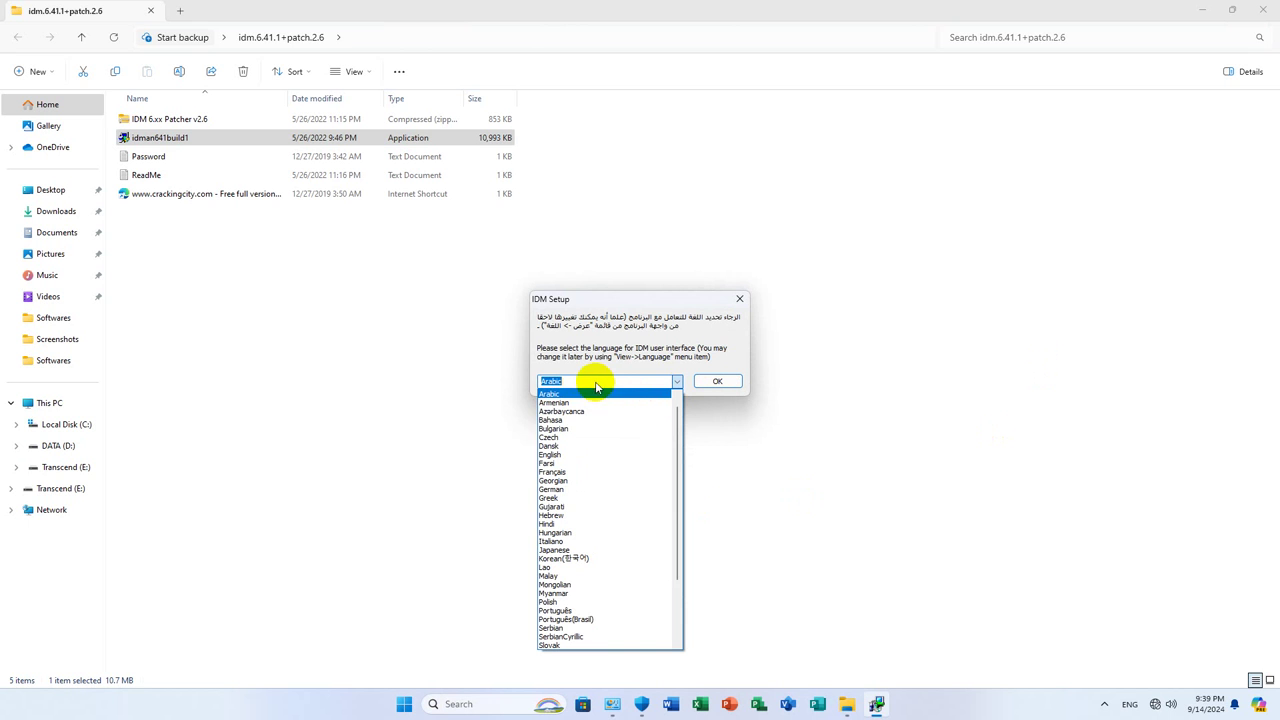
pyautogui.scroll(1, 571, 443)
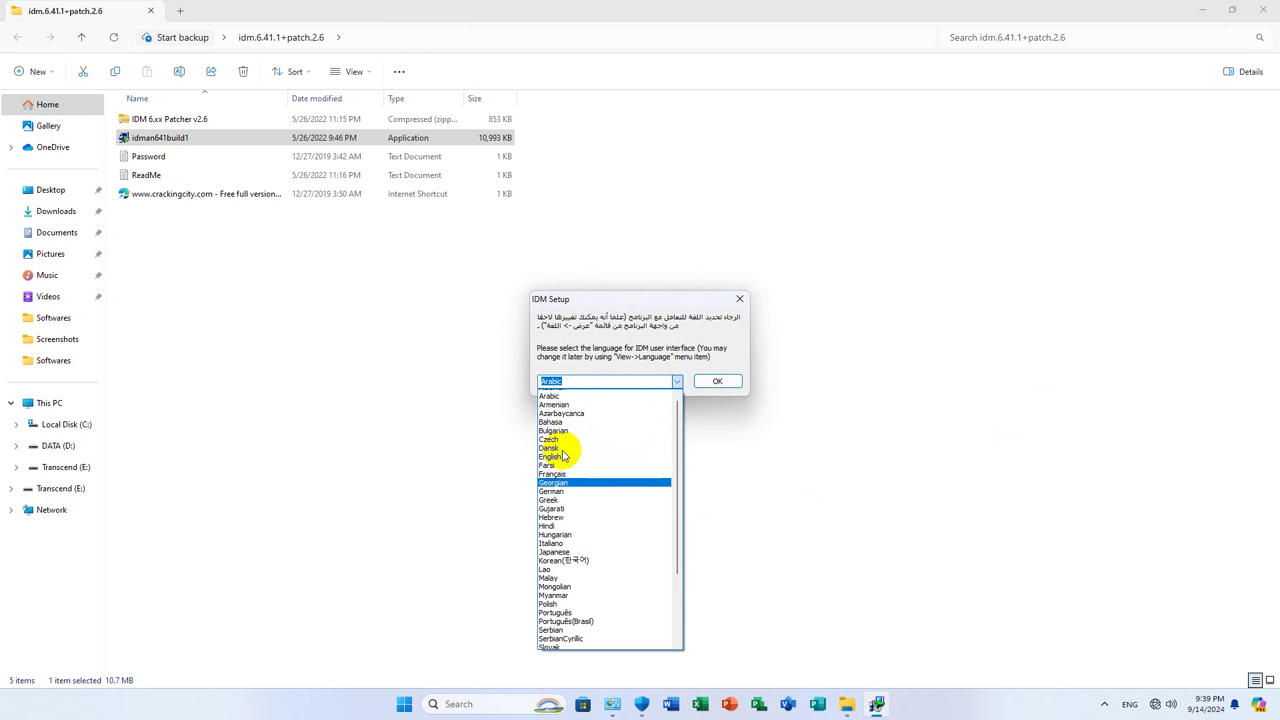
pyautogui.scroll(-4, 563, 430)
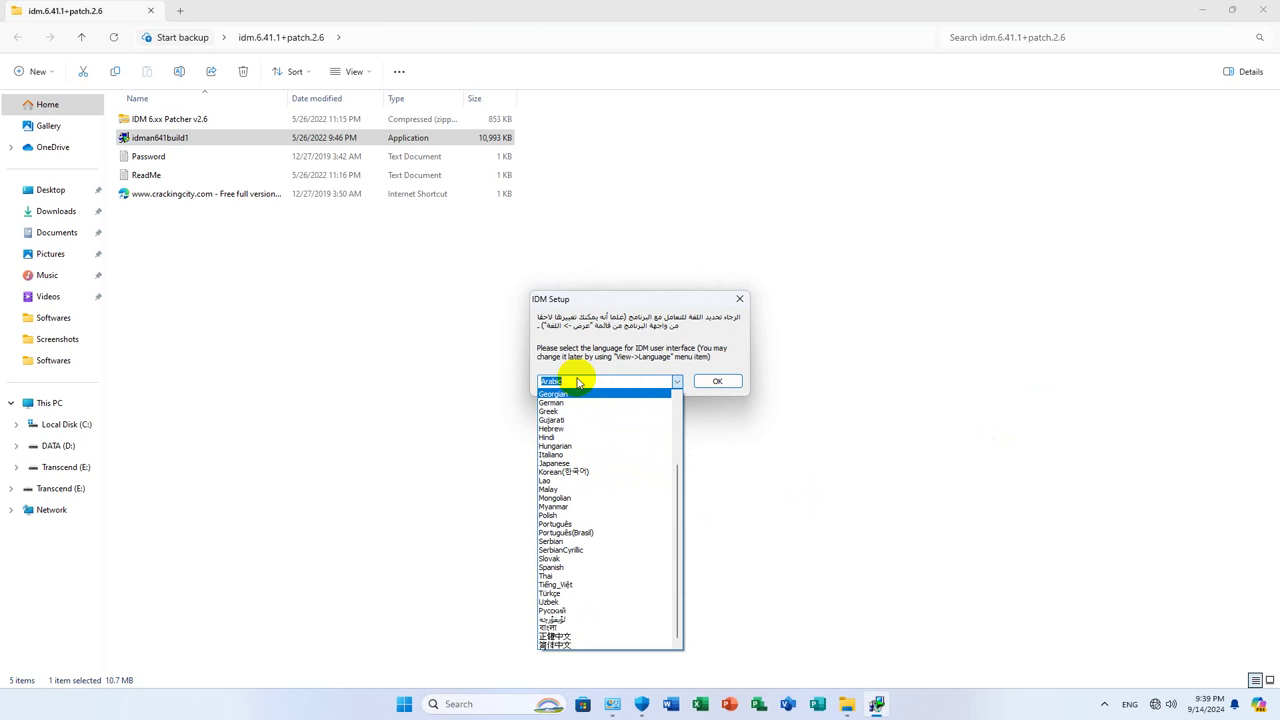
pyautogui.write('e')
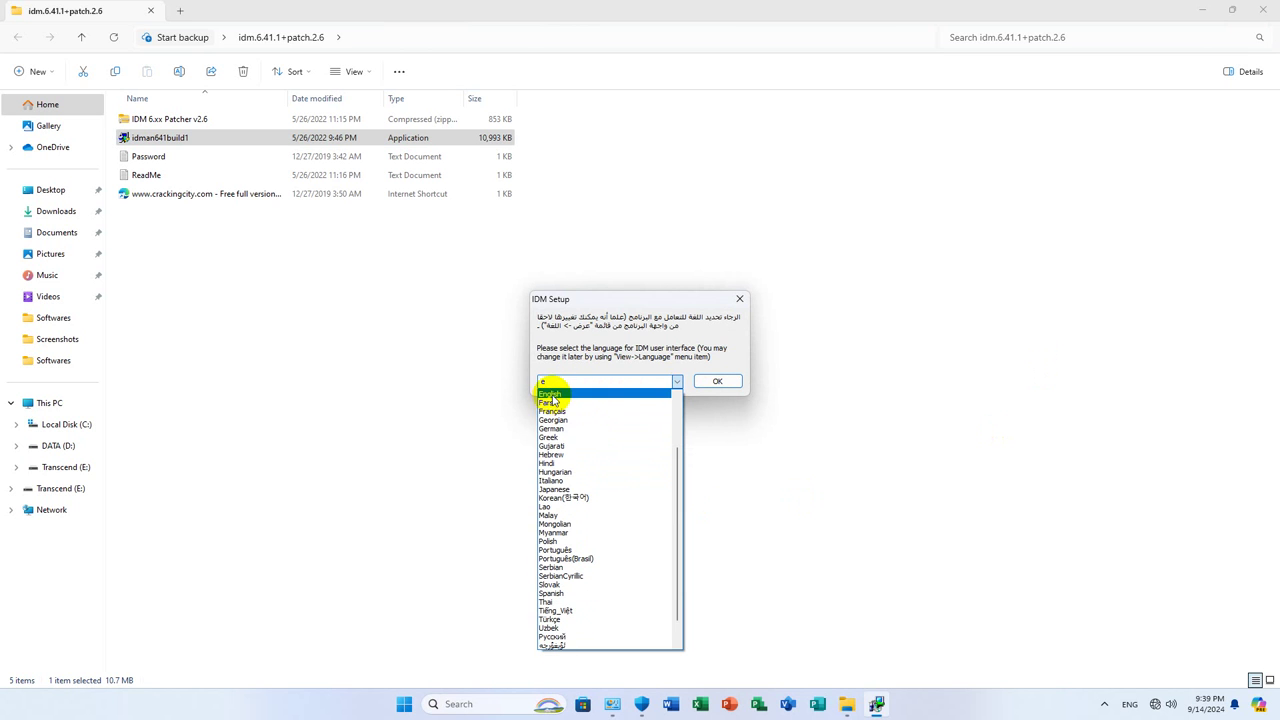
pyautogui.click(551, 394)
pyautogui.click(718, 383)
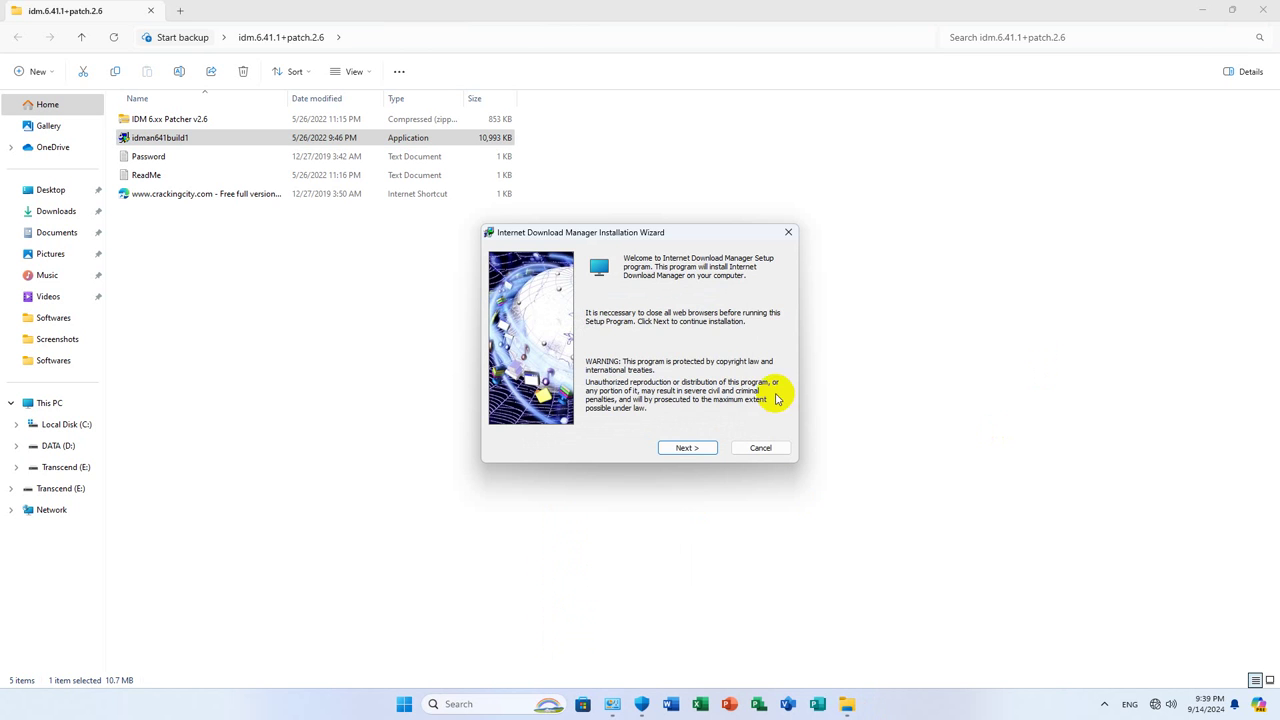
# Accept the IDM license agreement, complete the installation wizard and close the Google Chrome Integration notice
pyautogui.click(680, 447)
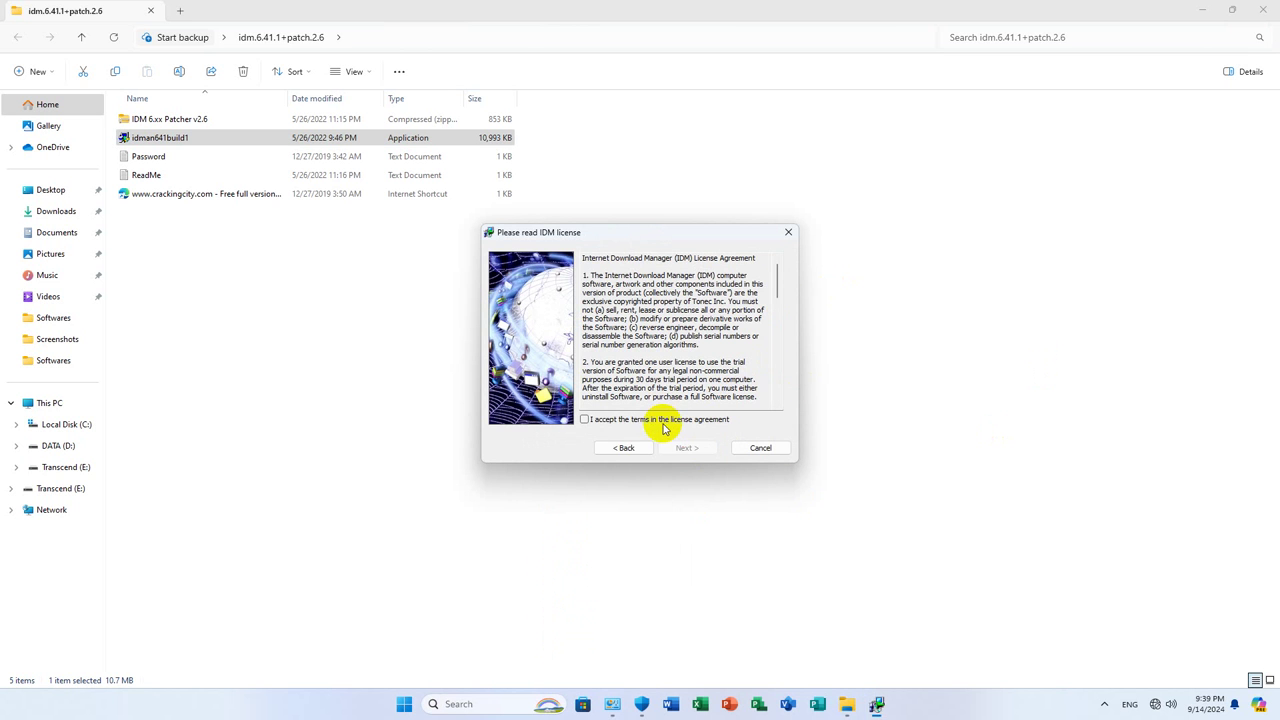
pyautogui.click(670, 420)
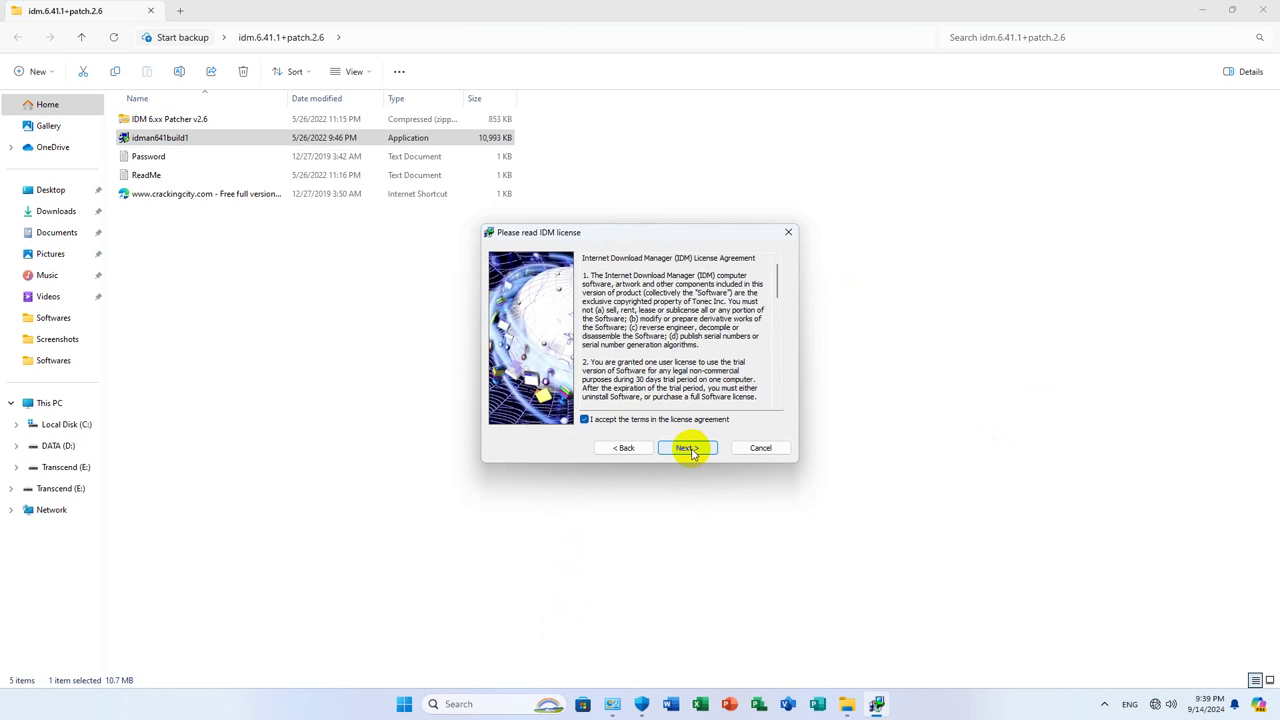
pyautogui.click(687, 448)
pyautogui.click(685, 448)
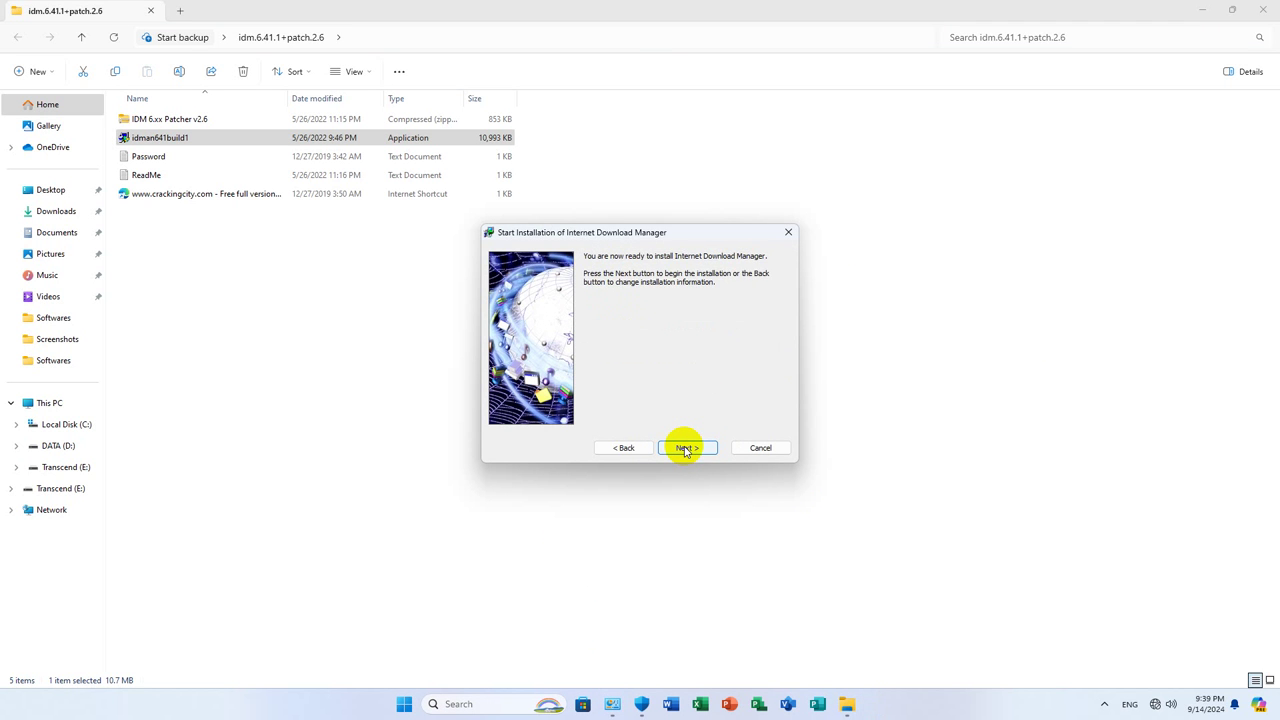
pyautogui.click(685, 448)
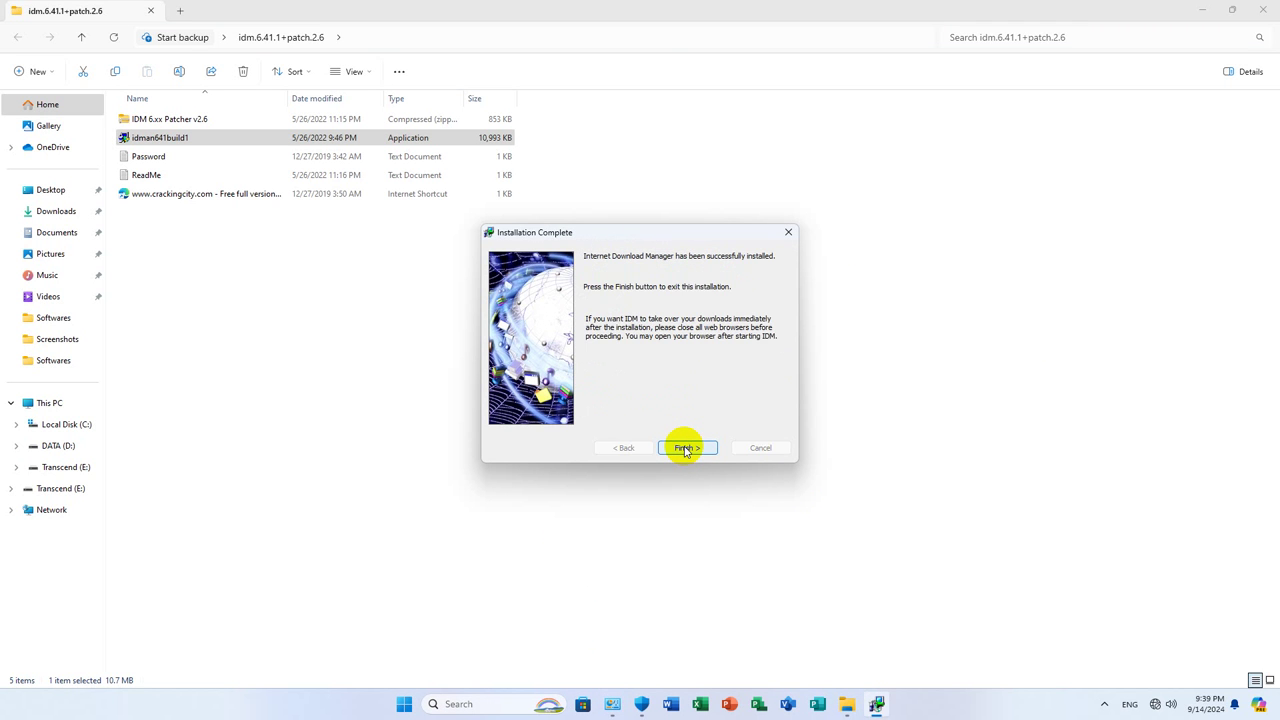
pyautogui.click(685, 448)
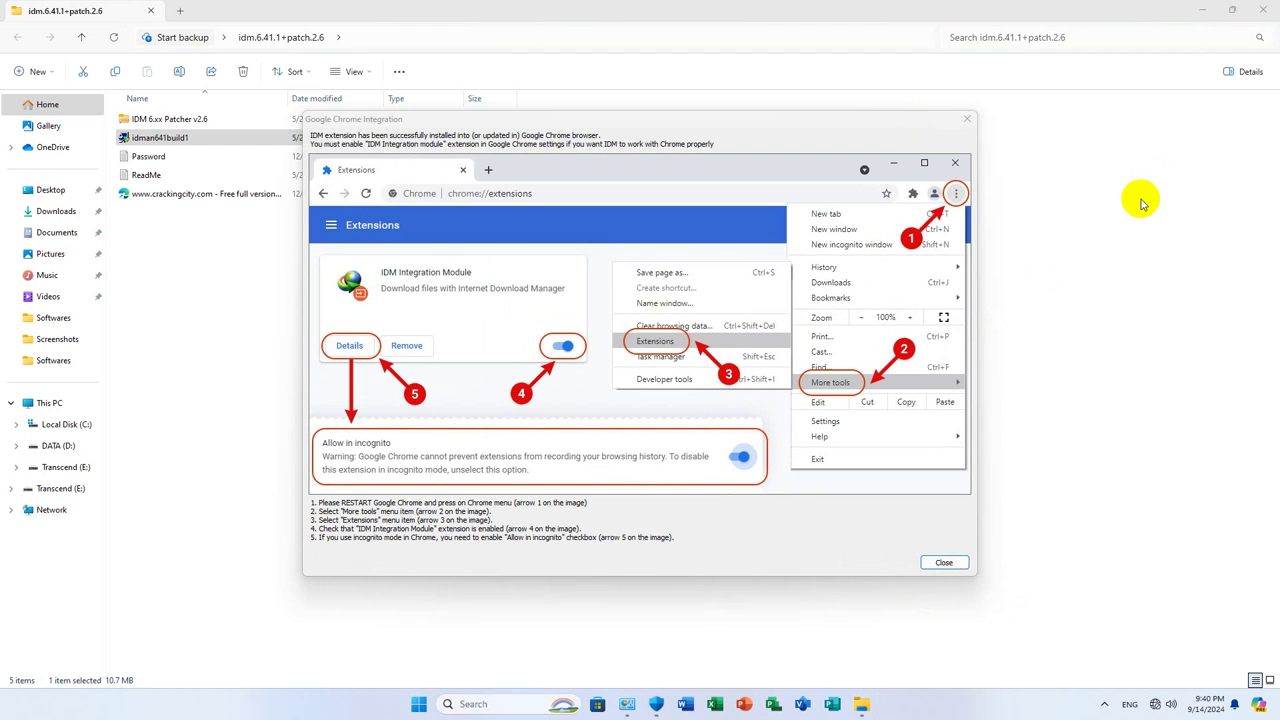
pyautogui.click(967, 122)
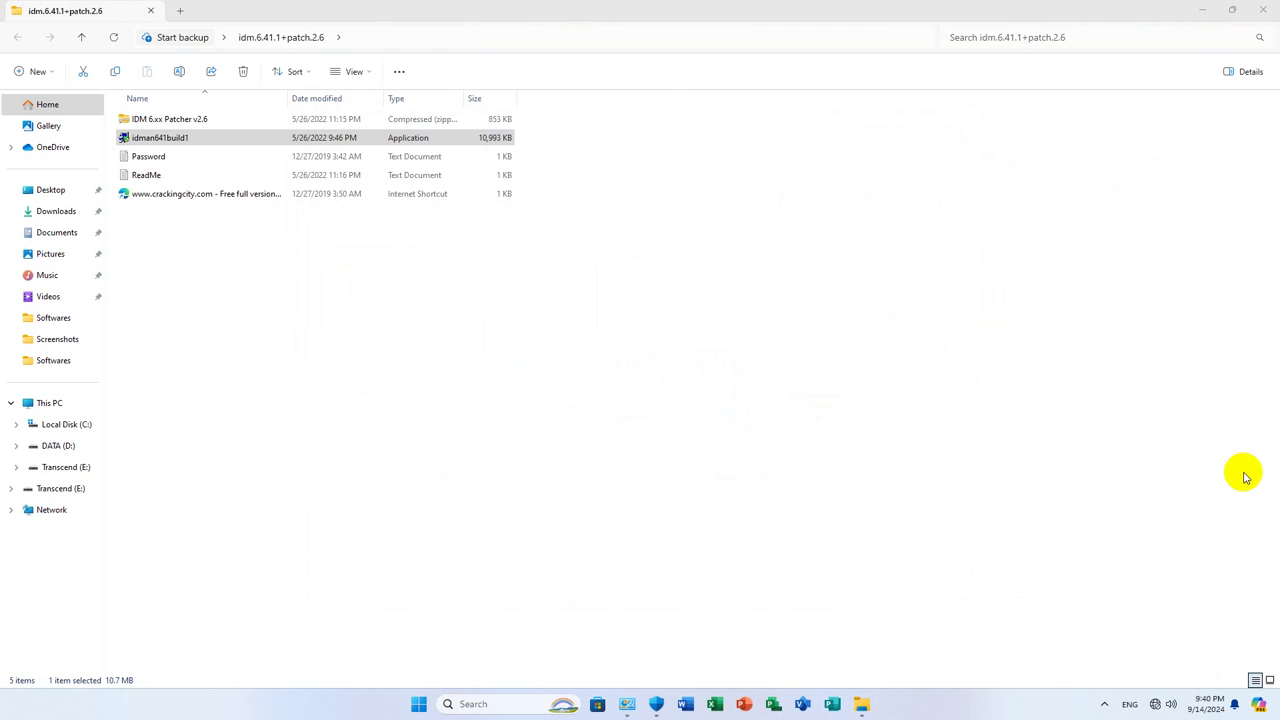
# Run IDM 6.xx Patcher v2.6 from its zip without extracting, entering the archive password and leaving first and last name blank
pyautogui.doubleClick(170, 118)
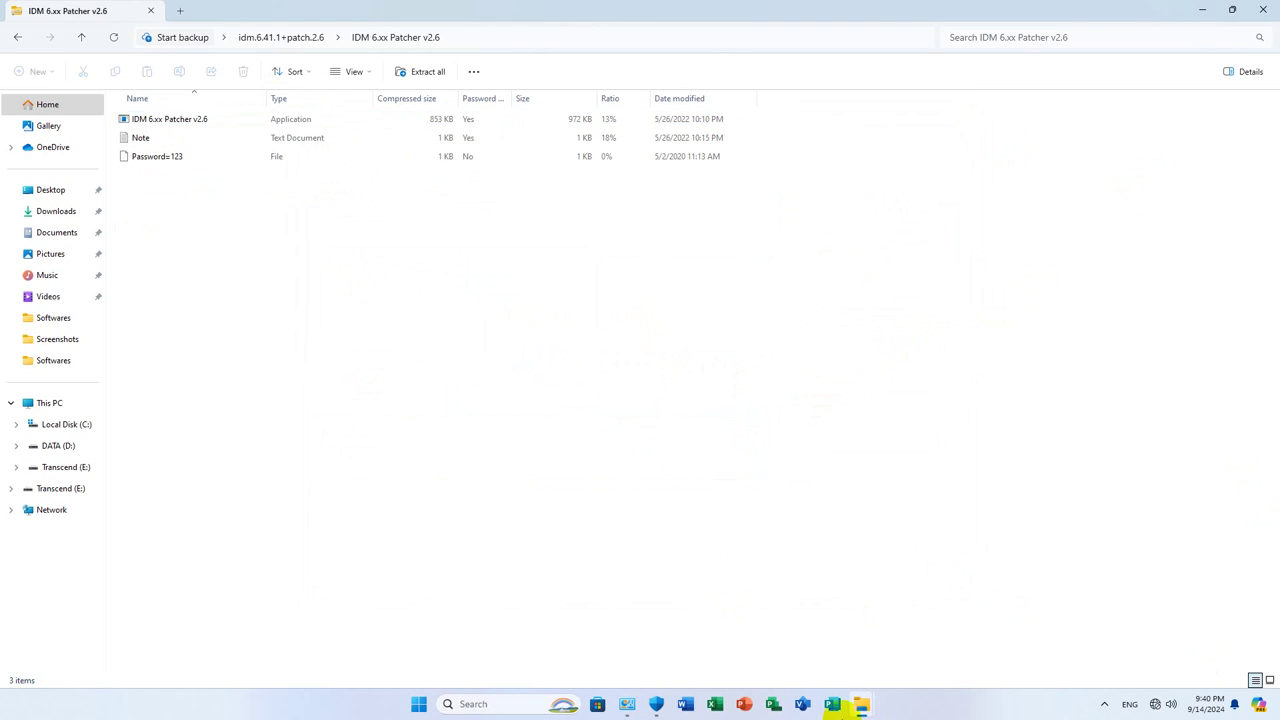
pyautogui.rightClick(185, 120)
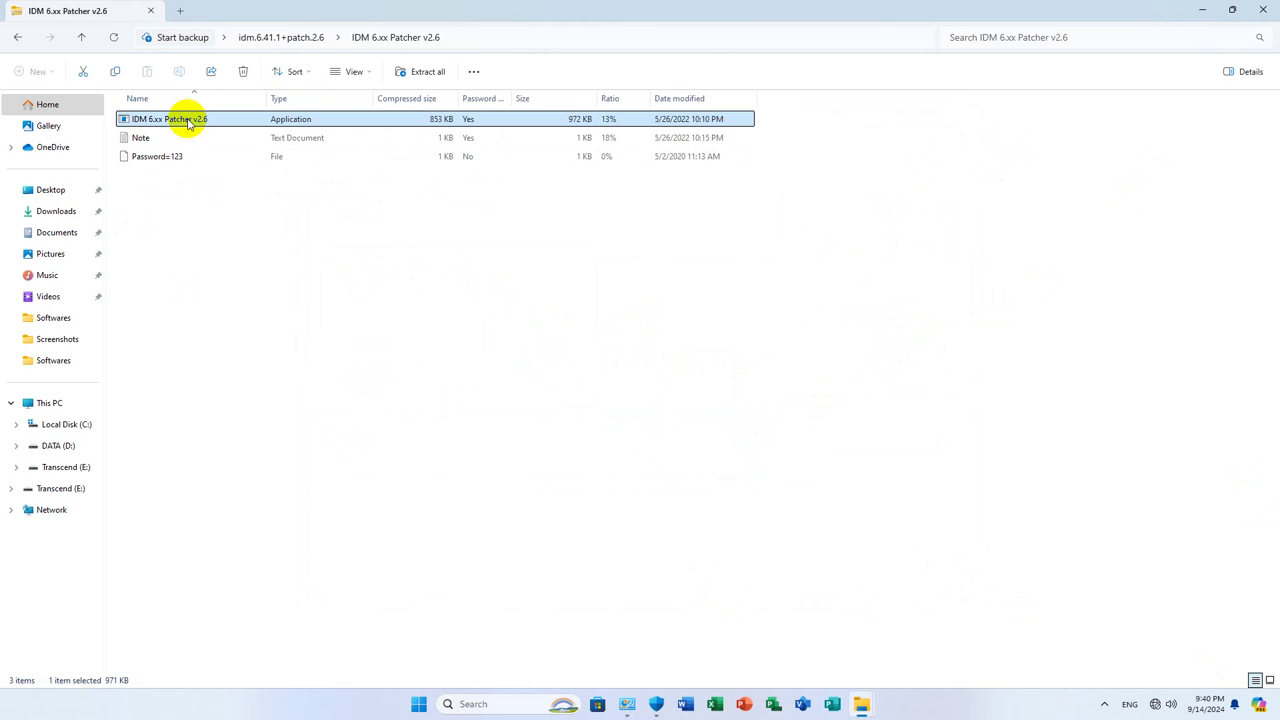
pyautogui.doubleClick(130, 118)
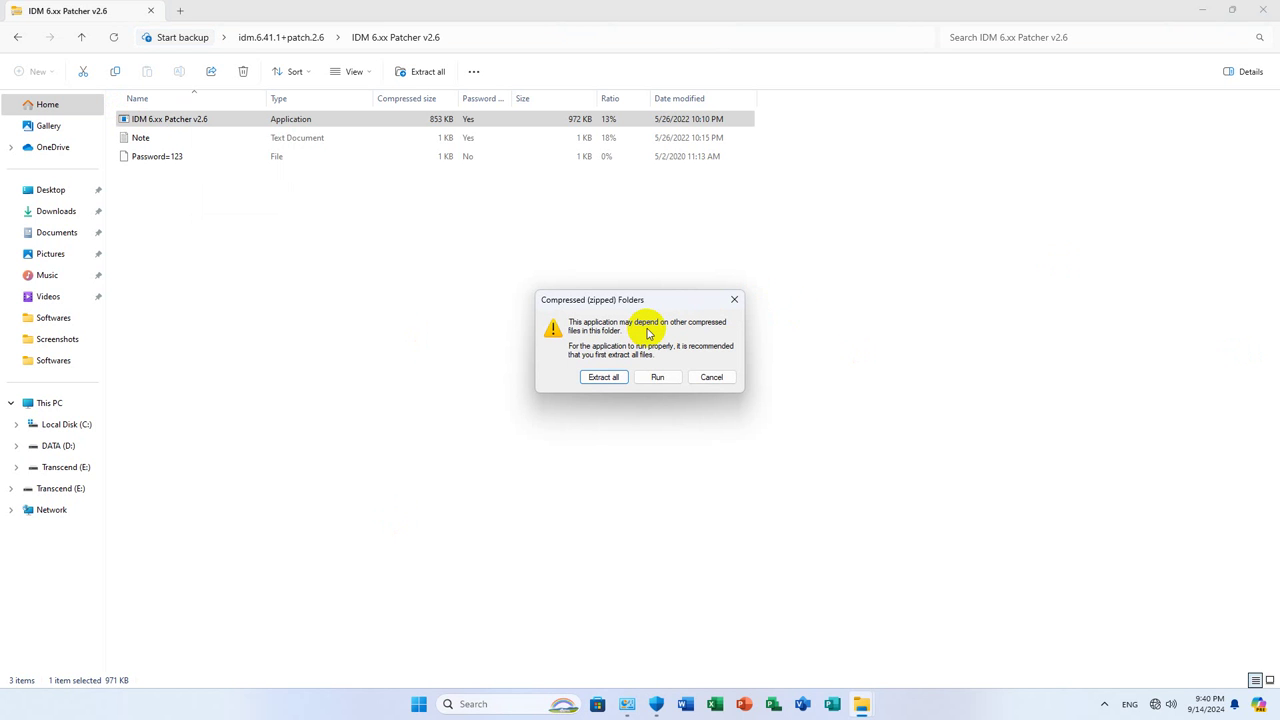
pyautogui.click(657, 377)
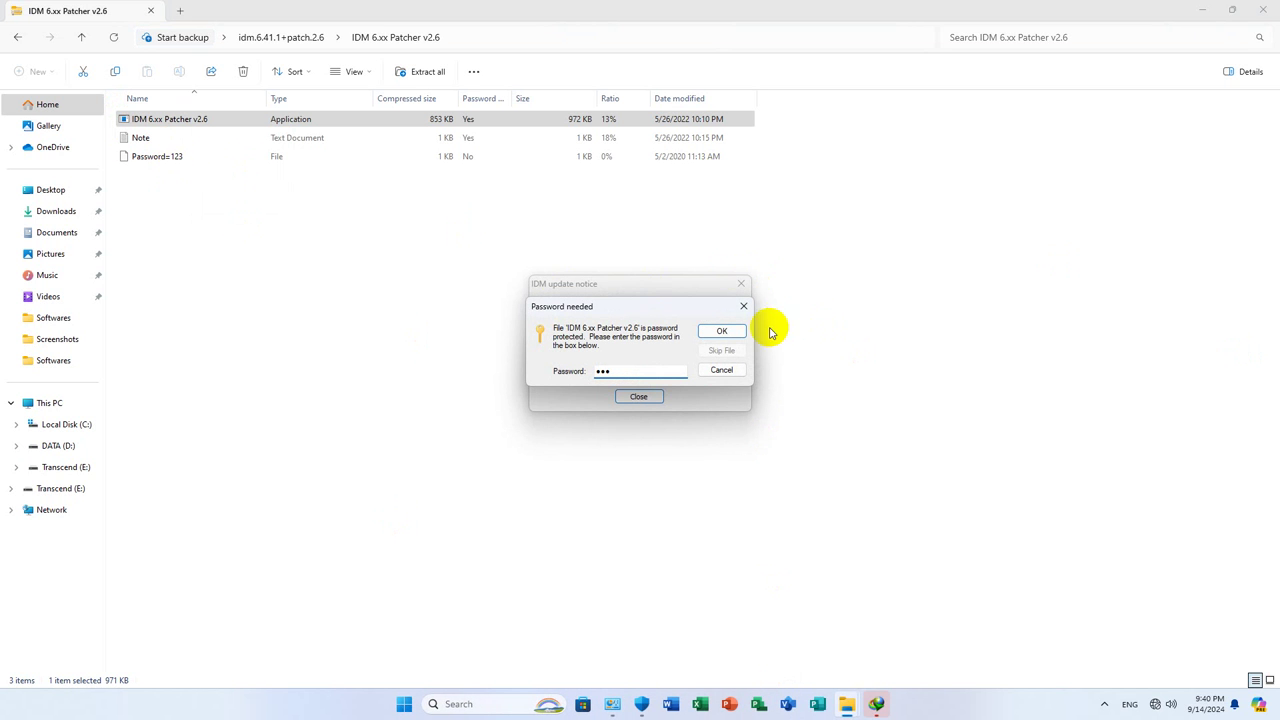
pyautogui.click(724, 331)
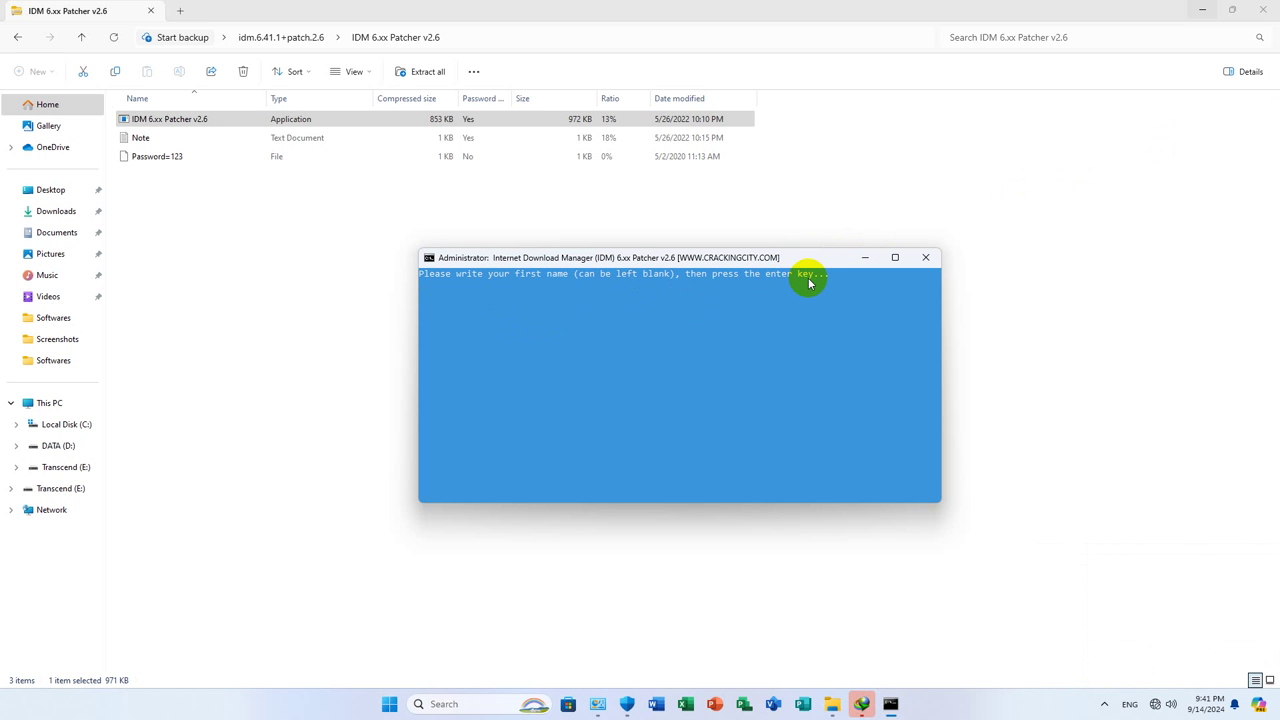
pyautogui.press('Return')
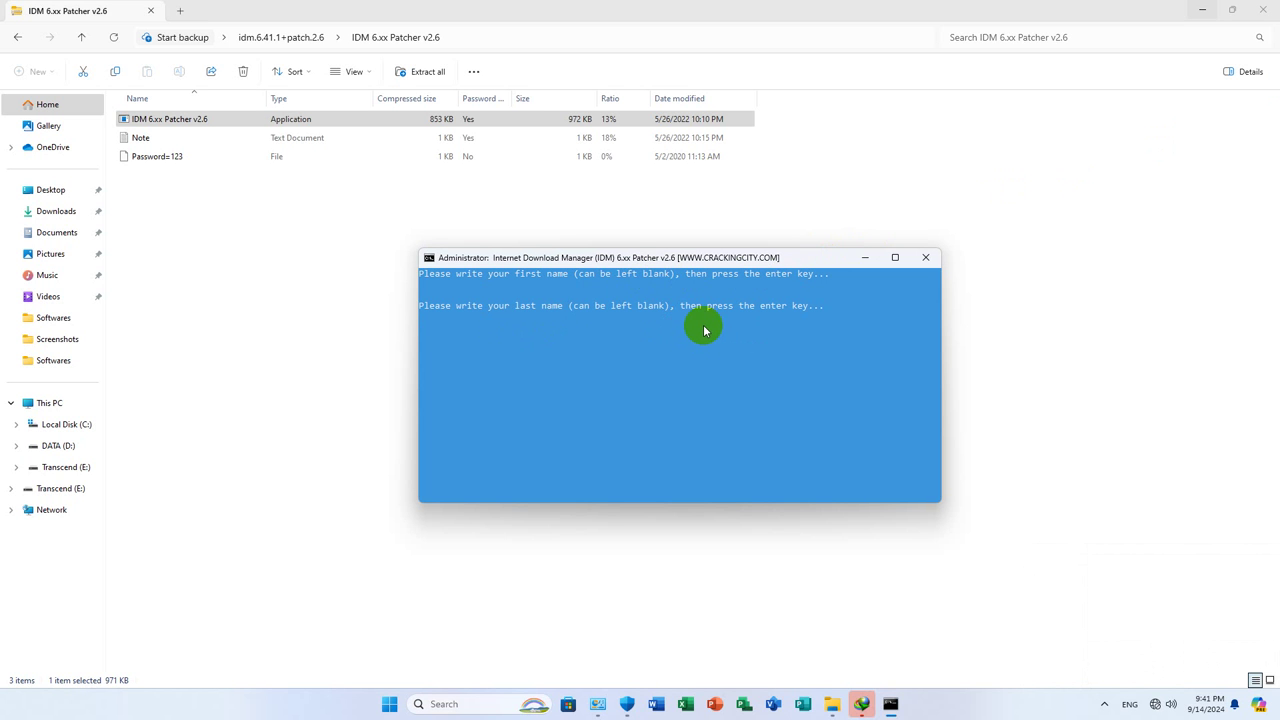
pyautogui.press('Return')
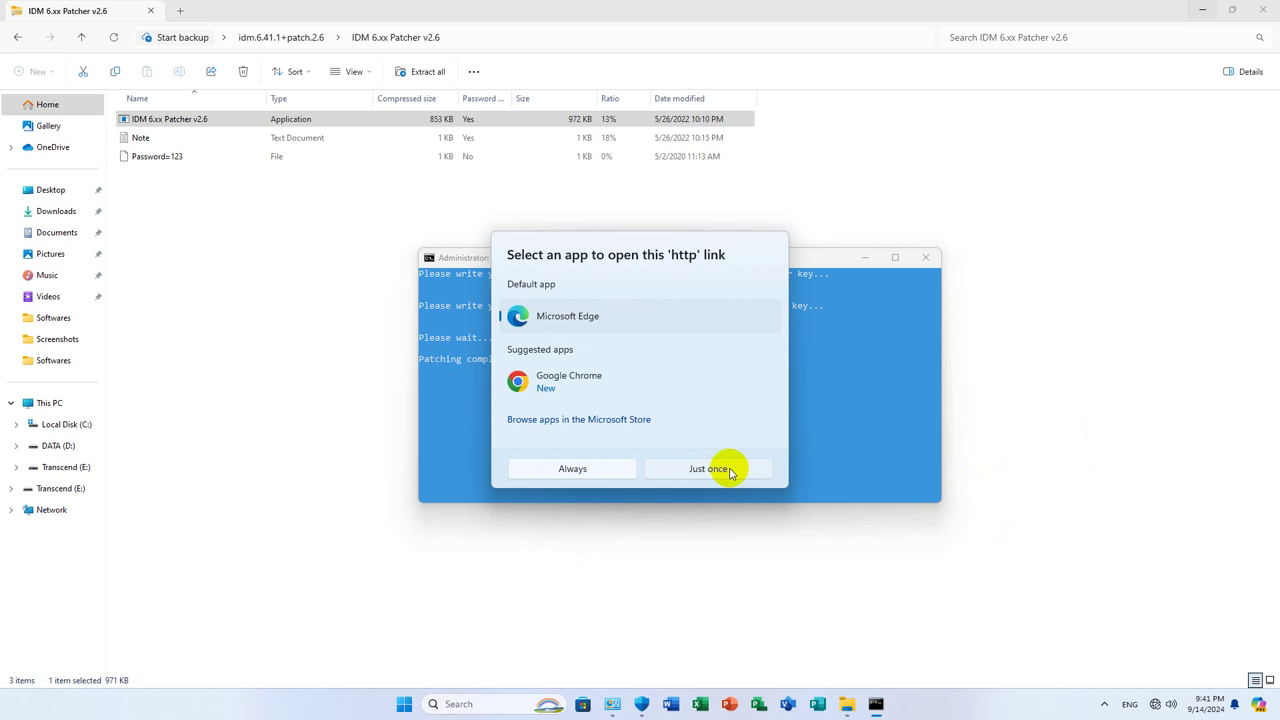
# Open the patcher's http link in Google Chrome just once and enable the IDM Integration Module extension
pyautogui.click(603, 382)
pyautogui.click(711, 470)
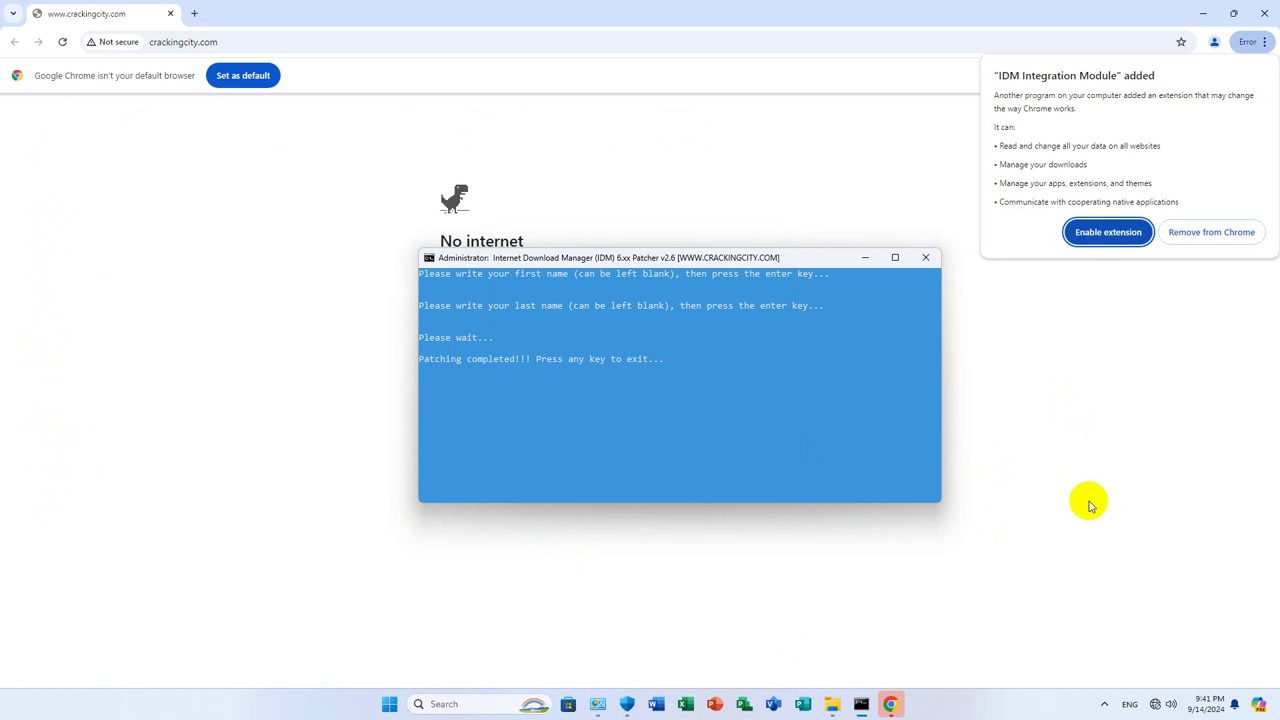
pyautogui.click(1095, 234)
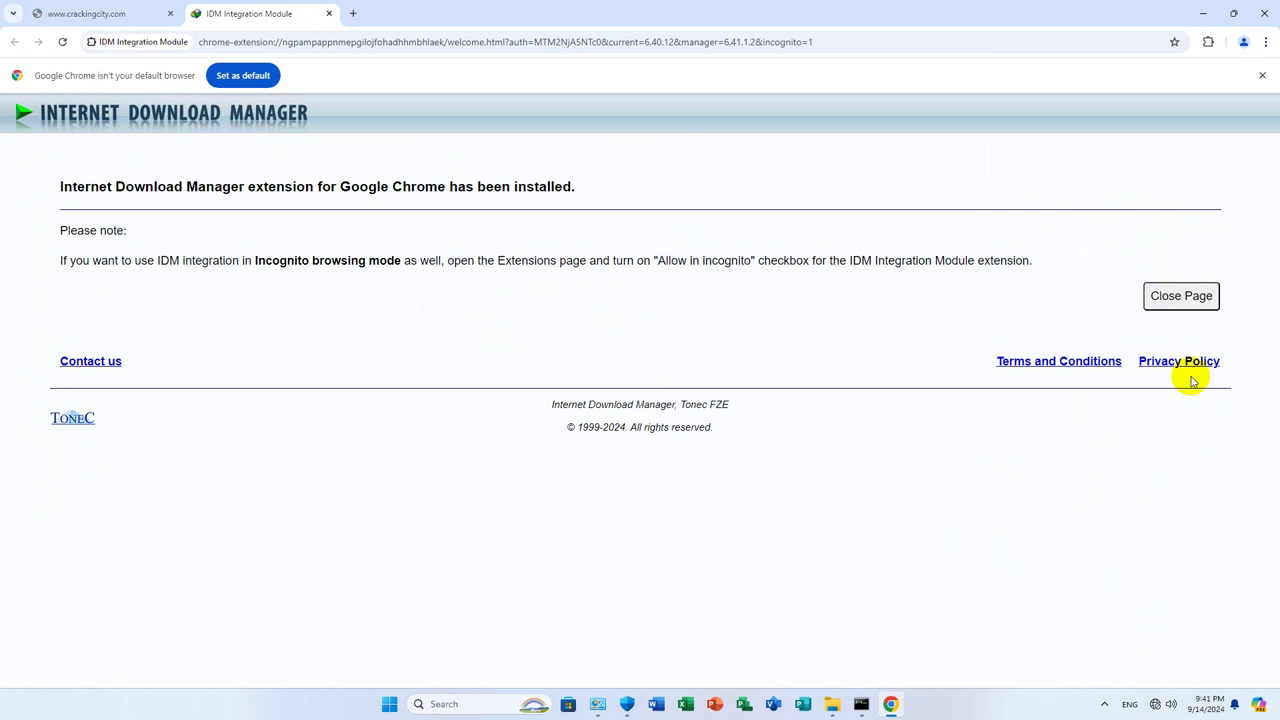
# Check the IDM Integration Module's status on Chrome's Extensions page, reached through Chrome's settings, and close that page
pyautogui.click(1266, 44)
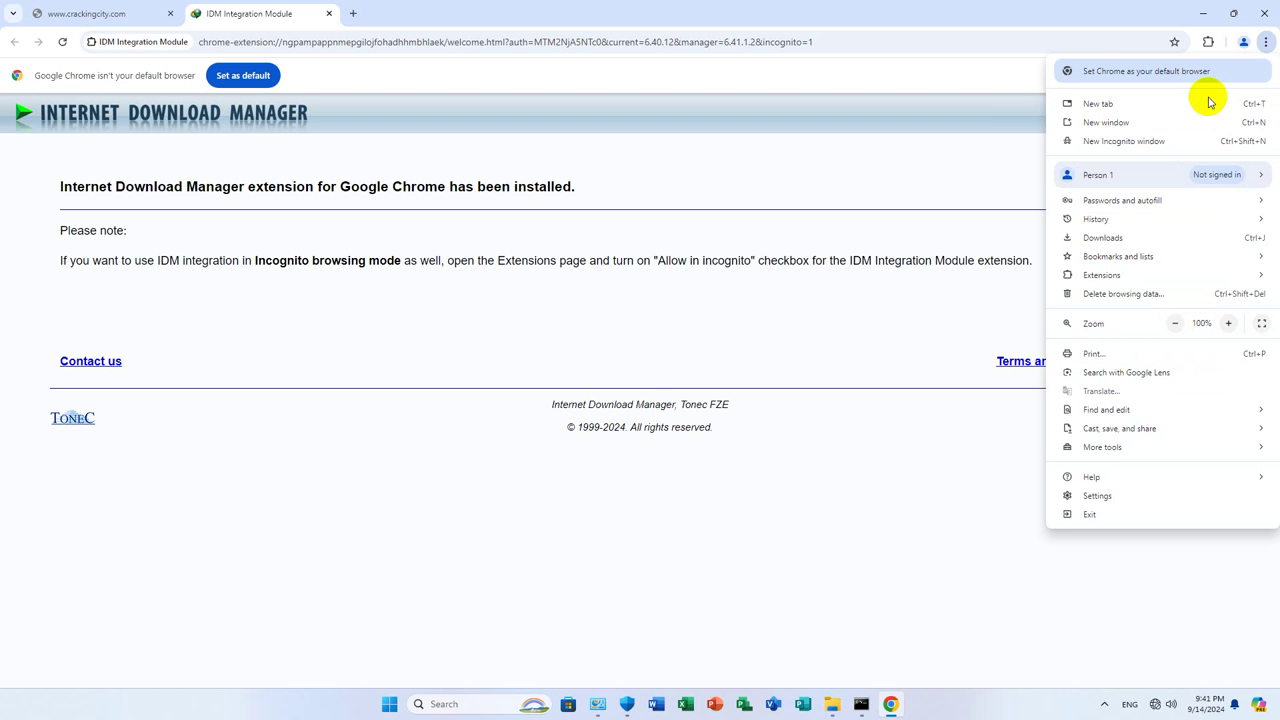
pyautogui.click(1096, 494)
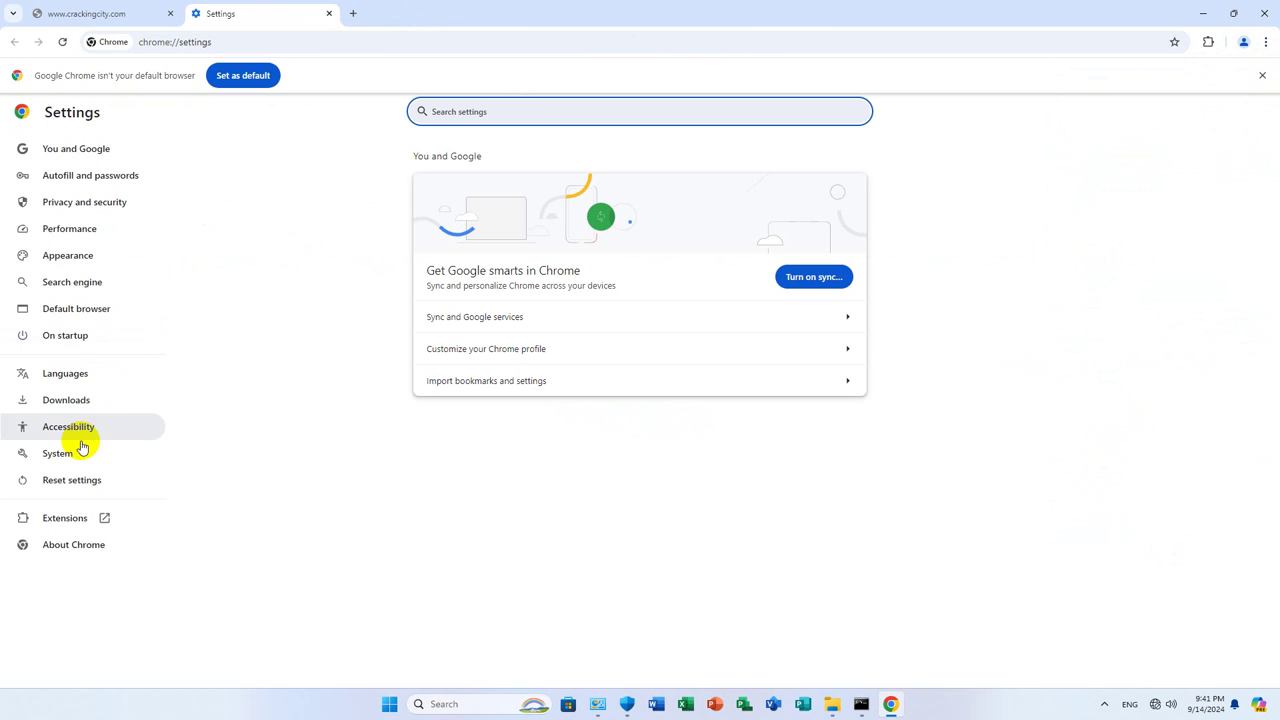
pyautogui.click(52, 527)
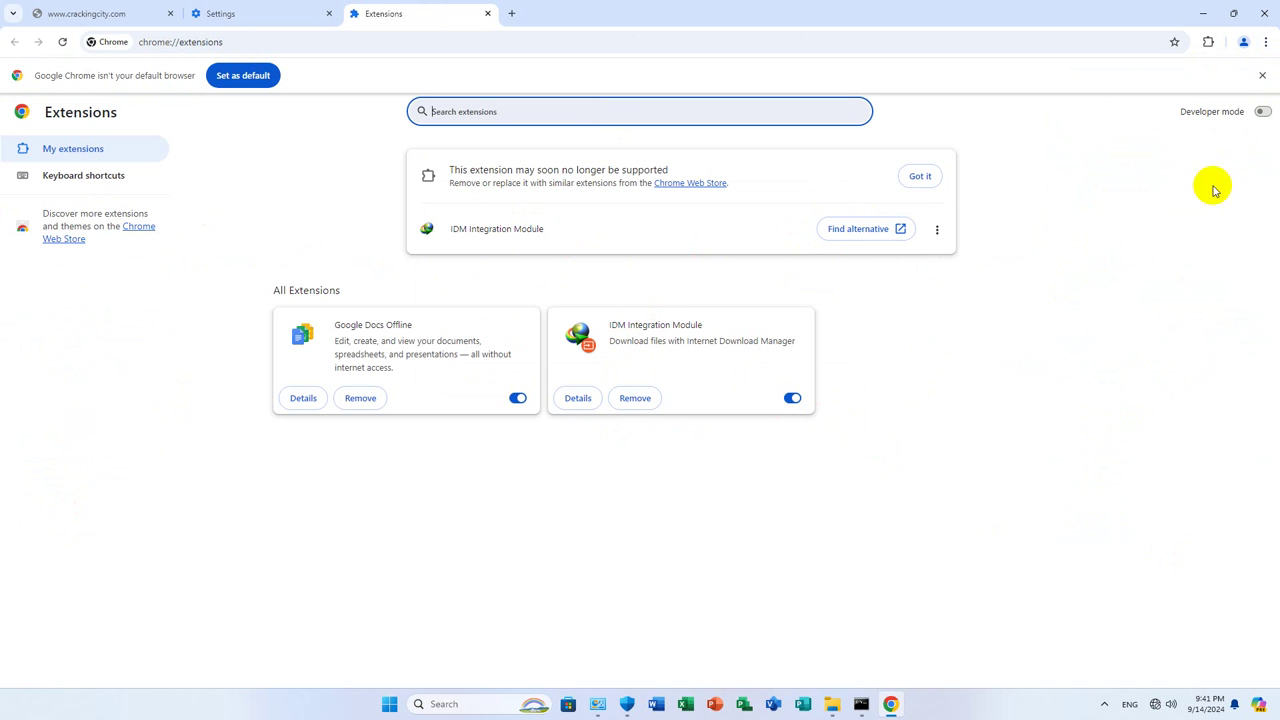
pyautogui.click(487, 14)
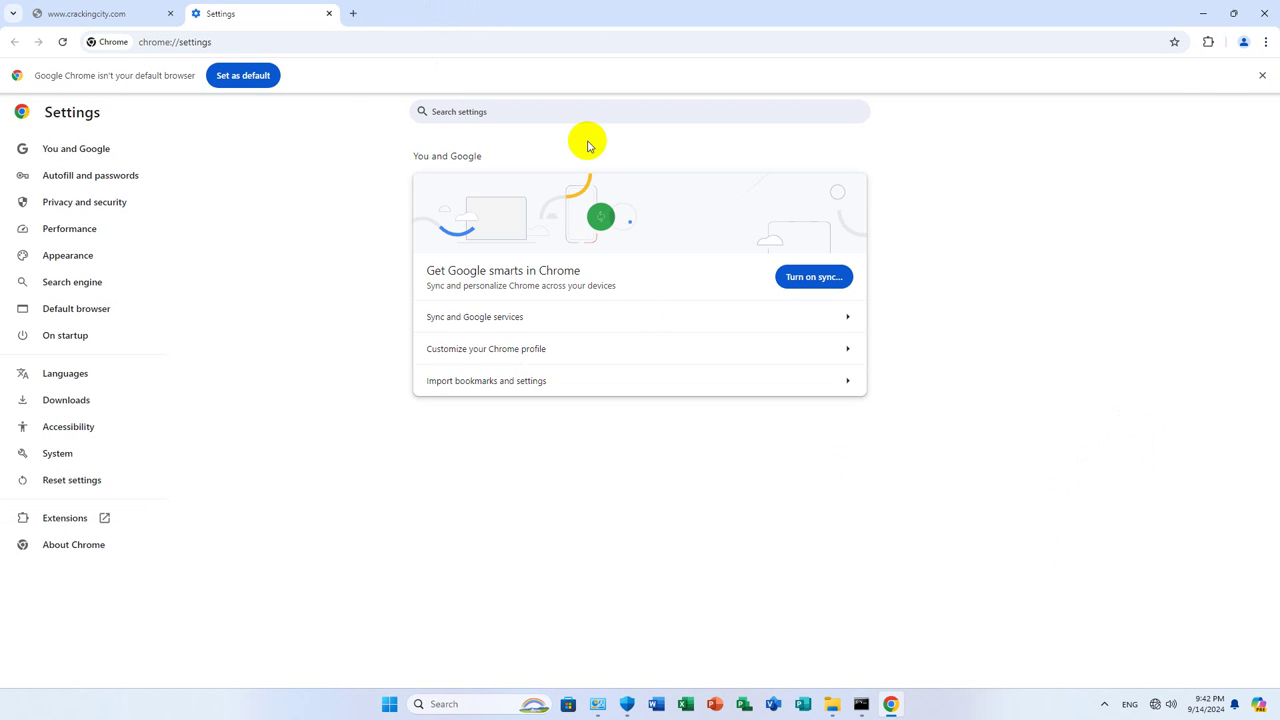
# View the Windows default app settings for Google Chrome, close them without changes and exit Chrome
pyautogui.click(242, 77)
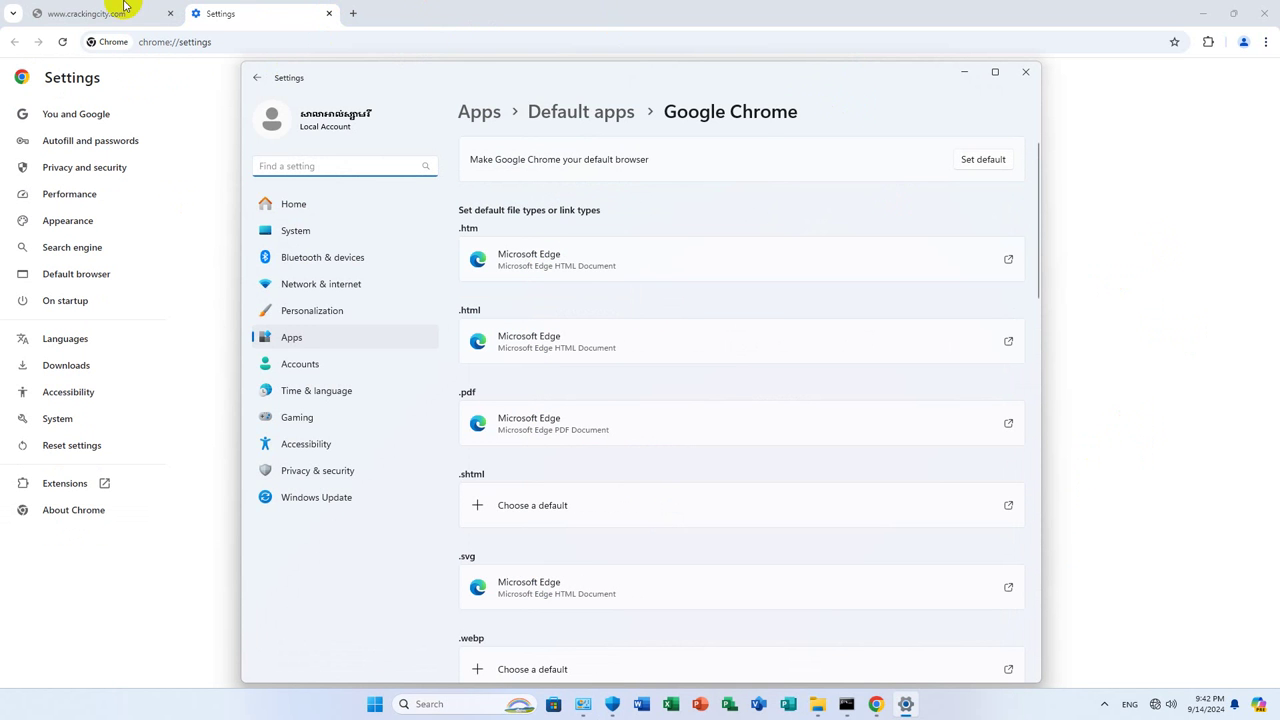
pyautogui.click(1025, 71)
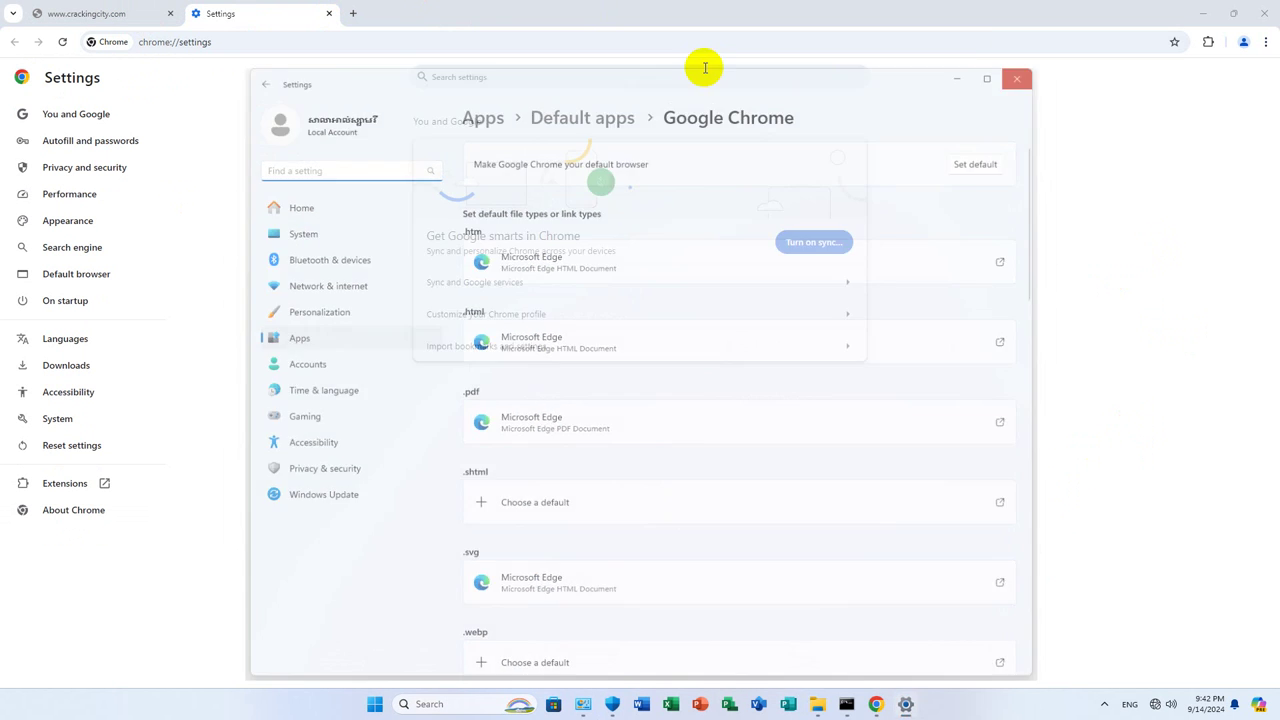
pyautogui.click(329, 13)
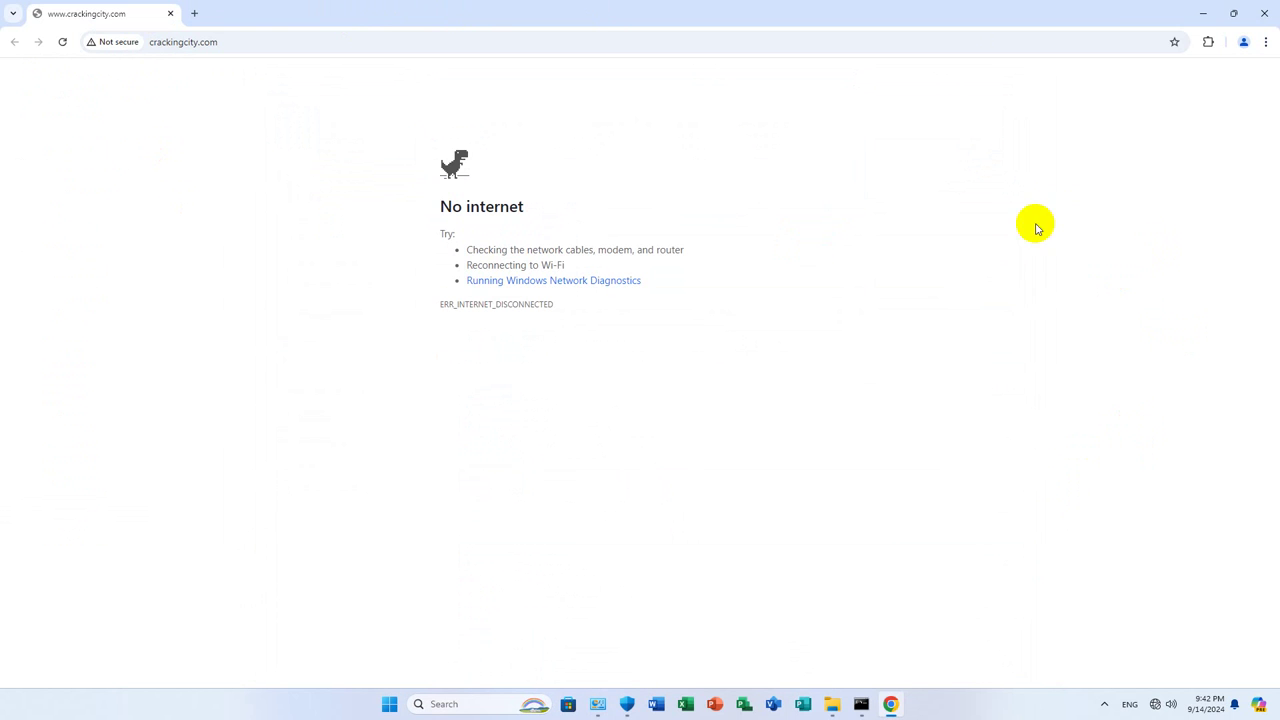
pyautogui.click(1264, 13)
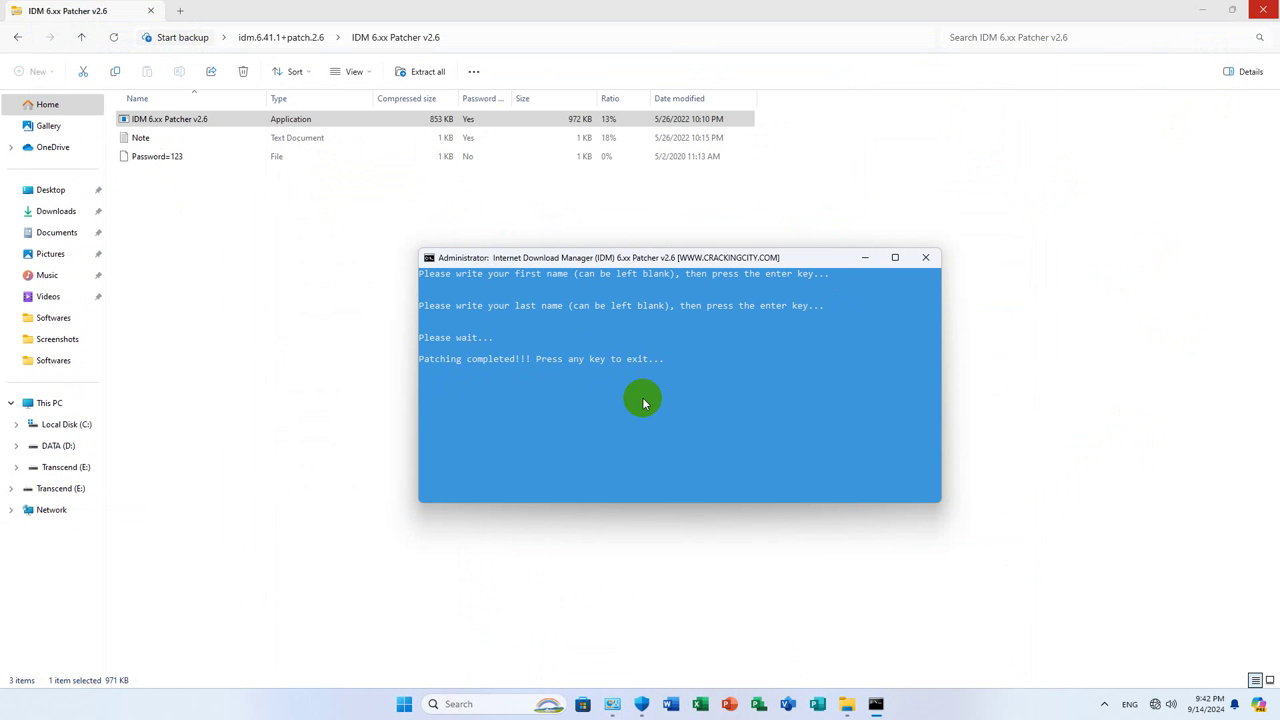
# Exit the patcher console, return to the idm.6.41.1+patch.2.6 folder and close its window
pyautogui.press('Return')
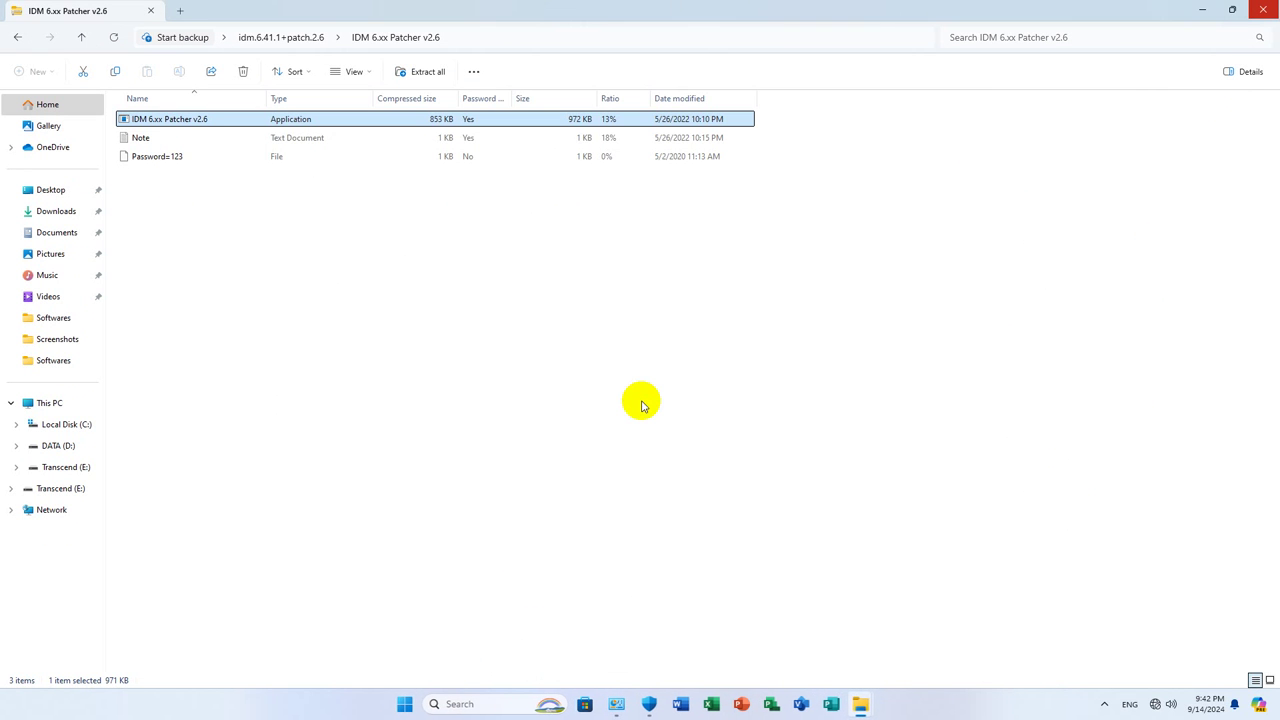
pyautogui.click(81, 39)
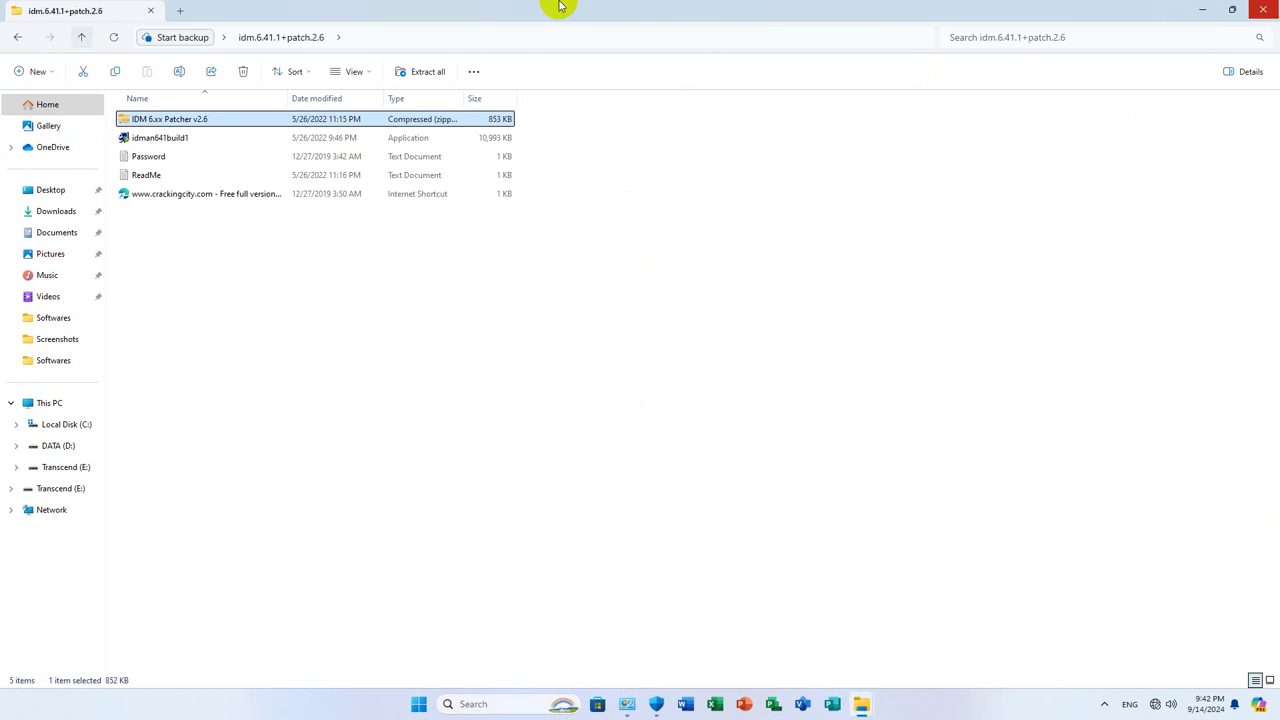
pyautogui.click(1266, 9)
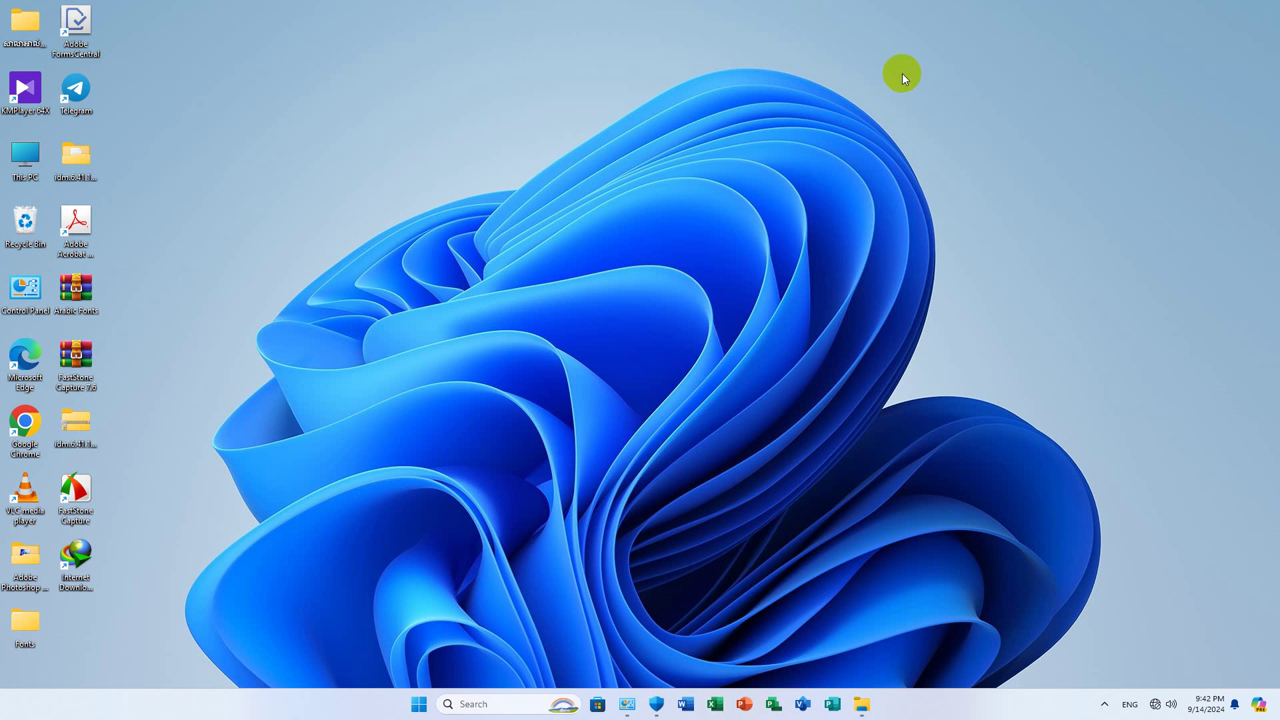
# Launch Internet Download Manager from the desktop, page through two more startup tips and close the Tip of the Day
pyautogui.doubleClick(68, 578)
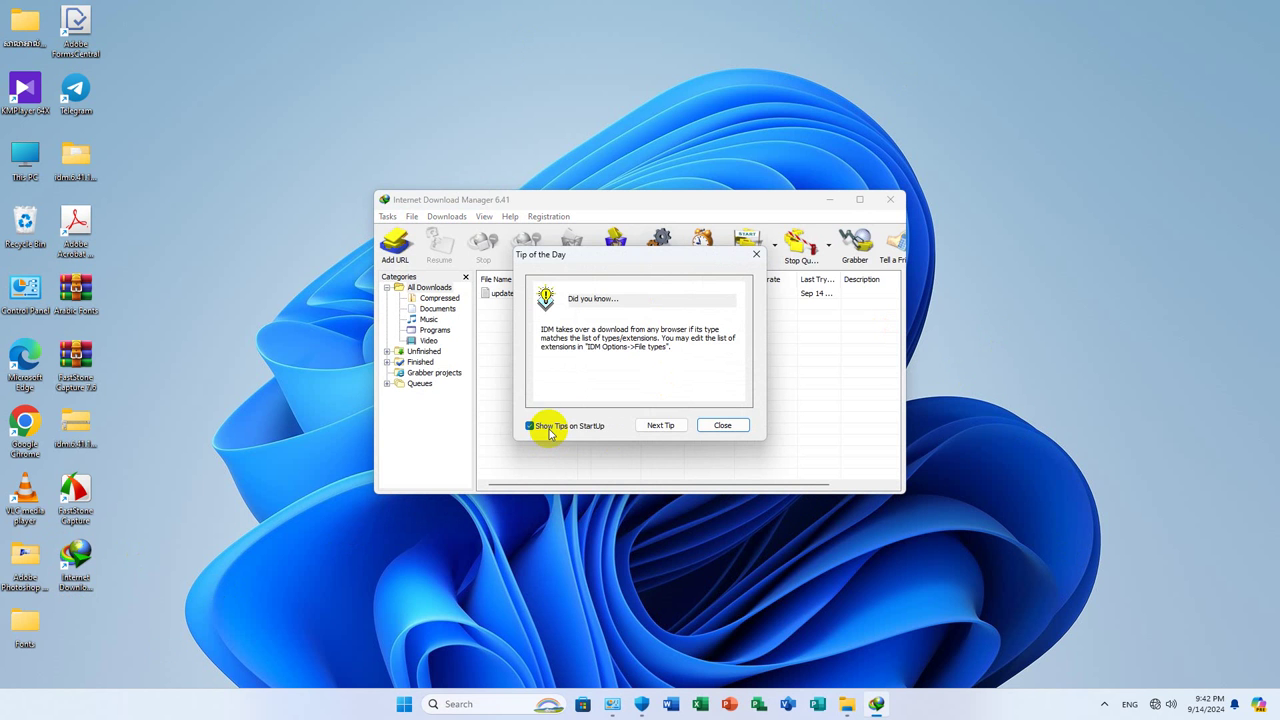
pyautogui.click(659, 428)
pyautogui.click(659, 428)
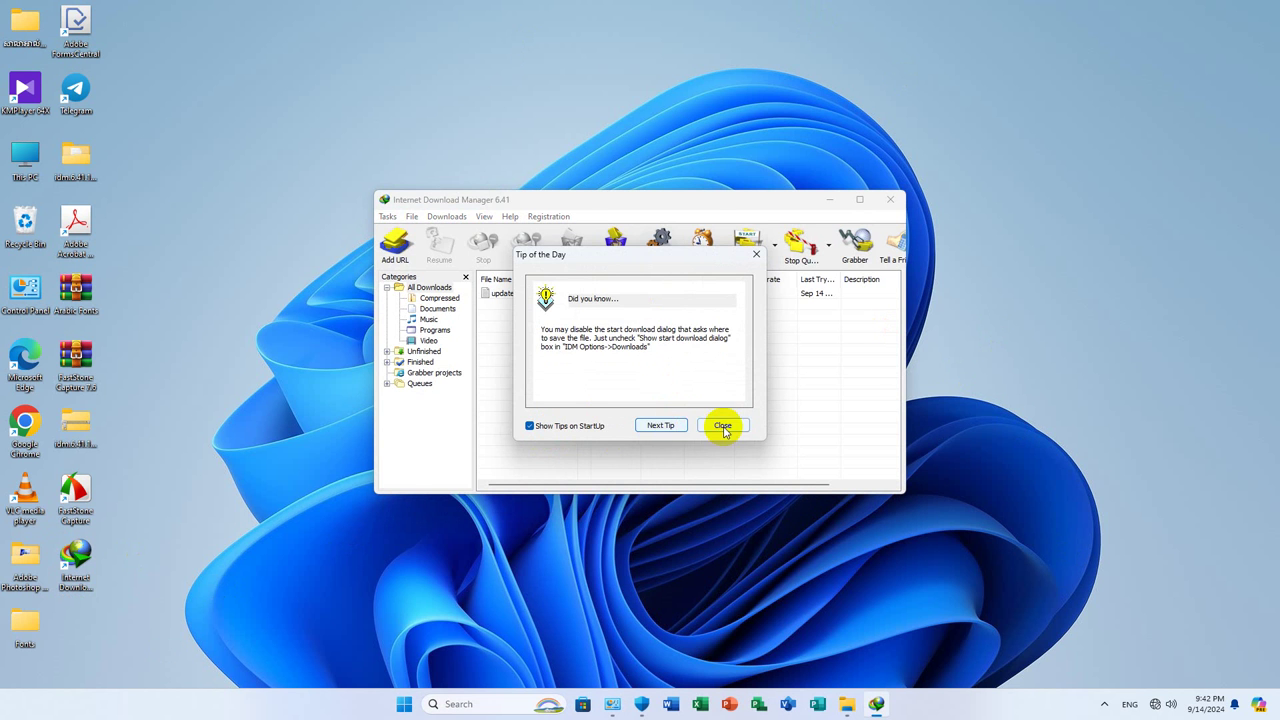
pyautogui.click(722, 425)
# View the General and Downloads pages of Internet Download Manager's options, and close the configuration without changes
pyautogui.click(385, 217)
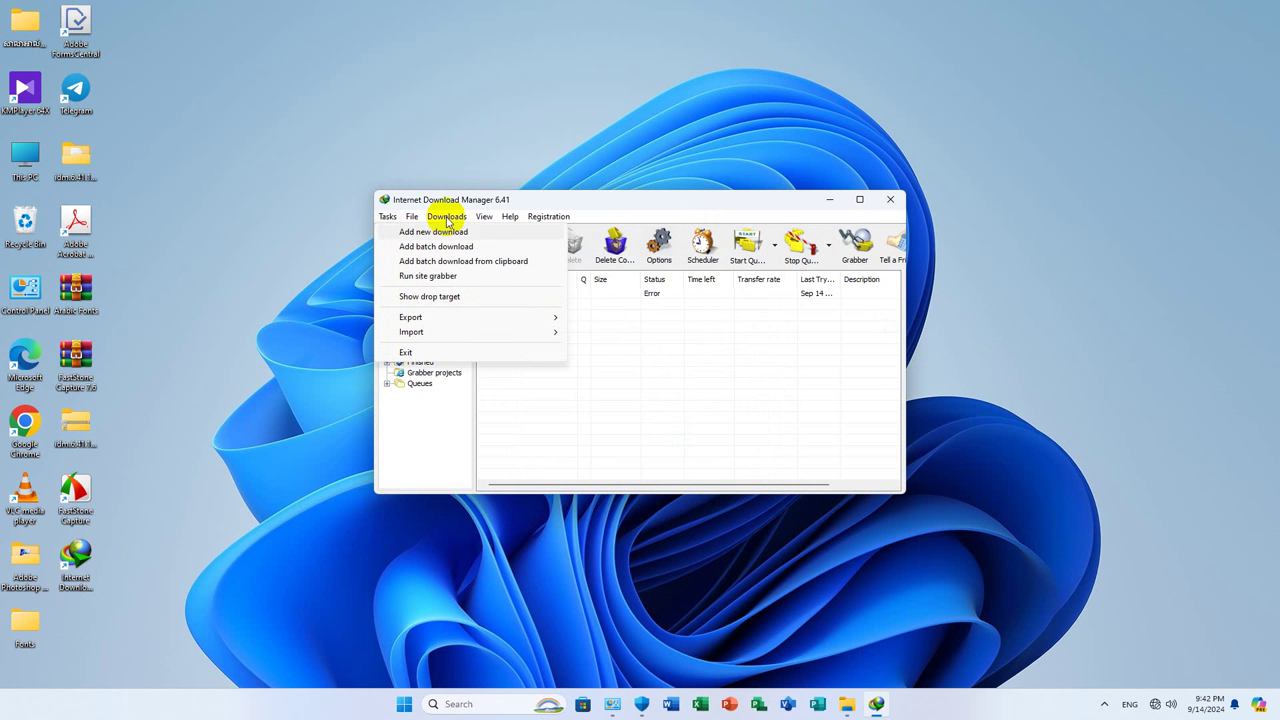
pyautogui.moveTo(443, 217)
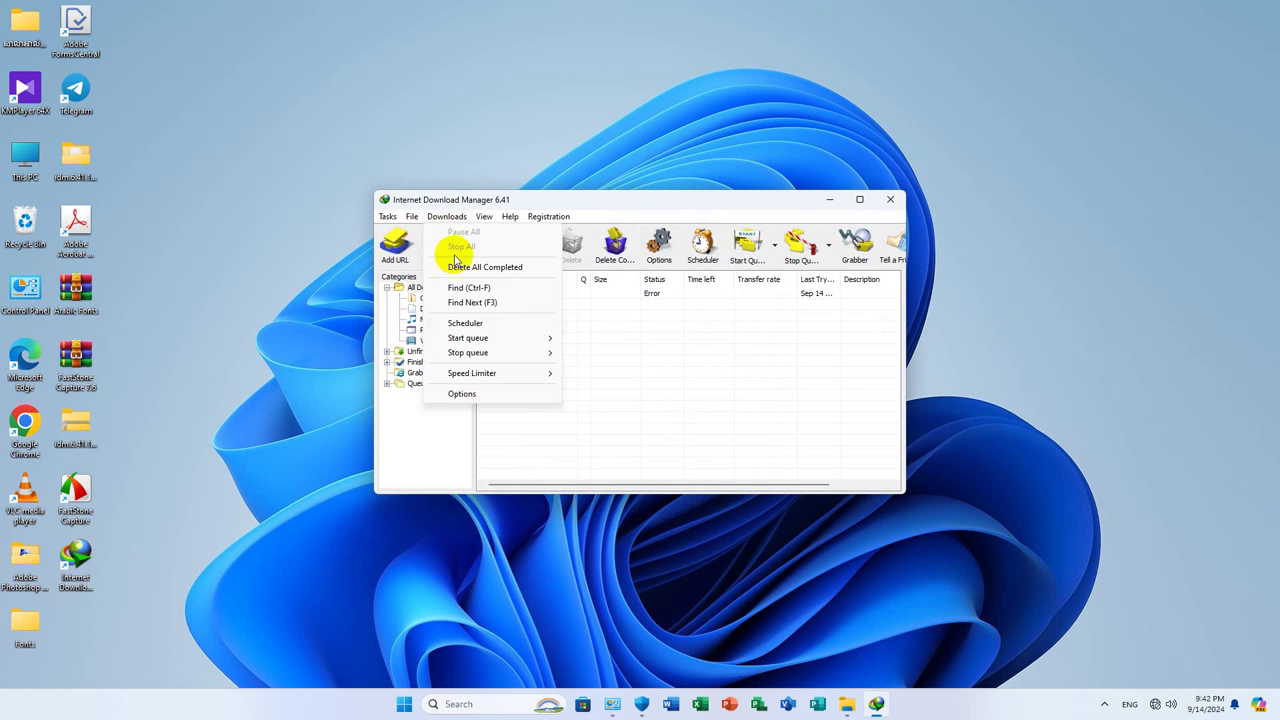
pyautogui.moveTo(494, 224)
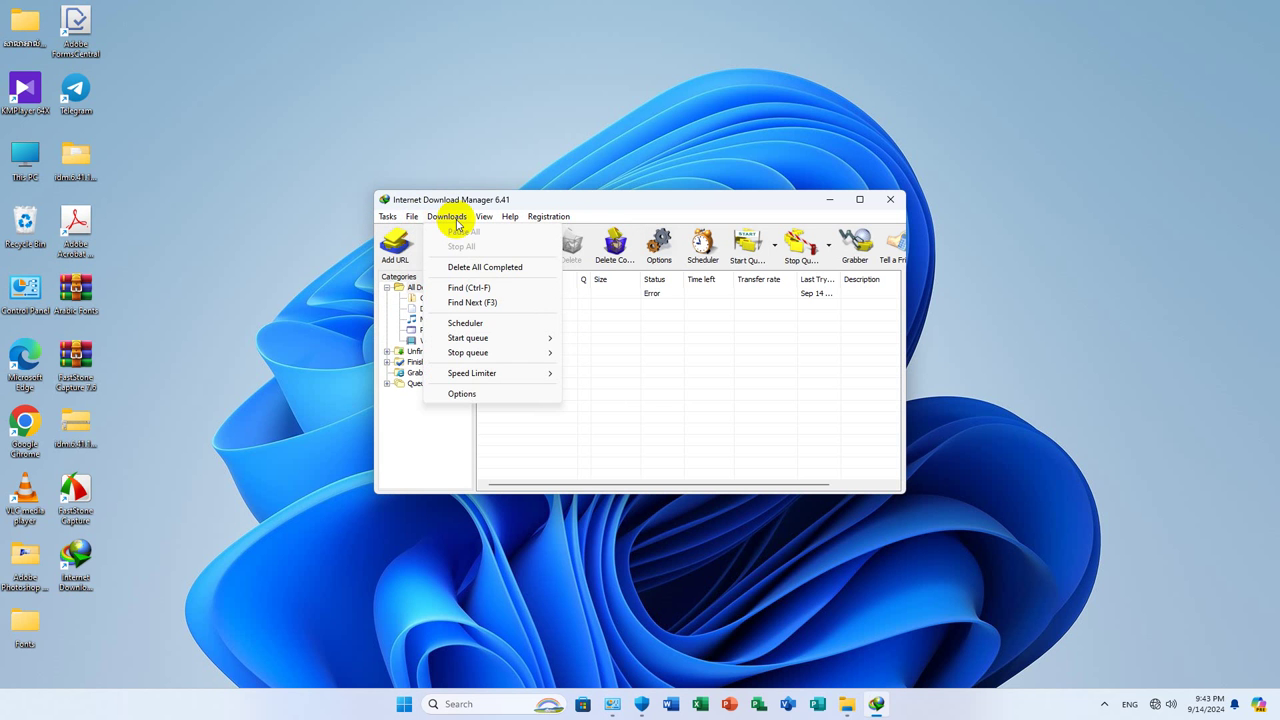
pyautogui.click(459, 393)
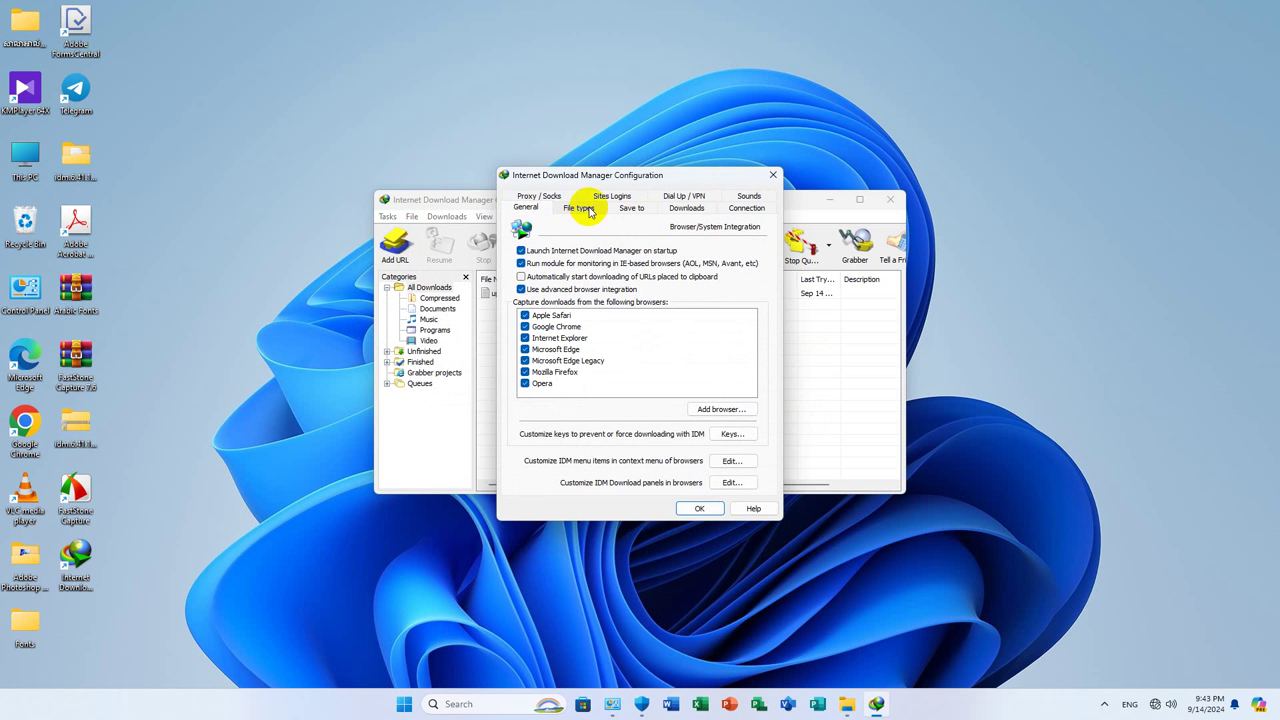
pyautogui.click(690, 208)
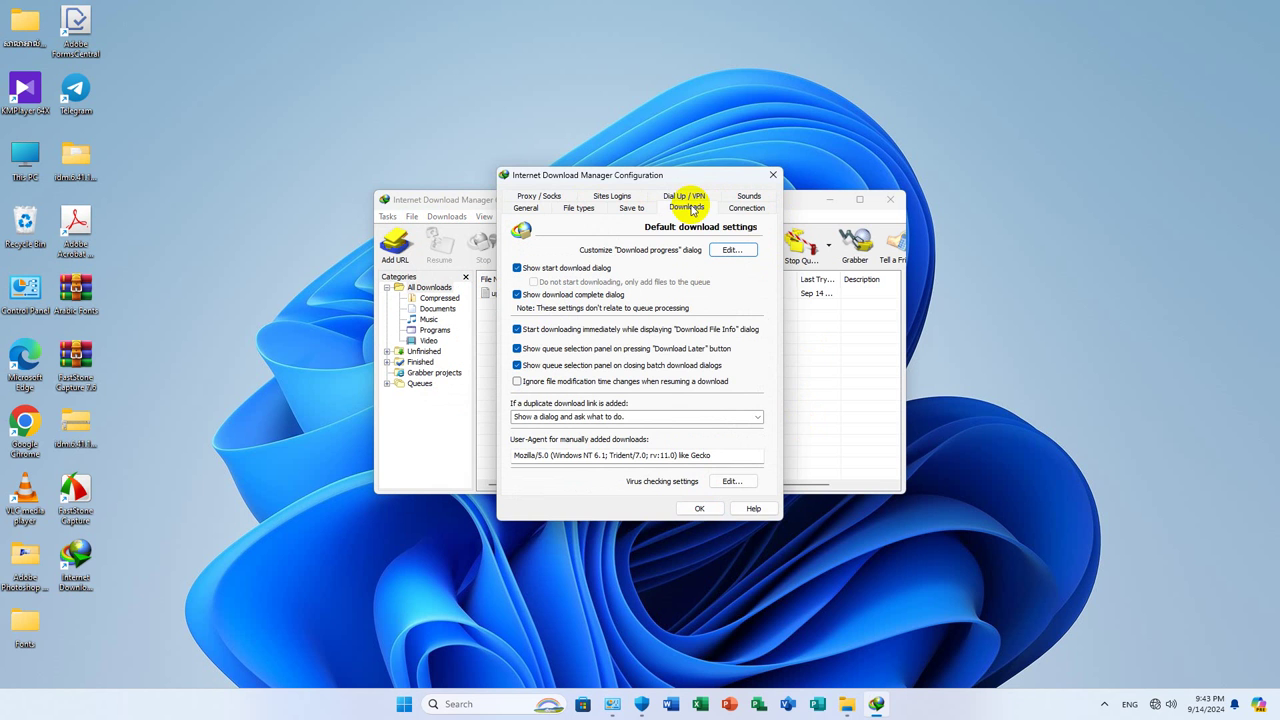
pyautogui.click(773, 175)
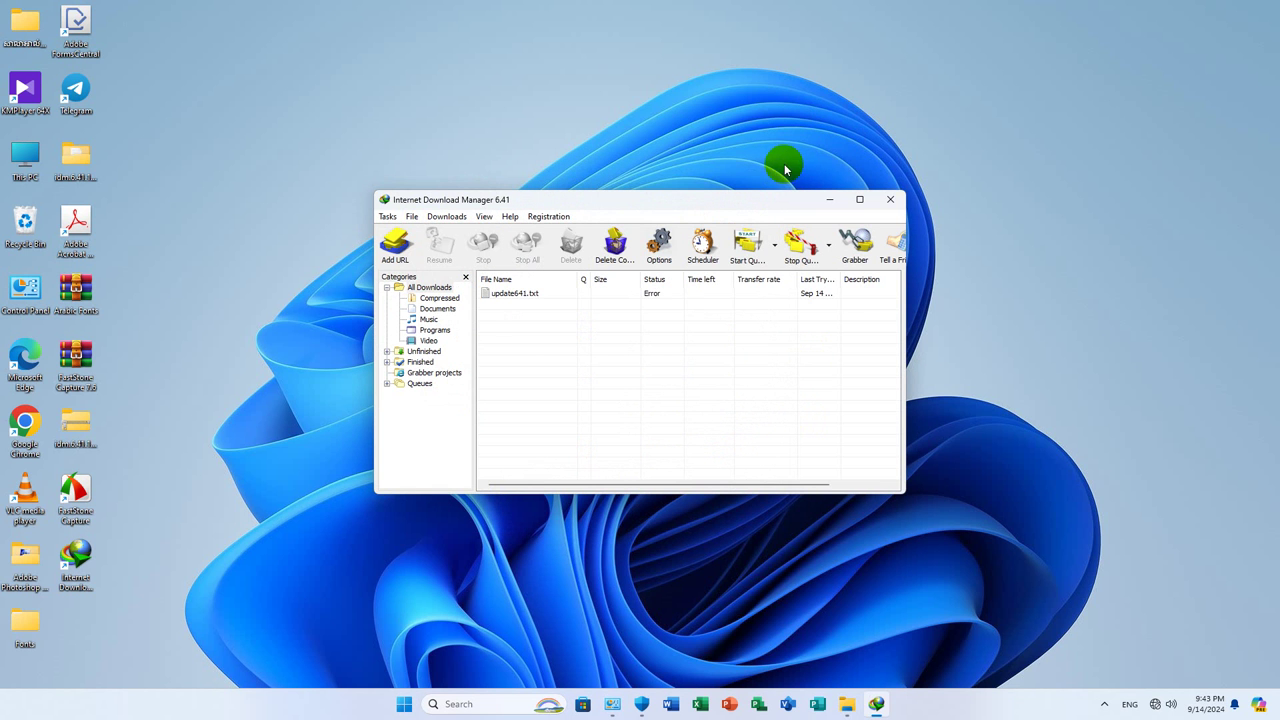
# Check Internet Download Manager's registration status and its version and licence details in About IDM, and close the dialog
pyautogui.click(556, 216)
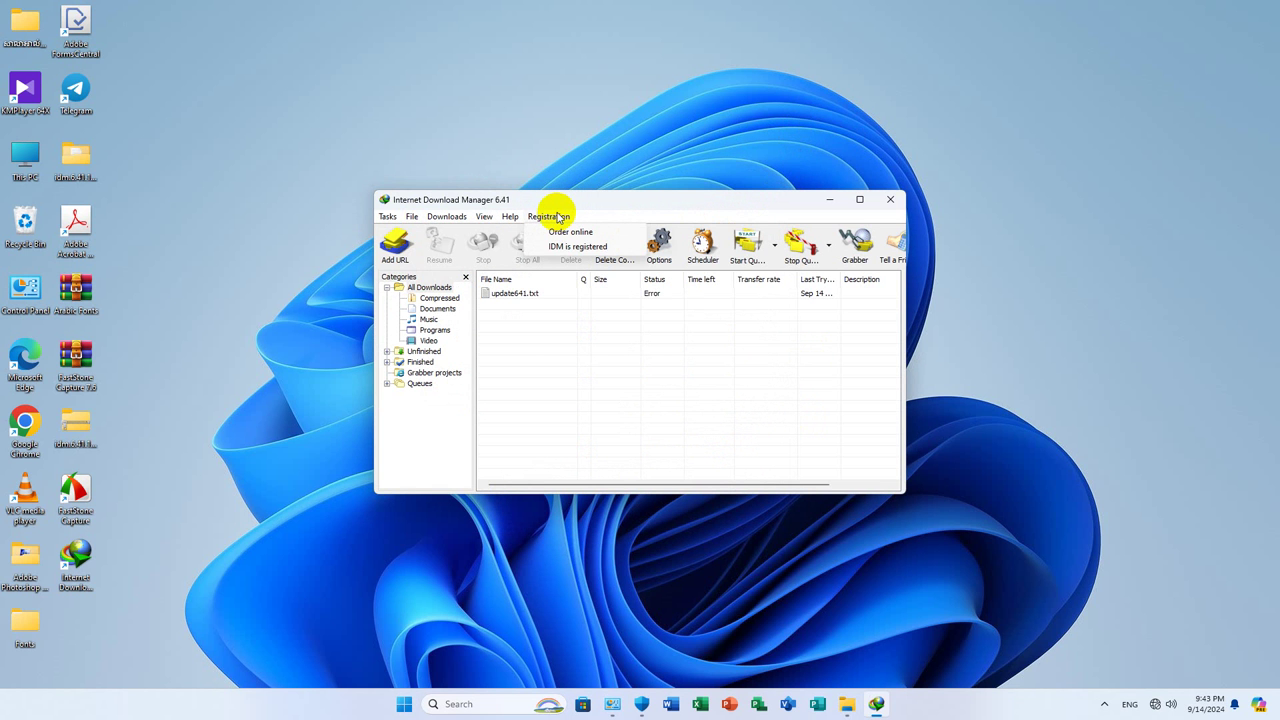
pyautogui.click(510, 217)
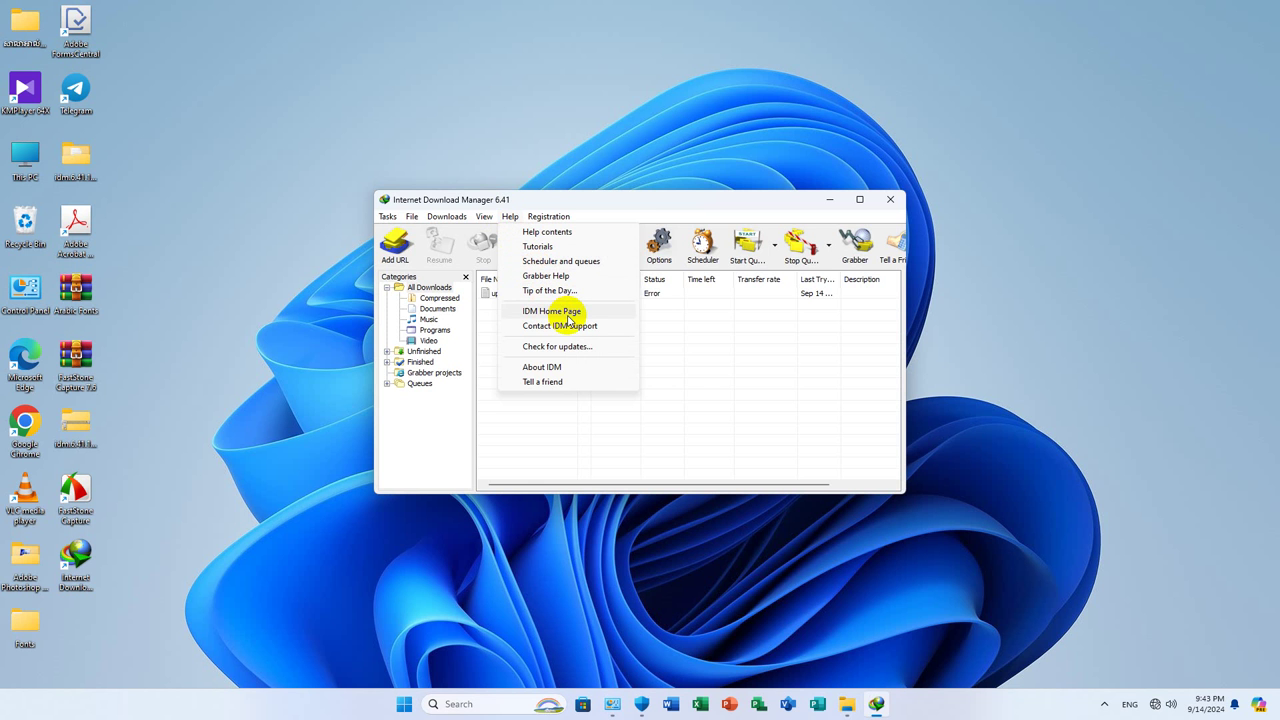
pyautogui.click(555, 366)
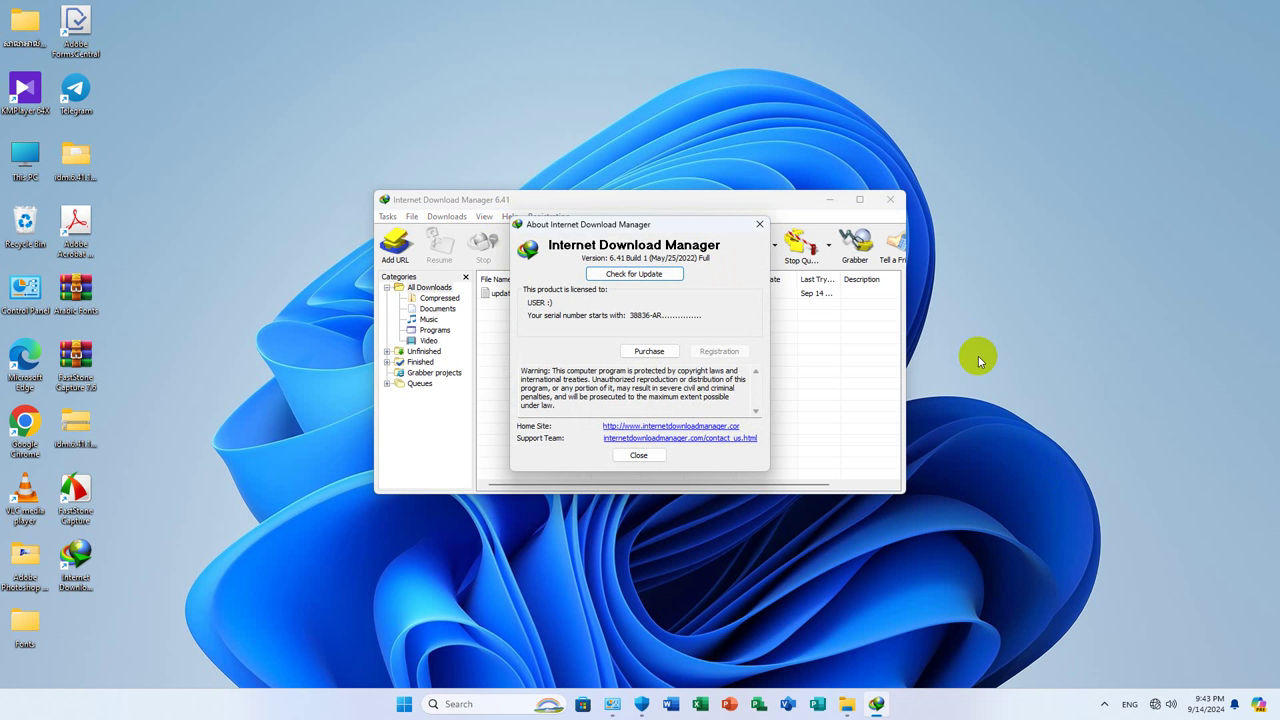
pyautogui.click(638, 455)
# Review the configuration pages for file types, save locations, downloads, connection, sounds, site logins and proxy, and close them without changes
pyautogui.click(509, 217)
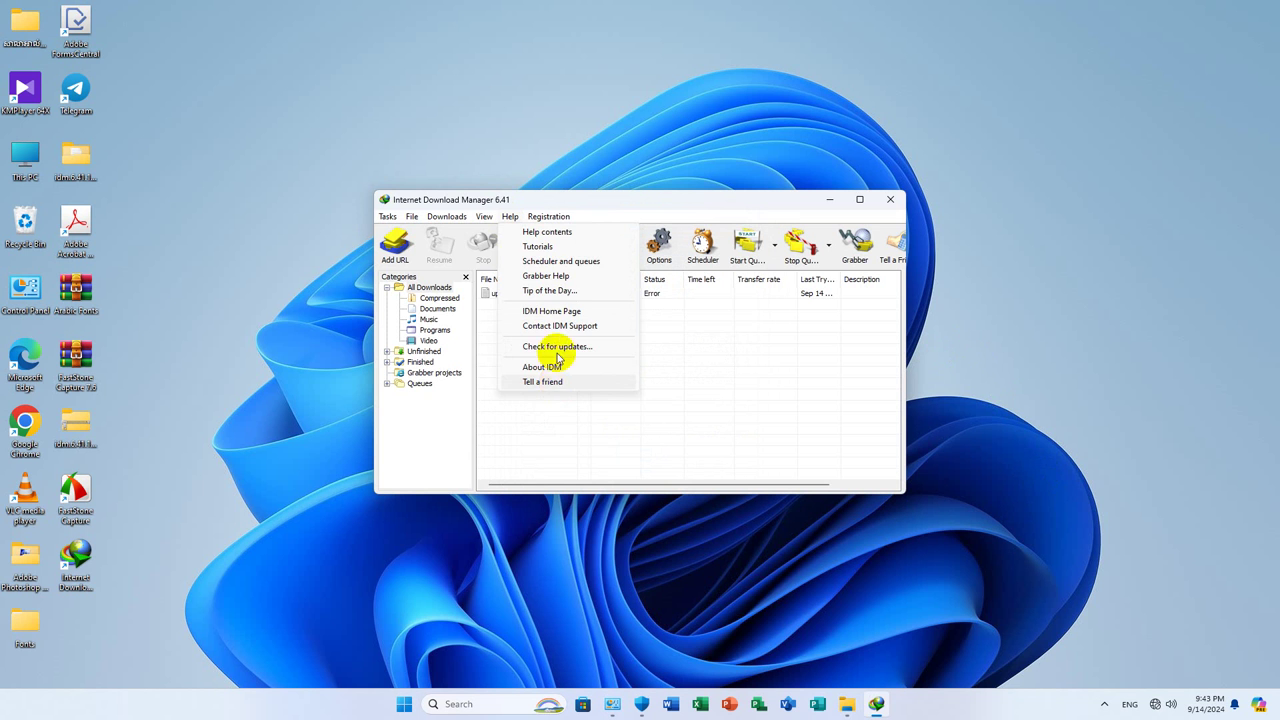
pyautogui.click(466, 217)
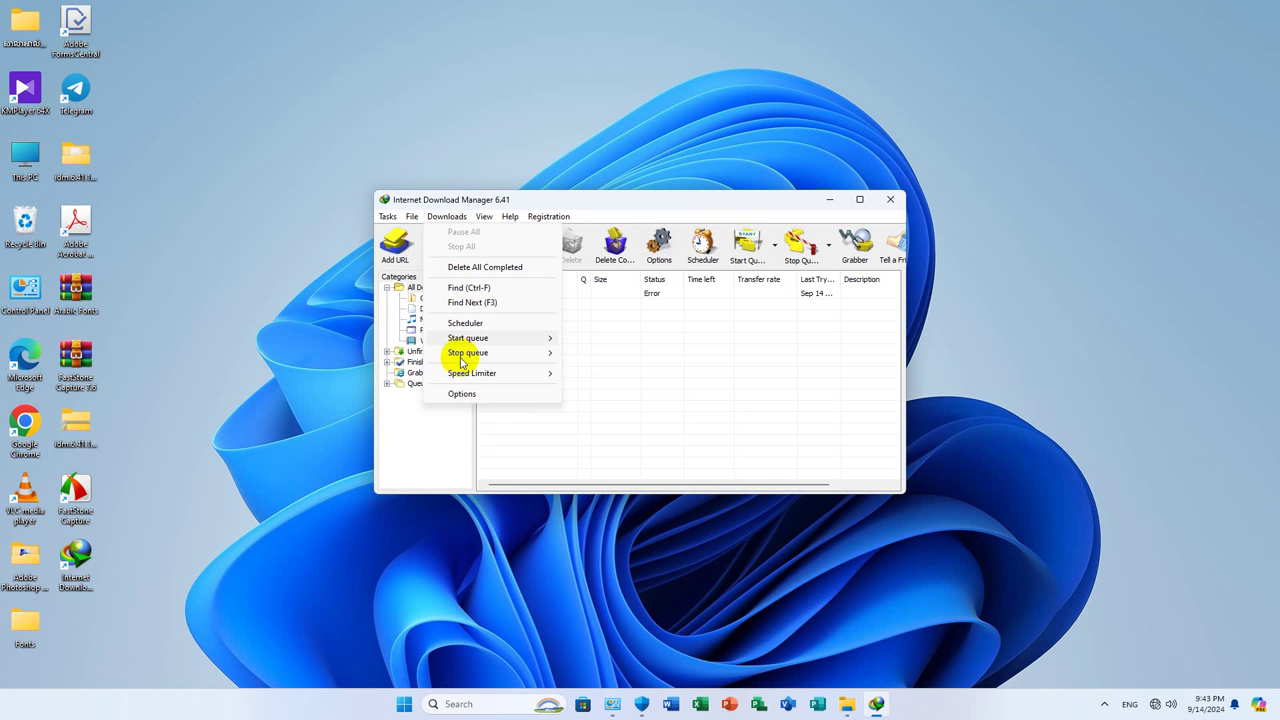
pyautogui.click(462, 395)
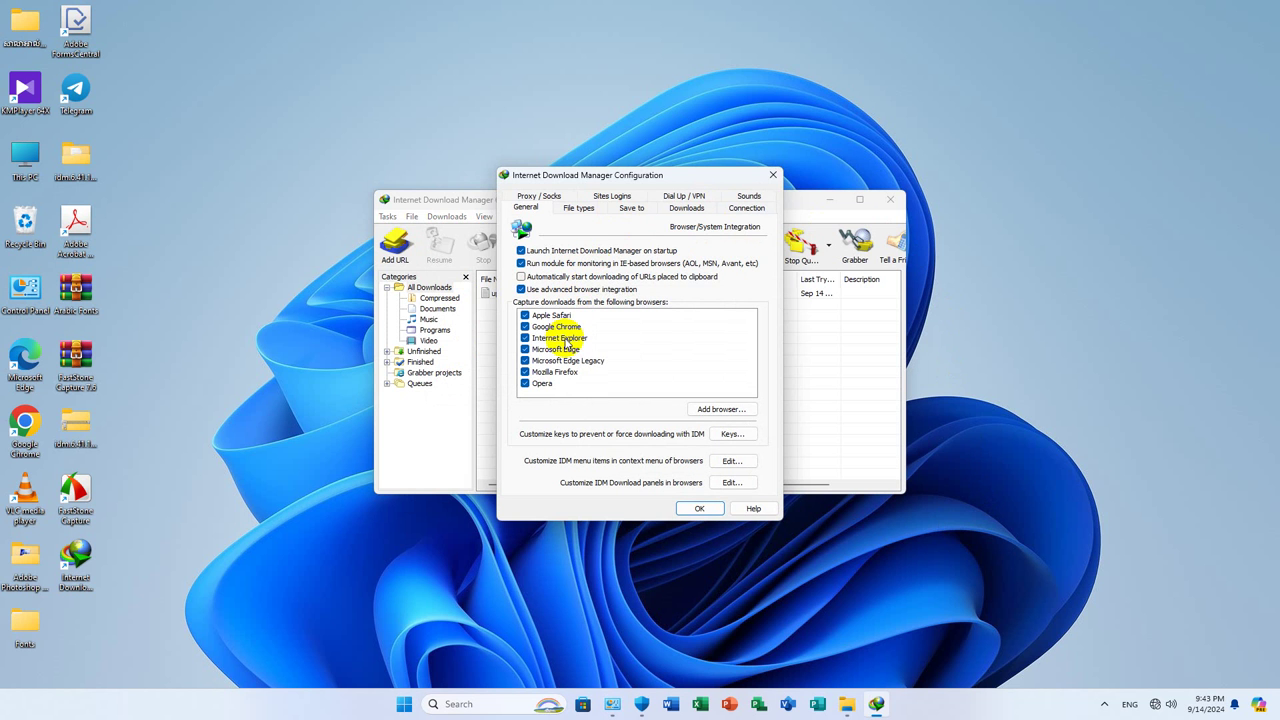
pyautogui.click(571, 210)
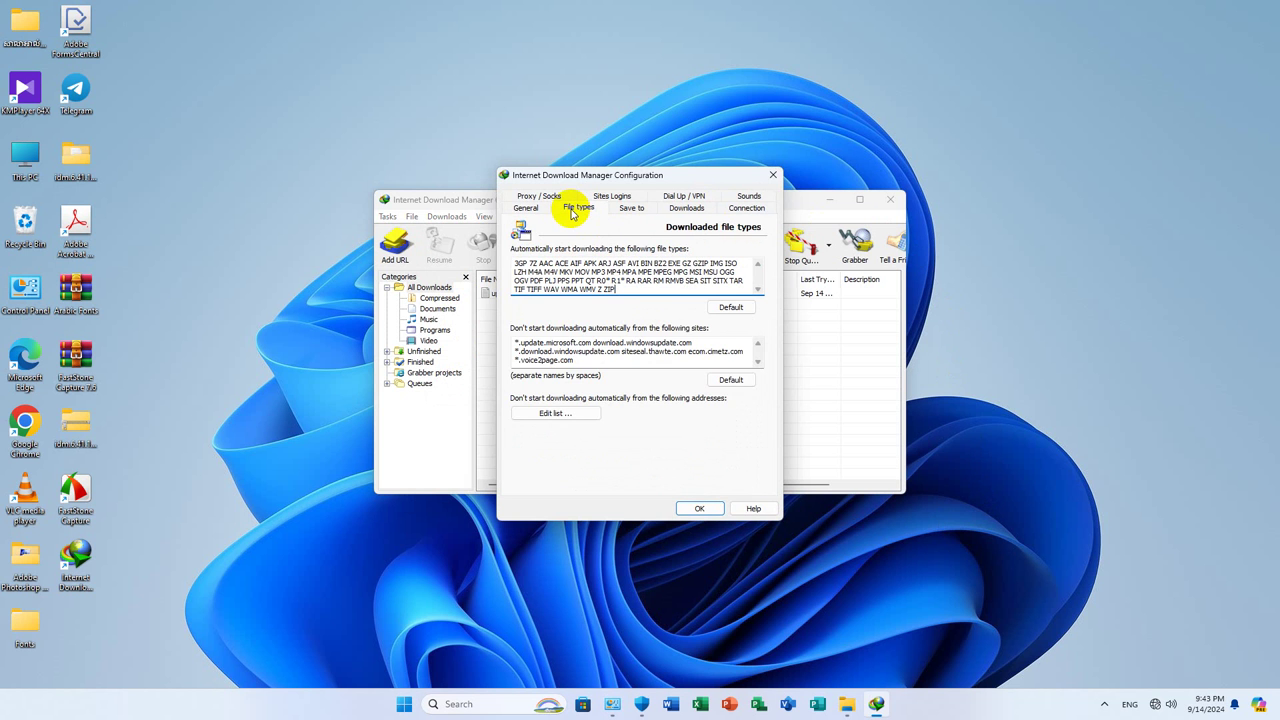
pyautogui.click(624, 210)
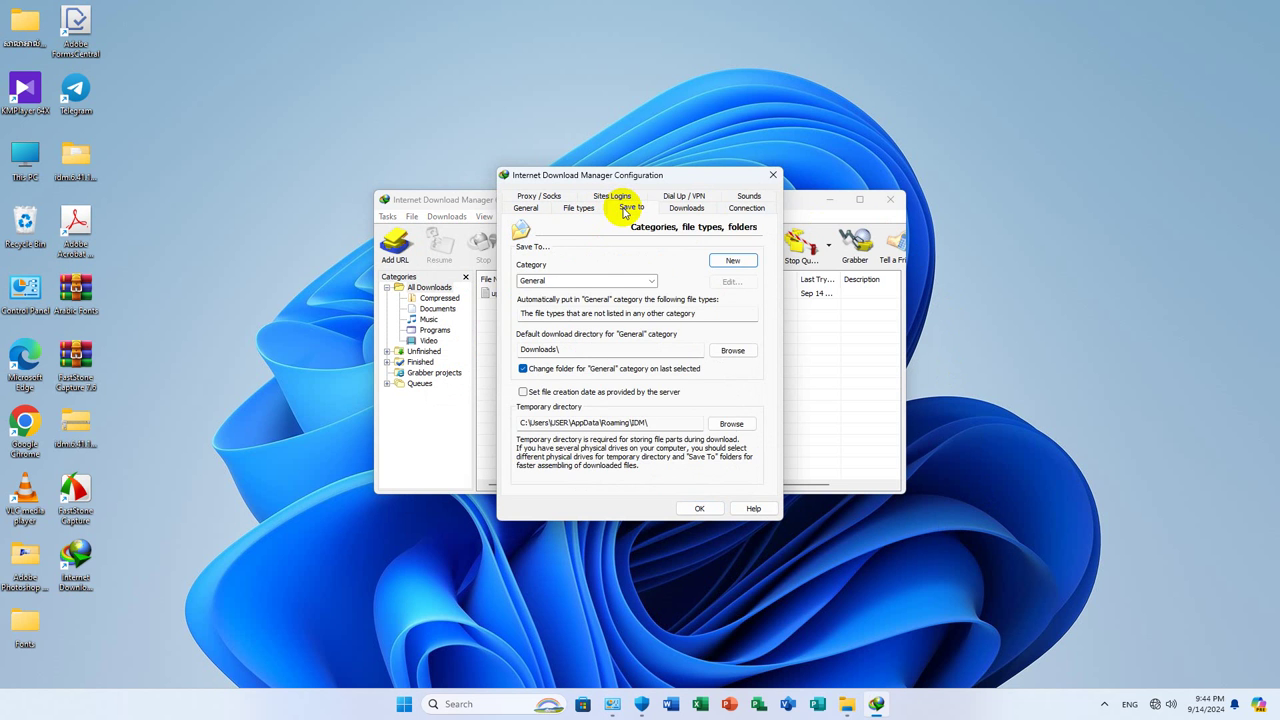
pyautogui.click(688, 211)
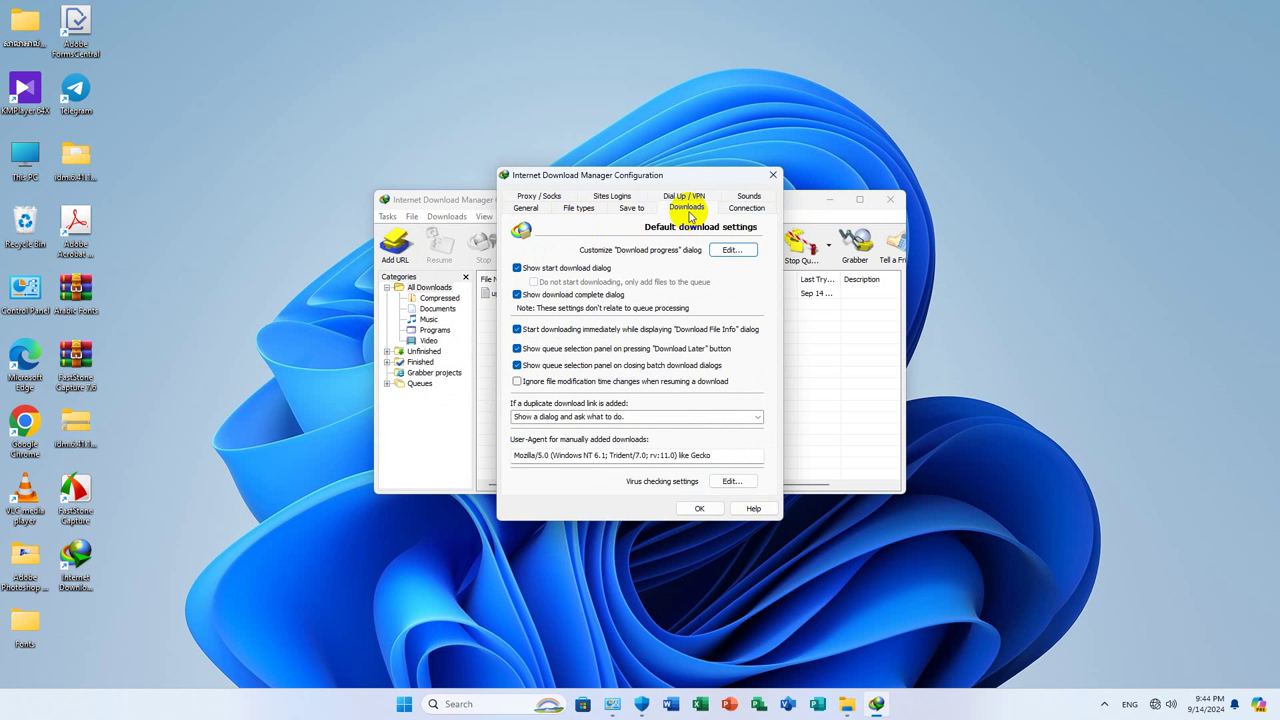
pyautogui.click(753, 212)
pyautogui.click(750, 197)
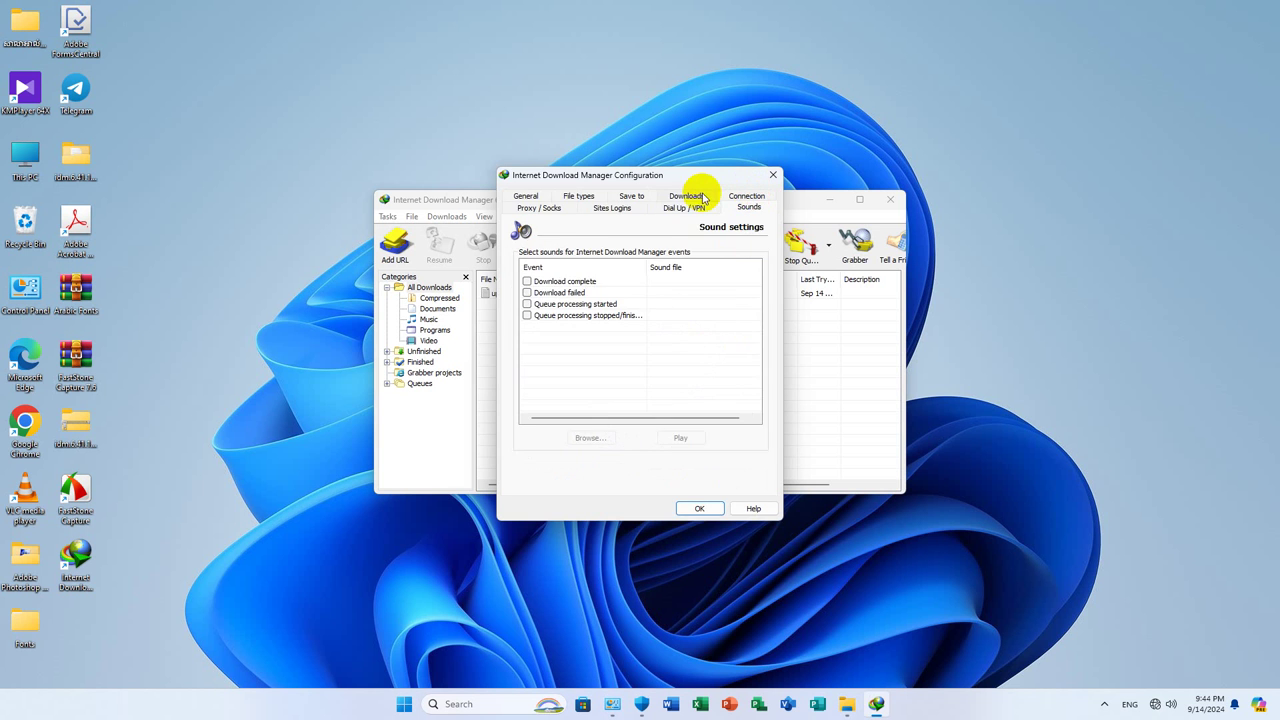
pyautogui.click(686, 197)
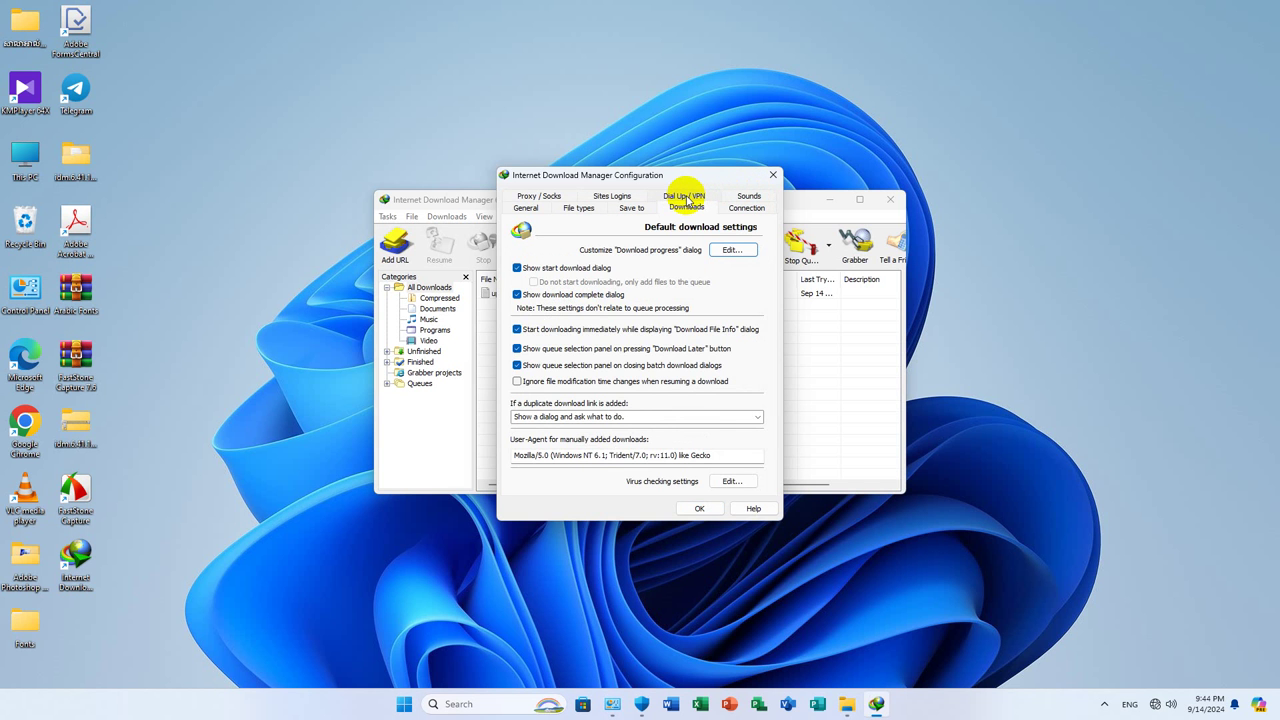
pyautogui.click(605, 196)
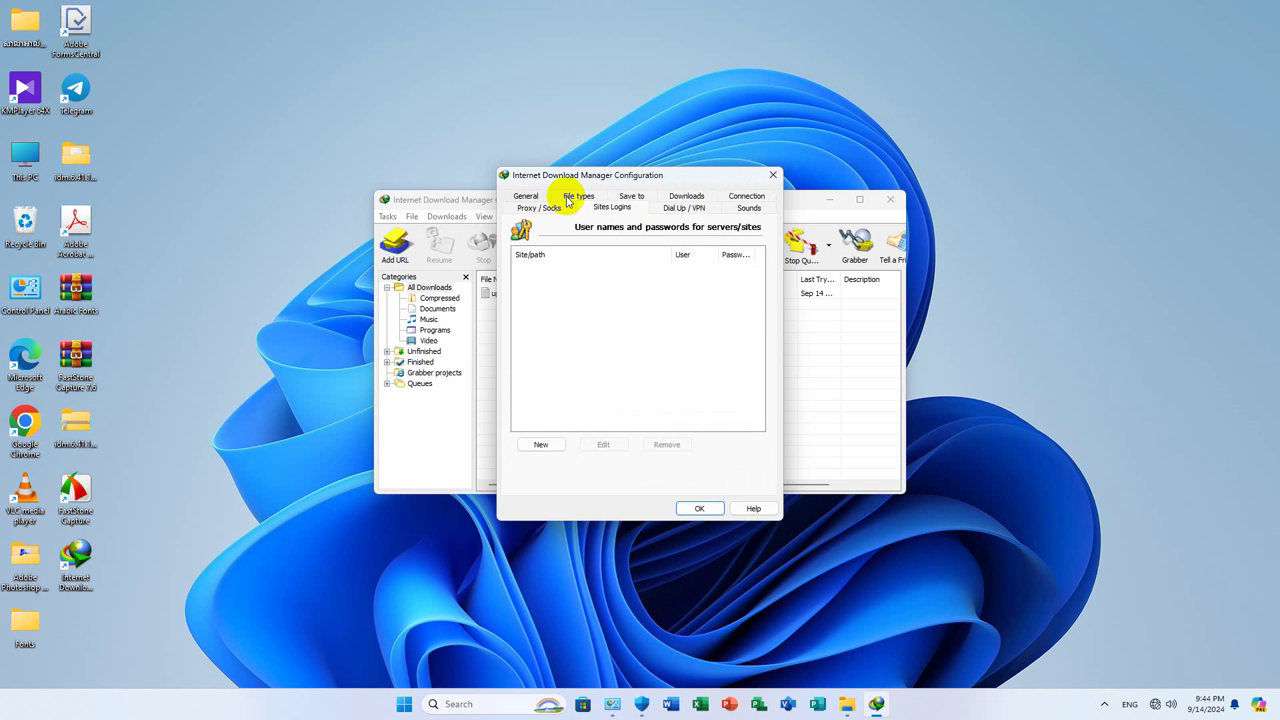
pyautogui.click(568, 199)
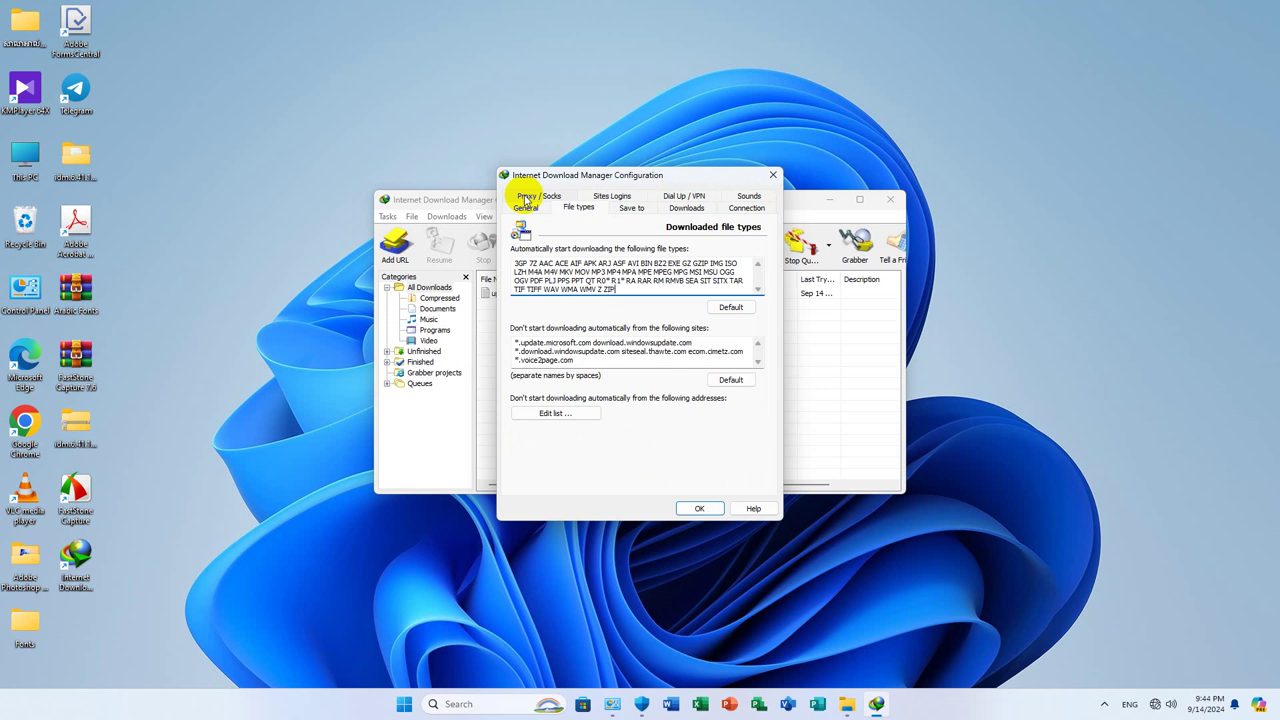
pyautogui.click(526, 197)
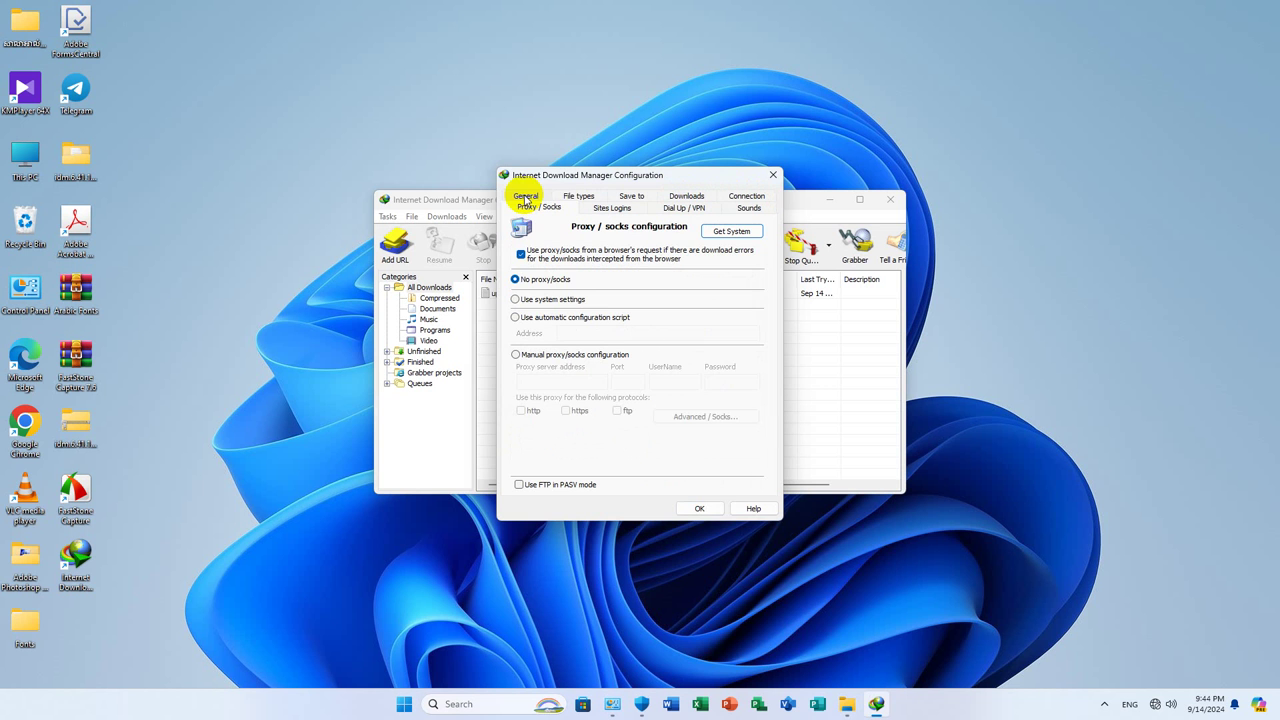
pyautogui.click(775, 178)
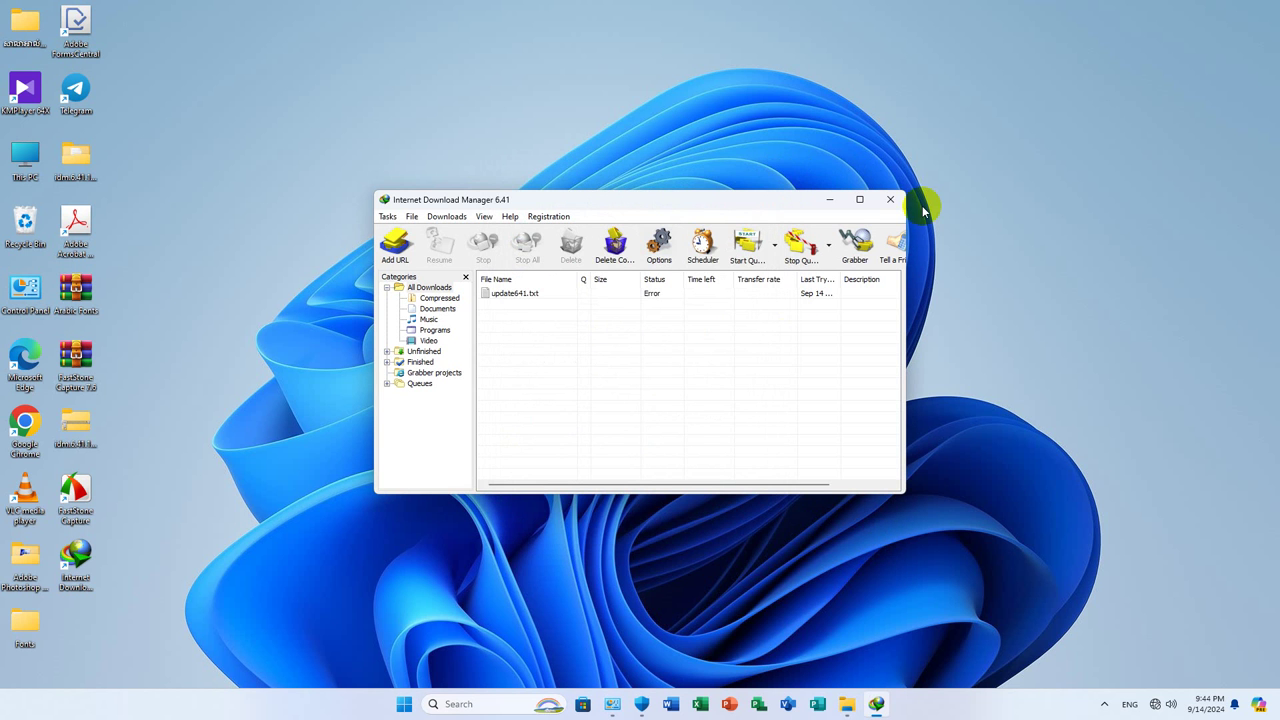
# Reopen the General browser and system integration options twice, closing the configuration each time without changes
pyautogui.click(658, 245)
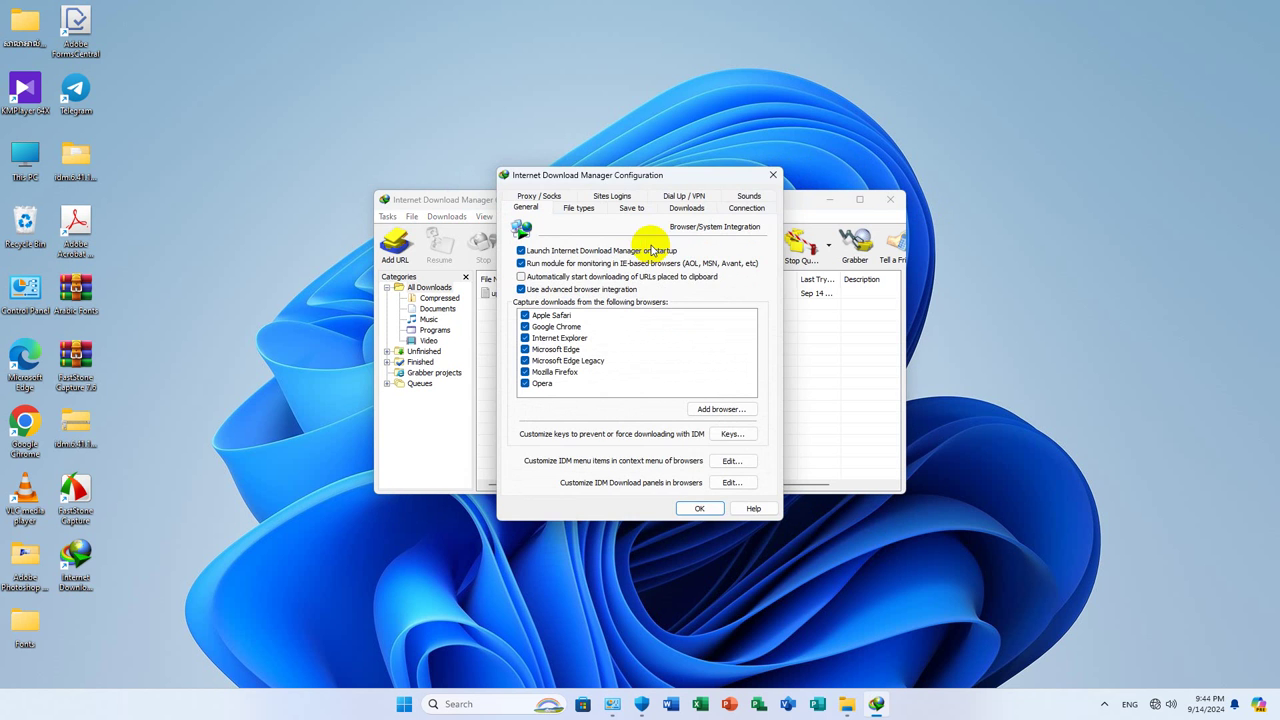
pyautogui.click(772, 176)
pyautogui.click(387, 217)
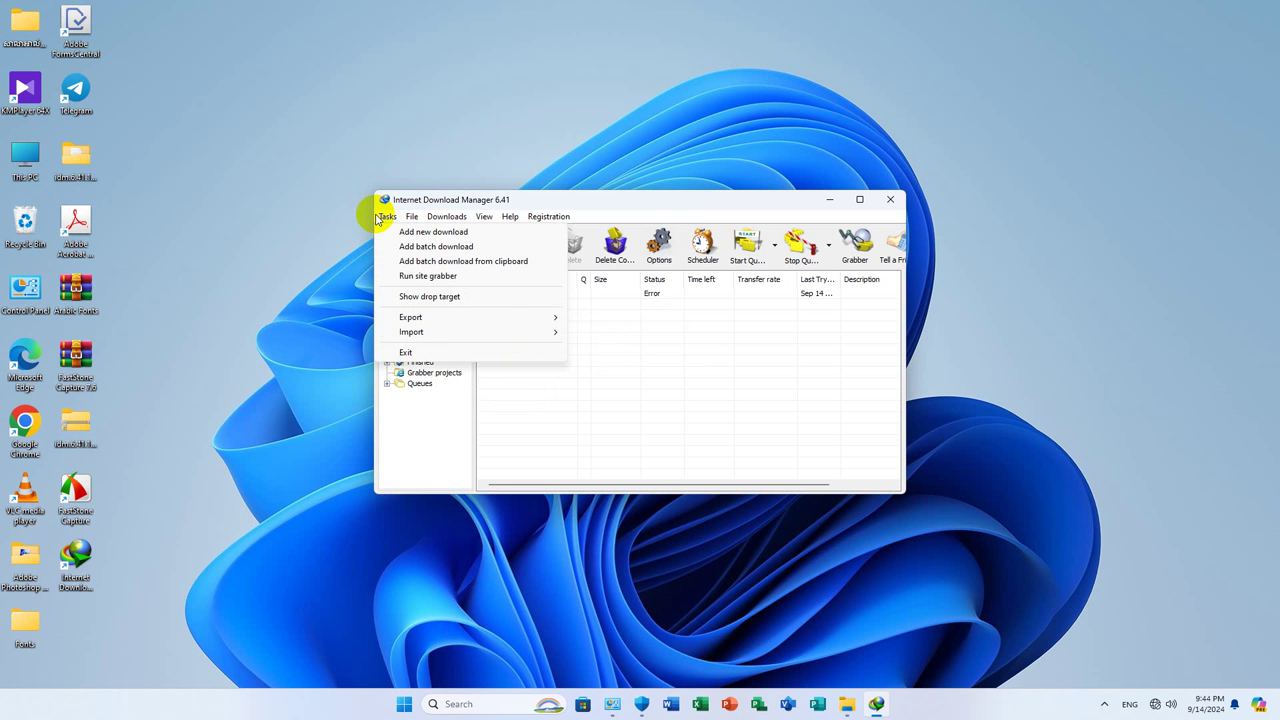
pyautogui.moveTo(432, 219)
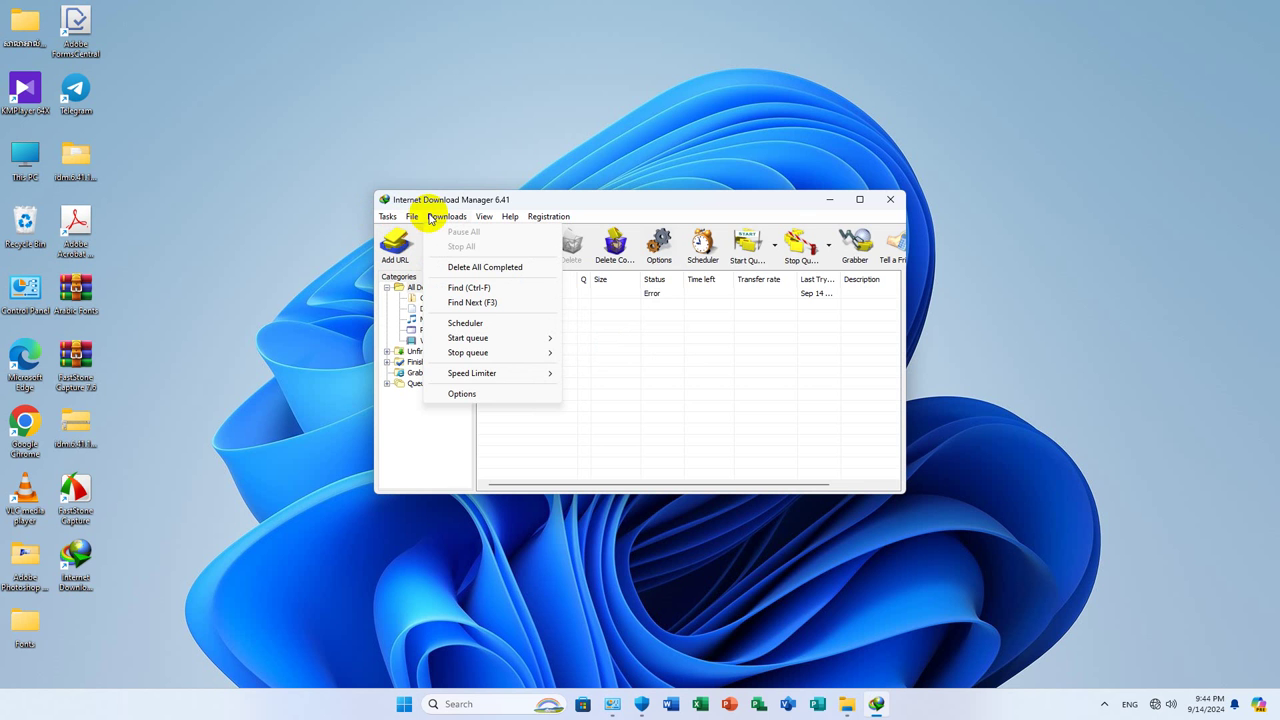
pyautogui.click(460, 393)
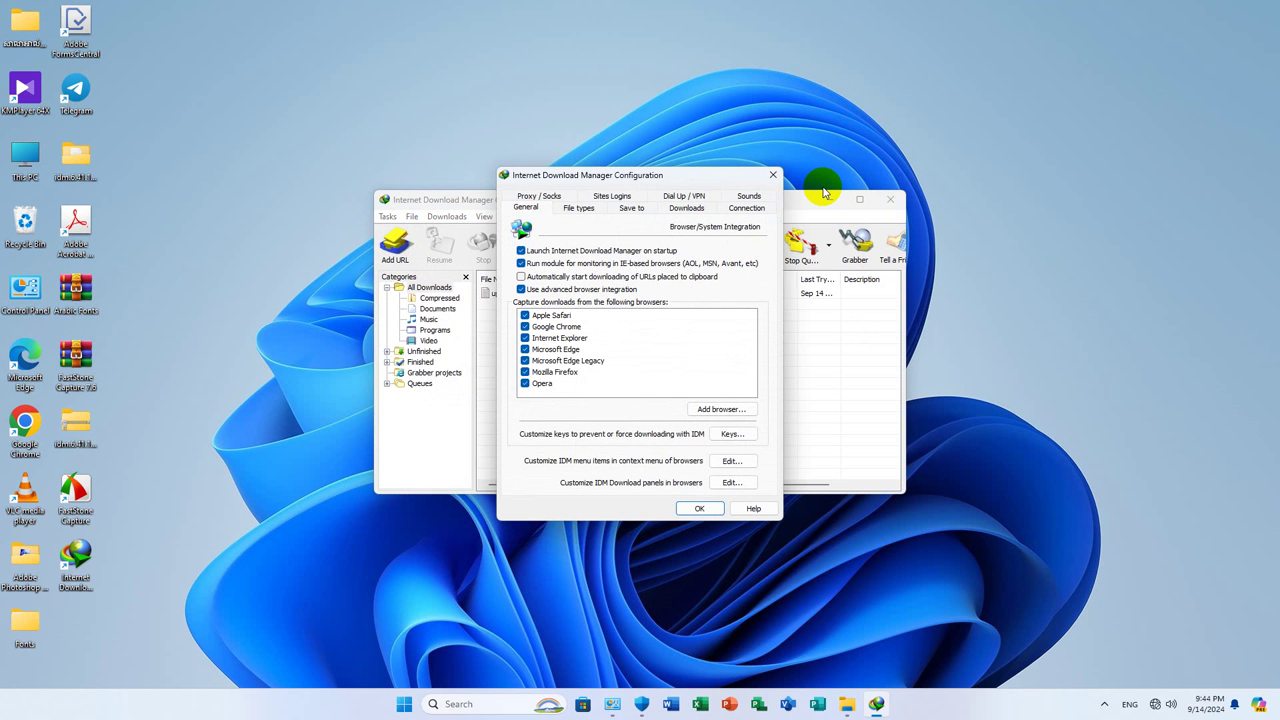
pyautogui.click(772, 175)
pyautogui.click(485, 217)
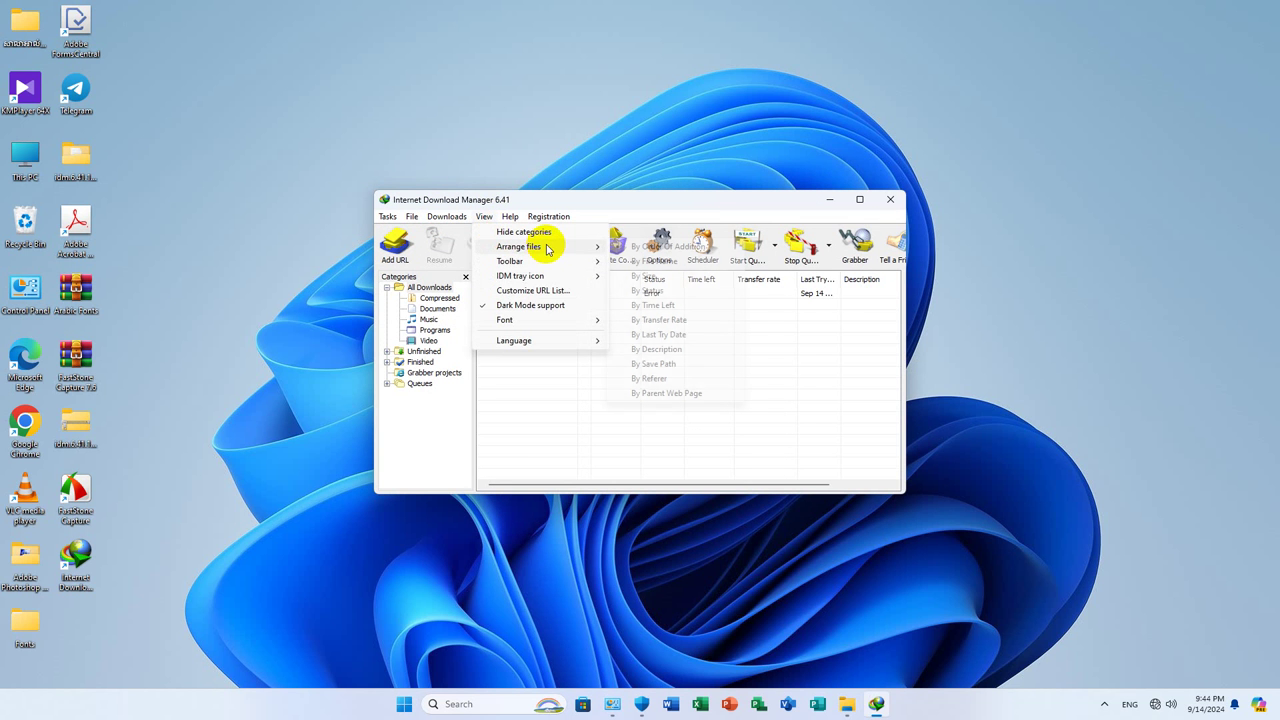
pyautogui.moveTo(537, 280)
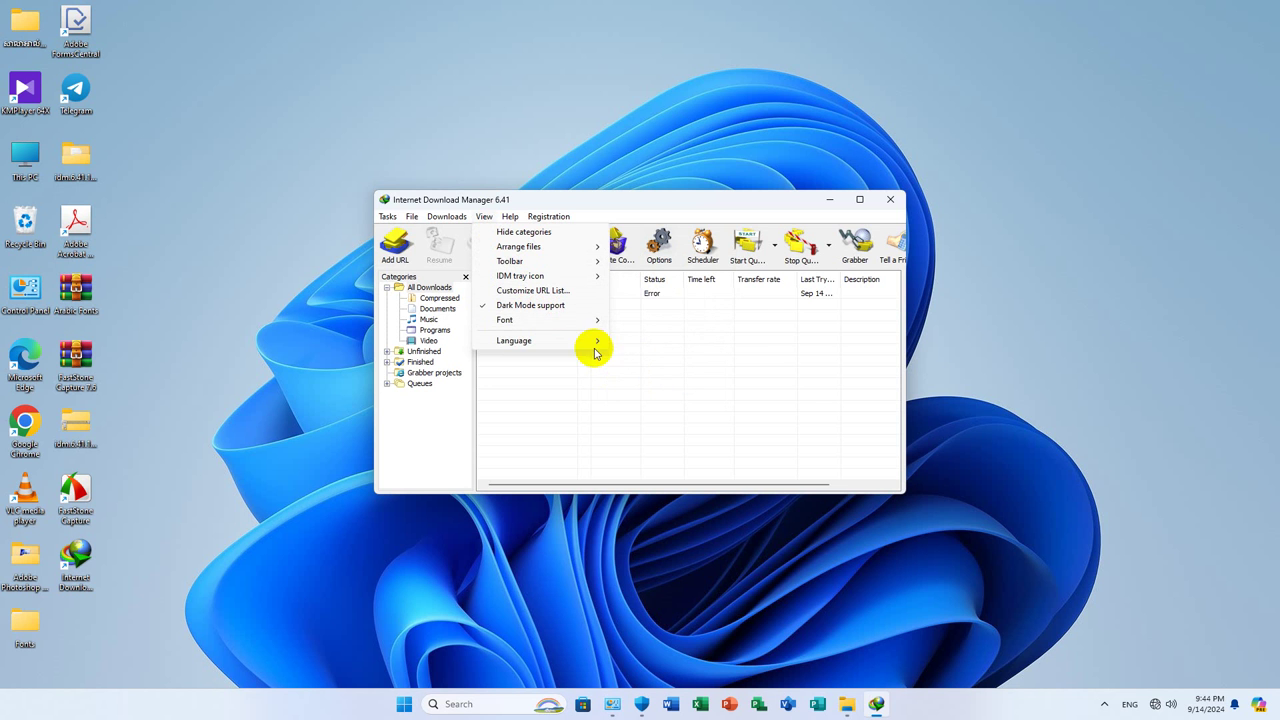
pyautogui.moveTo(510, 217)
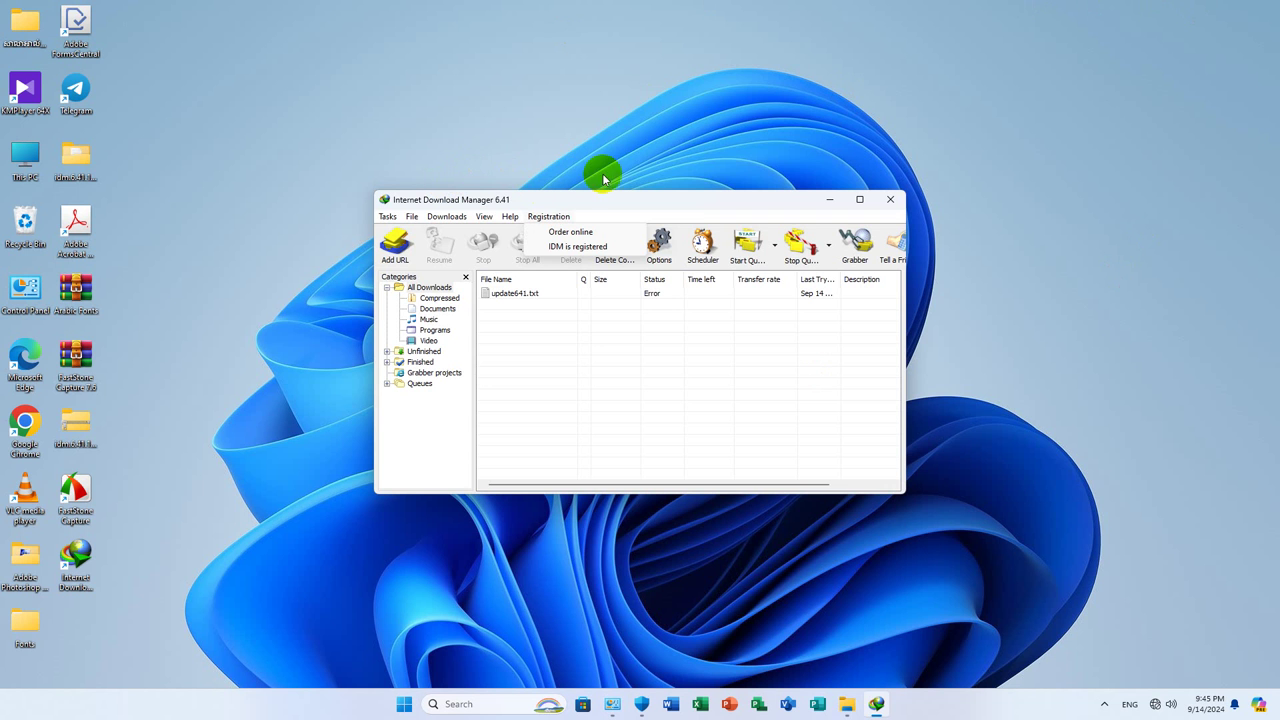
pyautogui.click(387, 216)
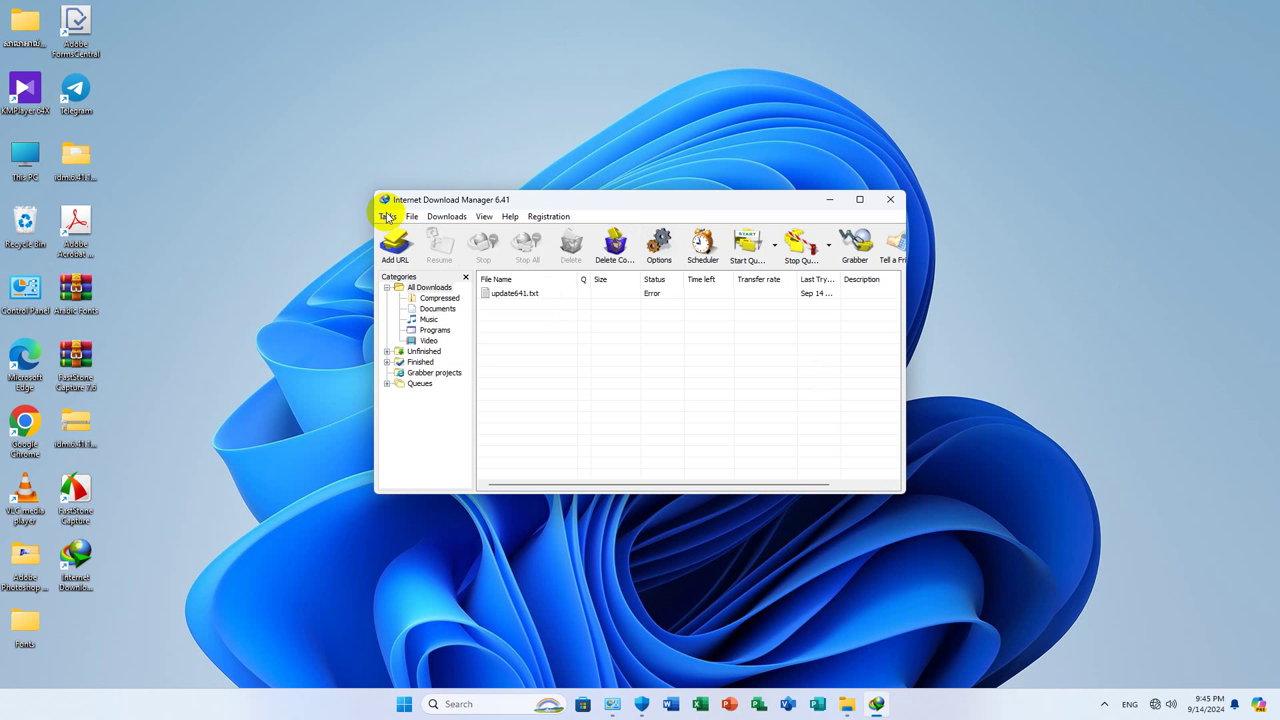
# Review the General, File types, Save to, Downloads, Connection and Proxy / Socks configuration pages, and close the configuration without changes
pyautogui.click(387, 216)
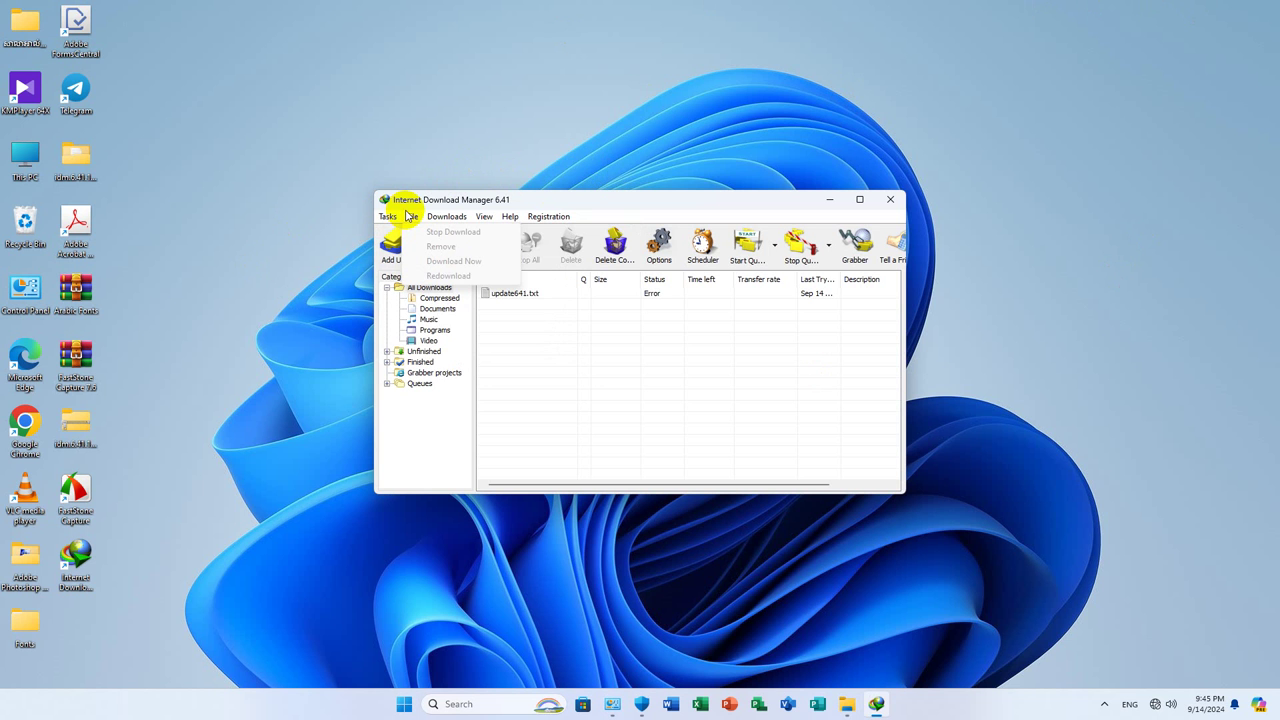
pyautogui.moveTo(430, 219)
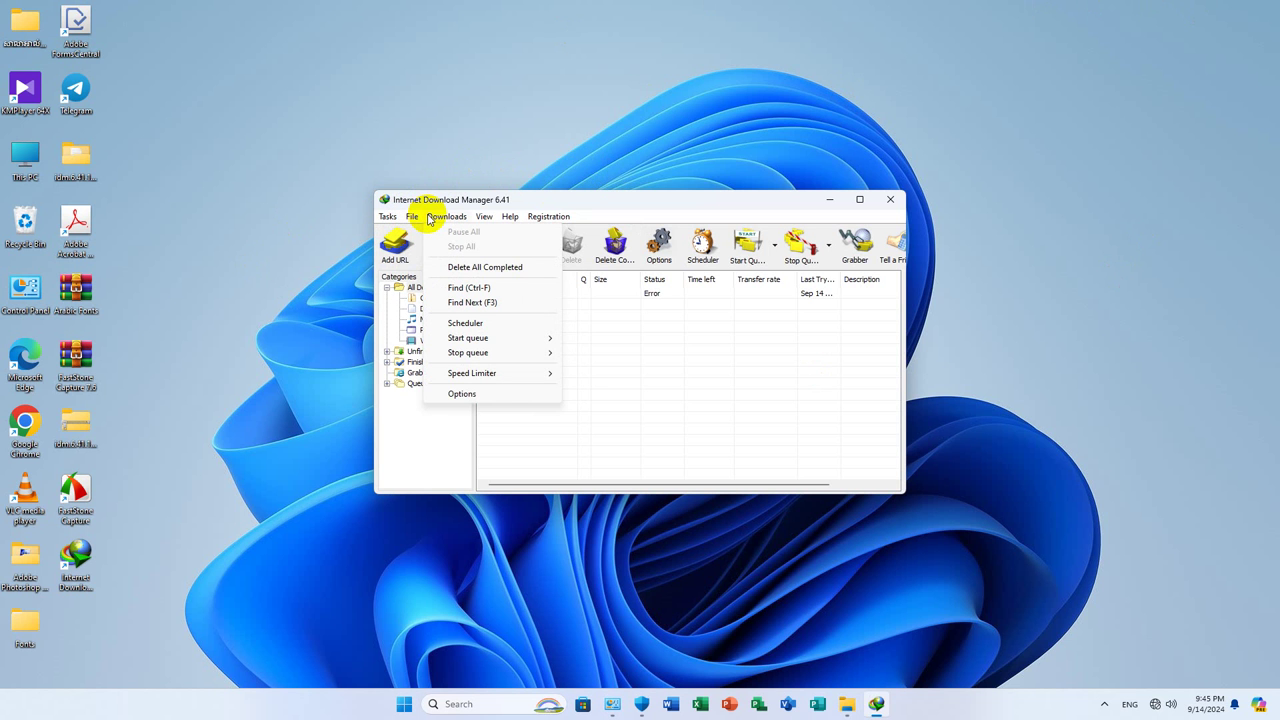
pyautogui.click(508, 396)
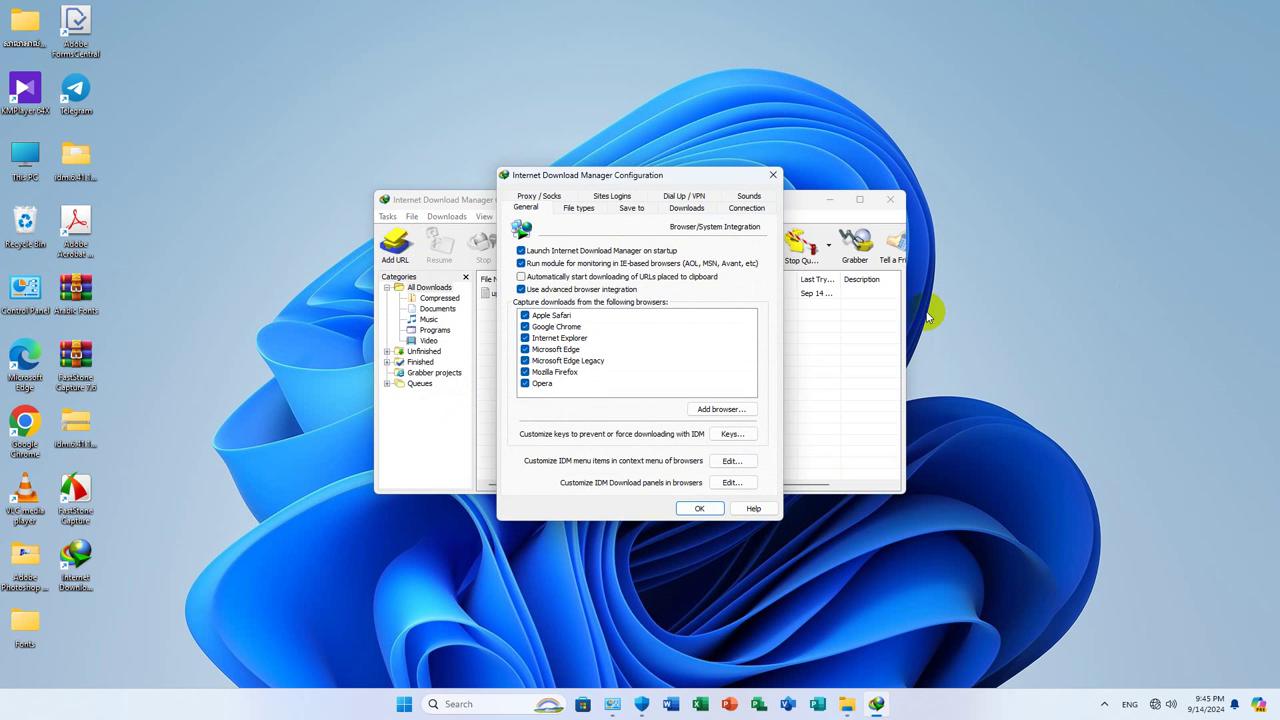
pyautogui.click(576, 208)
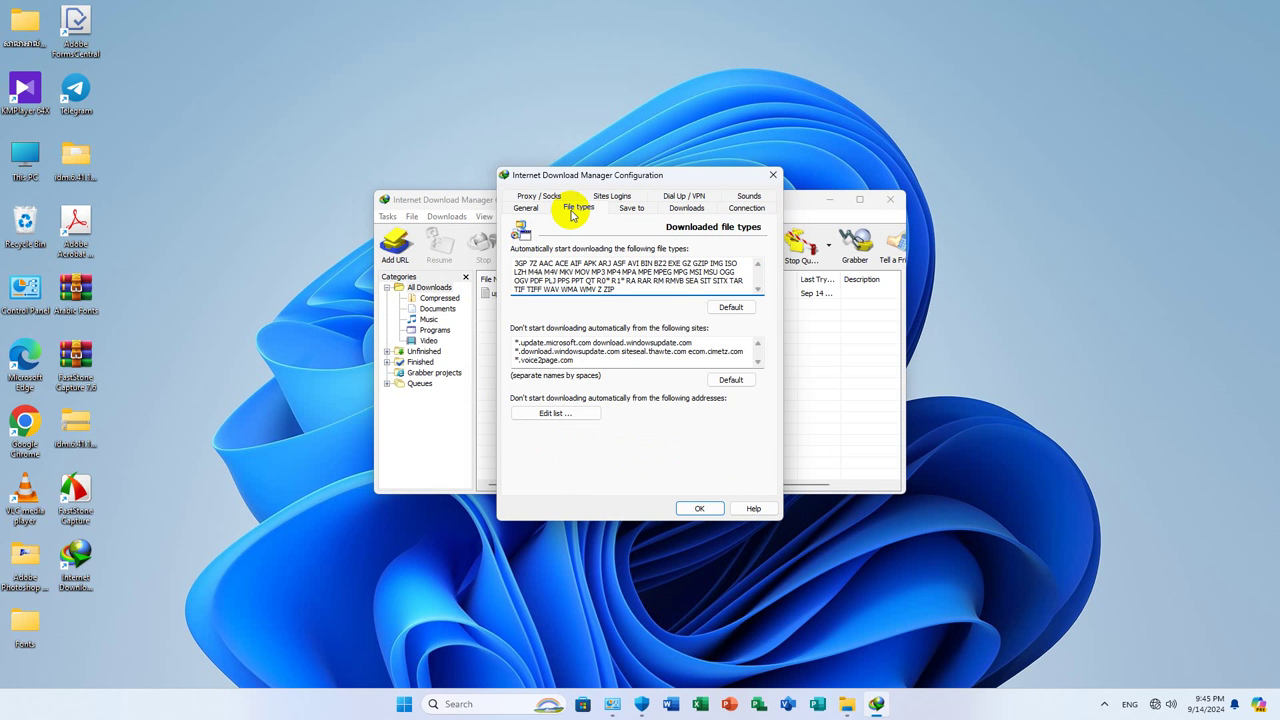
pyautogui.click(525, 208)
pyautogui.click(631, 208)
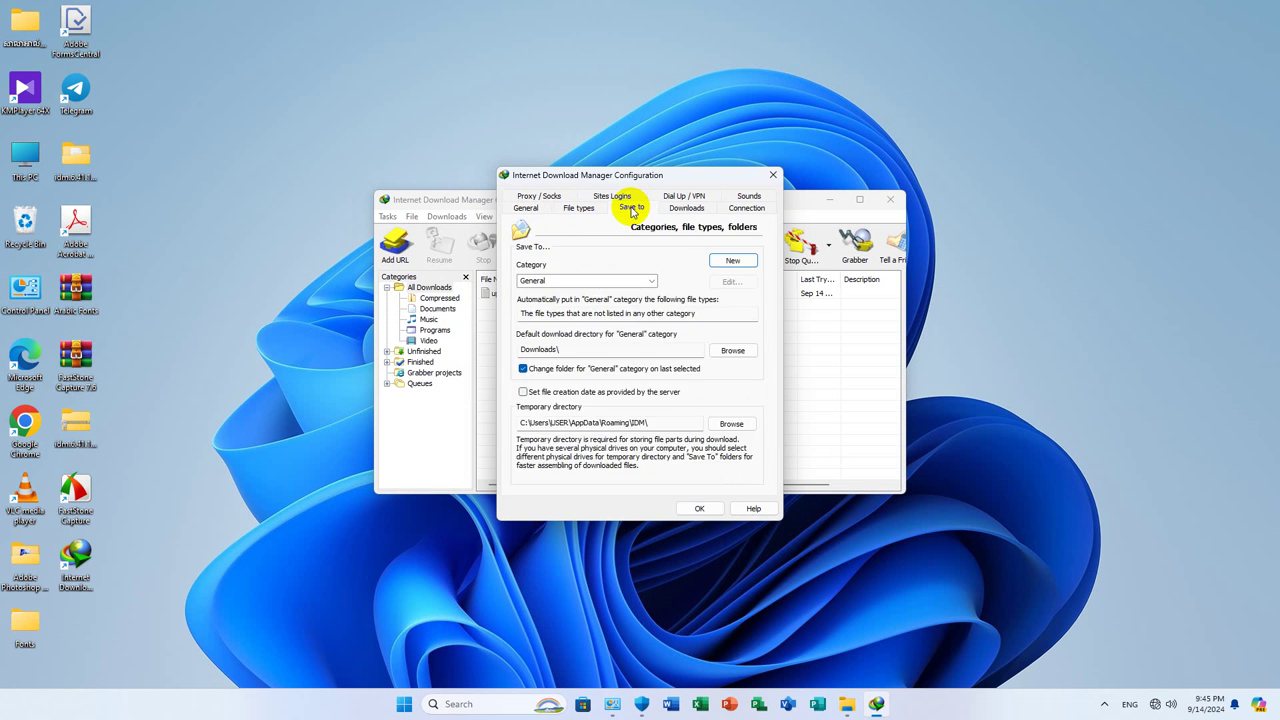
pyautogui.click(520, 208)
pyautogui.click(686, 207)
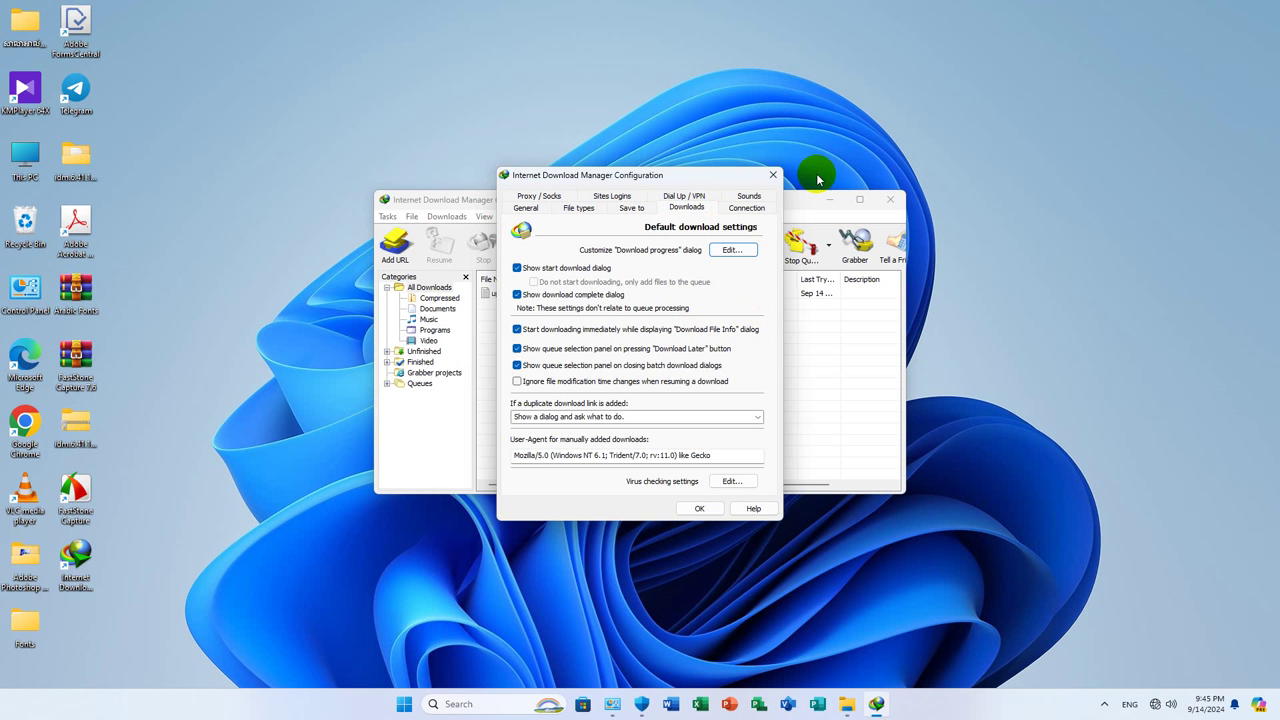
pyautogui.click(743, 209)
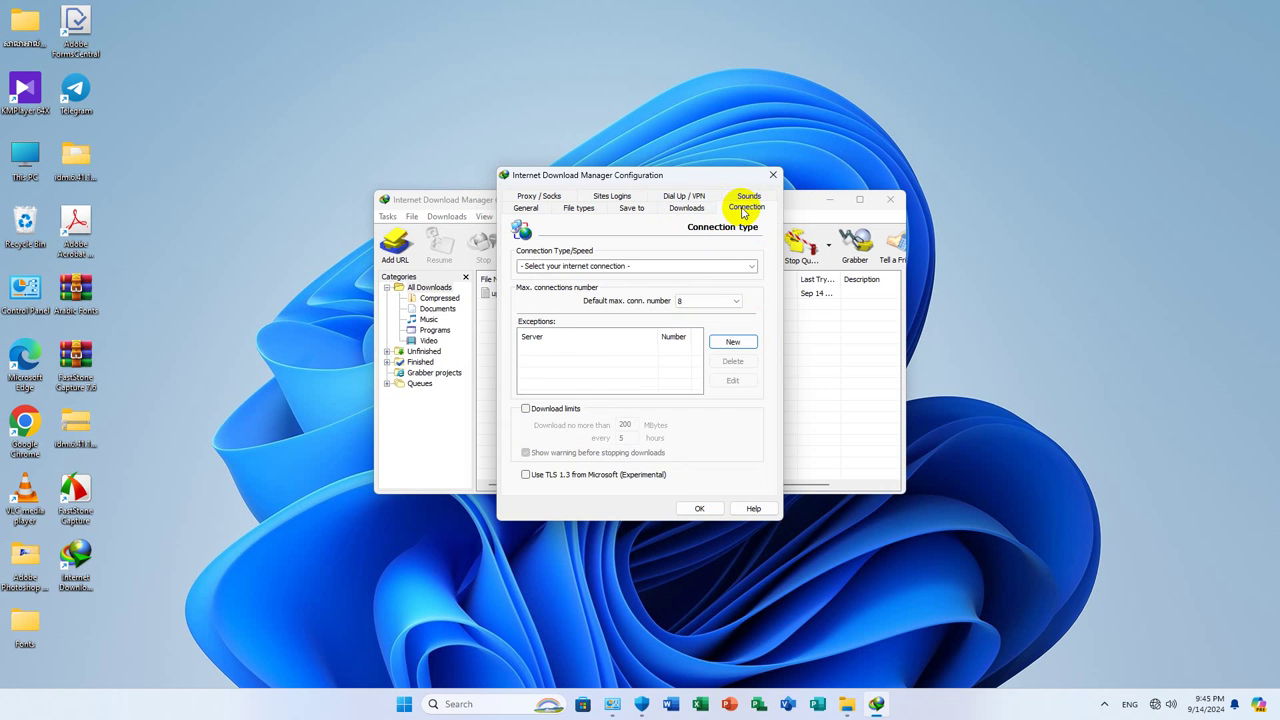
pyautogui.click(524, 206)
pyautogui.click(526, 195)
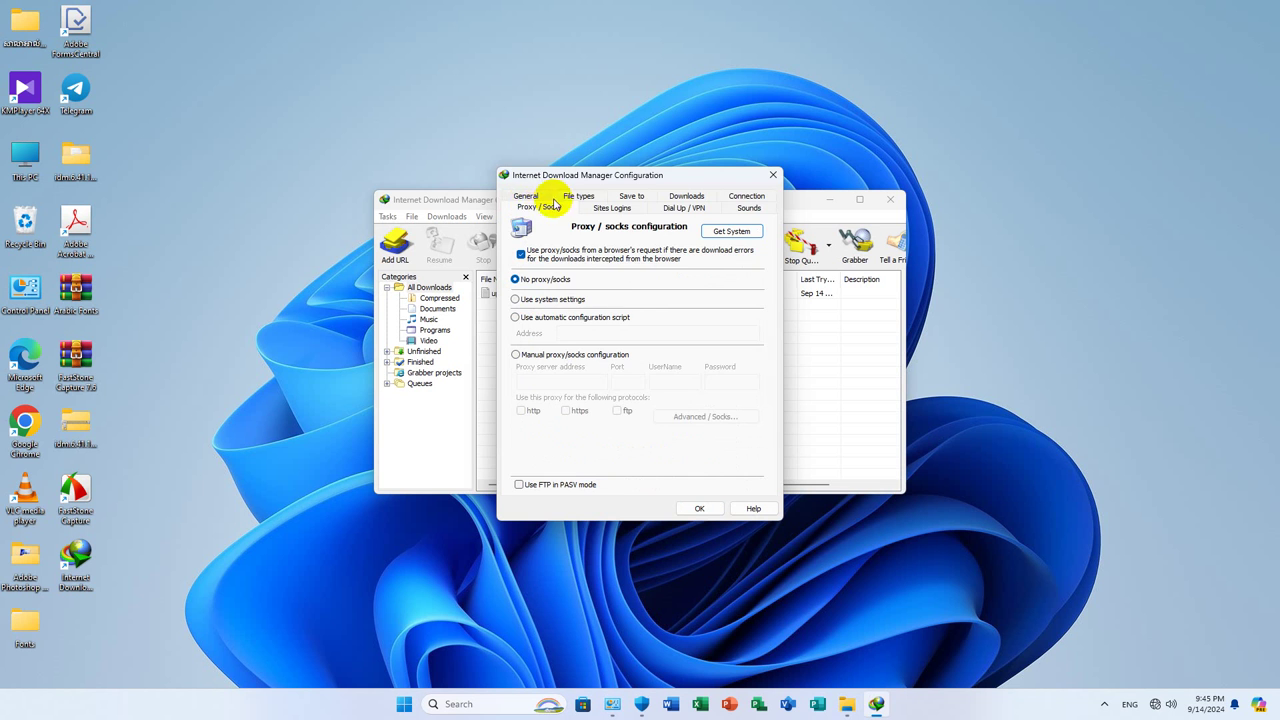
pyautogui.click(525, 195)
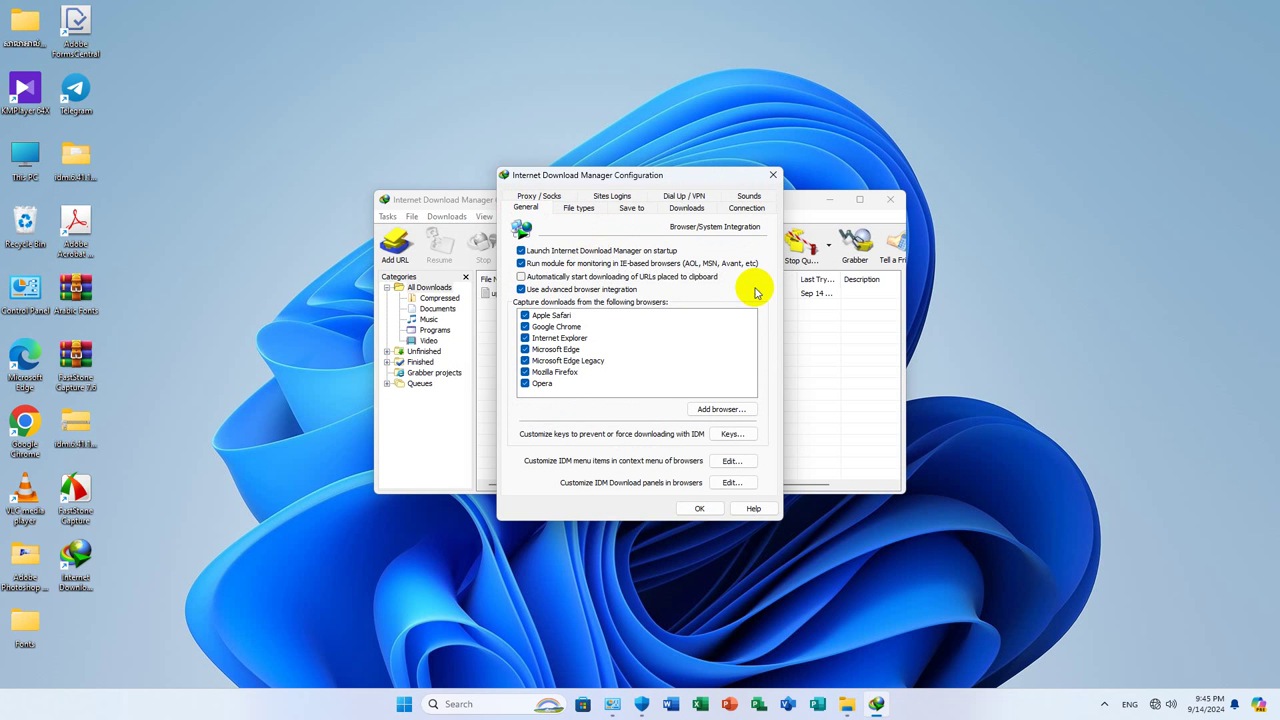
pyautogui.click(771, 177)
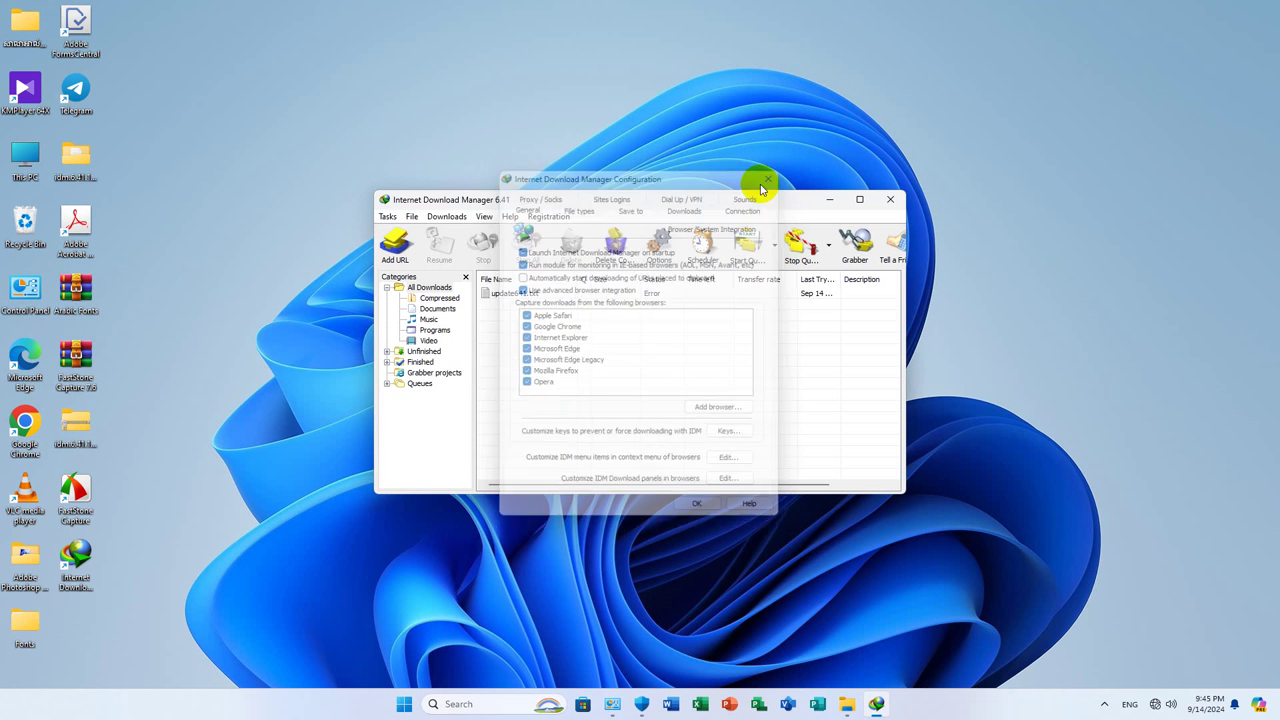
# Look through the download, view and font commands, check the version and licence details in About IDM, and close the dialog
pyautogui.click(445, 216)
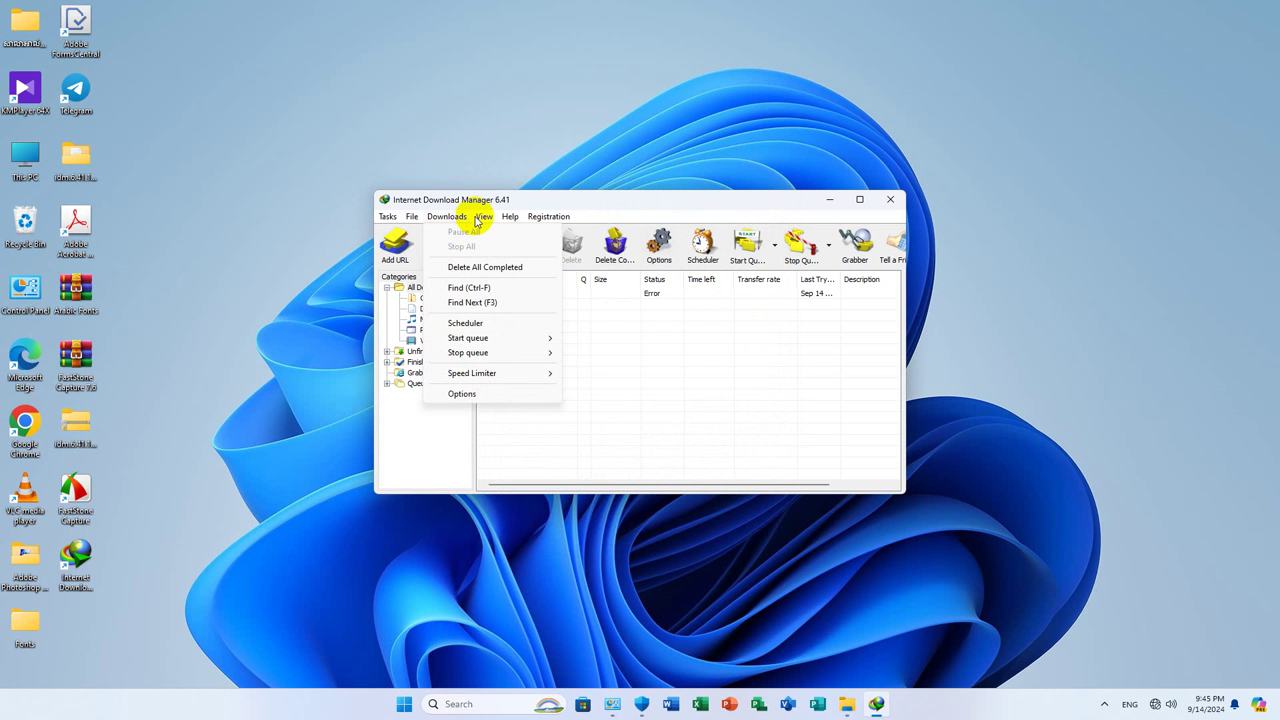
pyautogui.moveTo(481, 221)
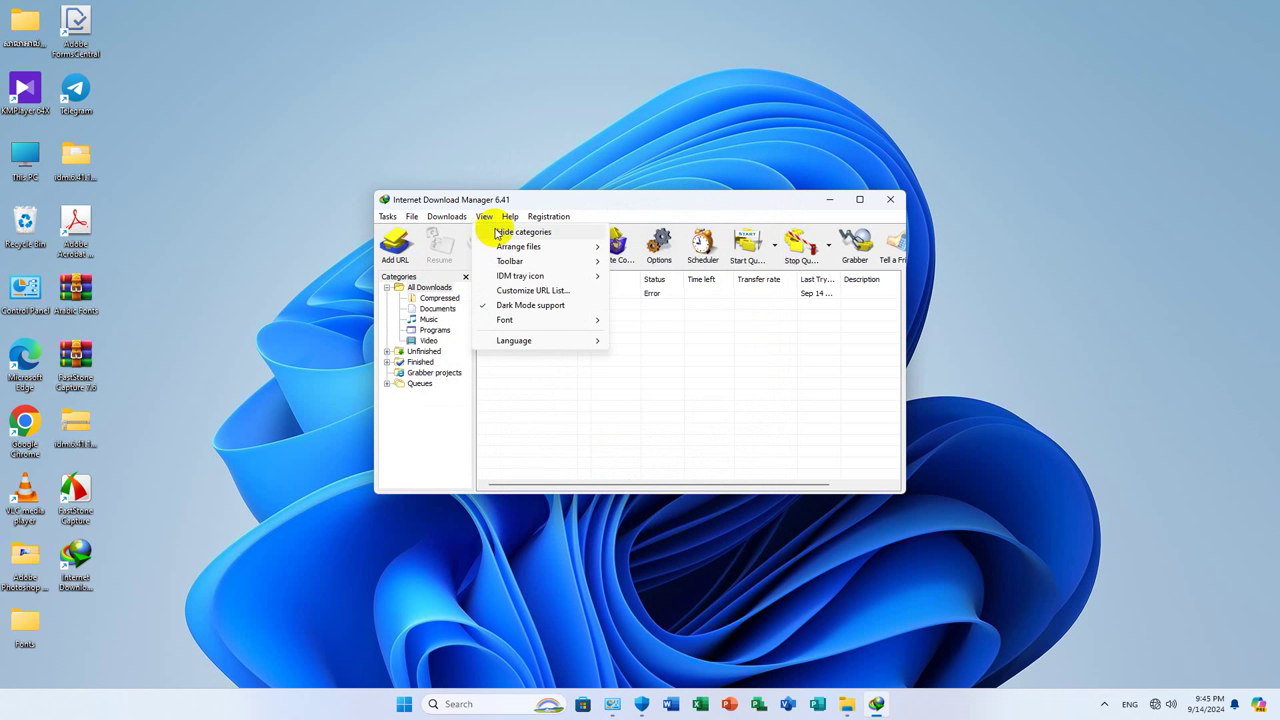
pyautogui.moveTo(538, 263)
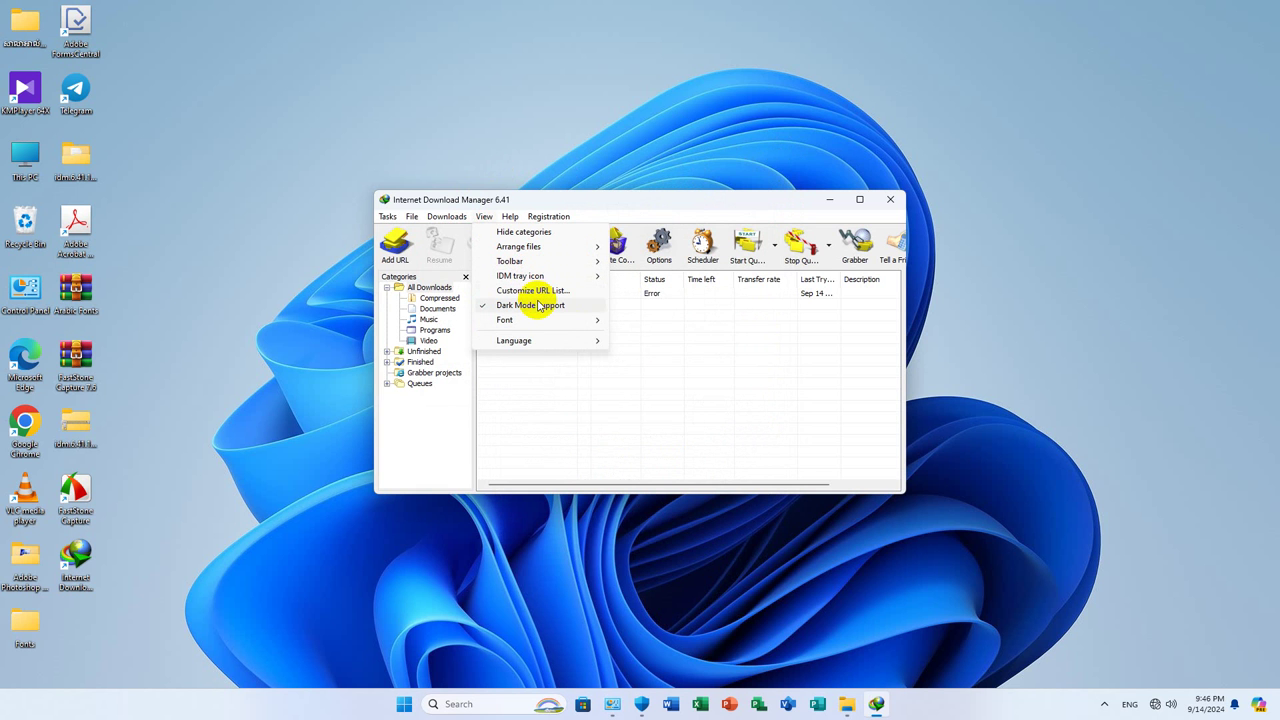
pyautogui.moveTo(538, 322)
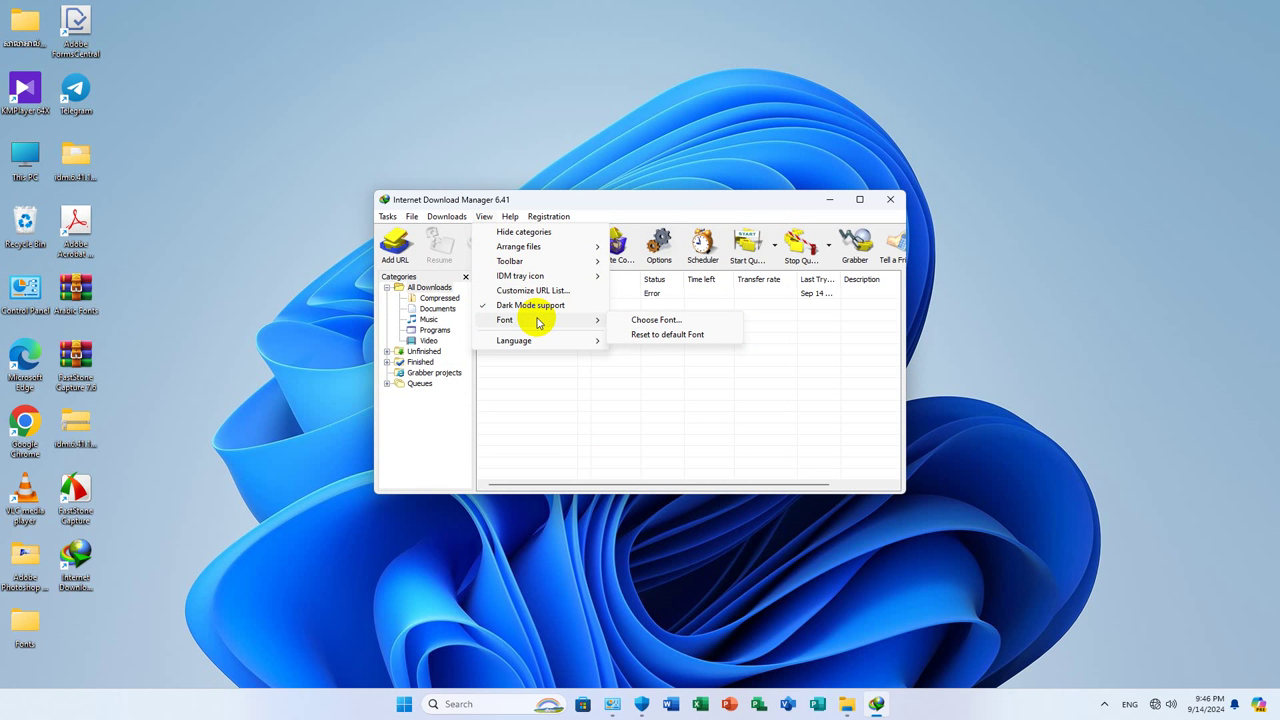
pyautogui.moveTo(548, 218)
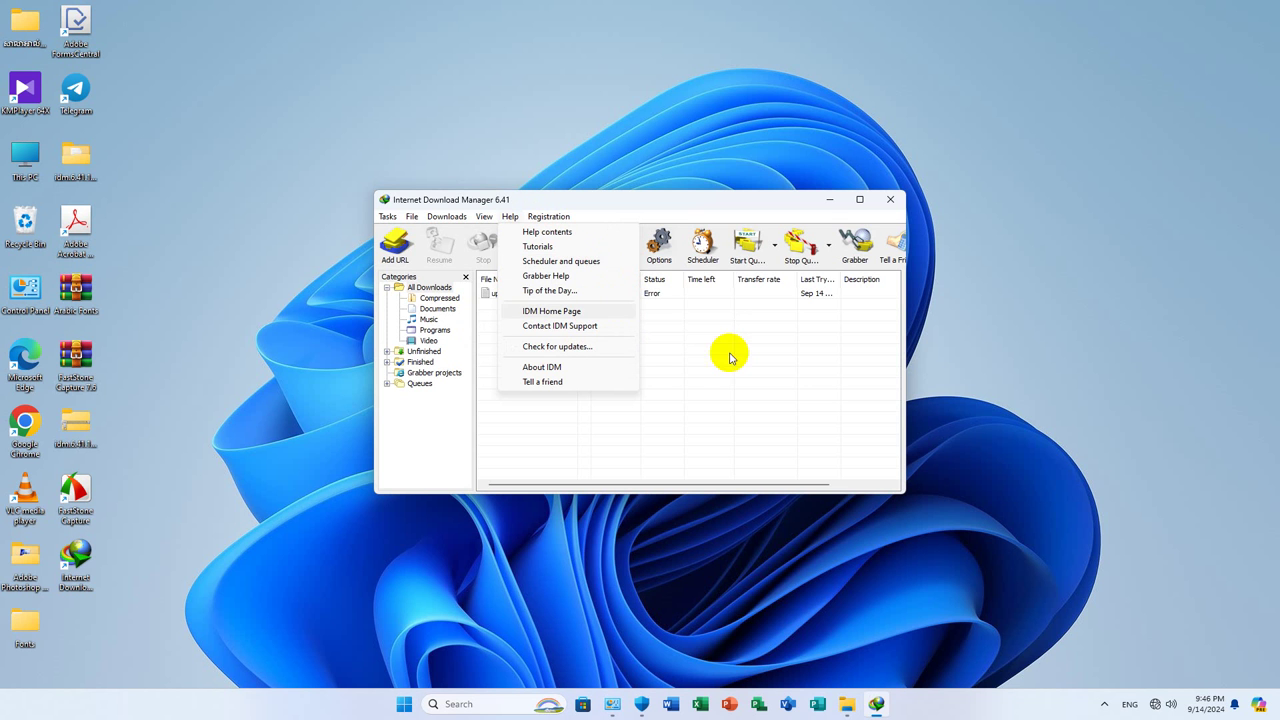
pyautogui.click(555, 366)
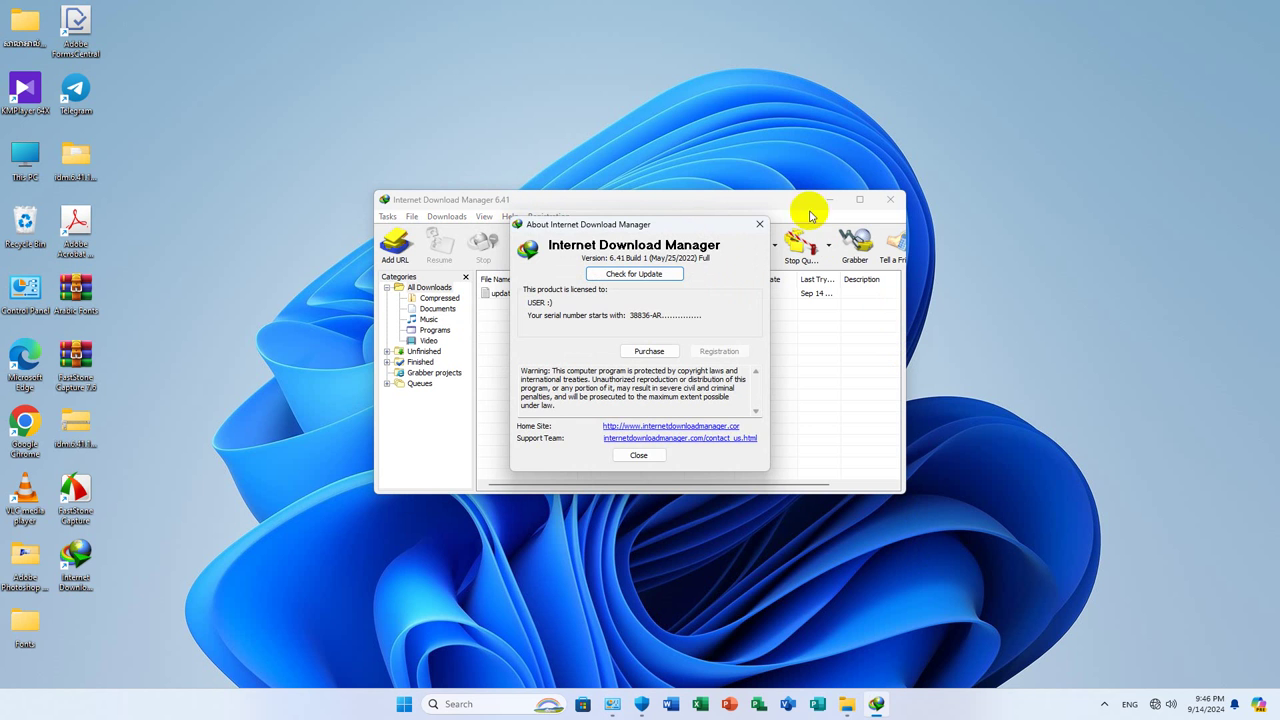
pyautogui.click(759, 224)
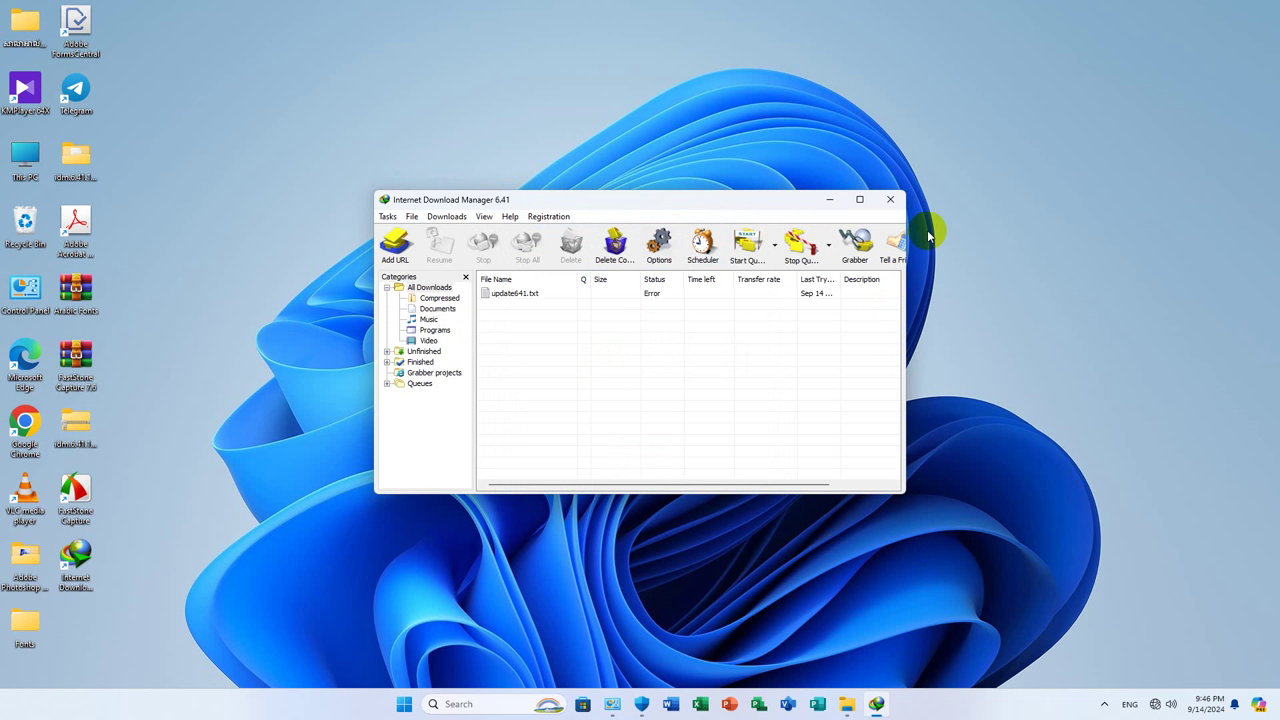
# Delete all completed downloads from the IDM download list and close the Internet Download Manager window
pyautogui.click(617, 242)
pyautogui.click(685, 374)
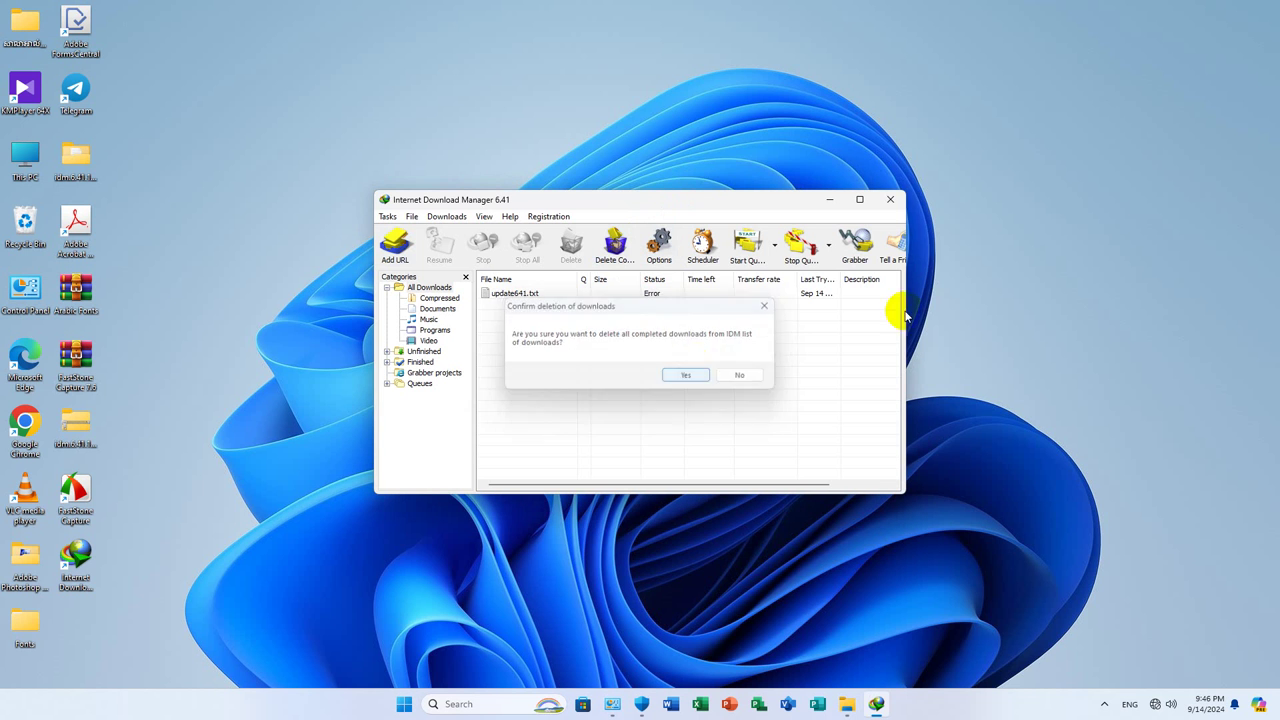
pyautogui.click(893, 201)
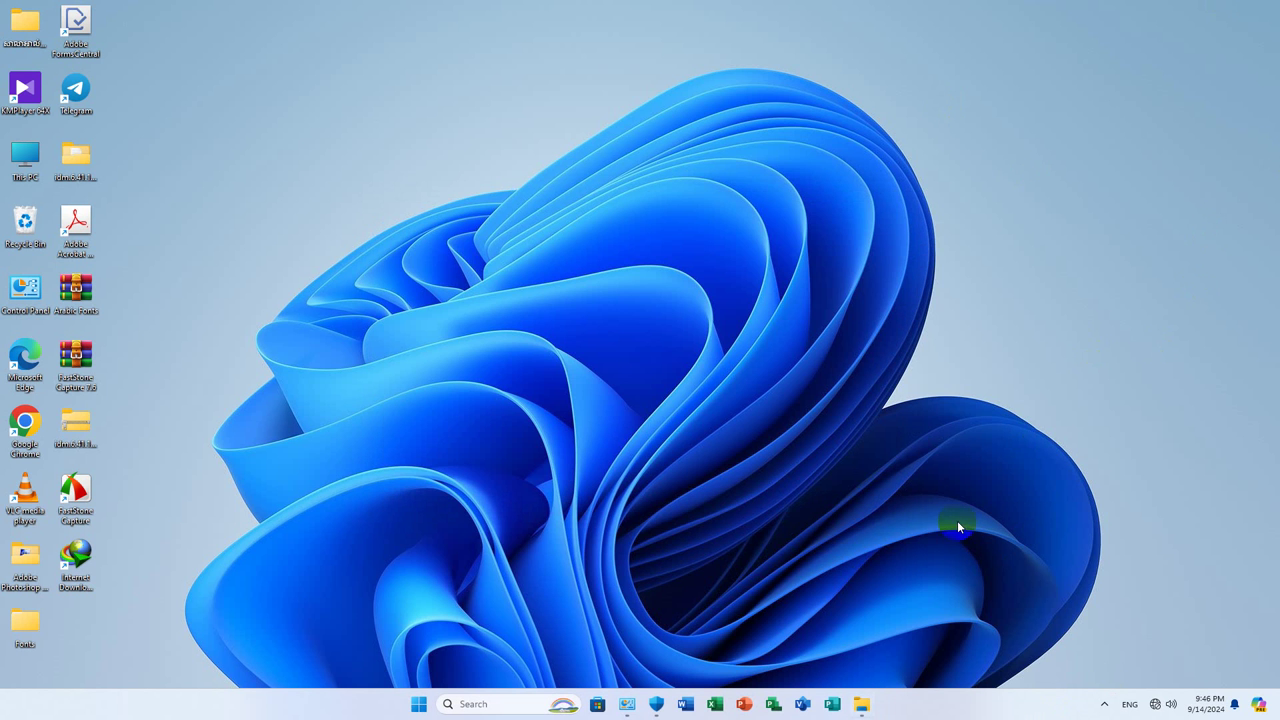
# Switch to Windows Security and open the Microsoft Defender Antivirus exclusions page
pyautogui.click(656, 704)
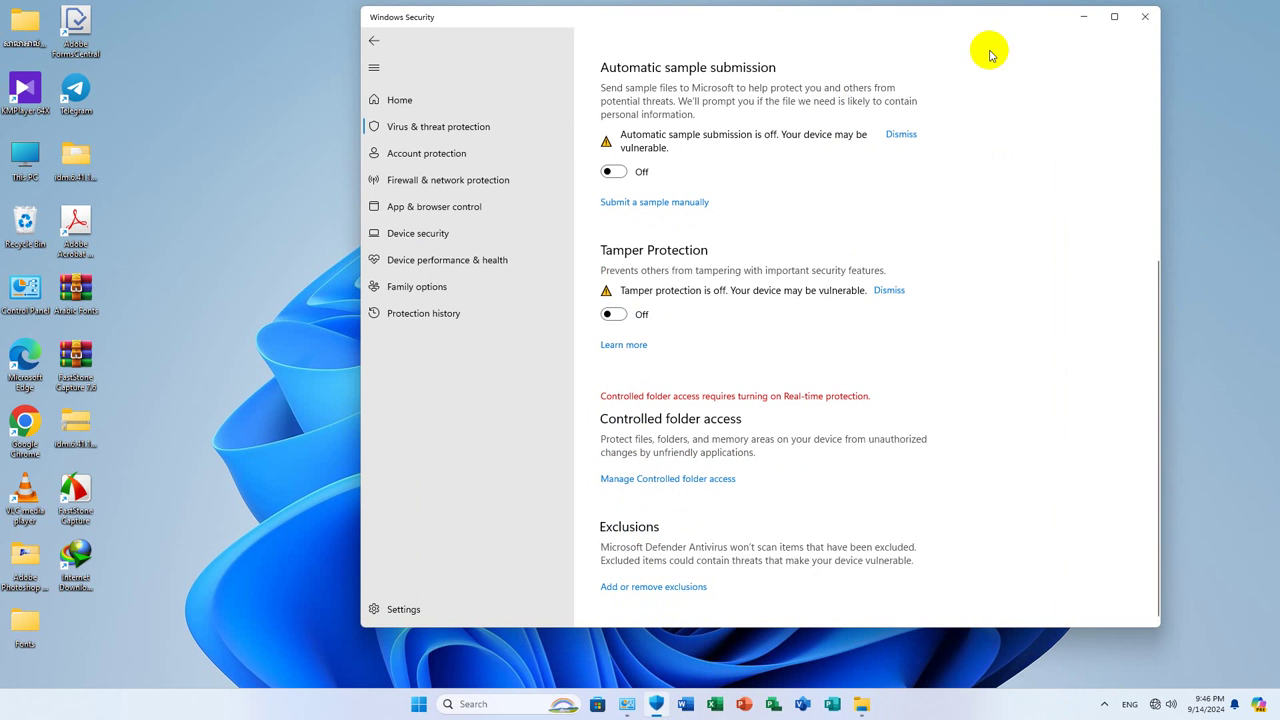
pyautogui.click(659, 594)
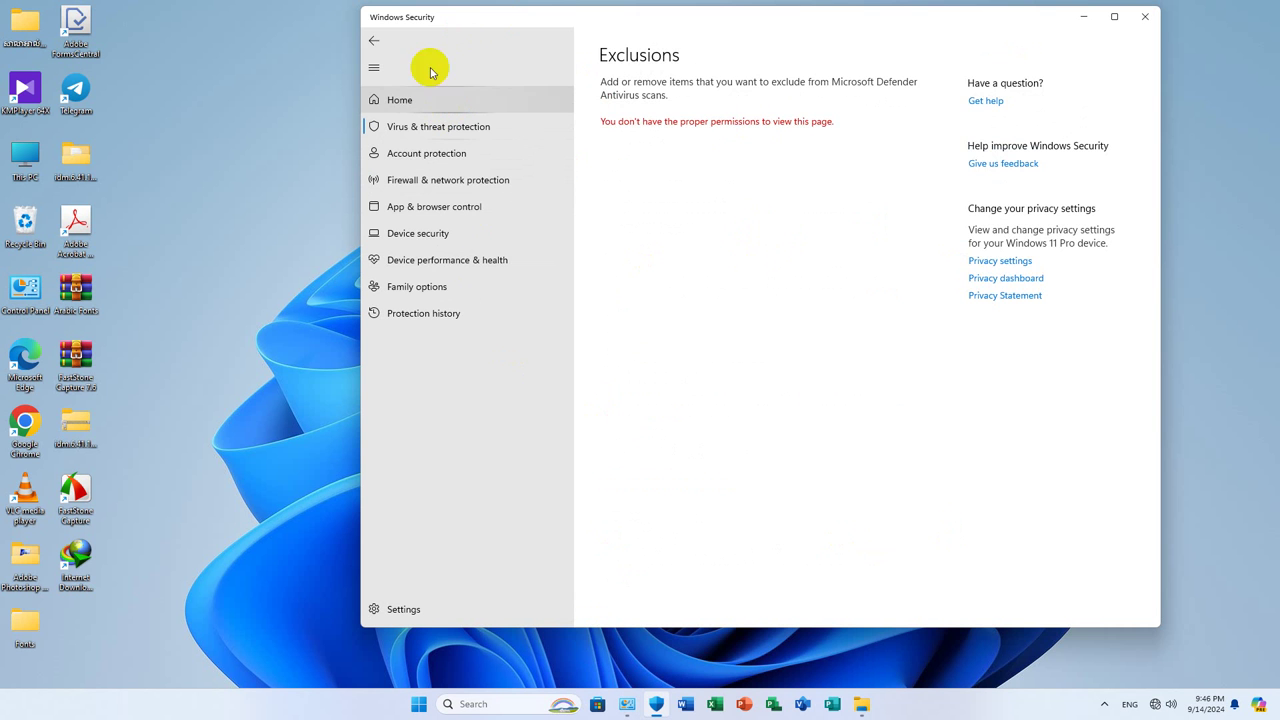
# Try to reload the antivirus Exclusions page from the Virus & threat protection settings, then leave for Firewall & network protection
pyautogui.click(374, 41)
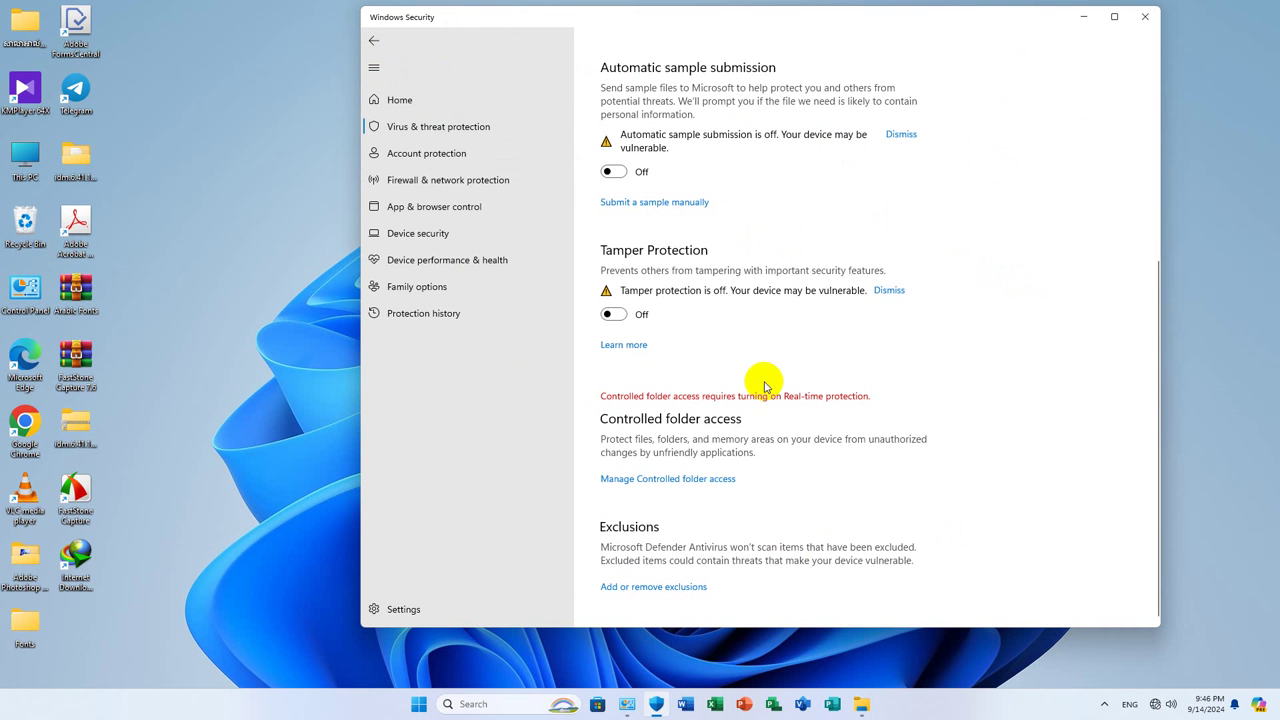
pyautogui.click(645, 587)
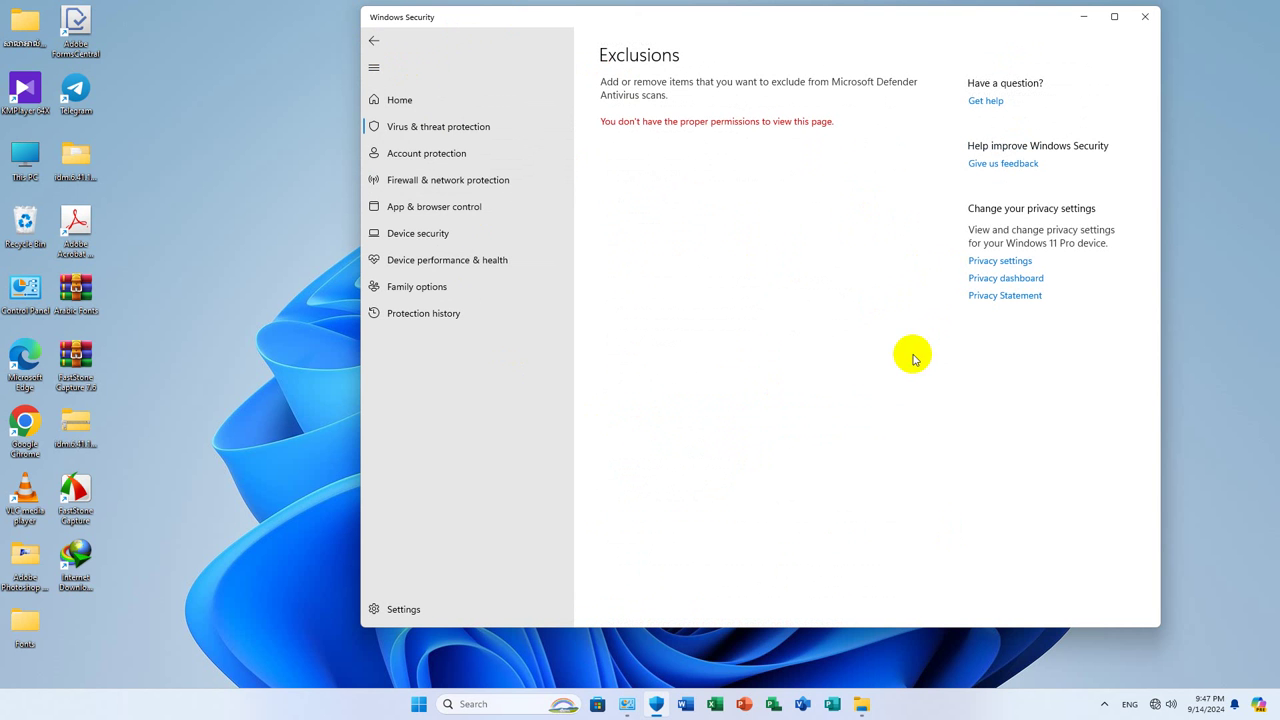
pyautogui.click(475, 180)
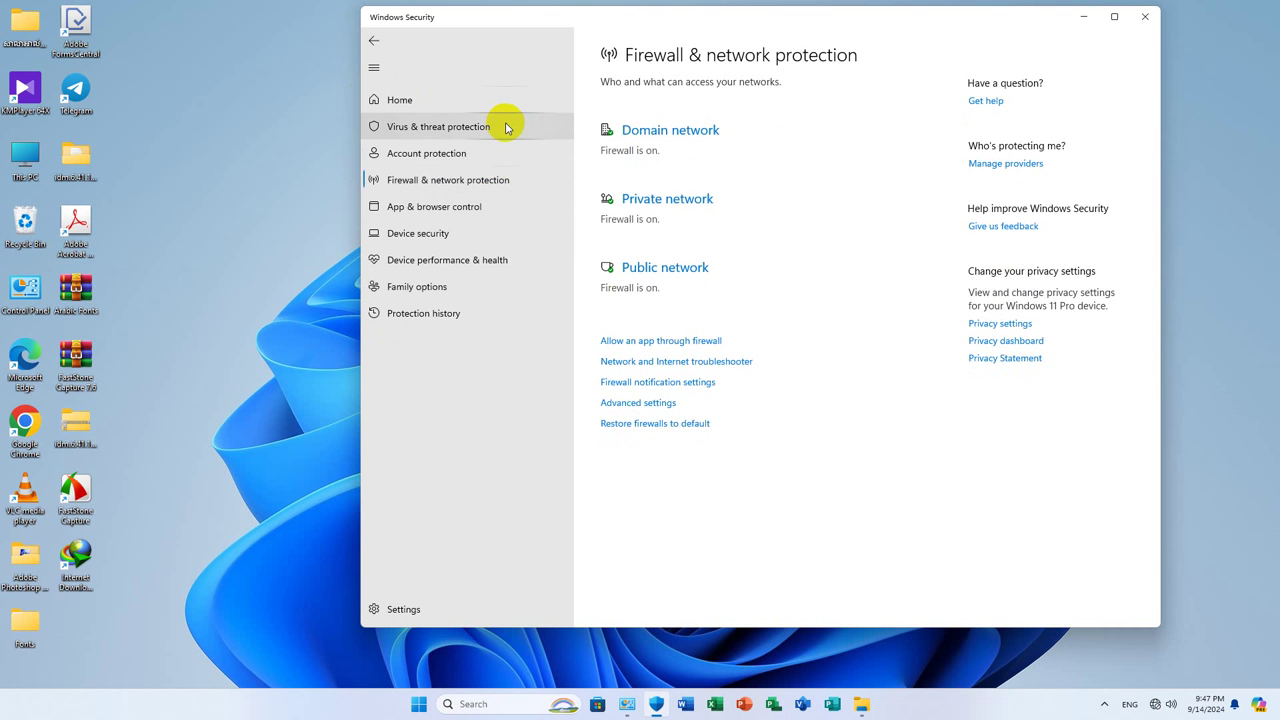
# Open the Defender antivirus exclusions list from the Virus & threat protection settings and look through its entries
pyautogui.scroll(-1, 776, 195)
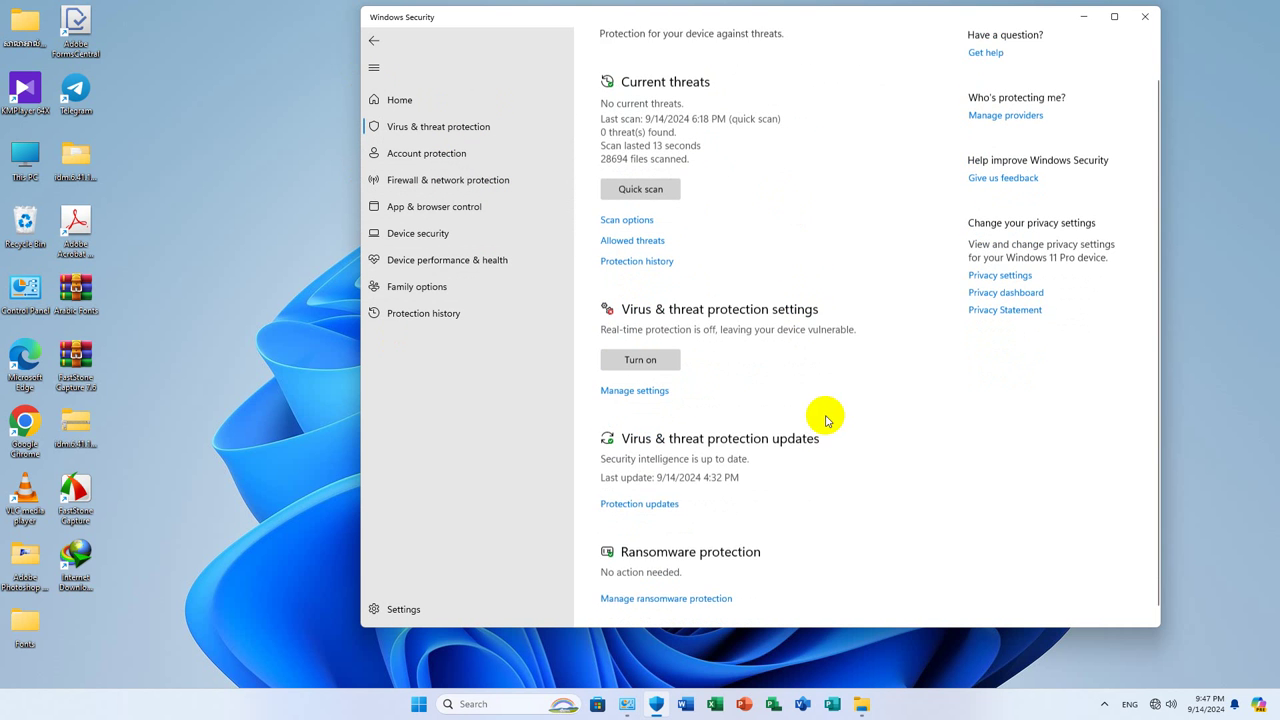
pyautogui.click(630, 378)
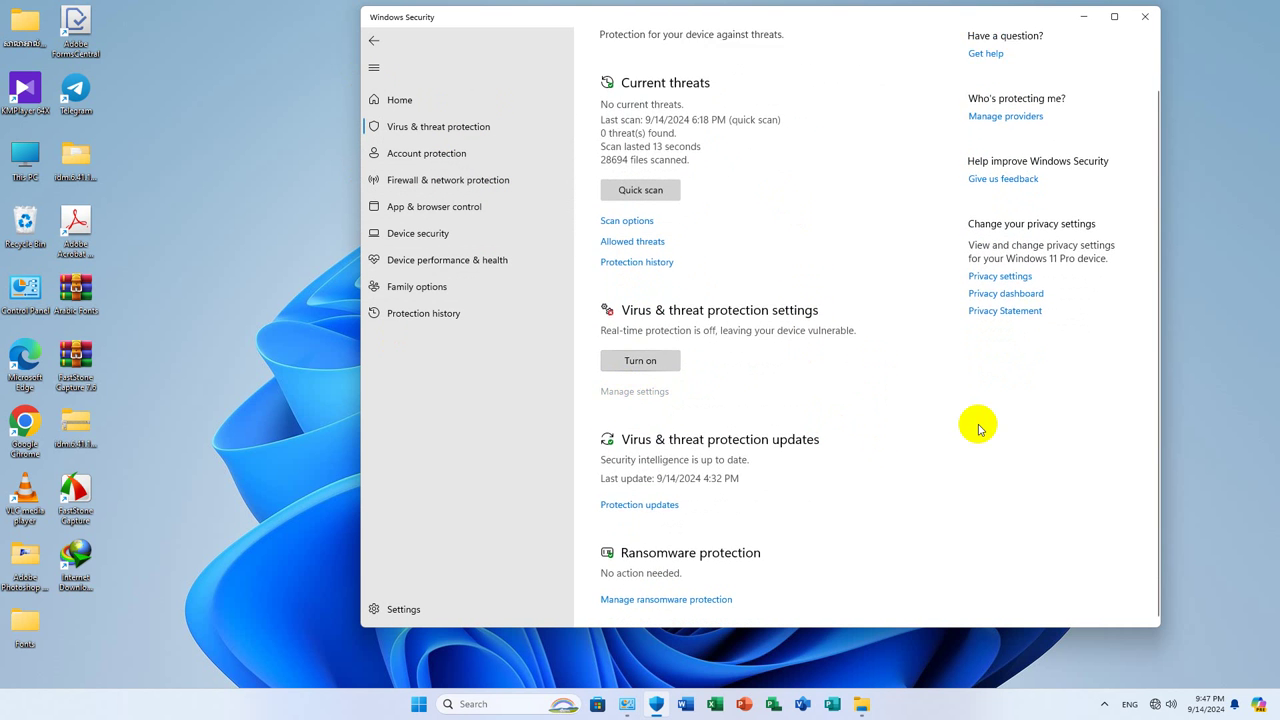
pyautogui.scroll(-5, 969, 437)
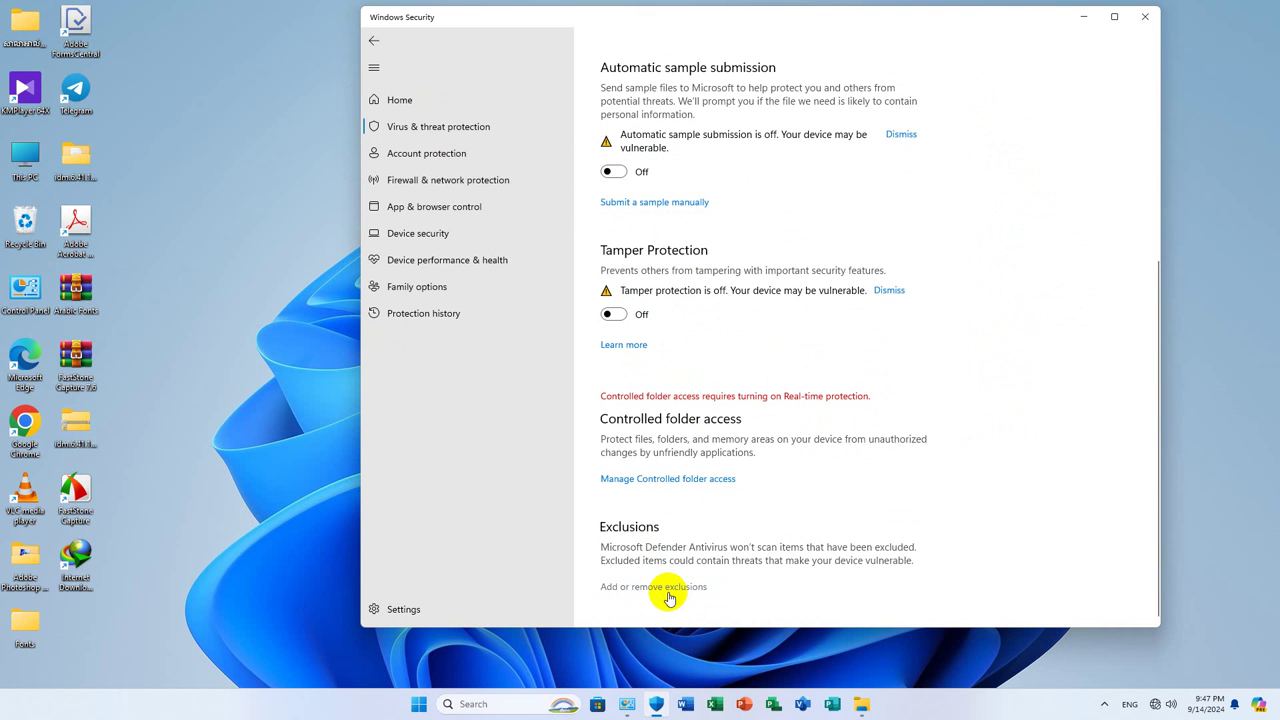
pyautogui.click(612, 588)
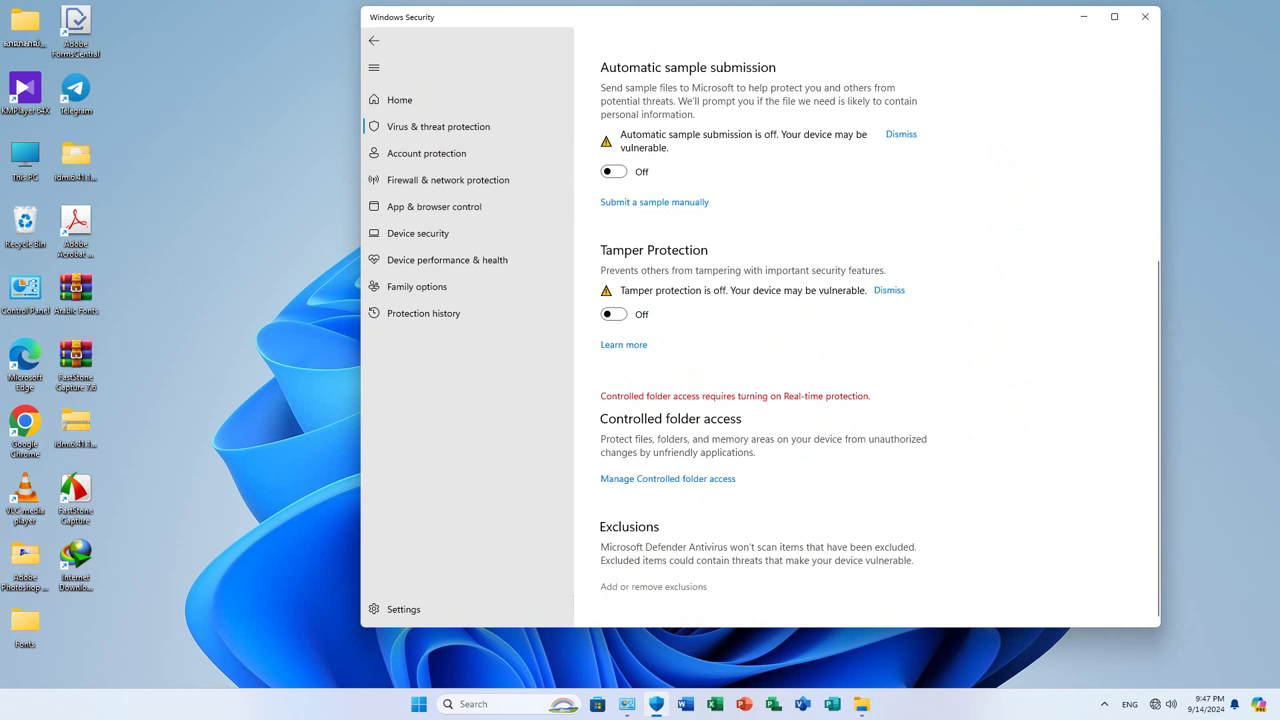
pyautogui.scroll(-4, 835, 415)
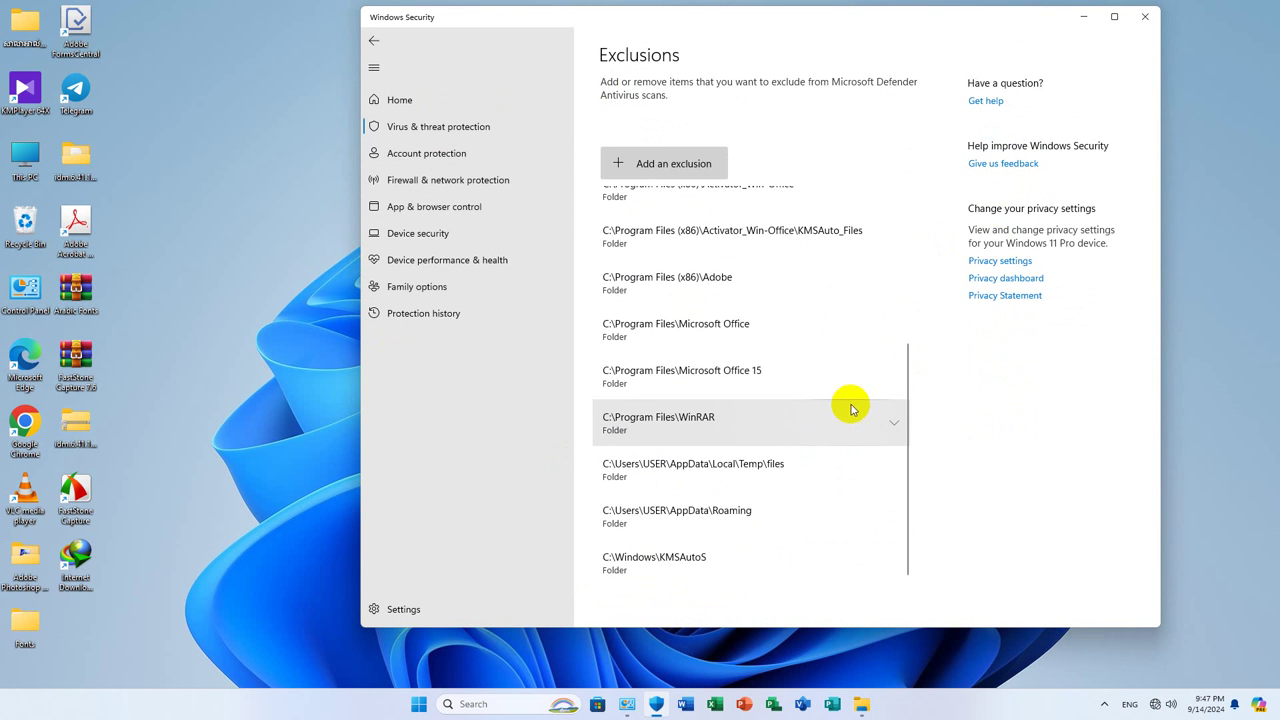
pyautogui.scroll(4, 851, 410)
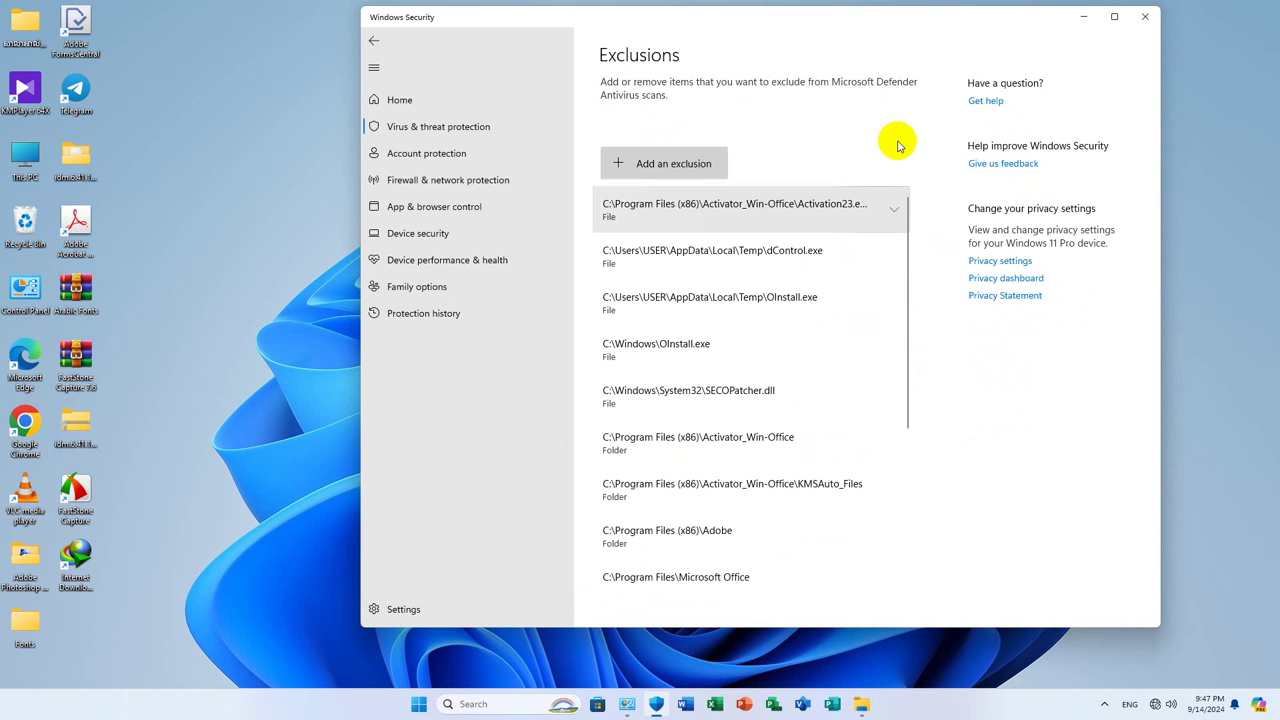
# Start adding a folder exclusion and look through C:\Program Files for the program's folder
pyautogui.click(679, 165)
pyautogui.click(642, 212)
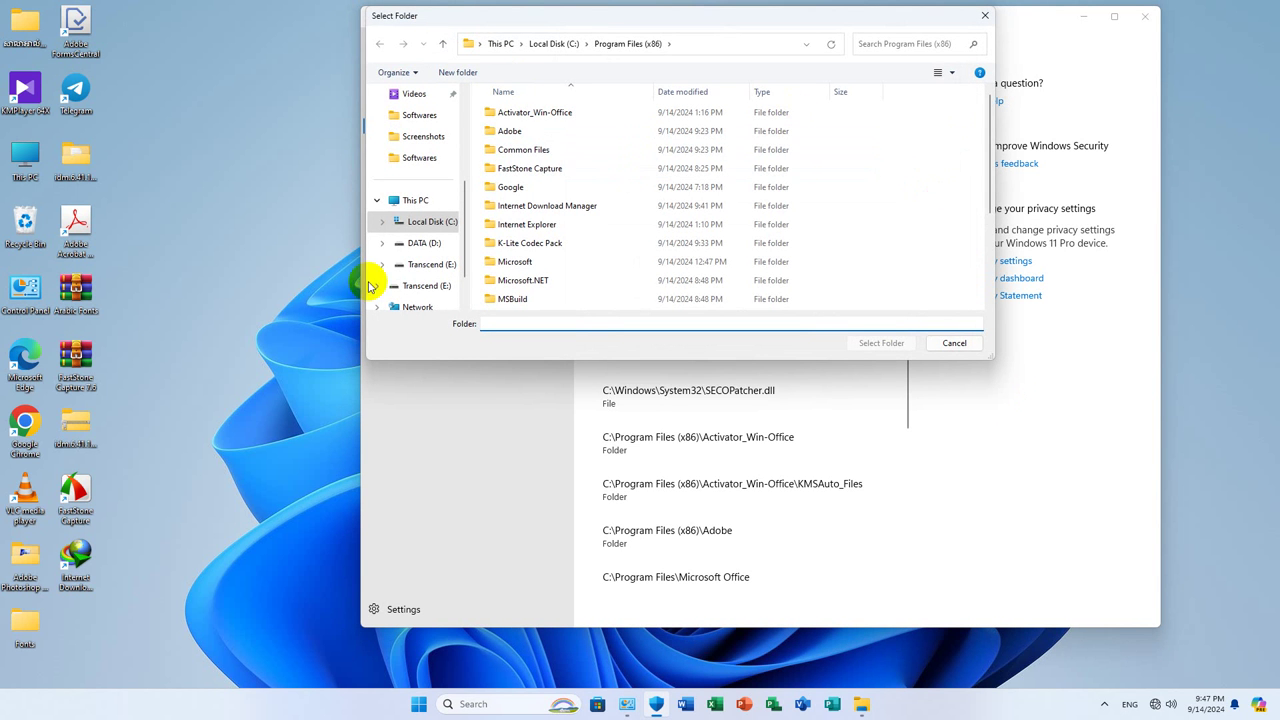
pyautogui.click(416, 222)
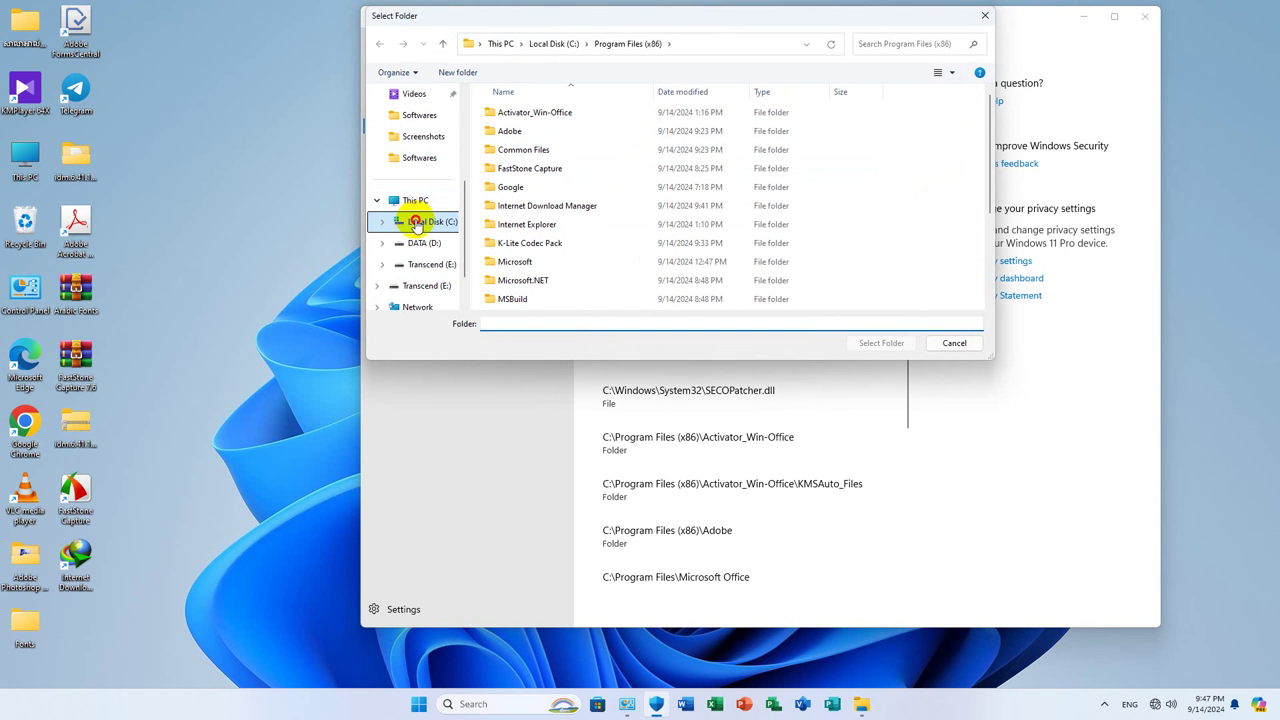
pyautogui.doubleClick(511, 149)
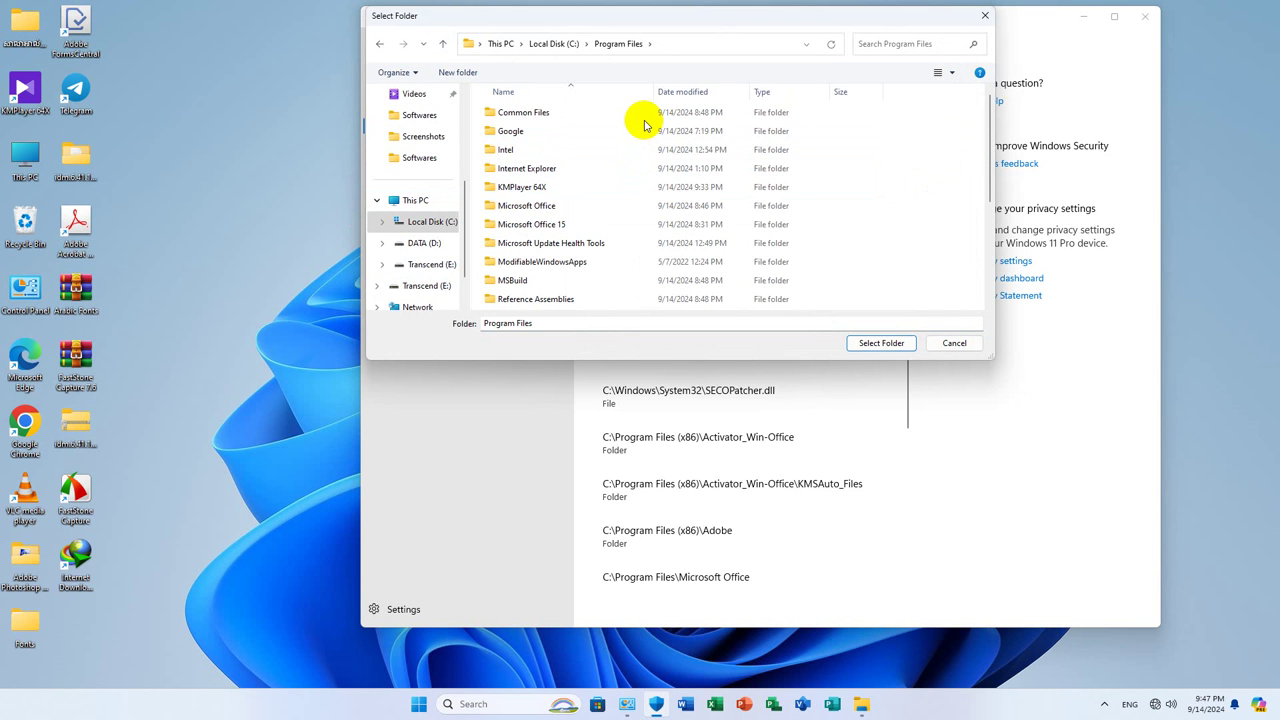
pyautogui.scroll(-2, 557, 171)
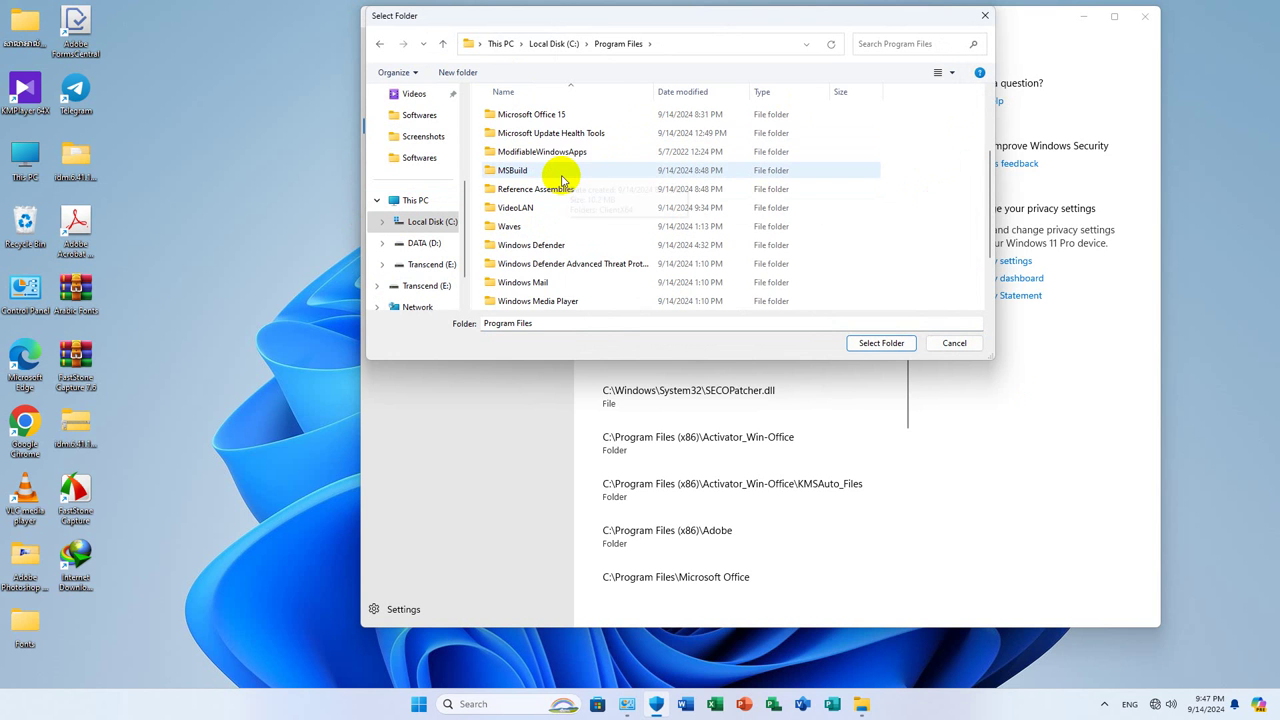
pyautogui.scroll(2, 560, 171)
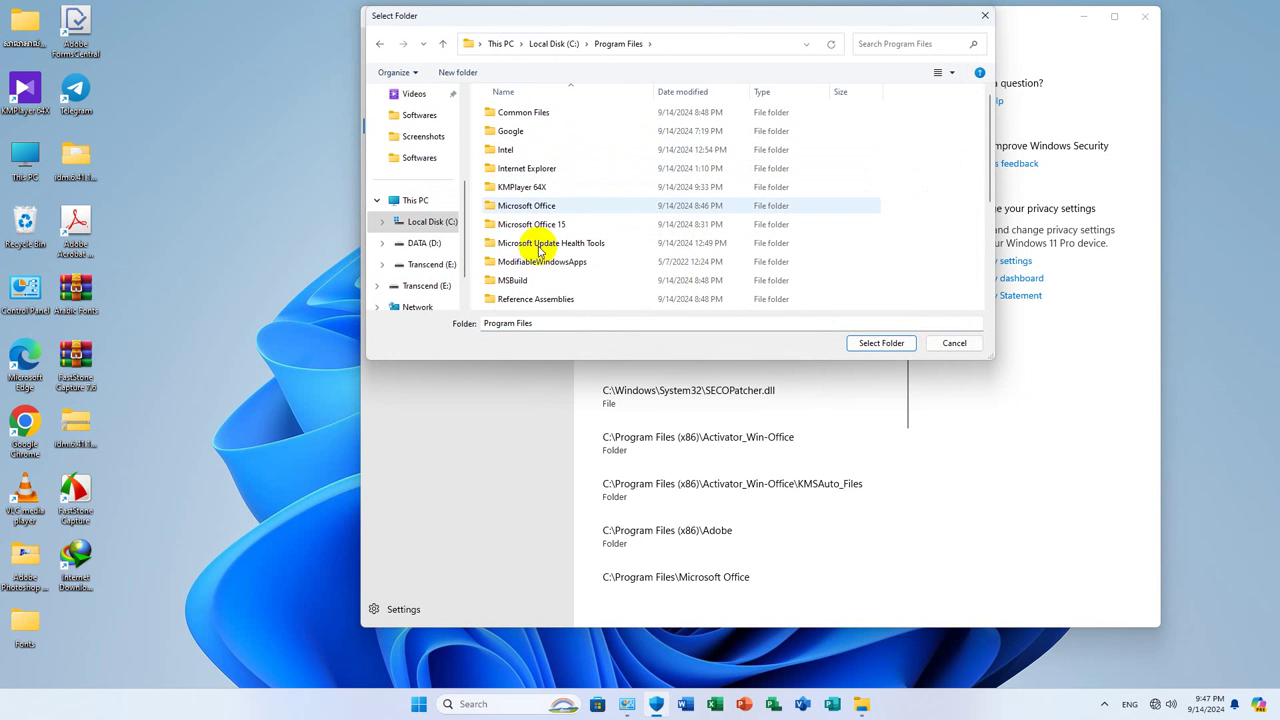
pyautogui.click(380, 43)
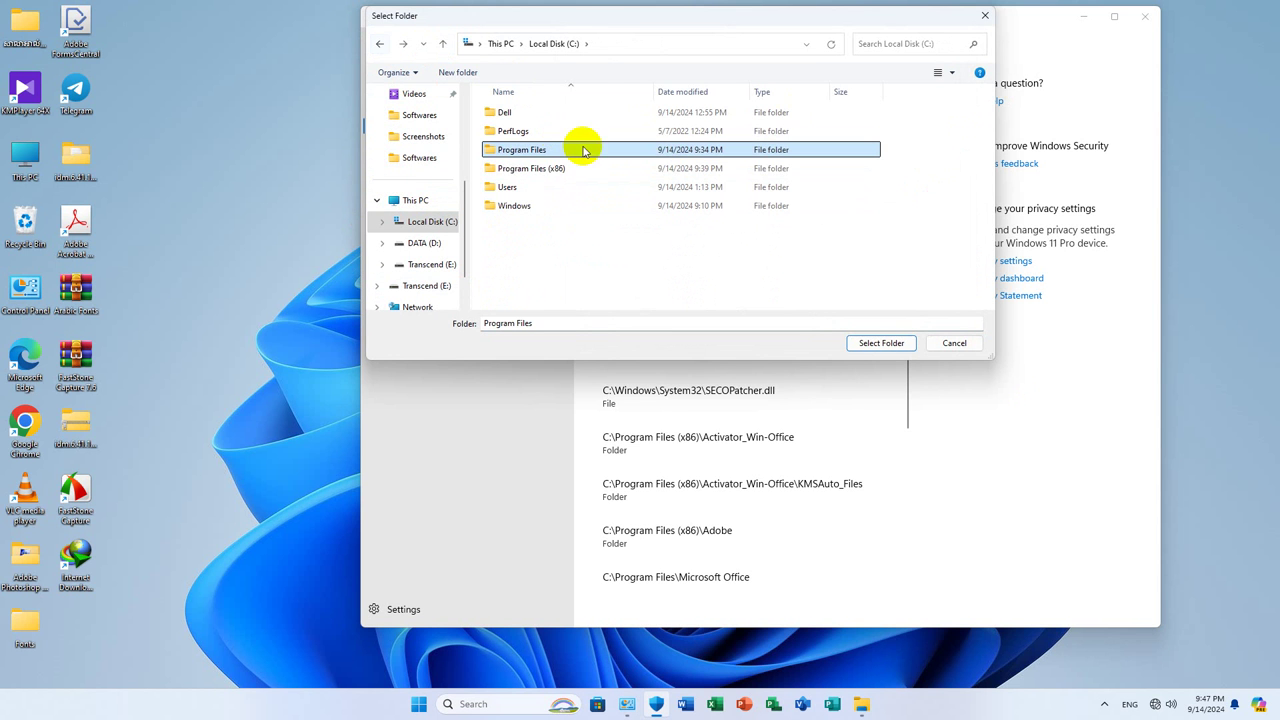
# Add the Internet Download Manager folder in C:\Program Files (x86) as a scan exclusion
pyautogui.doubleClick(534, 168)
pyautogui.scroll(-2, 593, 181)
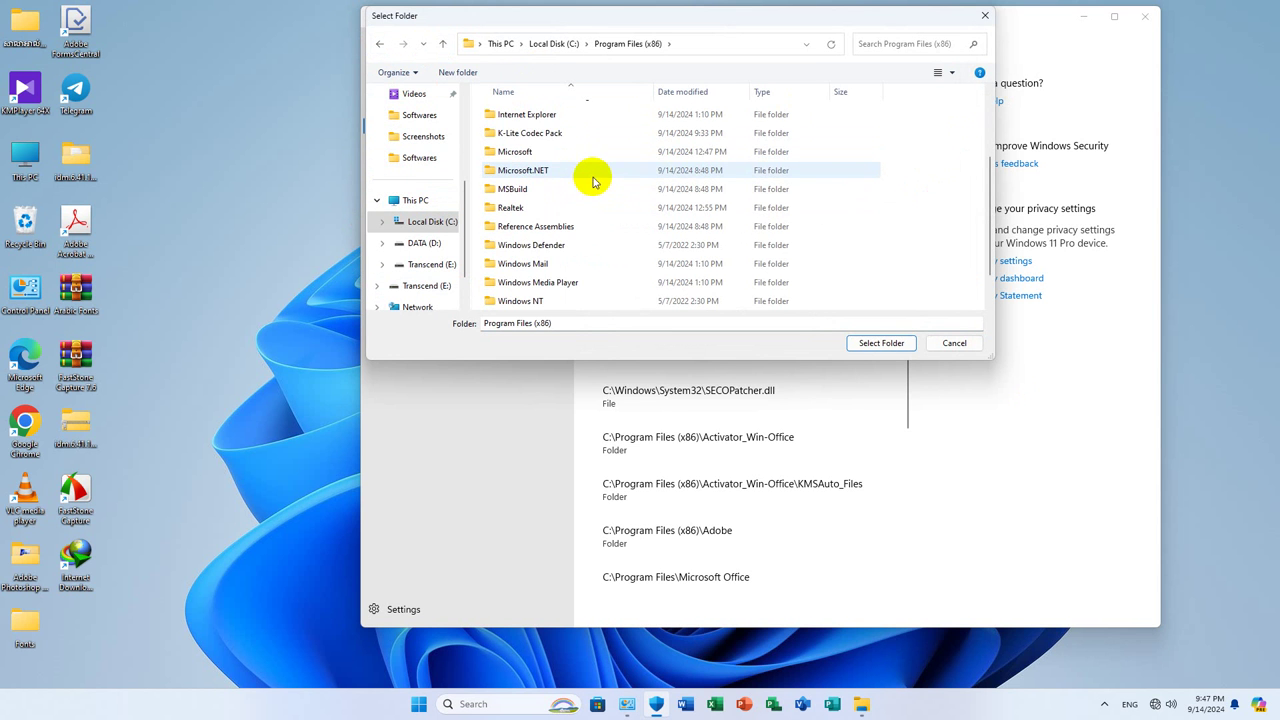
pyautogui.scroll(-1, 592, 179)
pyautogui.scroll(3, 598, 165)
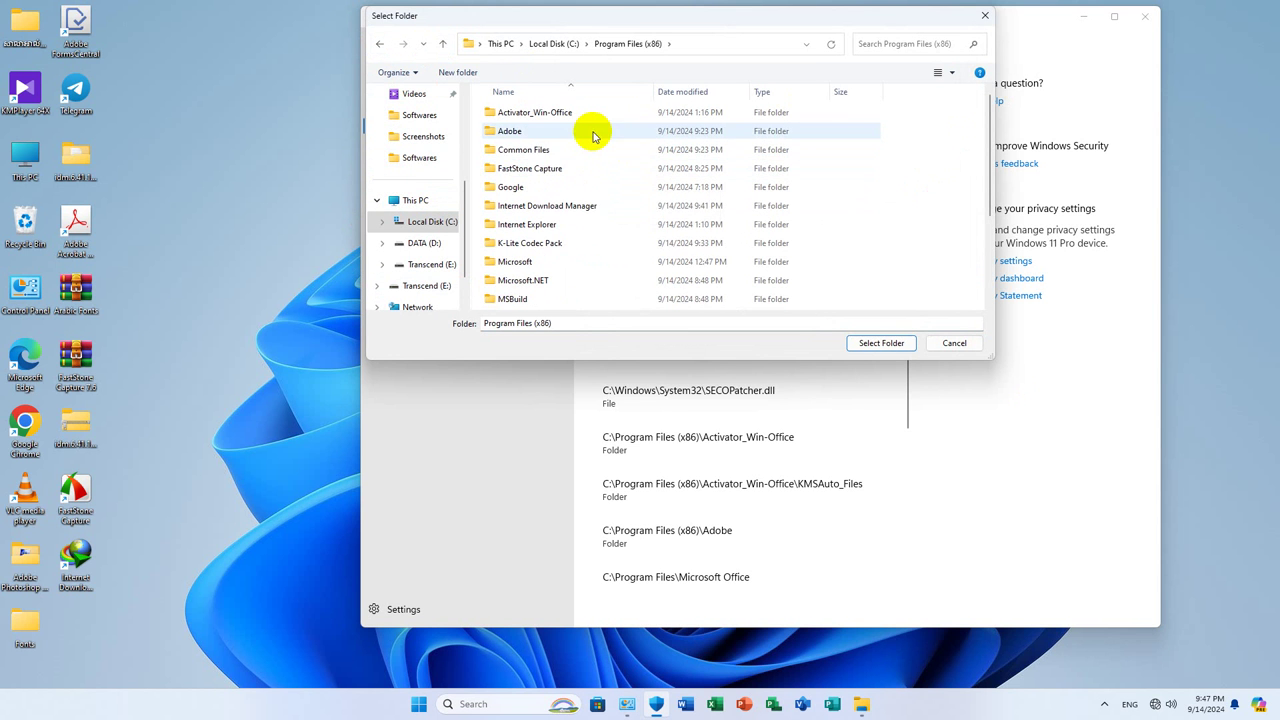
pyautogui.scroll(-3, 594, 135)
pyautogui.scroll(3, 592, 150)
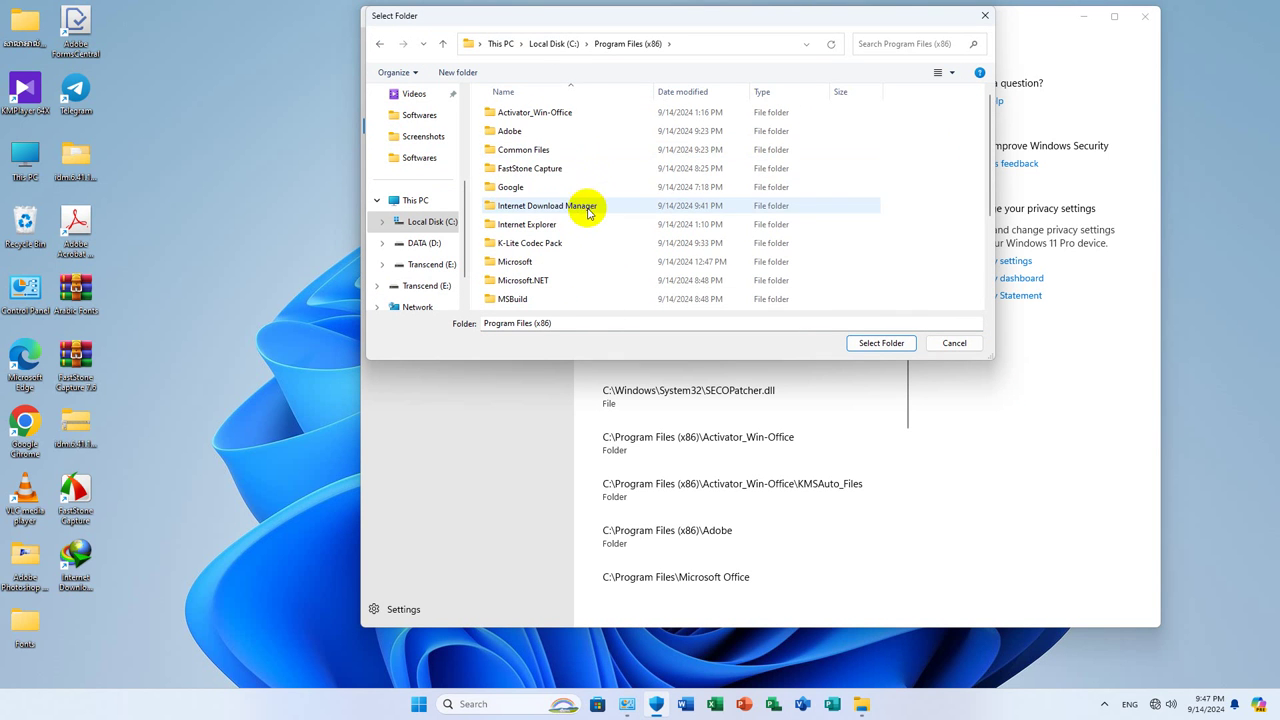
pyautogui.scroll(-3, 583, 155)
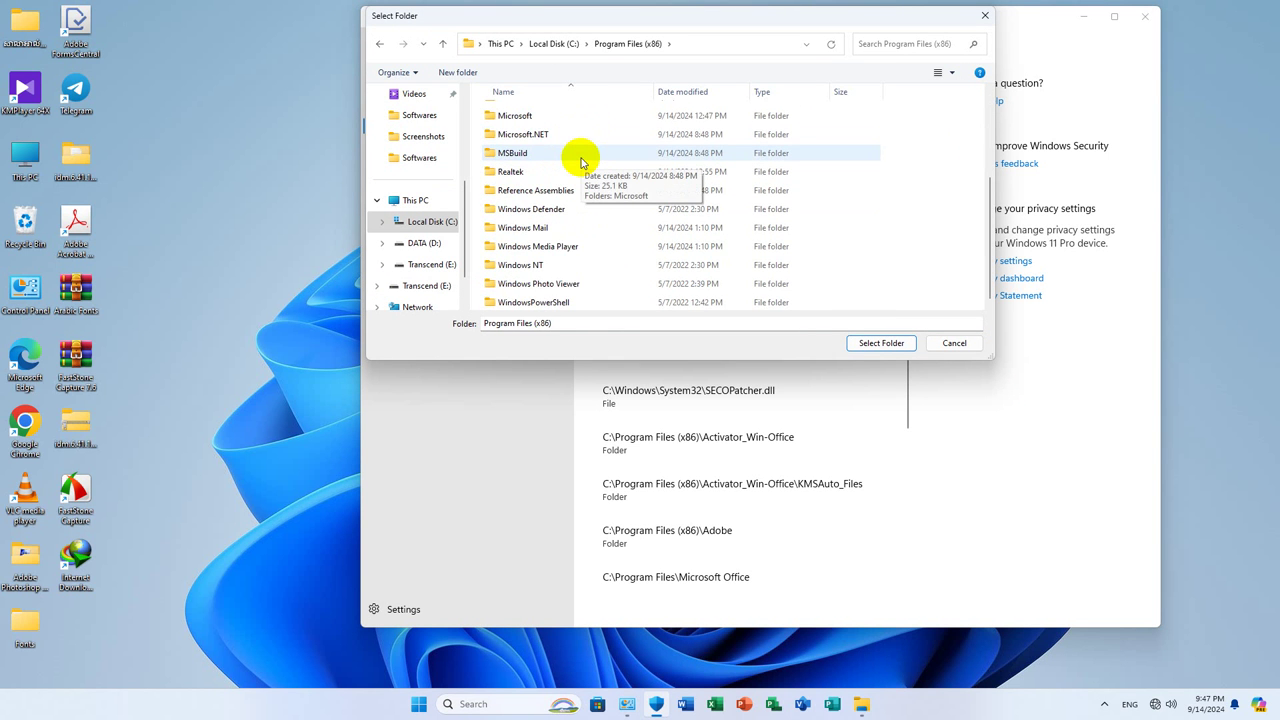
pyautogui.scroll(3, 581, 163)
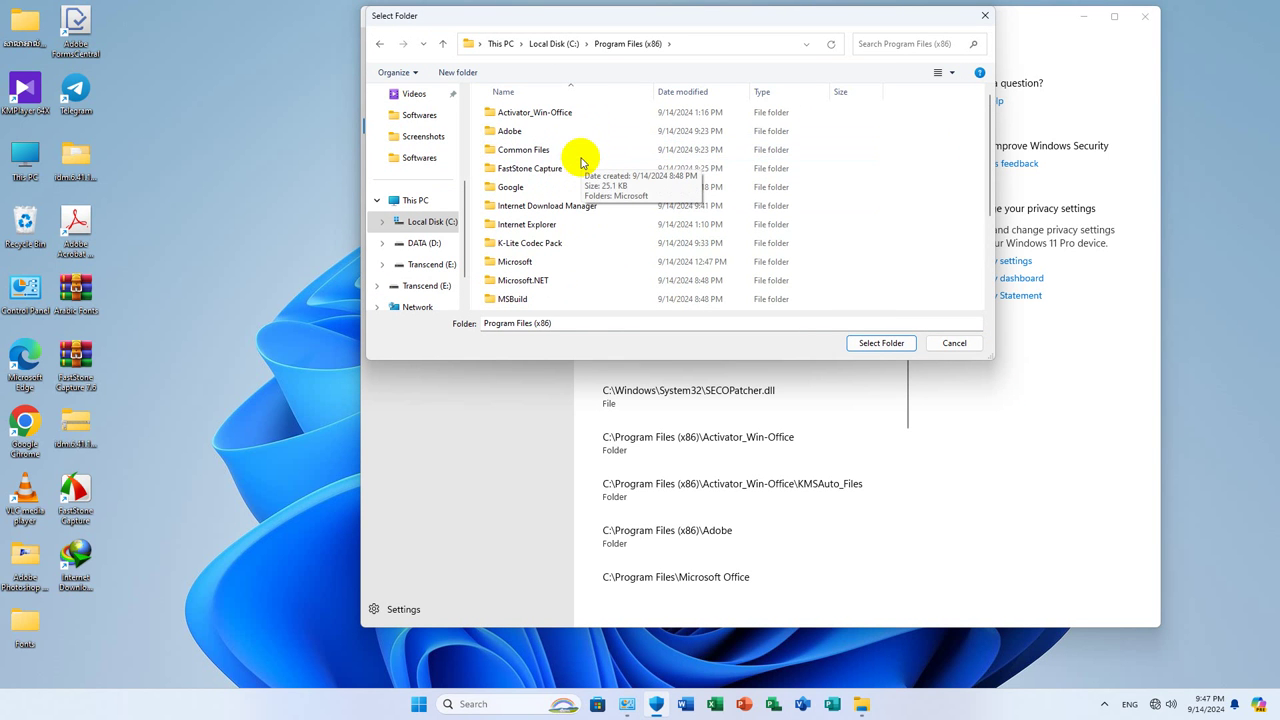
pyautogui.click(527, 206)
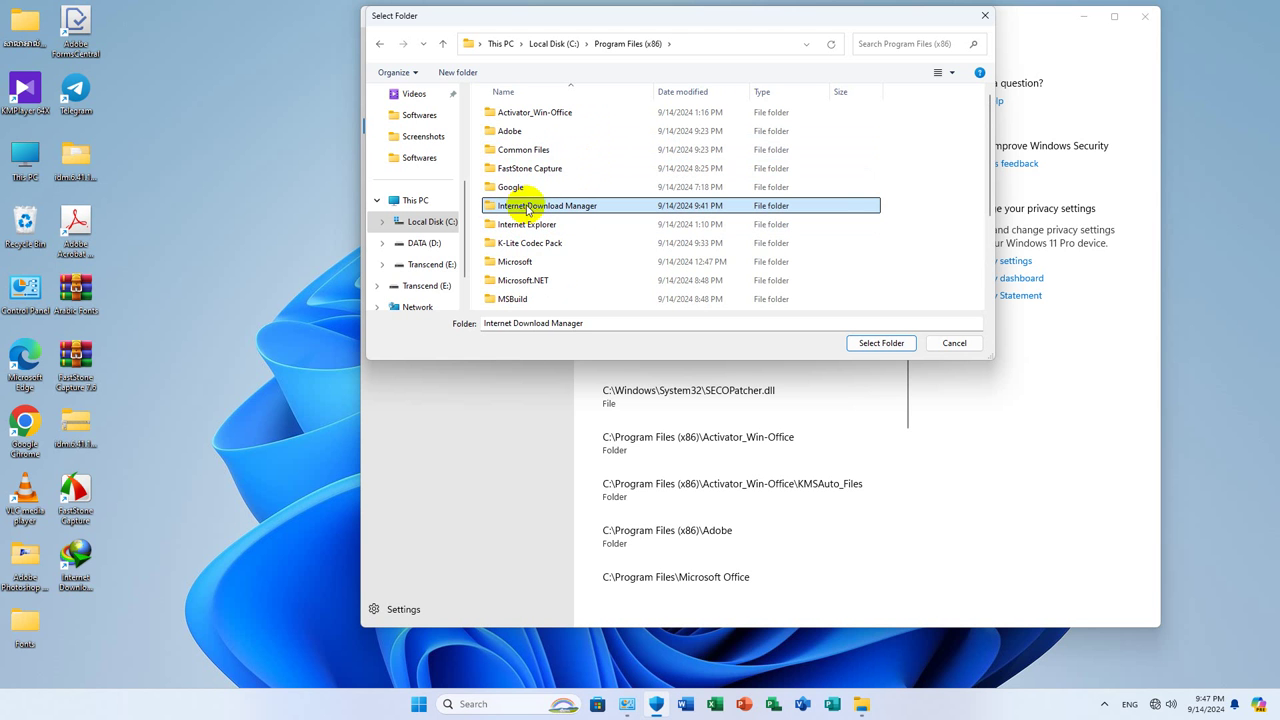
pyautogui.click(881, 343)
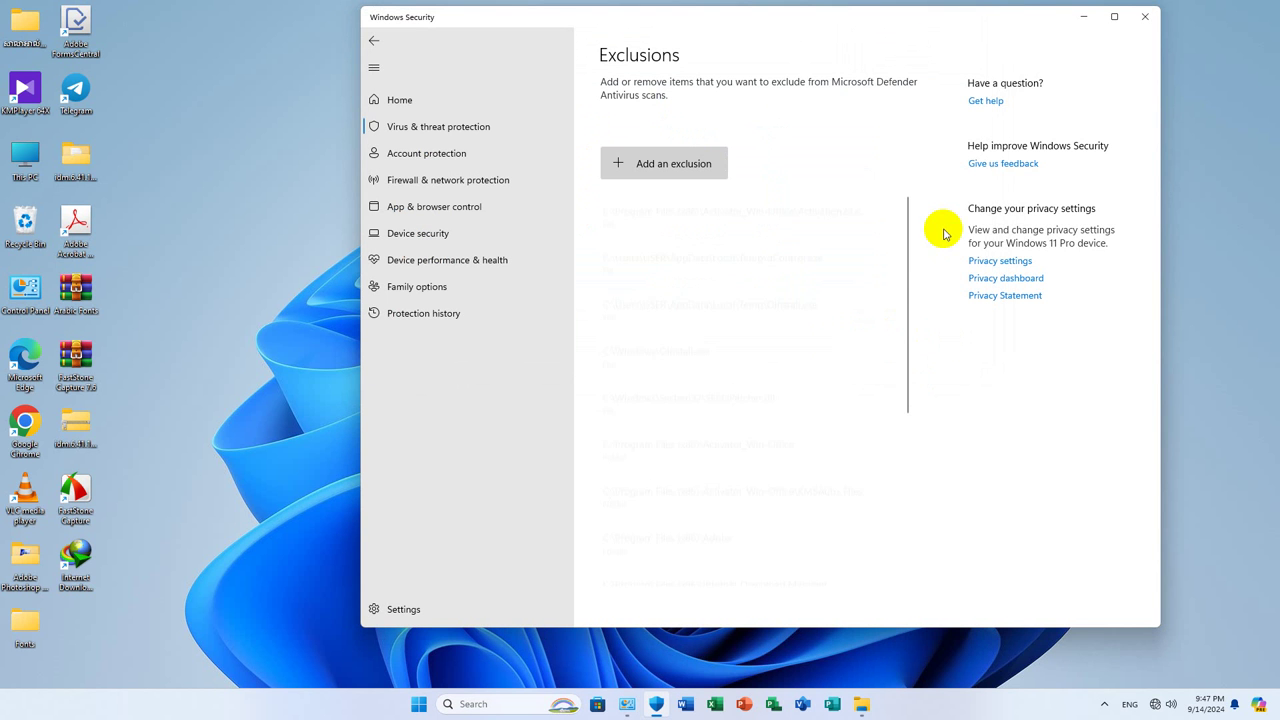
# Check the exclusions list for the Internet Download Manager folder, leave the page and minimize Windows Security
pyautogui.scroll(-5, 903, 320)
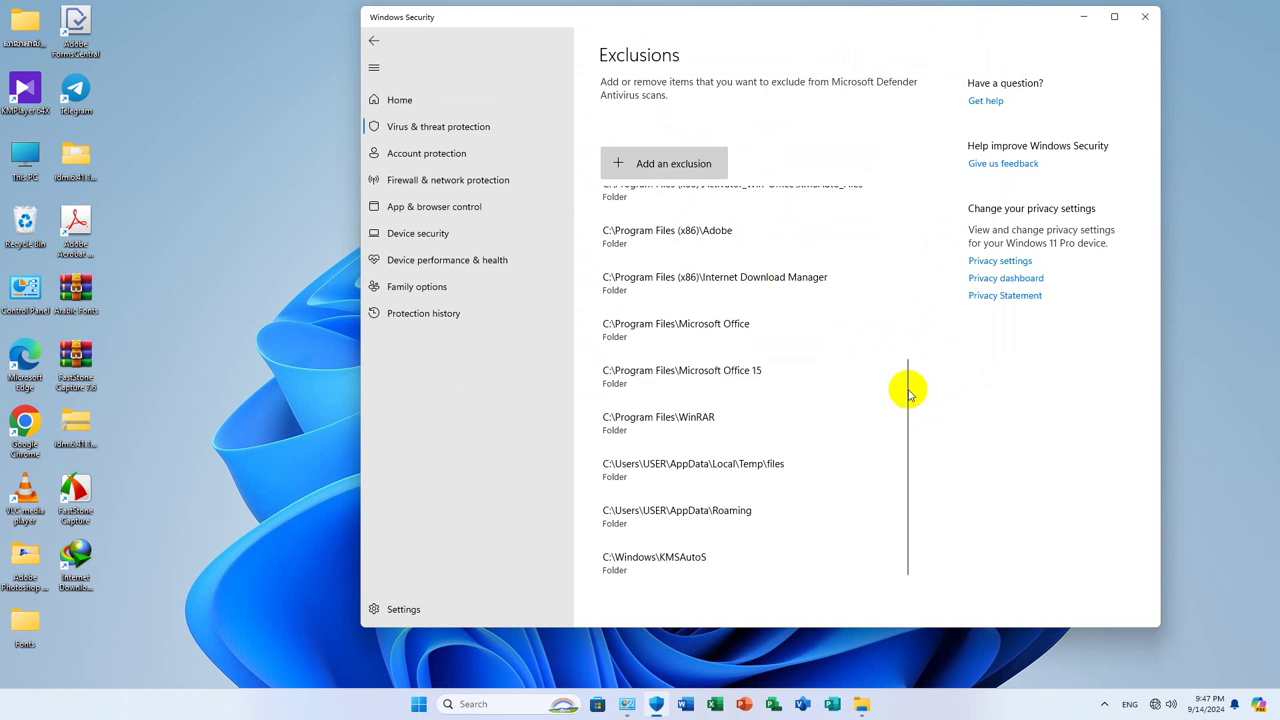
pyautogui.moveTo(908, 389); pyautogui.dragTo(466, 49)
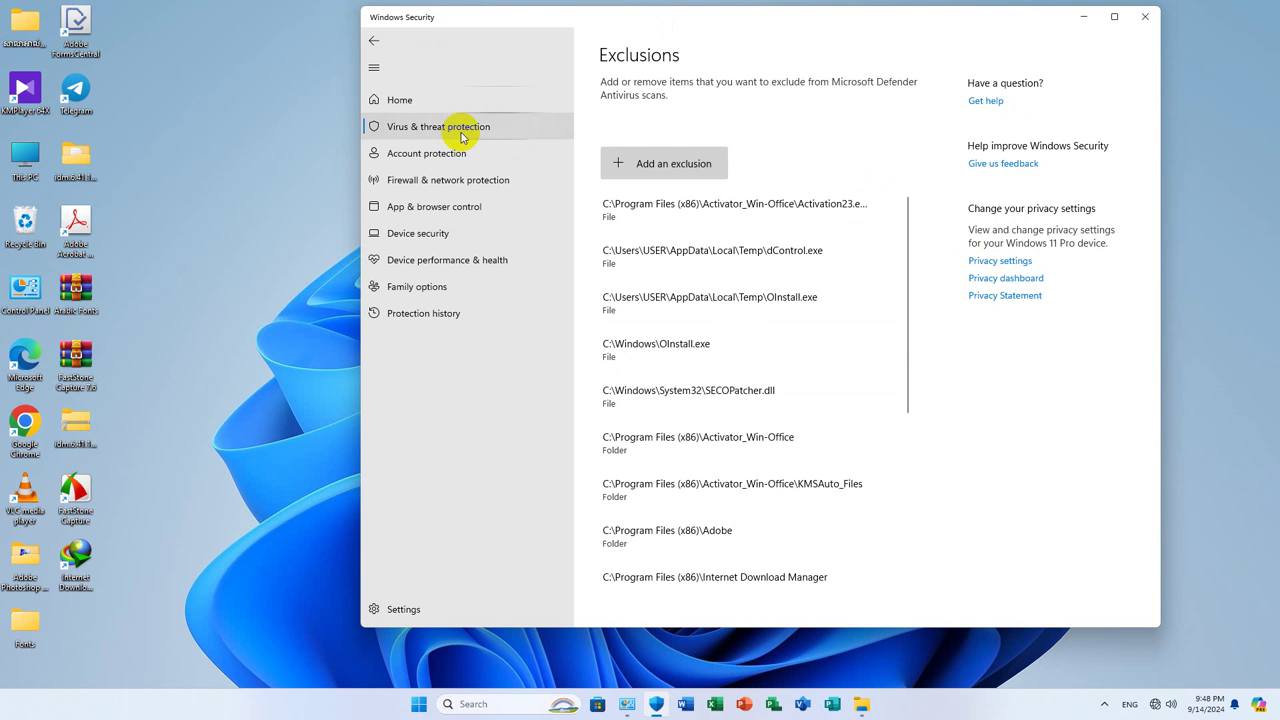
pyautogui.click(374, 44)
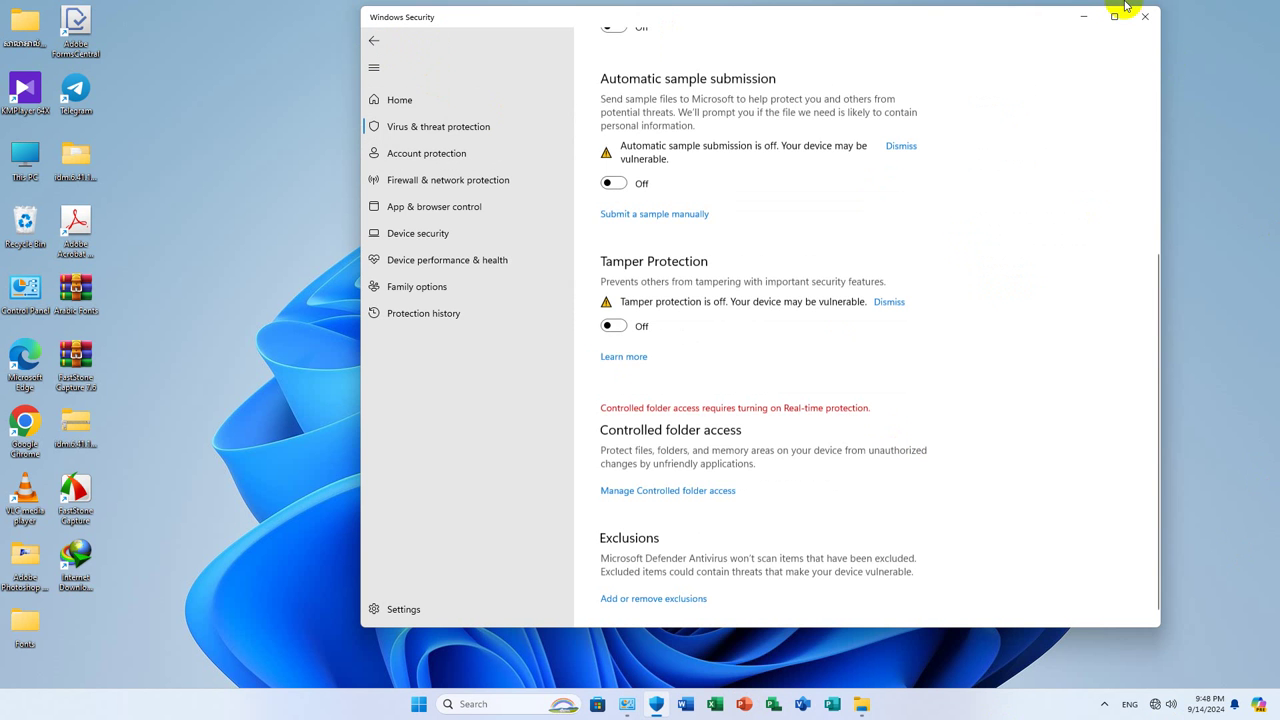
pyautogui.click(1083, 16)
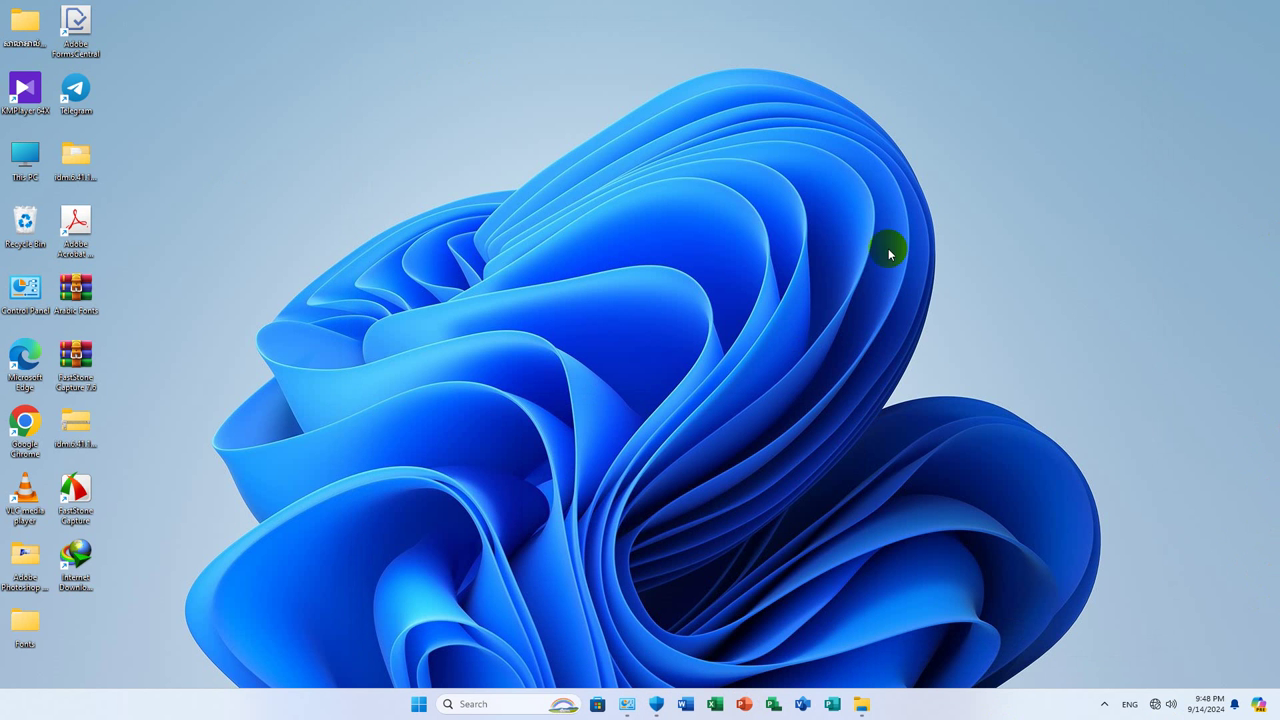
# Delete the two desktop items whose names begin with idm6.41.1
pyautogui.click(96, 158)
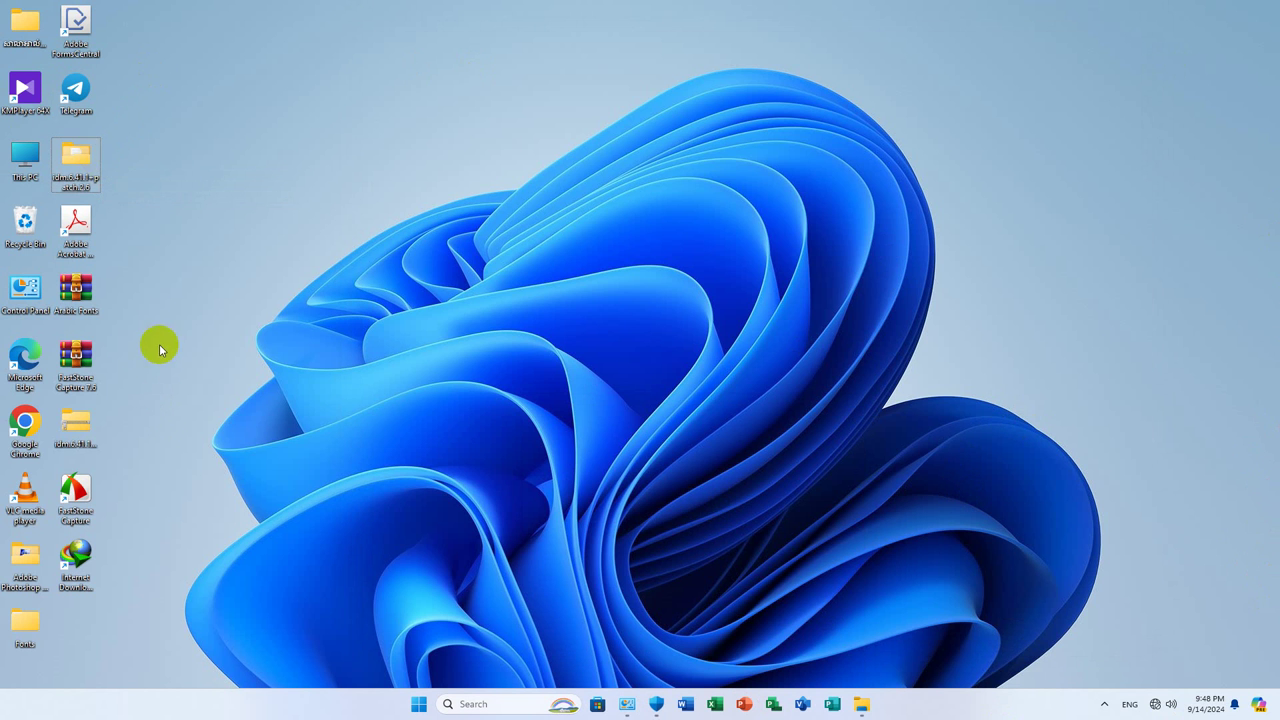
pyautogui.click(80, 430)
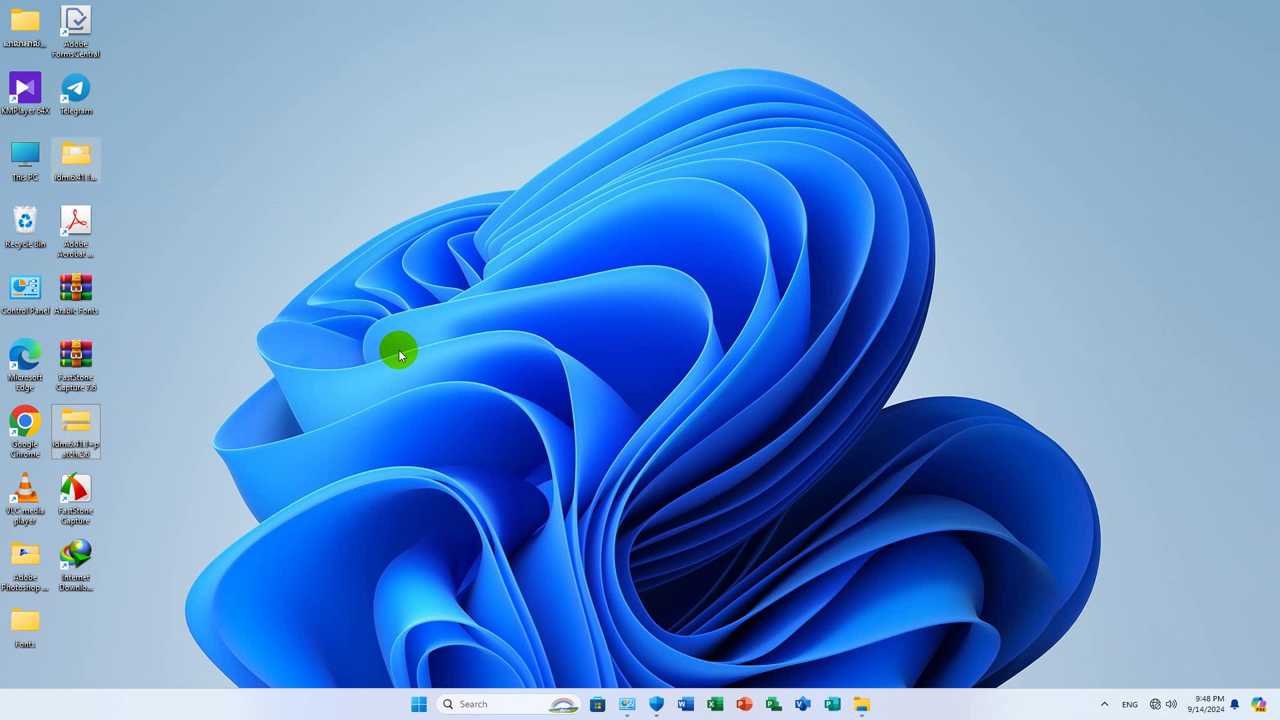
pyautogui.press('Delete')
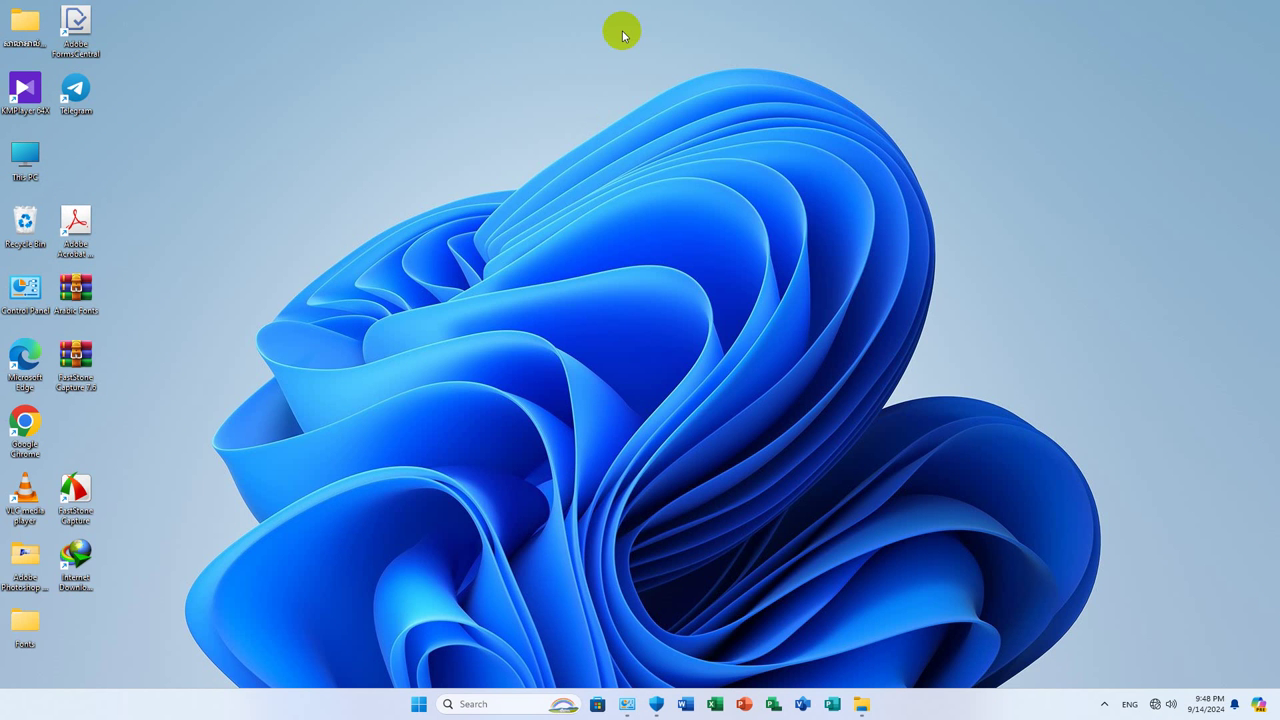
pyautogui.click(449, 322)
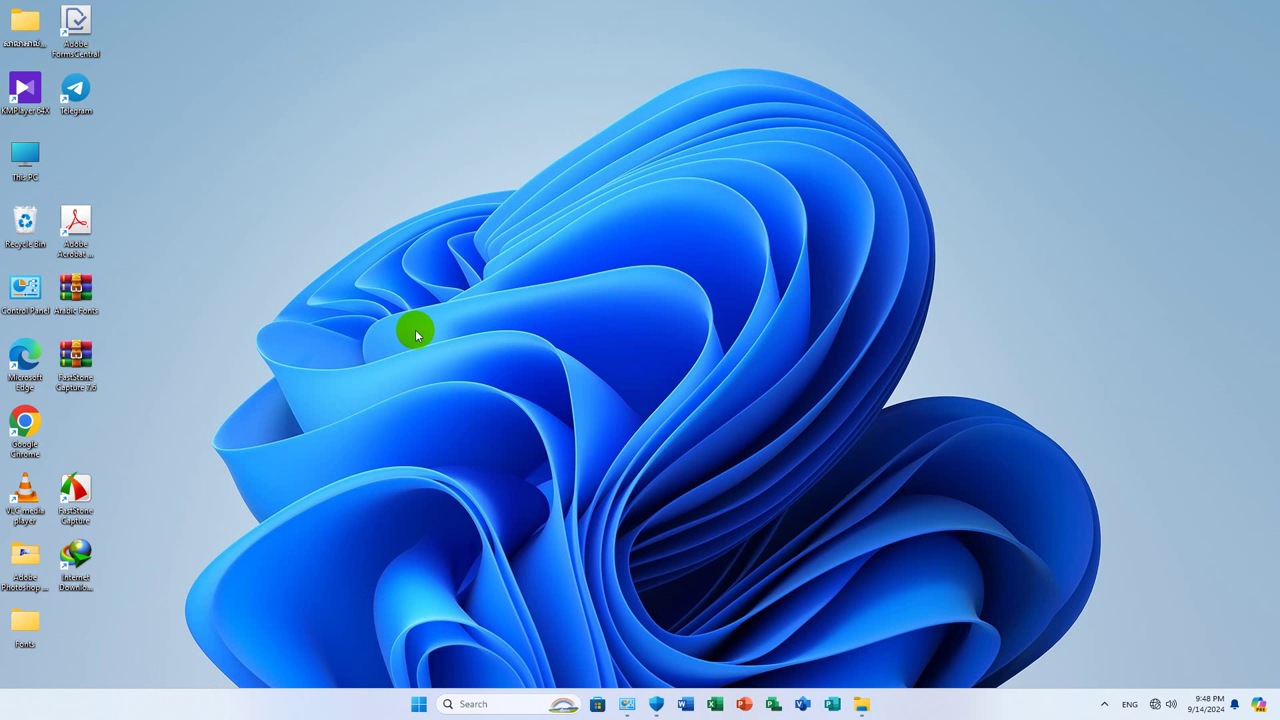
pyautogui.click(632, 130)
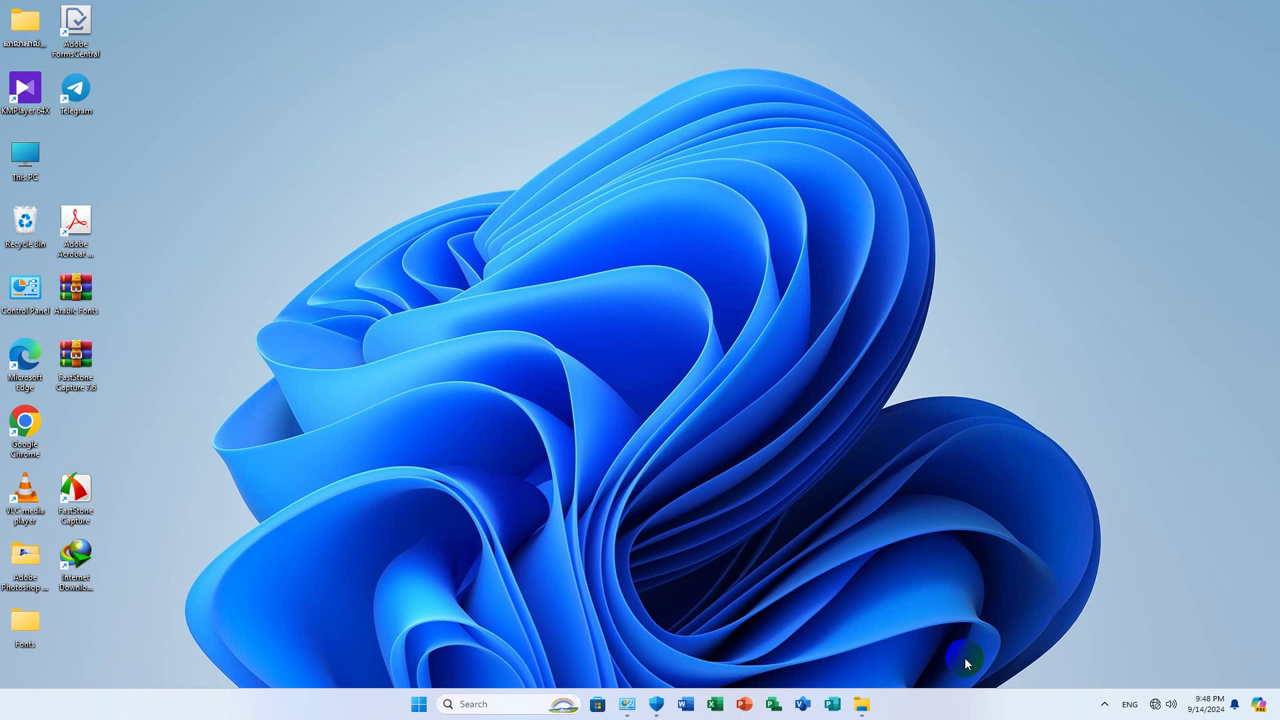
pyautogui.click(1072, 529)
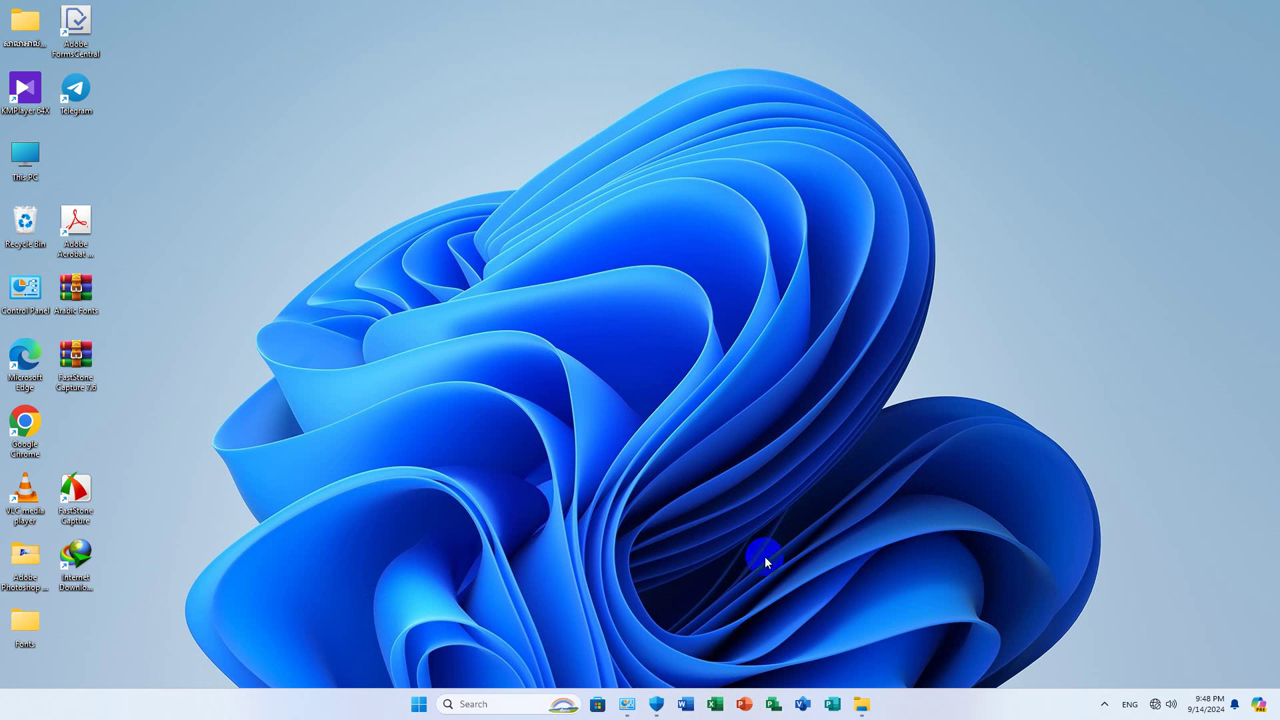
# Turn on Windows Defender Firewall for both private and public networks, recheck the settings and close the firewall window
pyautogui.moveTo(650, 714)
pyautogui.click(625, 706)
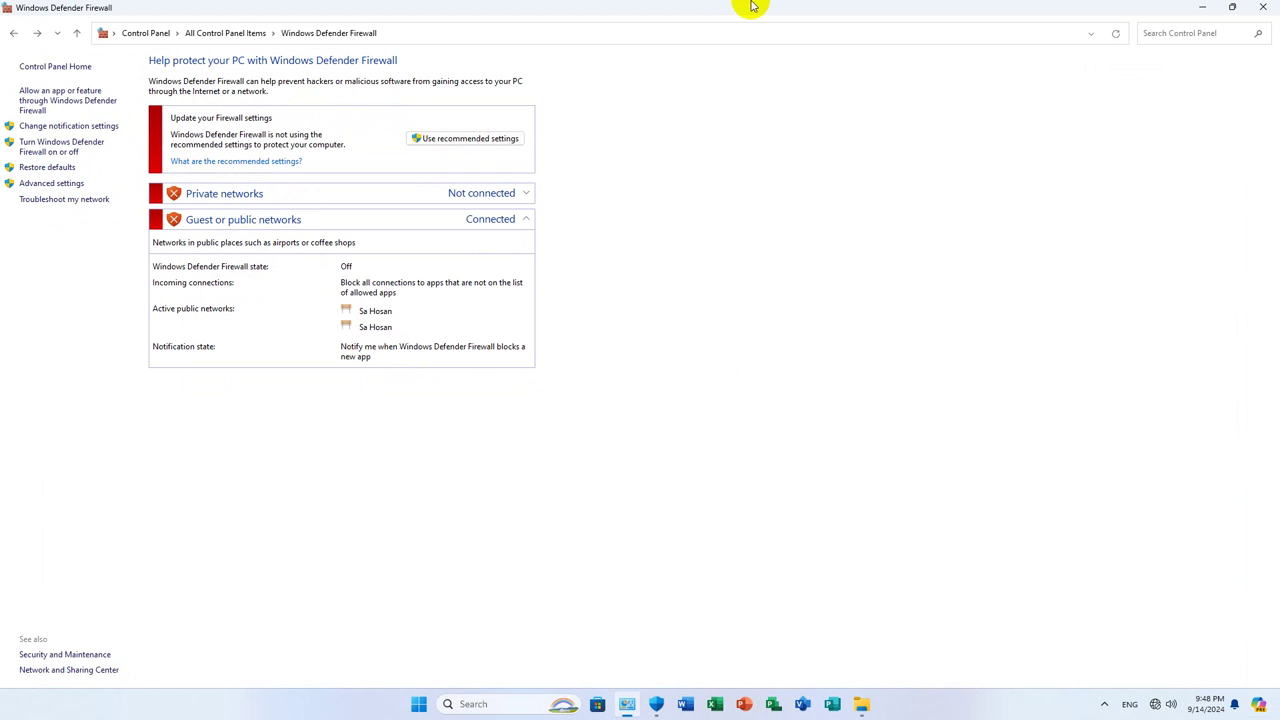
pyautogui.click(86, 143)
pyautogui.click(487, 117)
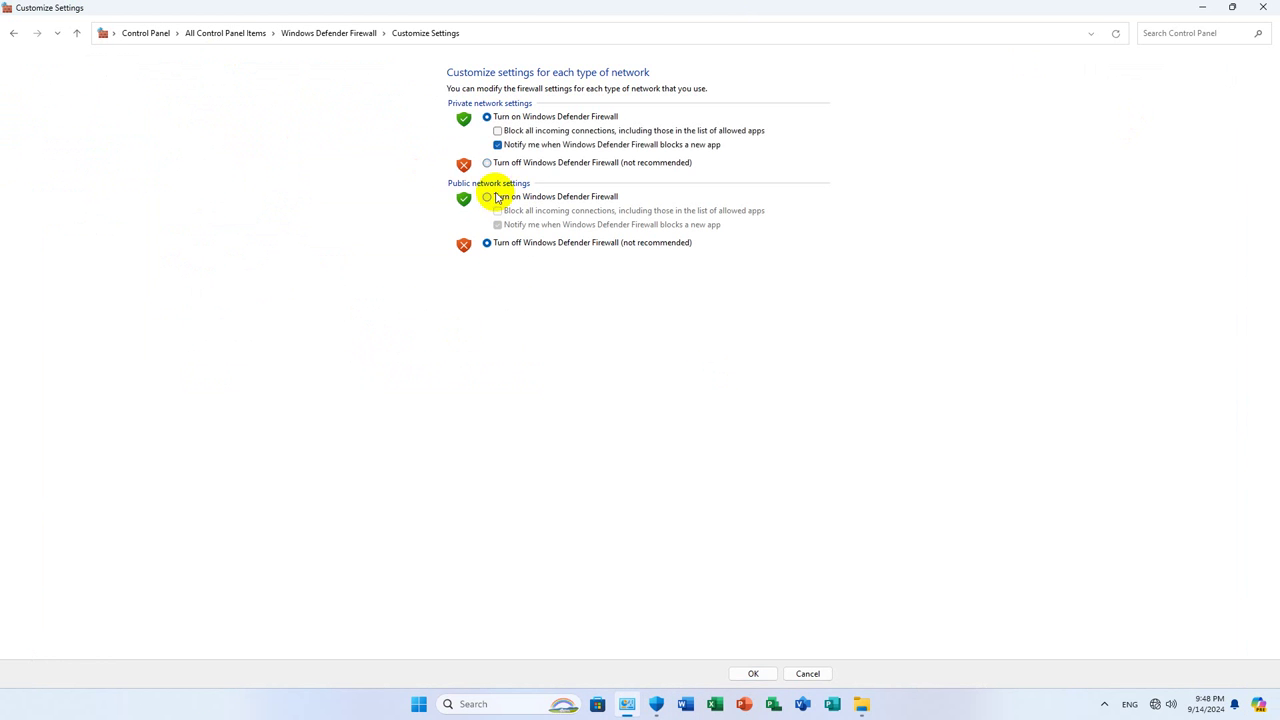
pyautogui.click(488, 198)
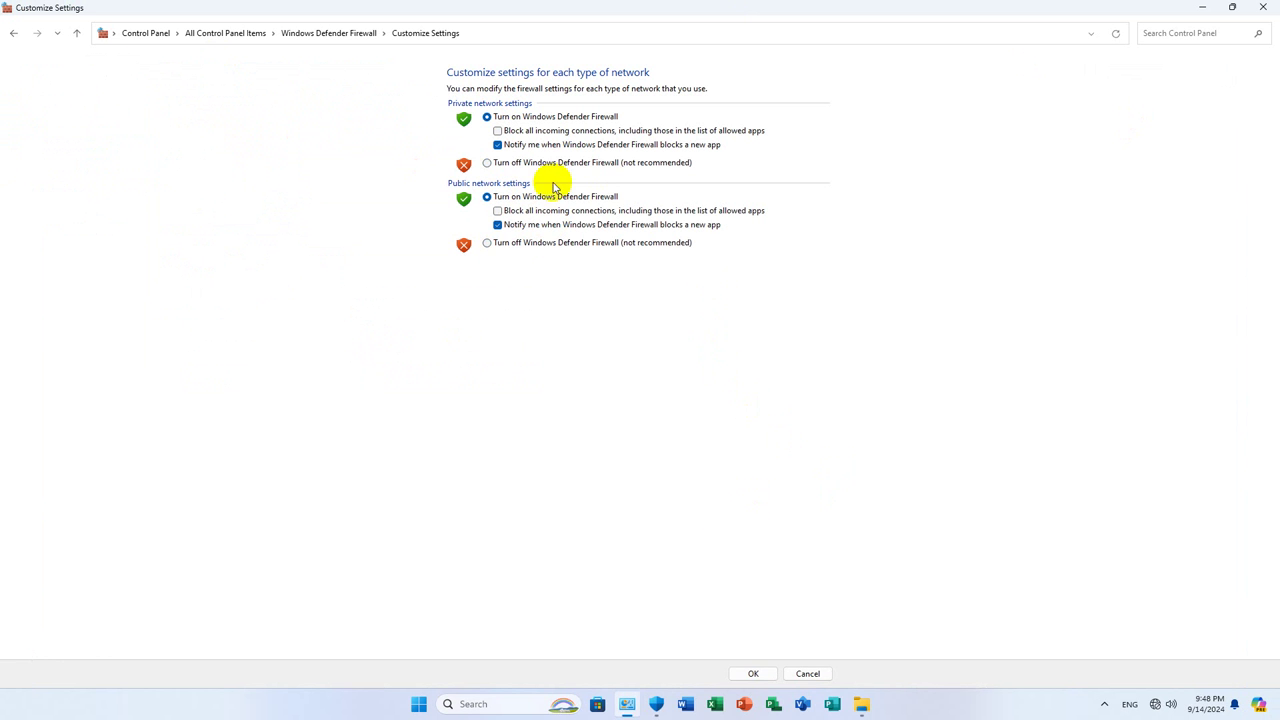
pyautogui.click(745, 673)
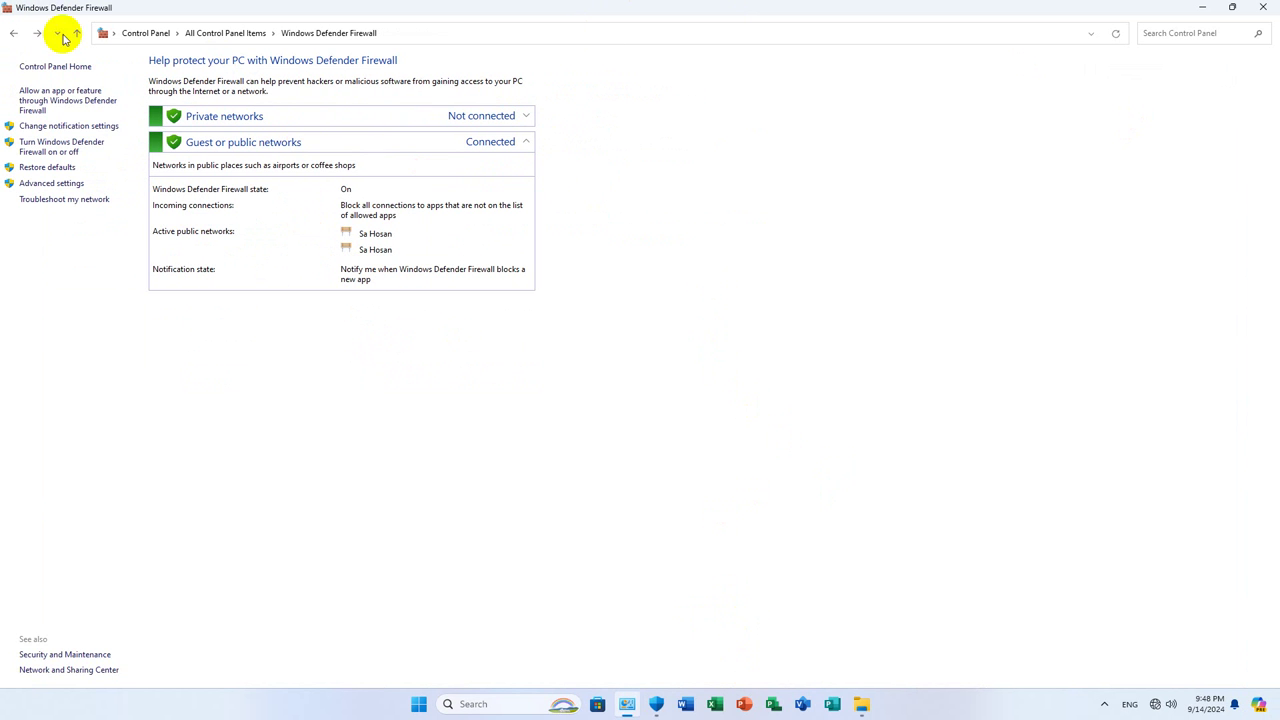
pyautogui.click(62, 145)
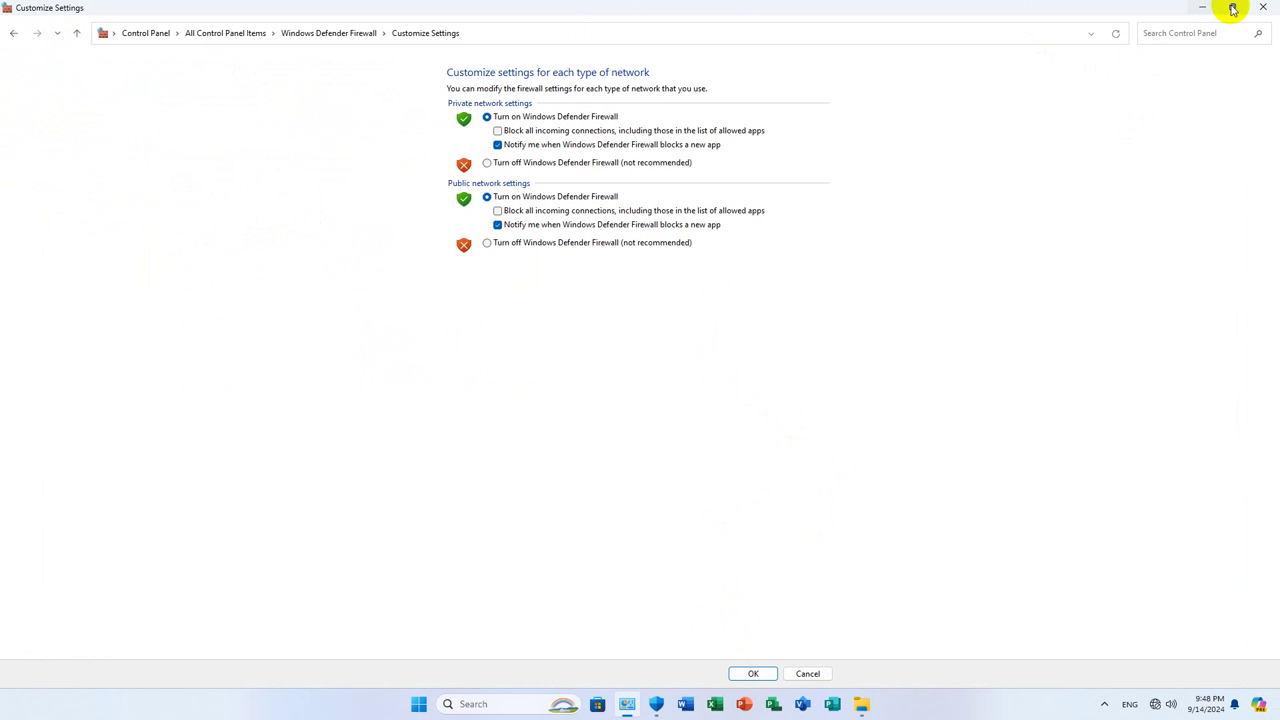
pyautogui.click(1262, 7)
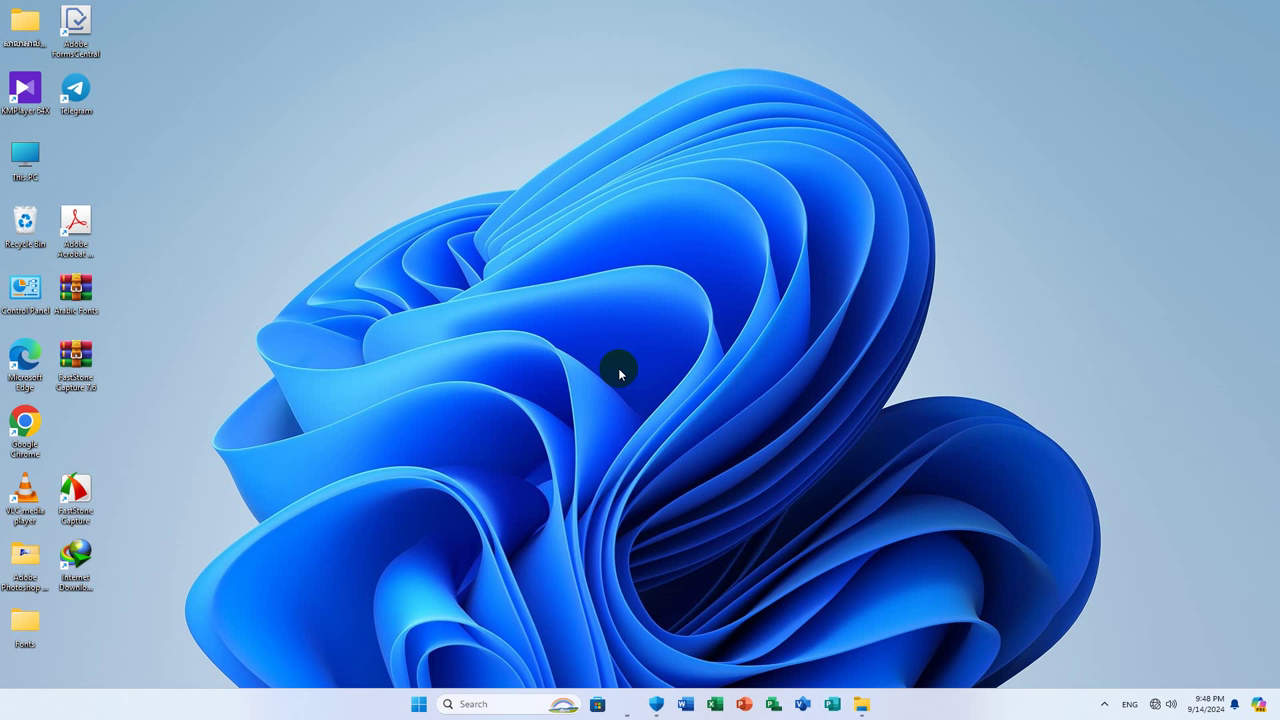
# Turn on real-time protection, cloud-delivered protection, automatic sample submission and Tamper Protection in Windows Security, review the settings and close it
pyautogui.click(642, 712)
pyautogui.scroll(5, 623, 206)
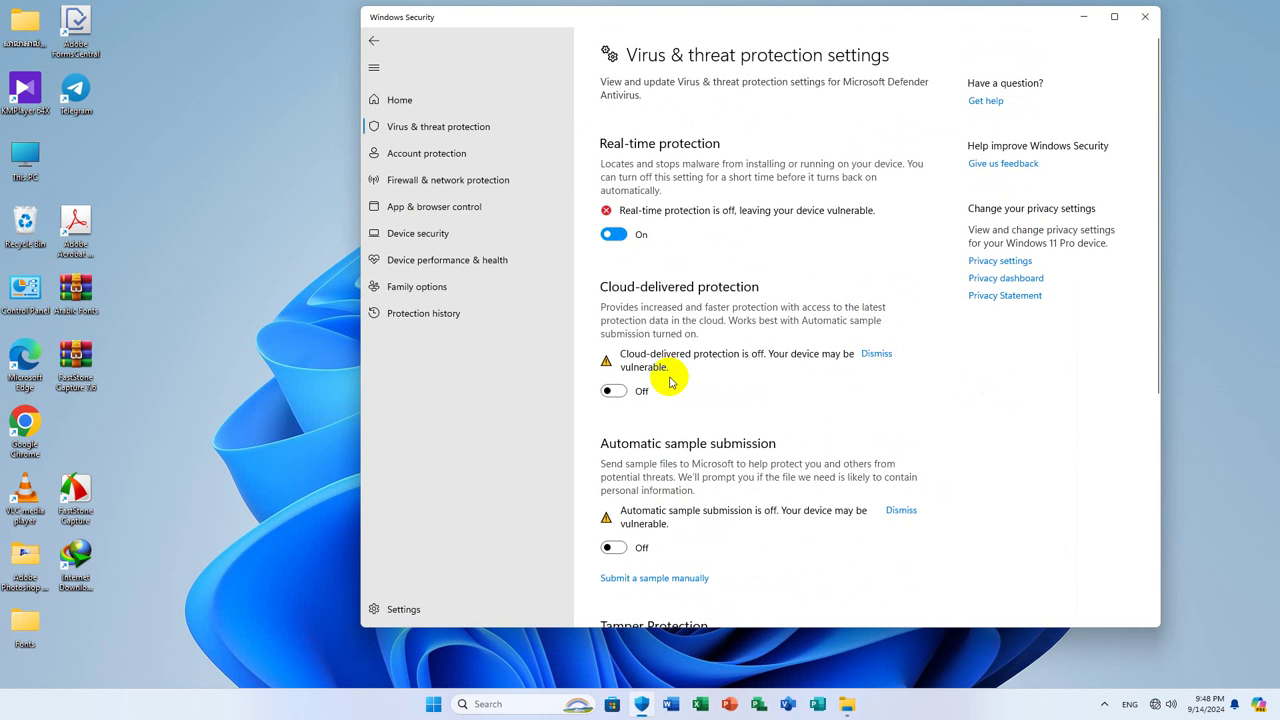
pyautogui.click(612, 370)
pyautogui.scroll(-3, 640, 335)
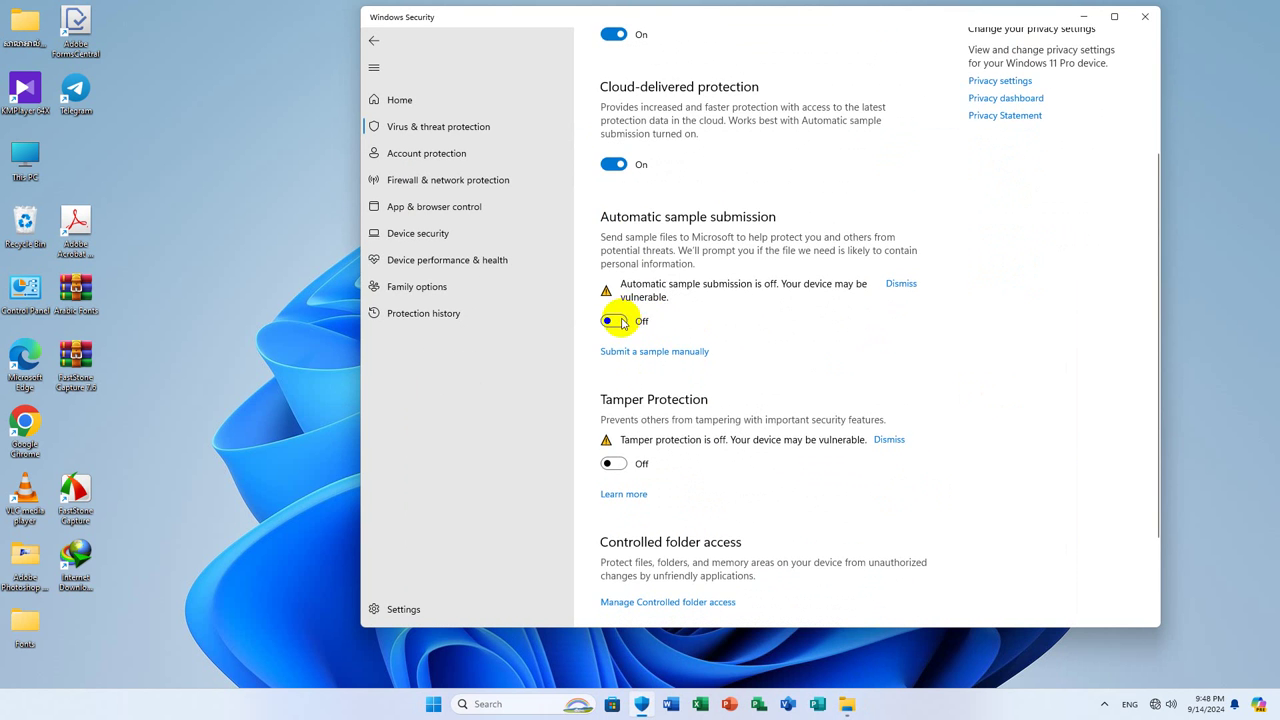
pyautogui.click(612, 321)
pyautogui.scroll(-2, 620, 325)
pyautogui.click(613, 336)
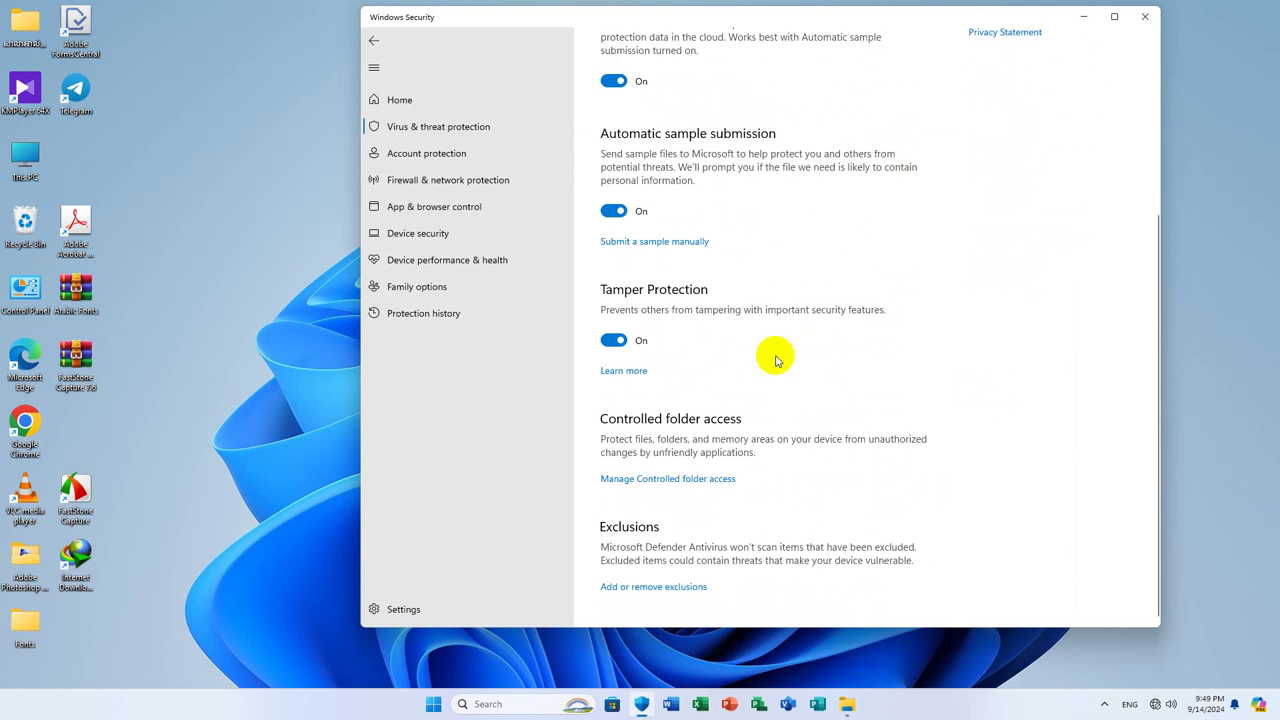
pyautogui.scroll(5, 700, 323)
pyautogui.scroll(-5, 612, 300)
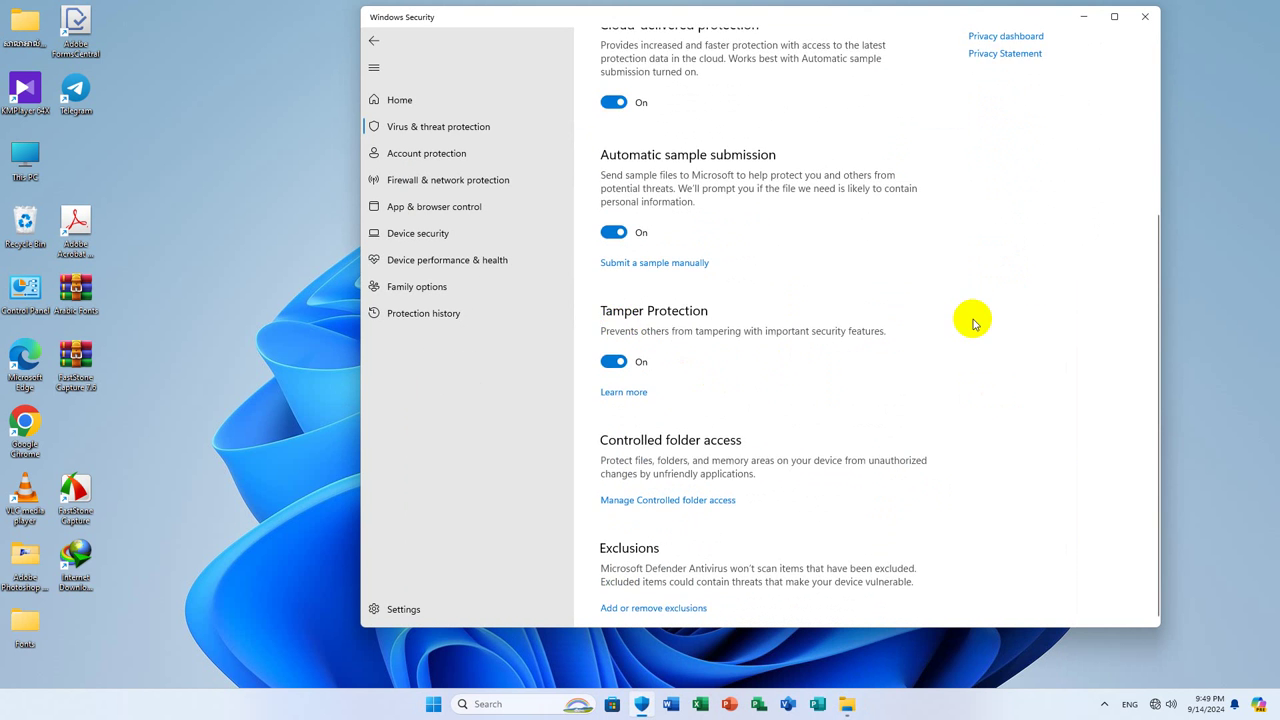
pyautogui.scroll(5, 973, 322)
pyautogui.click(376, 40)
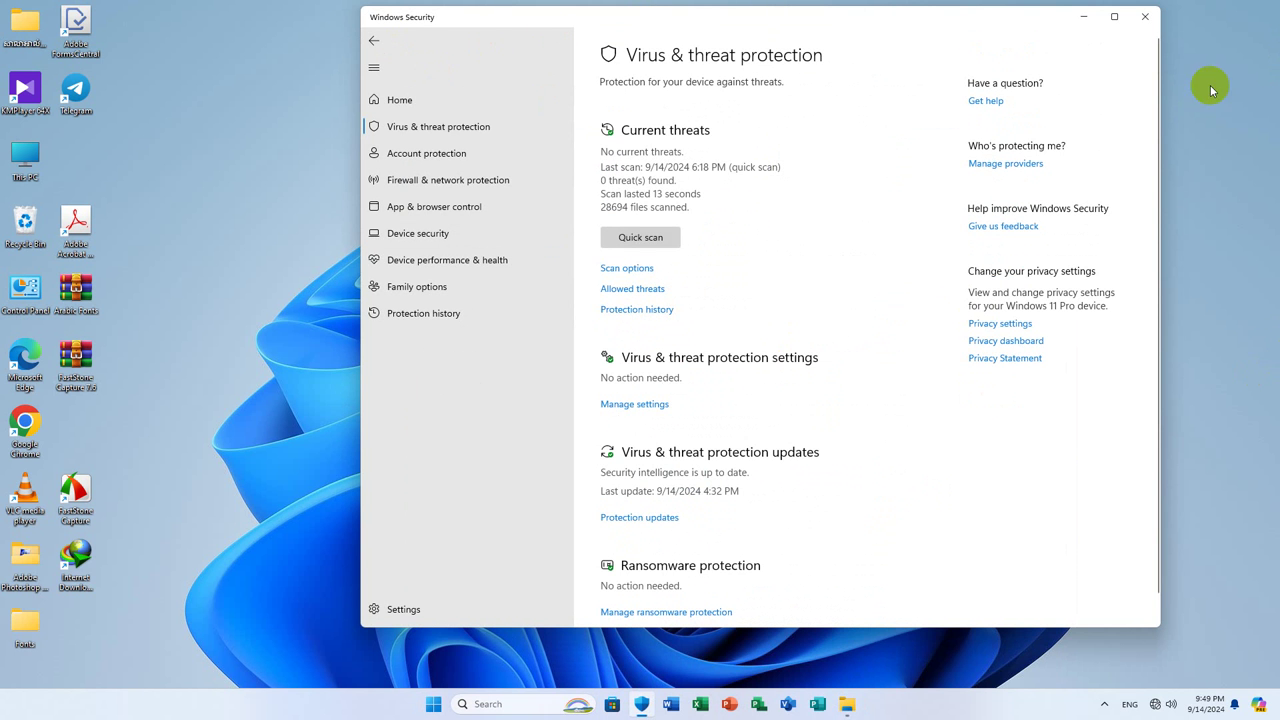
pyautogui.click(1145, 16)
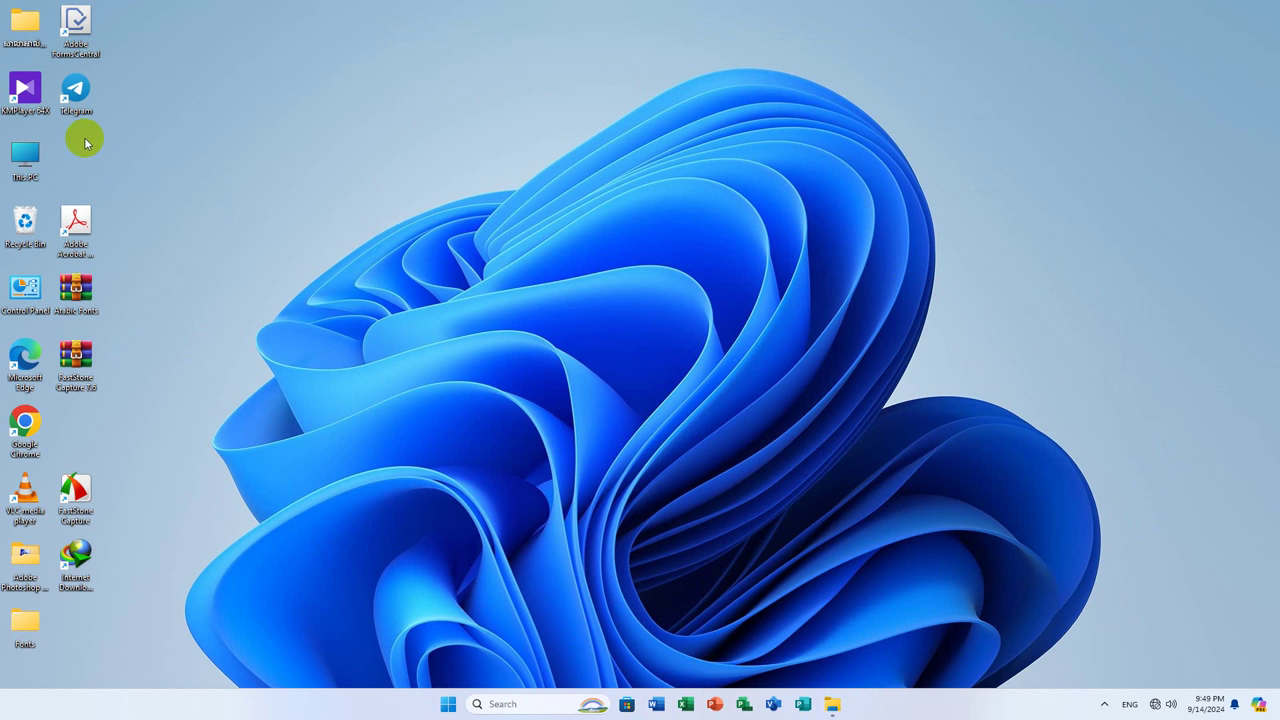
# Open Microsoft Edge, turn on the IDM Integration Module extension and close its welcome page
pyautogui.doubleClick(28, 358)
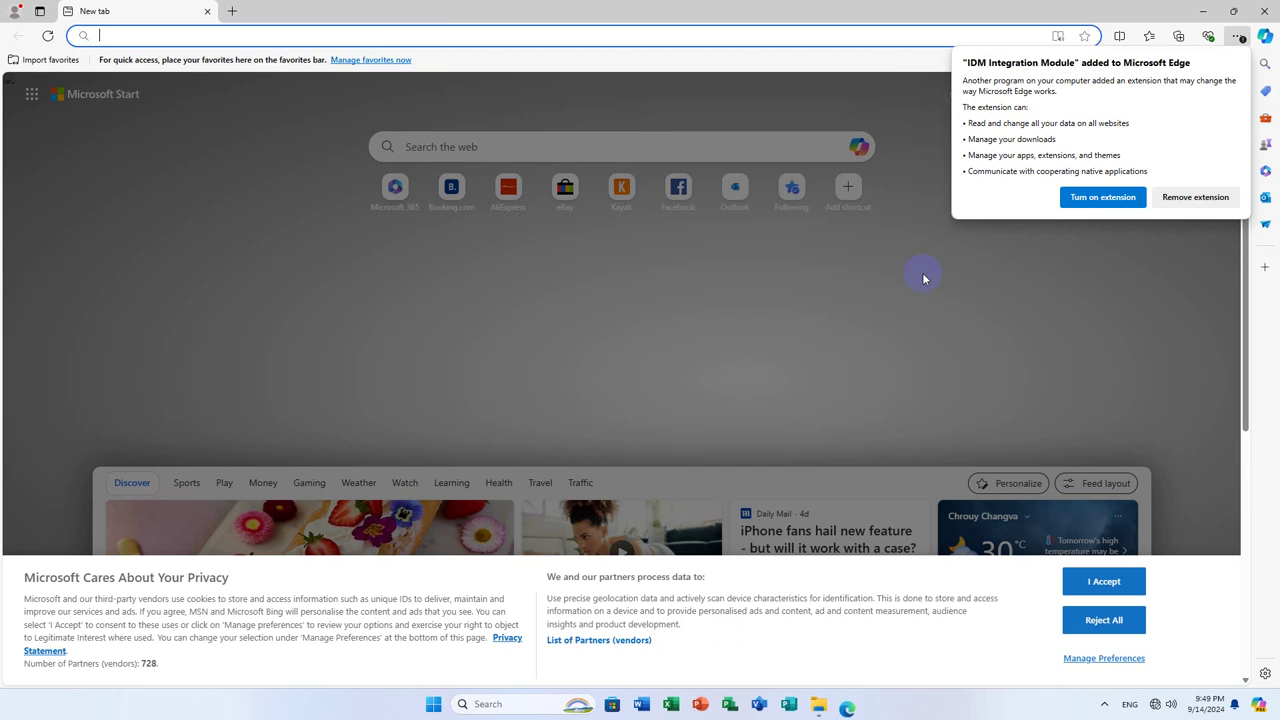
pyautogui.click(376, 30)
pyautogui.click(1200, 364)
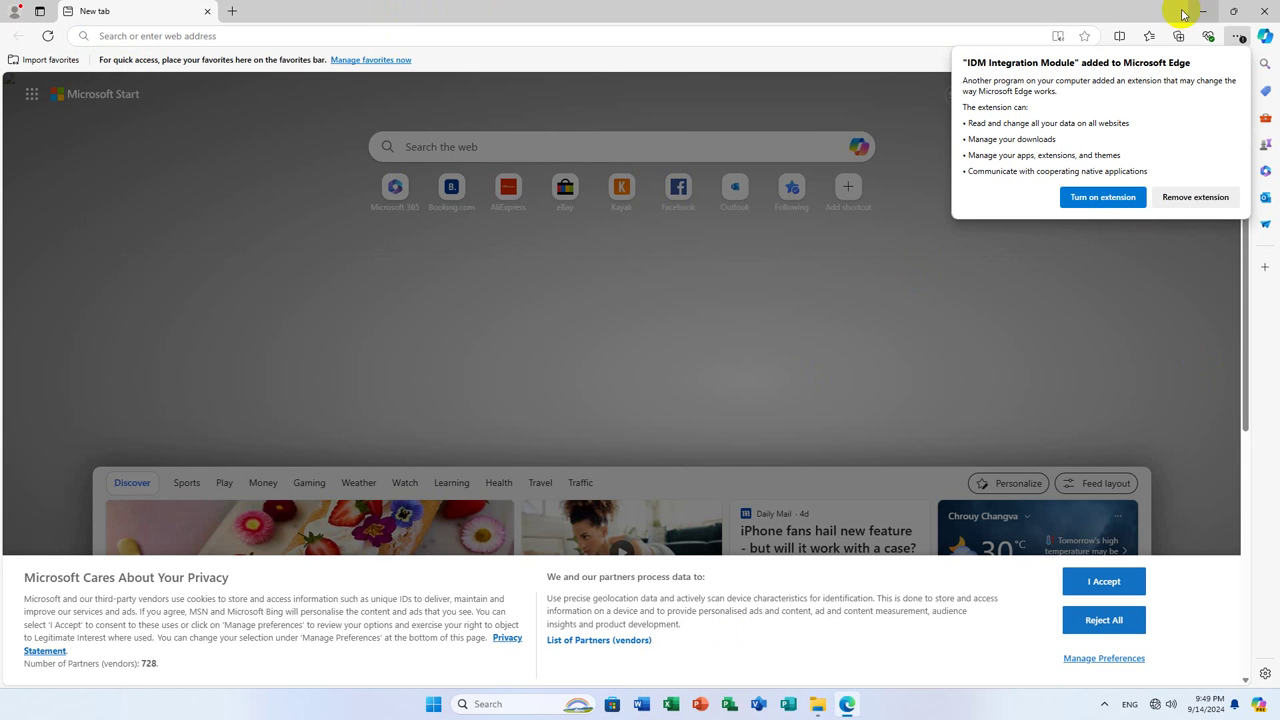
pyautogui.click(1103, 198)
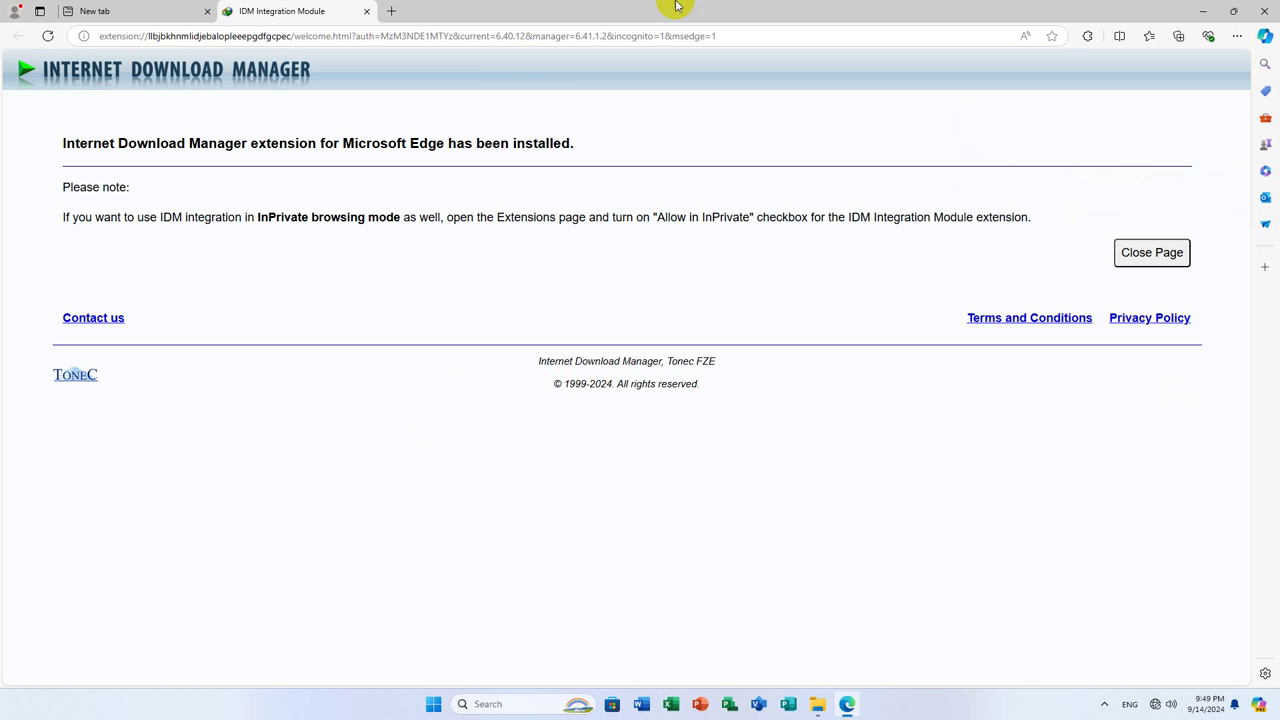
pyautogui.click(367, 11)
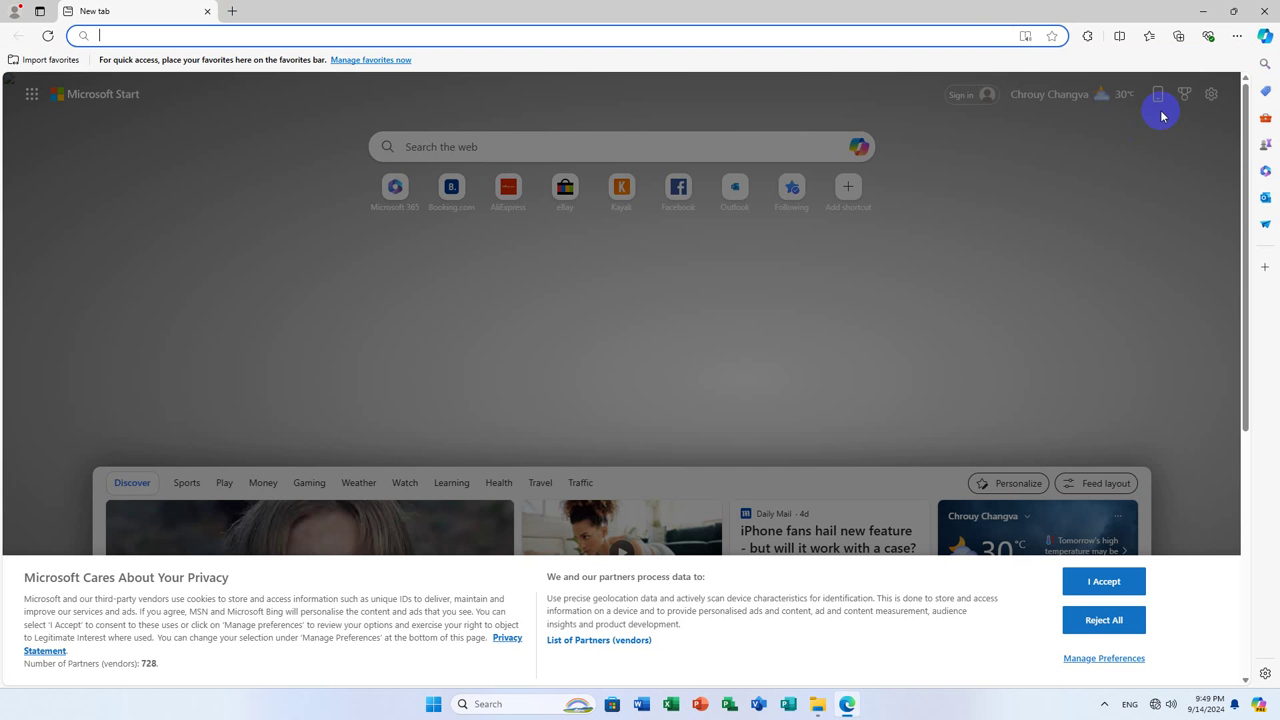
# Open the browser settings and look through the Accessibility, Profiles and Appearance pages
pyautogui.click(1237, 36)
pyautogui.click(1086, 373)
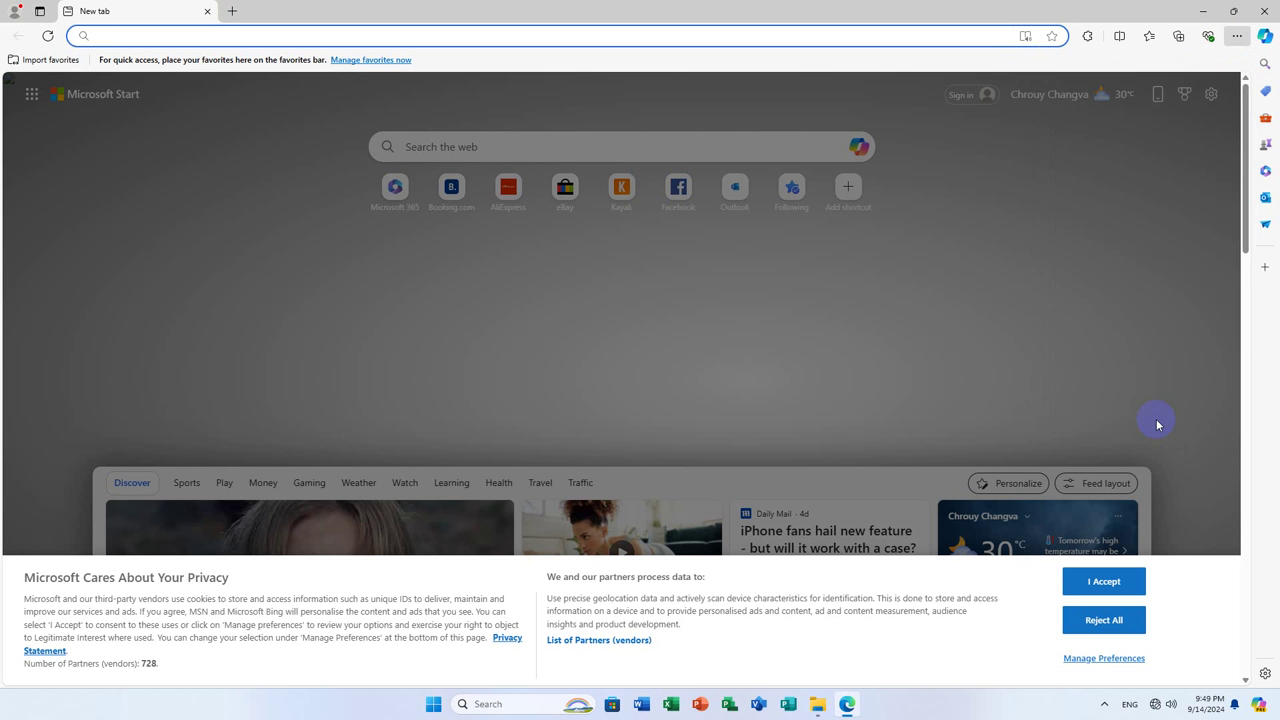
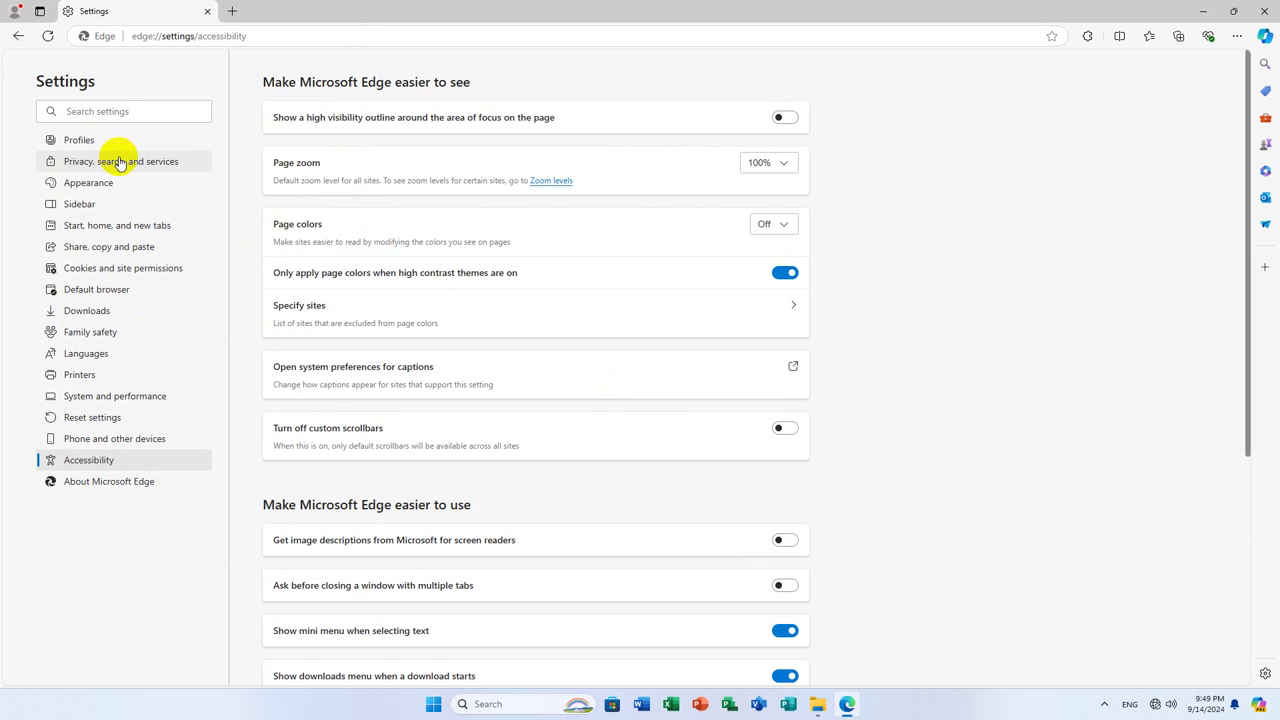
pyautogui.click(1234, 36)
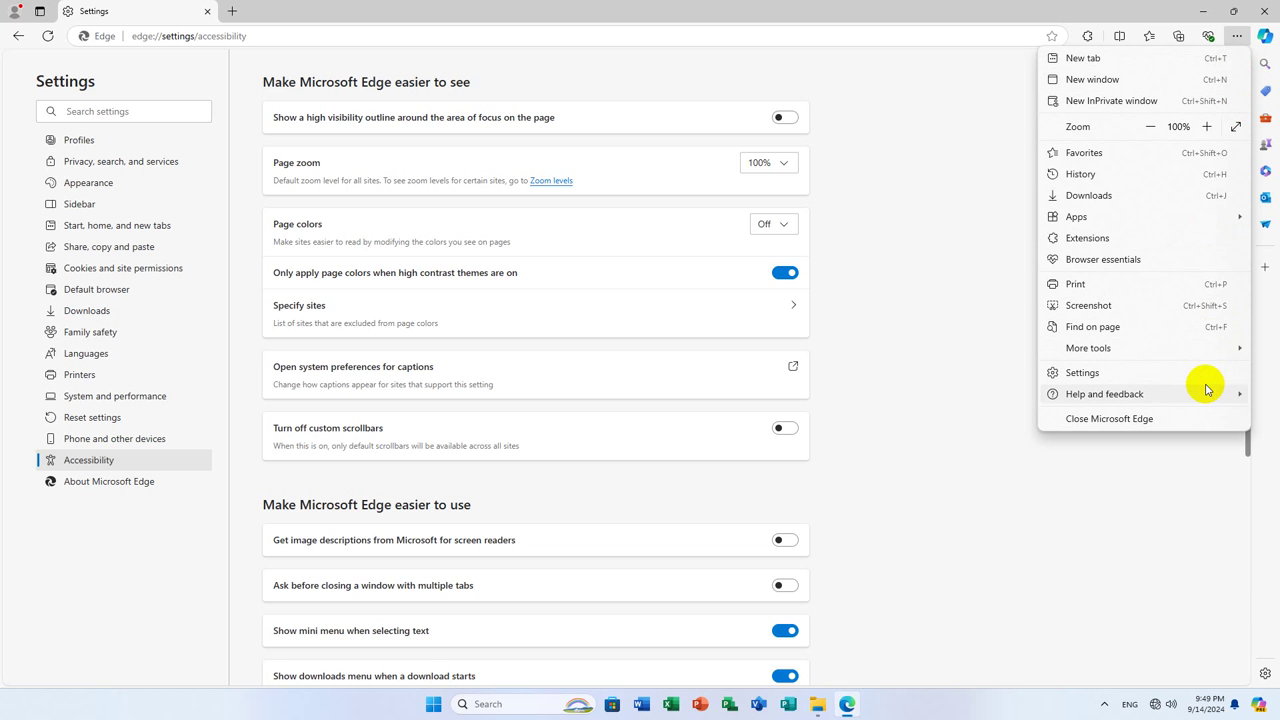
pyautogui.moveTo(1207, 389)
pyautogui.click(1086, 372)
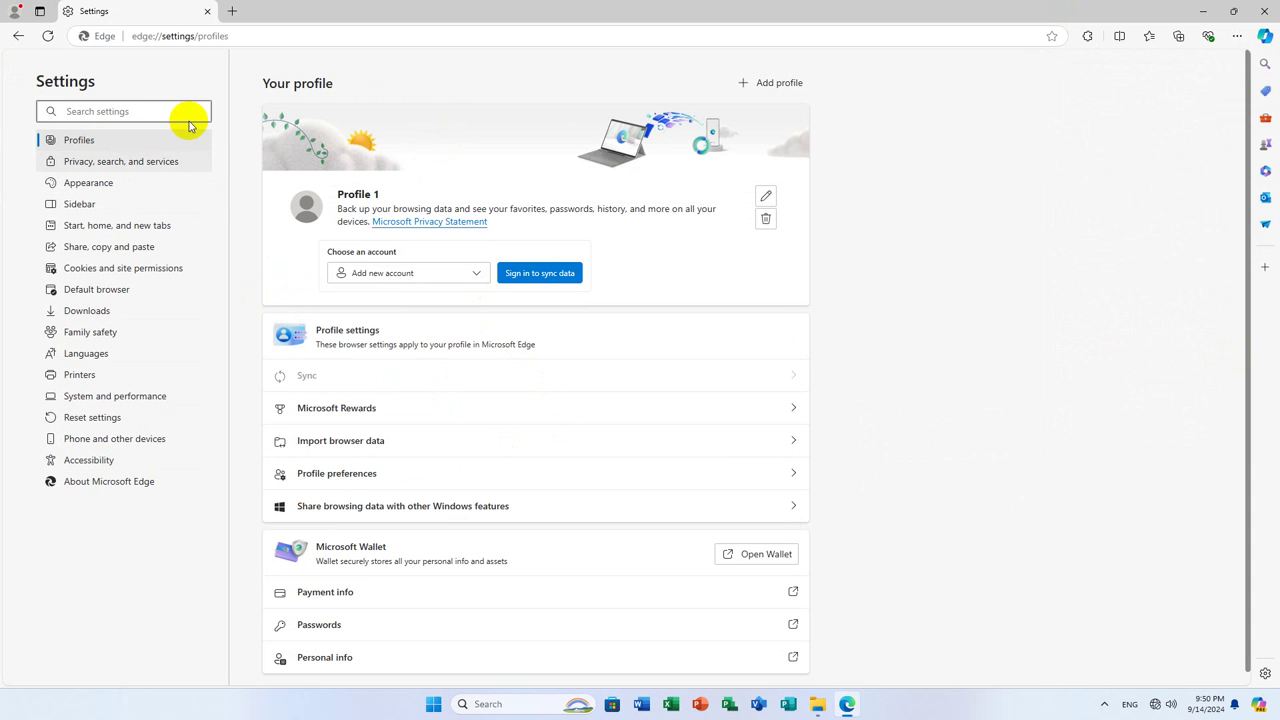
pyautogui.click(97, 189)
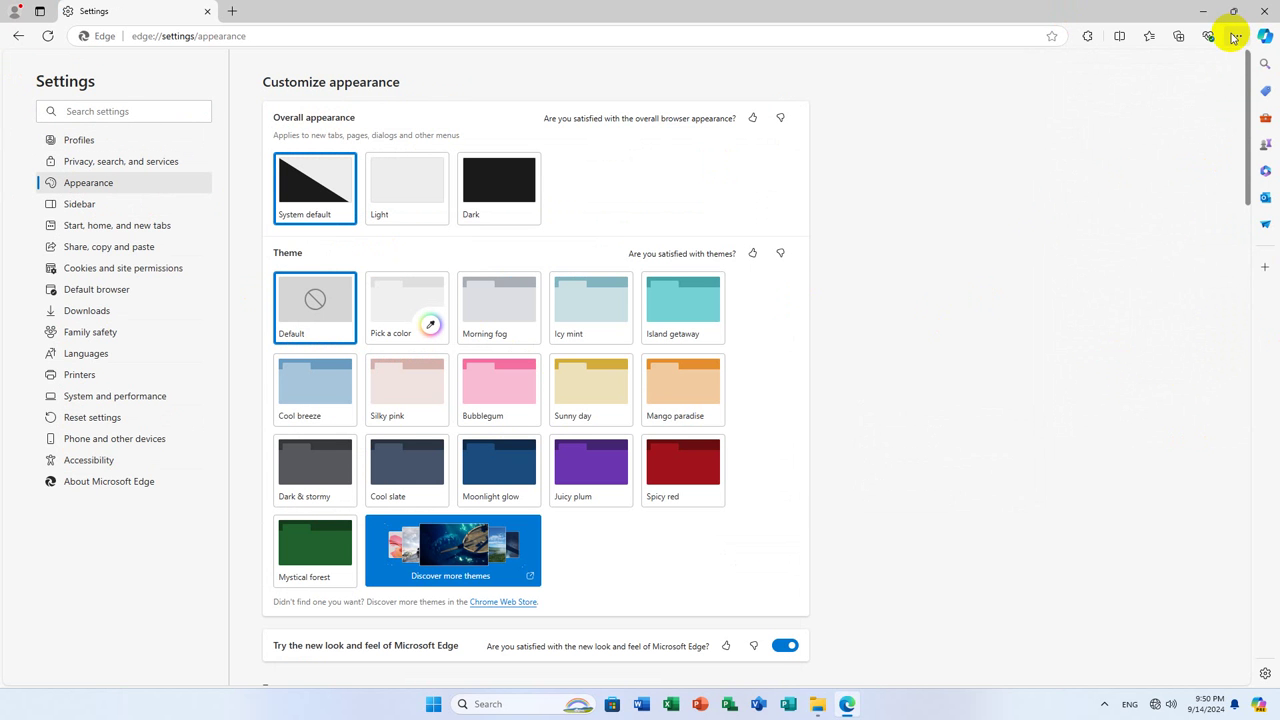
# View the management page of the IDM Integration Module extension and close it
pyautogui.click(1236, 36)
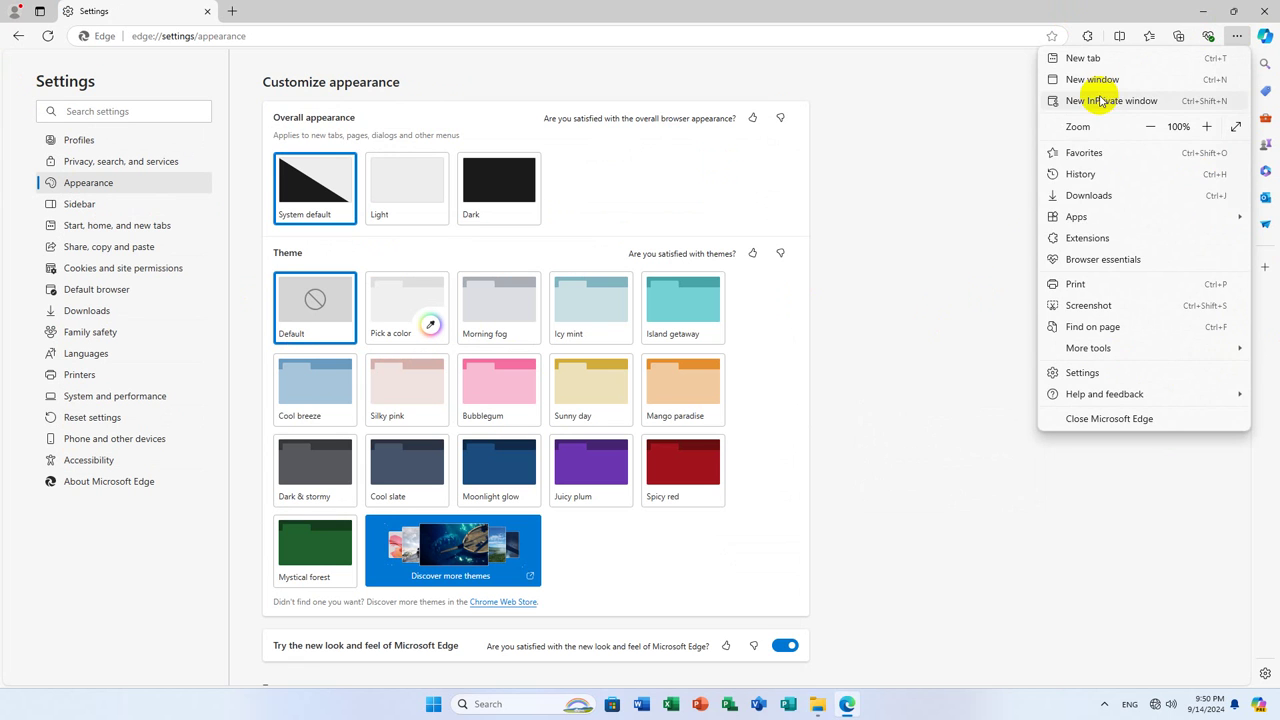
pyautogui.click(1110, 240)
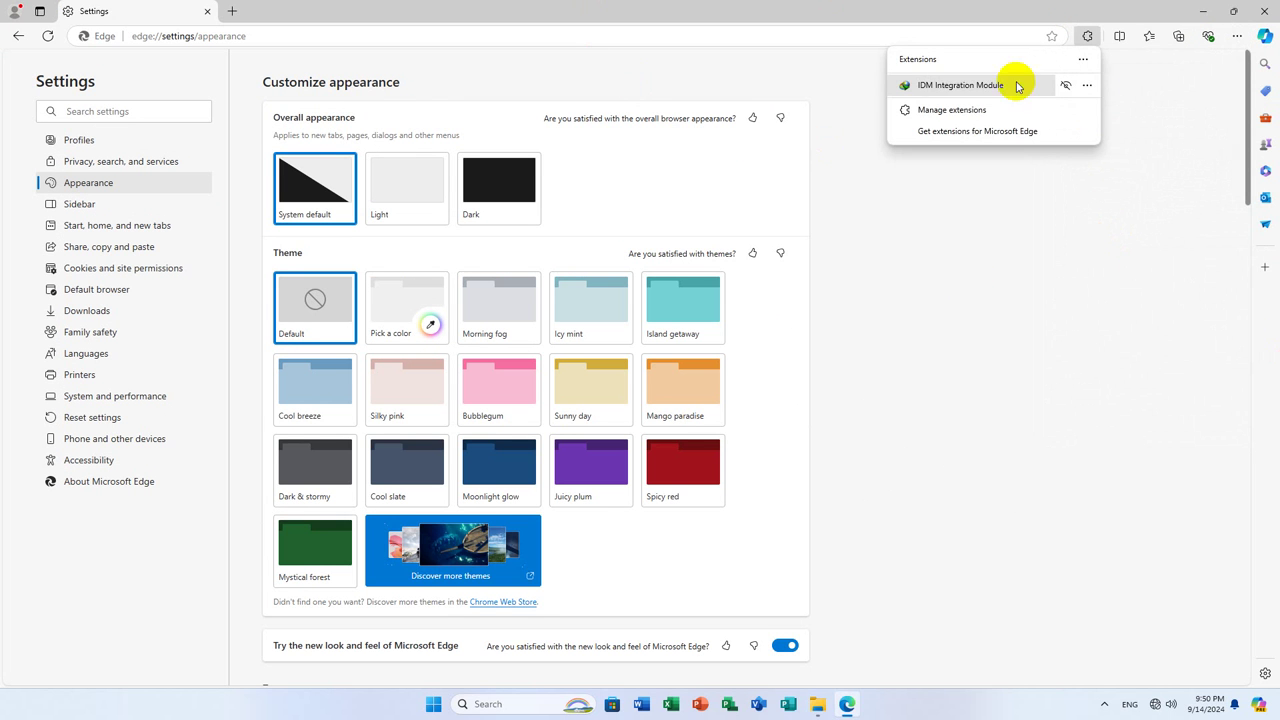
pyautogui.click(1092, 86)
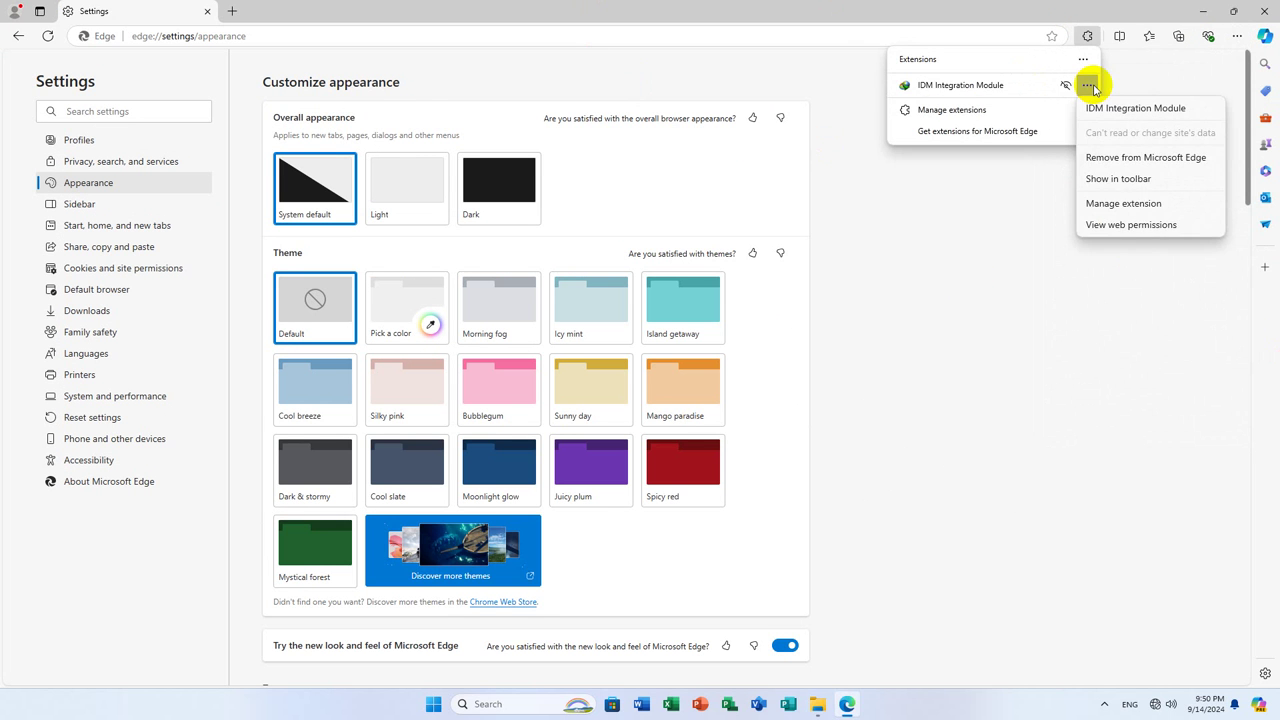
pyautogui.click(1113, 203)
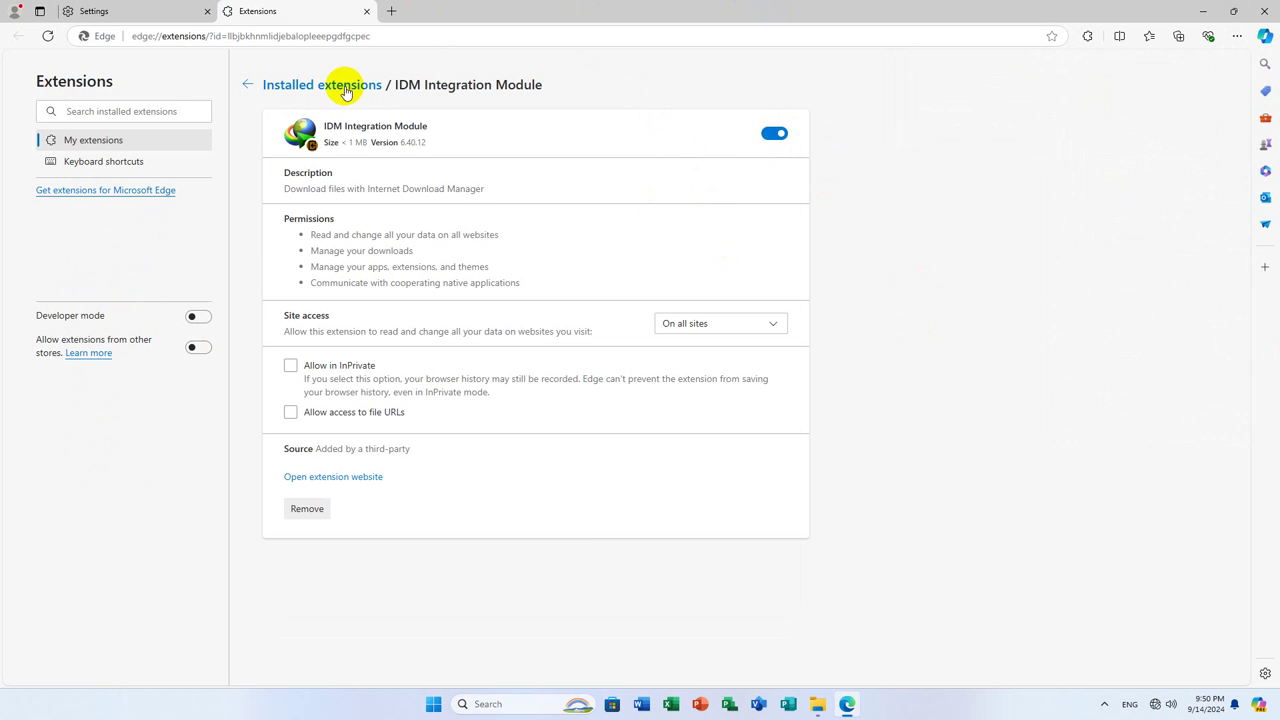
pyautogui.click(366, 11)
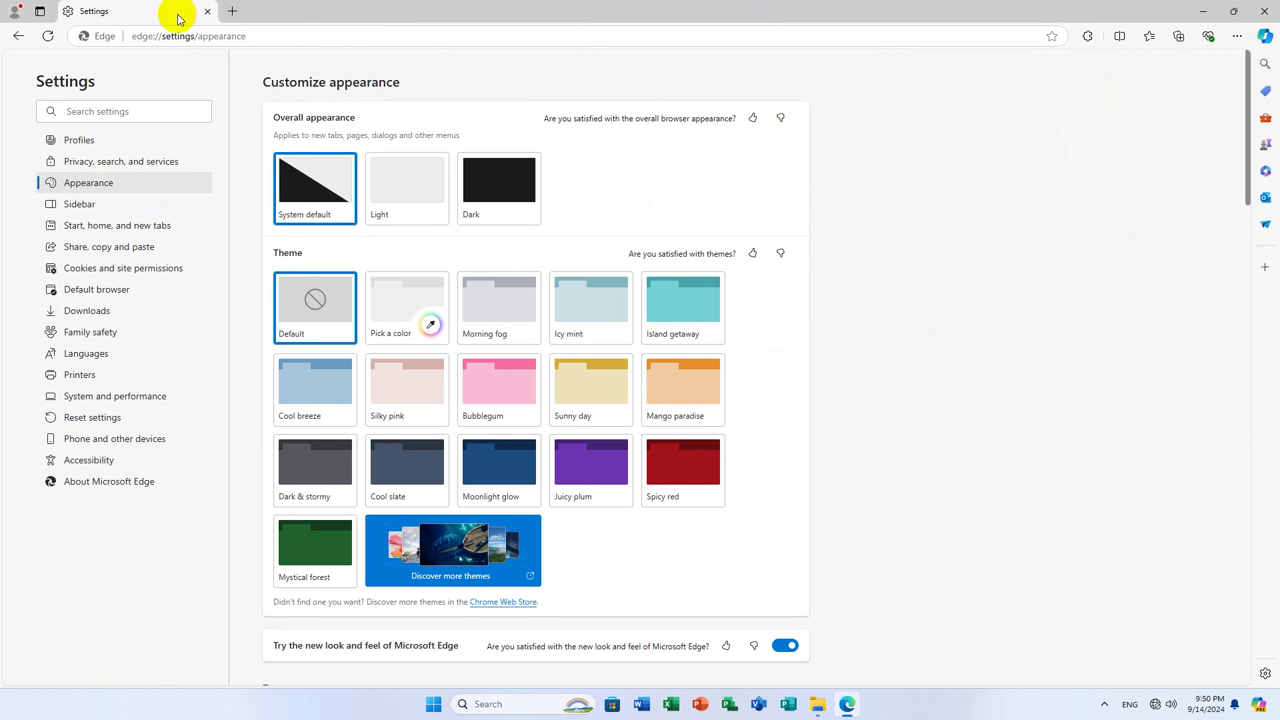
# Open youtube.com in the current browser tab
pyautogui.click(296, 40)
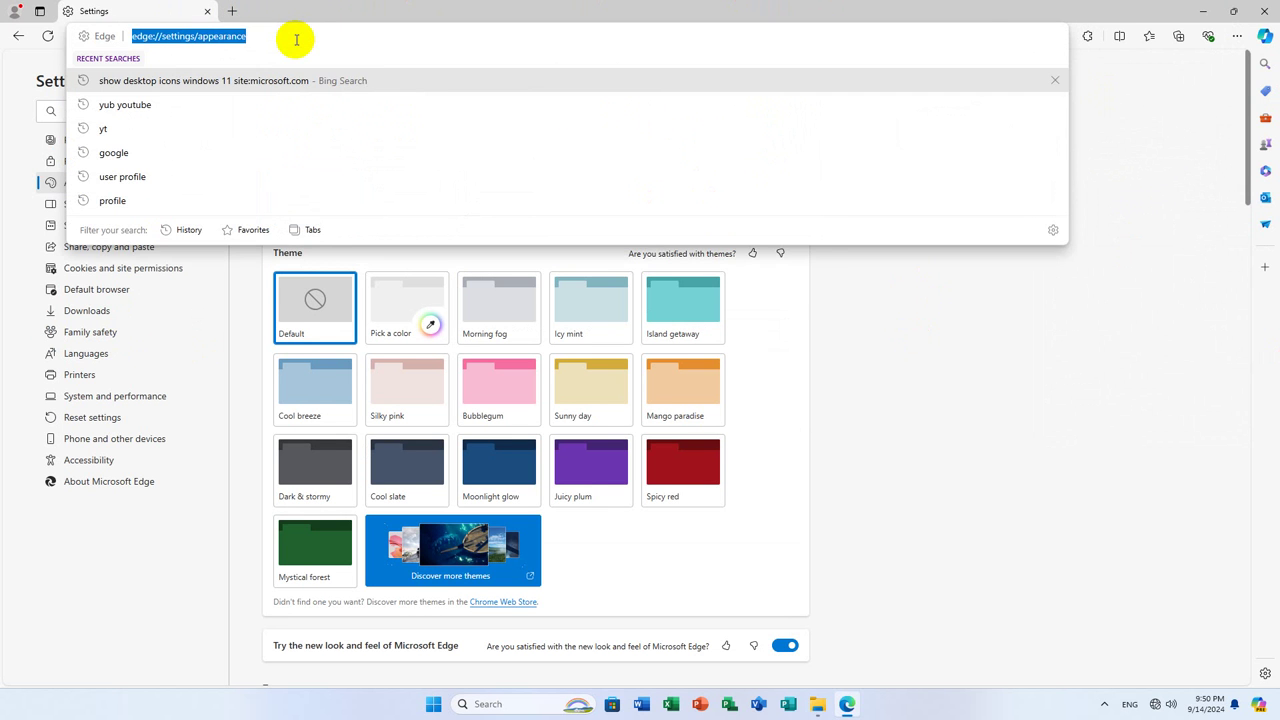
pyautogui.write('youtube.com')
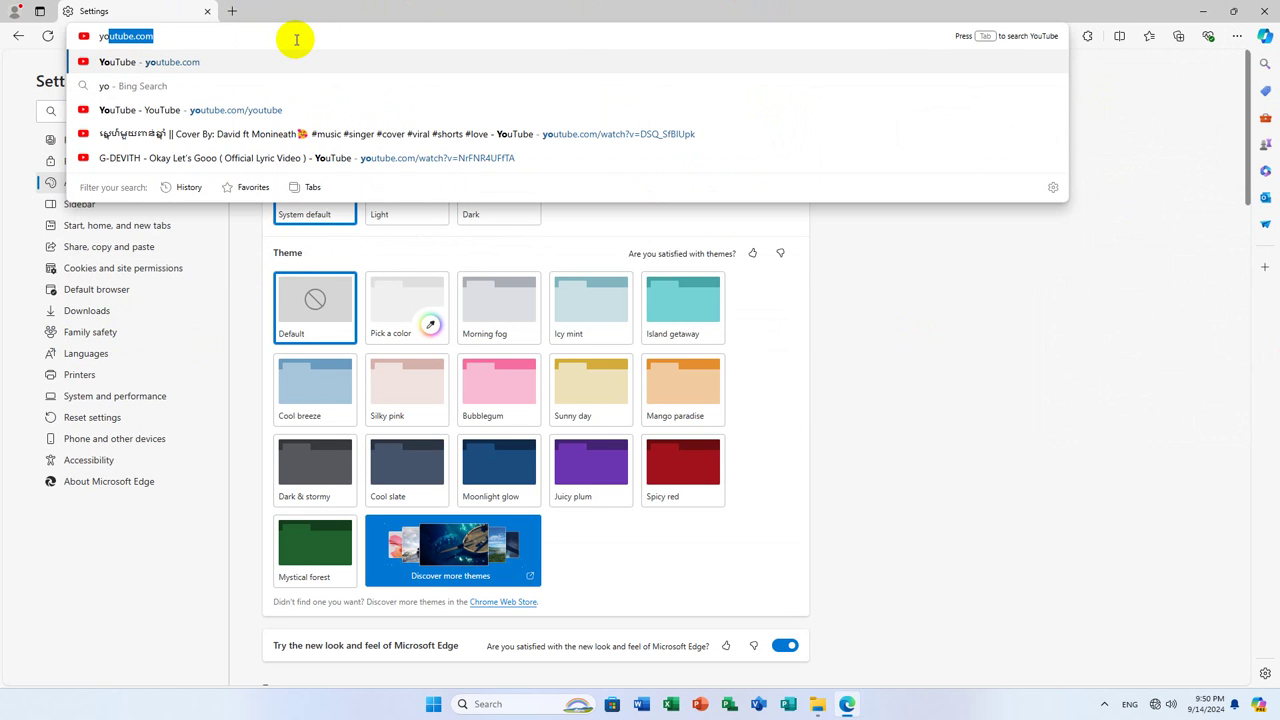
pyautogui.press('Return')
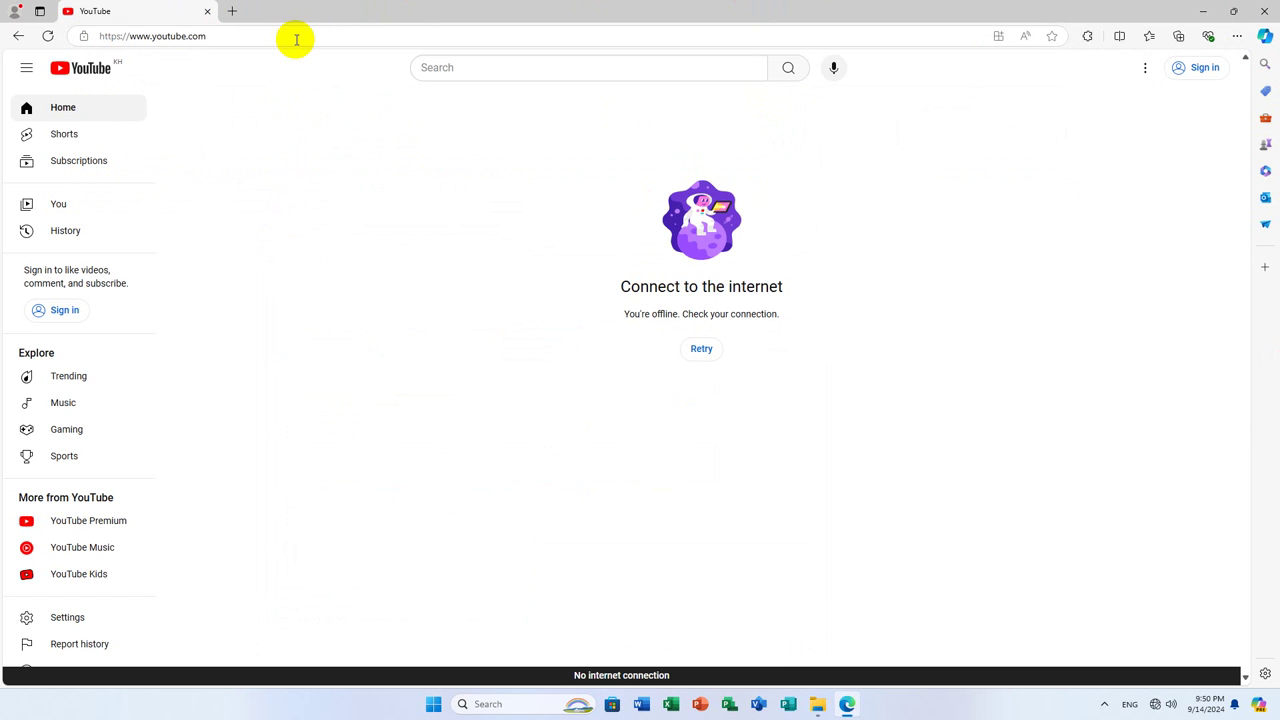
# Try to restore the internet connection from the network quick settings and reload YouTube
pyautogui.click(1155, 705)
pyautogui.click(1070, 435)
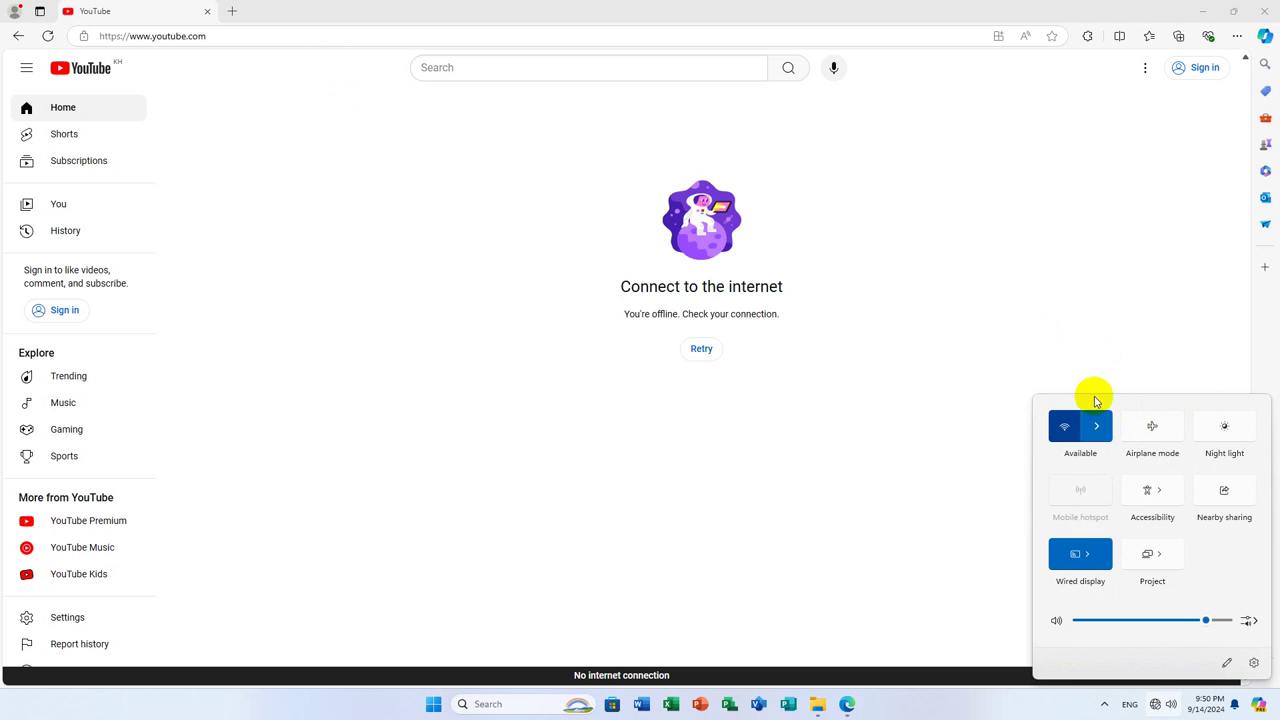
pyautogui.click(1051, 260)
pyautogui.click(697, 349)
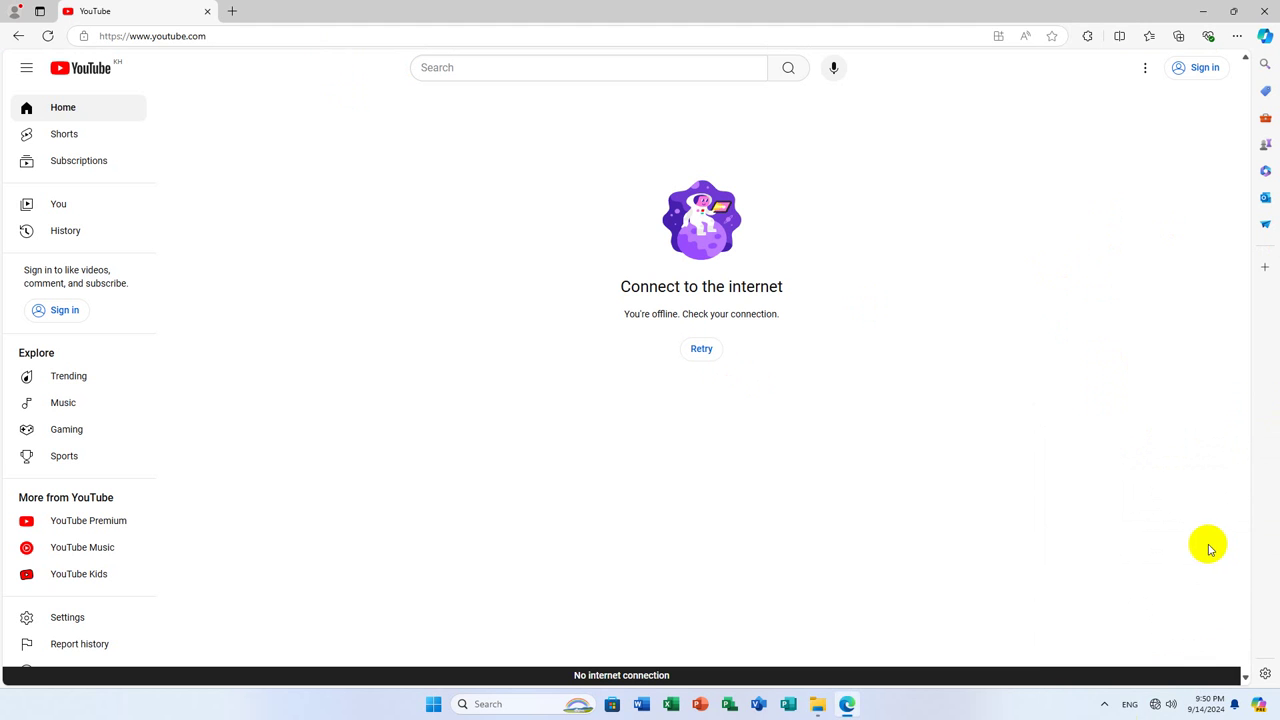
# Connect to the first Wi-Fi network in the list and reload the YouTube page
pyautogui.click(1152, 700)
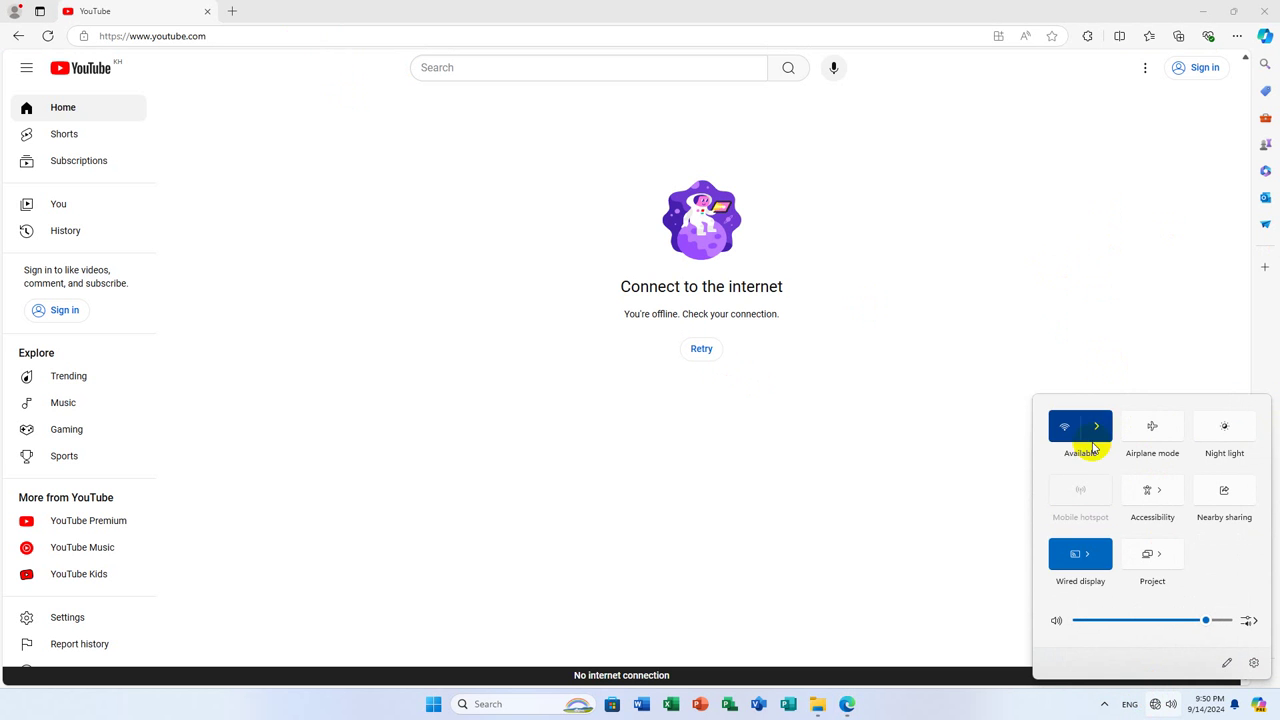
pyautogui.click(1097, 428)
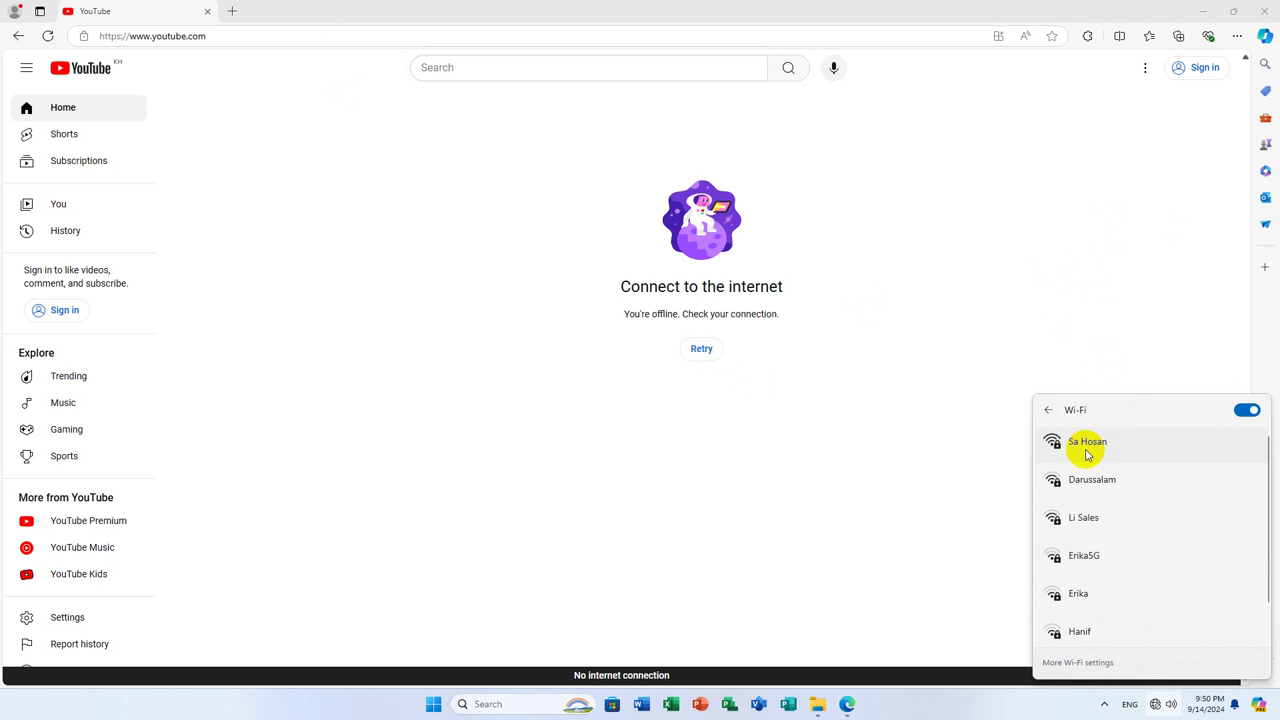
pyautogui.click(1086, 447)
pyautogui.click(1205, 500)
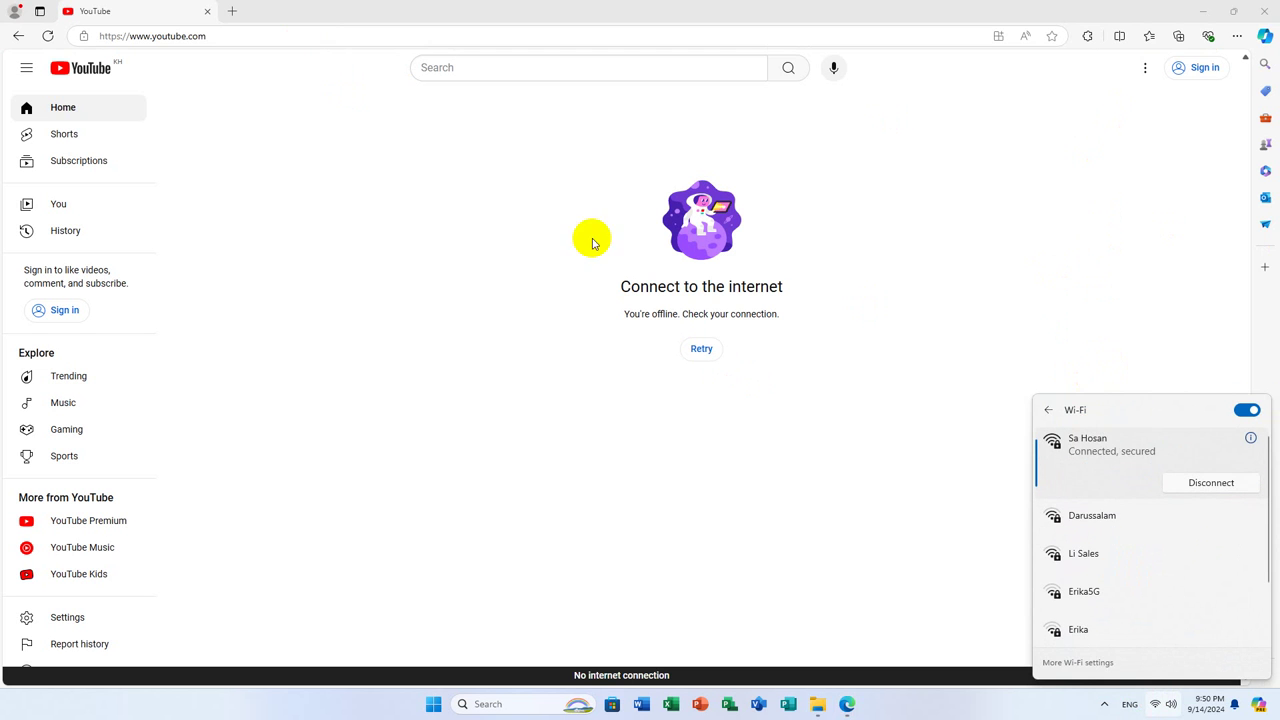
pyautogui.click(701, 348)
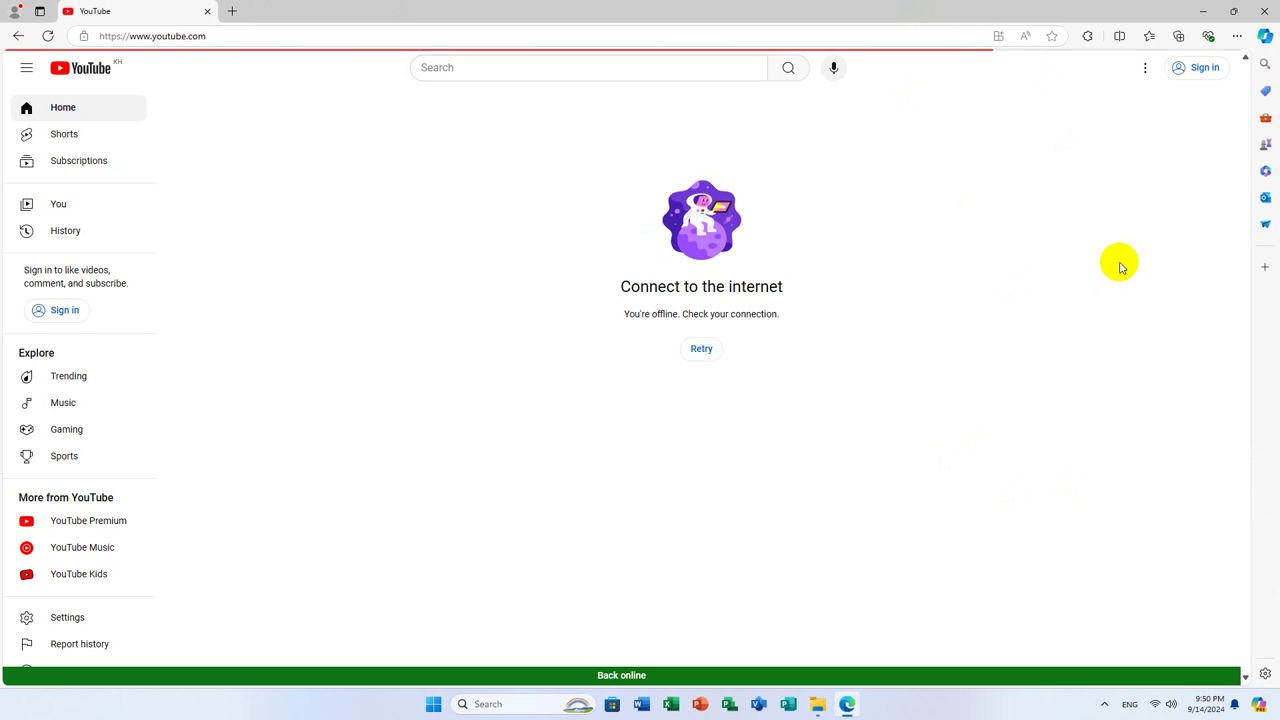
# Browse the YouTube home feed and play the Mix video in its first row
pyautogui.click(997, 198)
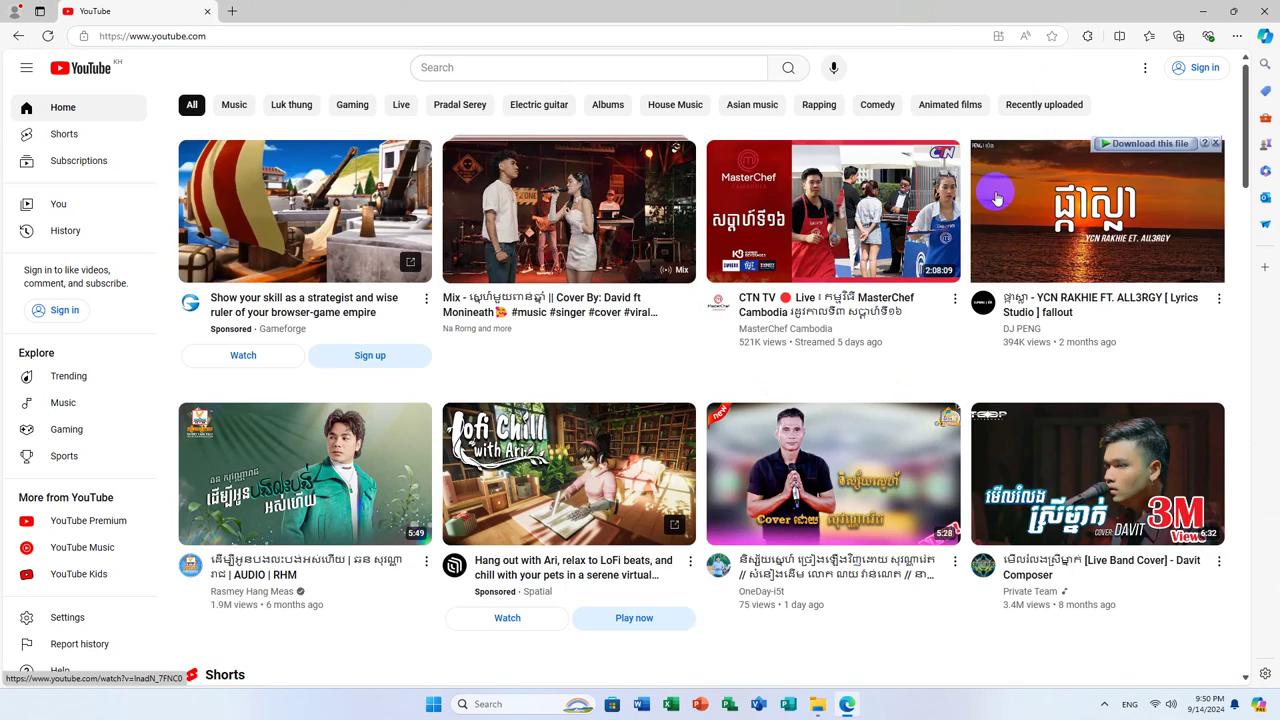
pyautogui.scroll(-4, 1011, 289)
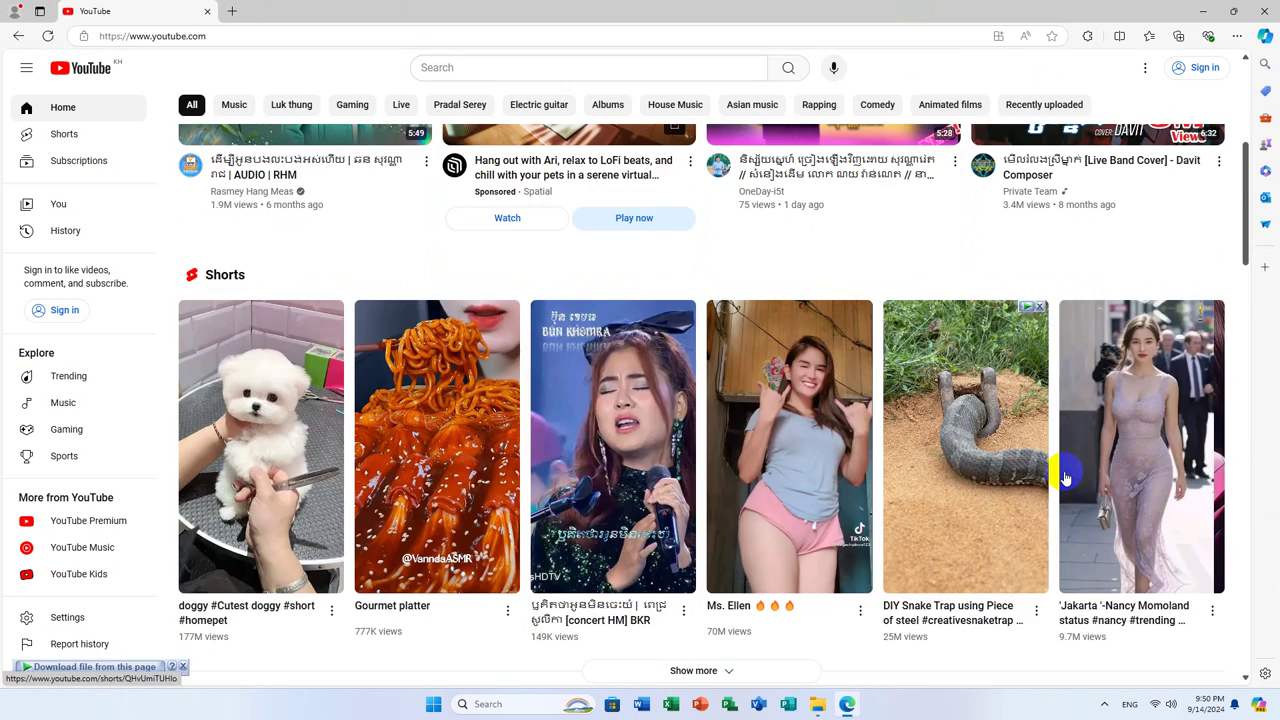
pyautogui.scroll(-9, 1010, 450)
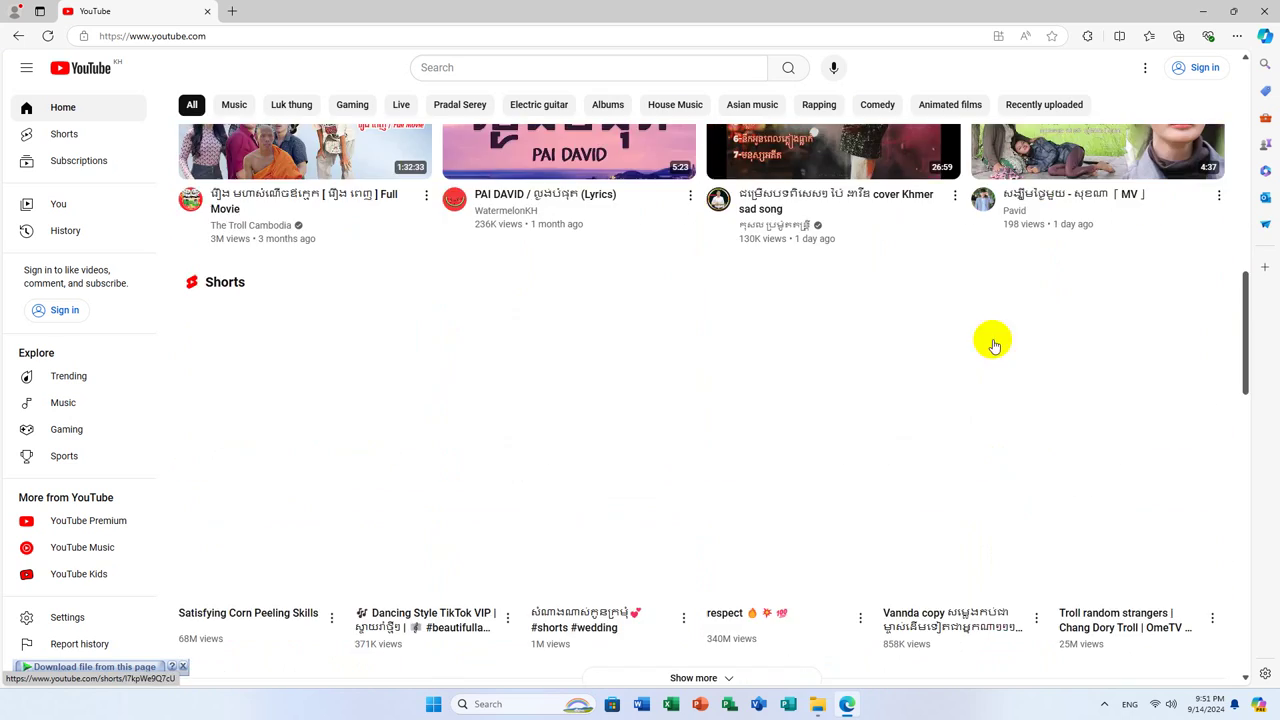
pyautogui.scroll(5, 993, 345)
pyautogui.scroll(7, 200, 165)
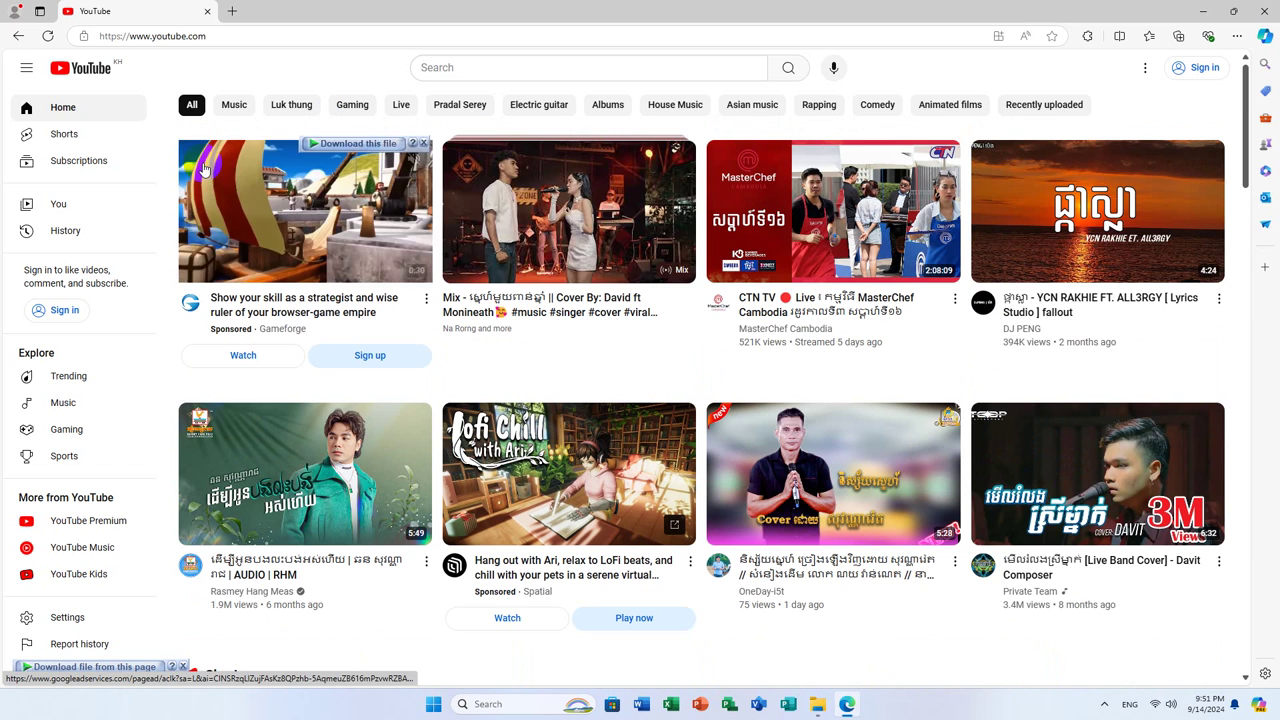
pyautogui.click(638, 231)
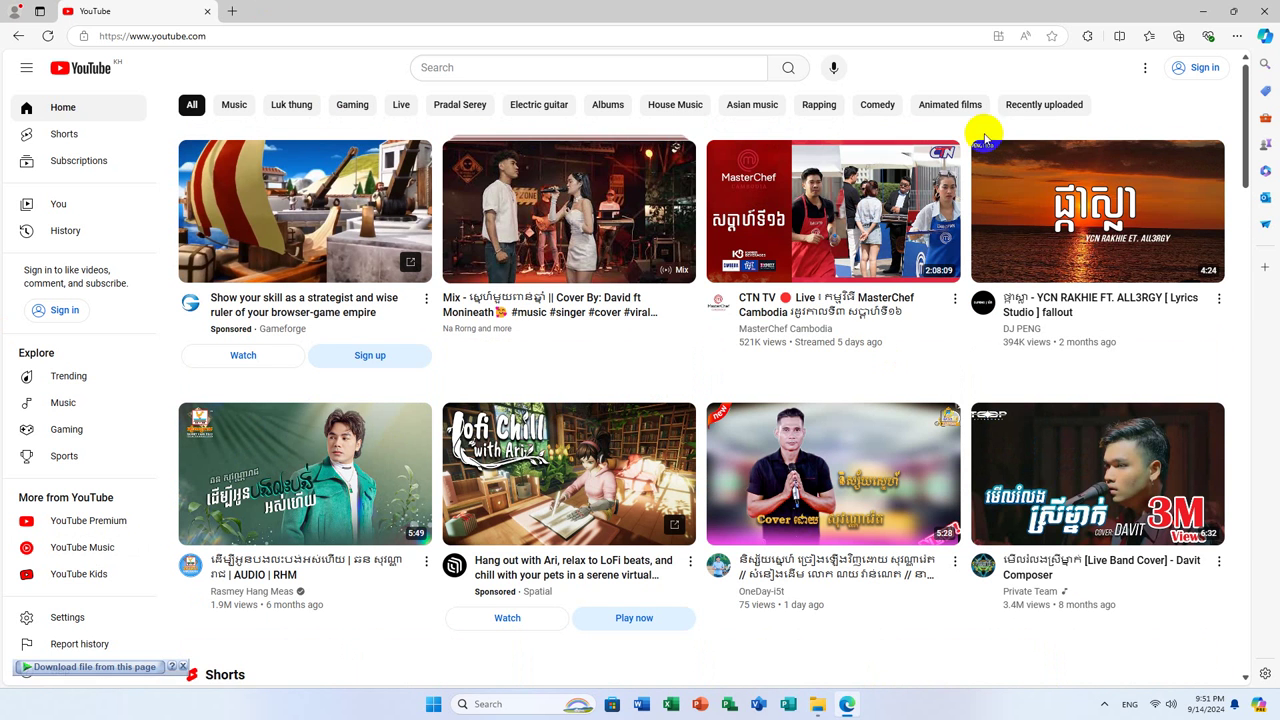
pyautogui.click(526, 210)
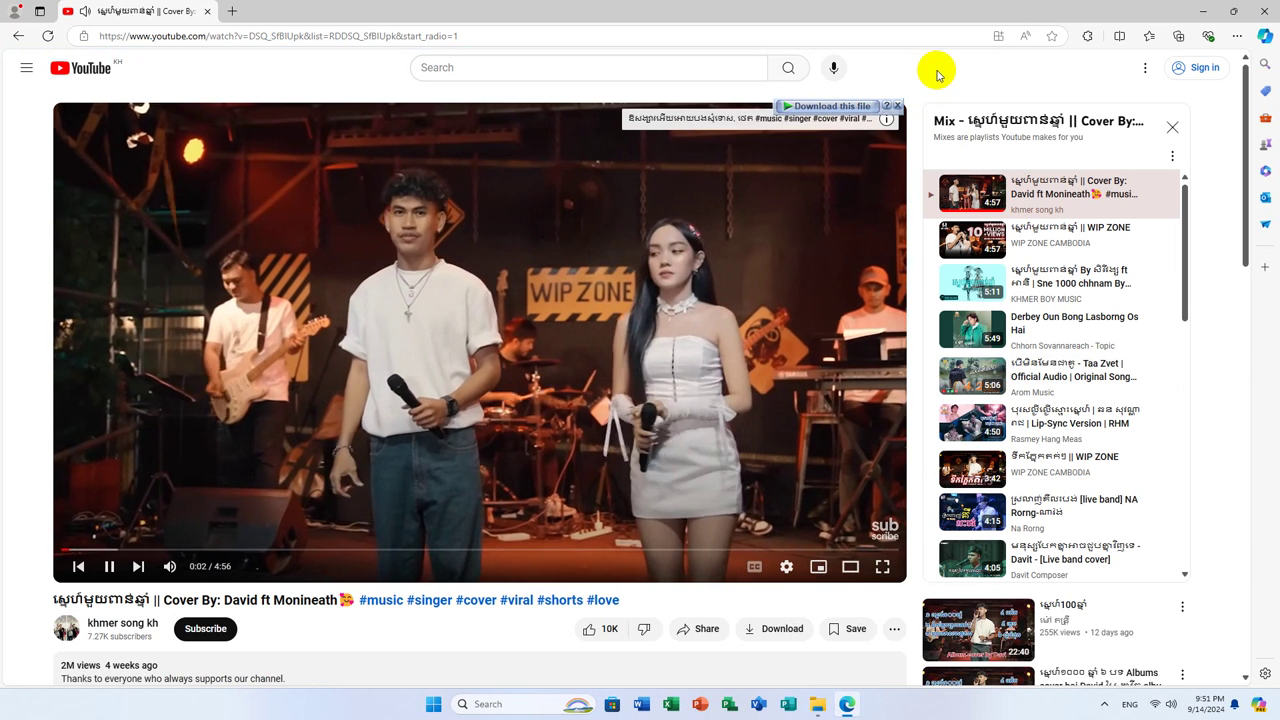
pyautogui.click(93, 550)
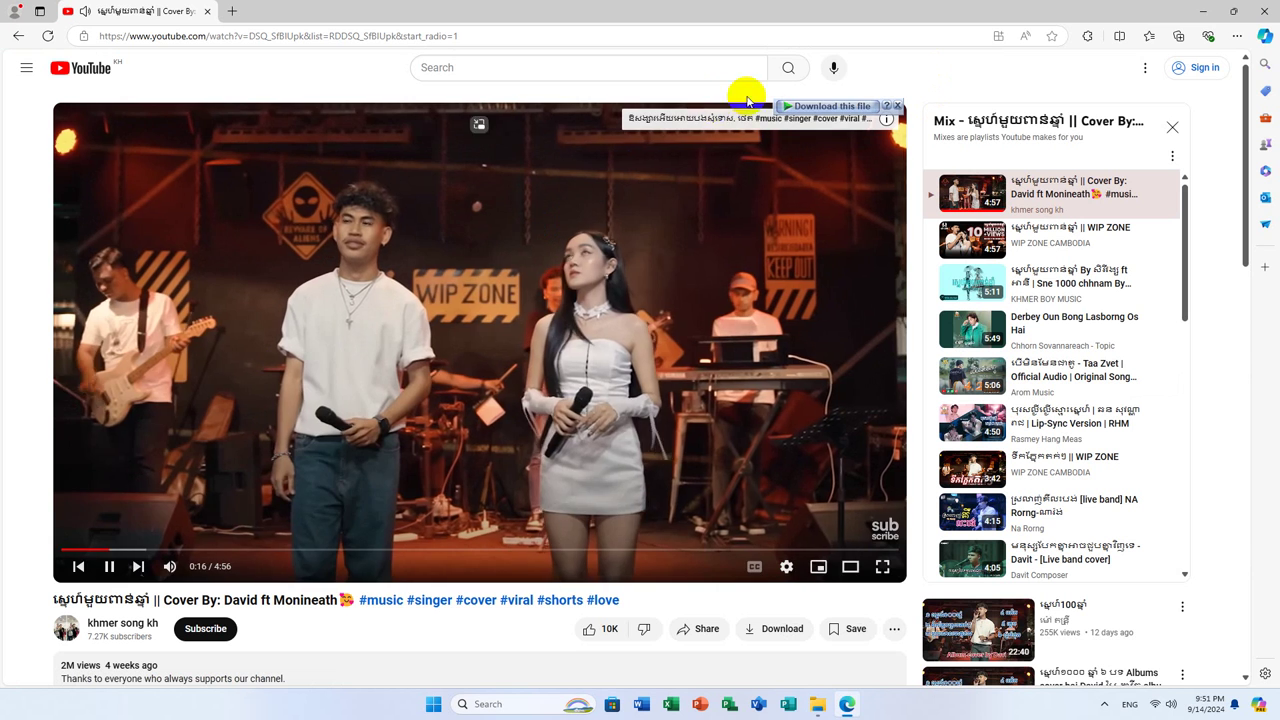
# Start an IDM download of the first file offered for the video and set its save location to the Desktop as videoplayback
pyautogui.click(842, 106)
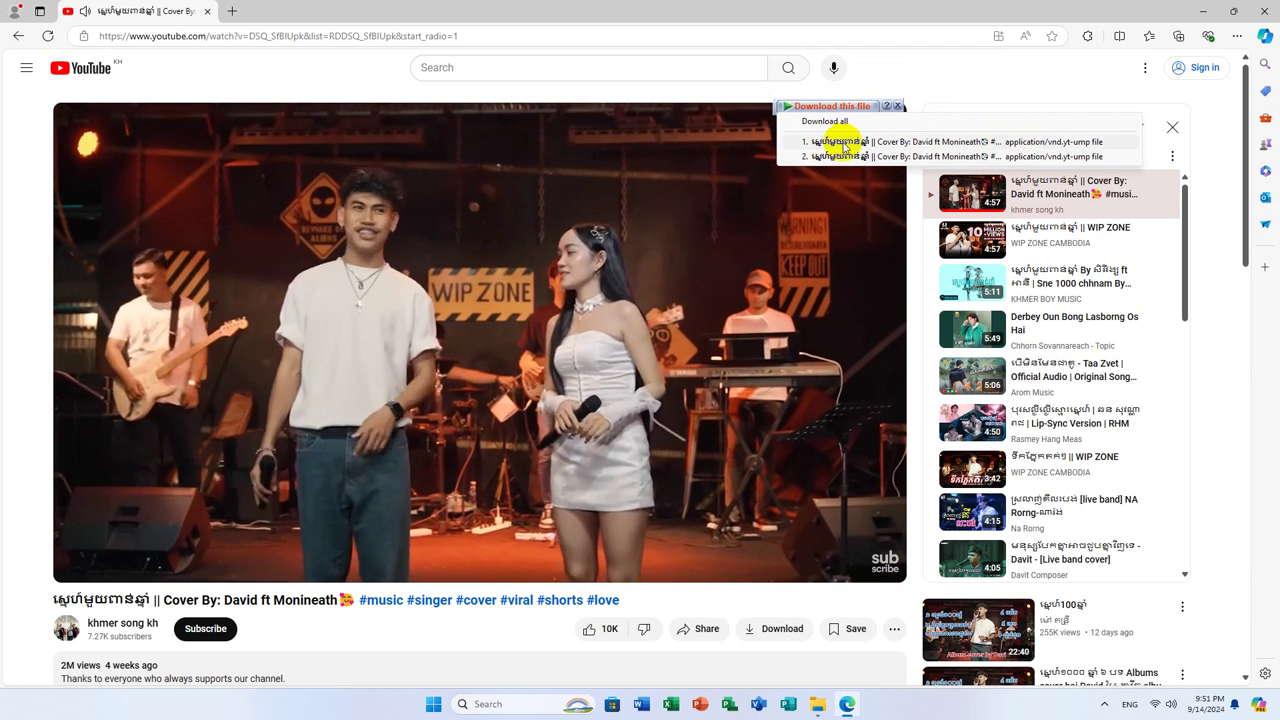
pyautogui.click(843, 141)
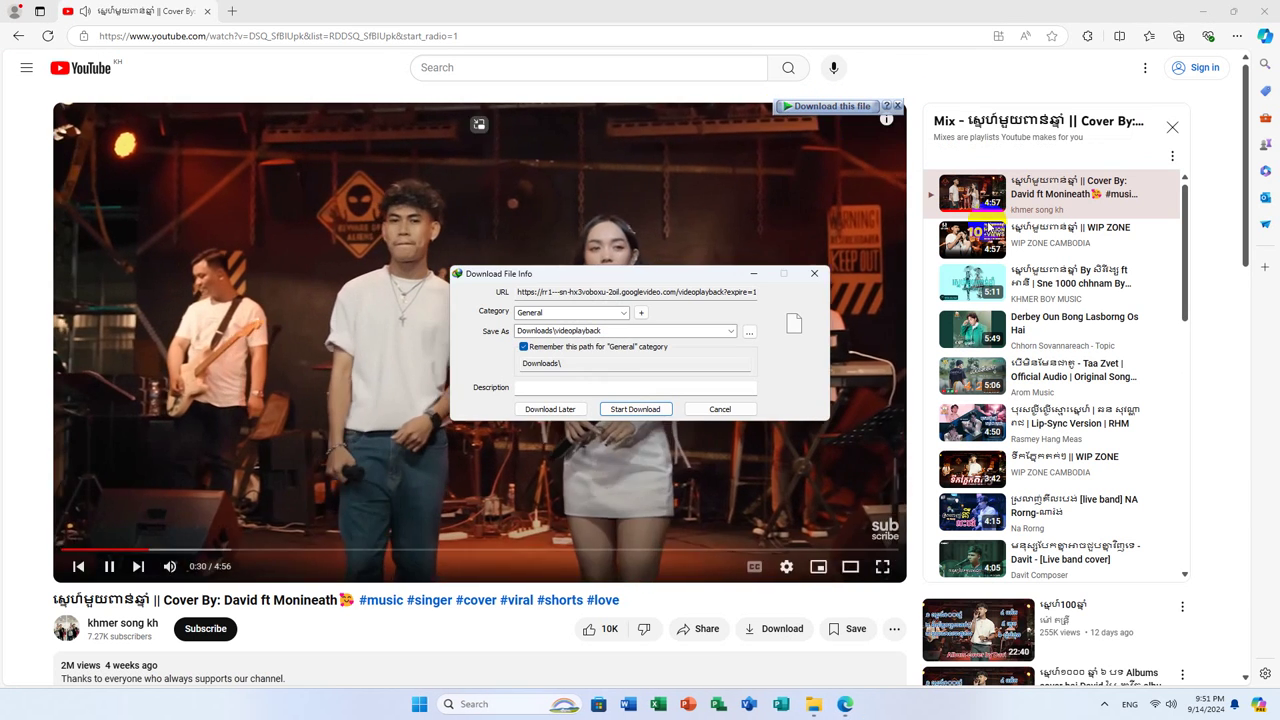
pyautogui.click(749, 331)
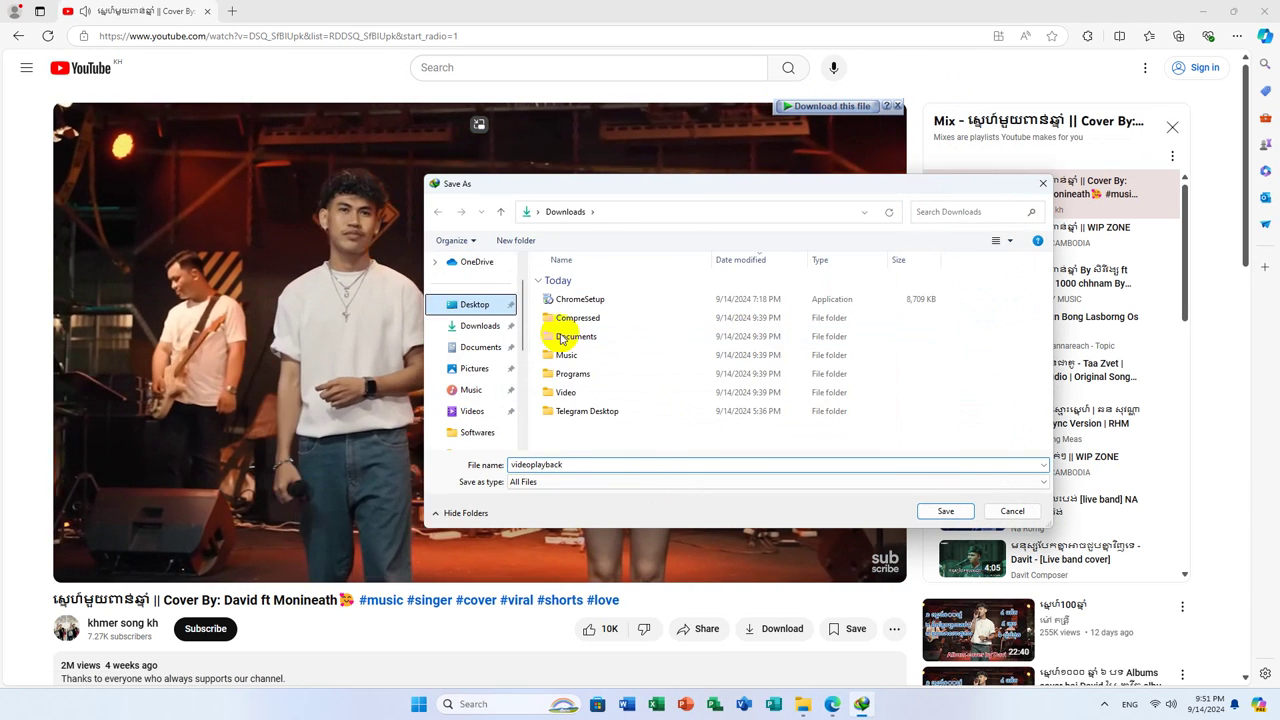
pyautogui.click(937, 514)
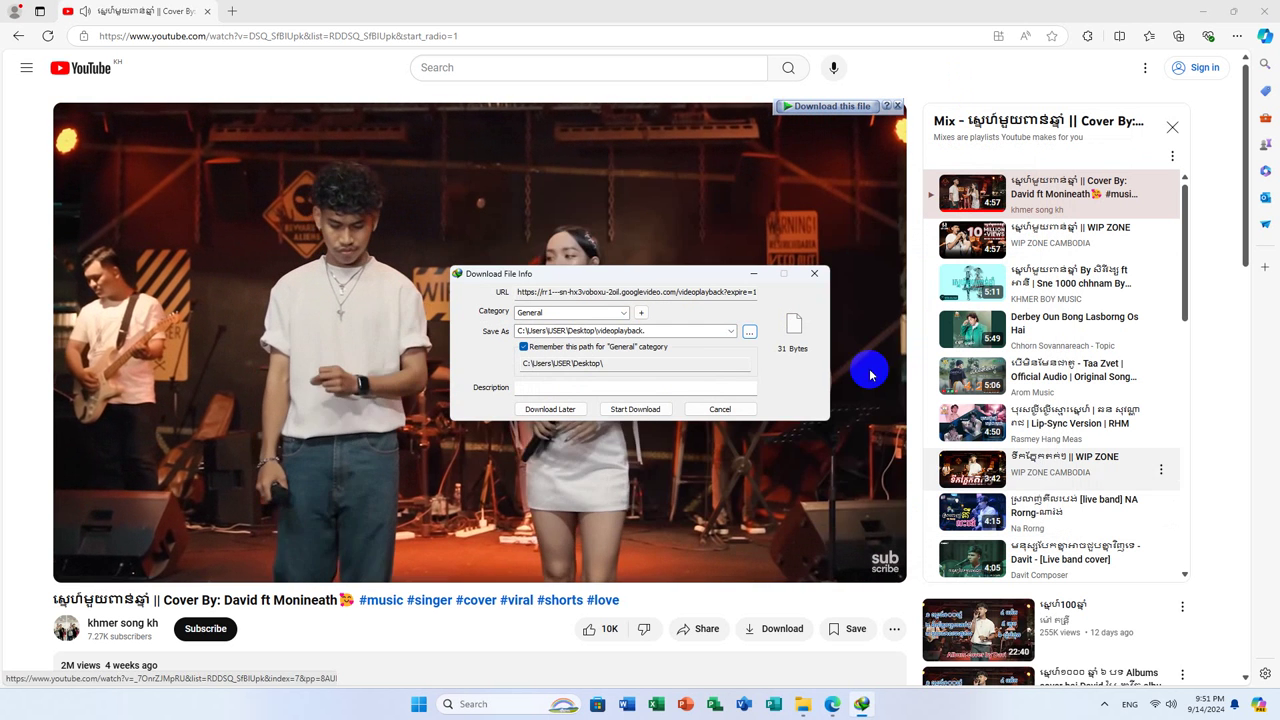
# Start the download without remembering the path for the General category, and pause the YouTube video
pyautogui.click(524, 346)
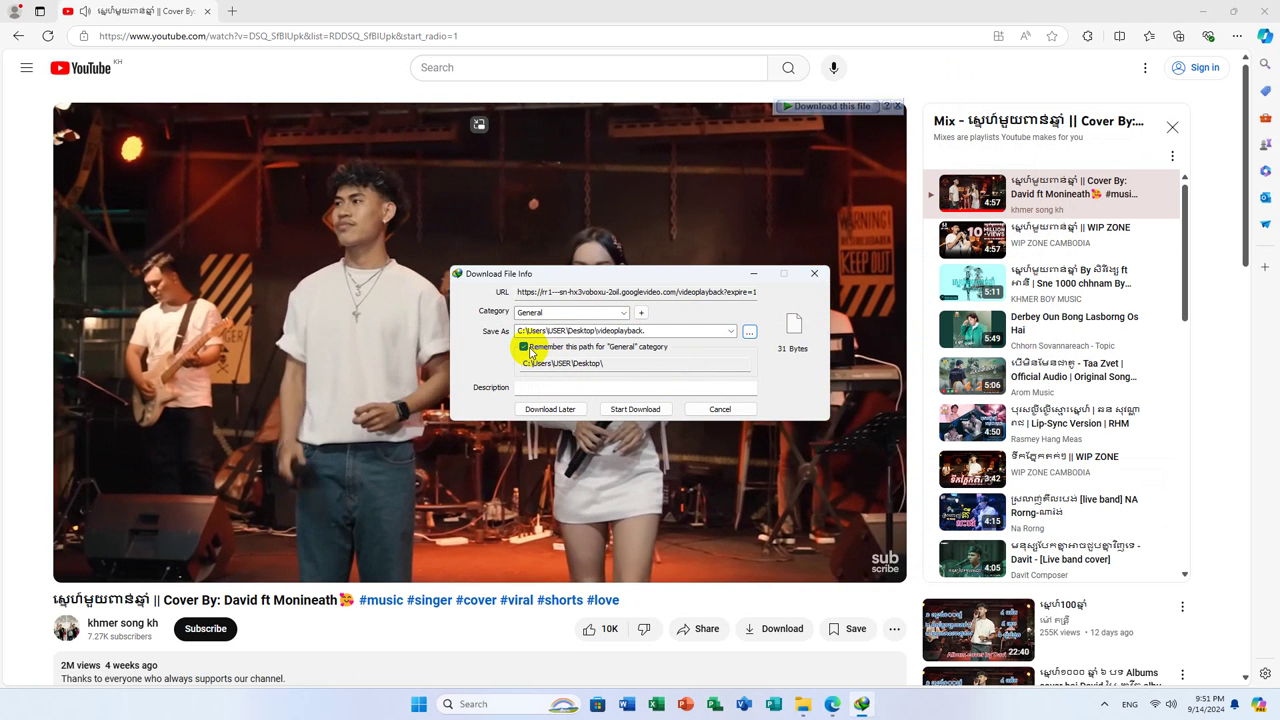
pyautogui.click(531, 346)
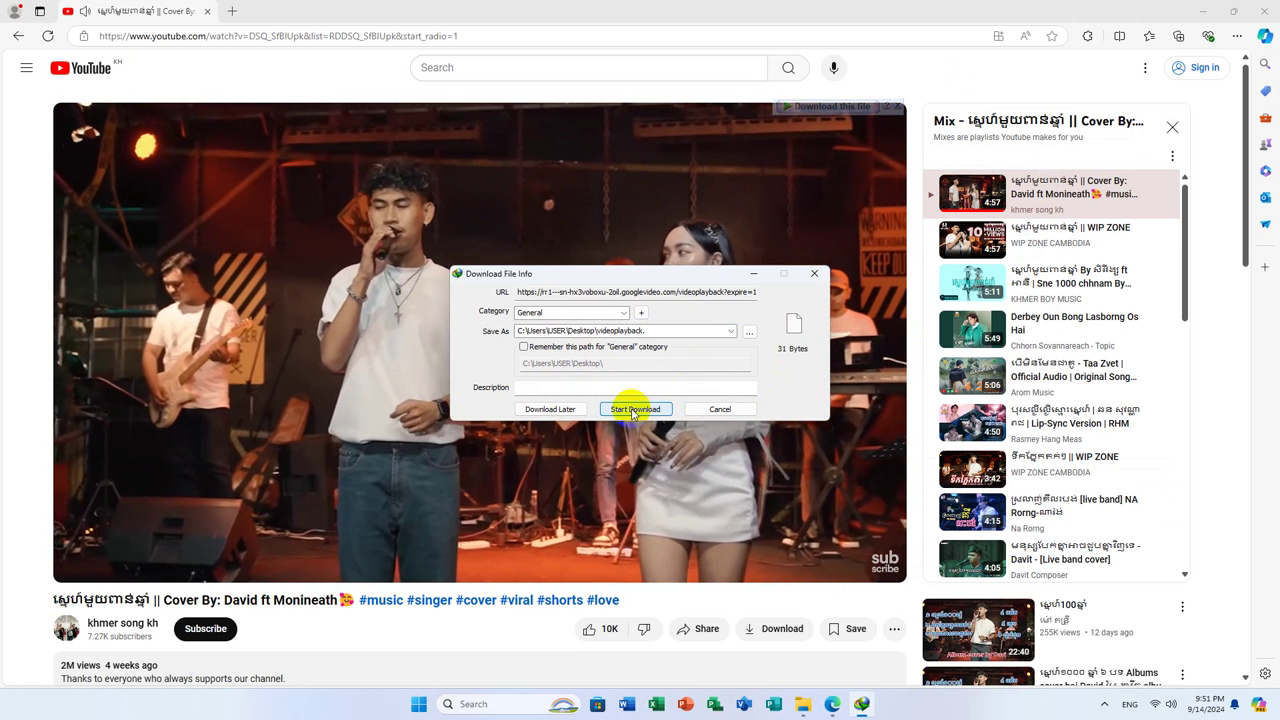
pyautogui.click(650, 409)
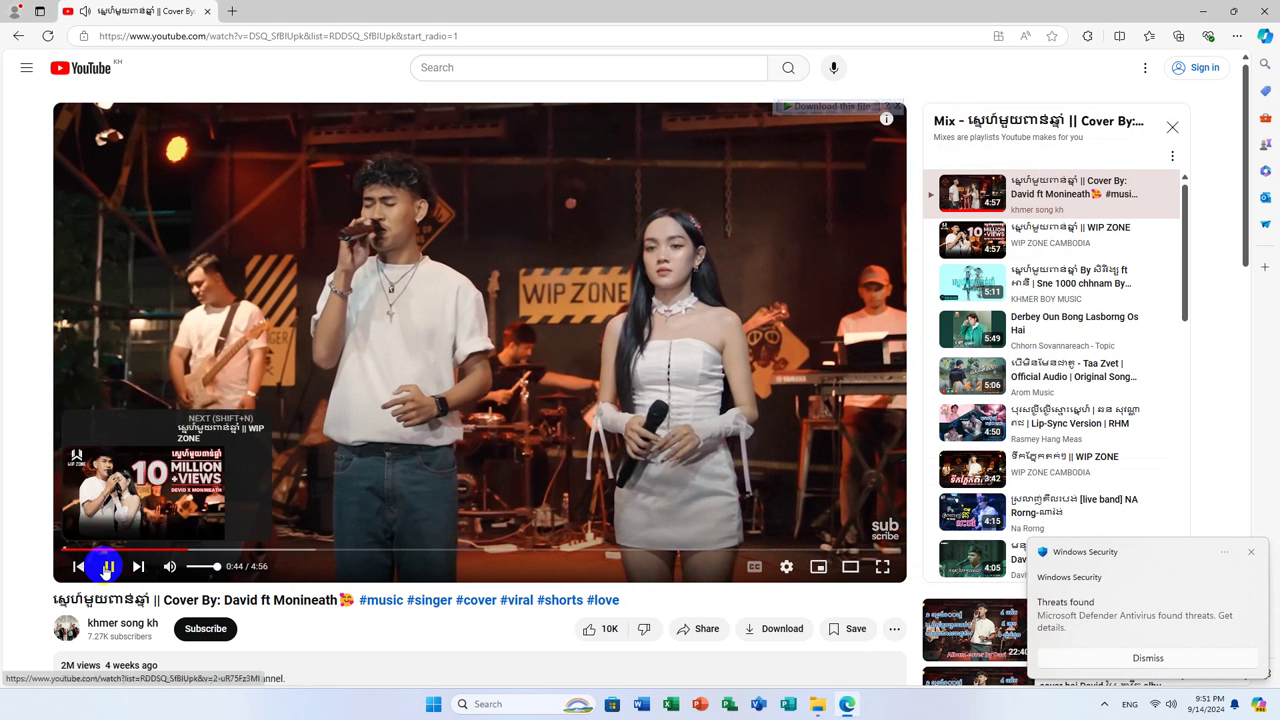
pyautogui.click(109, 566)
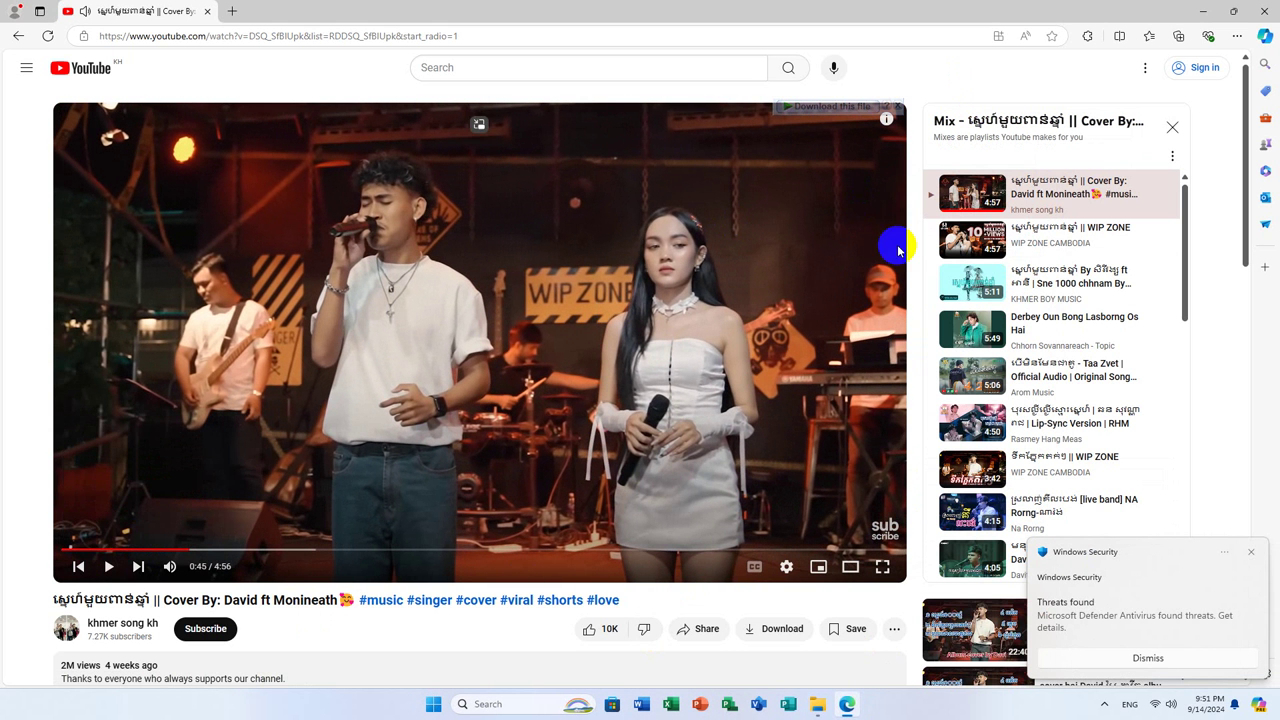
# Switch to Internet Download Manager from the desktop, check the videoplayback entry in its download list, and close the window
pyautogui.click(1199, 11)
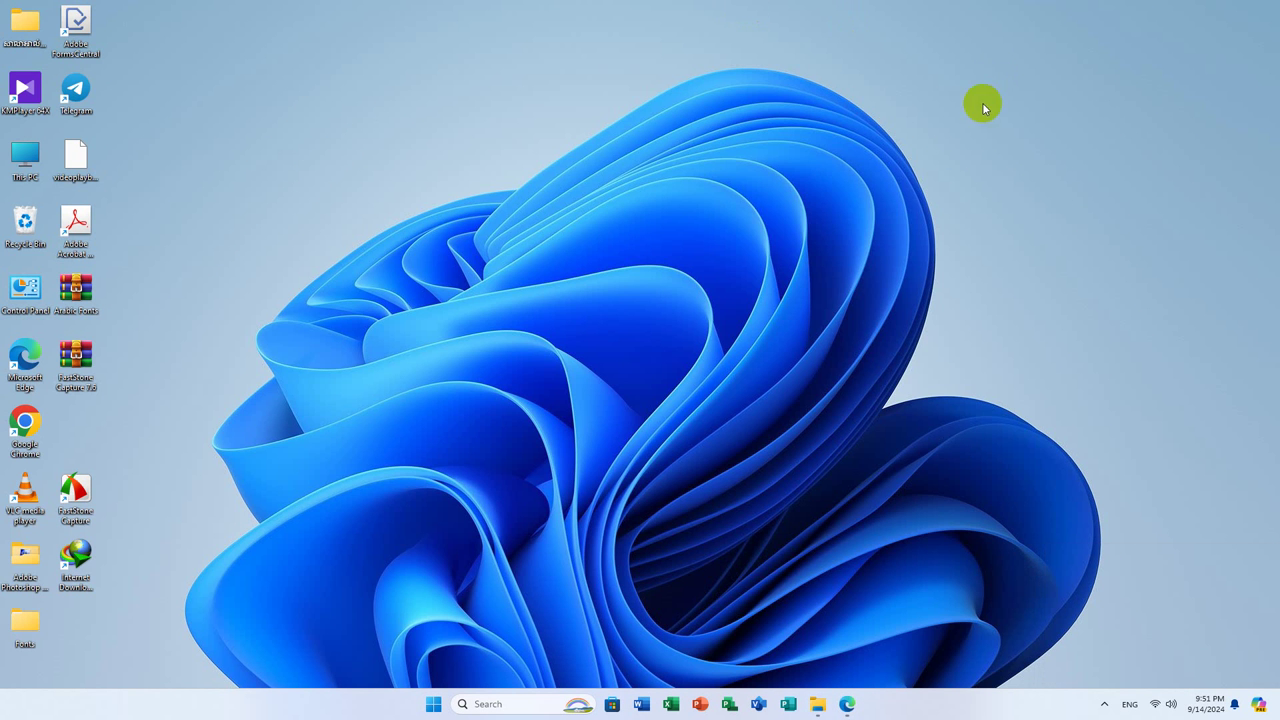
pyautogui.click(1106, 707)
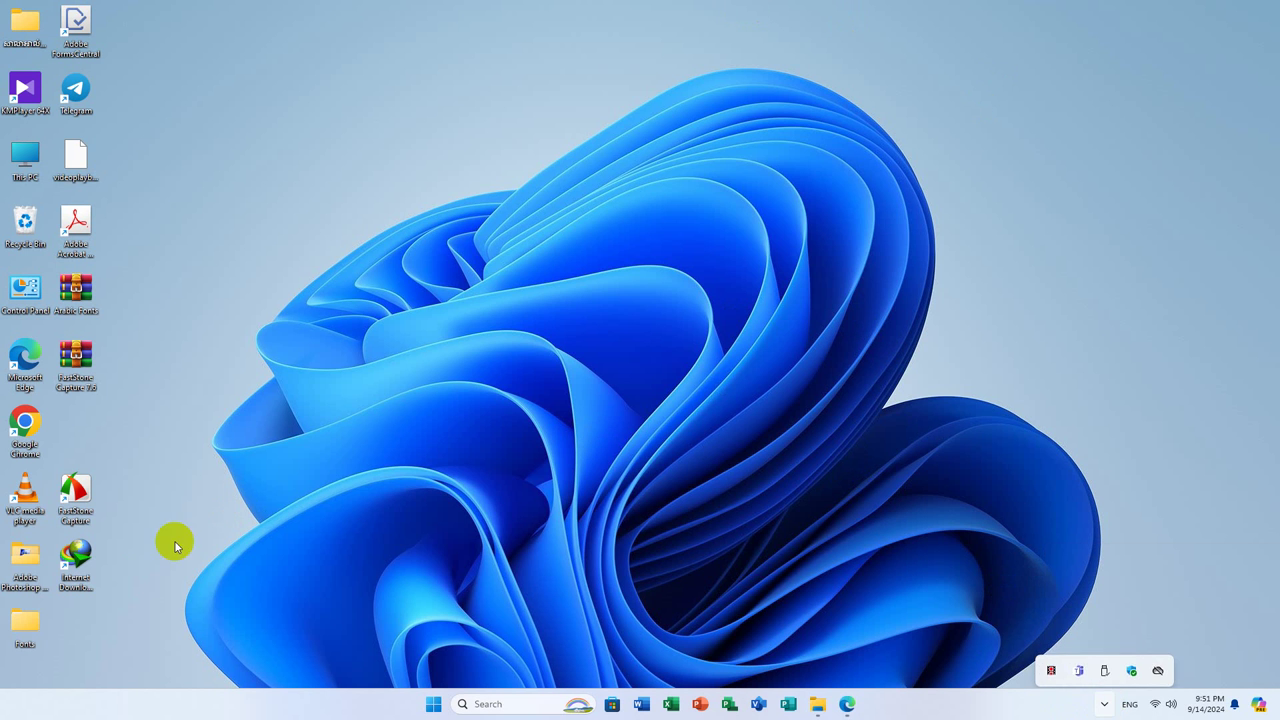
pyautogui.click(68, 568)
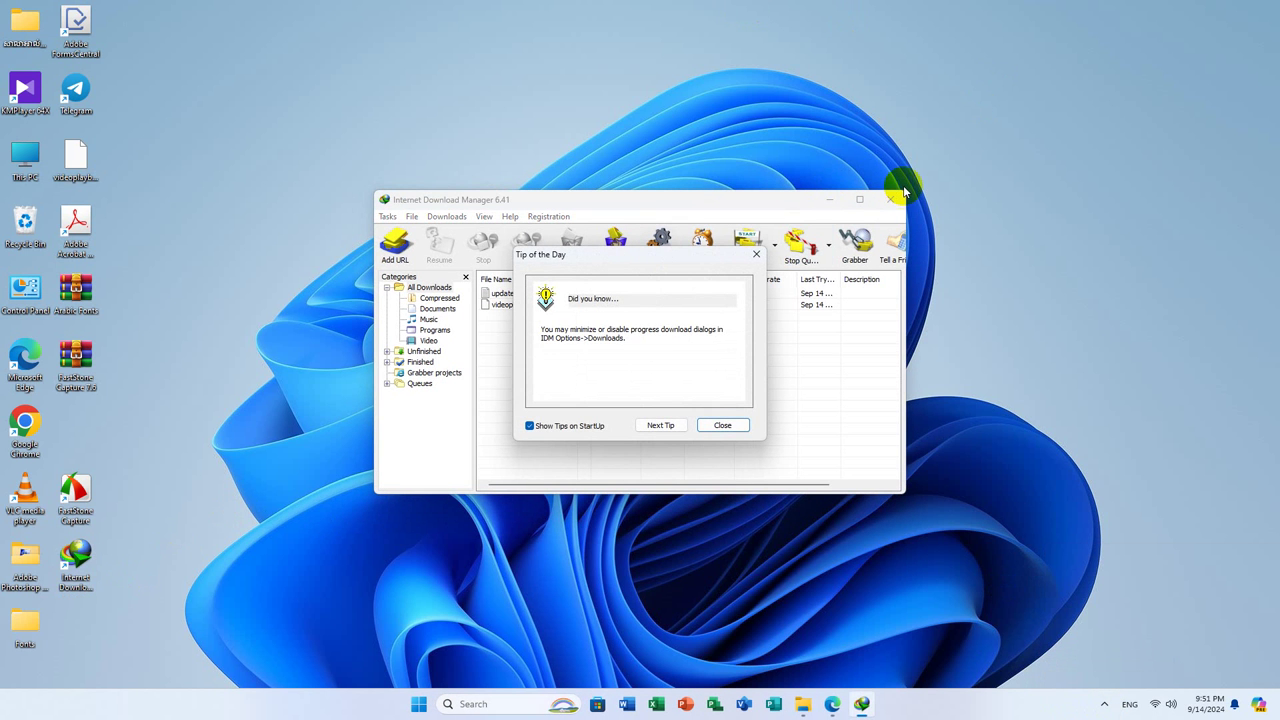
pyautogui.click(720, 425)
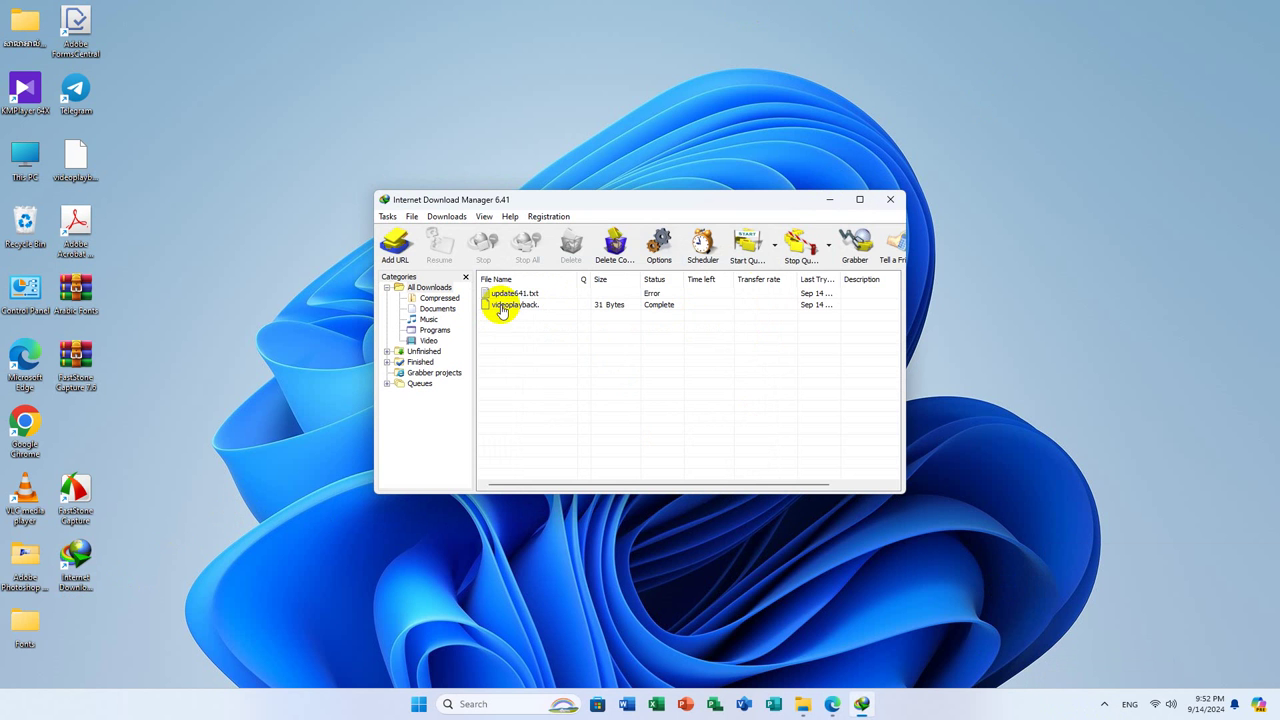
pyautogui.click(889, 199)
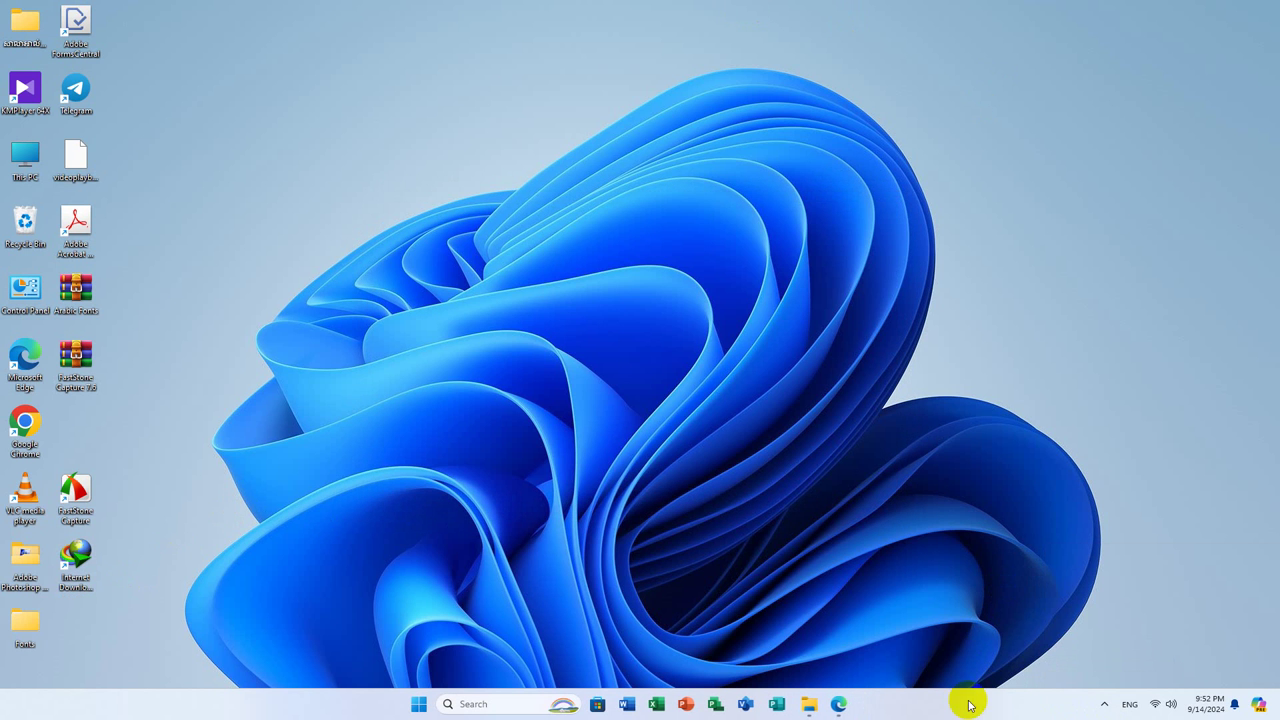
# Check the hidden system tray icons, and look at the IDM download bar on the paused YouTube video before minimizing the browser
pyautogui.click(1108, 706)
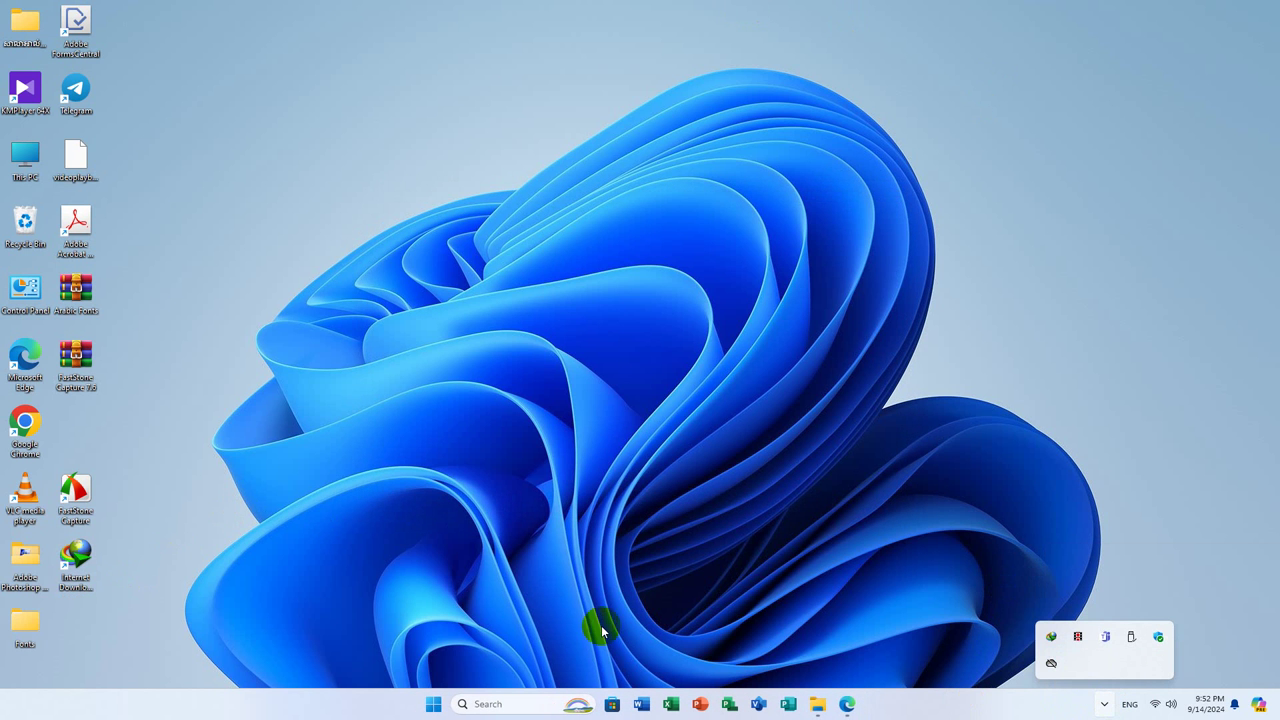
pyautogui.click(848, 706)
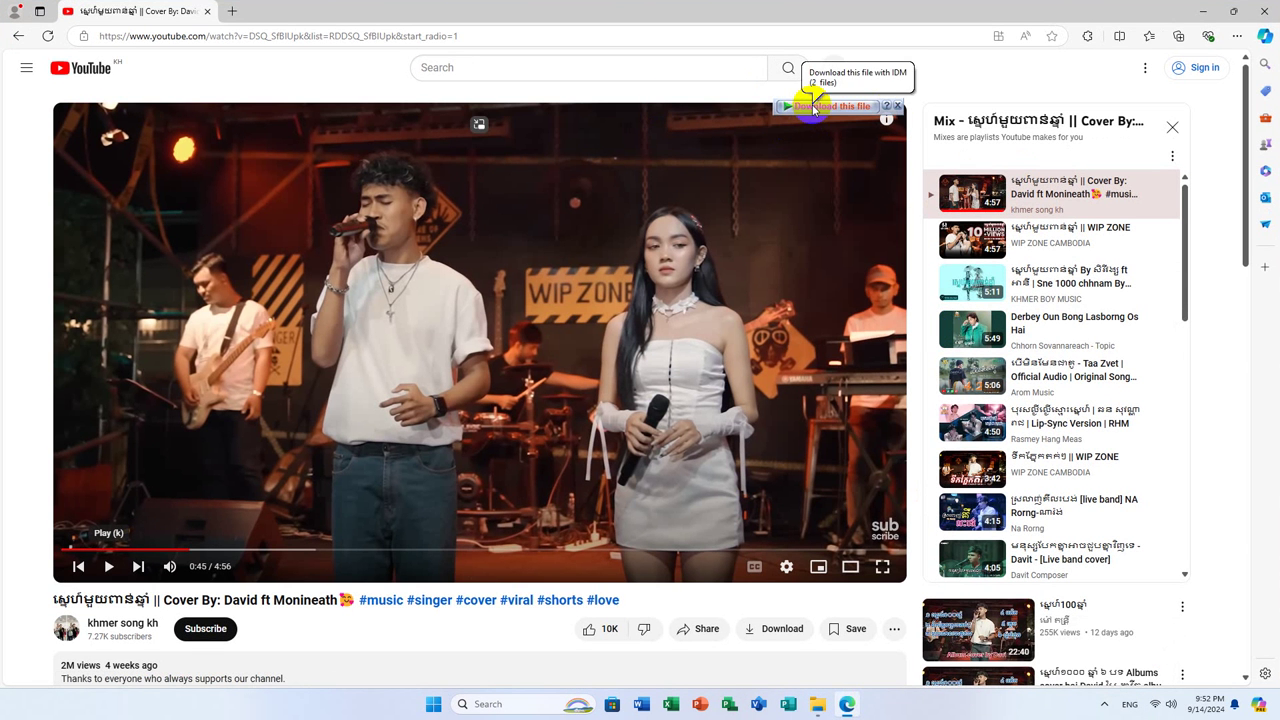
pyautogui.click(1203, 11)
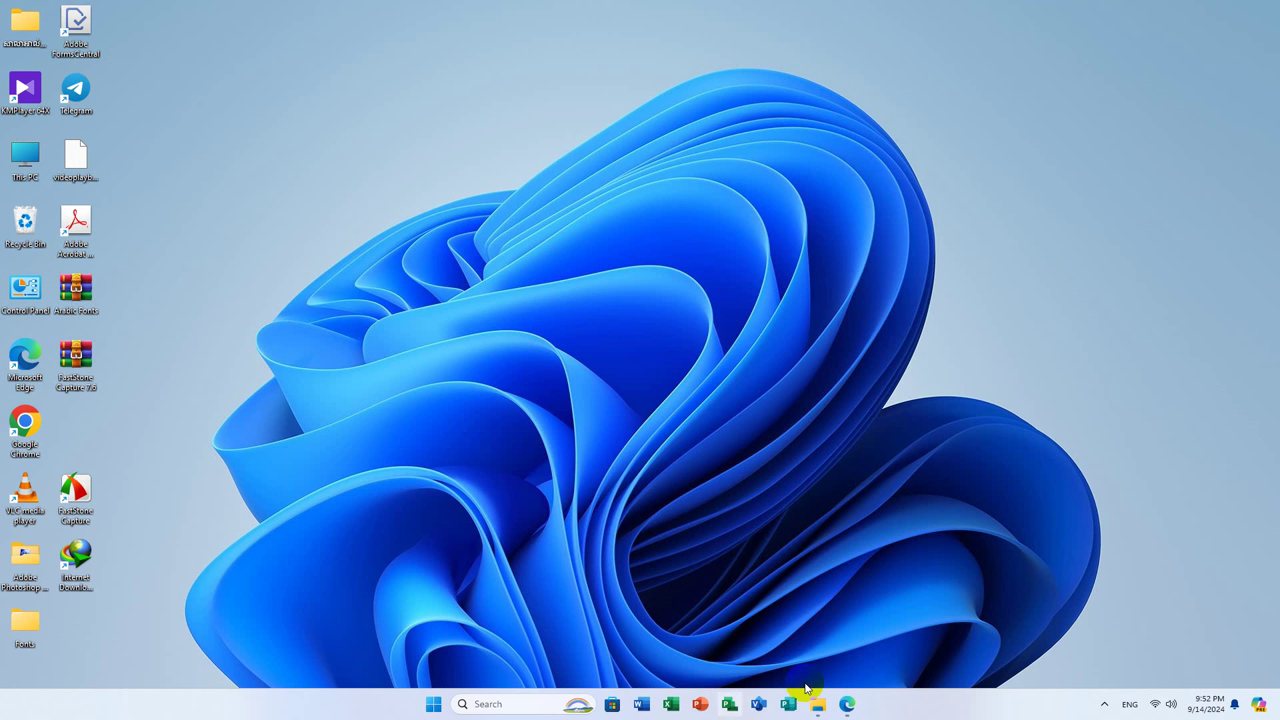
# Try to redownload the videoplayback entry in Internet Download Manager and dismiss the Windows Security notification
pyautogui.doubleClick(68, 567)
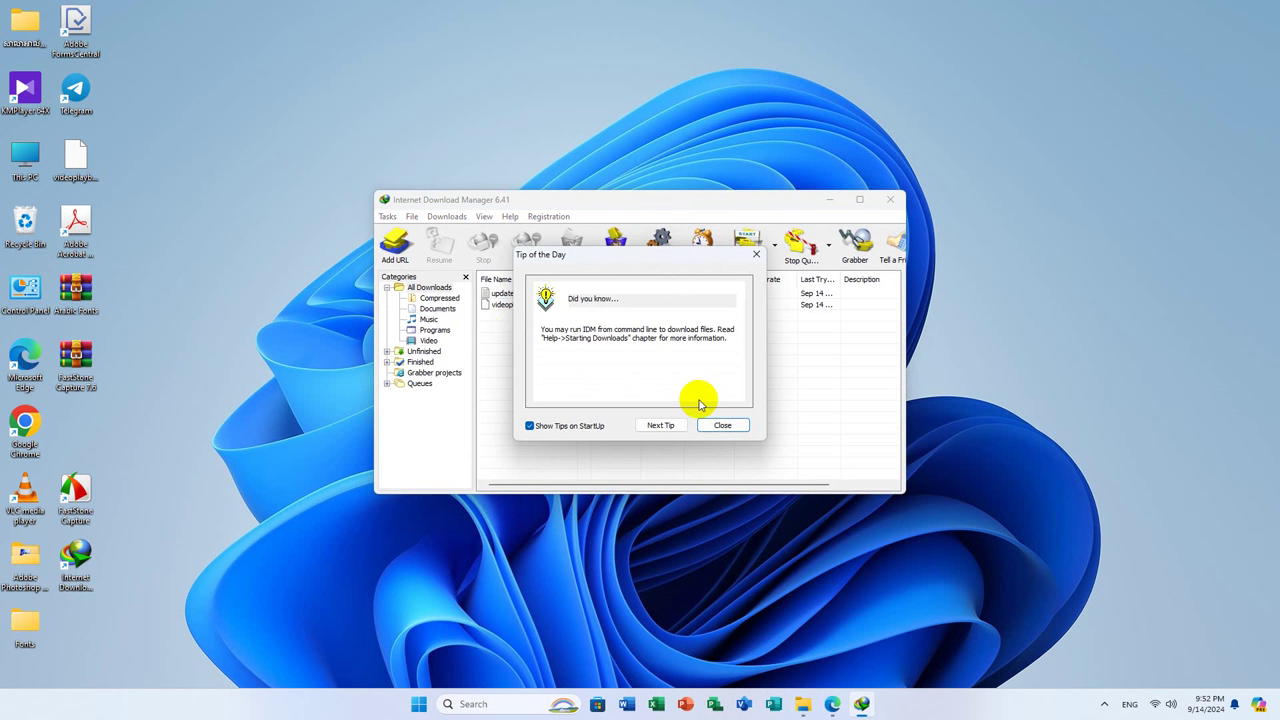
pyautogui.click(719, 428)
pyautogui.click(508, 304)
pyautogui.rightClick(510, 305)
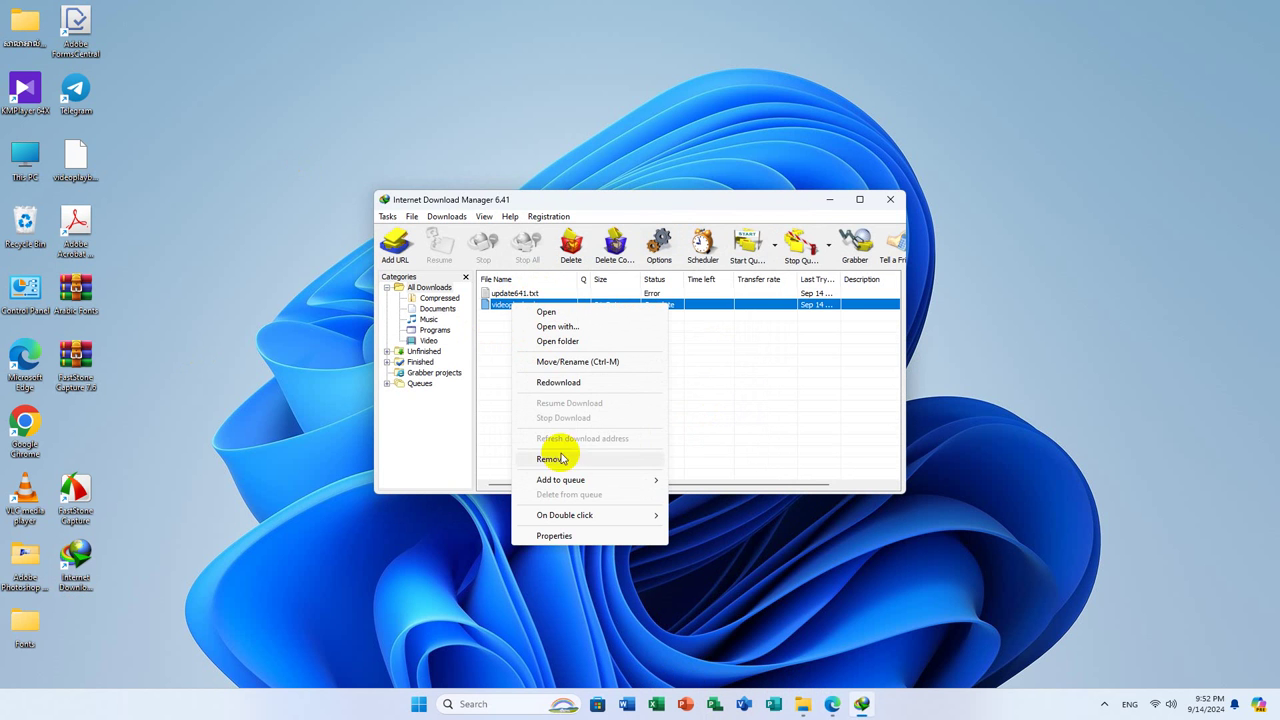
pyautogui.click(556, 384)
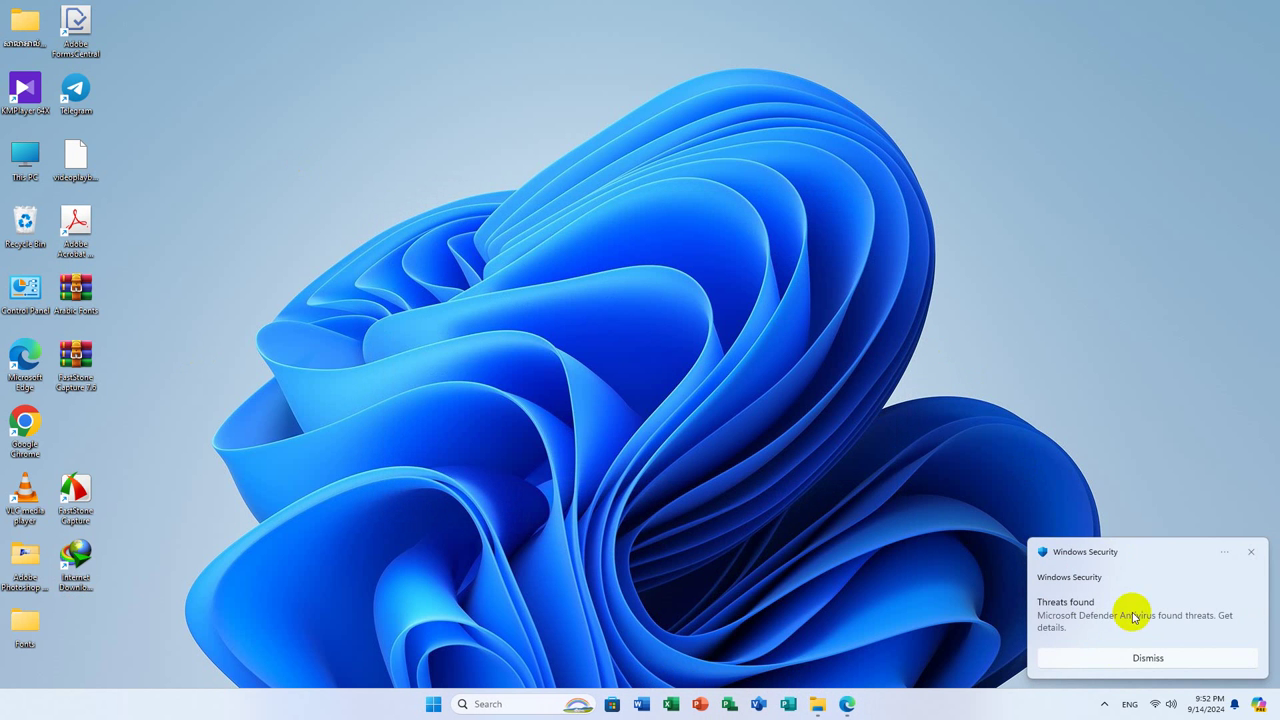
pyautogui.click(1143, 656)
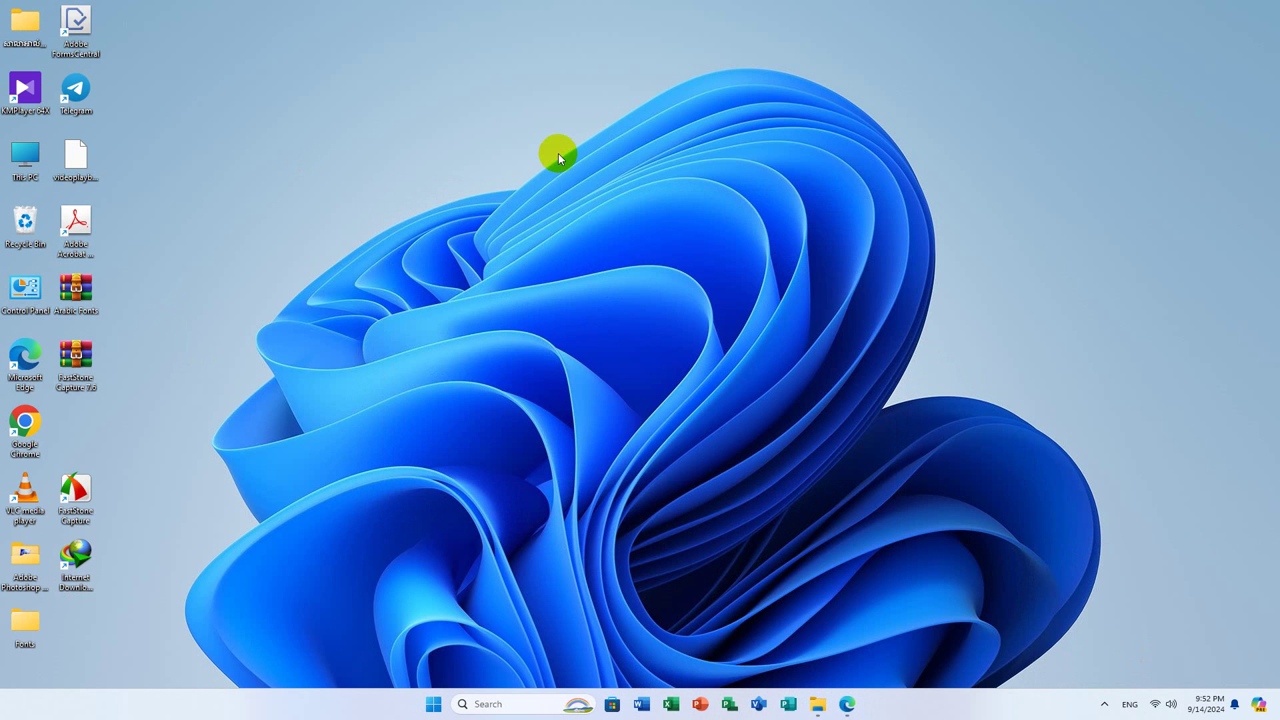
pyautogui.rightClick(377, 199)
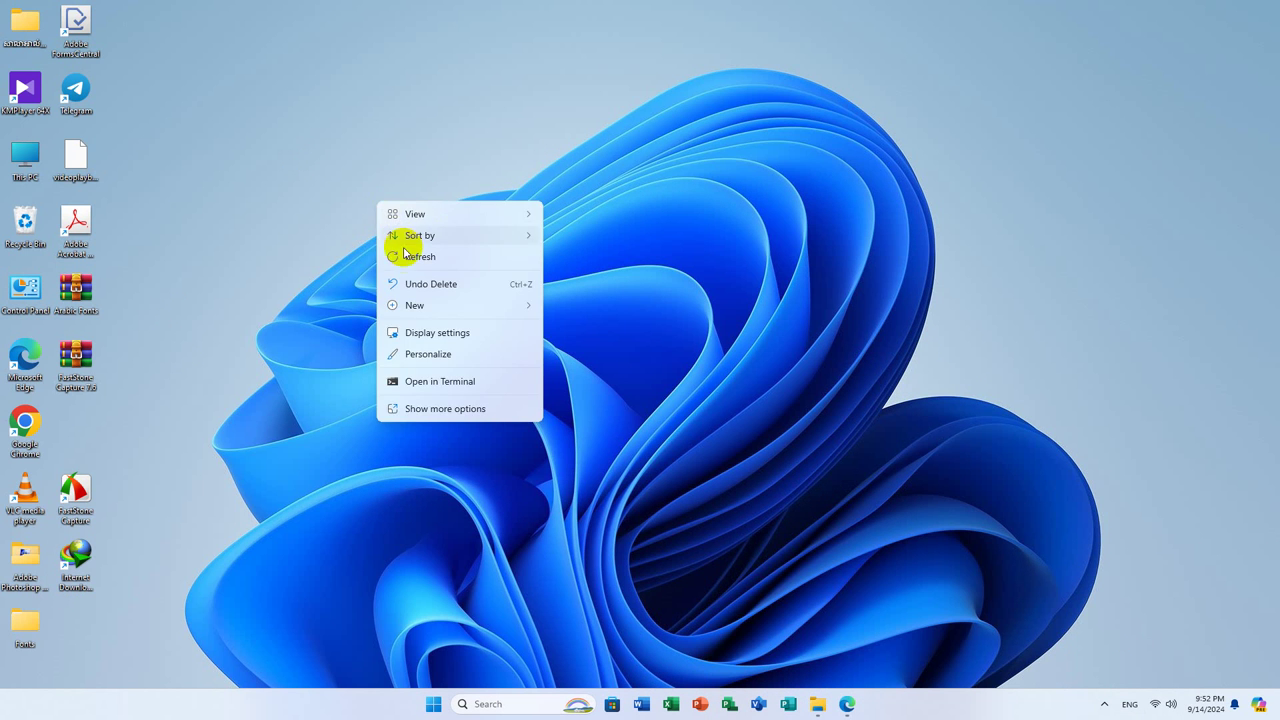
pyautogui.click(412, 256)
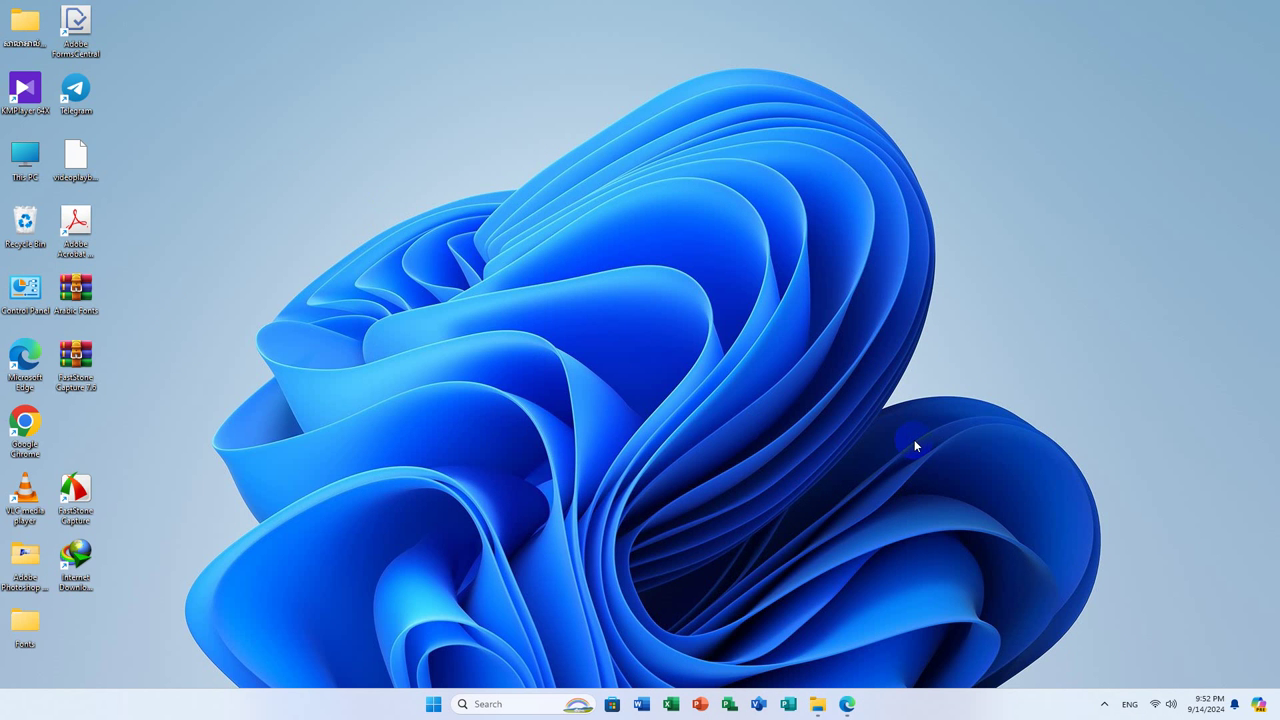
pyautogui.rightClick(347, 316)
pyautogui.click(377, 363)
# Open Internet Download Manager from the desktop, dismiss the startup tip, and redownload the videoplayback entry
pyautogui.click(77, 556)
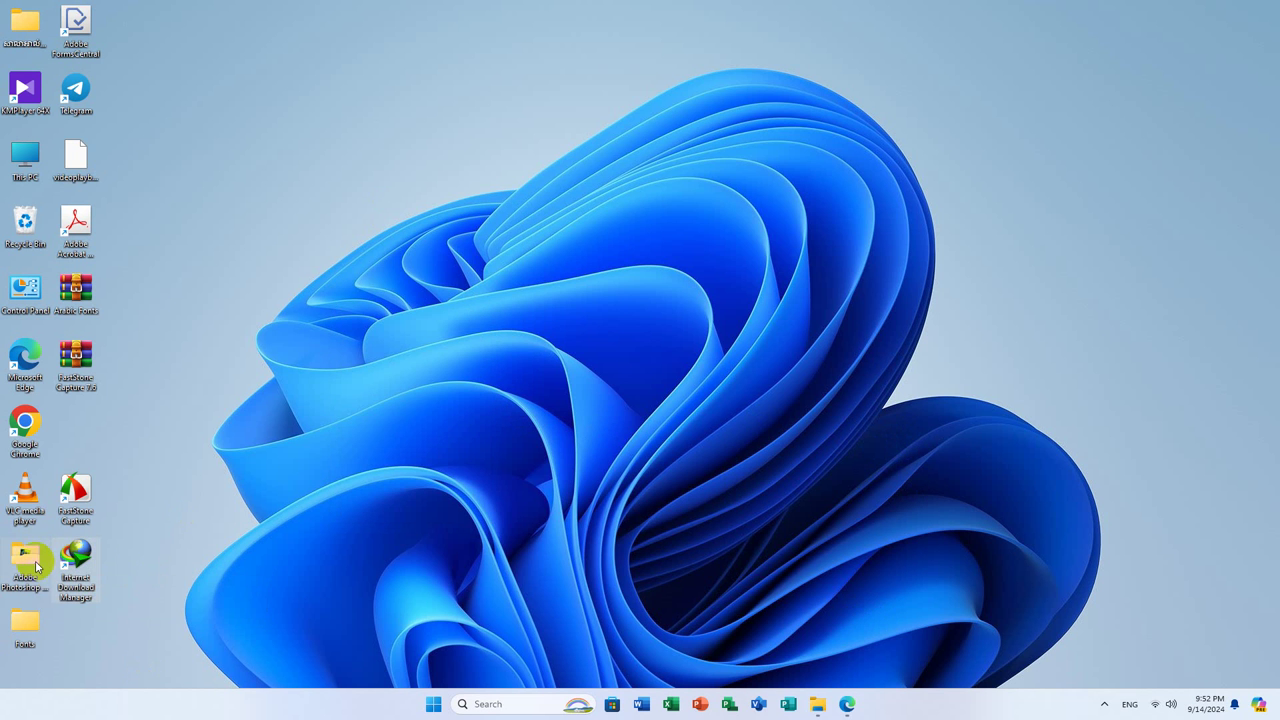
pyautogui.doubleClick(80, 562)
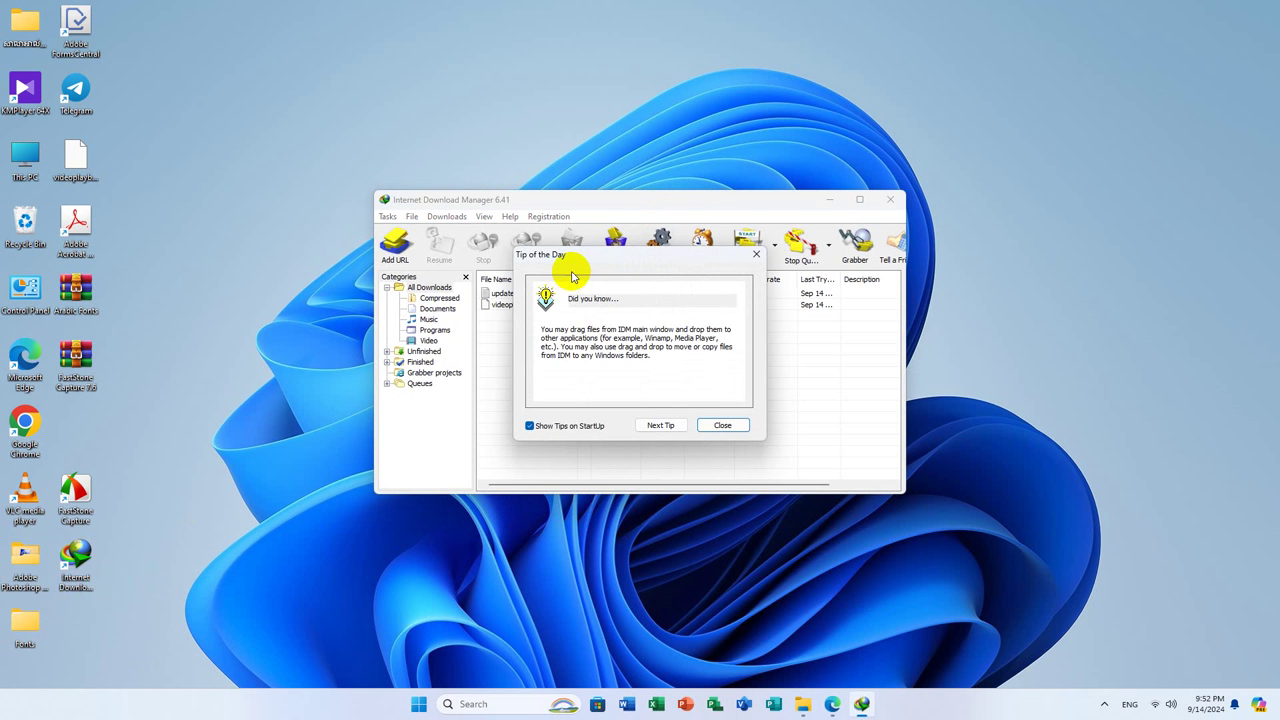
pyautogui.click(720, 425)
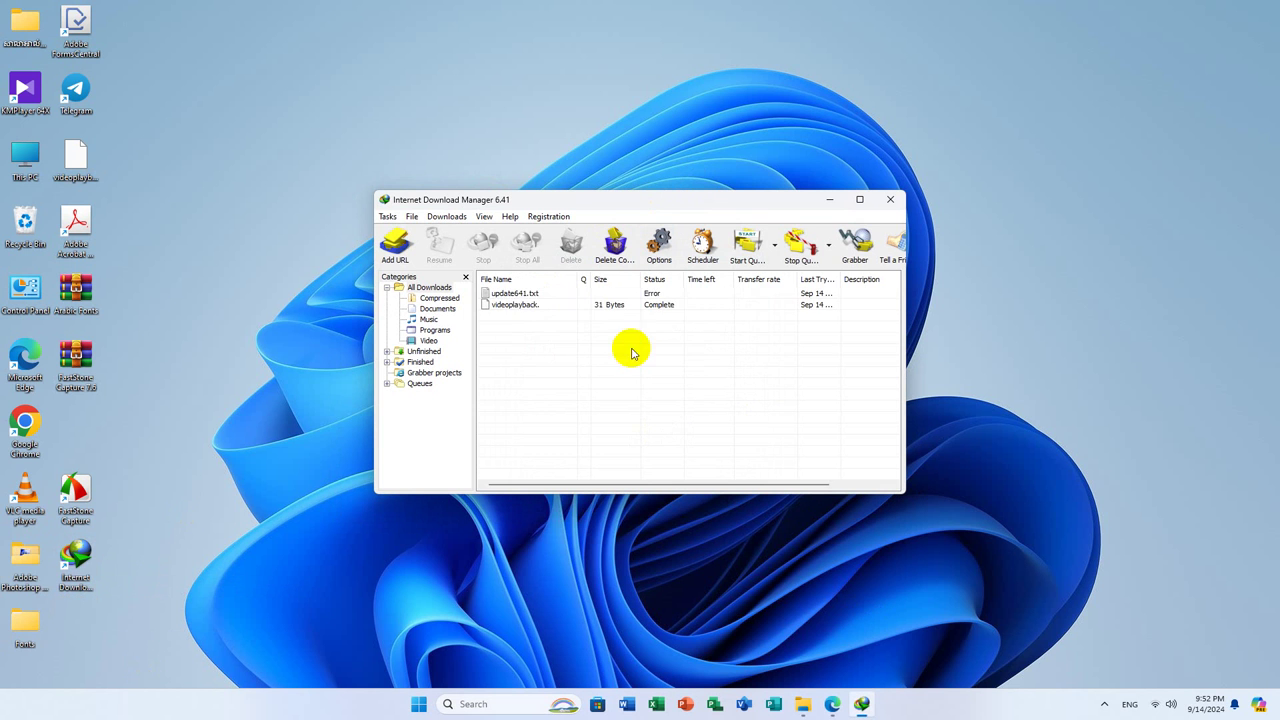
pyautogui.click(519, 306)
pyautogui.rightClick(519, 308)
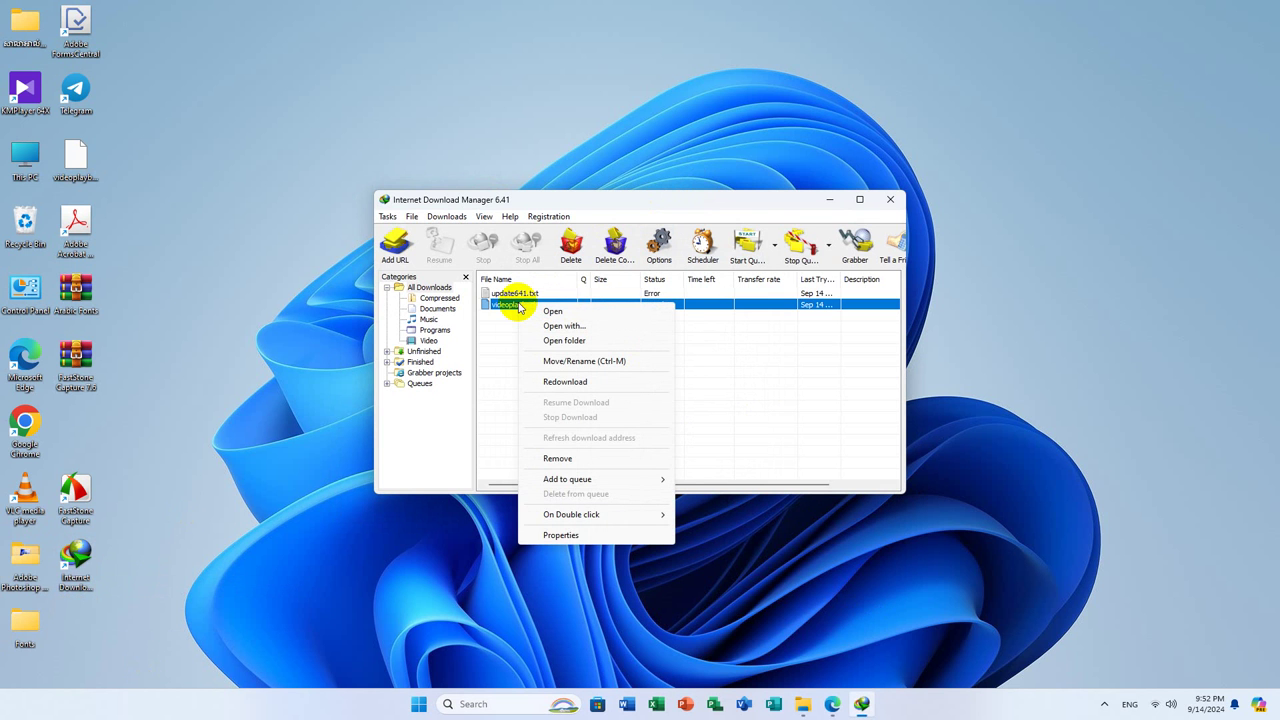
pyautogui.click(764, 444)
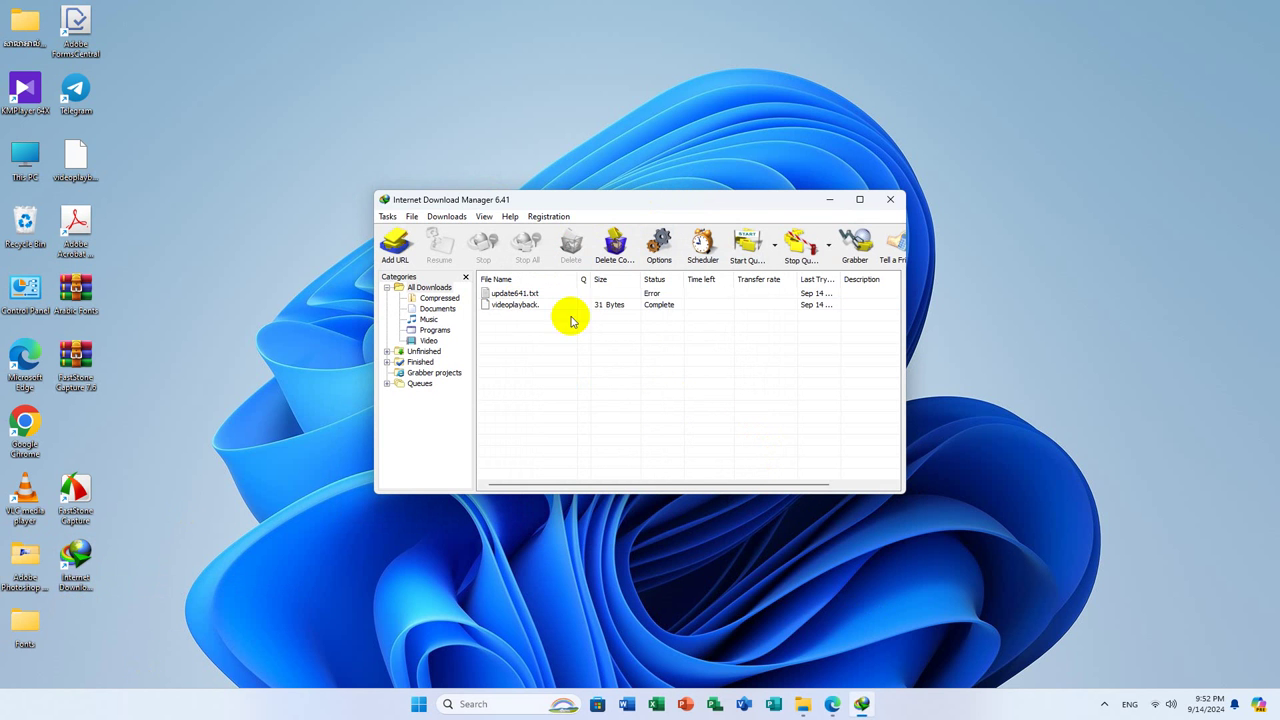
pyautogui.click(529, 307)
pyautogui.rightClick(529, 307)
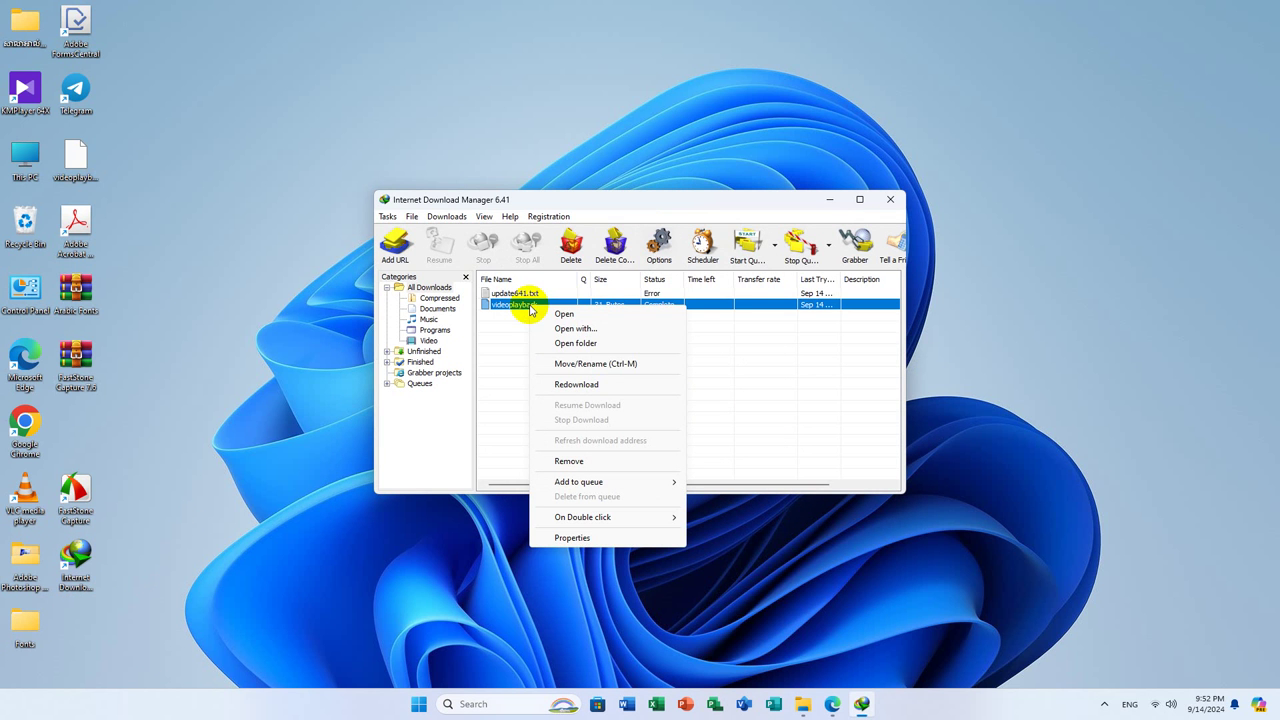
pyautogui.click(562, 385)
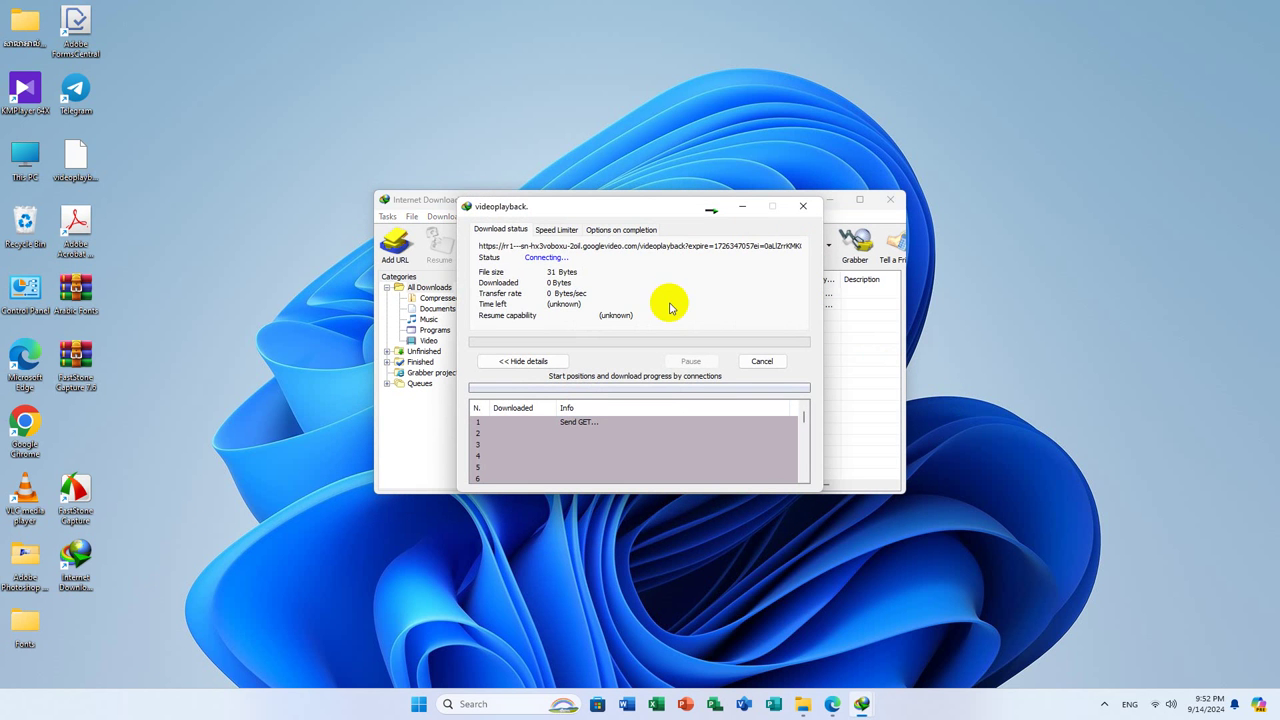
# Open the folder of the redownloaded videoplayback file, check the file's properties, and close the open windows
pyautogui.click(658, 392)
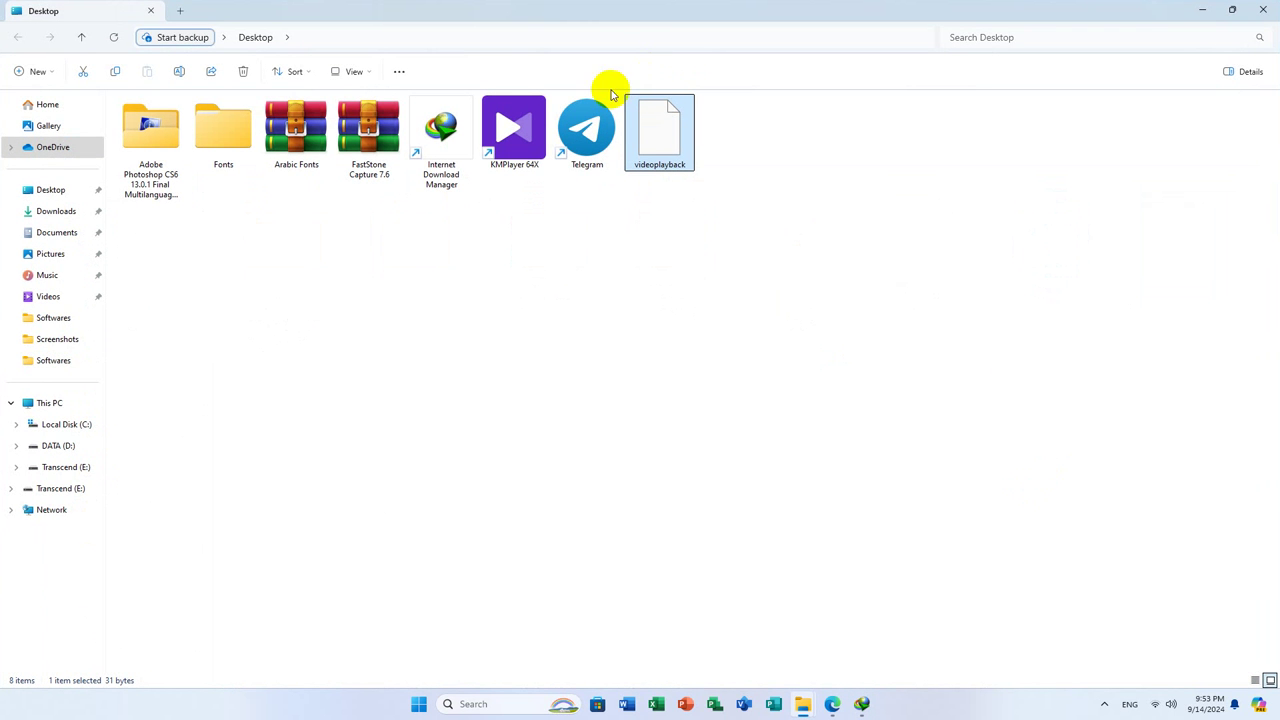
pyautogui.rightClick(648, 157)
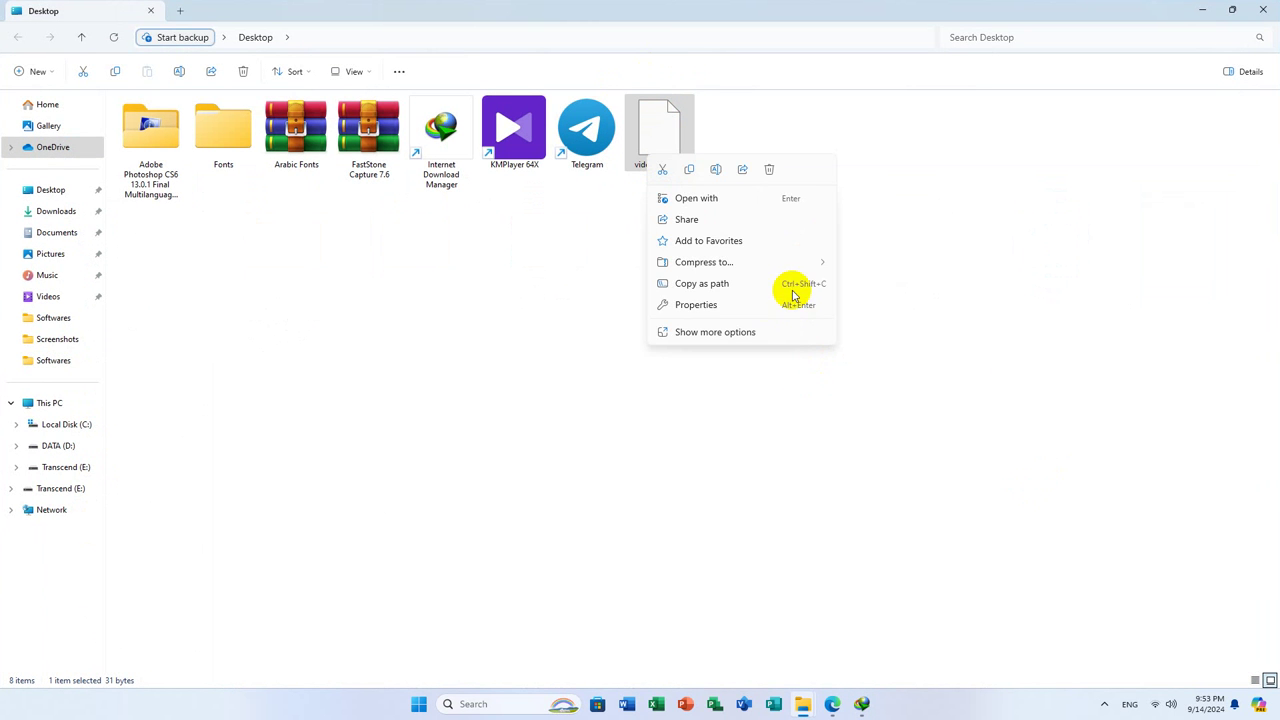
pyautogui.click(730, 330)
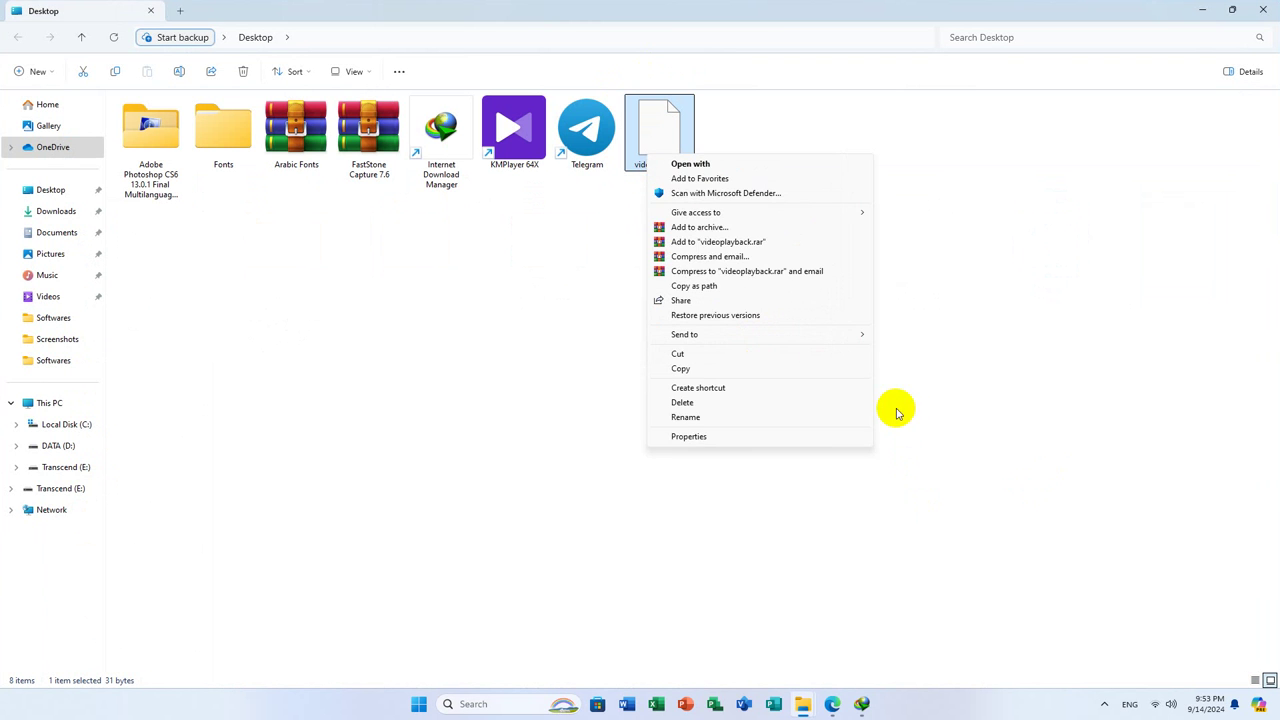
pyautogui.click(664, 437)
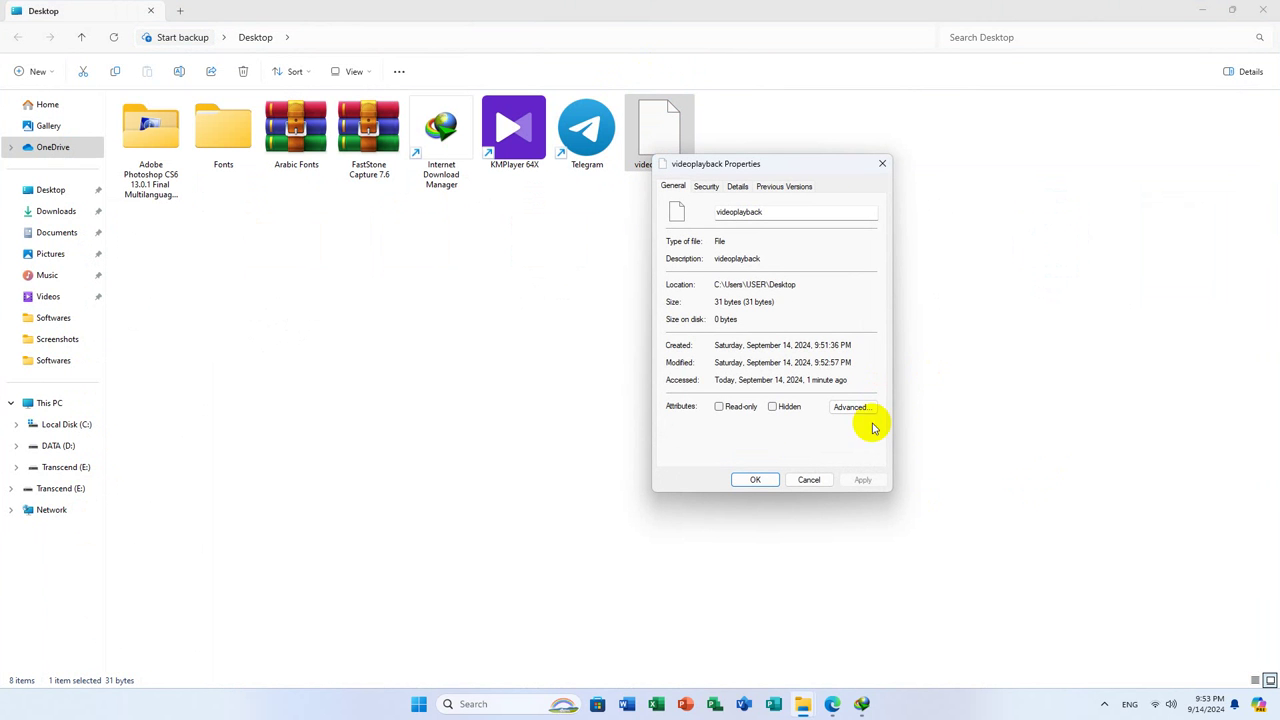
pyautogui.click(809, 479)
pyautogui.click(1262, 10)
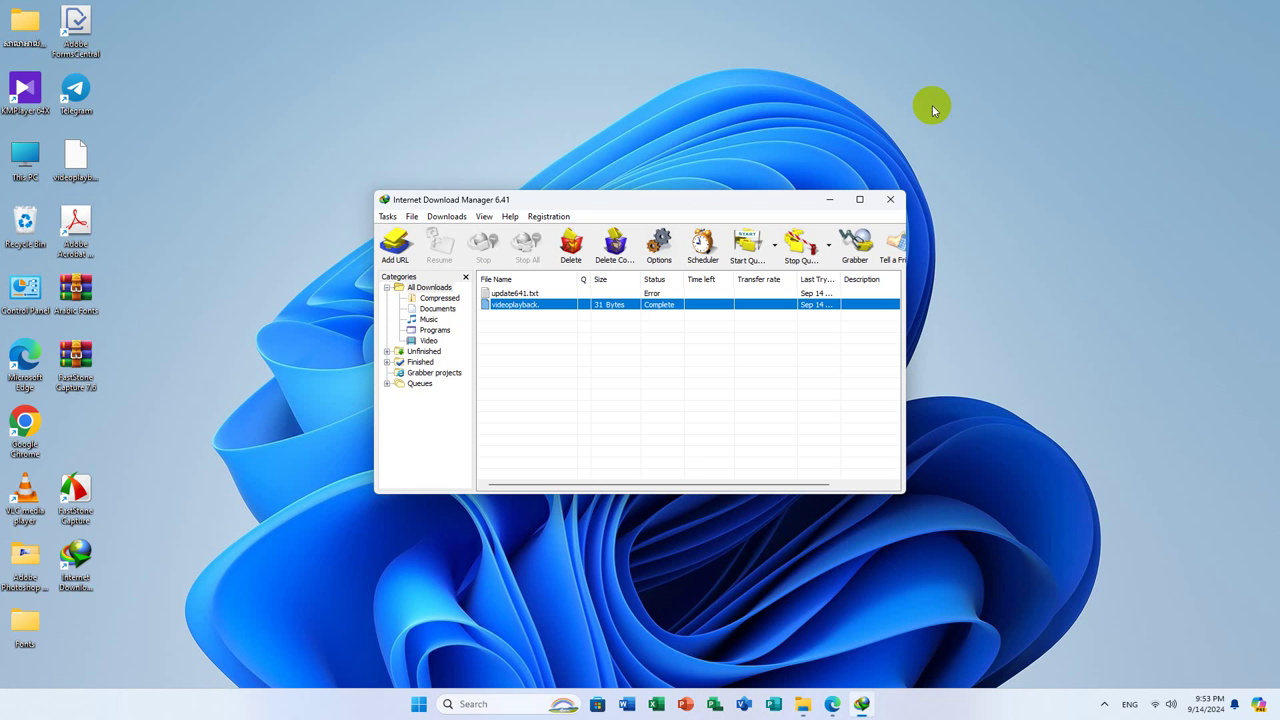
pyautogui.click(890, 199)
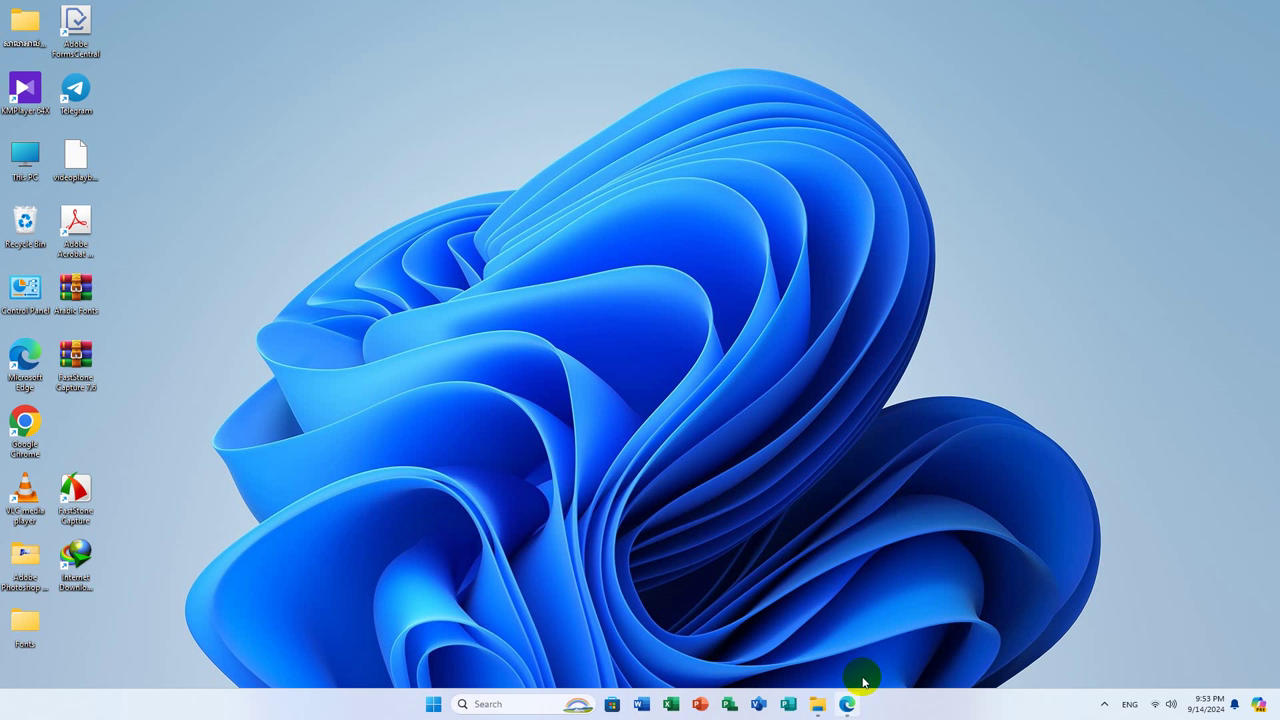
# Switch to the YouTube video in Microsoft Edge and download its second listed file with IDM into the Downloads folder
pyautogui.click(845, 706)
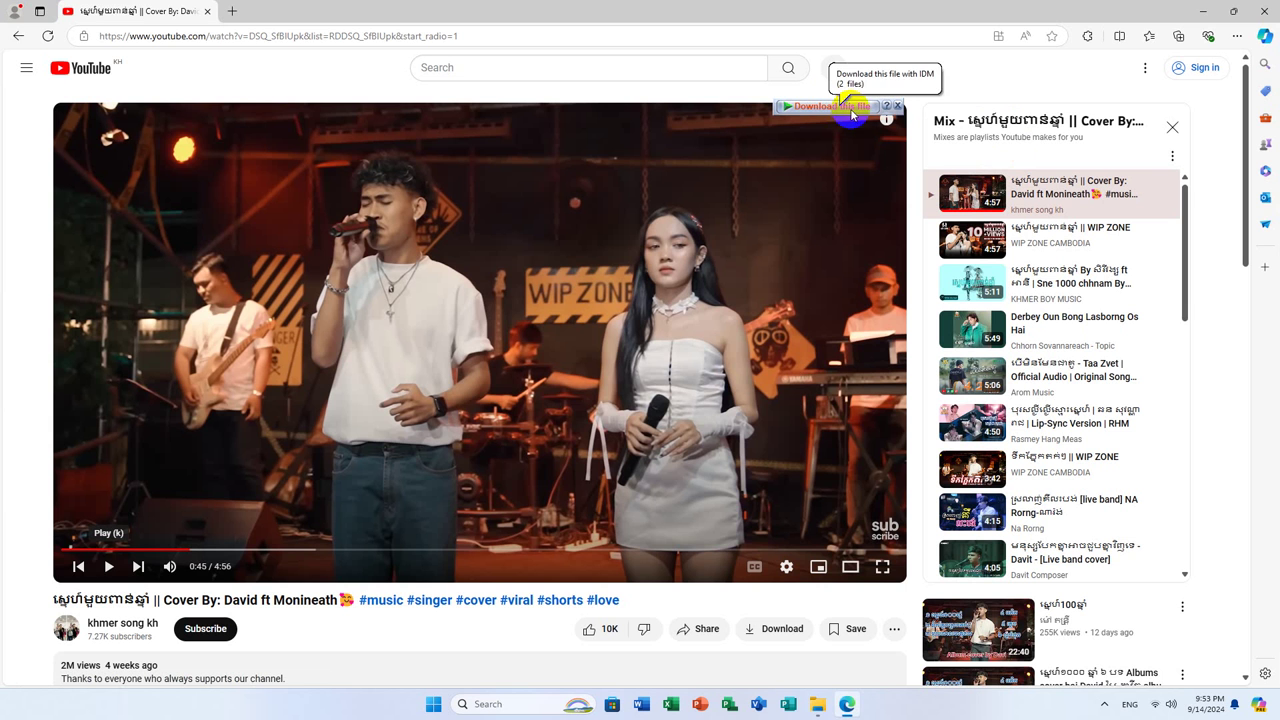
pyautogui.click(849, 107)
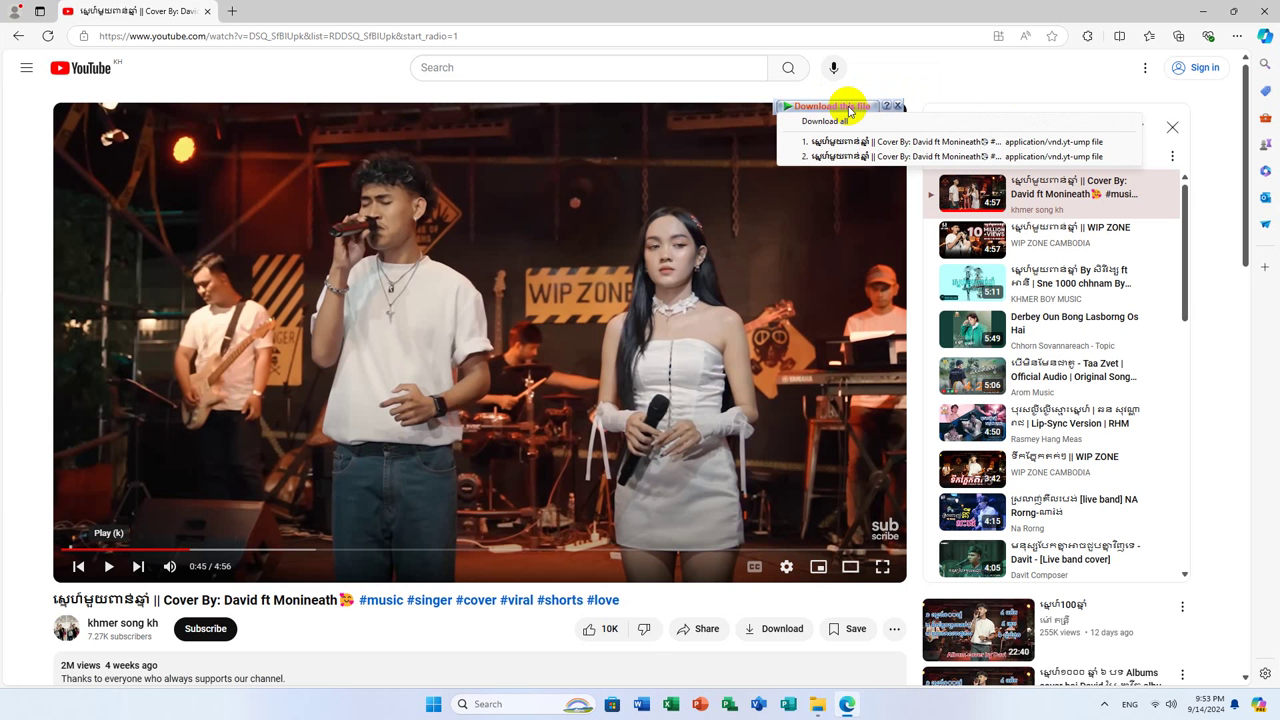
pyautogui.click(828, 158)
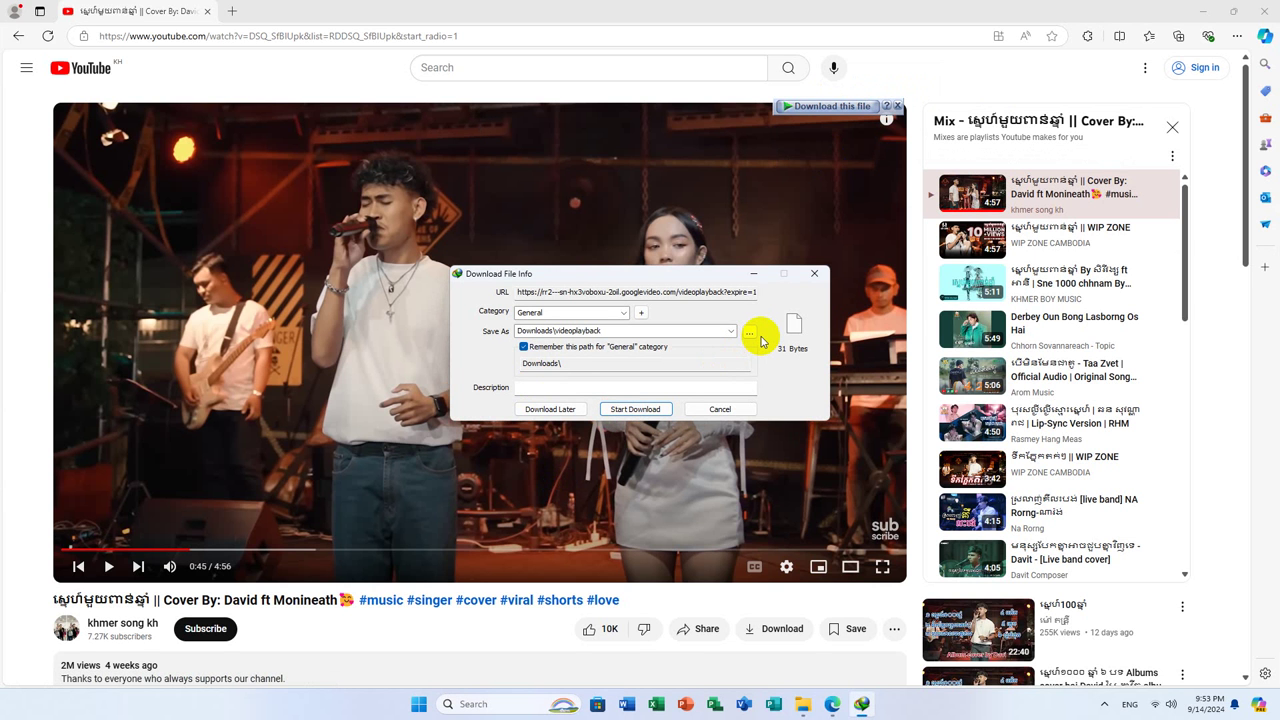
pyautogui.click(624, 411)
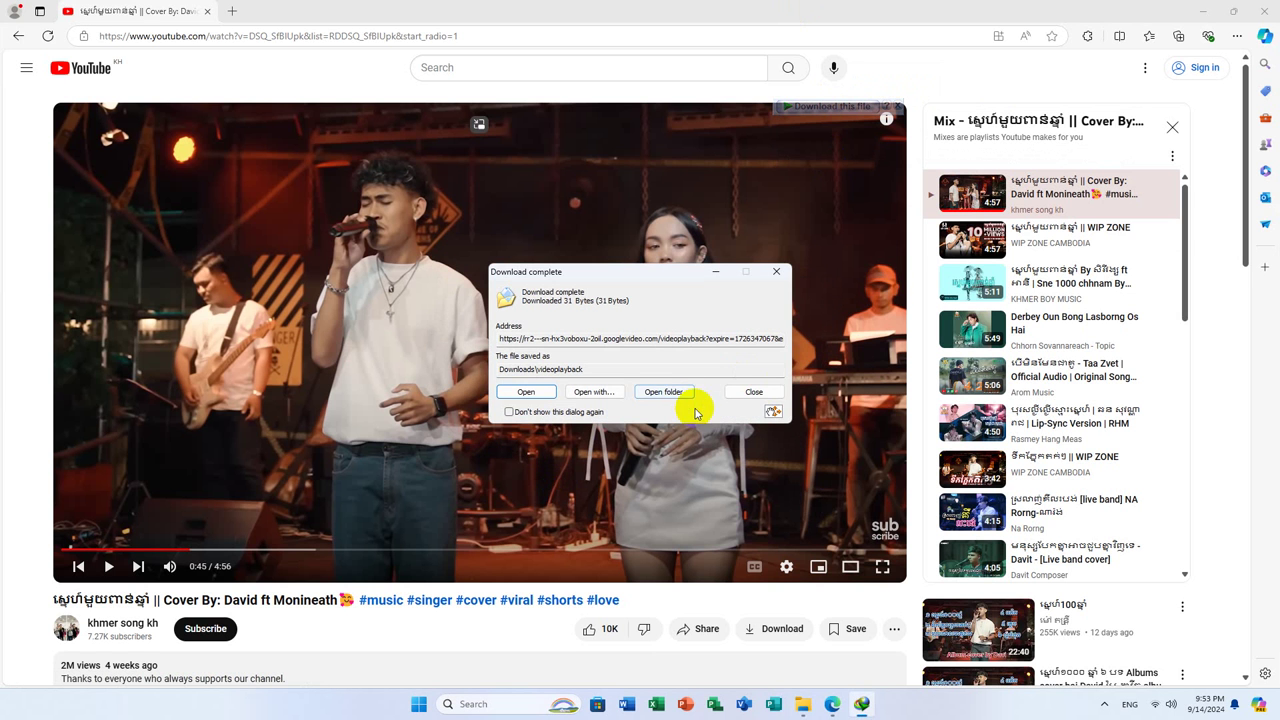
# Open the finished download's folder and delete the videoplayback file, closing the folder and the browser
pyautogui.click(651, 392)
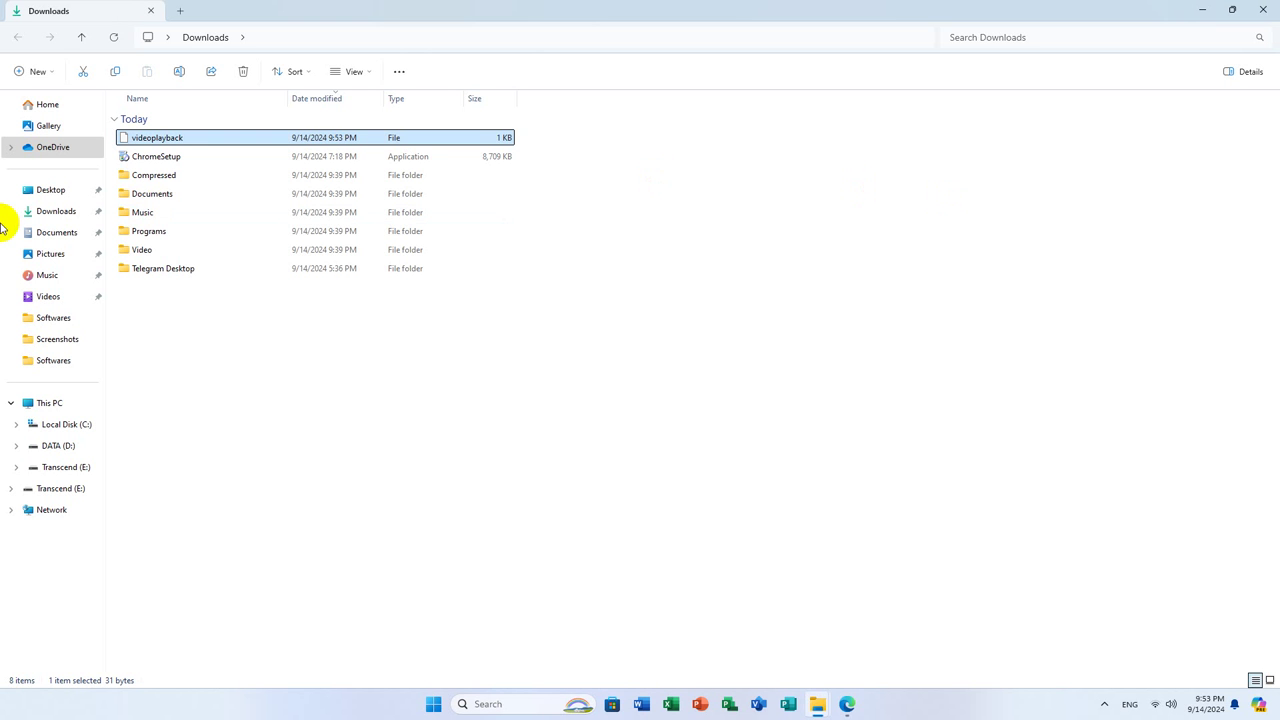
pyautogui.press('Delete')
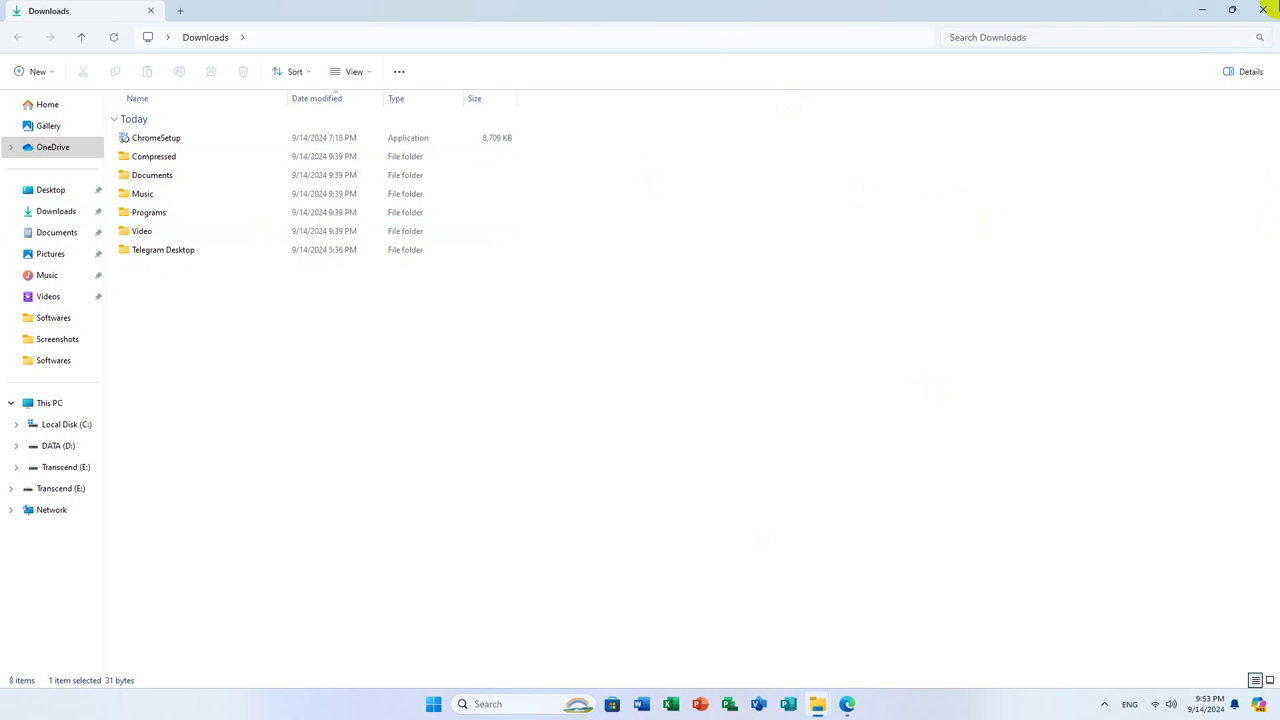
pyautogui.click(1262, 10)
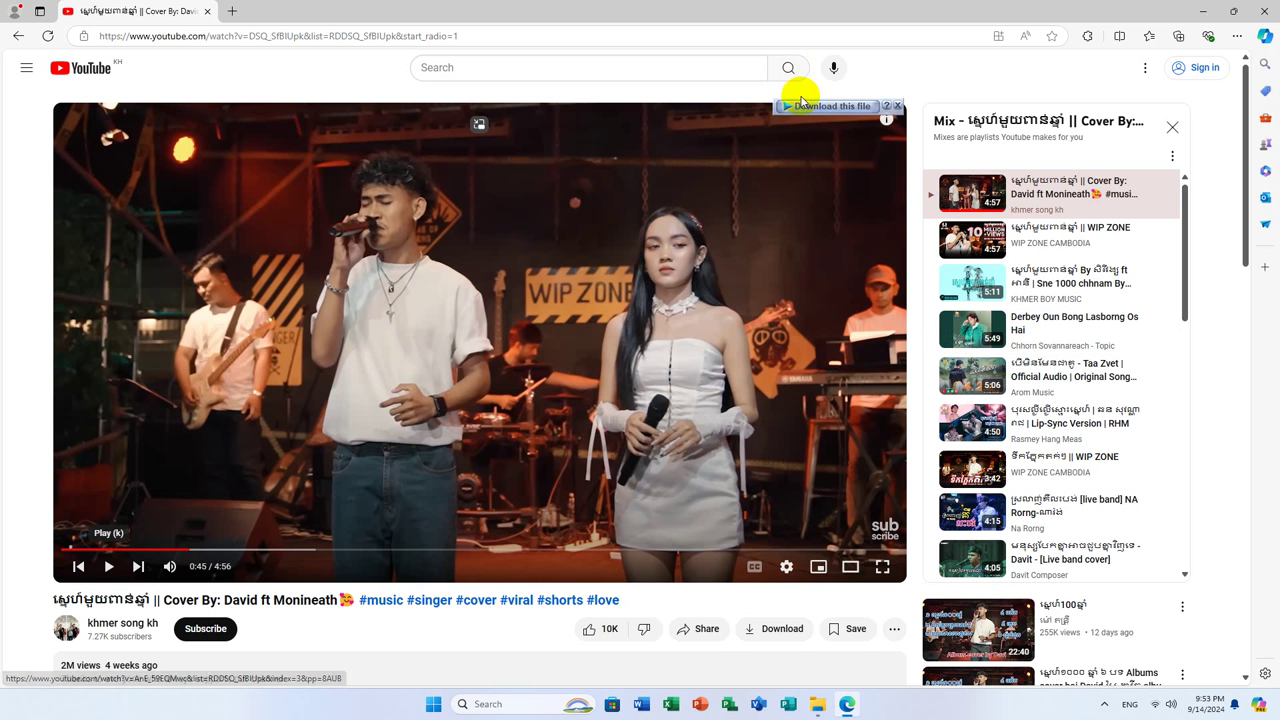
pyautogui.click(1270, 10)
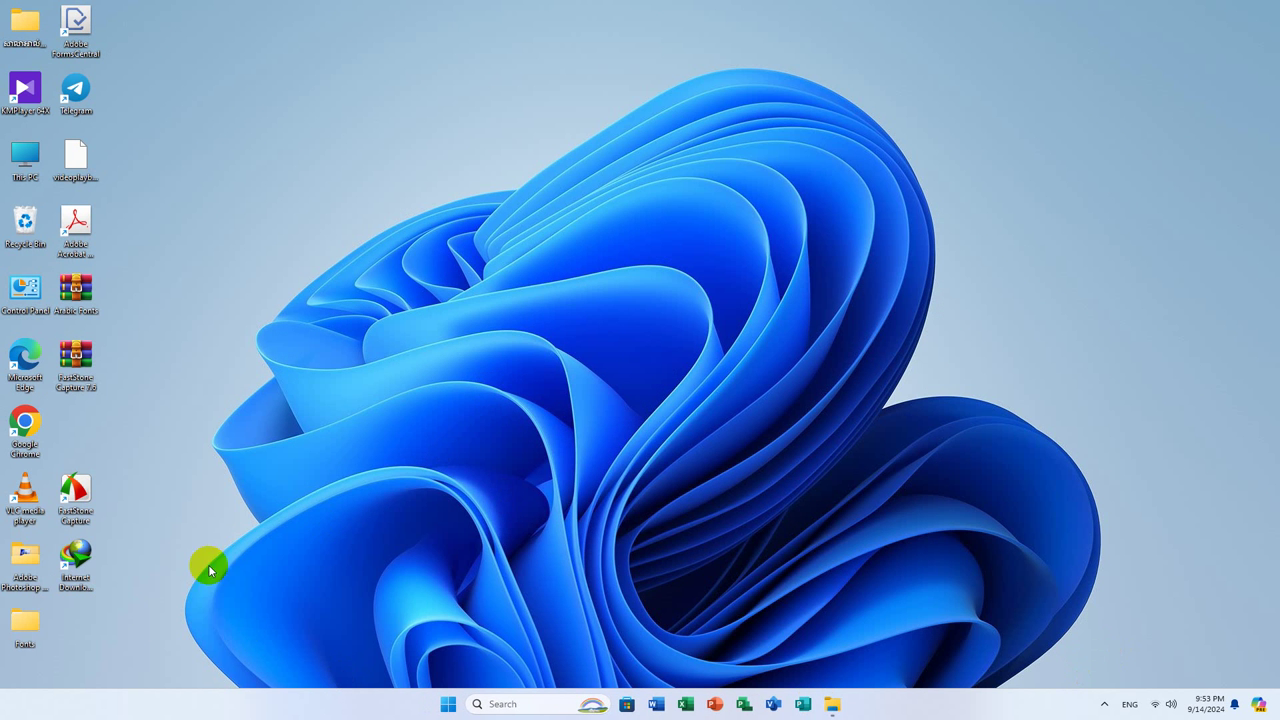
# Reopen Internet Download Manager and delete the incomplete update641.txt entry, choosing not to show that confirmation again
pyautogui.doubleClick(78, 558)
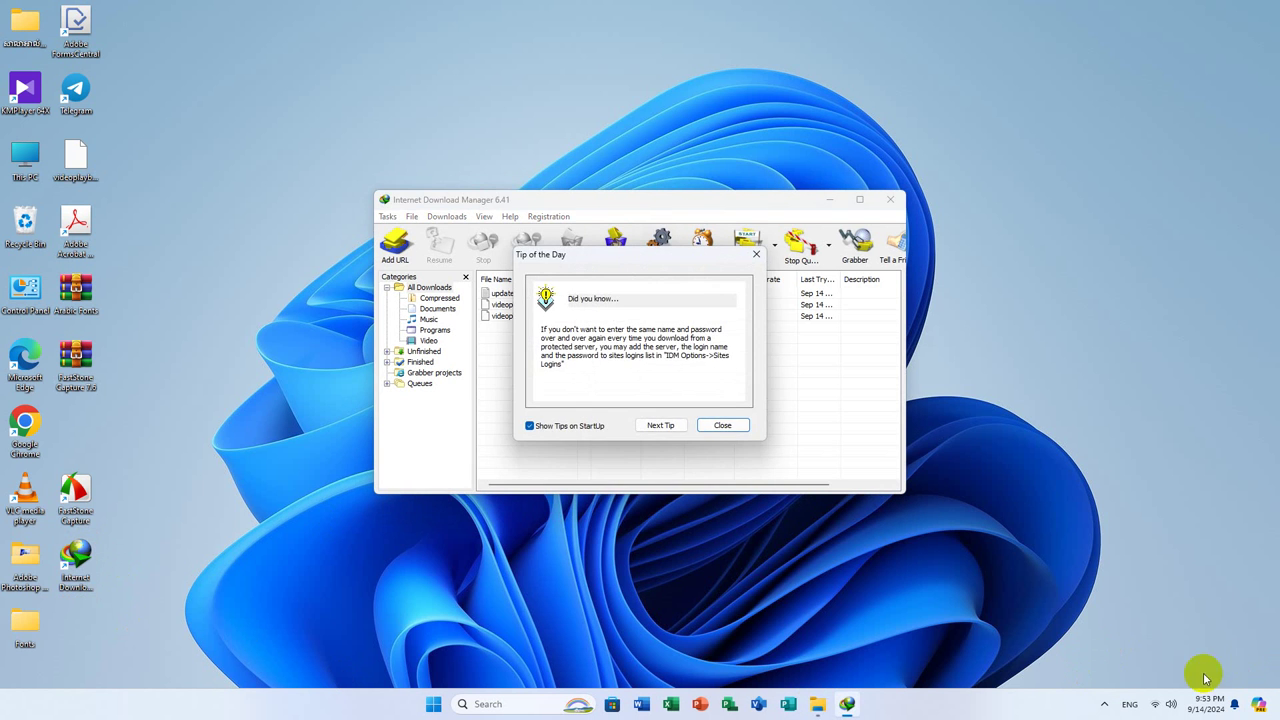
pyautogui.click(722, 425)
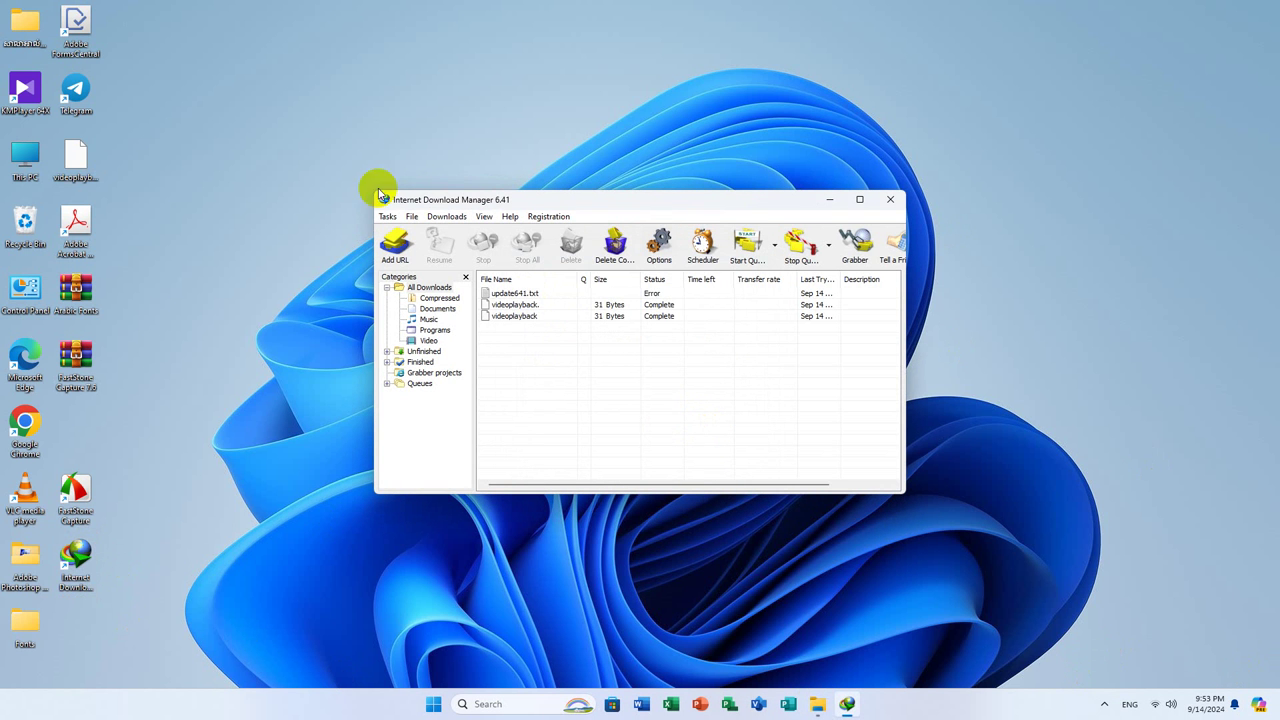
pyautogui.click(514, 294)
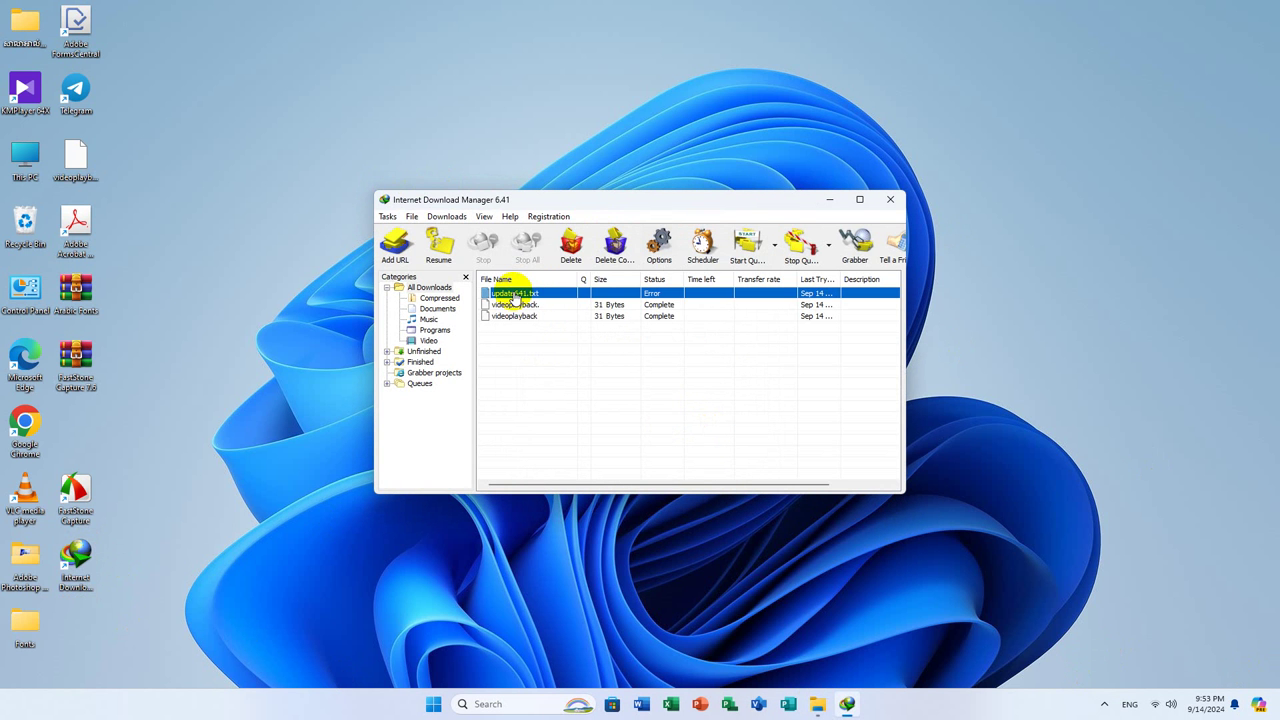
pyautogui.click(571, 245)
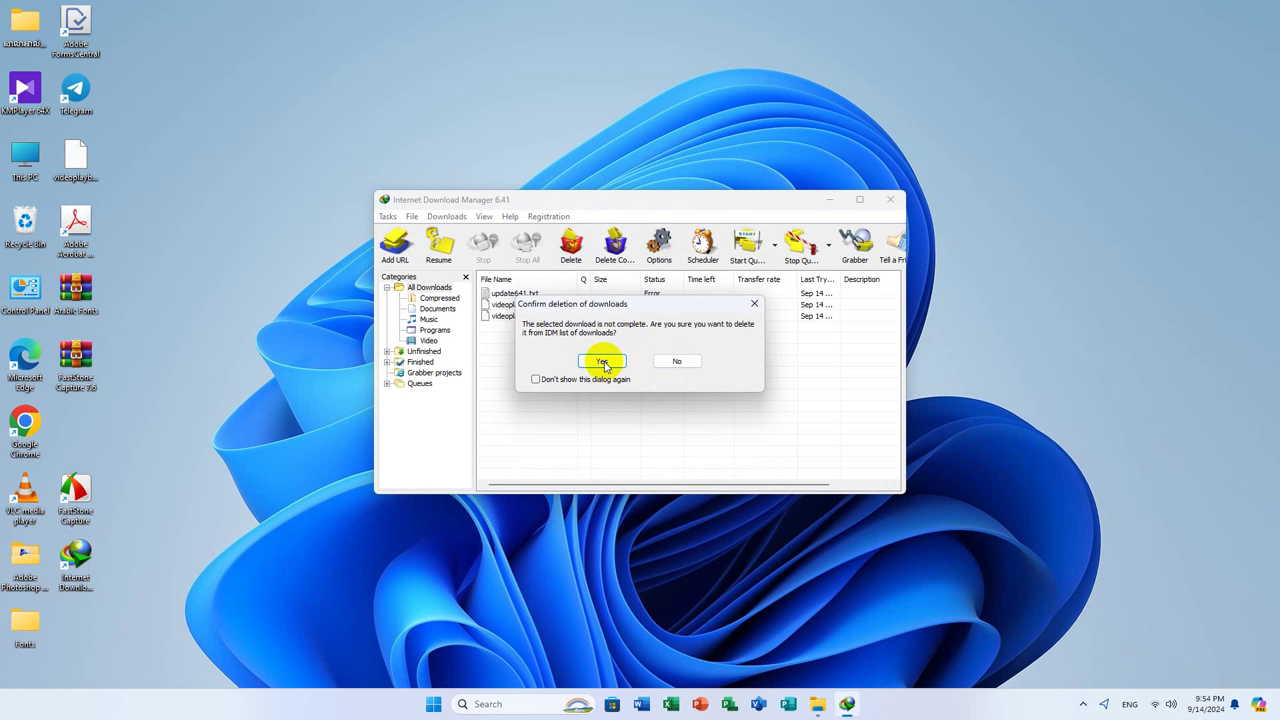
pyautogui.click(586, 379)
pyautogui.click(601, 361)
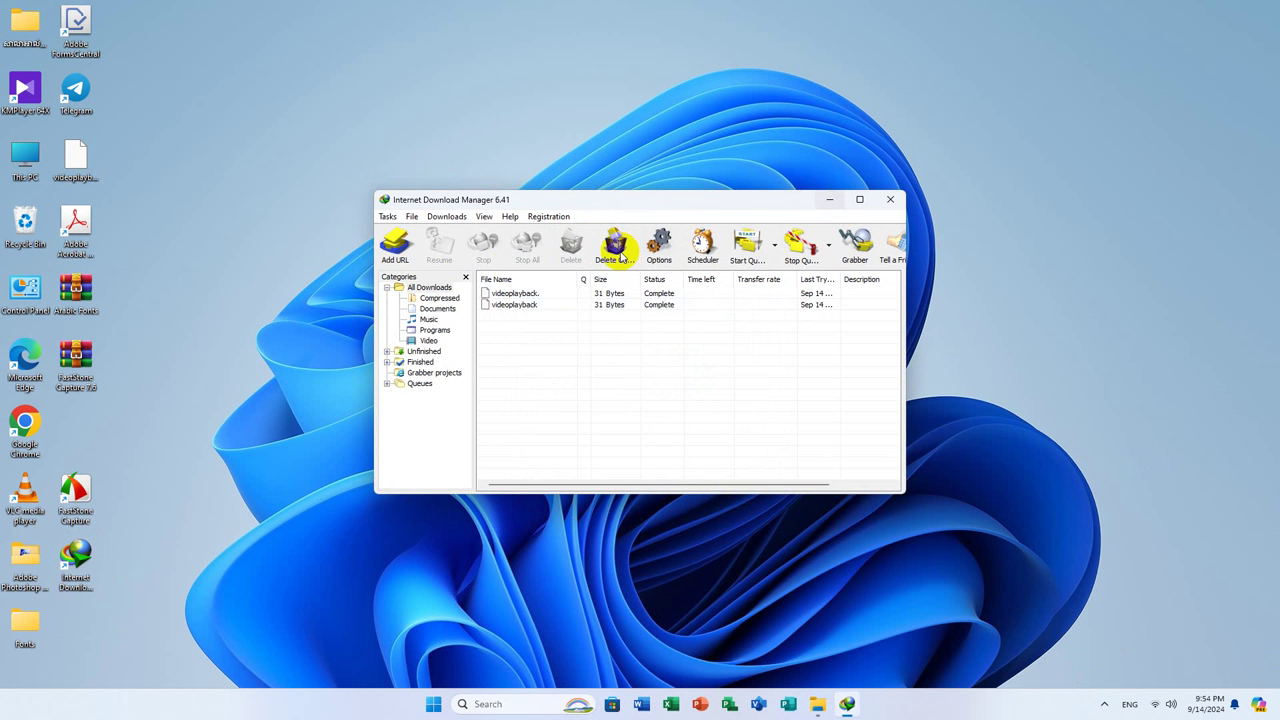
# Delete all completed downloads from the IDM list and close Internet Download Manager
pyautogui.click(512, 294)
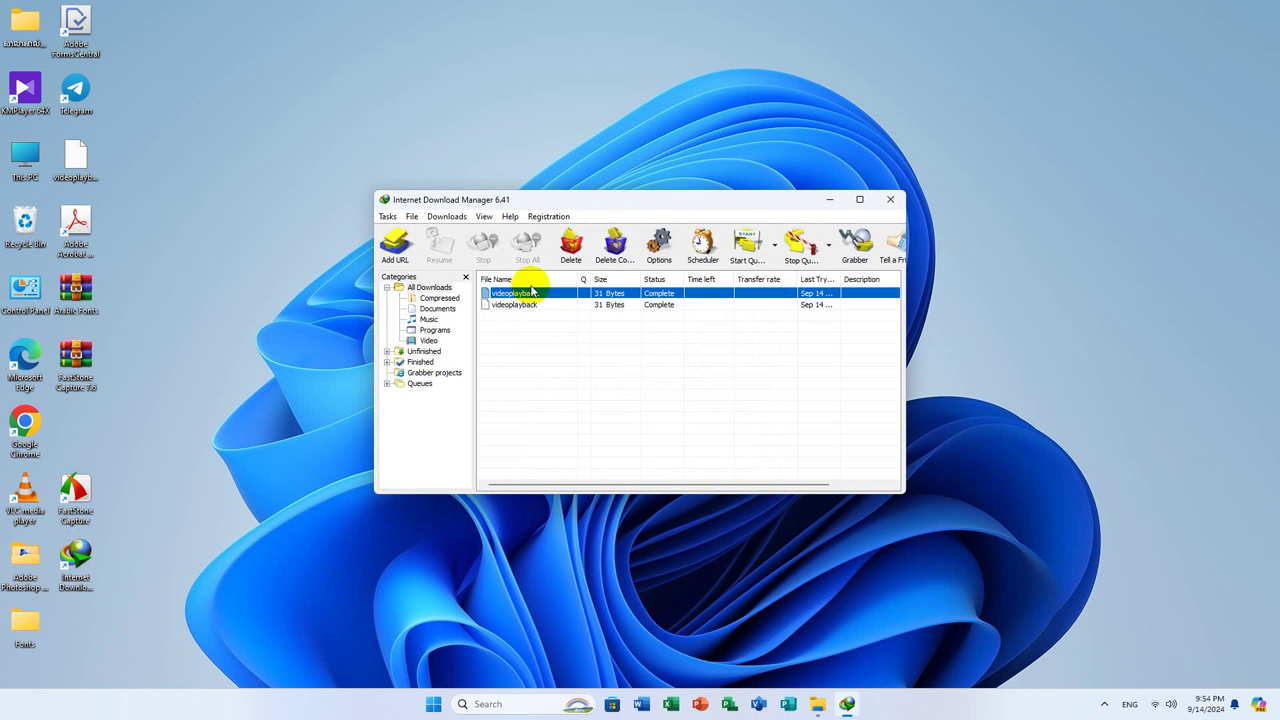
pyautogui.click(610, 255)
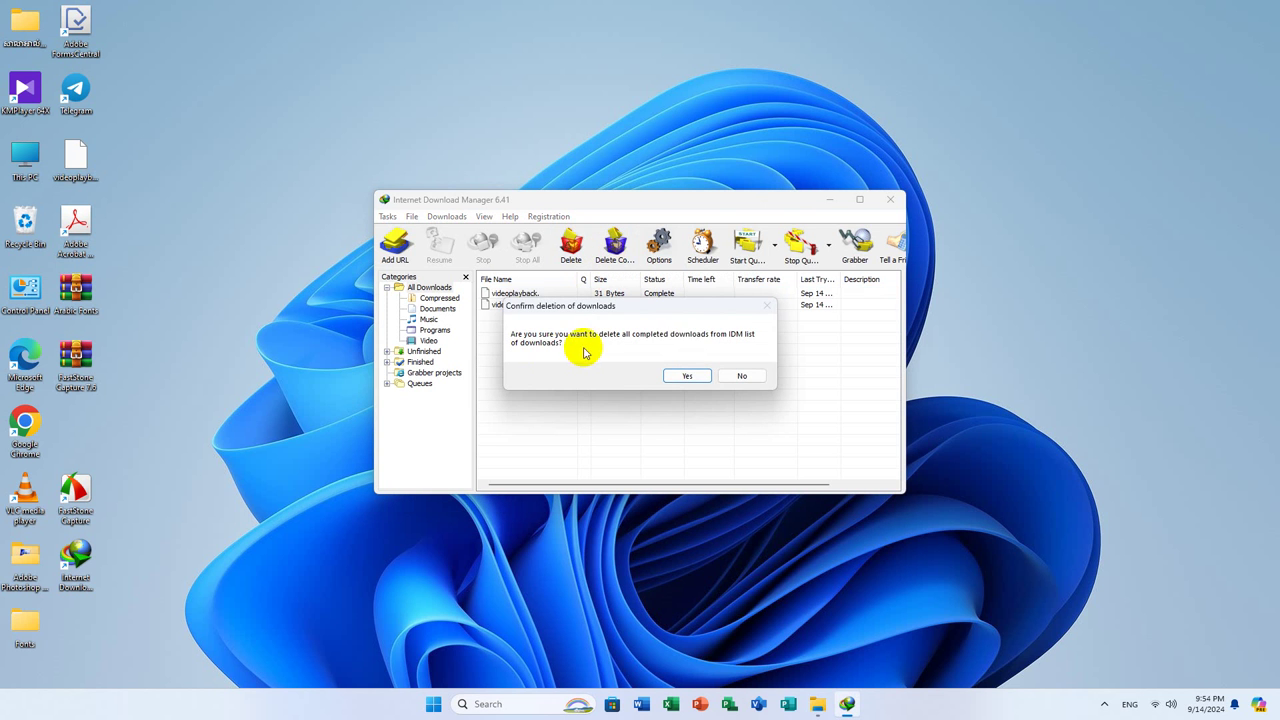
pyautogui.click(687, 376)
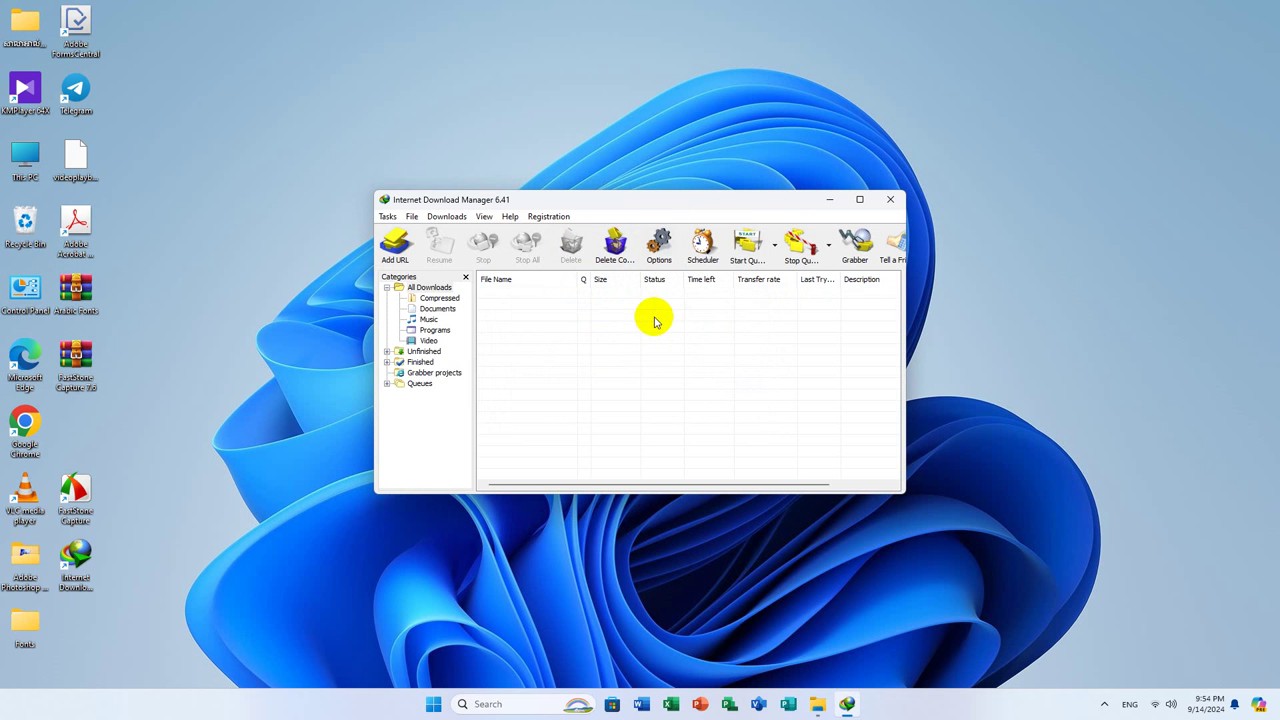
pyautogui.click(890, 199)
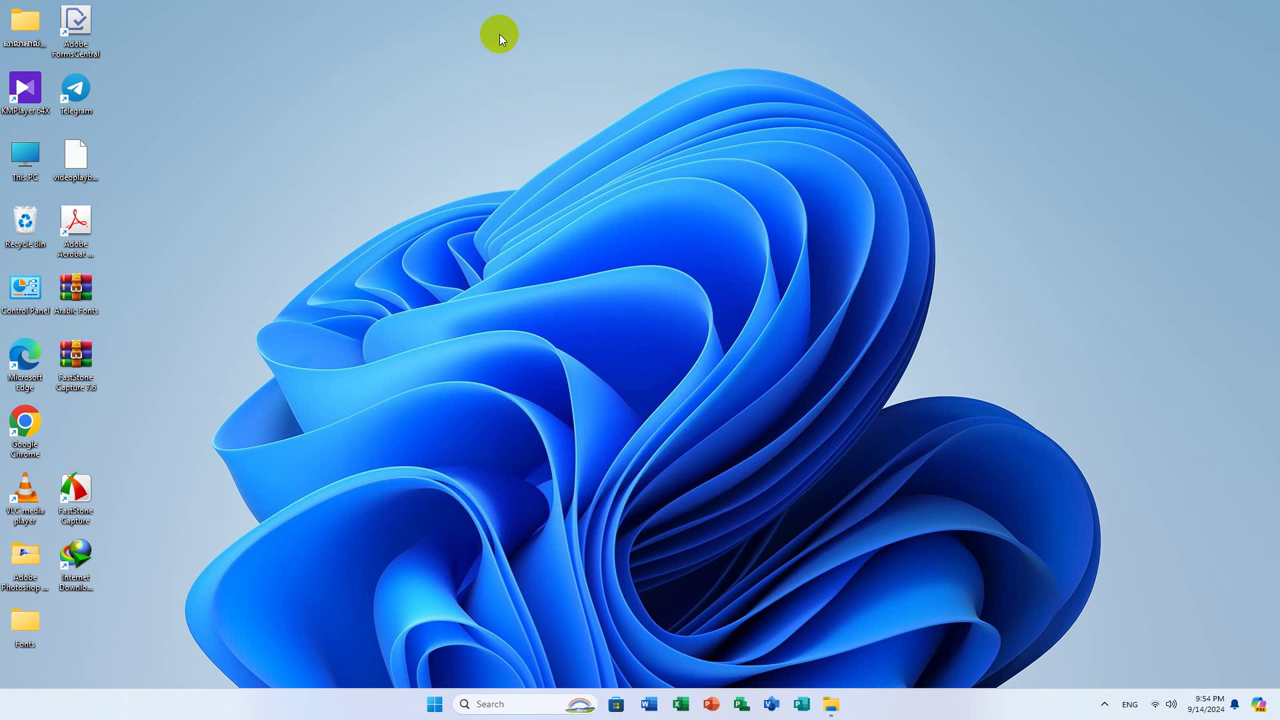
# Open Internet Download Manager, dismiss the startup tip, and review the General, File types and Downloads settings in its configuration options
pyautogui.doubleClick(71, 557)
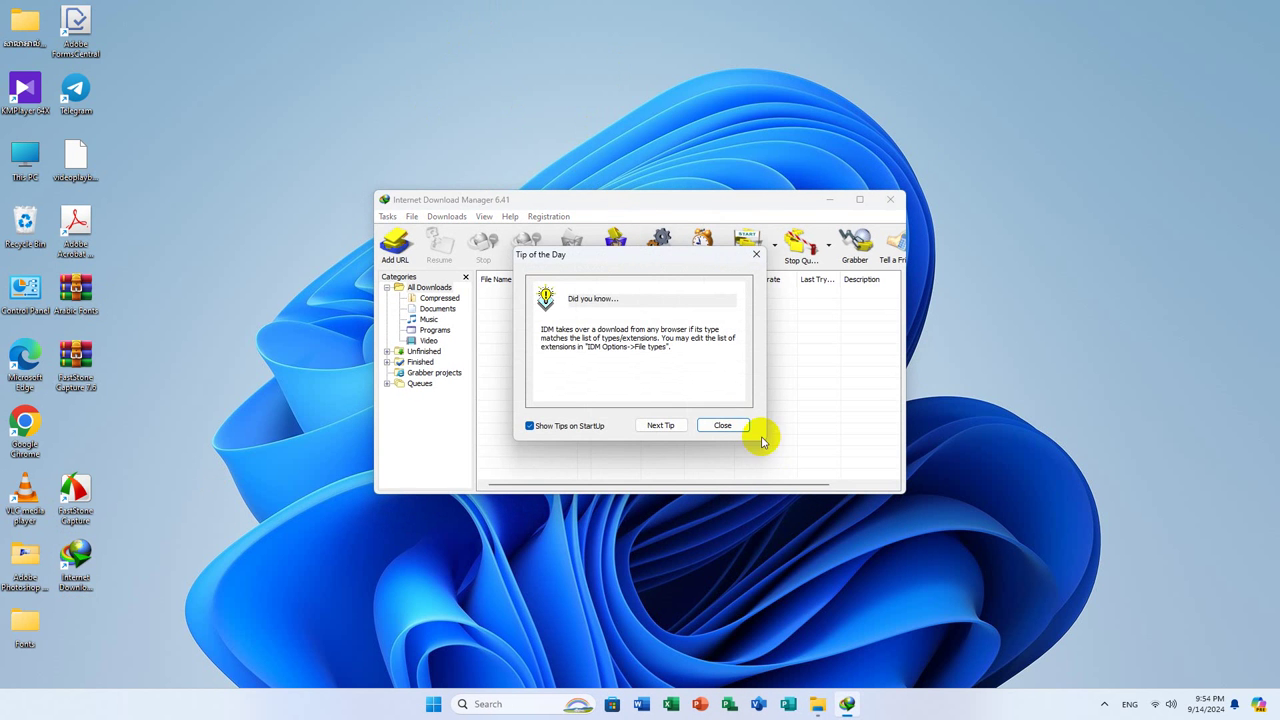
pyautogui.click(729, 424)
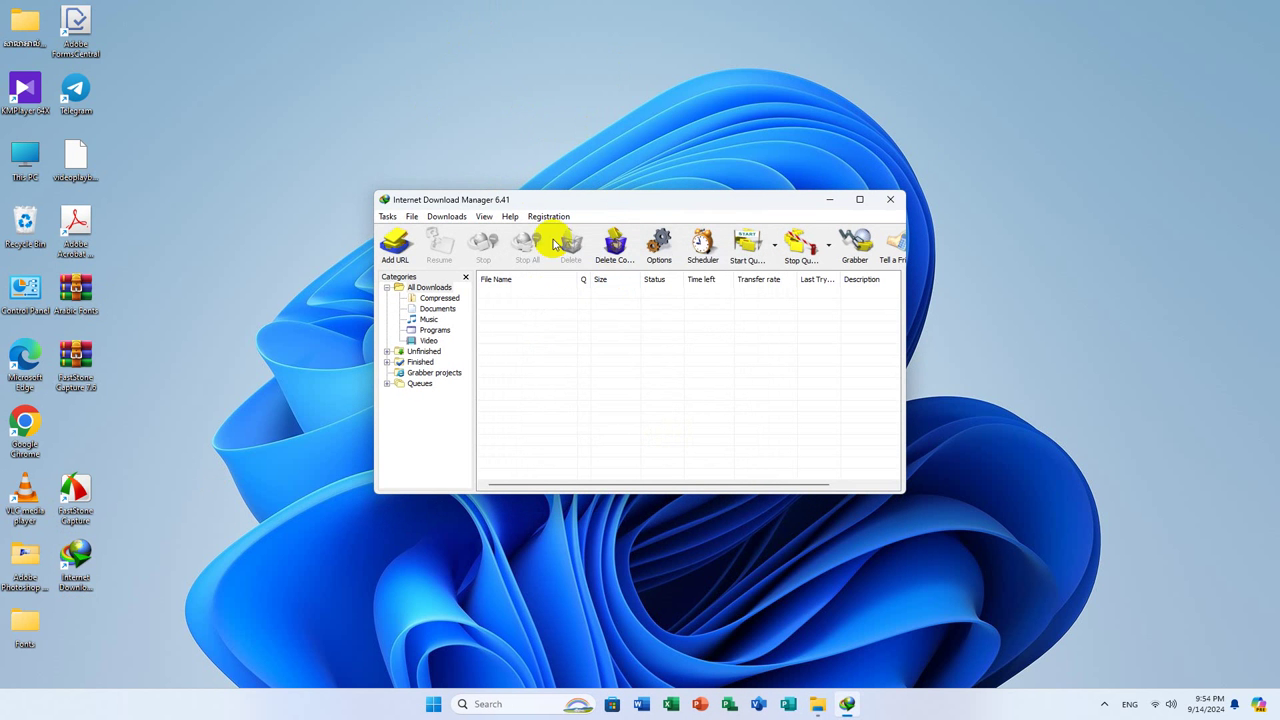
pyautogui.click(448, 219)
pyautogui.click(464, 393)
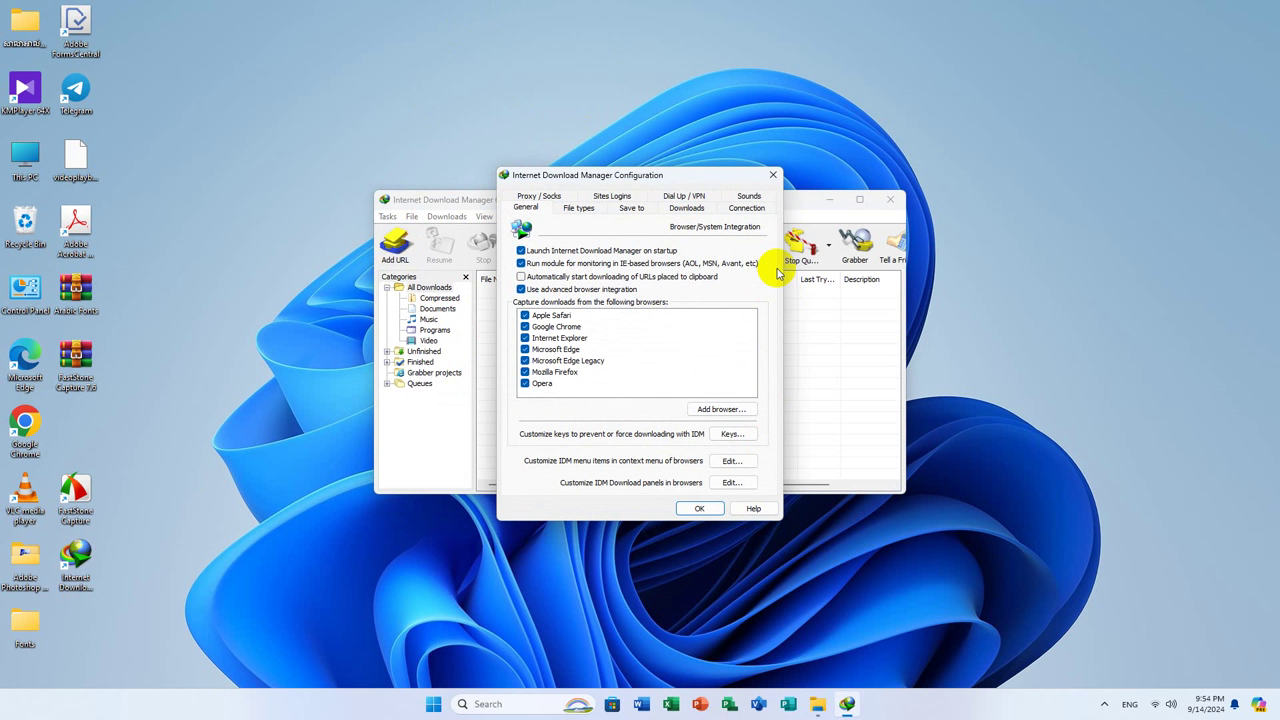
pyautogui.click(567, 207)
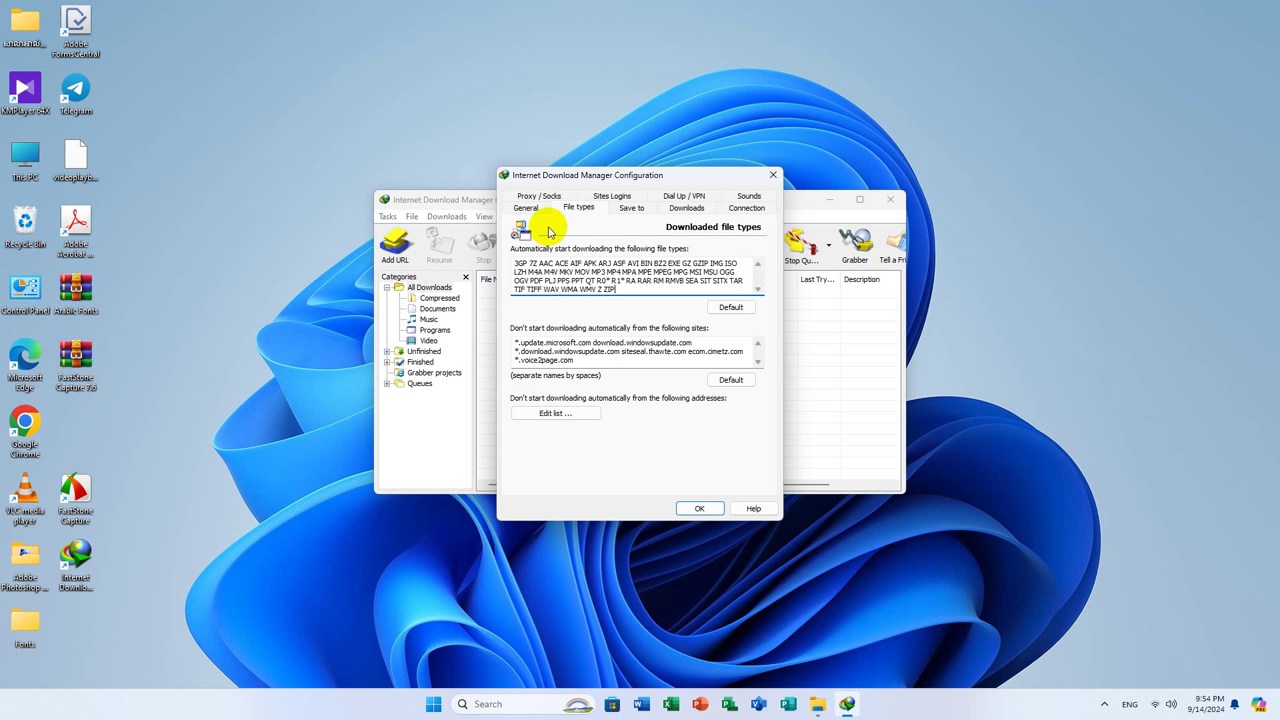
pyautogui.click(702, 212)
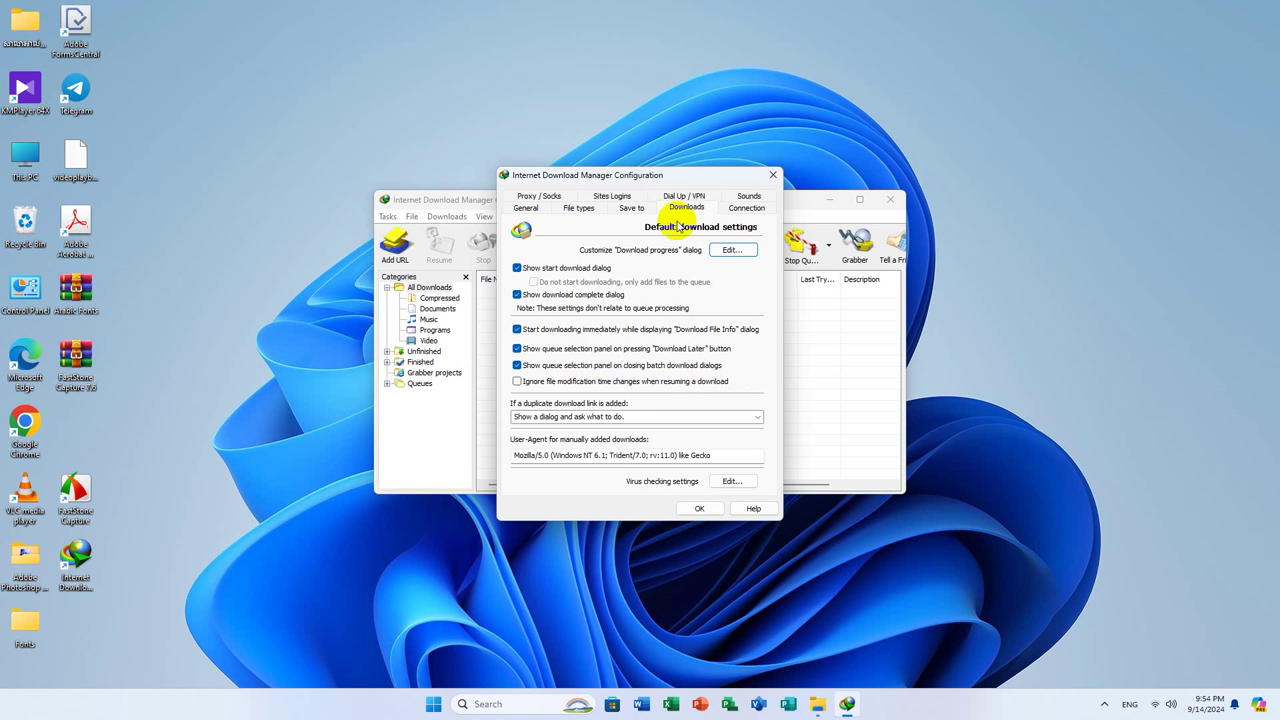
# Reset the automatic download file types and the excluded sites to their defaults, save the configuration and close Internet Download Manager
pyautogui.click(577, 210)
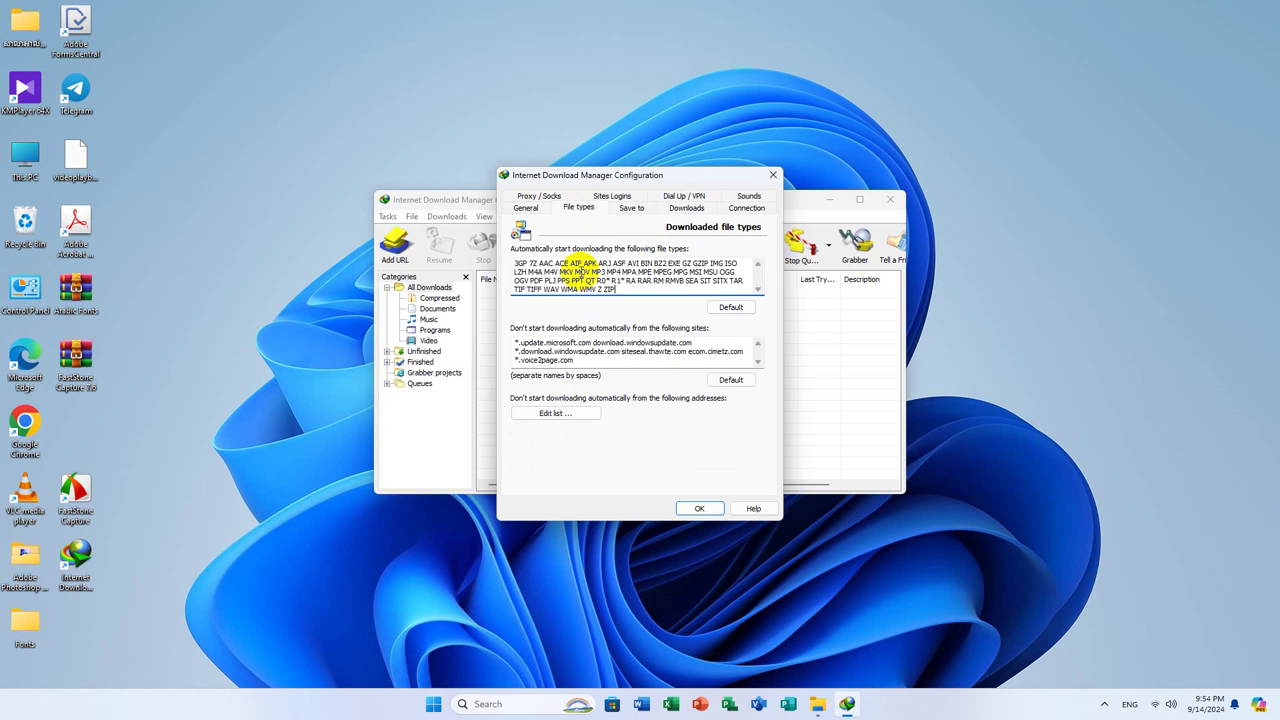
pyautogui.click(731, 307)
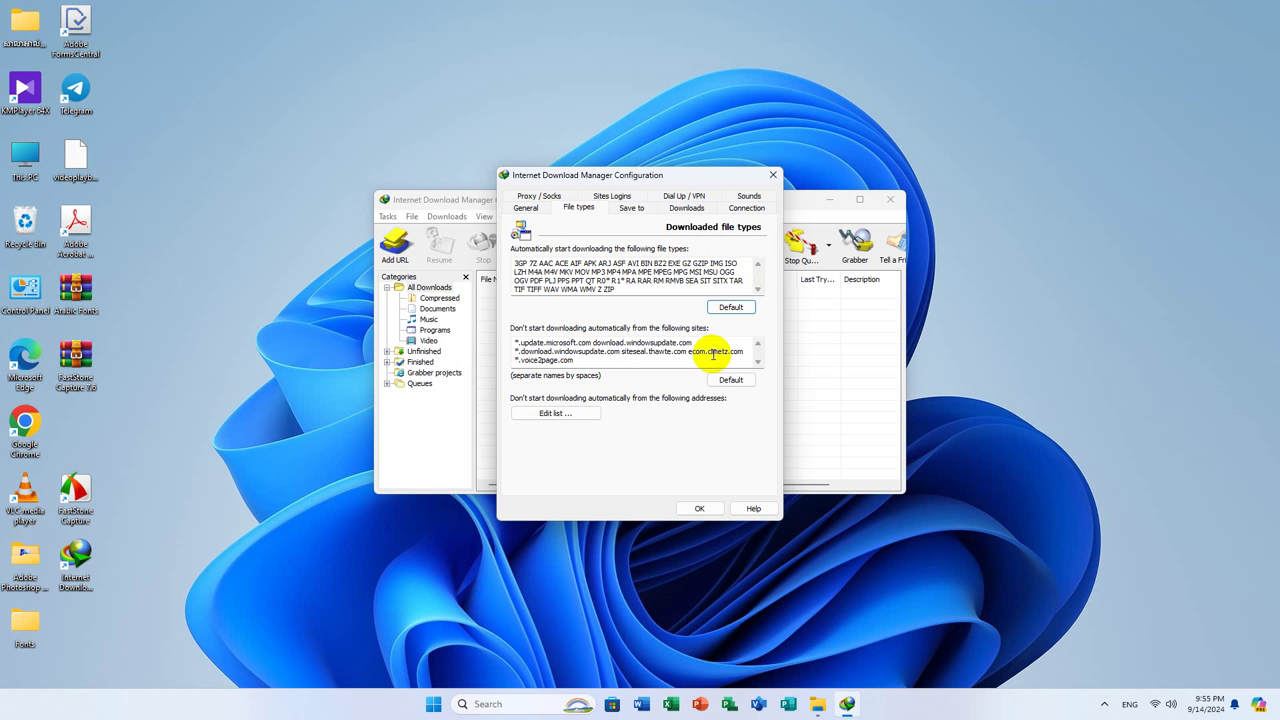
pyautogui.click(731, 380)
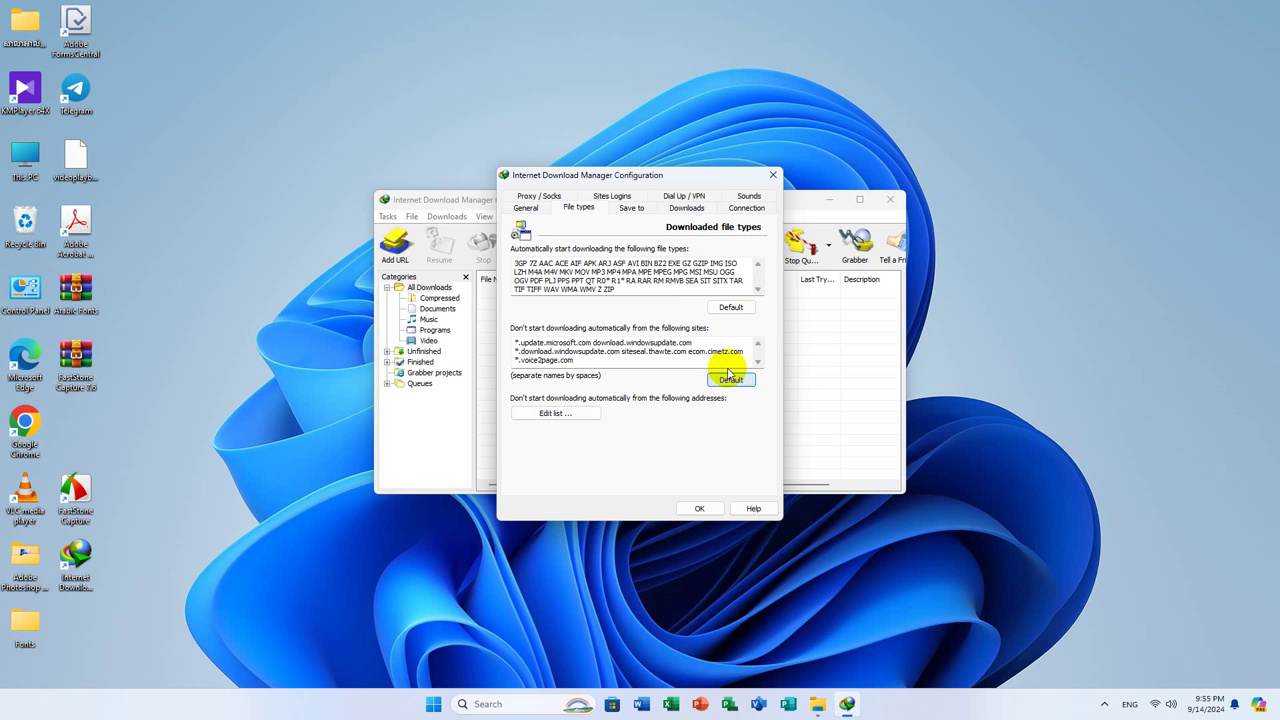
pyautogui.click(692, 512)
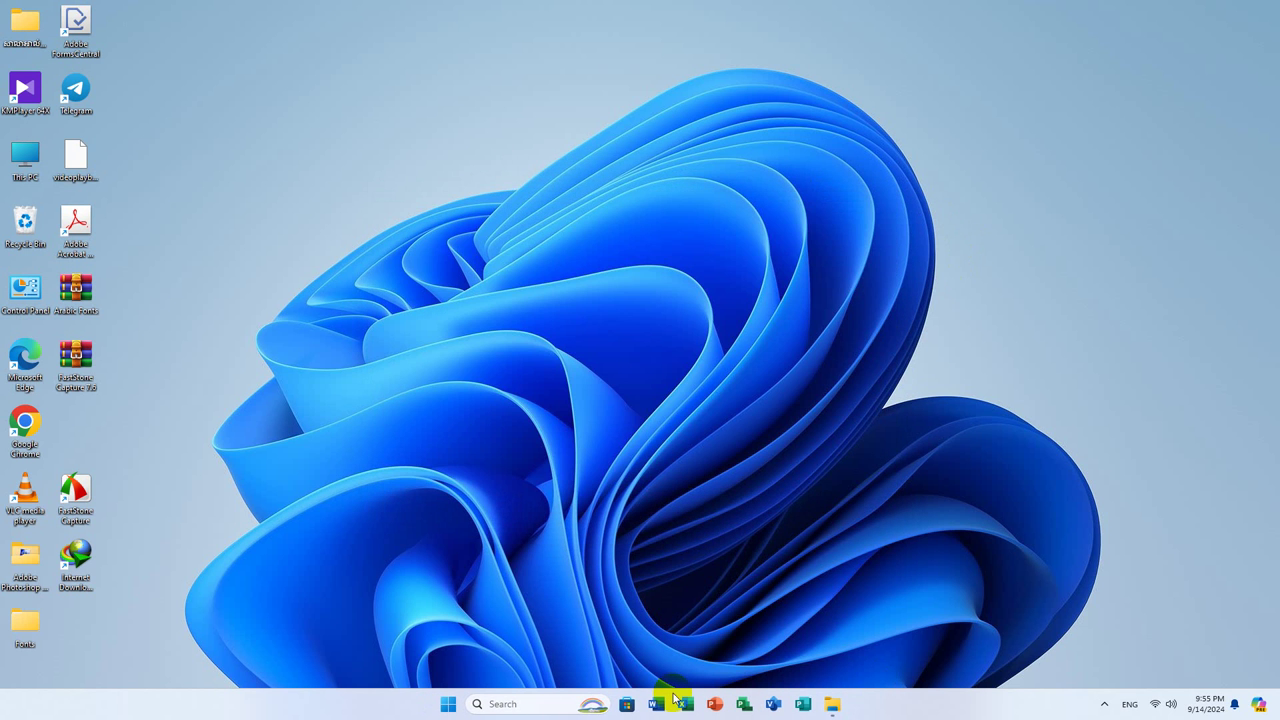
pyautogui.click(768, 706)
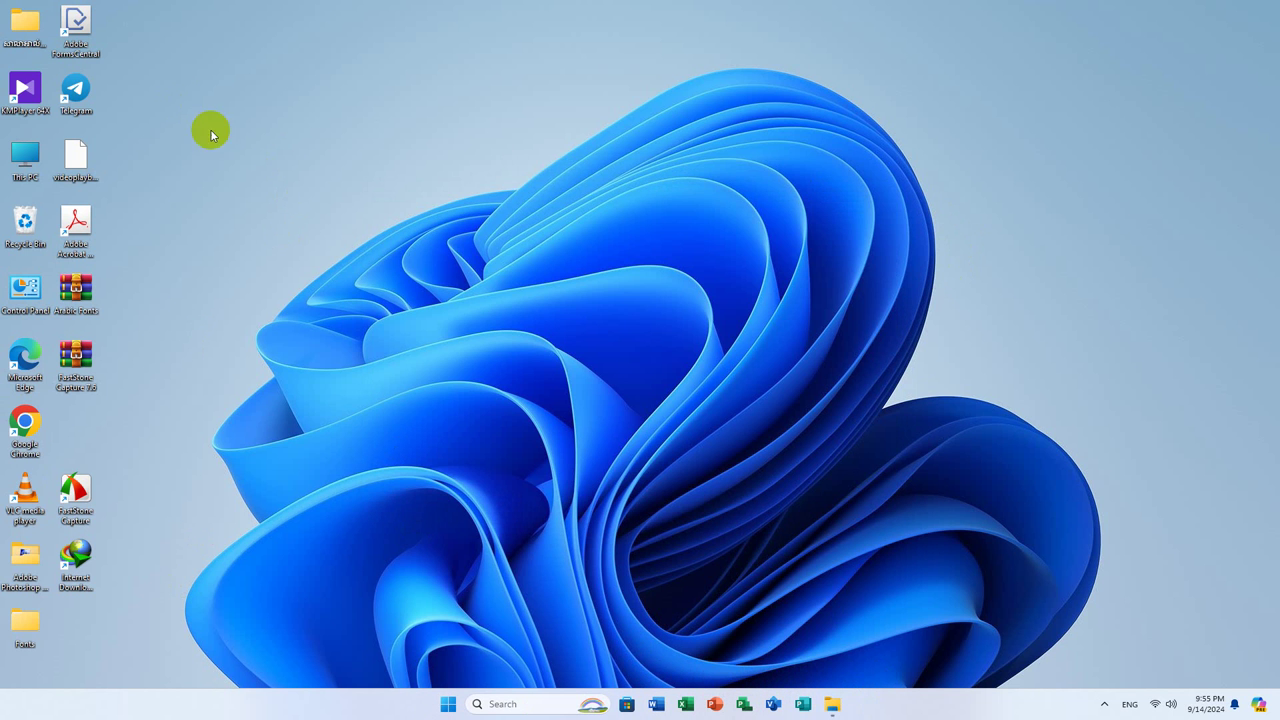
# Switch to Microsoft Edge and load youtube.com
pyautogui.doubleClick(30, 376)
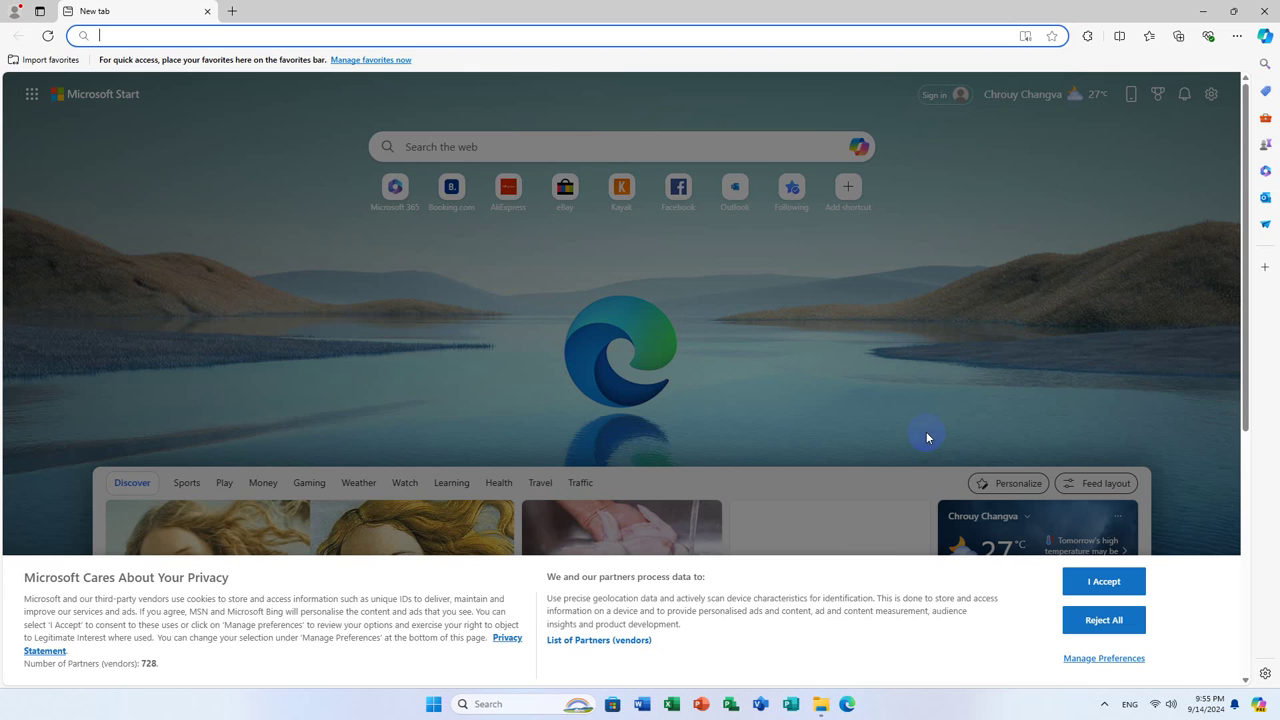
pyautogui.click(380, 36)
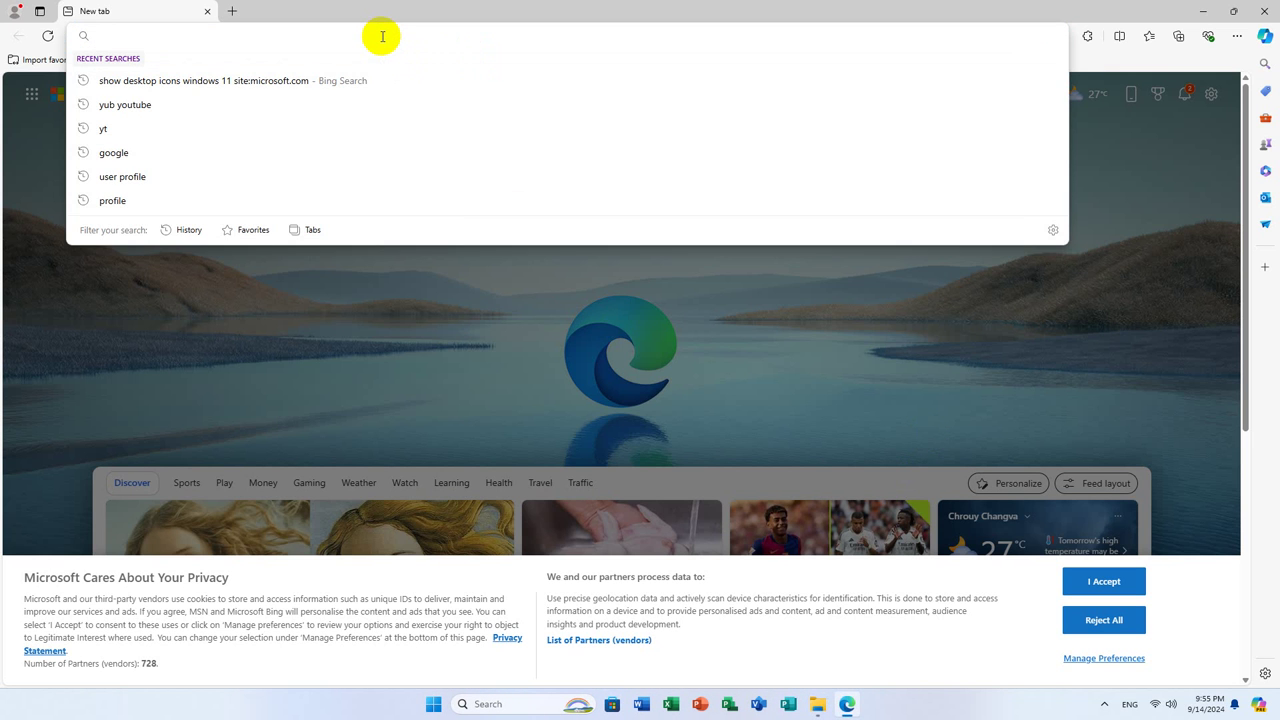
pyautogui.write('youtube.com')
pyautogui.press('Return')
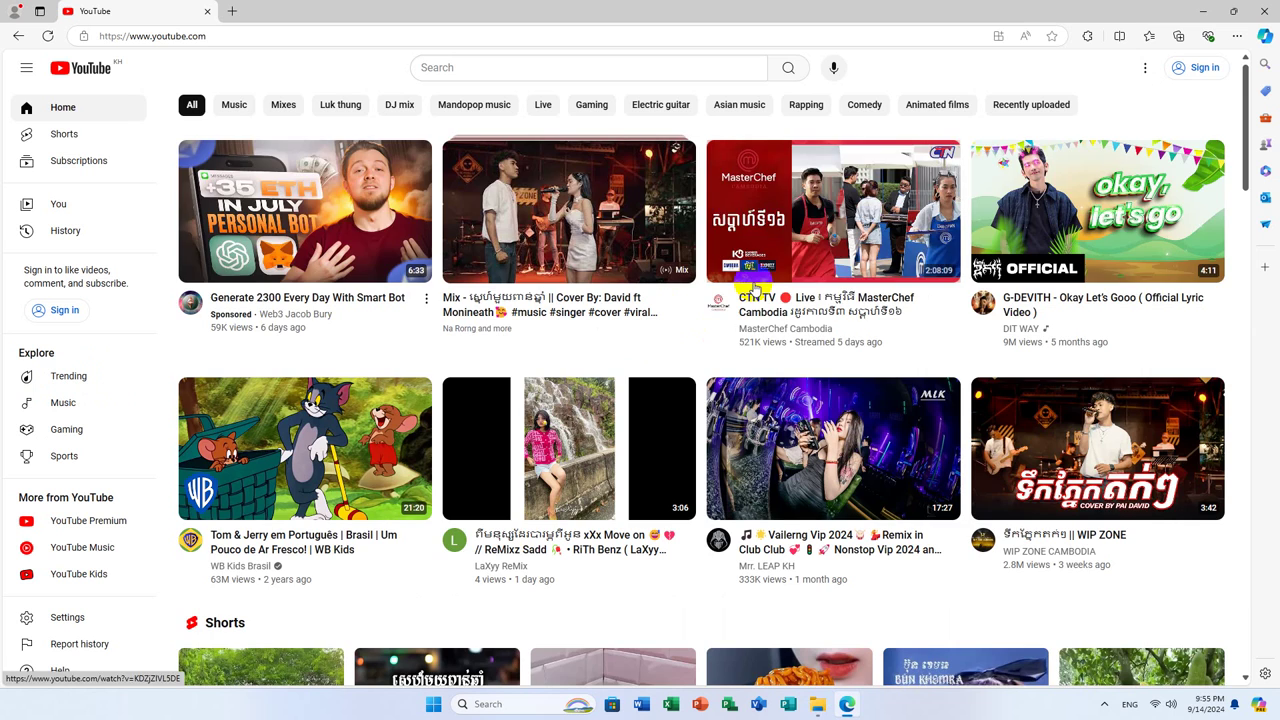
# Browse the YouTube home feed, open the Vailerng Vip 2024 club remix video, and skip its advertisement
pyautogui.scroll(-2, 714, 366)
pyautogui.scroll(-5, 718, 368)
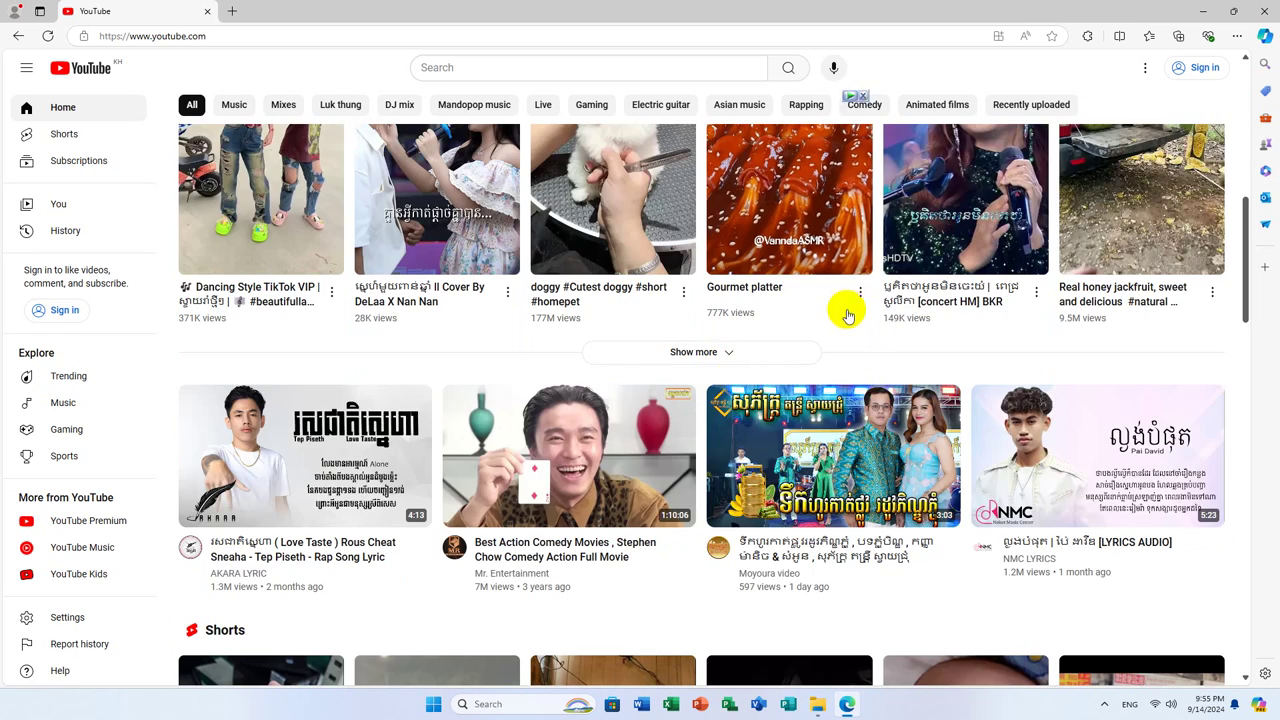
pyautogui.scroll(3, 846, 309)
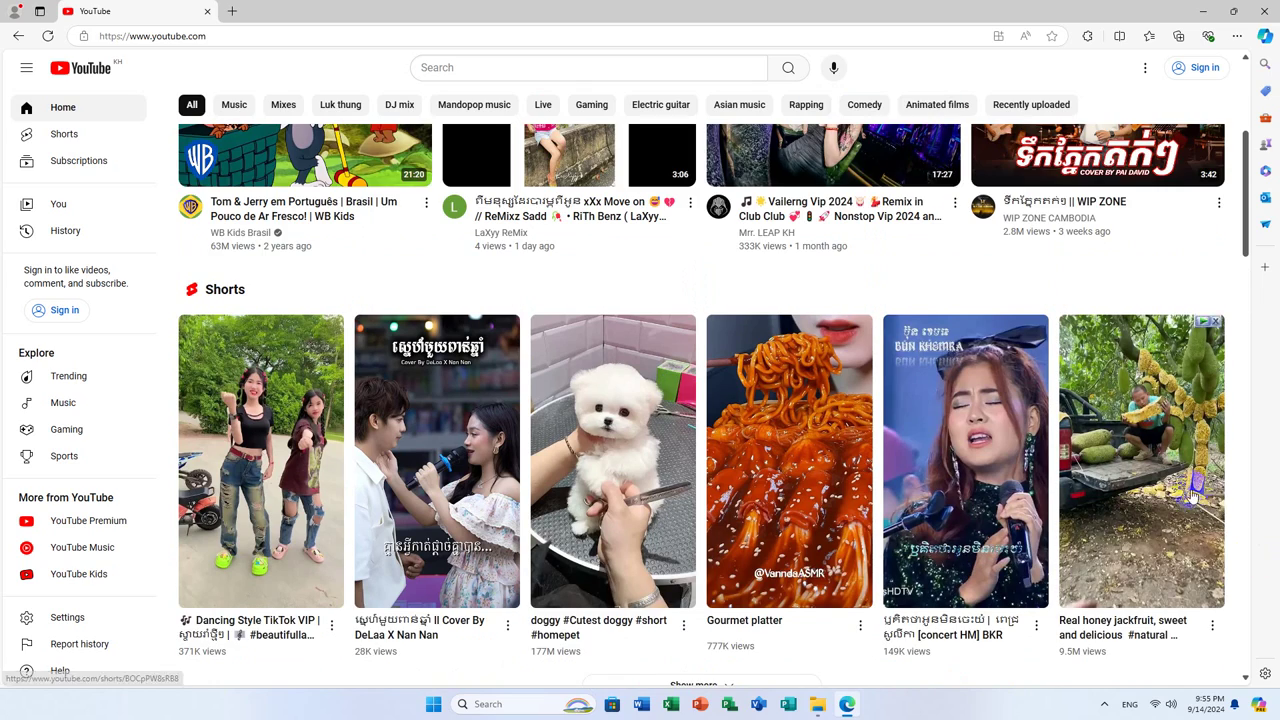
pyautogui.scroll(-8, 652, 515)
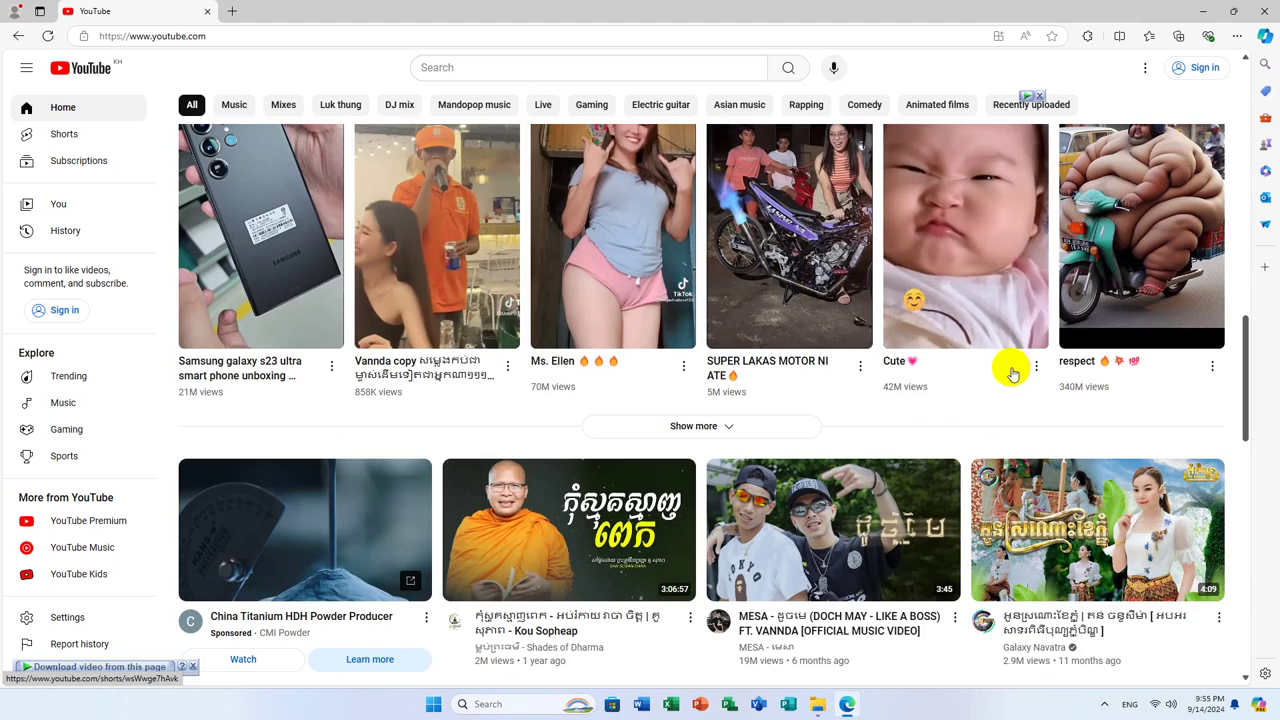
pyautogui.scroll(-3, 1010, 372)
pyautogui.scroll(-4, 951, 459)
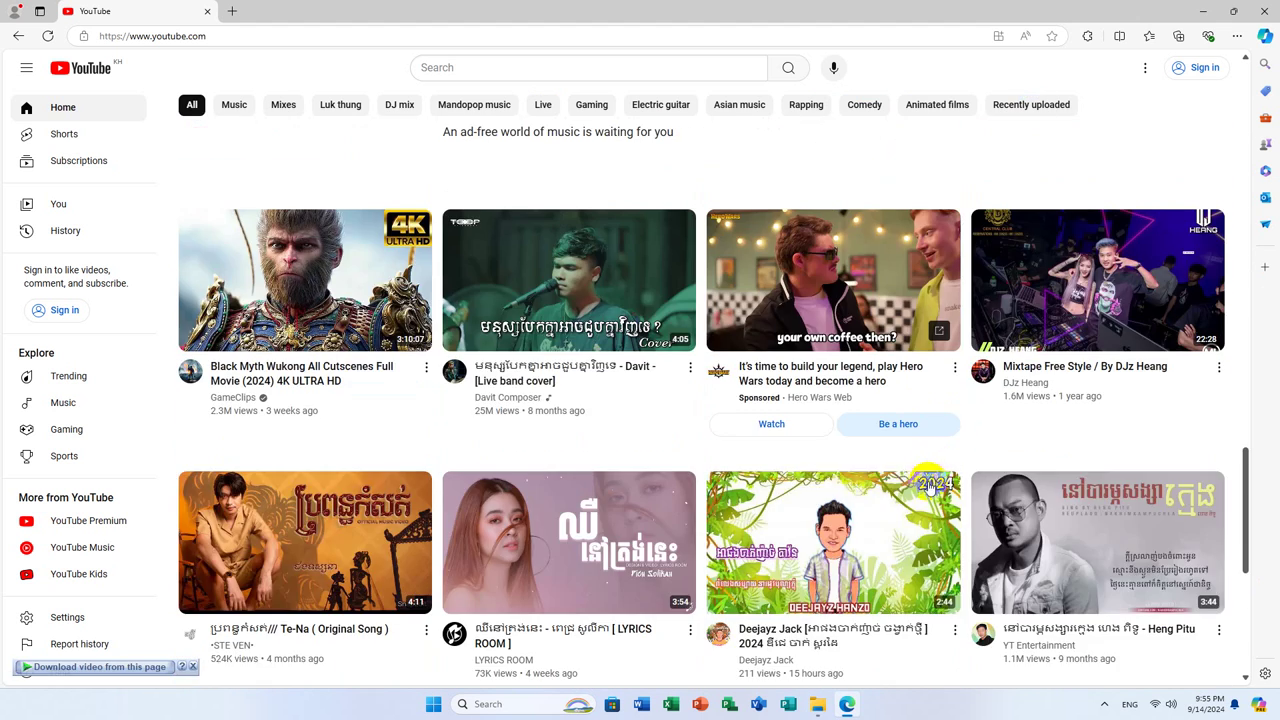
pyautogui.scroll(12, 920, 466)
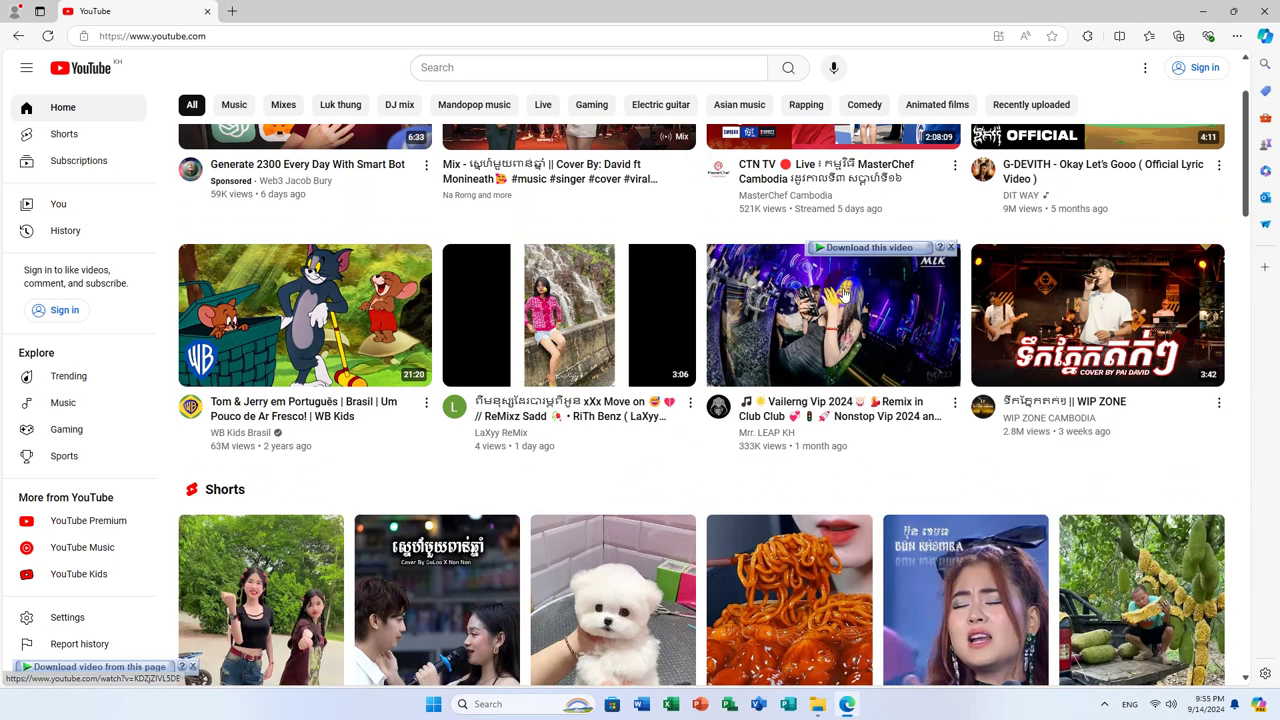
pyautogui.scroll(1, 843, 295)
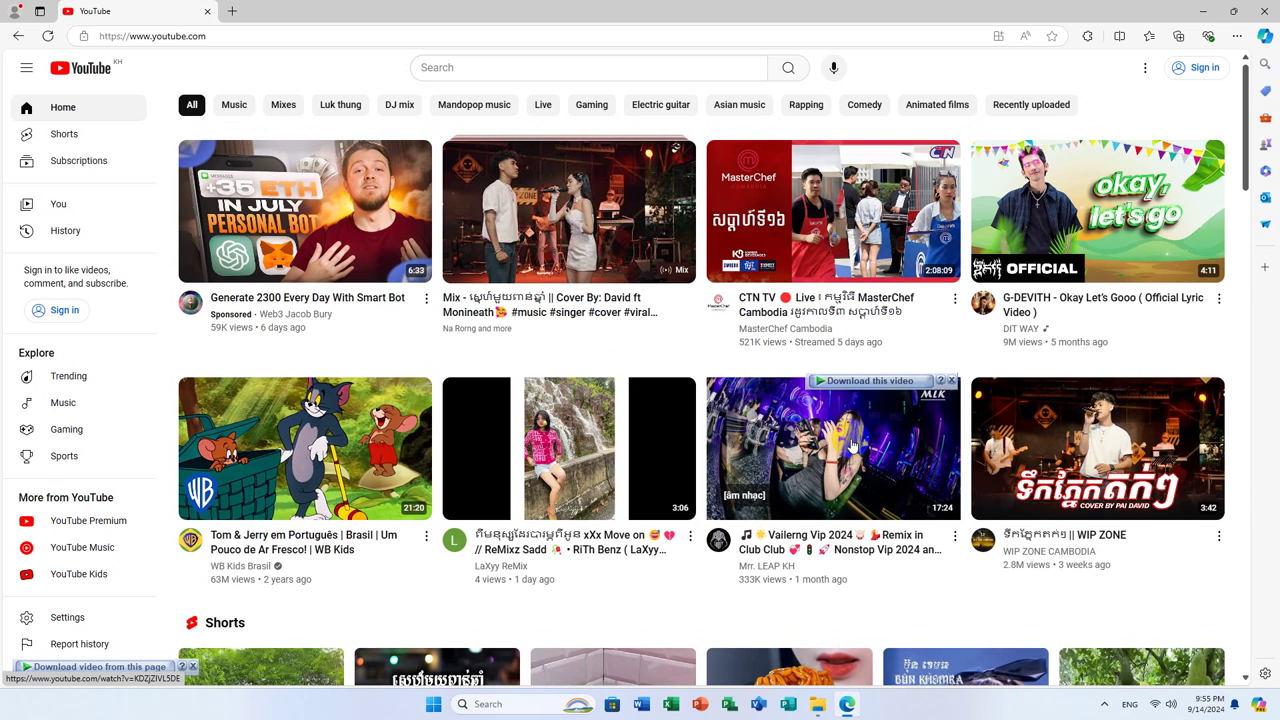
pyautogui.click(865, 402)
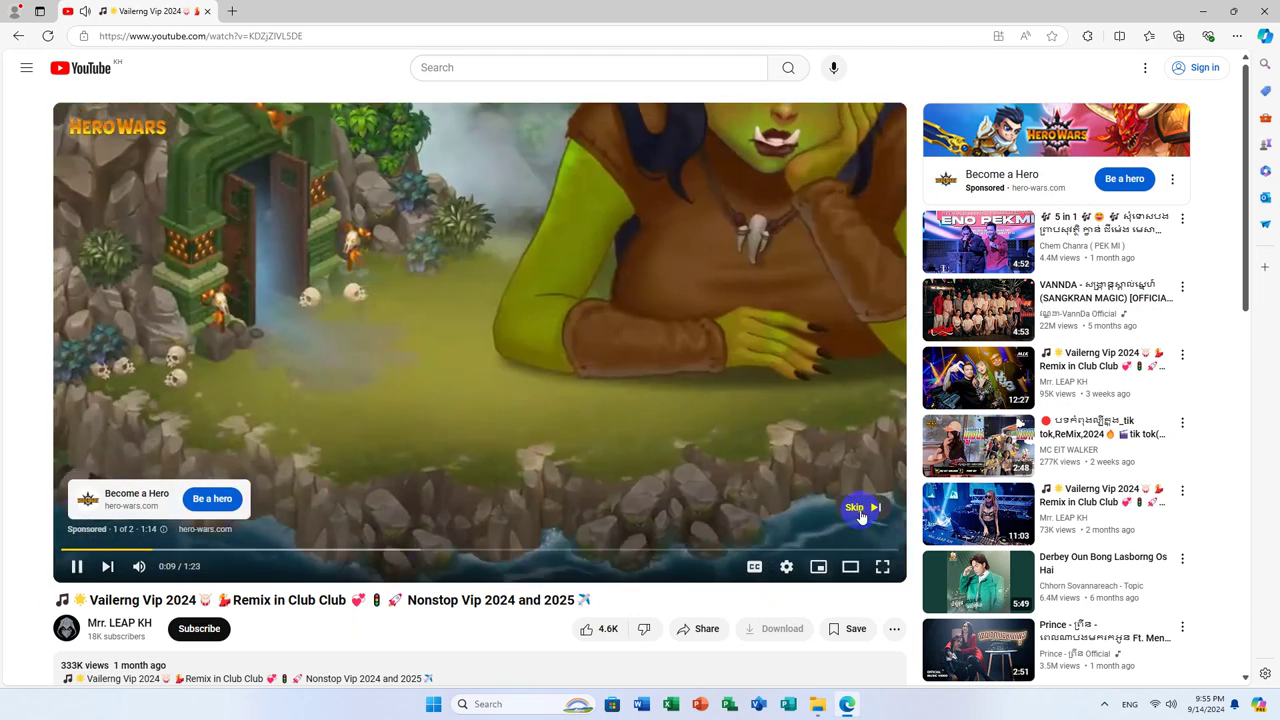
pyautogui.click(858, 508)
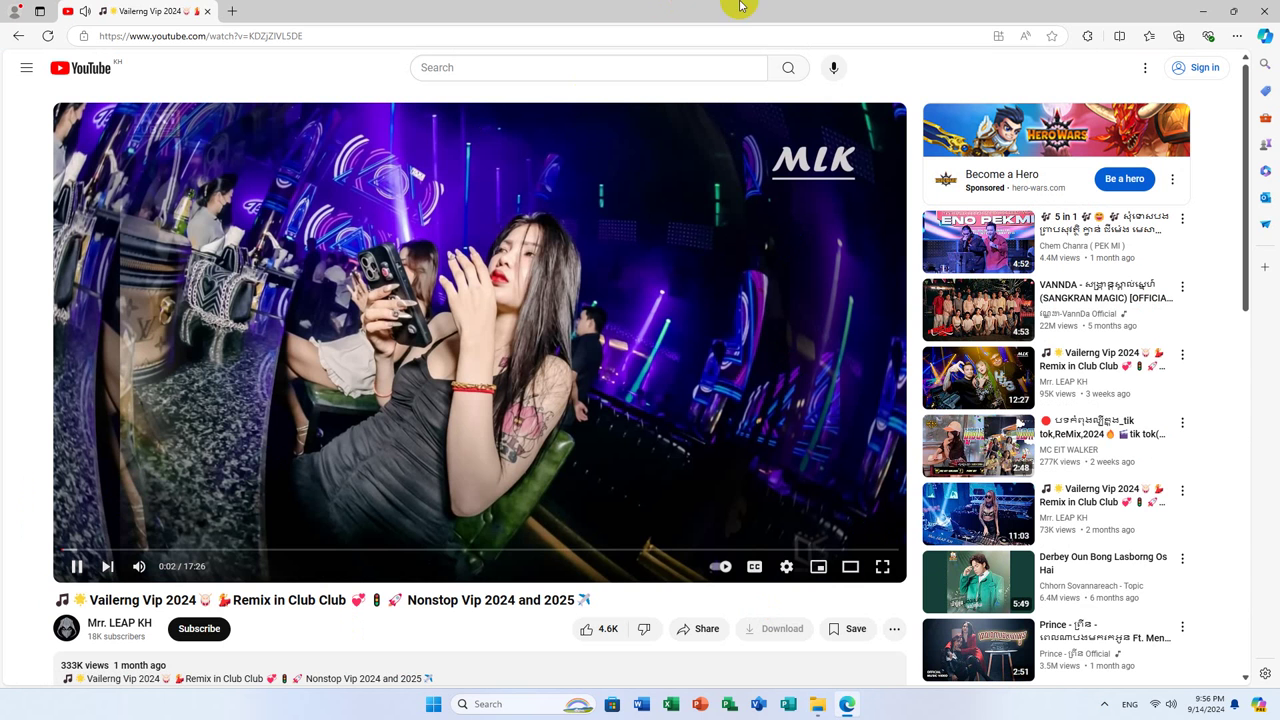
# Pause the remix video, mute its sound, and resume playback
pyautogui.click(112, 563)
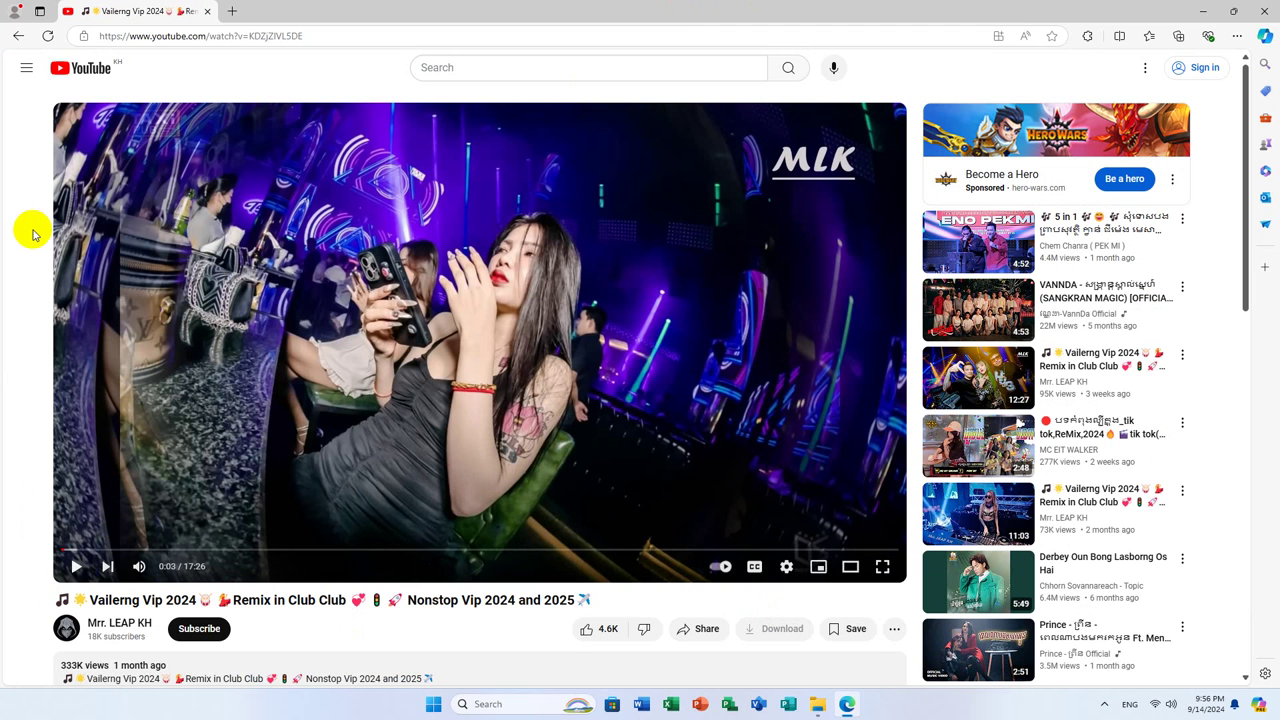
pyautogui.click(551, 470)
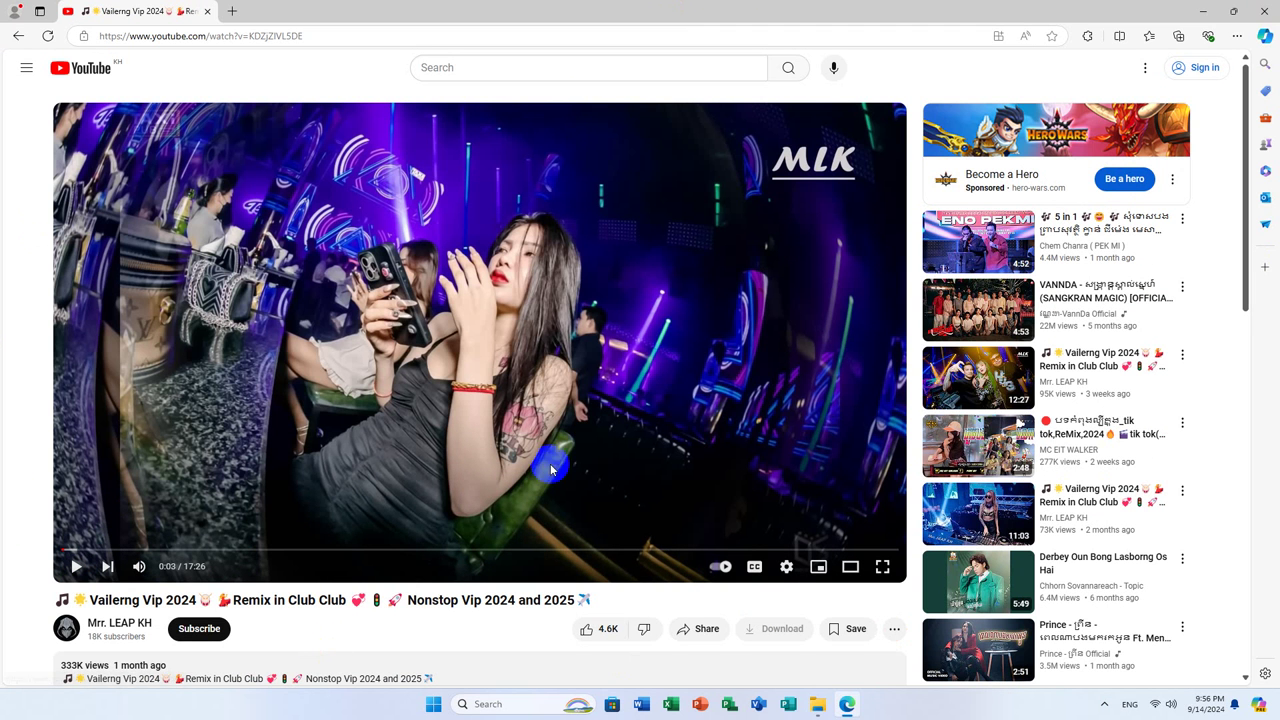
pyautogui.click(139, 566)
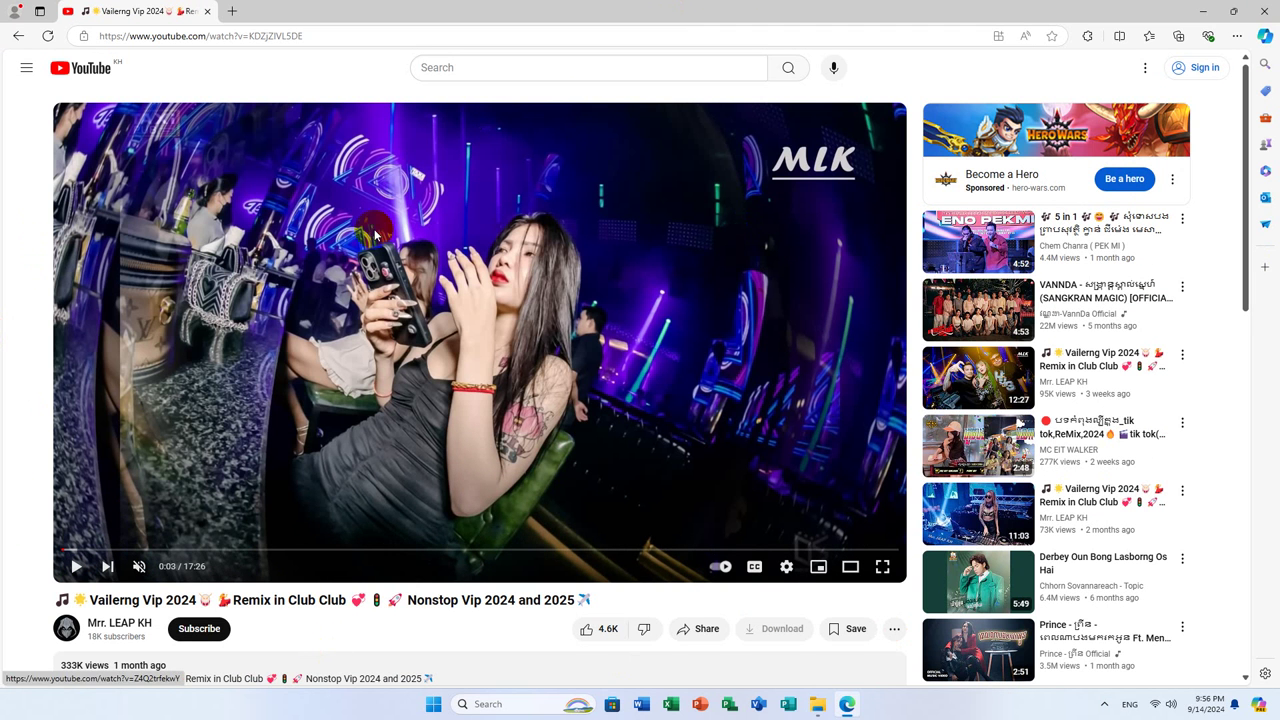
pyautogui.click(73, 563)
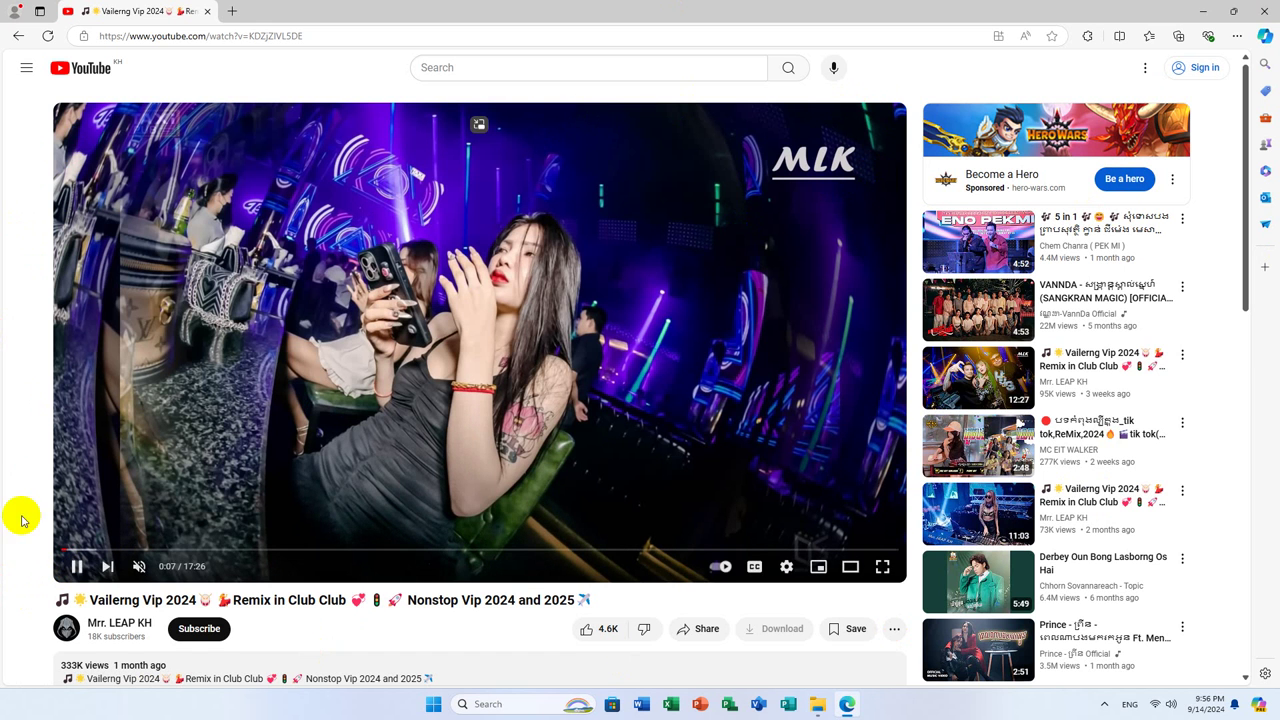
# Go back to the YouTube home page and open the music Mix in the feed's first row
pyautogui.click(16, 40)
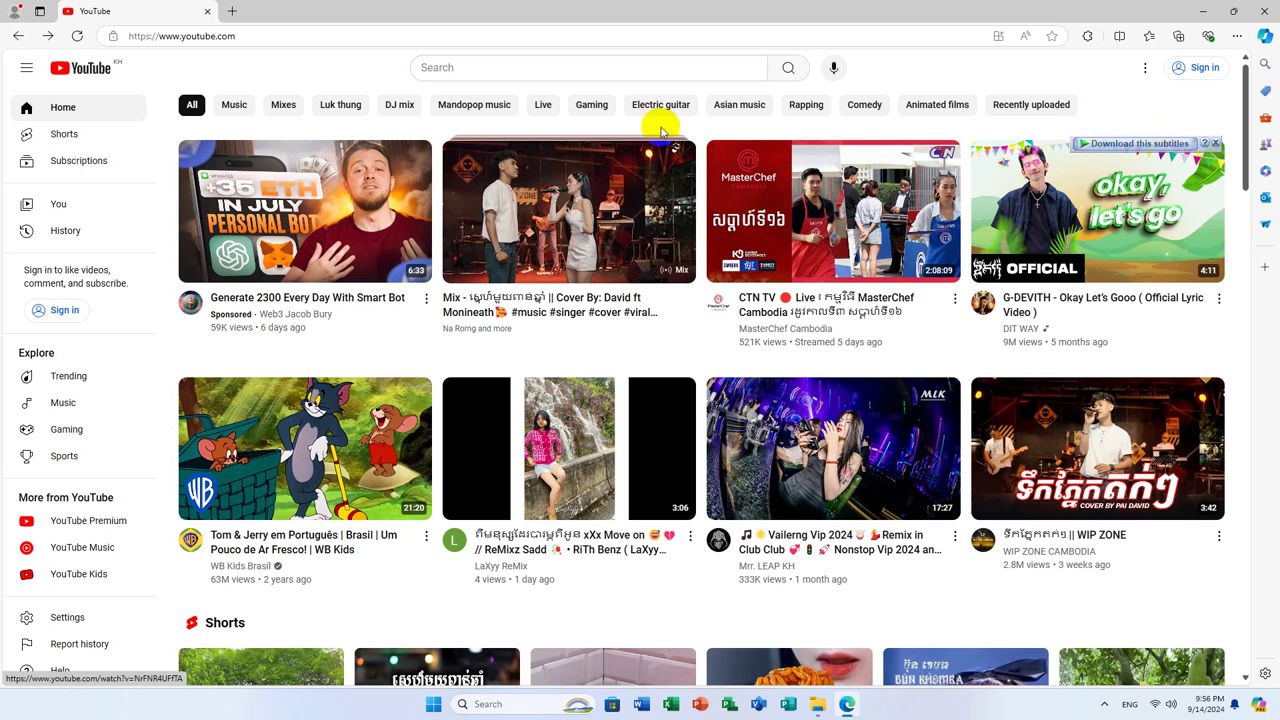
pyautogui.click(592, 177)
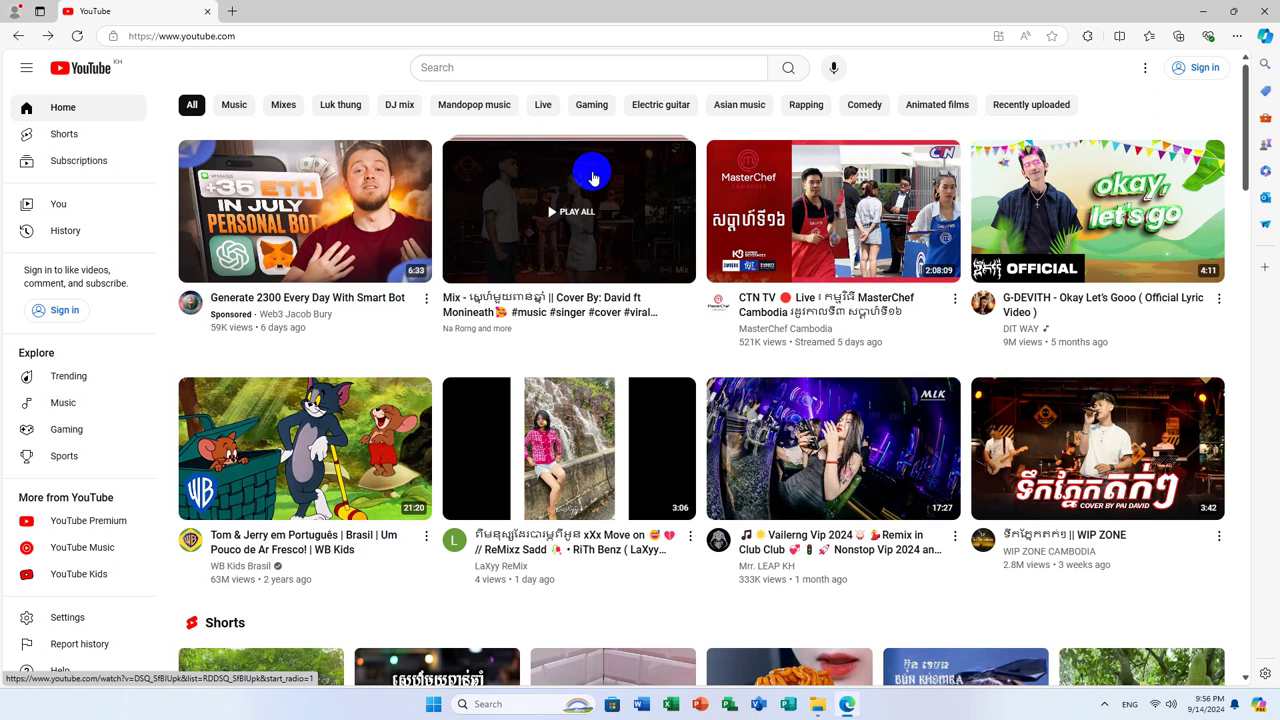
pyautogui.click(531, 213)
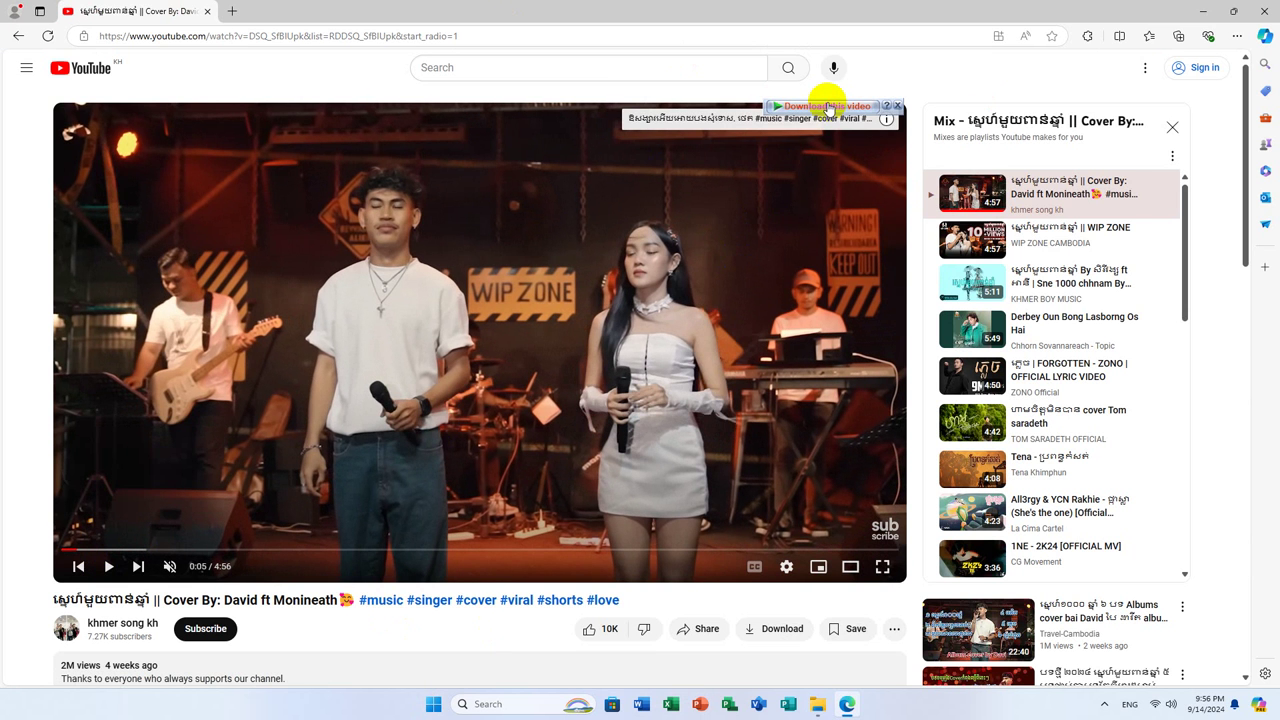
# Try to download the video's 480p MP4 version to the Desktop with IDM, and go back to the YouTube home page
pyautogui.click(828, 107)
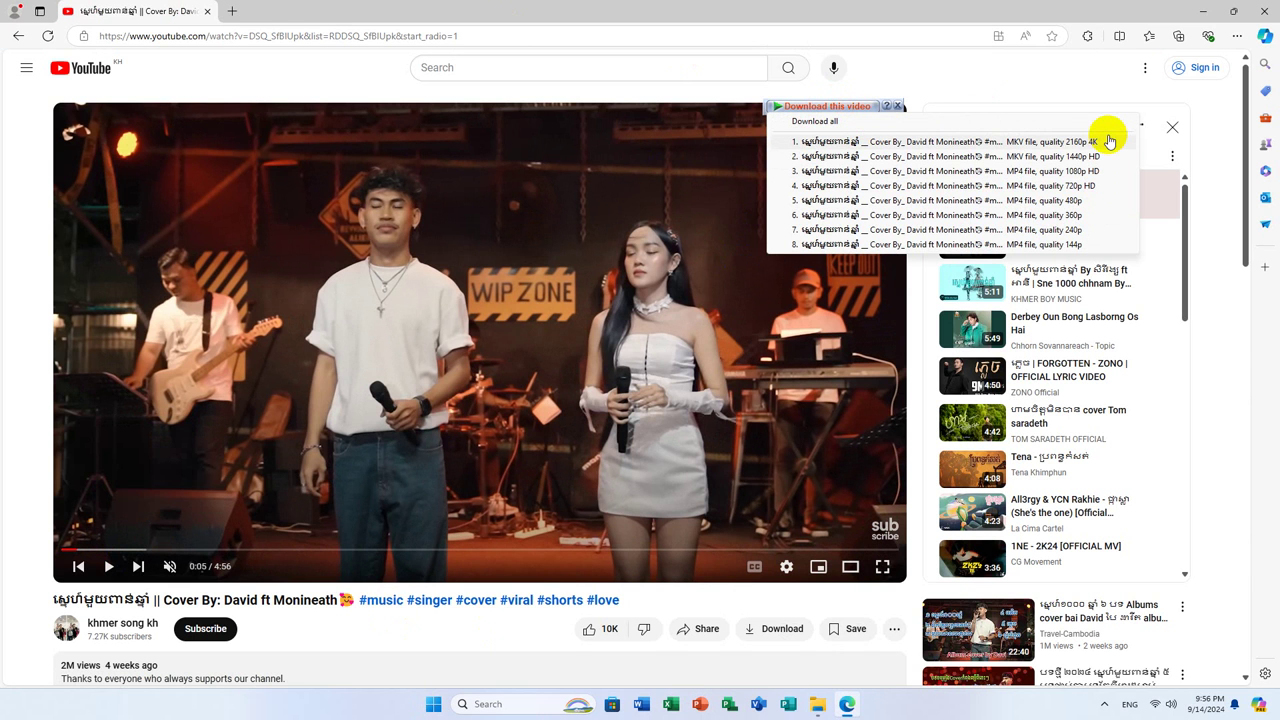
pyautogui.click(1066, 201)
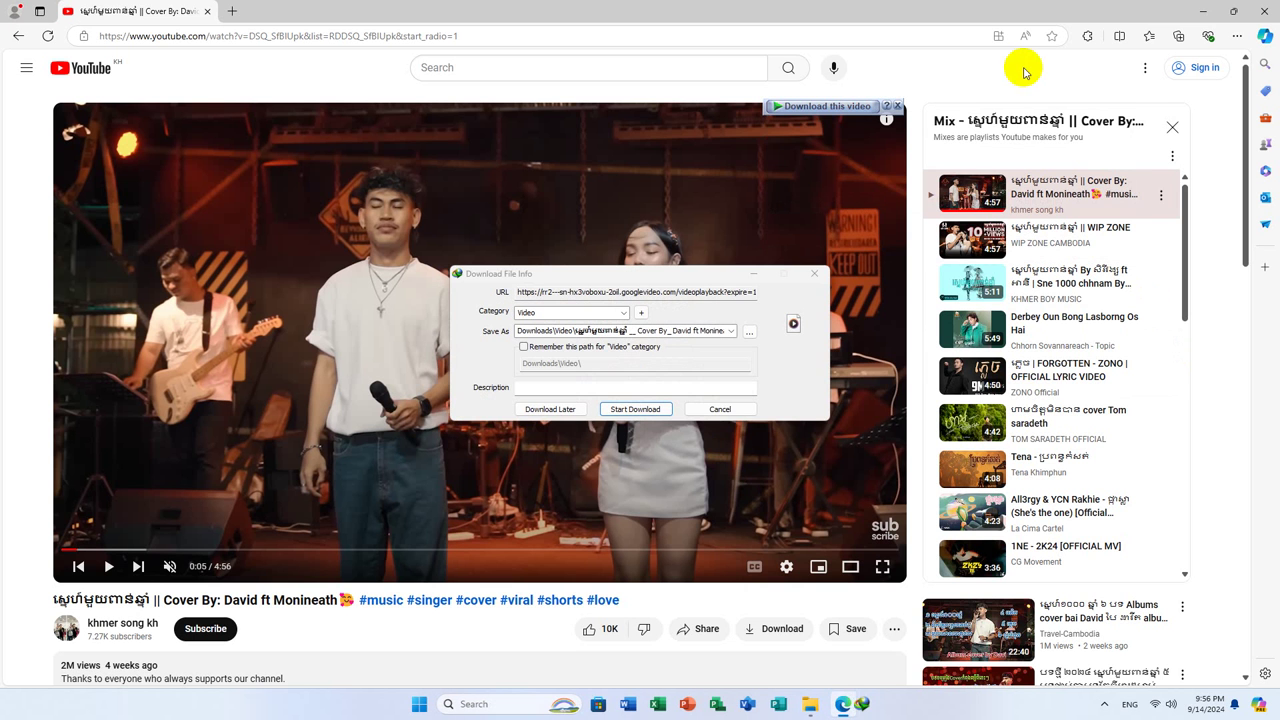
pyautogui.click(747, 333)
pyautogui.click(460, 304)
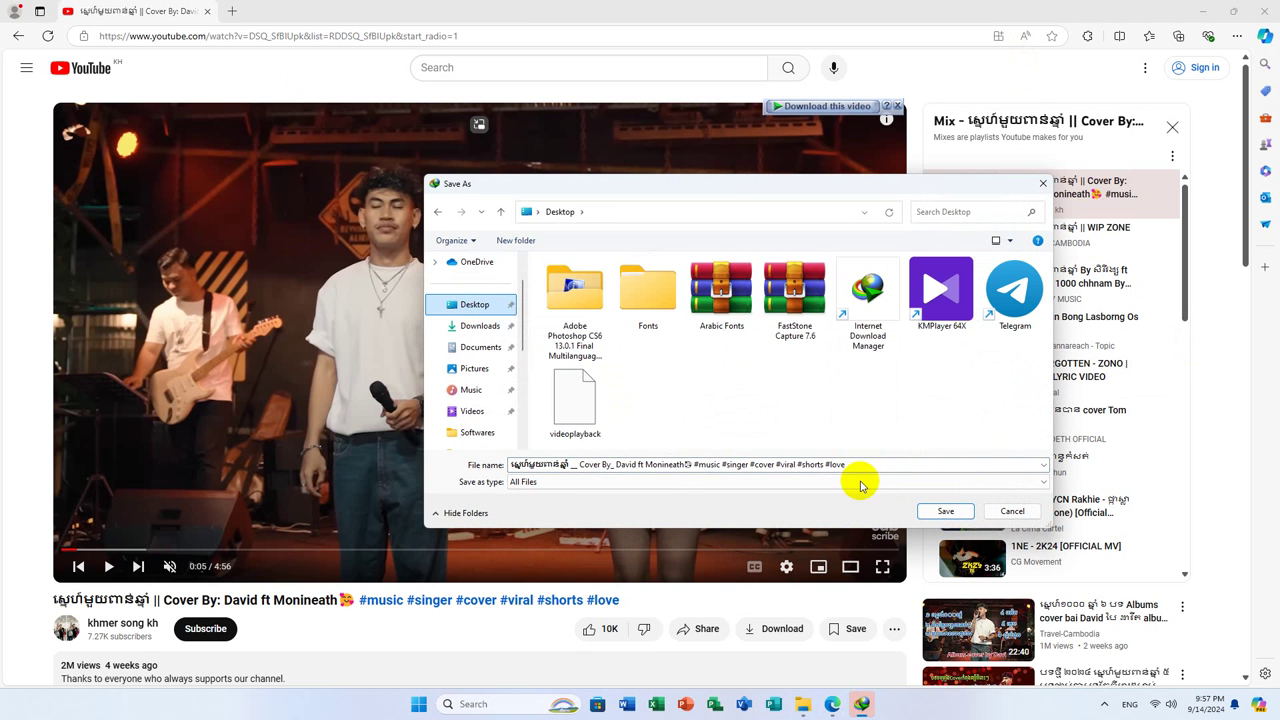
pyautogui.click(945, 511)
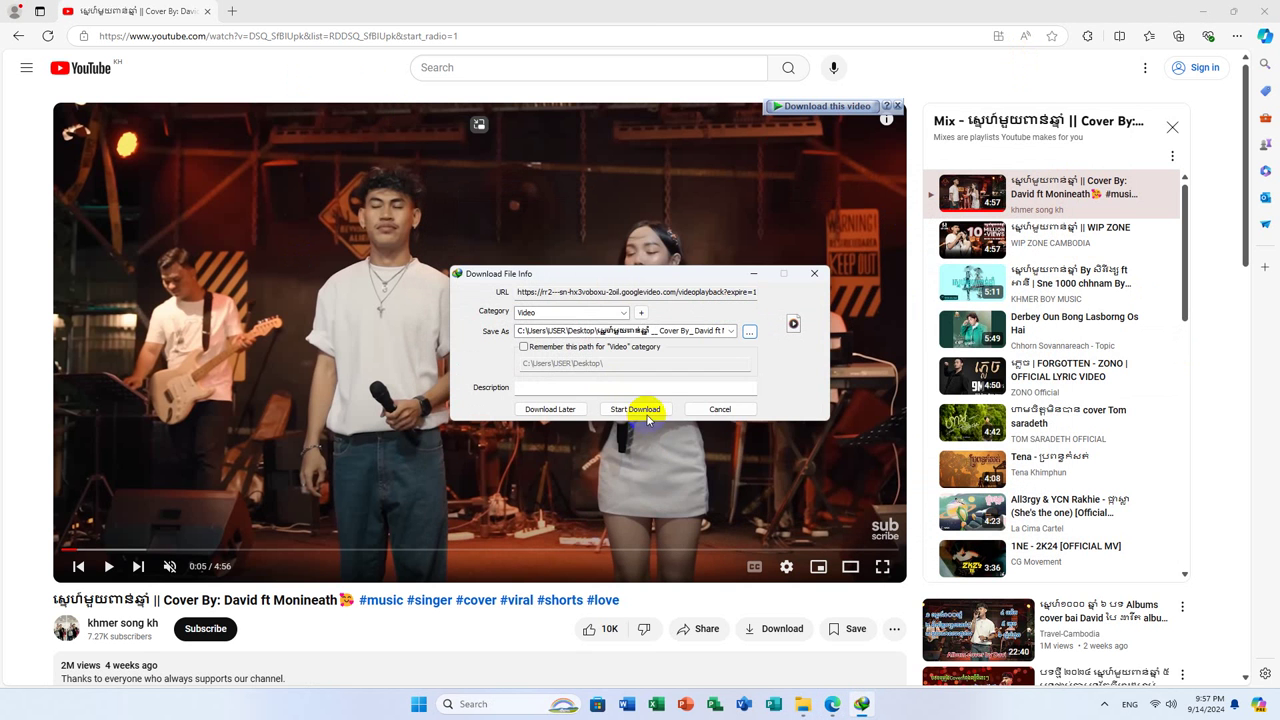
pyautogui.click(633, 409)
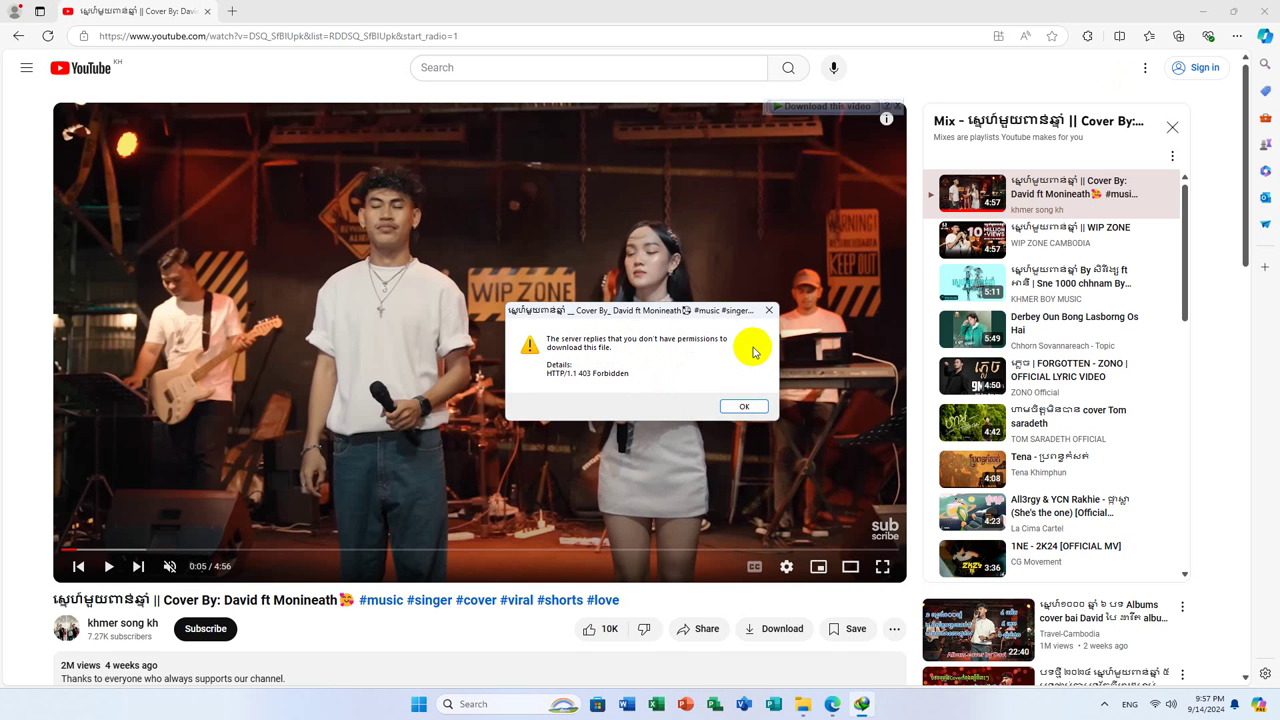
pyautogui.click(744, 407)
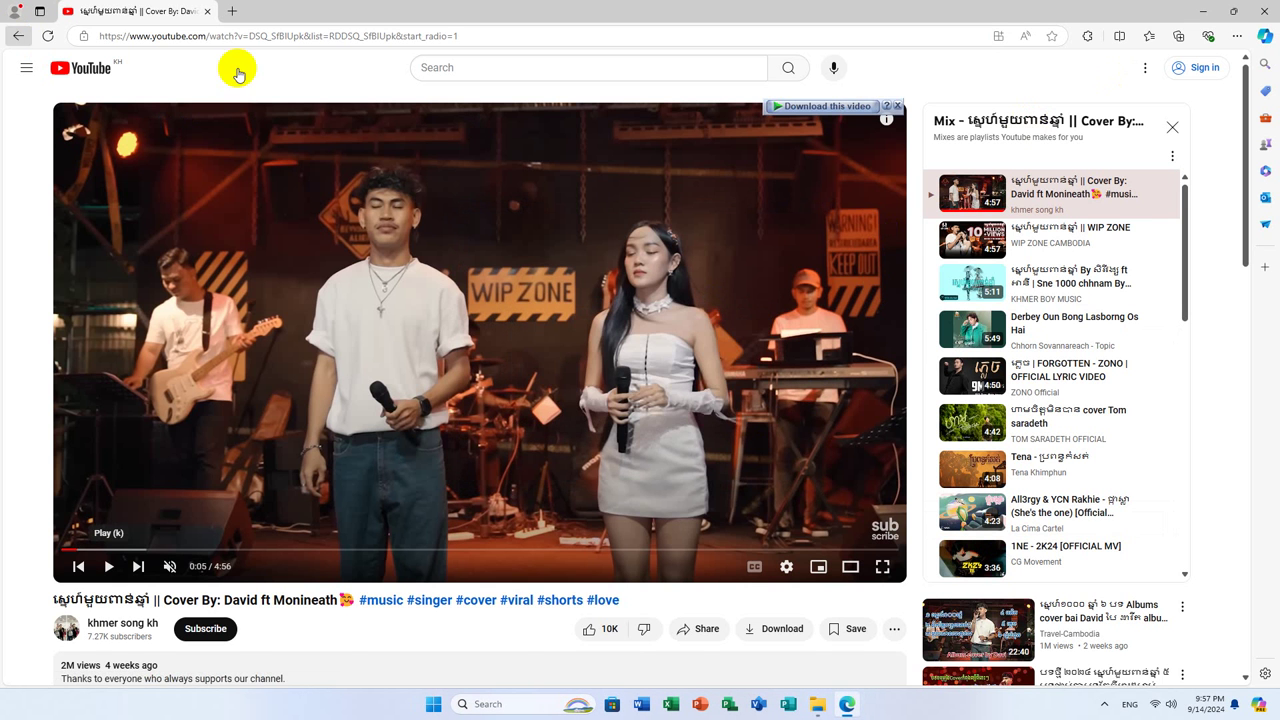
pyautogui.hotkey('alt', 'Left')
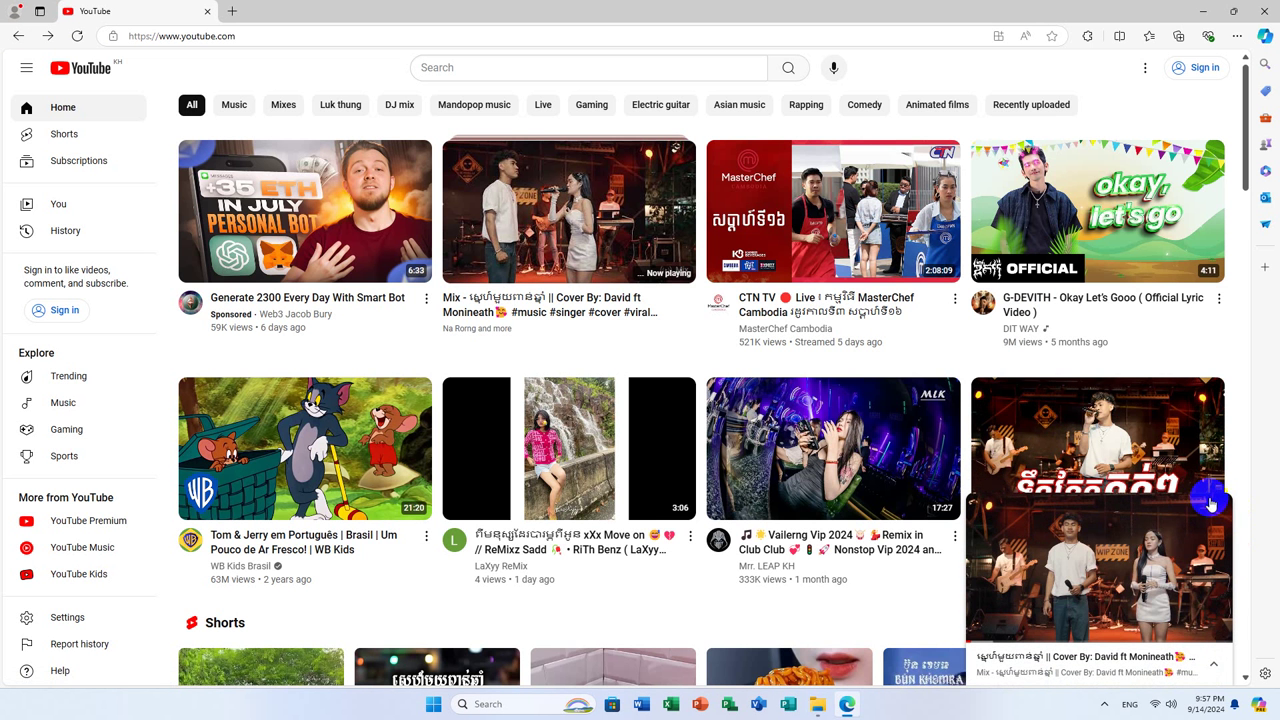
# Close the YouTube miniplayer and open the Short about real honey jackfruit from the home feed
pyautogui.click(1221, 507)
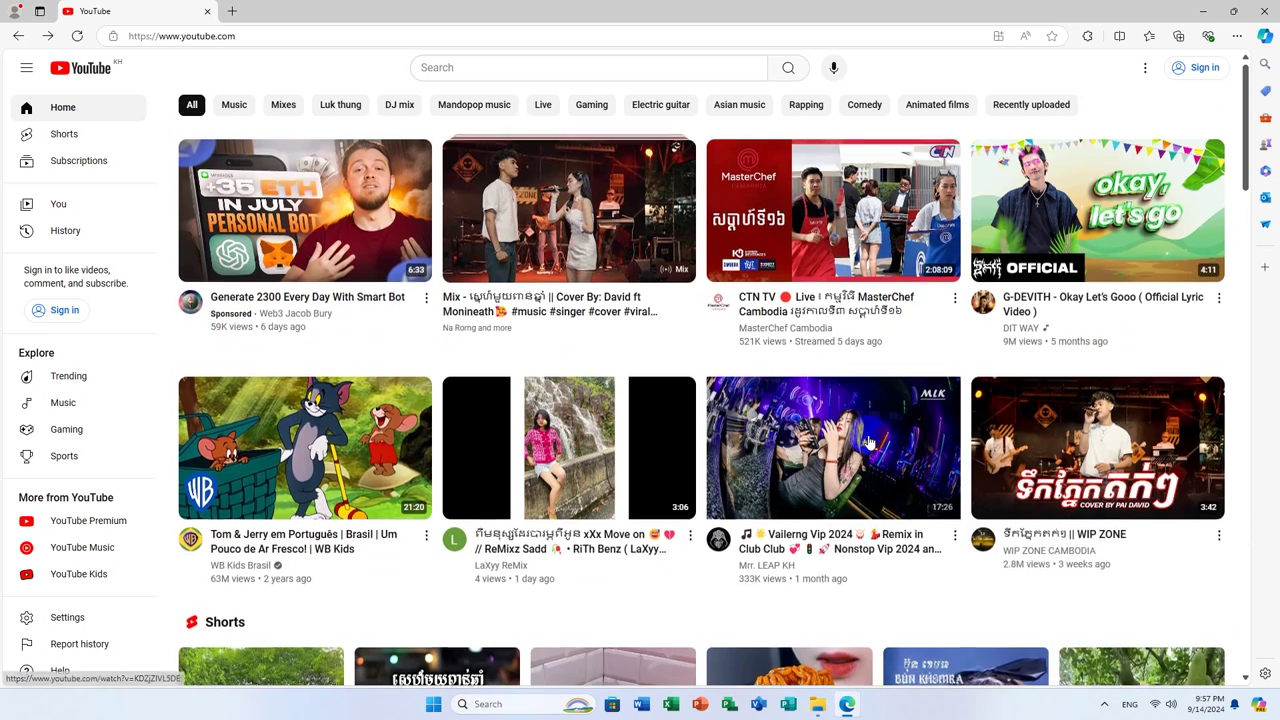
pyautogui.scroll(-5, 1060, 300)
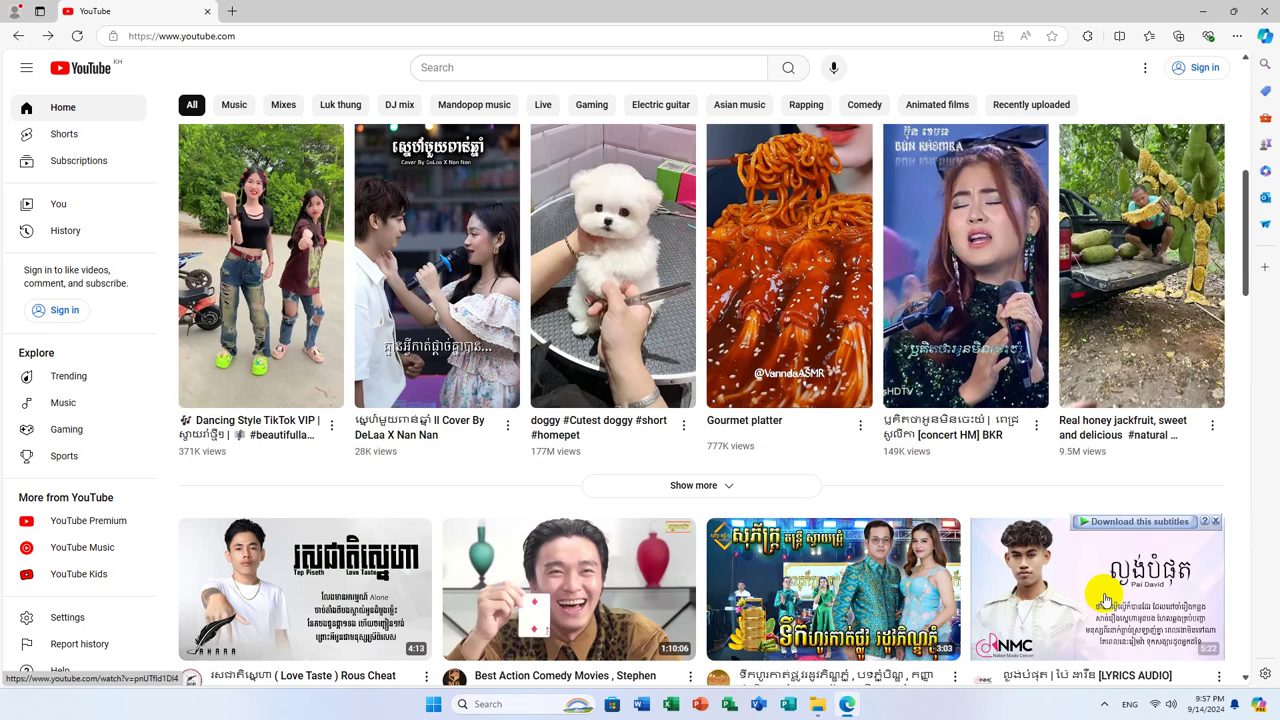
pyautogui.click(1143, 291)
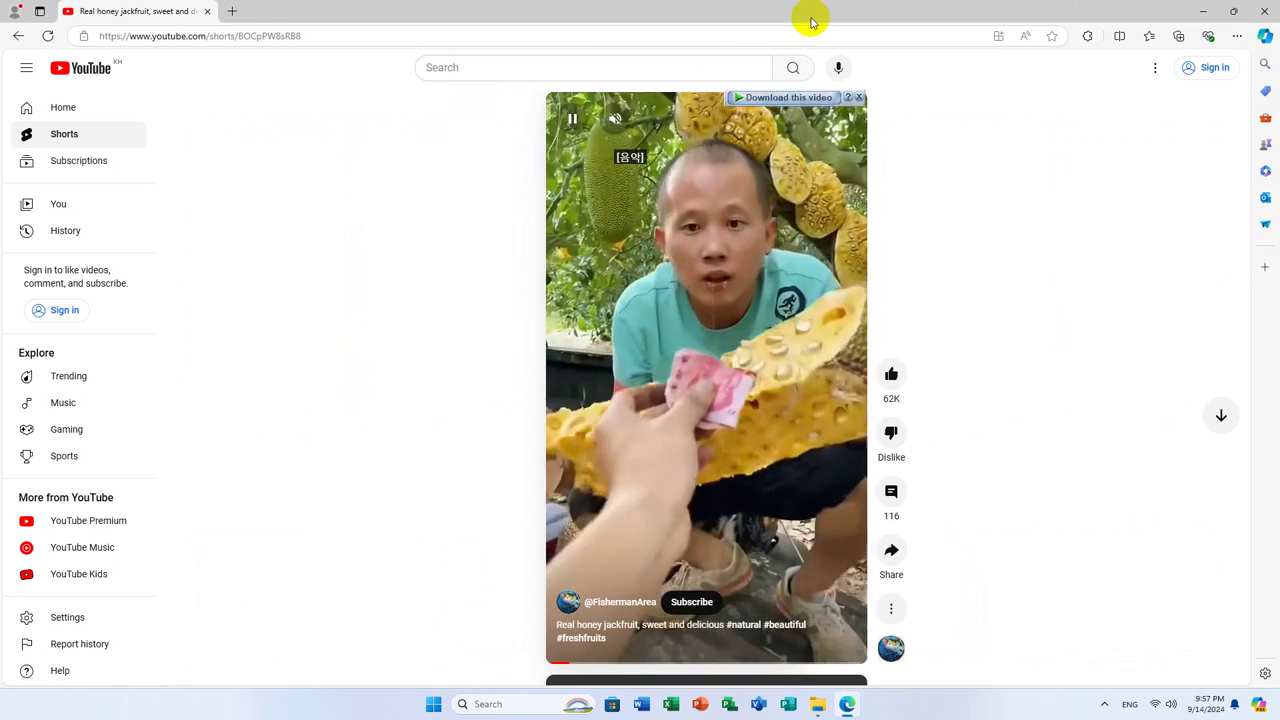
# Try to download the jackfruit Short's 480p MP4 version to the Desktop with IDM, minimize the browser, and dismiss the server message
pyautogui.click(808, 97)
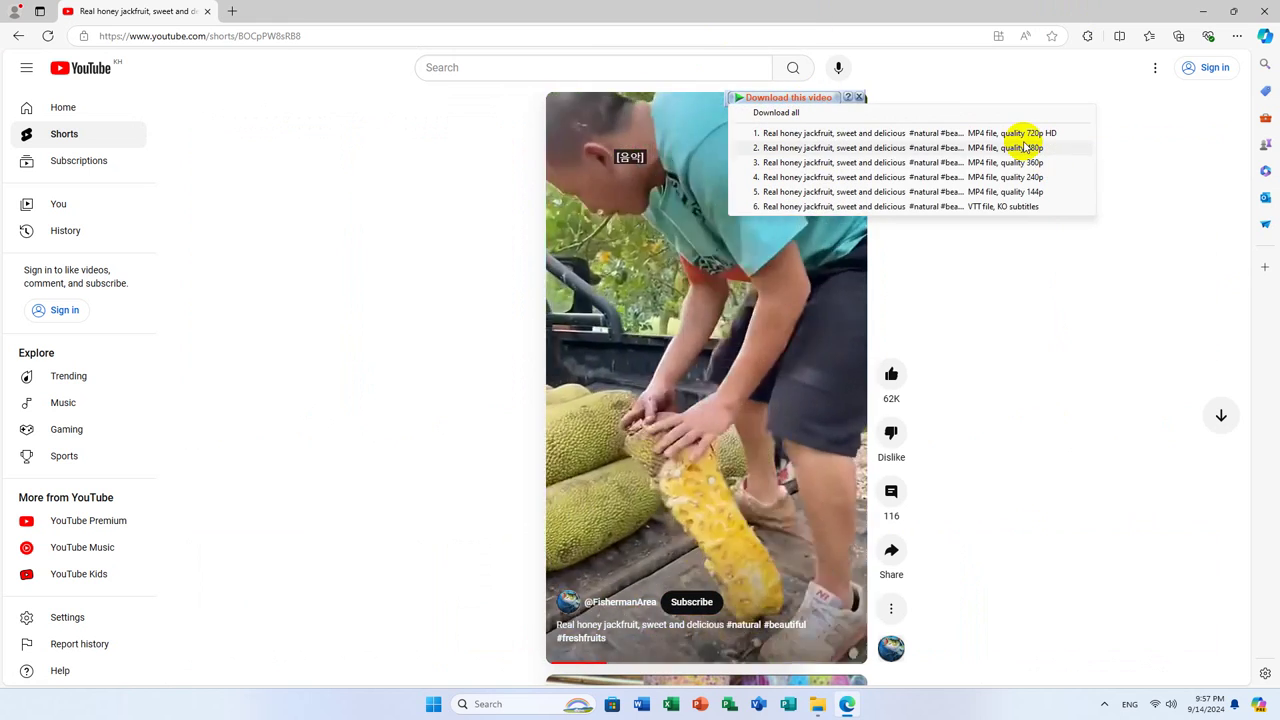
pyautogui.click(1020, 147)
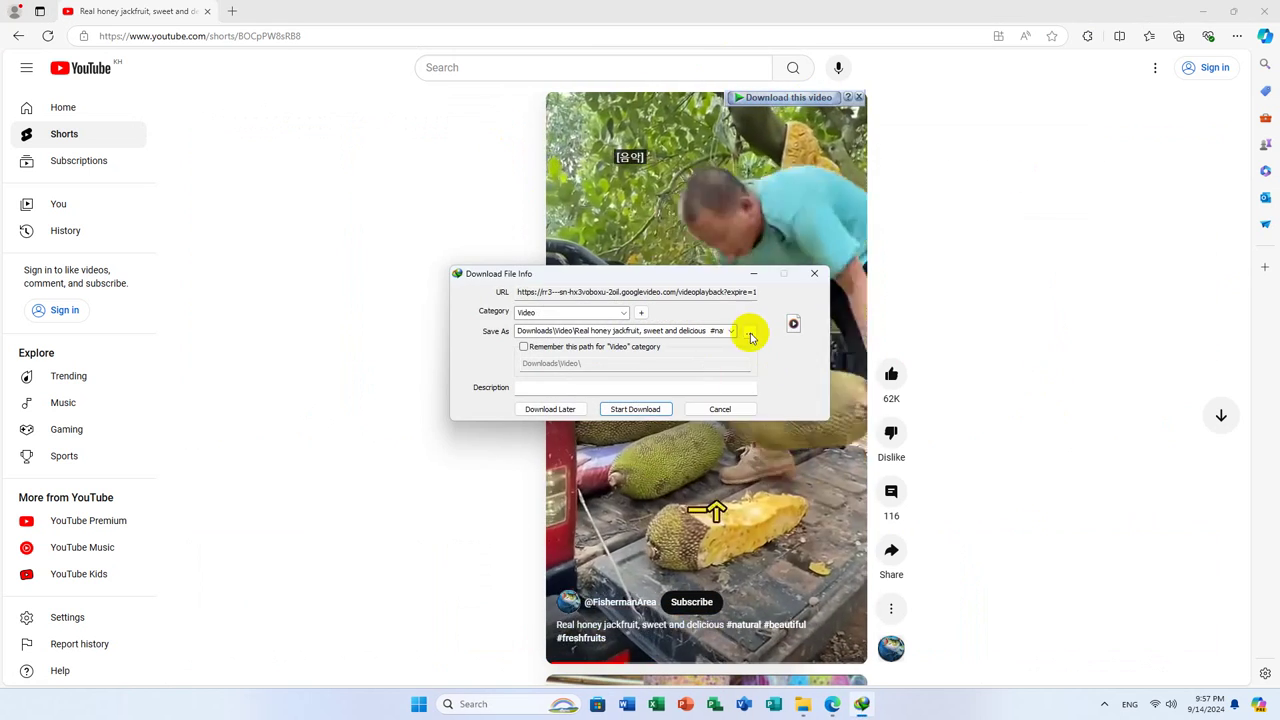
pyautogui.click(749, 331)
pyautogui.click(480, 304)
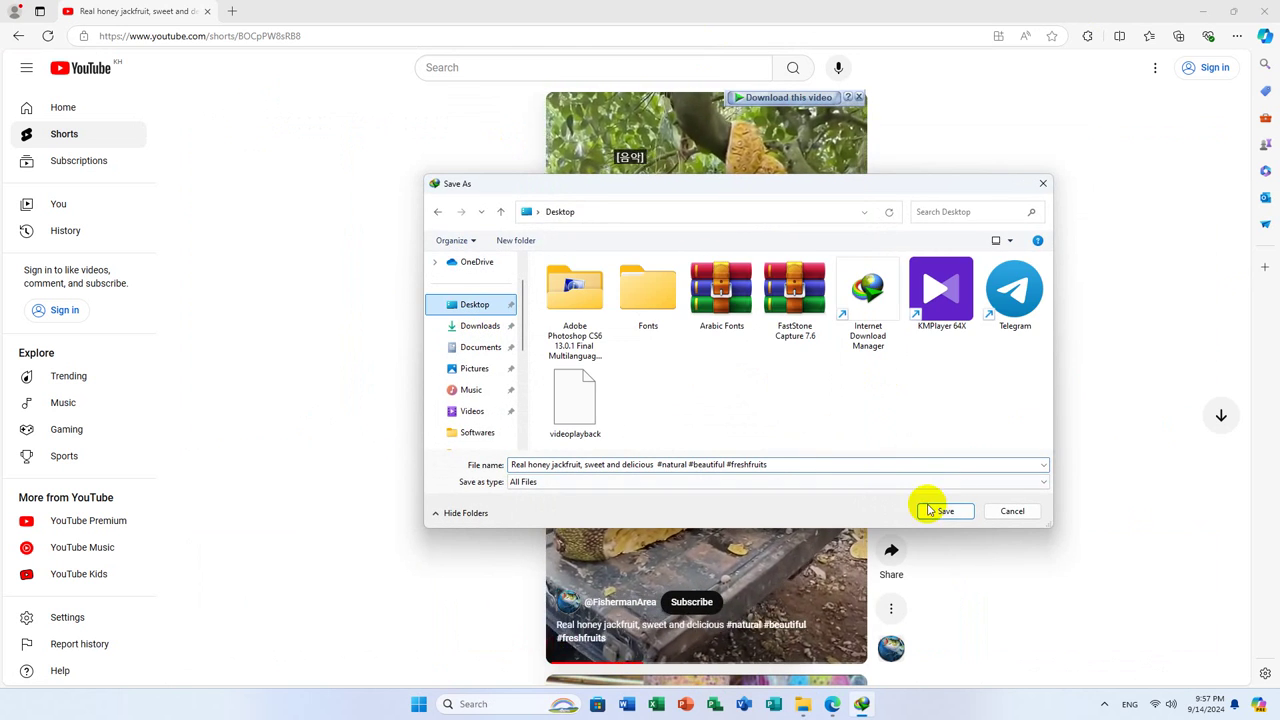
pyautogui.click(932, 513)
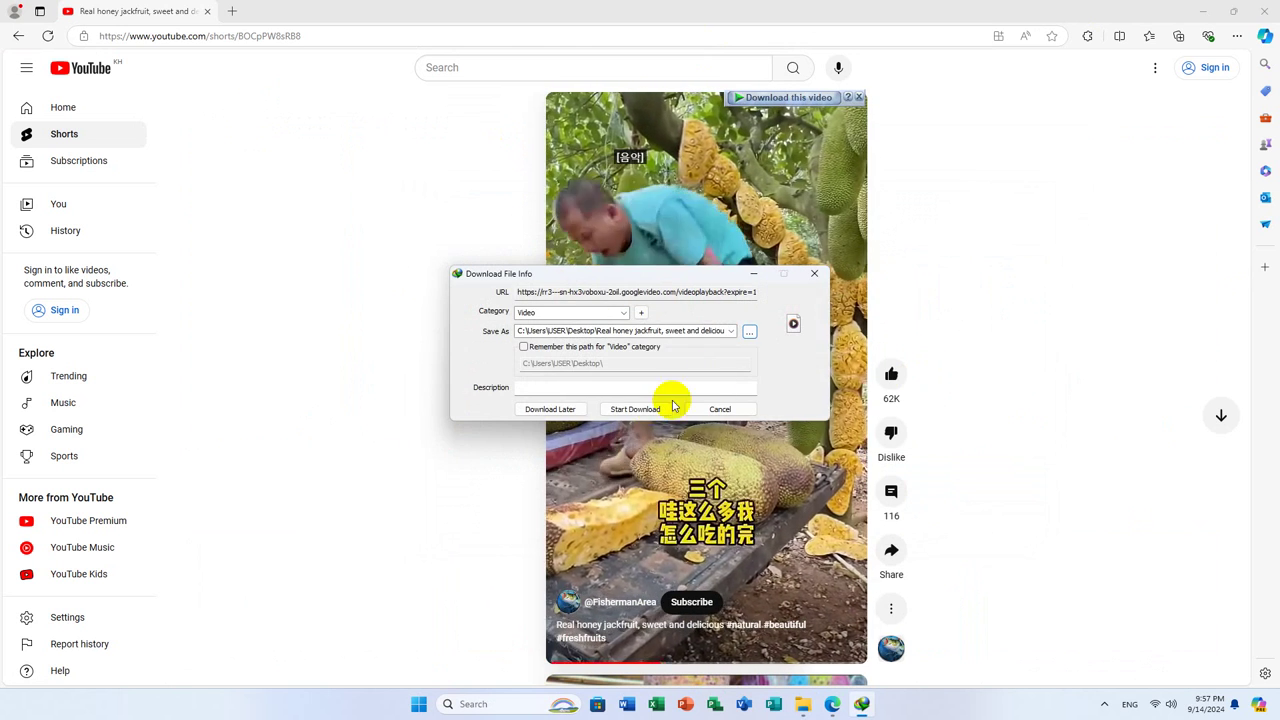
pyautogui.click(635, 409)
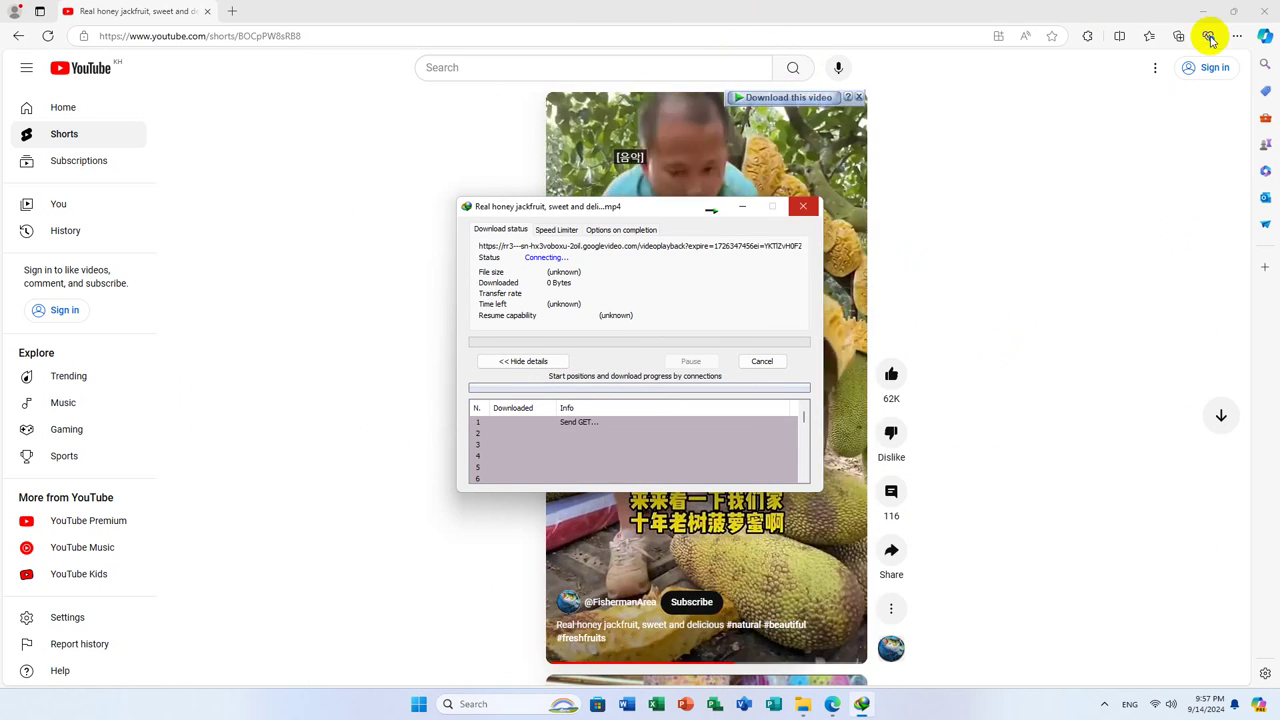
pyautogui.click(1205, 15)
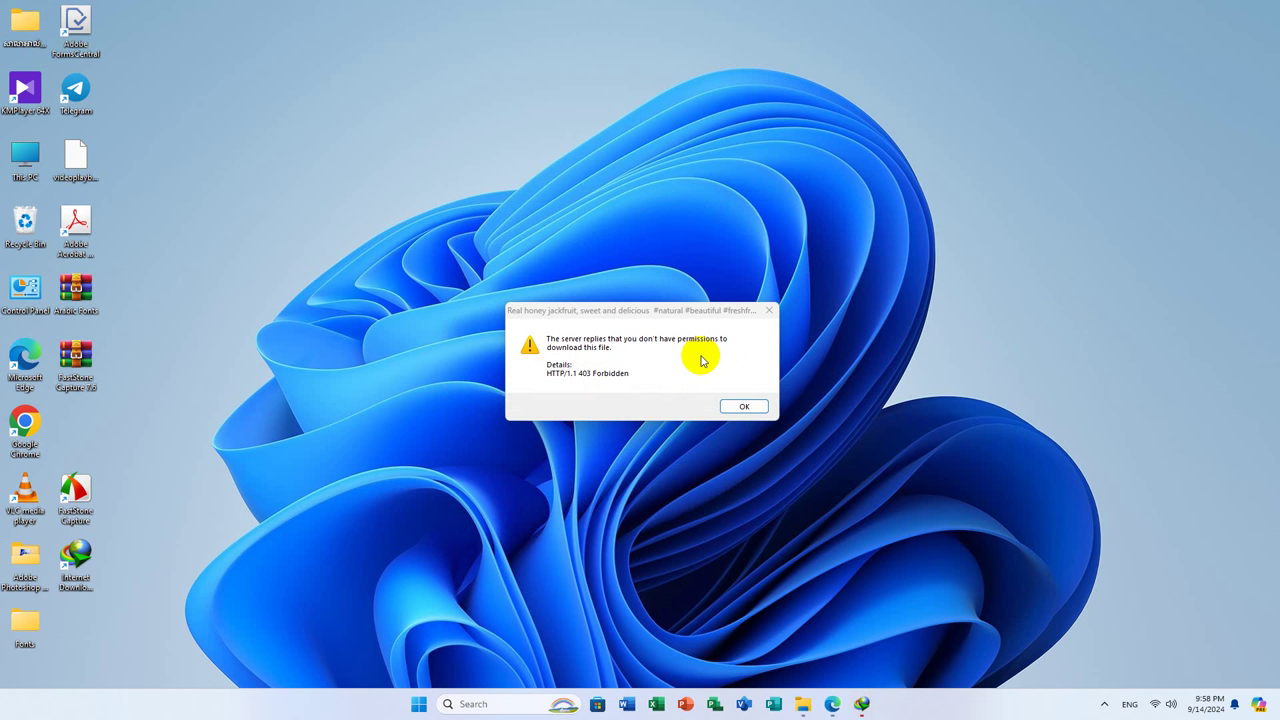
pyautogui.click(741, 404)
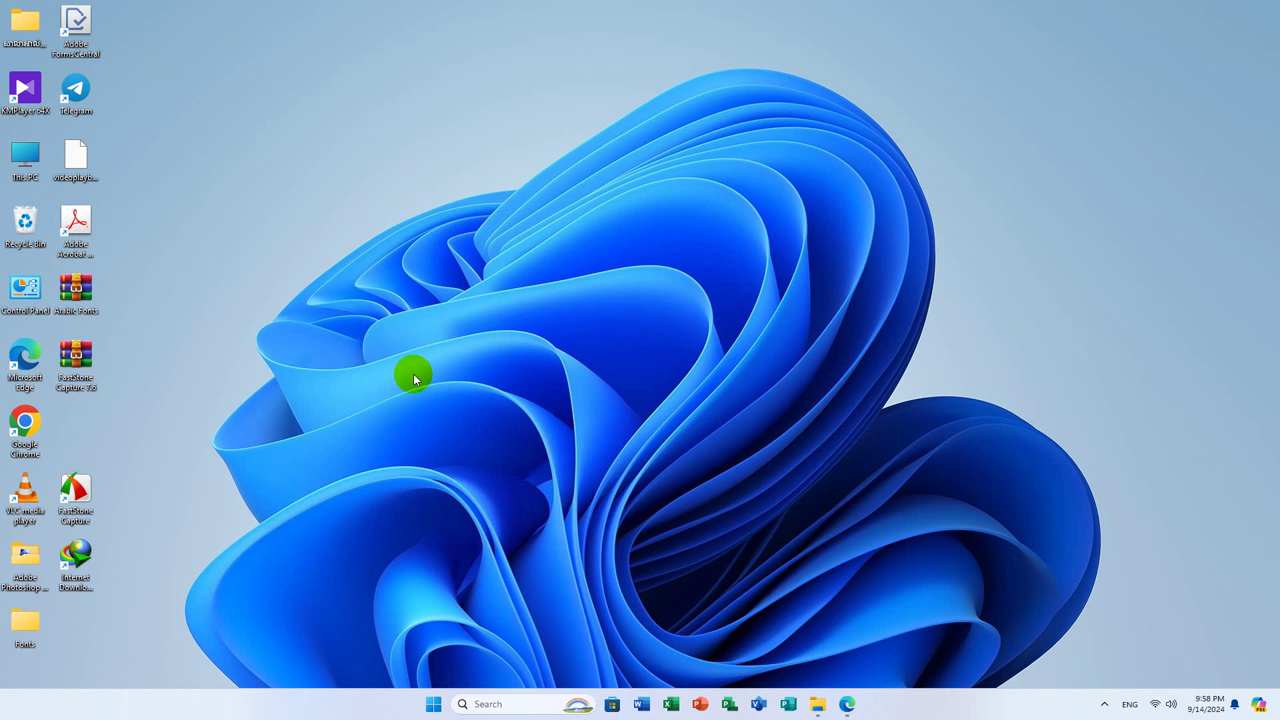
# Open Internet Download Manager from the desktop, check the available actions for the first listed download, and close the program
pyautogui.doubleClick(68, 578)
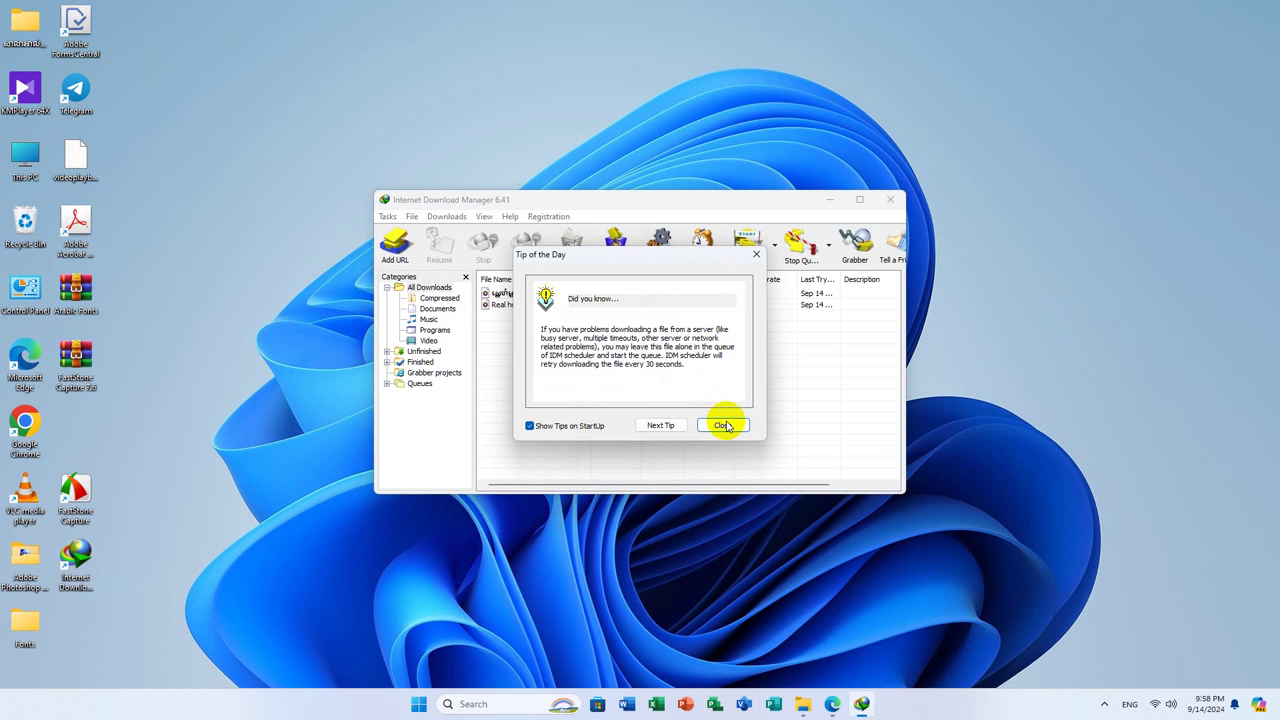
pyautogui.click(728, 427)
pyautogui.click(520, 294)
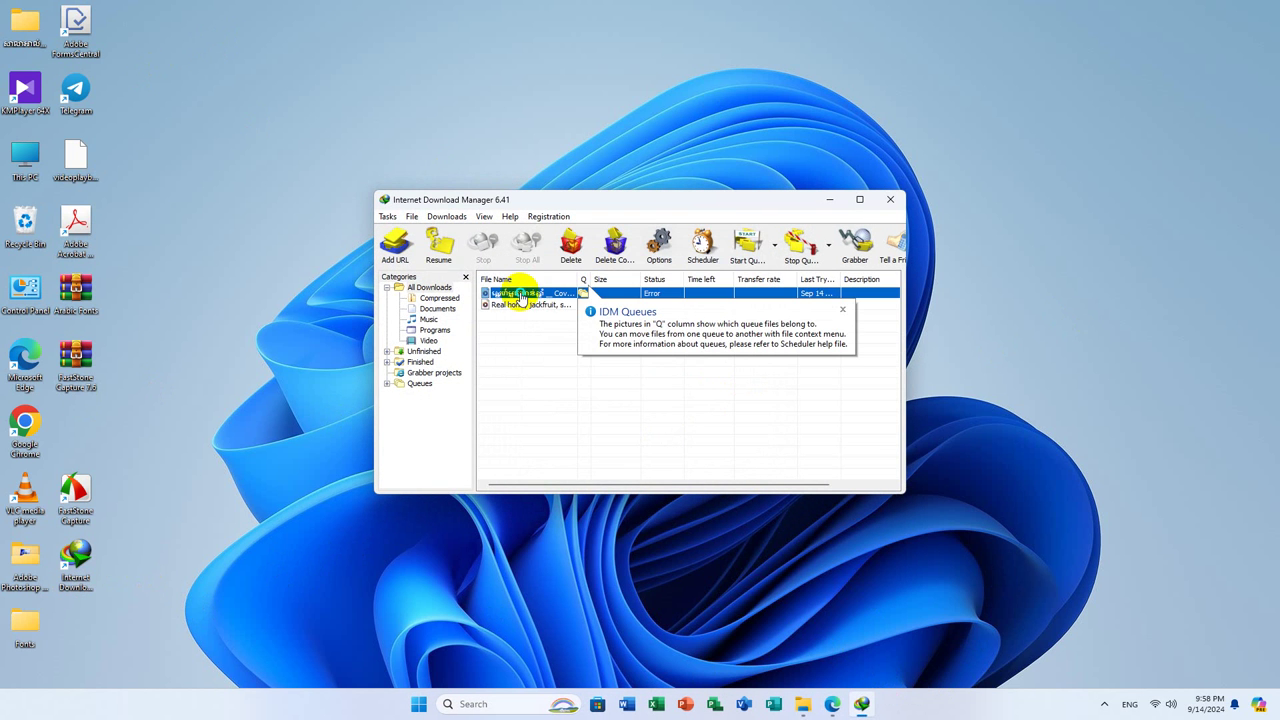
pyautogui.rightClick(520, 294)
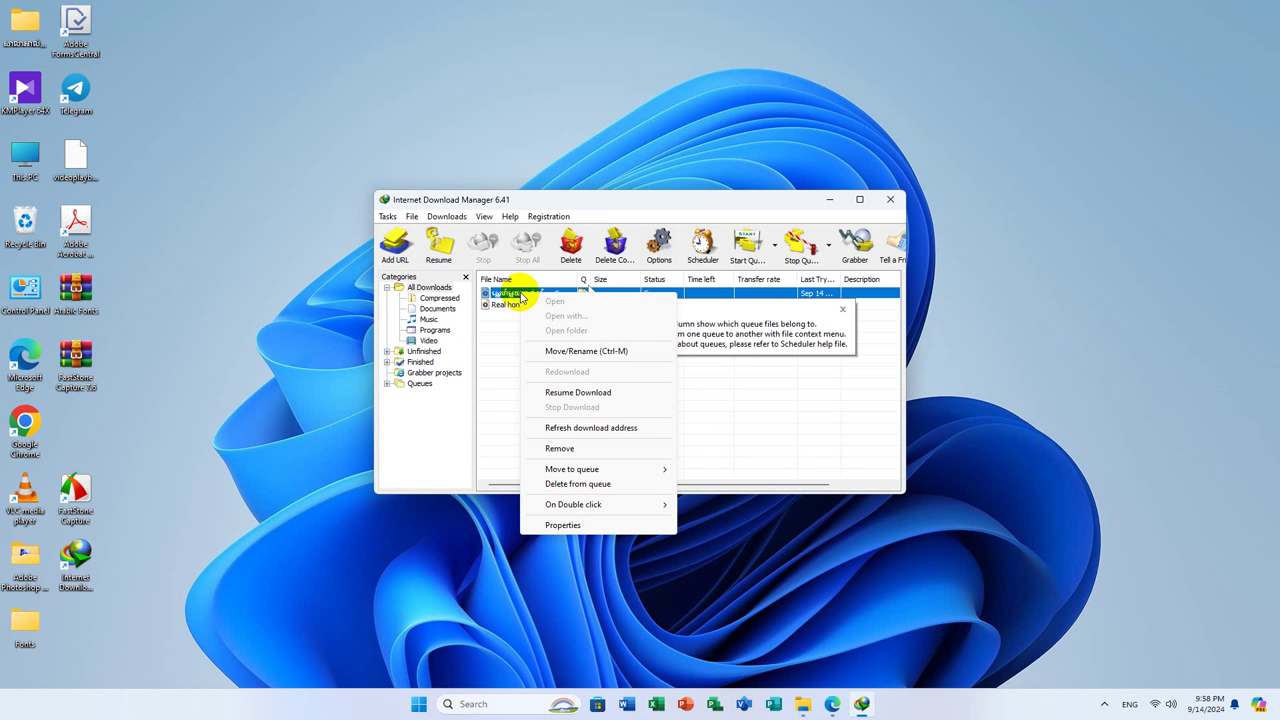
pyautogui.click(495, 360)
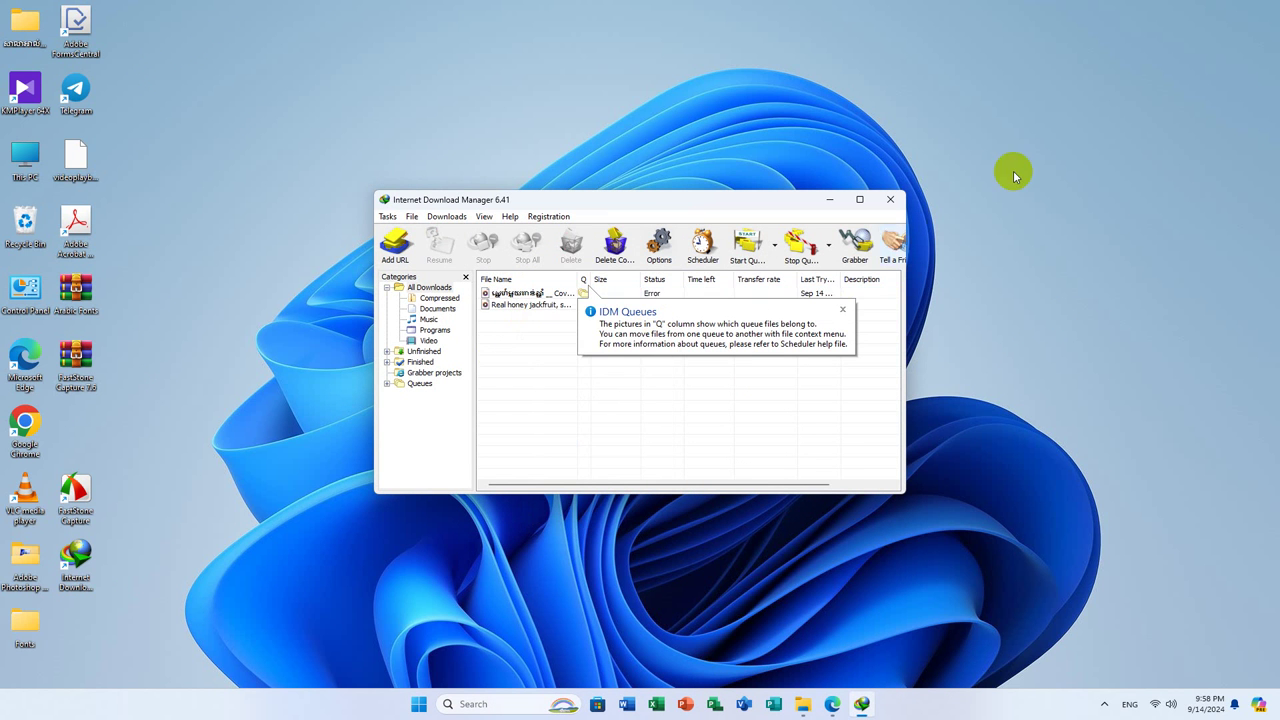
pyautogui.click(893, 200)
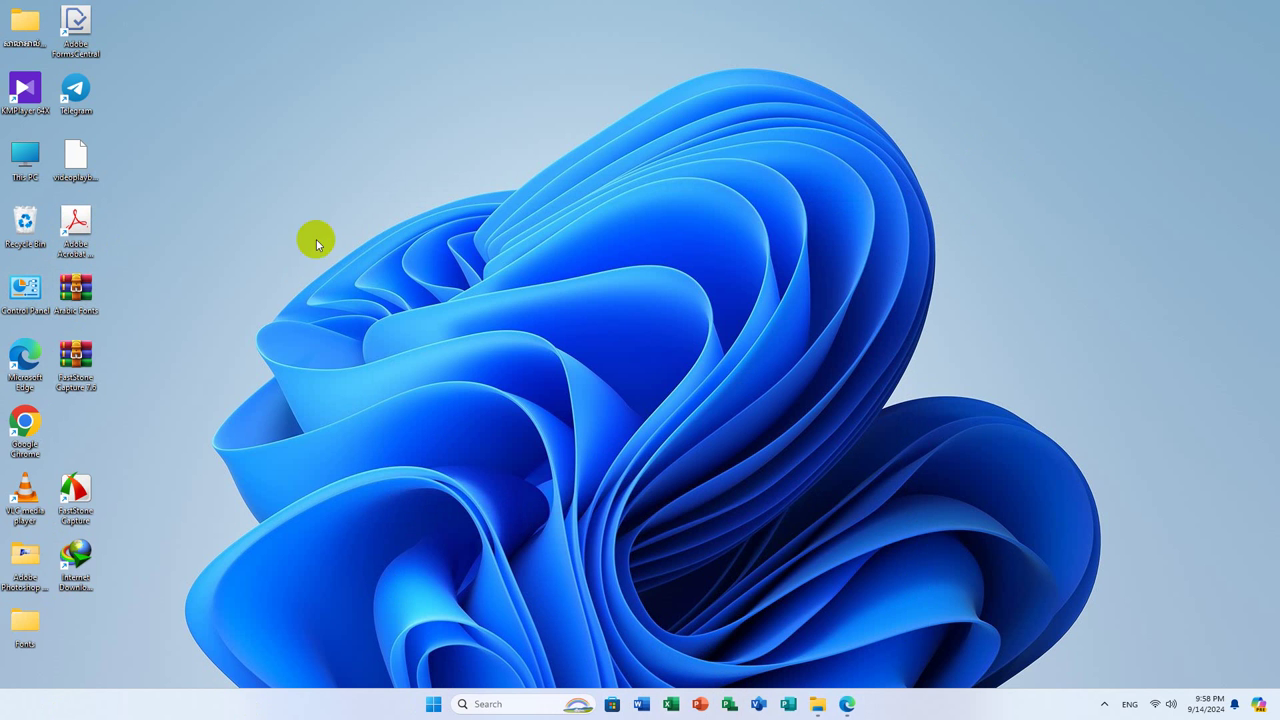
# Switch to Google Chrome and begin entering a YouTube search in the address bar
pyautogui.doubleClick(8, 432)
pyautogui.click(309, 40)
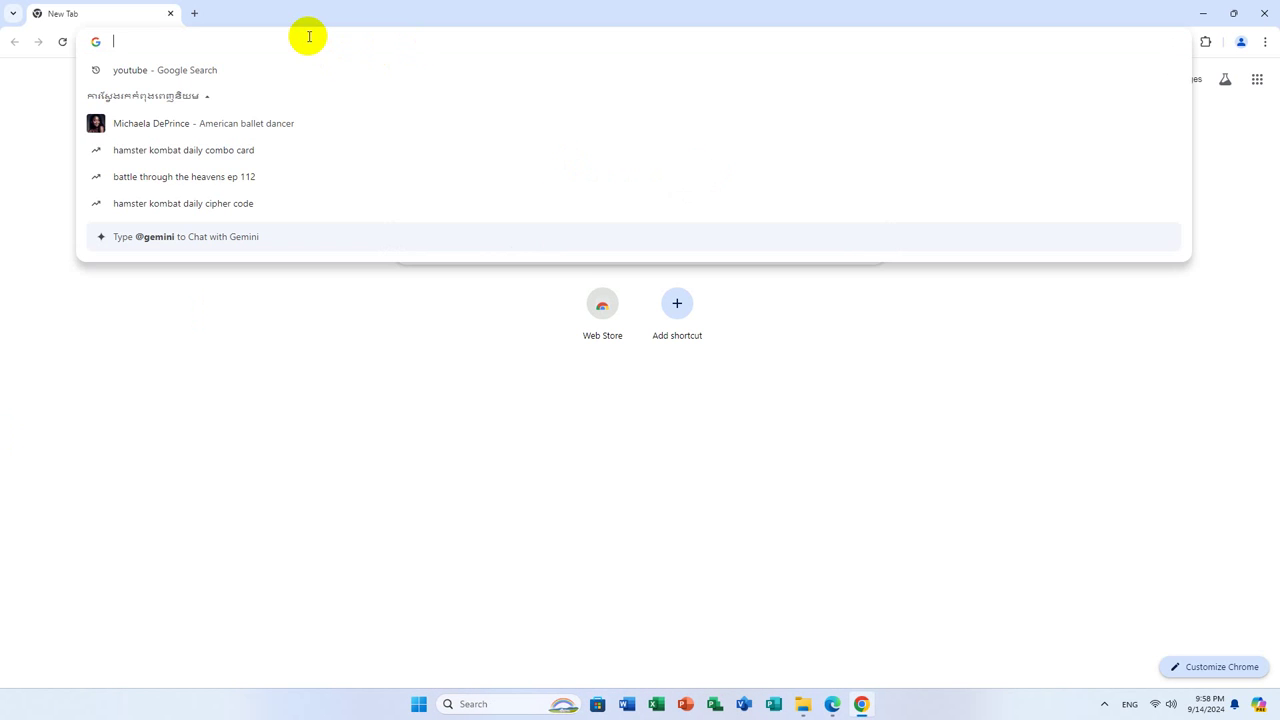
pyautogui.write('you')
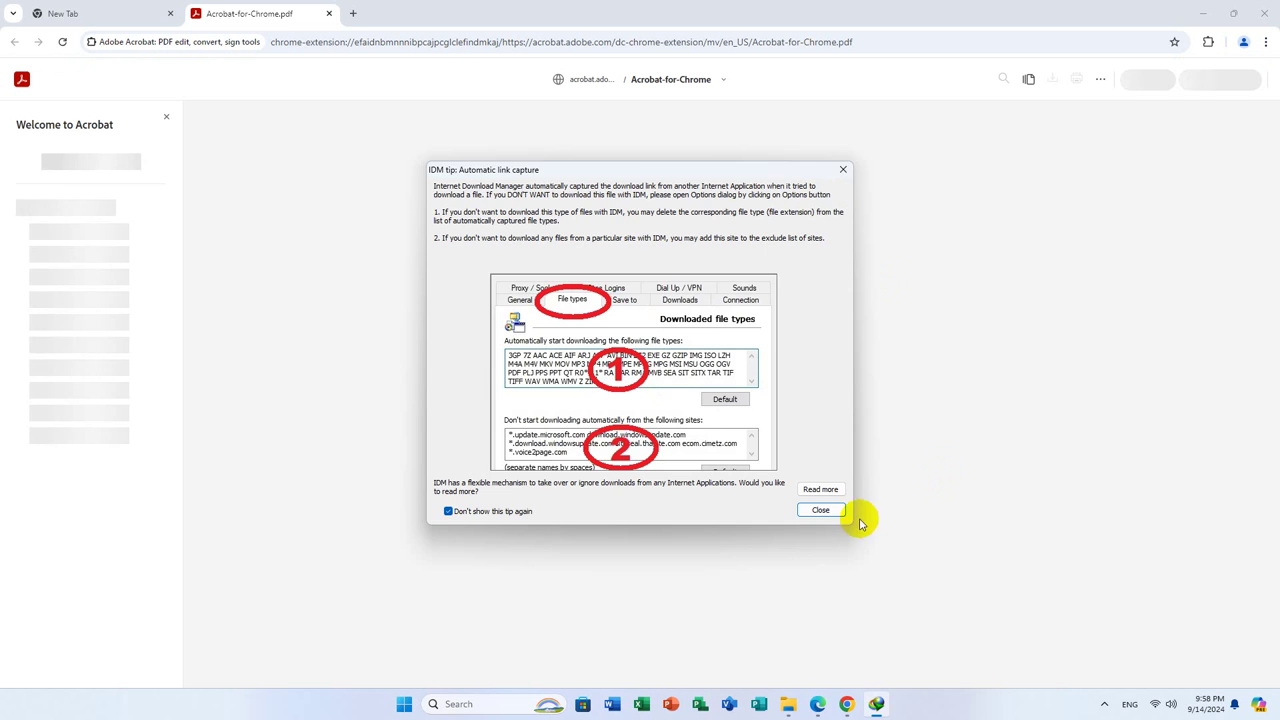
# Cancel IDM's captured download of Acrobat-for-Chrome.pdf, dismiss the Acrobat welcome pop-up, and close the Acrobat tab
pyautogui.click(815, 510)
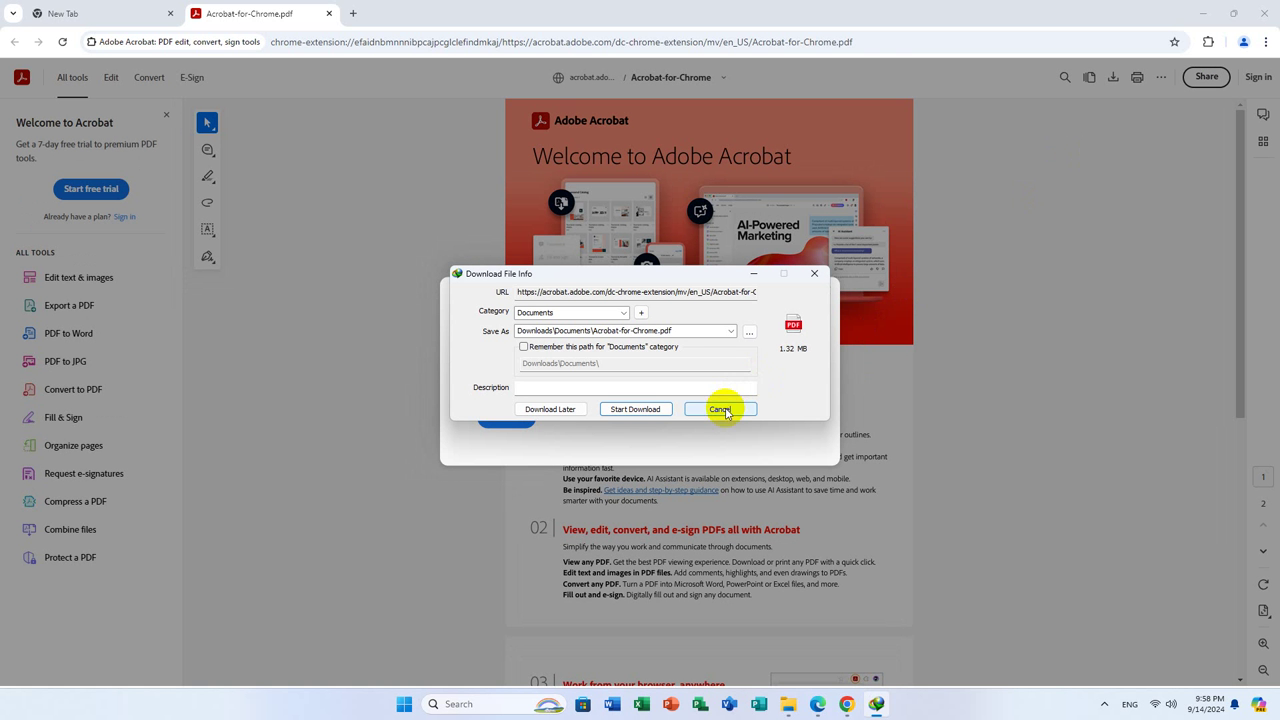
pyautogui.click(722, 410)
pyautogui.click(826, 292)
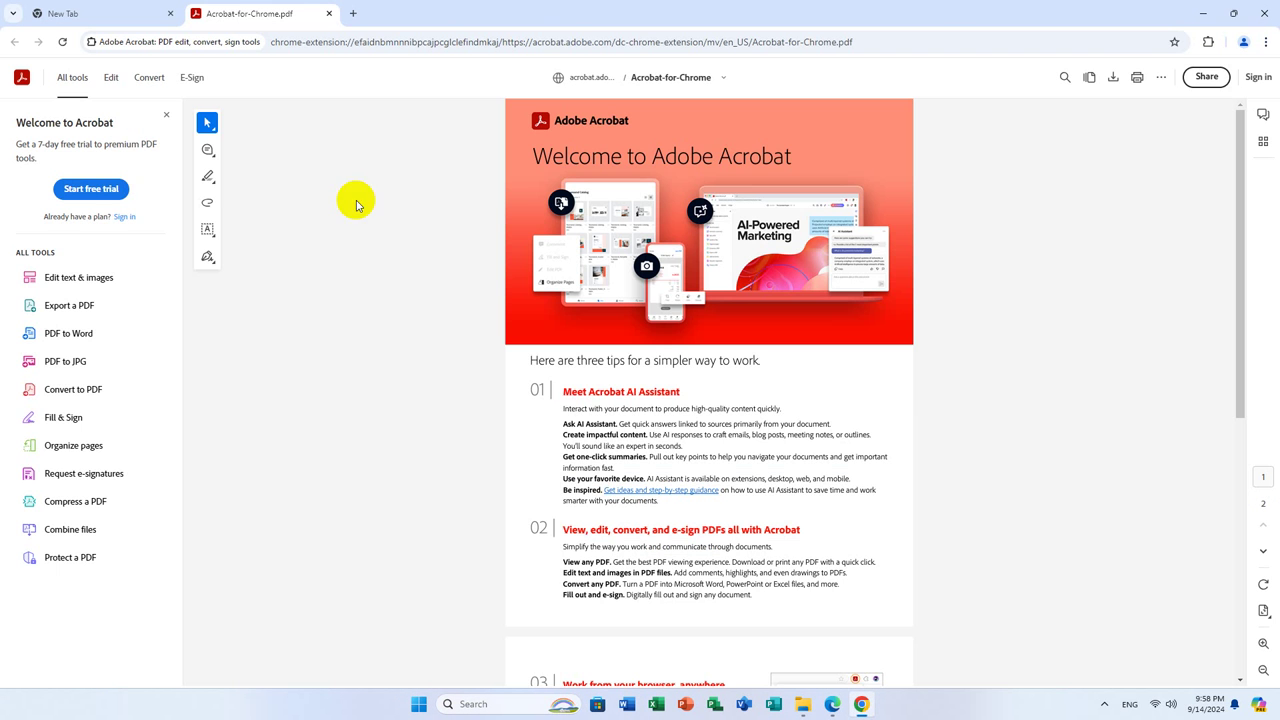
pyautogui.click(329, 14)
# Search Google for youtube and open the YouTube site from the results
pyautogui.write('you')
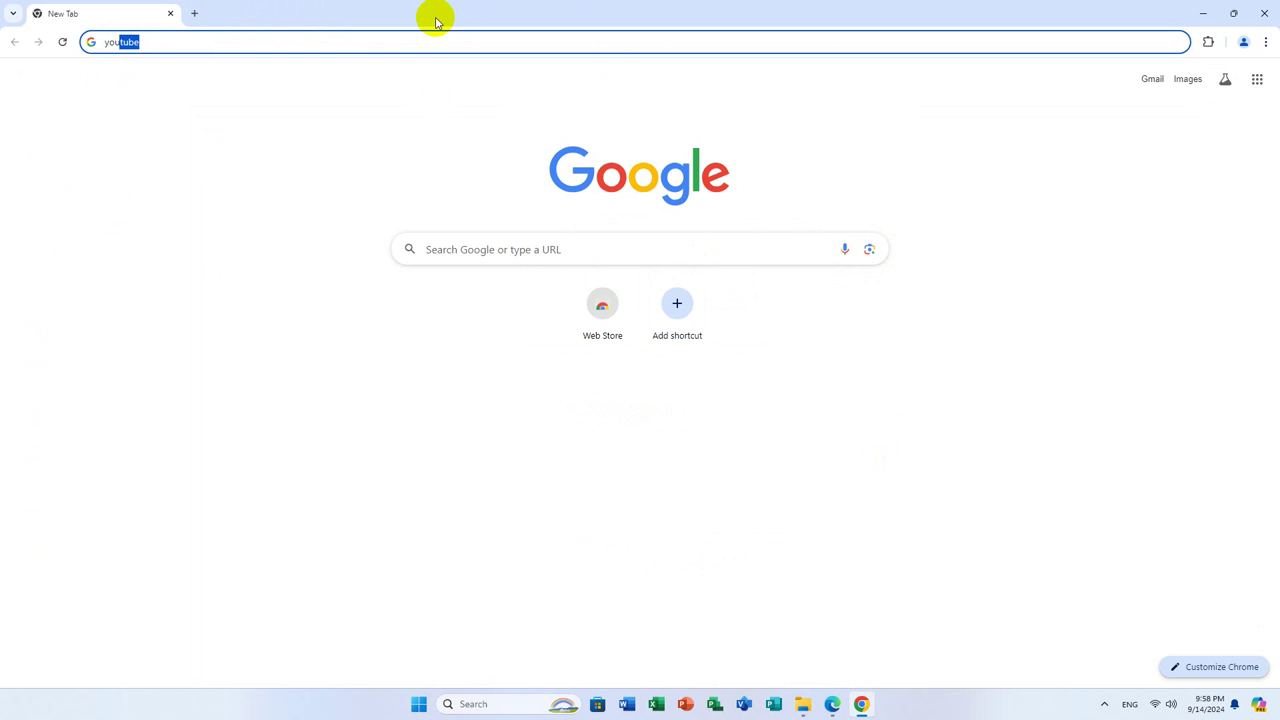
pyautogui.press('Return')
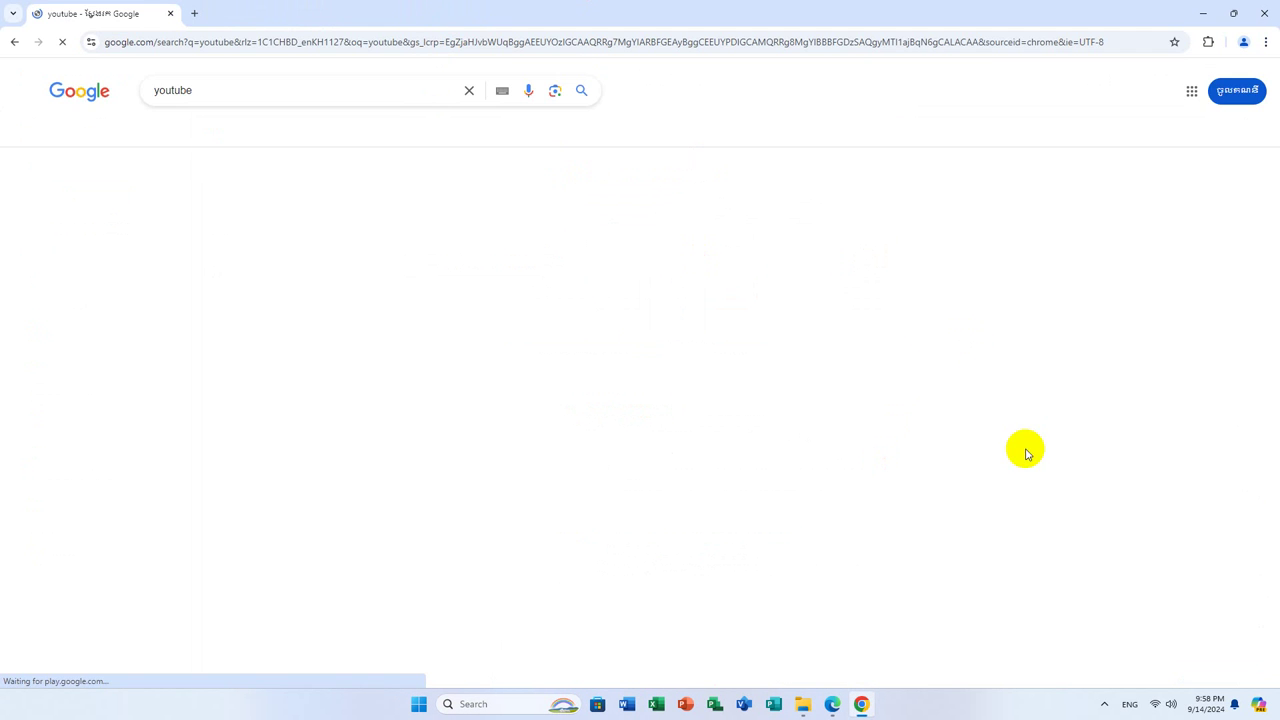
pyautogui.click(241, 197)
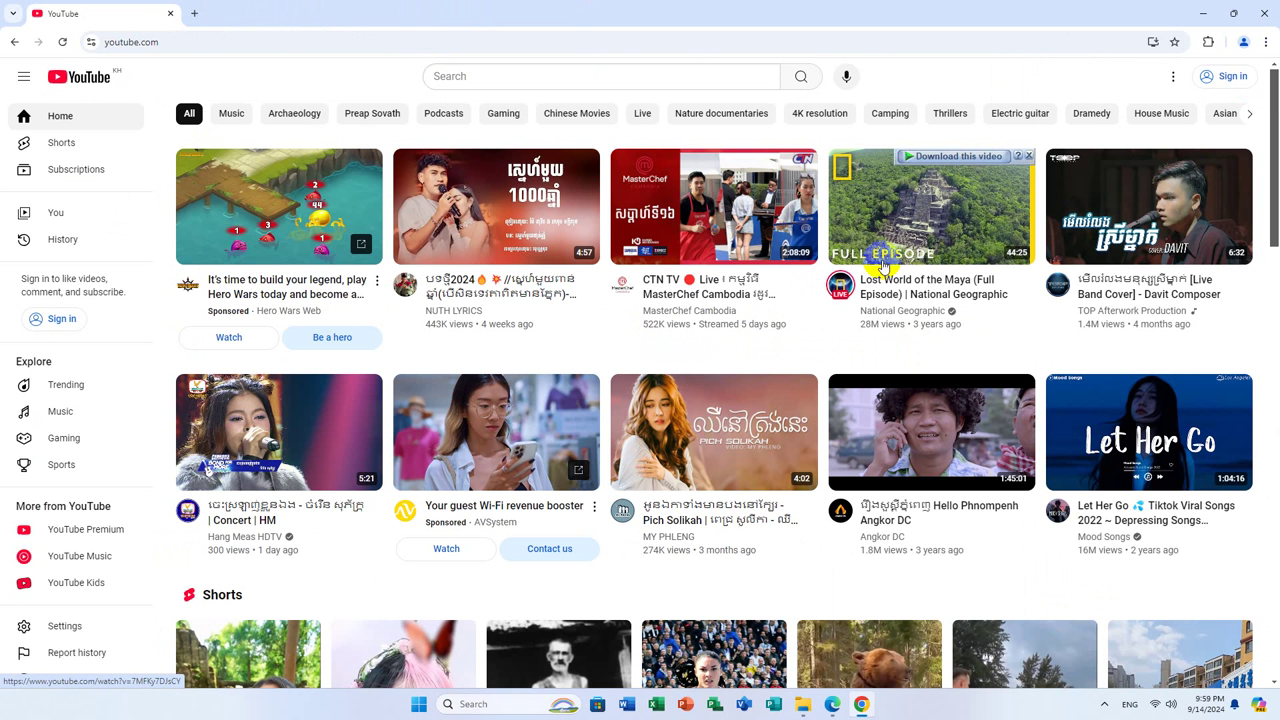
# Try to download the 720p HD MP4 of "Lost World of the Maya (Full Episode)" to the Desktop with IDM, and dismiss the server message
pyautogui.click(977, 163)
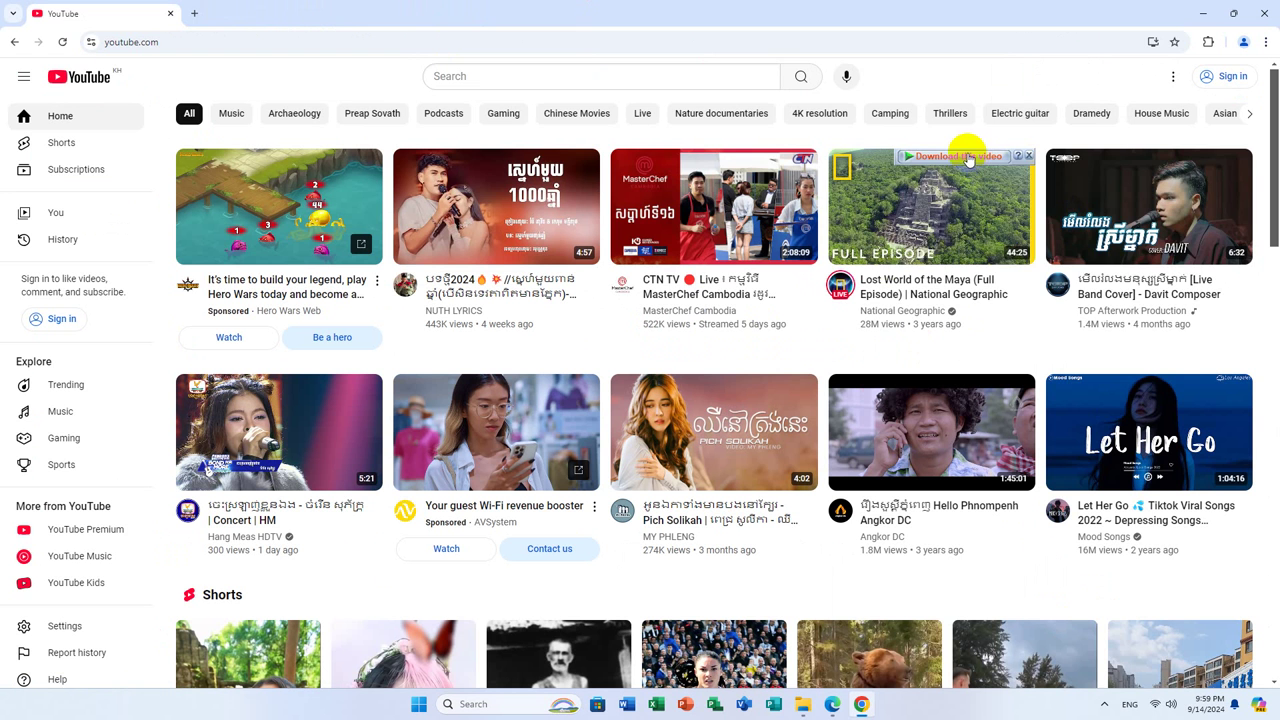
pyautogui.click(968, 157)
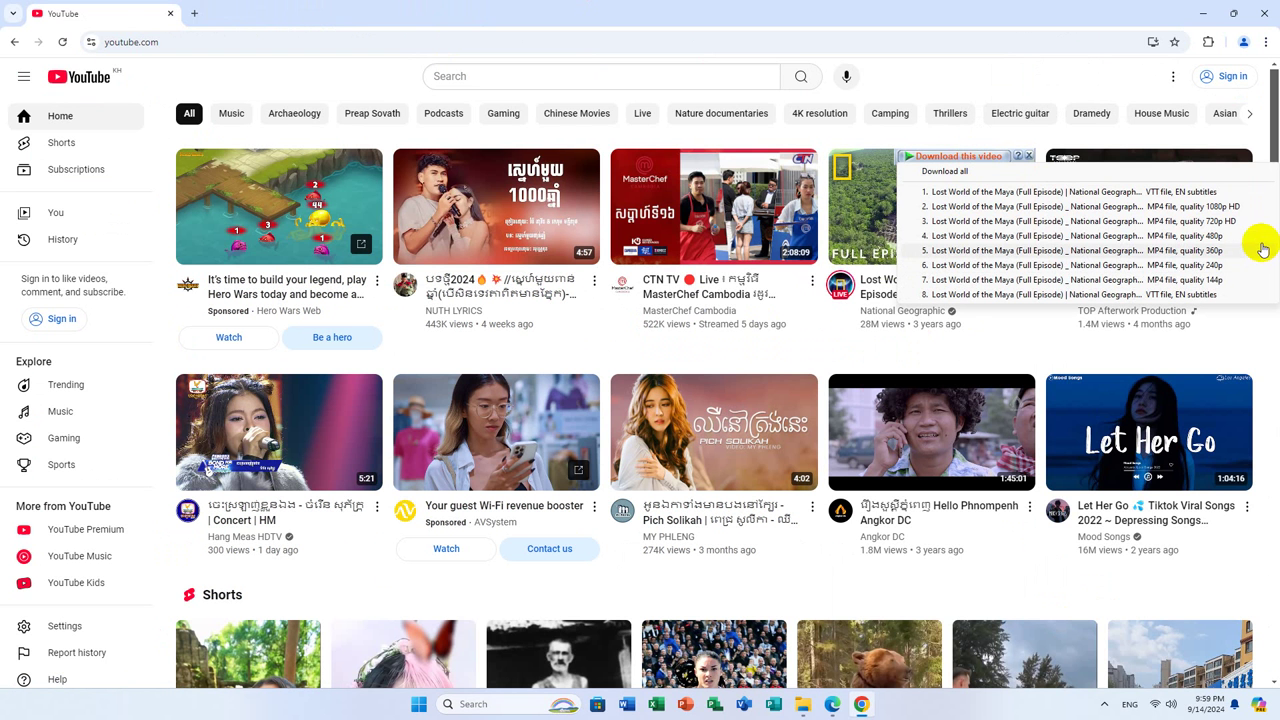
pyautogui.click(1210, 221)
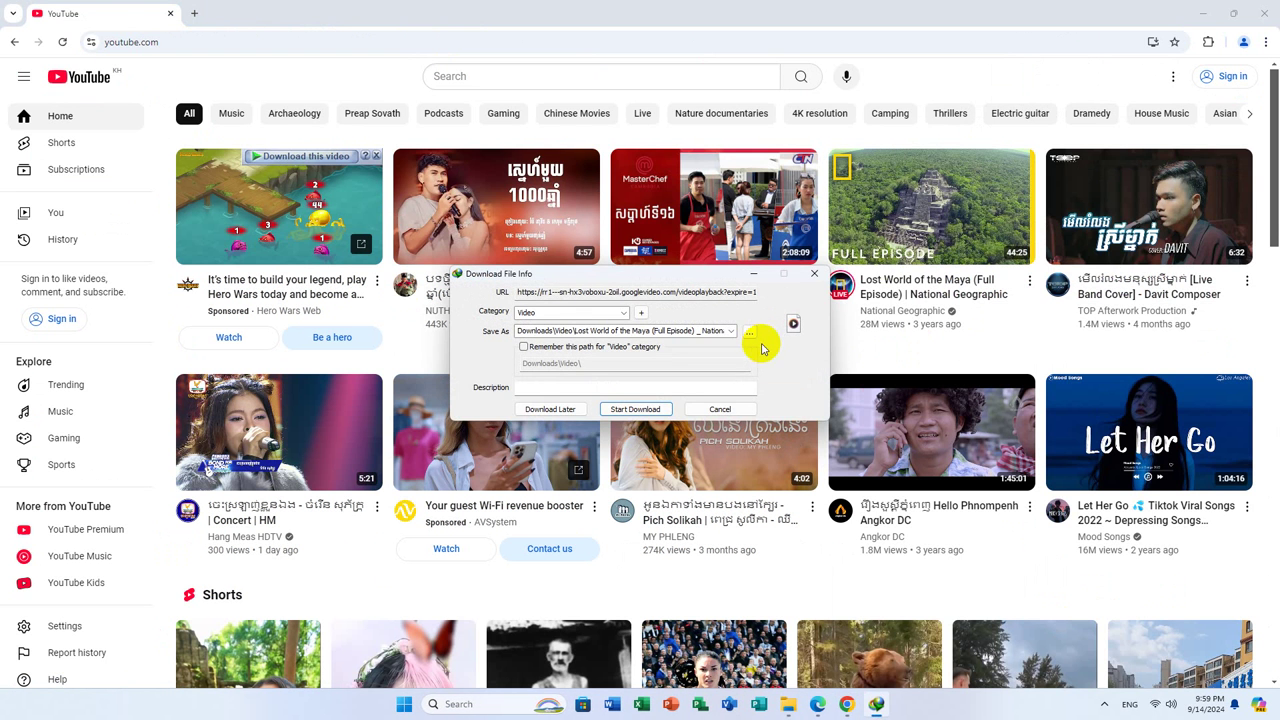
pyautogui.click(751, 331)
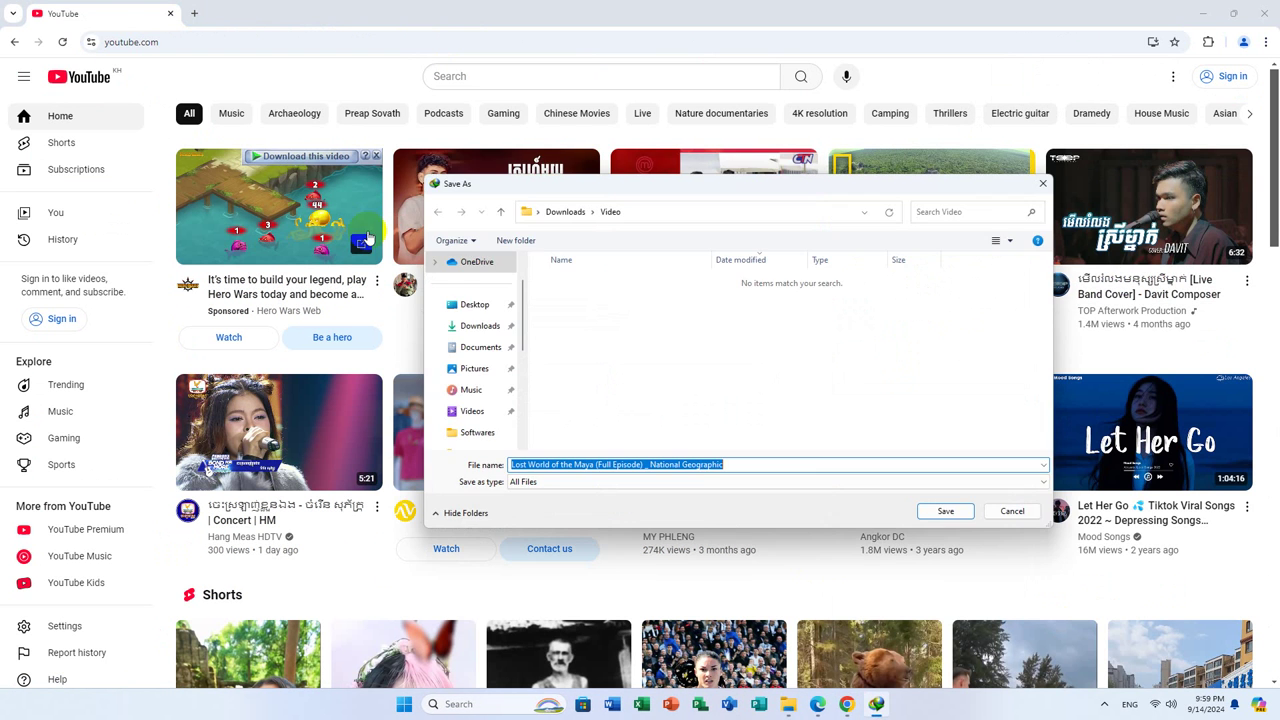
pyautogui.click(470, 304)
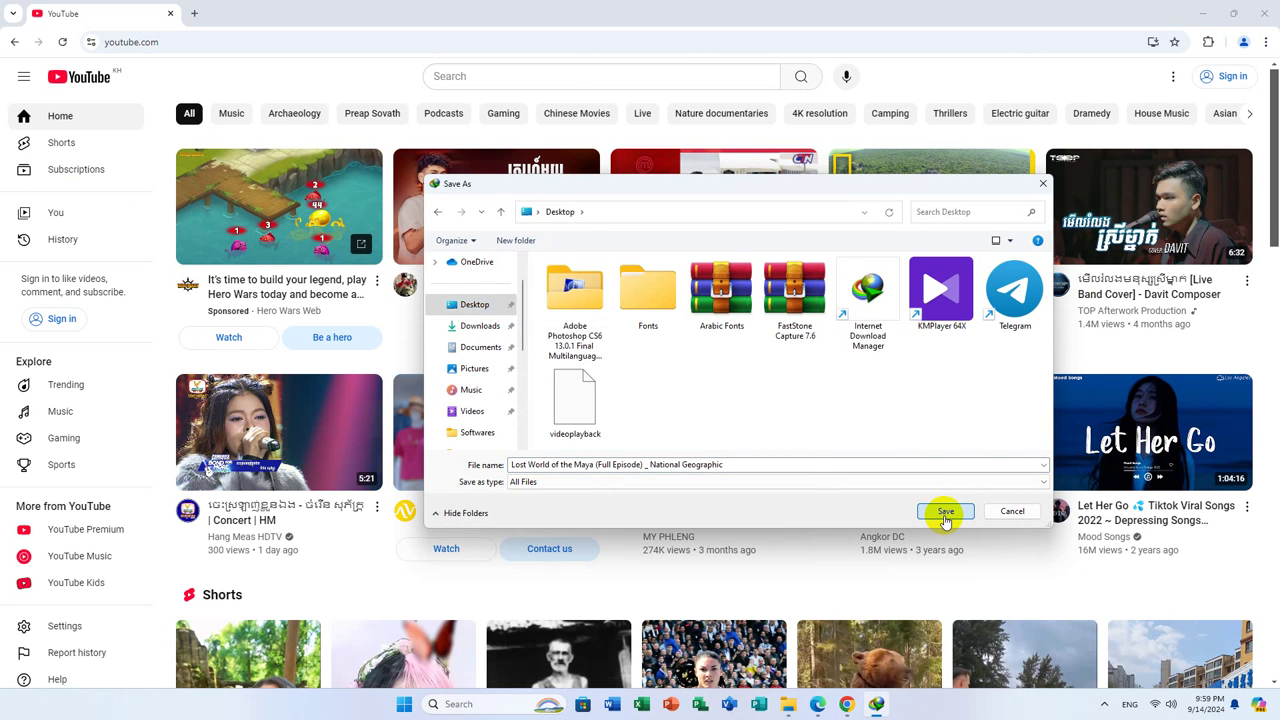
pyautogui.click(945, 512)
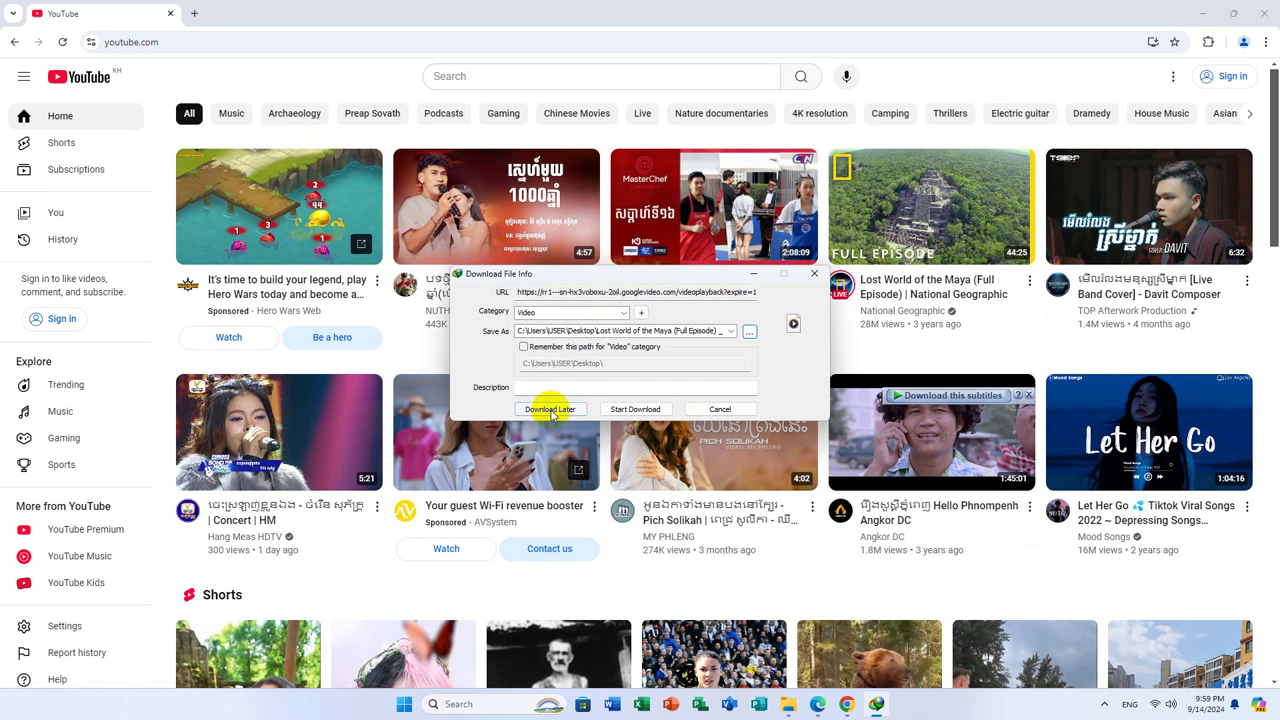
pyautogui.click(628, 409)
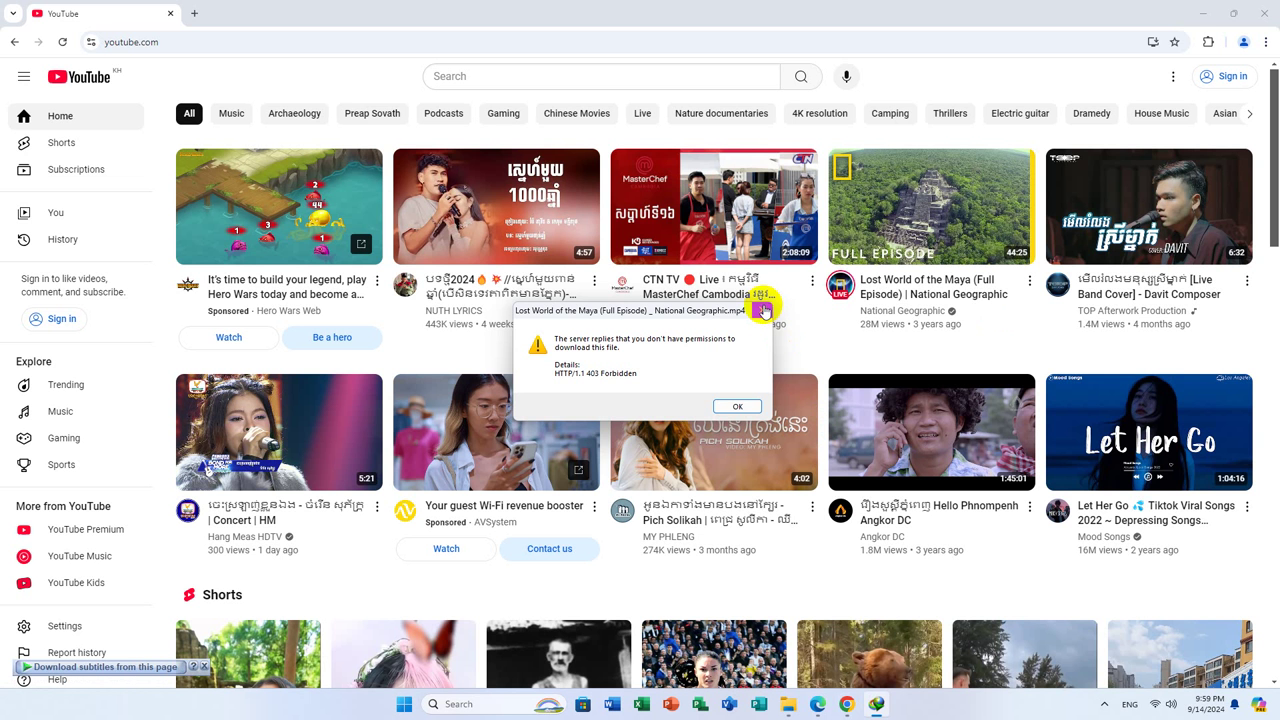
pyautogui.click(762, 311)
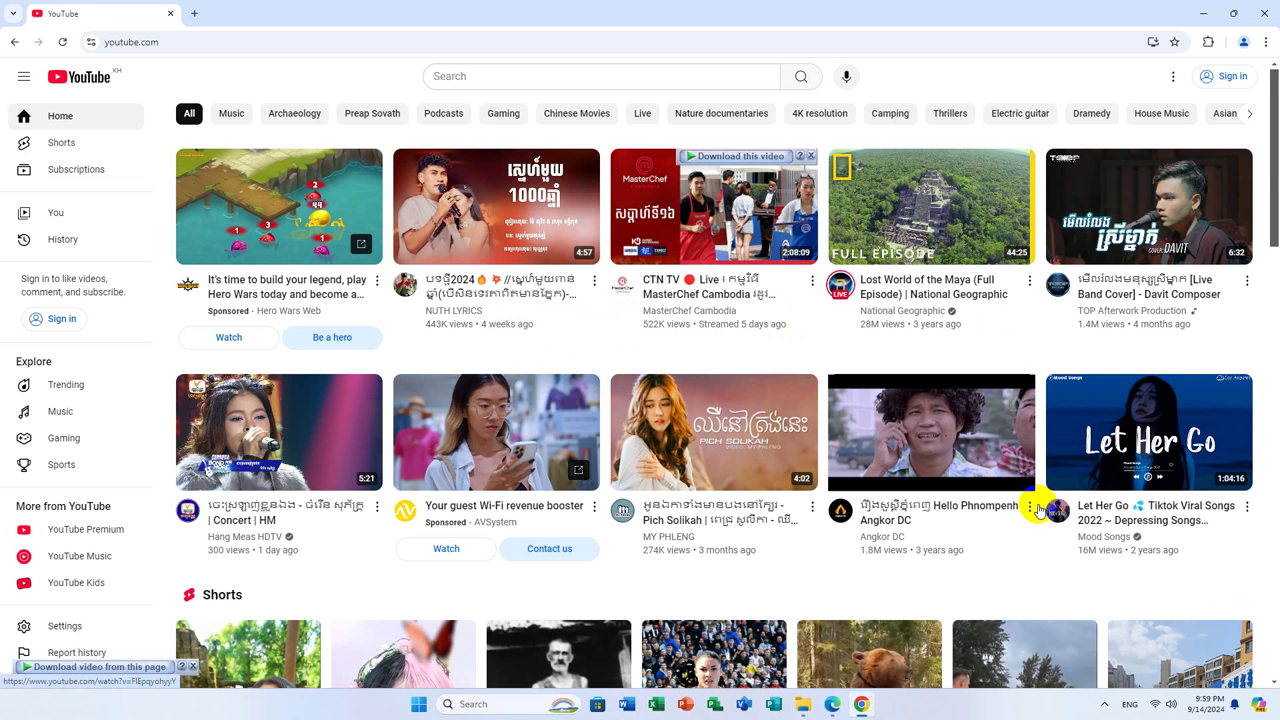
# Choose the 720p HD MP4 of the CTN TV MasterChef Cambodia video for downloading with IDM
pyautogui.scroll(-4, 1031, 503)
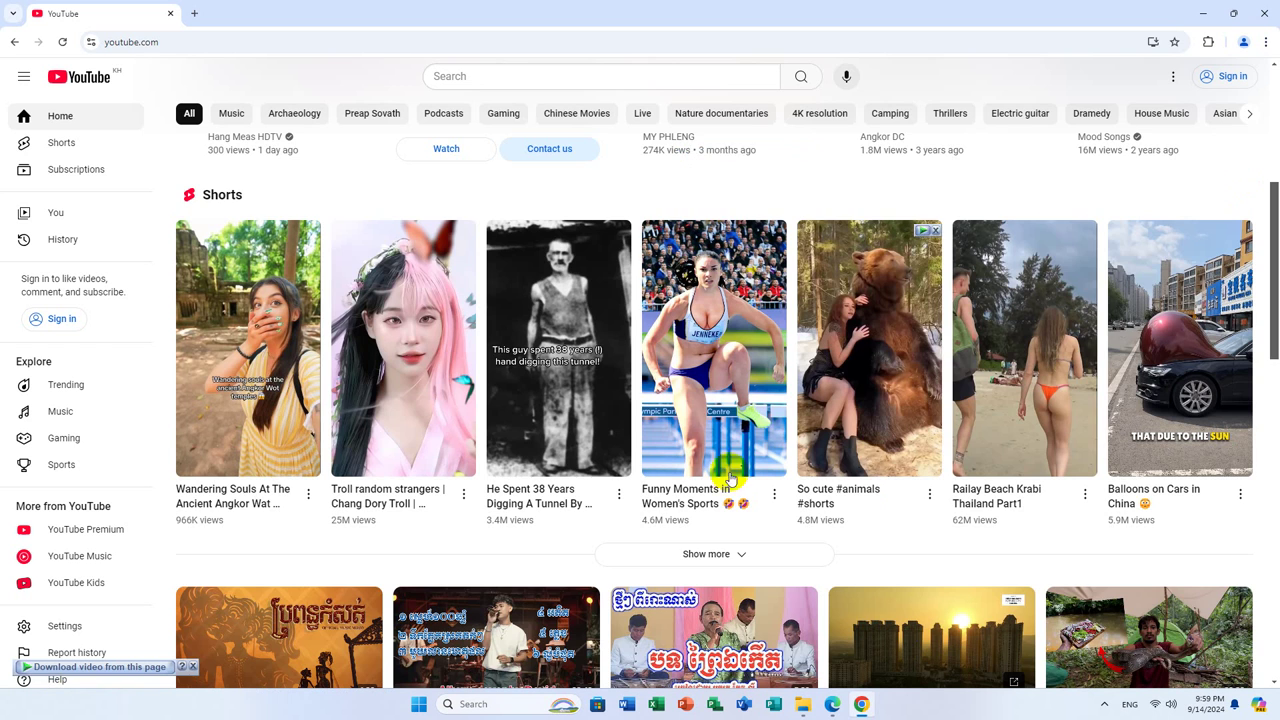
pyautogui.scroll(-4, 979, 503)
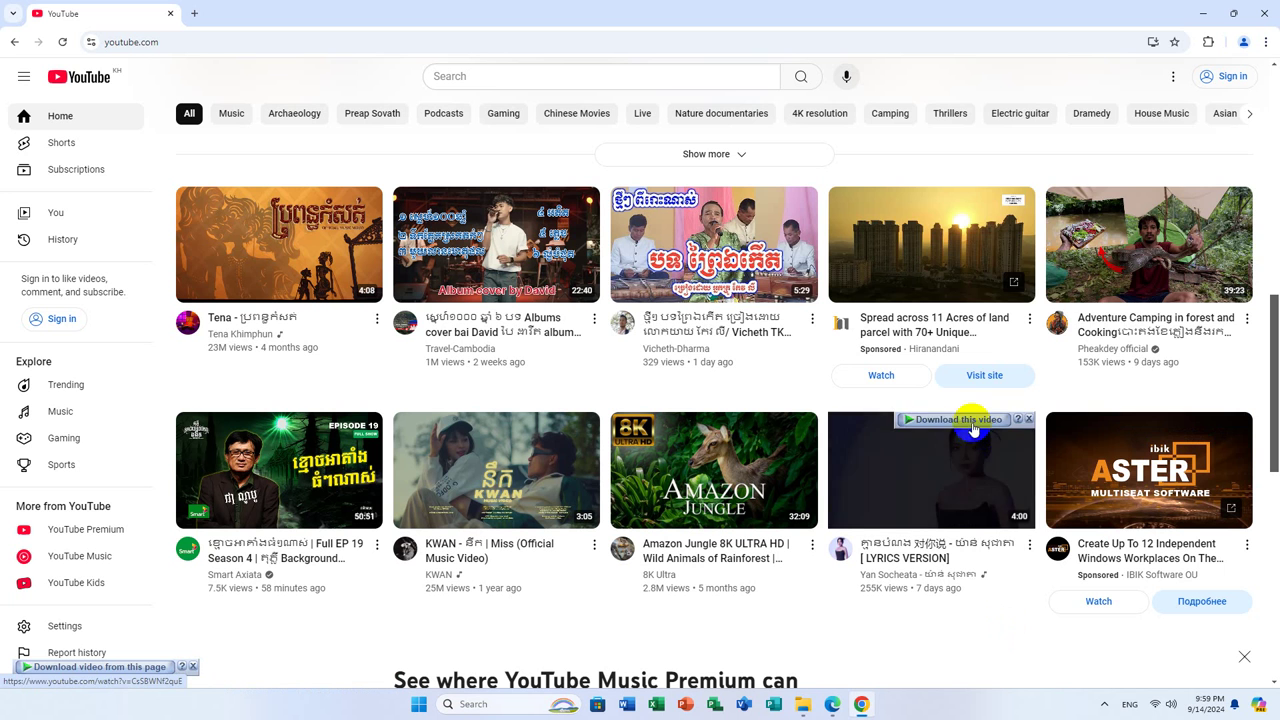
pyautogui.click(965, 420)
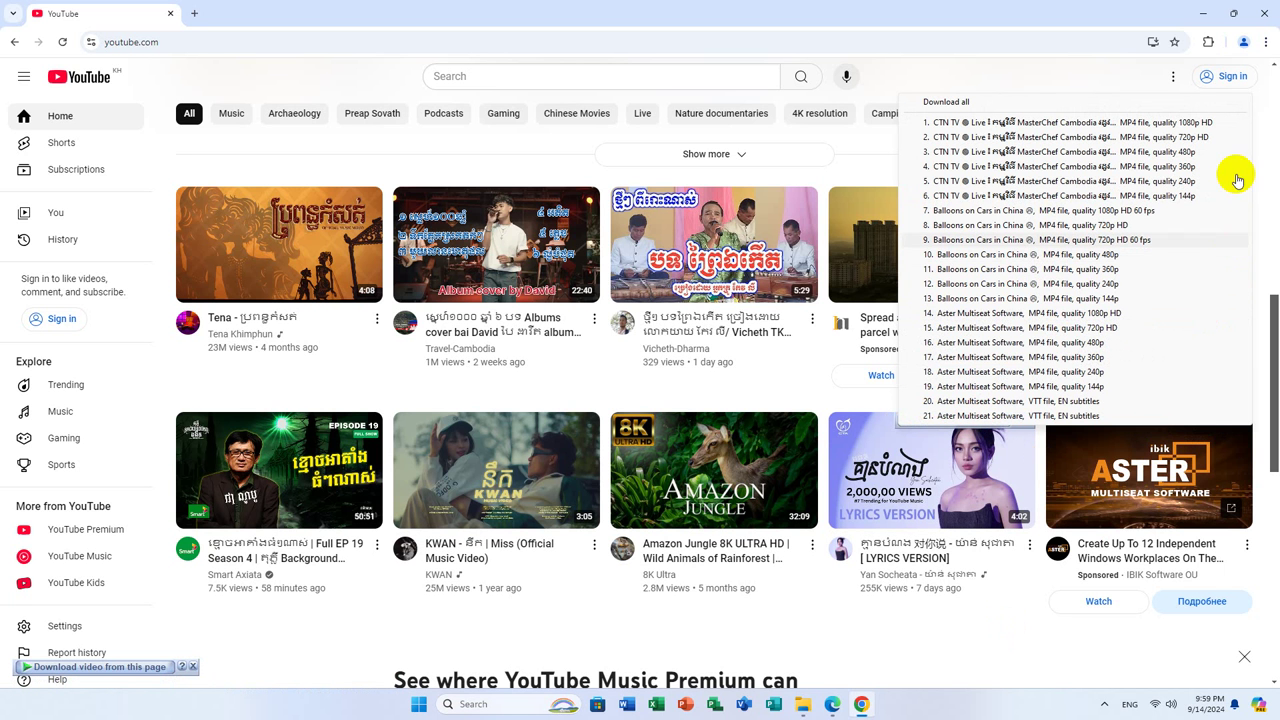
pyautogui.click(1162, 137)
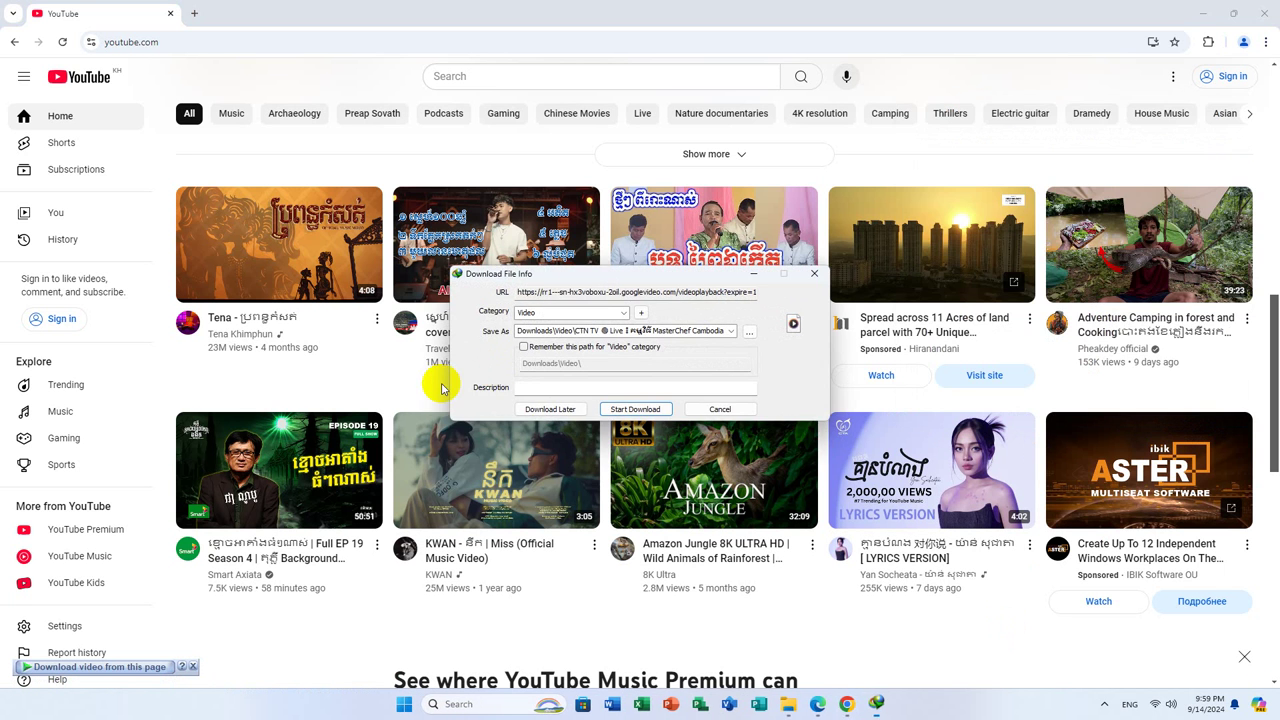
# Create a new folder on the Desktop, try to download the MasterChef video into it, and dismiss the server message
pyautogui.click(749, 333)
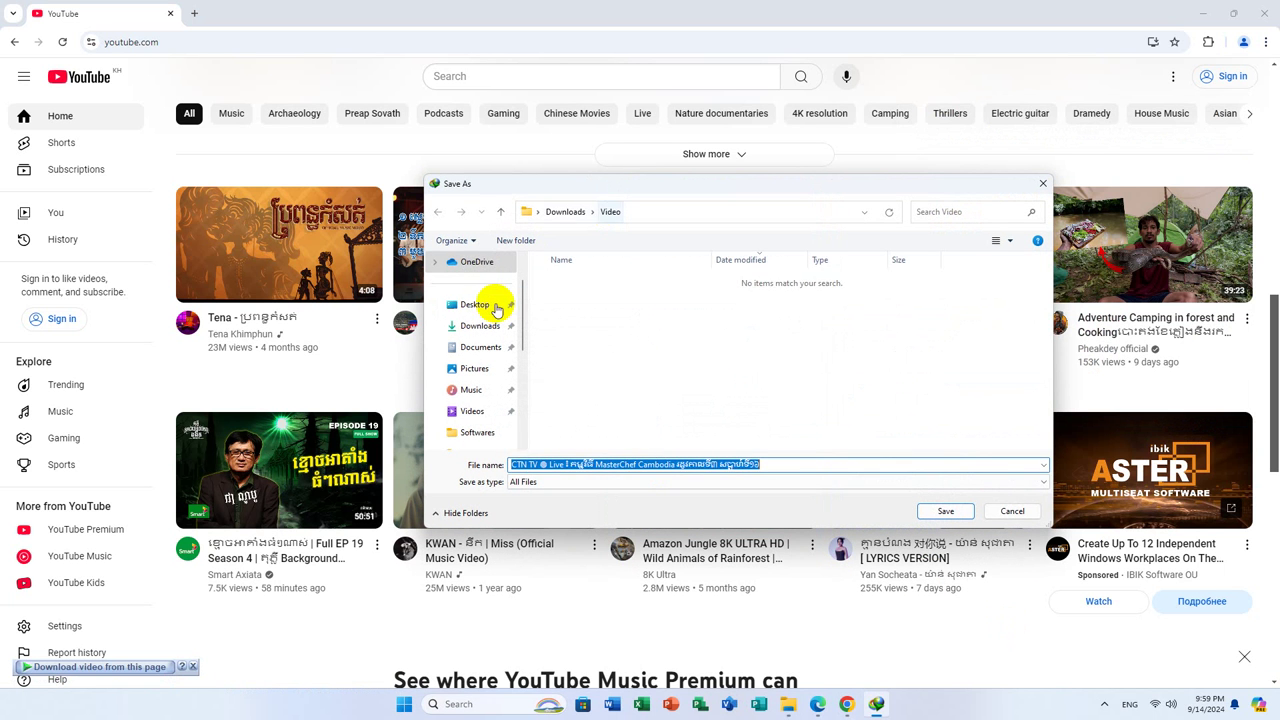
pyautogui.click(478, 303)
pyautogui.rightClick(759, 397)
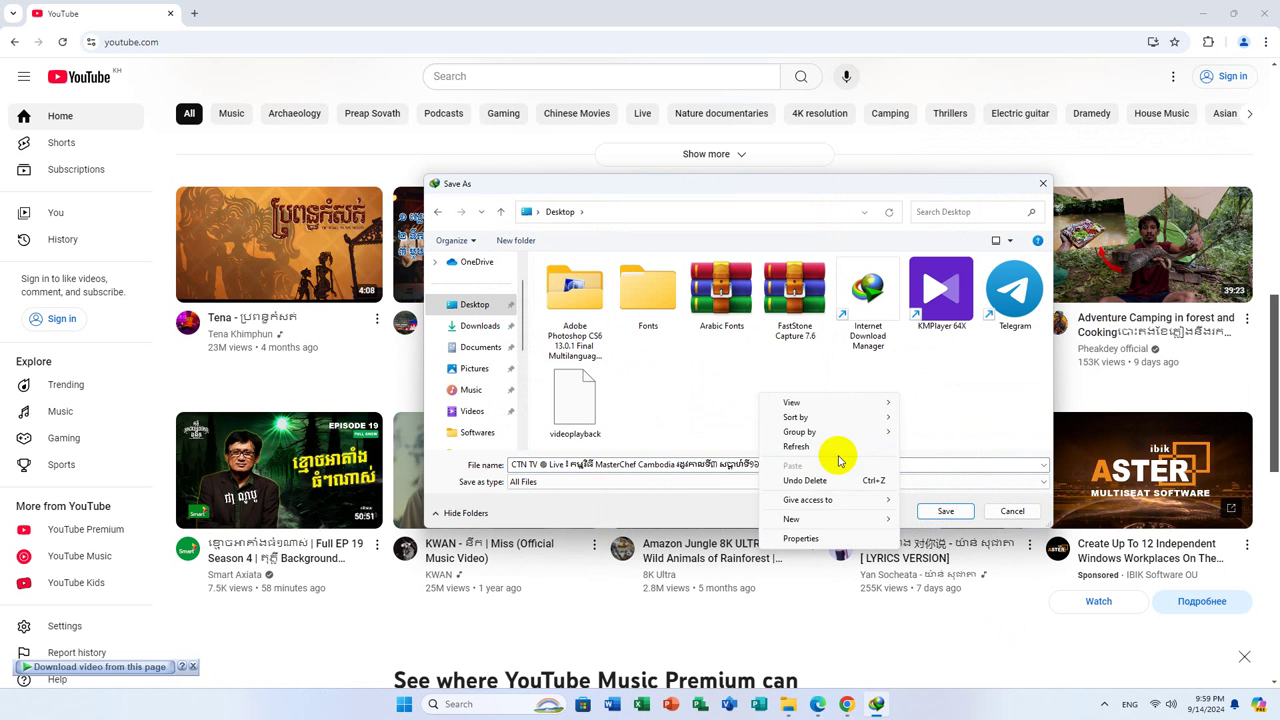
pyautogui.moveTo(817, 519)
pyautogui.click(940, 522)
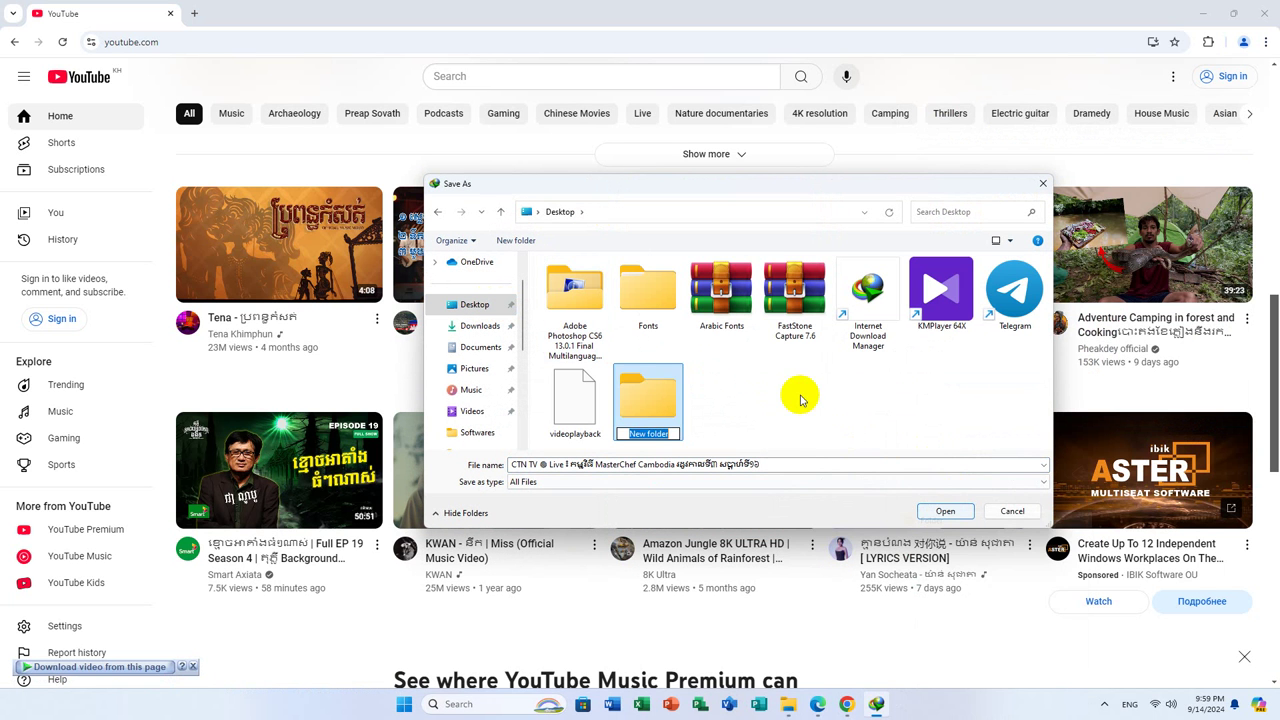
pyautogui.doubleClick(680, 395)
pyautogui.click(969, 510)
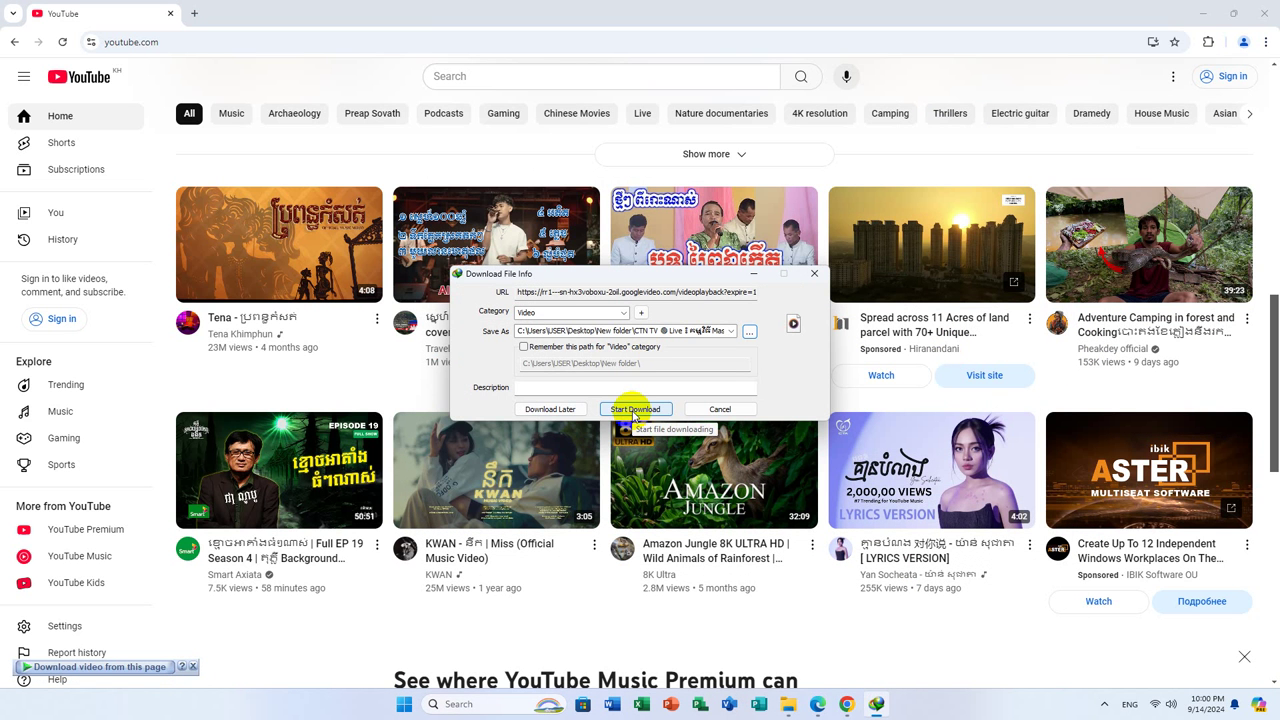
pyautogui.click(632, 410)
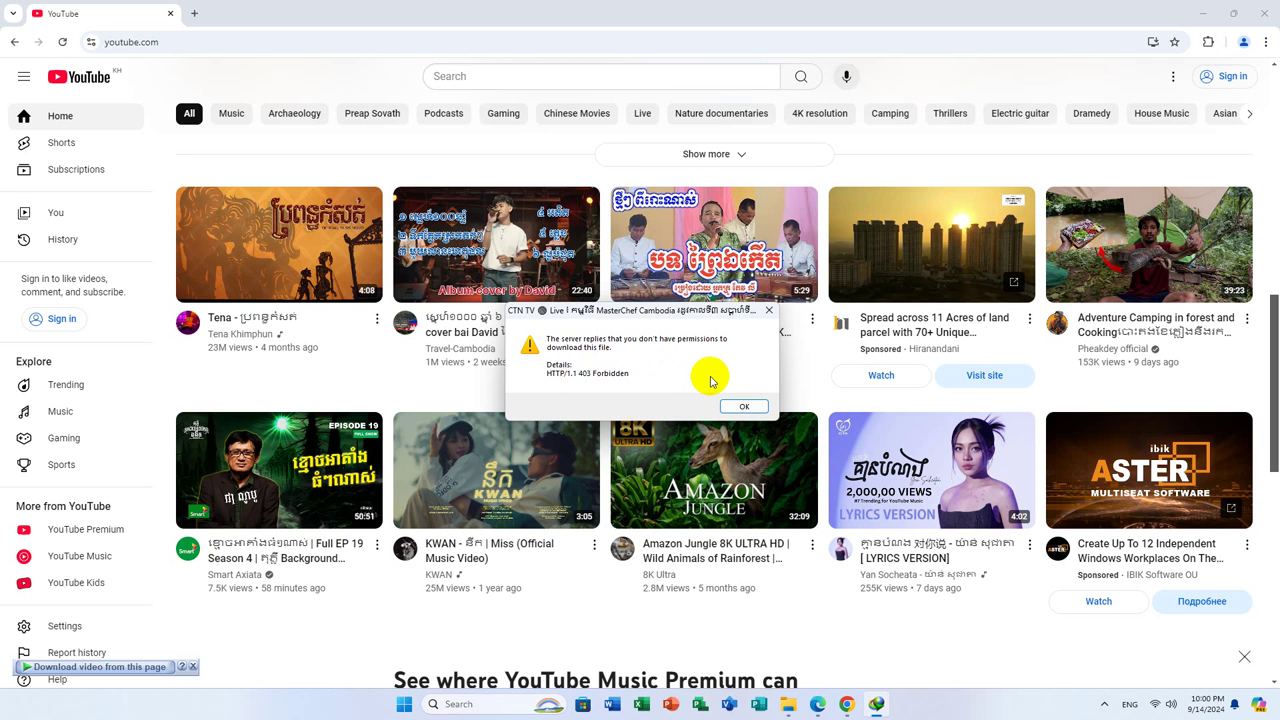
pyautogui.click(740, 408)
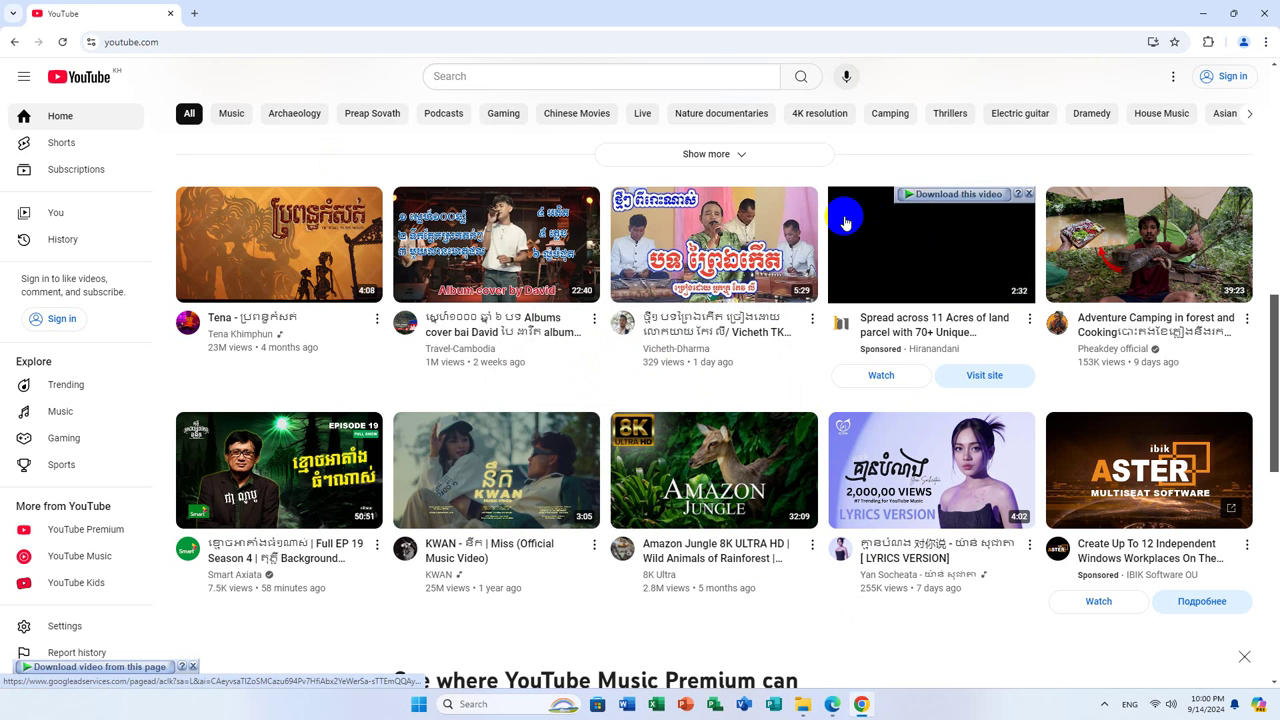
# Close Chrome and switch to Microsoft Edge, returning from the Shorts video to the YouTube home page
pyautogui.click(968, 194)
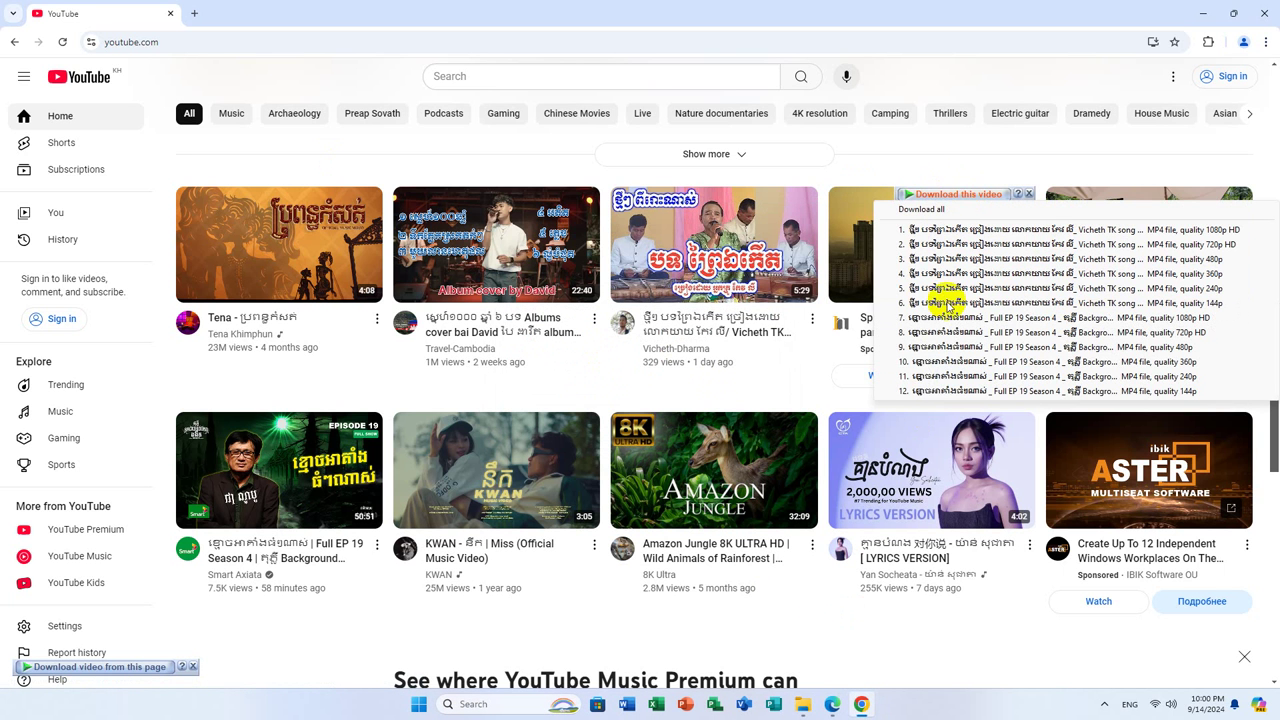
pyautogui.click(1265, 8)
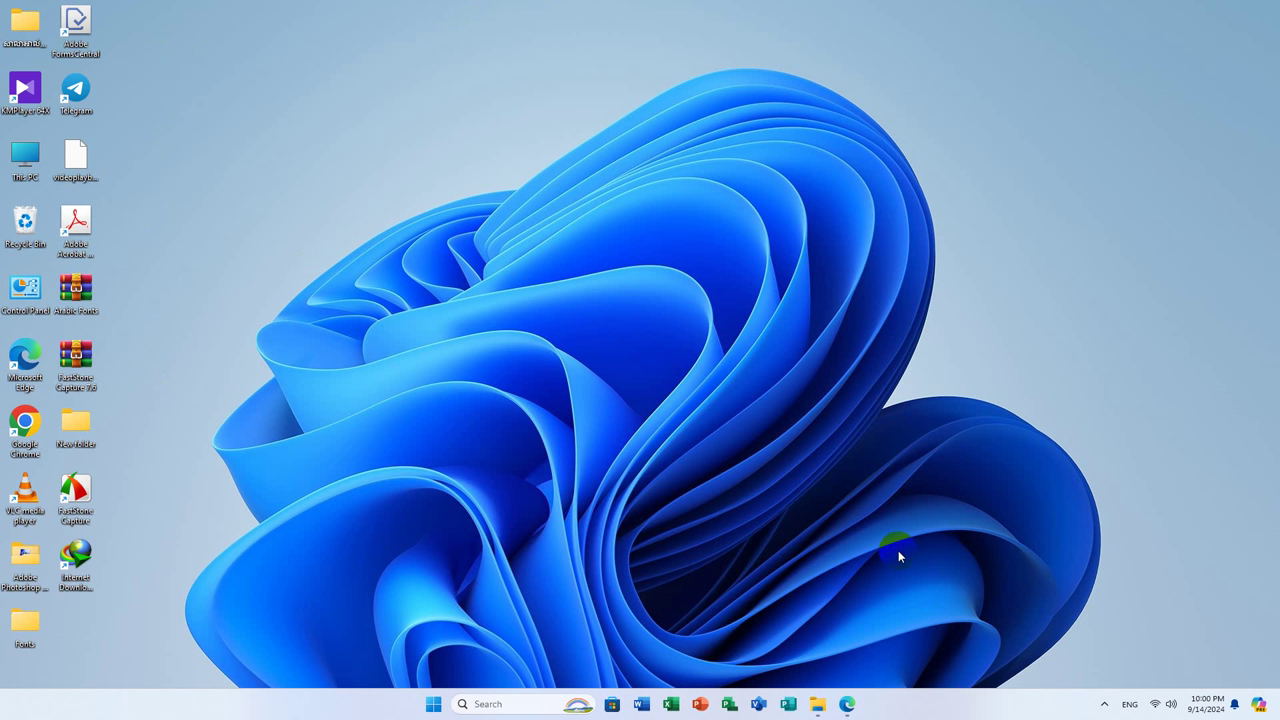
pyautogui.click(847, 704)
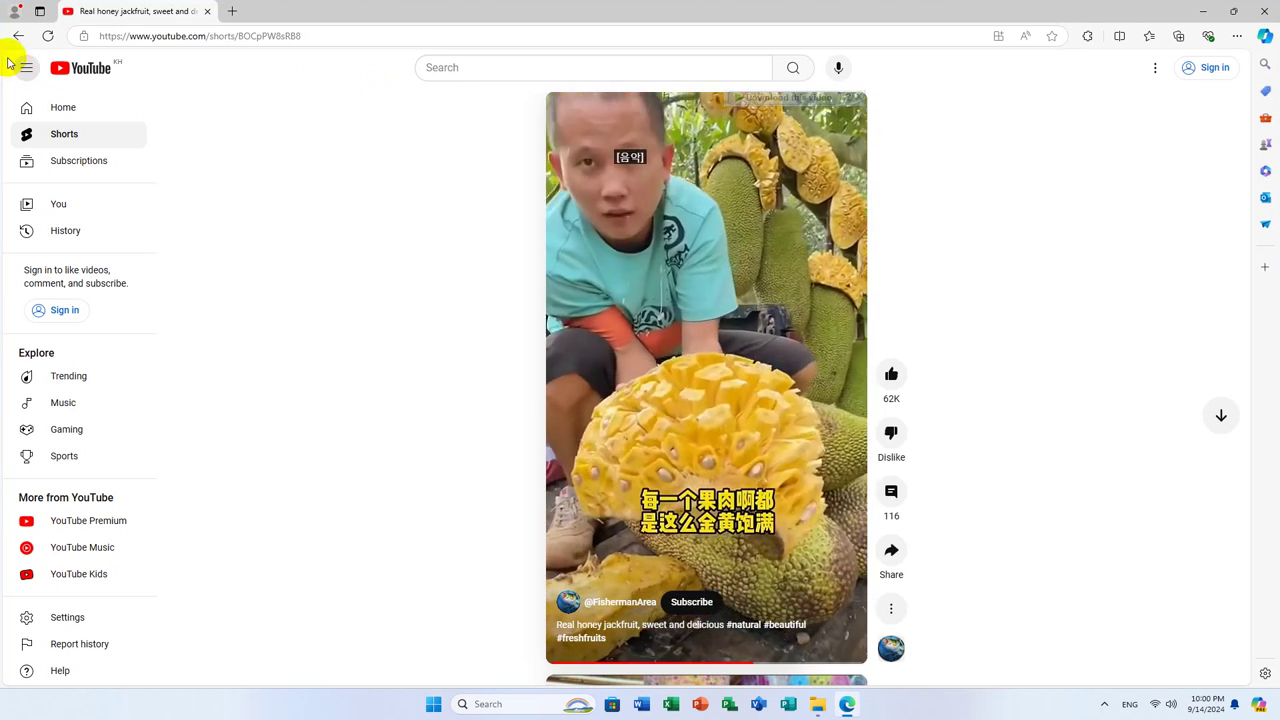
pyautogui.click(18, 35)
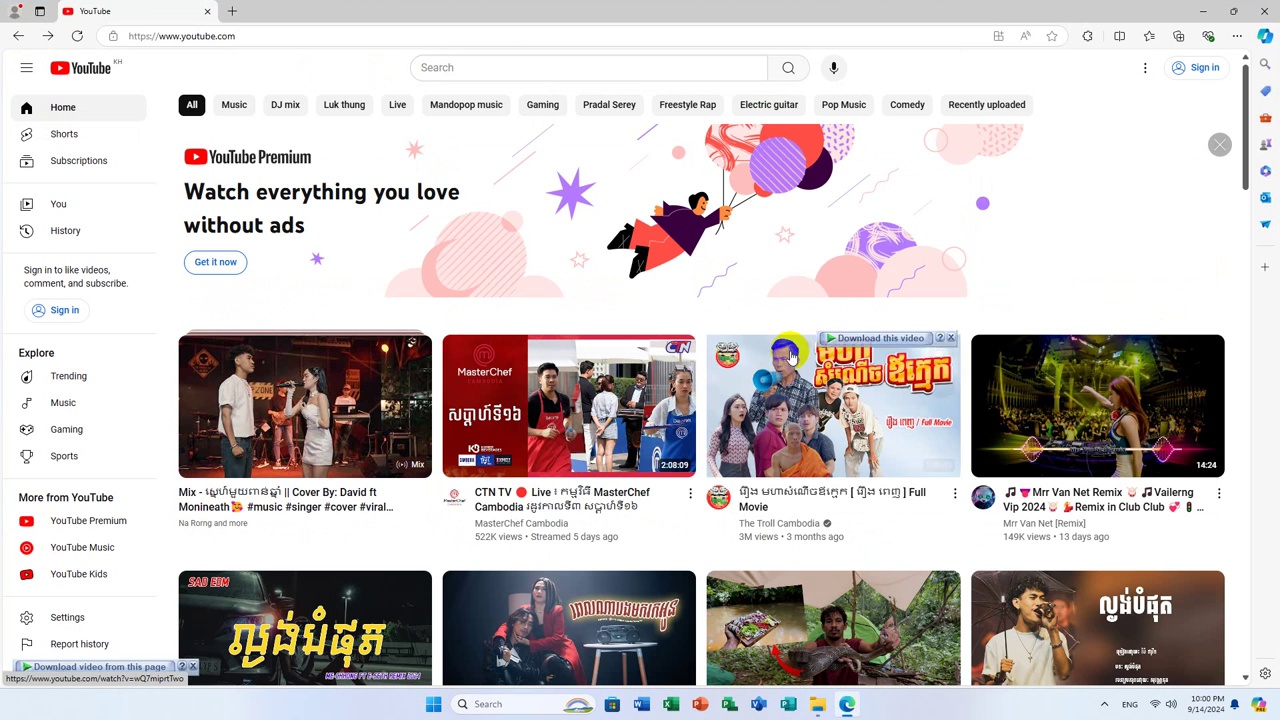
# Open The Troll Cambodia's full movie, skip its ad, and choose the 720p HD MP4 for downloading with IDM
pyautogui.click(880, 345)
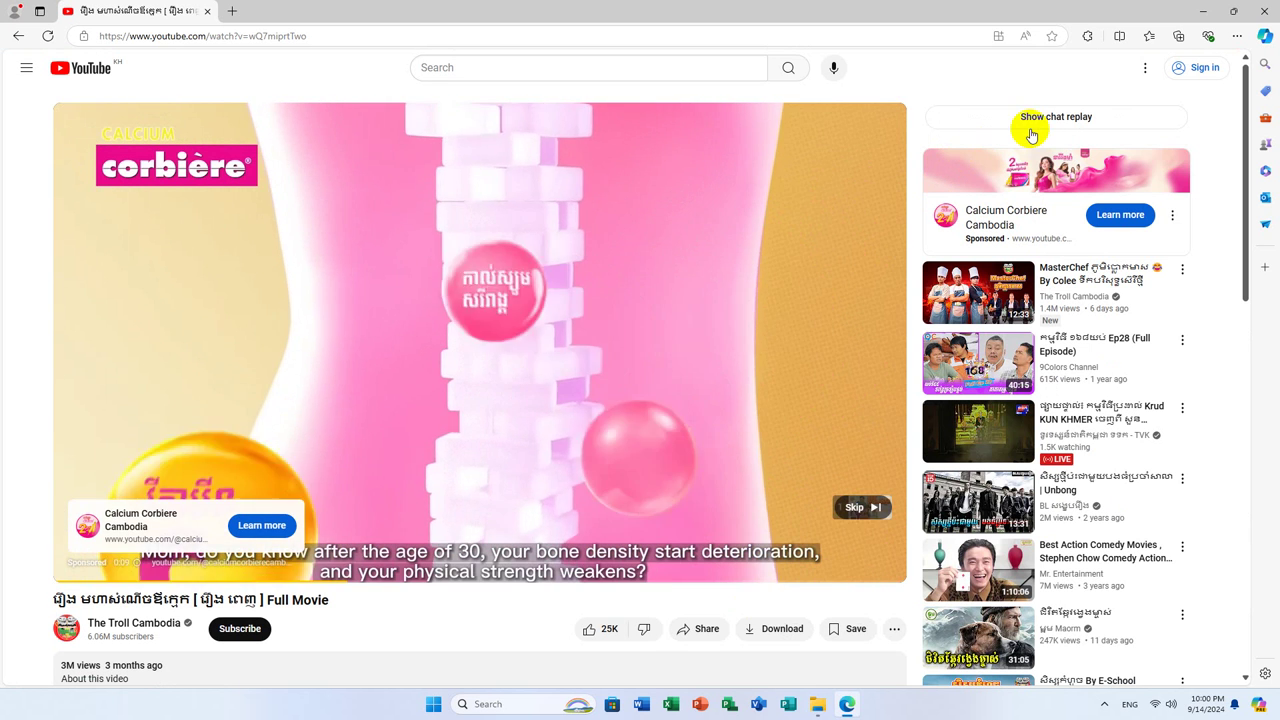
pyautogui.click(853, 508)
pyautogui.click(837, 104)
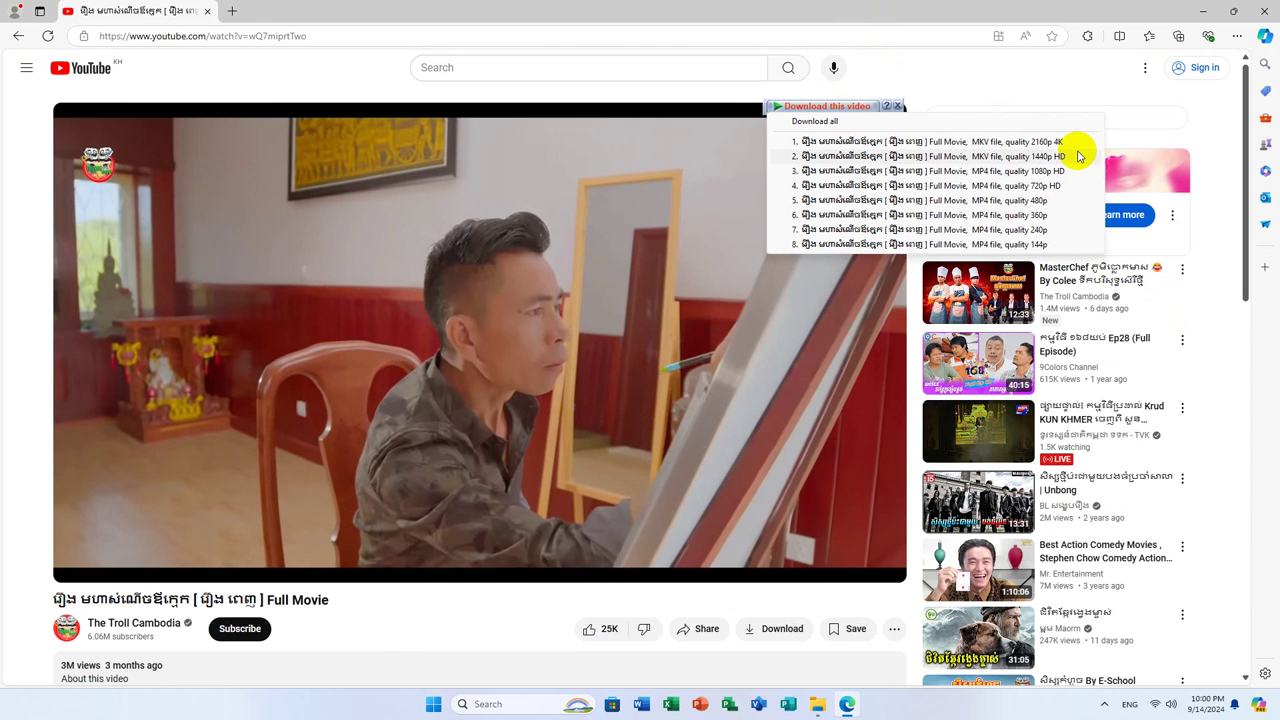
pyautogui.click(1048, 186)
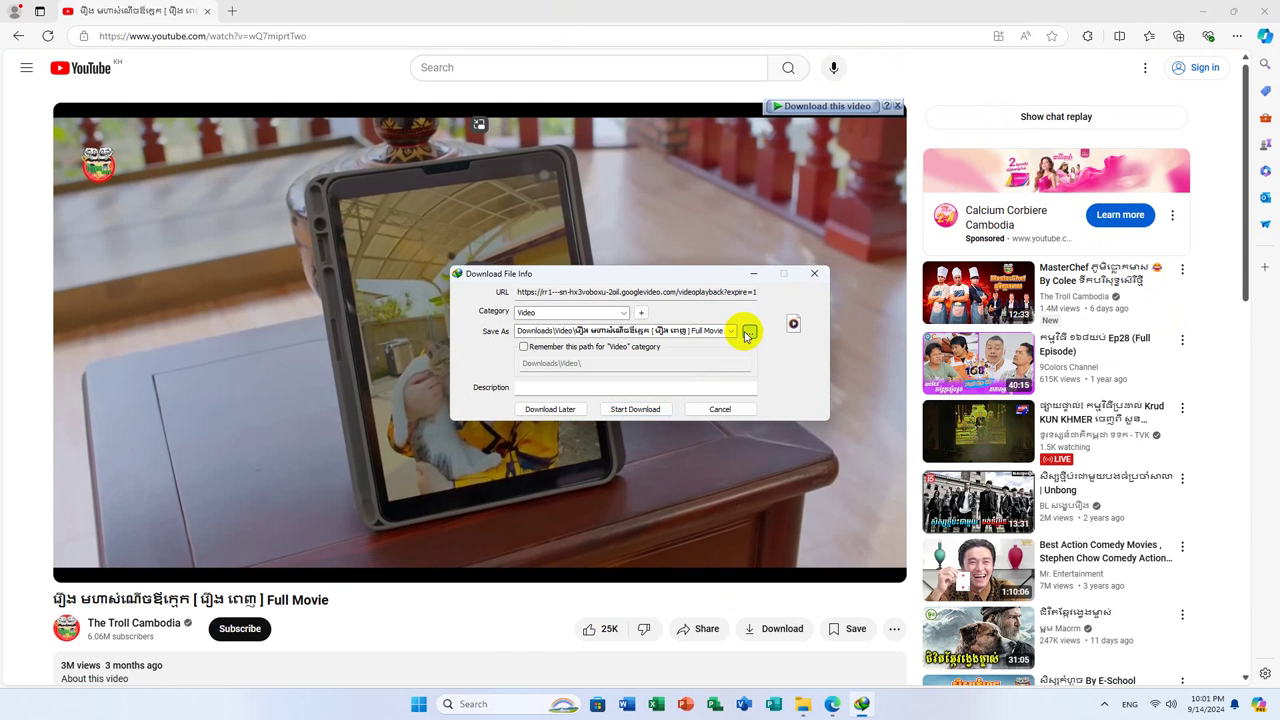
# Try to download the full movie into the Desktop's New folder with IDM, and dismiss the server message
pyautogui.click(748, 331)
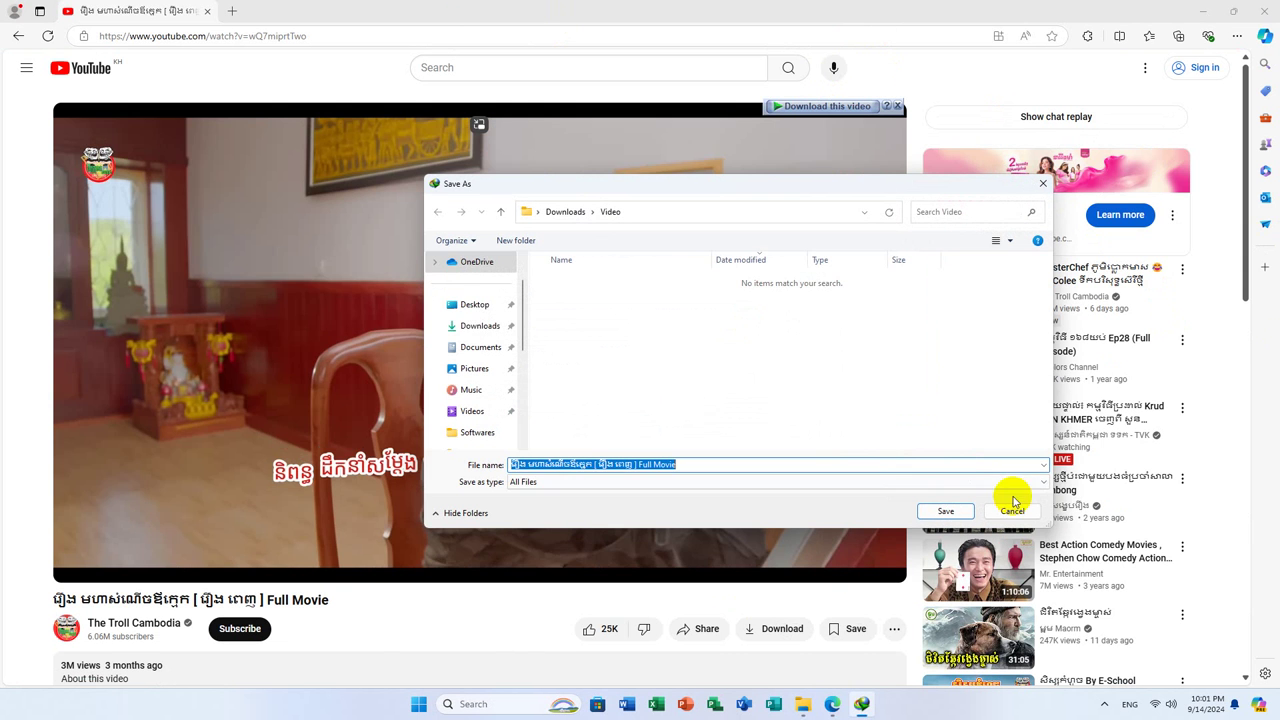
pyautogui.click(472, 305)
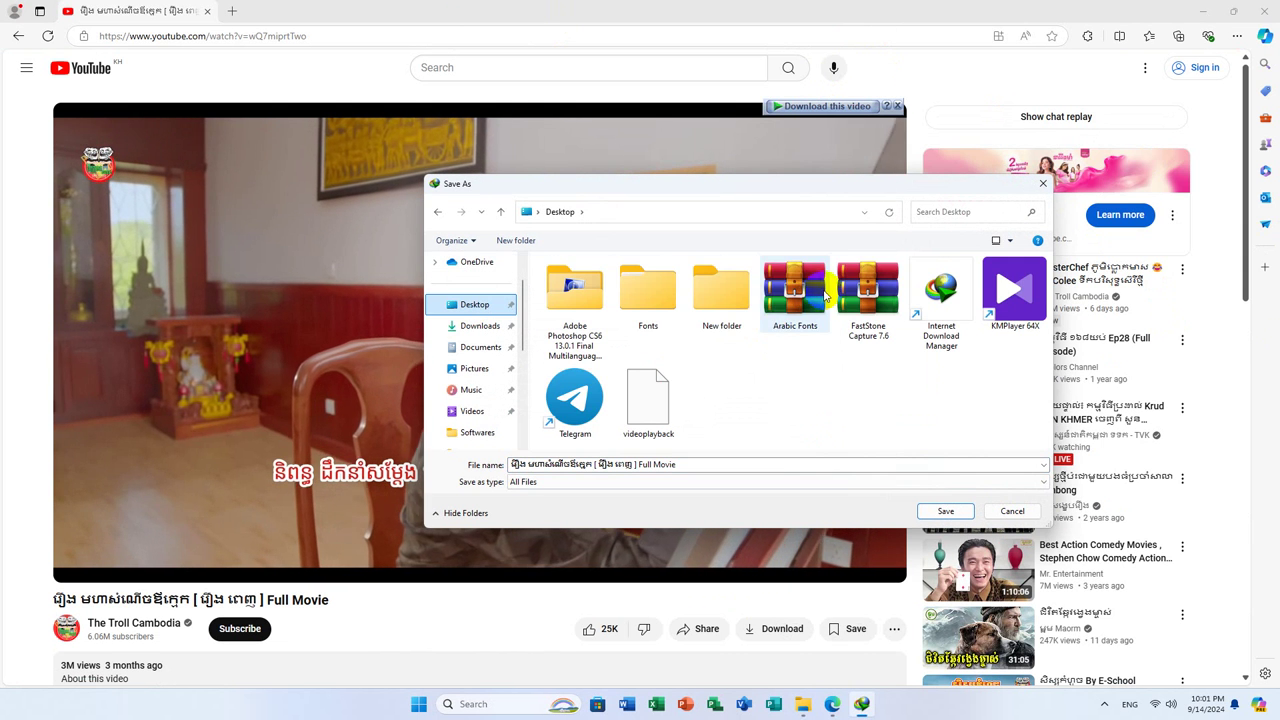
pyautogui.doubleClick(720, 288)
pyautogui.click(946, 512)
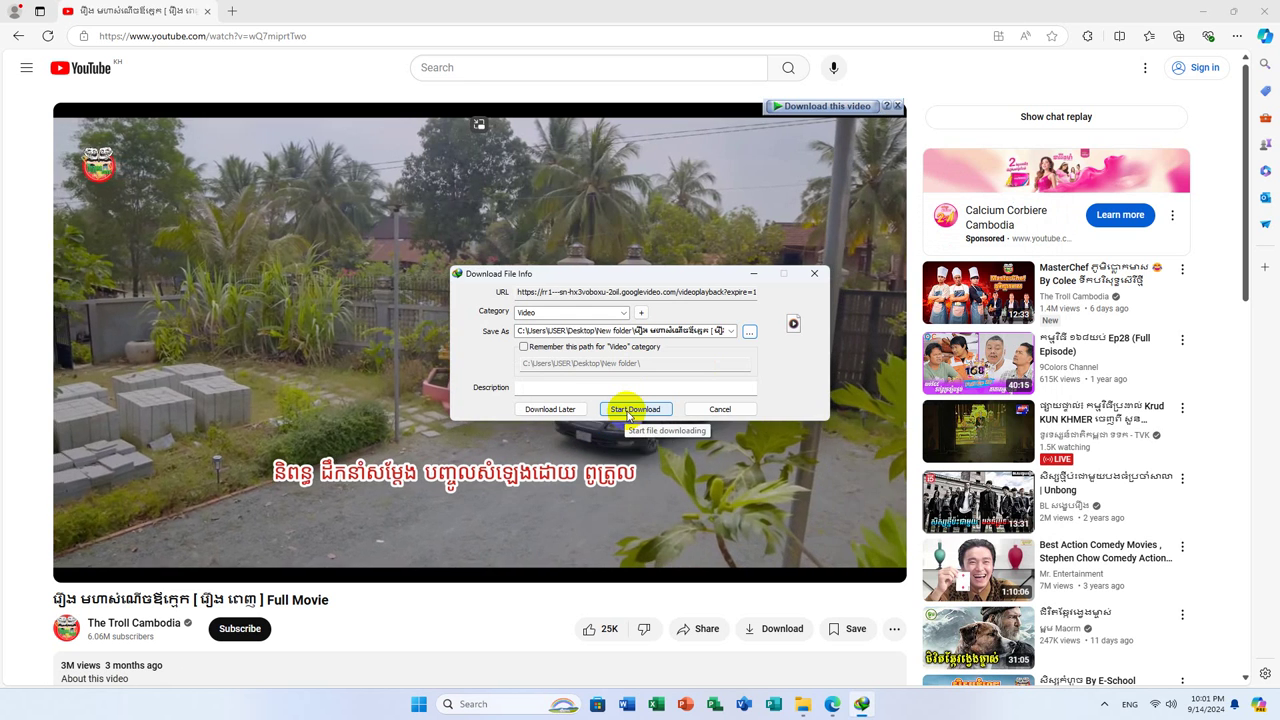
pyautogui.click(628, 413)
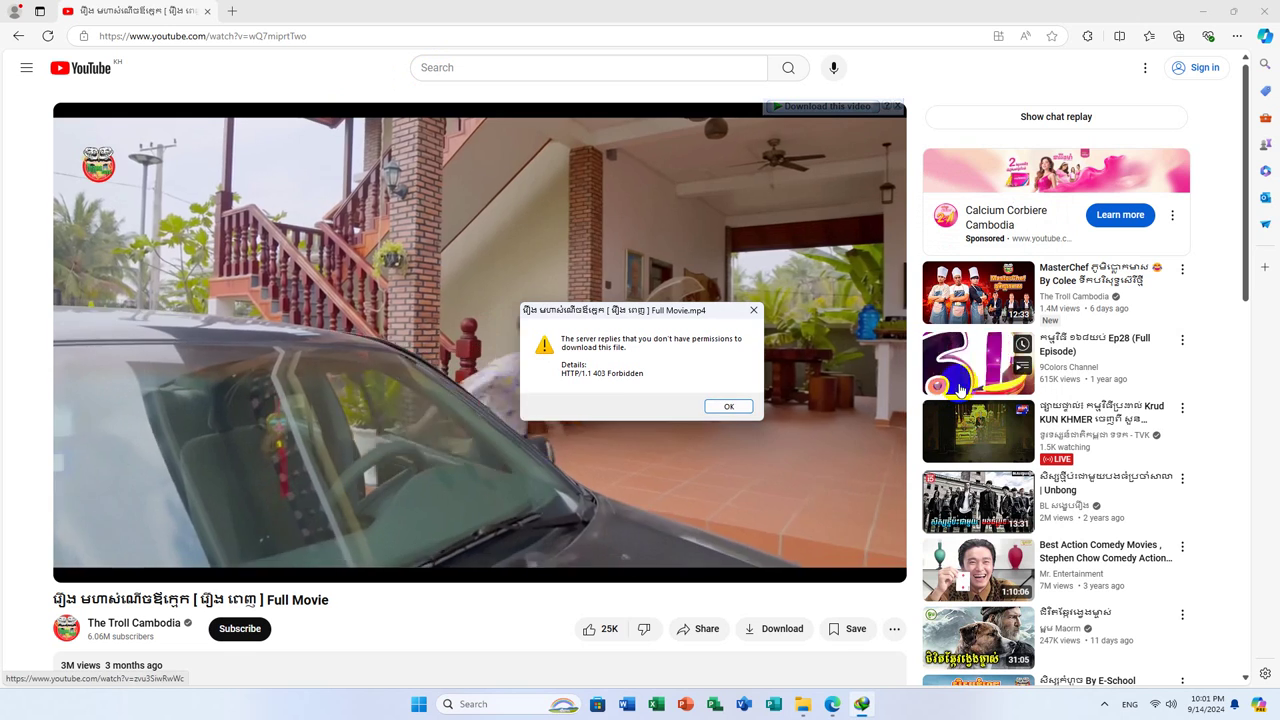
pyautogui.click(729, 407)
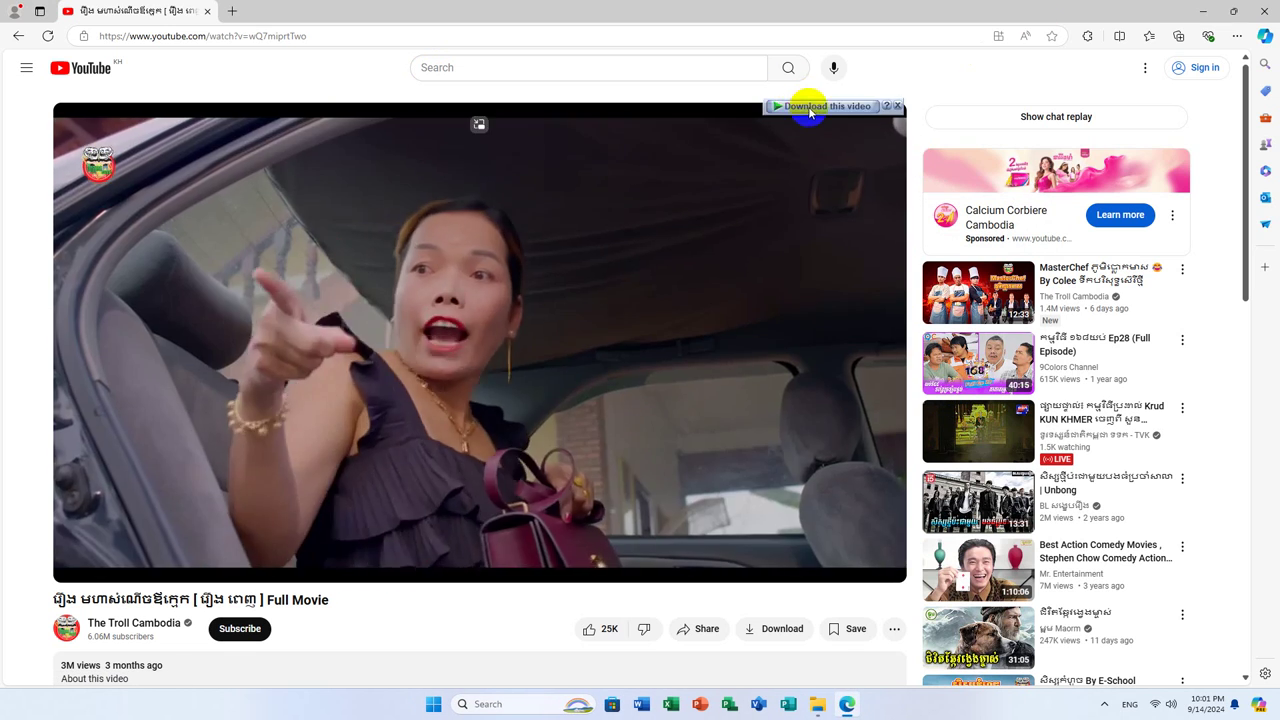
# Close the Edge browser and the File Explorer window to return to the empty desktop
pyautogui.click(808, 106)
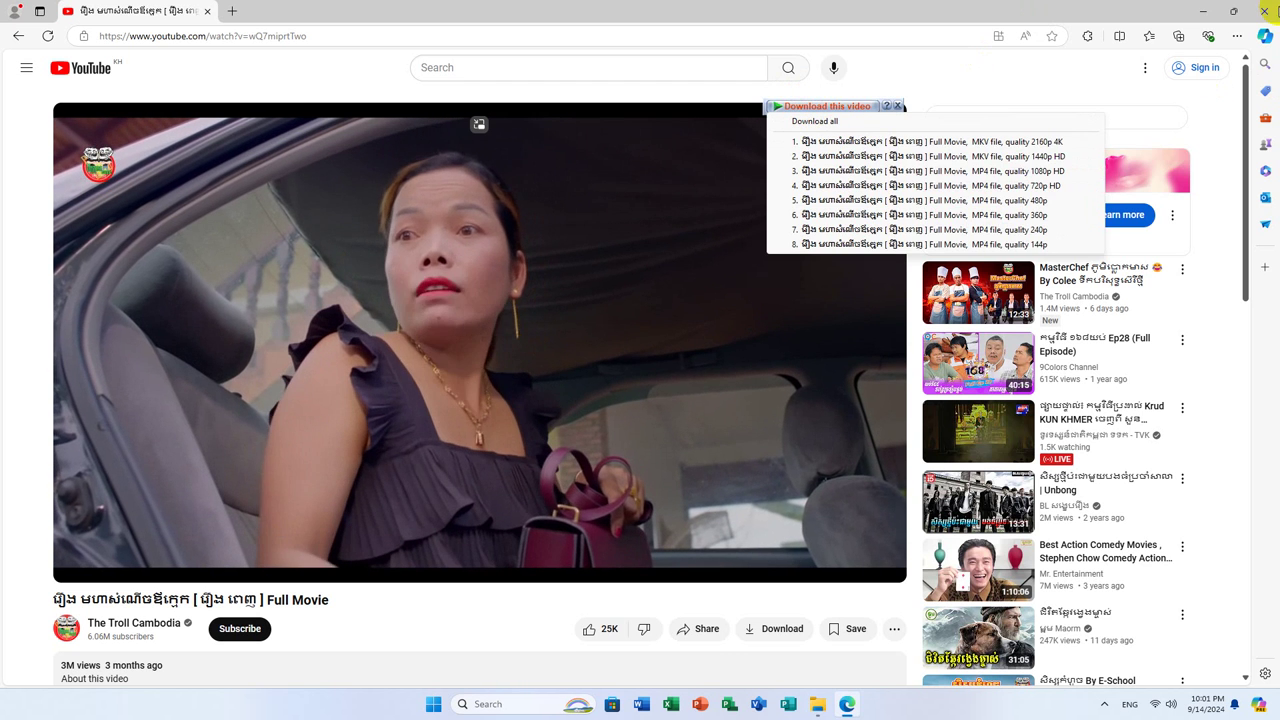
pyautogui.click(1266, 10)
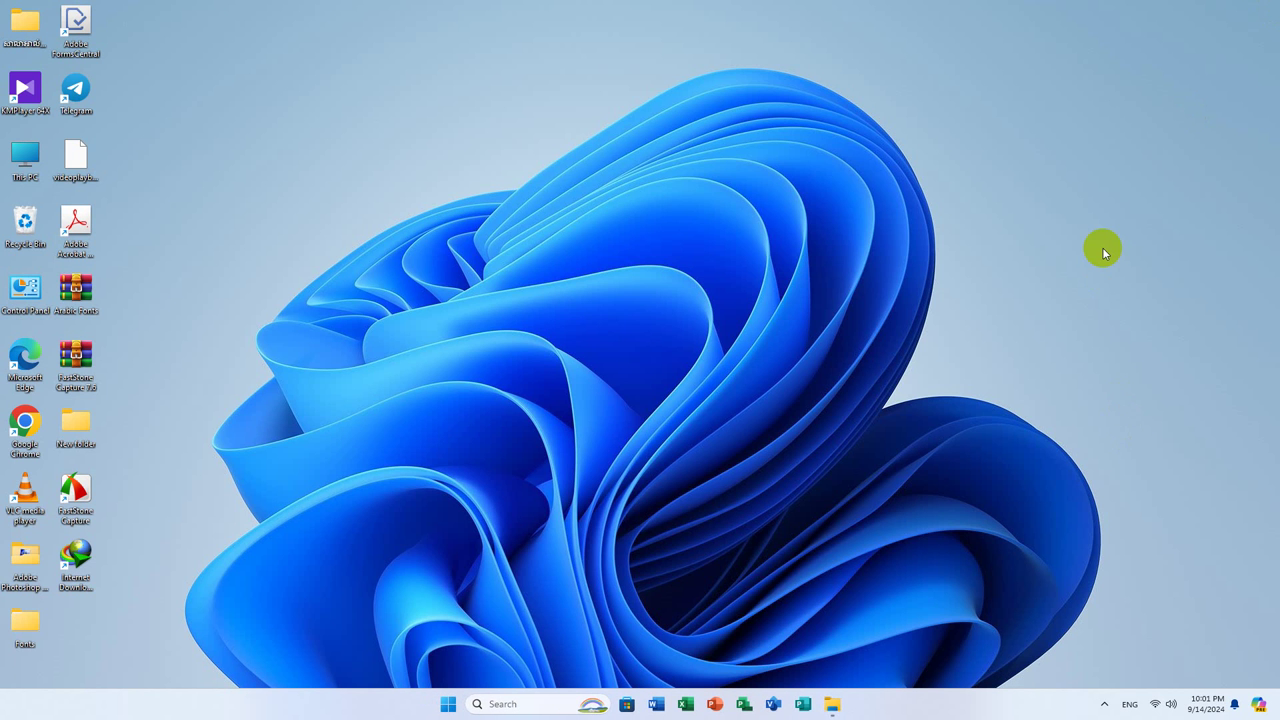
pyautogui.click(836, 704)
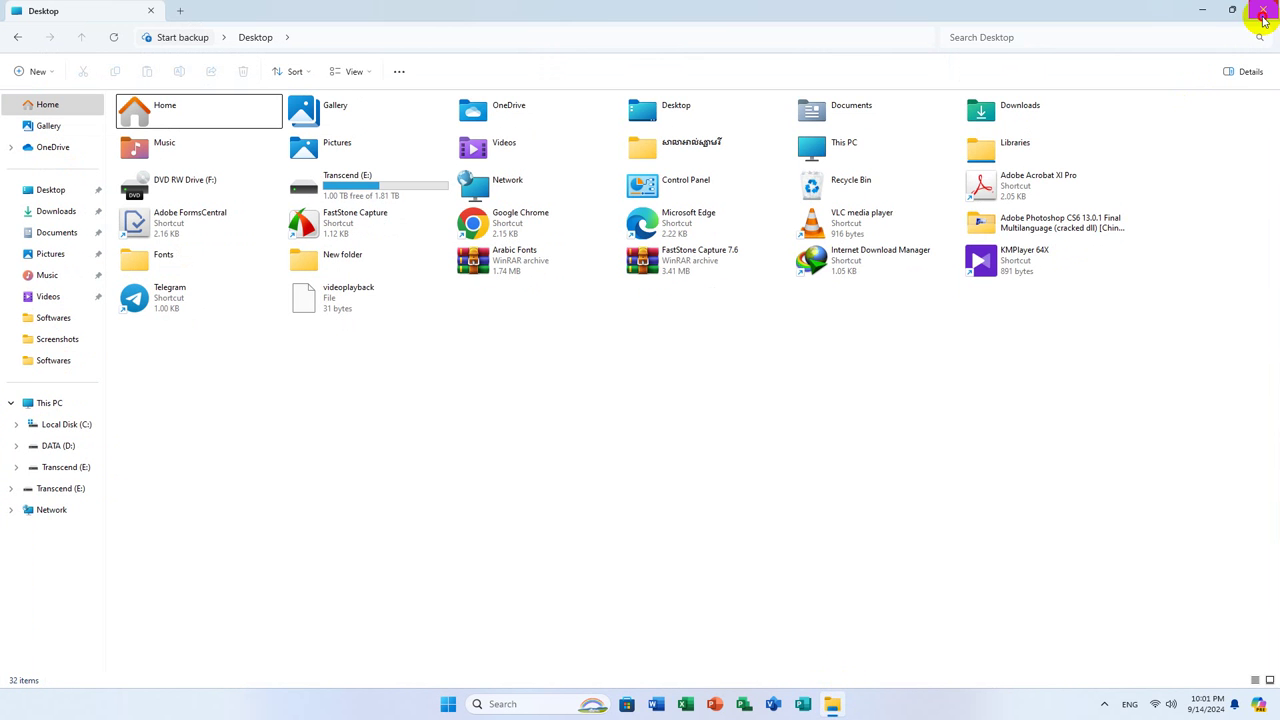
pyautogui.click(1263, 14)
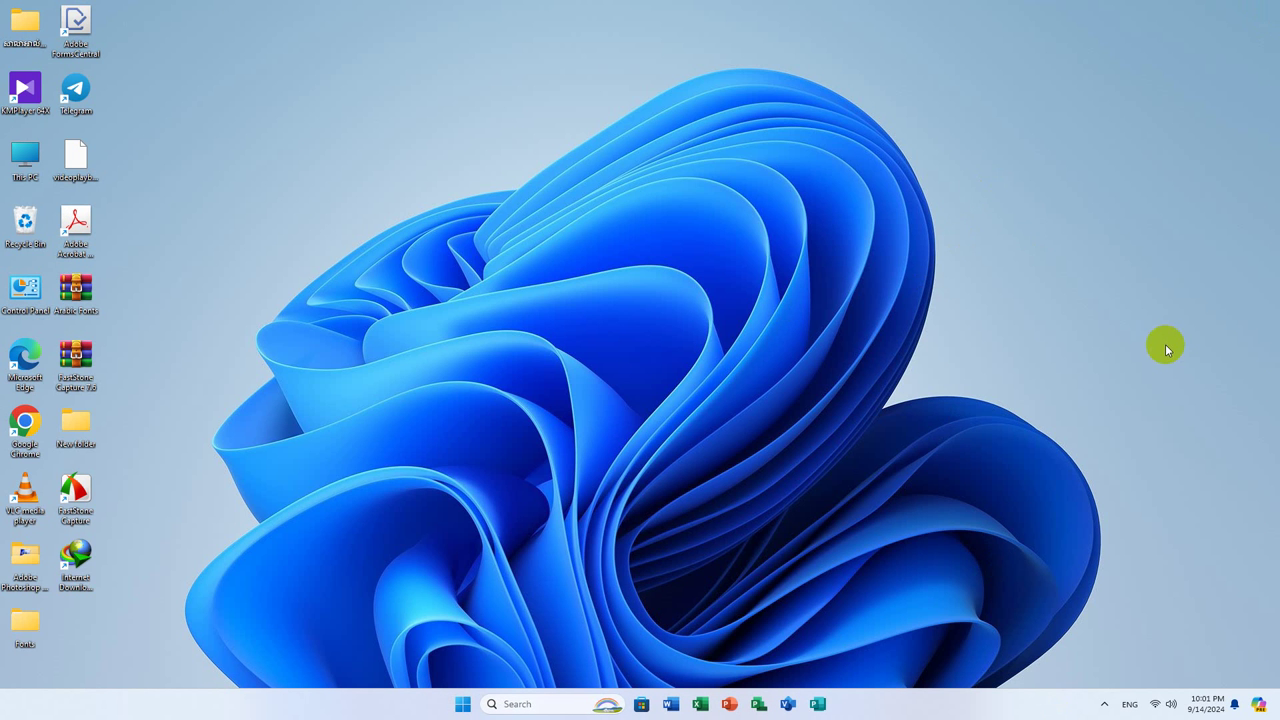
# Find and launch VLC media player with Windows search, and accept downloading its 3.0.14 update
pyautogui.click(565, 706)
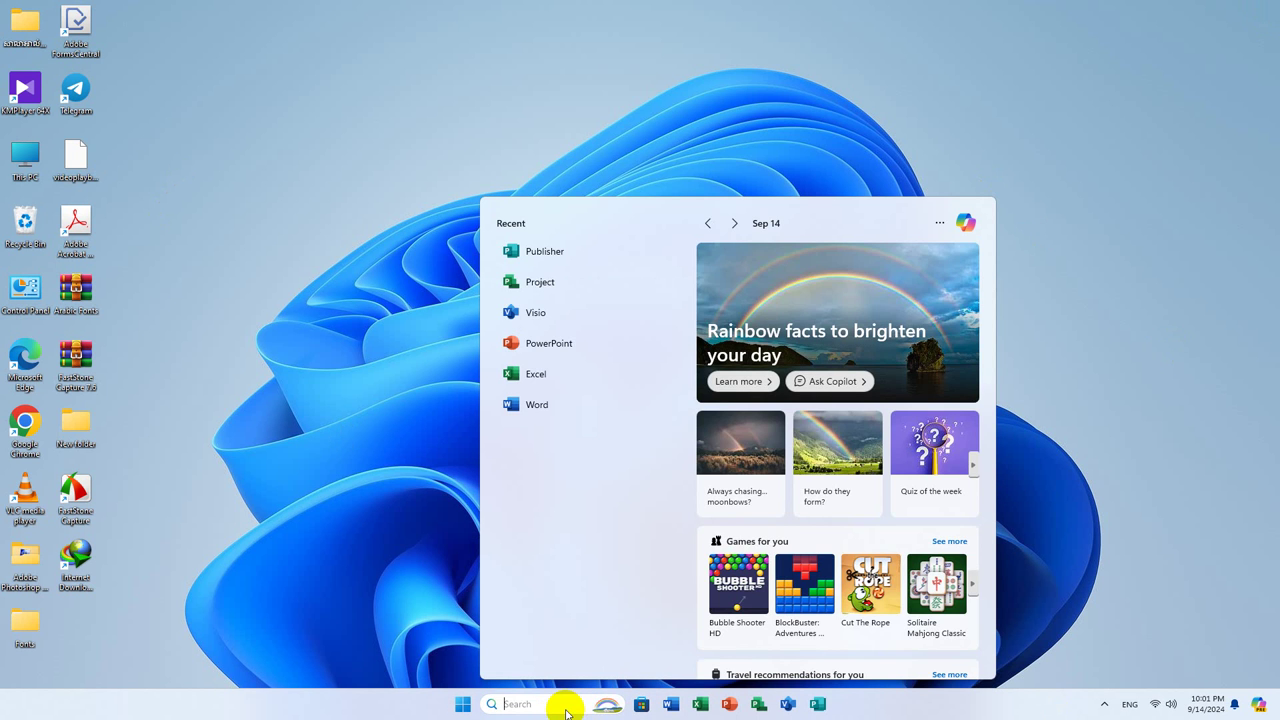
pyautogui.write('vlc')
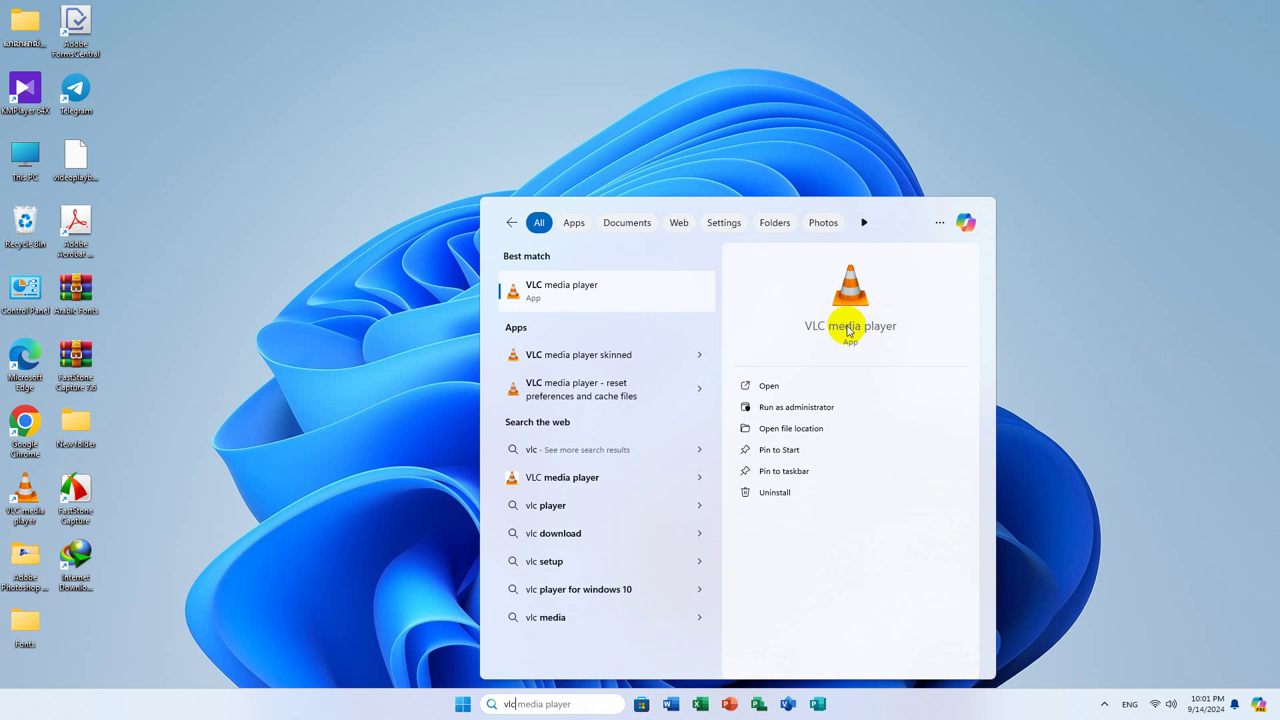
pyautogui.click(847, 330)
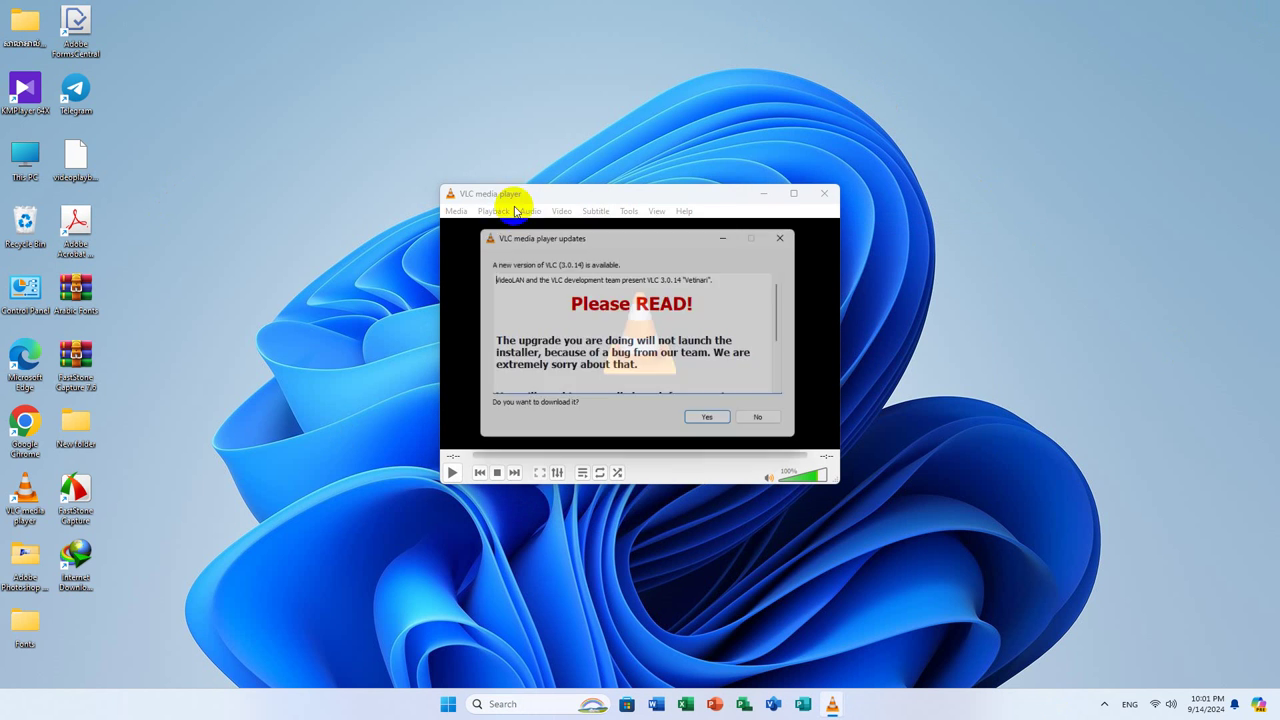
pyautogui.click(690, 424)
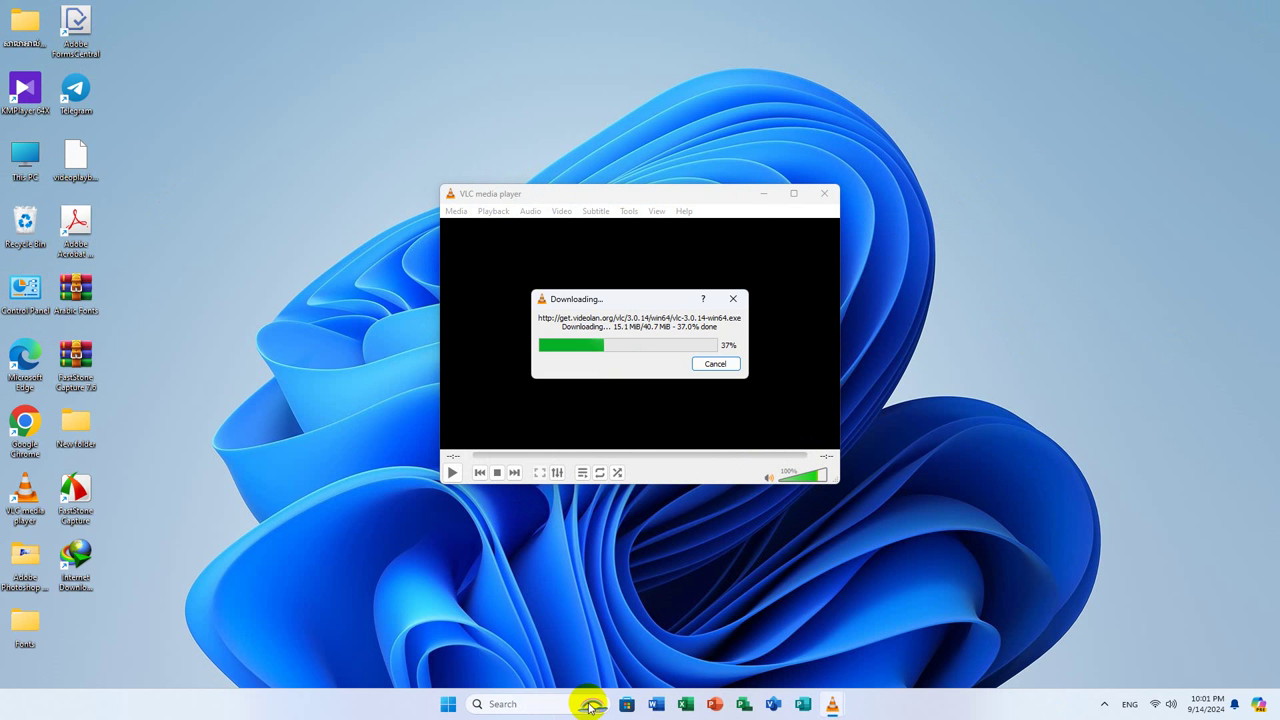
# Find and launch KMPlayer 64X with Windows search, and start its update to version 2024.8.22.14
pyautogui.click(505, 704)
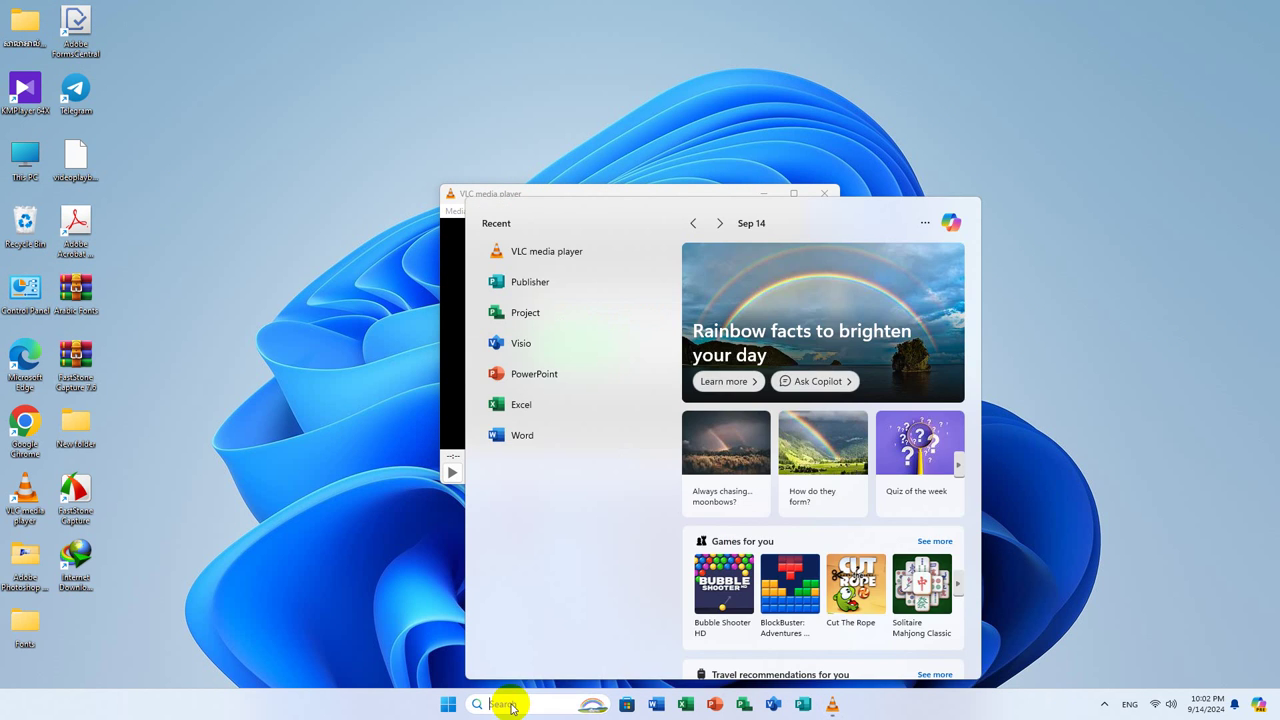
pyautogui.write('kmx')
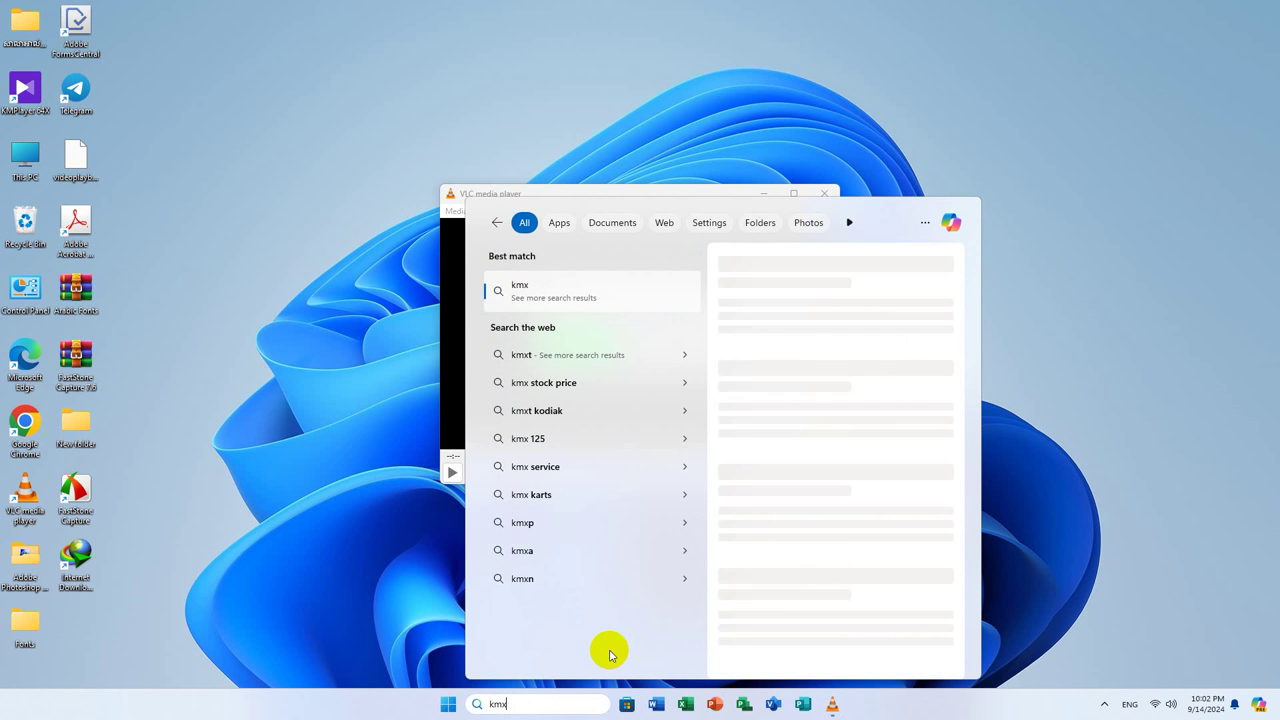
pyautogui.press('BackSpace')
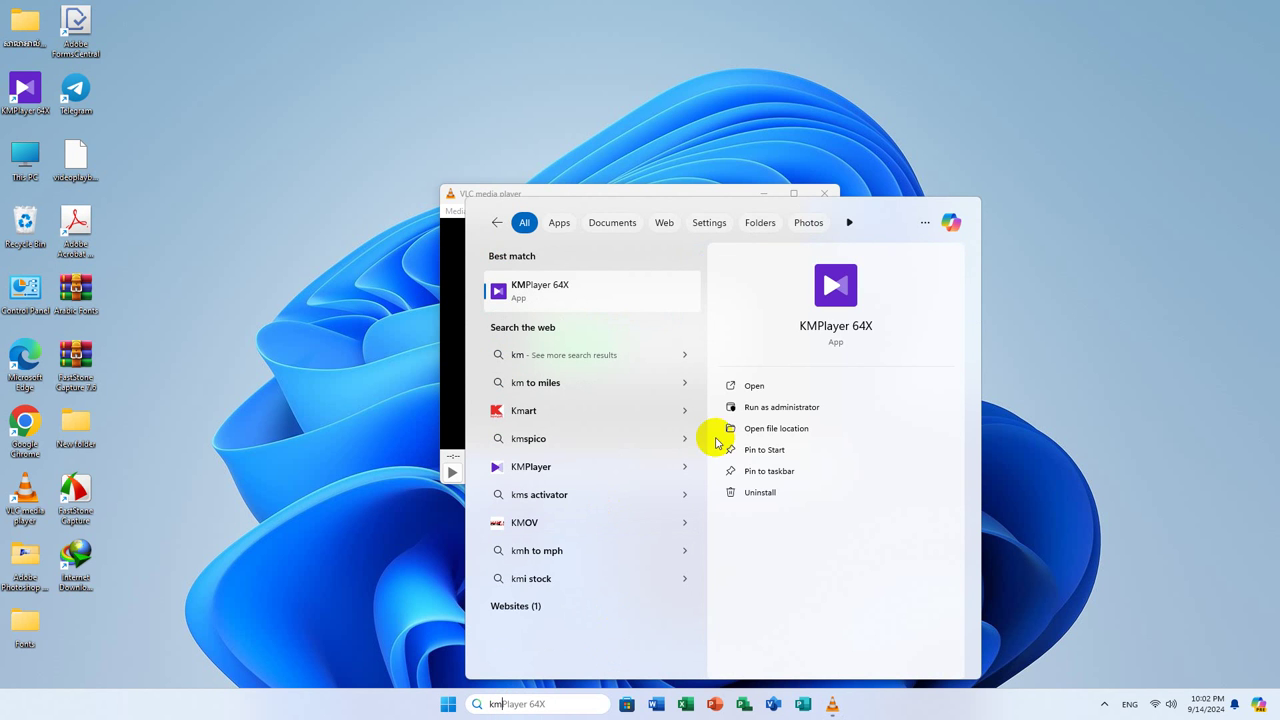
pyautogui.click(836, 330)
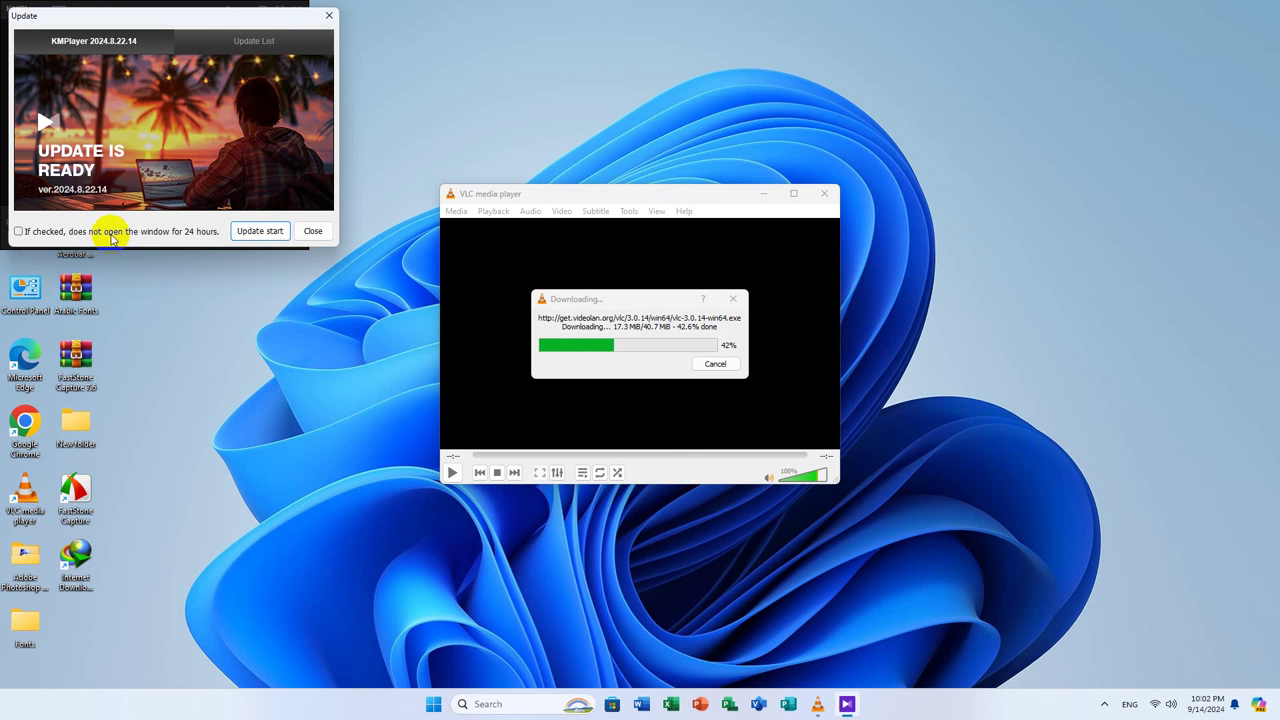
pyautogui.click(262, 231)
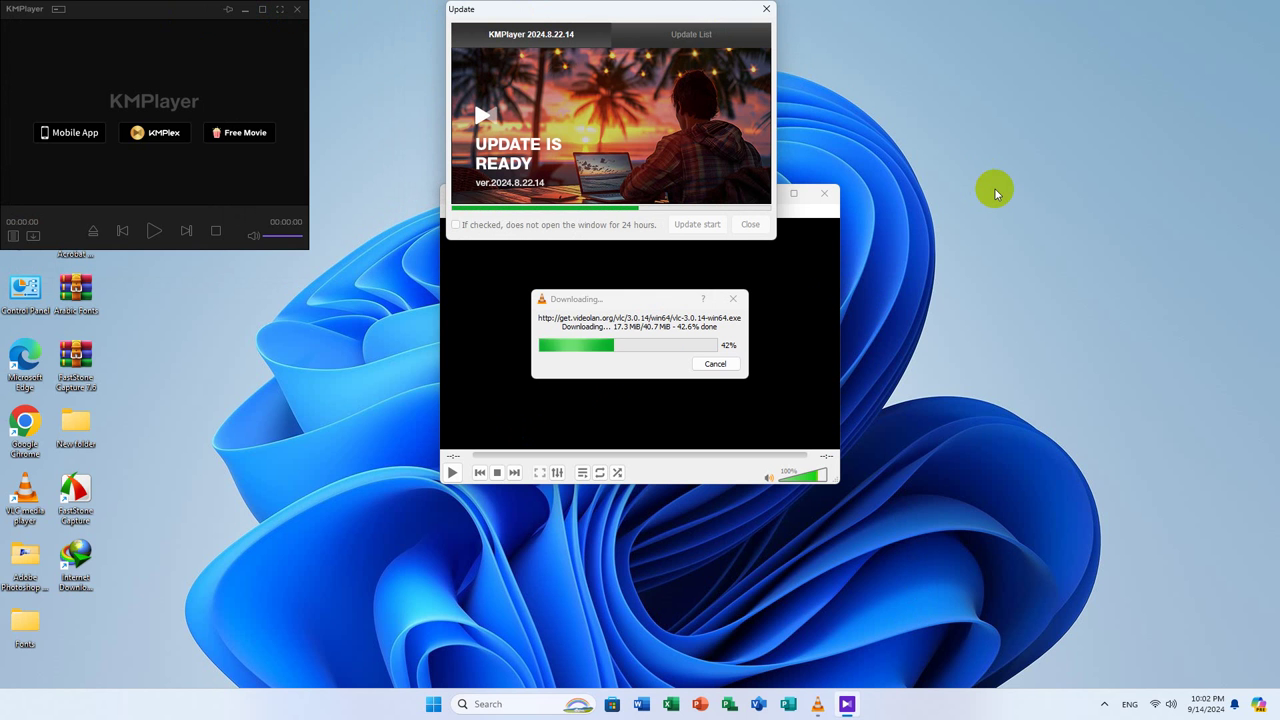
# Find and launch Media Player Classic by searching Windows for "play"
pyautogui.click(500, 705)
pyautogui.write('x')
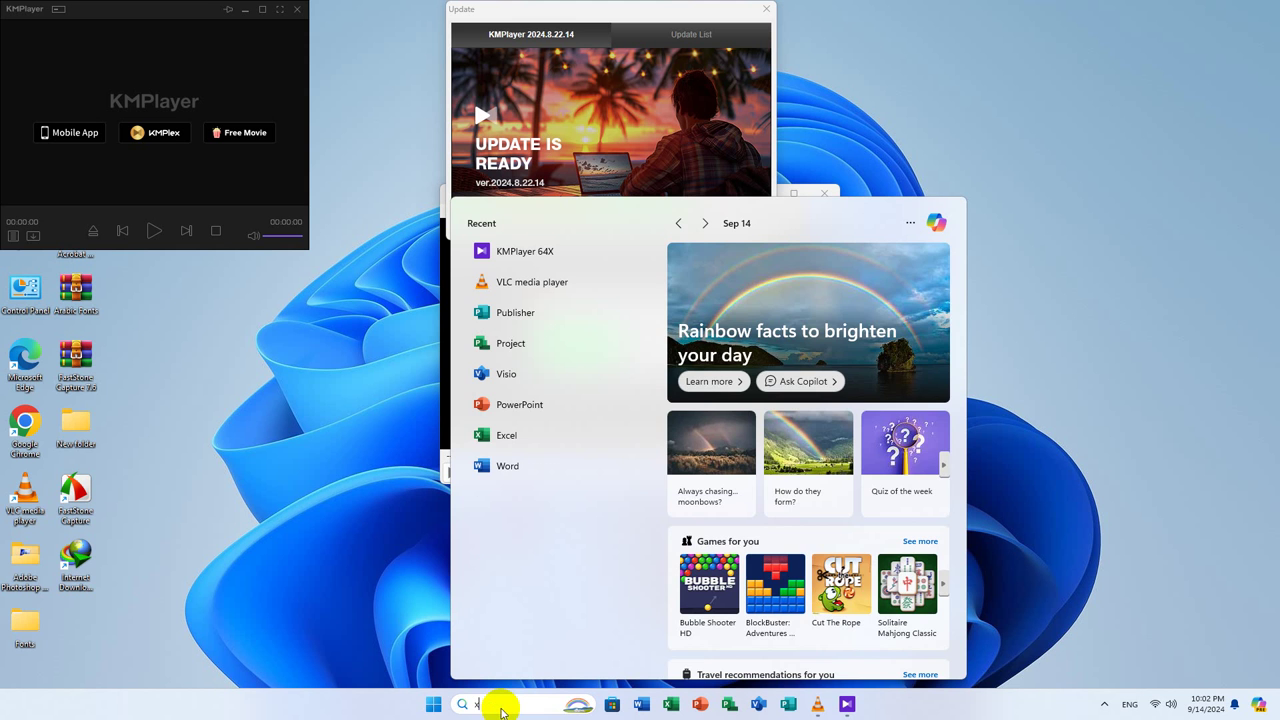
pyautogui.write('pl')
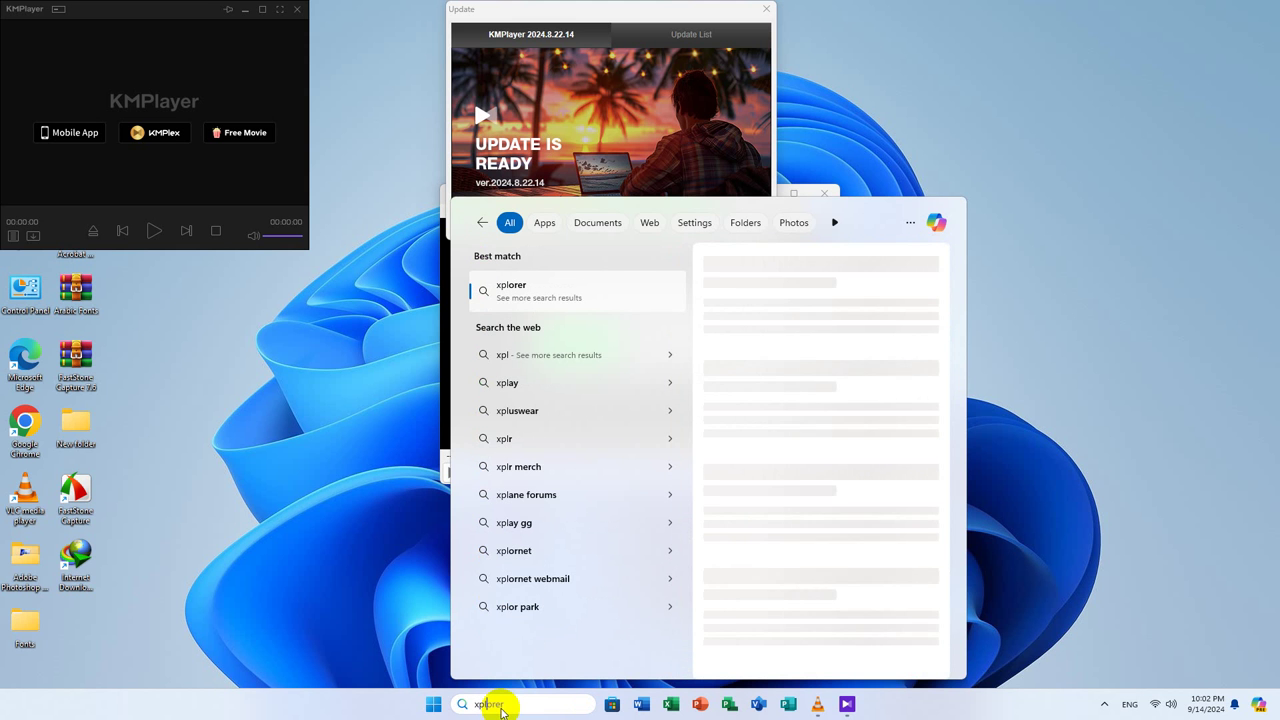
pyautogui.press('BackSpace')
pyautogui.press('BackSpace')
pyautogui.press('BackSpace')
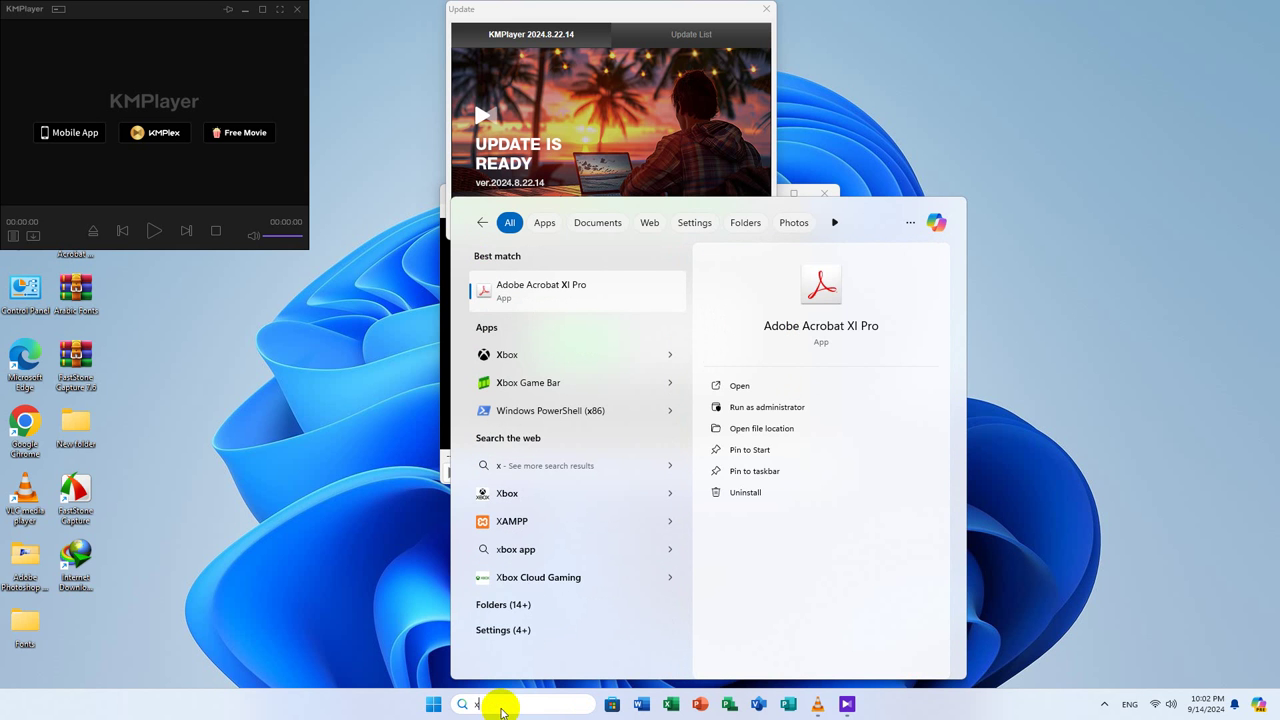
pyautogui.press('BackSpace')
pyautogui.write('play')
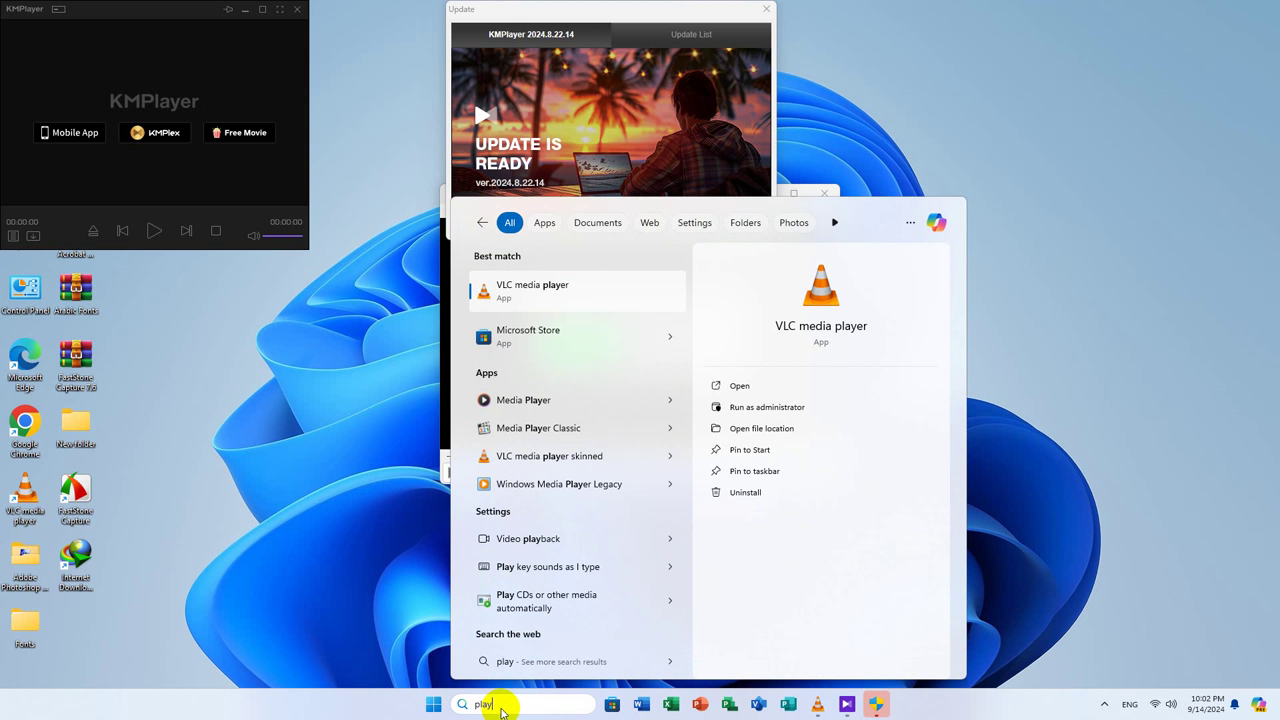
pyautogui.click(537, 430)
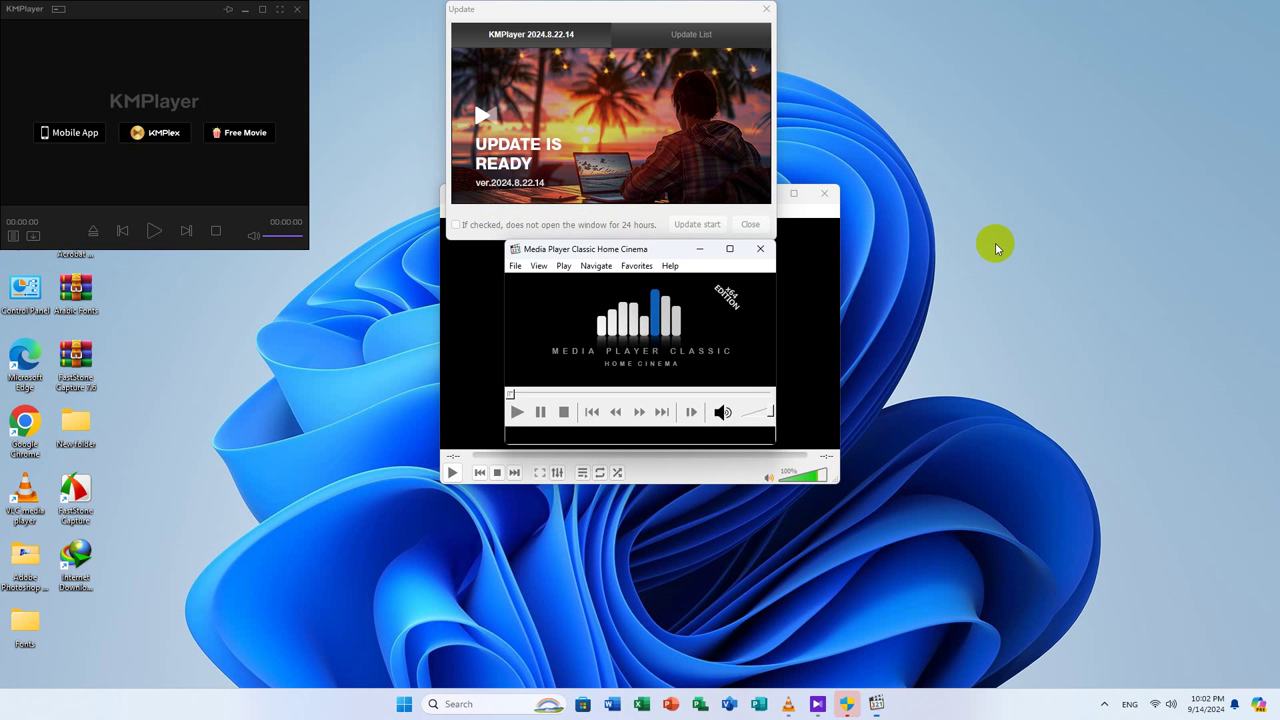
# Check Media Player Classic for updates, look over the Codec Guide page, and close the browser
pyautogui.click(674, 267)
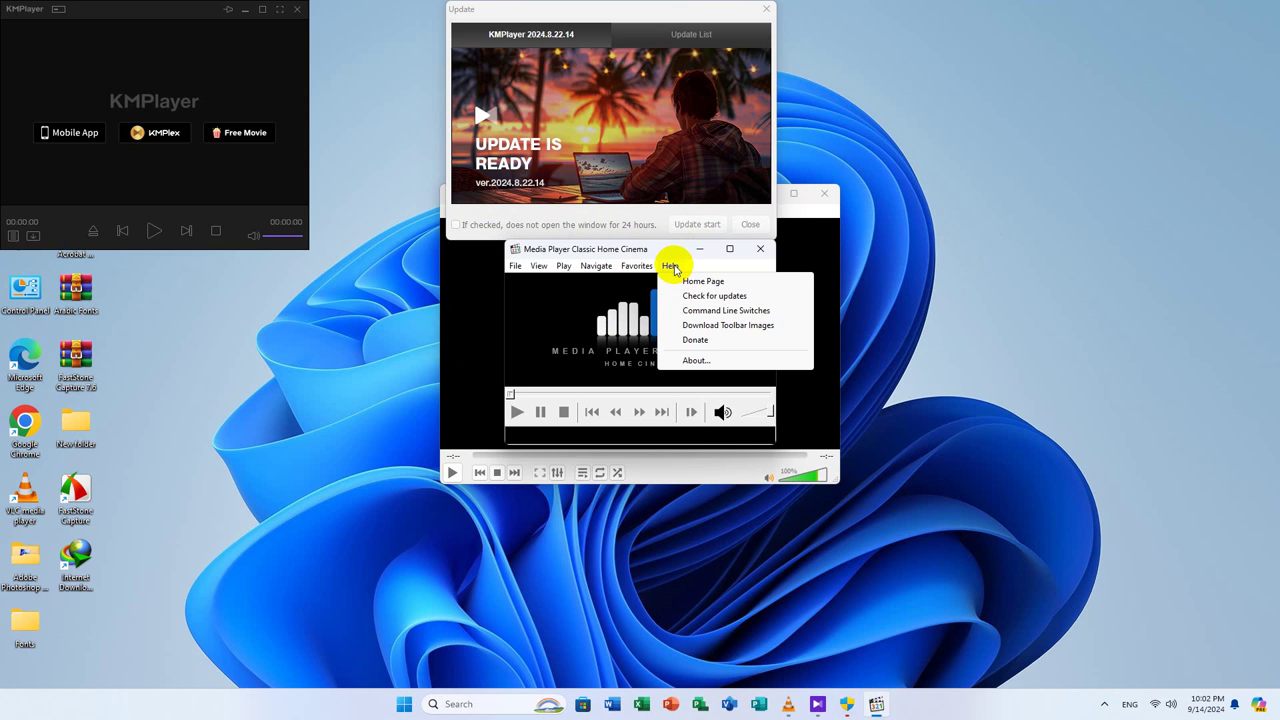
pyautogui.click(700, 295)
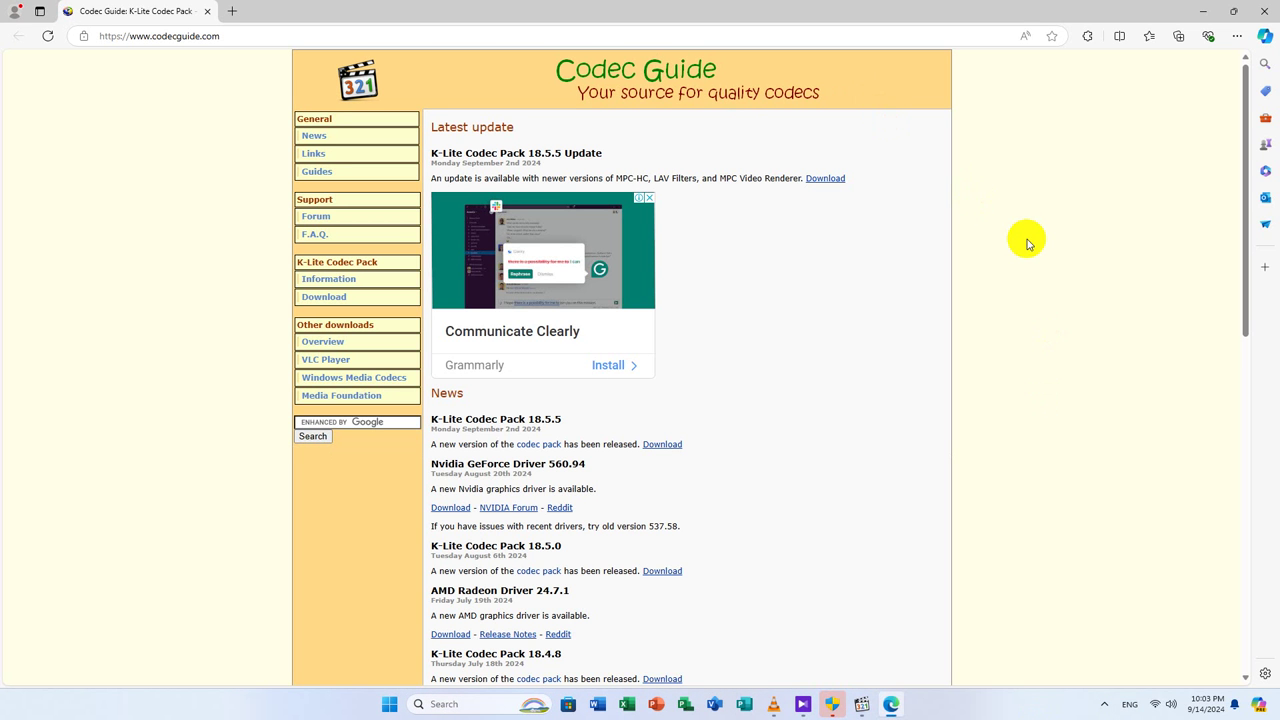
pyautogui.scroll(-5, 1071, 323)
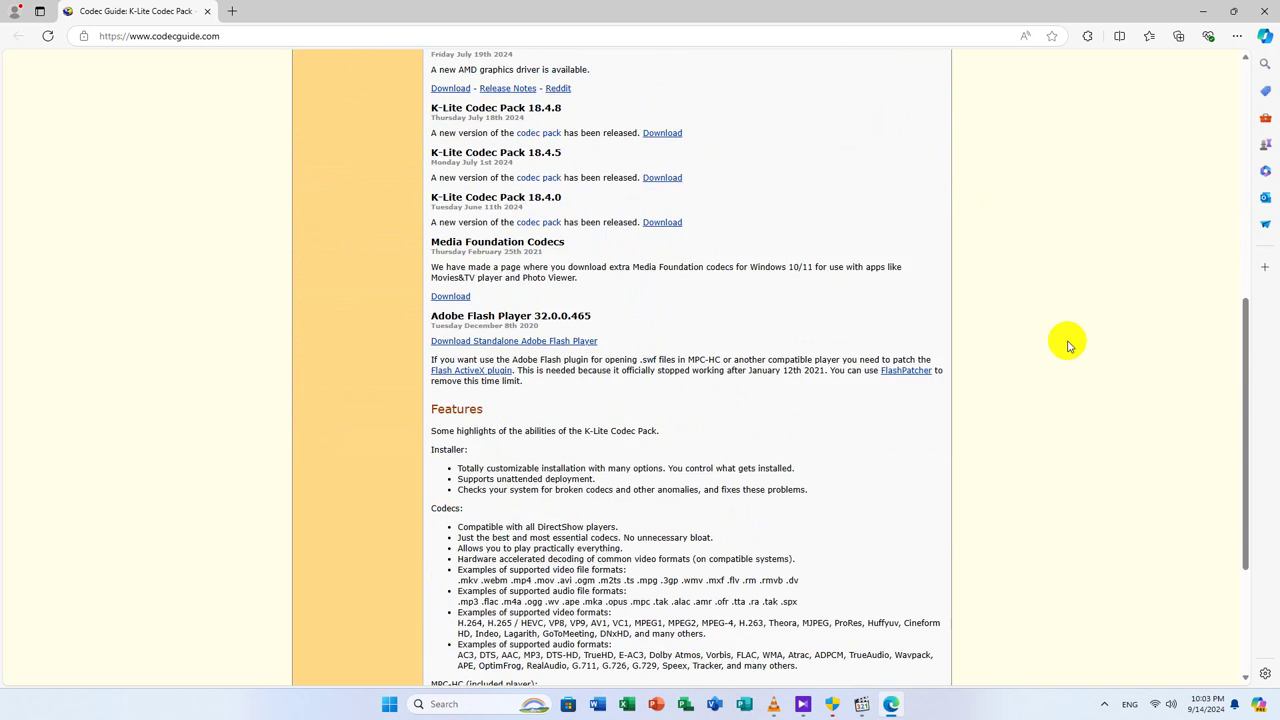
pyautogui.scroll(5, 1065, 340)
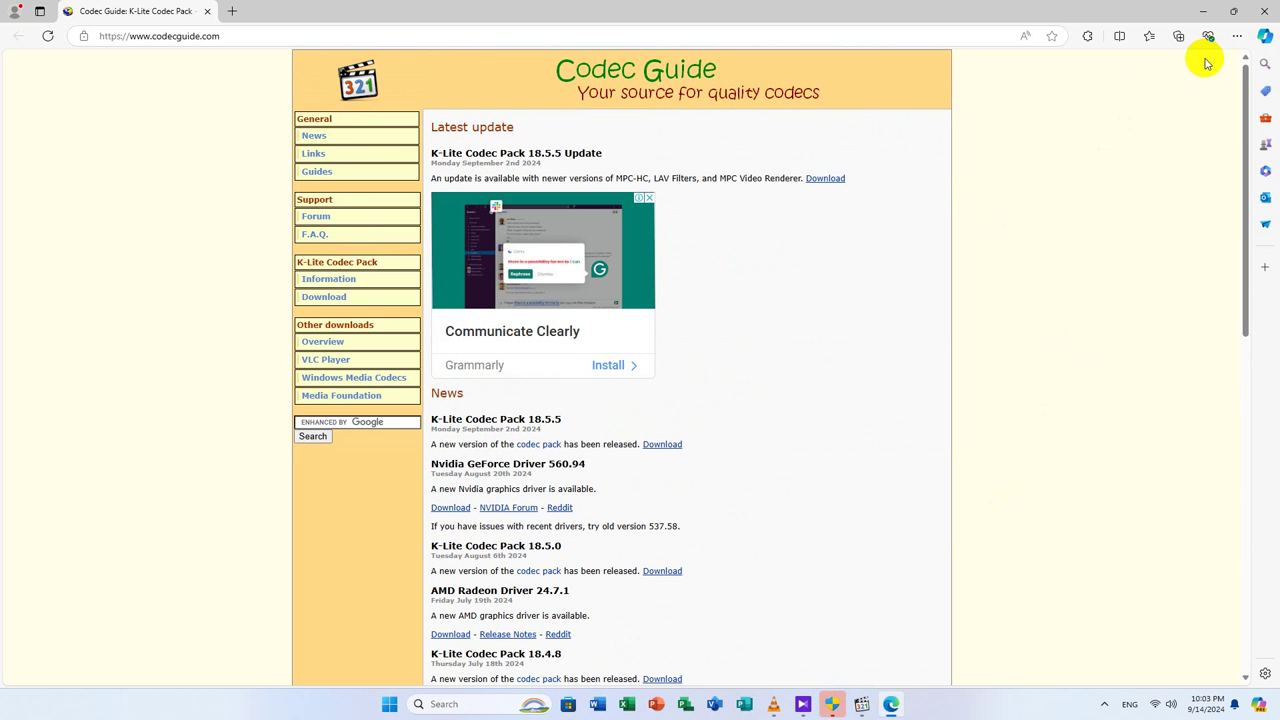
pyautogui.click(1262, 12)
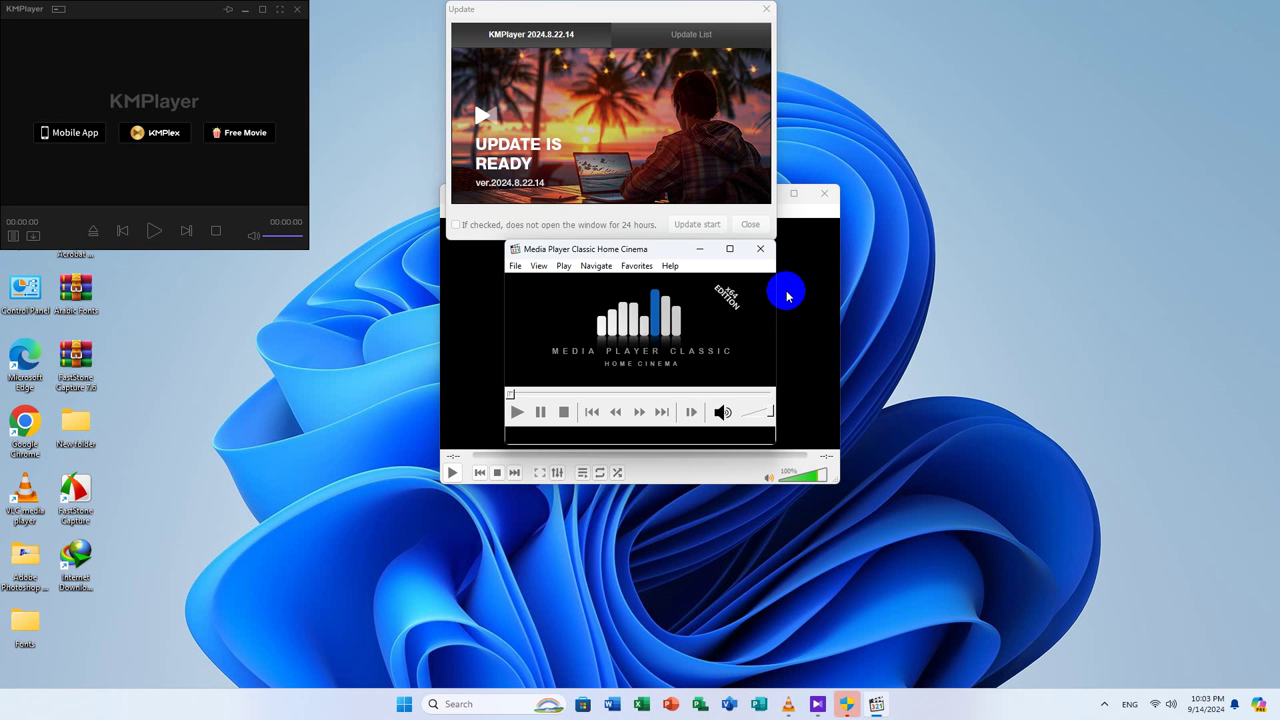
# Repeat the Media Player Classic update check, review the K-Lite Codec Pack news and features, and minimize the browser
pyautogui.click(670, 266)
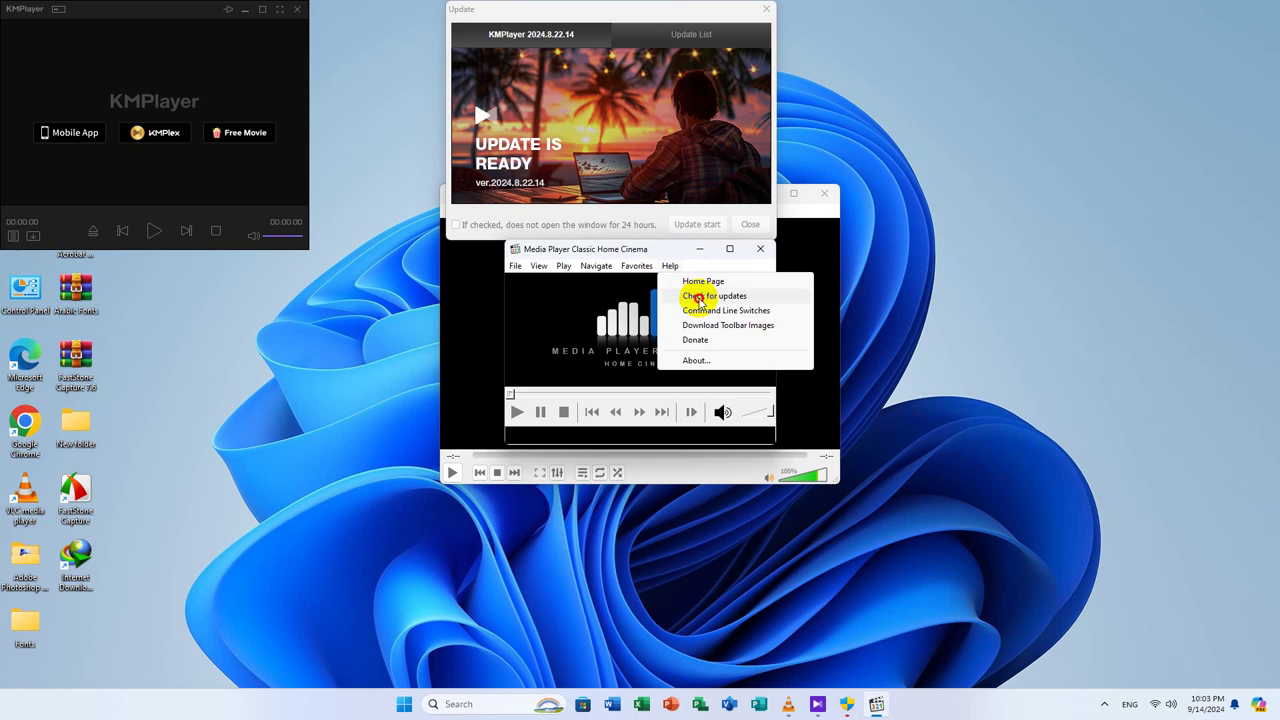
pyautogui.click(700, 296)
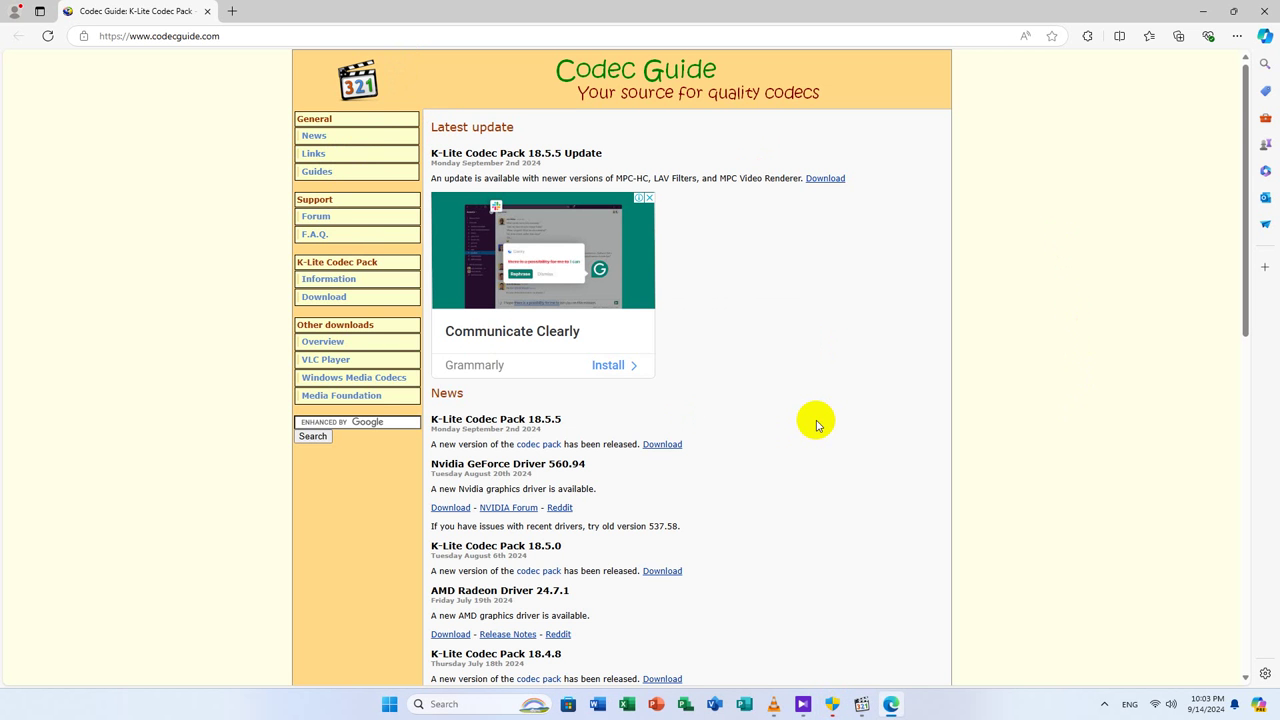
pyautogui.scroll(-3, 814, 422)
pyautogui.scroll(-8, 816, 424)
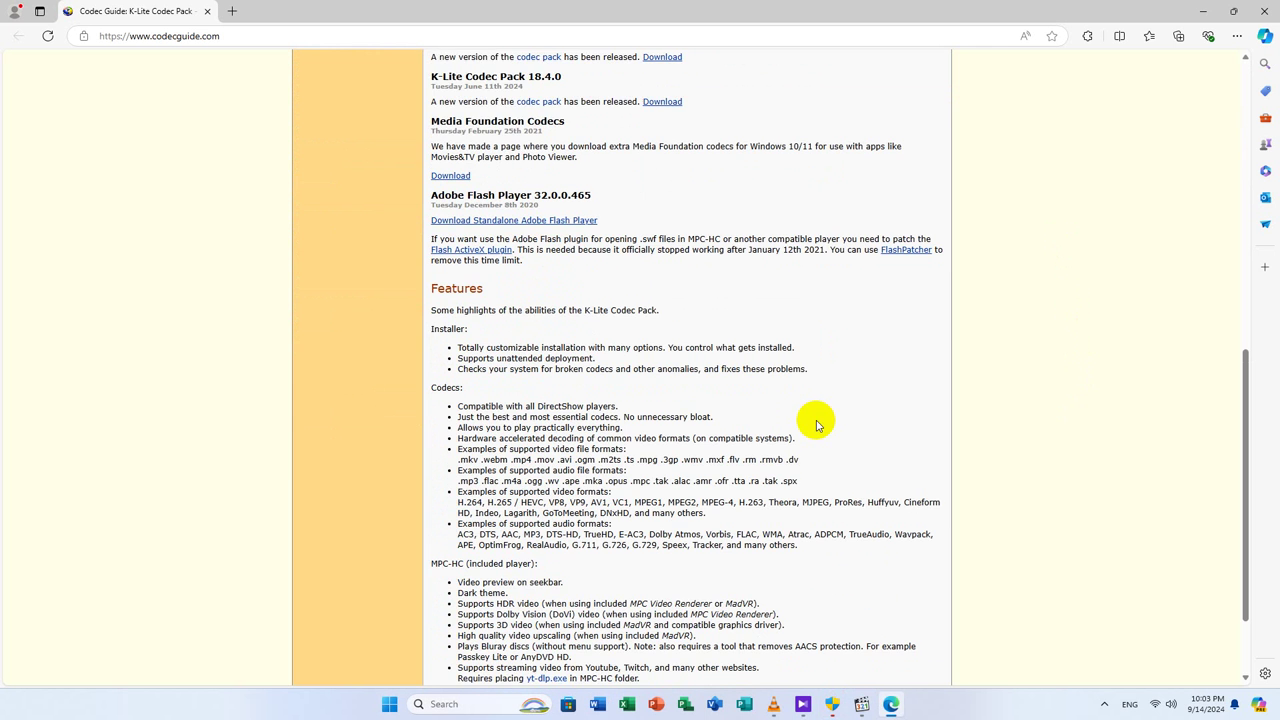
pyautogui.scroll(7, 814, 418)
pyautogui.scroll(4, 760, 368)
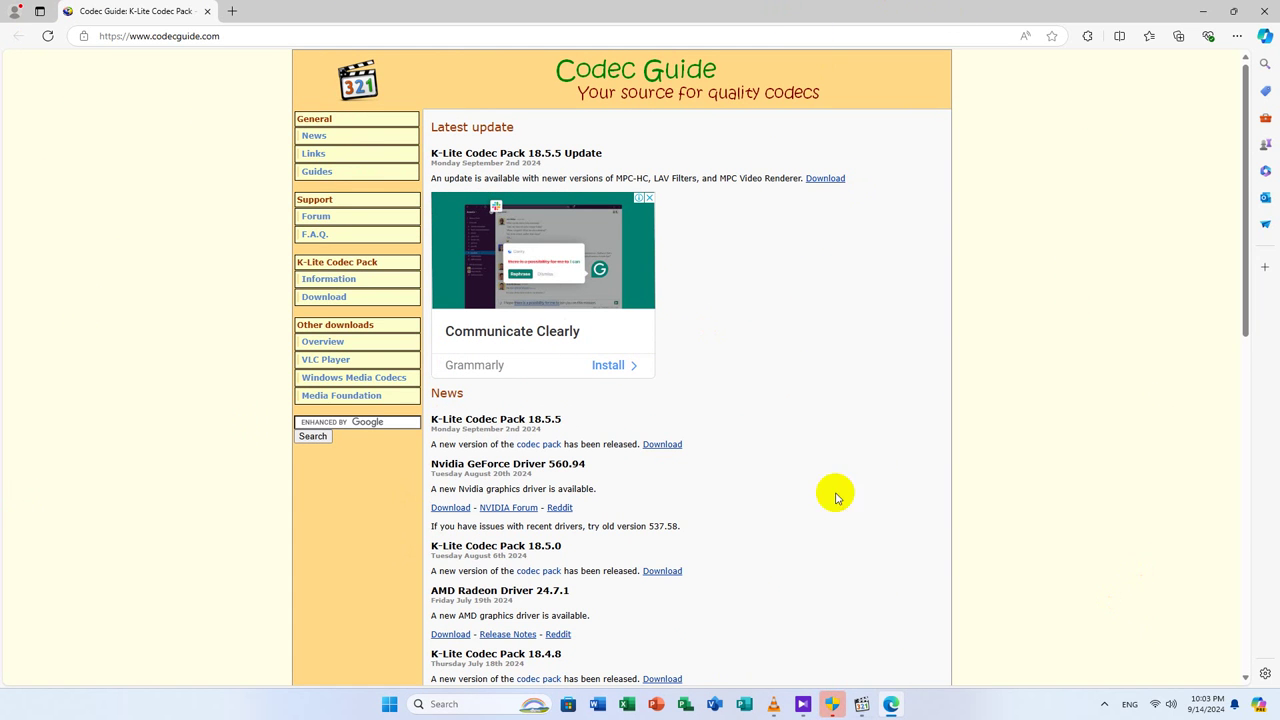
pyautogui.click(1209, 14)
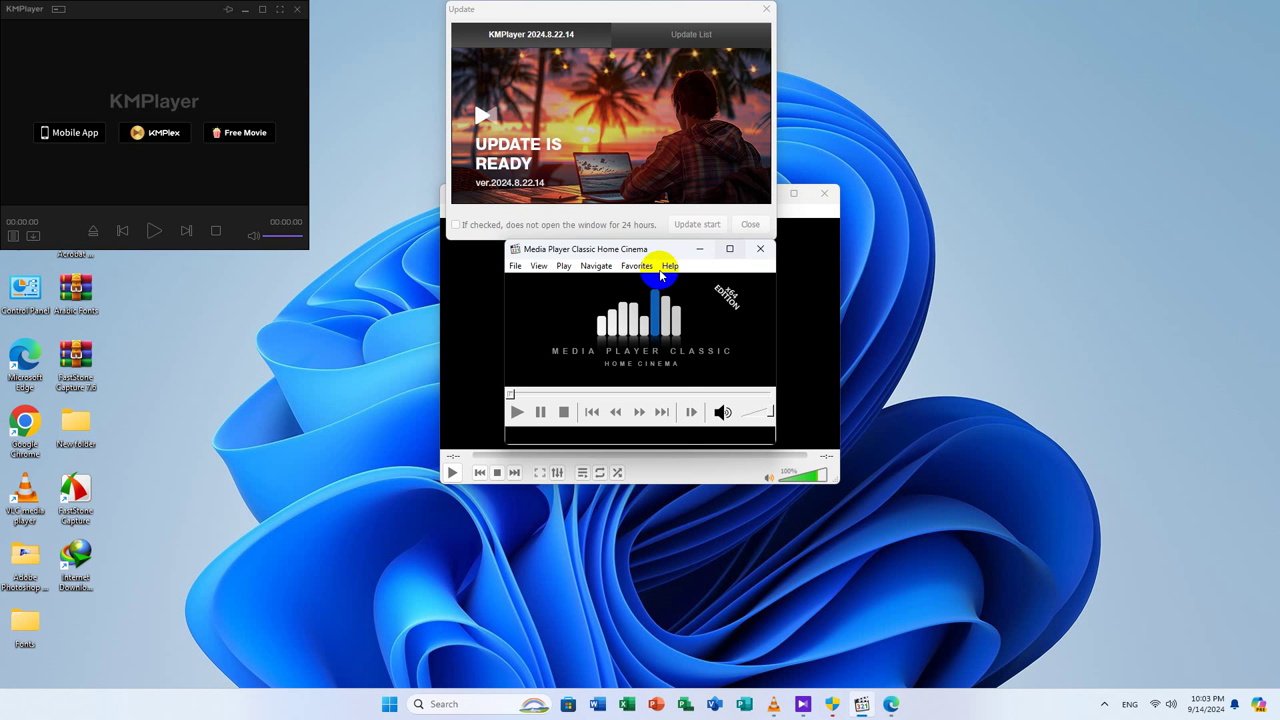
# Look through the Media Player Classic commands, and close the player
pyautogui.click(514, 267)
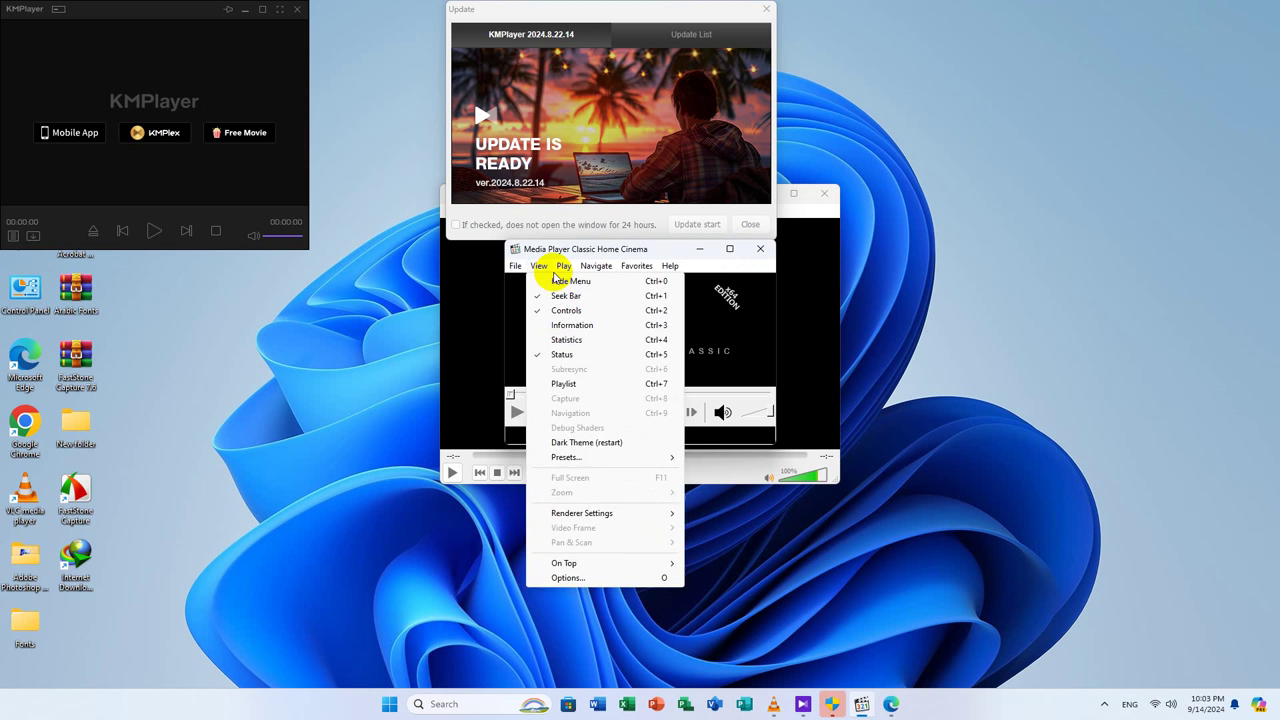
pyautogui.moveTo(553, 270)
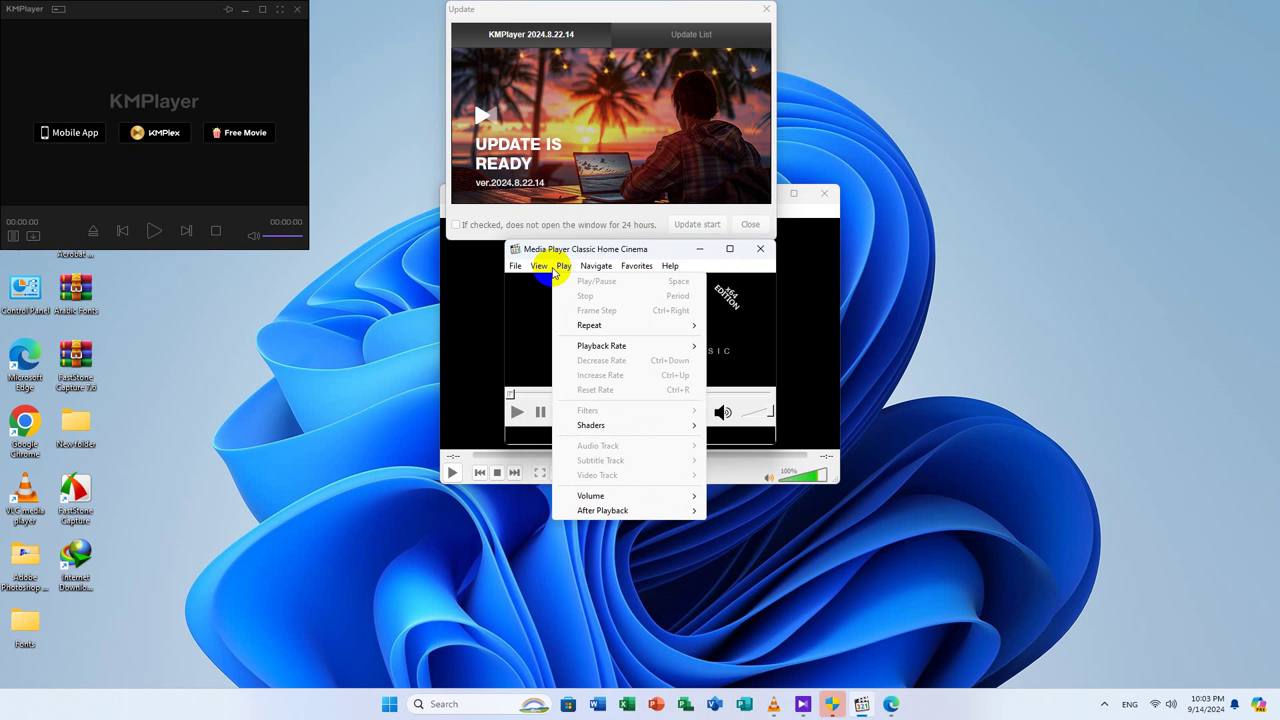
pyautogui.moveTo(597, 265)
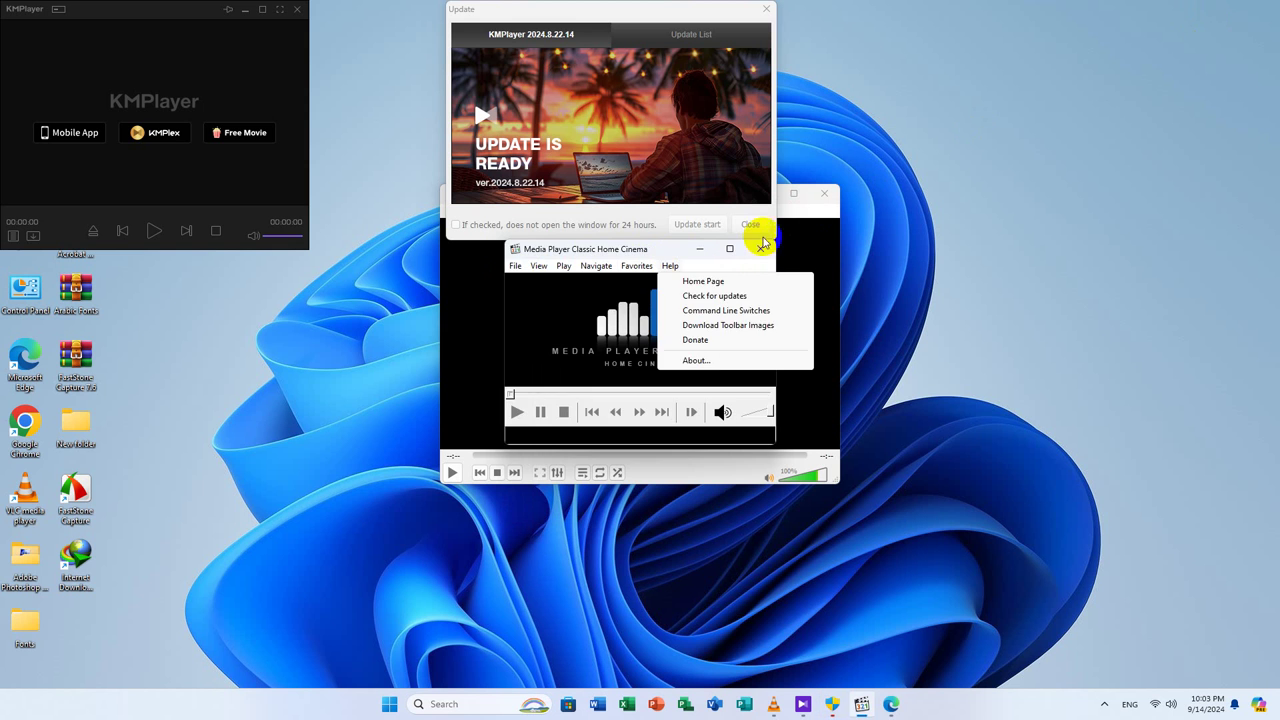
pyautogui.click(768, 266)
pyautogui.click(770, 267)
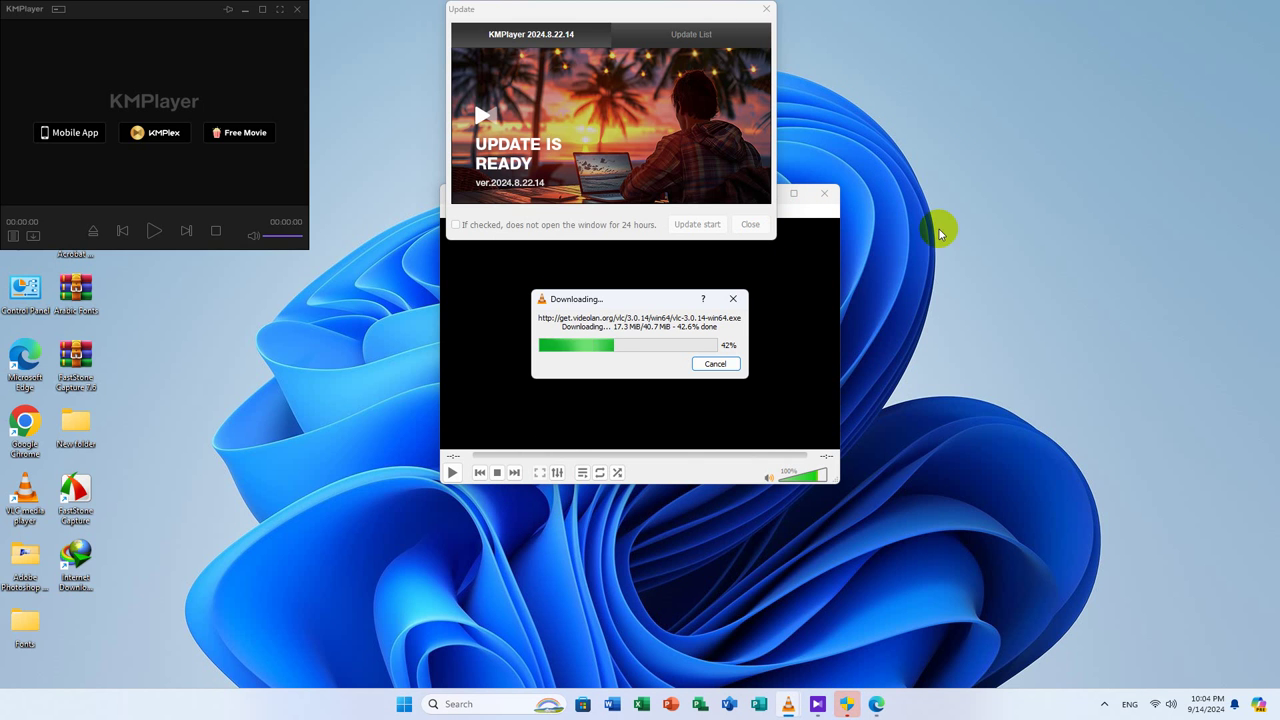
# Install KMPlayer 64X 2024.8.22.14 in English with the recommended components, and close the web page and player launched at completion
pyautogui.click(817, 334)
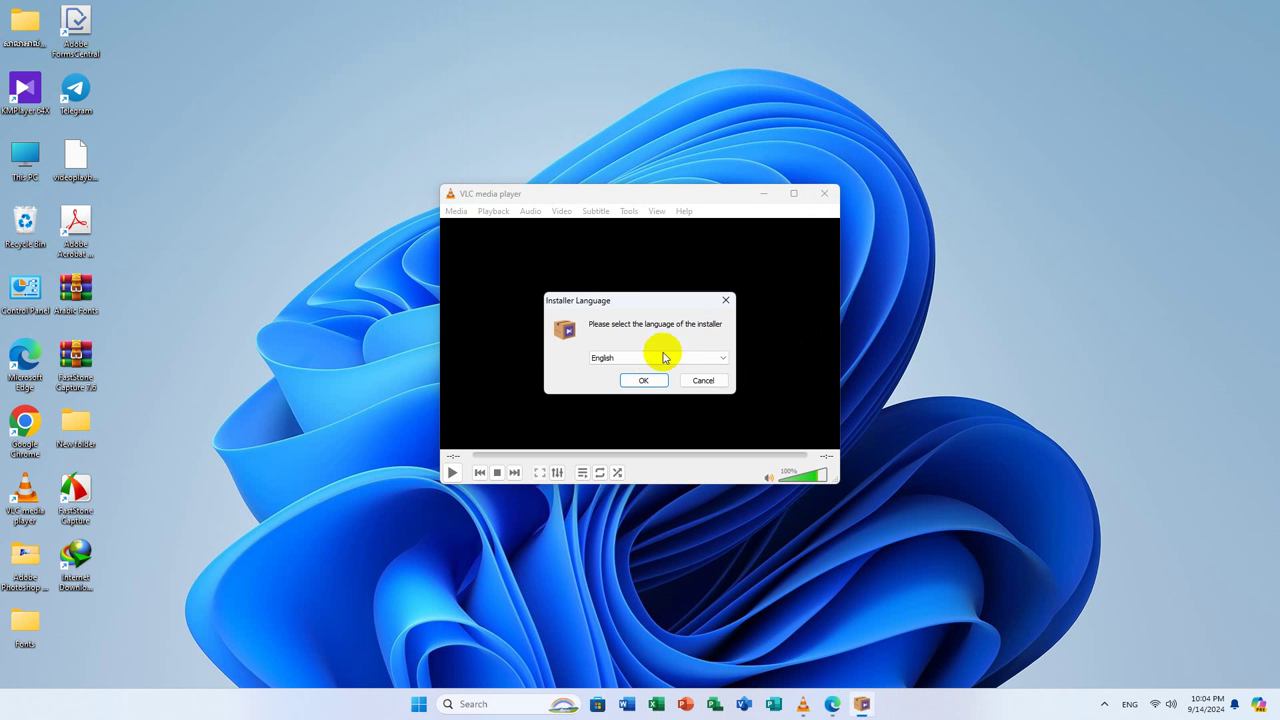
pyautogui.click(643, 380)
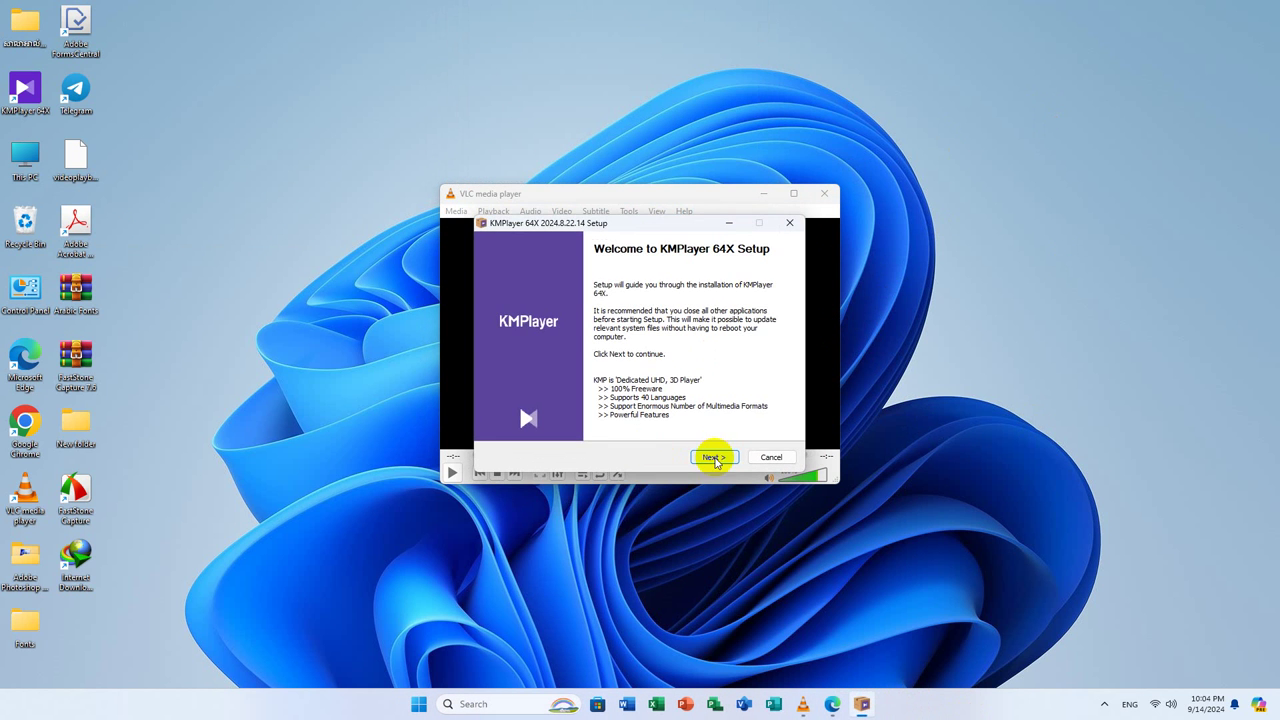
pyautogui.click(712, 457)
pyautogui.click(713, 457)
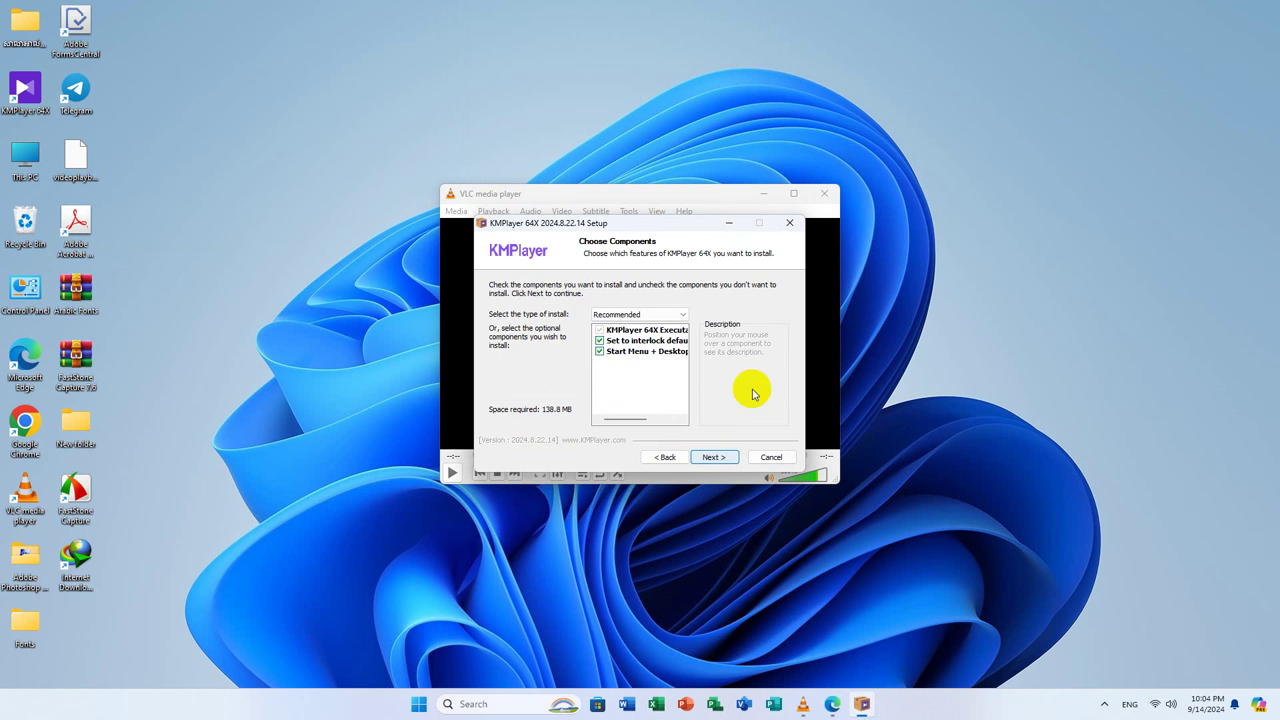
pyautogui.click(713, 457)
pyautogui.click(712, 456)
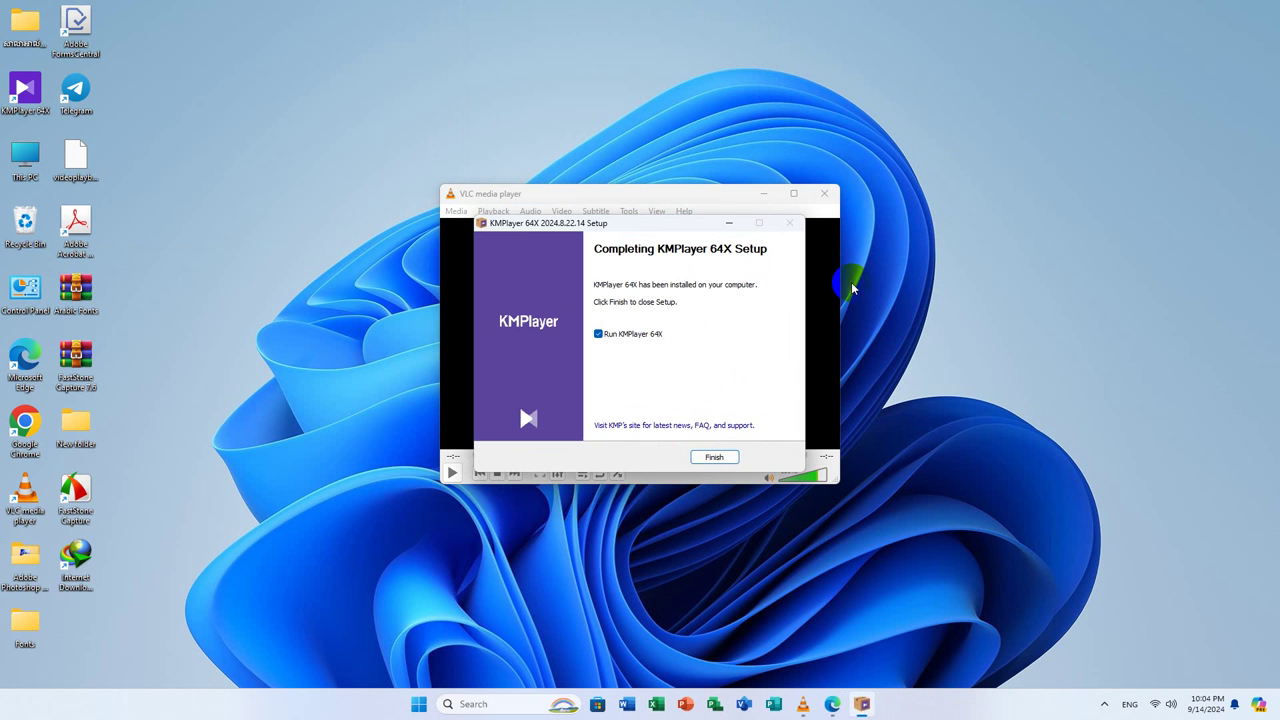
pyautogui.click(714, 457)
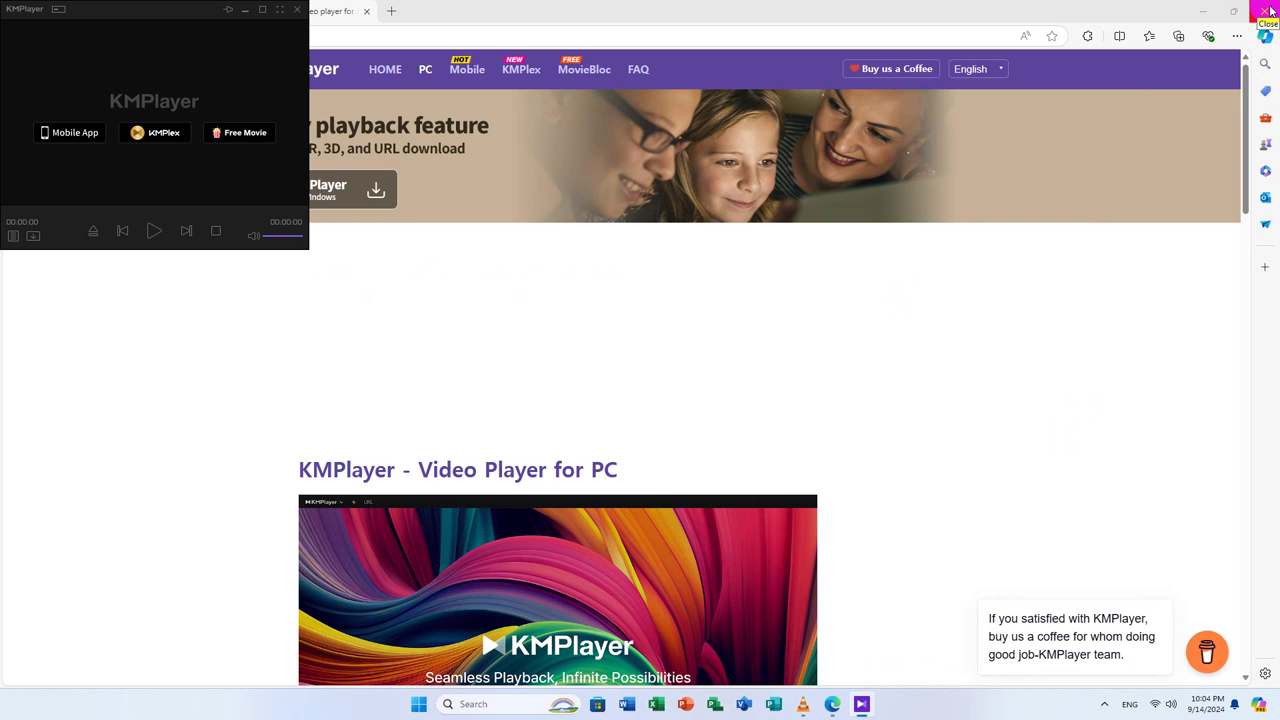
pyautogui.click(1270, 10)
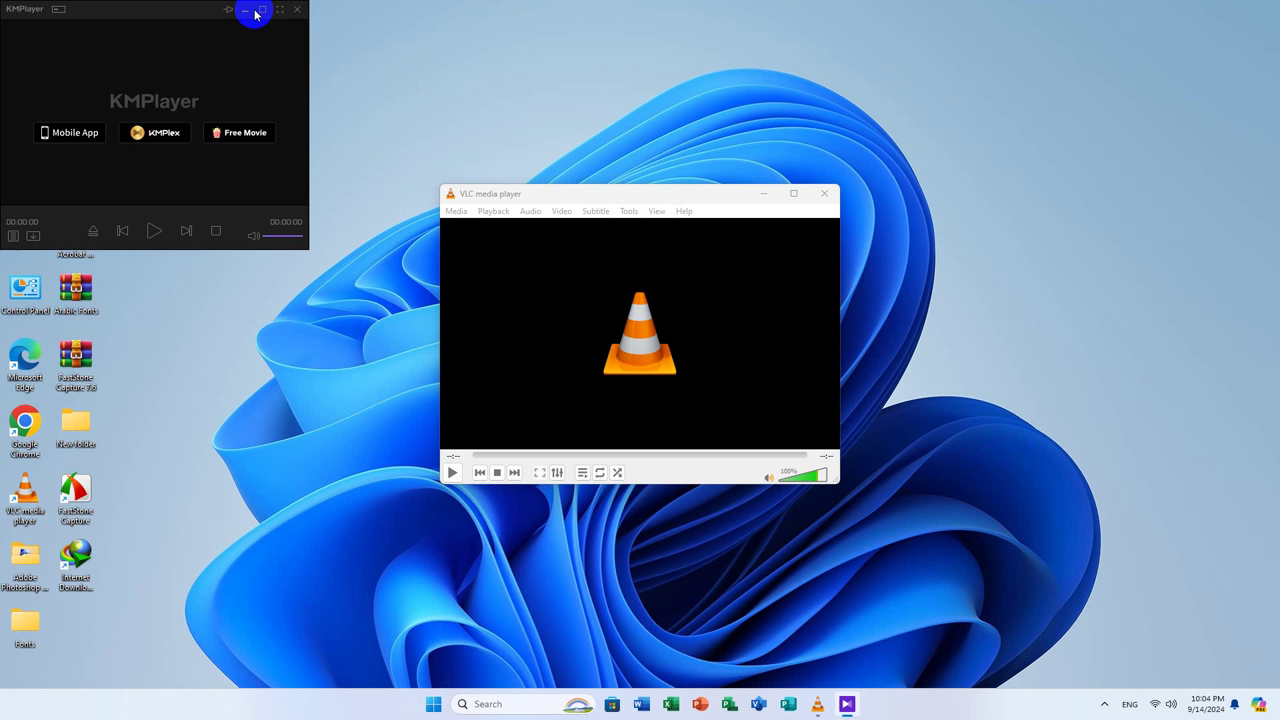
pyautogui.click(295, 10)
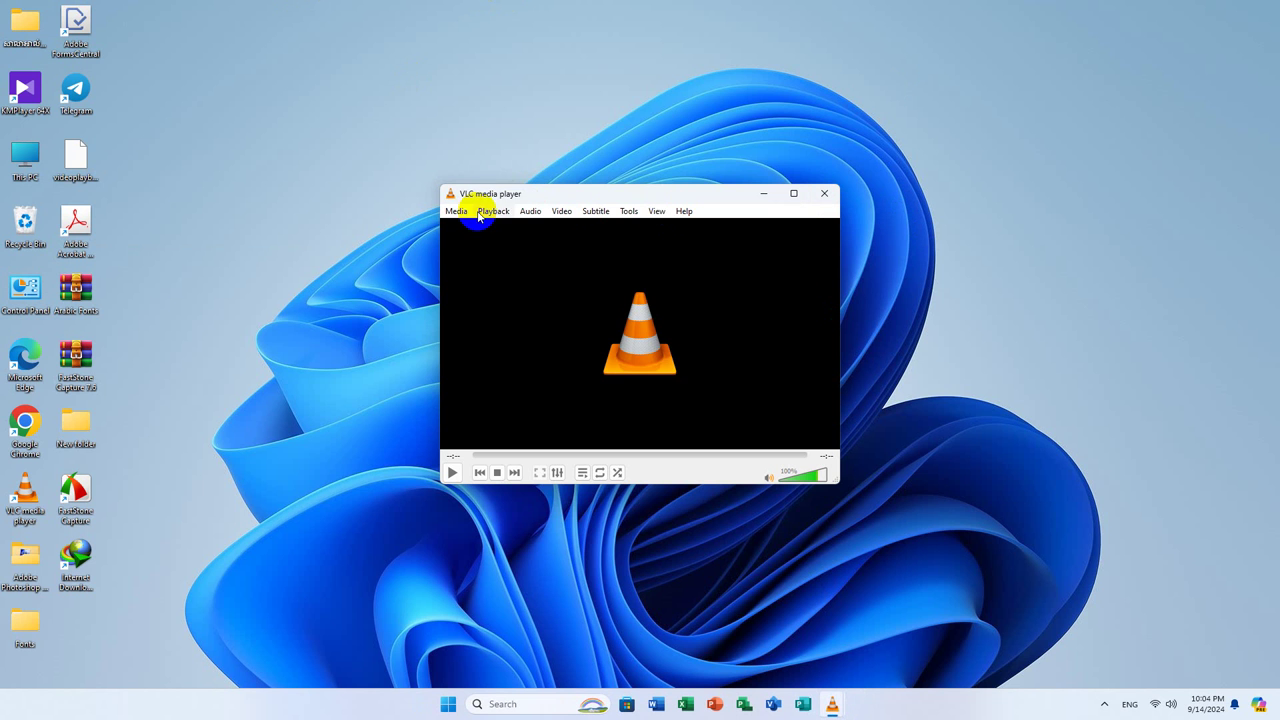
# Check VLC media player for updates, and accept downloading version 3.0.14
pyautogui.click(683, 211)
pyautogui.click(681, 212)
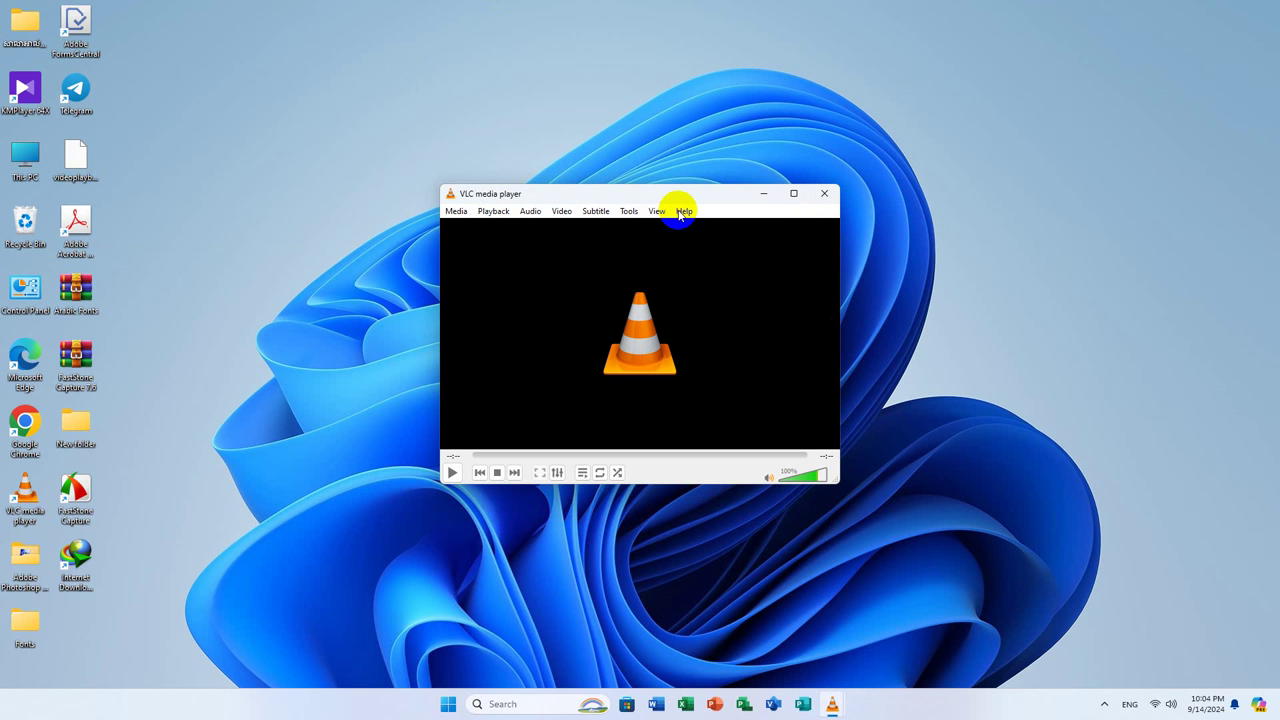
pyautogui.click(683, 211)
pyautogui.click(714, 241)
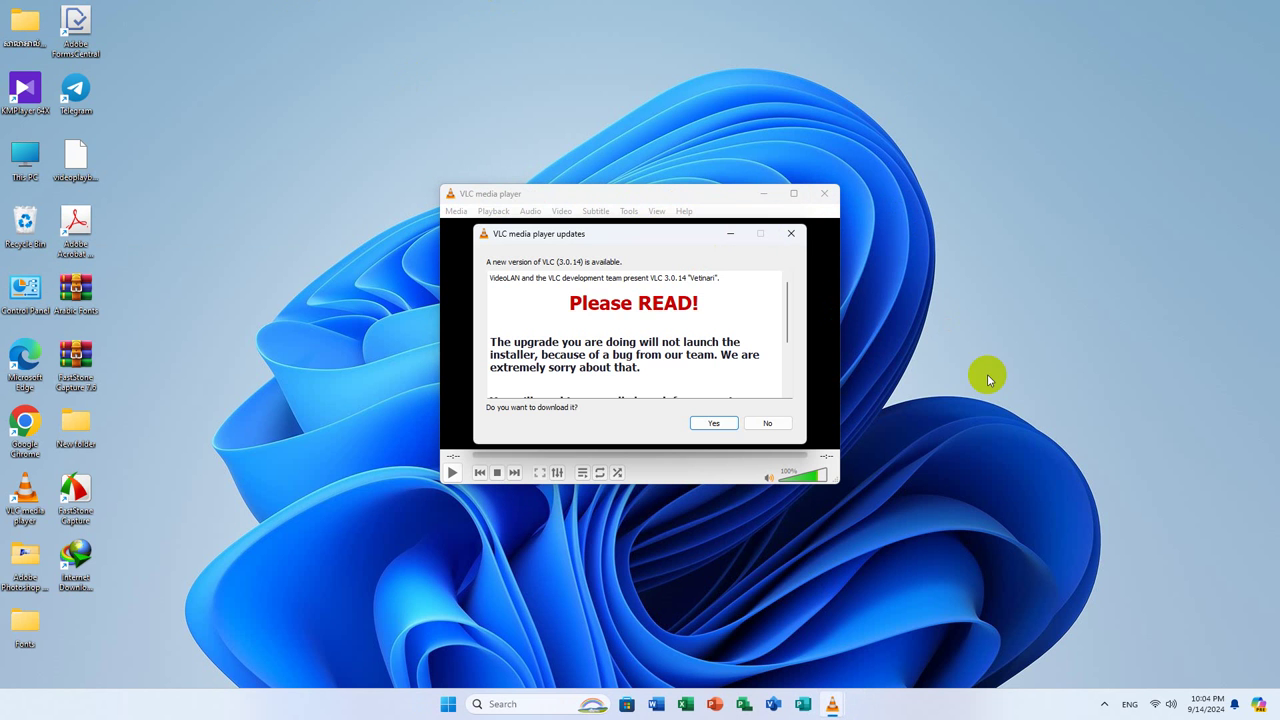
pyautogui.click(708, 423)
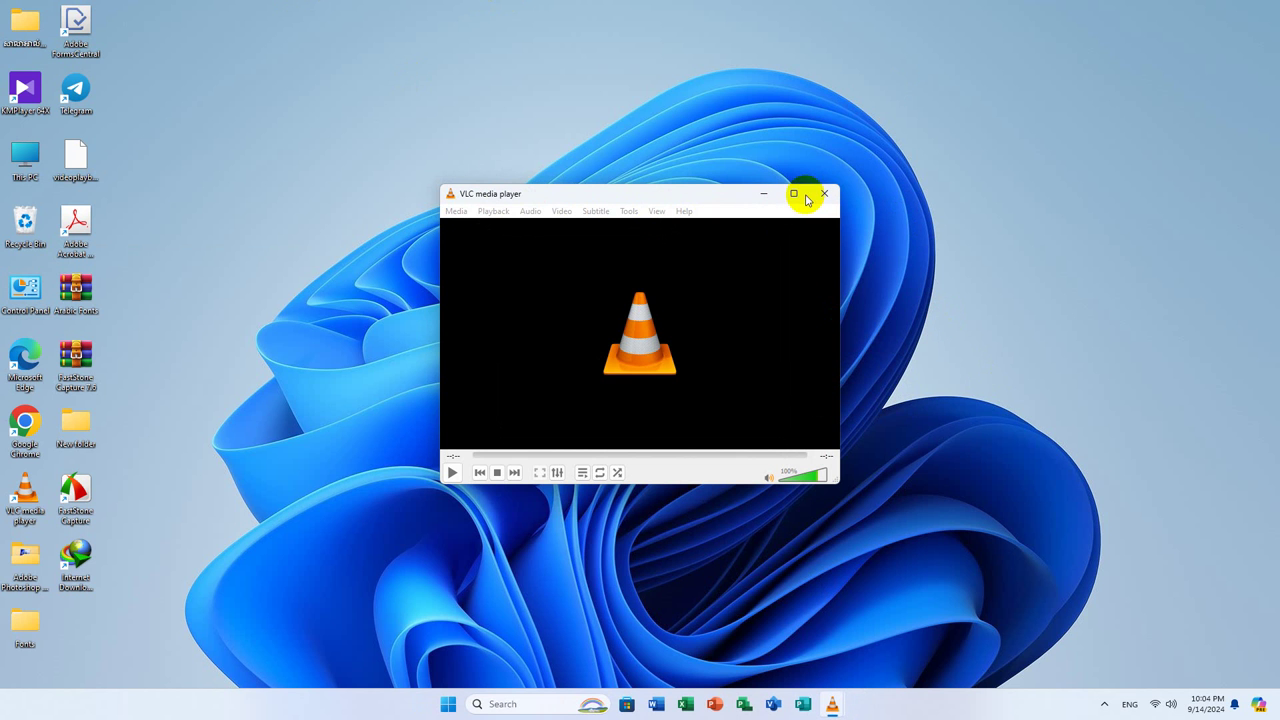
# Try to close VLC media player, and move its window clear of the download dialog
pyautogui.moveTo(831, 704)
pyautogui.moveTo(879, 651)
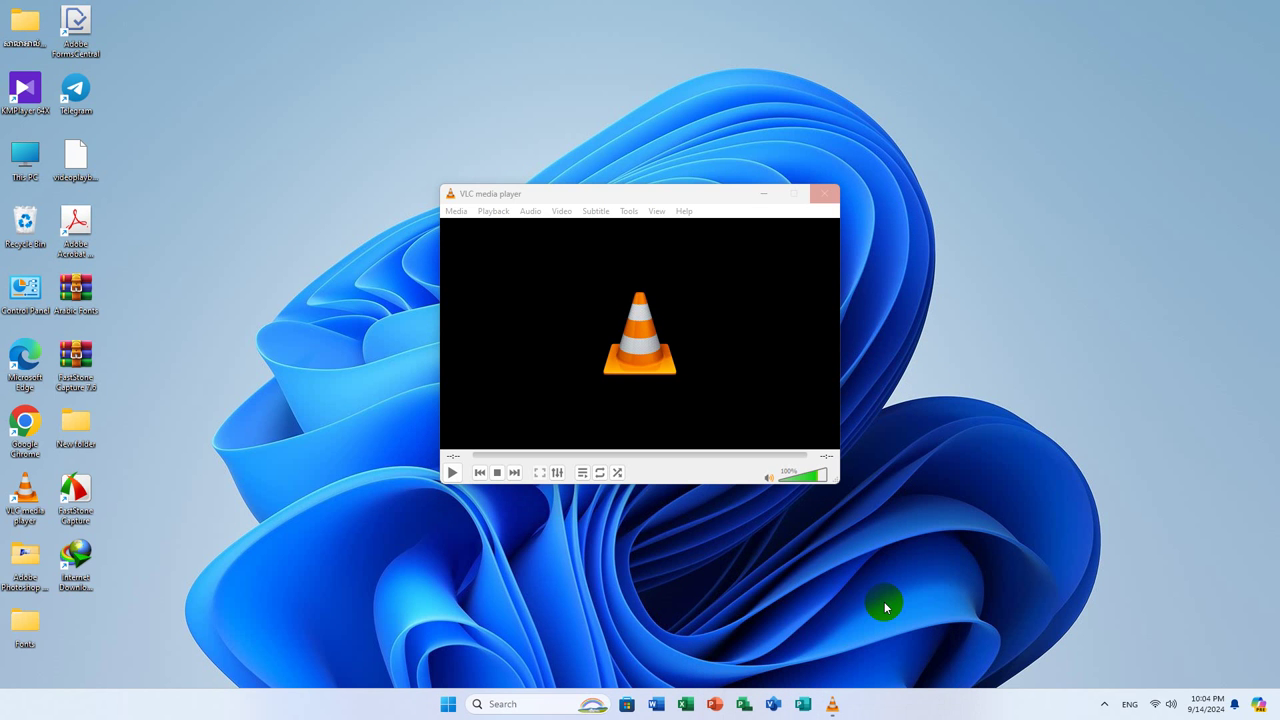
pyautogui.click(711, 291)
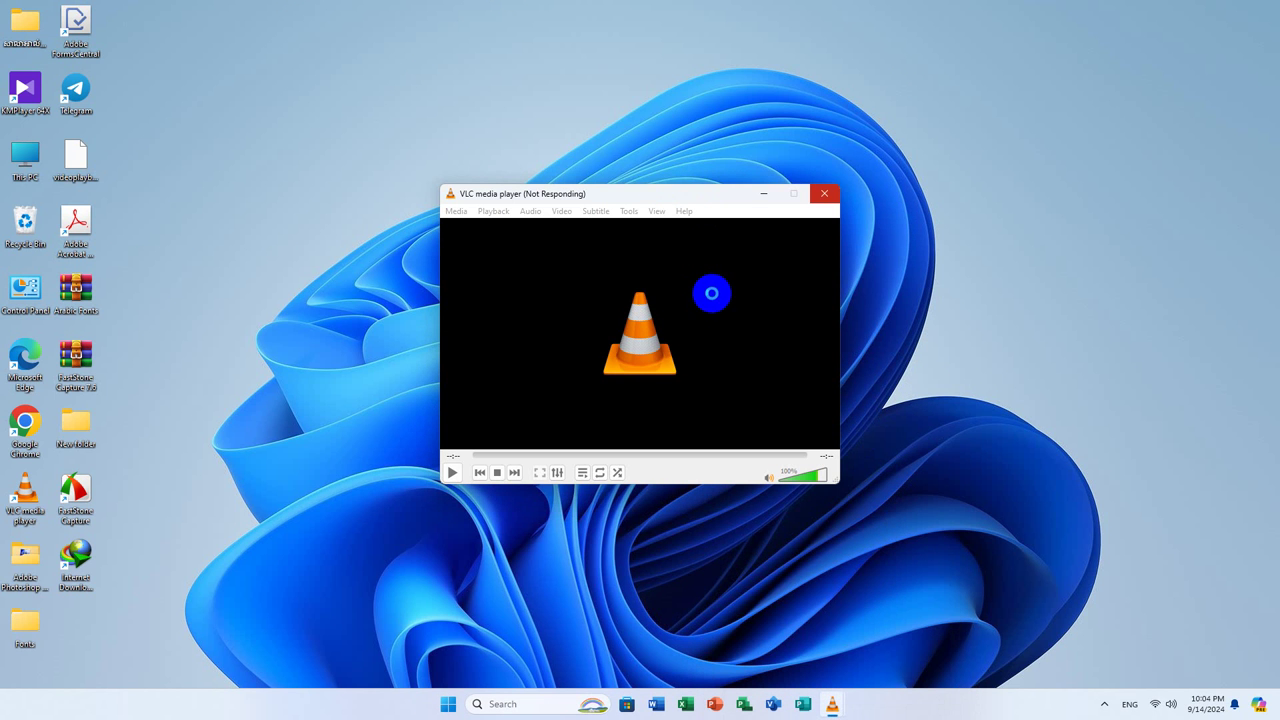
pyautogui.moveTo(651, 195); pyautogui.dragTo(363, 206)
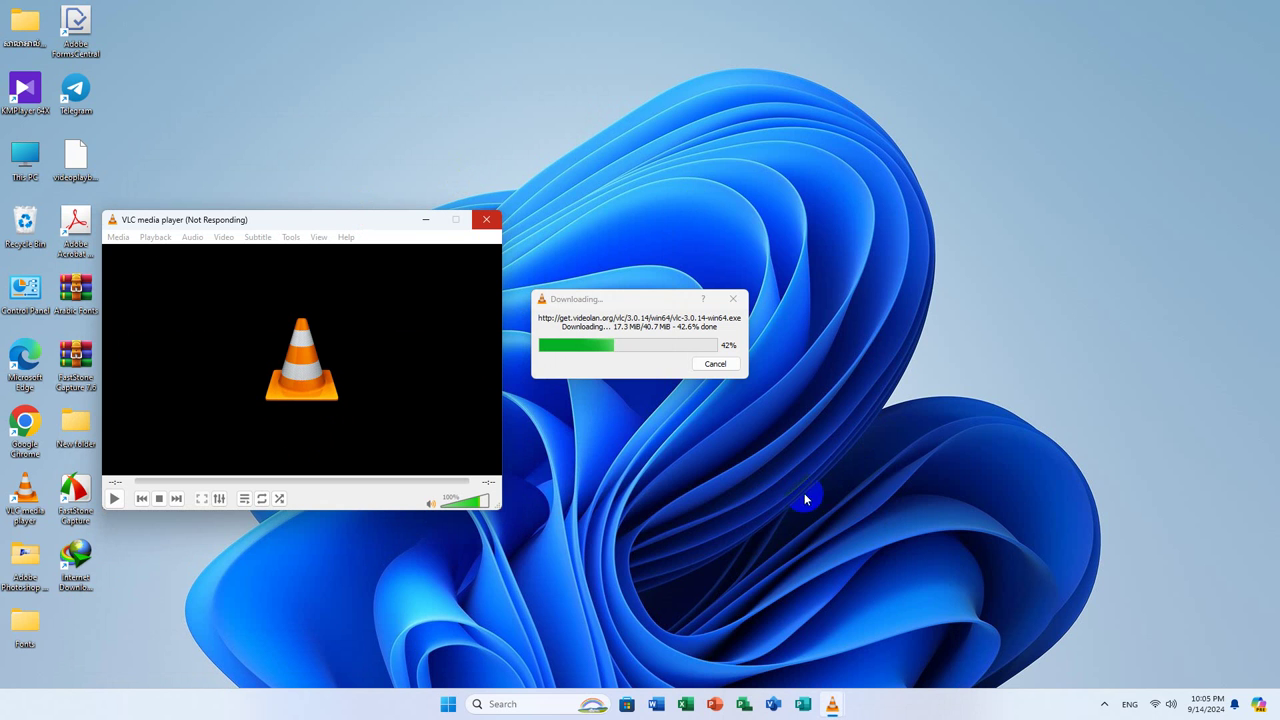
# Search Windows for "play", open Media Player Classic, and check it for updates
pyautogui.click(520, 704)
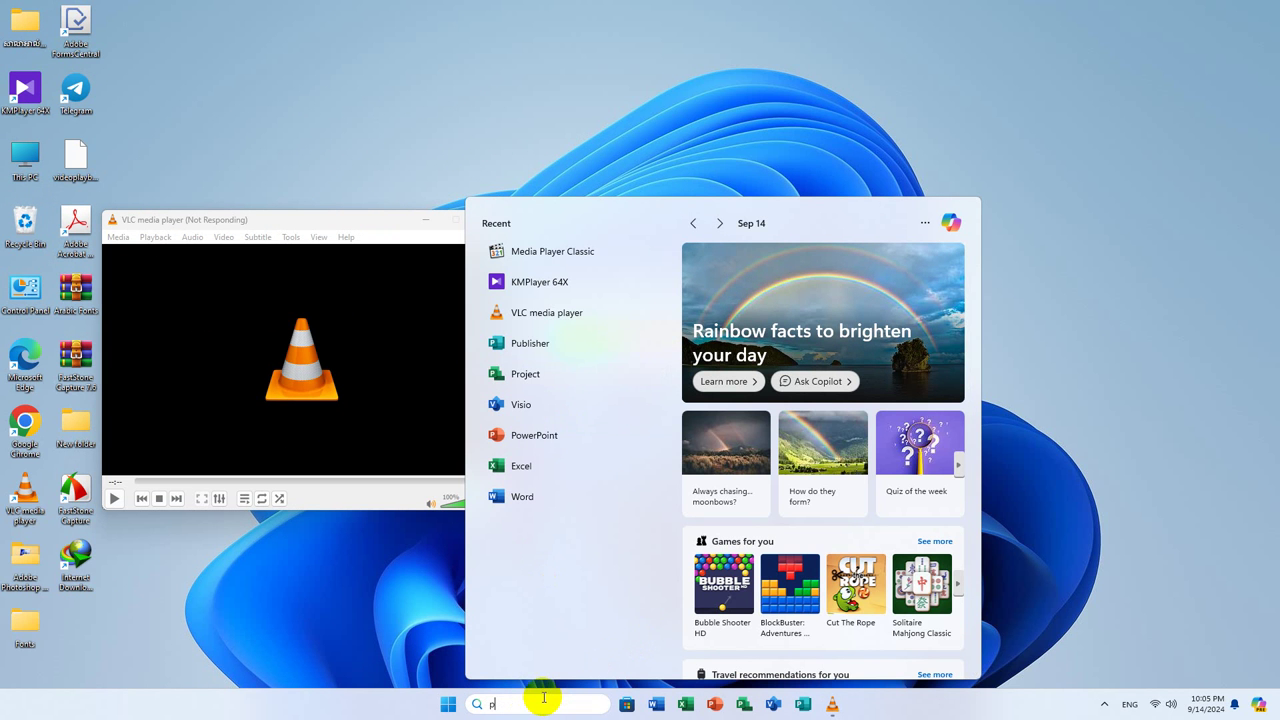
pyautogui.write('lay')
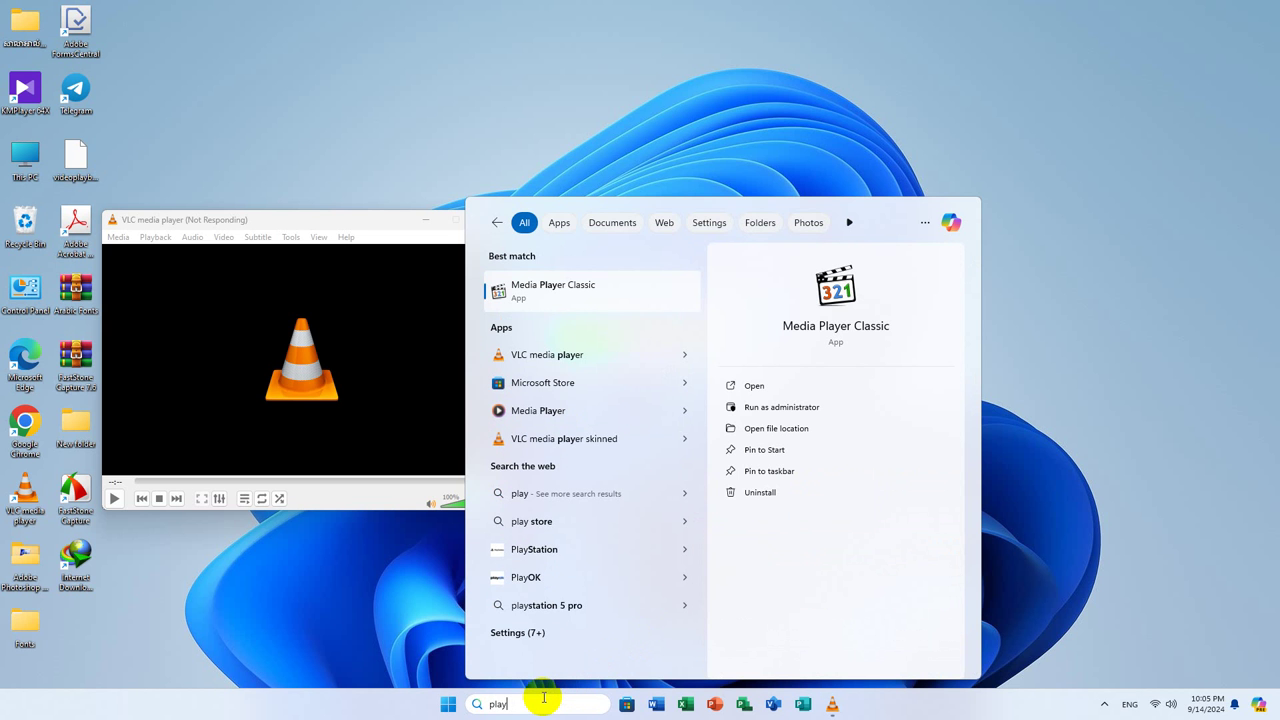
pyautogui.click(817, 328)
pyautogui.click(670, 265)
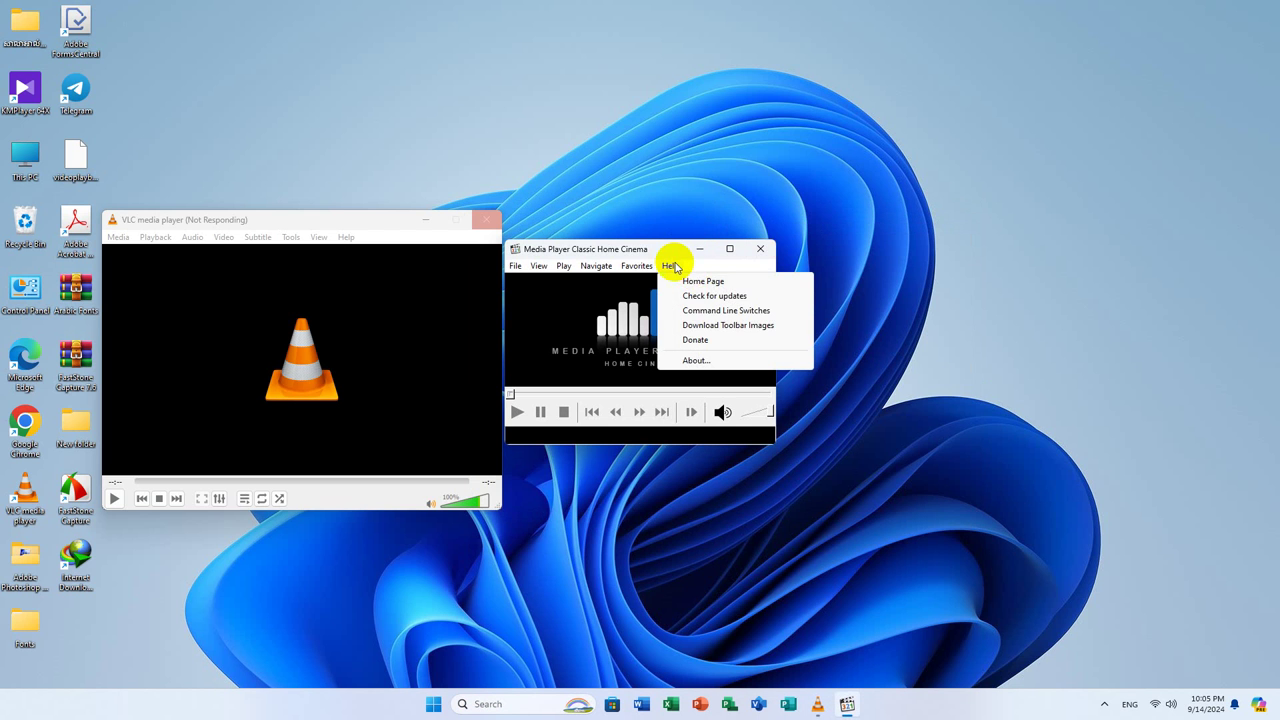
pyautogui.click(716, 298)
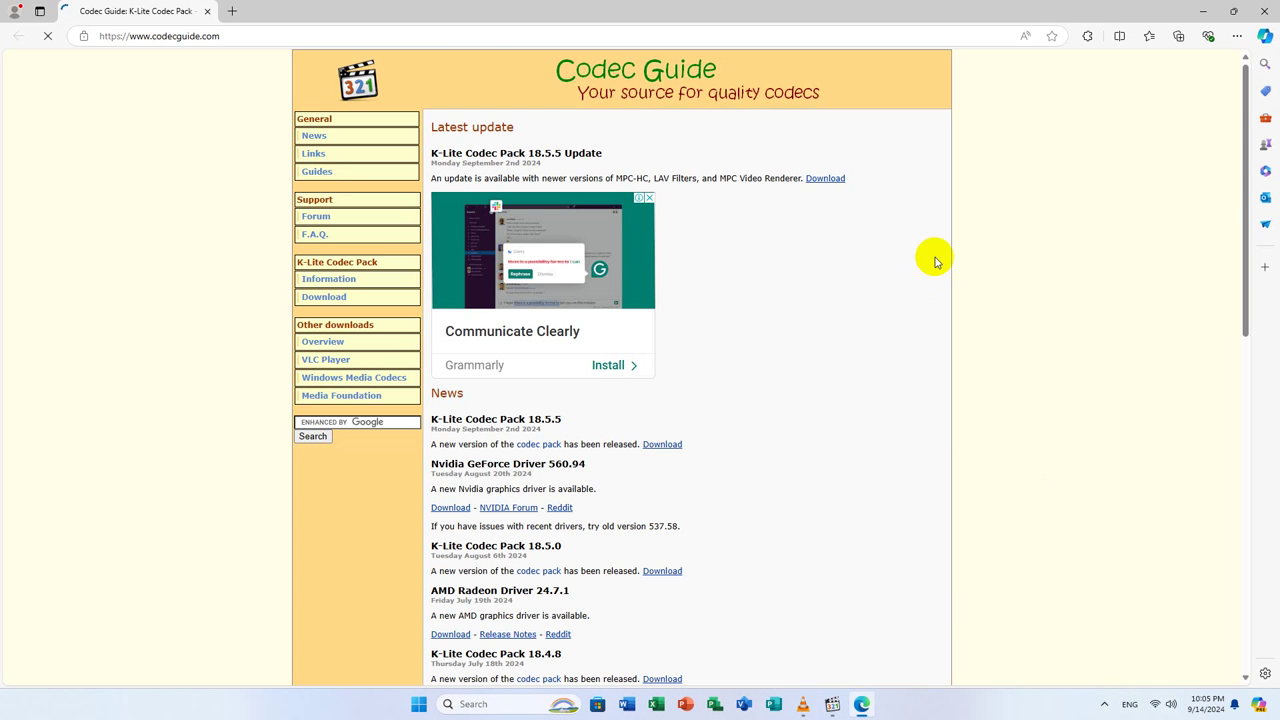
# Look through the K-Lite Codec Pack news and features on the Codec Guide page, and close the browser and Media Player Classic
pyautogui.scroll(-3, 971, 528)
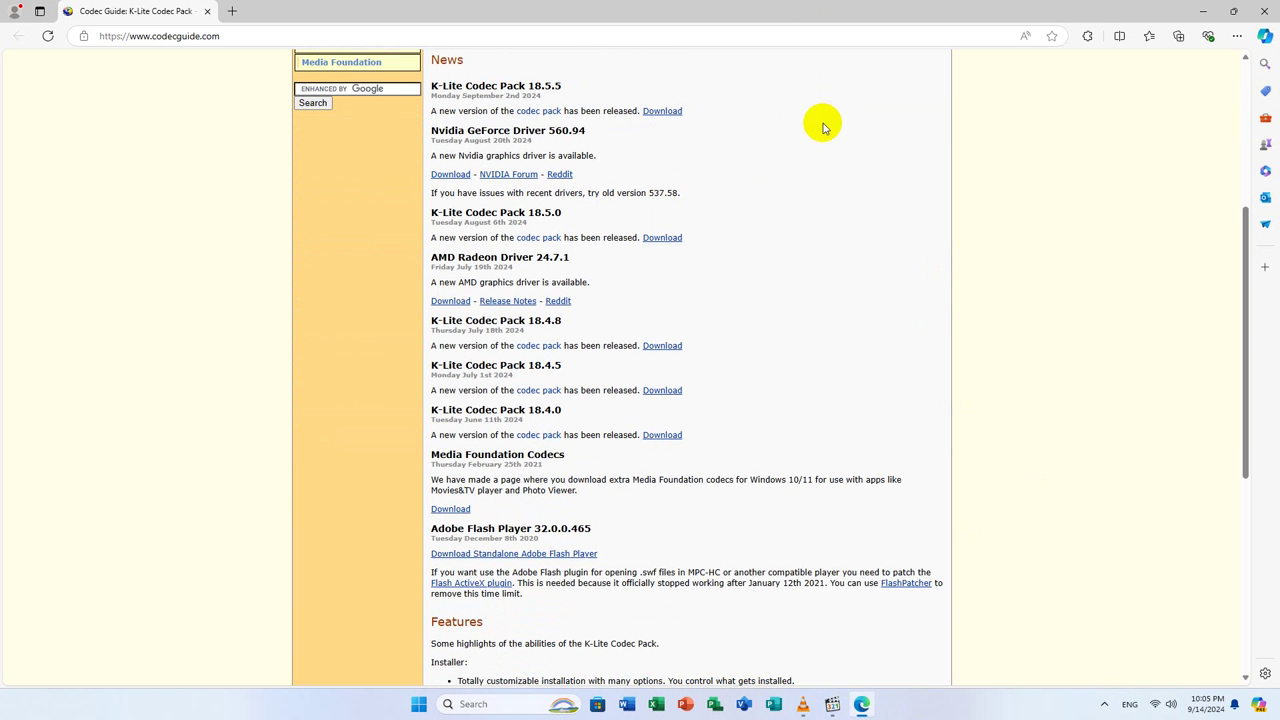
pyautogui.scroll(3, 895, 228)
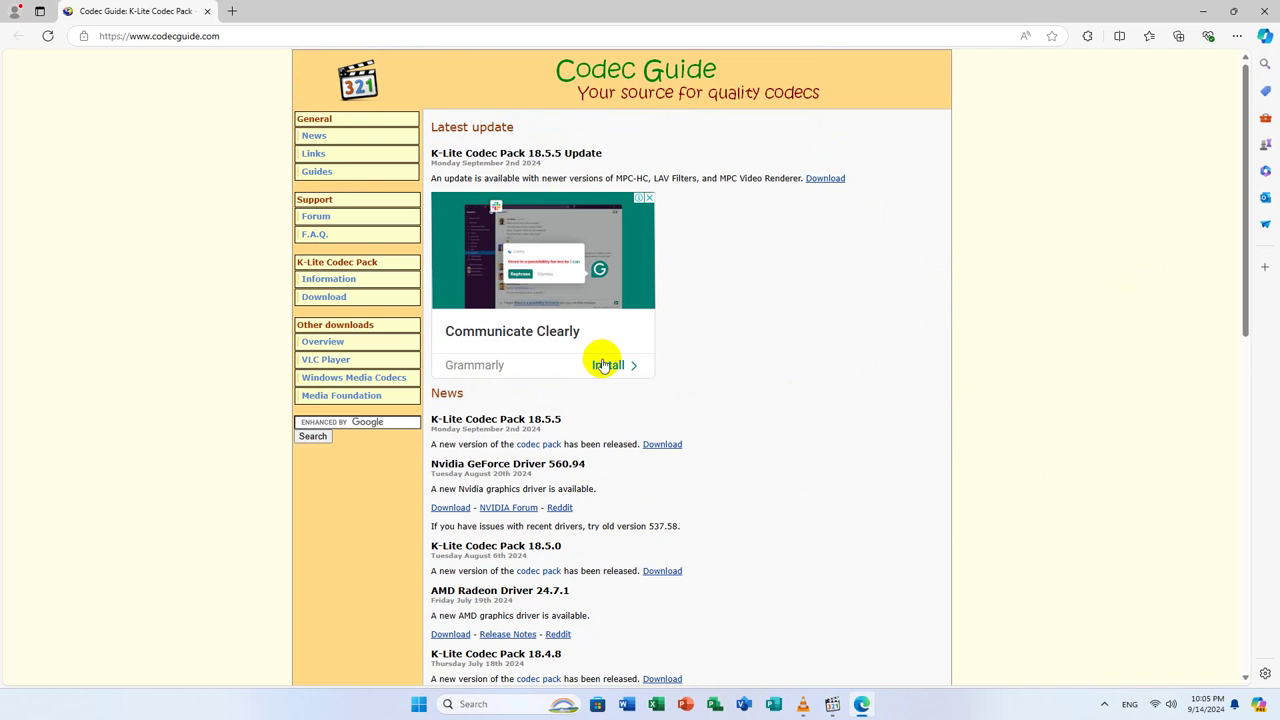
pyautogui.scroll(-15, 613, 384)
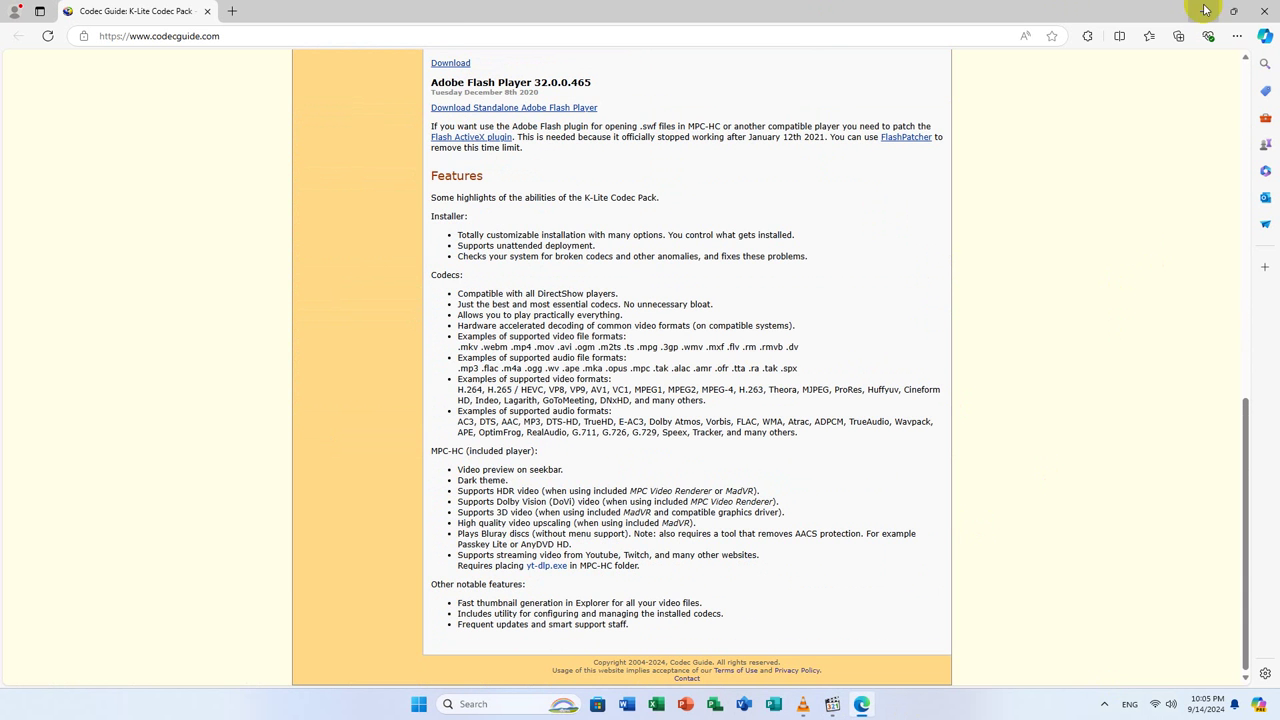
pyautogui.click(1265, 10)
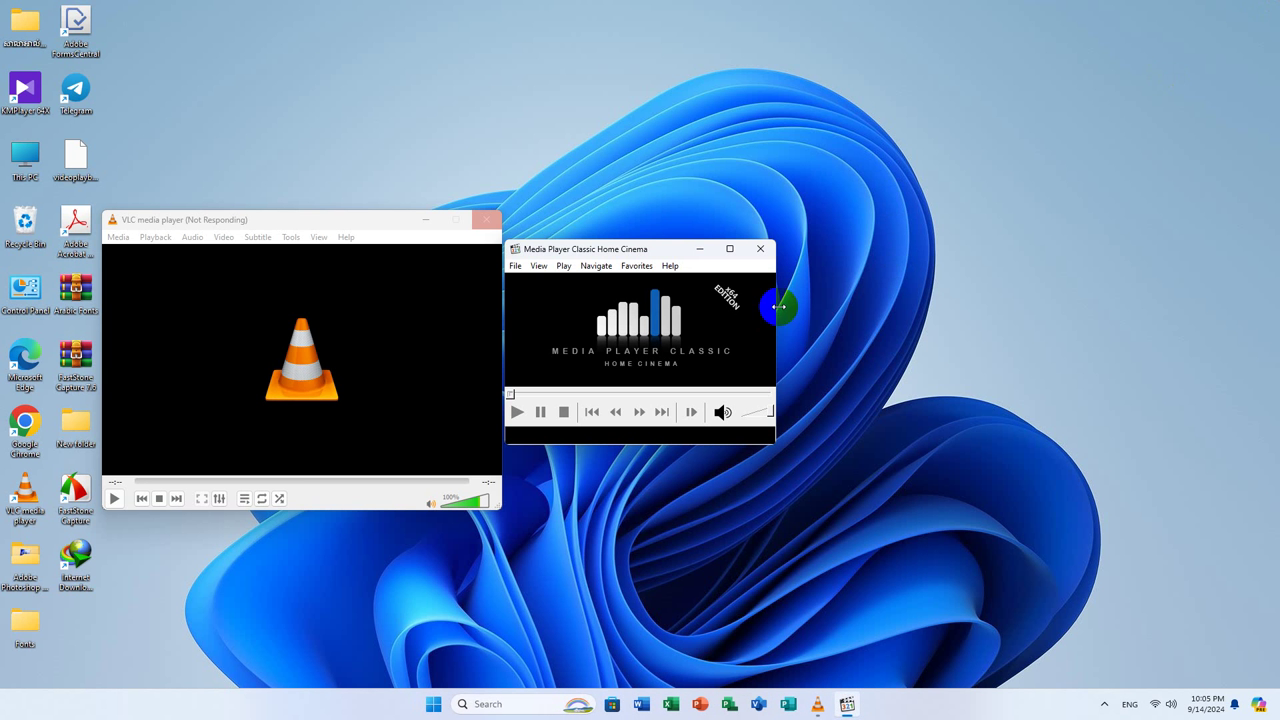
pyautogui.click(760, 249)
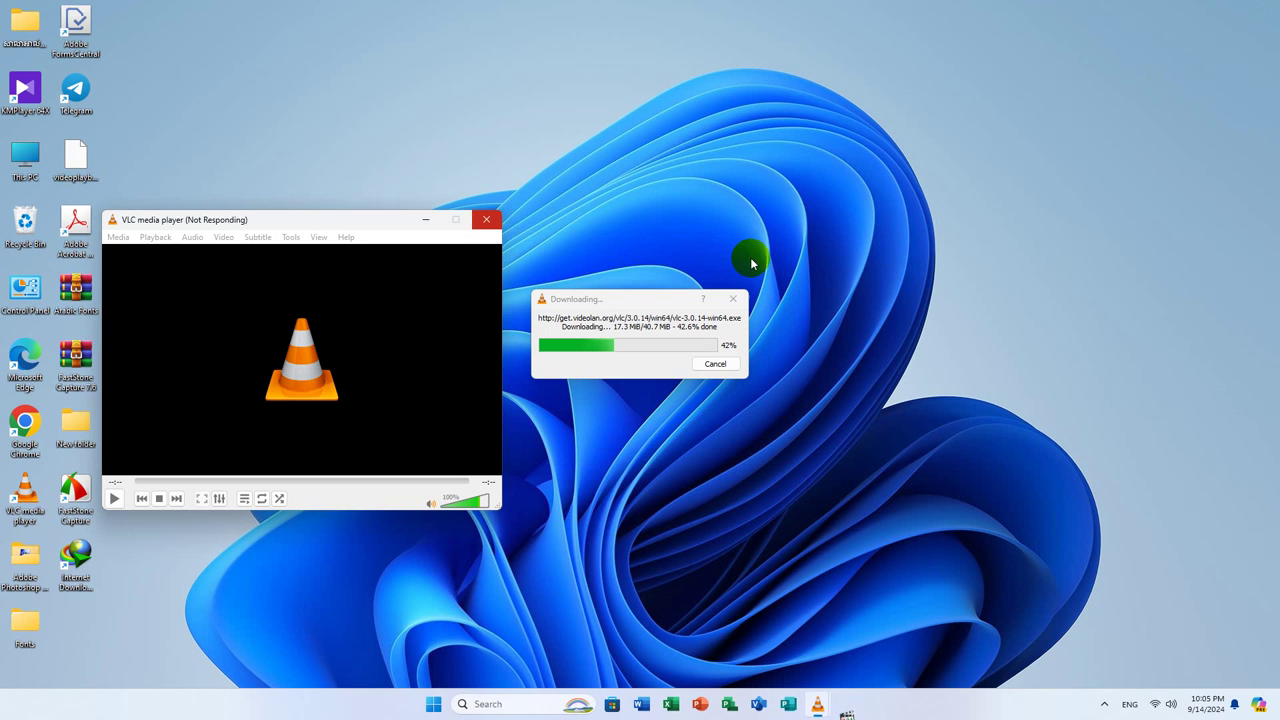
# Try to close the unresponsive VLC media player, choosing to wait for the program to respond
pyautogui.click(486, 219)
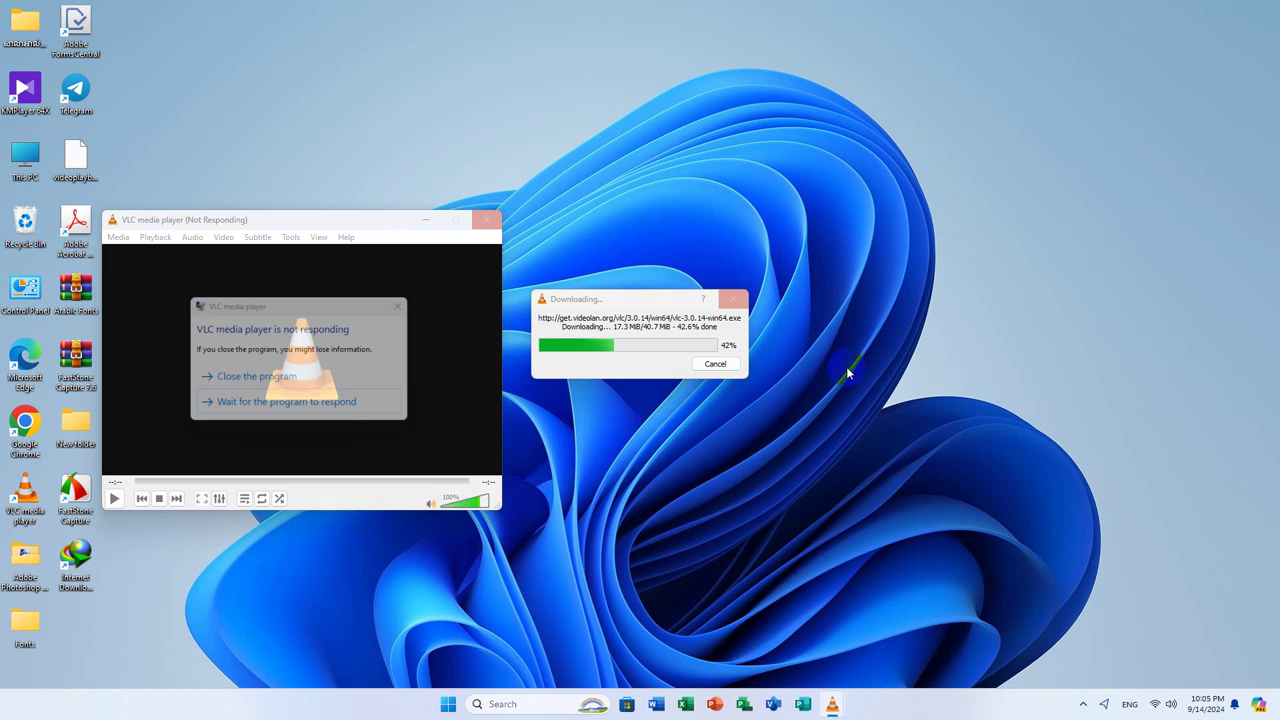
pyautogui.click(265, 406)
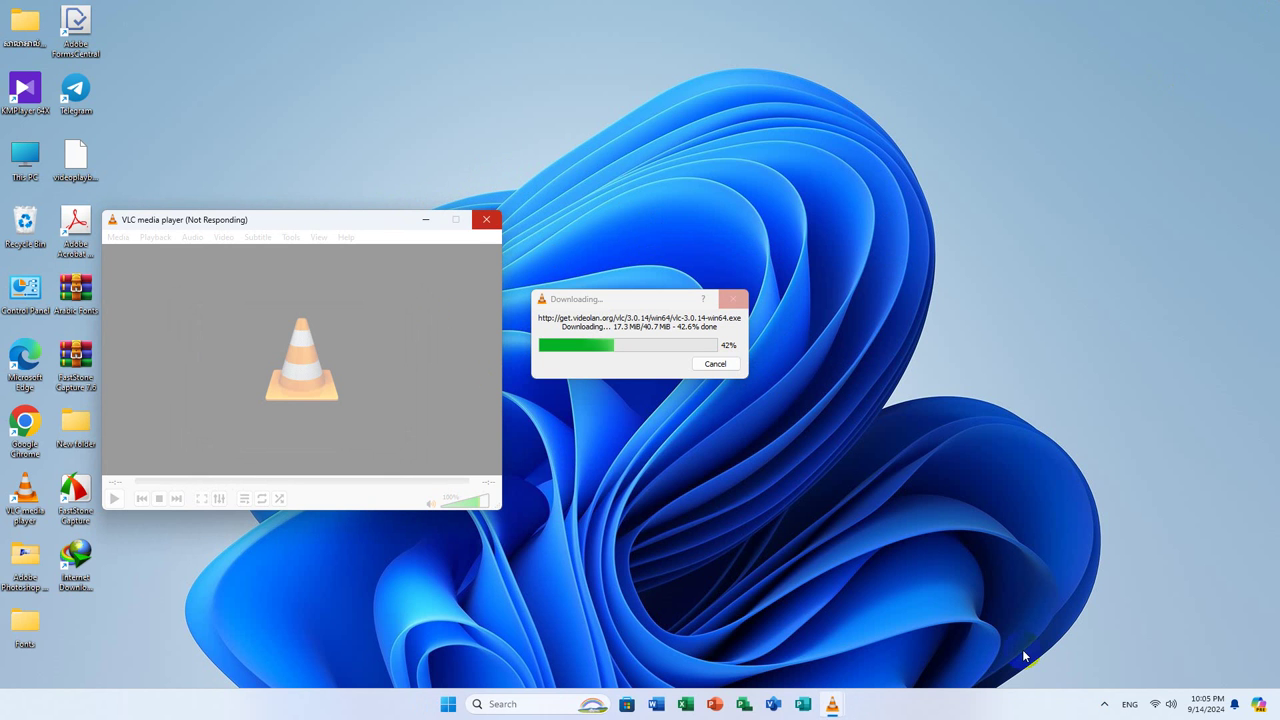
pyautogui.click(830, 706)
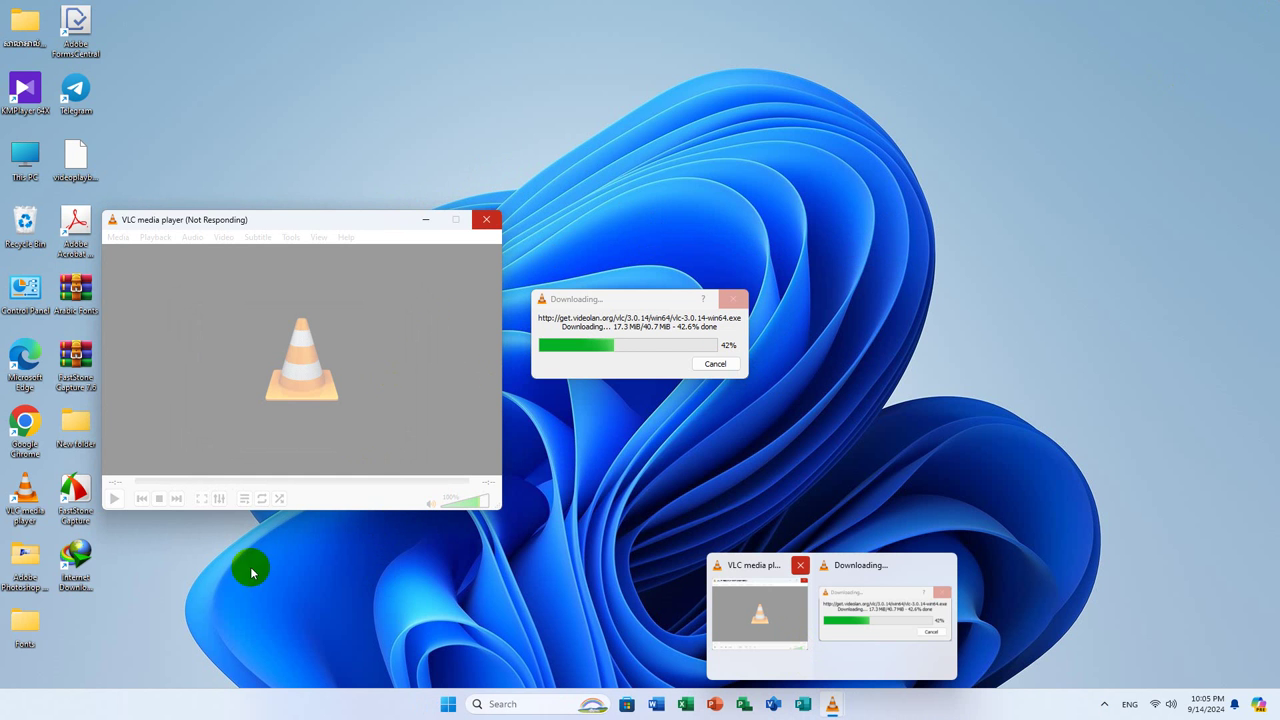
# Open Internet Download Manager, dismiss the tip of the day, and delete all completed downloads from the list
pyautogui.doubleClick(76, 562)
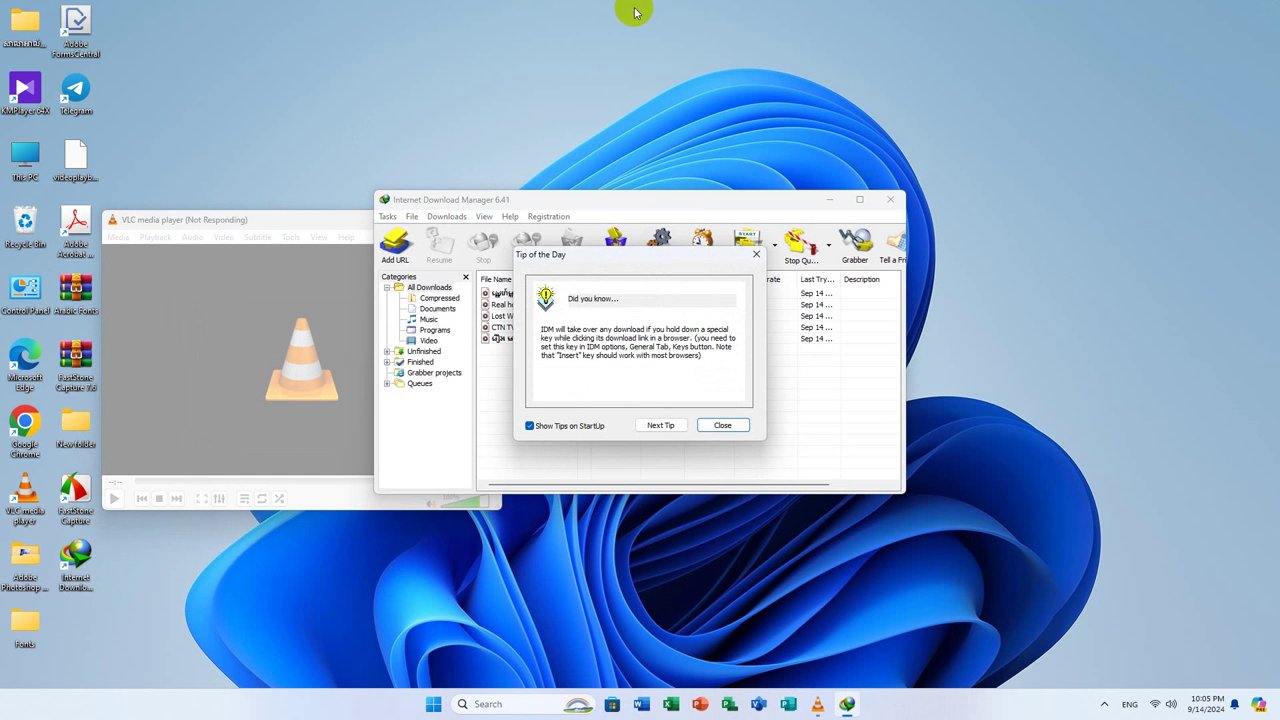
pyautogui.click(710, 425)
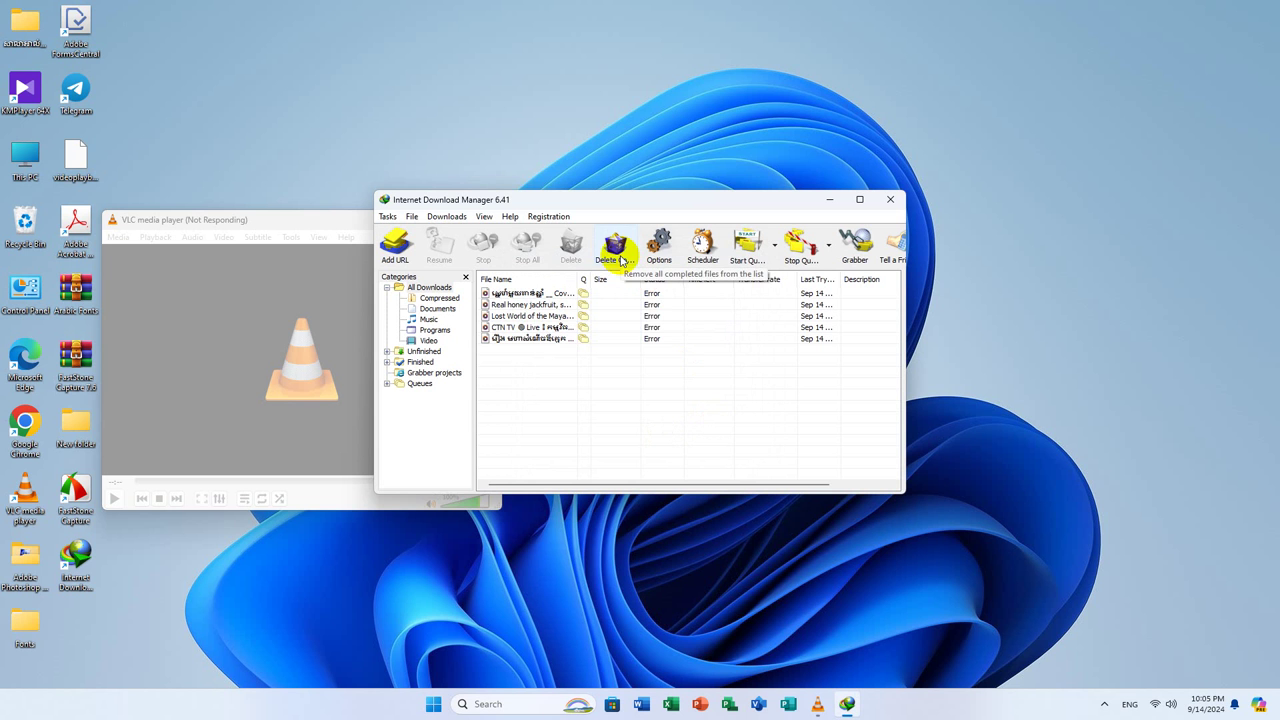
pyautogui.click(616, 258)
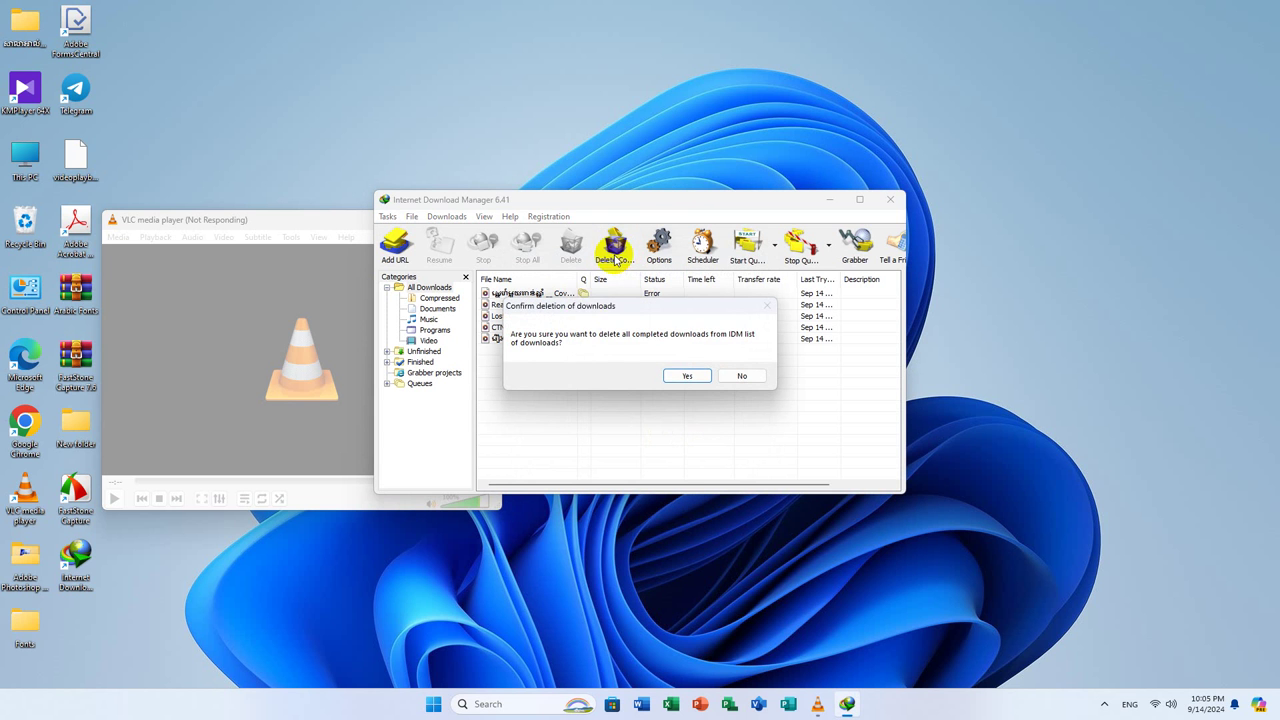
pyautogui.click(681, 375)
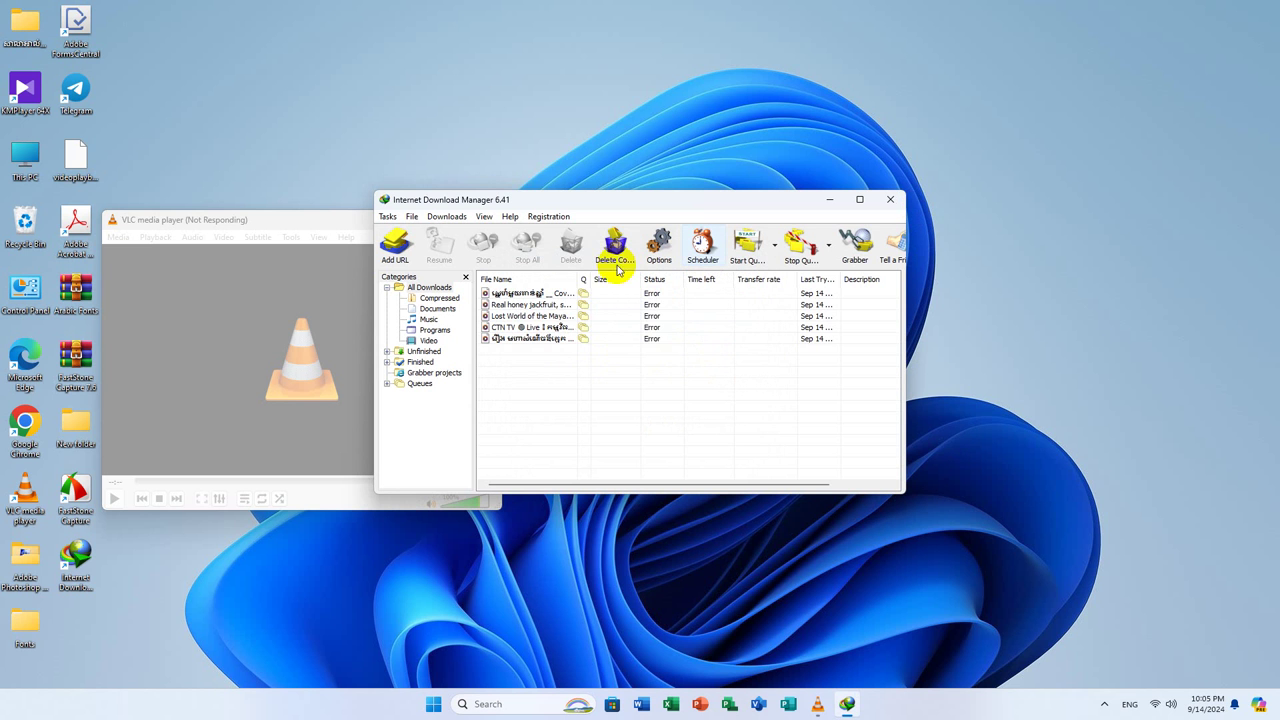
# Delete all the failed downloads from the list, and close Internet Download Manager
pyautogui.moveTo(617, 366); pyautogui.dragTo(528, 288)
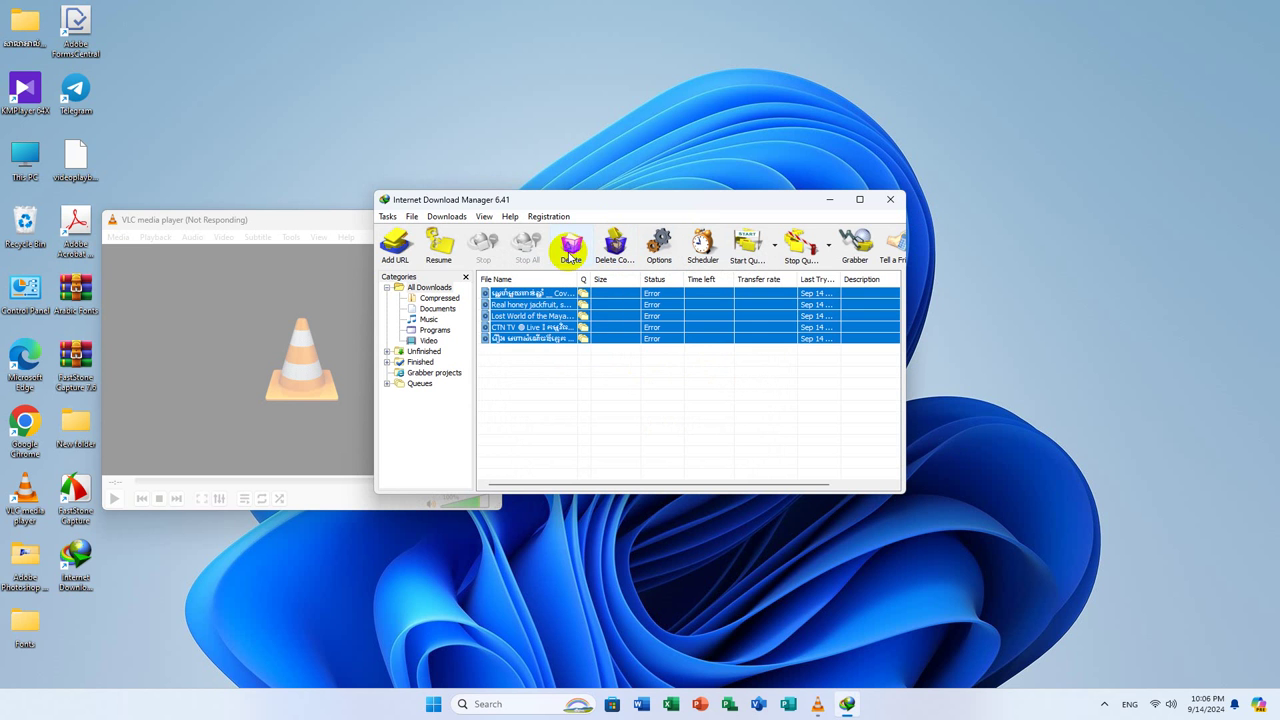
pyautogui.click(580, 250)
pyautogui.click(614, 250)
pyautogui.click(681, 372)
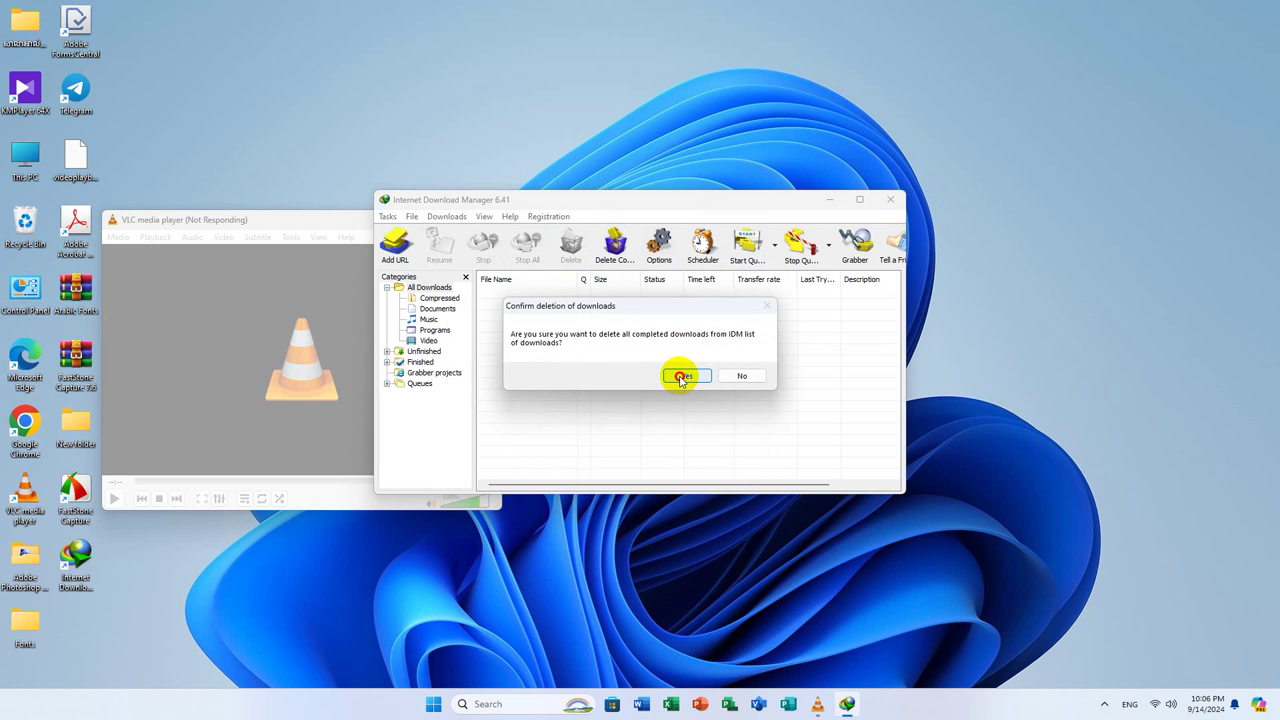
pyautogui.click(889, 199)
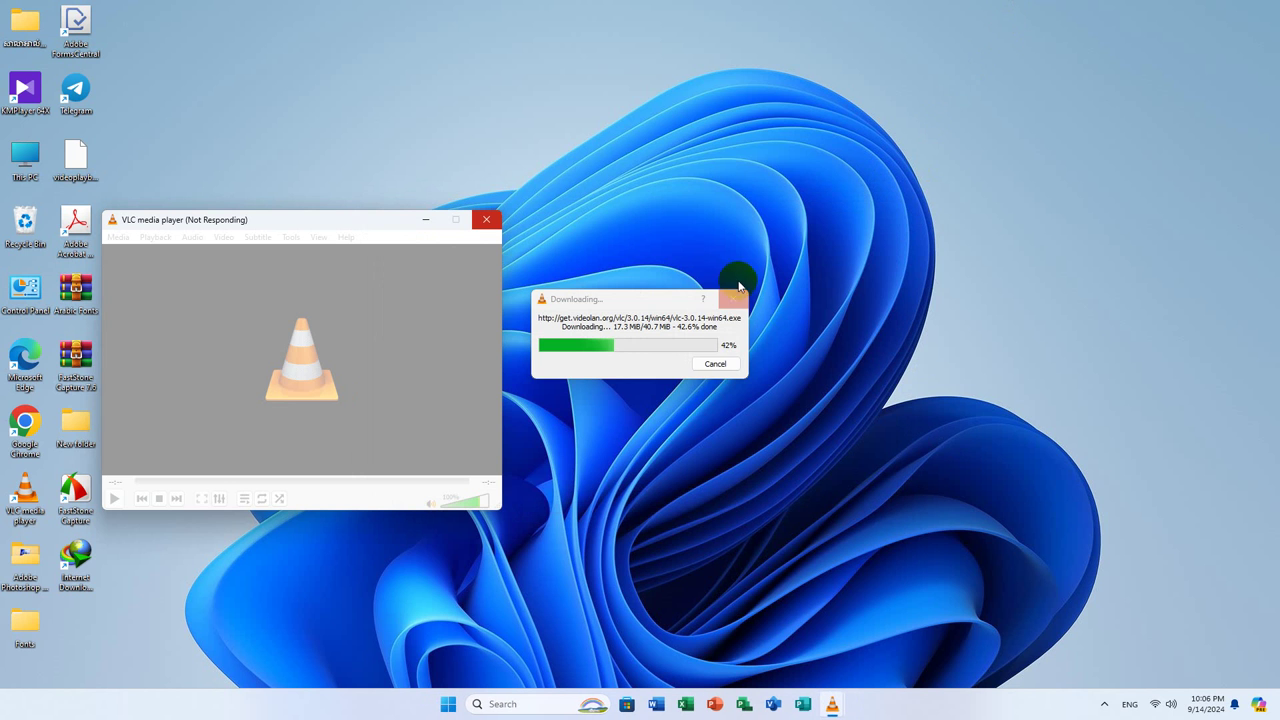
# Try to cancel the VLC update download, and examine the running processes in Task Manager for VLC media player
pyautogui.click(707, 365)
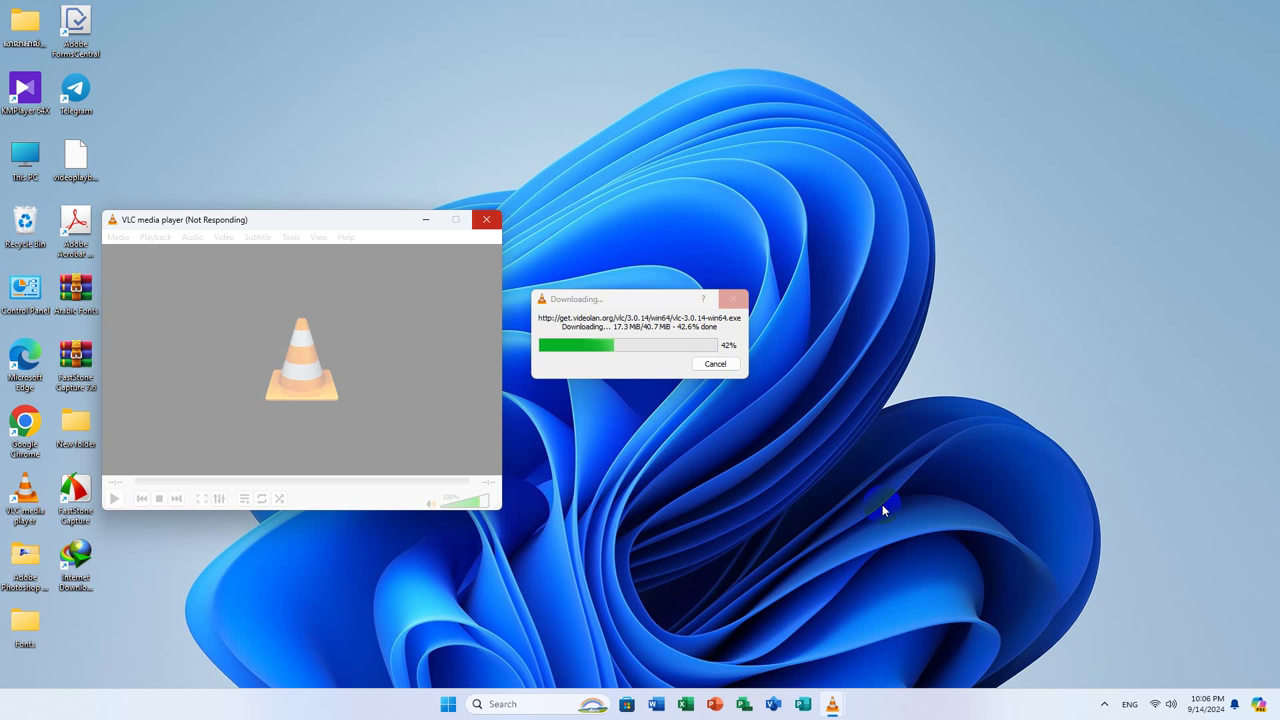
pyautogui.hotkey('ctrl', 'shift', 'Escape')
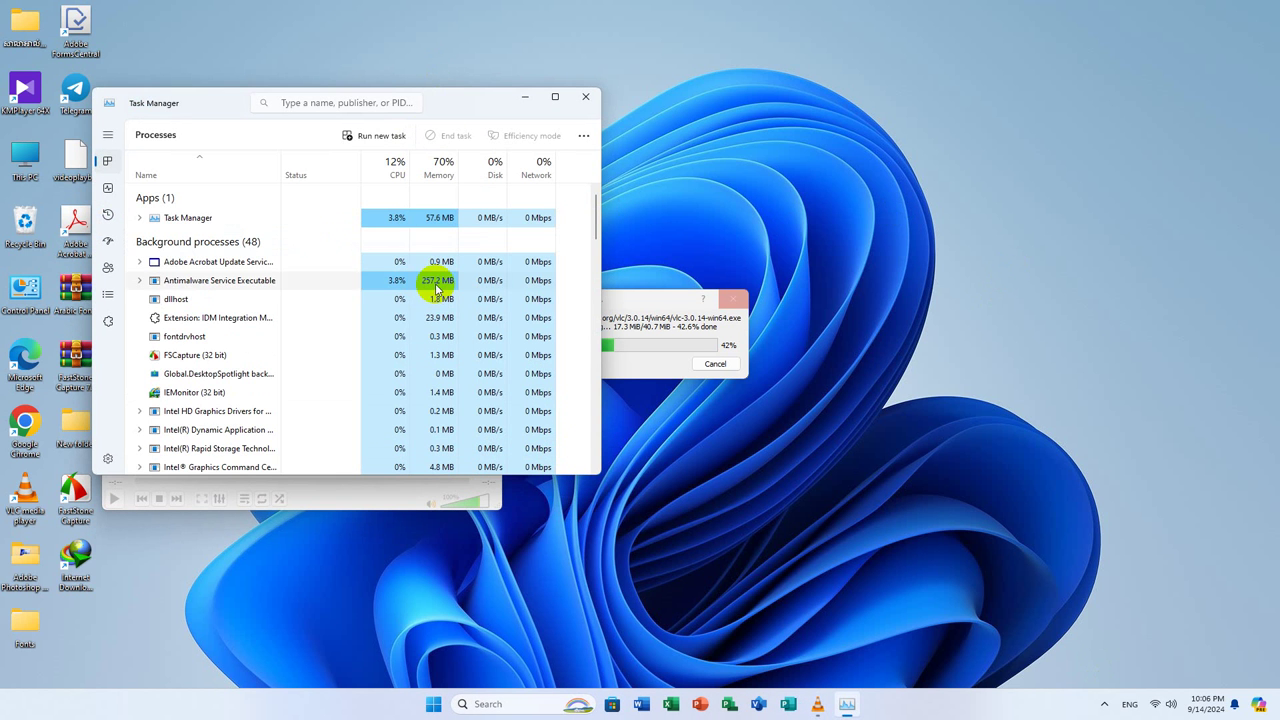
pyautogui.click(203, 236)
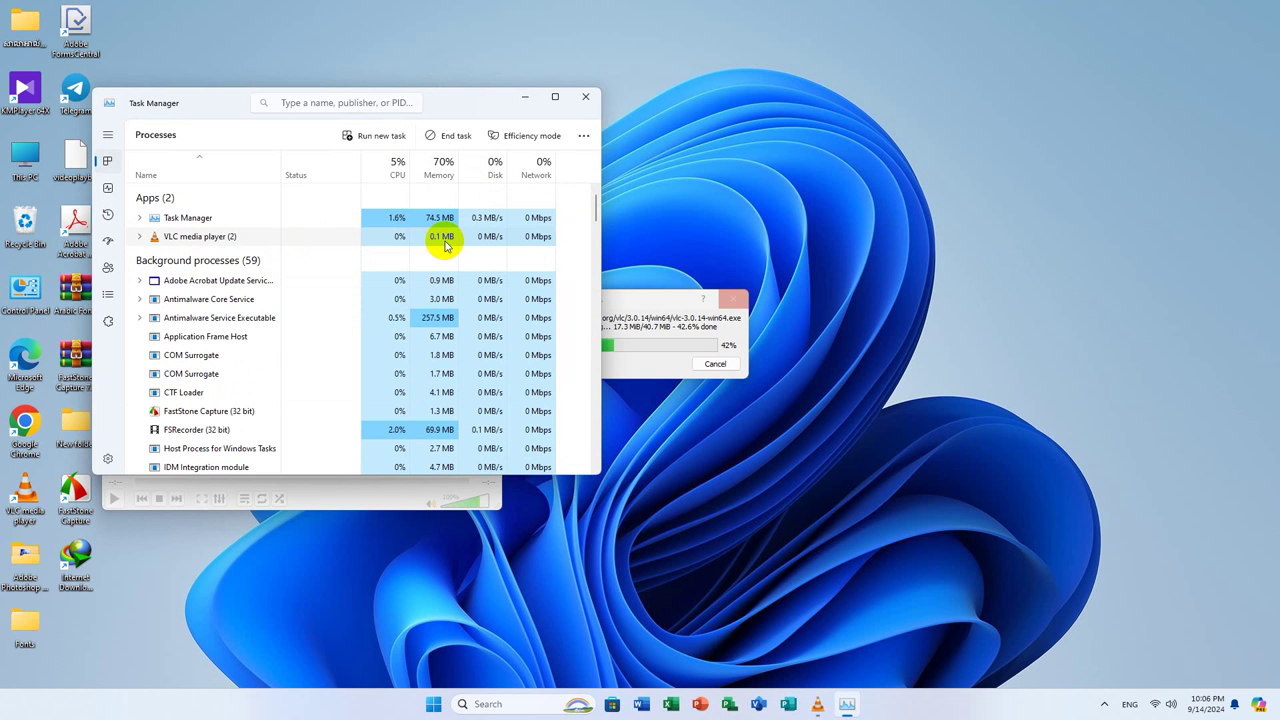
pyautogui.scroll(-2, 556, 250)
pyautogui.scroll(3, 585, 280)
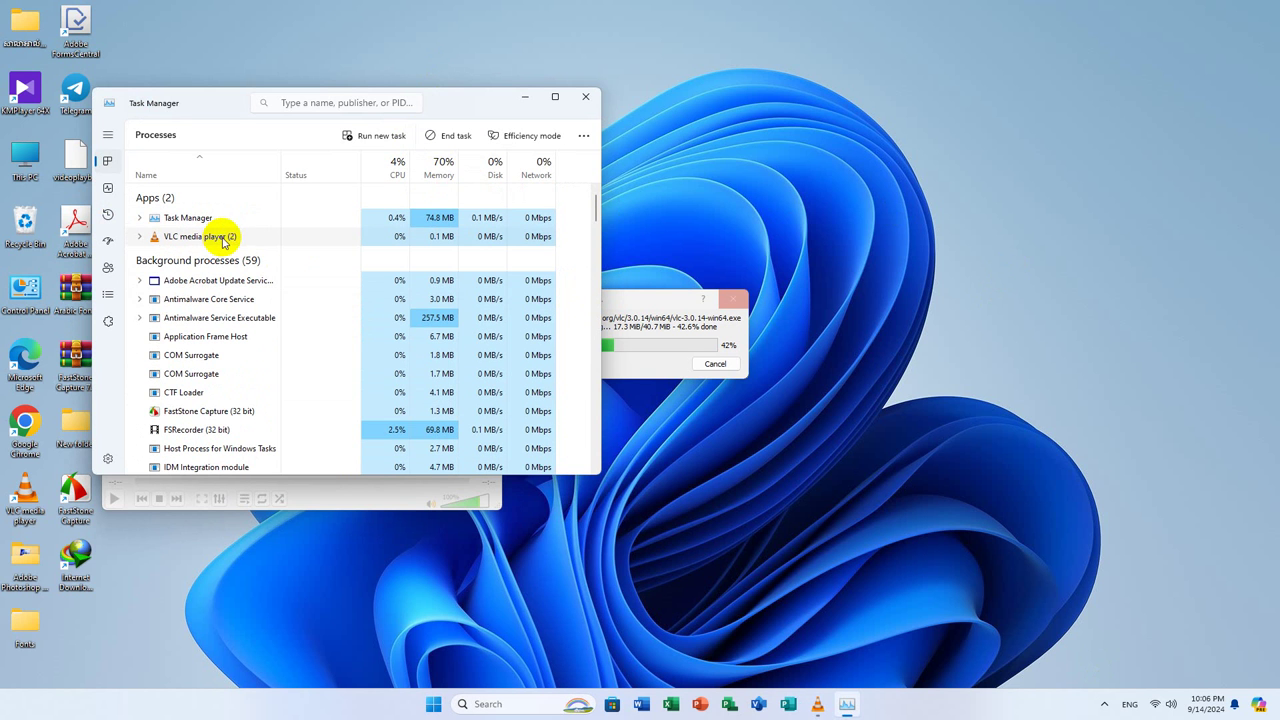
pyautogui.click(363, 137)
pyautogui.click(258, 215)
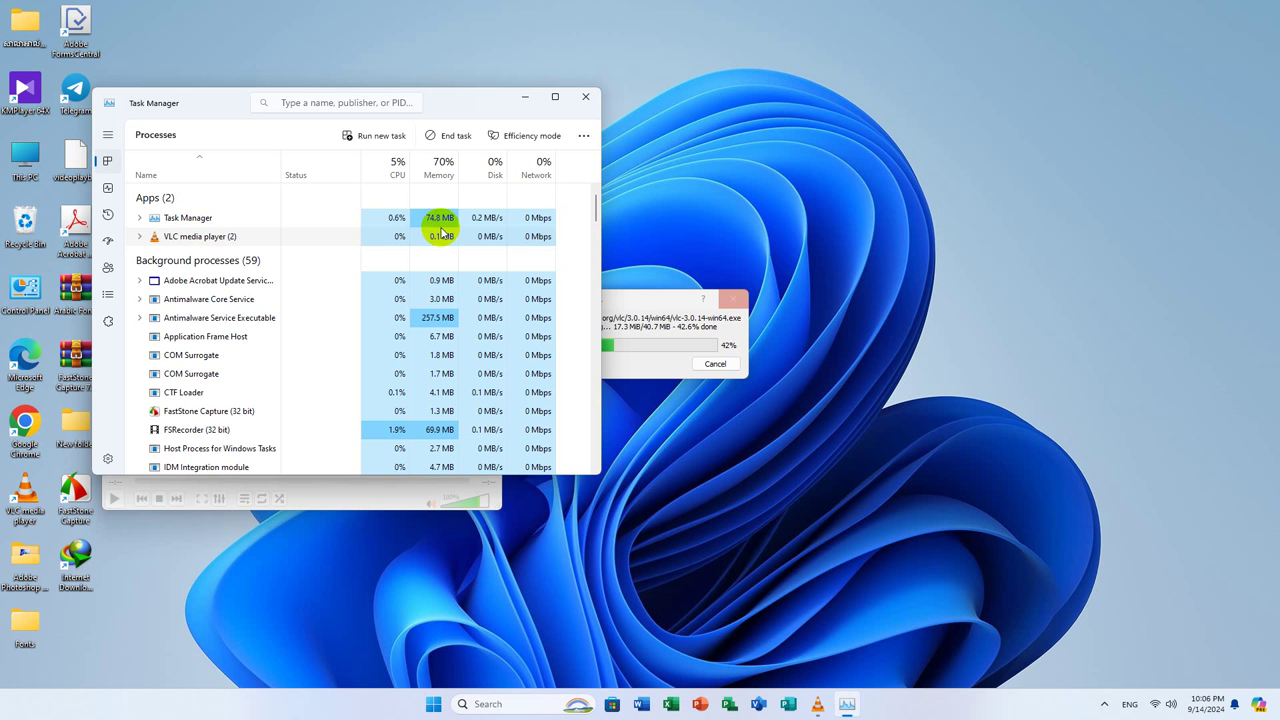
pyautogui.scroll(-5, 586, 357)
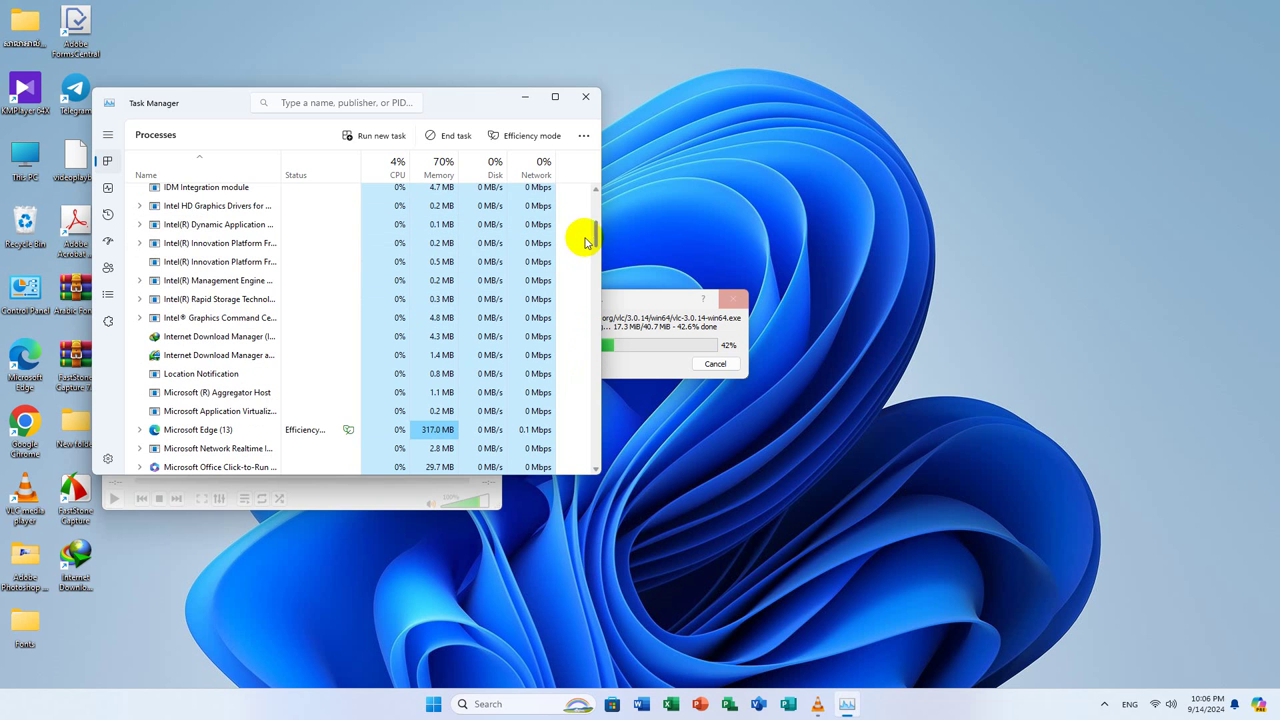
pyautogui.moveTo(586, 242); pyautogui.dragTo(609, 200)
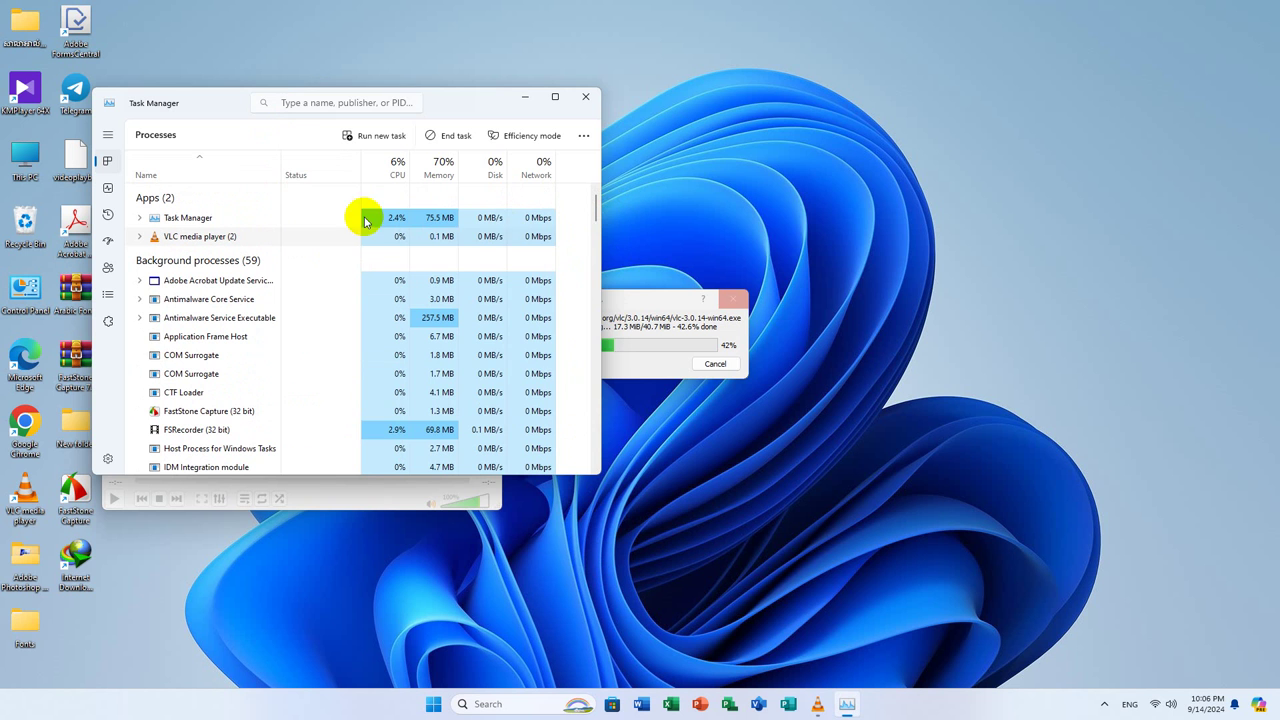
# Examine the commands available for the VLC media player process, and expand it to show its individual windows
pyautogui.rightClick(470, 240)
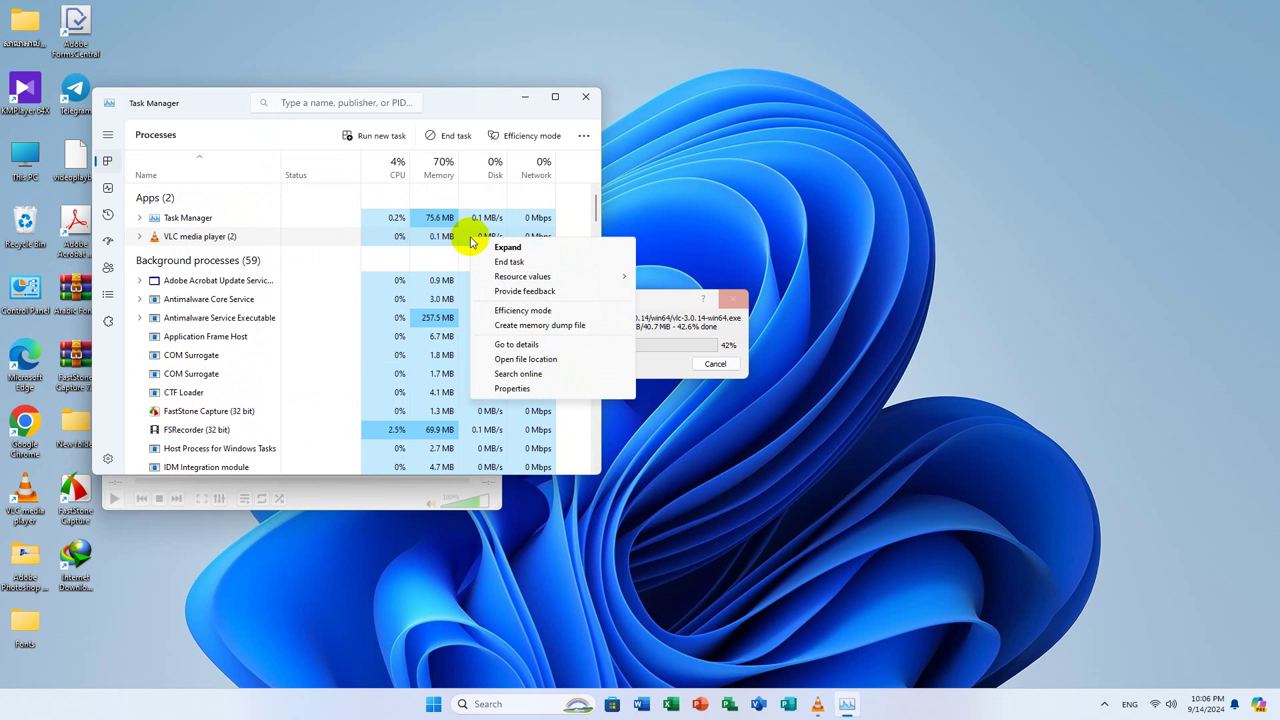
pyautogui.click(449, 237)
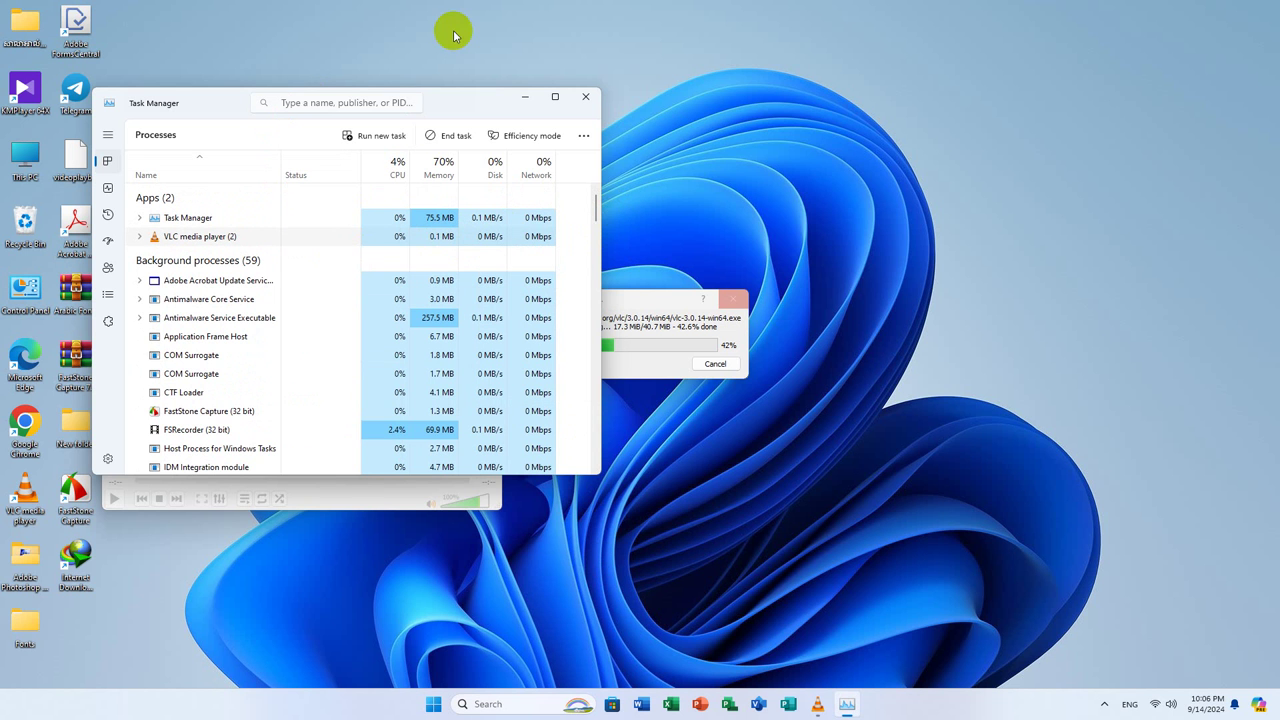
pyautogui.click(582, 135)
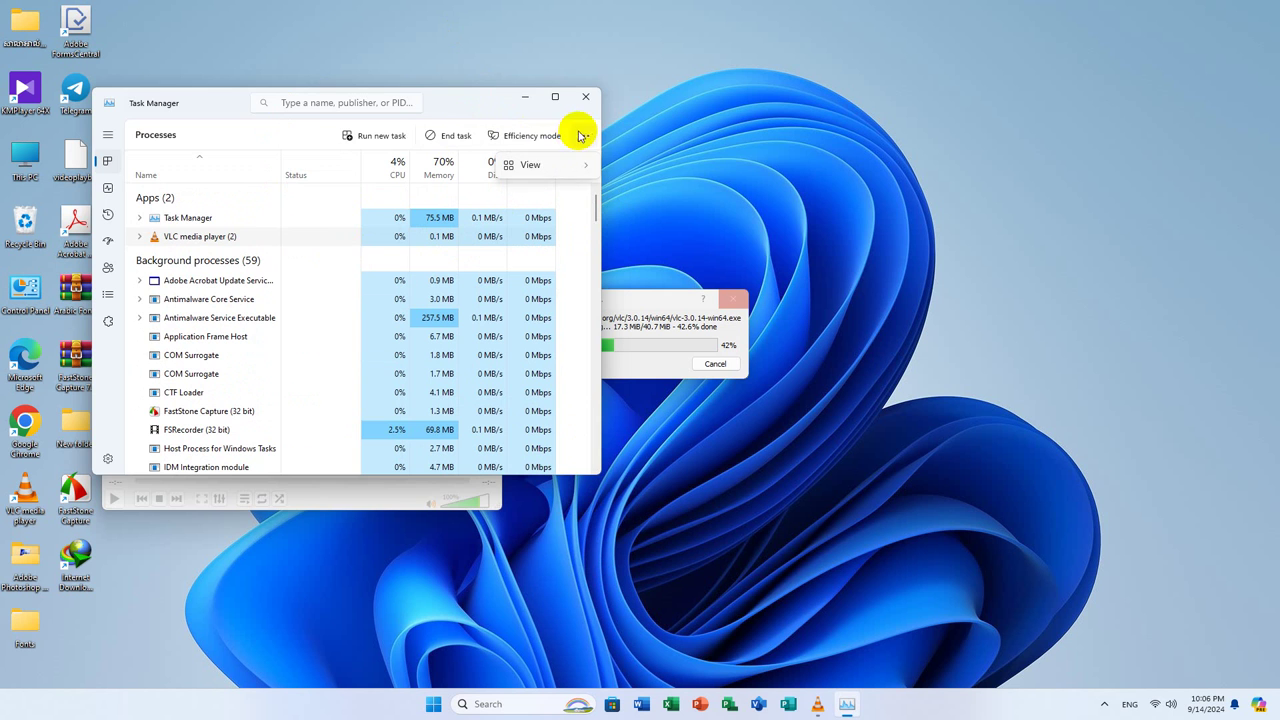
pyautogui.click(378, 135)
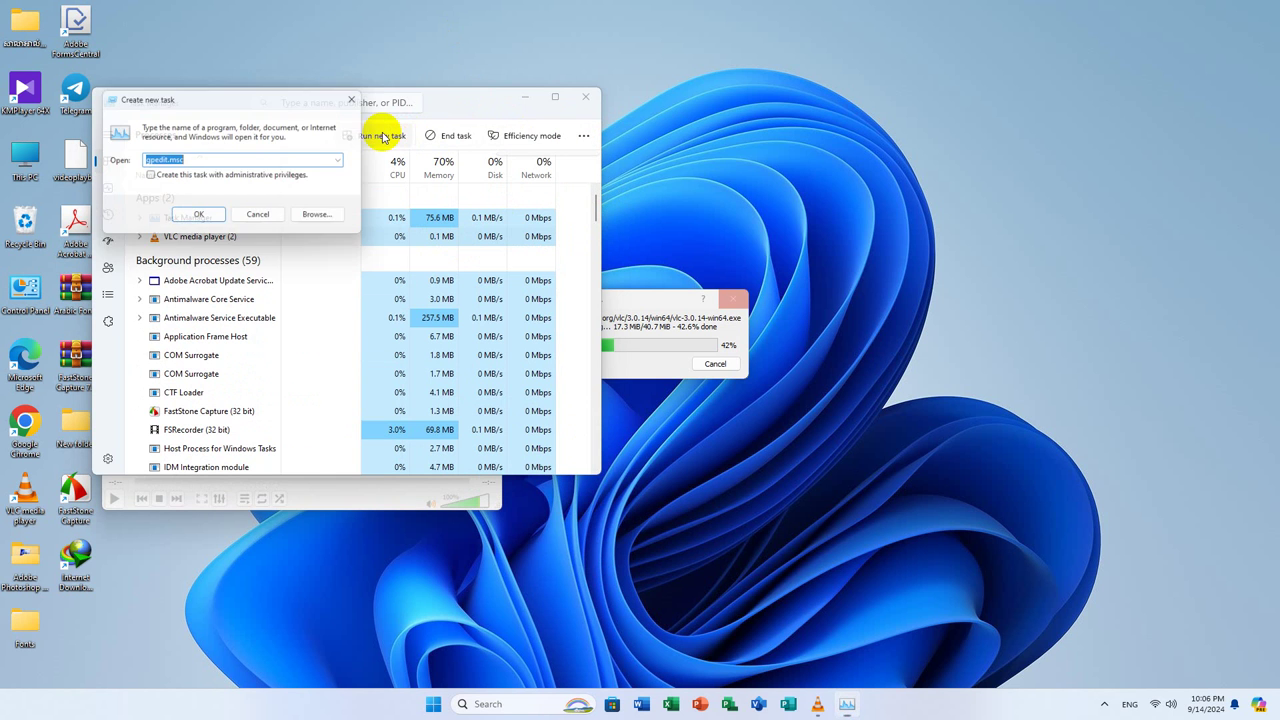
pyautogui.click(259, 218)
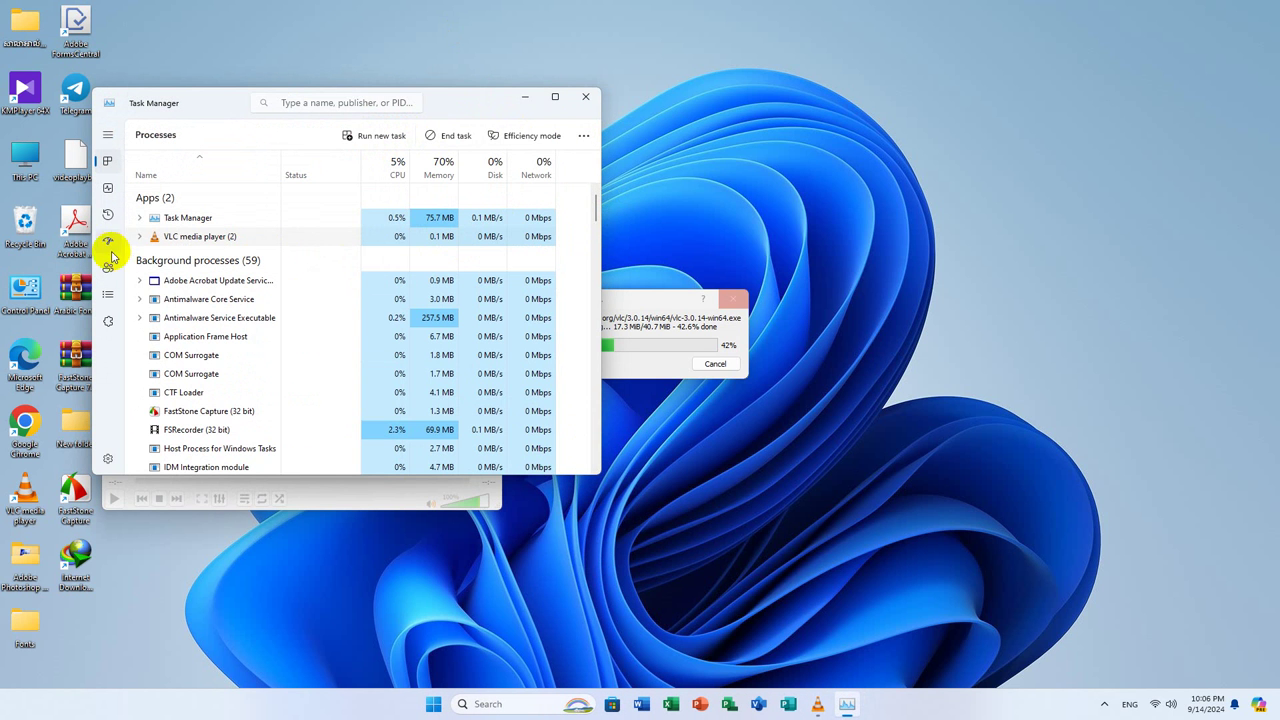
pyautogui.click(140, 237)
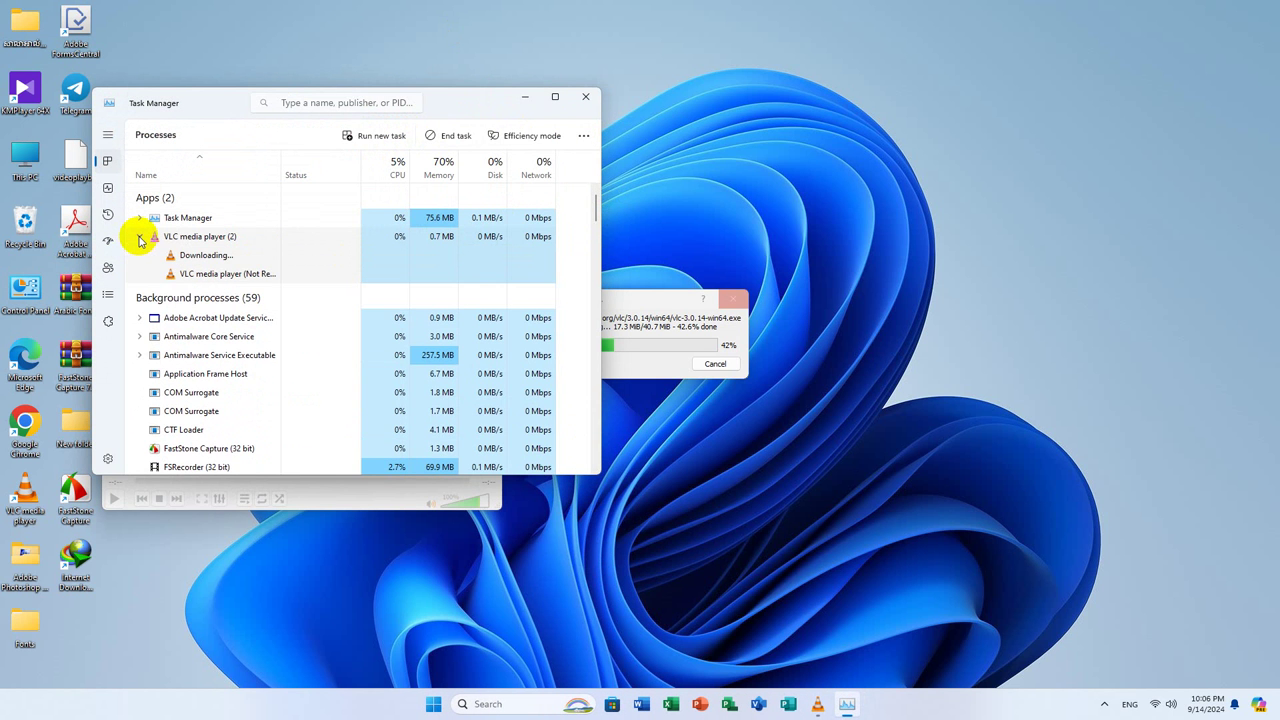
# Close Task Manager, and force the unresponsive VLC media player to close
pyautogui.click(585, 97)
pyautogui.click(487, 220)
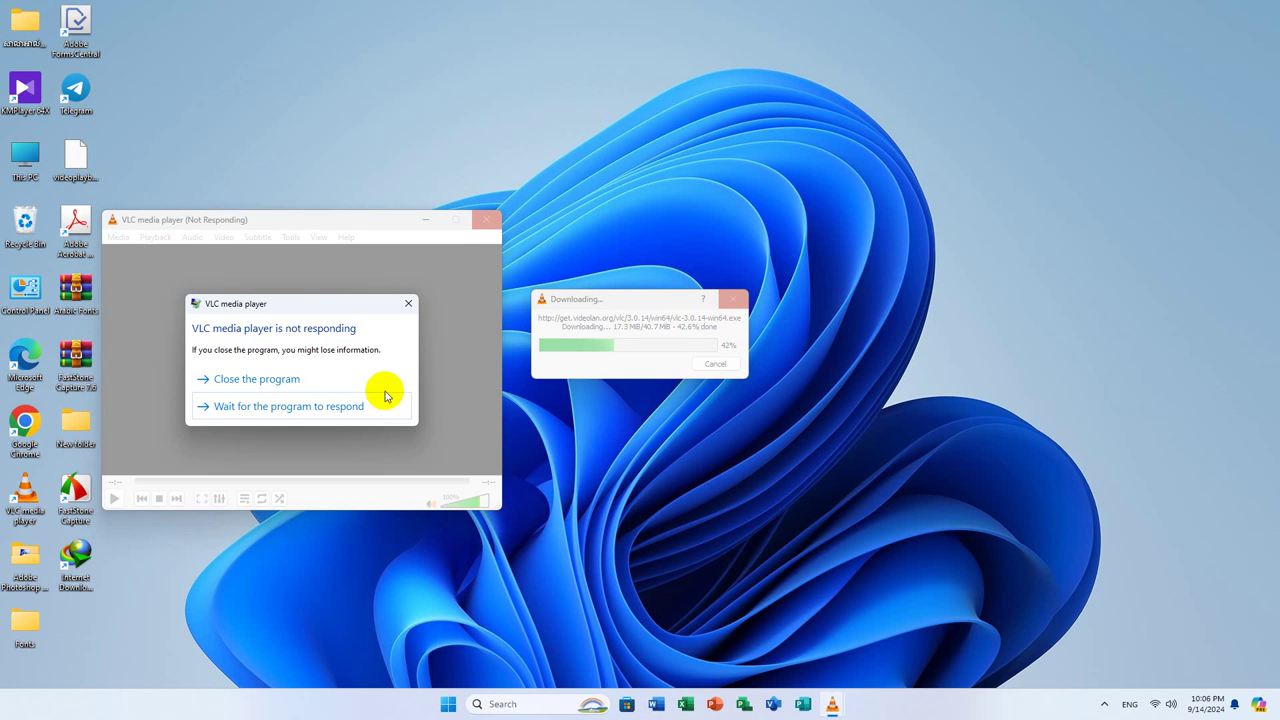
pyautogui.click(250, 389)
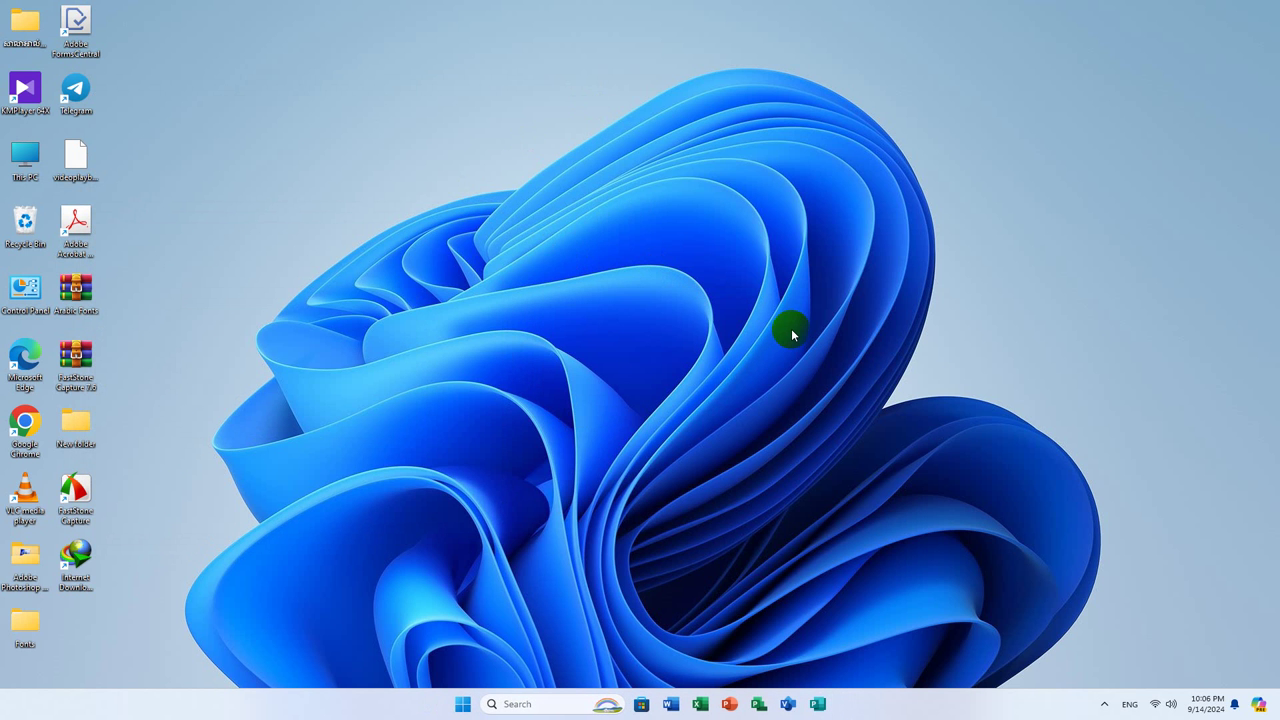
# Launch VLC media player from a Windows search for "vl"
pyautogui.click(512, 705)
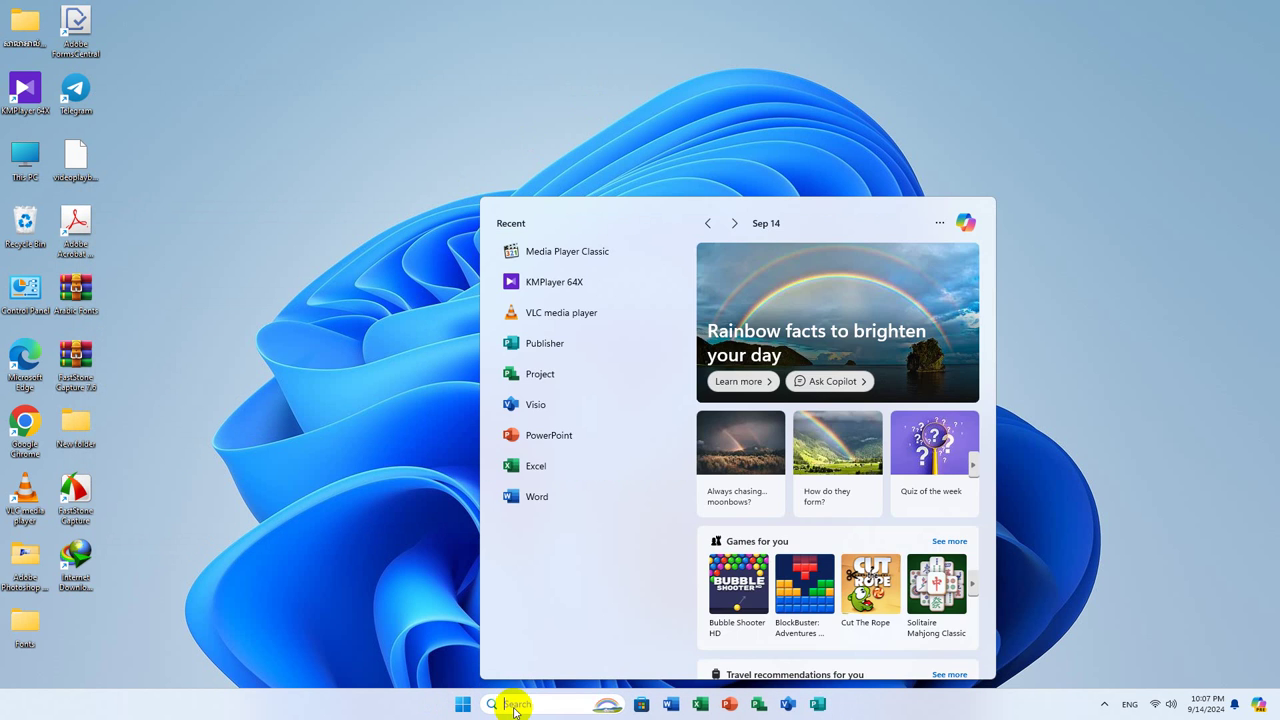
pyautogui.write('vl')
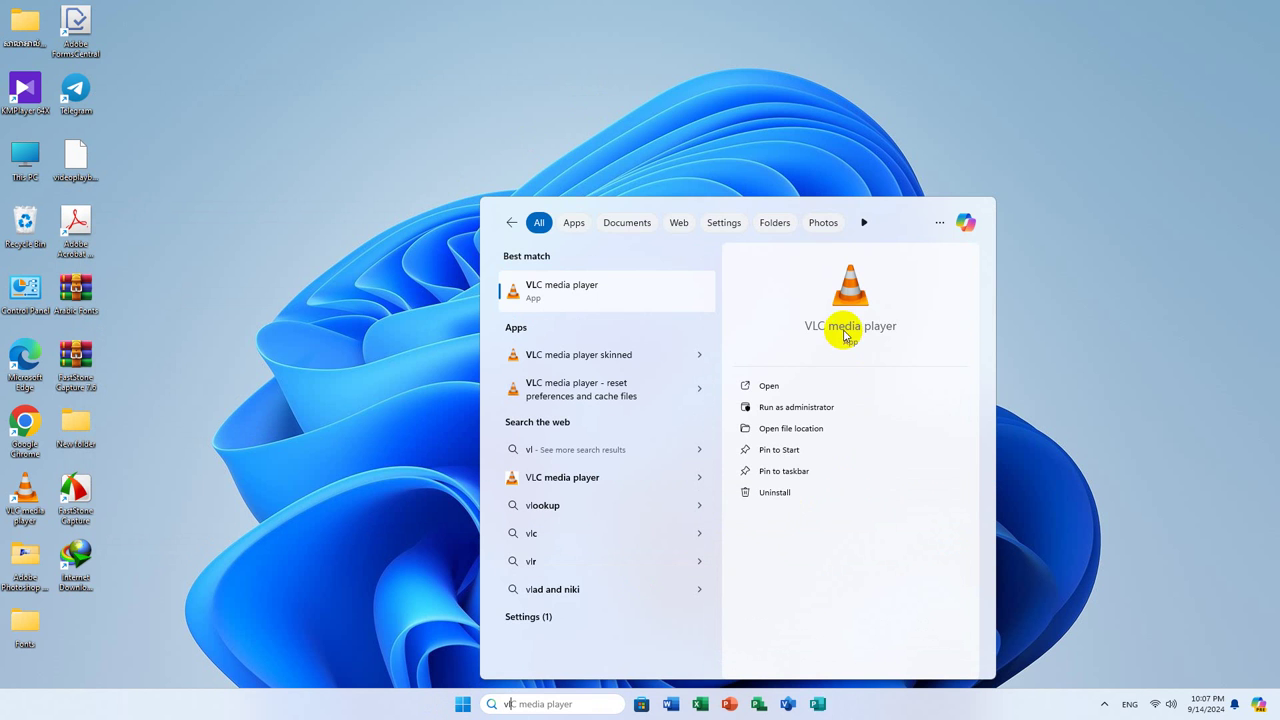
pyautogui.click(843, 335)
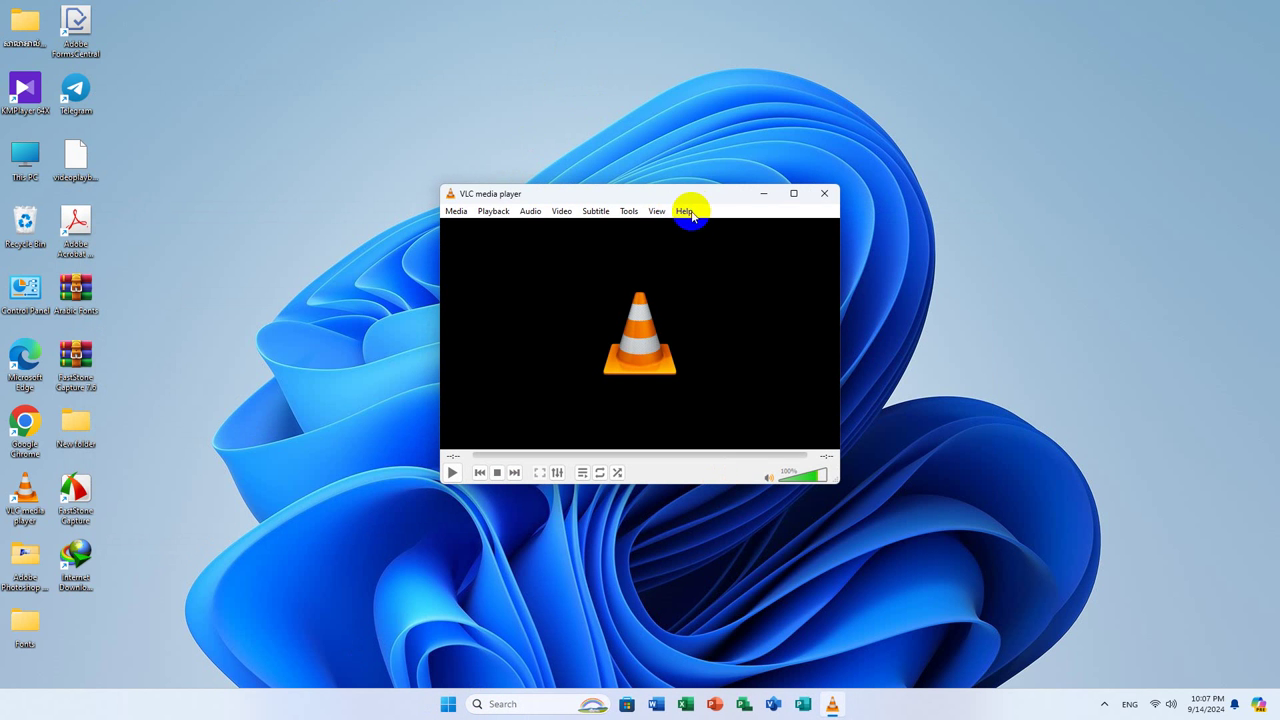
# Check VLC media player for updates, and download and install version 3.0.14
pyautogui.click(686, 211)
pyautogui.click(718, 243)
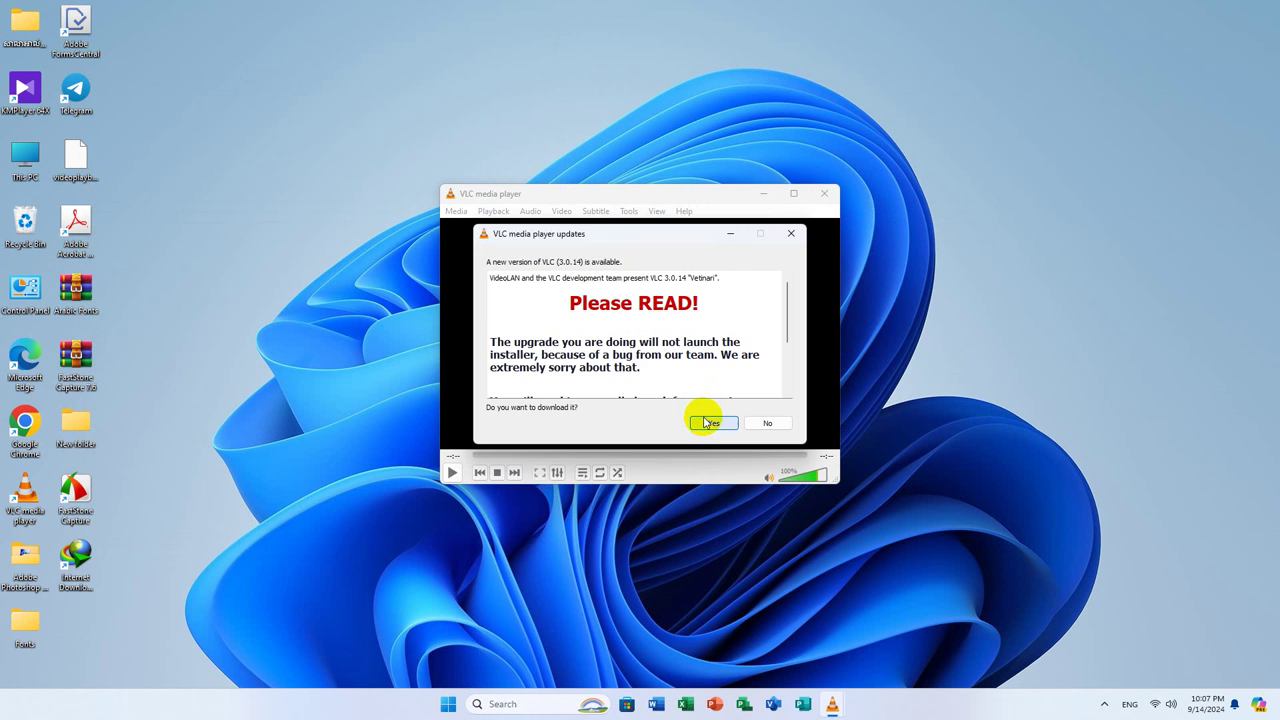
pyautogui.click(709, 423)
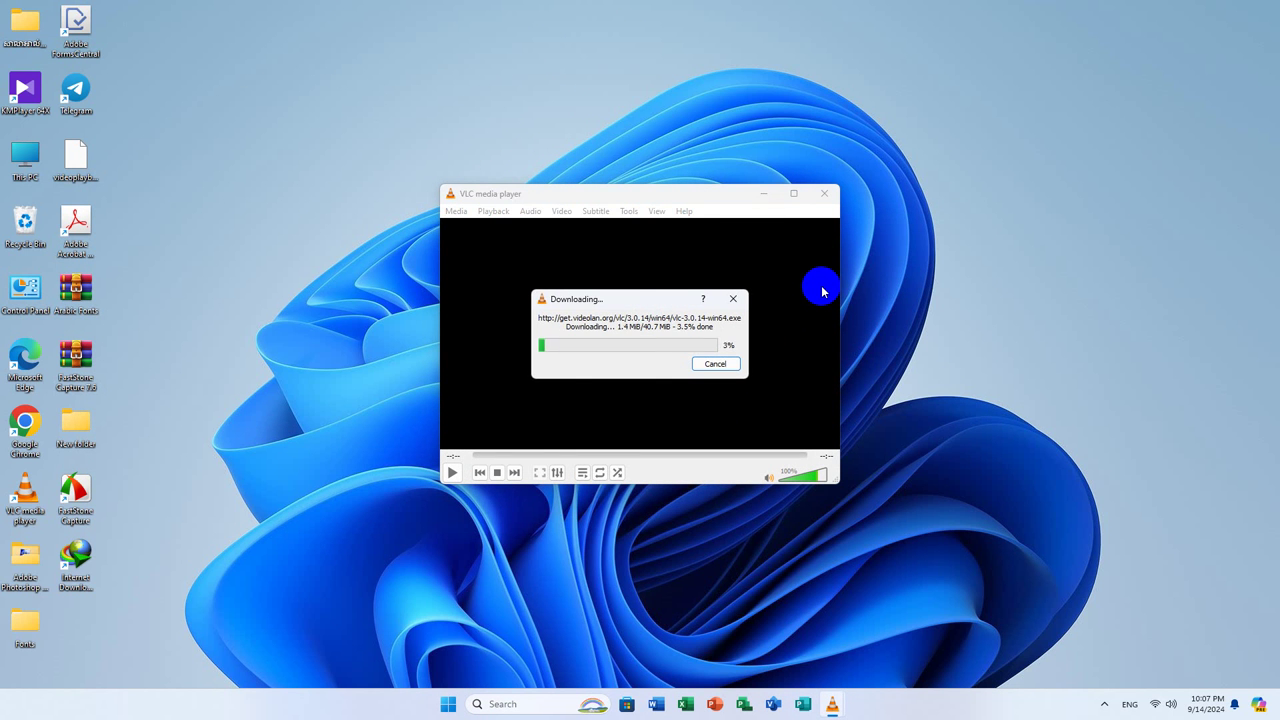
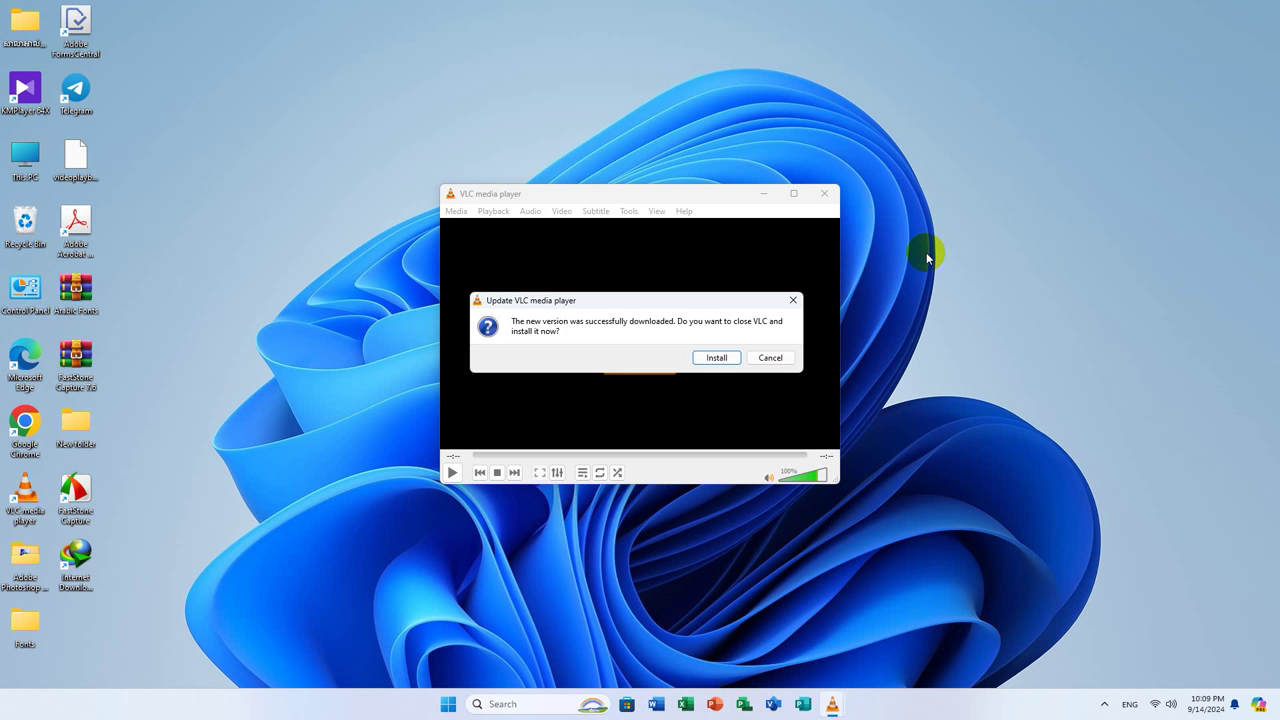
pyautogui.click(716, 357)
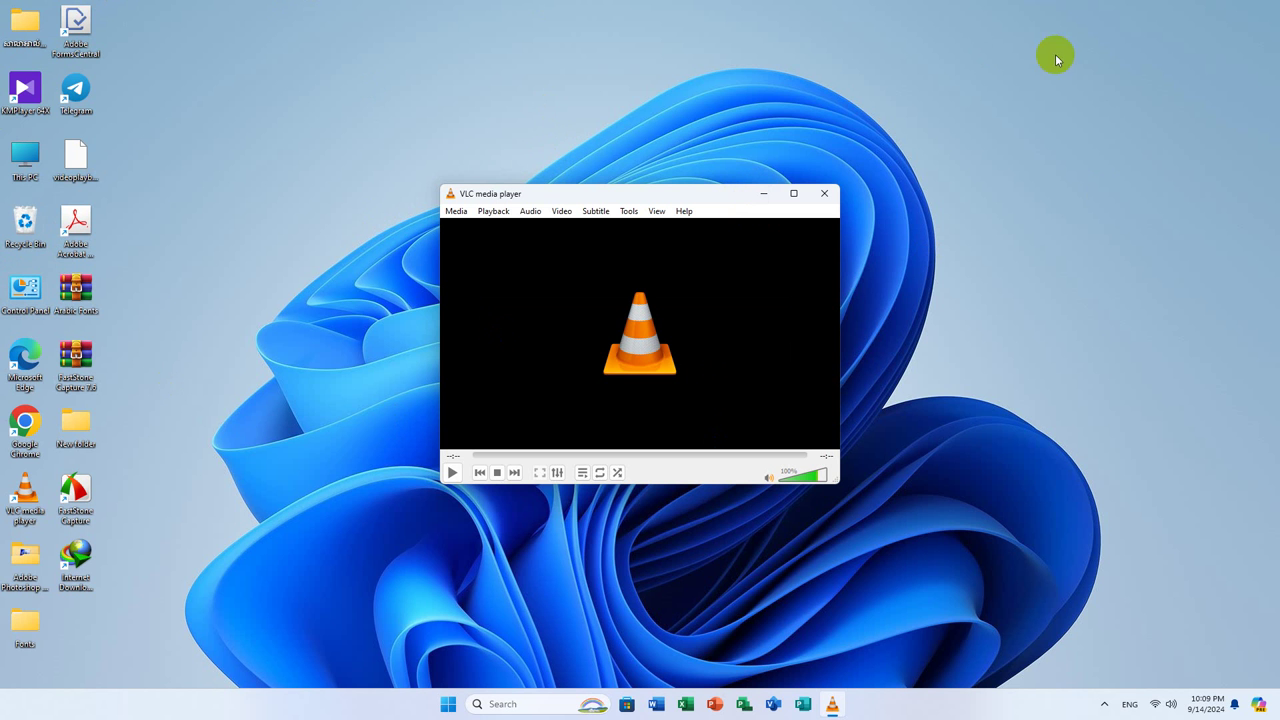
# Minimize and restore VLC, view its Open Media dialog, and close the dialog and the player
pyautogui.click(832, 704)
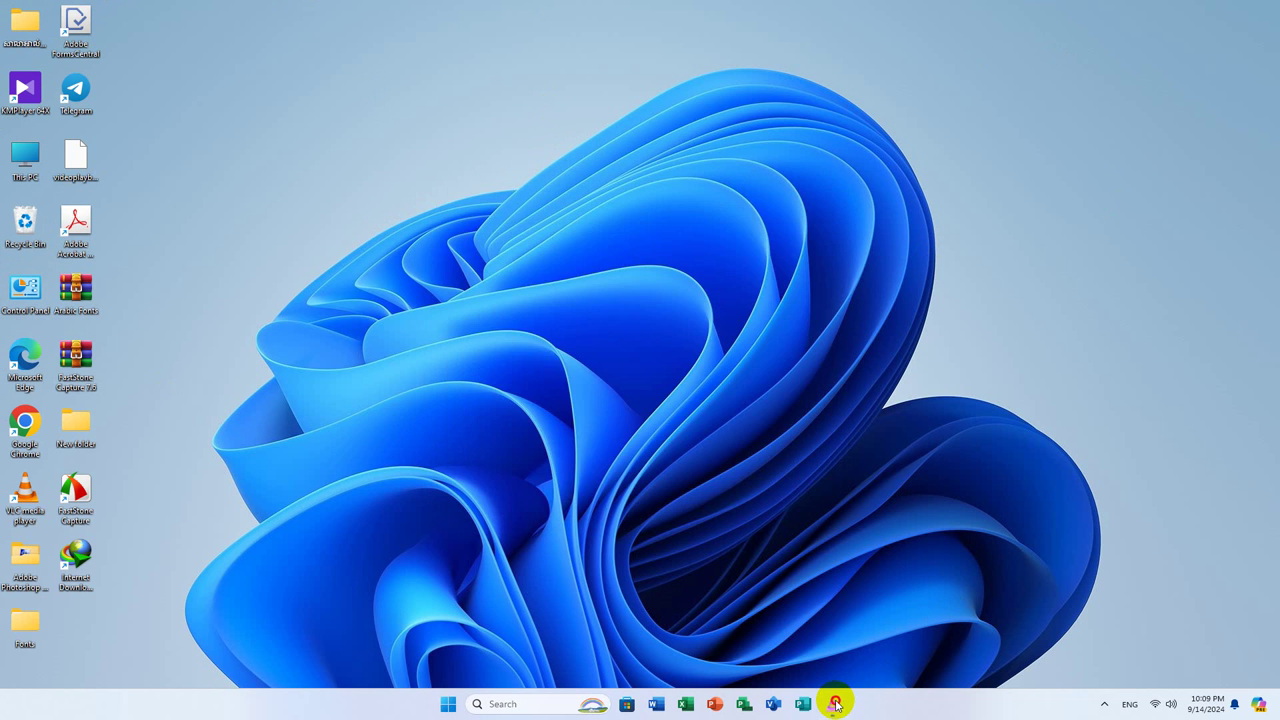
pyautogui.click(832, 704)
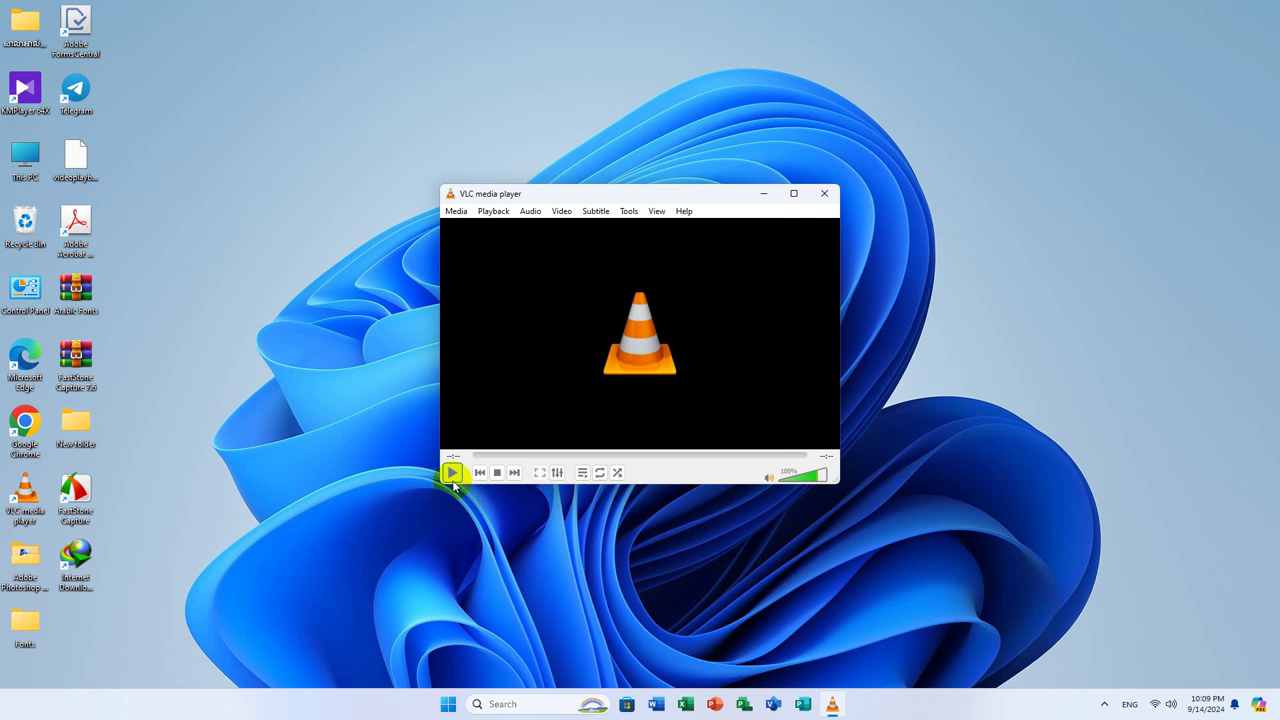
pyautogui.click(451, 472)
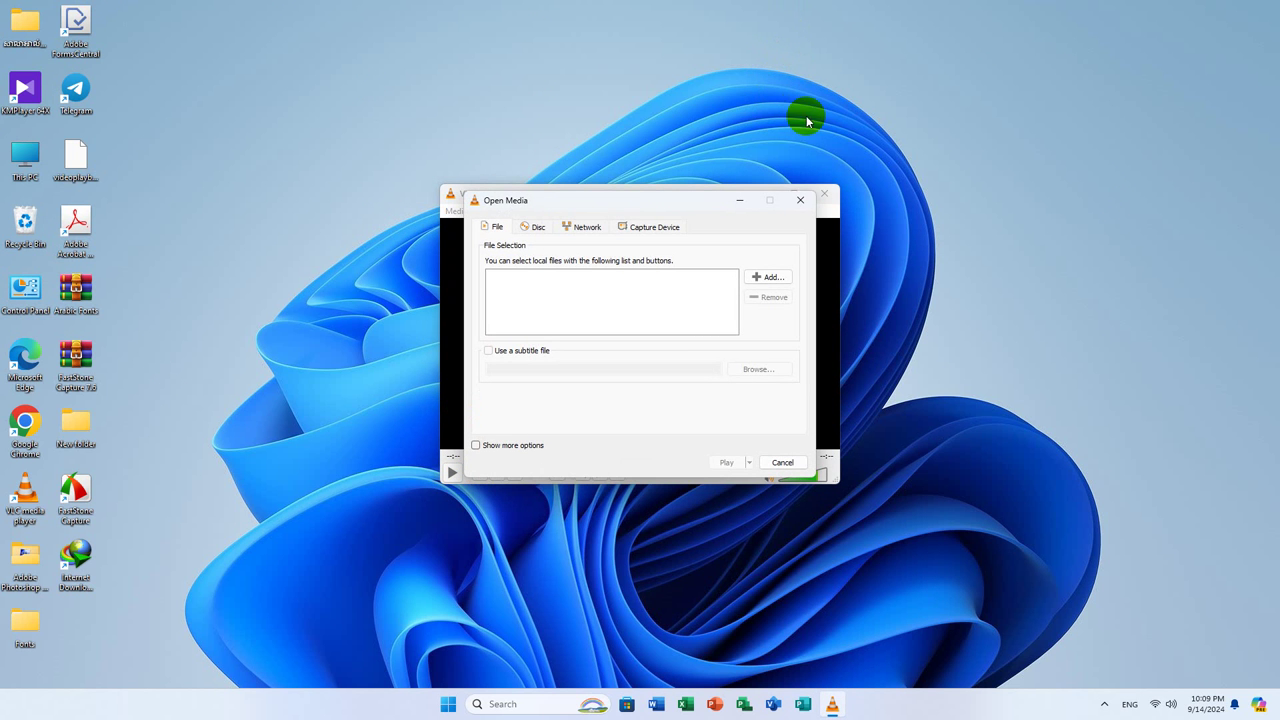
pyautogui.click(800, 200)
pyautogui.click(825, 194)
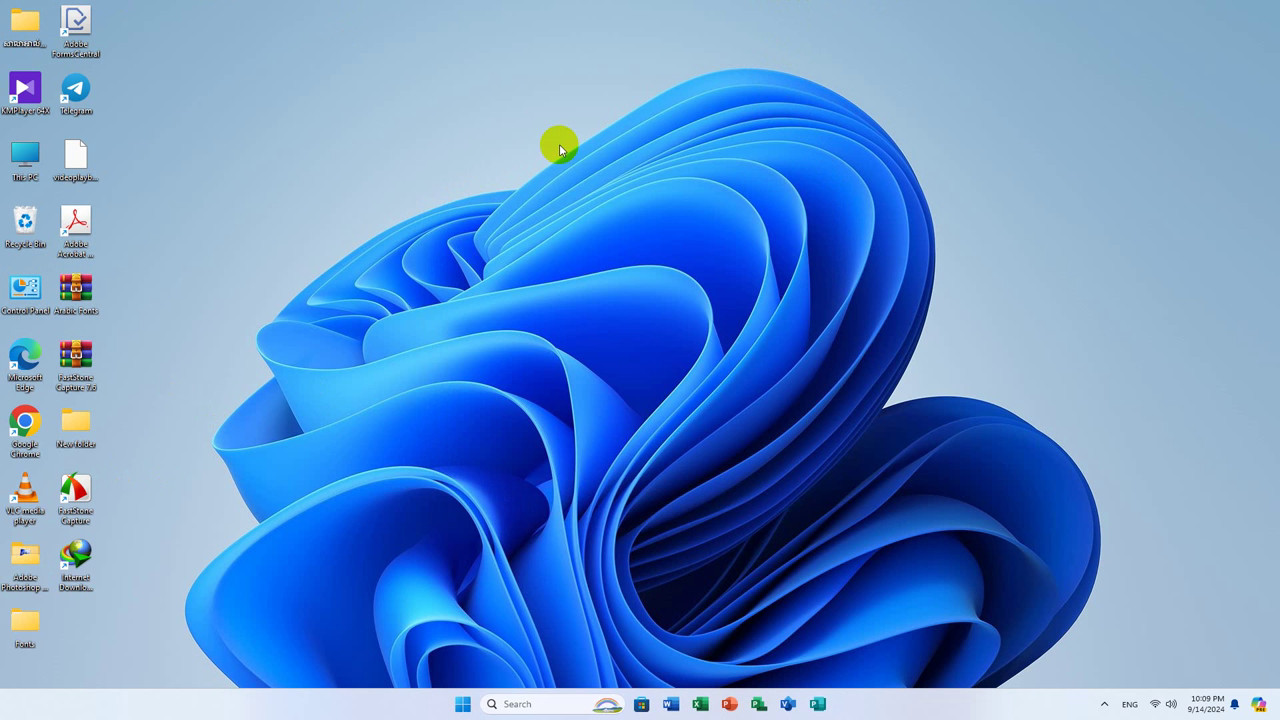
# Check the contents of New folder on the desktop, and delete the folder
pyautogui.doubleClick(72, 430)
pyautogui.click(1266, 10)
pyautogui.press('Delete')
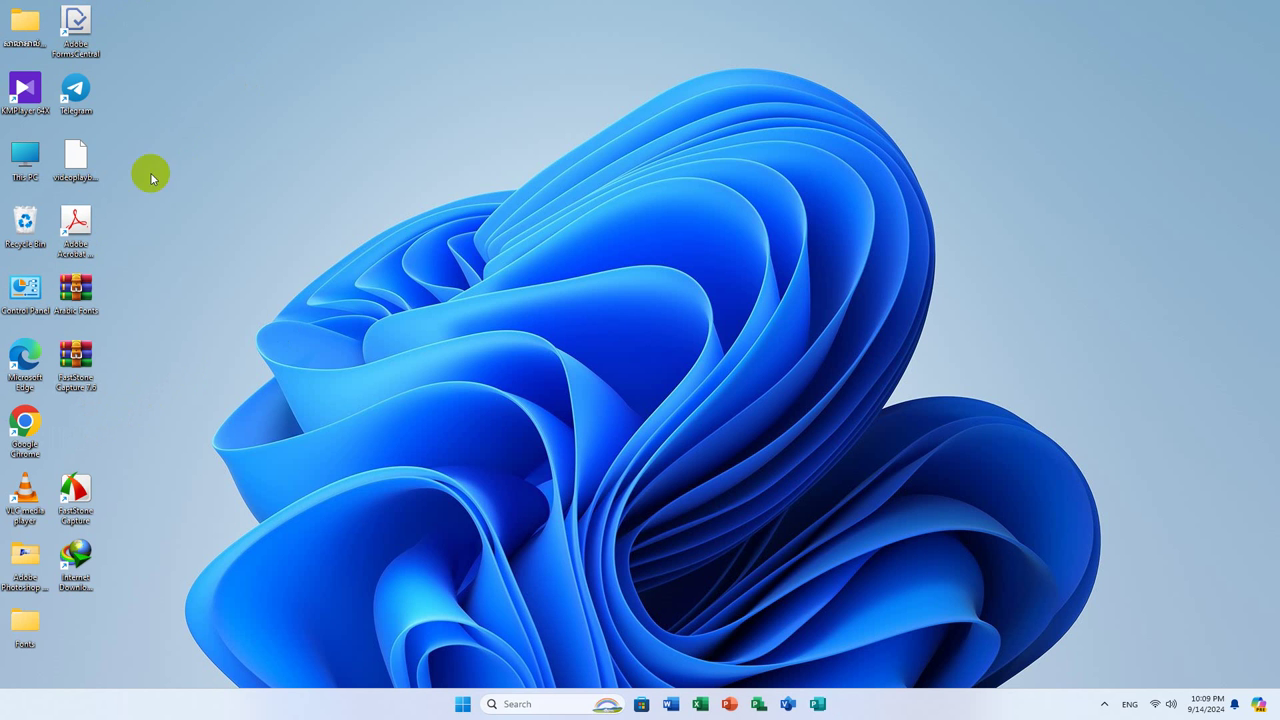
# Test-launch Adobe Acrobat Pro, KMPlayer 64X and VLC media player in turn, closing each one
pyautogui.doubleClick(76, 226)
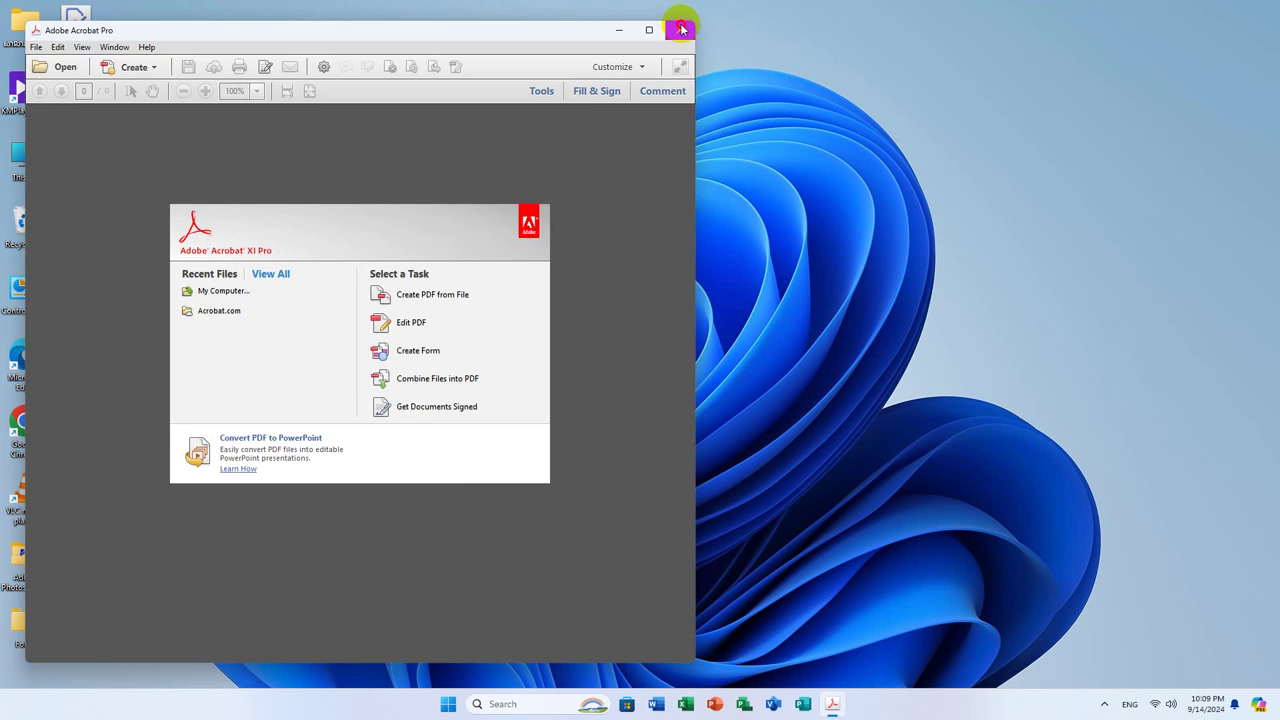
pyautogui.click(679, 30)
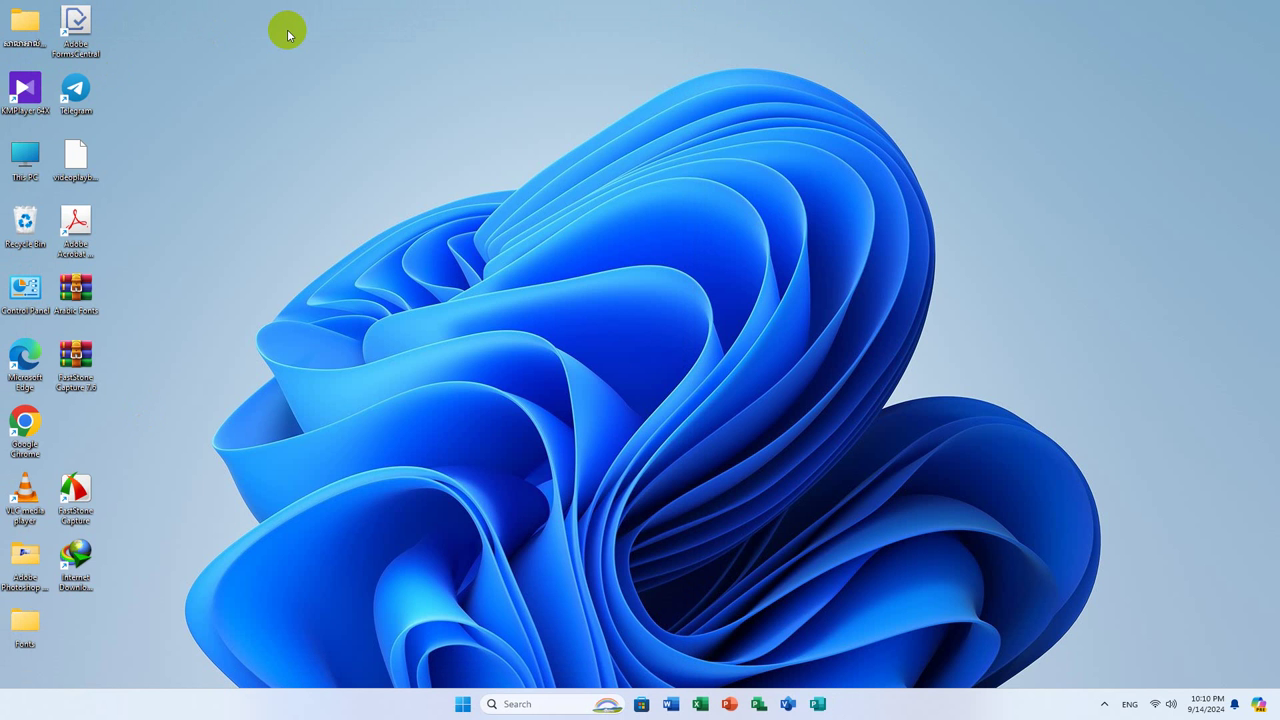
pyautogui.doubleClick(25, 90)
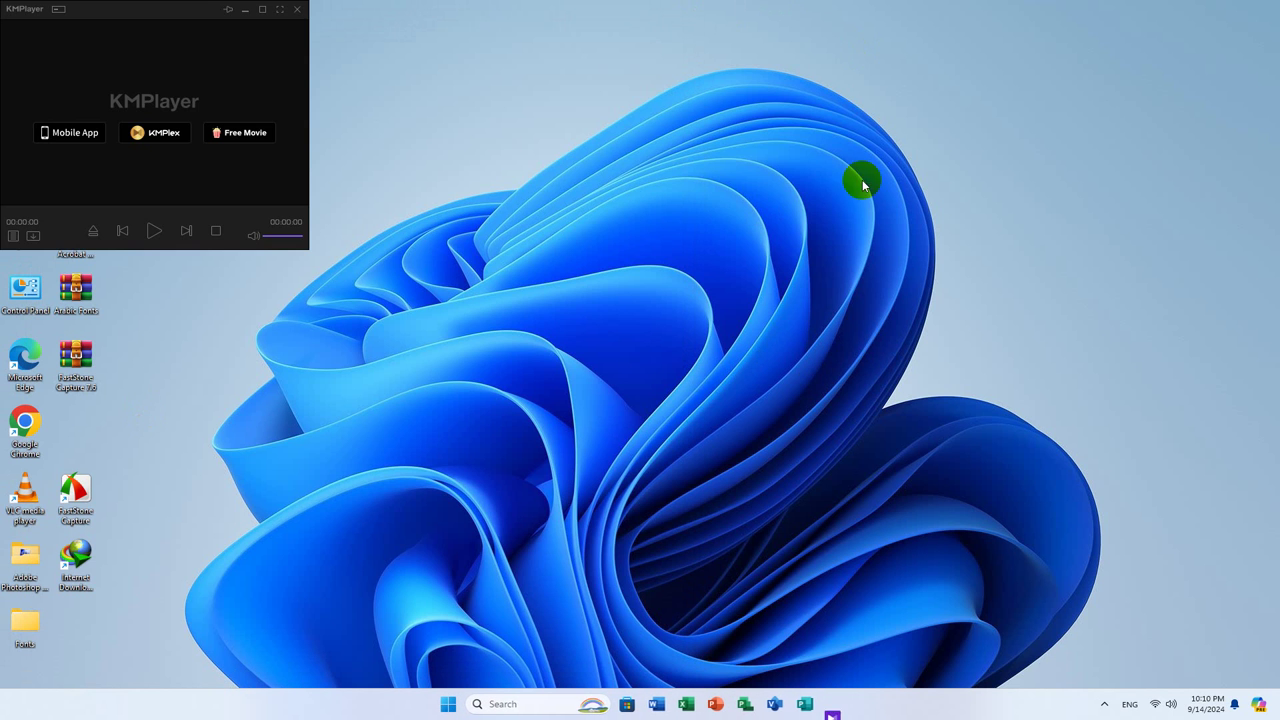
pyautogui.click(296, 9)
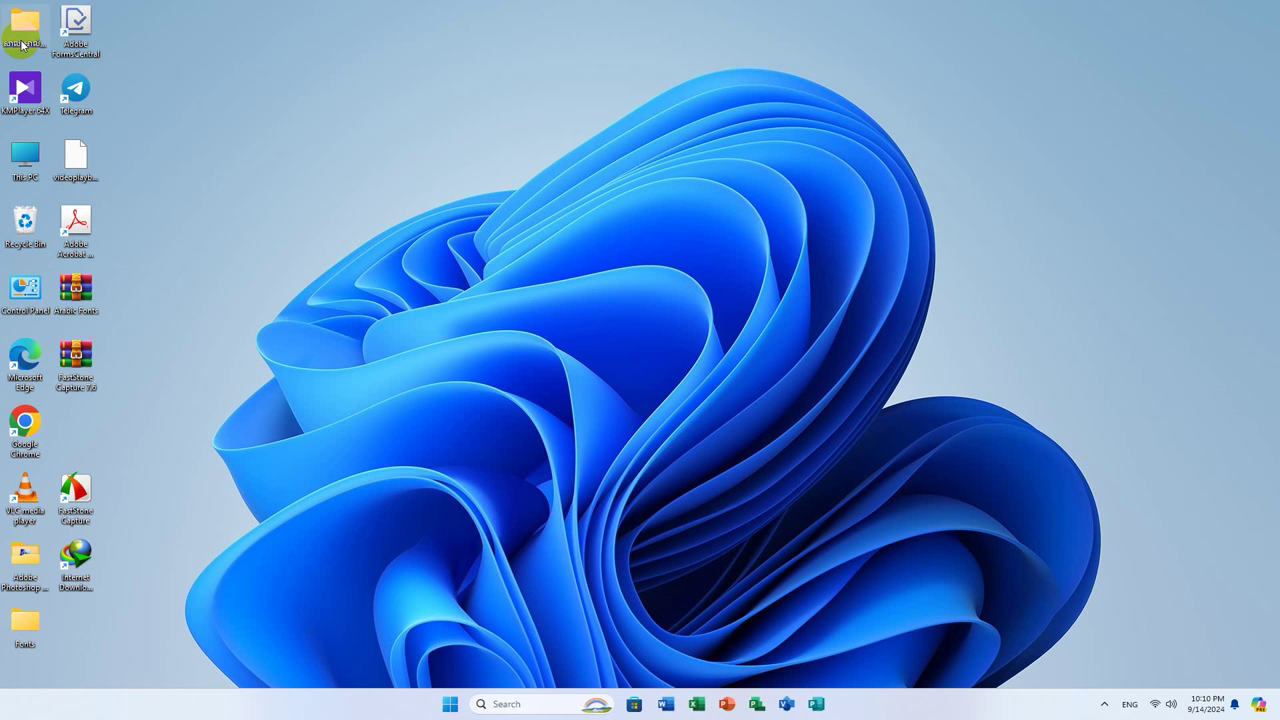
pyautogui.doubleClick(50, 486)
pyautogui.click(824, 195)
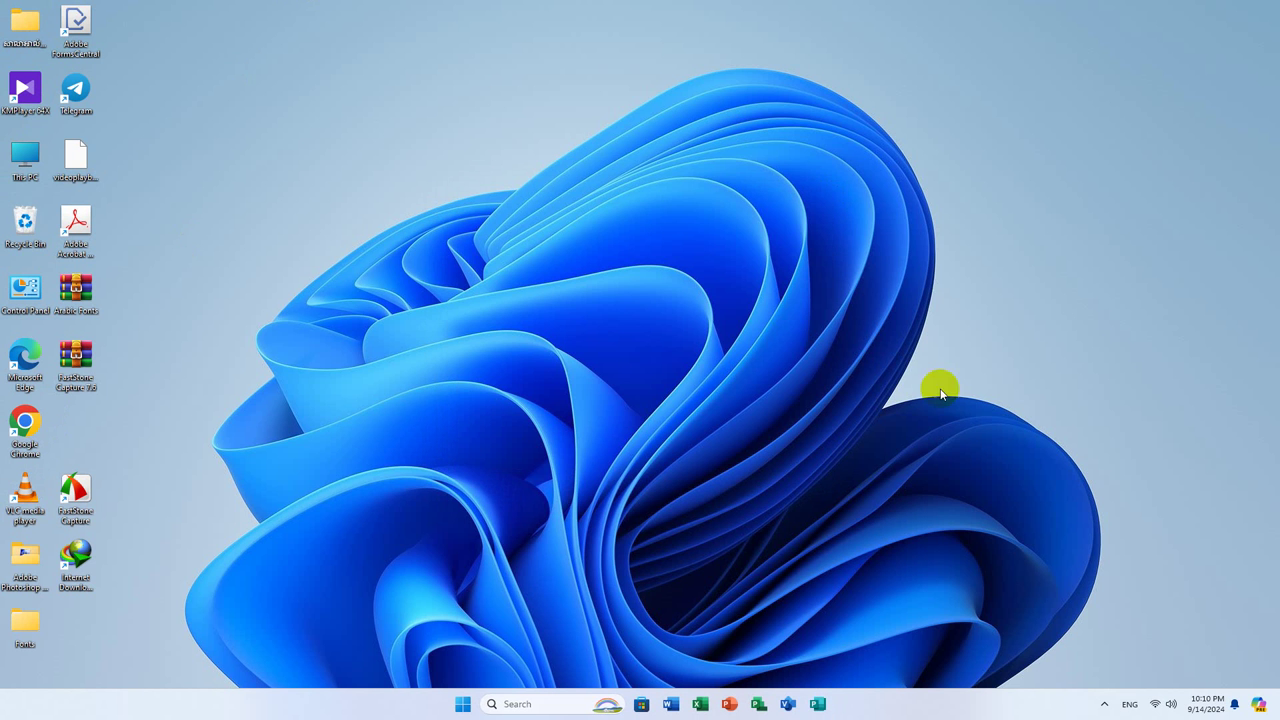
# Restore the Video Player Softs folder from the Recycle Bin, and close the Recycle Bin
pyautogui.doubleClick(25, 218)
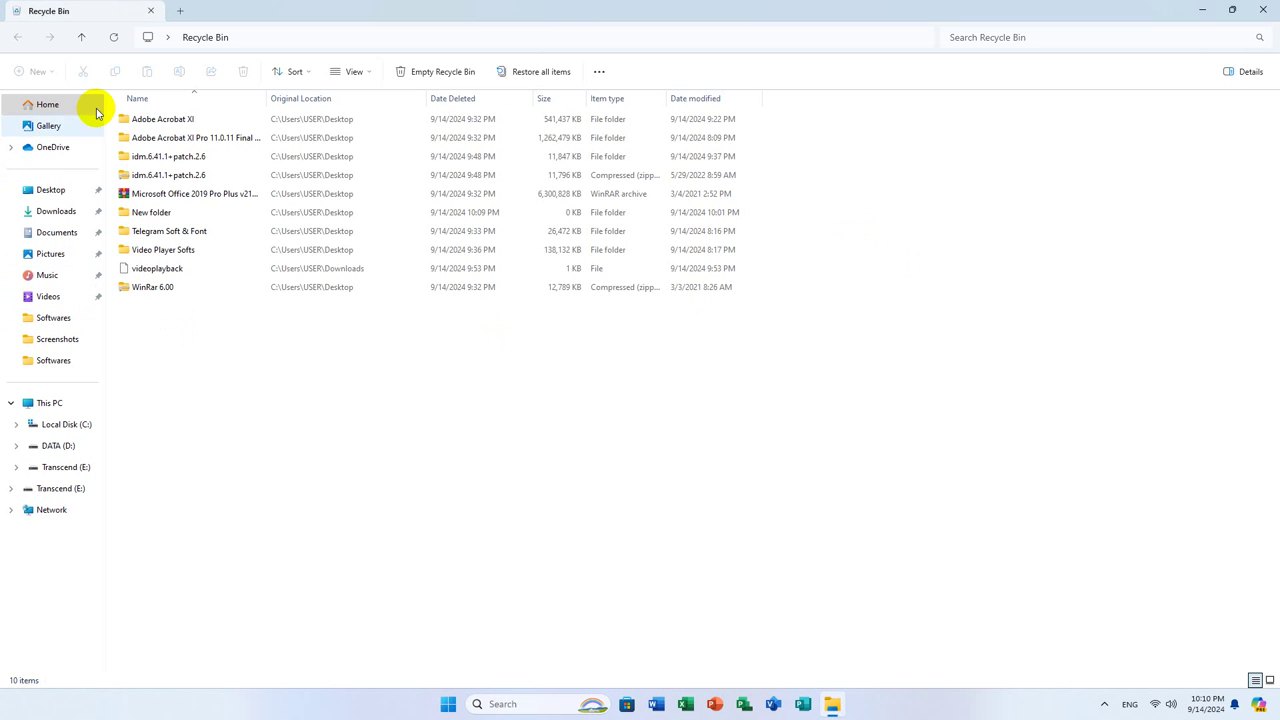
pyautogui.rightClick(138, 252)
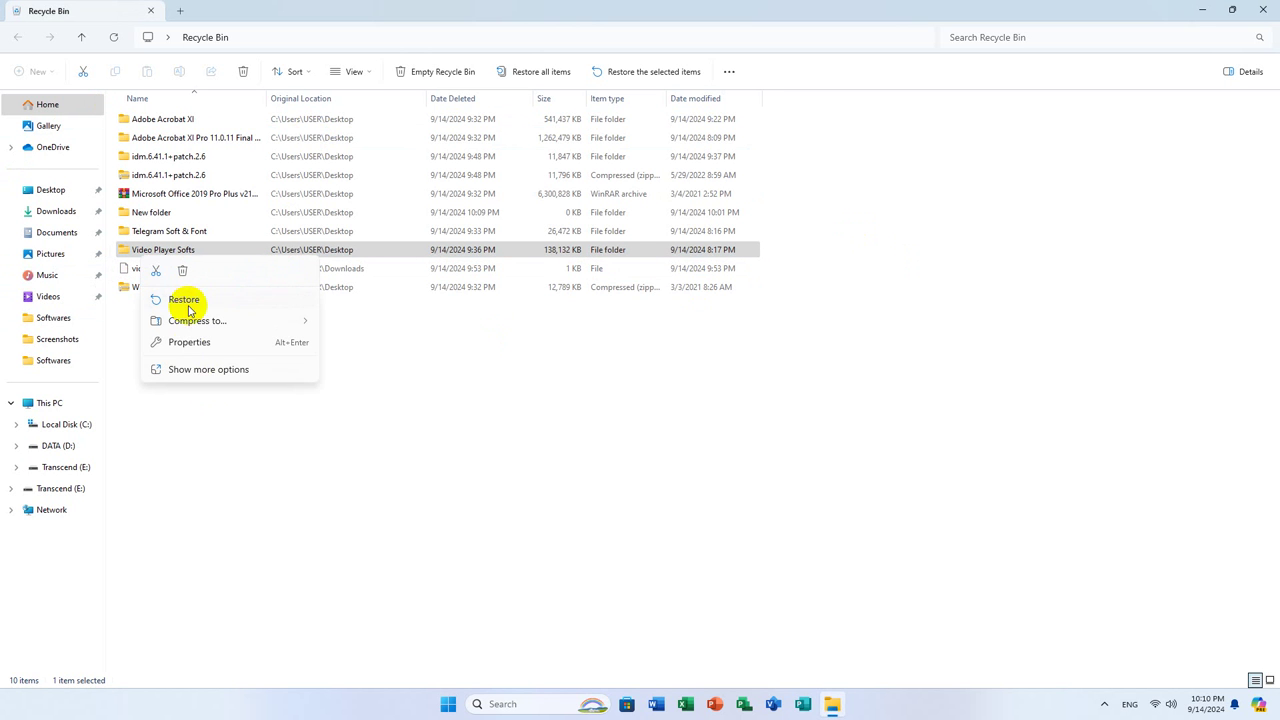
pyautogui.click(214, 297)
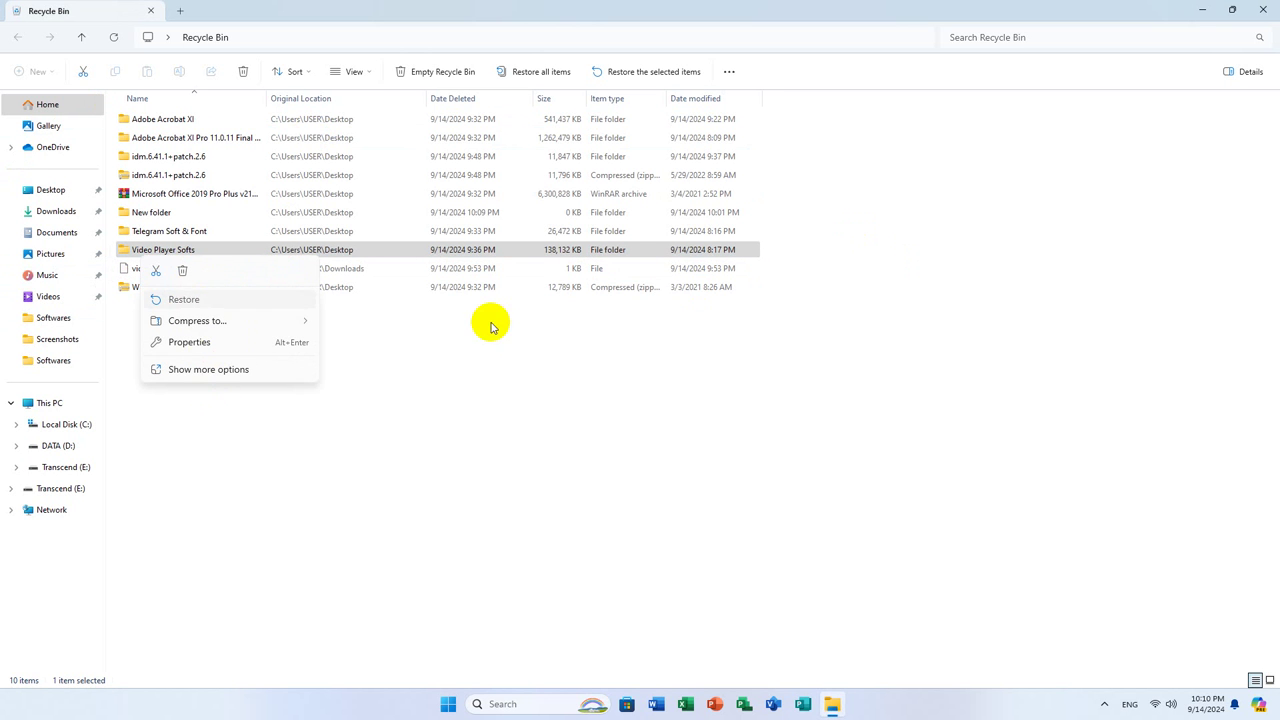
pyautogui.click(1274, 6)
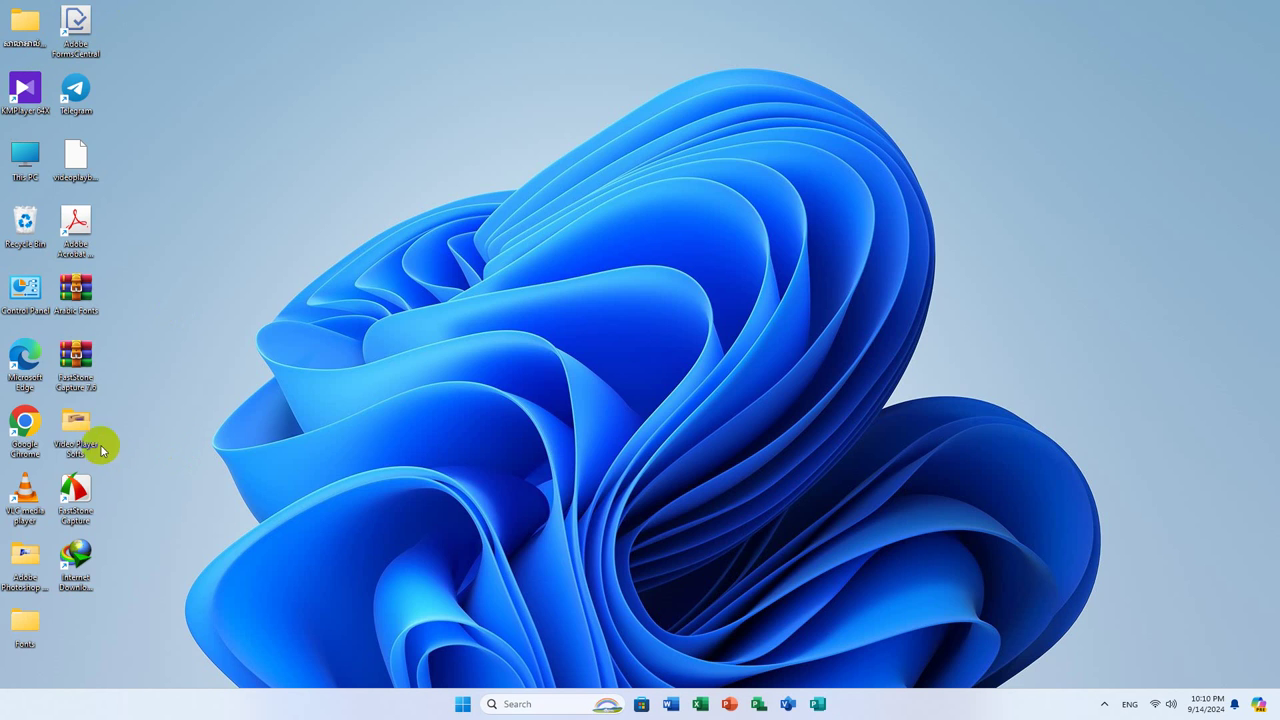
# Open the restored Video Player Softs folder, search Windows for "k lite codec", and clear the search
pyautogui.doubleClick(70, 440)
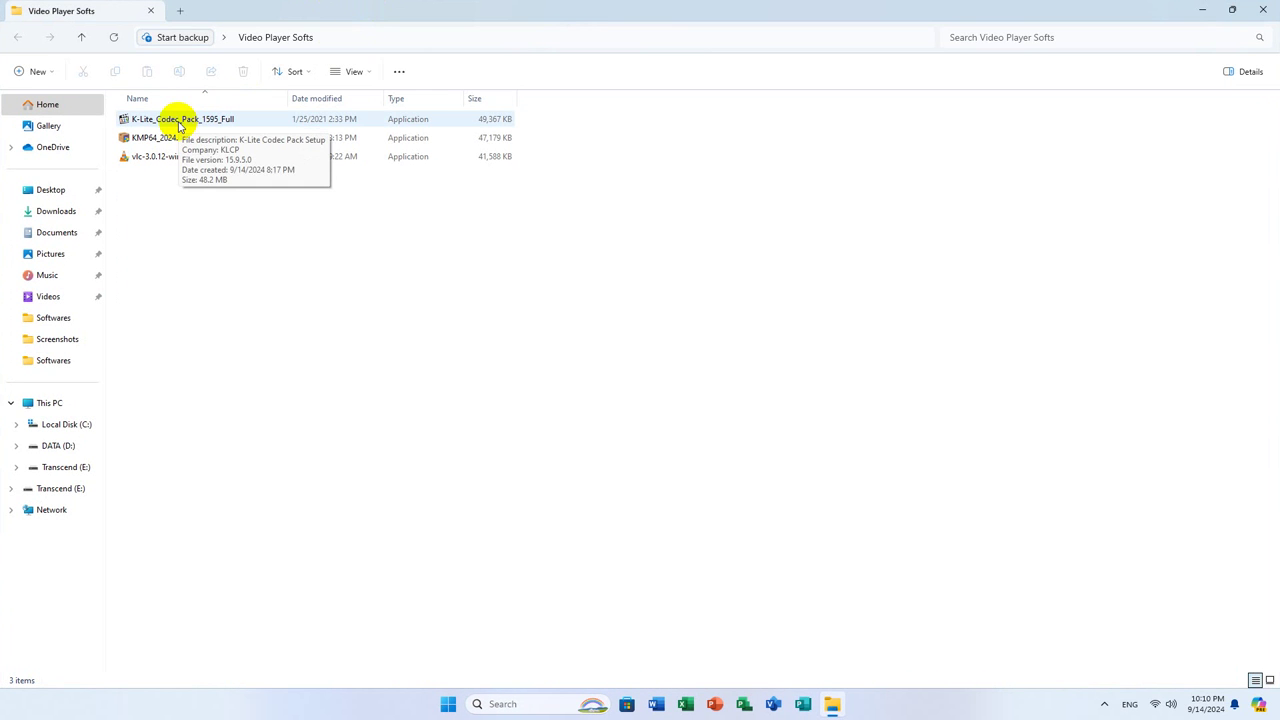
pyautogui.click(516, 702)
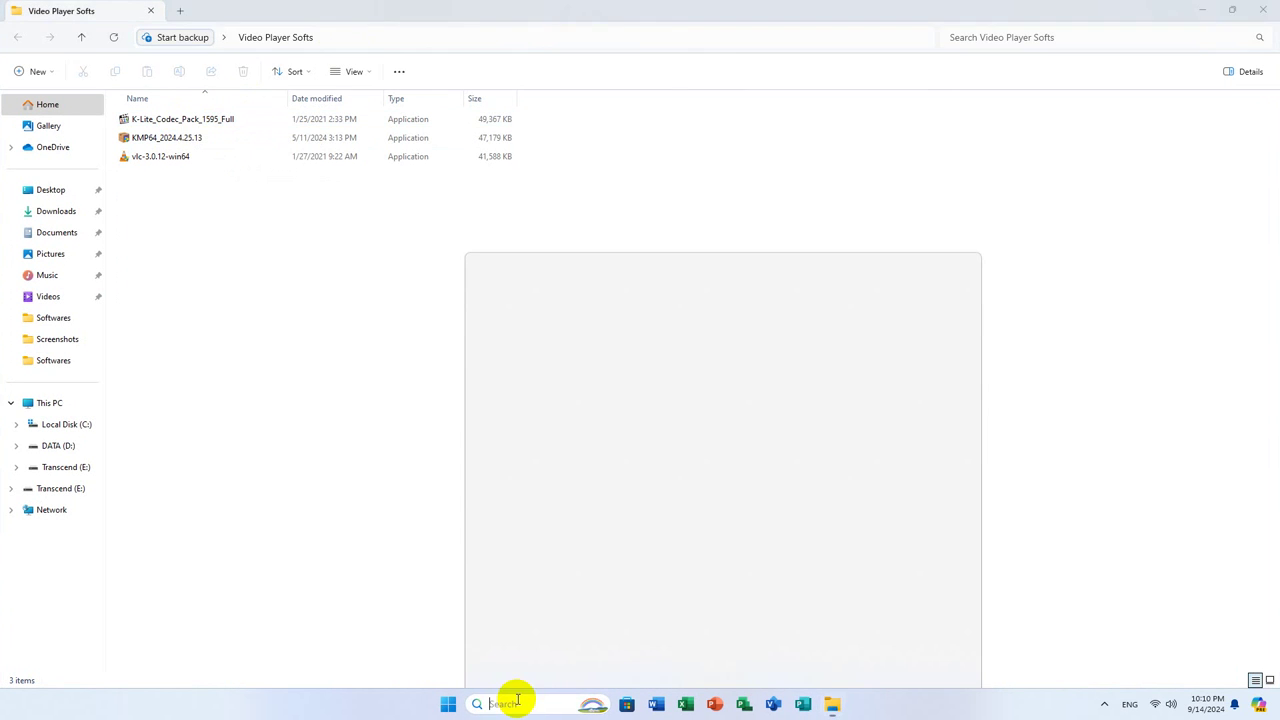
pyautogui.write('k lite codec')
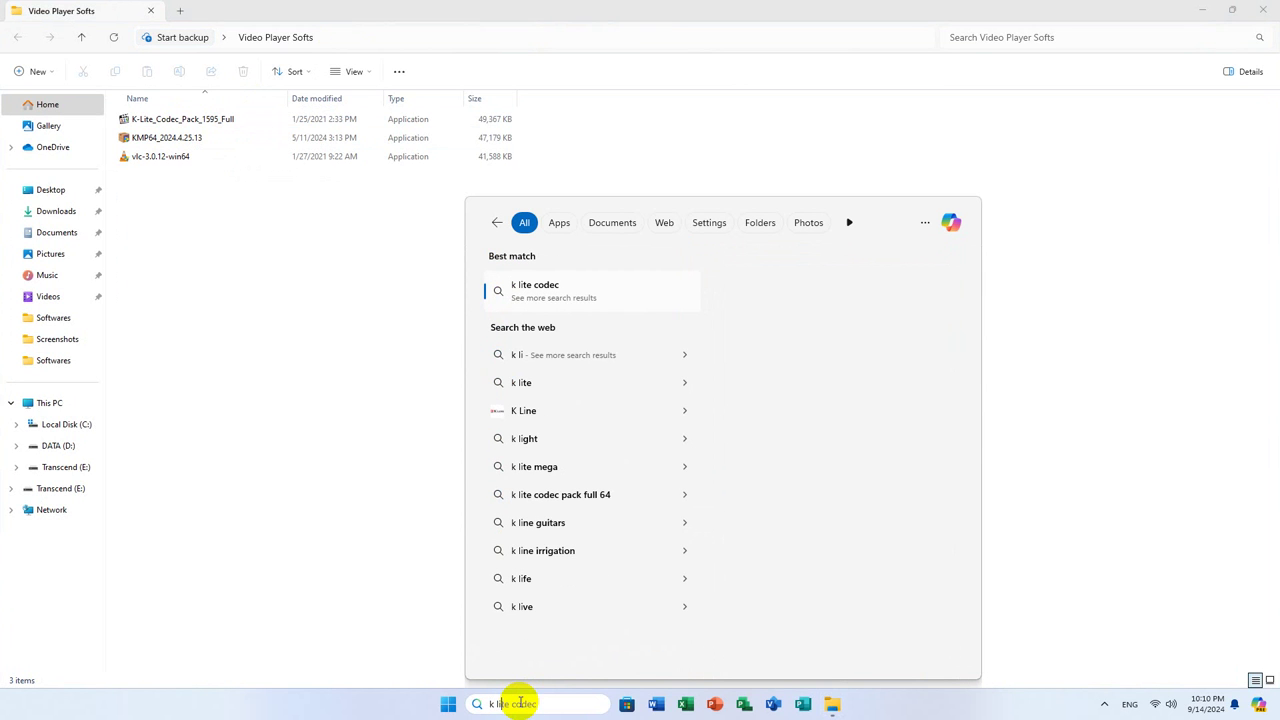
pyautogui.press('BackSpace')
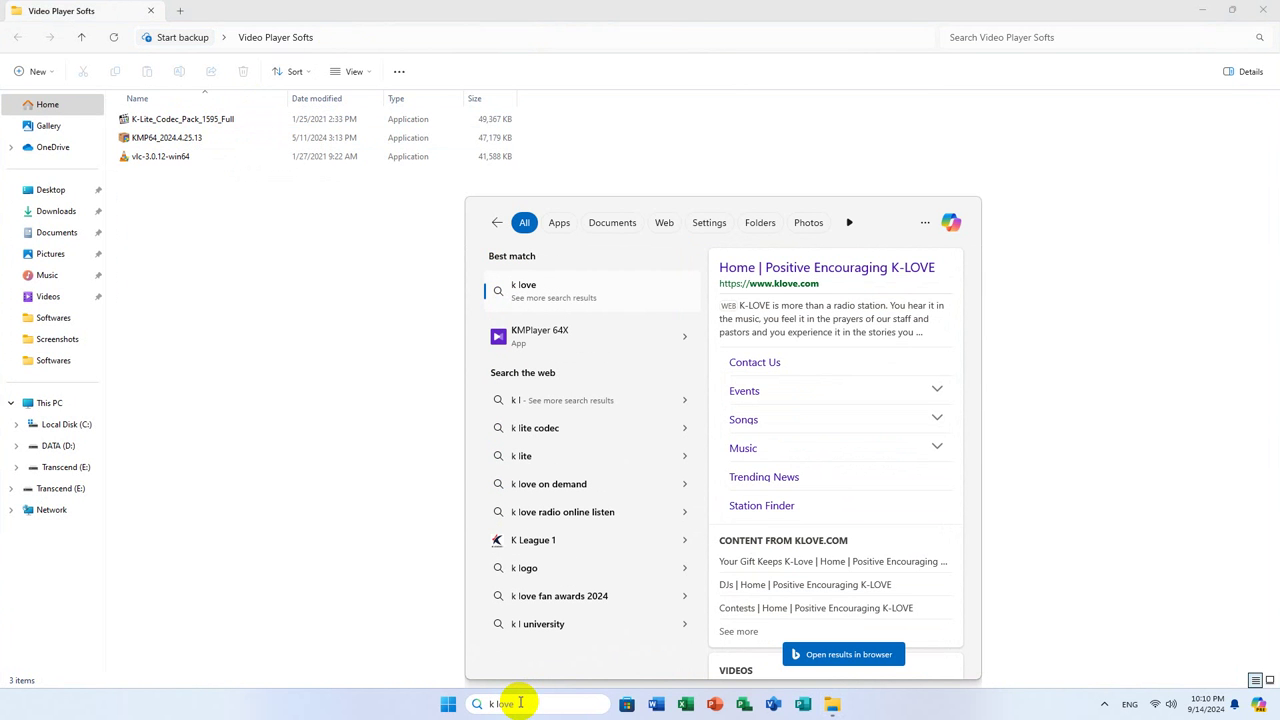
pyautogui.press('BackSpace')
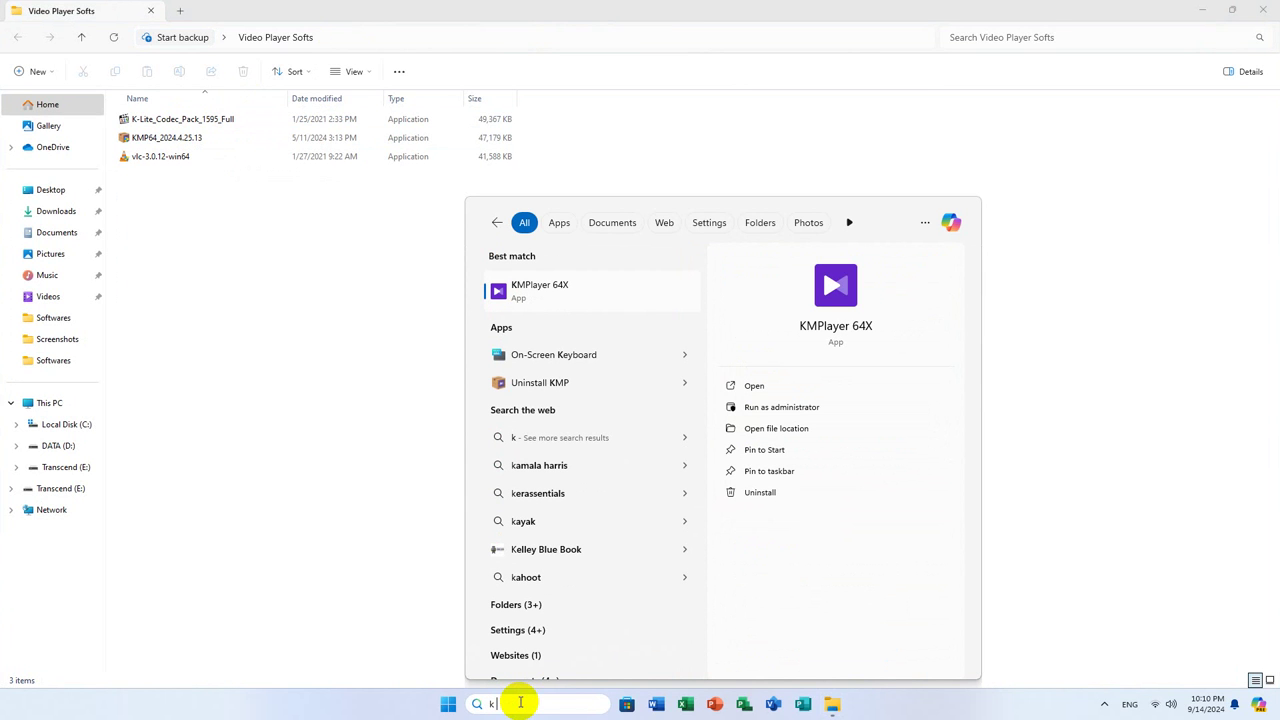
pyautogui.press('BackSpace')
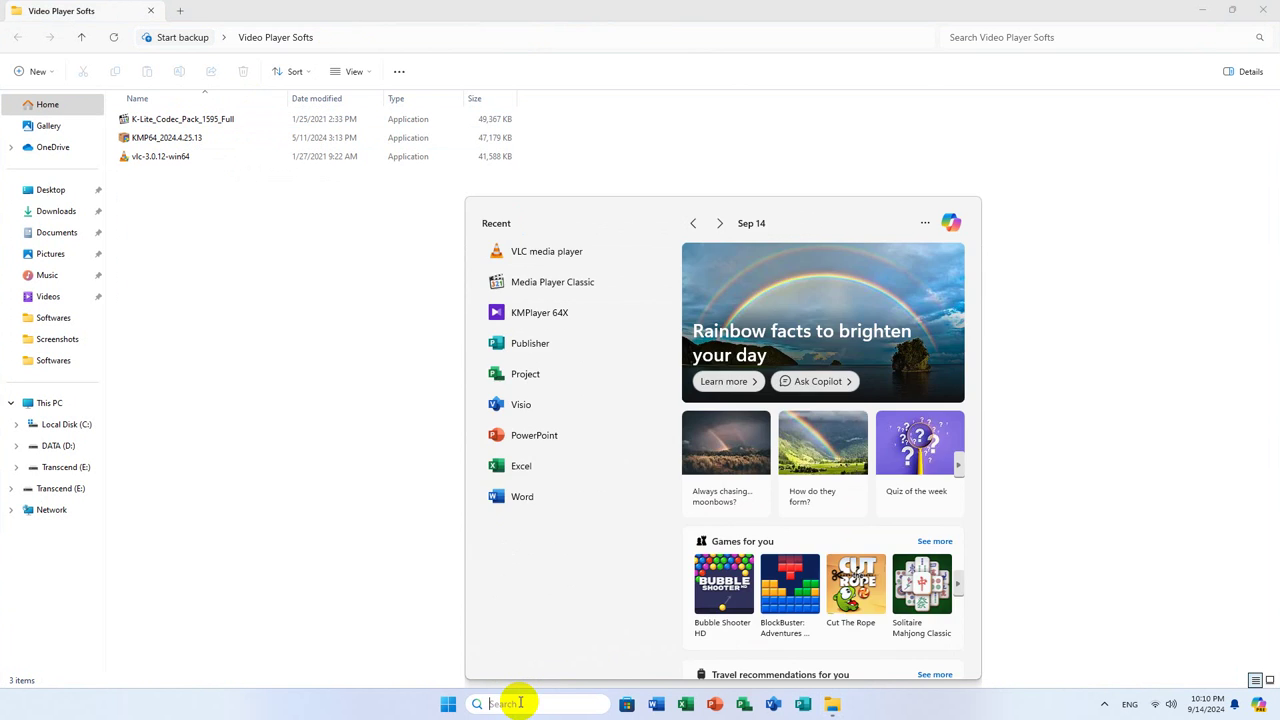
# Start the K-Lite_Codec_Pack_1595_Full.exe setup from a Windows search for "code pack", and exit without installing
pyautogui.write('code')
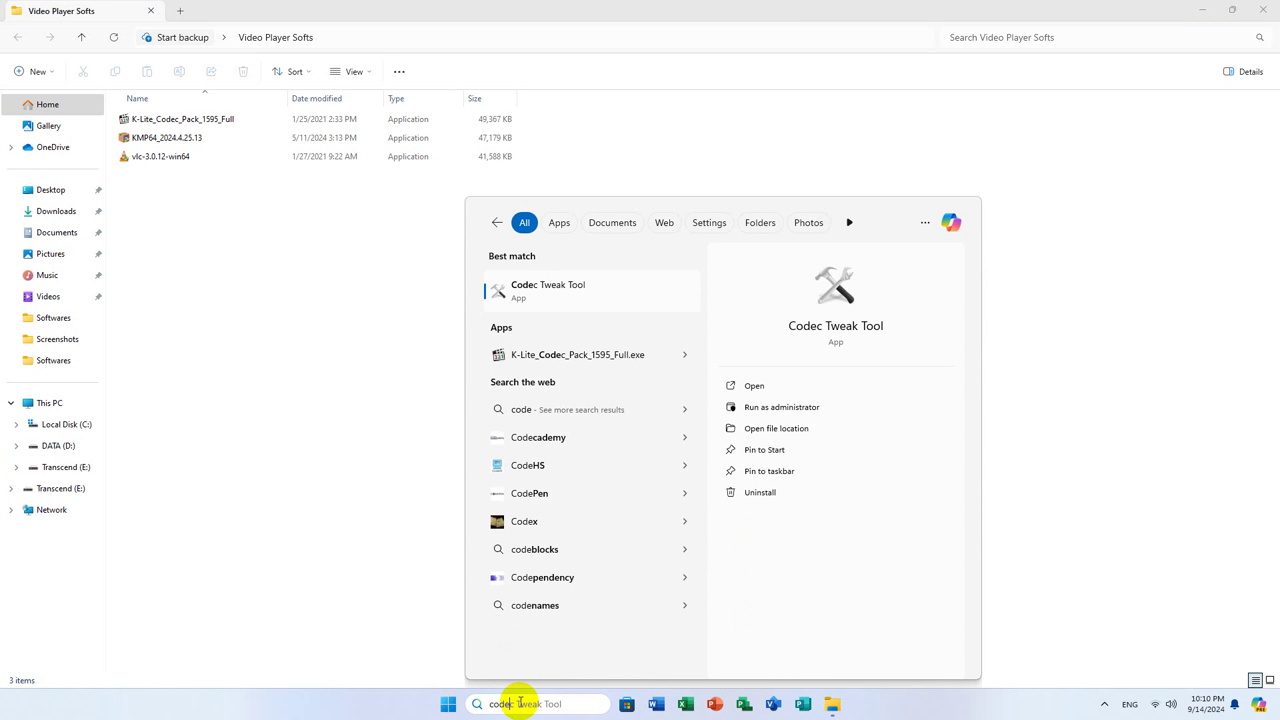
pyautogui.write(' pack')
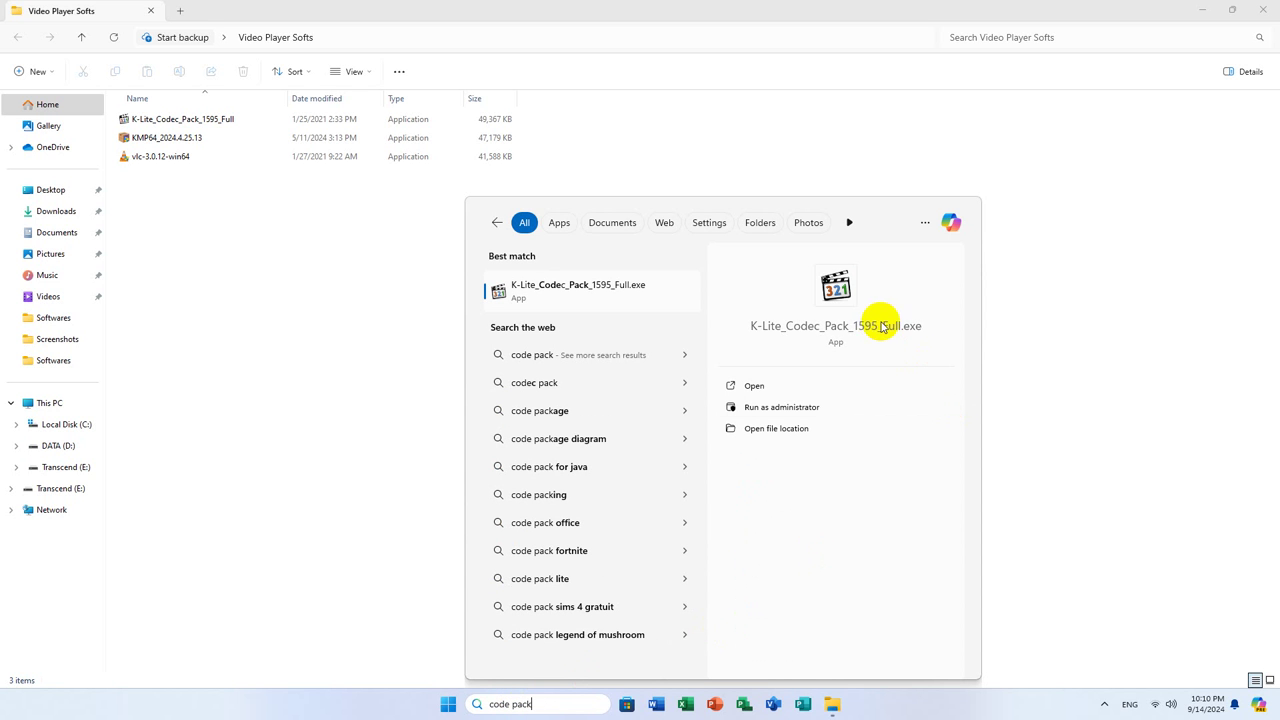
pyautogui.click(873, 326)
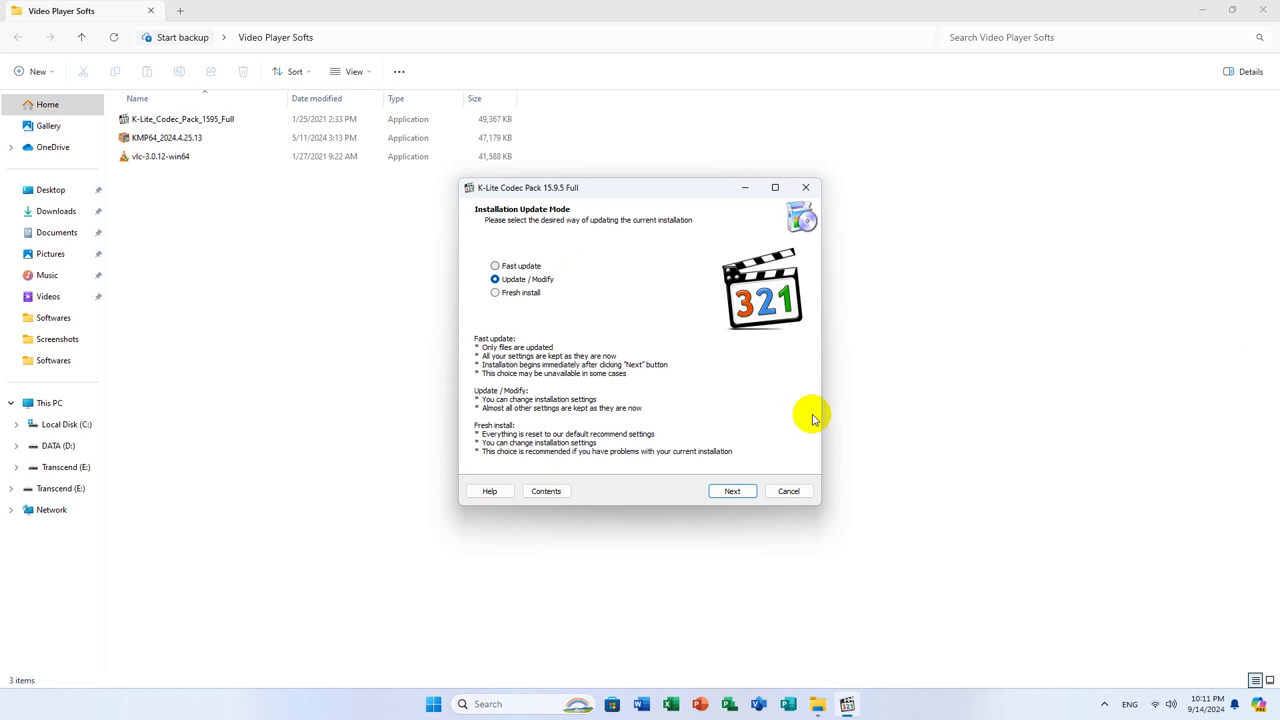
pyautogui.click(805, 490)
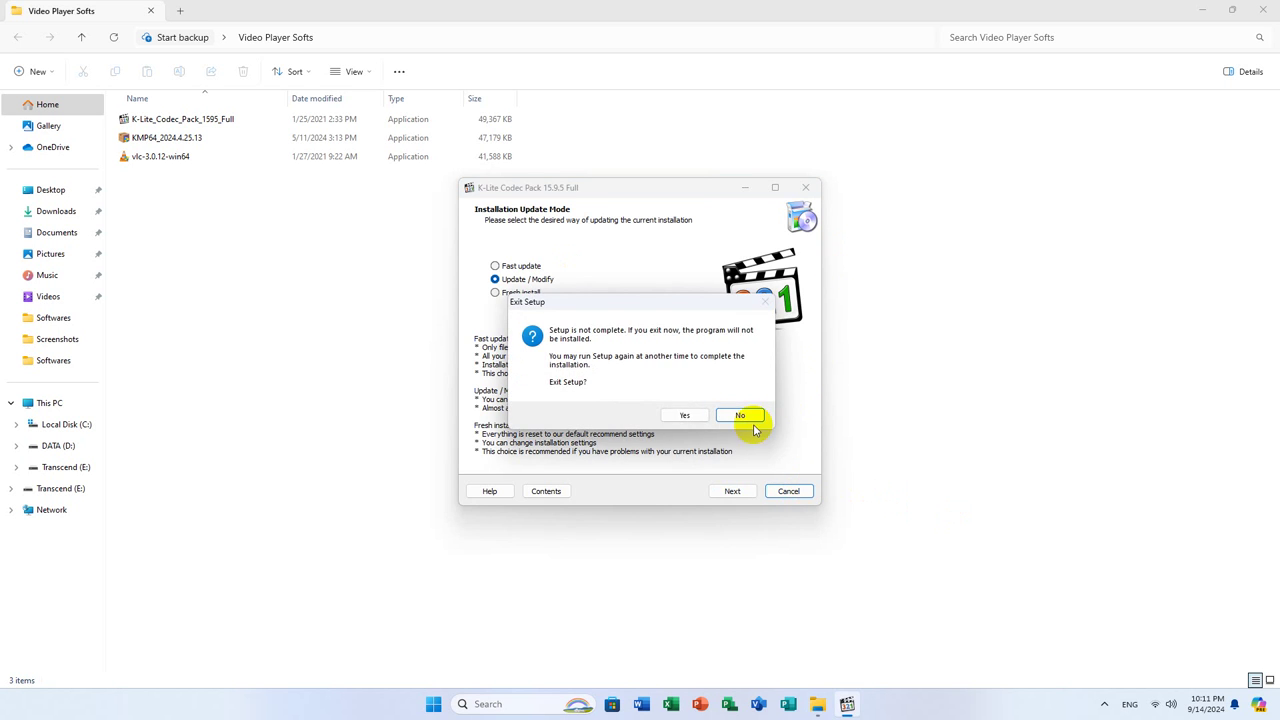
pyautogui.click(680, 415)
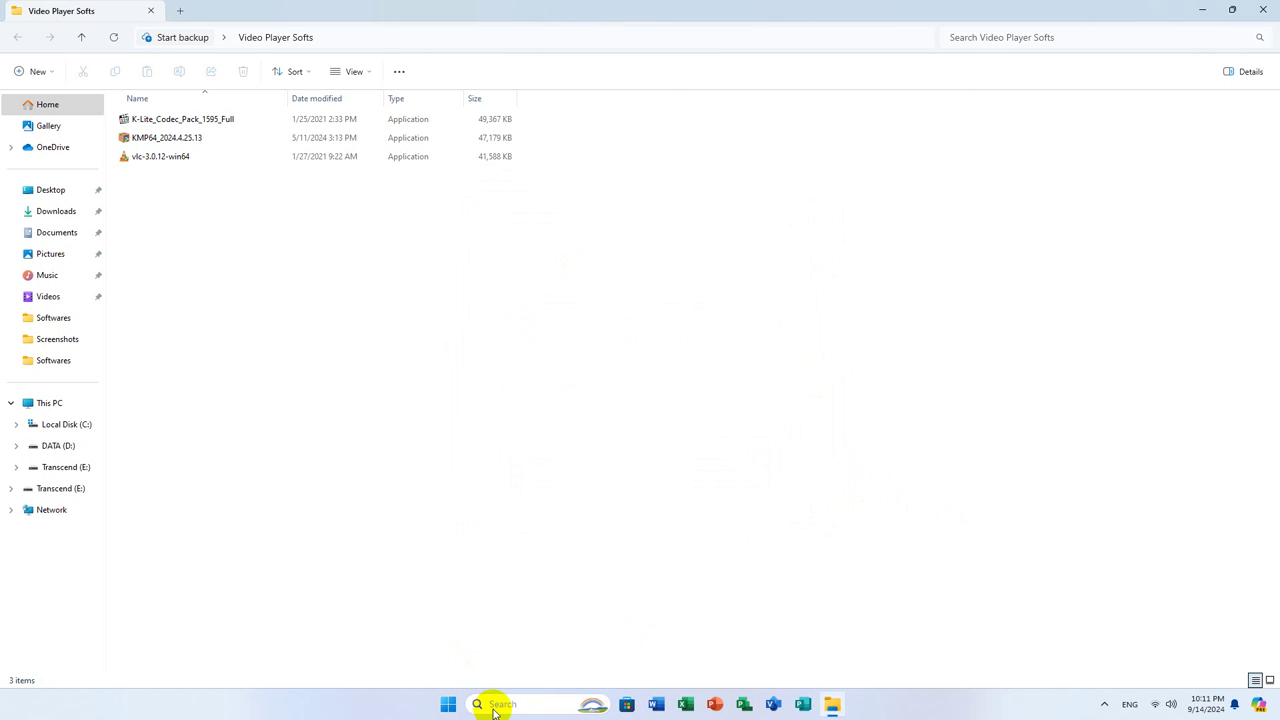
# Search Windows for "K-lite"
pyautogui.click(491, 704)
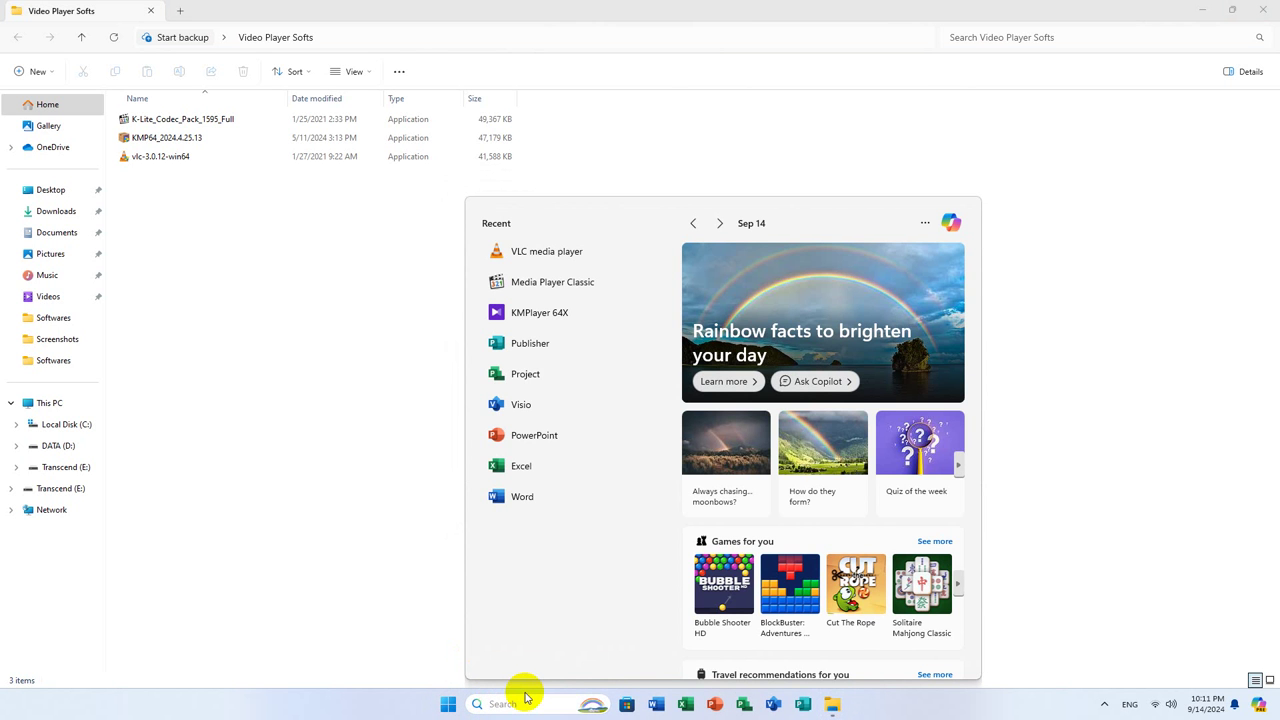
pyautogui.write('K-li')
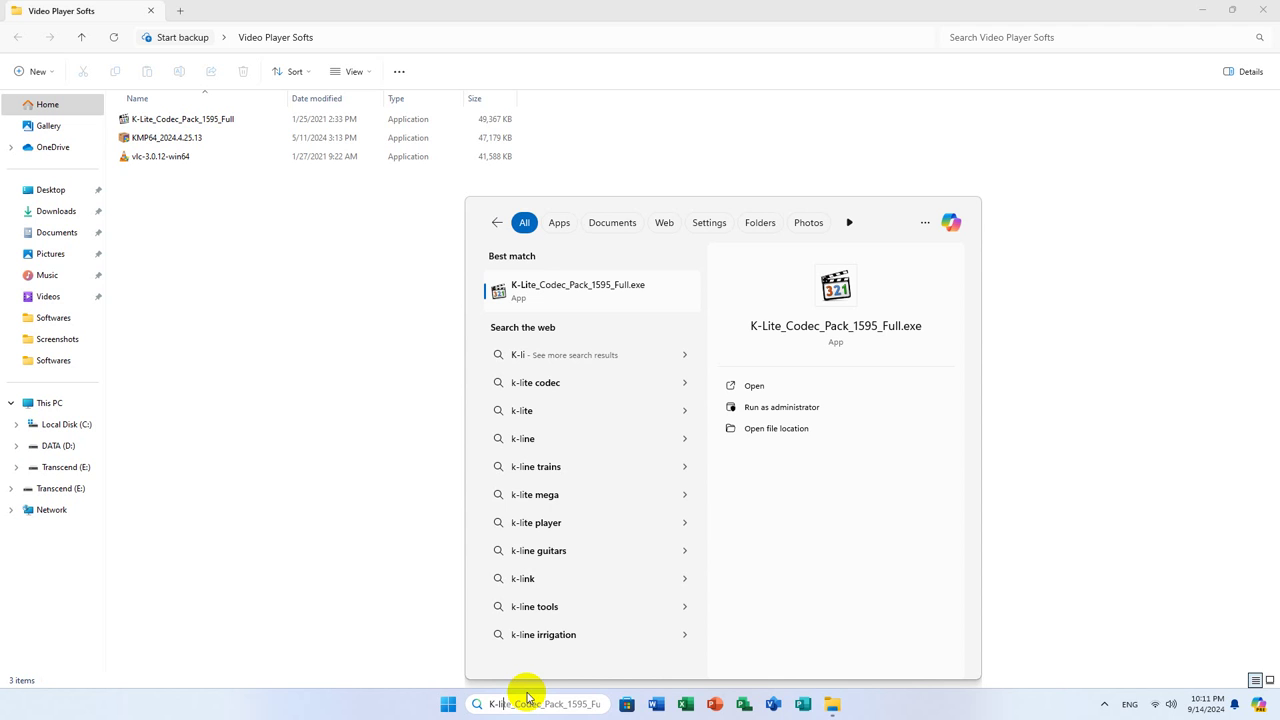
pyautogui.write('te')
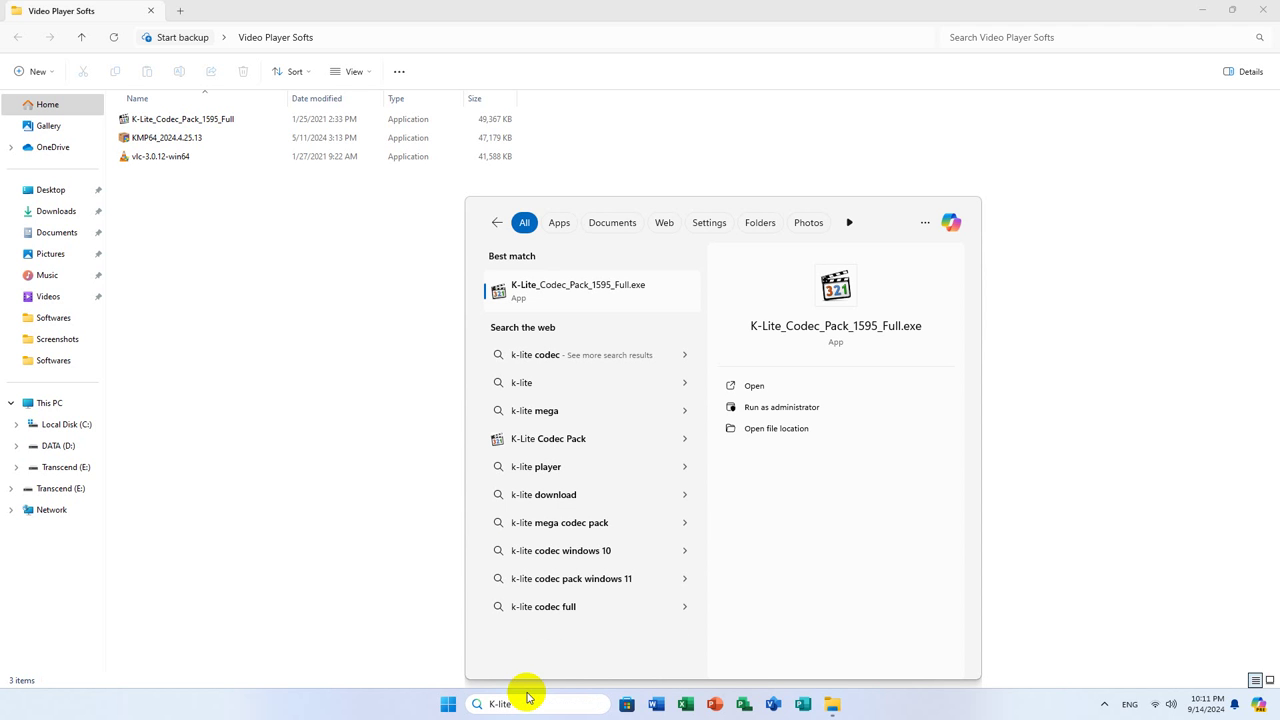
# Preview the K-Lite Codec Pack web result, and close the search and the Video Player Softs folder
pyautogui.click(684, 441)
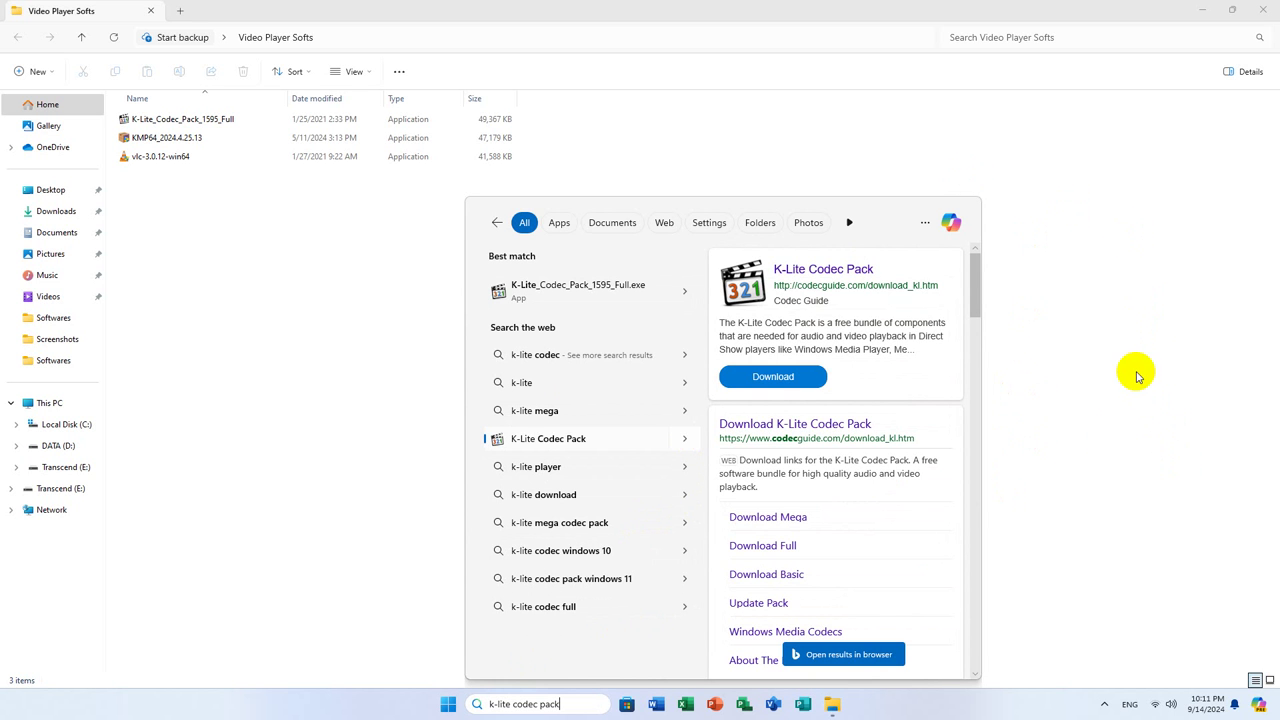
pyautogui.click(1115, 481)
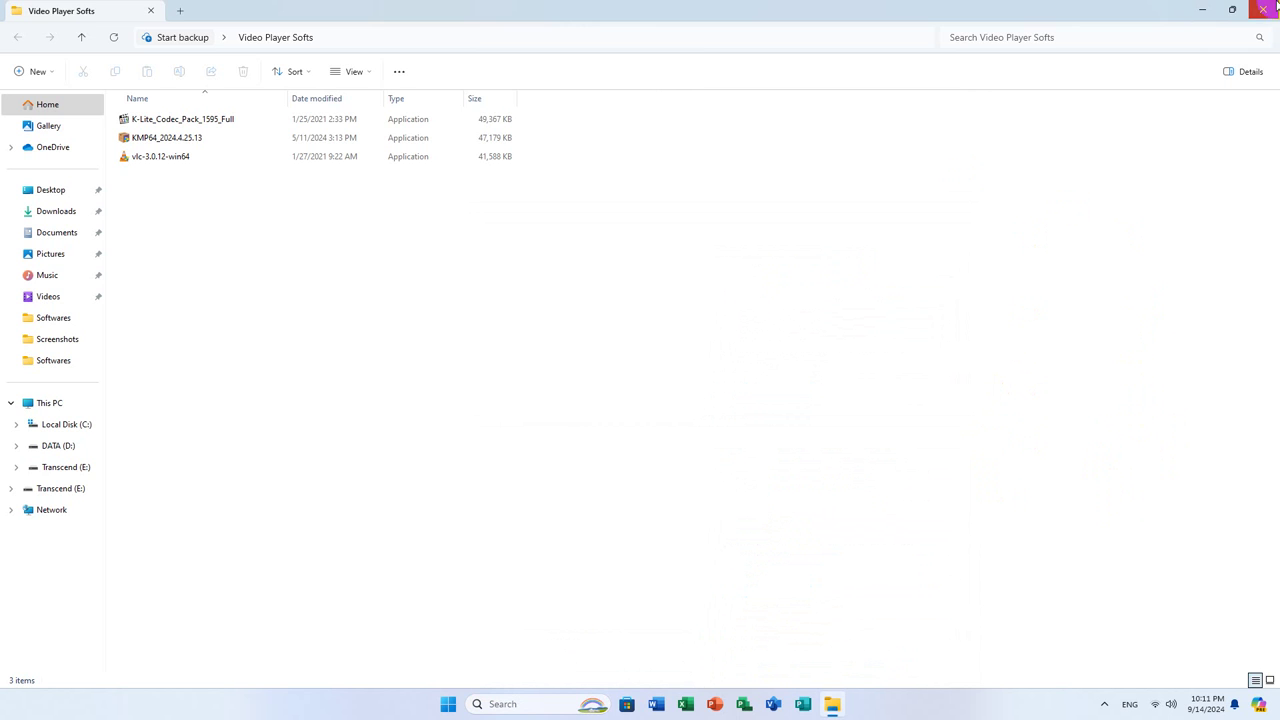
pyautogui.click(1274, 6)
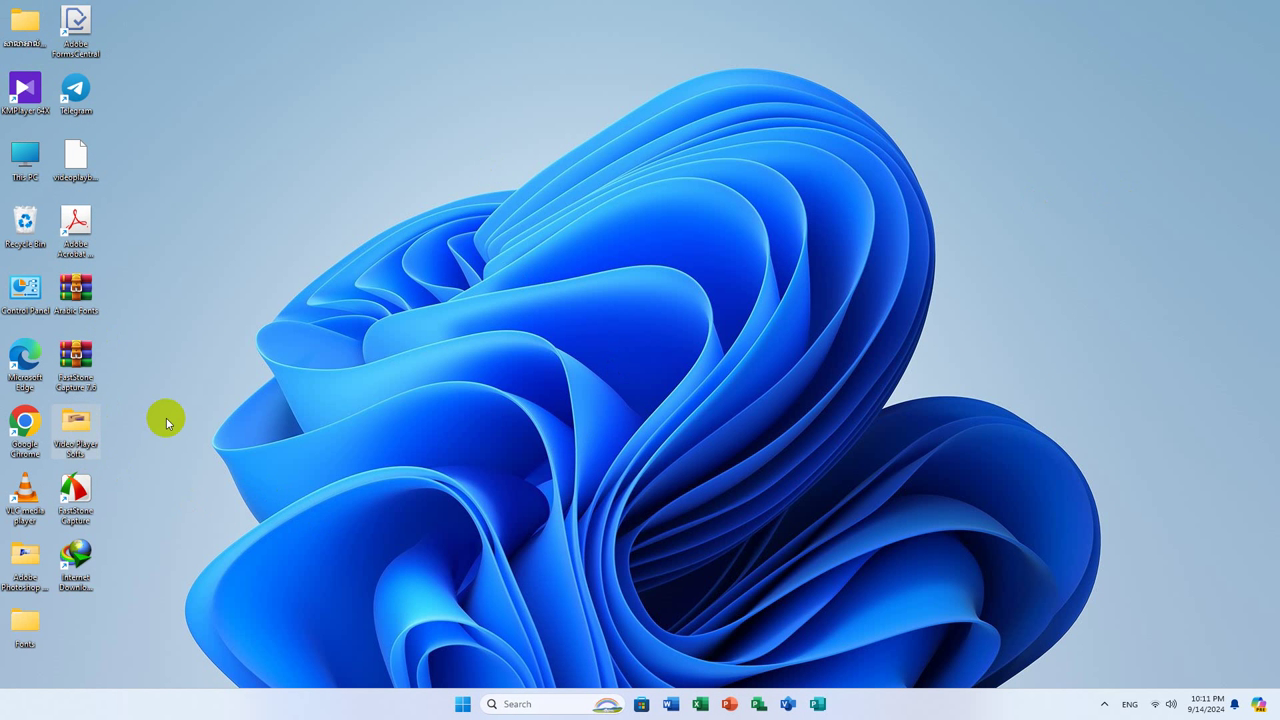
# Search Windows for "player" and for "k-lite codec", and dismiss the search
pyautogui.click(555, 704)
pyautogui.write('player')
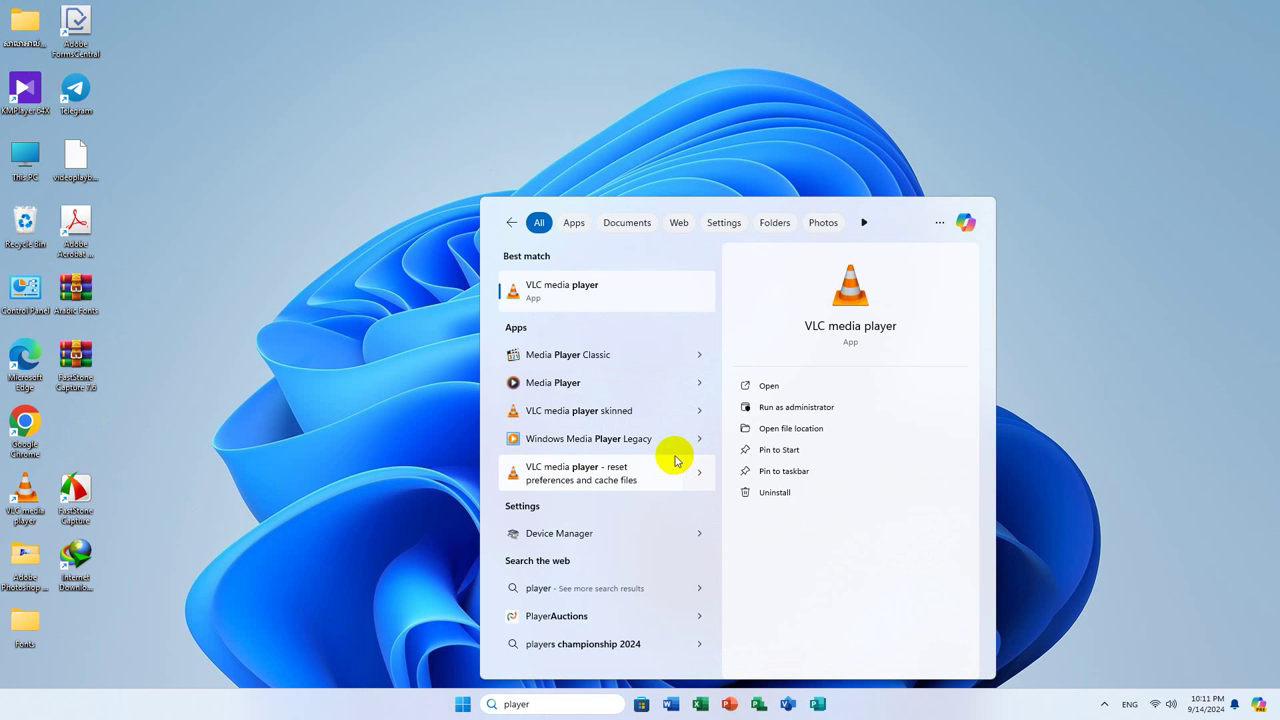
pyautogui.press('BackSpace')
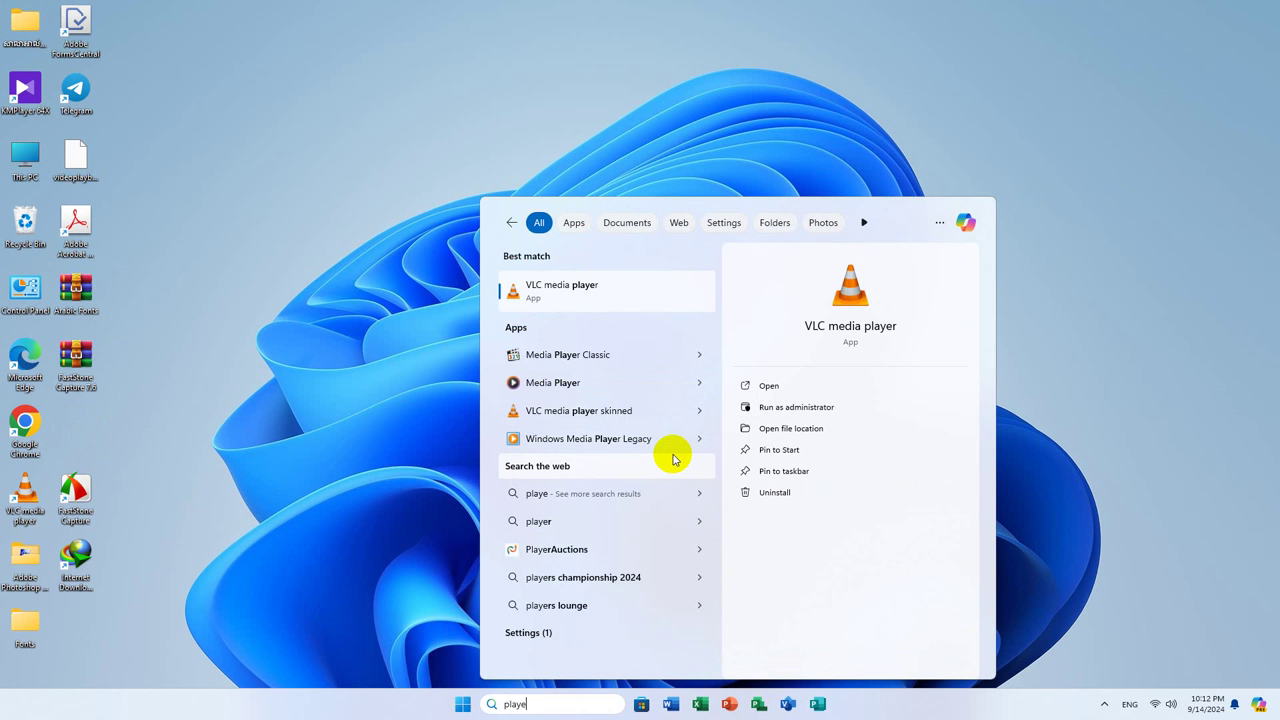
pyautogui.press('BackSpace')
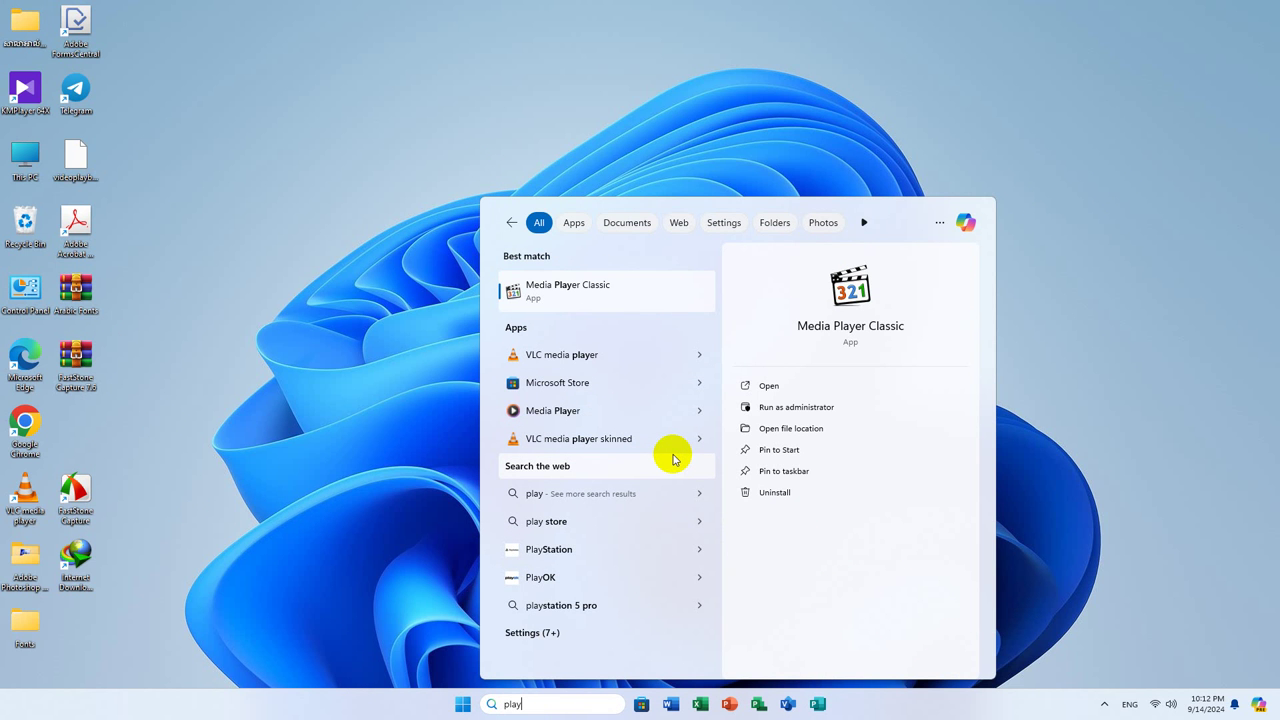
pyautogui.press('BackSpace')
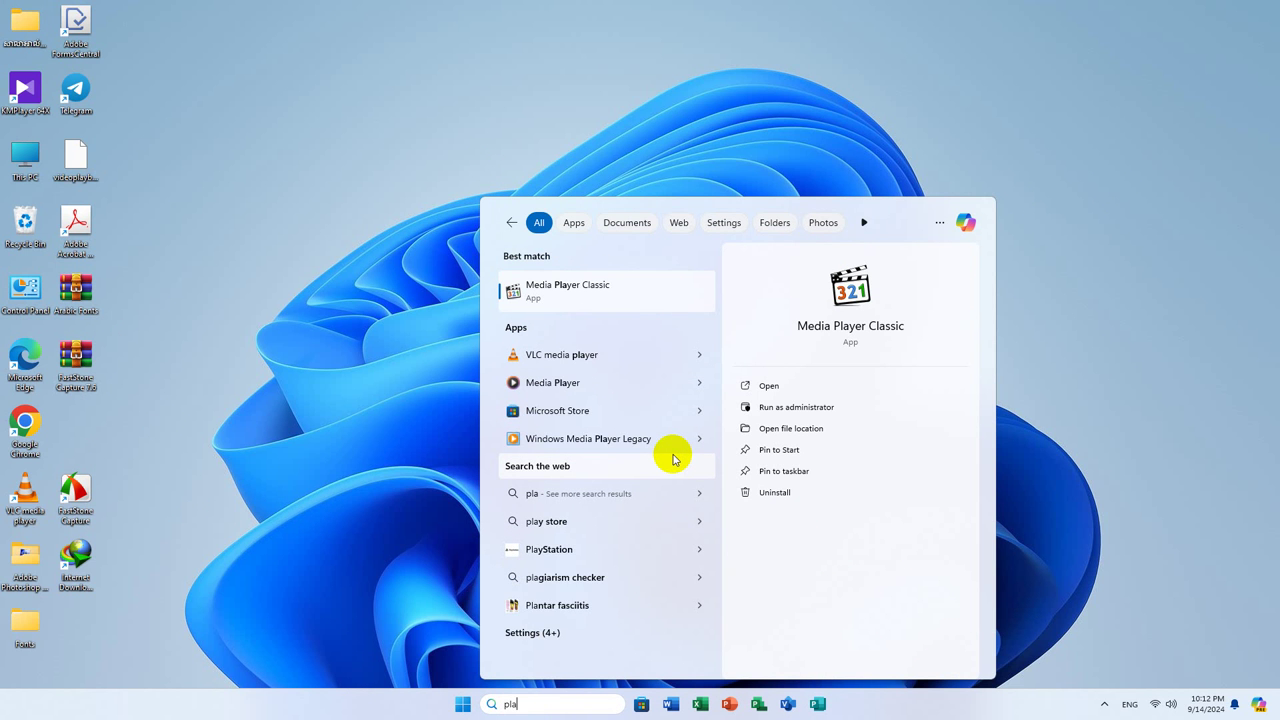
pyautogui.press('BackSpace')
pyautogui.press('BackSpace')
pyautogui.press('BackSpace')
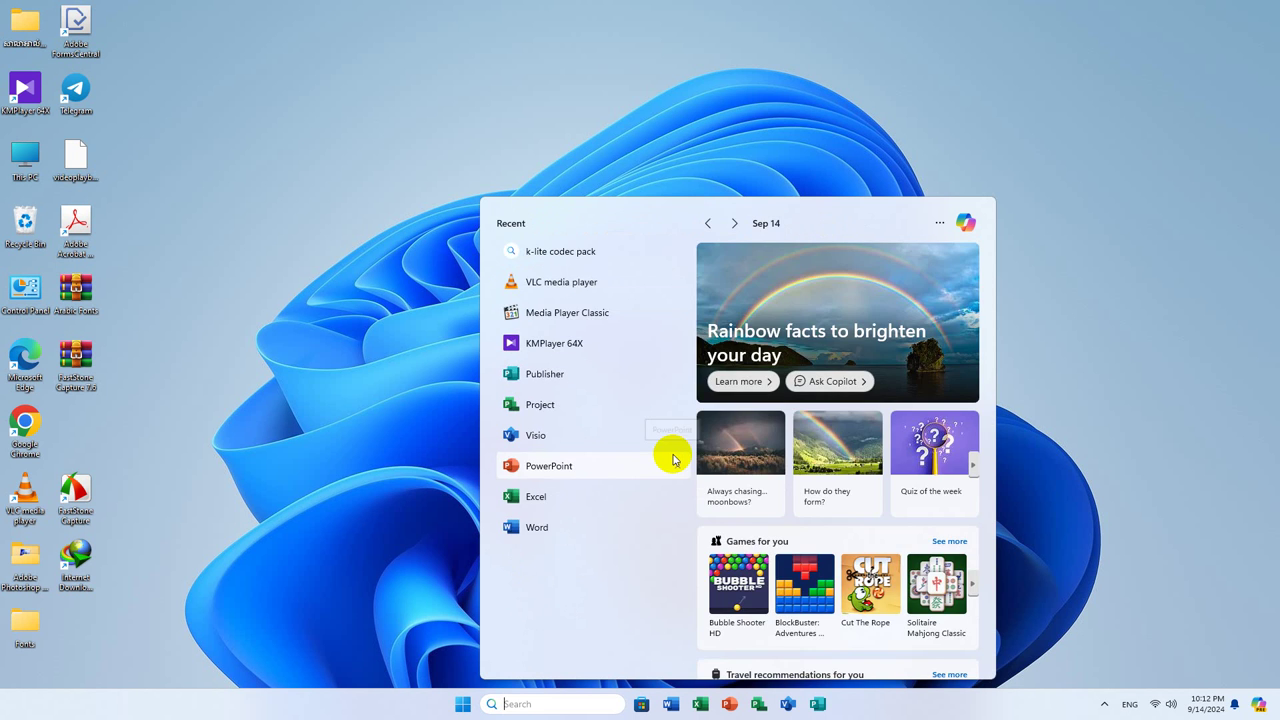
pyautogui.write('k-lite codec')
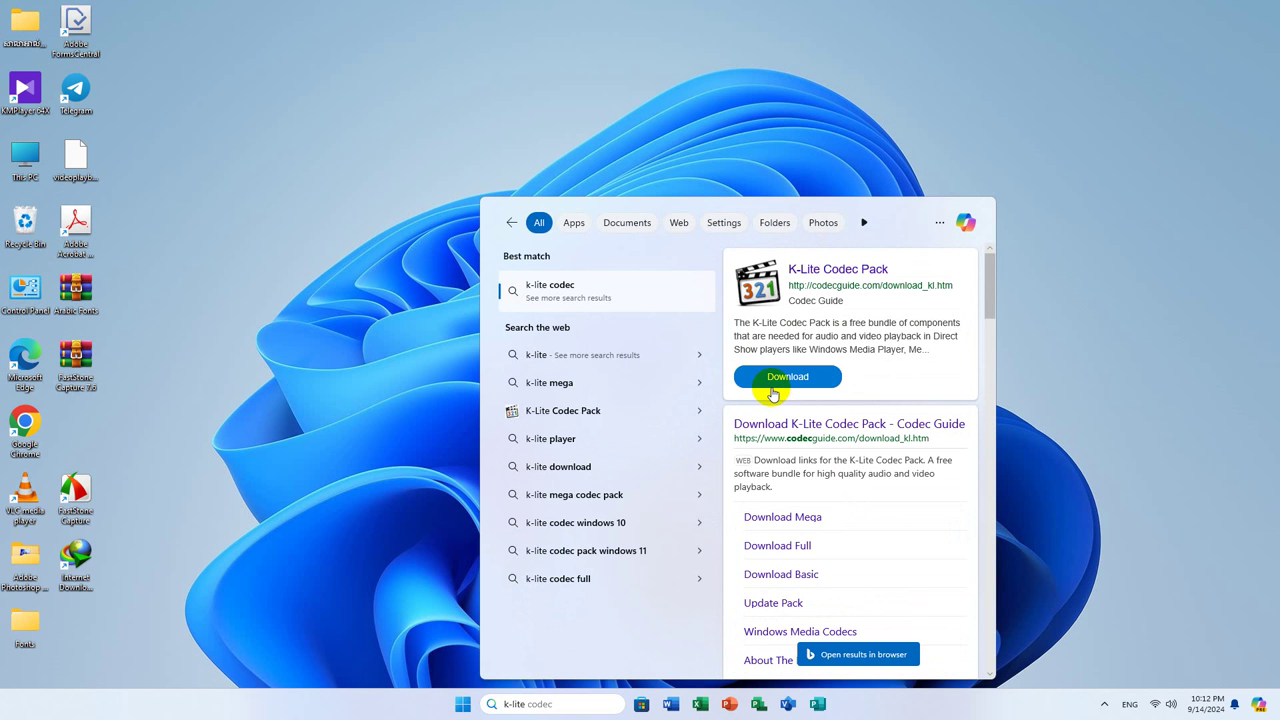
pyautogui.click(1100, 552)
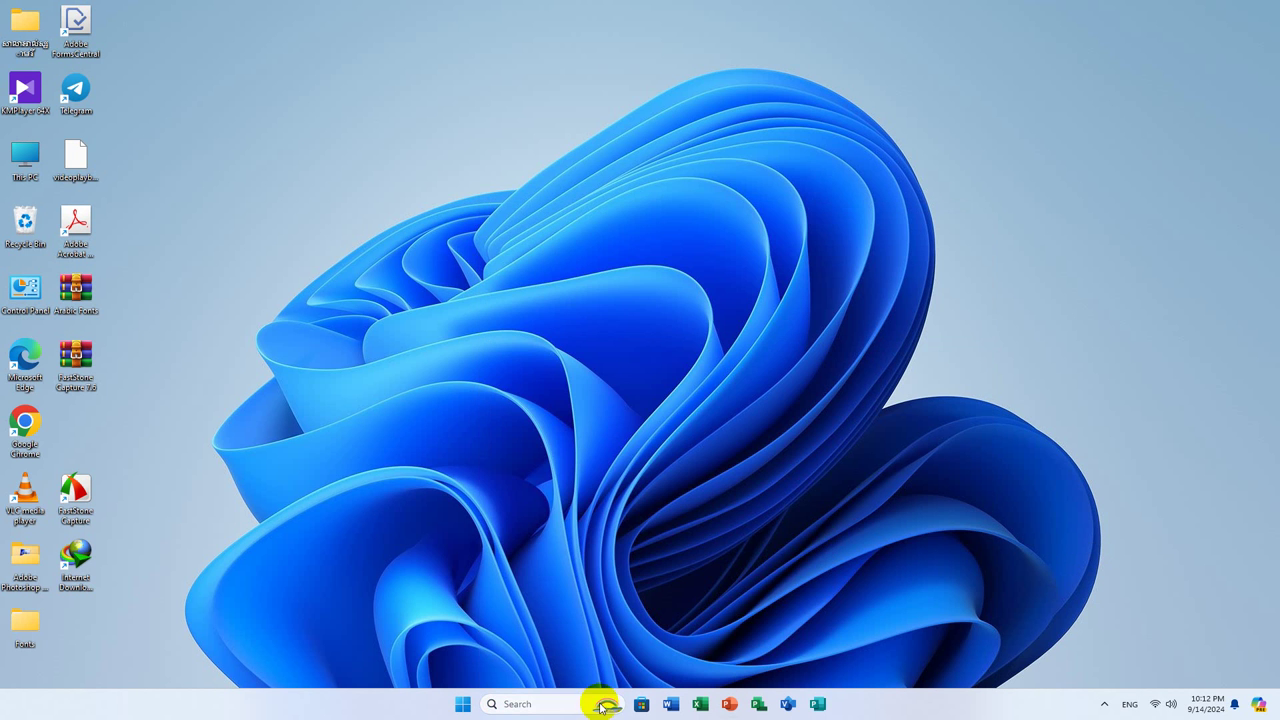
# Launch Media Player Classic from the full list of recently added apps
pyautogui.click(462, 700)
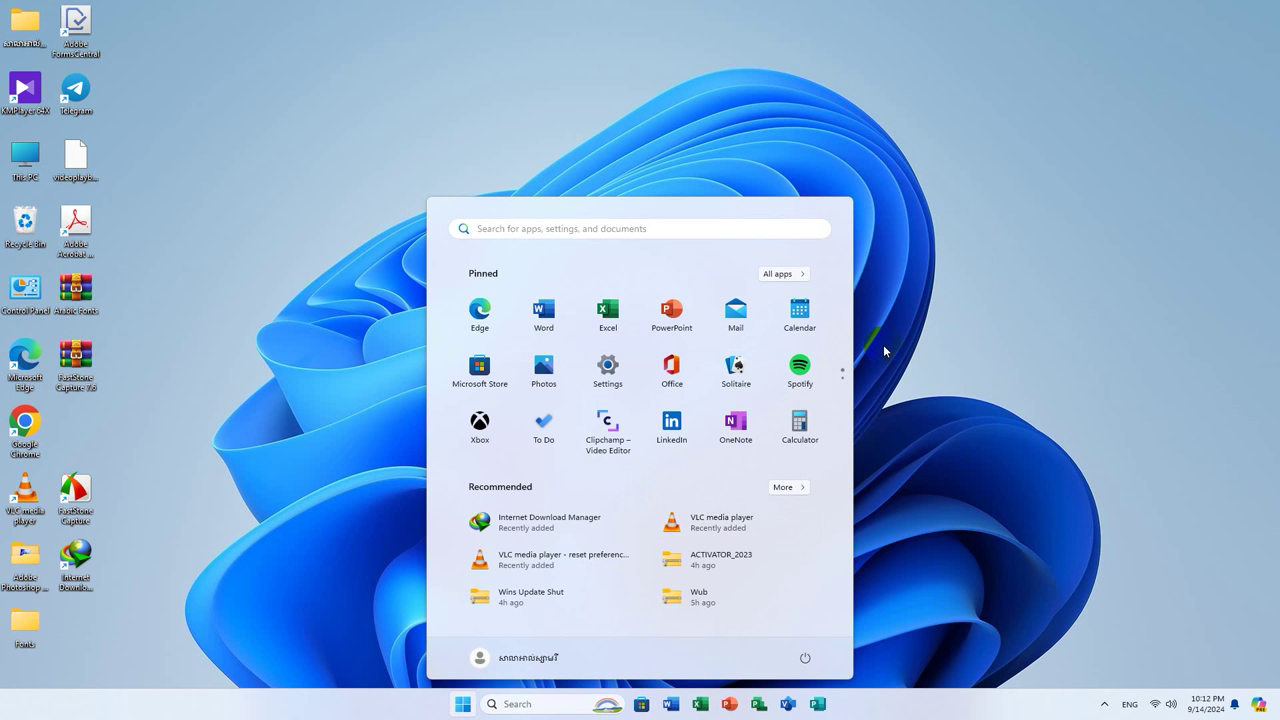
pyautogui.click(791, 487)
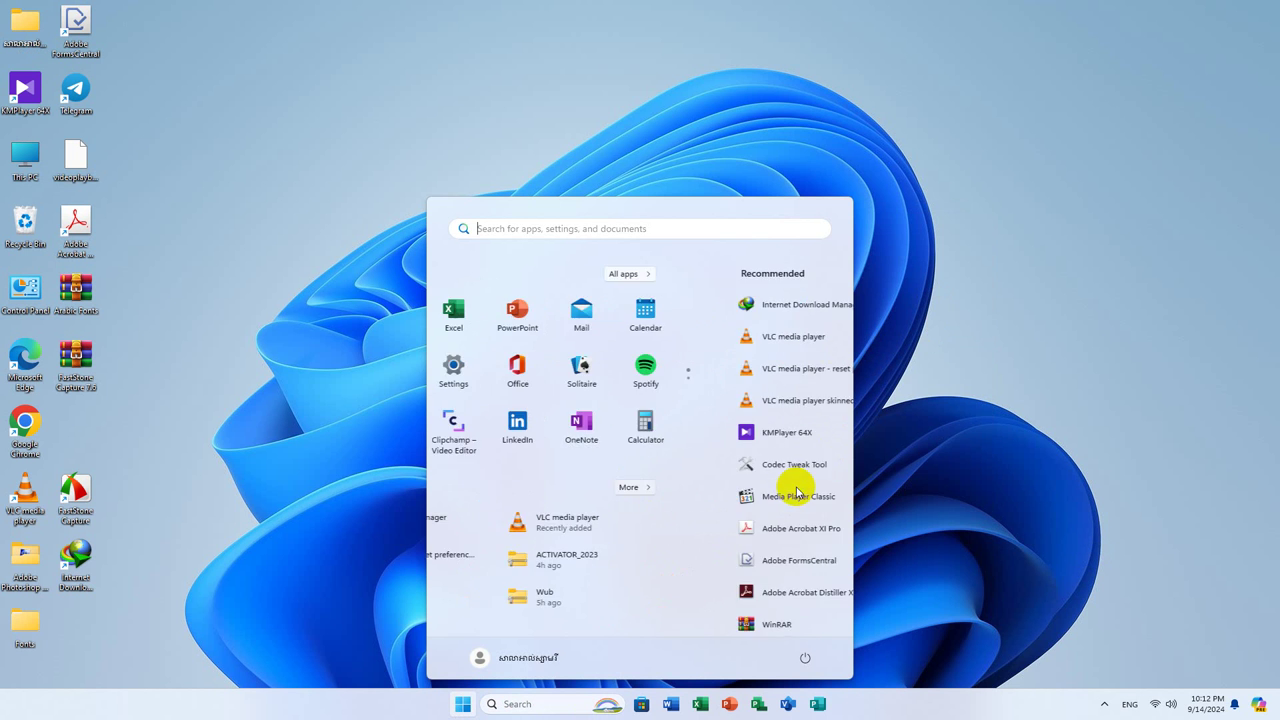
pyautogui.scroll(-2, 515, 340)
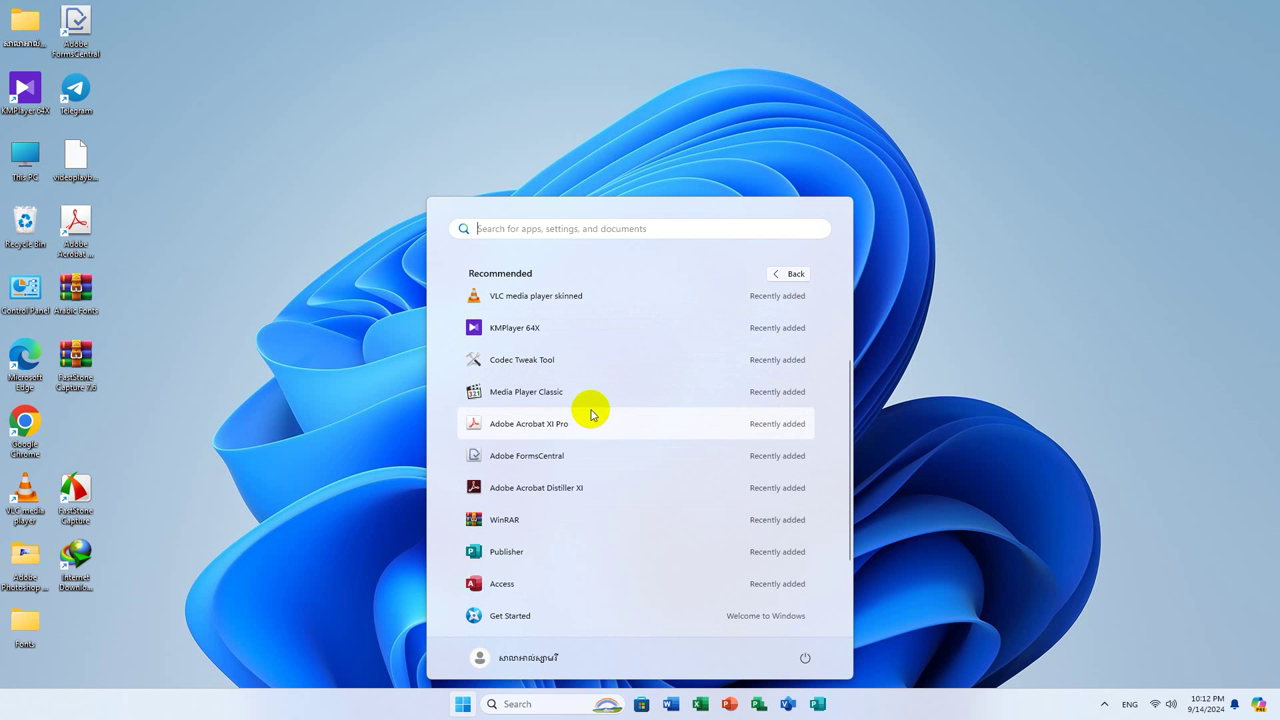
pyautogui.scroll(-3, 616, 388)
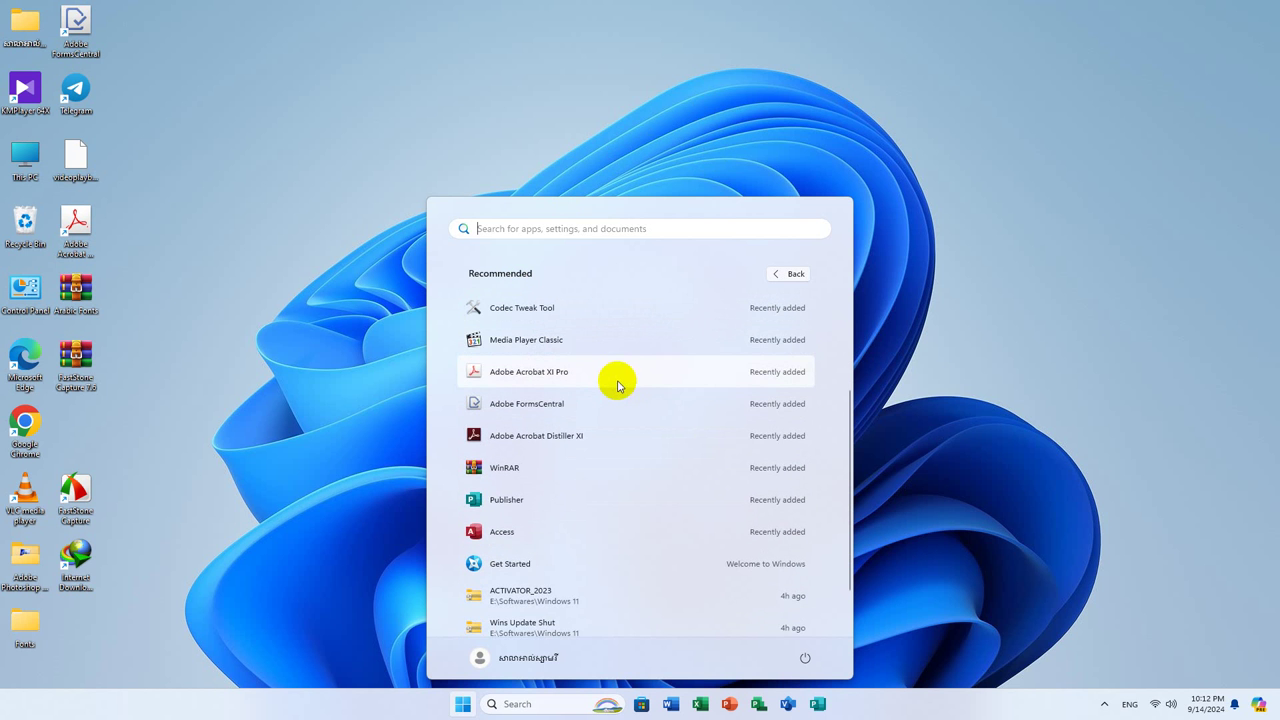
pyautogui.scroll(5, 621, 385)
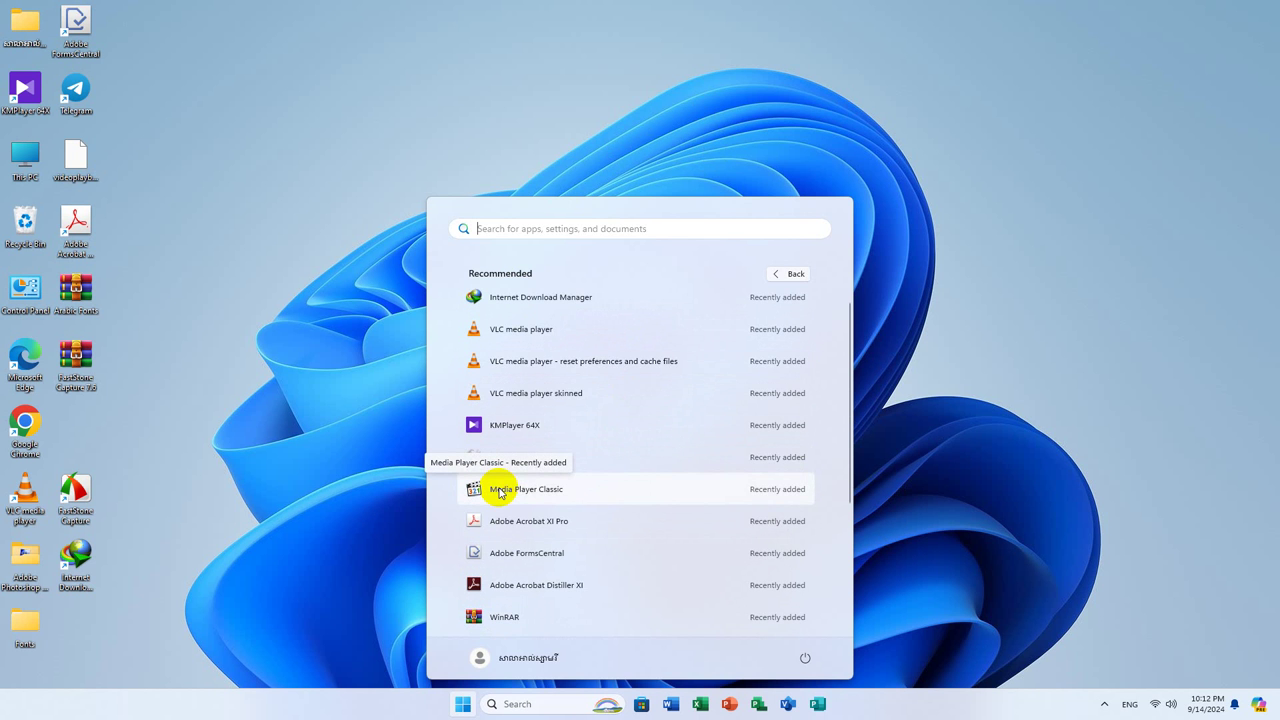
pyautogui.click(499, 491)
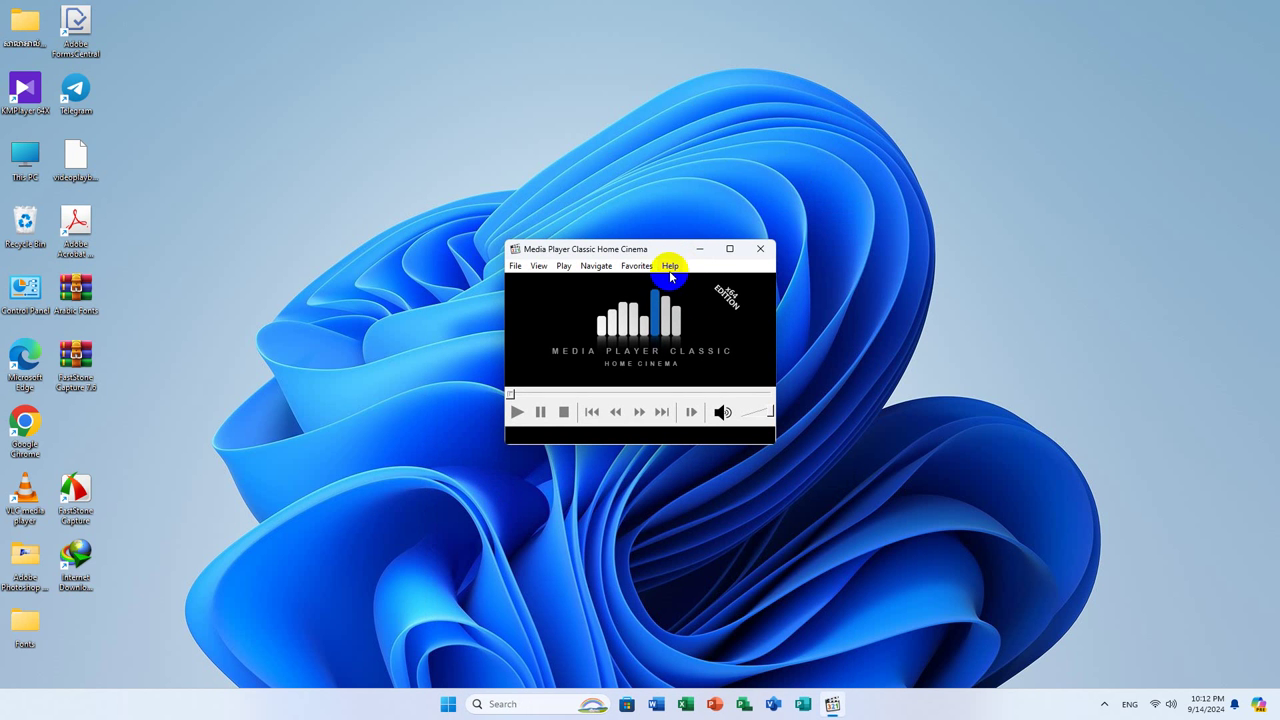
# Check Media Player Classic for updates, look over the Codec Guide page, and close the page and the player
pyautogui.click(669, 267)
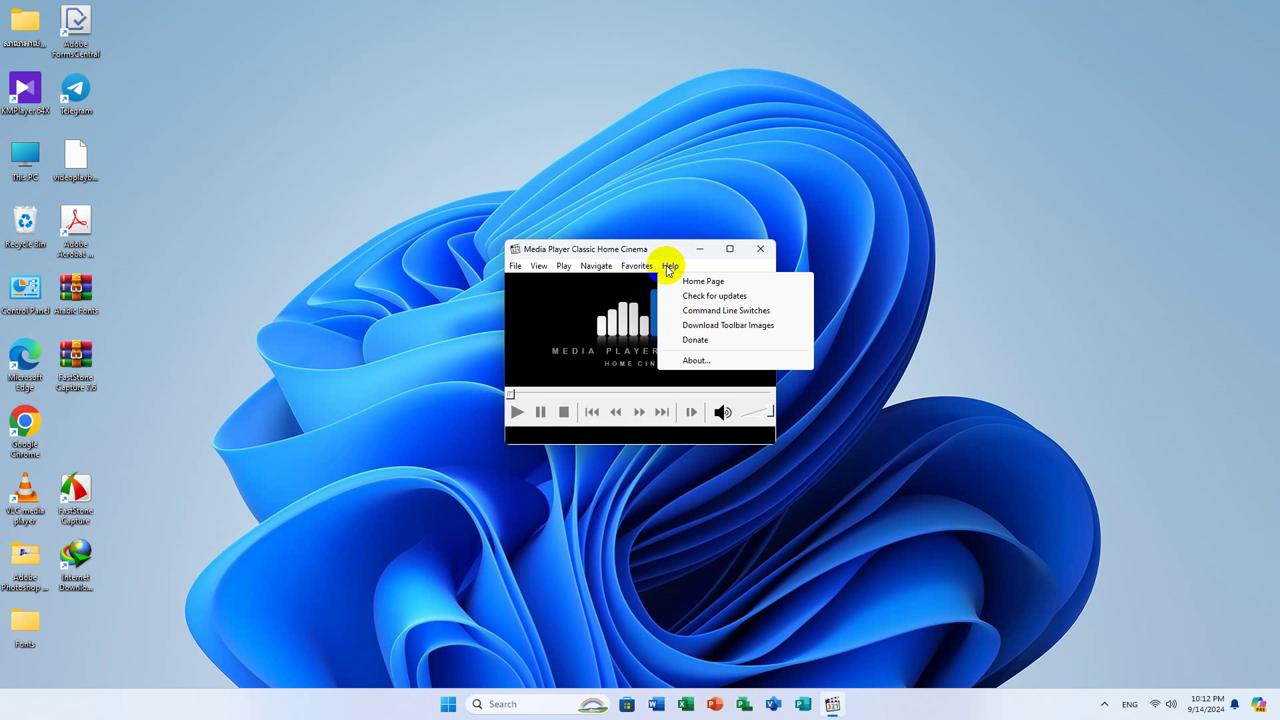
pyautogui.click(705, 295)
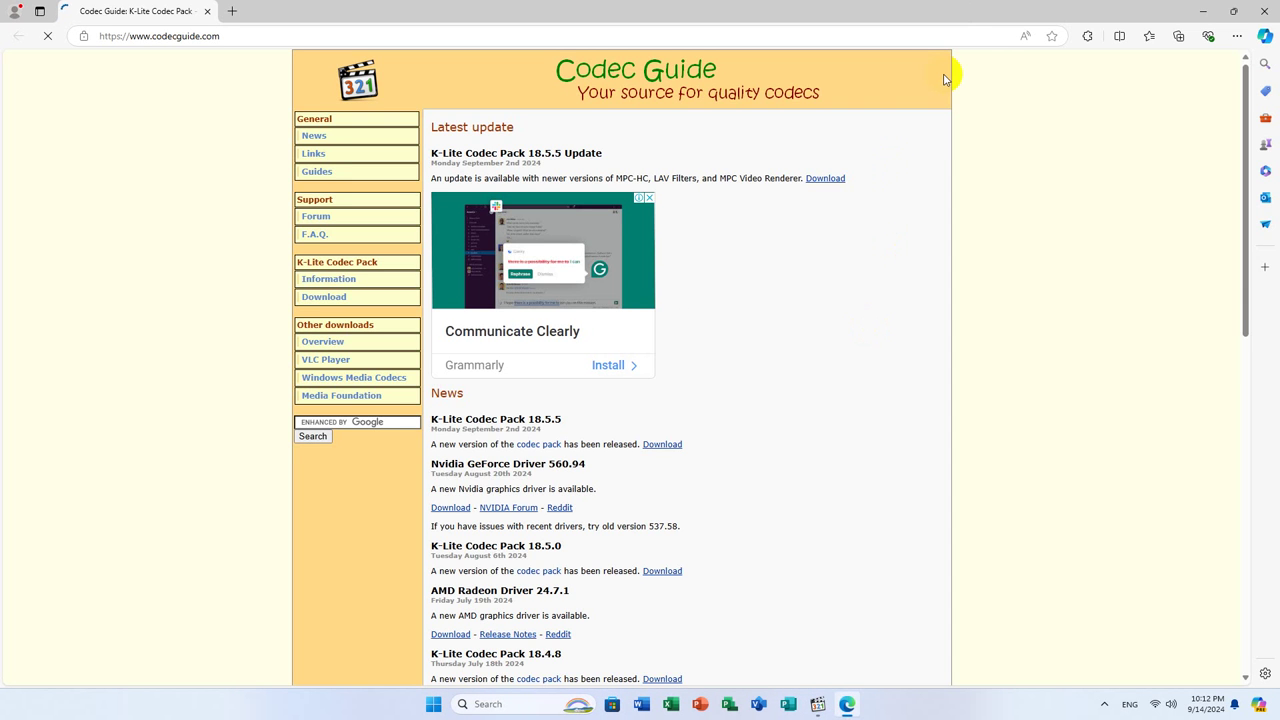
pyautogui.scroll(-12, 697, 366)
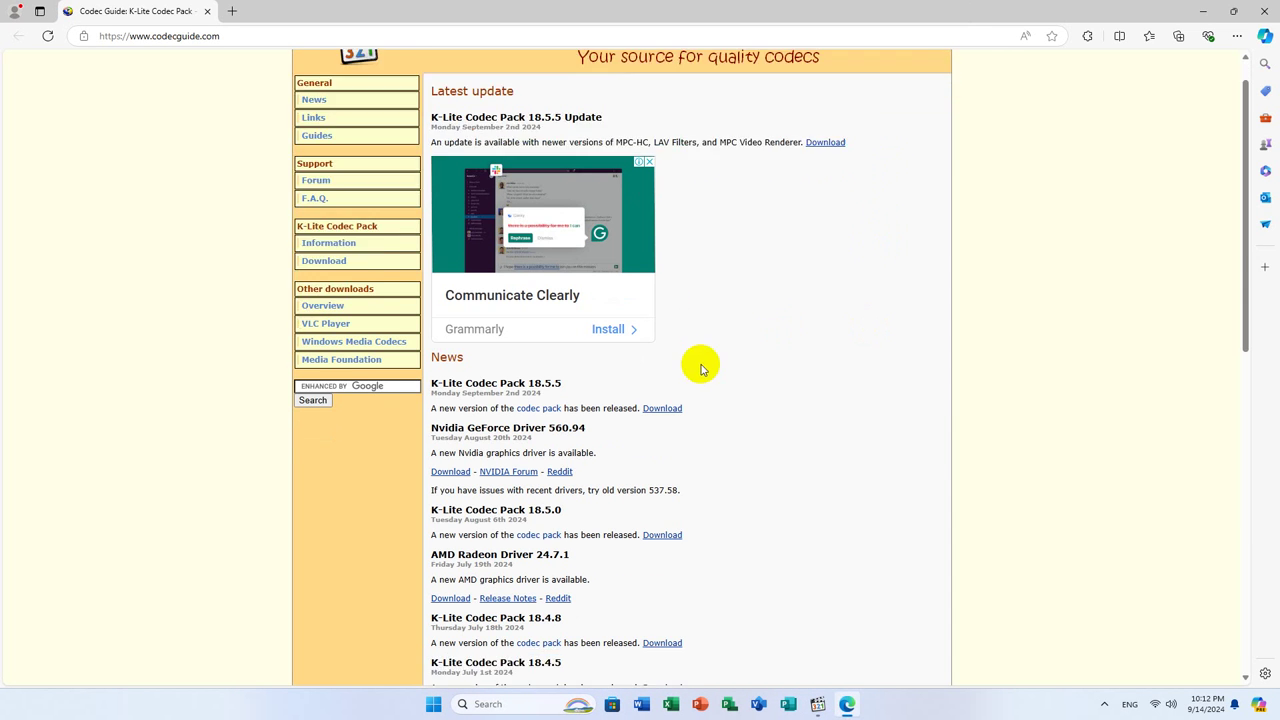
pyautogui.scroll(12, 857, 320)
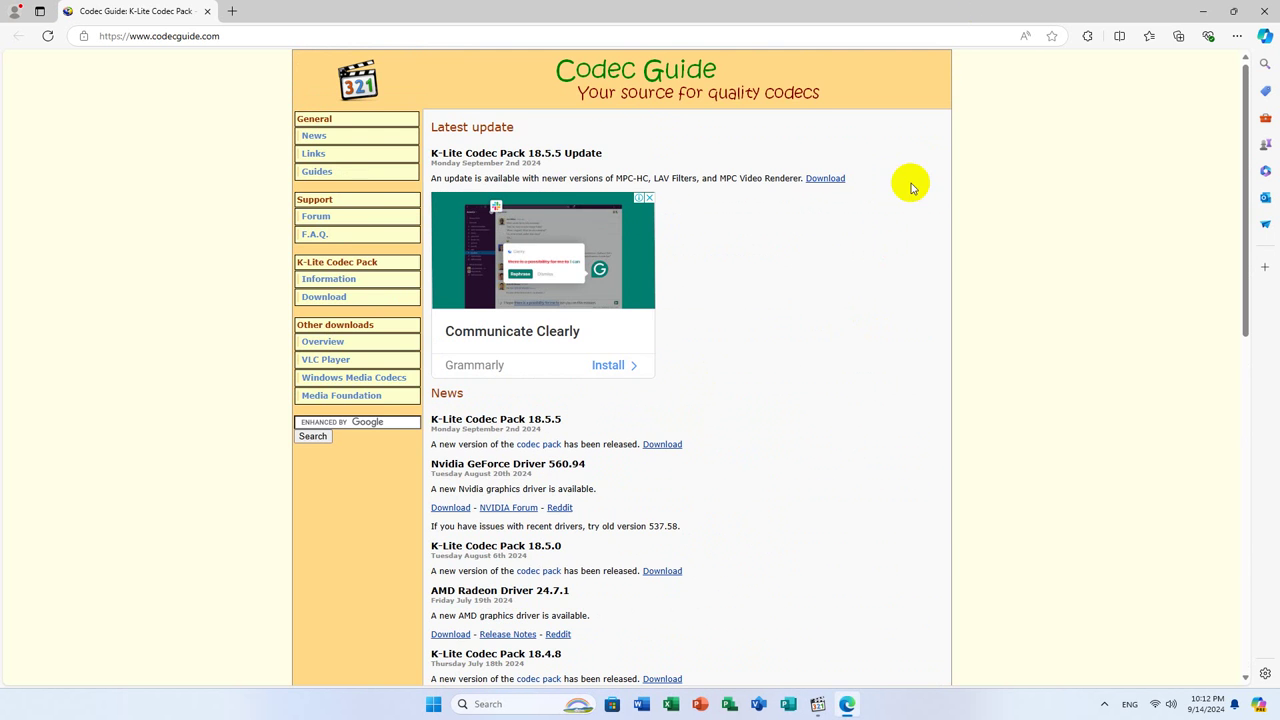
pyautogui.click(1270, 10)
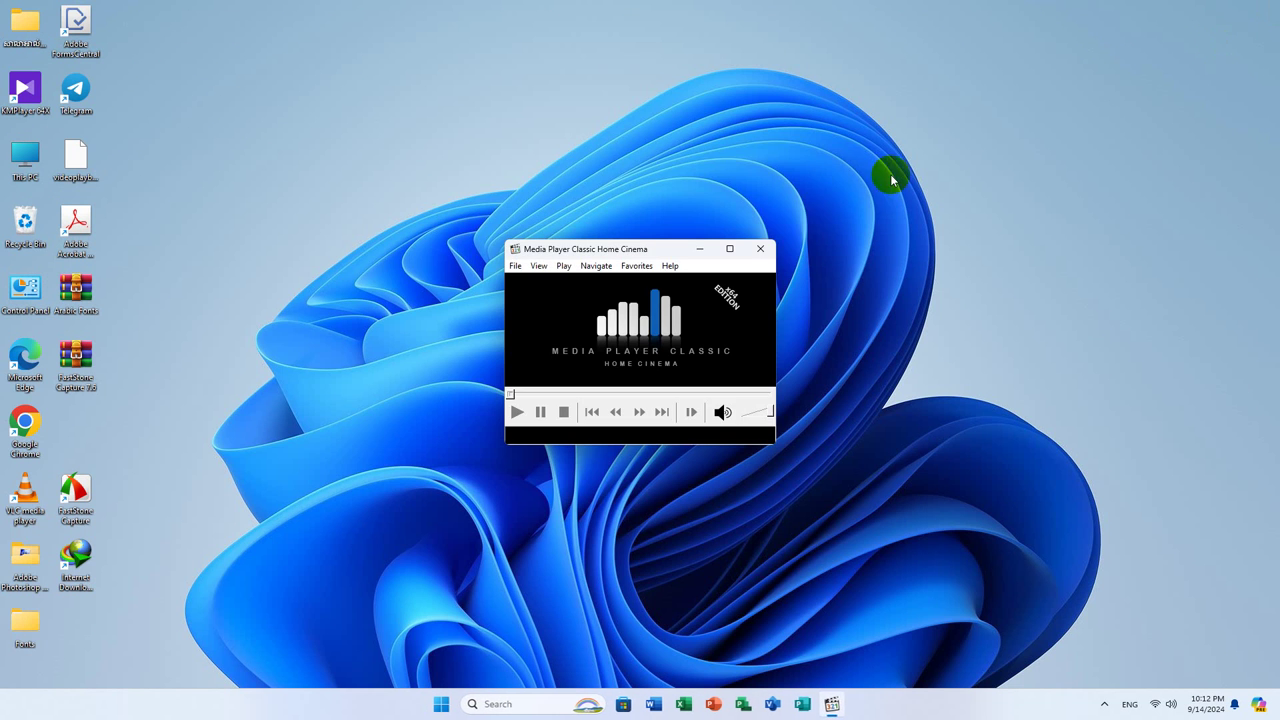
pyautogui.click(764, 250)
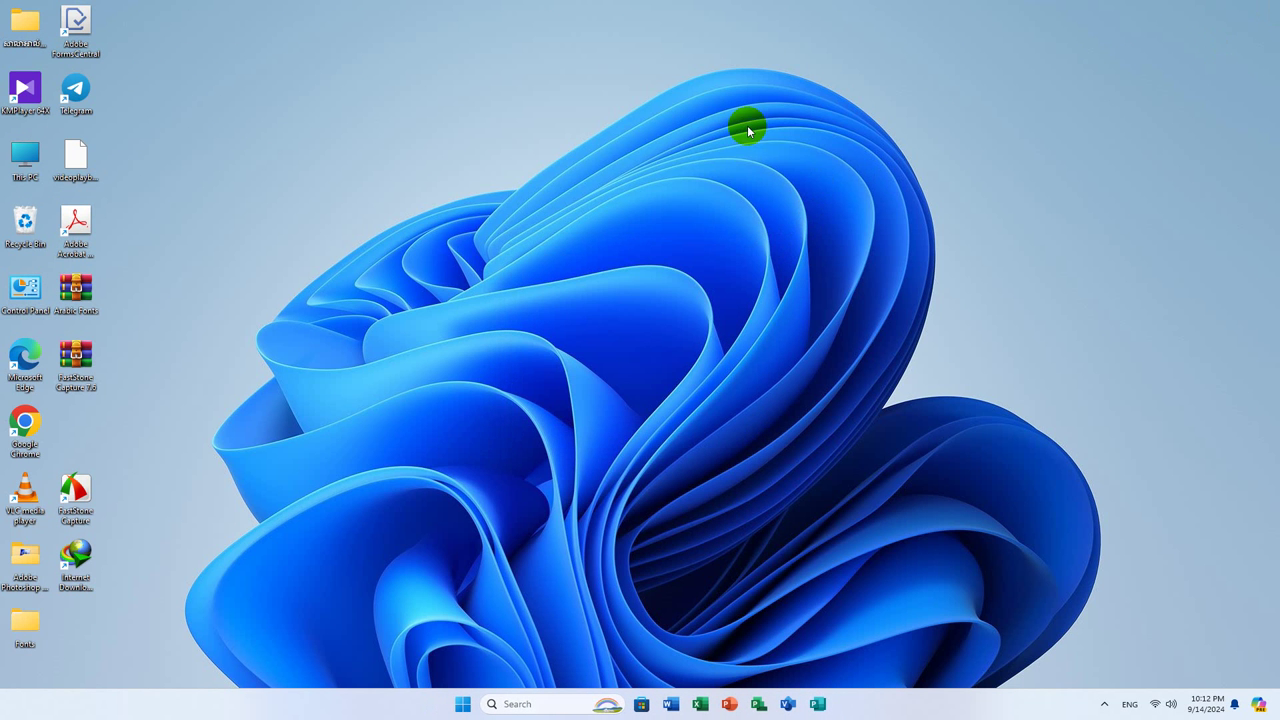